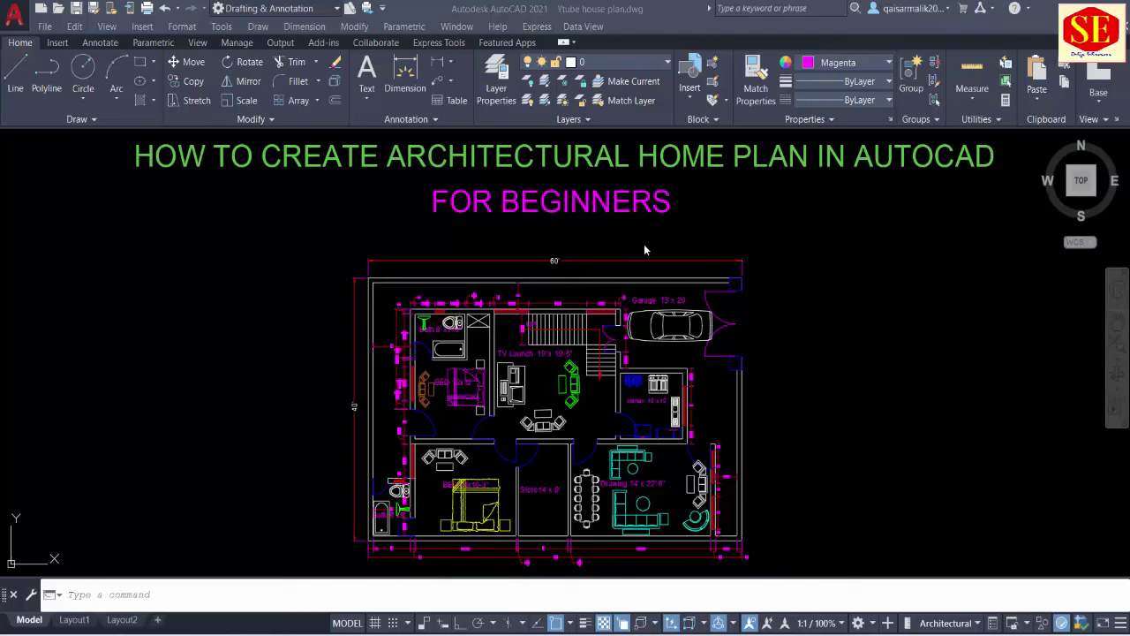
Step: Look over the reference floor plan, then zoom to extents to fit the whole drawing
click(708, 214)
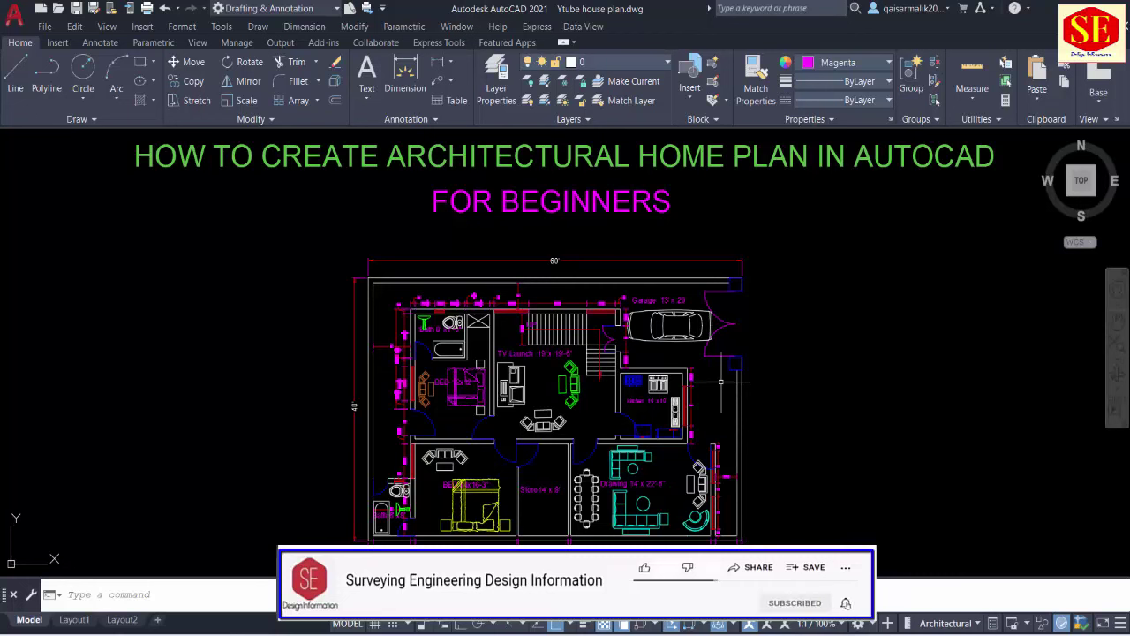
scroll(512, 288, up, 2)
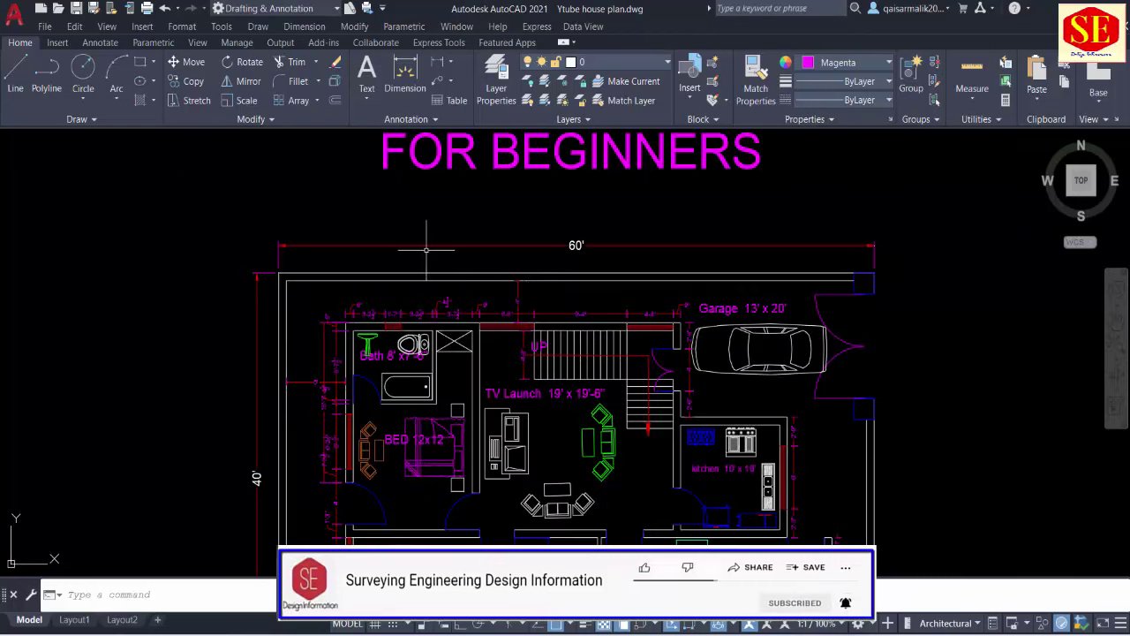
middle_drag(503, 415, 406, 325)
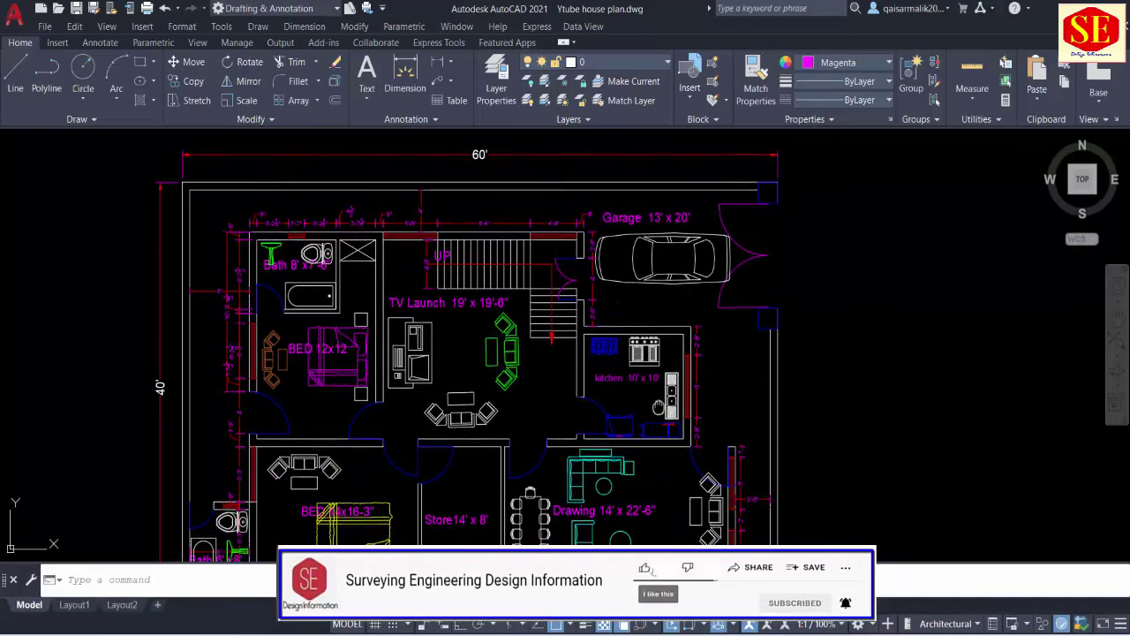
middle_drag(658, 406, 663, 346)
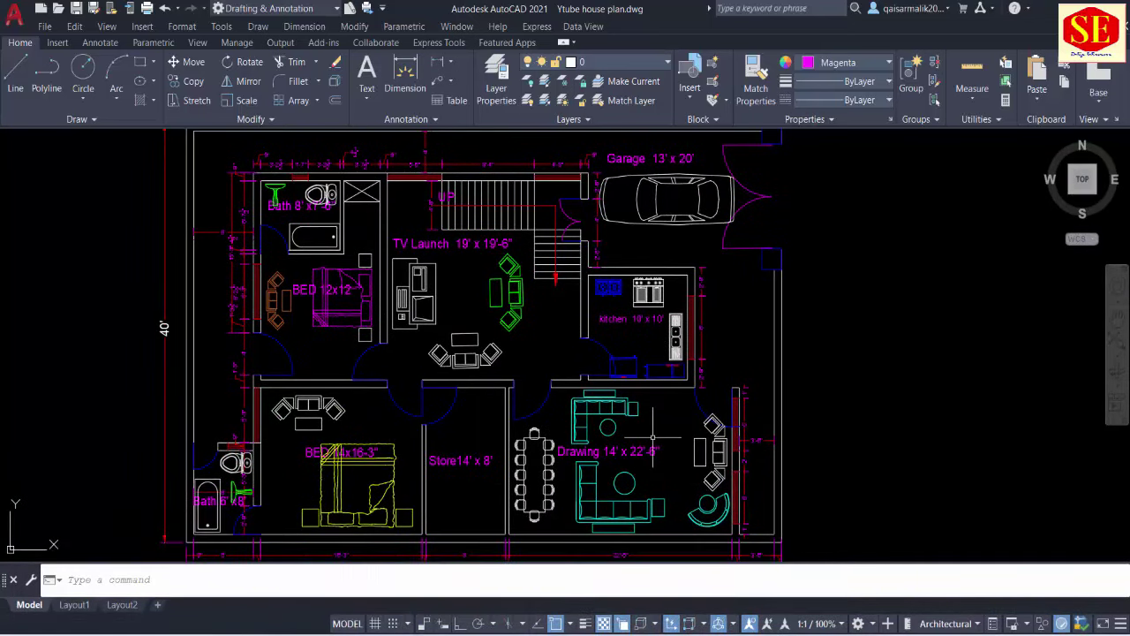
scroll(320, 207, up, 3)
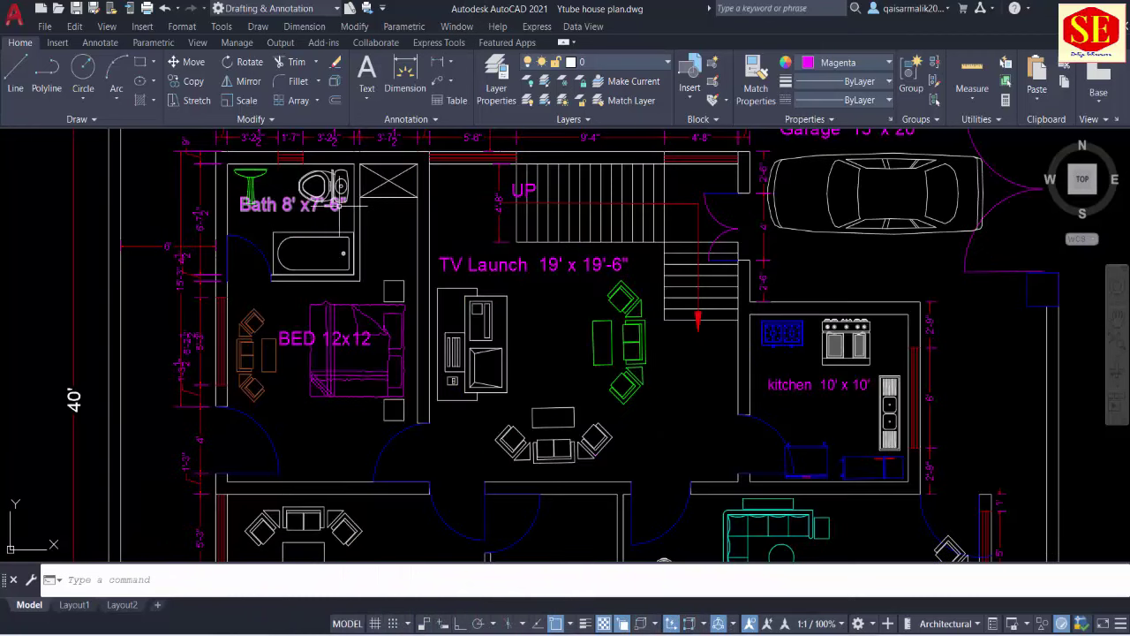
mouse_move(459, 232)
middle_down()
mouse_move(453, 284)
mouse_move(447, 231)
middle_up()
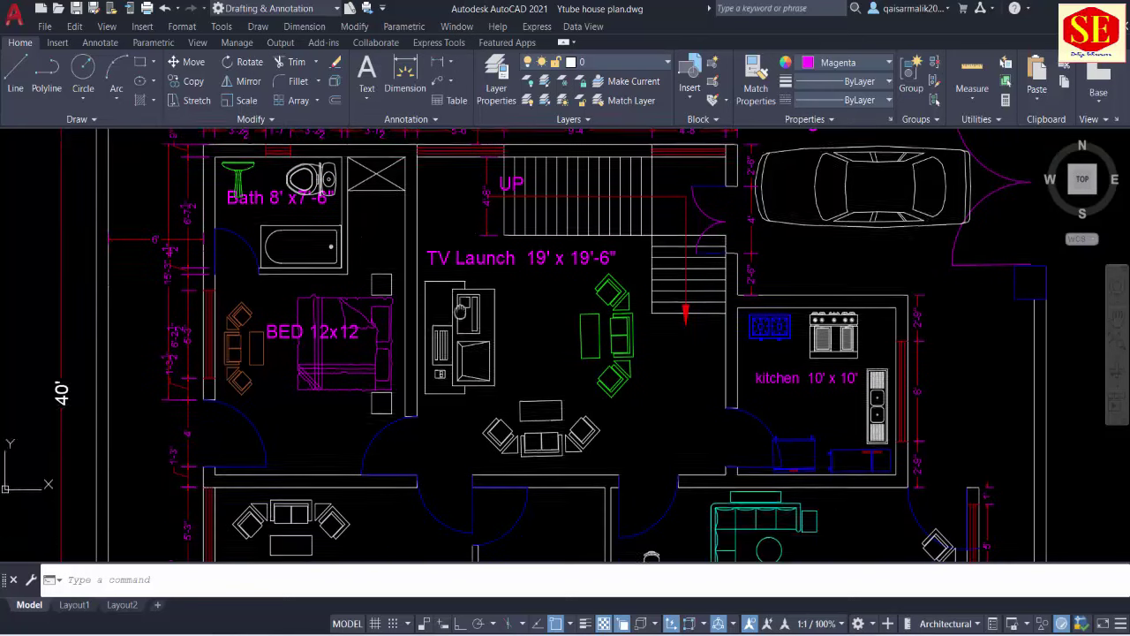
middle_drag(578, 205, 576, 296)
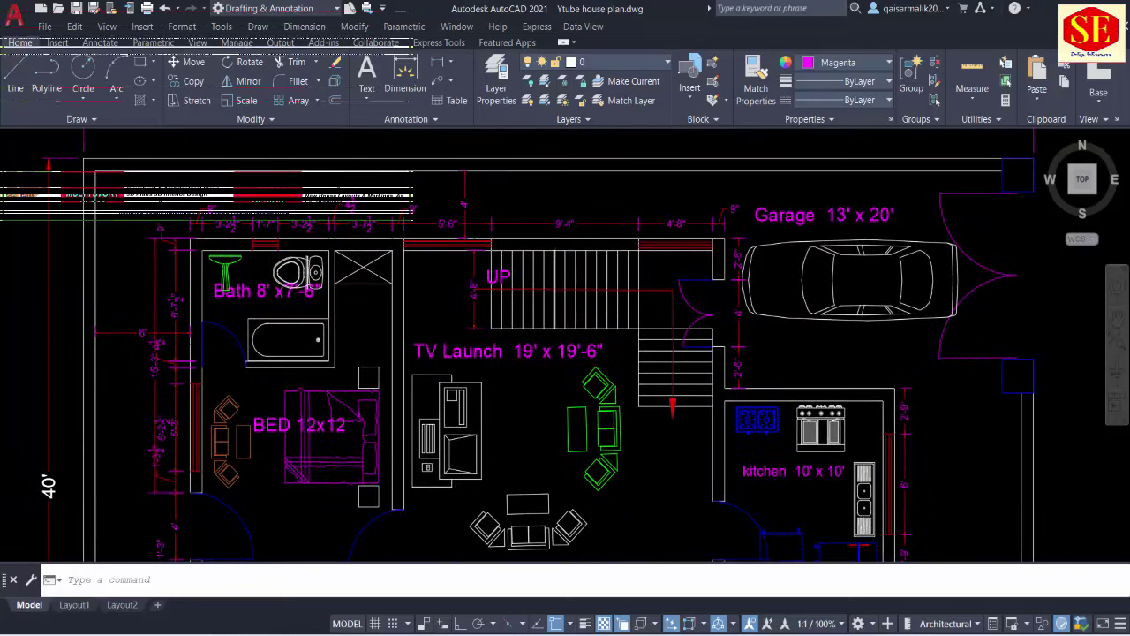
scroll(576, 296, down, 3)
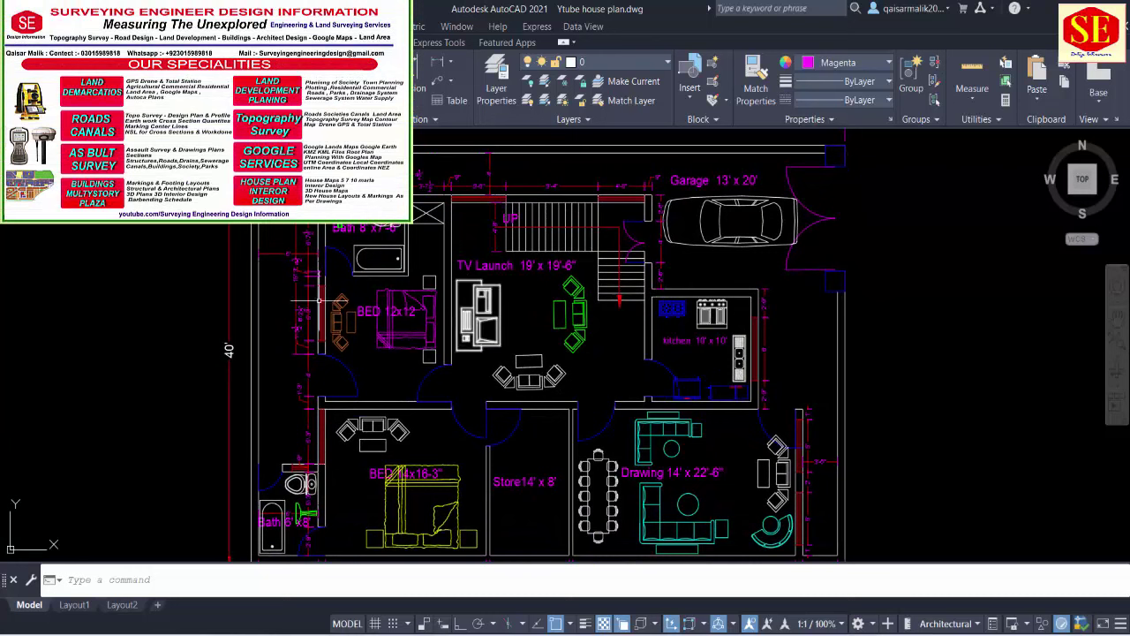
middle_drag(321, 292, 319, 293)
middle_drag(499, 281, 498, 343)
scroll(423, 234, up, 2)
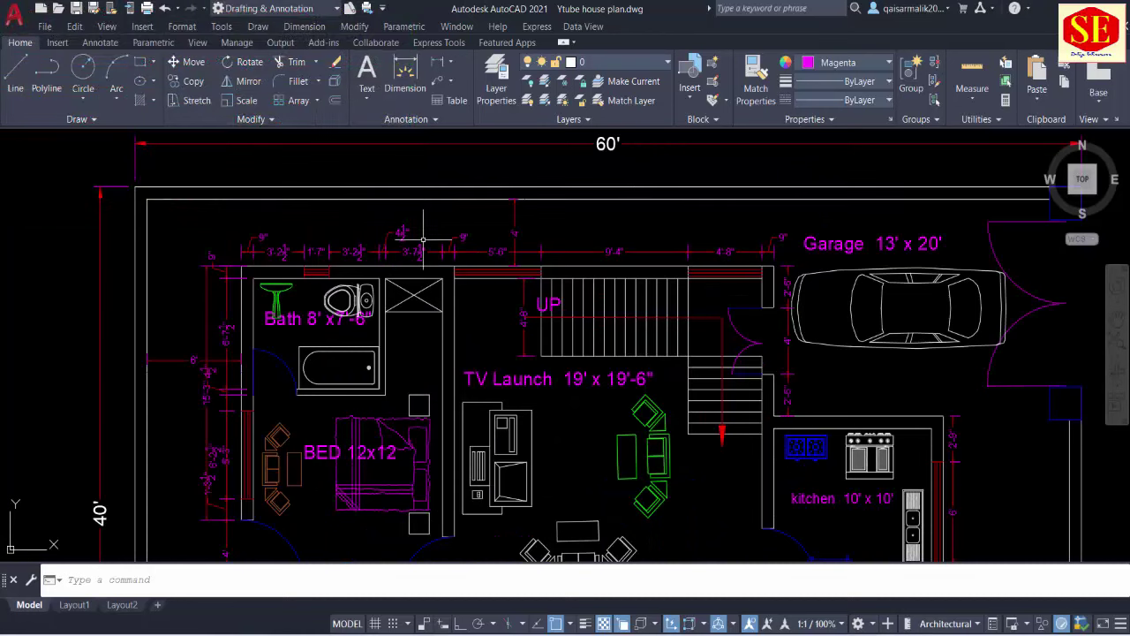
scroll(424, 238, down, 1)
scroll(424, 239, down, 1)
middle_drag(185, 324, 177, 303)
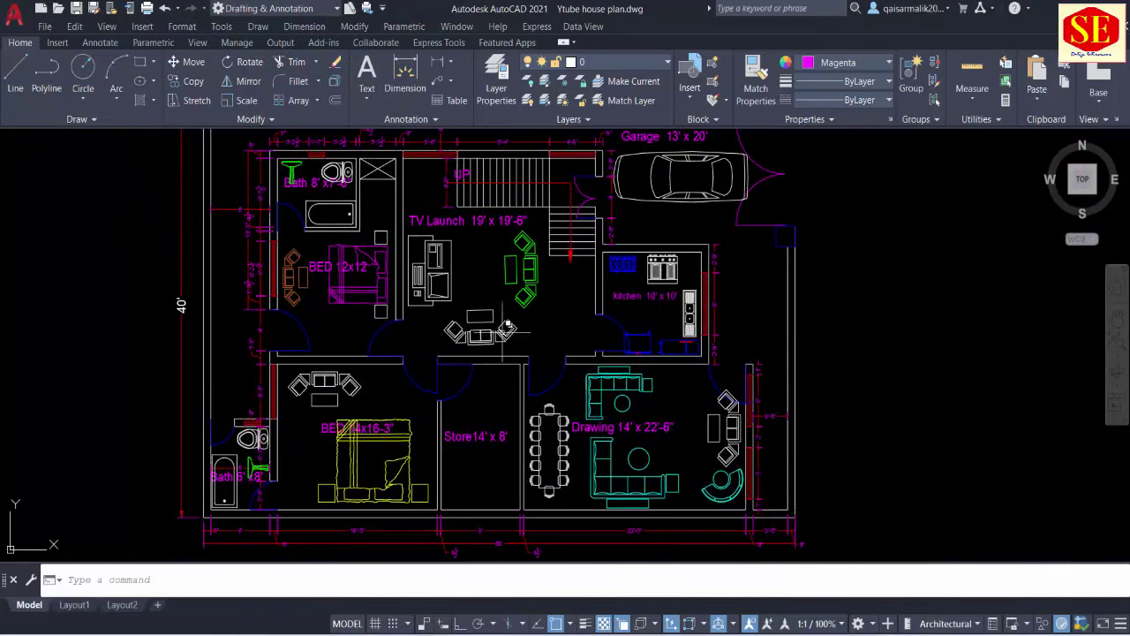
middle_drag(577, 250, 569, 342)
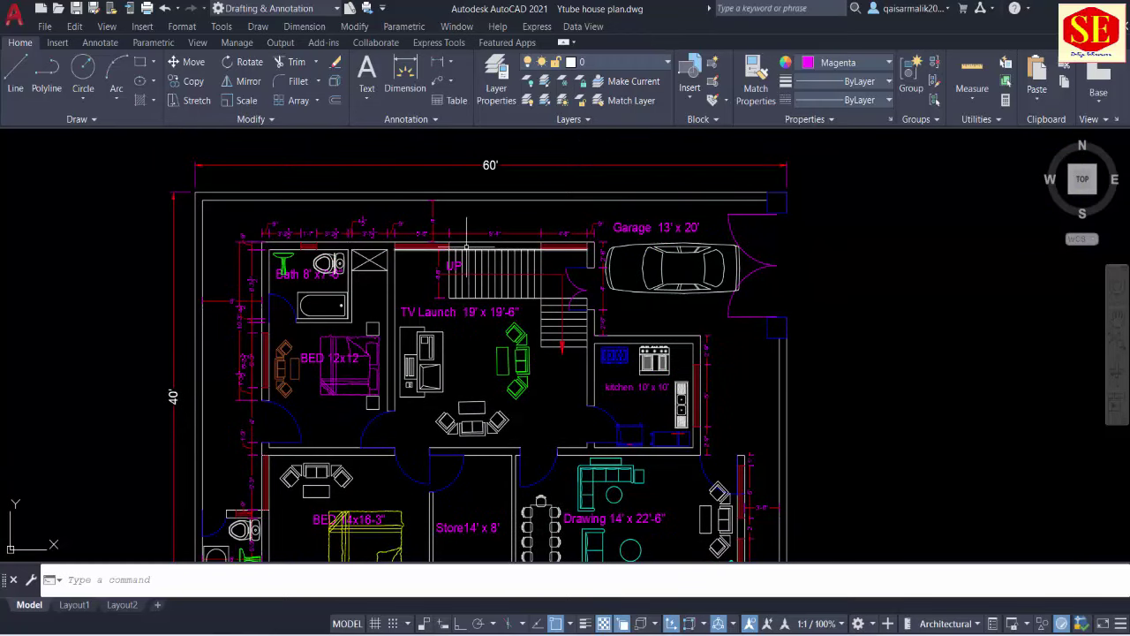
scroll(466, 246, down, 2)
middle_drag(465, 247, 460, 285)
text(z)
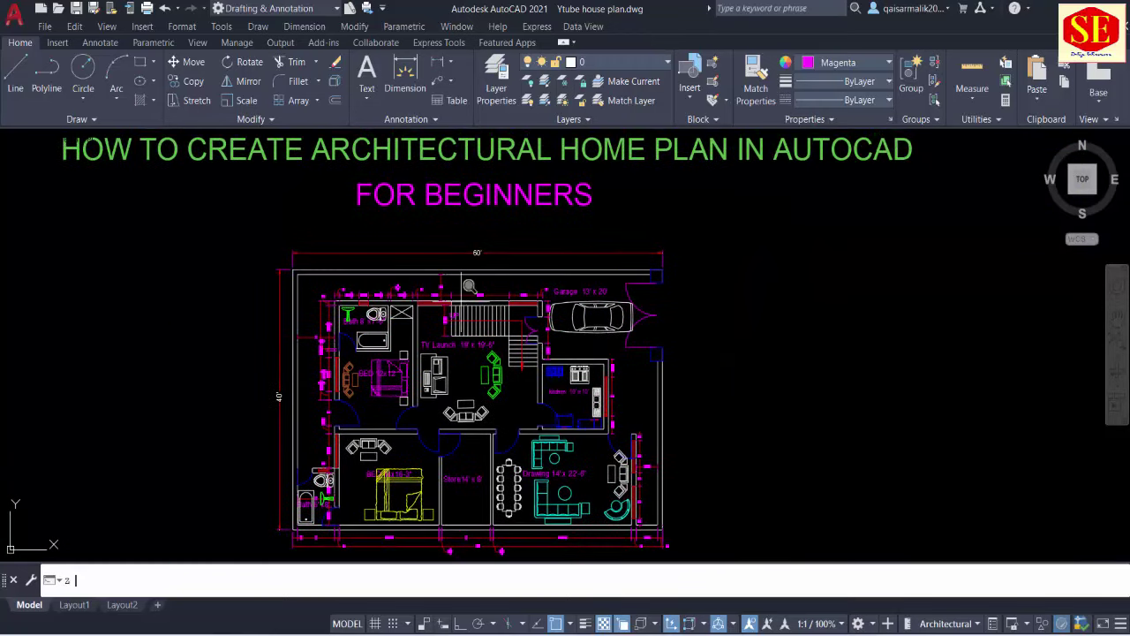
key(Return)
text(e)
key(Return)
key(Return)
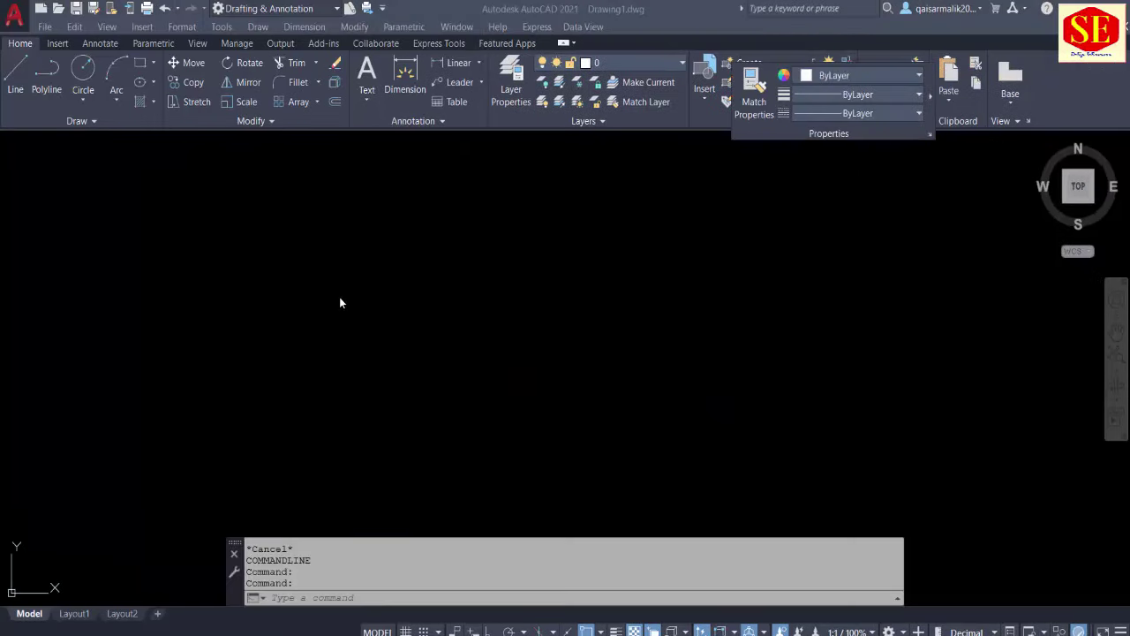
Step: Set the drawing's length units to Architectural in Format > Units
click(182, 26)
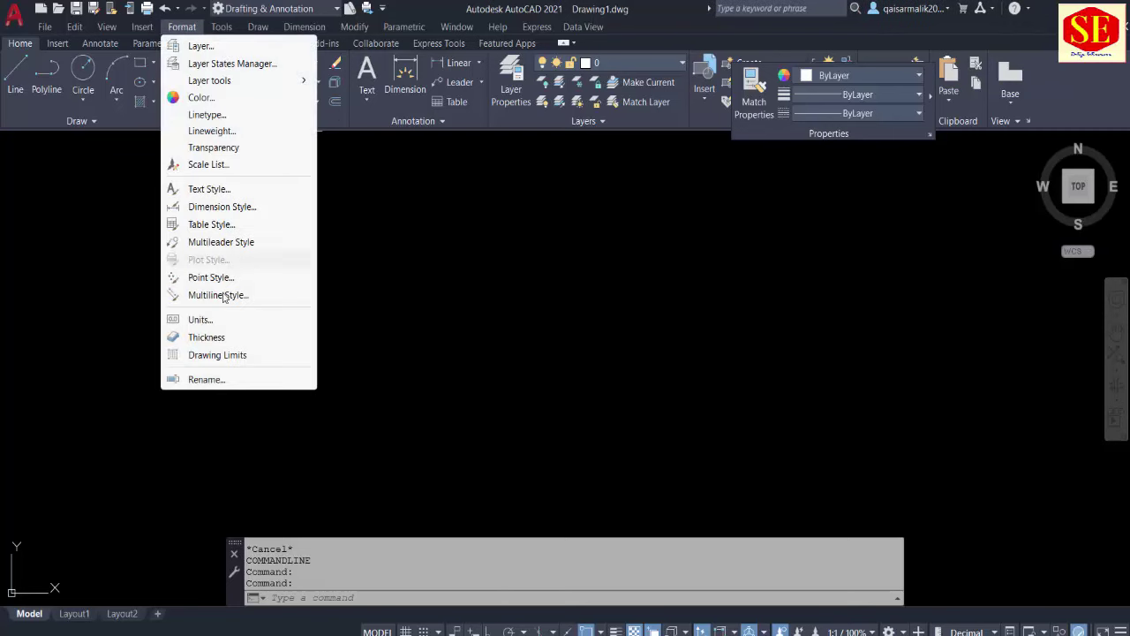
click(220, 323)
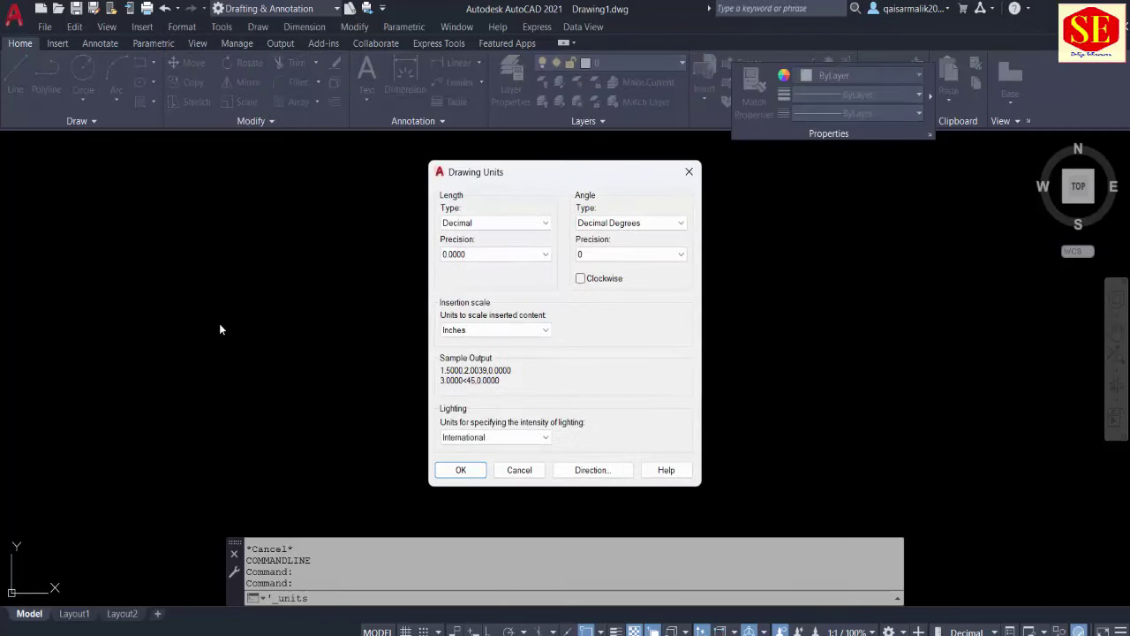
click(477, 225)
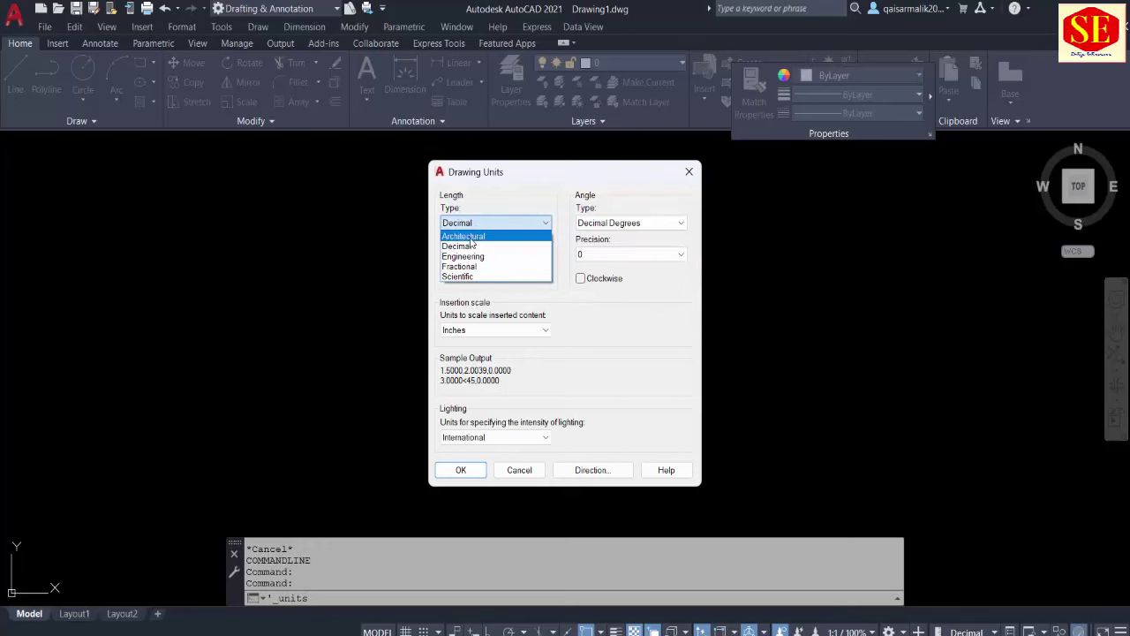
click(470, 237)
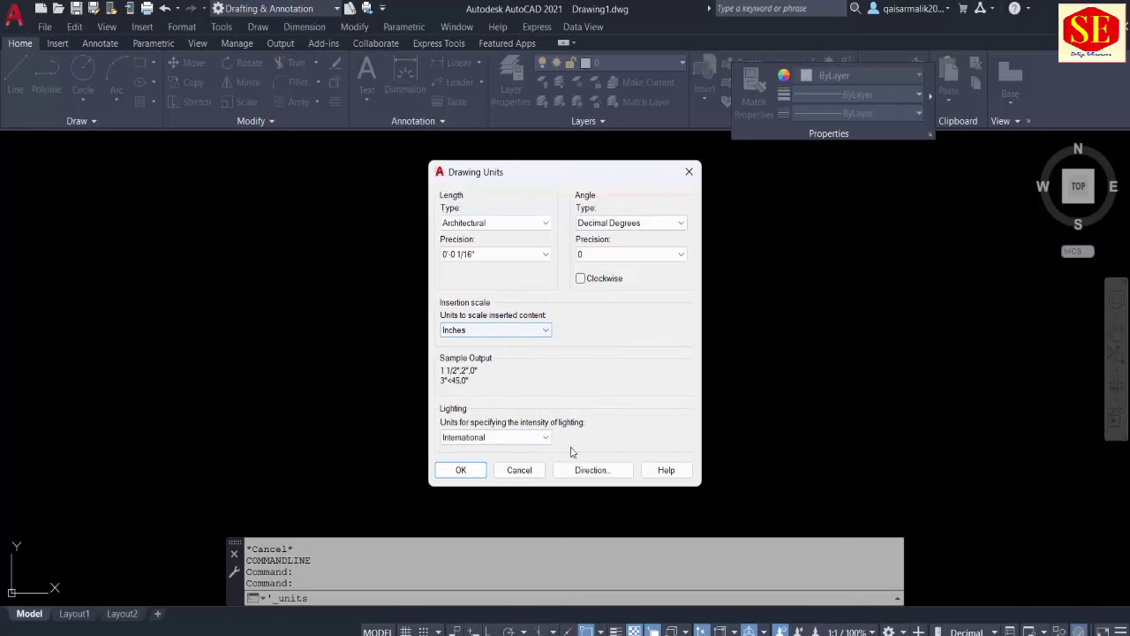
click(460, 470)
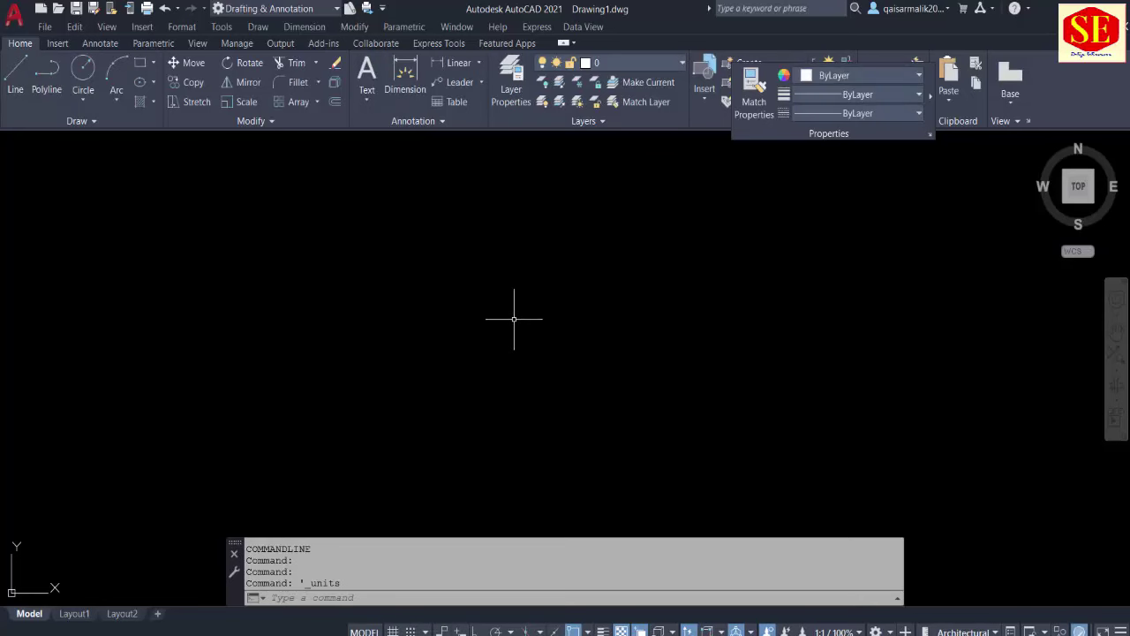
Step: Give the Standard dimension style Architectural primary units with 0'-0 1/2" precision
text(d)
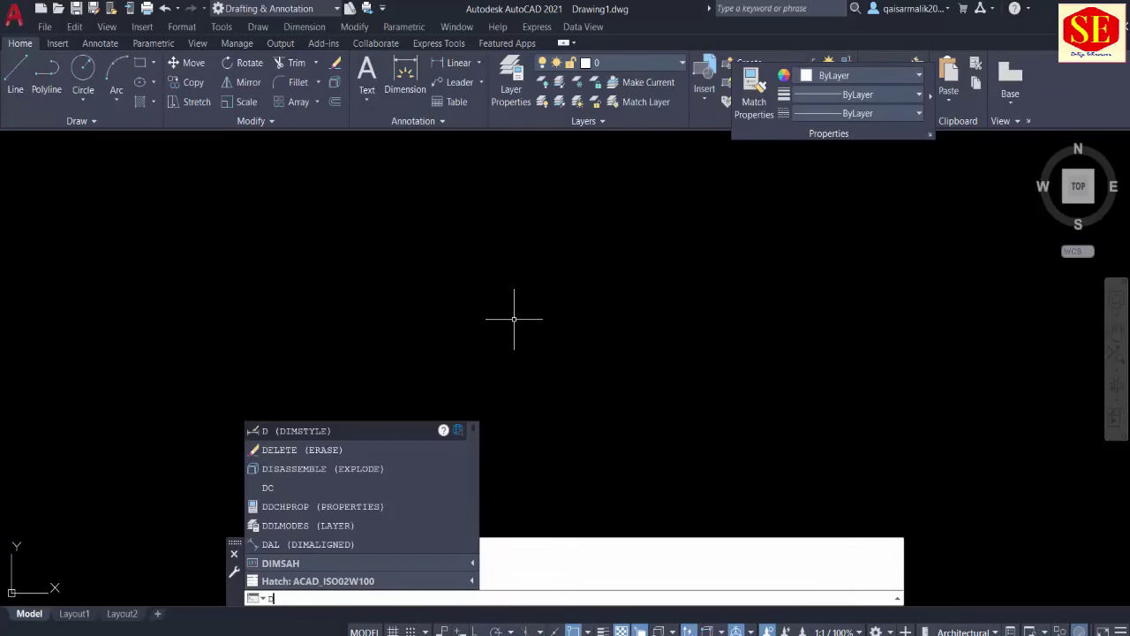
key(Return)
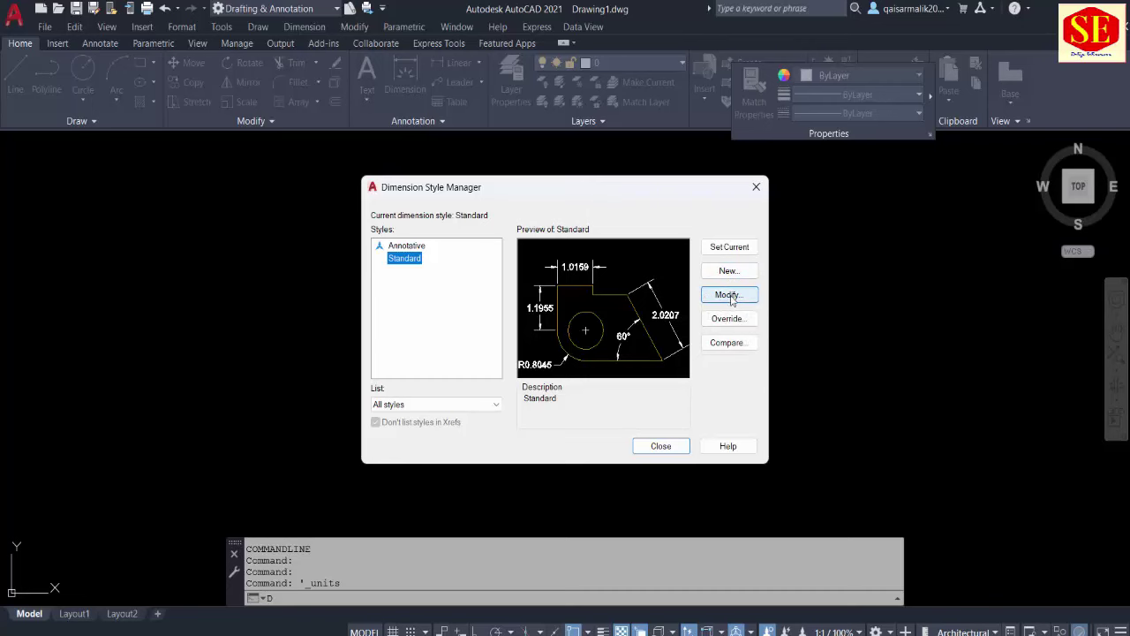
click(729, 297)
click(362, 162)
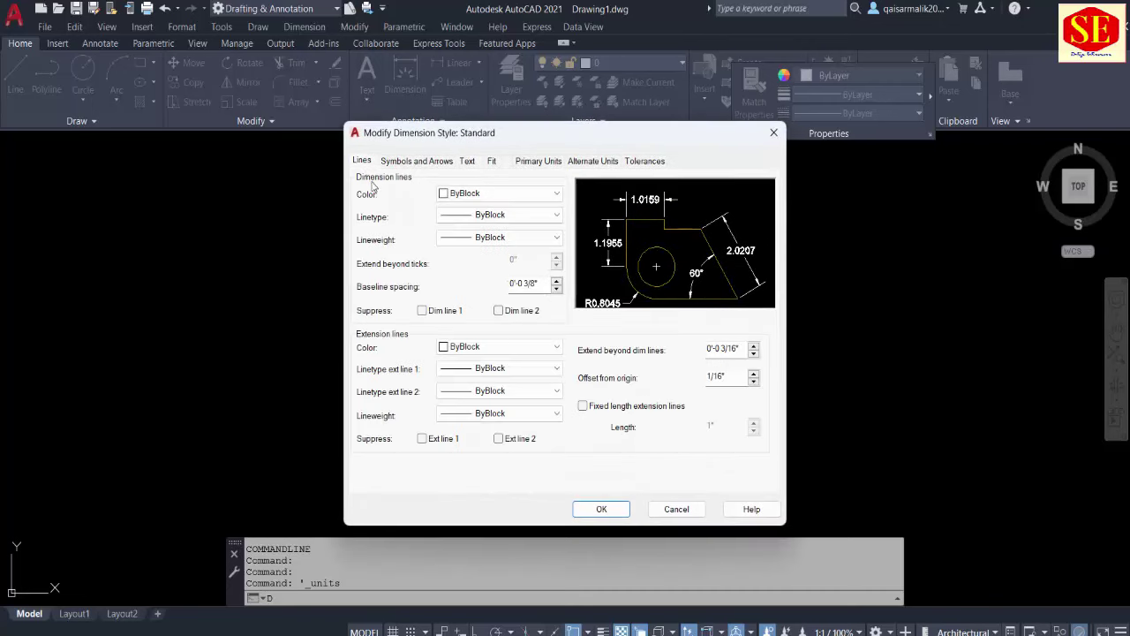
click(419, 163)
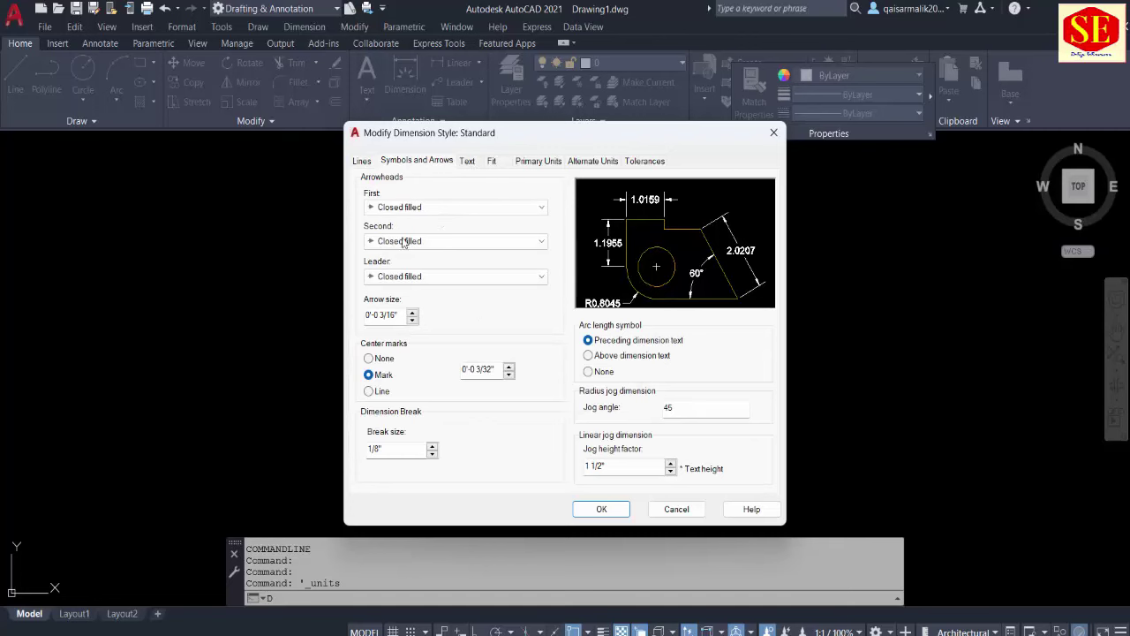
click(466, 162)
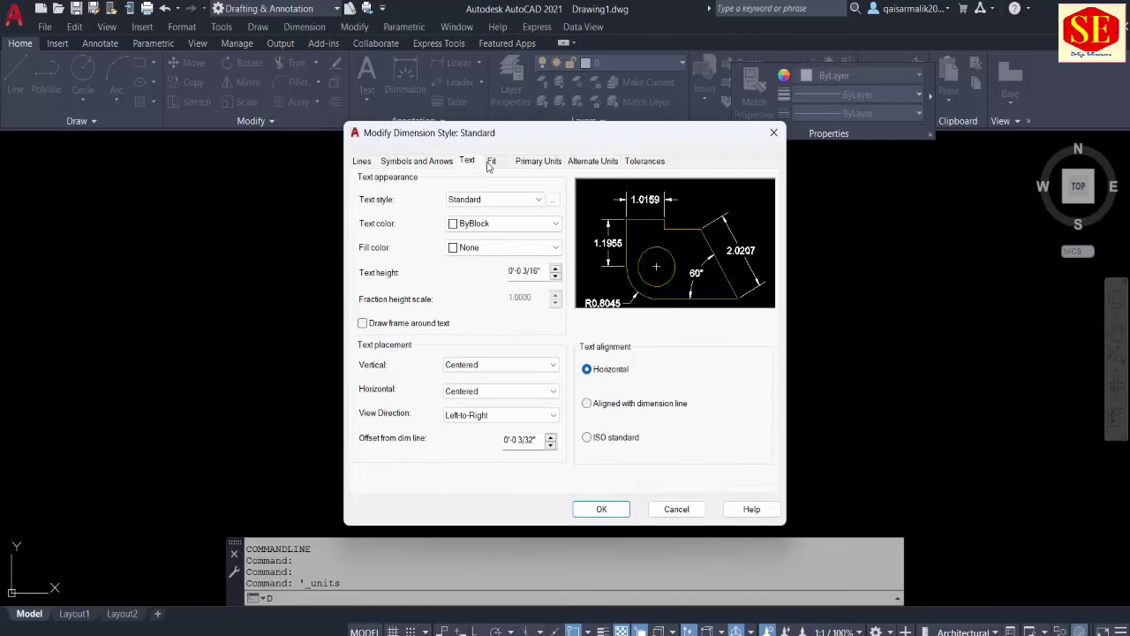
click(491, 162)
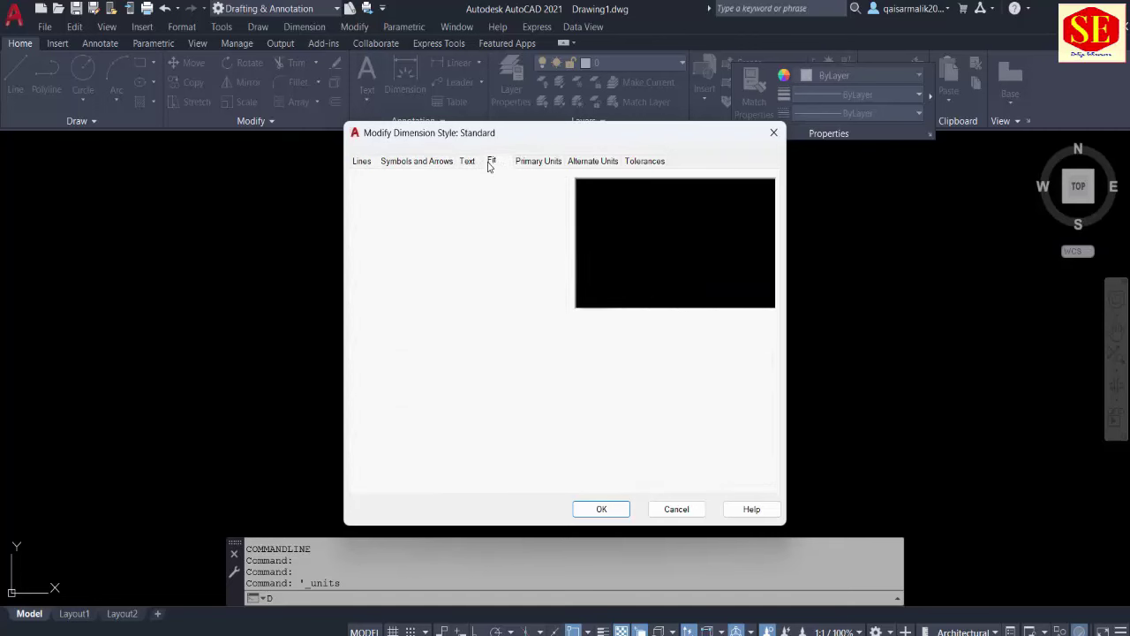
click(538, 161)
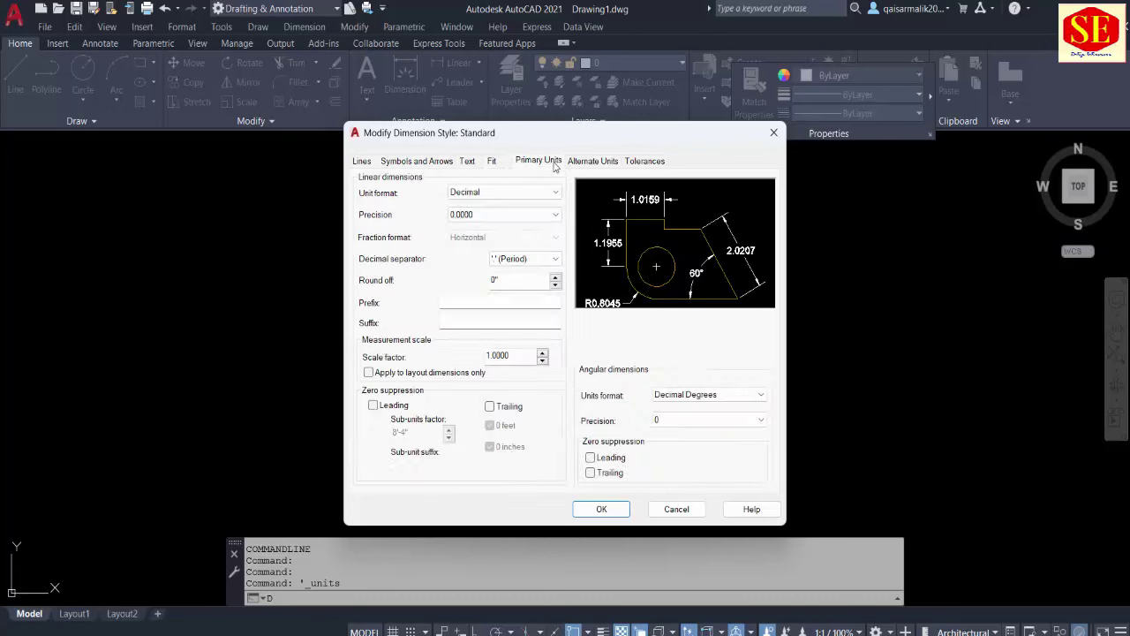
click(477, 192)
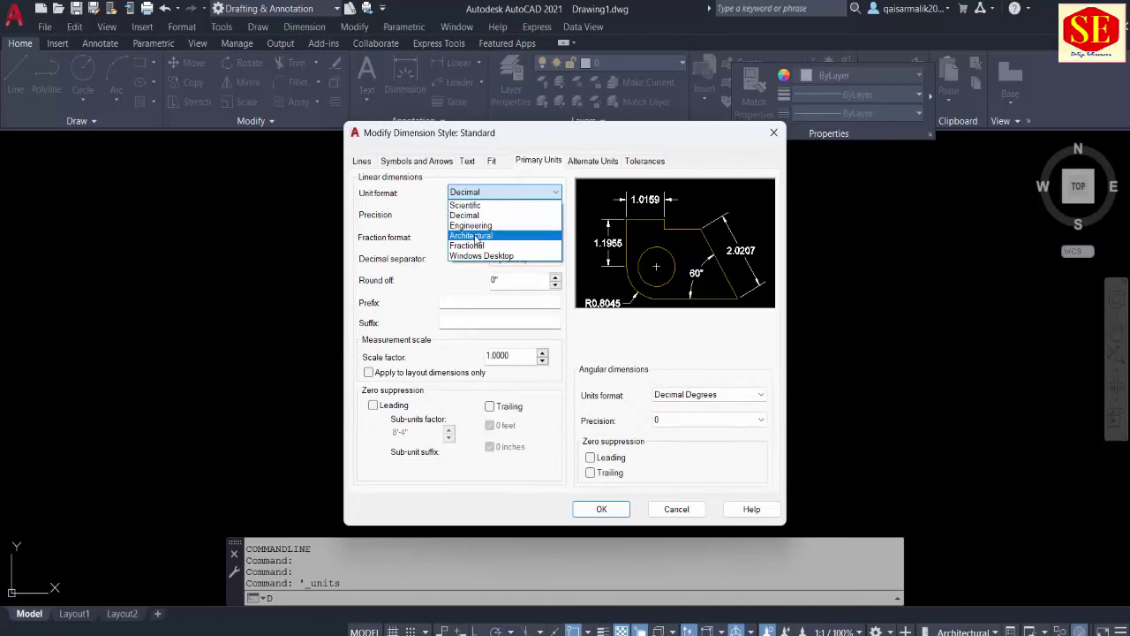
click(483, 237)
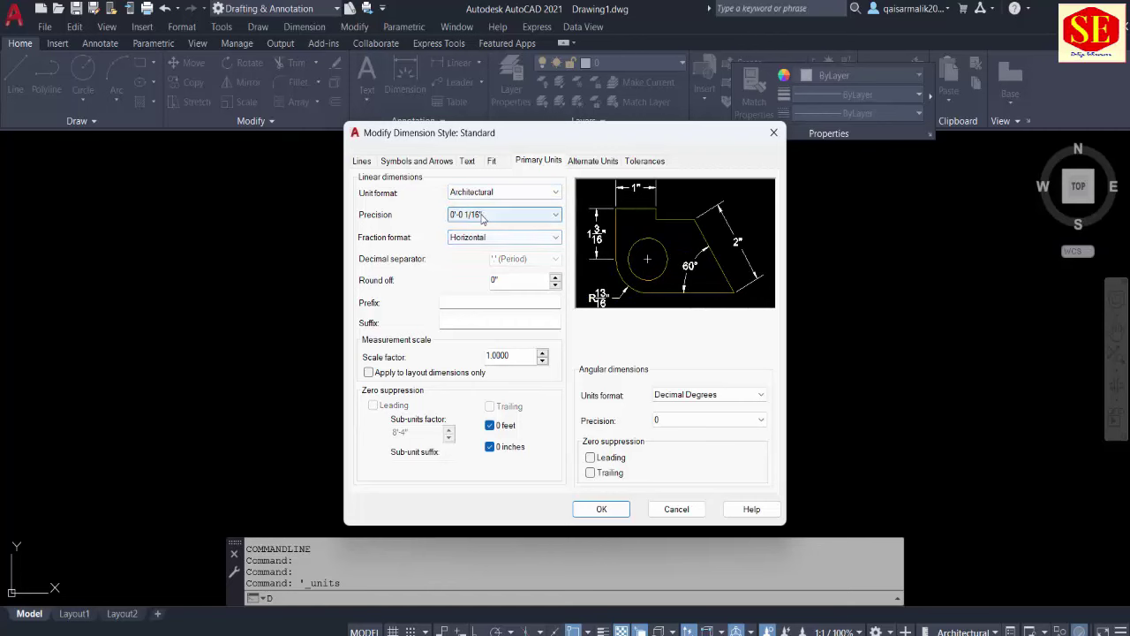
click(484, 215)
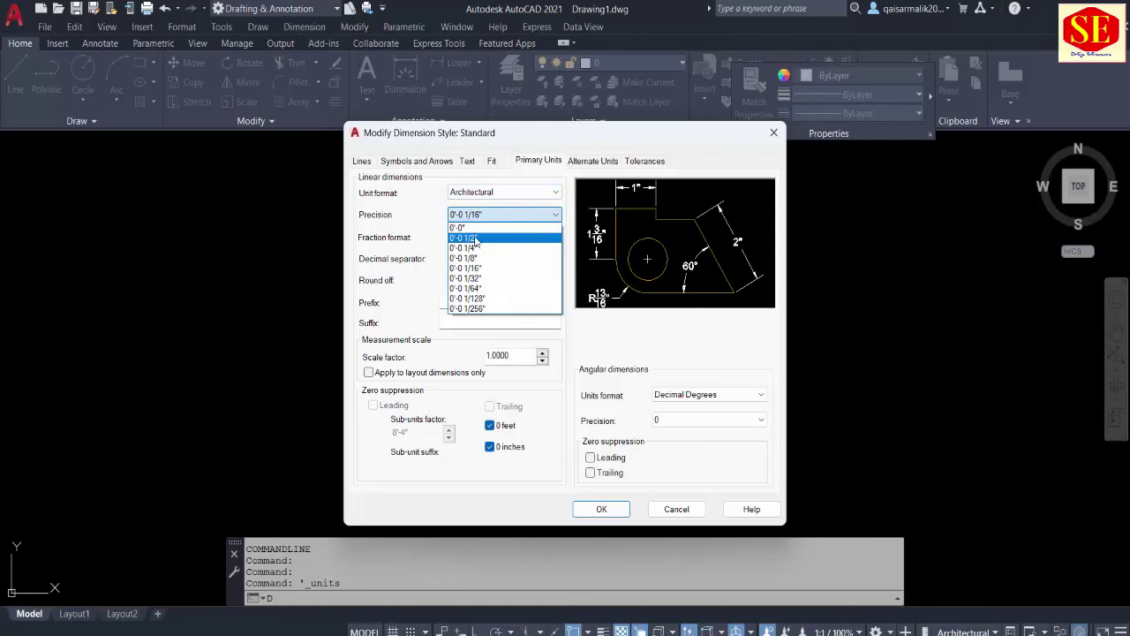
click(470, 238)
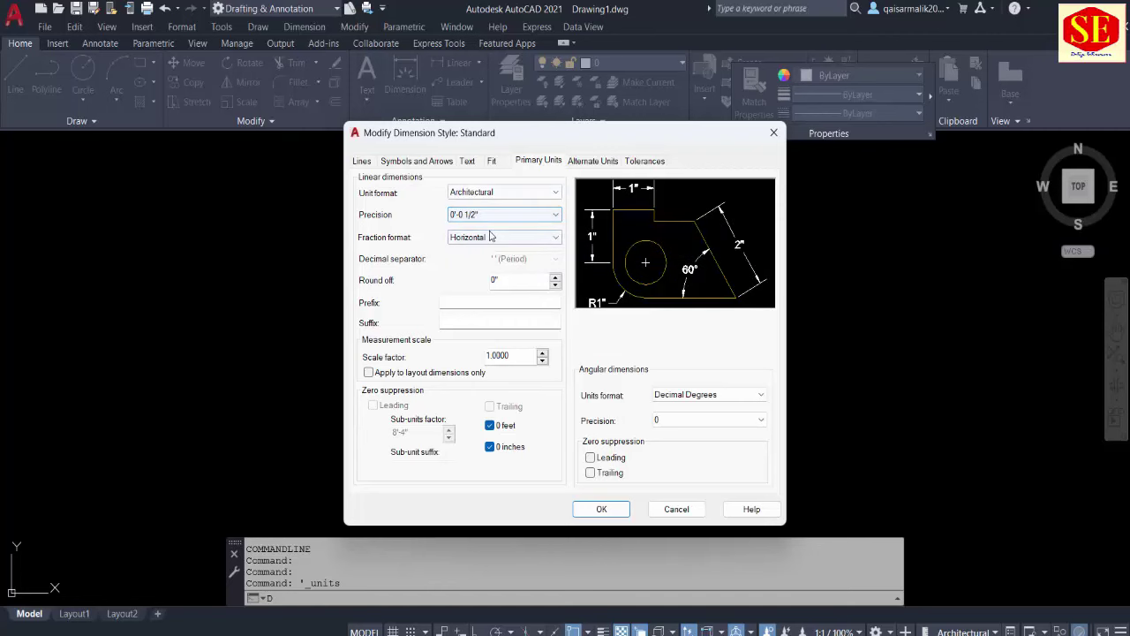
Step: Set the dimension text height to 2 and close the Dimension Style Manager
click(469, 165)
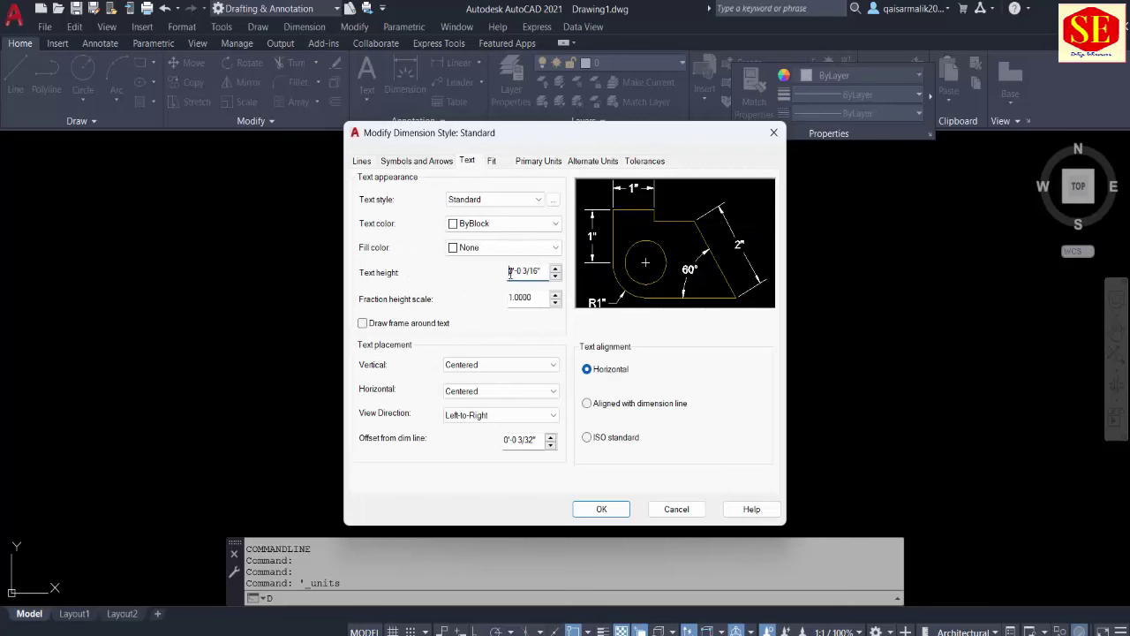
drag(509, 273, 549, 270)
text(2)
click(604, 509)
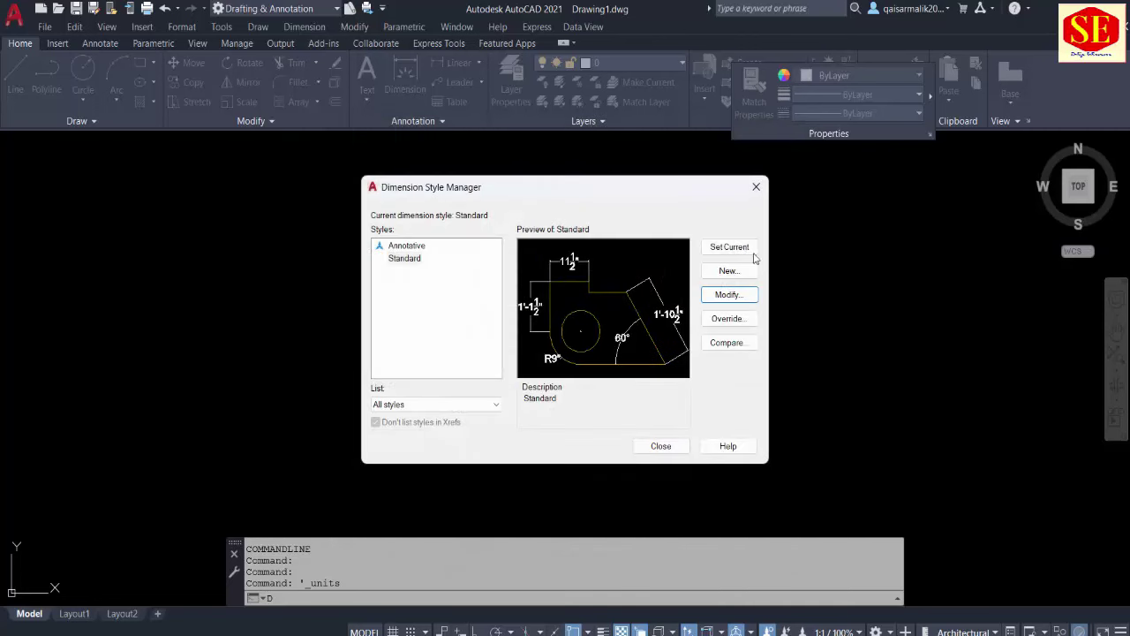
click(663, 446)
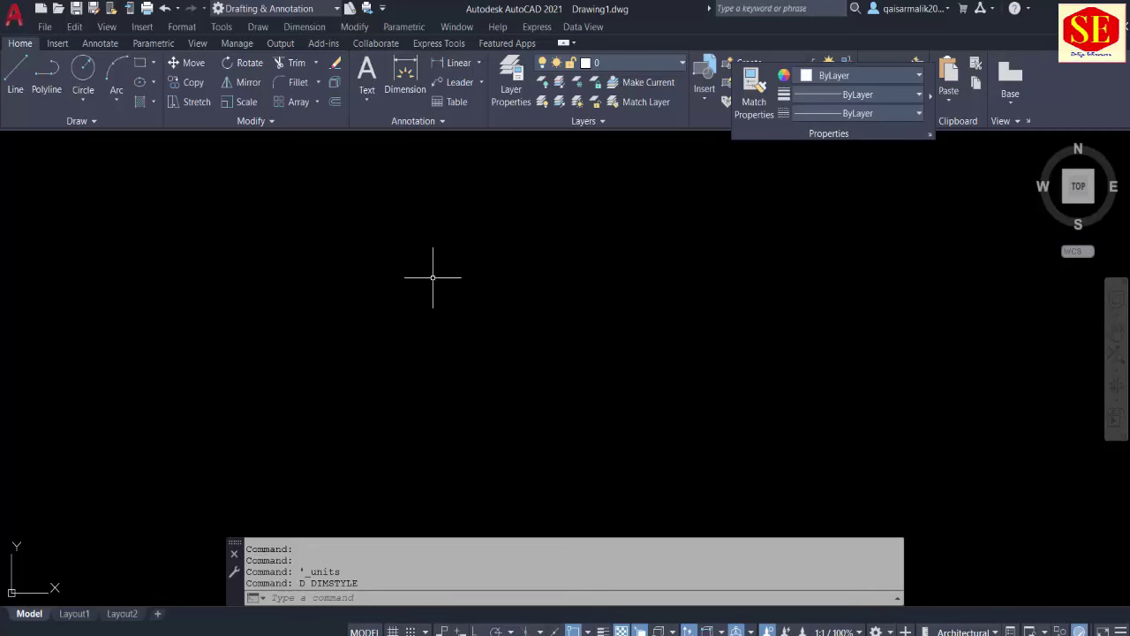
Step: Draw a 60' horizontal polyline with Ortho turned on
click(346, 307)
text(pl)
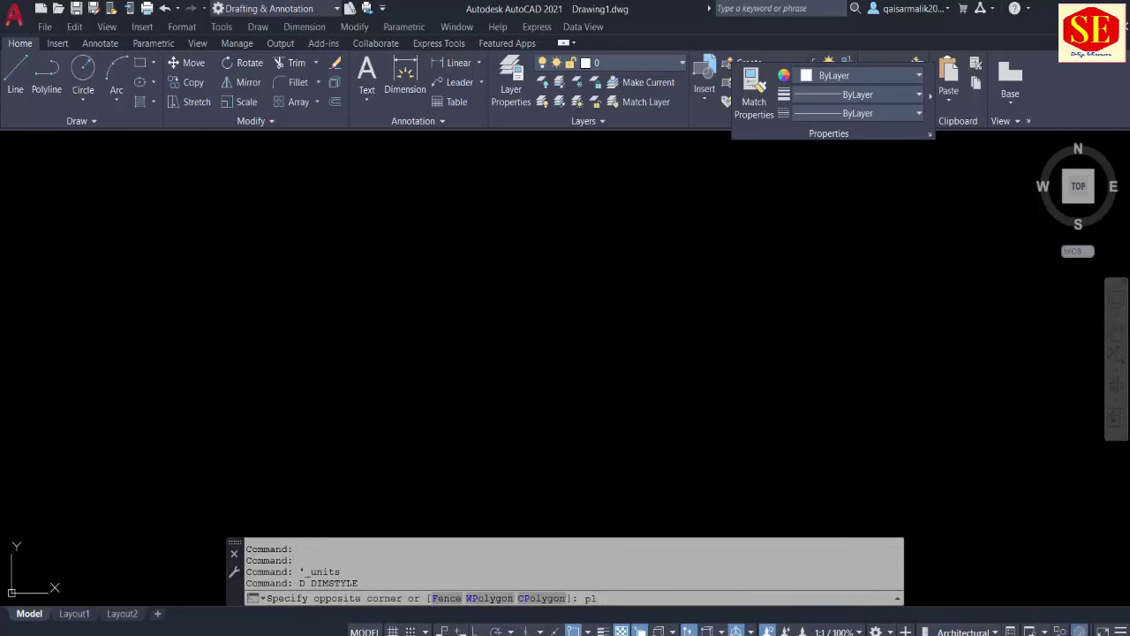
text(`)
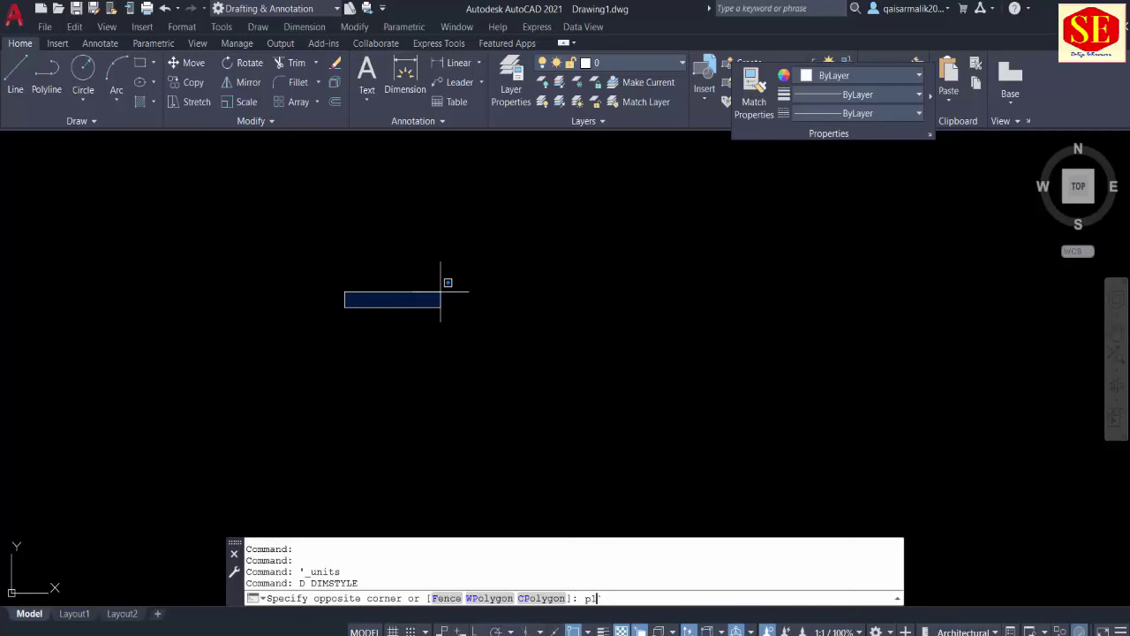
key(Escape)
key(Escape)
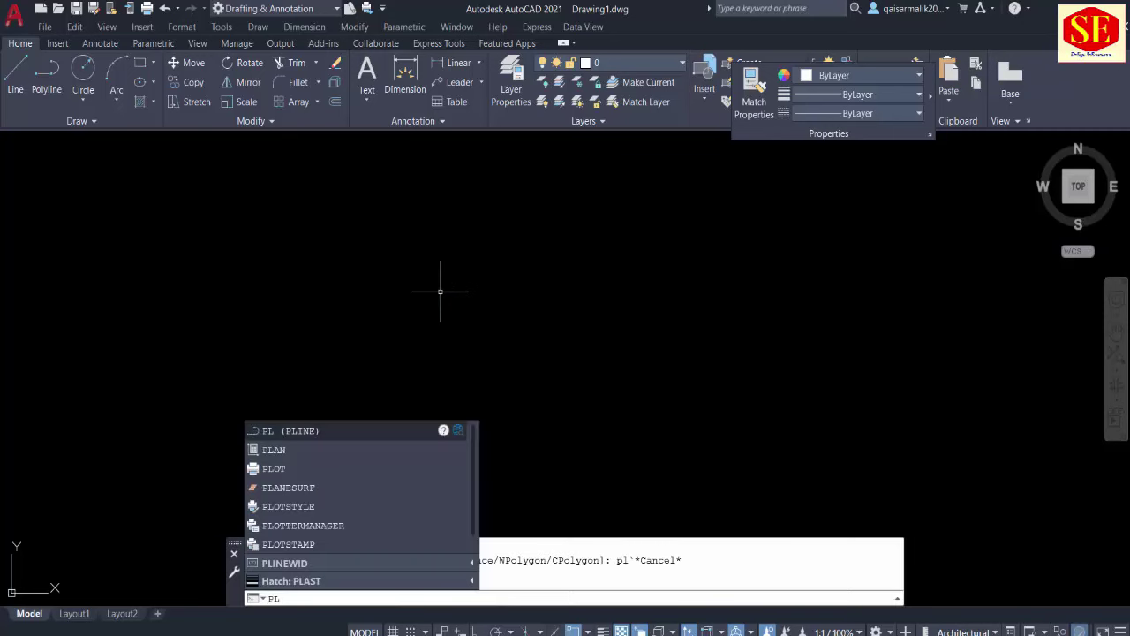
key(Return)
click(343, 201)
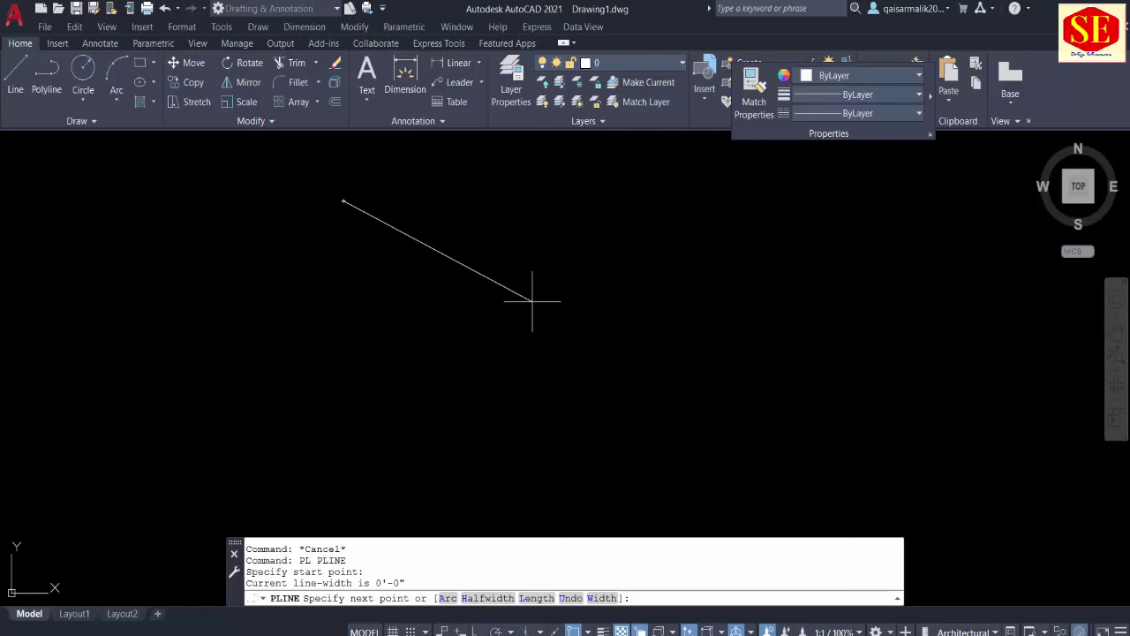
key(F8)
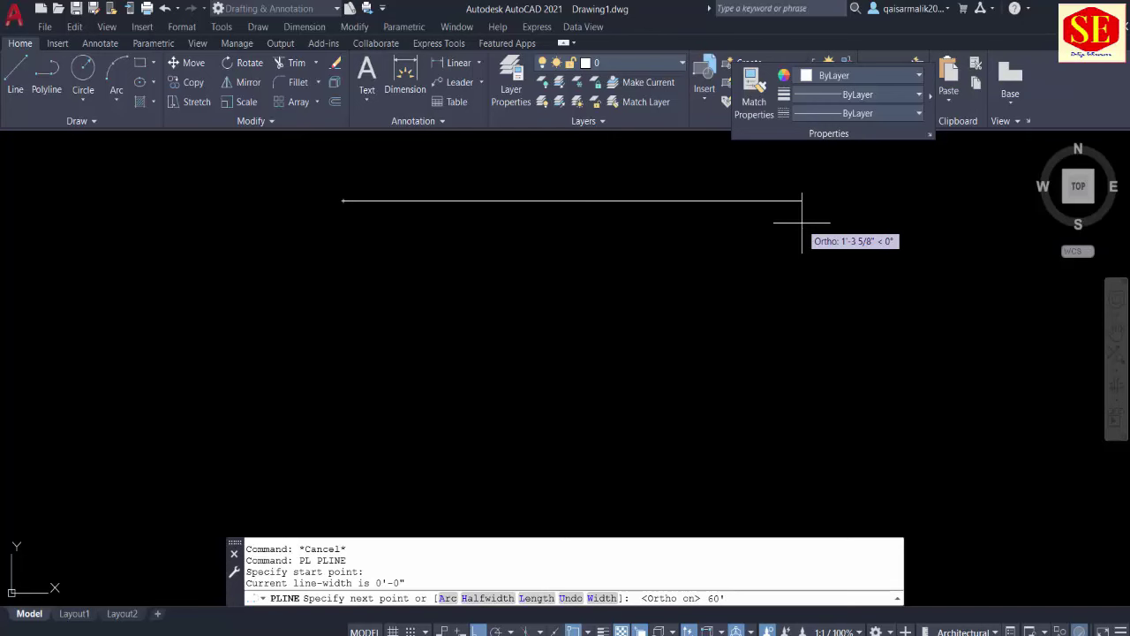
key(Return)
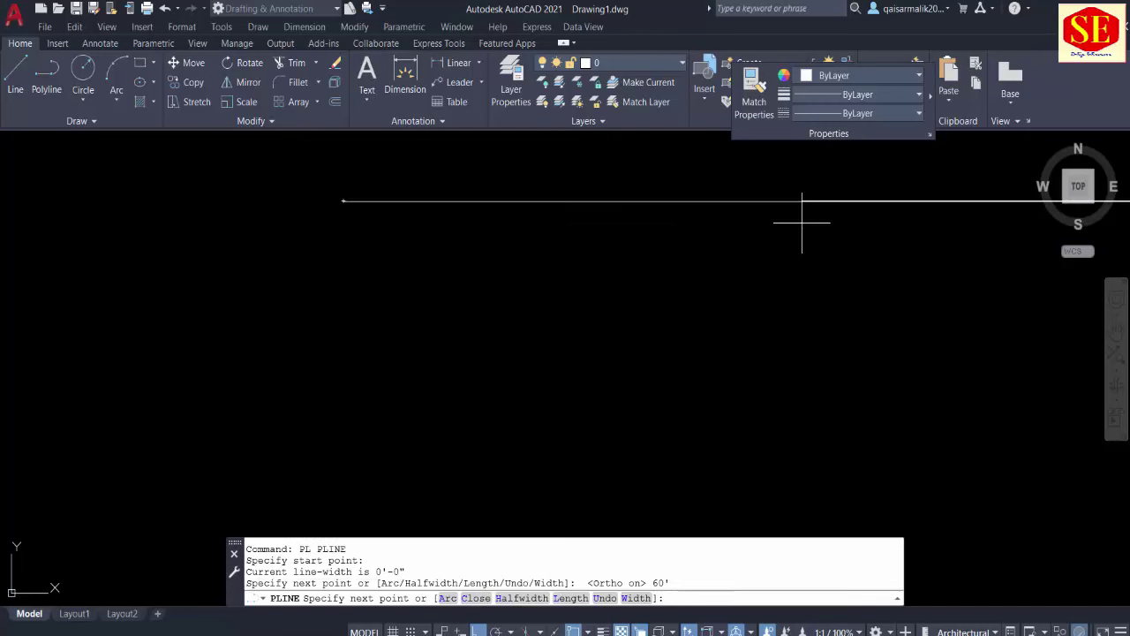
middle_drag(802, 223, 618, 327)
key(Escape)
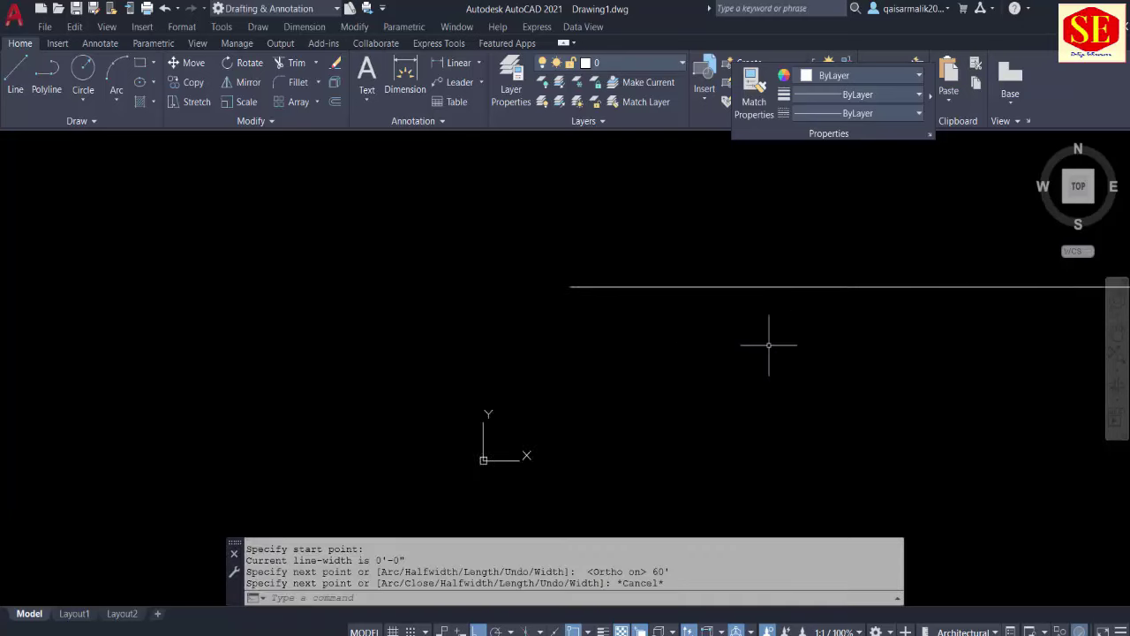
mouse_move(765, 336)
middle_down()
mouse_move(811, 348)
mouse_move(504, 303)
middle_up()
scroll(530, 304, down, 3)
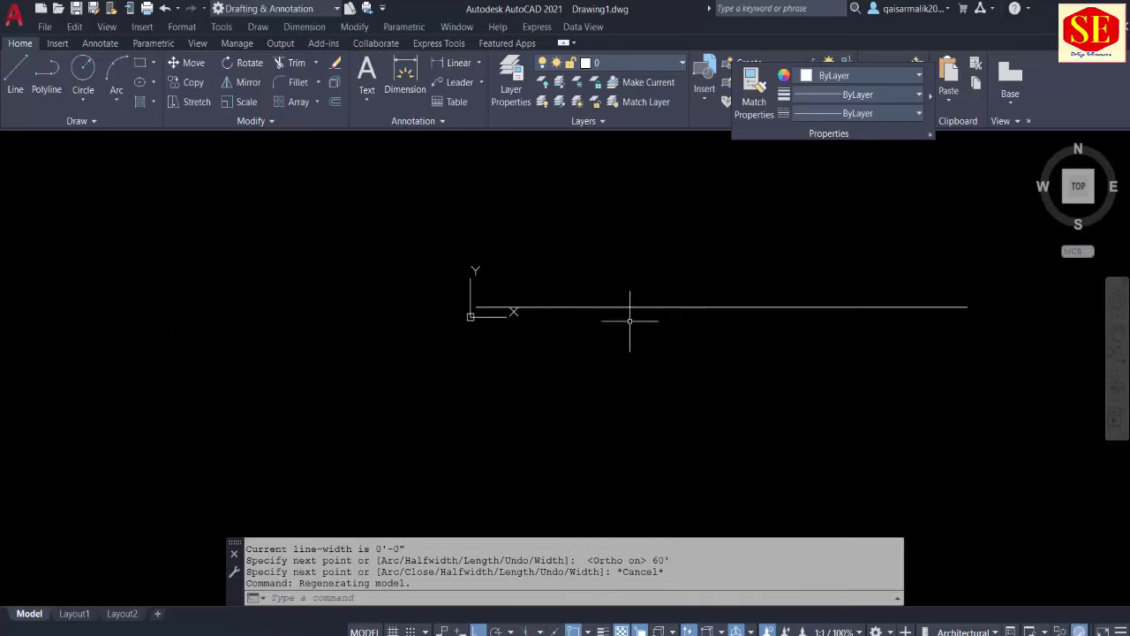
Step: Add a 60' linear dimension above the line
click(454, 63)
click(474, 307)
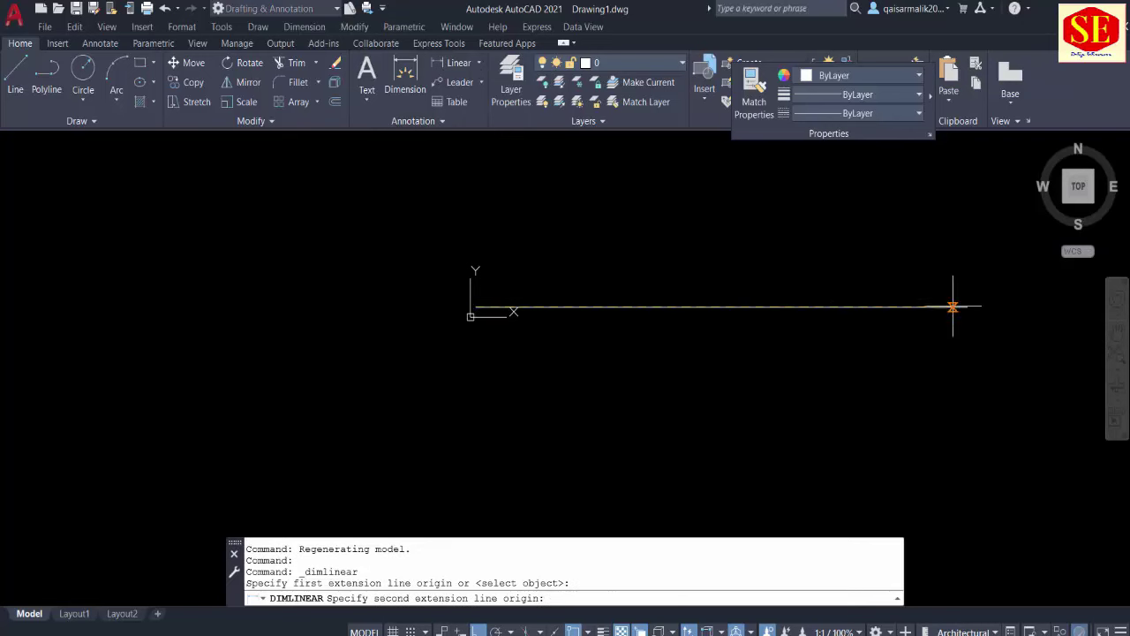
click(949, 256)
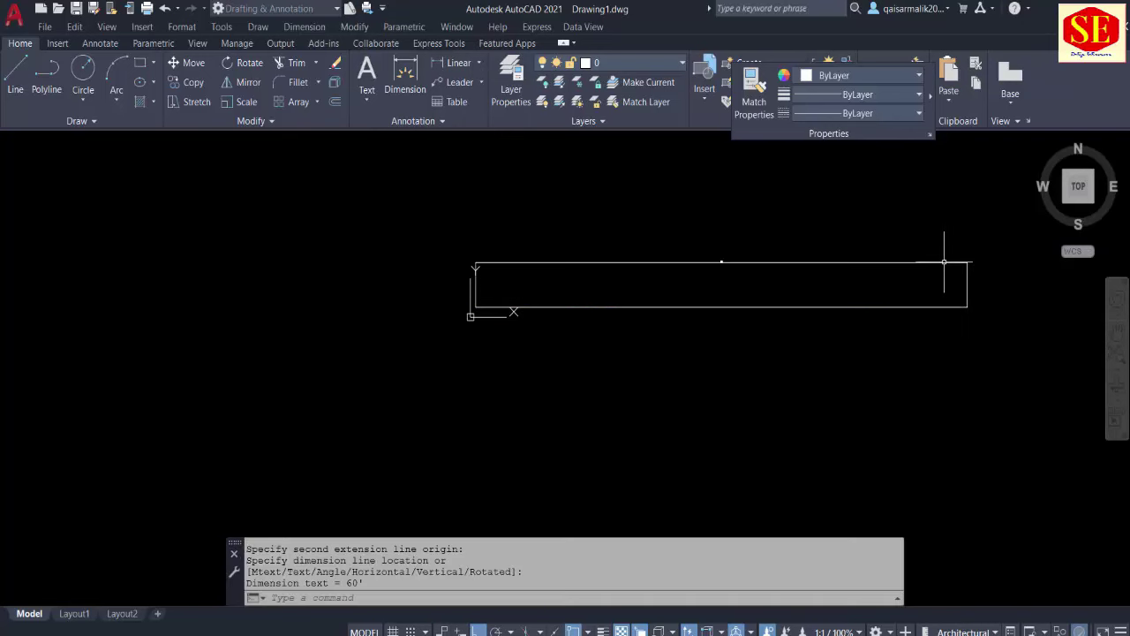
scroll(754, 272, up, 5)
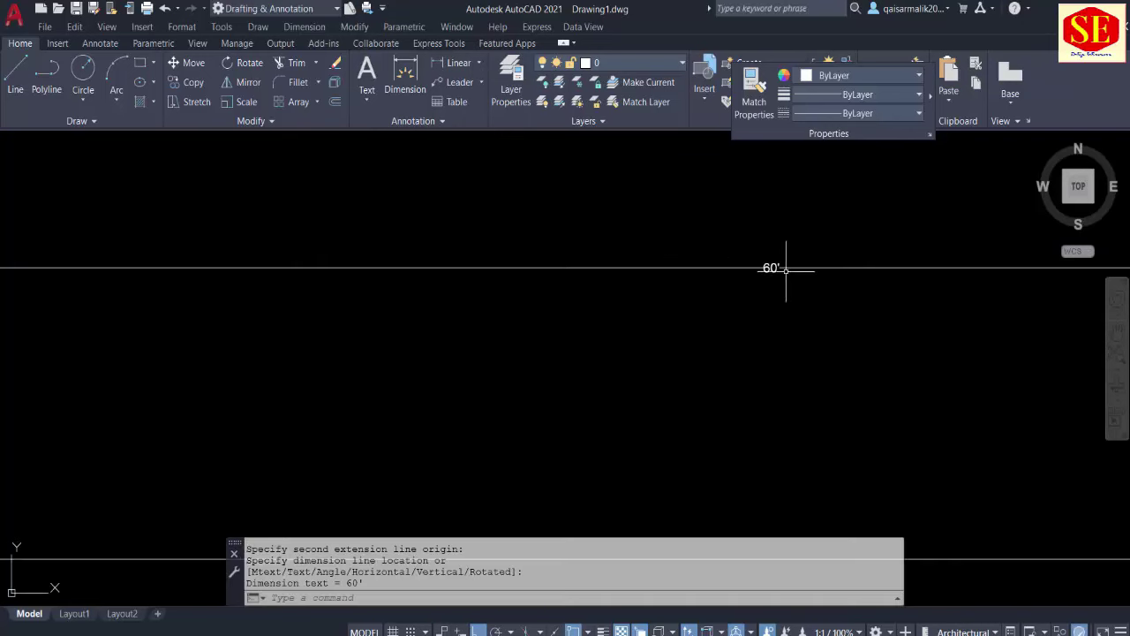
key(Escape)
key(Escape)
key(Escape)
scroll(612, 334, down, 5)
text(D)
key(Return)
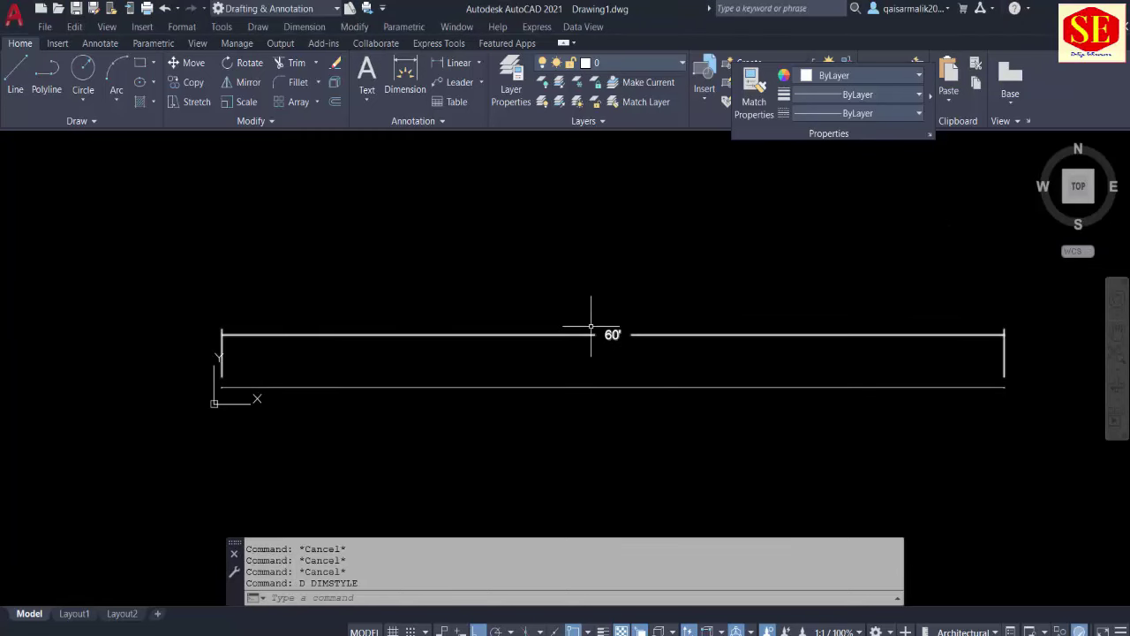
middle_drag(630, 348, 603, 259)
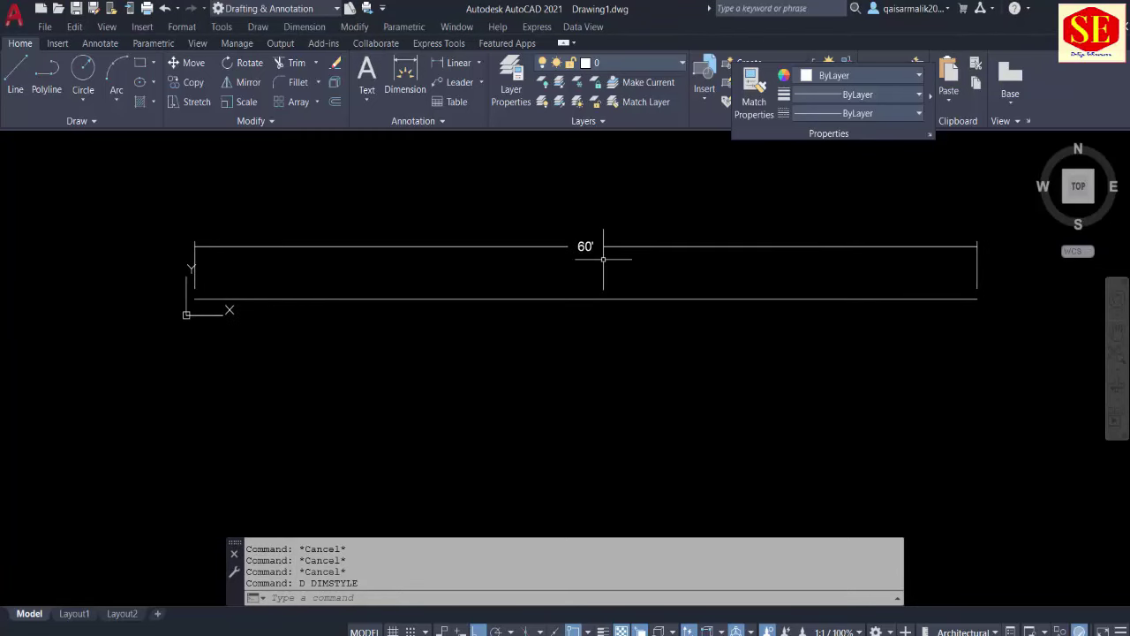
click(618, 417)
Step: Offset the 60' line 9 inches downward
text(o)
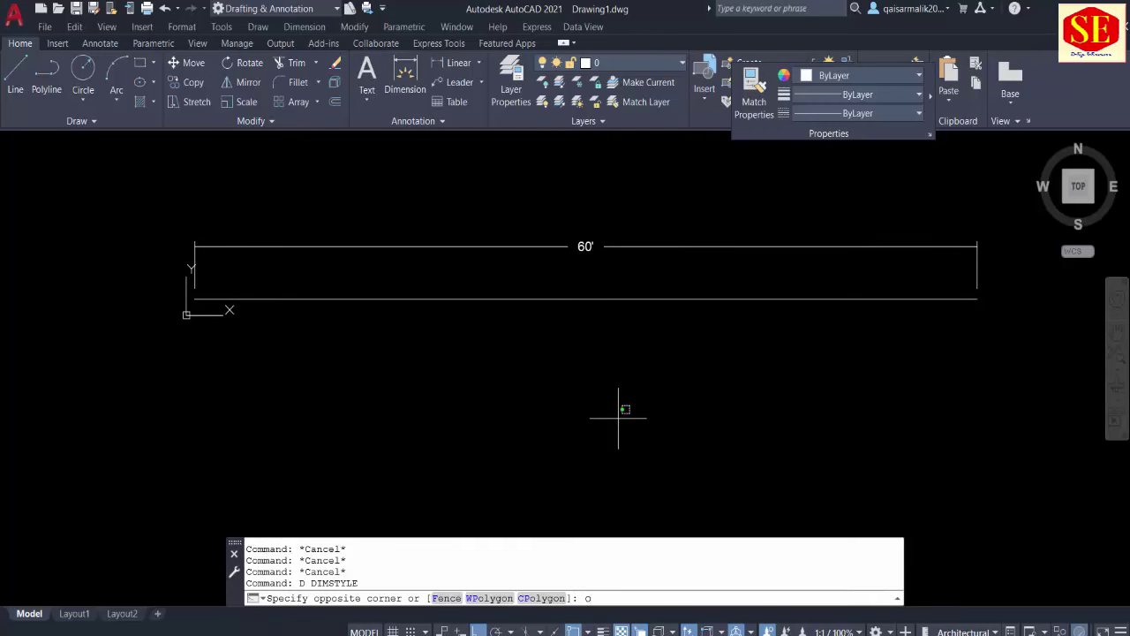
key(Return)
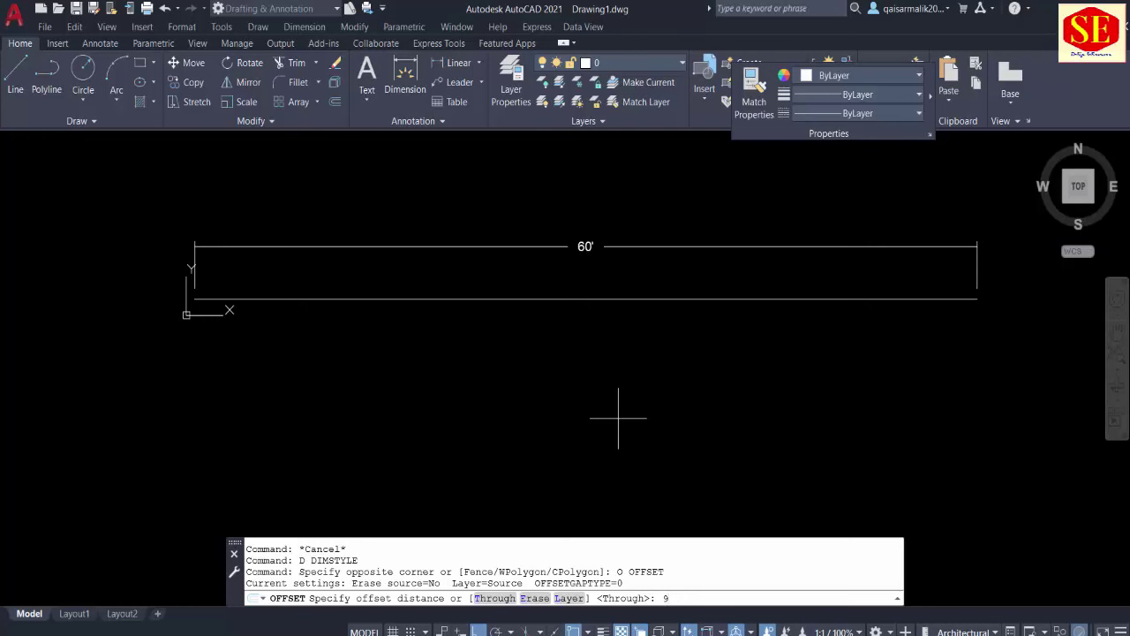
key(Return)
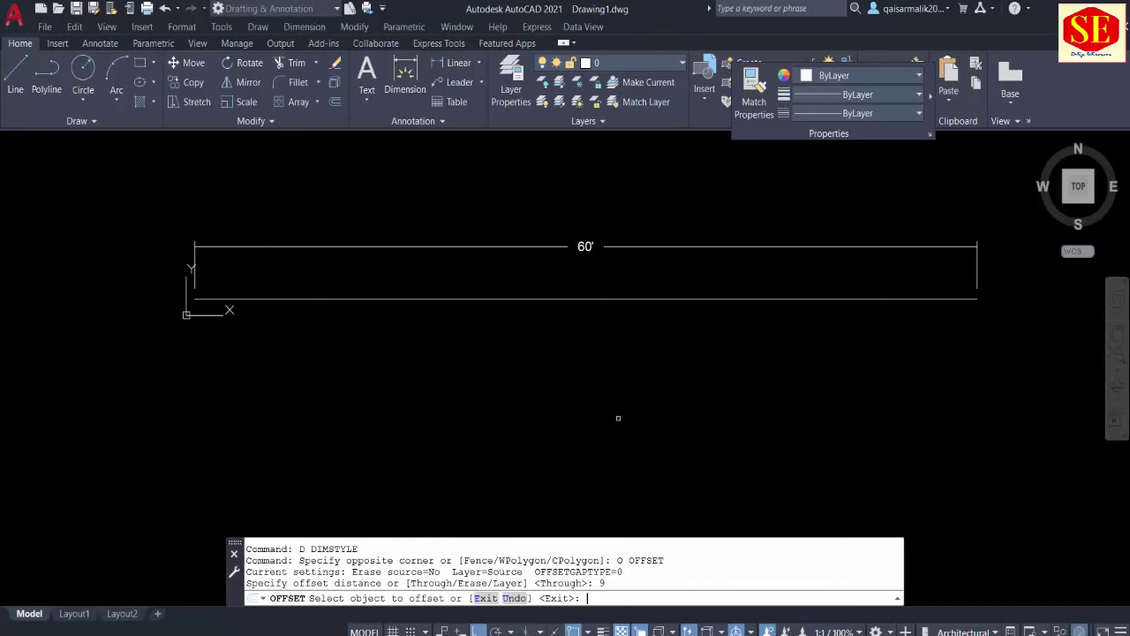
click(623, 300)
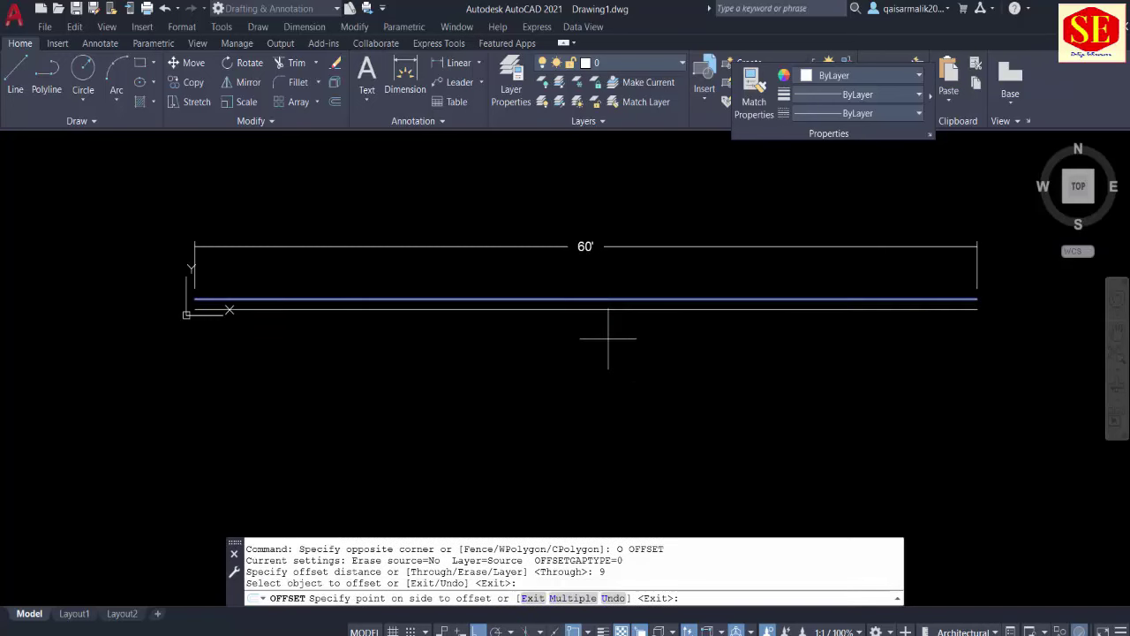
click(608, 338)
key(Escape)
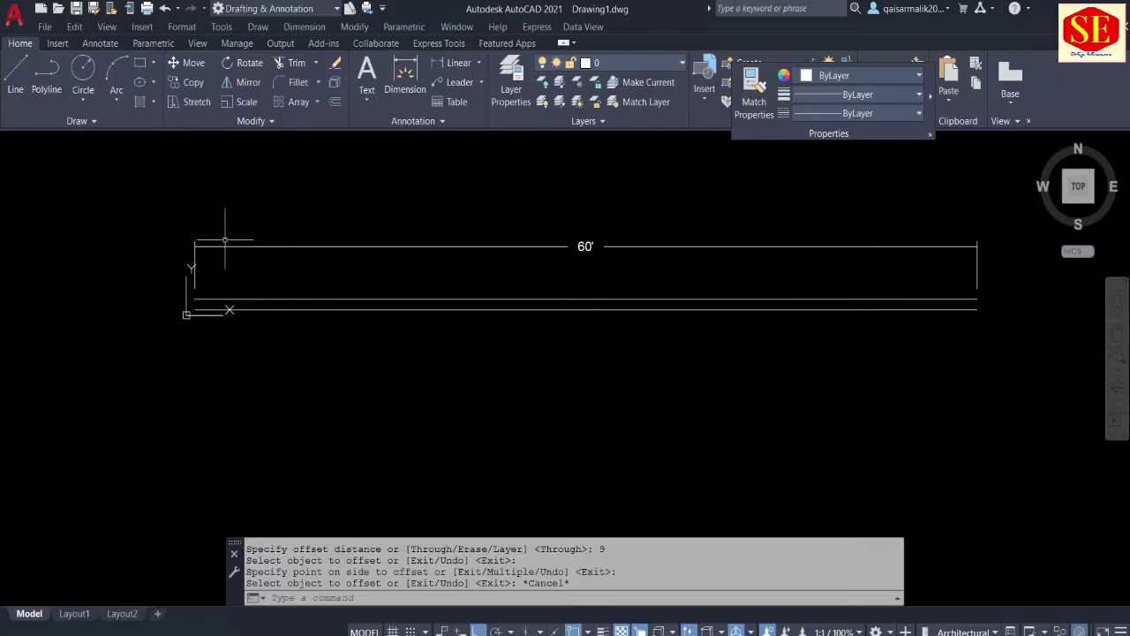
Step: Check the 9" spacing with a temporary linear dimension, then erase it
click(437, 67)
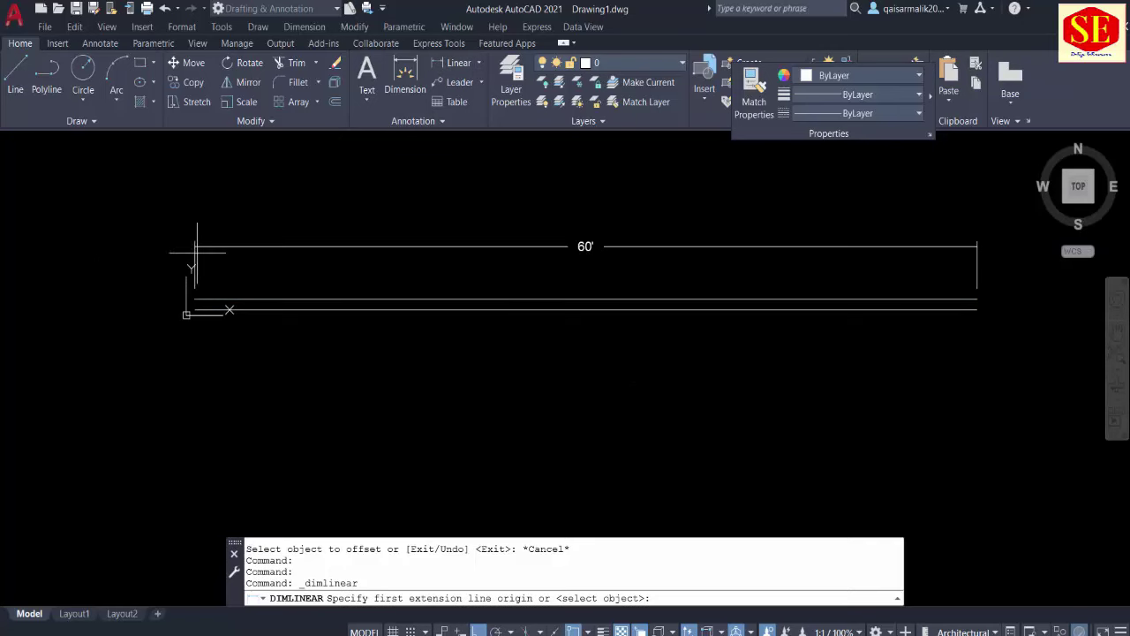
click(194, 299)
click(195, 310)
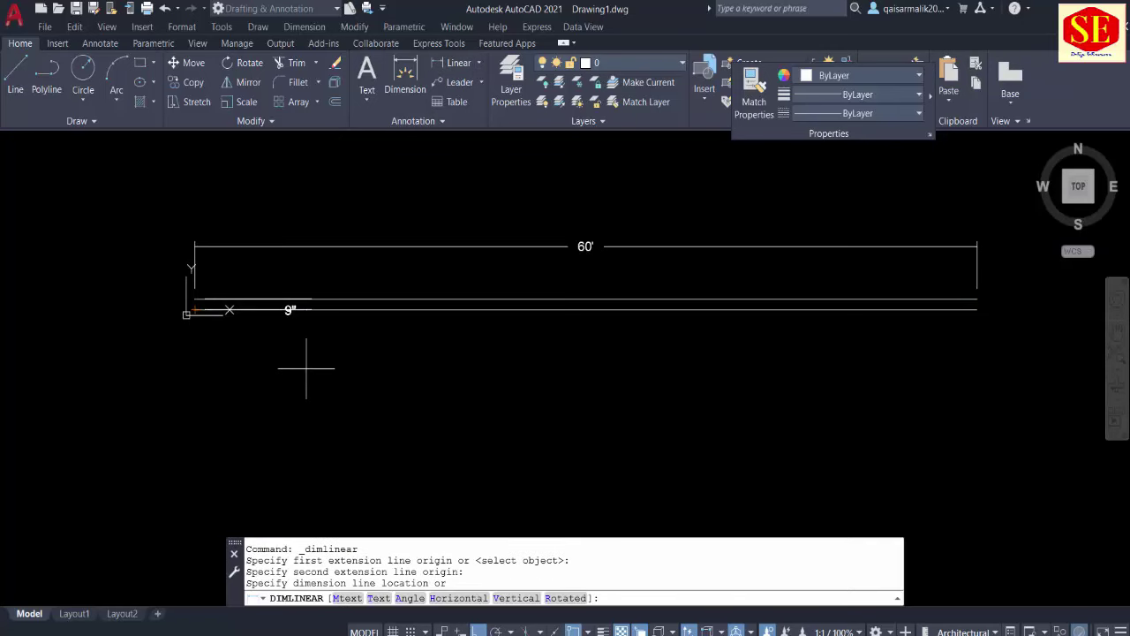
click(78, 353)
scroll(54, 330, up, 2)
click(136, 263)
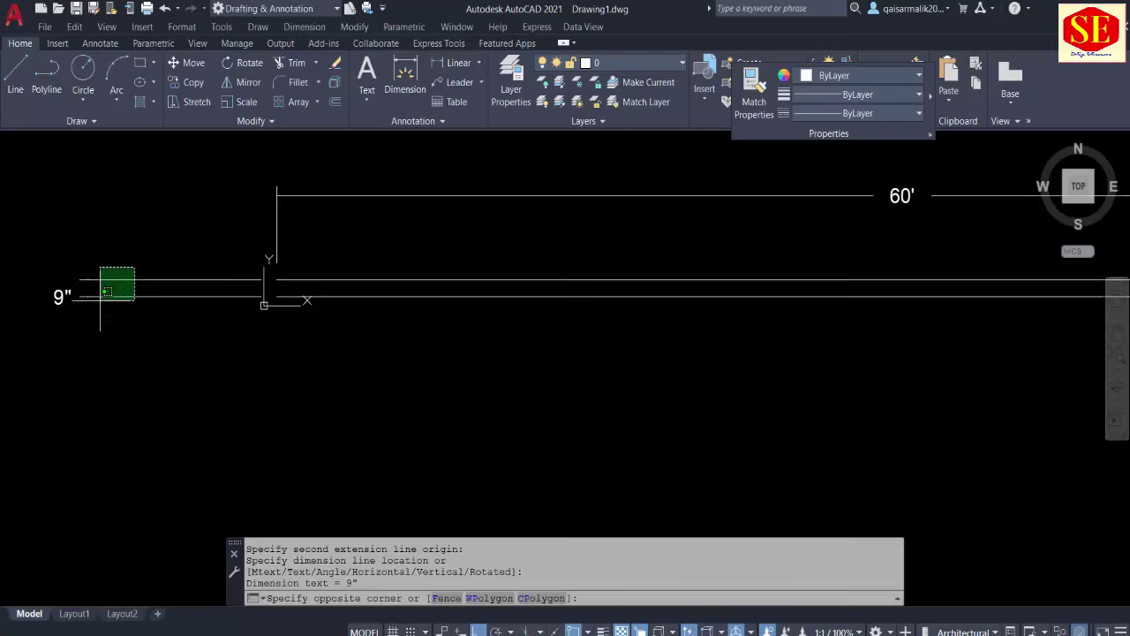
click(45, 341)
key(Delete)
key(Return)
scroll(276, 353, down, 2)
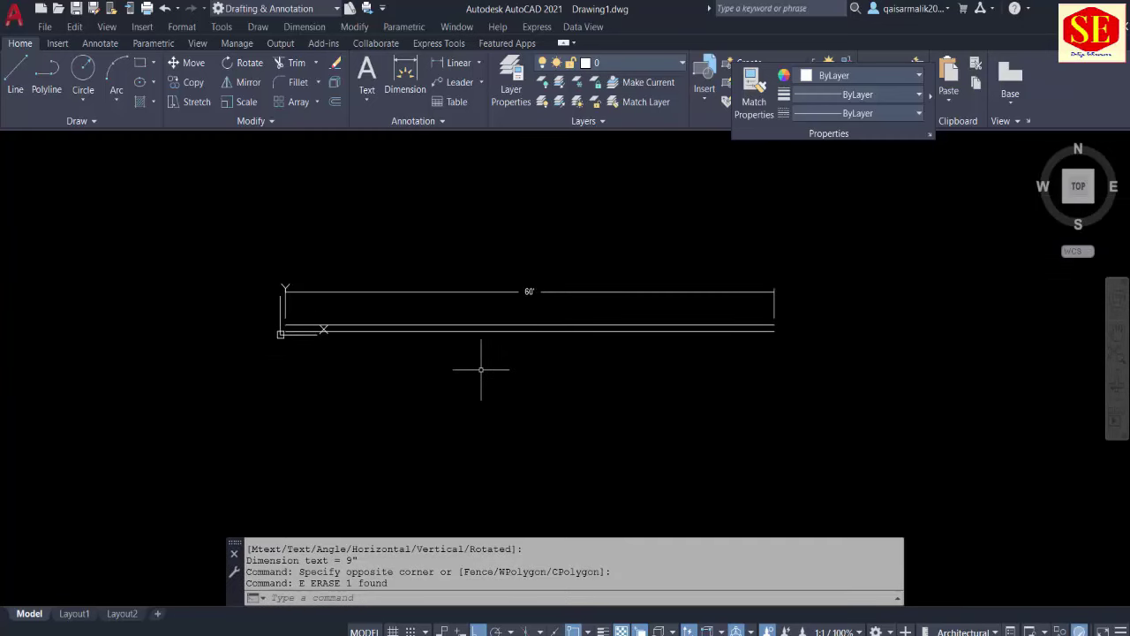
middle_drag(480, 371, 504, 316)
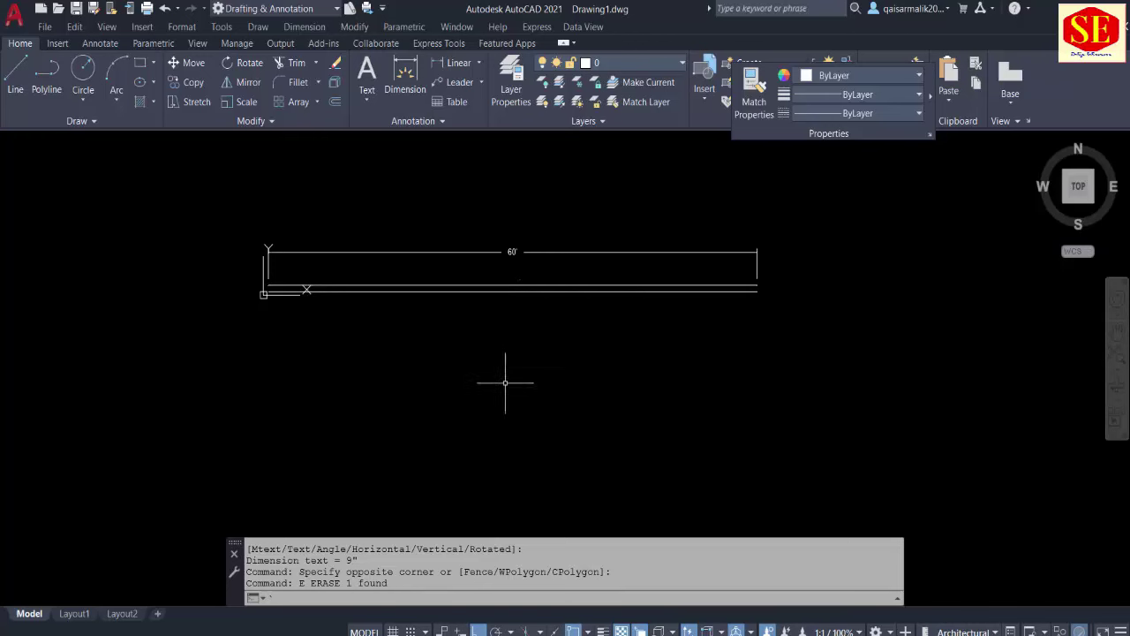
Step: Draw a 60'-6" horizontal polyline below the wall
text(PL)
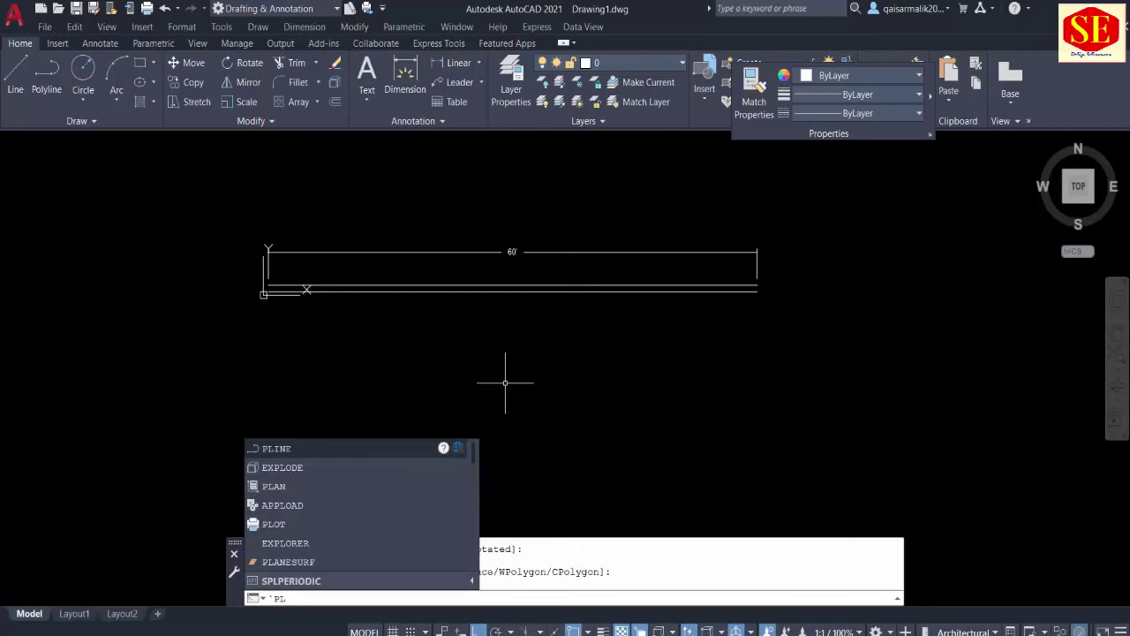
key(Return)
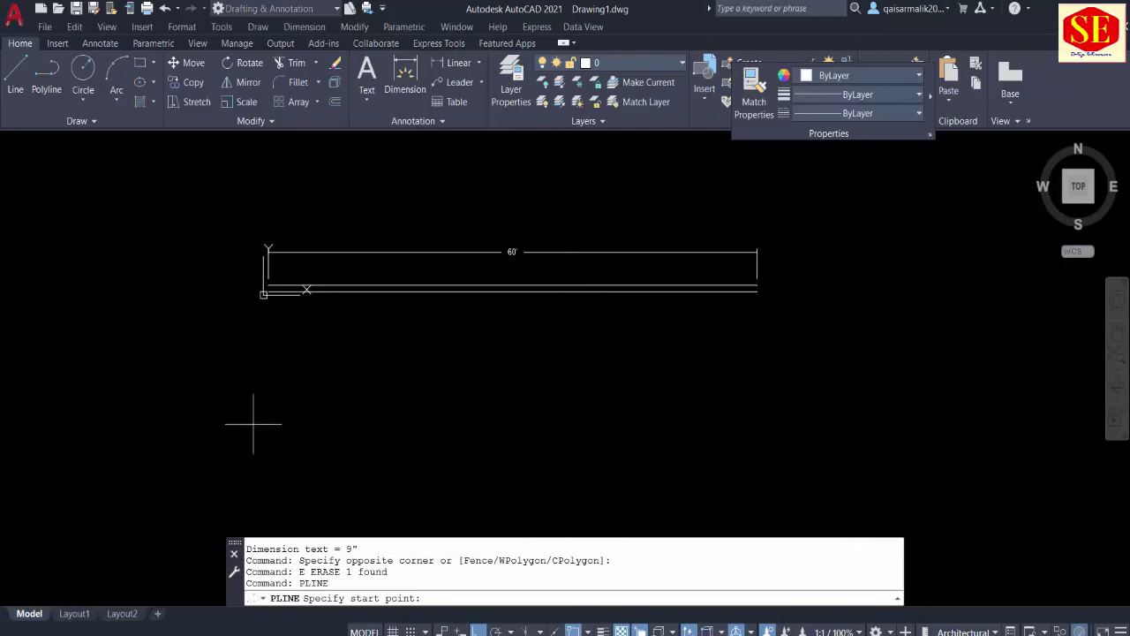
click(252, 423)
text(60'6")
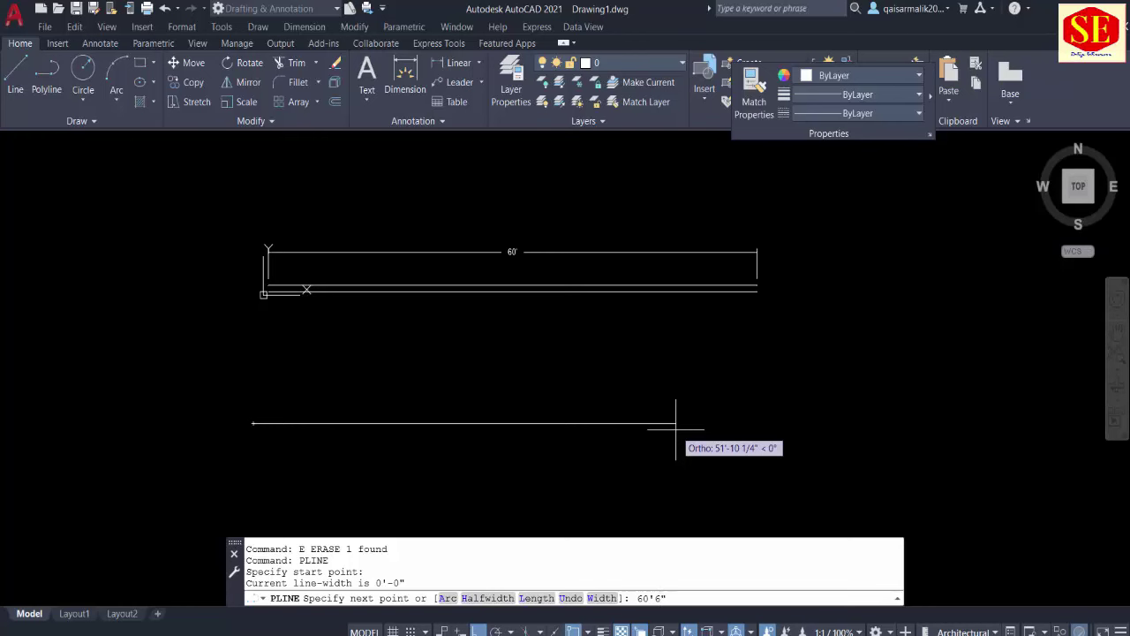
key(Return)
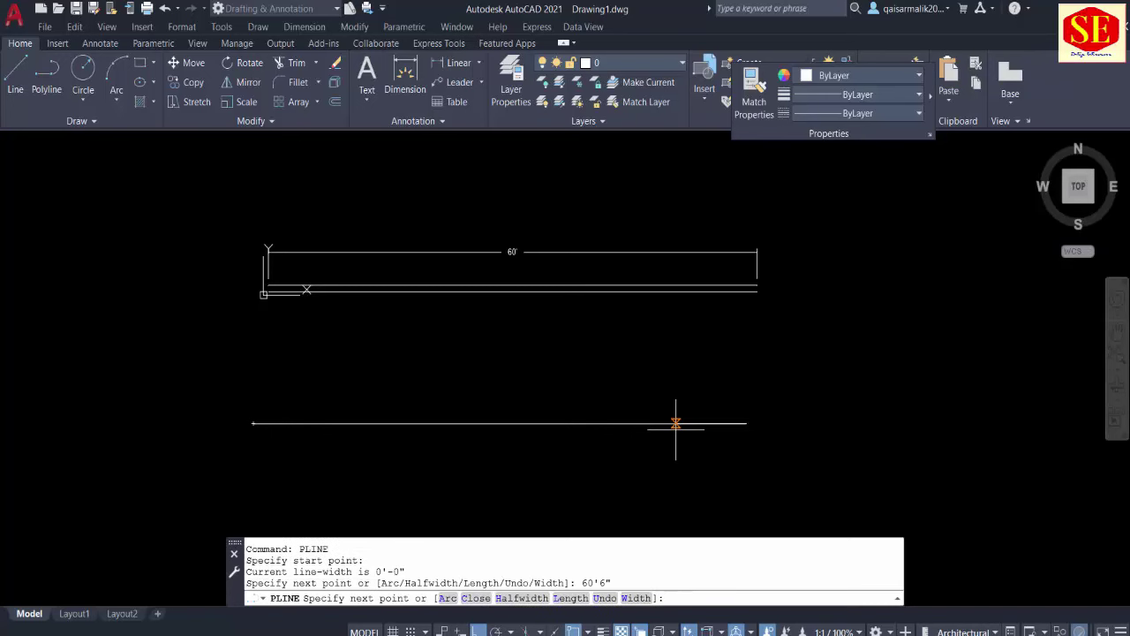
key(Return)
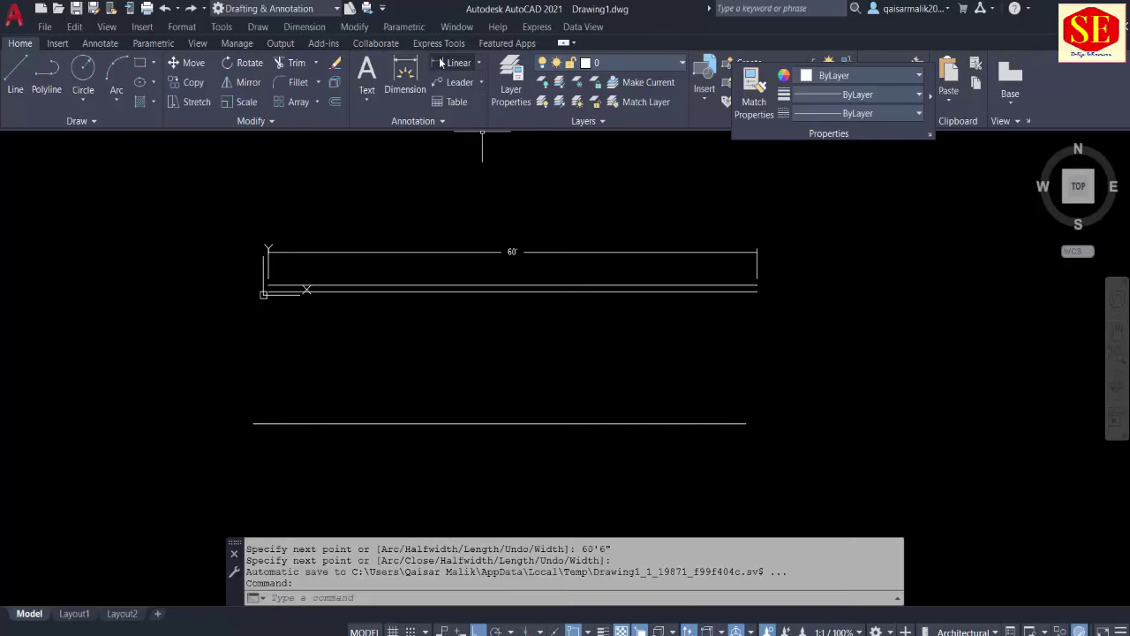
Step: Dimension the lower line with a 60'-6" linear dimension placed above it
click(452, 63)
click(254, 423)
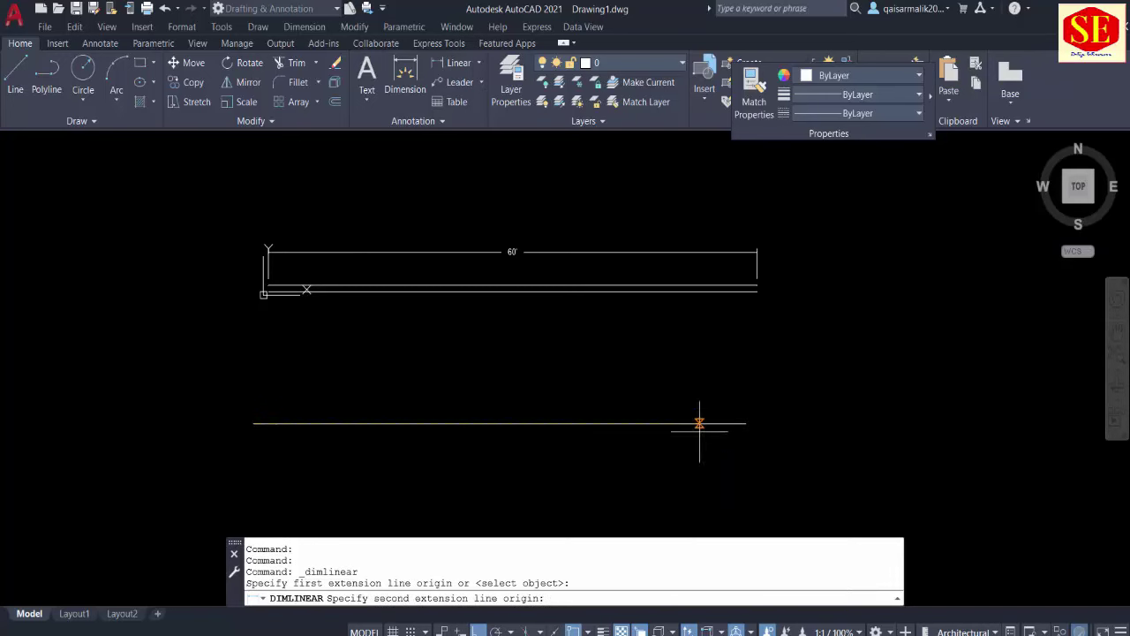
click(746, 424)
click(506, 393)
scroll(506, 393, up, 2)
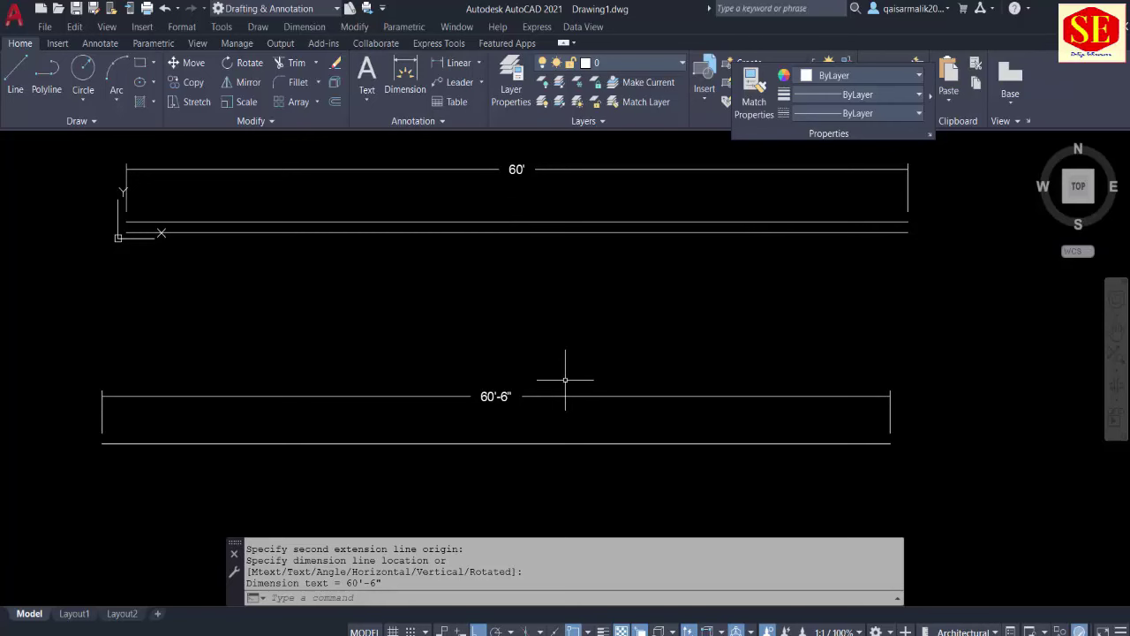
scroll(565, 379, down, 2)
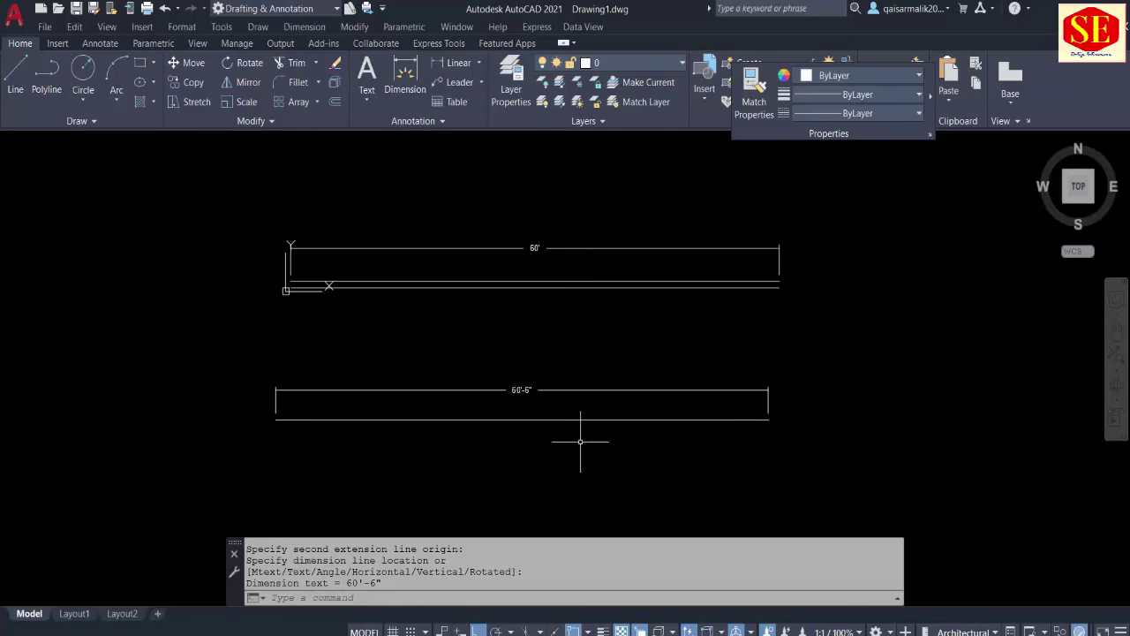
middle_drag(586, 462, 585, 371)
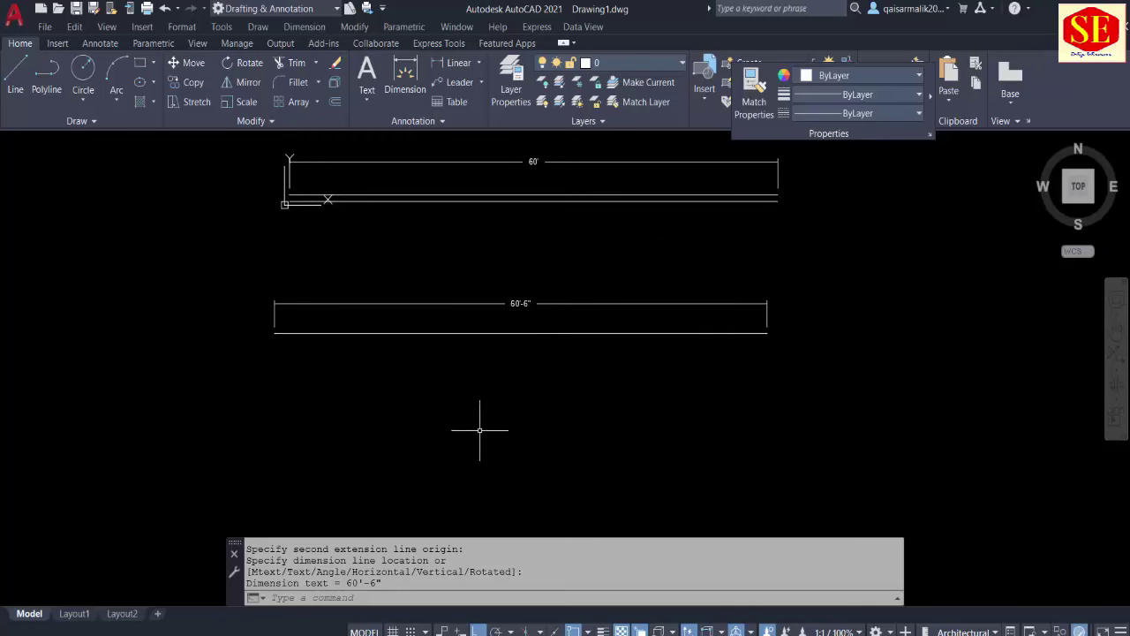
Step: Draw a trial 15" polyline and dimension it as 1'-3"
text(Fpl)
key(Return)
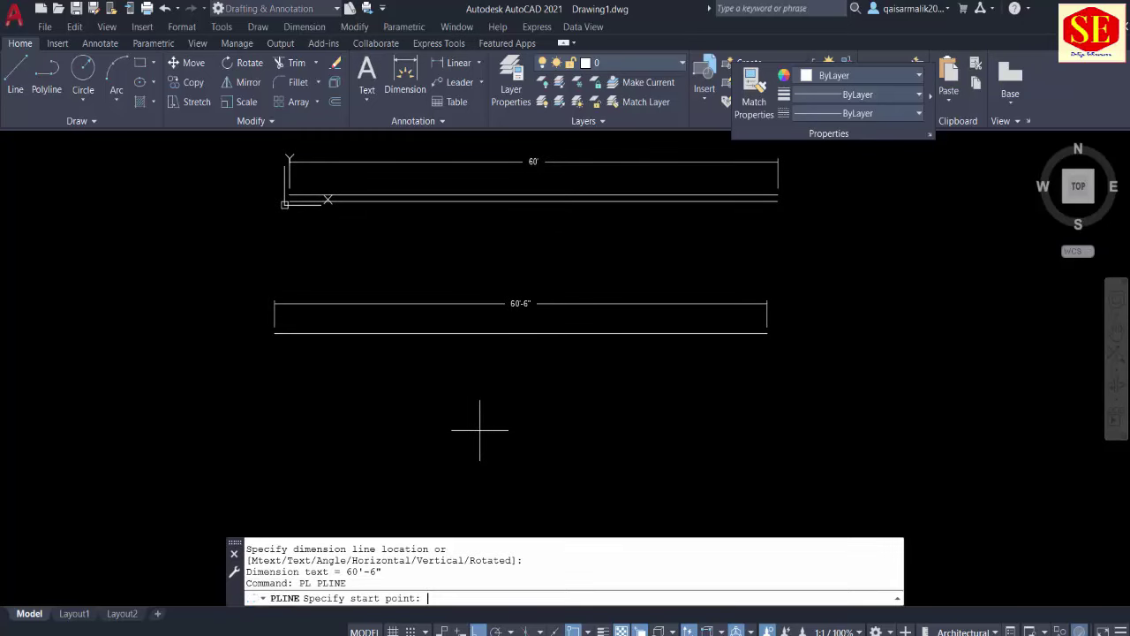
click(293, 429)
text(15)
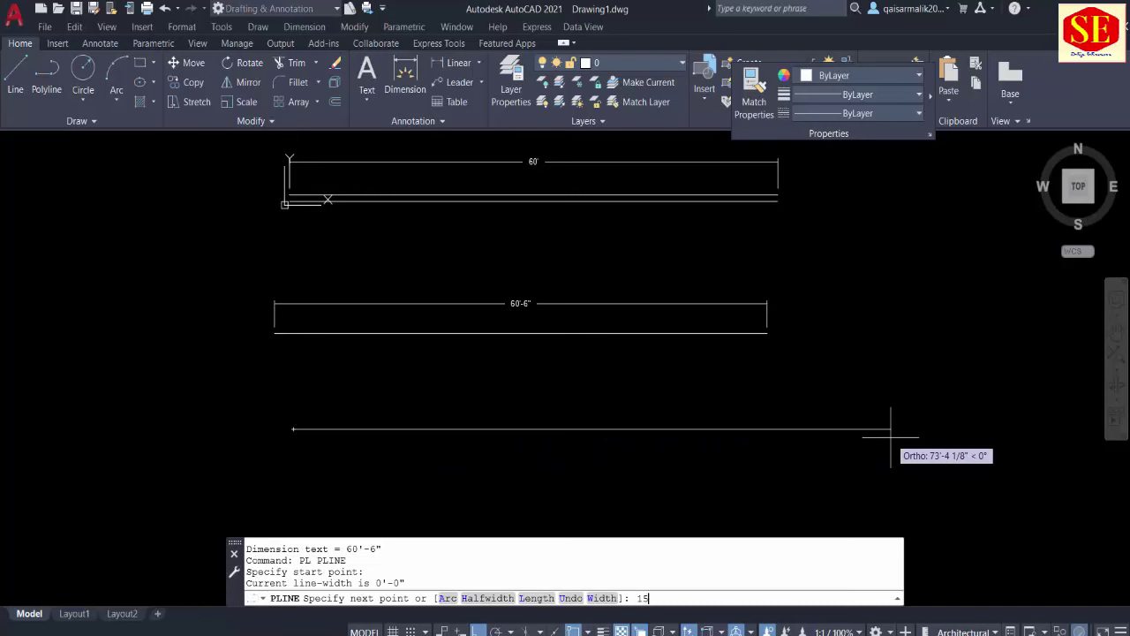
key(Return)
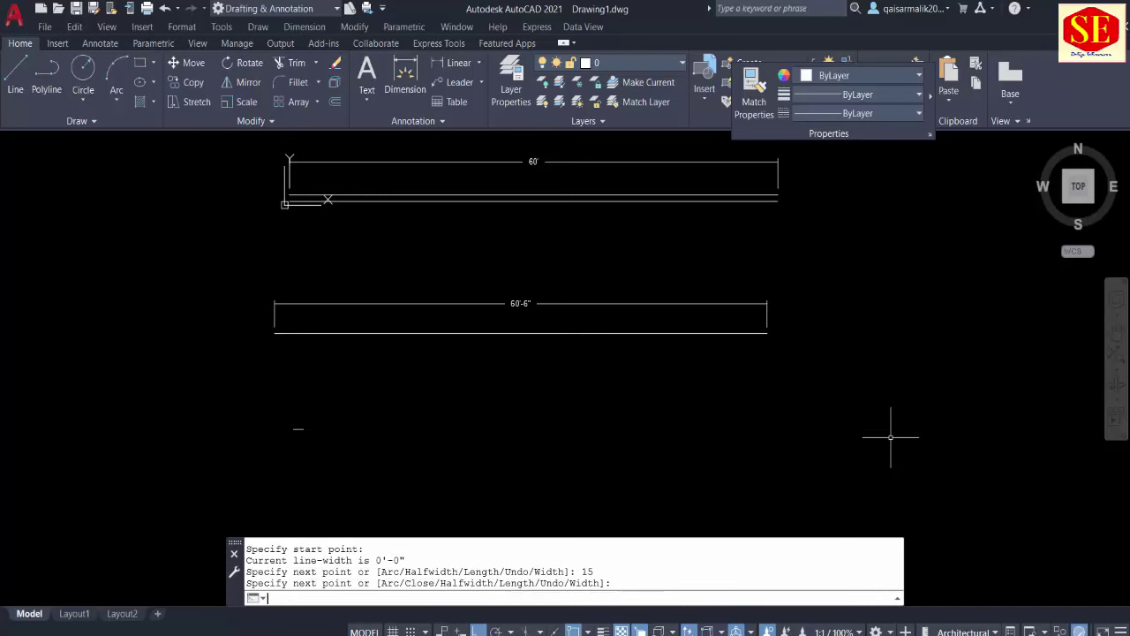
key(Return)
scroll(282, 424, up, 2)
scroll(271, 429, up, 4)
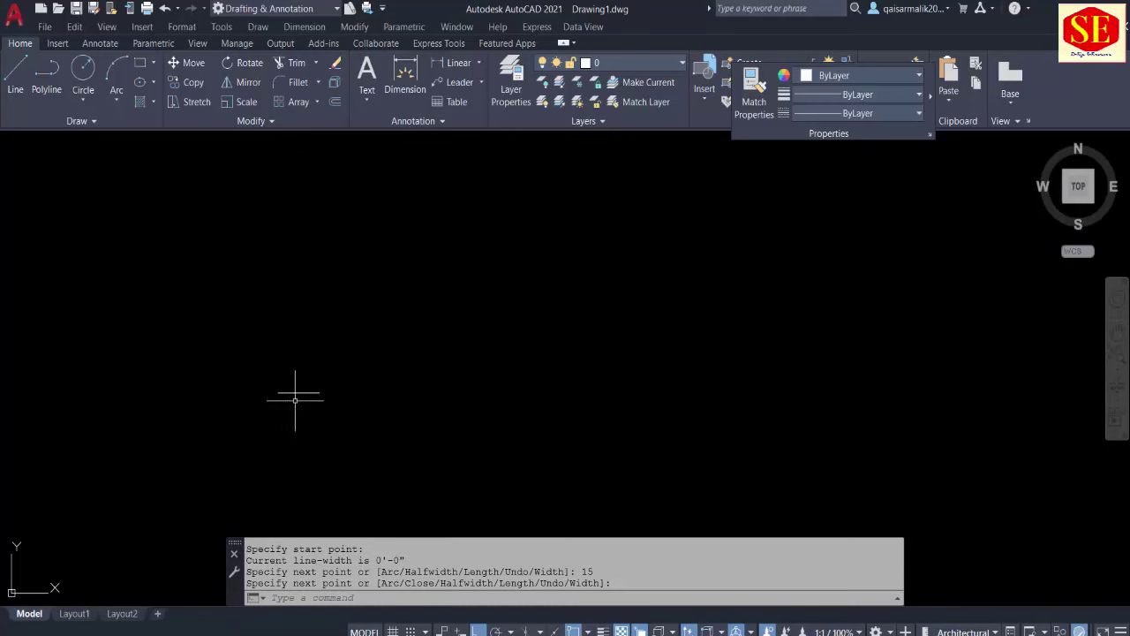
click(438, 63)
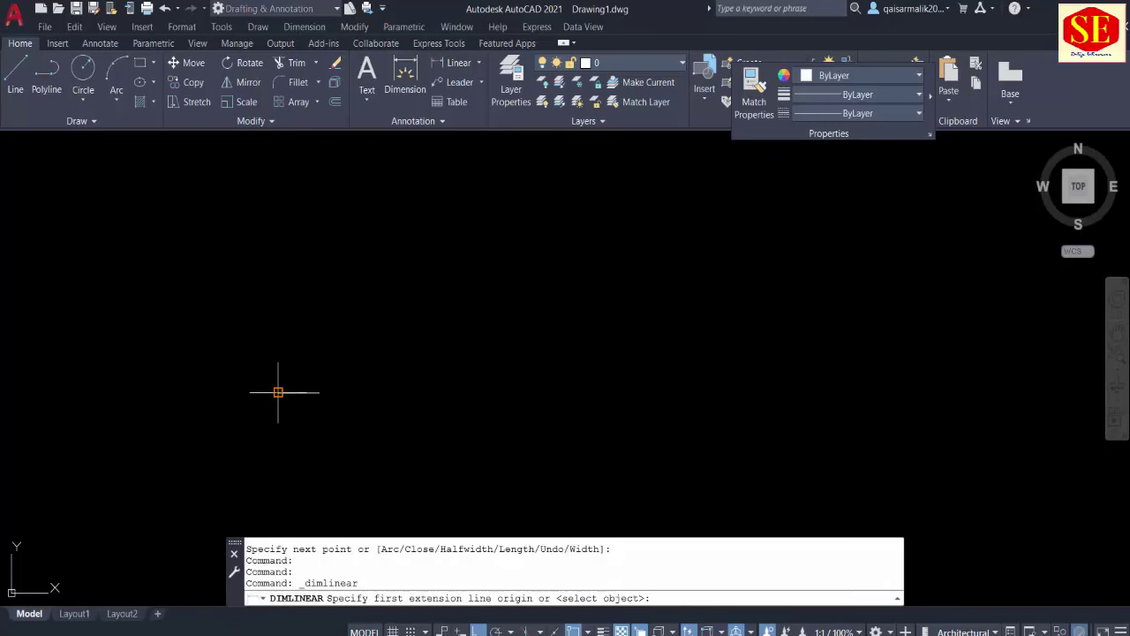
click(277, 393)
click(318, 392)
click(320, 346)
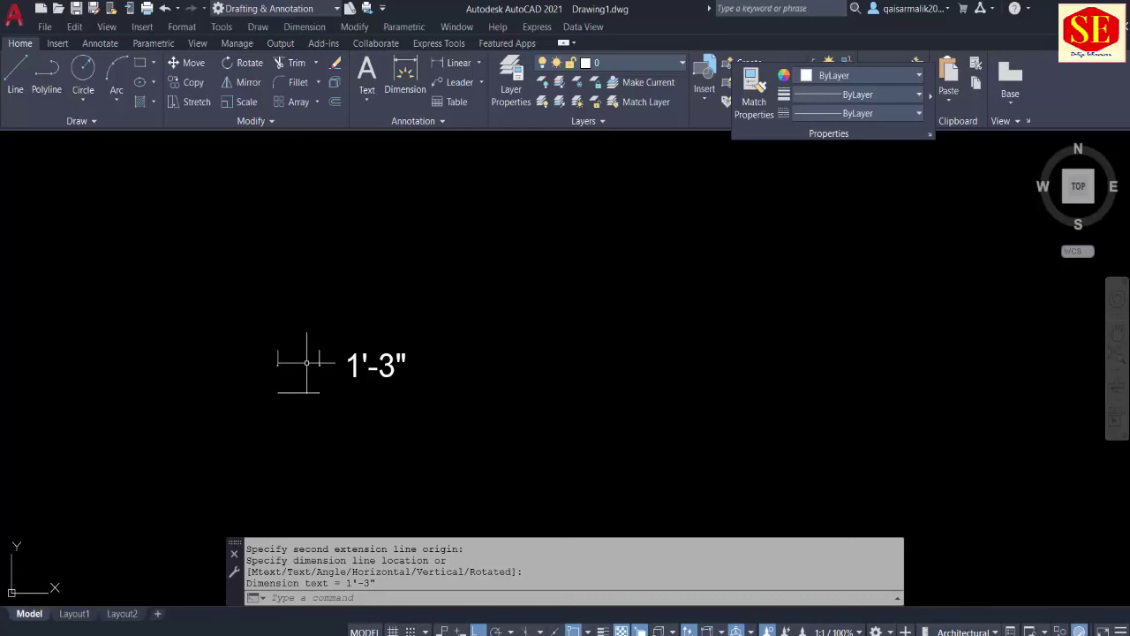
Step: Draw a trial 36" polyline and dimension it as 3'
scroll(336, 345, down, 2)
scroll(398, 389, down, 4)
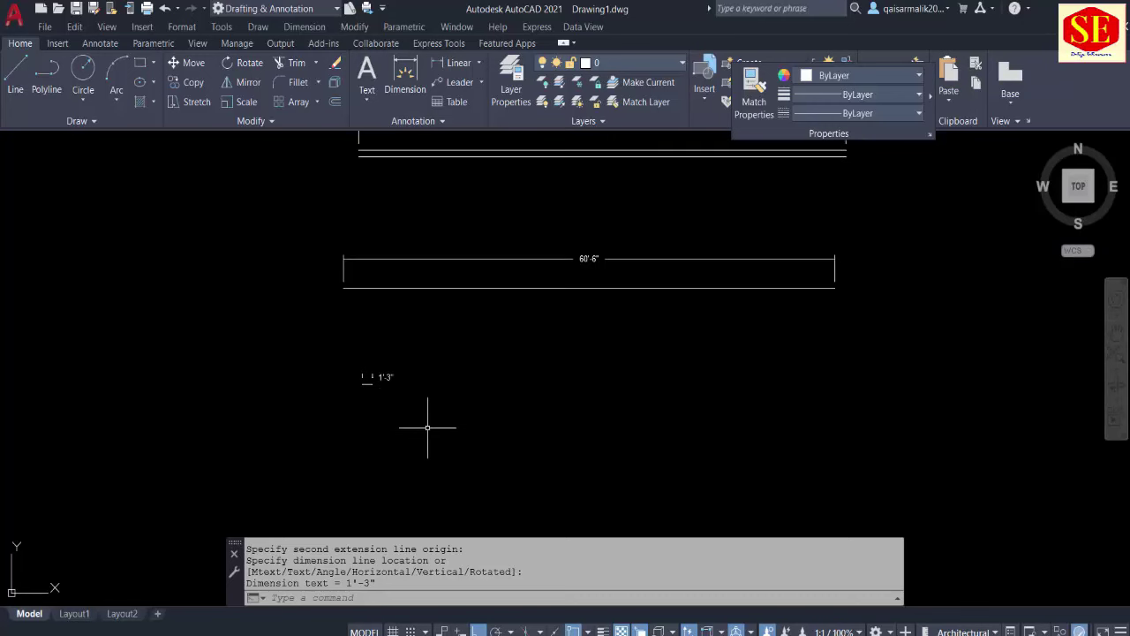
text(pl)
key(Return)
click(409, 447)
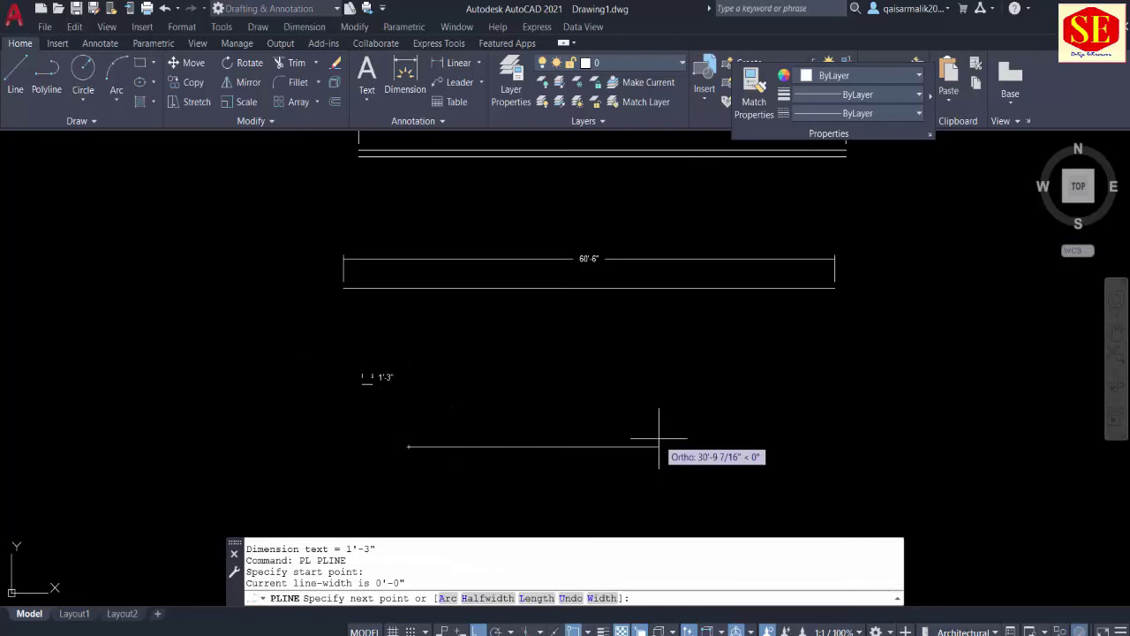
text(6)
key(Return)
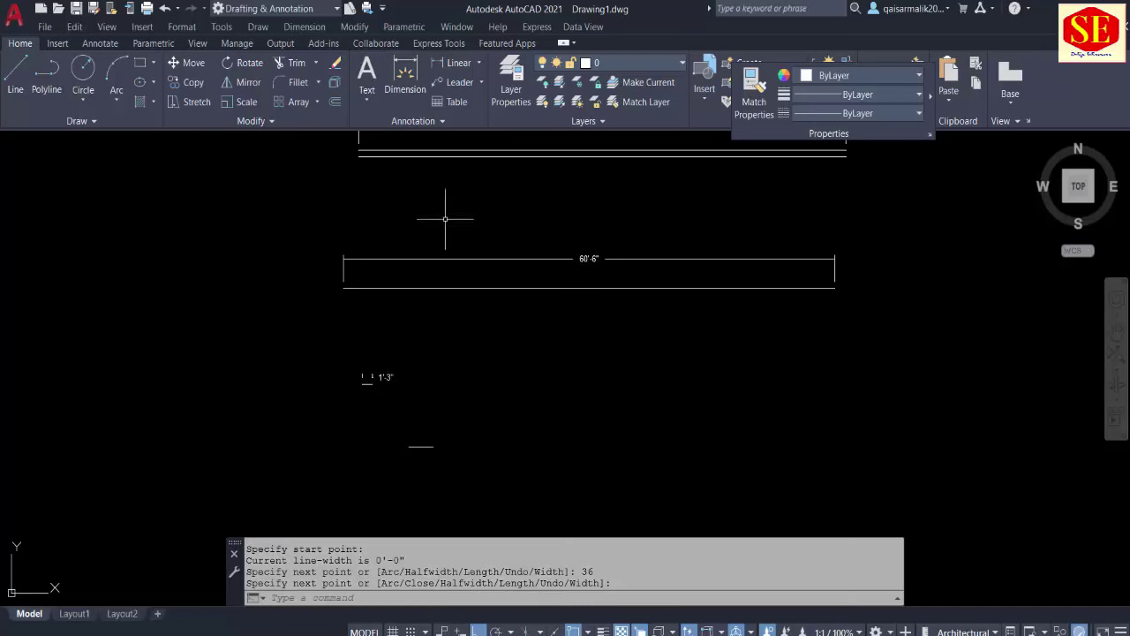
click(455, 63)
click(409, 447)
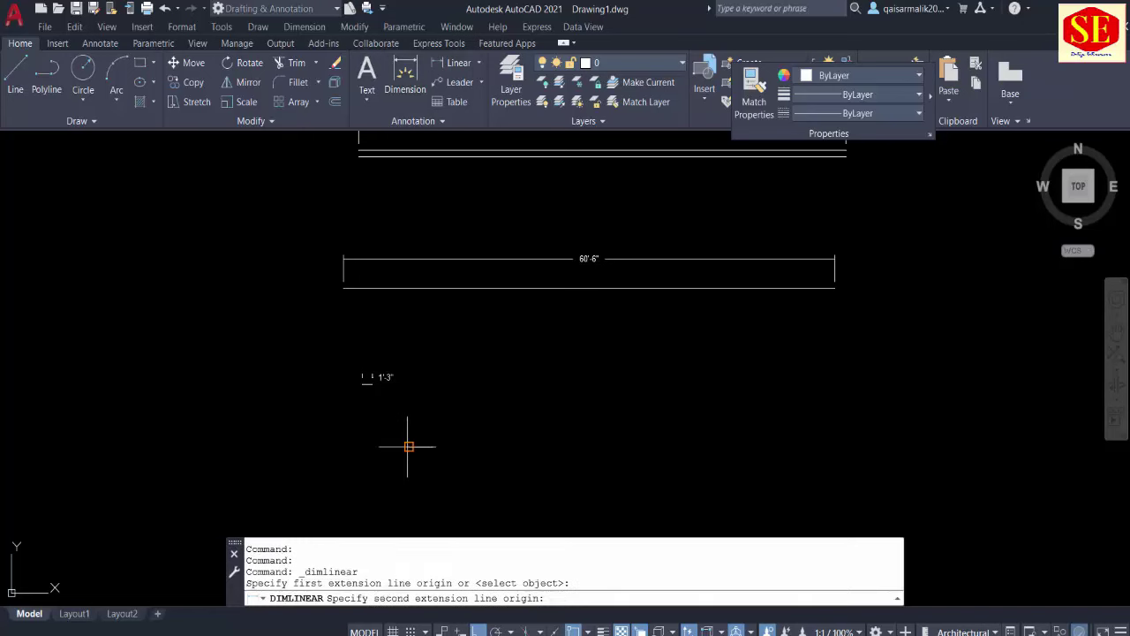
click(433, 447)
scroll(434, 447, up, 4)
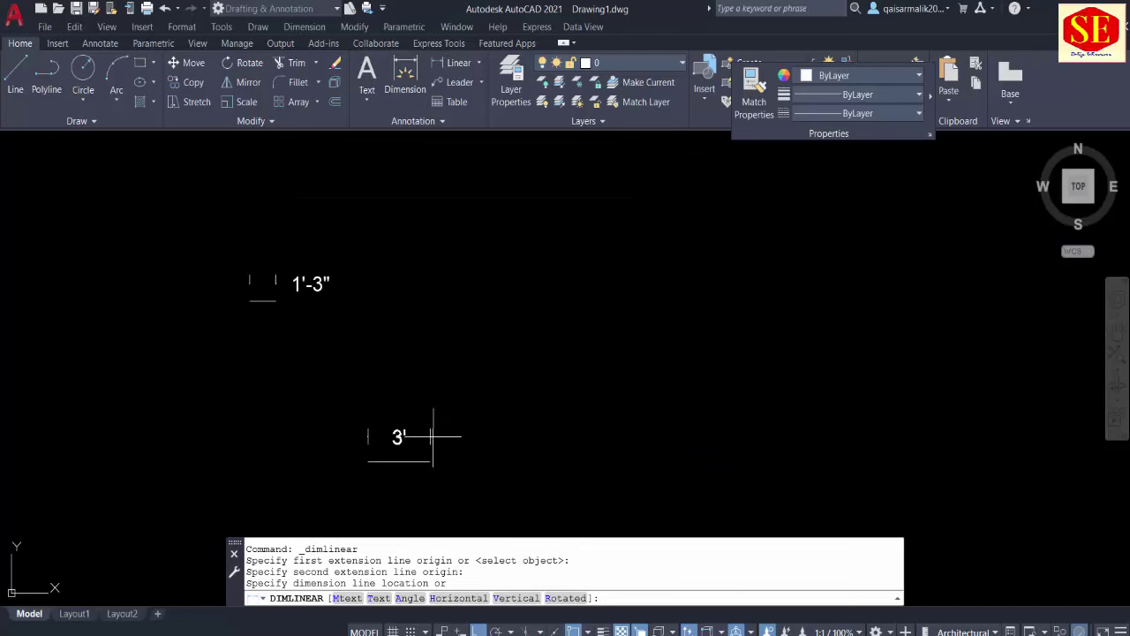
click(442, 457)
scroll(440, 373, down, 2)
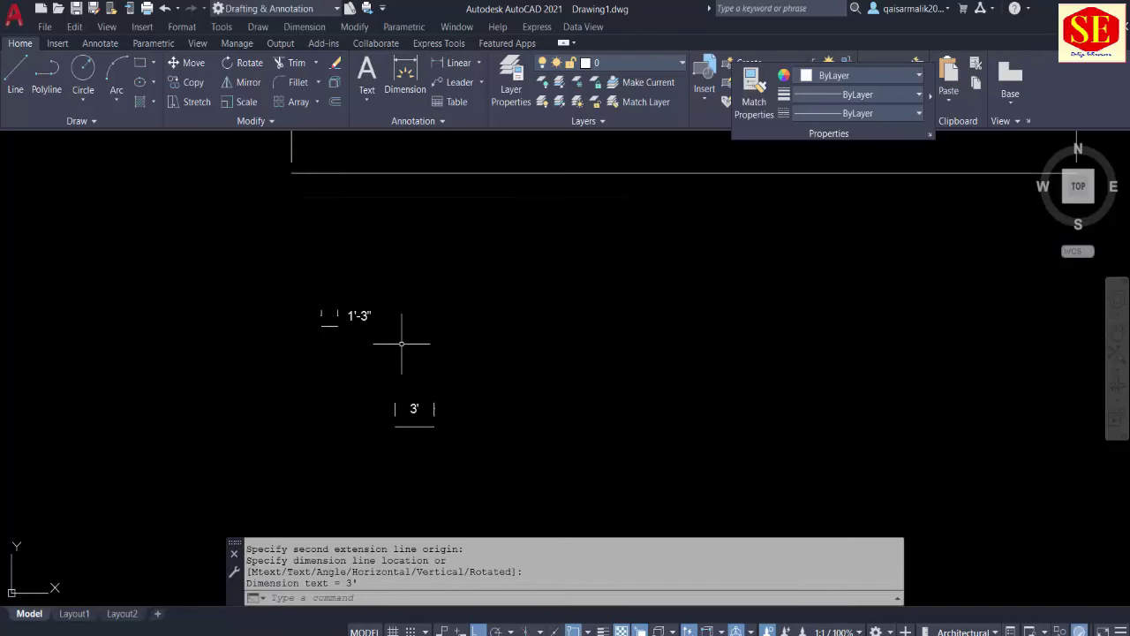
scroll(402, 343, down, 3)
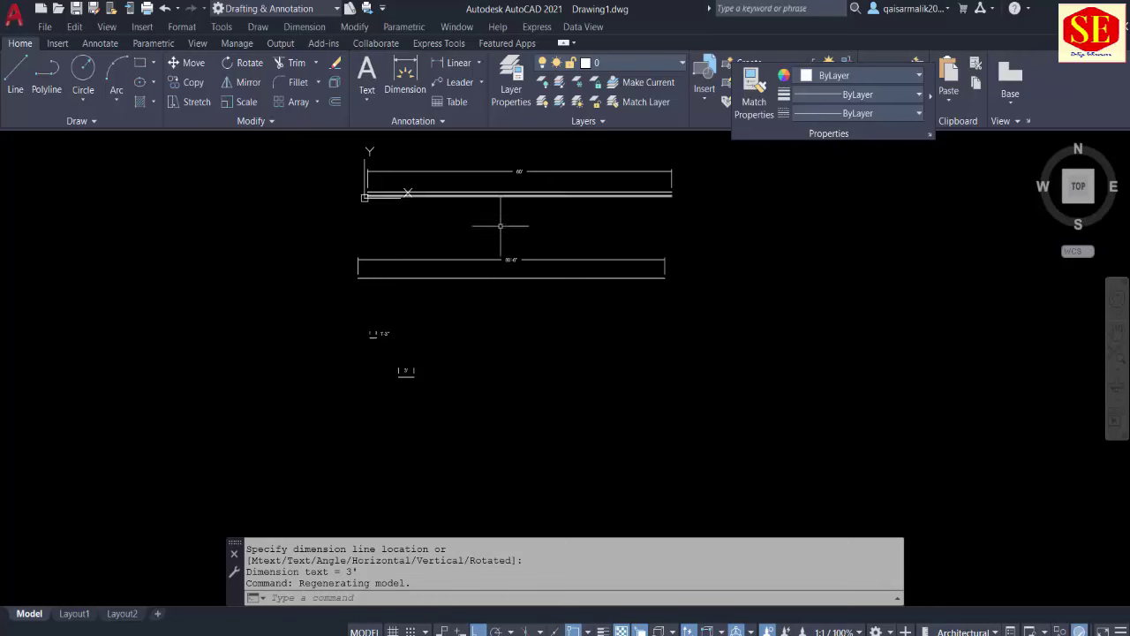
Step: Erase the lower trial lines and their dimensions with a selection window
key(Escape)
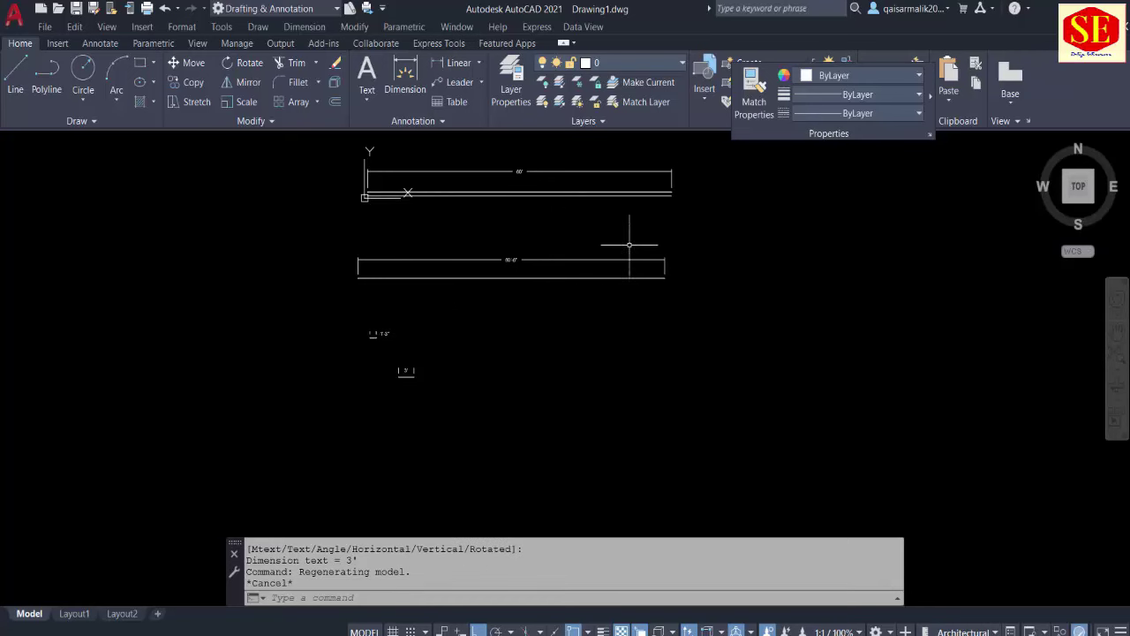
click(623, 239)
click(345, 401)
text(E)
key(Return)
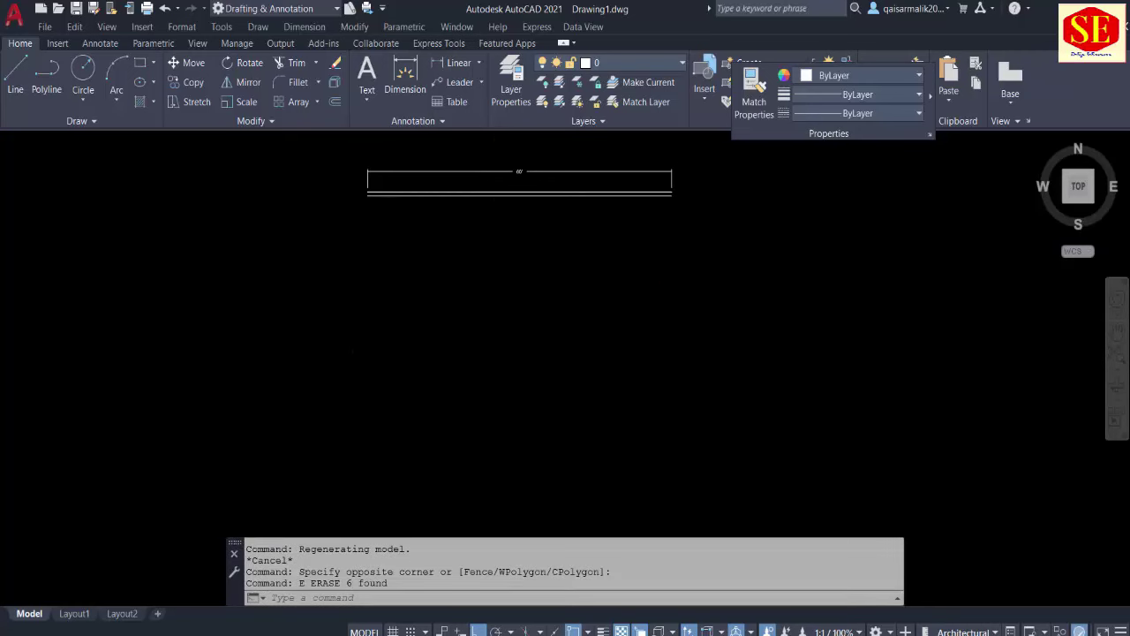
Step: Erase the stray line under the 60' wall
scroll(487, 181, up, 3)
click(487, 240)
text(e)
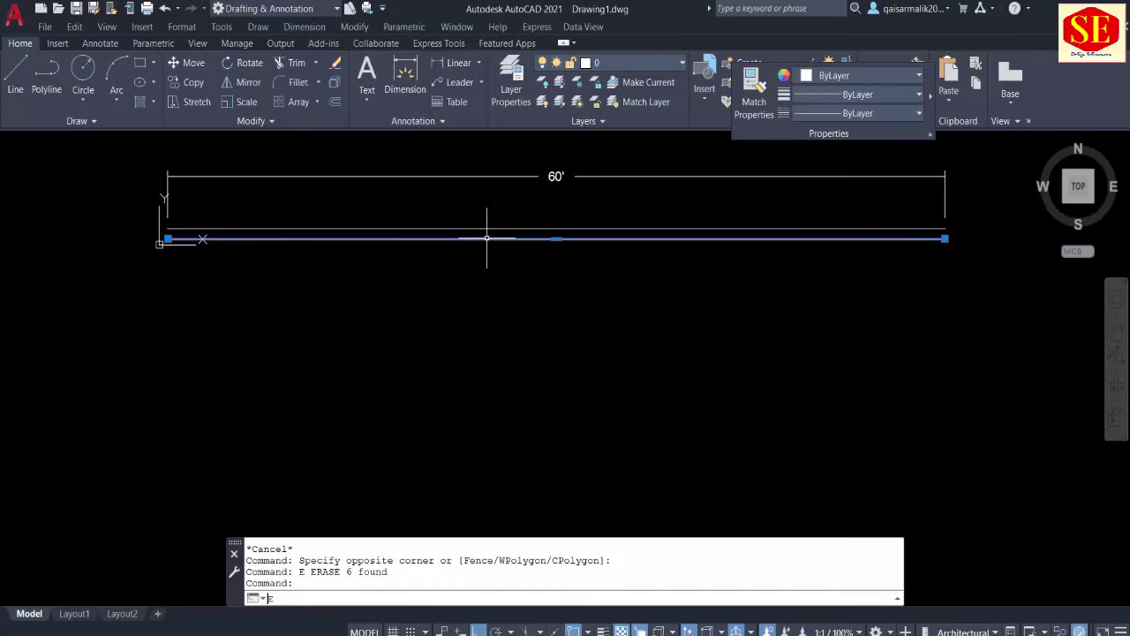
key(Return)
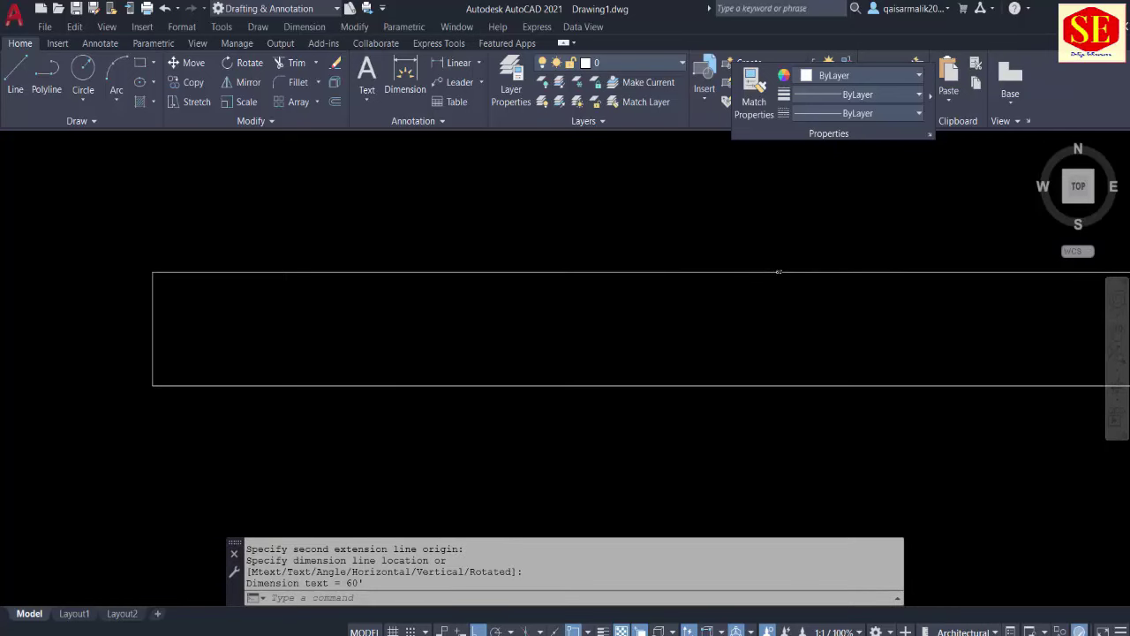
Step: Change the Standard dimension style's text height to 5 and close the manager
scroll(765, 259, down, 2)
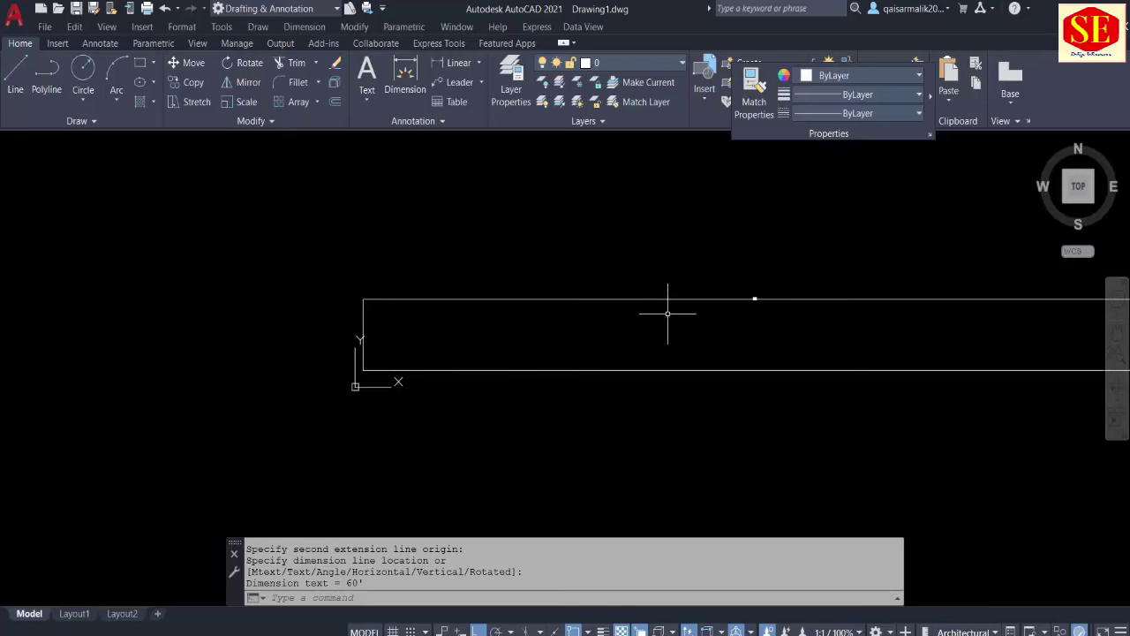
text(d)
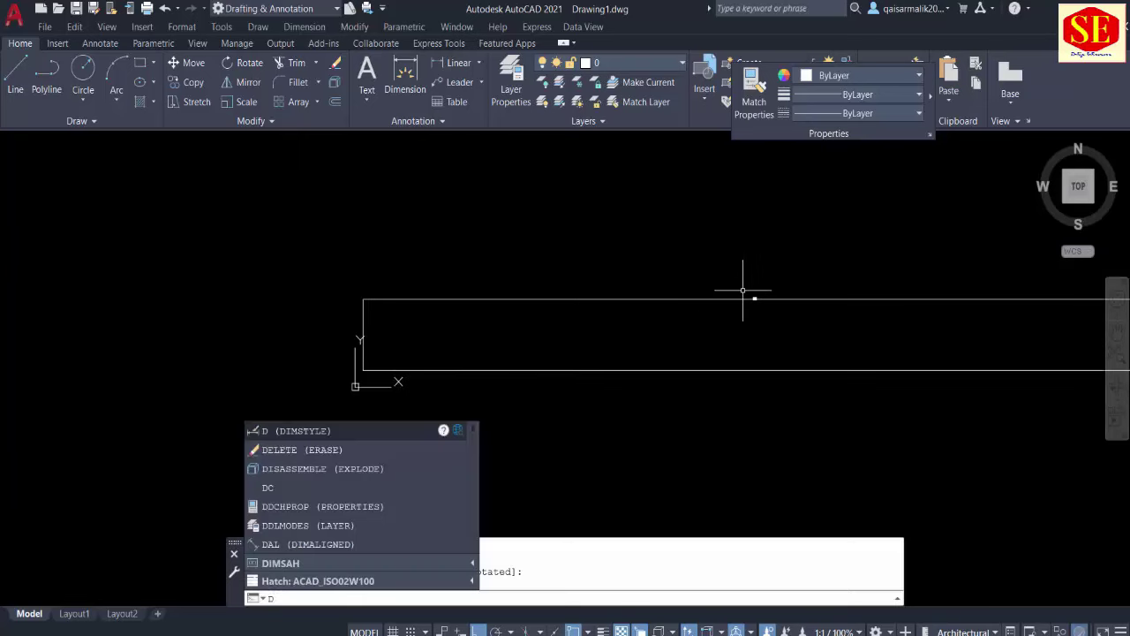
key(Return)
click(730, 296)
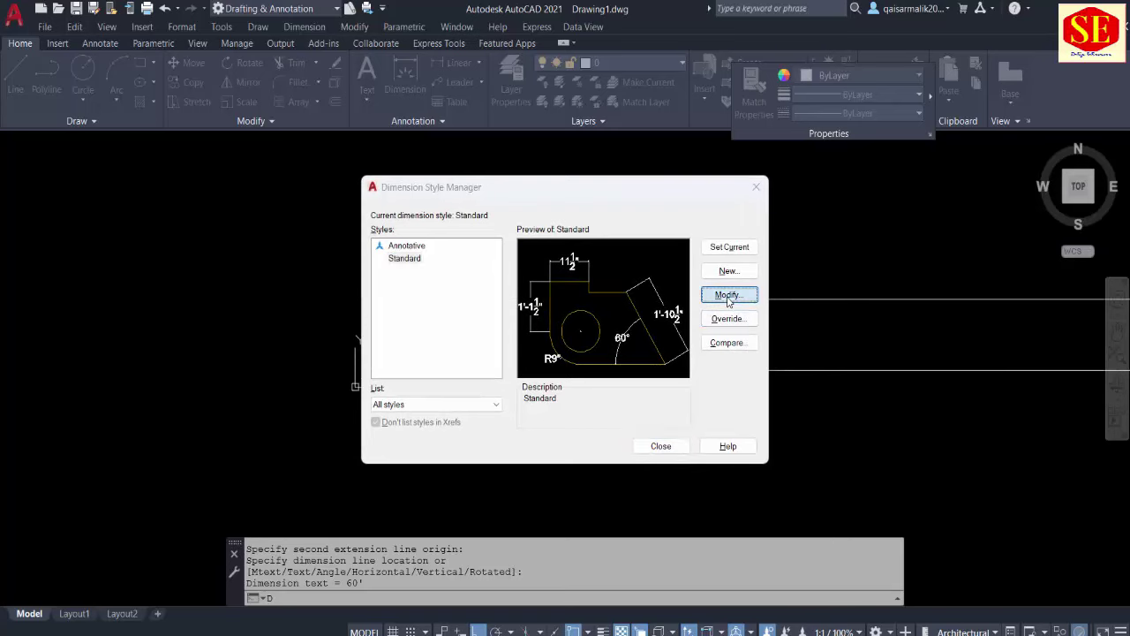
drag(533, 271, 404, 277)
text(5)
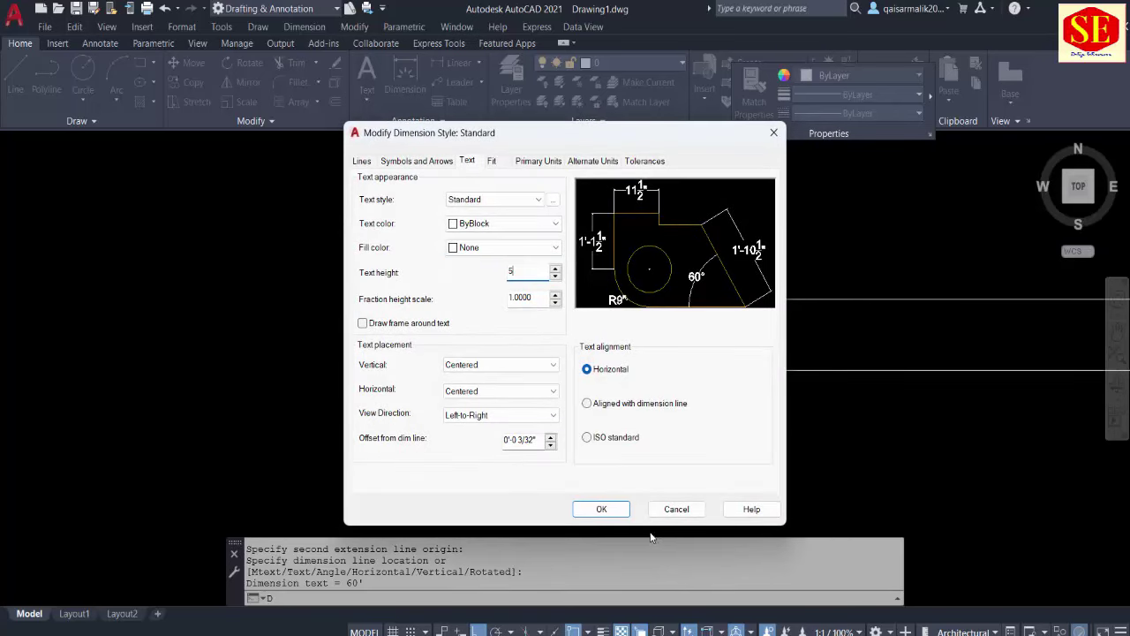
click(600, 510)
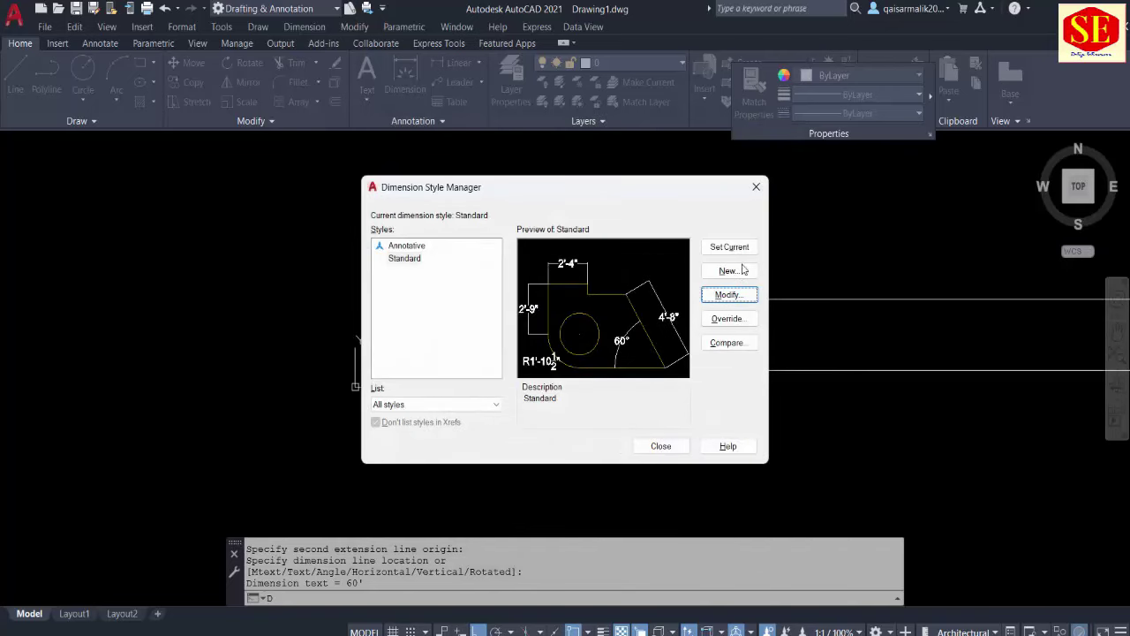
click(663, 447)
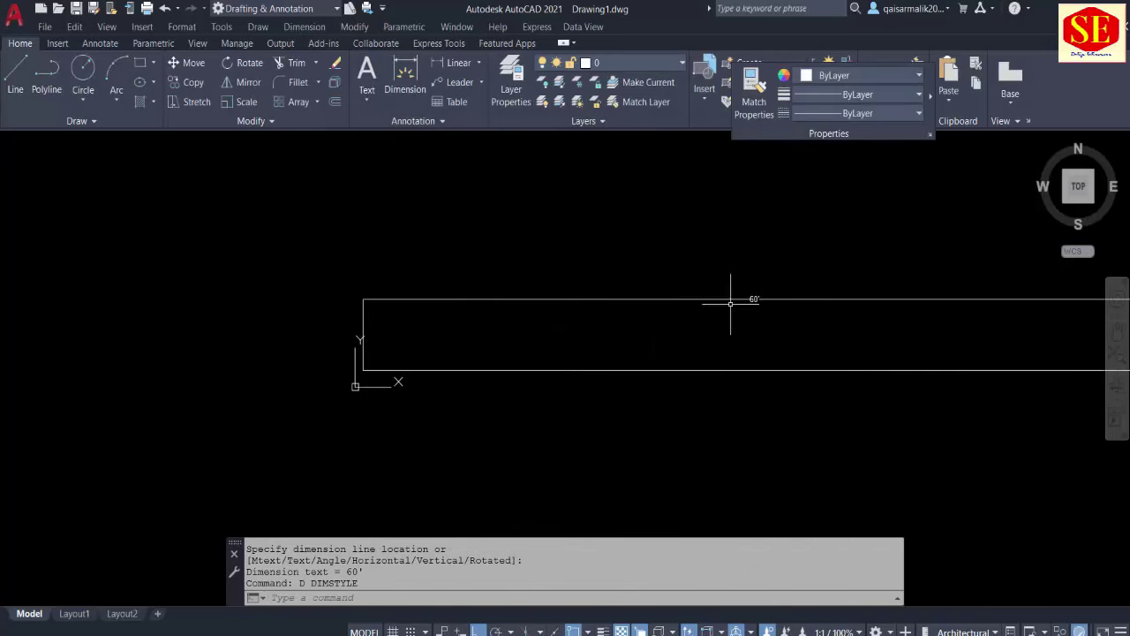
Step: Dimension the wall's bottom edge with a 60' linear dimension placed above it
click(455, 62)
click(353, 353)
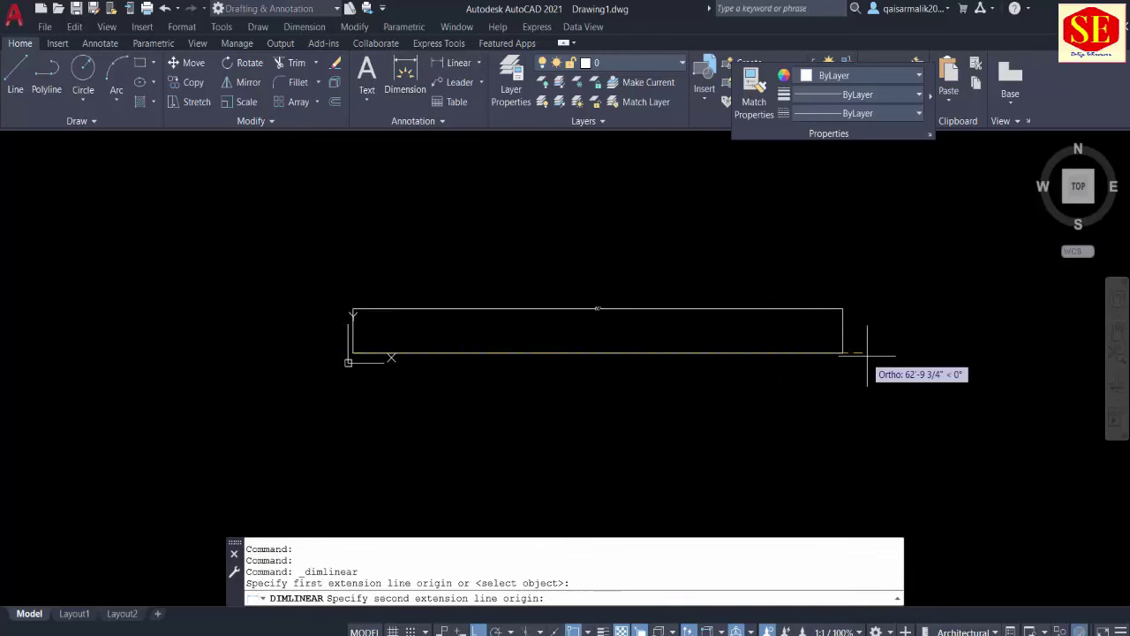
click(844, 352)
click(805, 287)
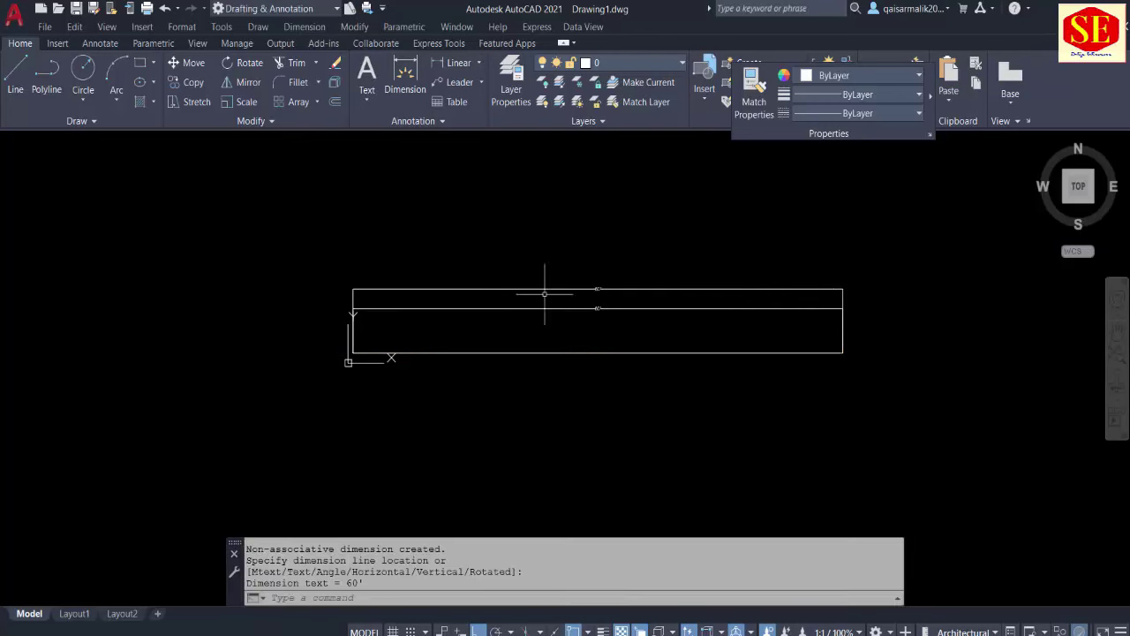
scroll(565, 293, up, 2)
Step: Increase the text height in the Standard dimension style
text(d)
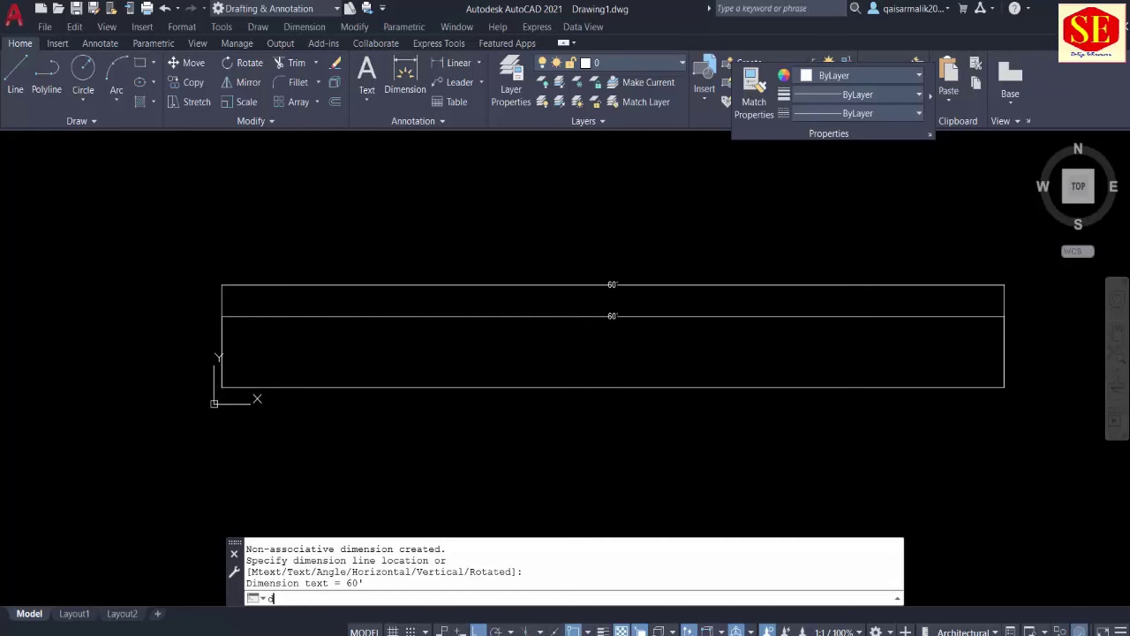
key(Return)
click(726, 295)
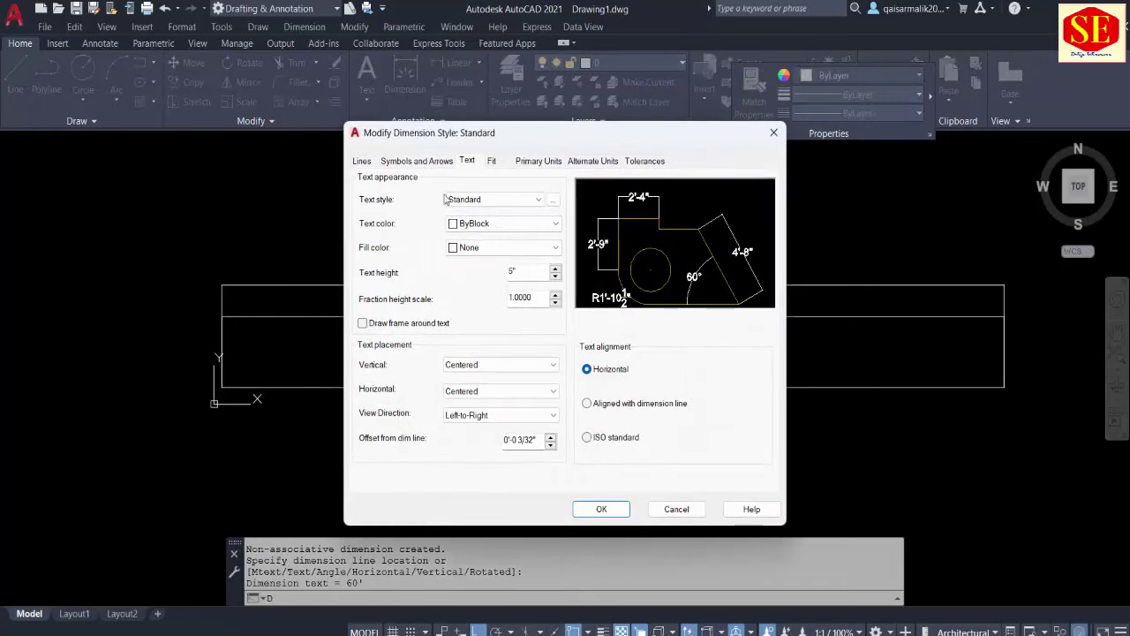
double_click(521, 272)
click(603, 510)
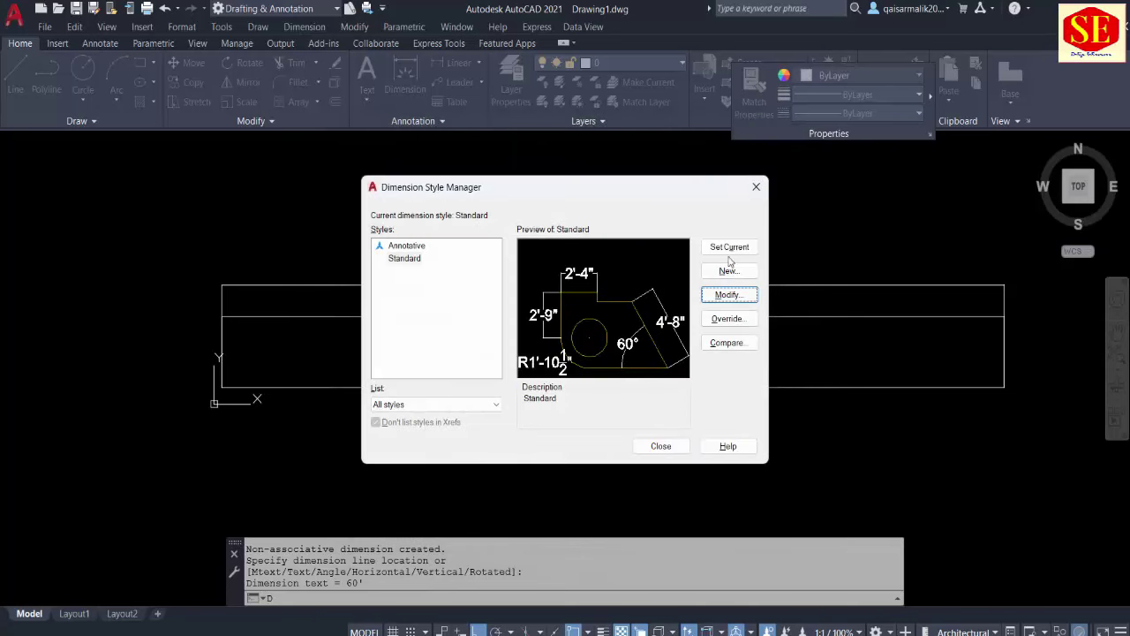
click(661, 446)
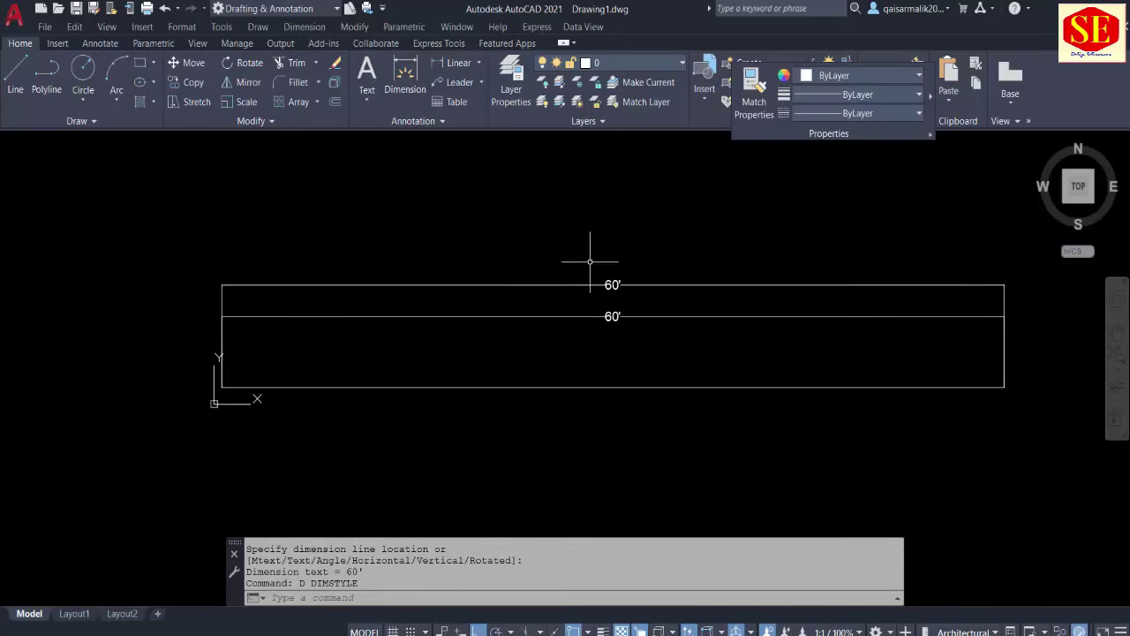
Step: Erase the duplicate 60' dimension, keeping the remaining one
click(557, 296)
text(e)
key(Return)
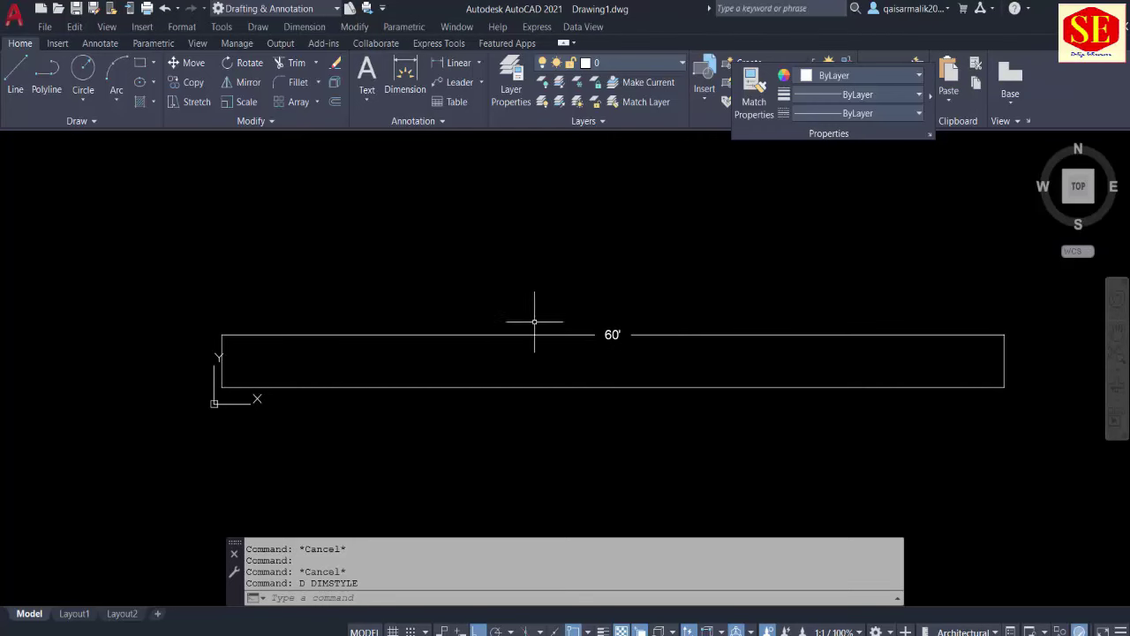
click(1004, 373)
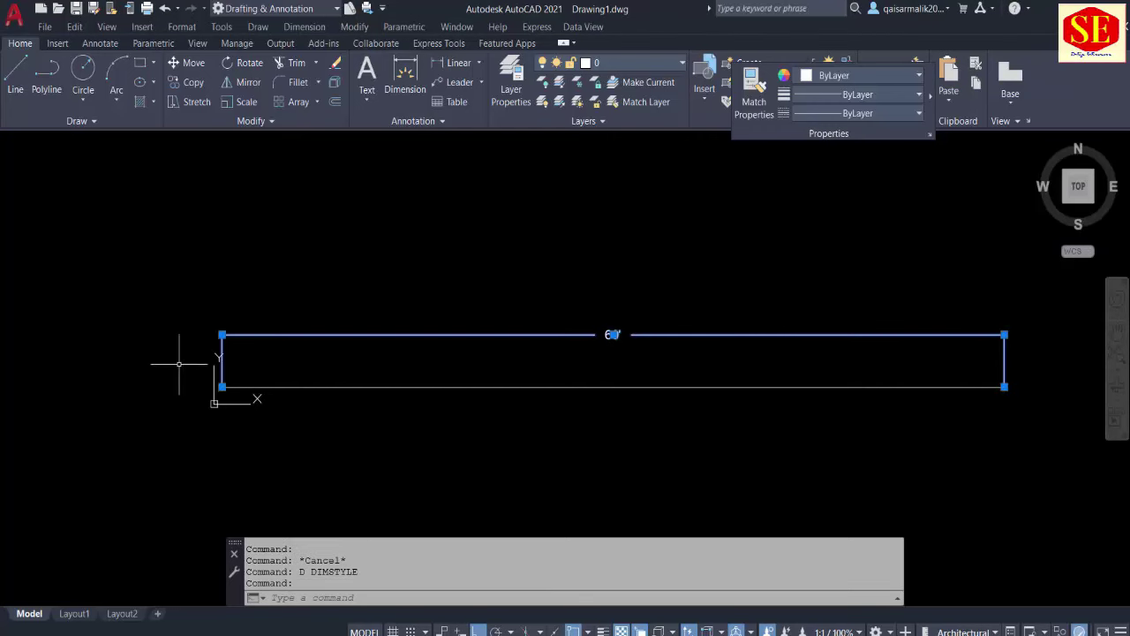
key(Escape)
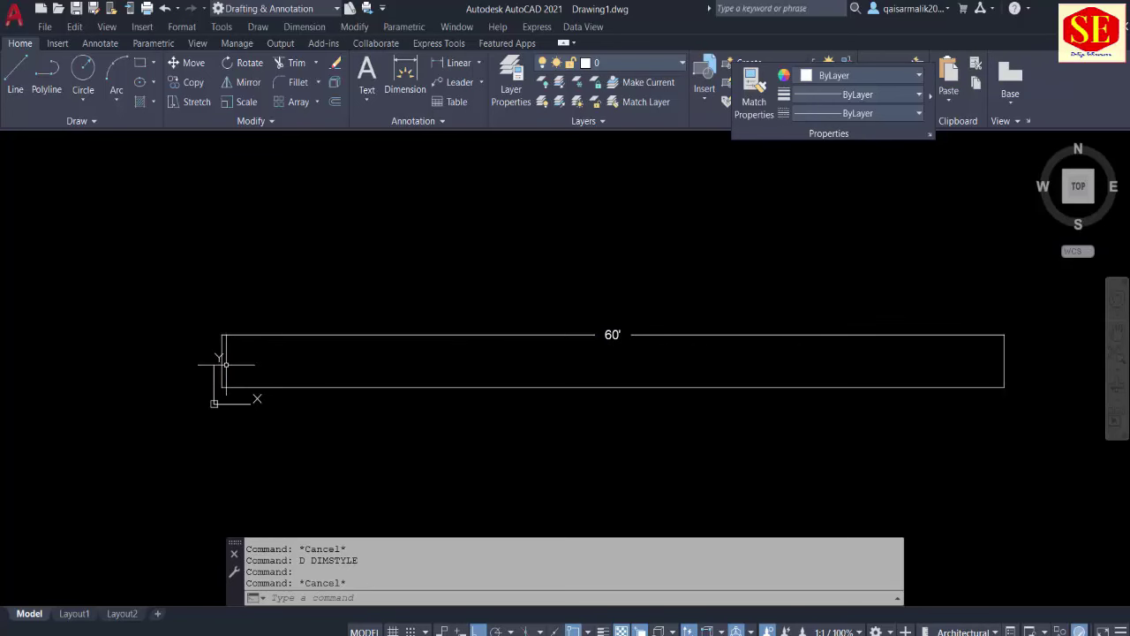
text(d)
key(Return)
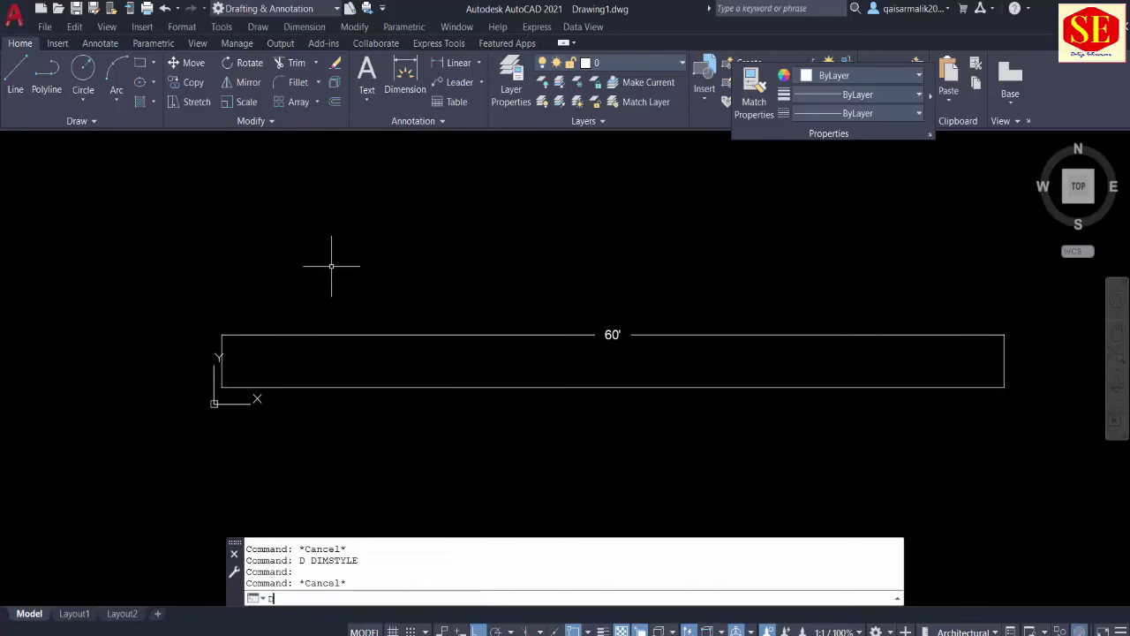
Step: In the Standard style, make dimension lines red and extension lines magenta
click(729, 295)
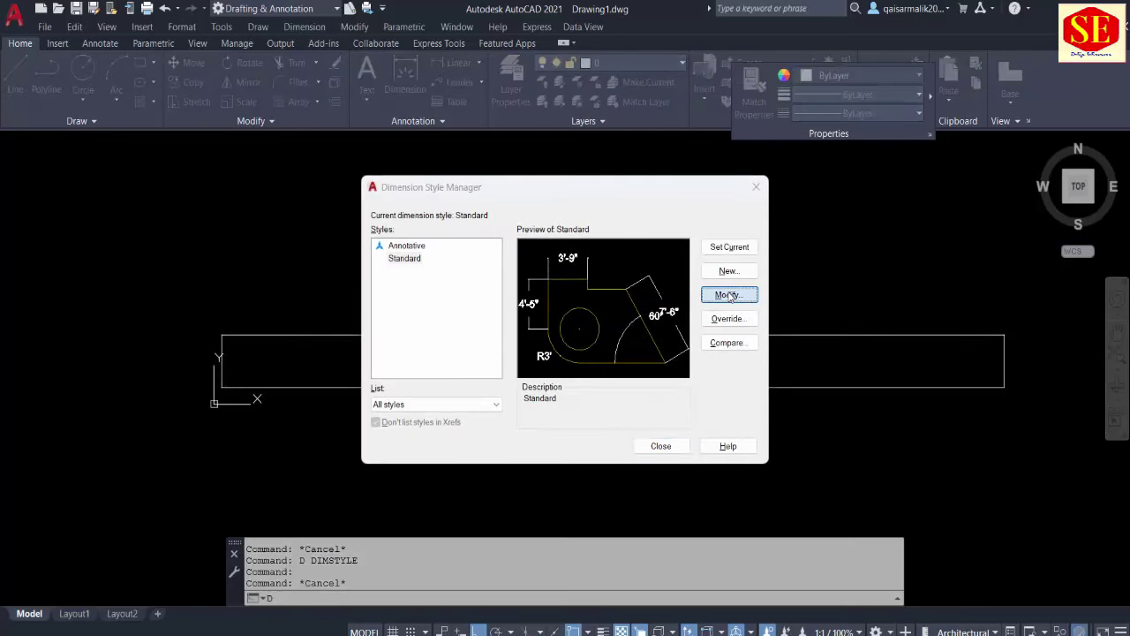
click(362, 160)
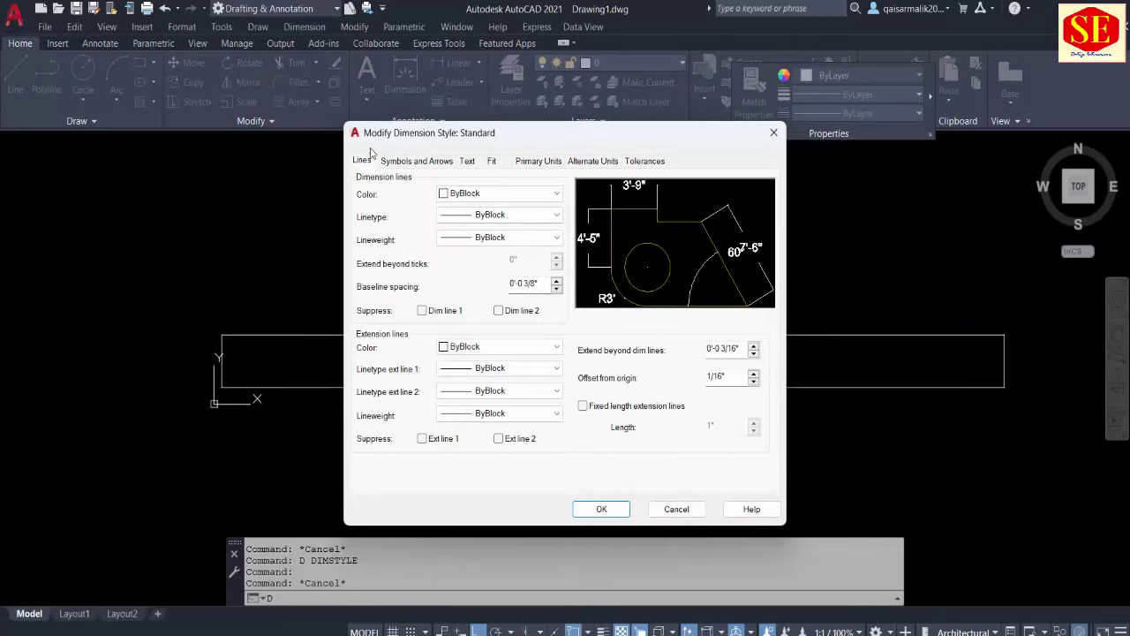
click(502, 196)
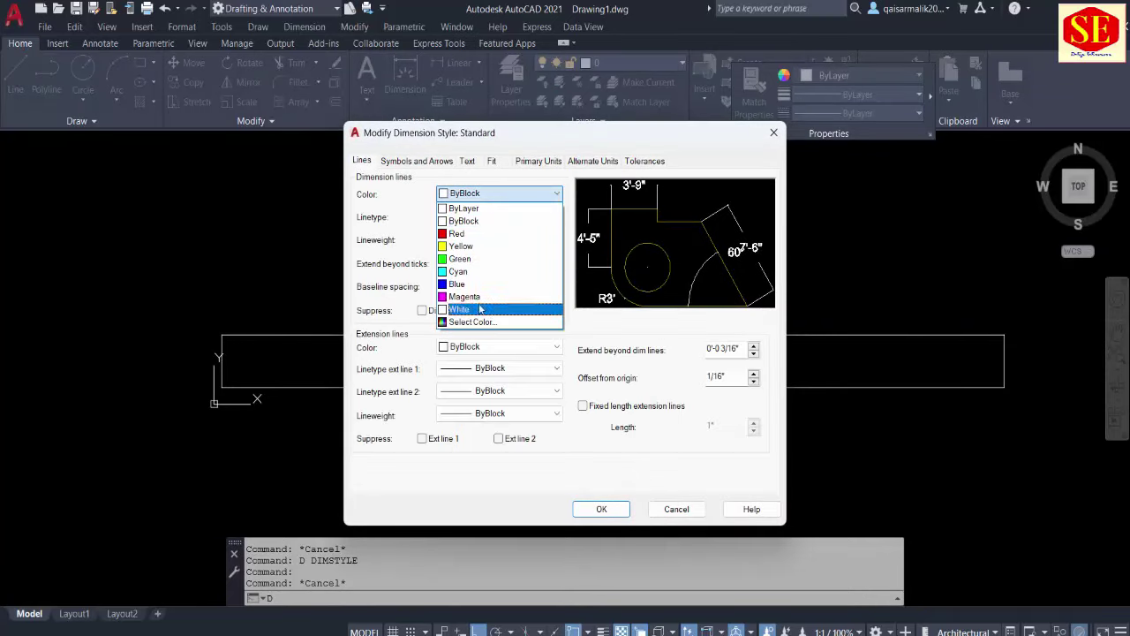
click(475, 233)
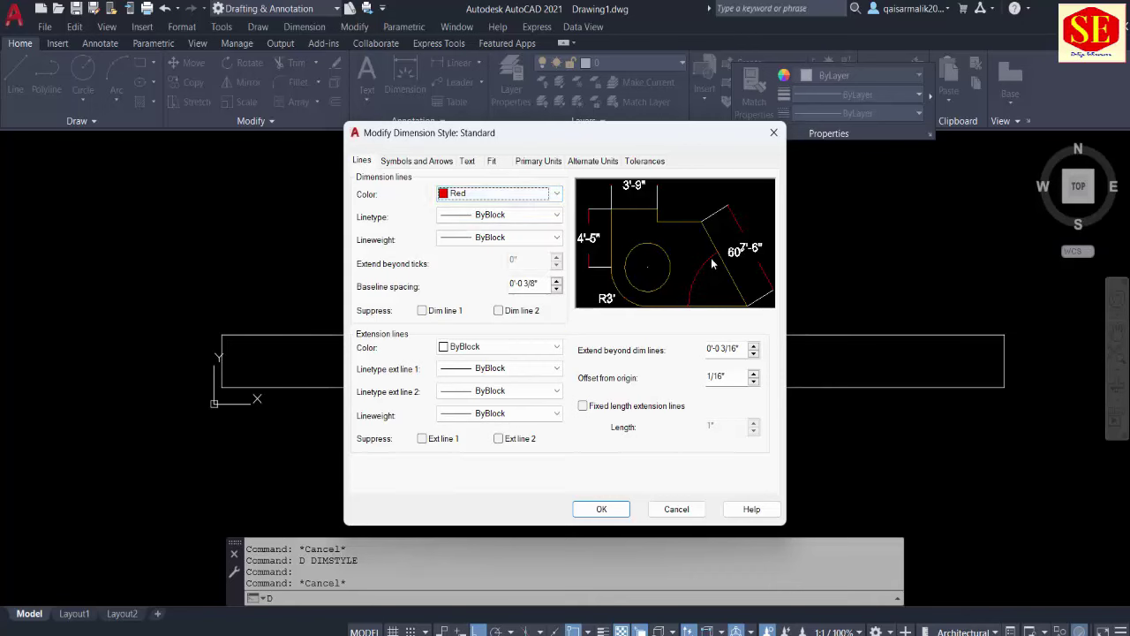
click(480, 349)
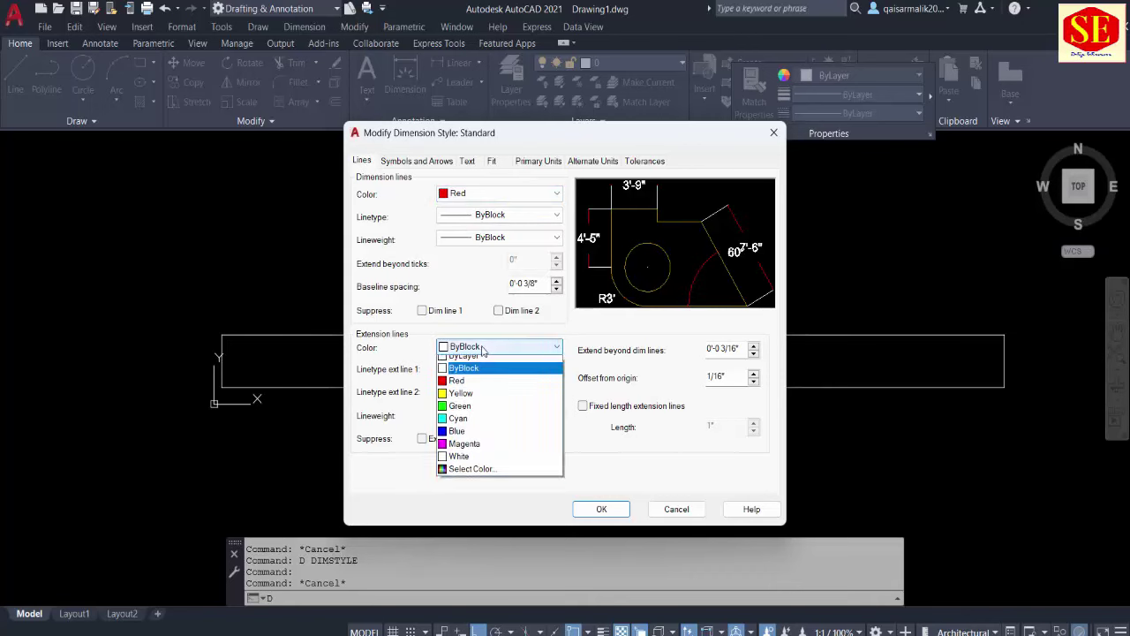
click(463, 387)
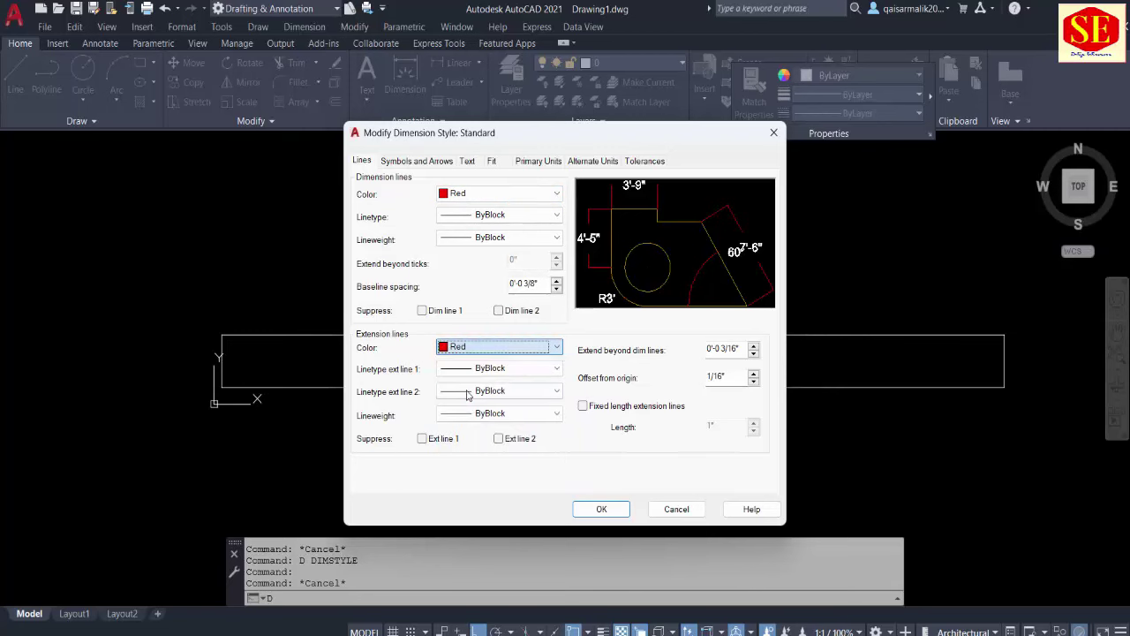
click(511, 350)
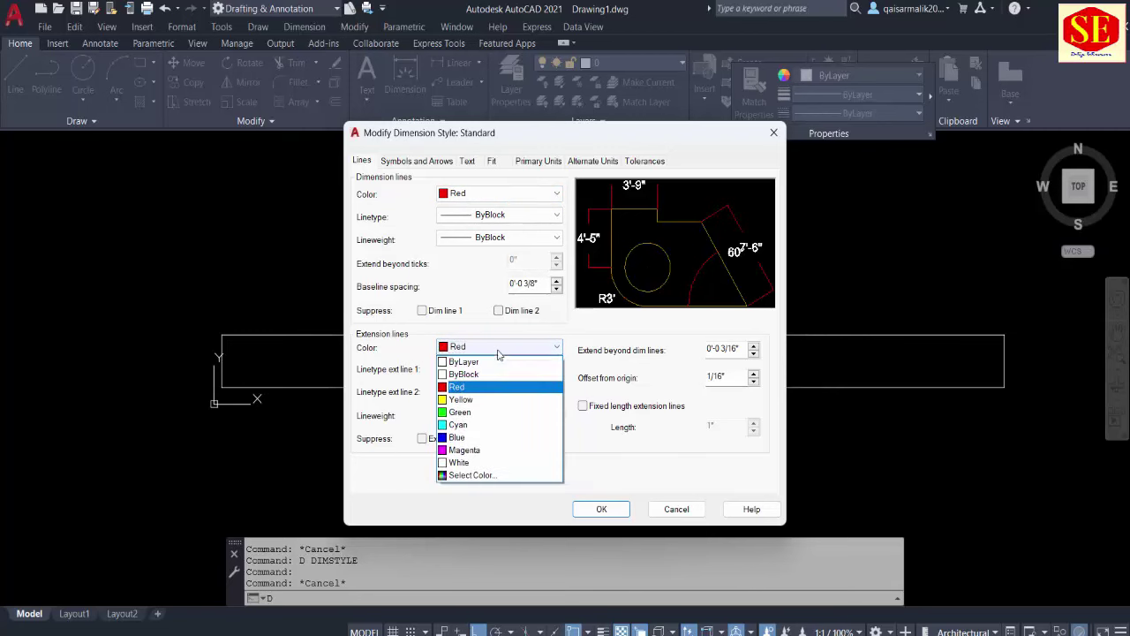
click(495, 451)
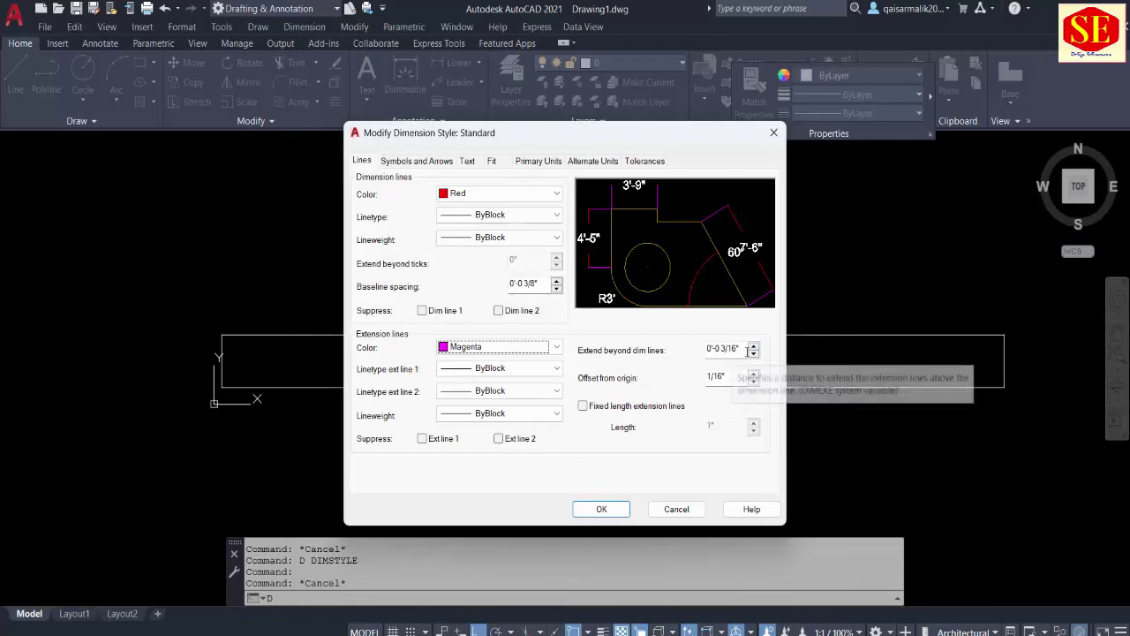
Step: Set the extension-line extension and origin offset to 5", then apply the style changes
drag(740, 349, 656, 350)
text(5)
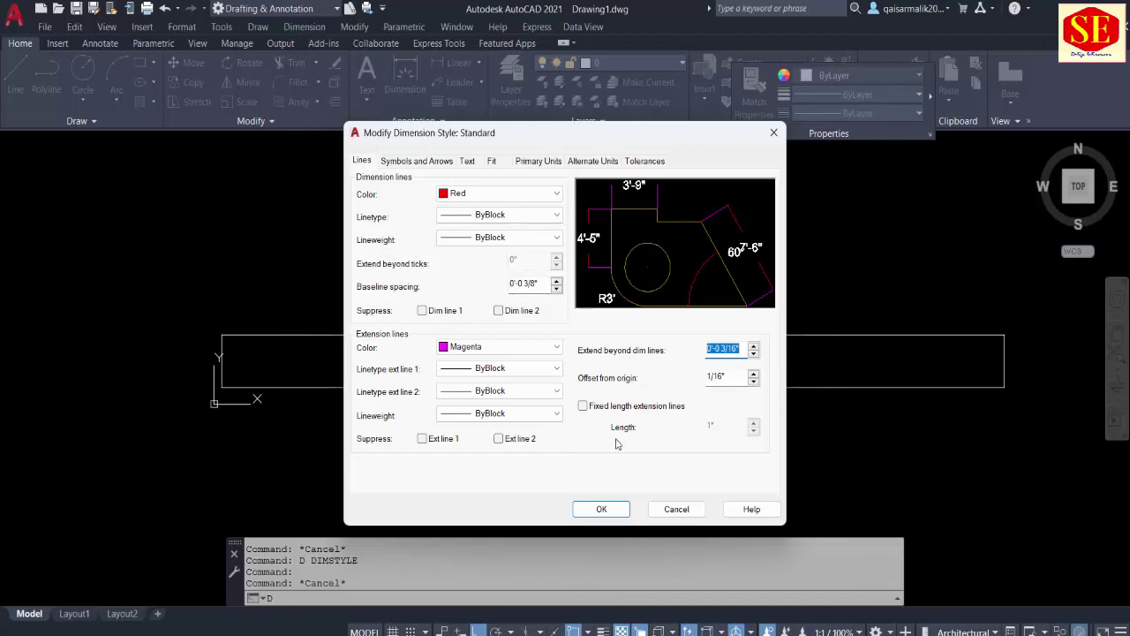
click(726, 375)
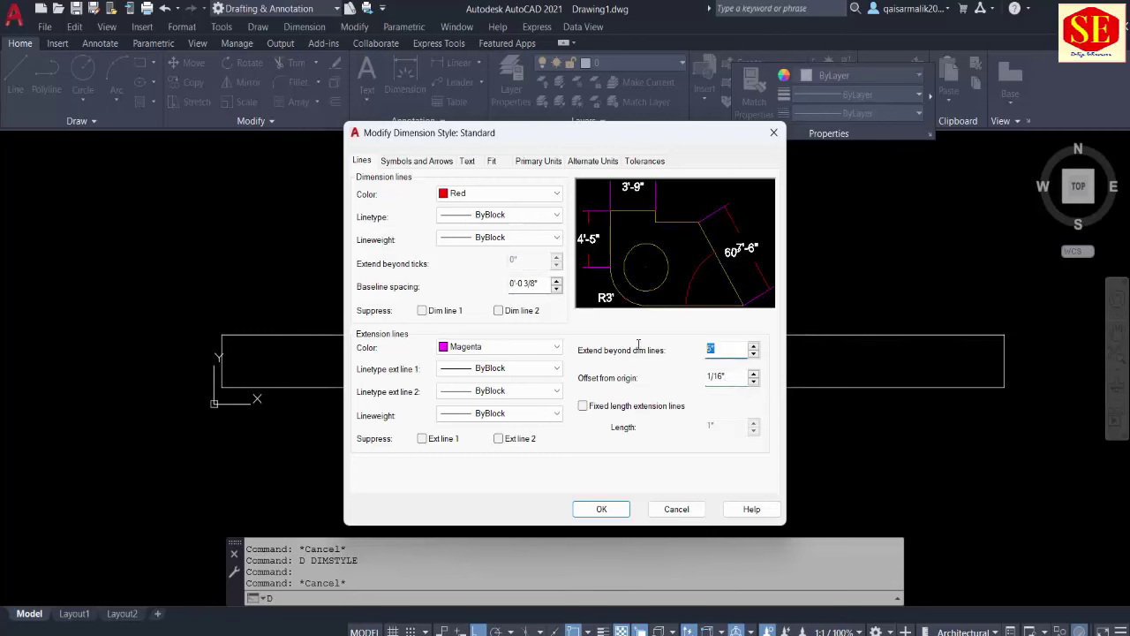
text(6)
click(729, 376)
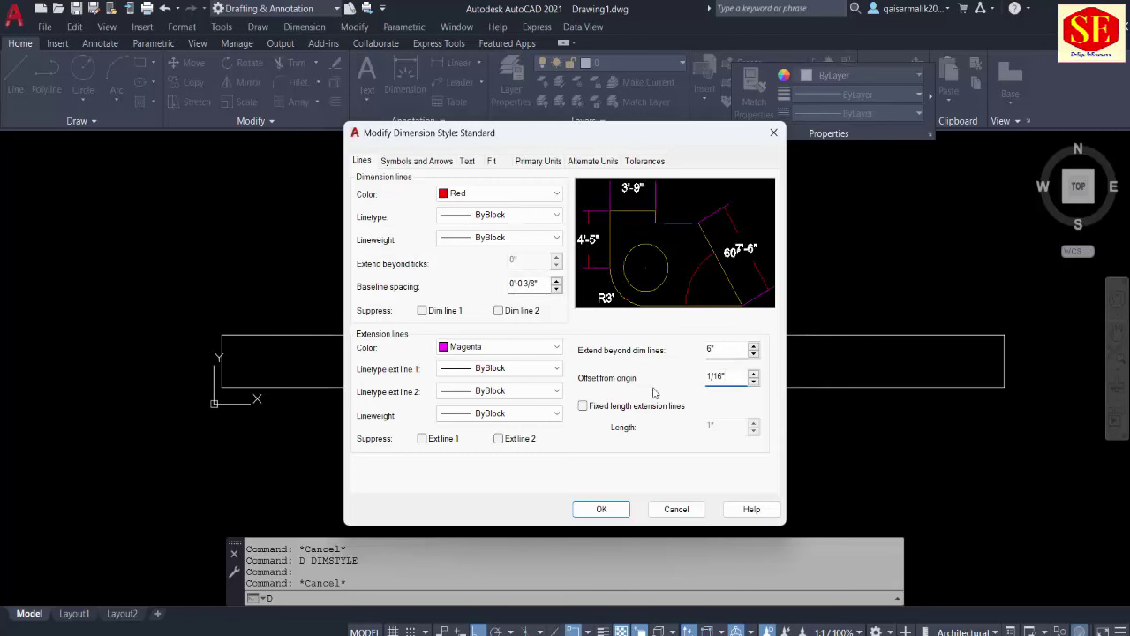
double_click(726, 375)
text(5)
click(722, 375)
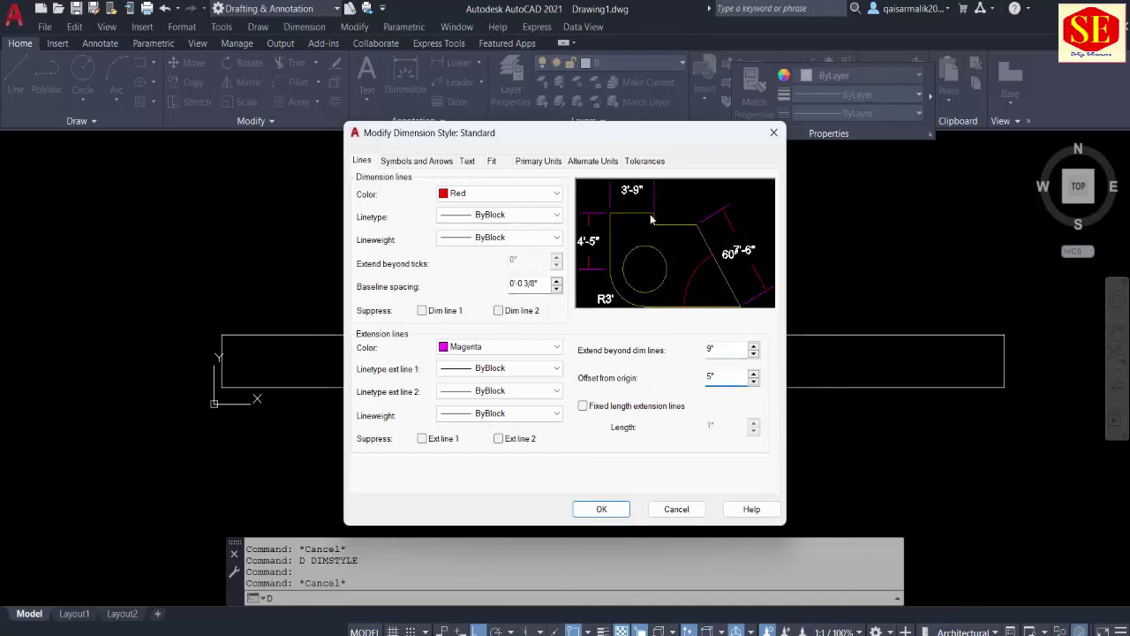
key(shift+Tab)
text(5)
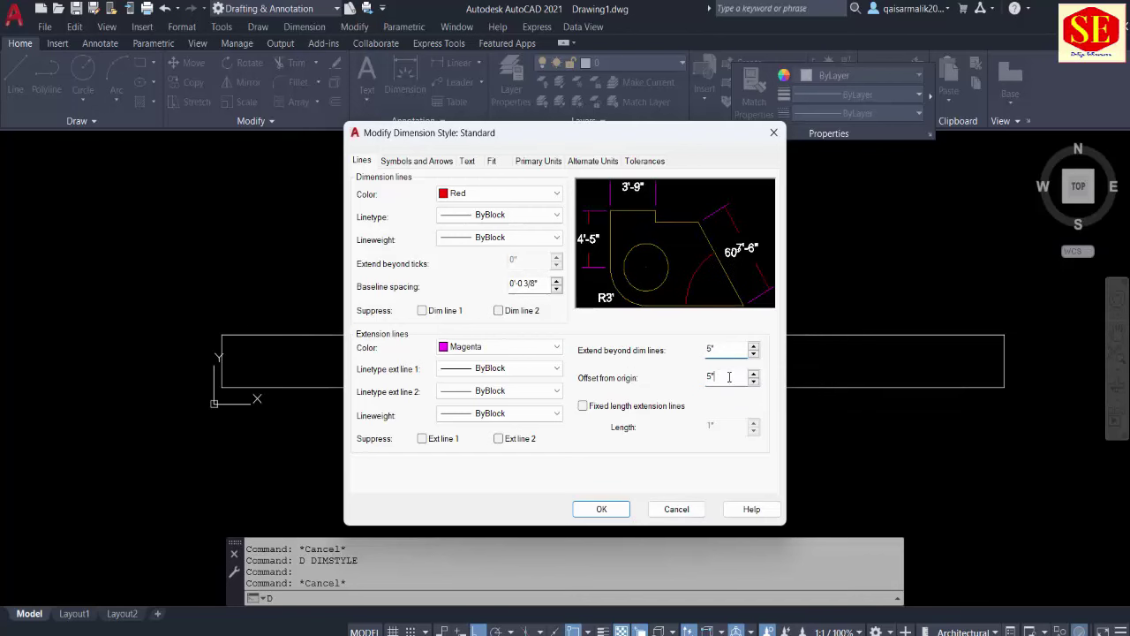
key(Tab)
click(583, 509)
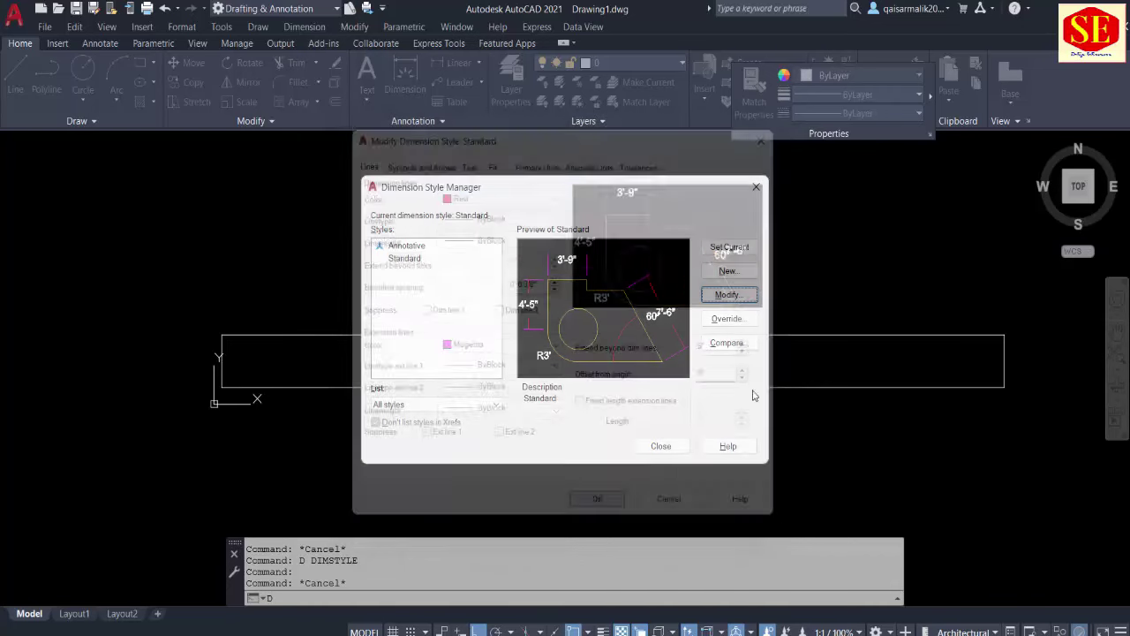
click(660, 446)
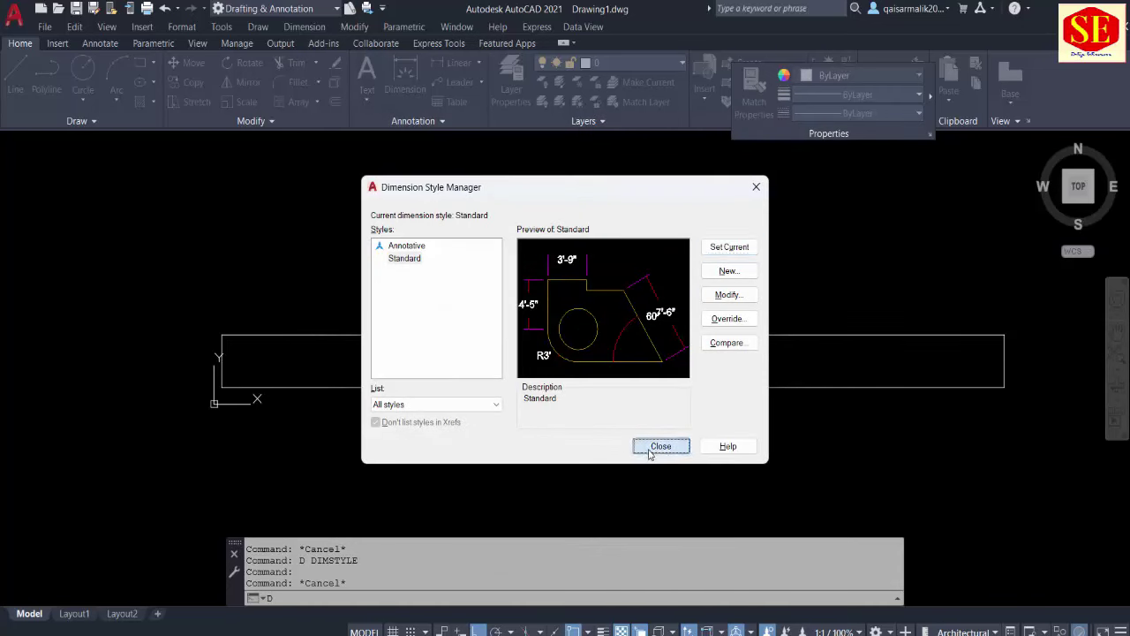
Step: Draw a 40' polyline straight down from the wall's left end
middle_drag(505, 348, 453, 244)
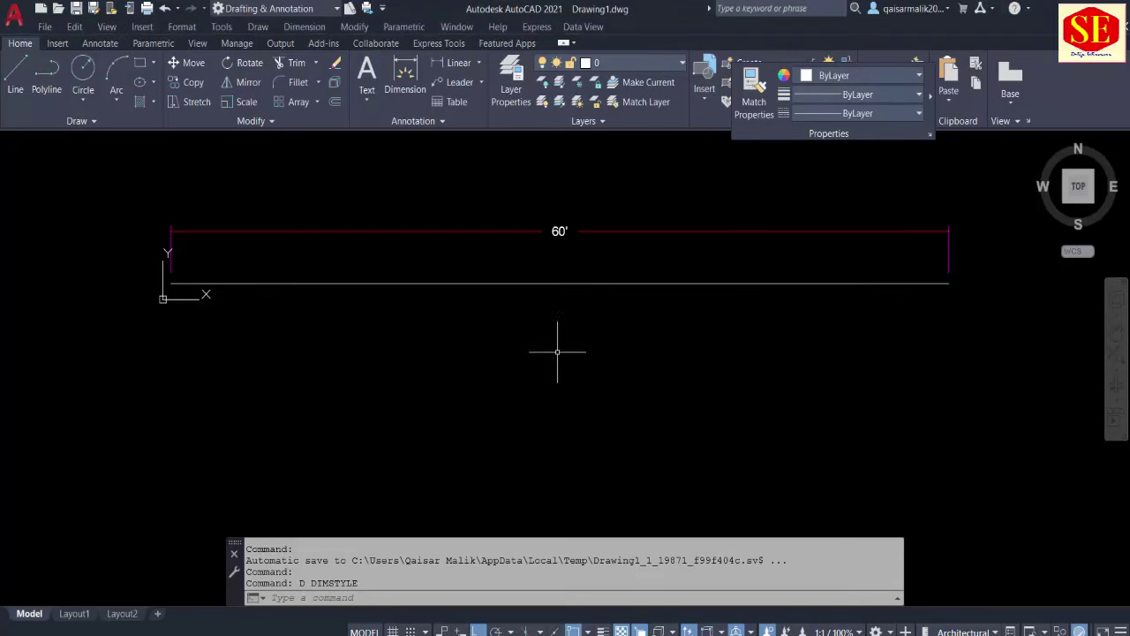
middle_drag(556, 356, 732, 318)
key(Escape)
scroll(578, 283, down, 2)
text(pl)
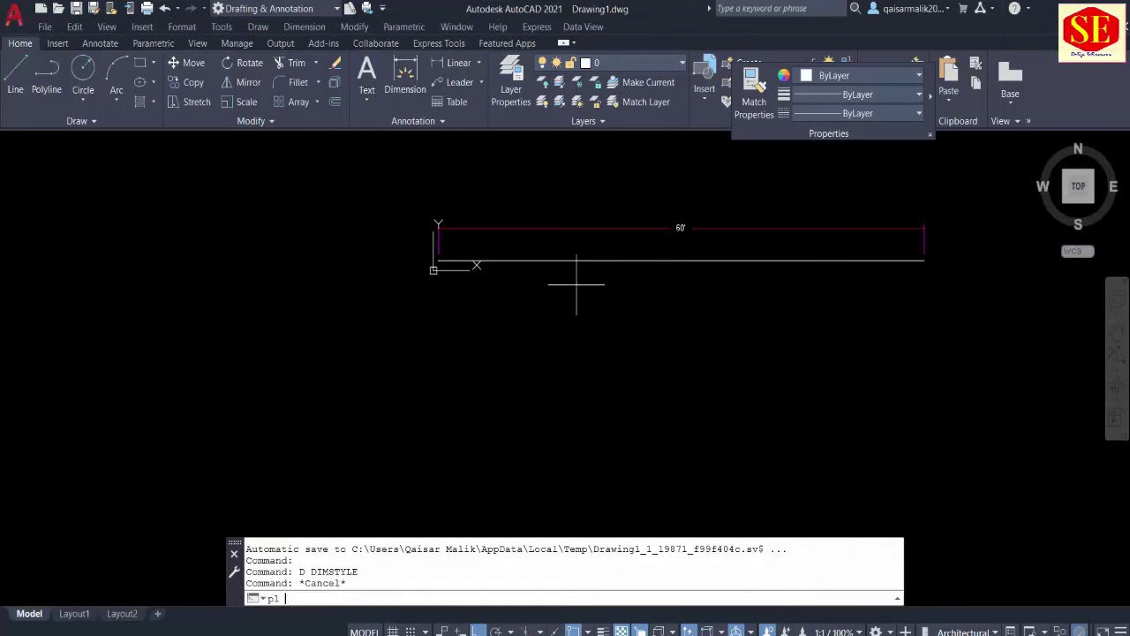
key(Return)
click(438, 260)
text(40')
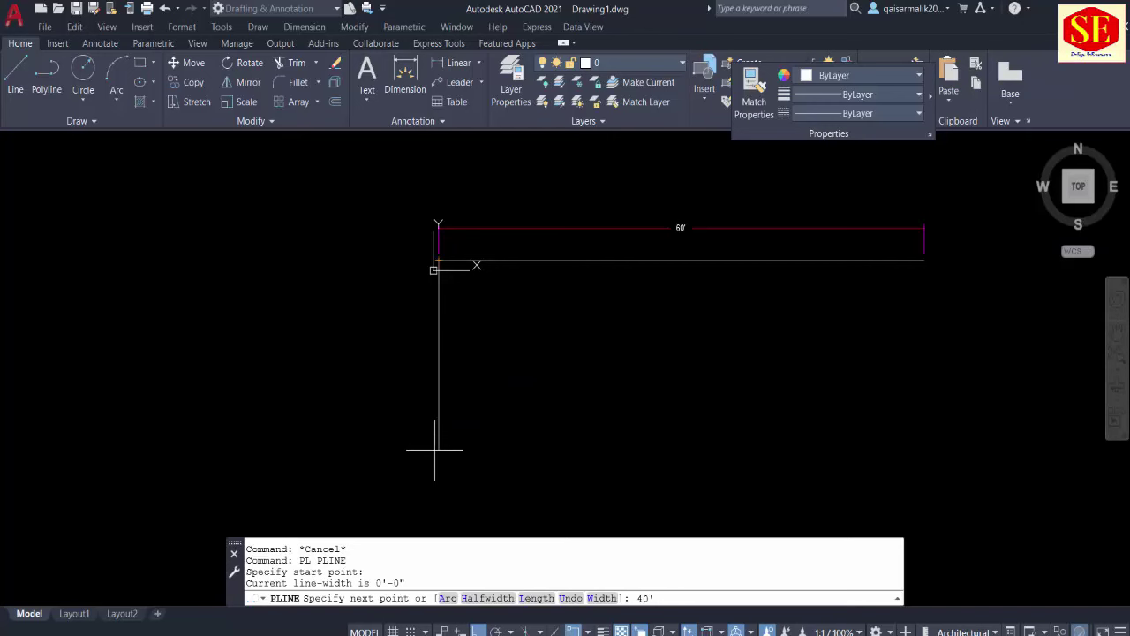
key(Return)
scroll(617, 272, down, 3)
scroll(618, 272, up, 2)
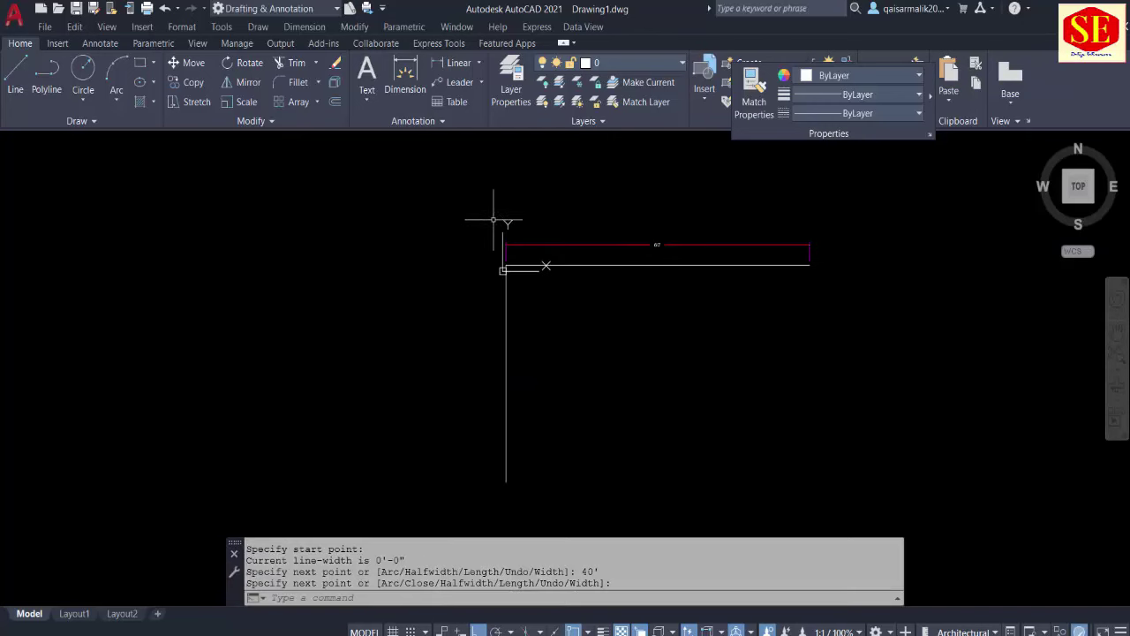
Step: Dimension the vertical line with a 40' linear dimension placed beside it
click(458, 63)
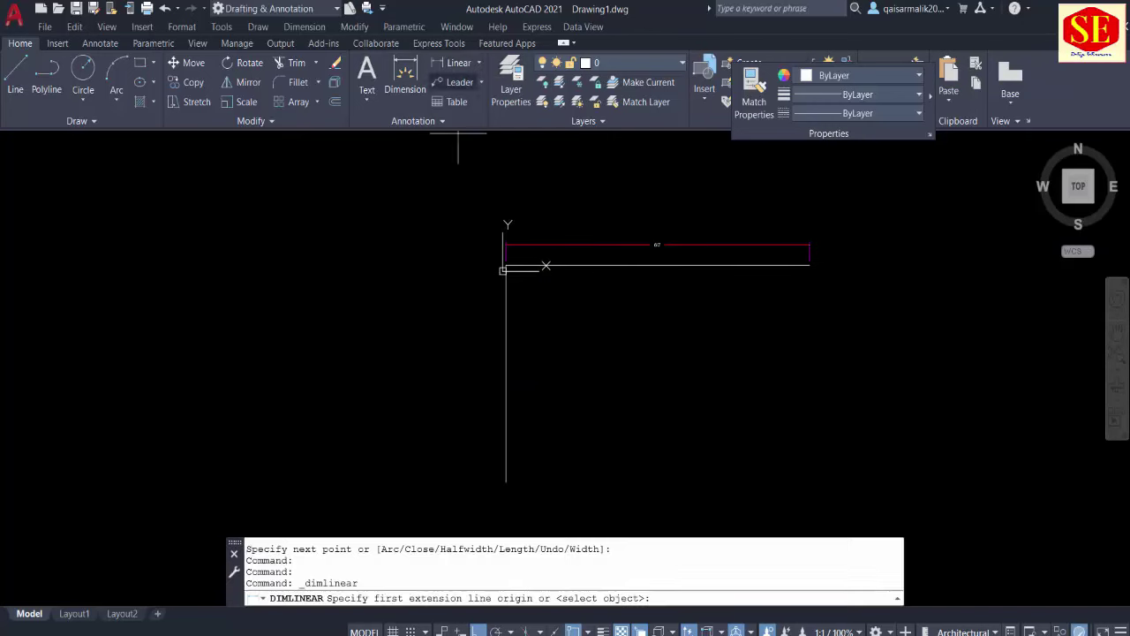
click(506, 265)
click(506, 482)
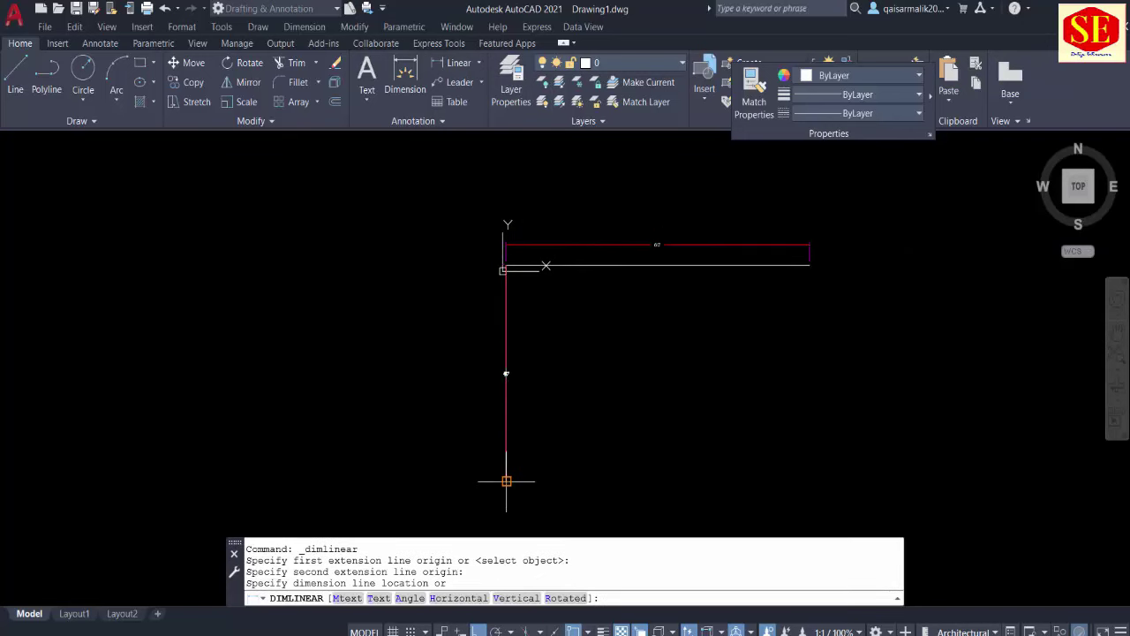
click(454, 466)
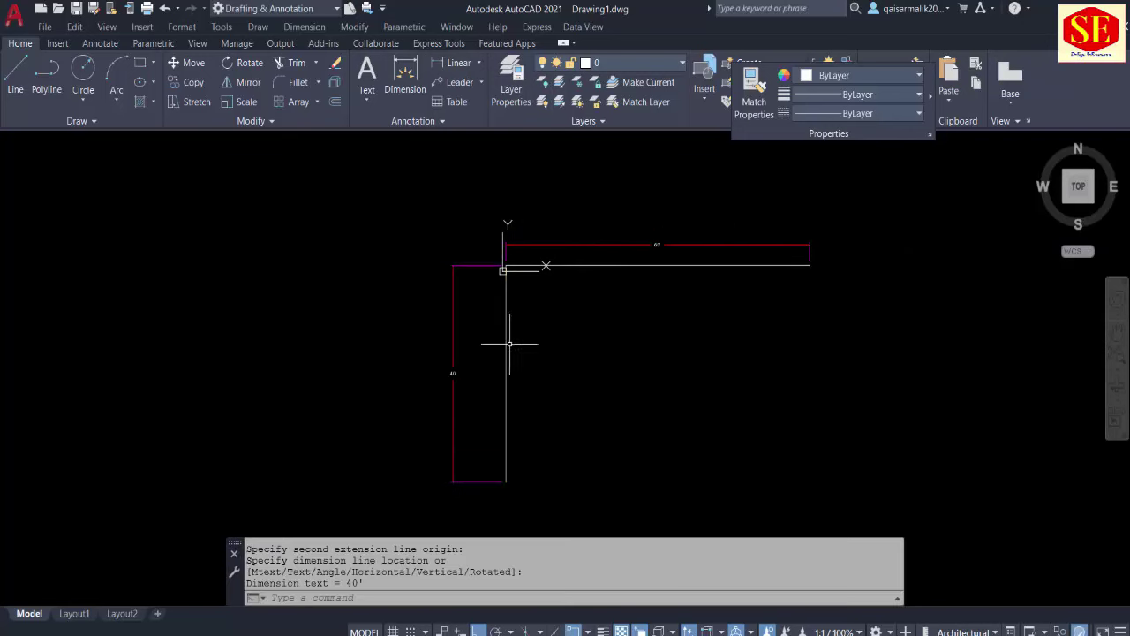
text(o)
key(Return)
Step: Offset the left line 60' to the right and the top line 40' down
text(60)
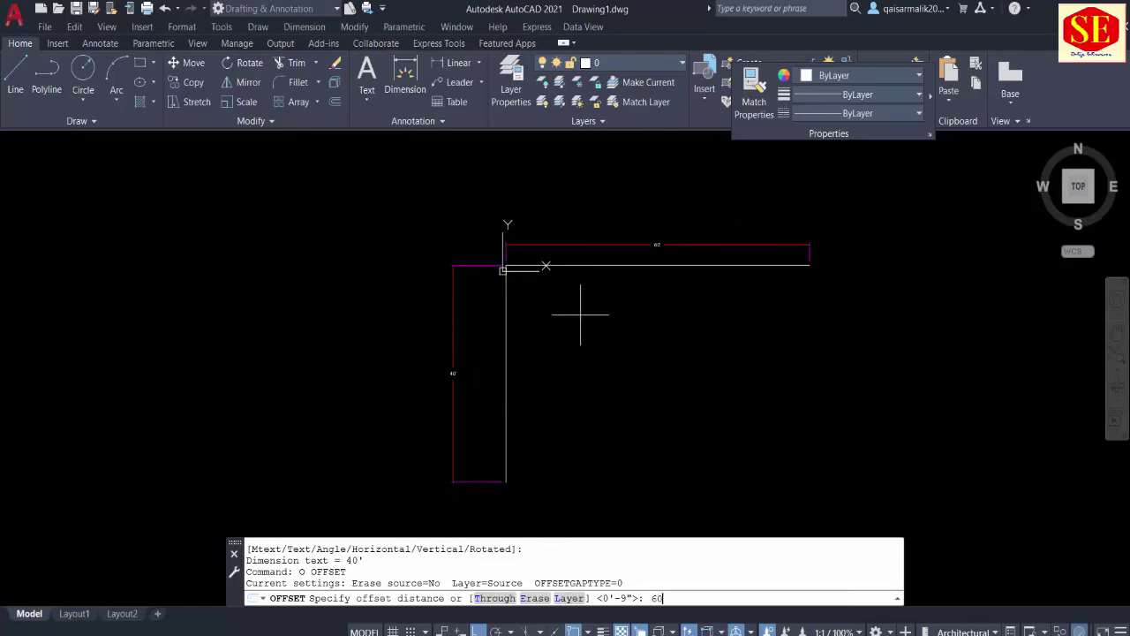
text(')
key(Return)
scroll(593, 207, down, 2)
click(539, 318)
click(668, 311)
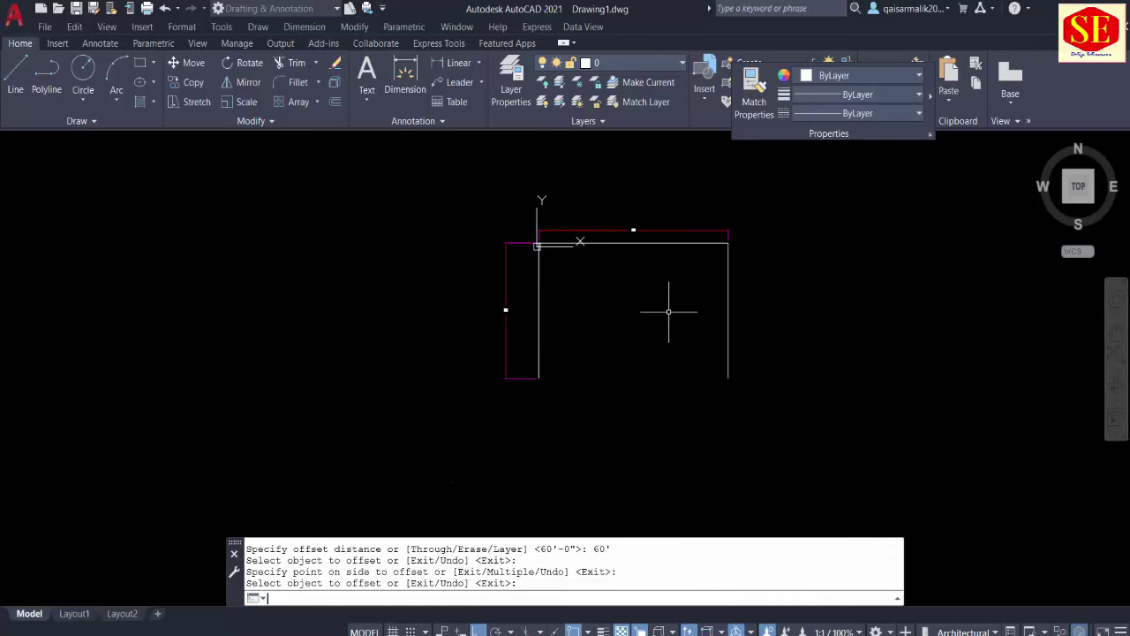
key(Return)
key(Return)
key(Return)
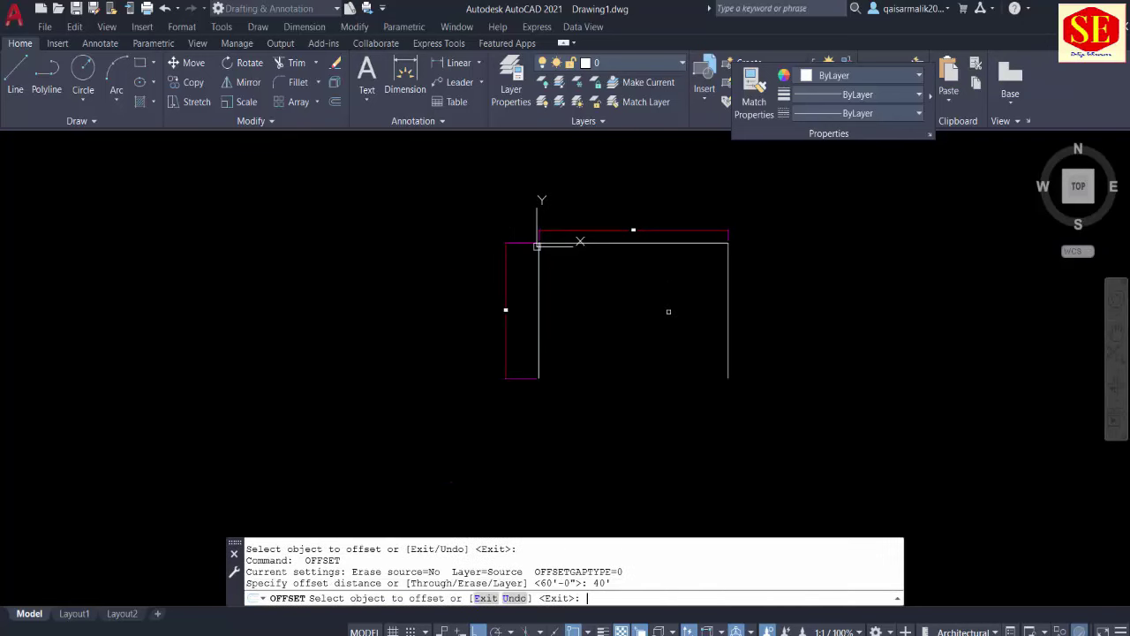
click(646, 245)
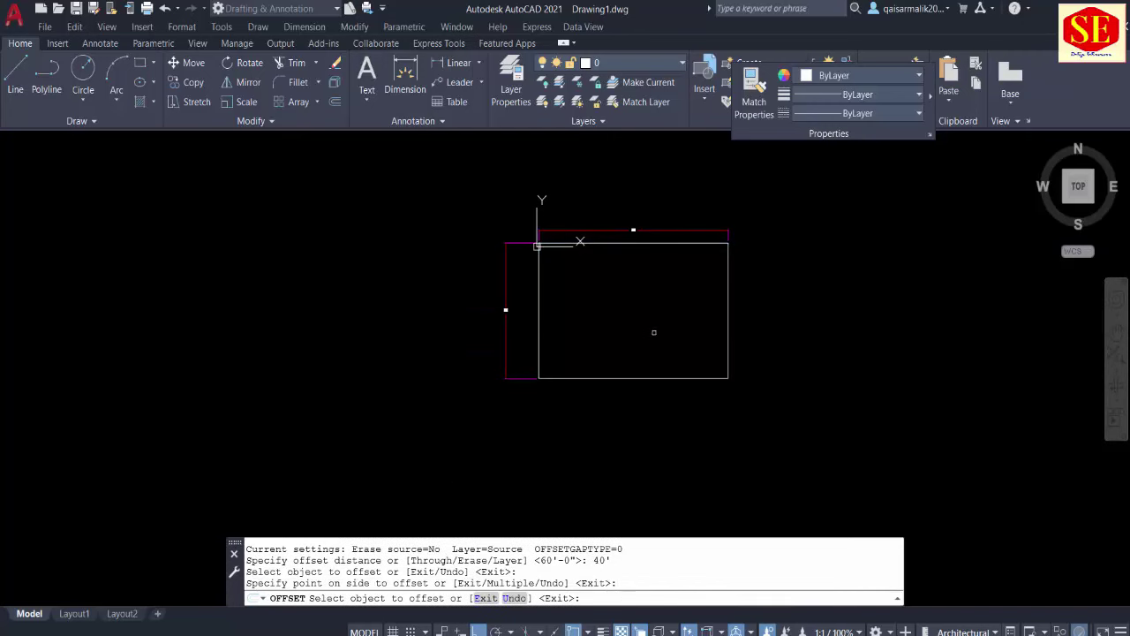
key(Escape)
Step: Recenter the view on the closed 60' × 40' rectangle
scroll(618, 243, up, 4)
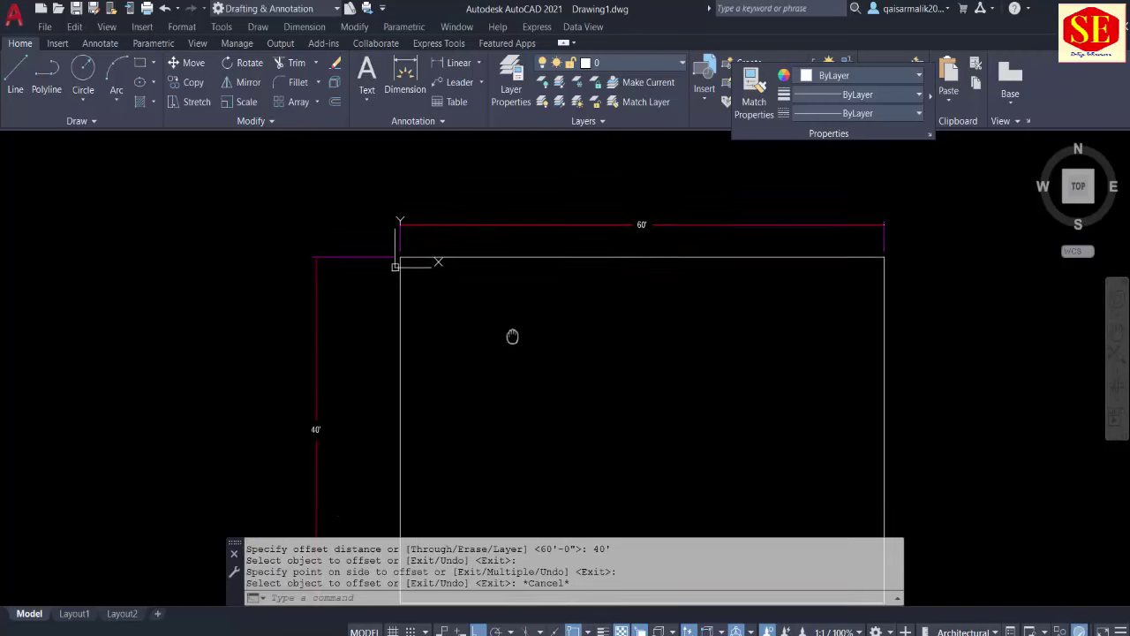
key(Escape)
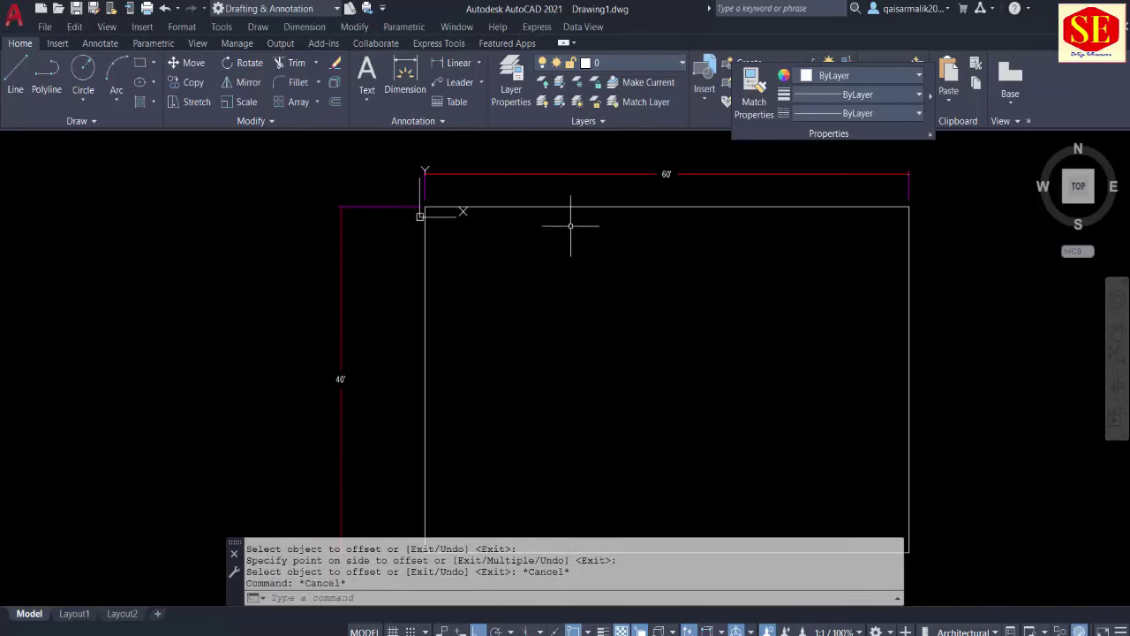
middle_drag(738, 352, 727, 290)
middle_drag(662, 315, 662, 342)
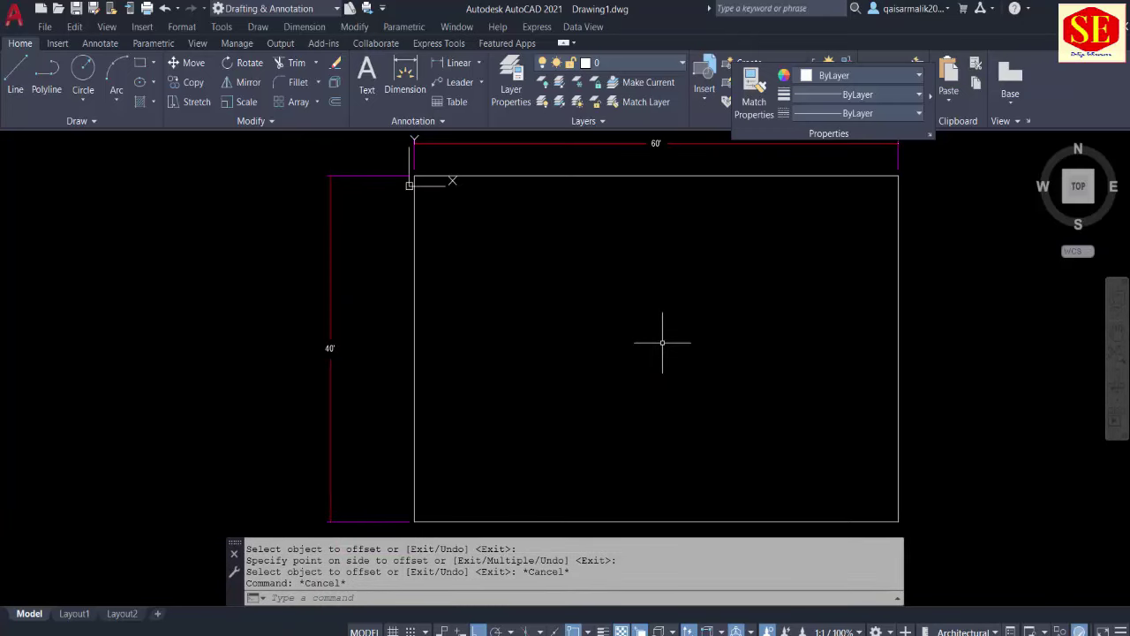
key(Escape)
text(o)
key(Return)
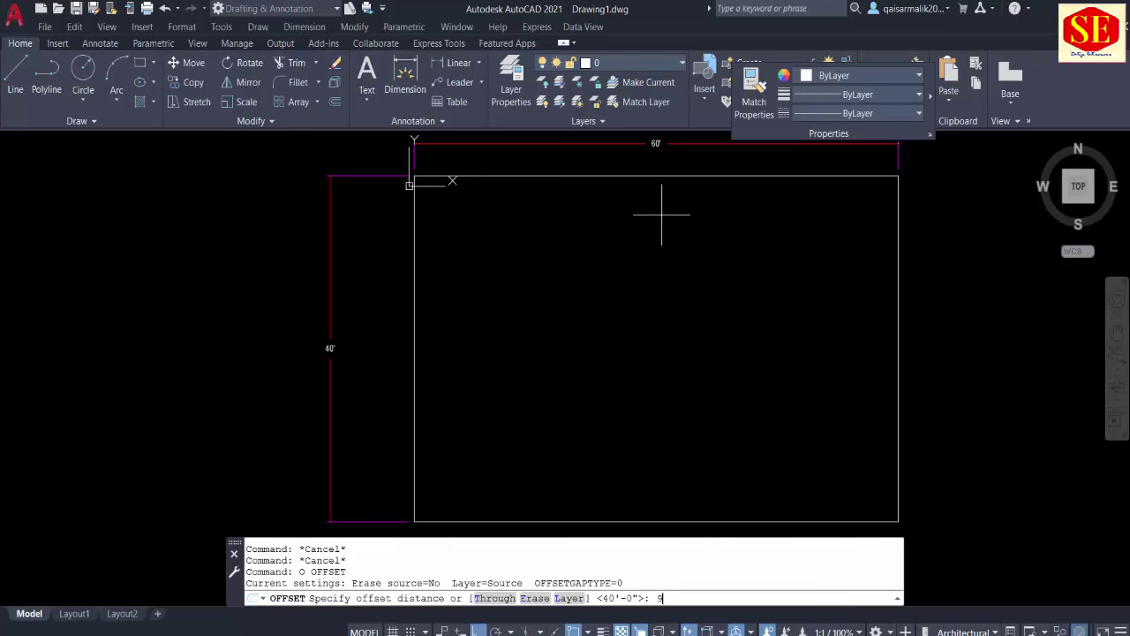
Step: Offset the top, left, bottom and right outer edges 9" inward
key(Return)
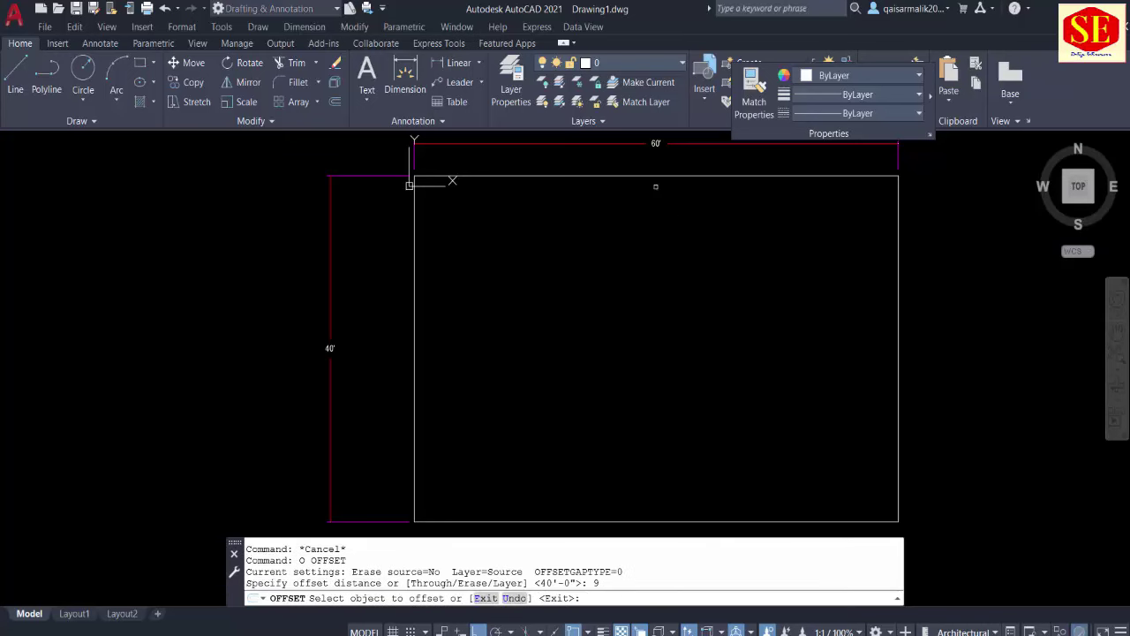
click(656, 176)
click(570, 254)
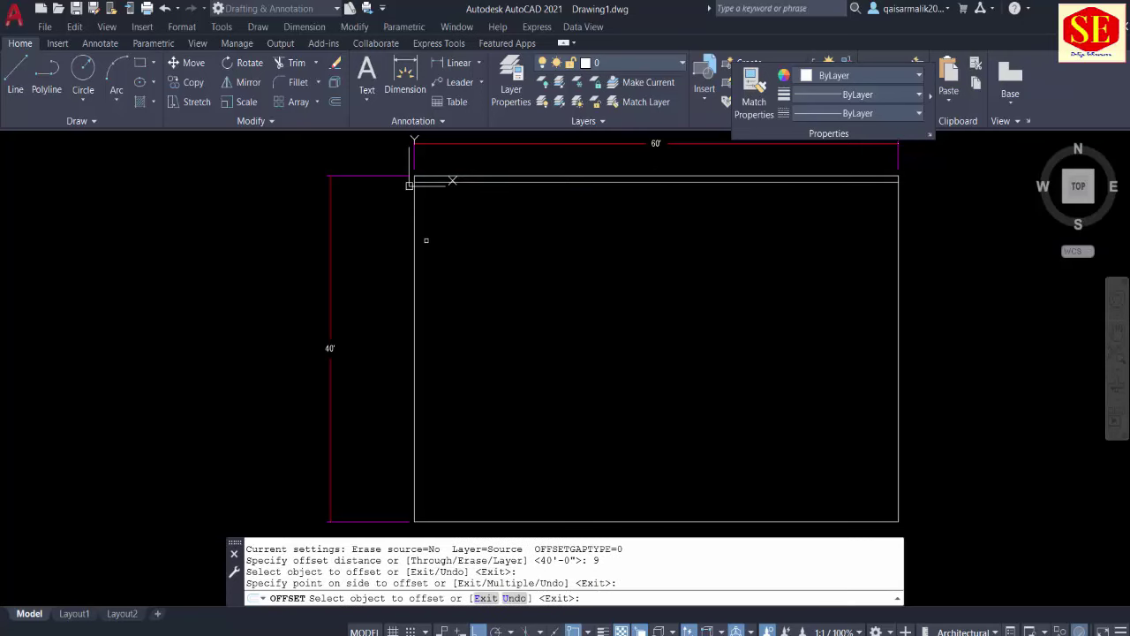
click(414, 353)
click(767, 449)
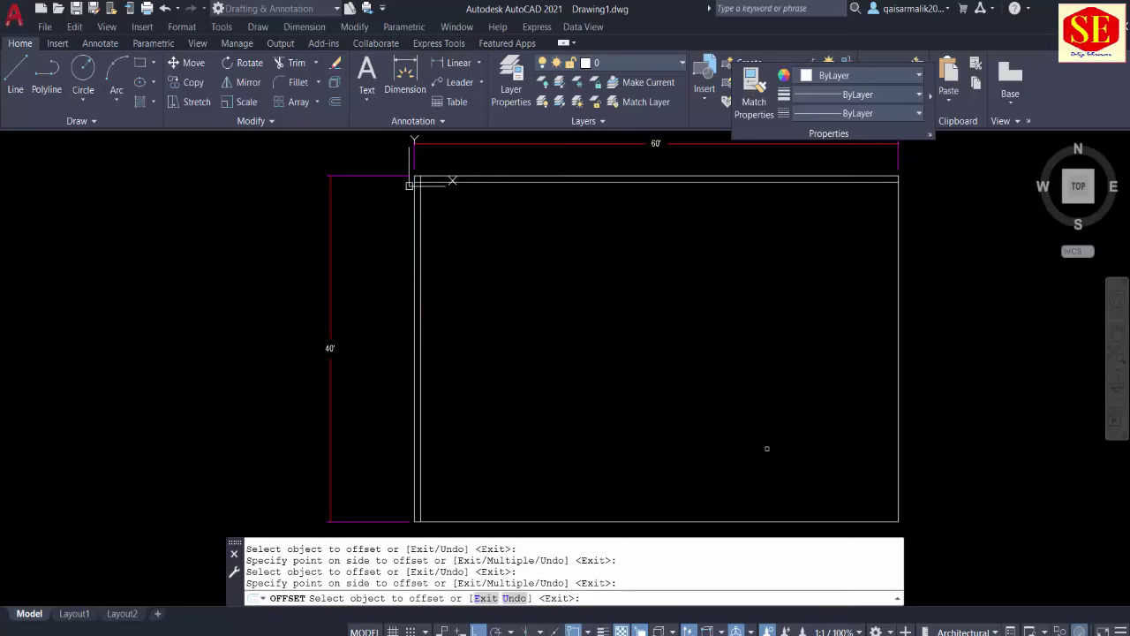
click(696, 521)
click(707, 488)
click(895, 433)
click(823, 430)
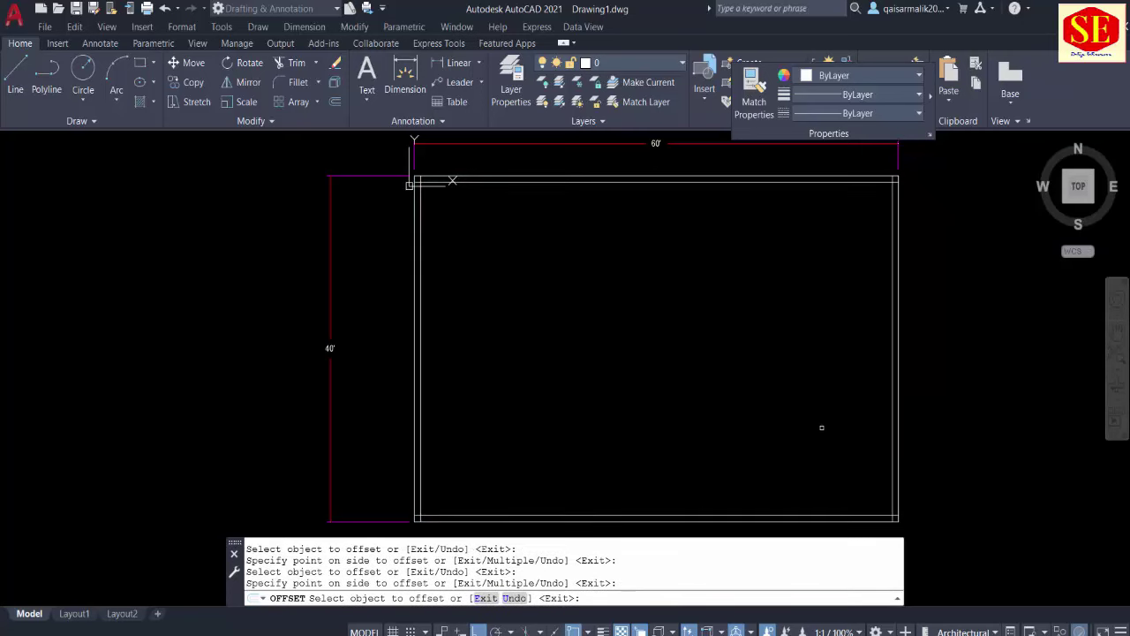
key(Escape)
key(Escape)
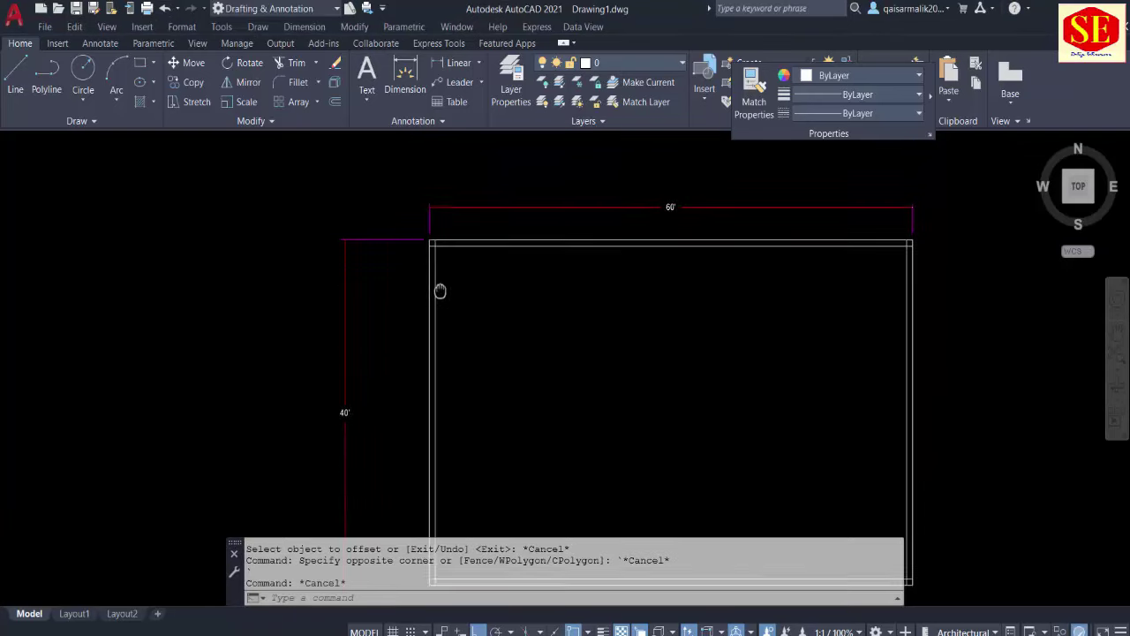
scroll(684, 283, down, 5)
scroll(586, 228, up, 5)
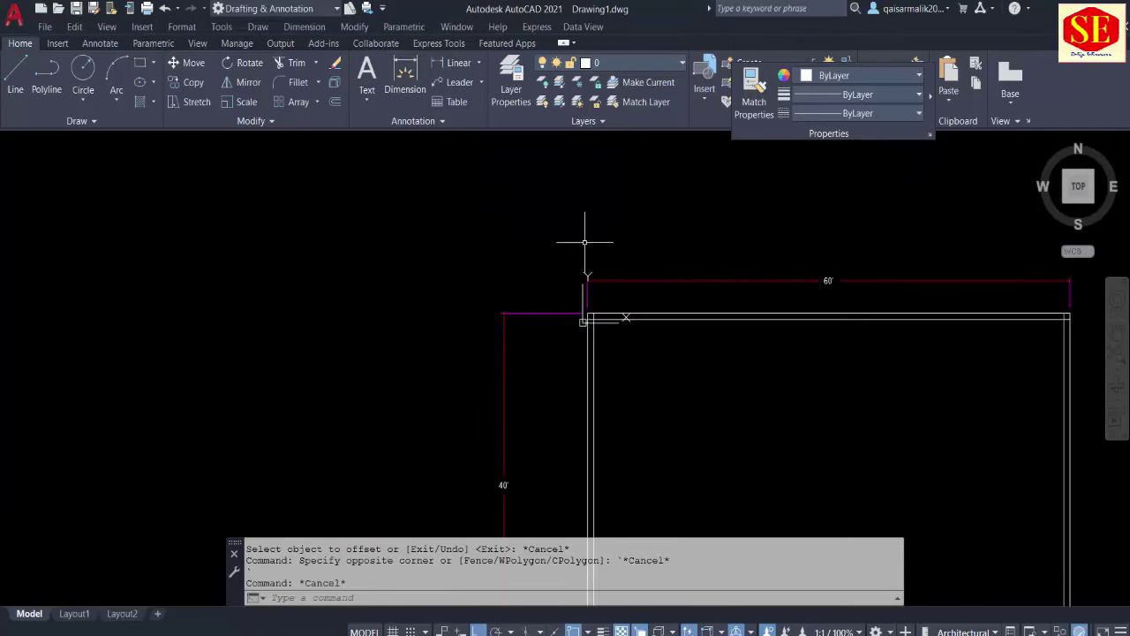
click(584, 305)
key(Escape)
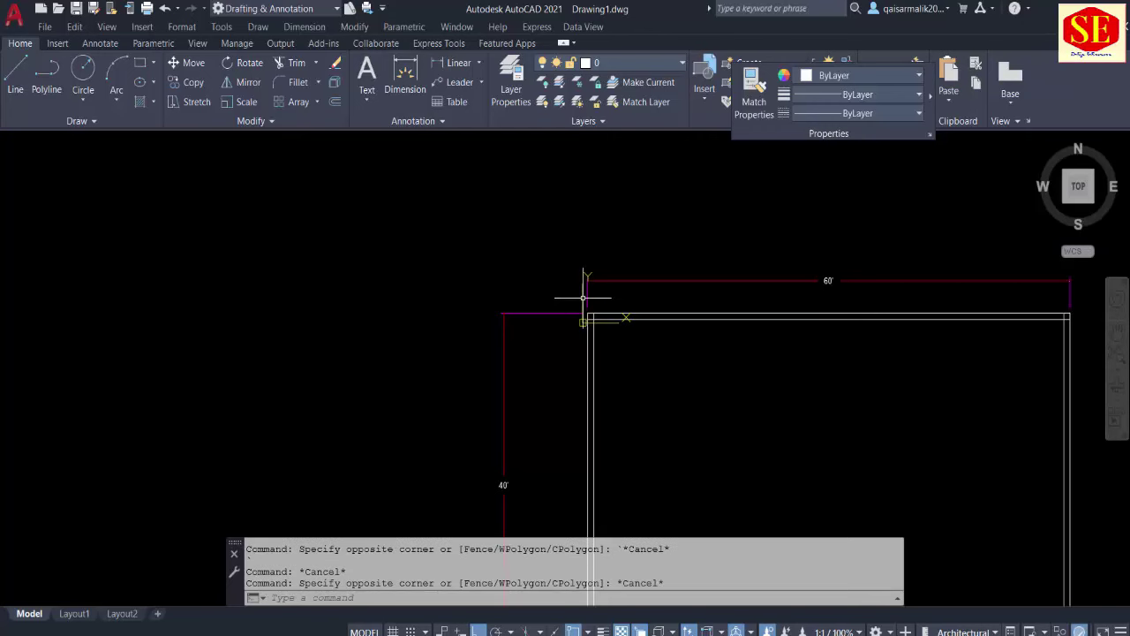
Step: Turn off Show UCS Icon at Origin from the UCS icon's right-click menu
right_click(583, 298)
mouse_move(644, 510)
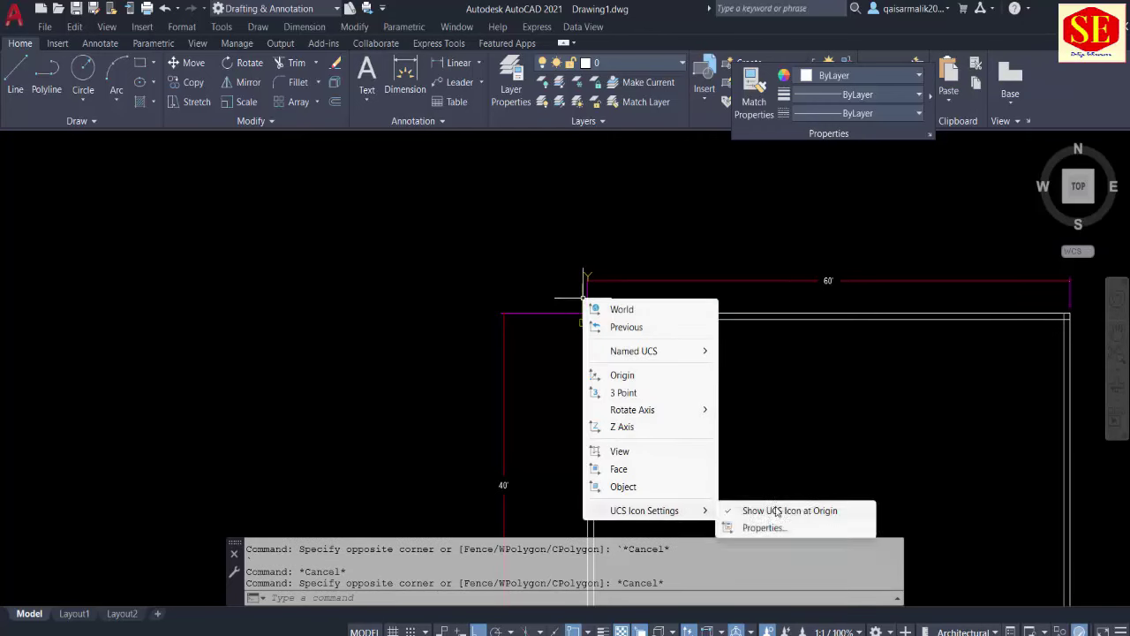
click(783, 510)
middle_drag(697, 371, 508, 229)
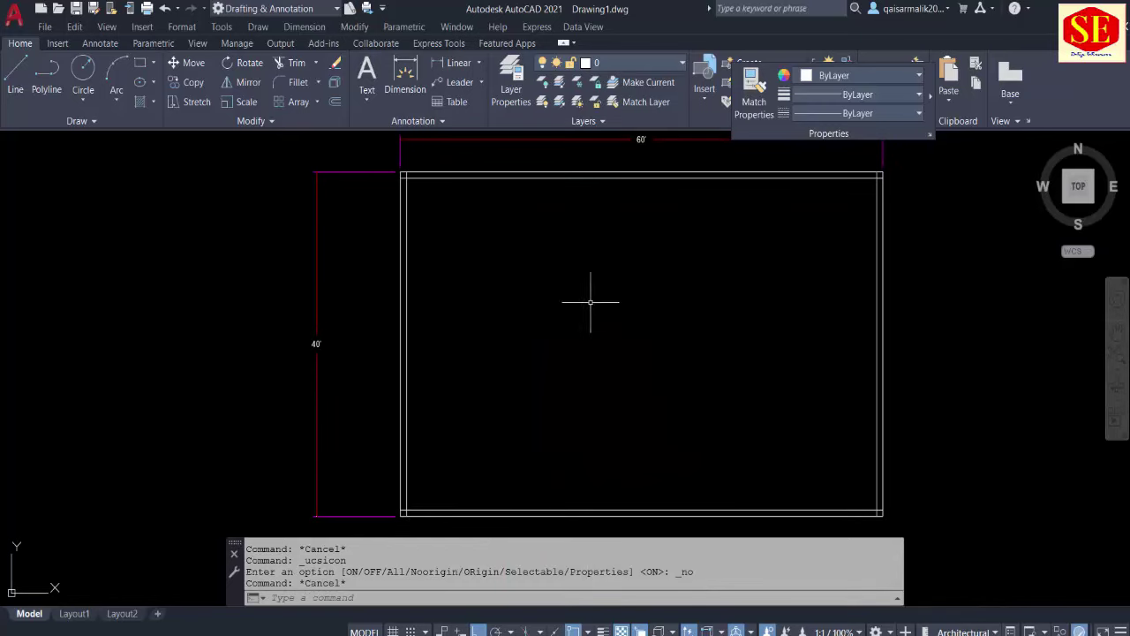
middle_drag(592, 303, 565, 345)
key(Escape)
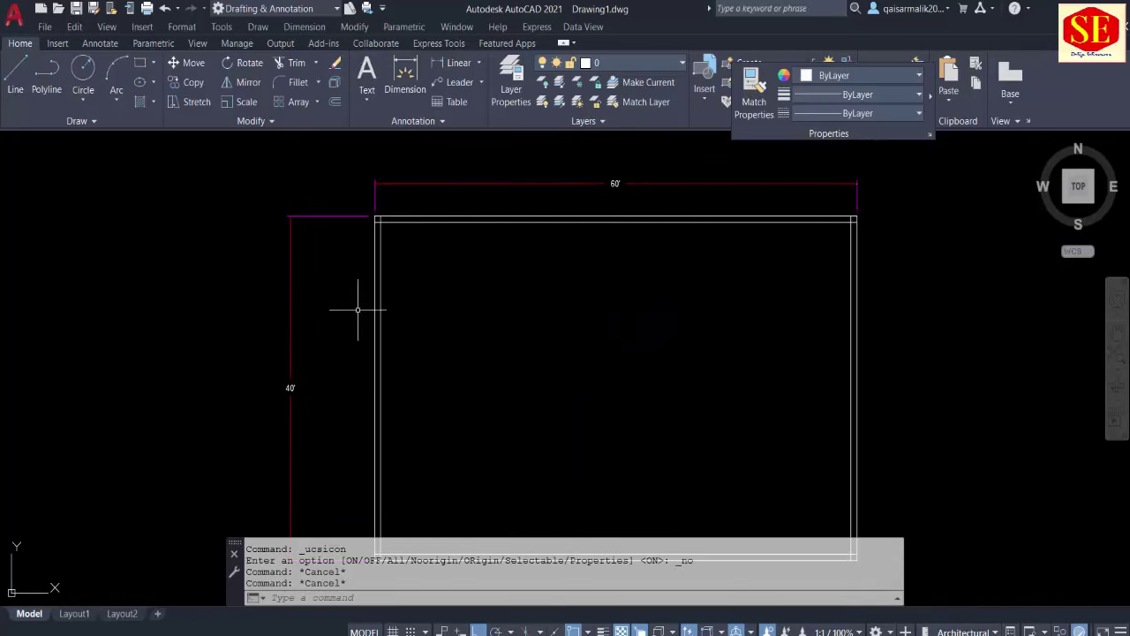
middle_drag(417, 368, 416, 338)
key(Escape)
scroll(836, 207, up, 1)
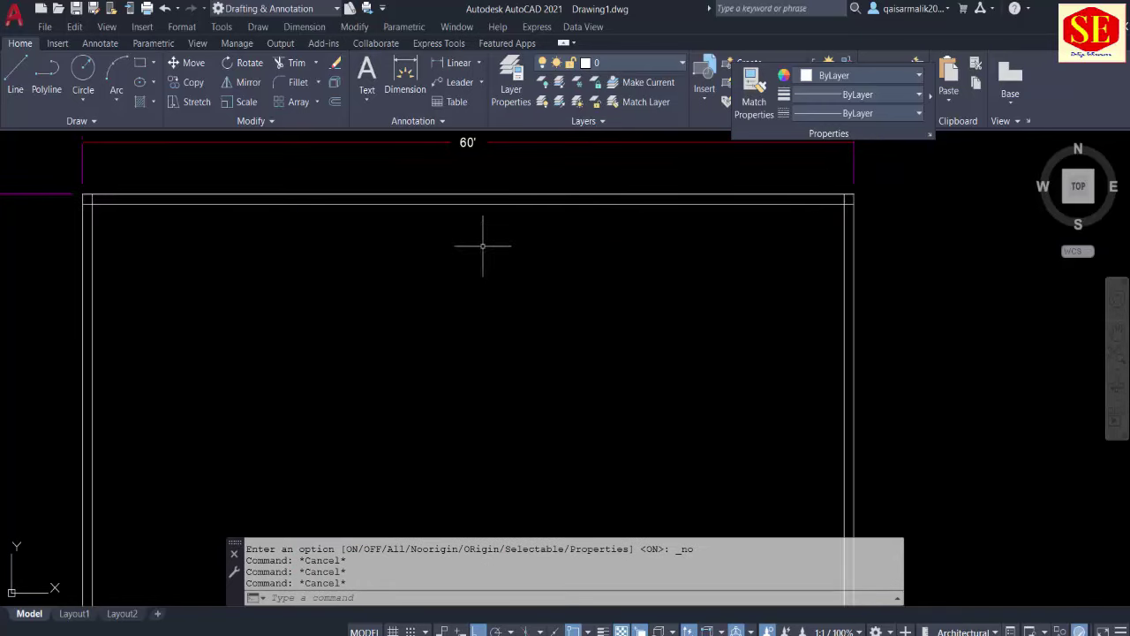
scroll(608, 300, down, 5)
scroll(669, 278, up, 2)
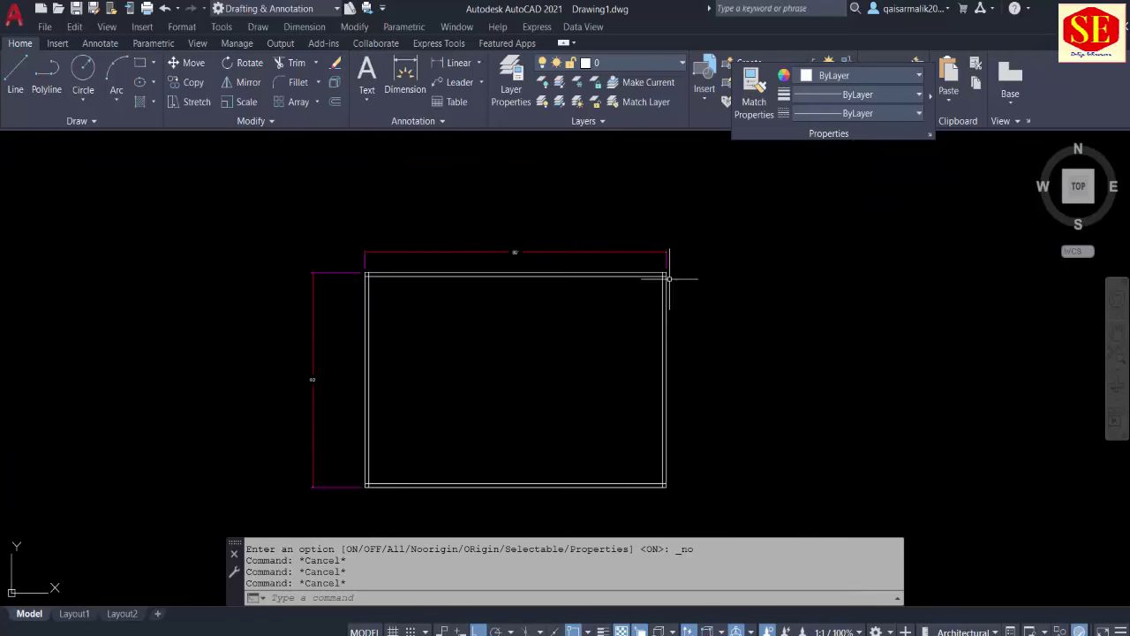
scroll(363, 281, up, 2)
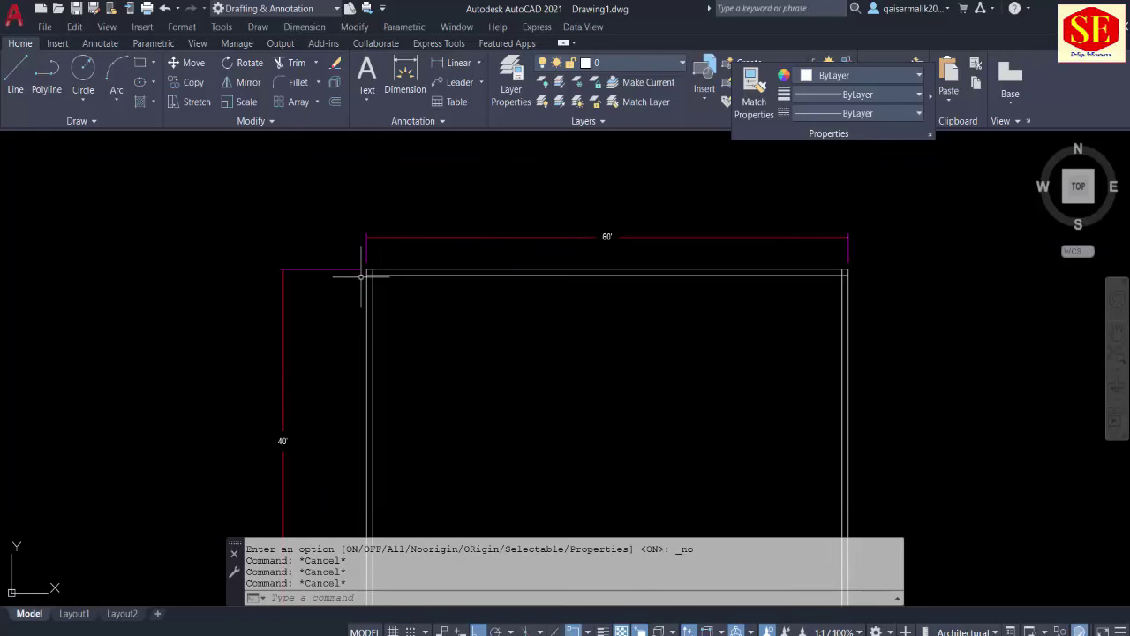
Step: Trim the overlapping stub at the inner upper-right wall corner
text(t)
key(Return)
scroll(361, 276, up, 1)
scroll(380, 265, up, 1)
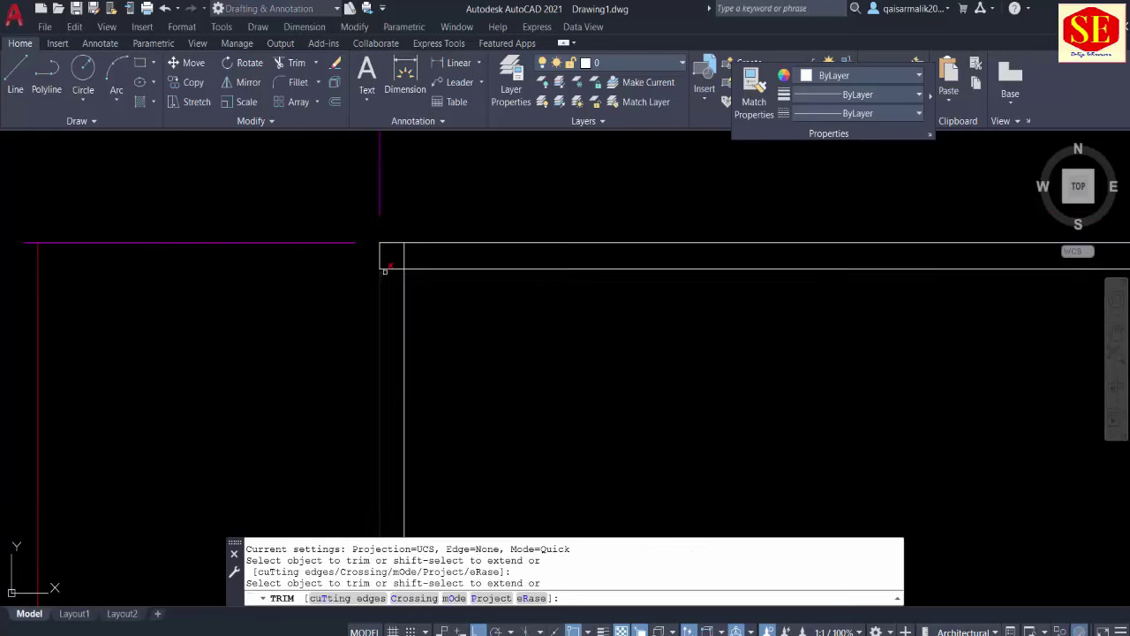
middle_drag(757, 328, 306, 328)
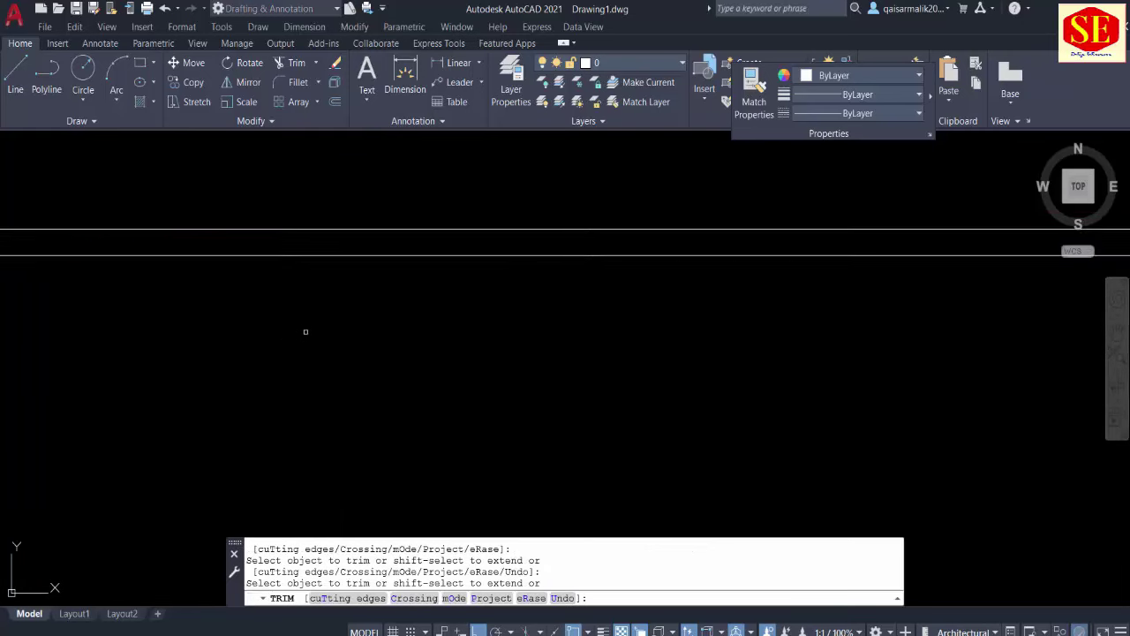
scroll(591, 315, down, 2)
scroll(591, 315, up, 1)
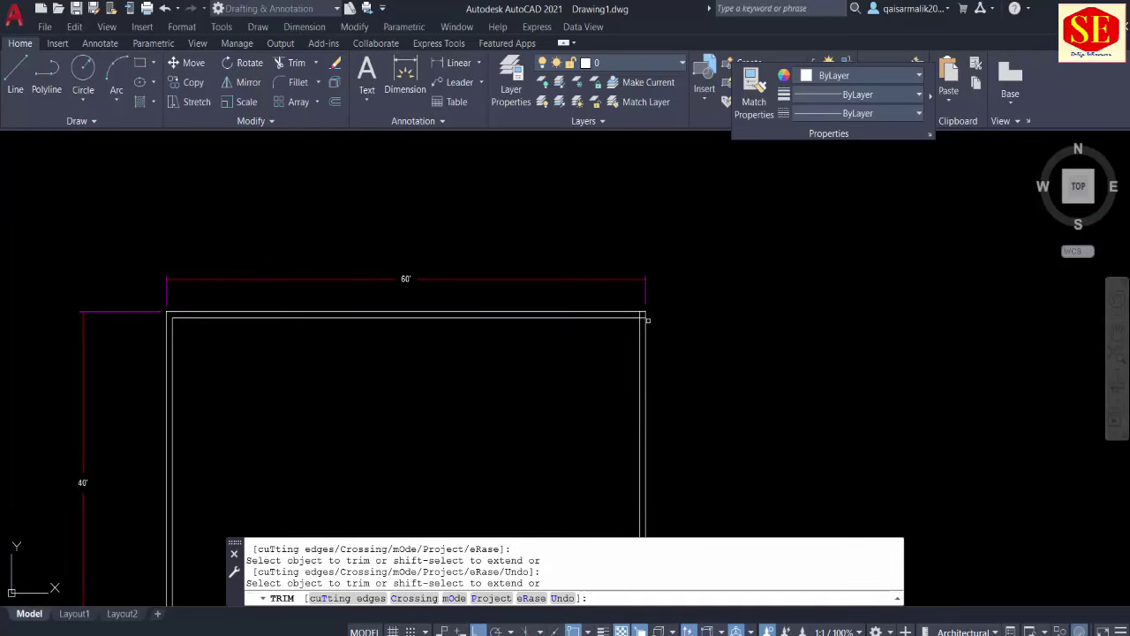
scroll(645, 313, up, 3)
scroll(639, 304, up, 1)
click(640, 314)
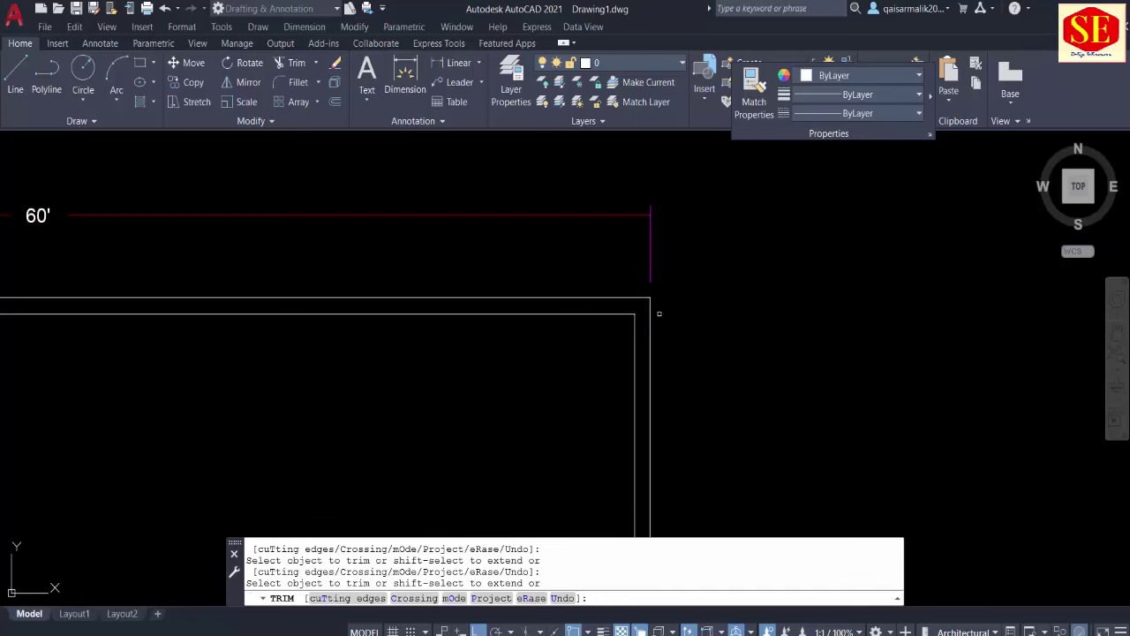
Step: Trim the lower-left corner overlap and reframe the whole rectangle
scroll(732, 361, down, 3)
scroll(694, 477, up, 5)
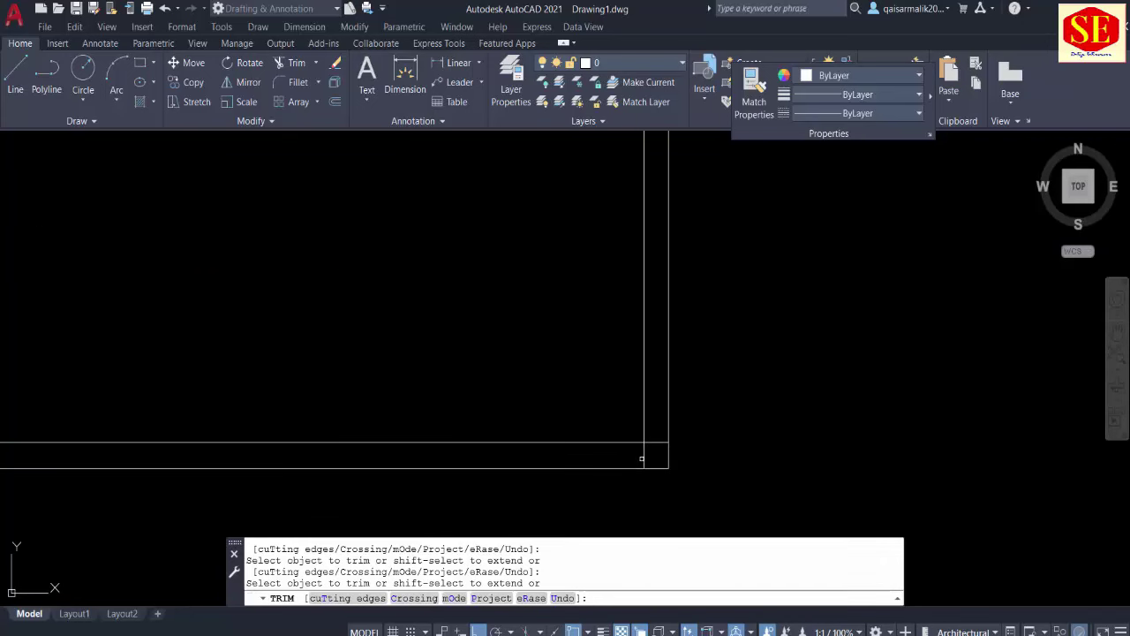
scroll(927, 378, down, 2)
scroll(919, 378, down, 3)
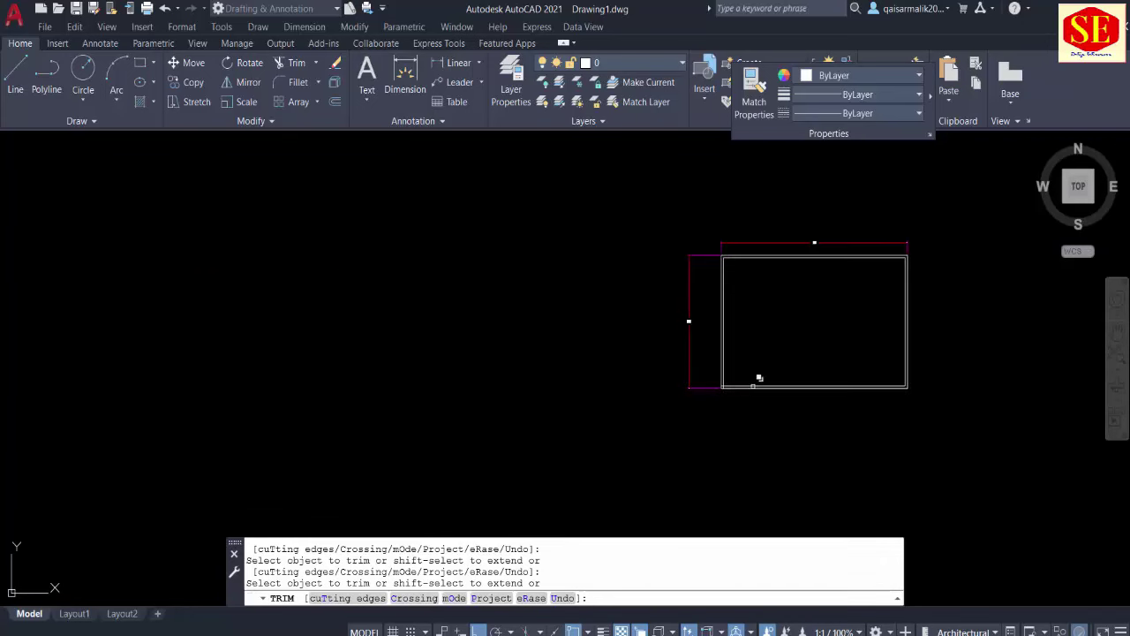
scroll(714, 395, up, 5)
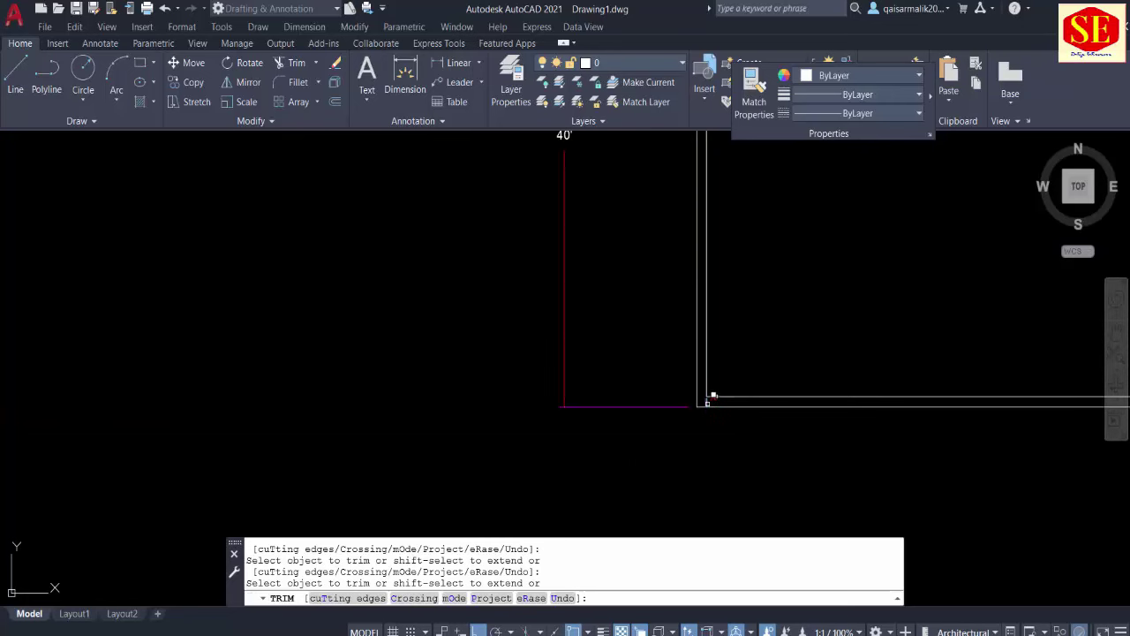
click(714, 395)
key(Escape)
middle_drag(816, 211, 573, 384)
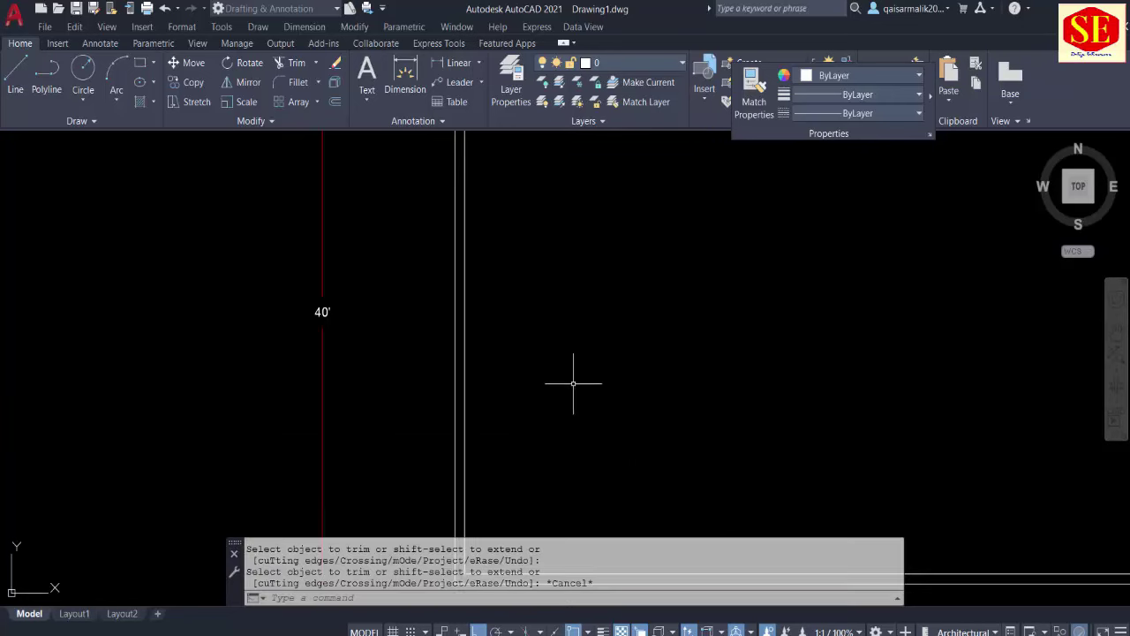
scroll(574, 383, down, 4)
scroll(610, 310, down, 1)
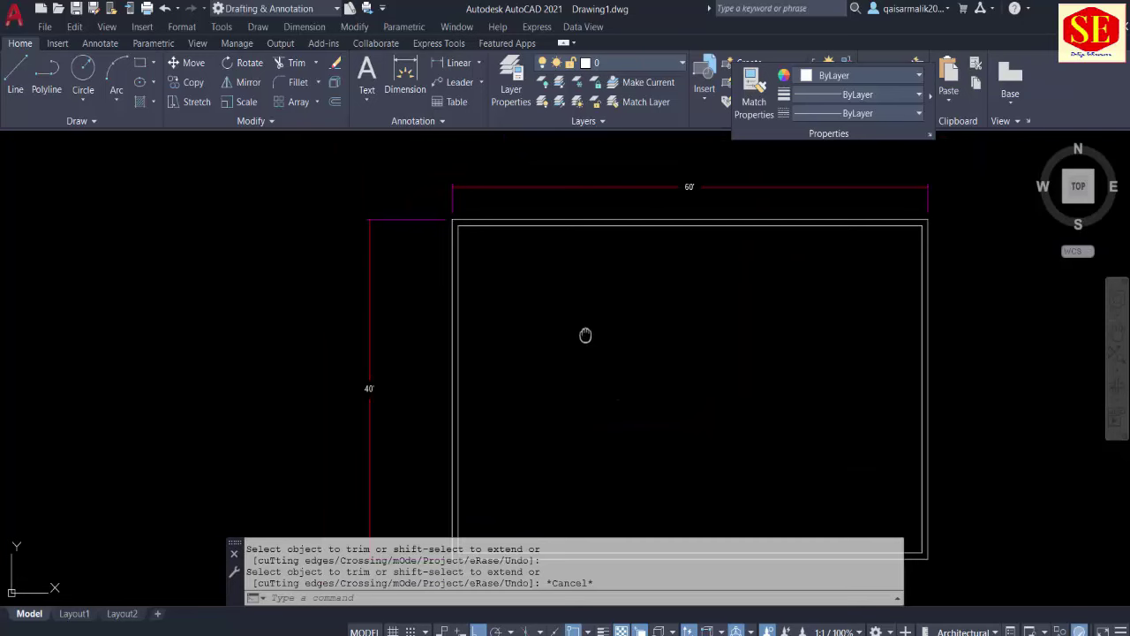
middle_drag(585, 335, 568, 296)
Step: Cancel the running trim and zoom out over the wall rectangle
key(Escape)
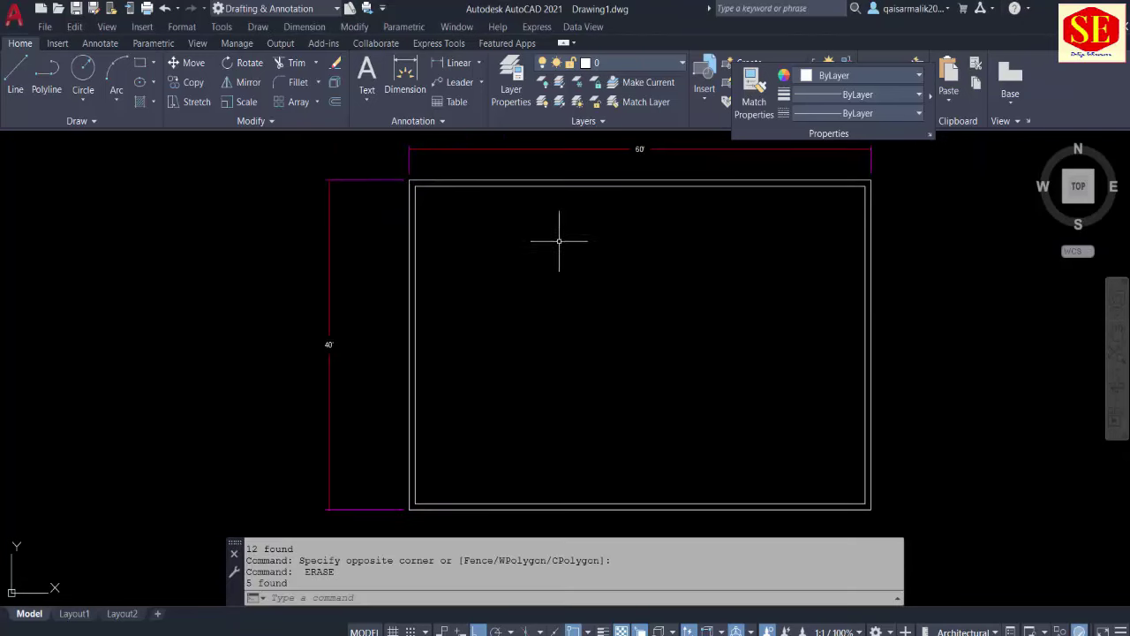
scroll(572, 254, down, 2)
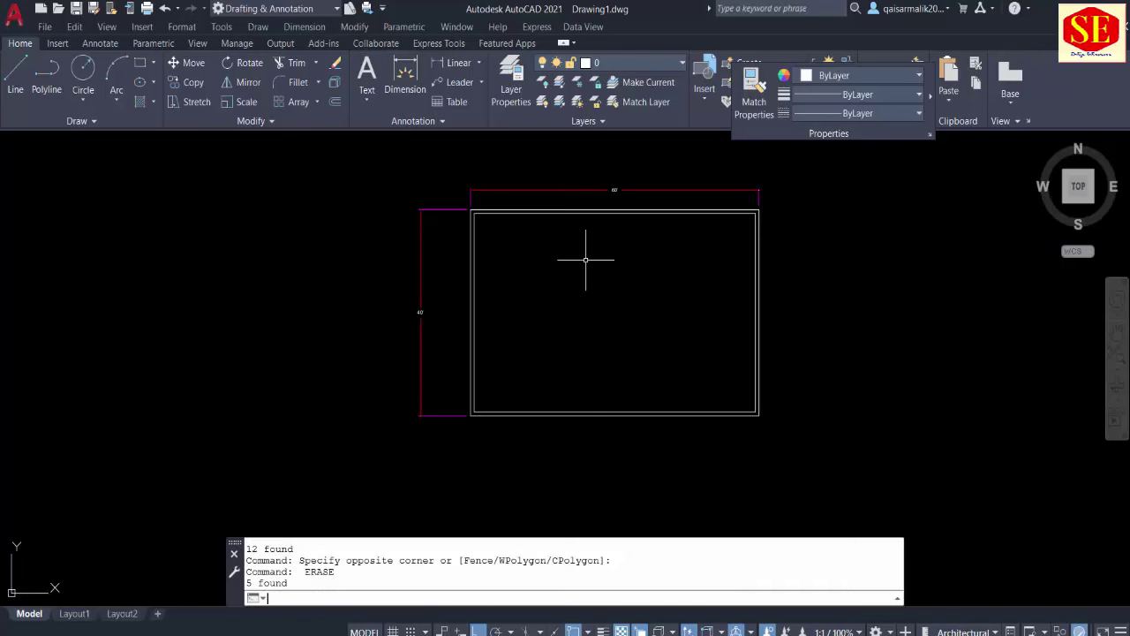
click(574, 598)
text(c)
Step: Add a 9"-thick interior wall 4' below the top inner wall line
key(Return)
text(4')
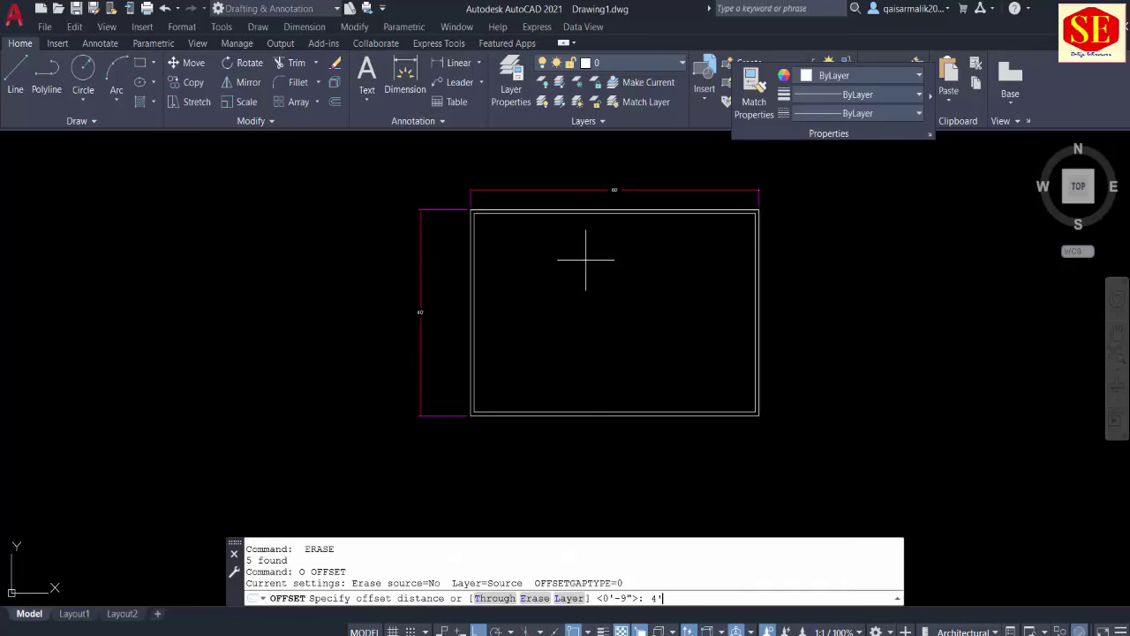
key(Return)
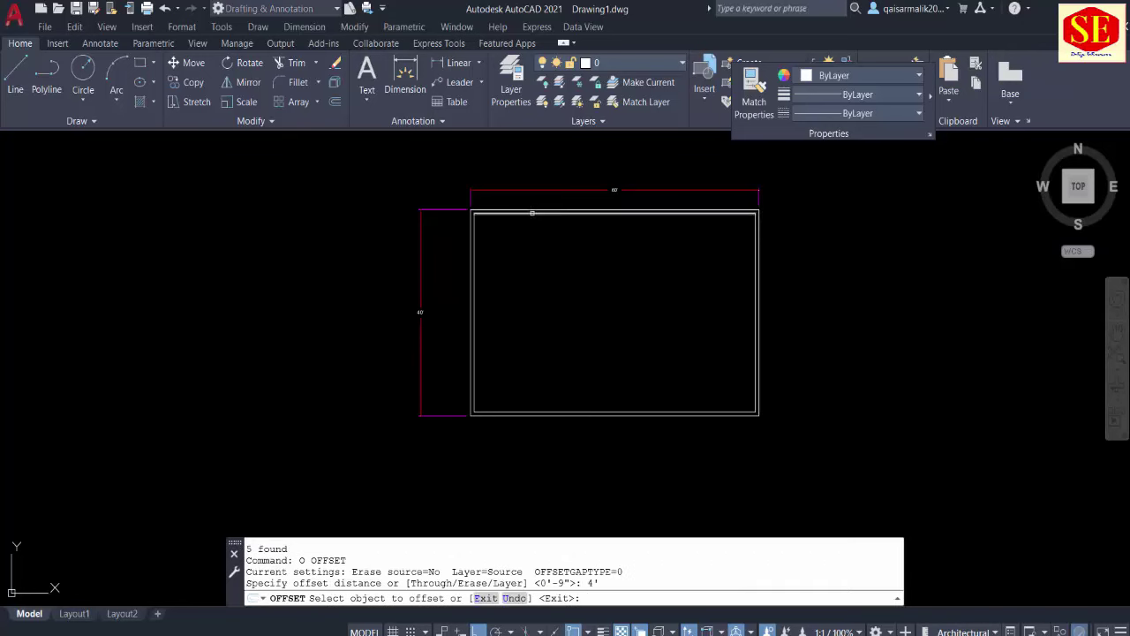
click(536, 215)
click(526, 234)
key(Return)
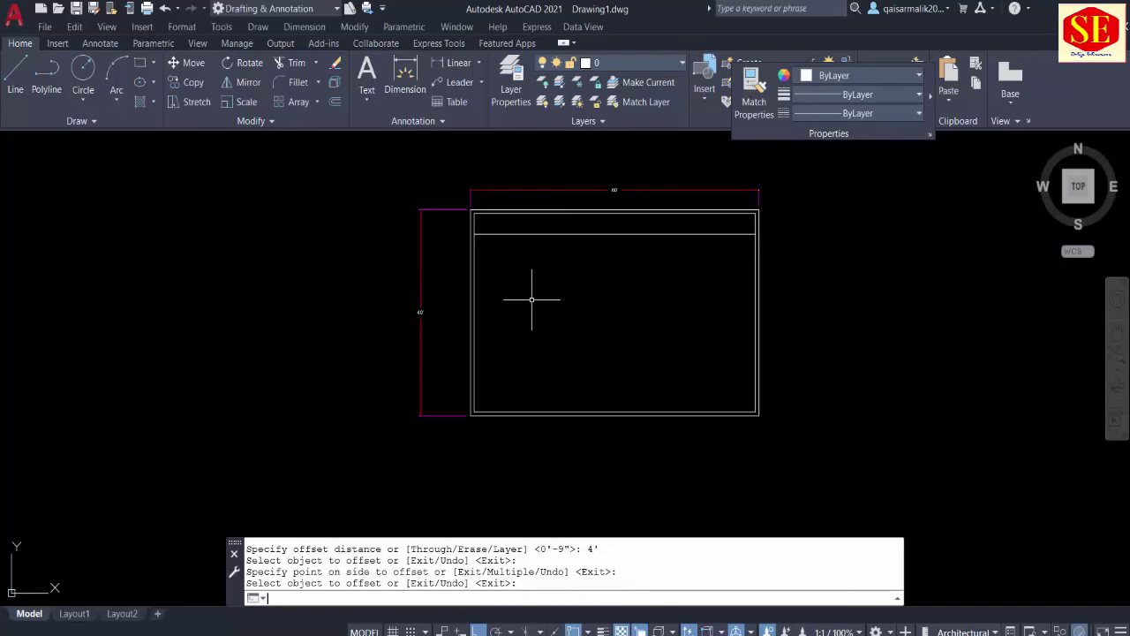
key(Return)
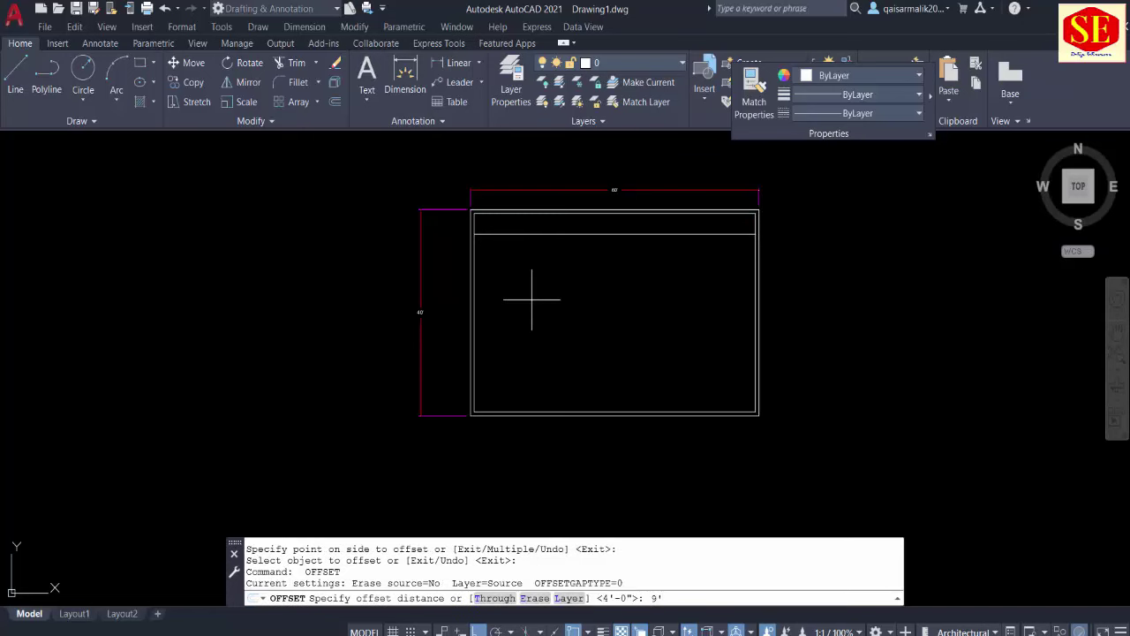
key(Return)
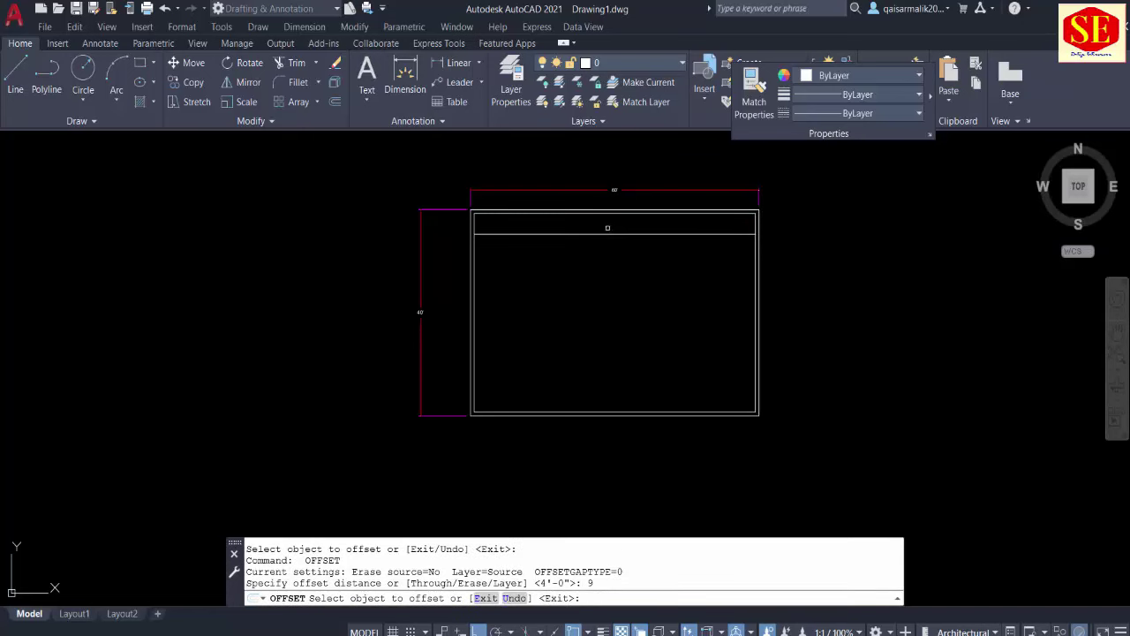
click(607, 232)
click(606, 295)
key(Escape)
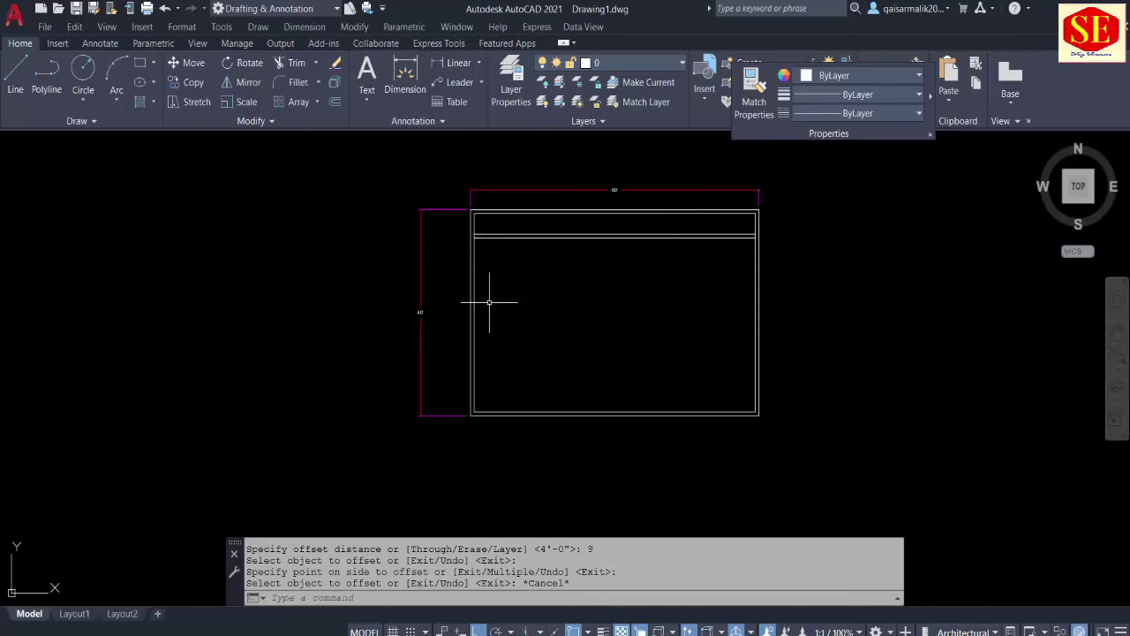
Step: Offset the left inner wall line 6' to the right
text(o)
key(Return)
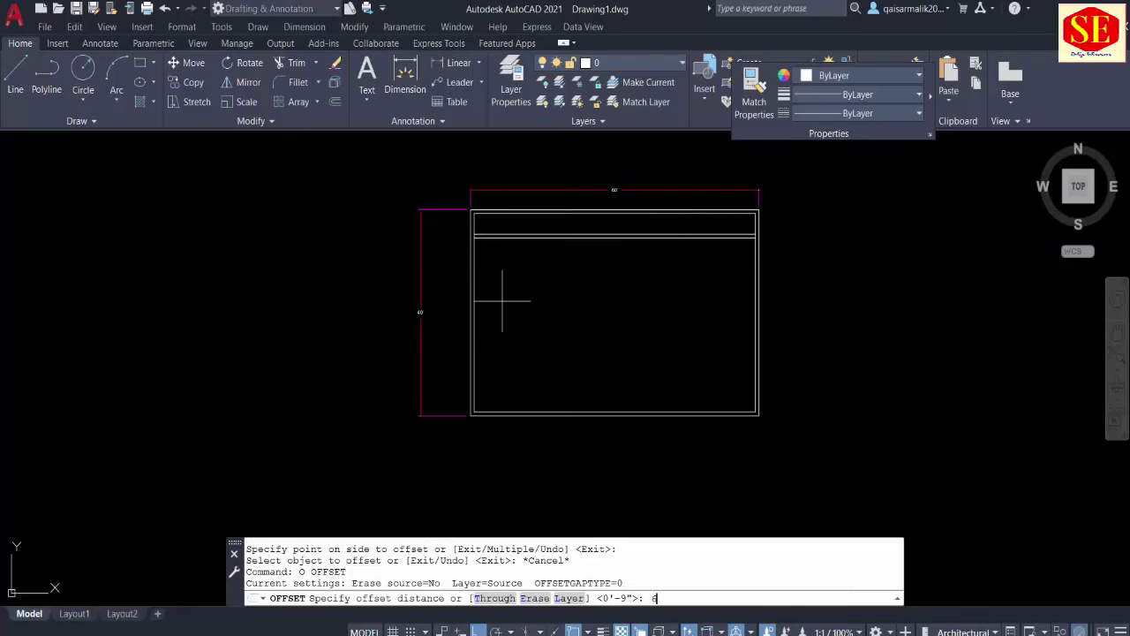
key(Return)
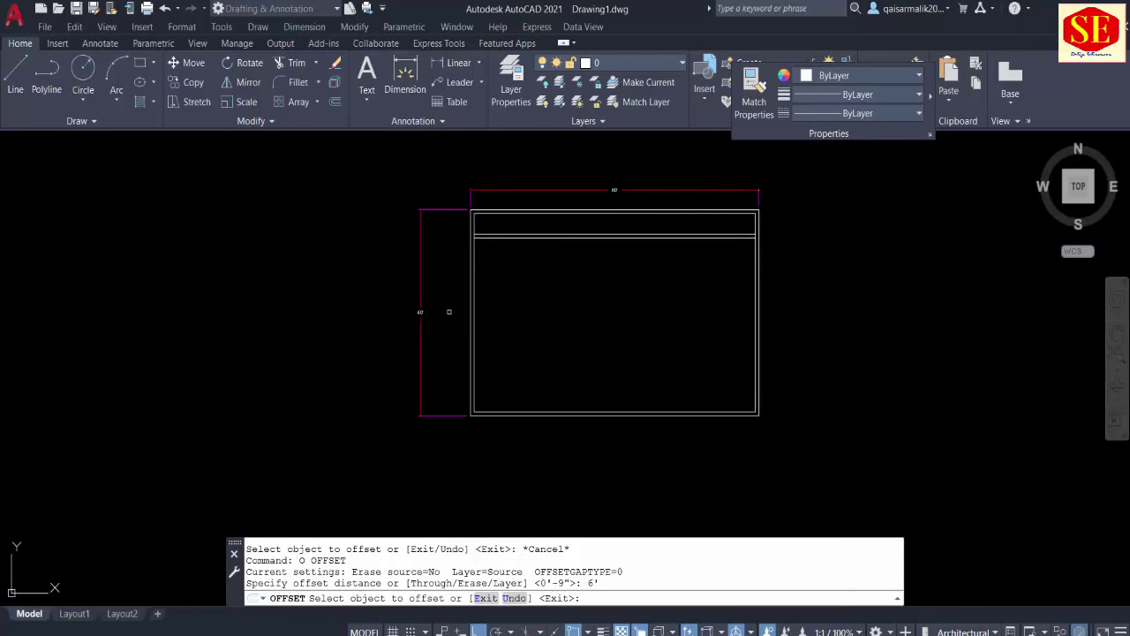
scroll(448, 312, up, 4)
click(497, 287)
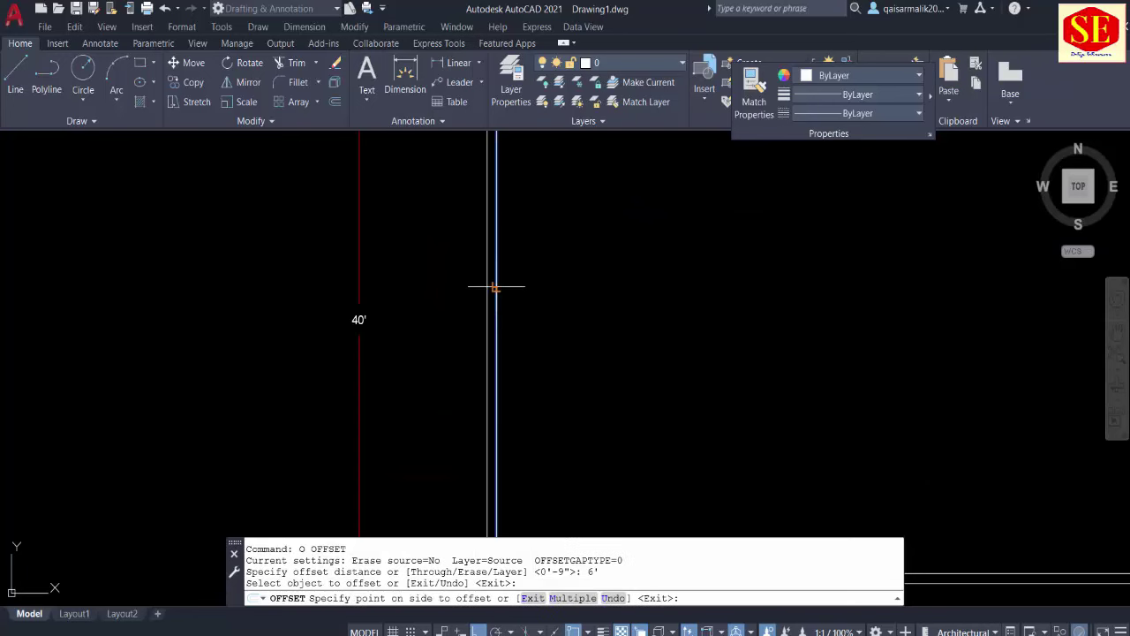
click(539, 285)
scroll(583, 282, down, 2)
key(Escape)
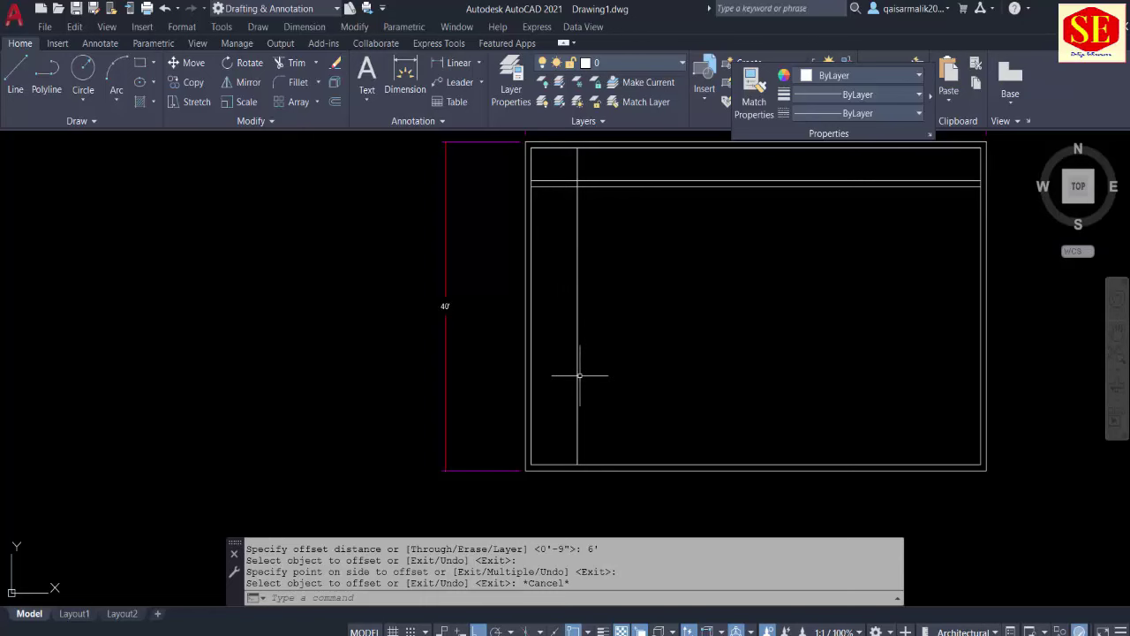
middle_drag(849, 168, 752, 191)
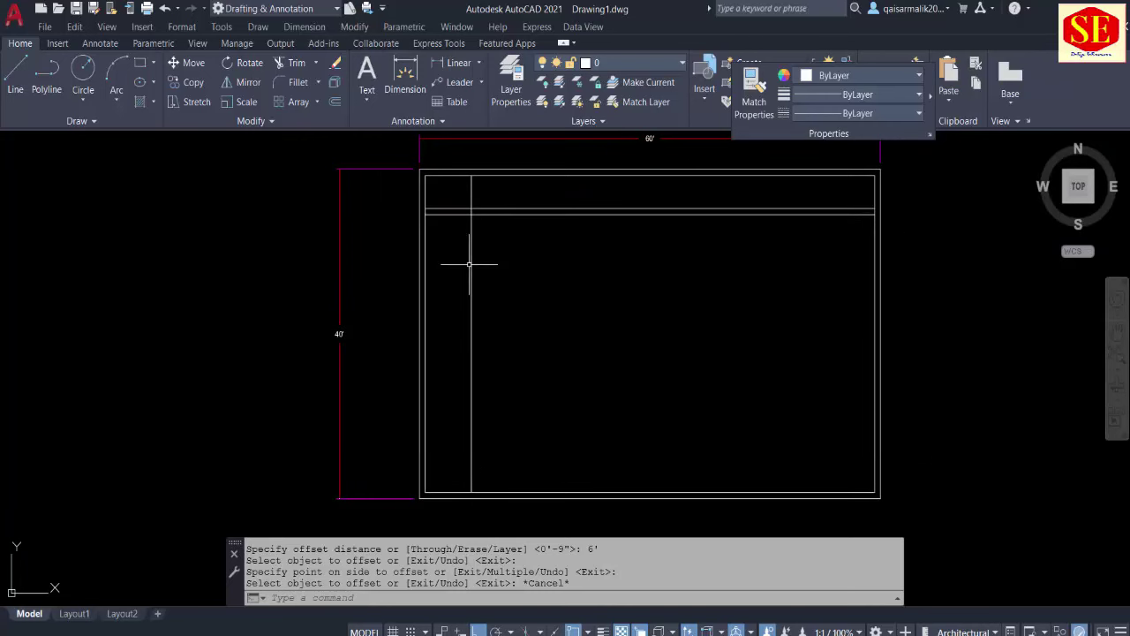
Step: Offset the 6' vertical interior line 9" to the right to form the wall's second face
key(Escape)
text(o)
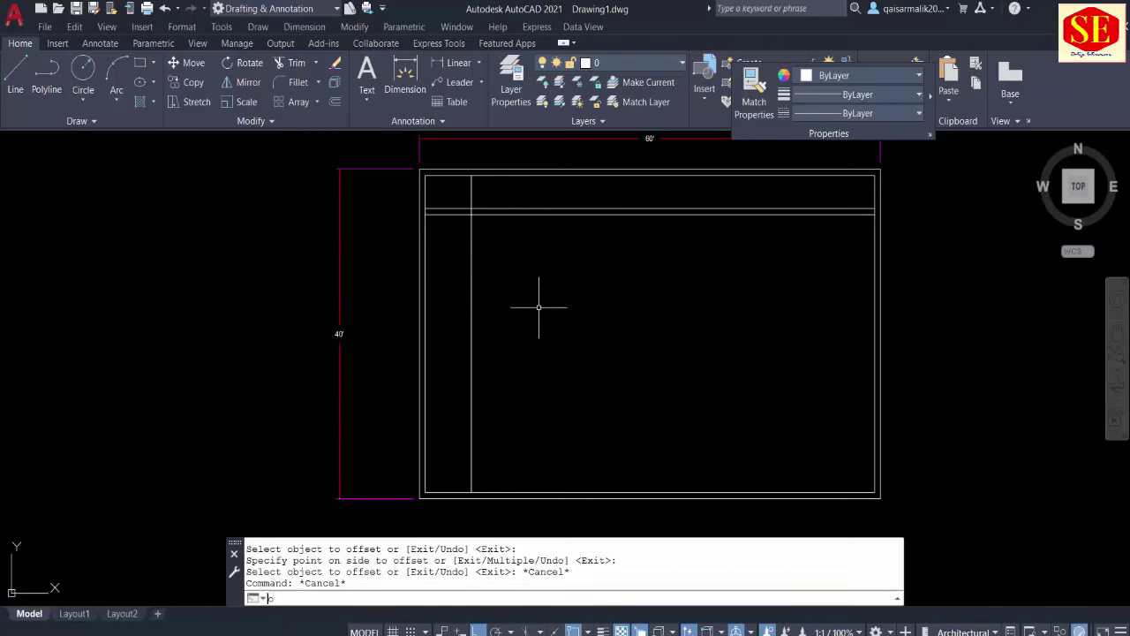
key(Return)
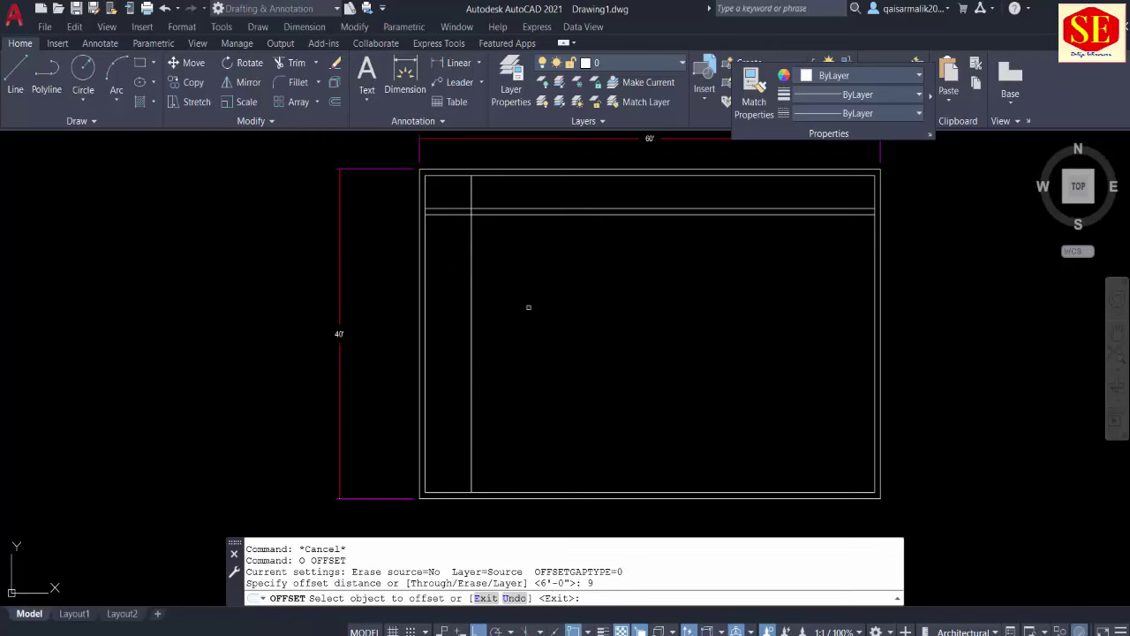
click(471, 301)
click(484, 280)
key(Escape)
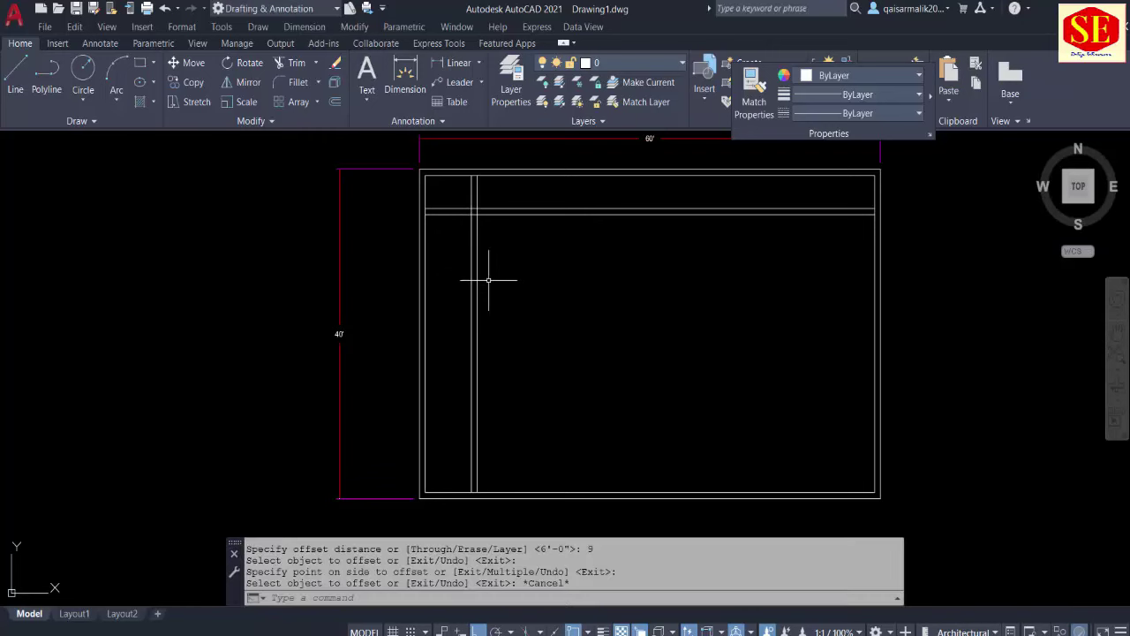
Step: Fence-trim the crossing interior wall ends and remove the leftover stub for a clean L corner
text(t or)
key(Return)
drag(518, 203, 453, 198)
key(Return)
scroll(480, 208, up, 5)
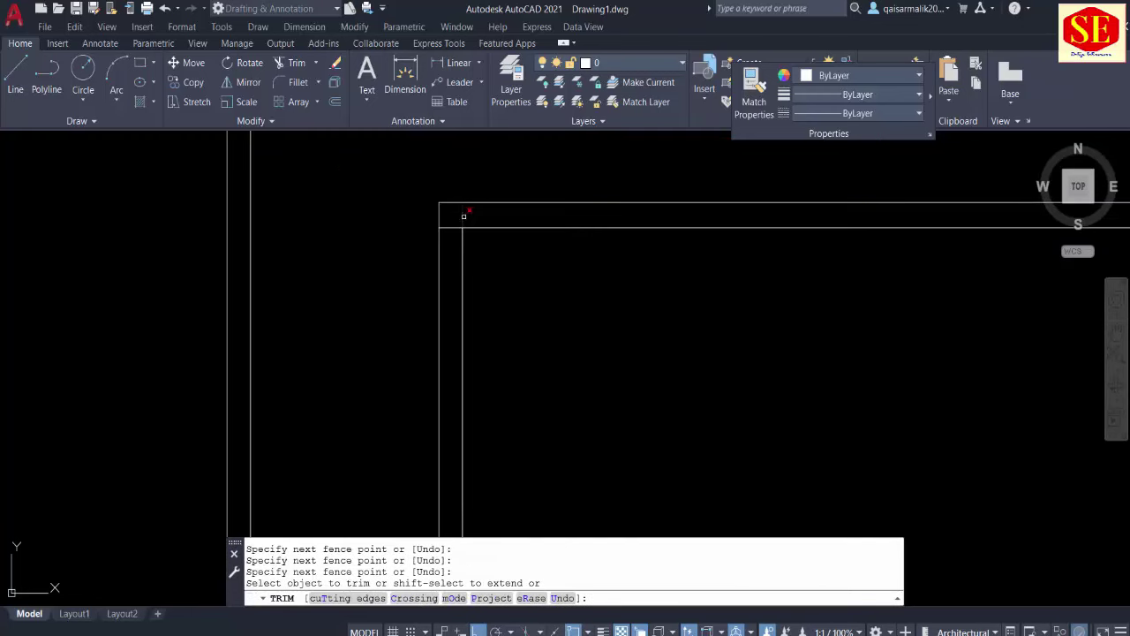
click(450, 227)
scroll(515, 306, down, 3)
key(Escape)
scroll(786, 280, down, 2)
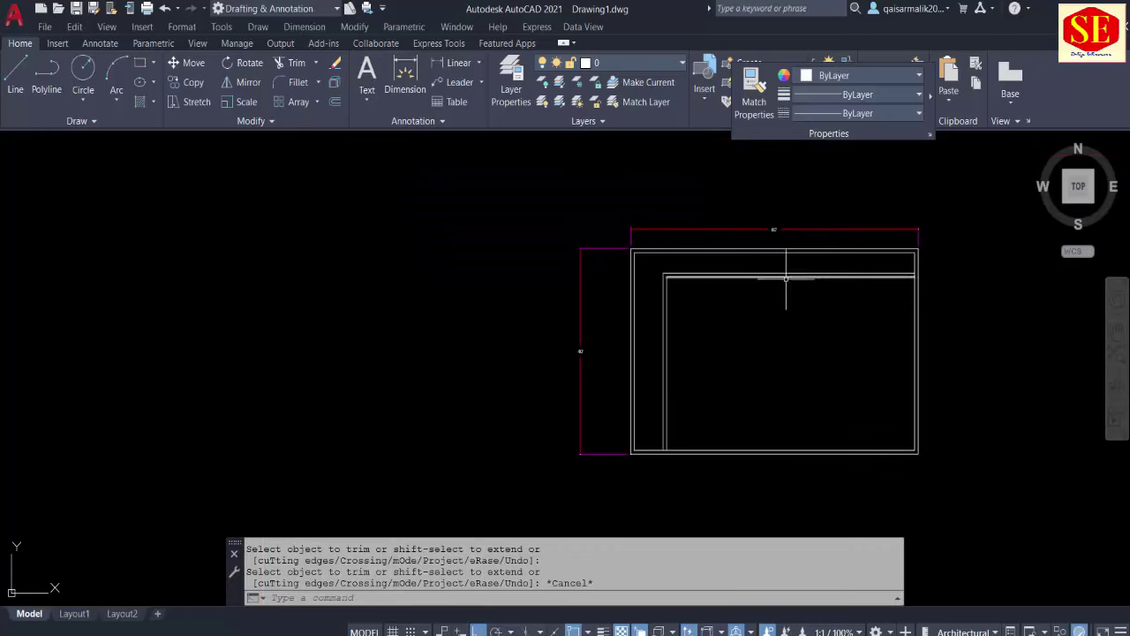
scroll(894, 276, up, 2)
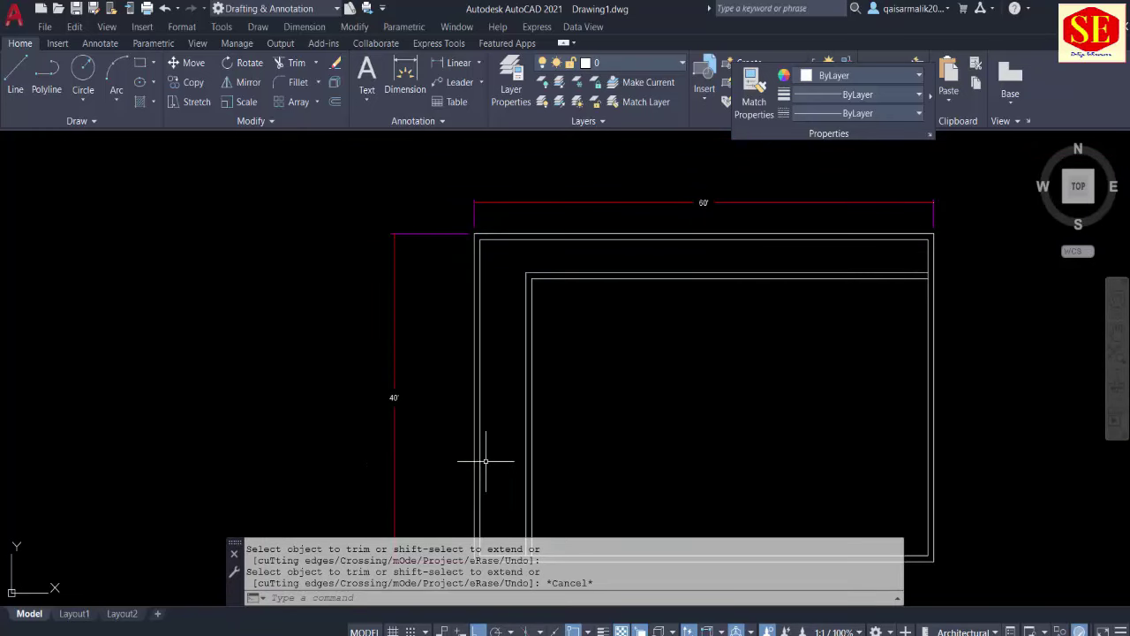
mouse_move(485, 460)
middle_down()
mouse_move(517, 397)
mouse_move(491, 283)
middle_up()
middle_drag(505, 449, 272, 529)
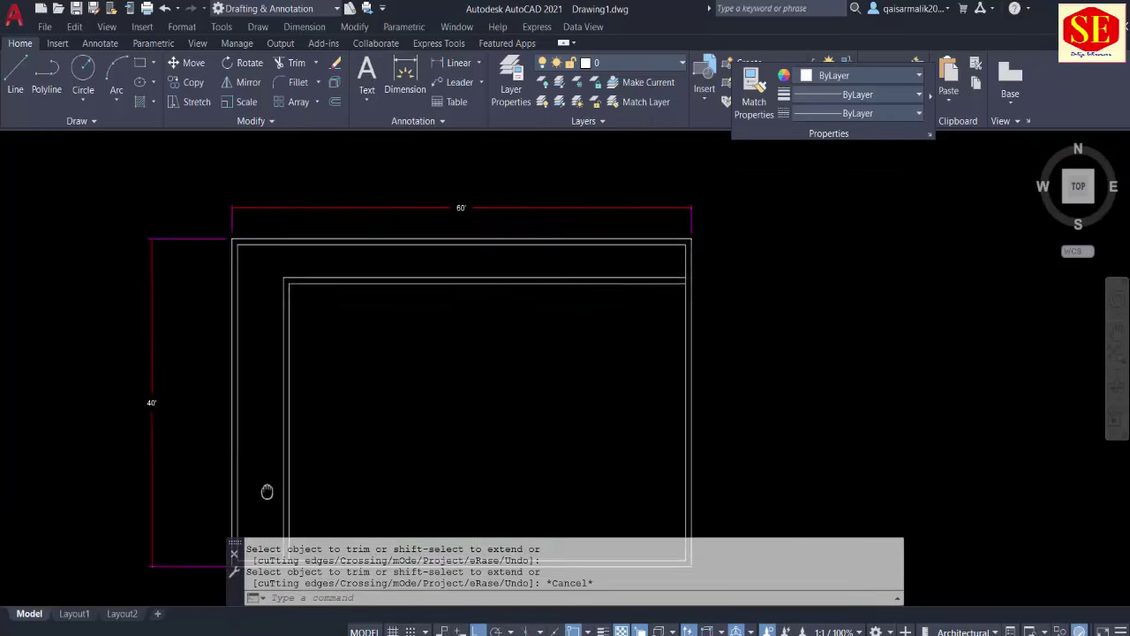
key(Escape)
middle_drag(379, 365, 409, 265)
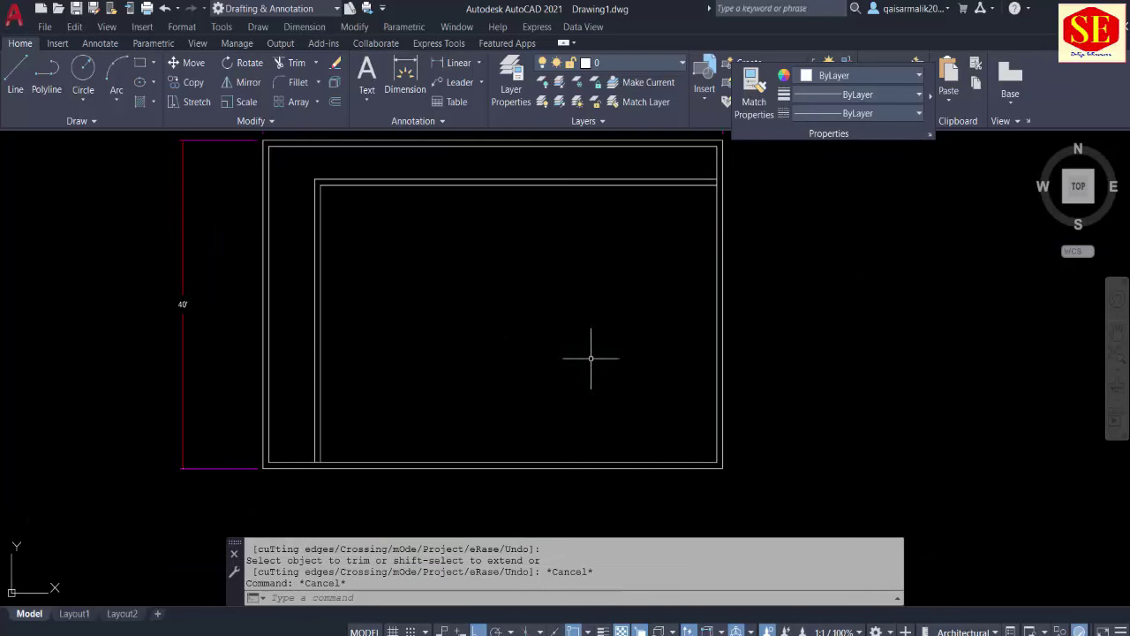
Step: Place a 34'-6" linear dimension left of the vertical interior wall's inner side
click(435, 67)
click(315, 181)
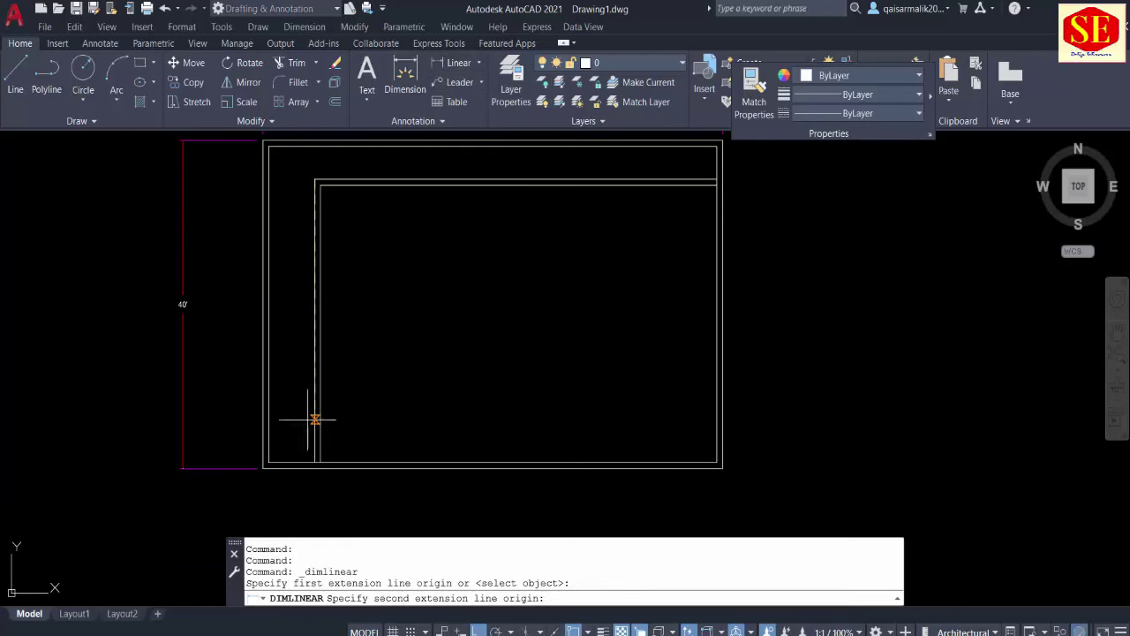
click(316, 461)
click(298, 457)
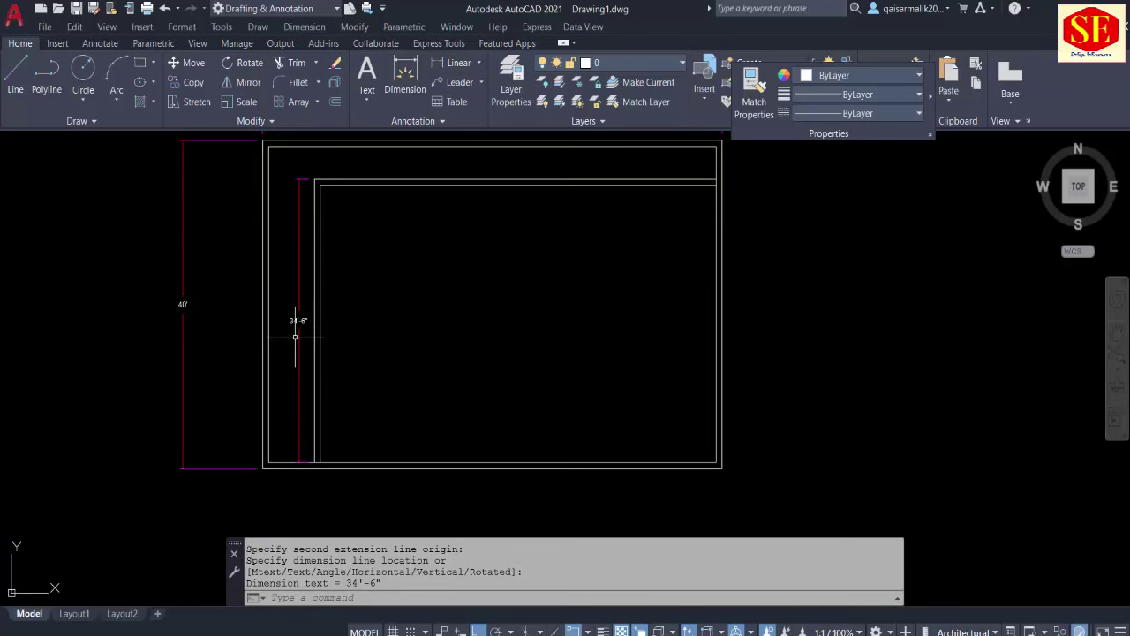
scroll(297, 348, up, 3)
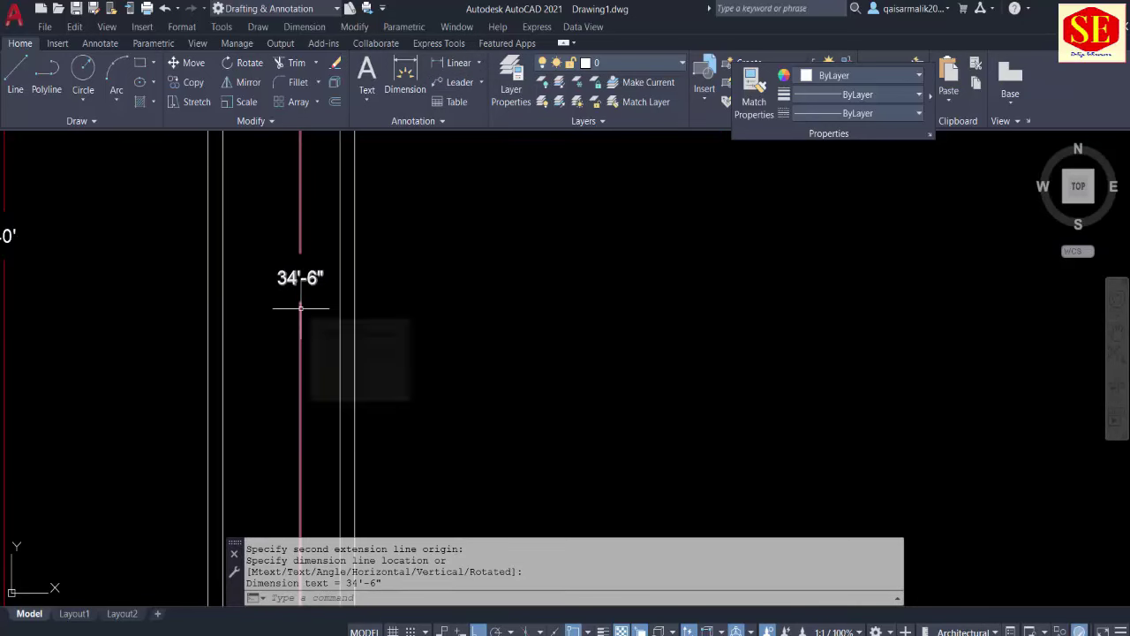
scroll(433, 322, down, 2)
scroll(486, 363, down, 2)
key(Escape)
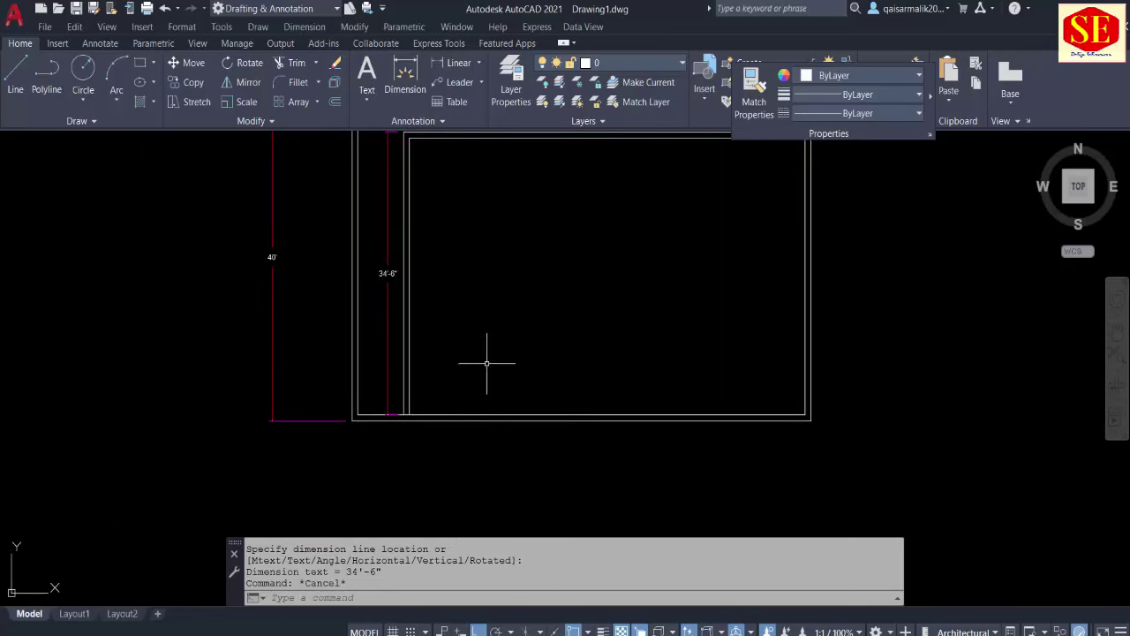
text(o)
key(Return)
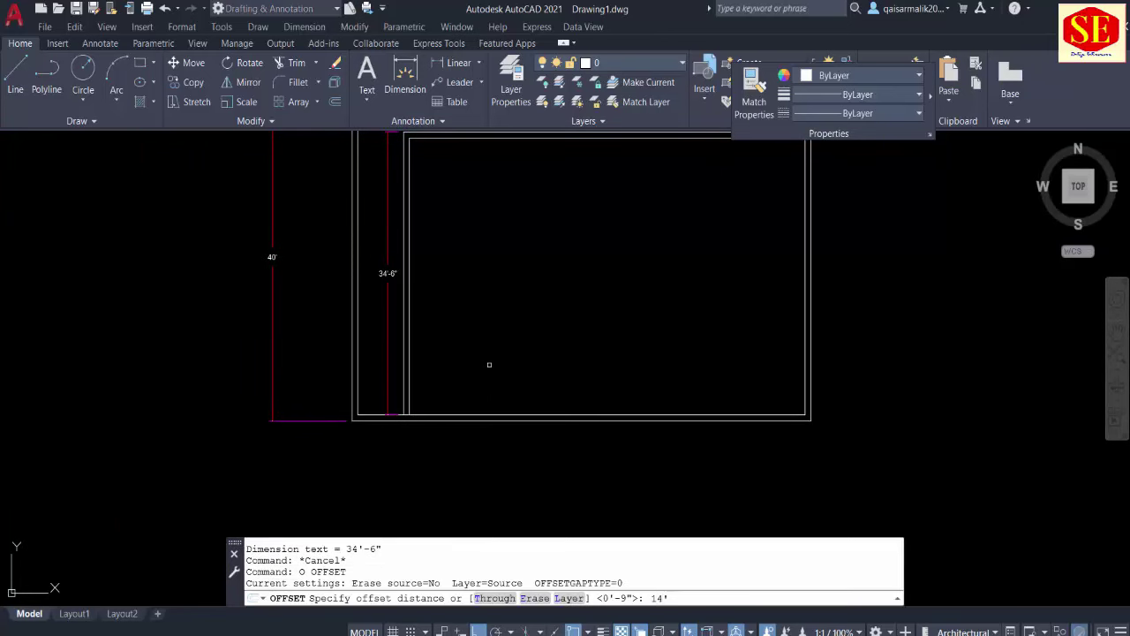
Step: Copy the bottom inner wall line 14' upward as the interior horizontal wall
key(Return)
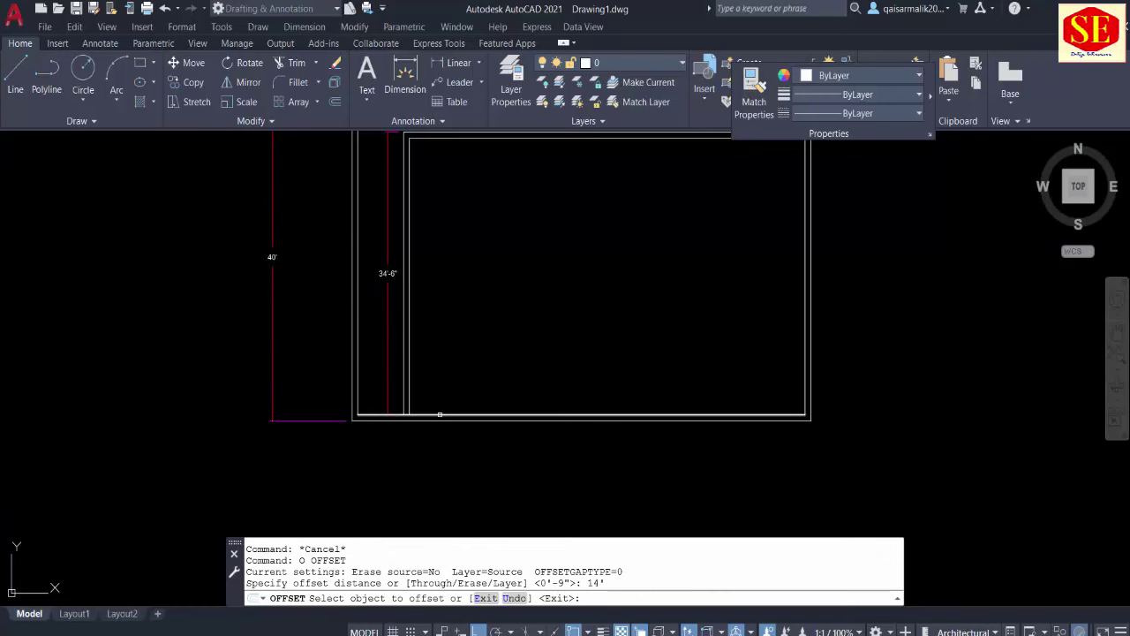
click(436, 414)
click(461, 352)
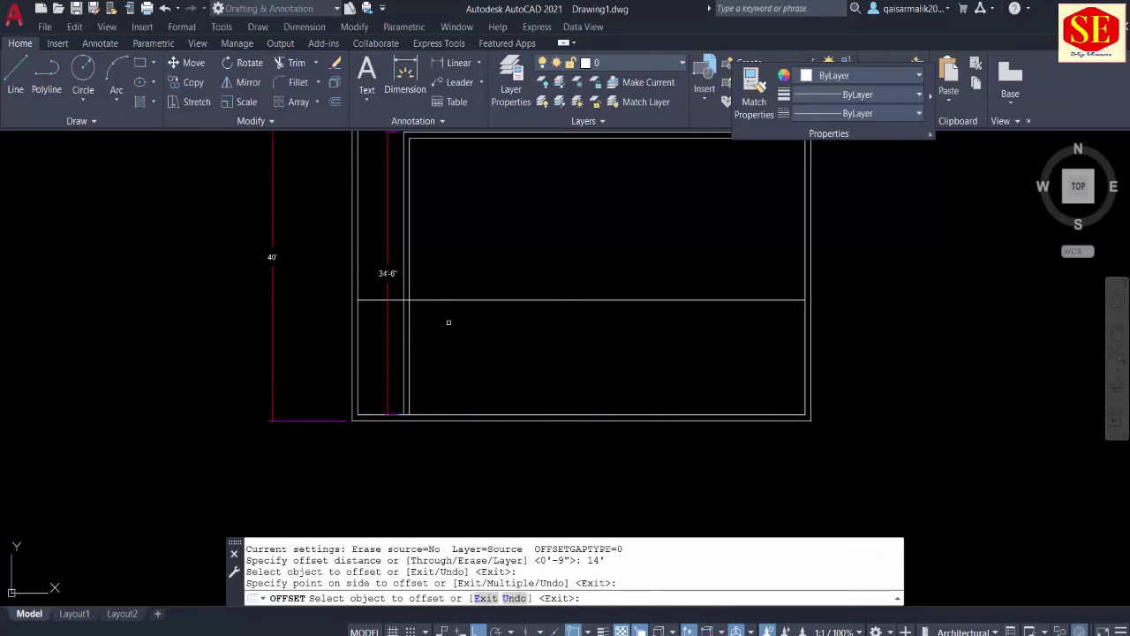
middle_drag(708, 298, 687, 345)
key(Escape)
Step: Offset that interior horizontal line 9" upward to give the wall its second face
text(o)
key(Return)
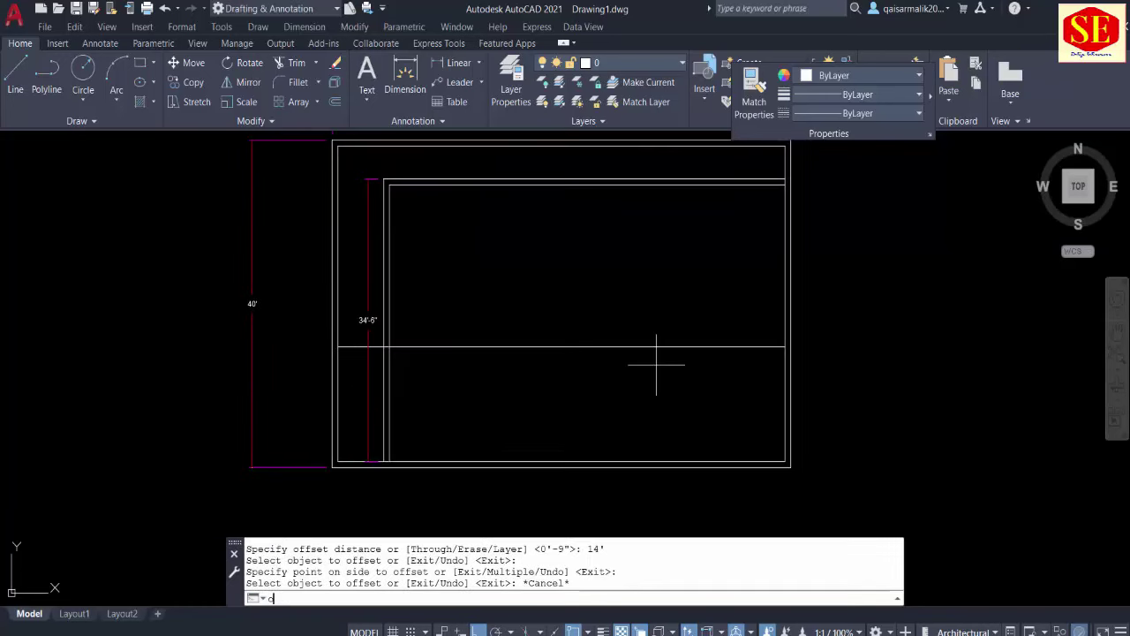
key(Return)
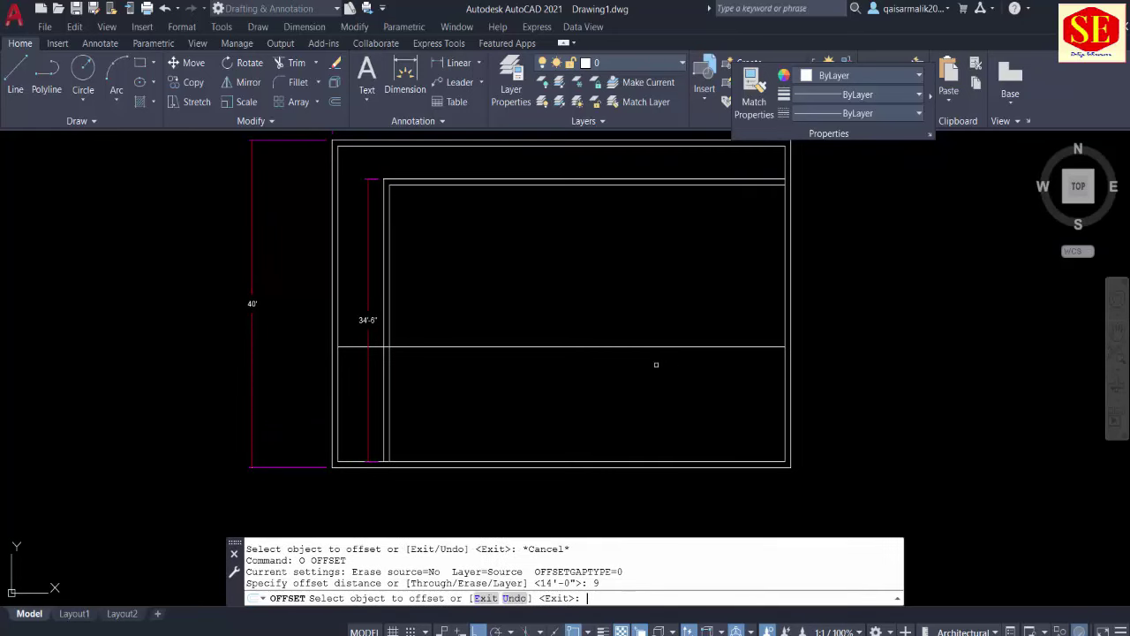
click(466, 347)
click(468, 336)
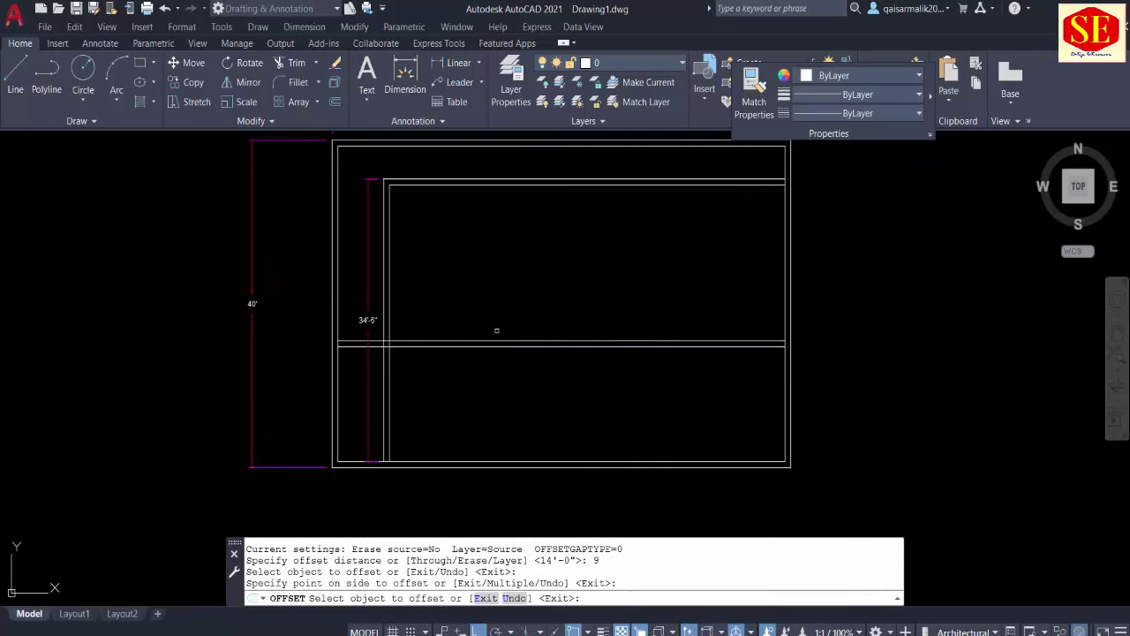
key(Escape)
middle_drag(507, 311, 508, 325)
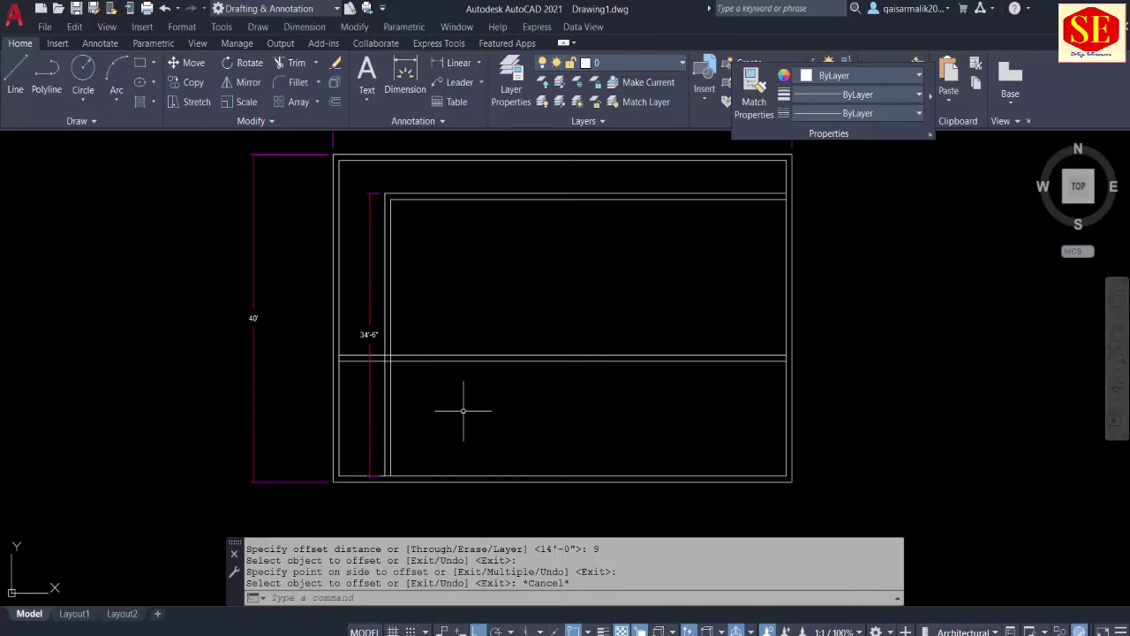
Step: Add another horizontal wall line offset 12' above the lower interior line
text(o)
key(Return)
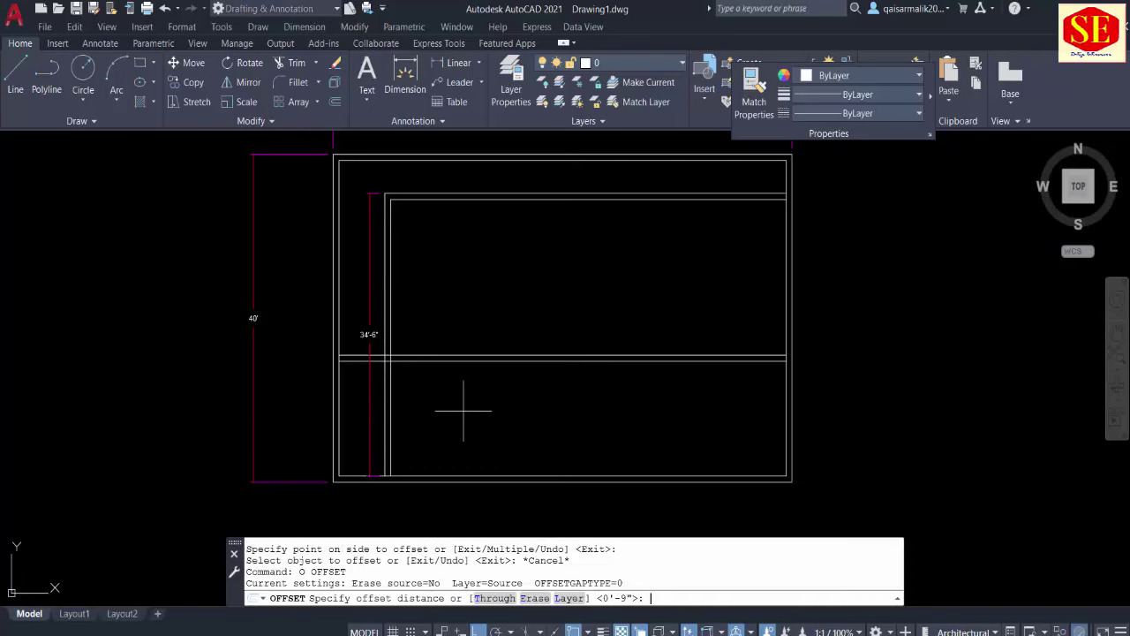
key(Return)
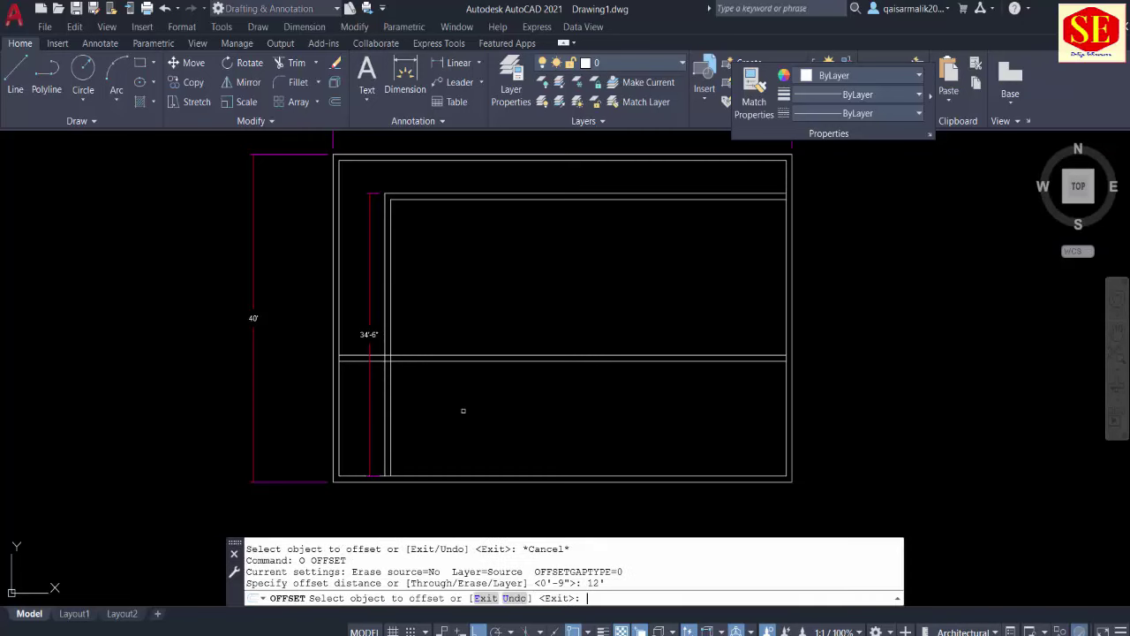
click(460, 356)
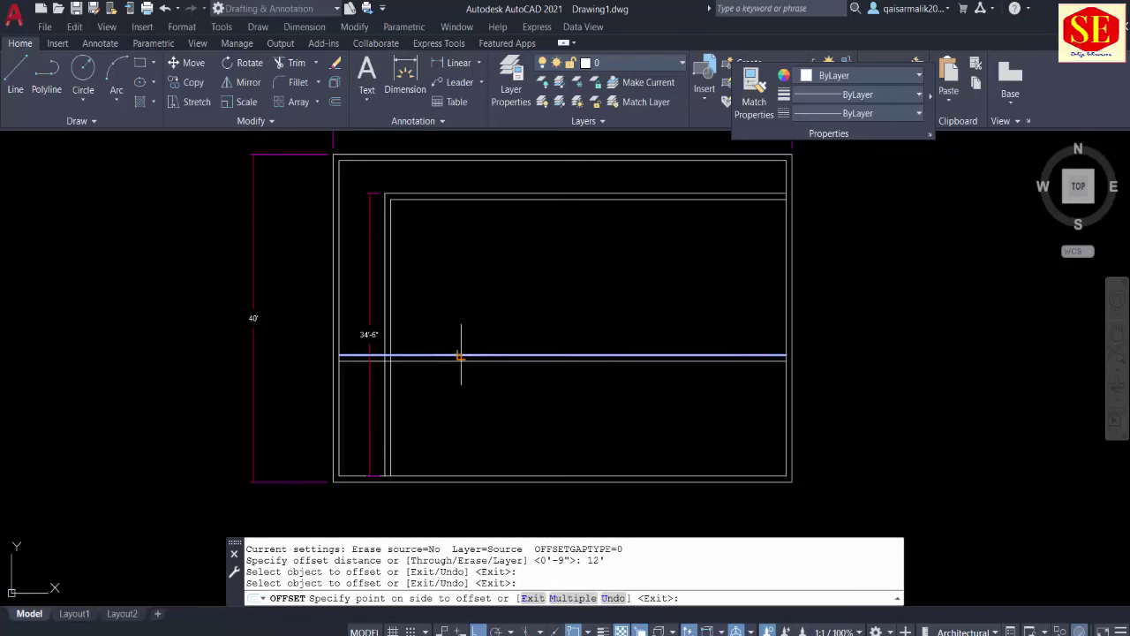
click(469, 290)
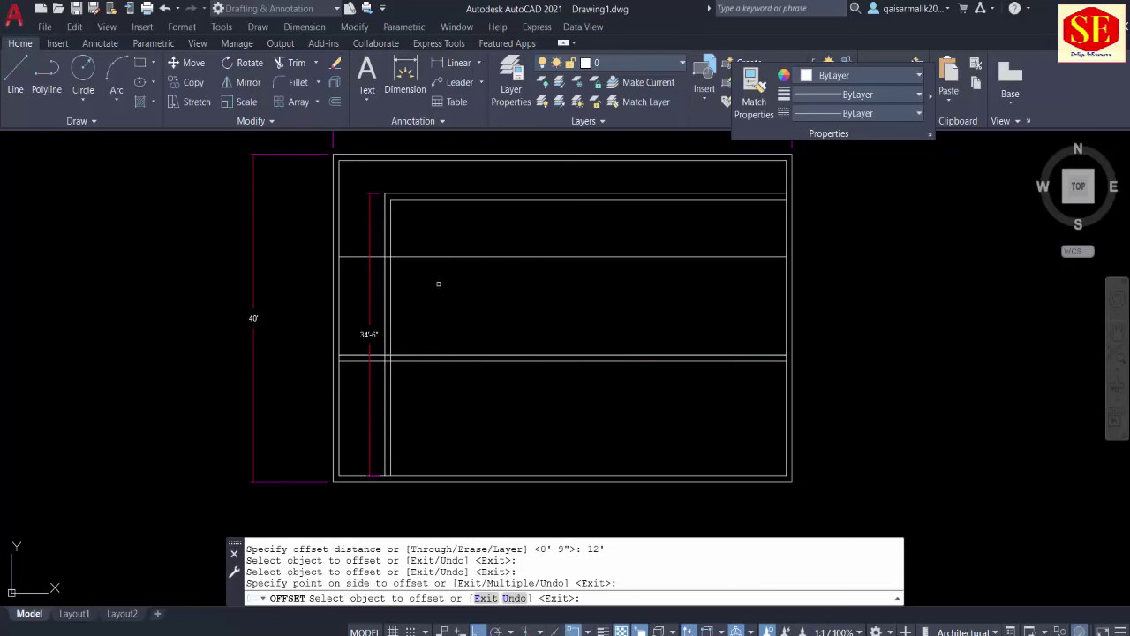
middle_drag(438, 284, 440, 293)
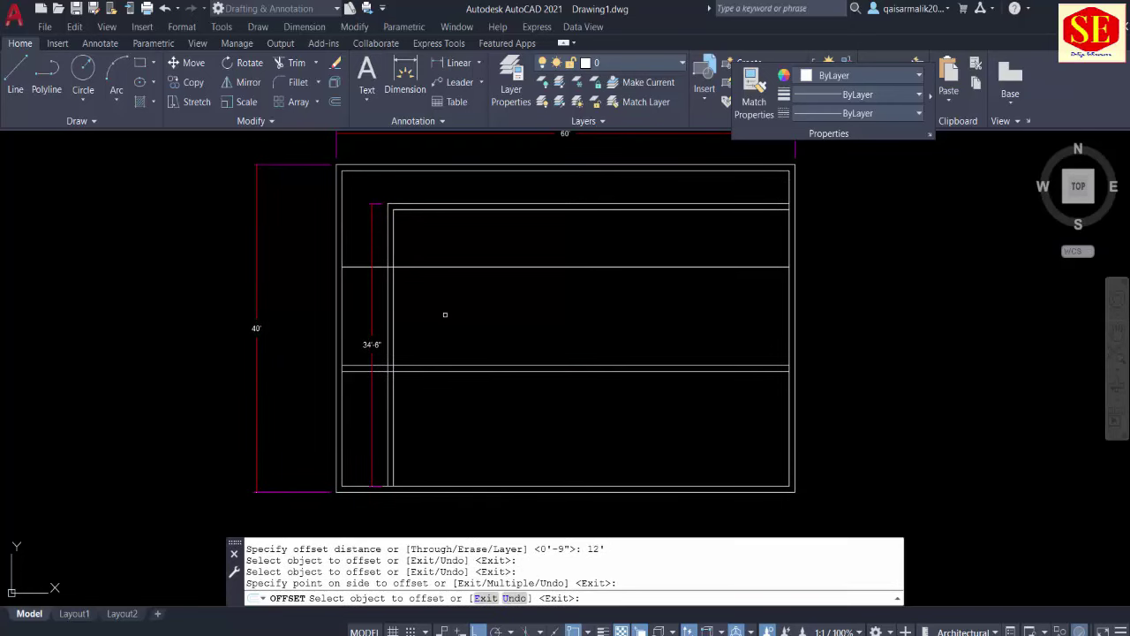
key(Escape)
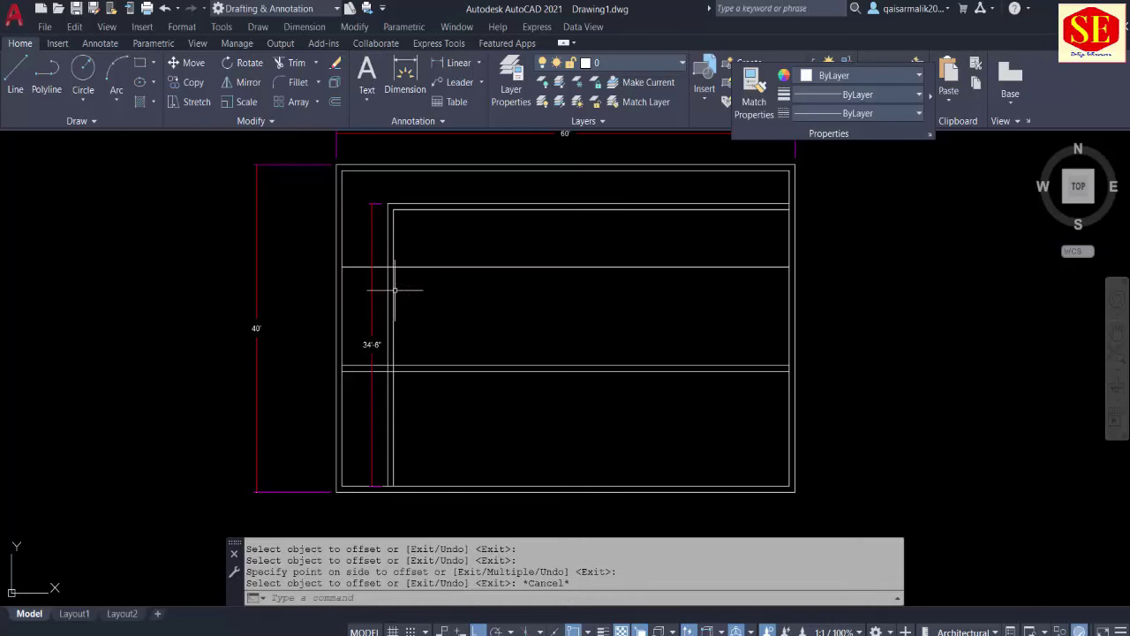
Step: Erase the 34'-6" dimension with the E command
click(373, 327)
text(e)
key(Return)
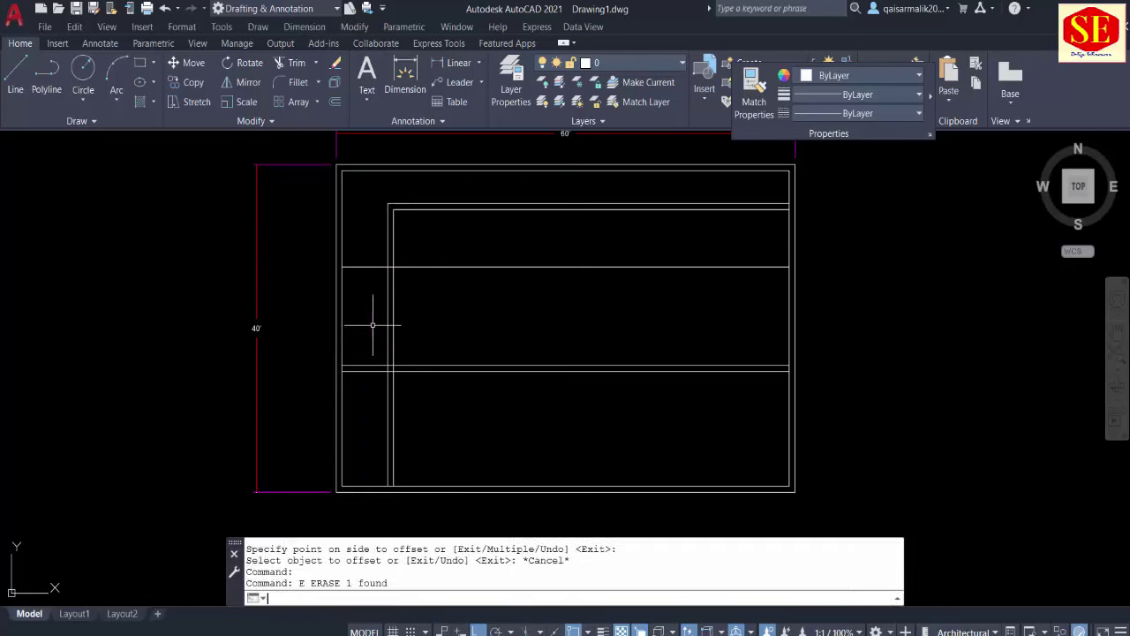
key(Escape)
Step: Fence-trim the left ends of the horizontal lines back to the inner left wall
key(Return)
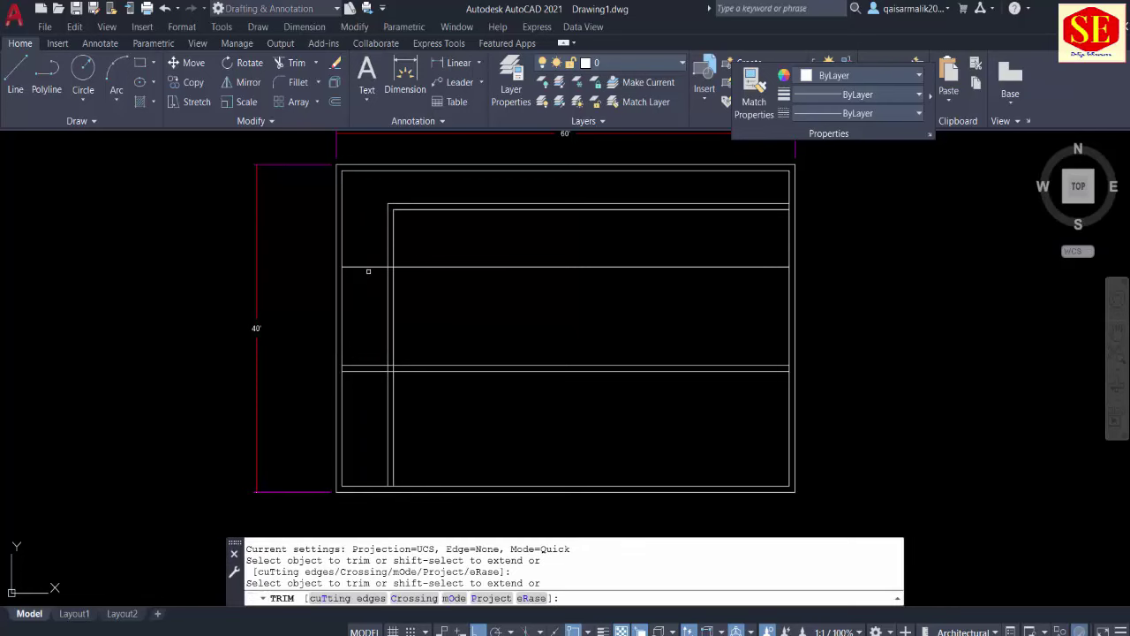
click(371, 268)
drag(371, 340, 364, 378)
key(Escape)
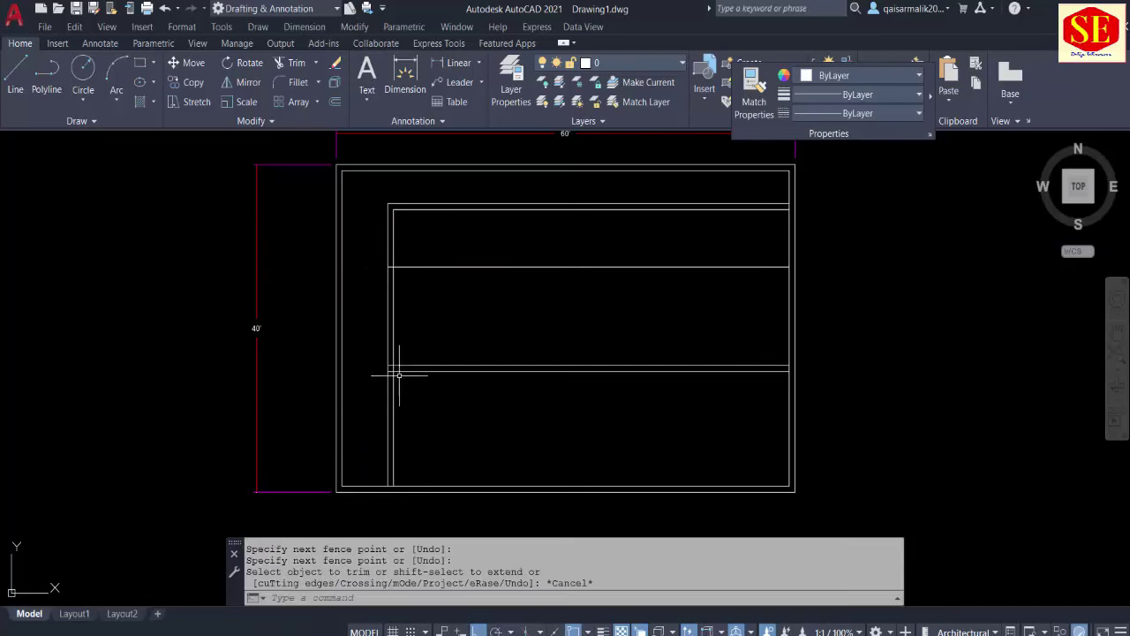
middle_drag(385, 398, 378, 370)
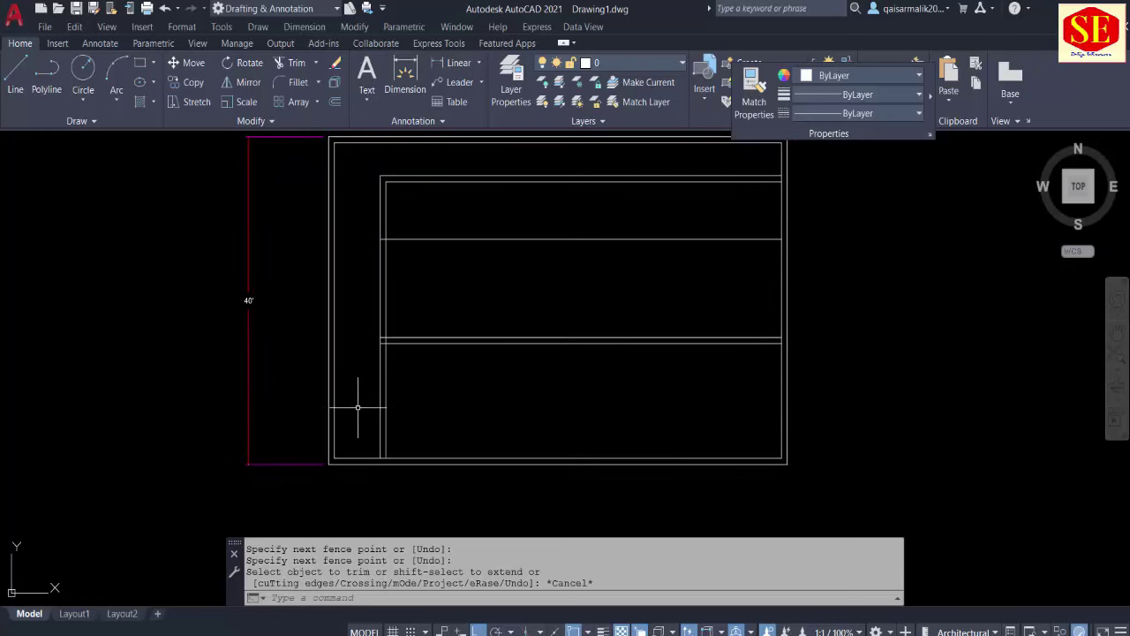
middle_drag(353, 442, 354, 483)
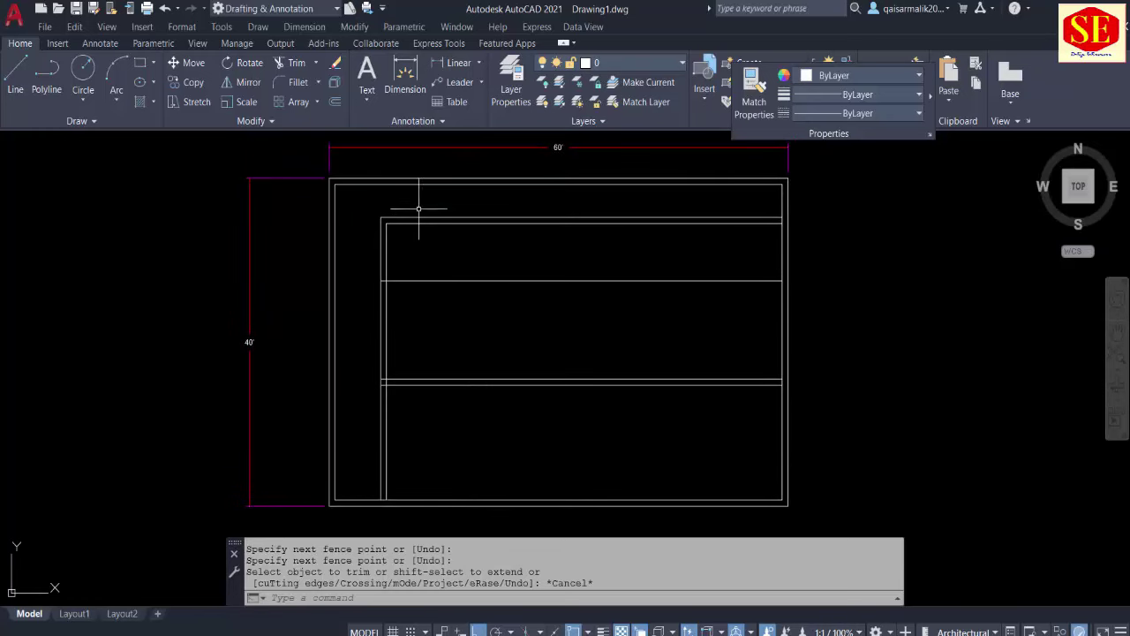
Step: Pick two vertical wall points for a new linear dimension on the plan
click(405, 79)
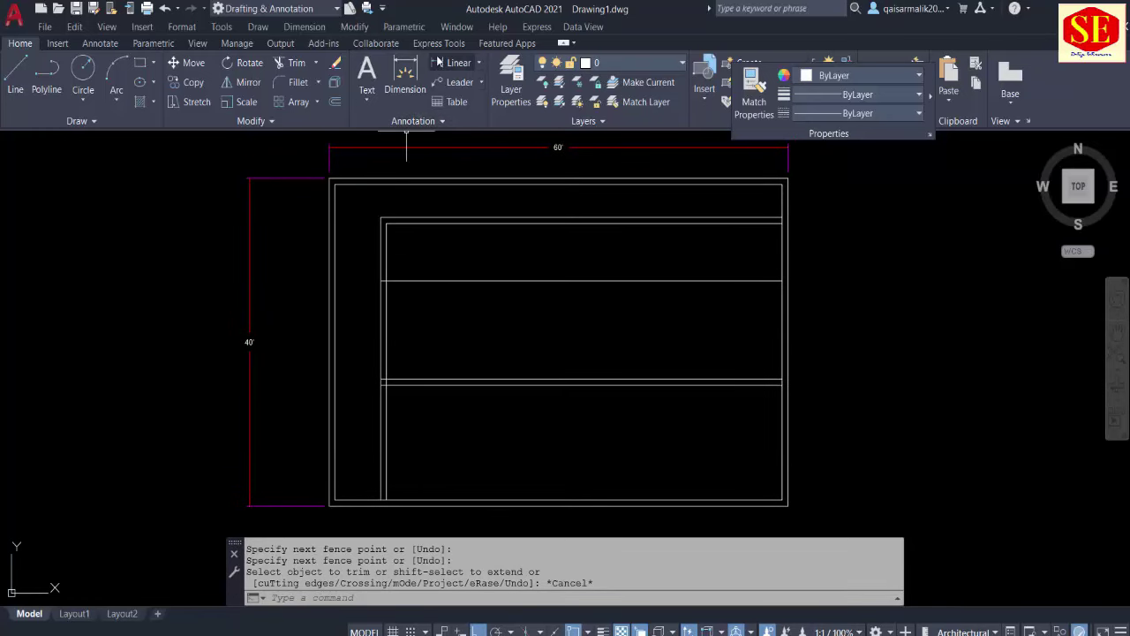
click(421, 222)
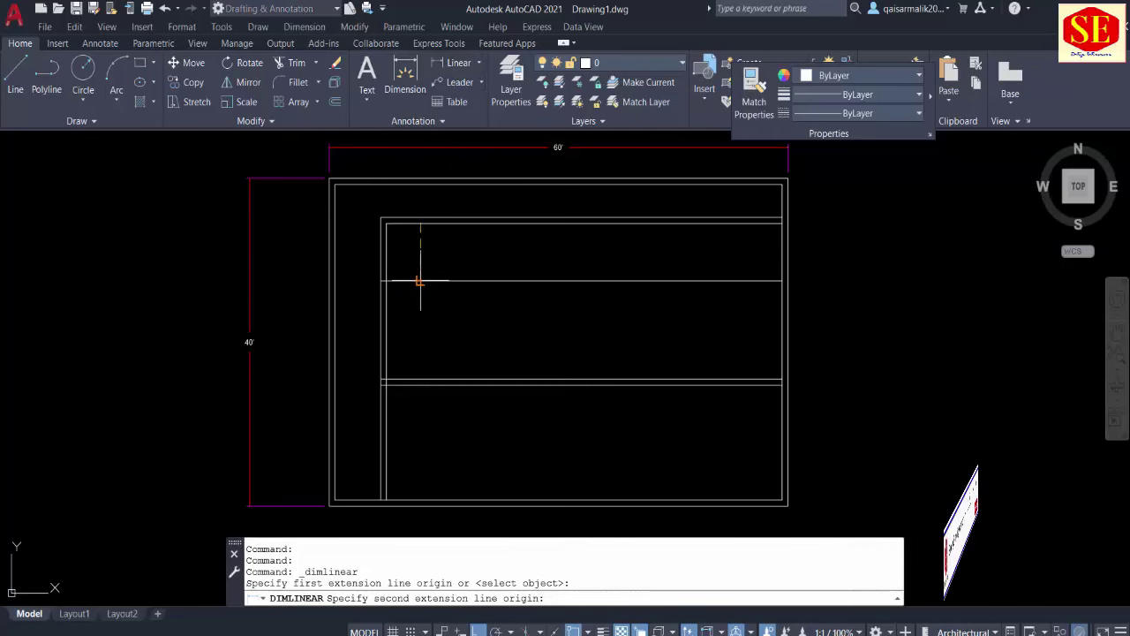
click(421, 281)
scroll(417, 276, up, 3)
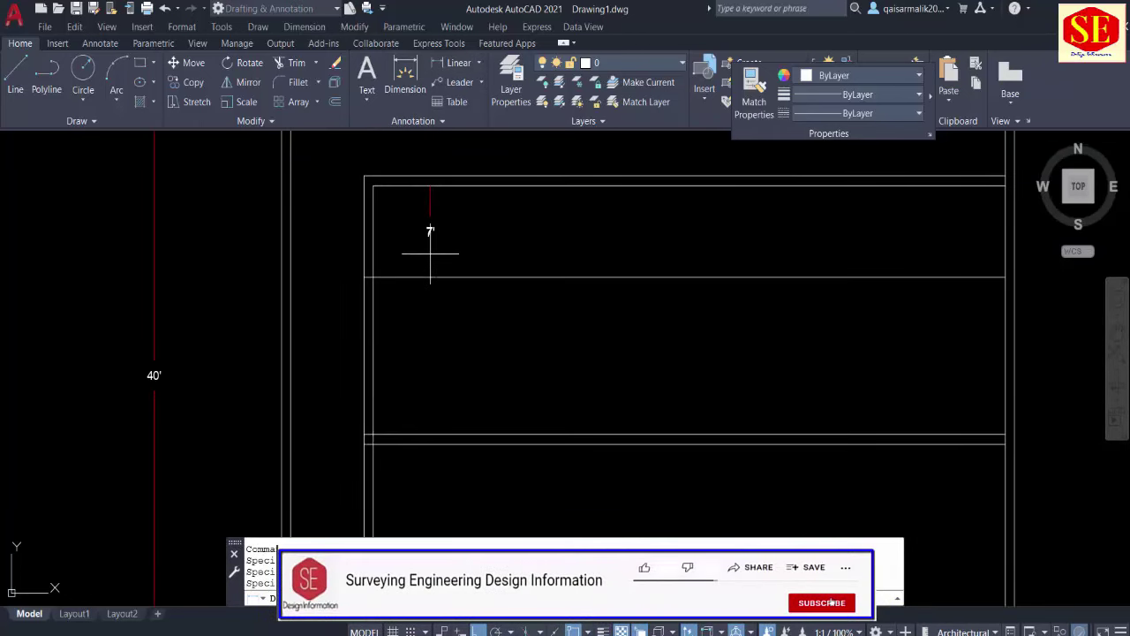
scroll(520, 272, down, 2)
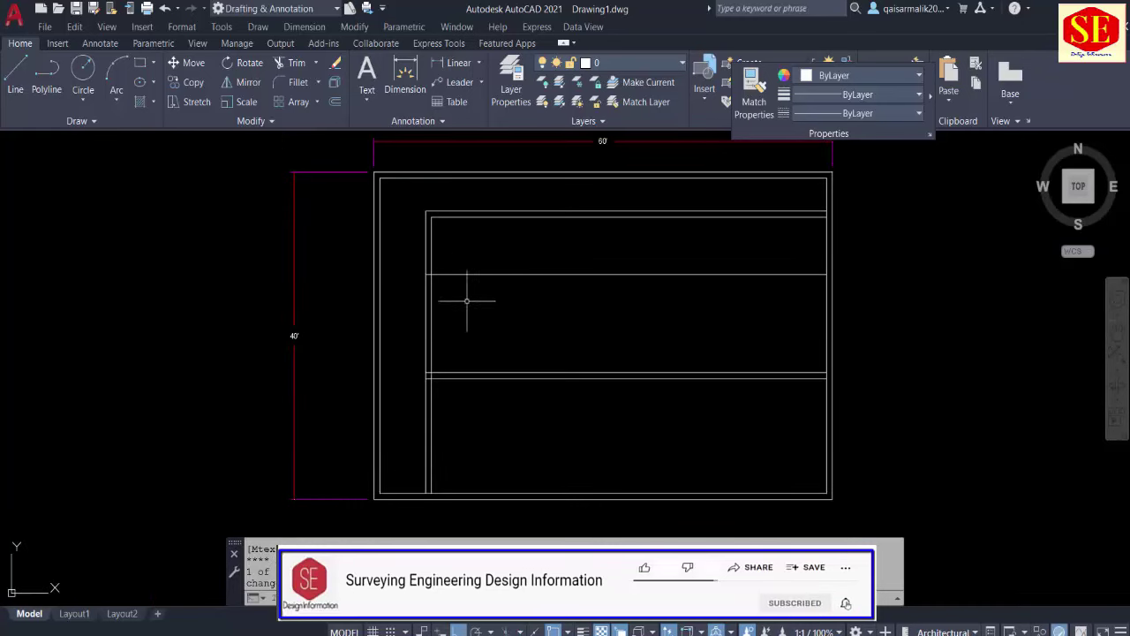
middle_drag(462, 430, 459, 399)
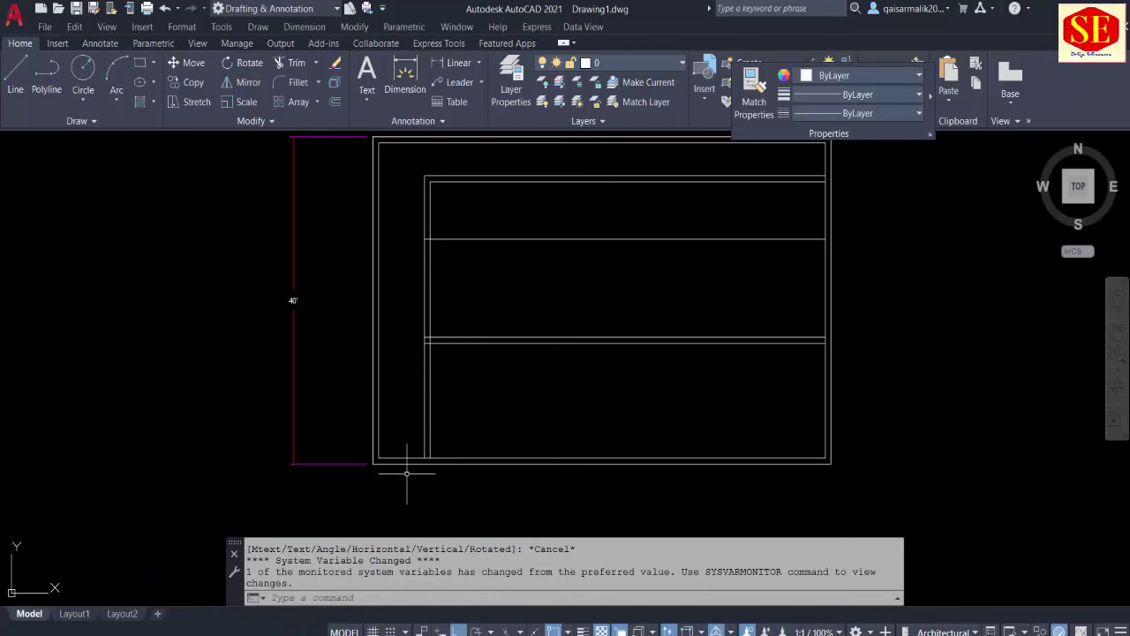
Step: Offset the bottom inner wall line 8' upward to start a short horizontal wall
text(o)
key(Return)
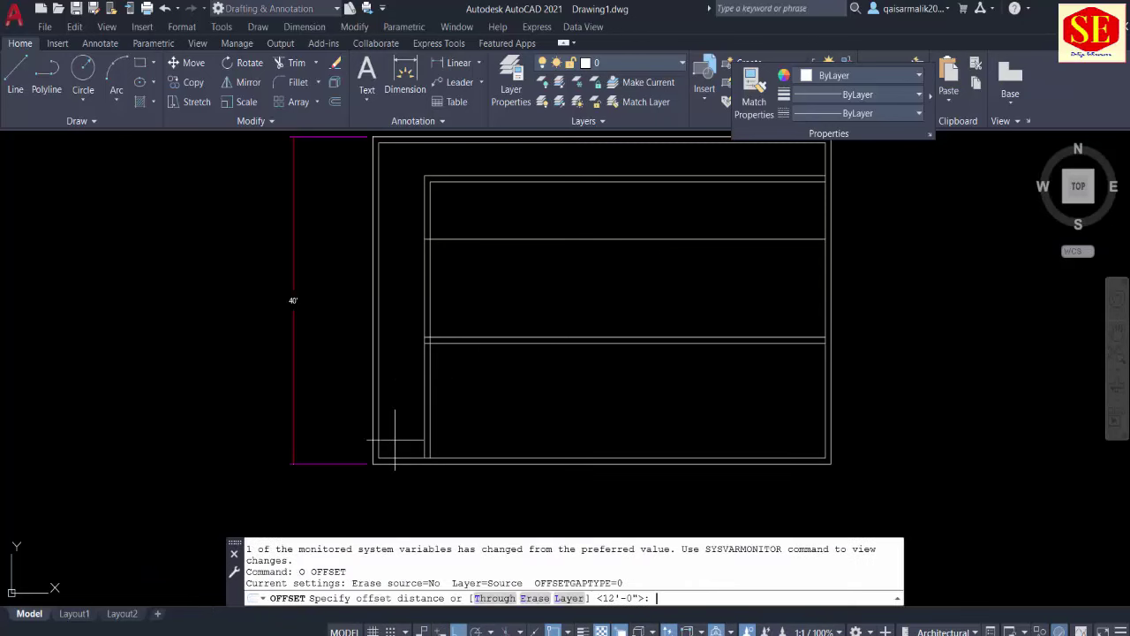
key(Return)
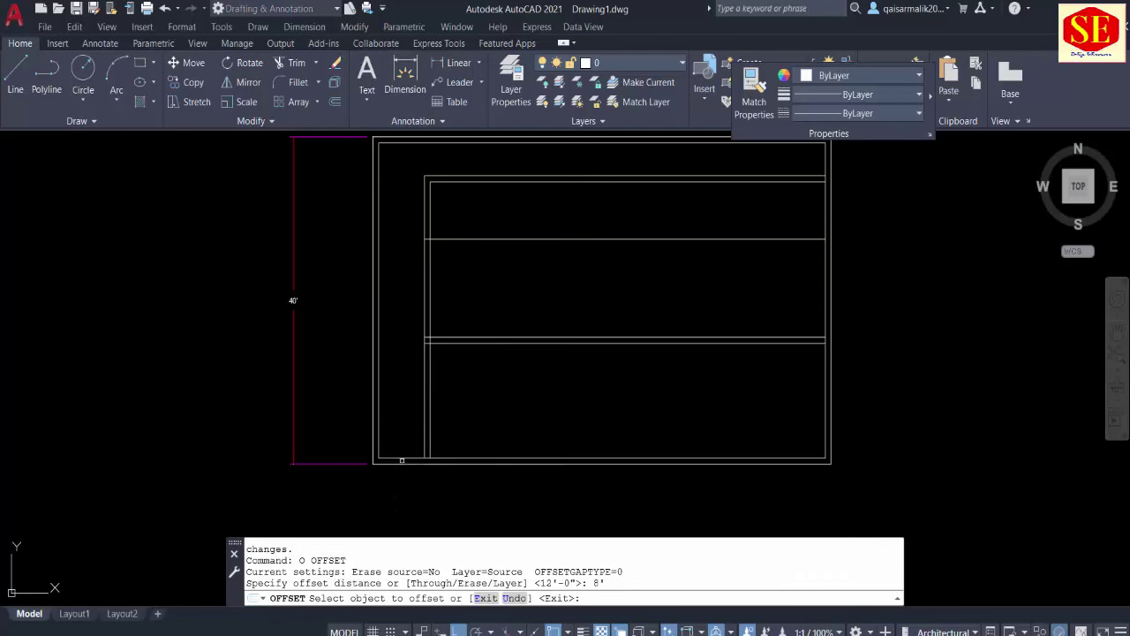
click(401, 460)
click(406, 406)
key(Escape)
text(tr)
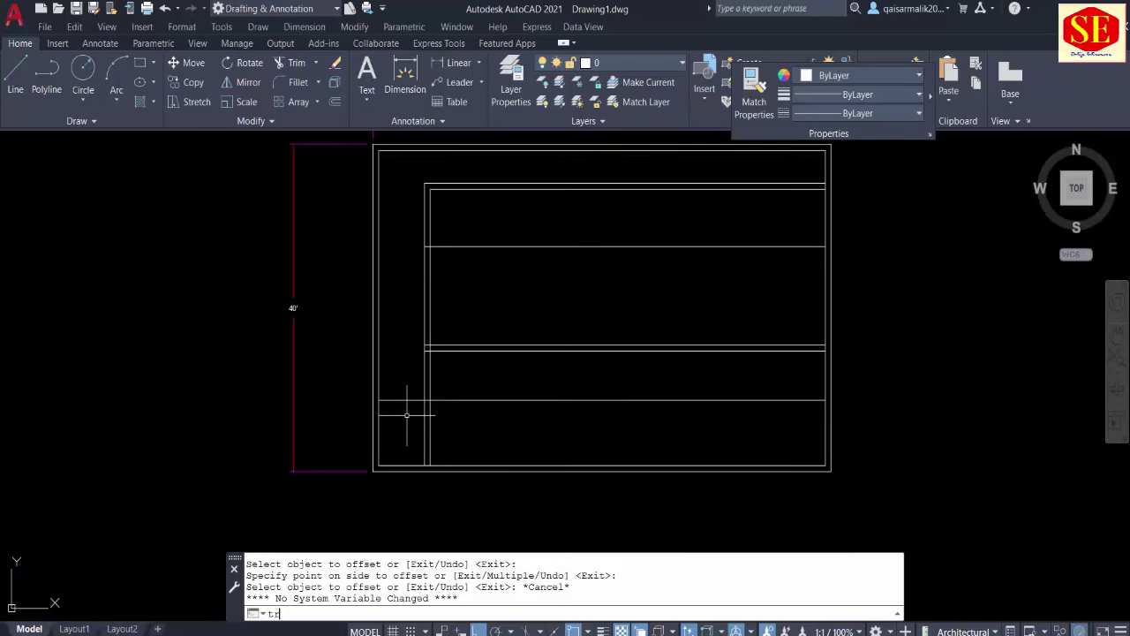
key(Return)
scroll(431, 400, up, 5)
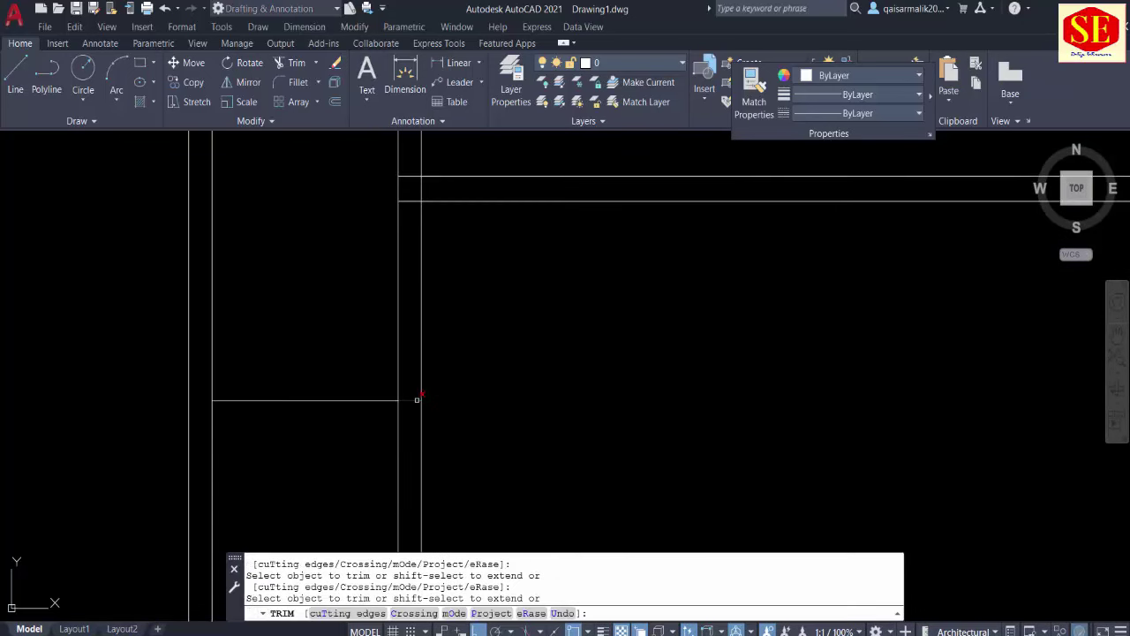
key(Escape)
scroll(424, 389, down, 2)
Step: Offset the new short horizontal line 9" upward to make it a 9" wall
text(o)
key(Return)
text(9)
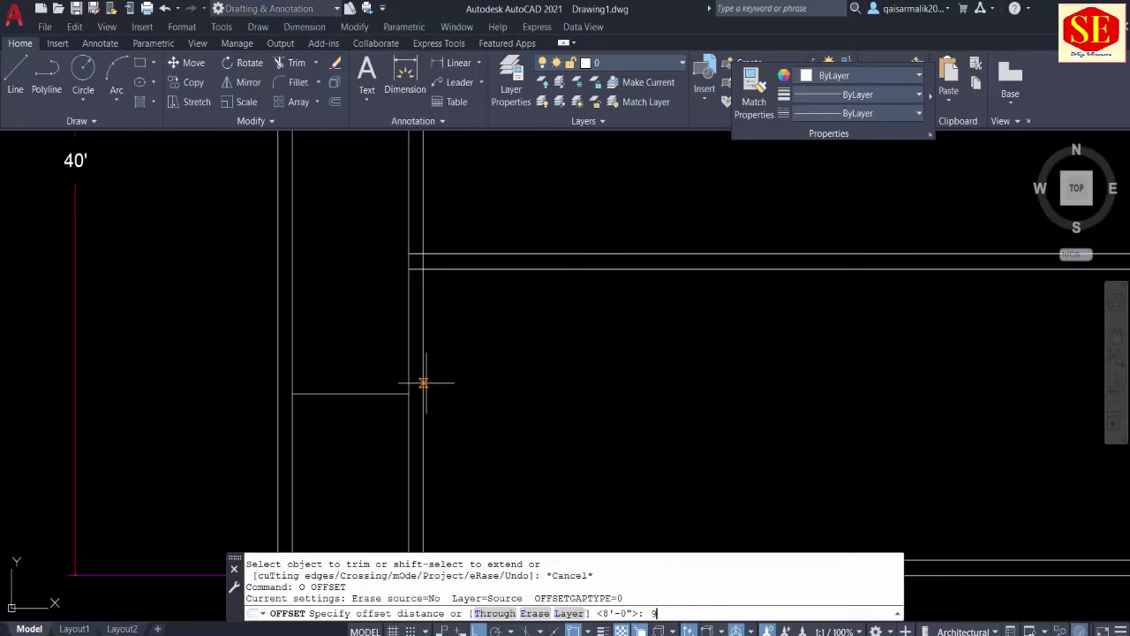
key(Return)
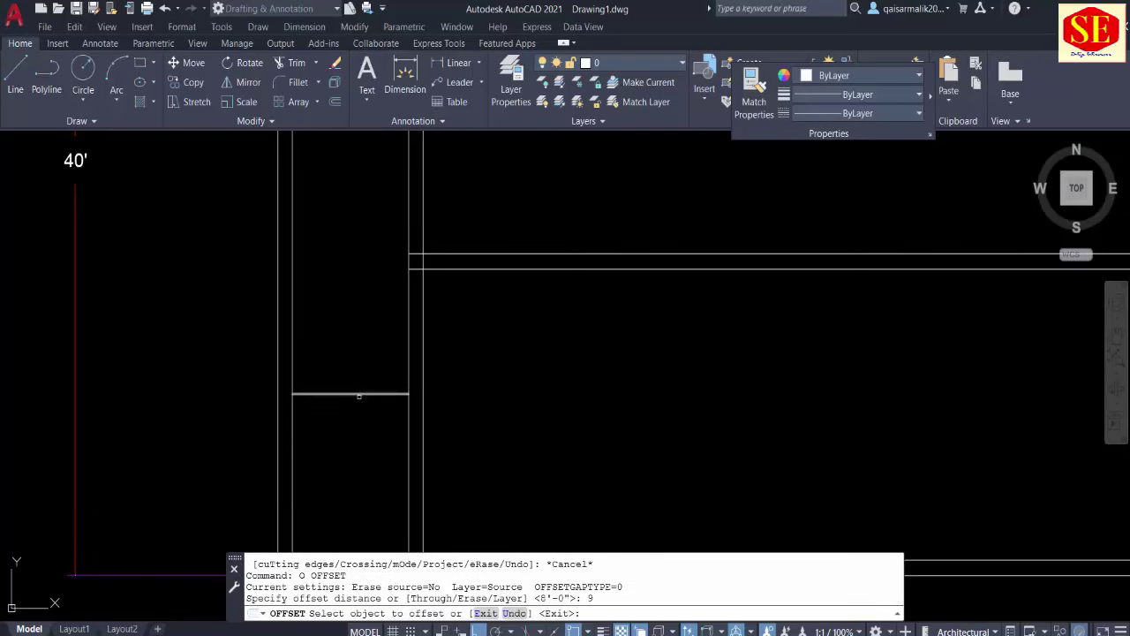
click(357, 395)
click(354, 372)
key(Escape)
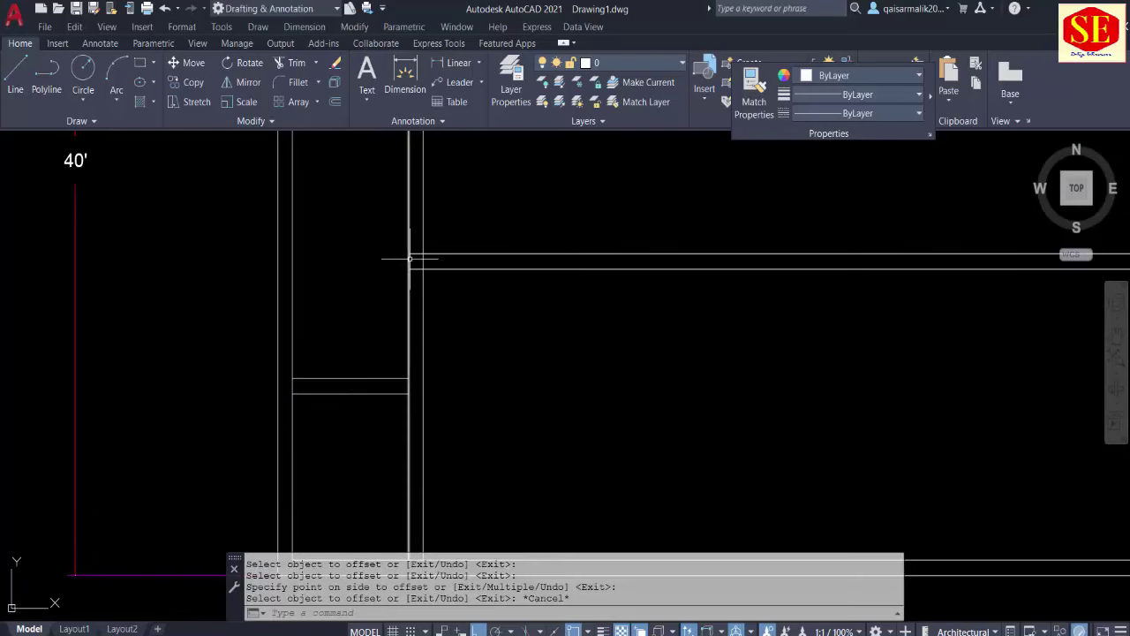
Step: Measure a 5'-3" span at the wall corner with a linear dimension, then cancel it
click(455, 63)
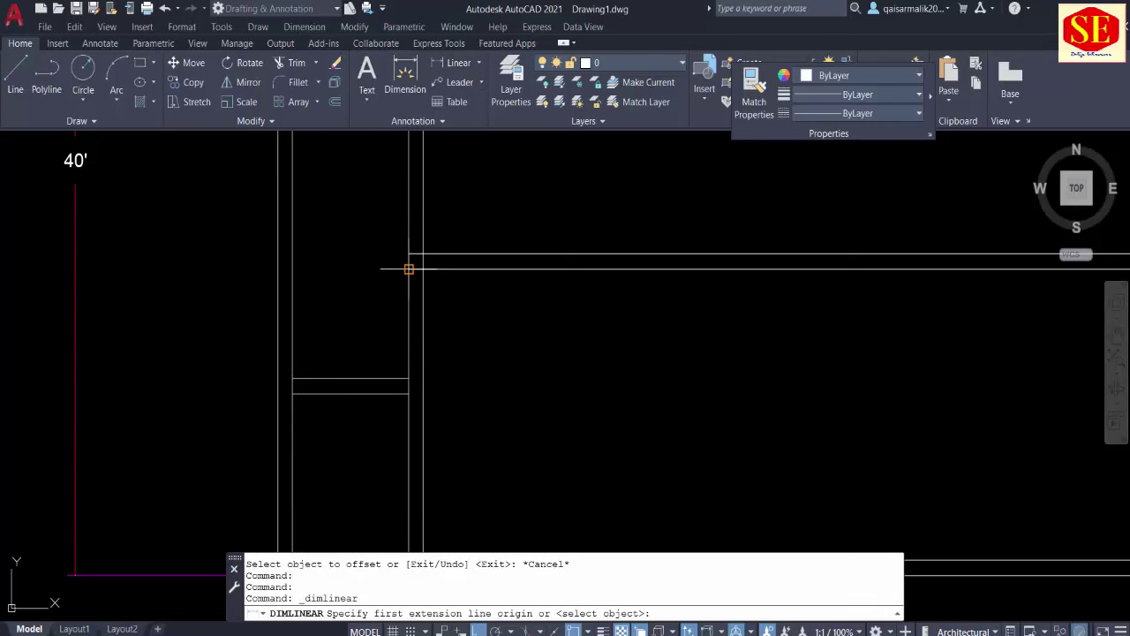
click(409, 268)
click(409, 380)
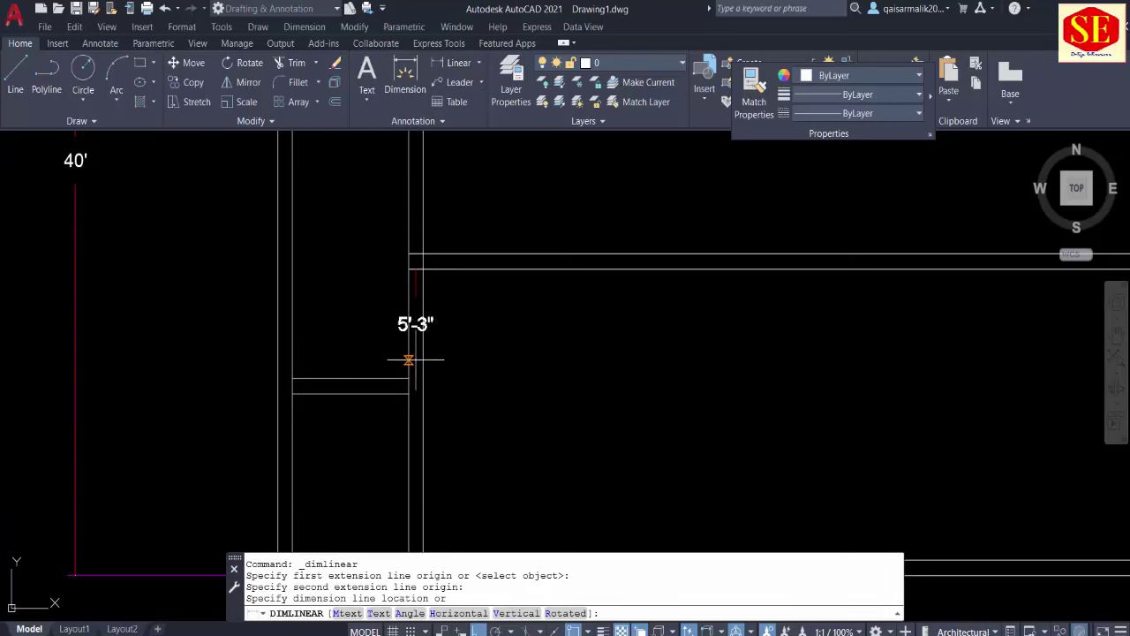
key(Escape)
scroll(409, 334, down, 3)
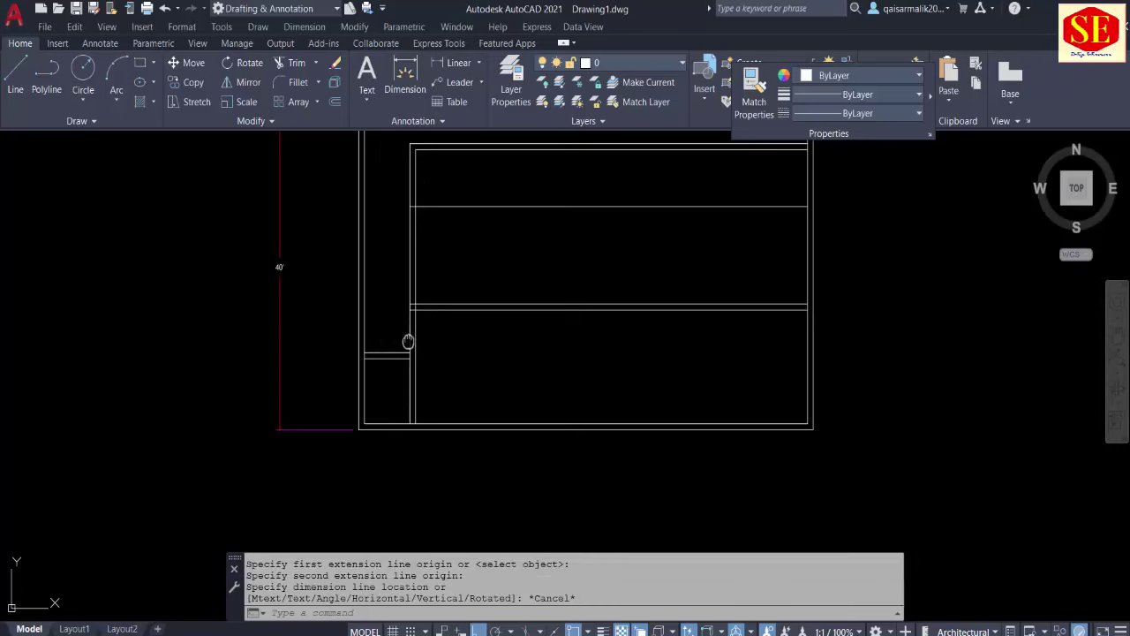
key(Escape)
Step: Begin another linear dimension between two wall points and cancel it unplaced
middle_drag(424, 373, 412, 479)
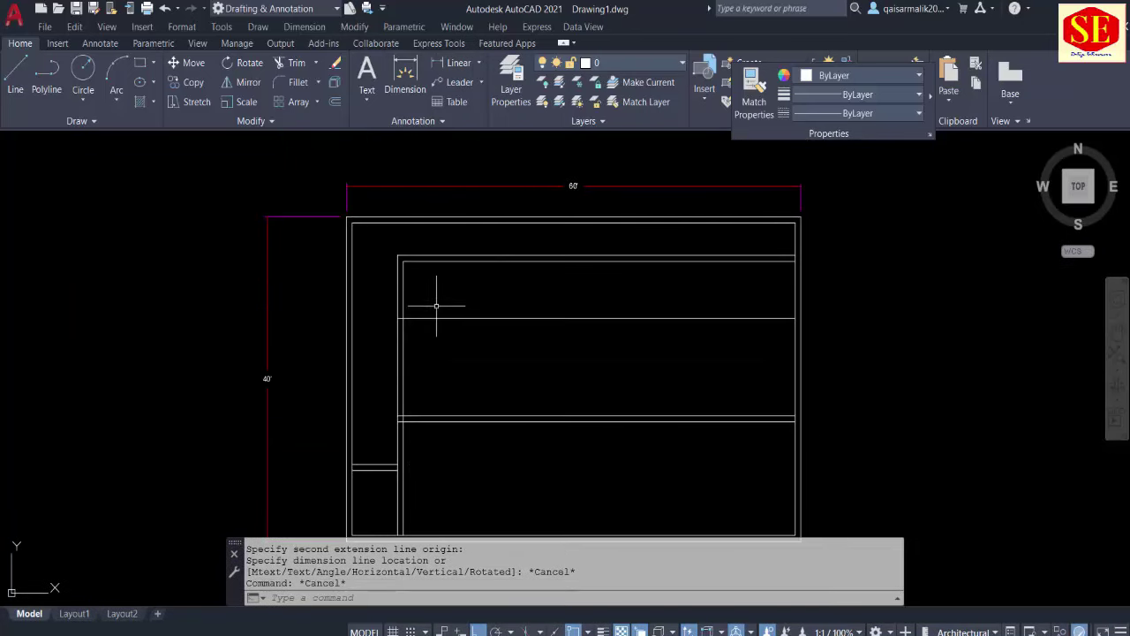
click(423, 77)
click(468, 318)
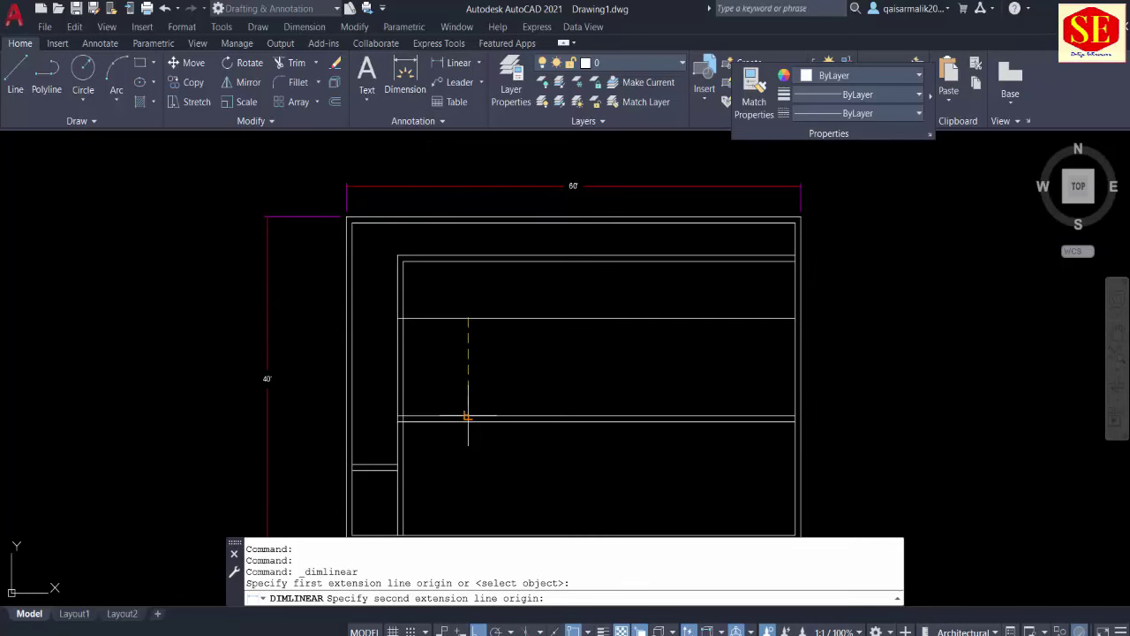
click(468, 416)
key(Escape)
scroll(462, 398, up, 3)
scroll(462, 373, down, 3)
scroll(448, 323, up, 3)
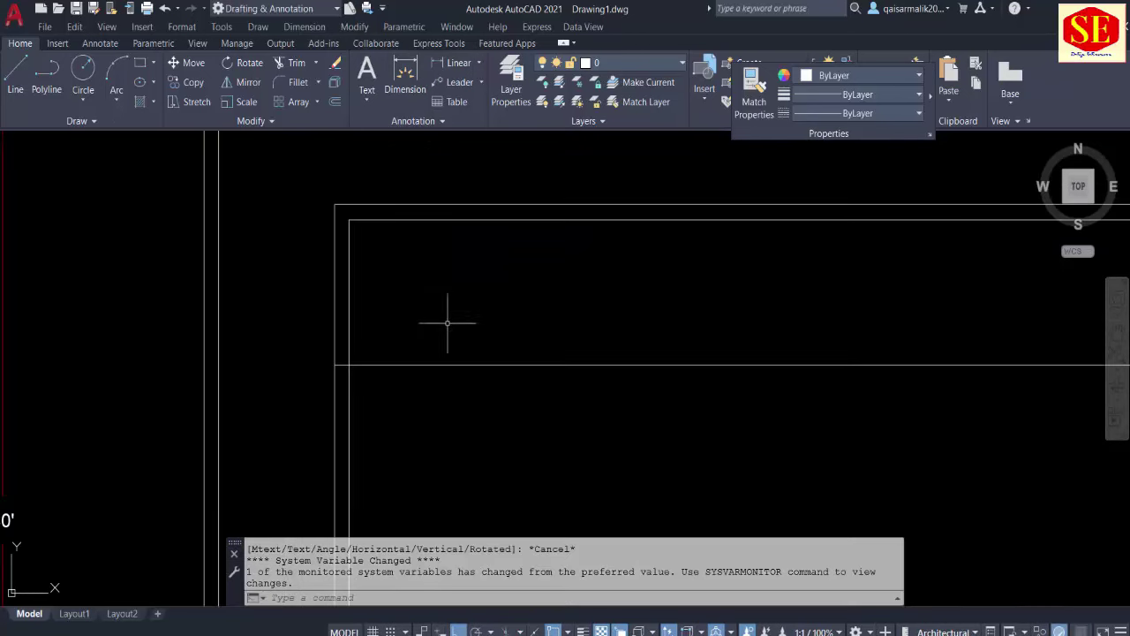
scroll(438, 276, down, 2)
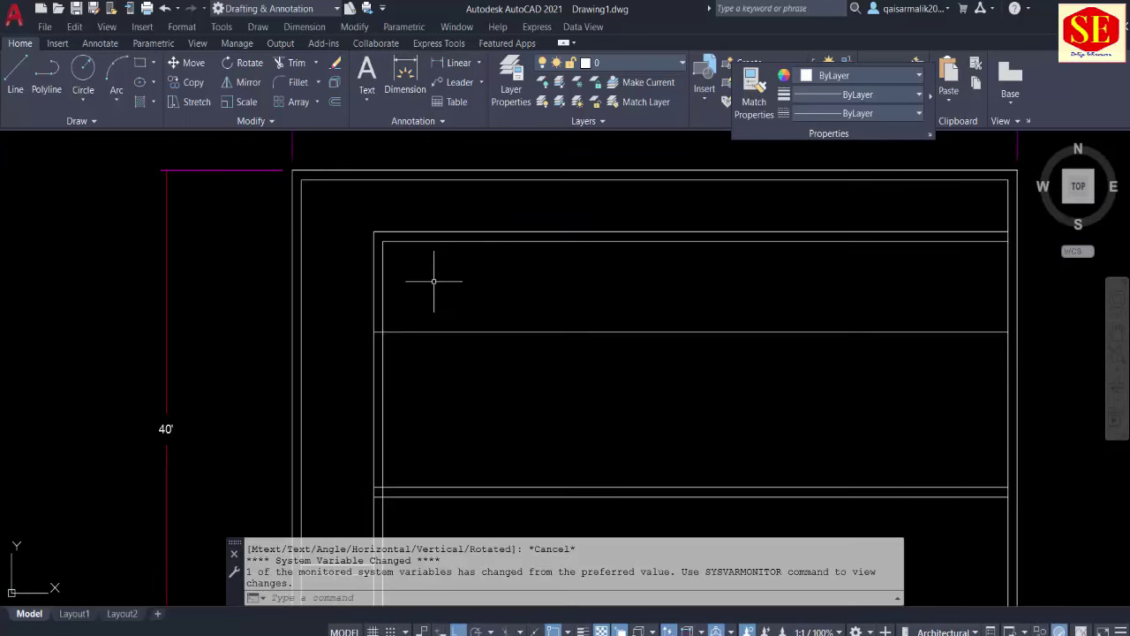
Step: Offset the upper horizontal partition 4.5" upward to make it a 4.5" wall
text(o)
key(Return)
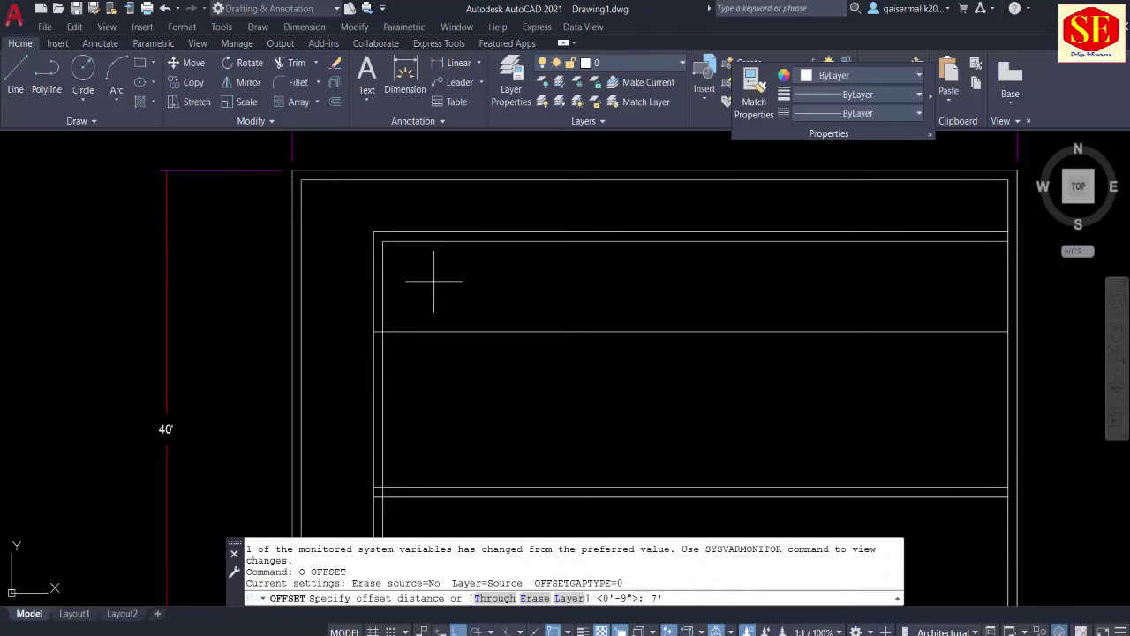
key(Escape)
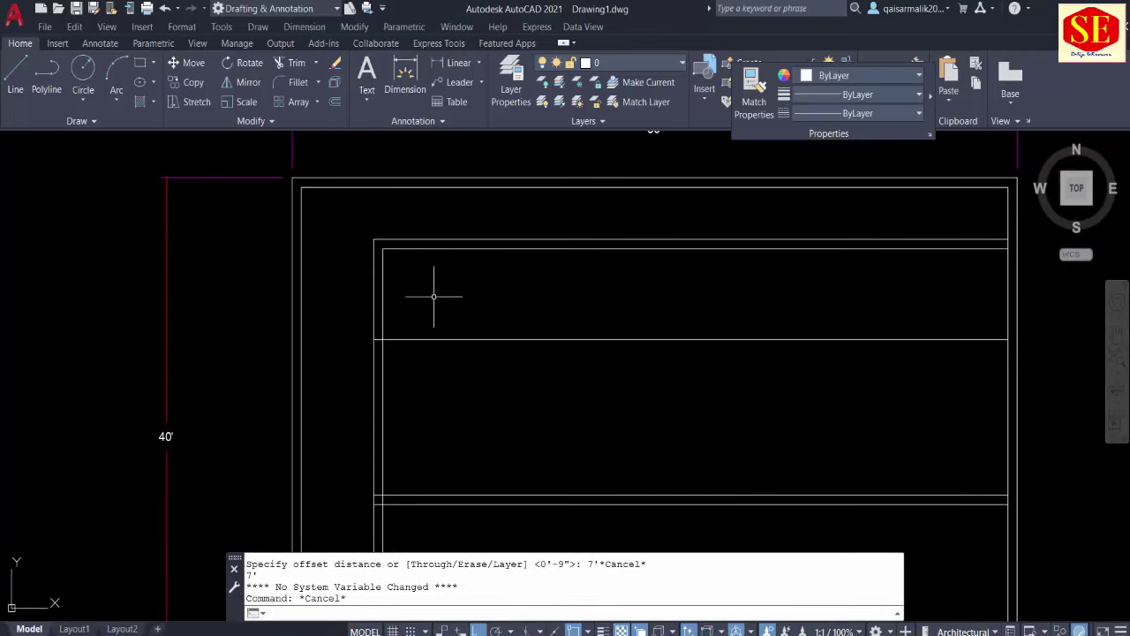
text(o)
key(Return)
text(4.5)
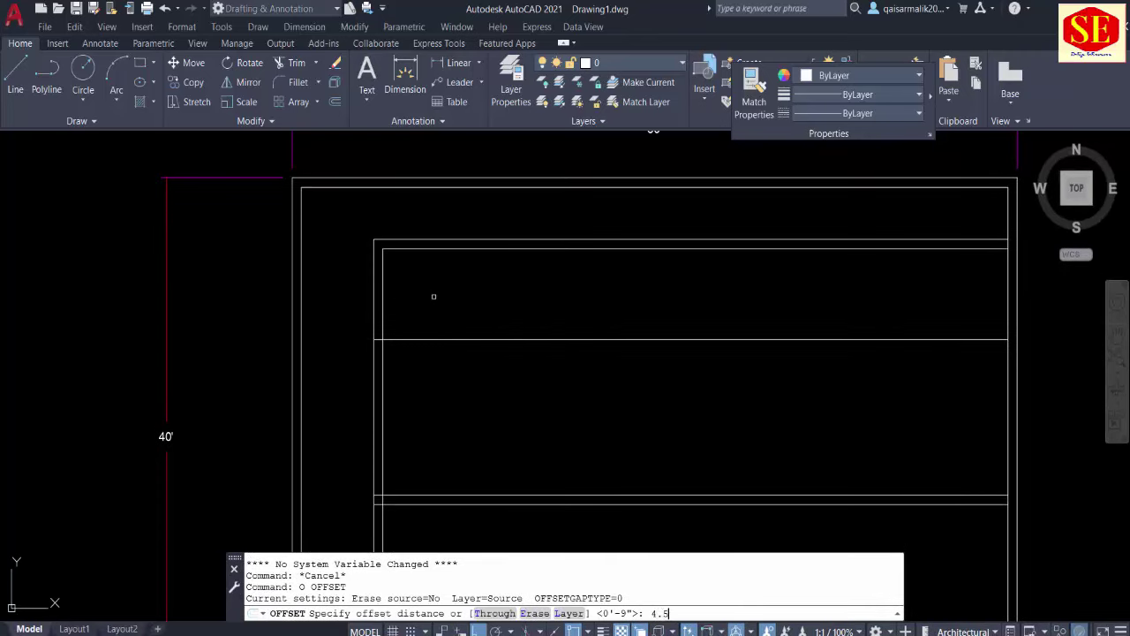
key(Return)
click(434, 338)
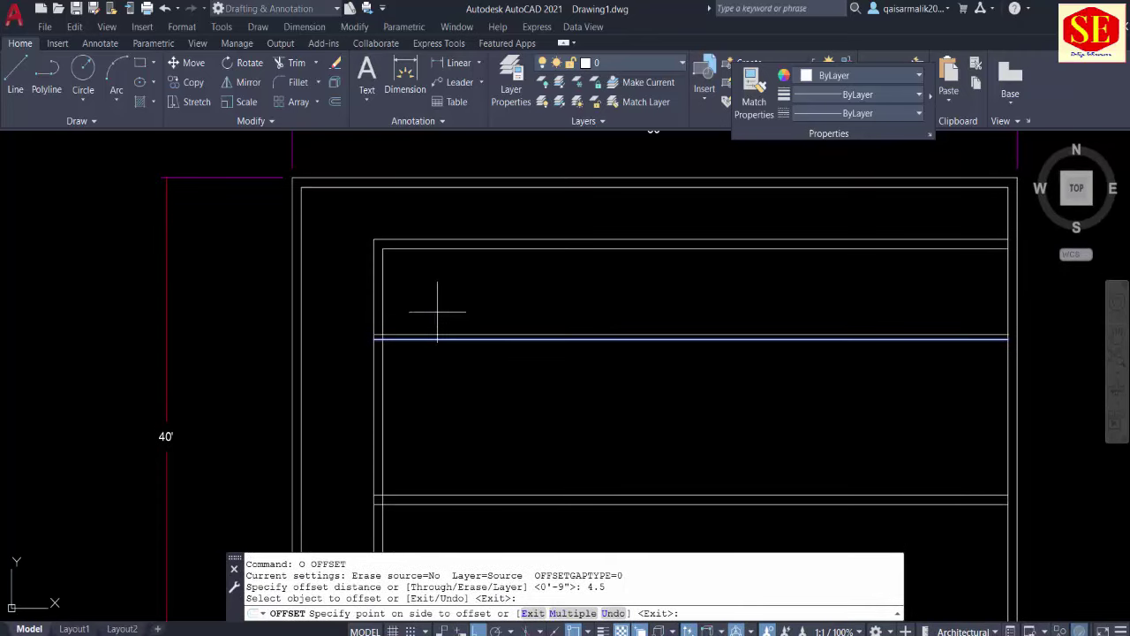
click(439, 314)
key(Escape)
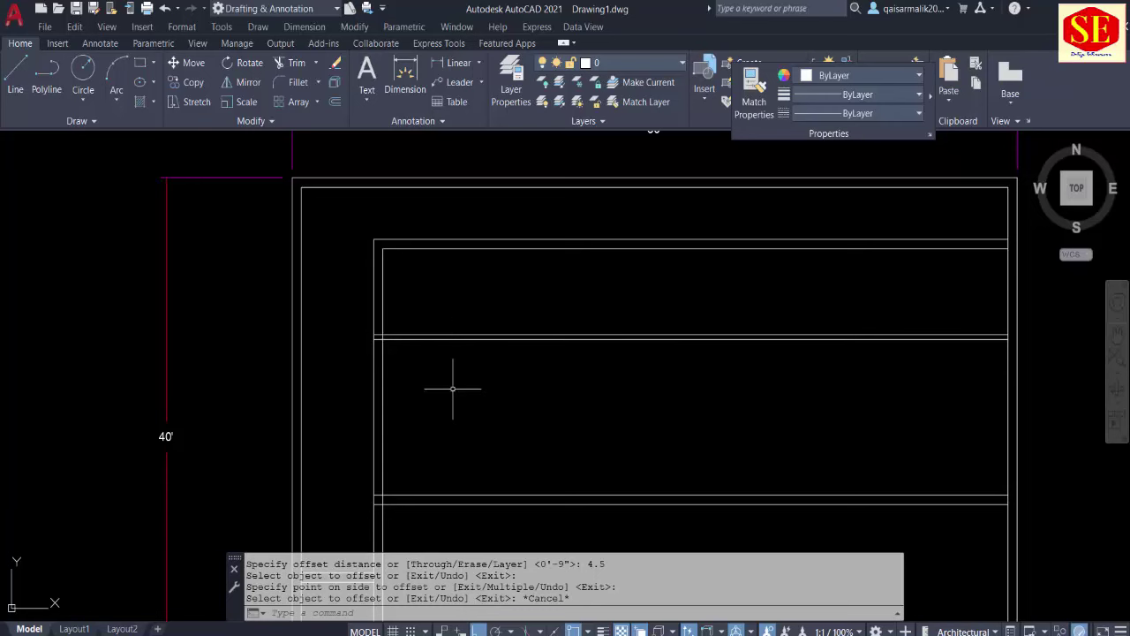
Step: Copy the left inner wall line 8' to the right as a new vertical wall
key(Return)
text(08)
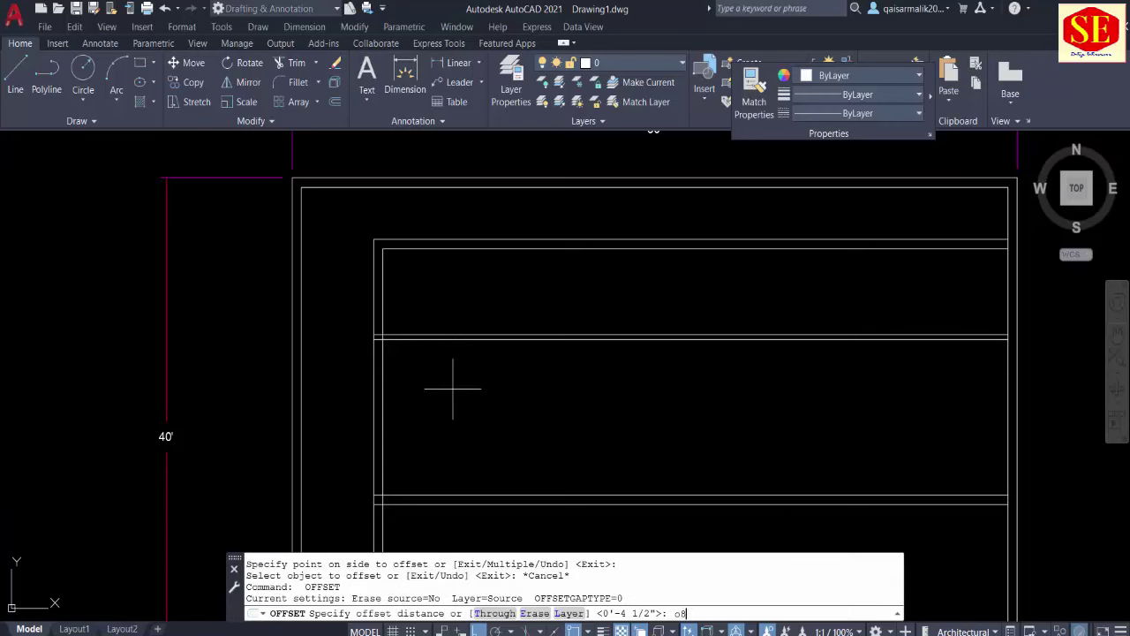
text(')
key(Return)
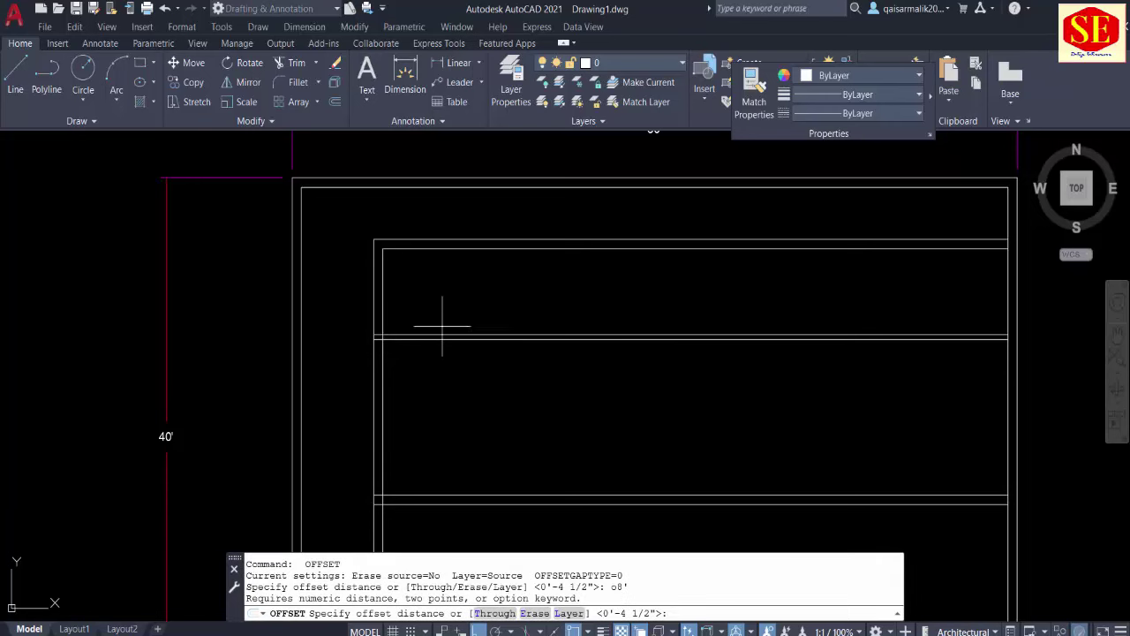
key(Escape)
text(o)
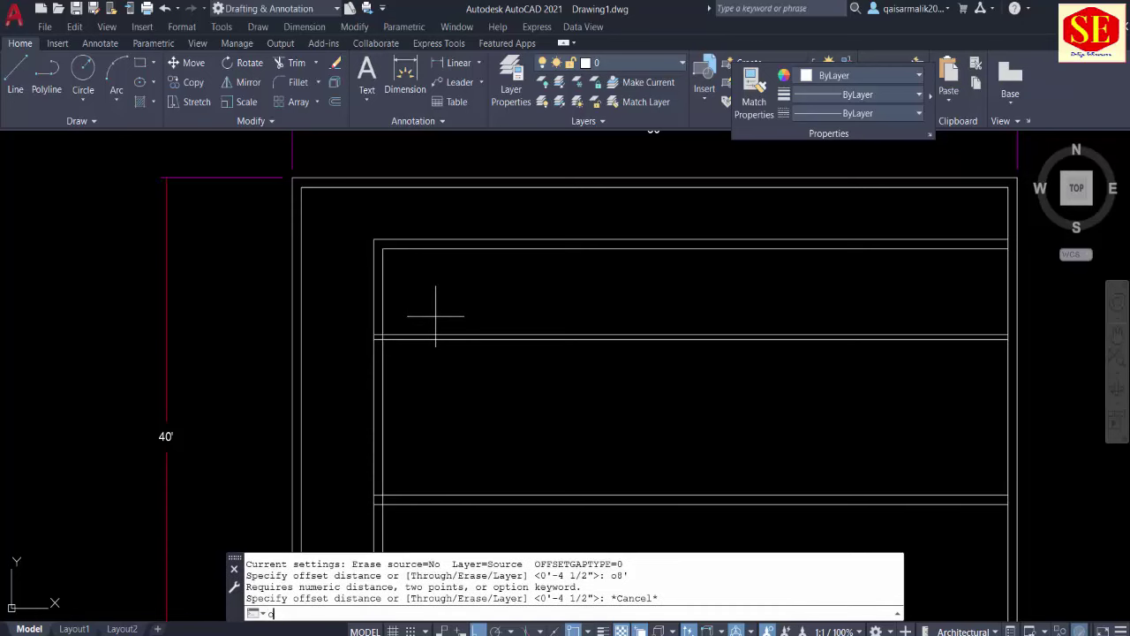
key(Return)
text(8')
key(Return)
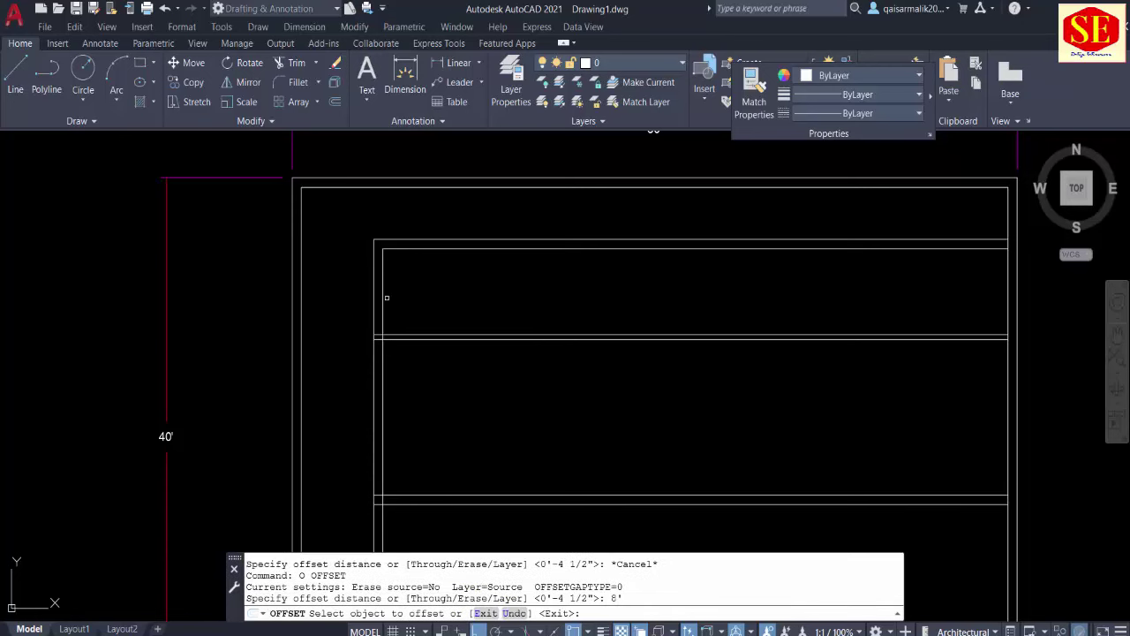
click(386, 297)
click(463, 295)
key(Escape)
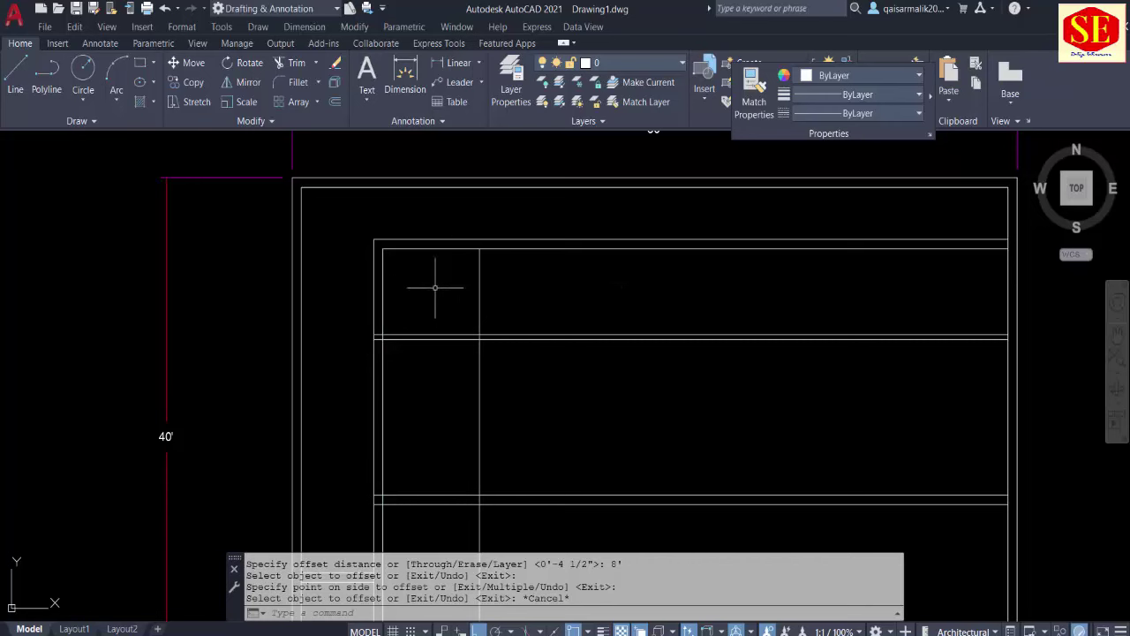
Step: Offset the new vertical line 4.5" to the right for a 4.5"-thick wall
text(o)
key(Return)
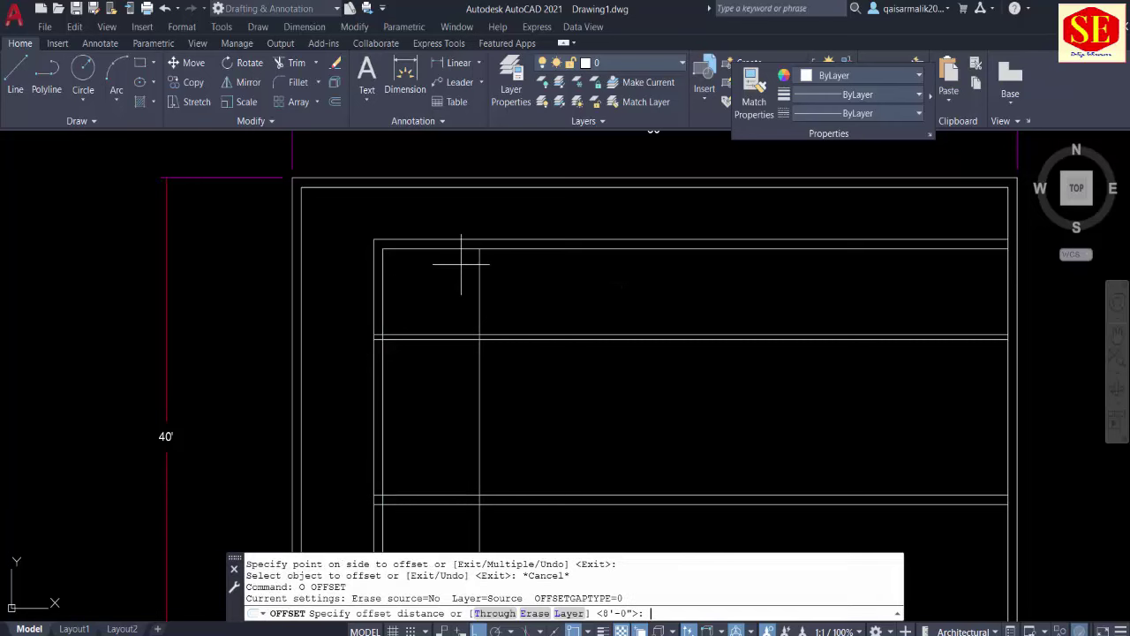
text(5)
key(Return)
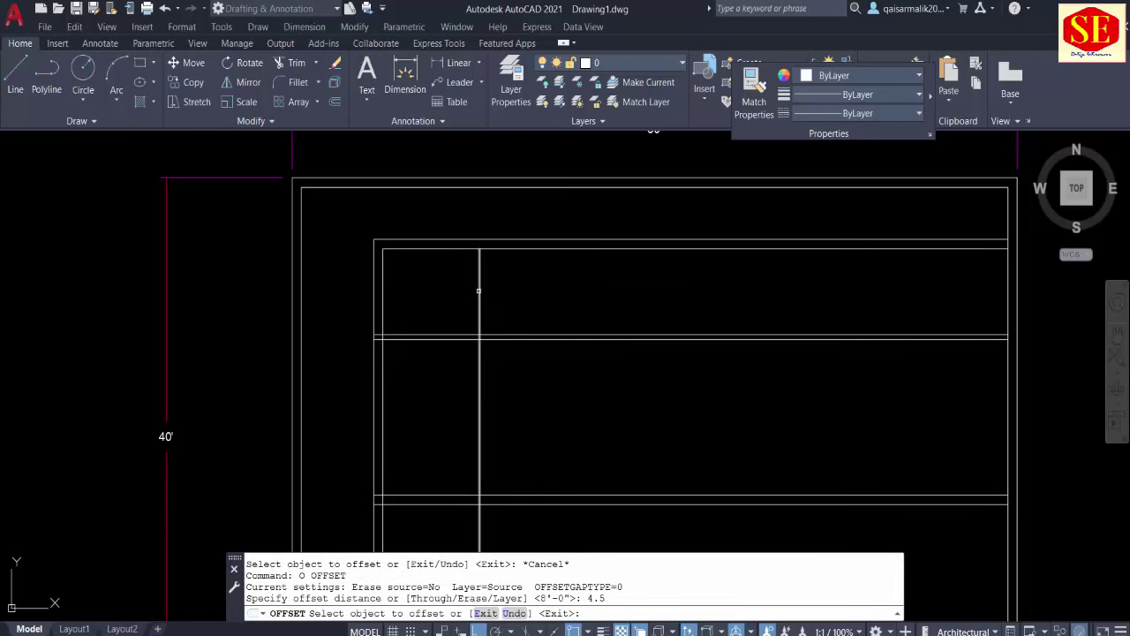
click(480, 302)
click(502, 297)
key(Escape)
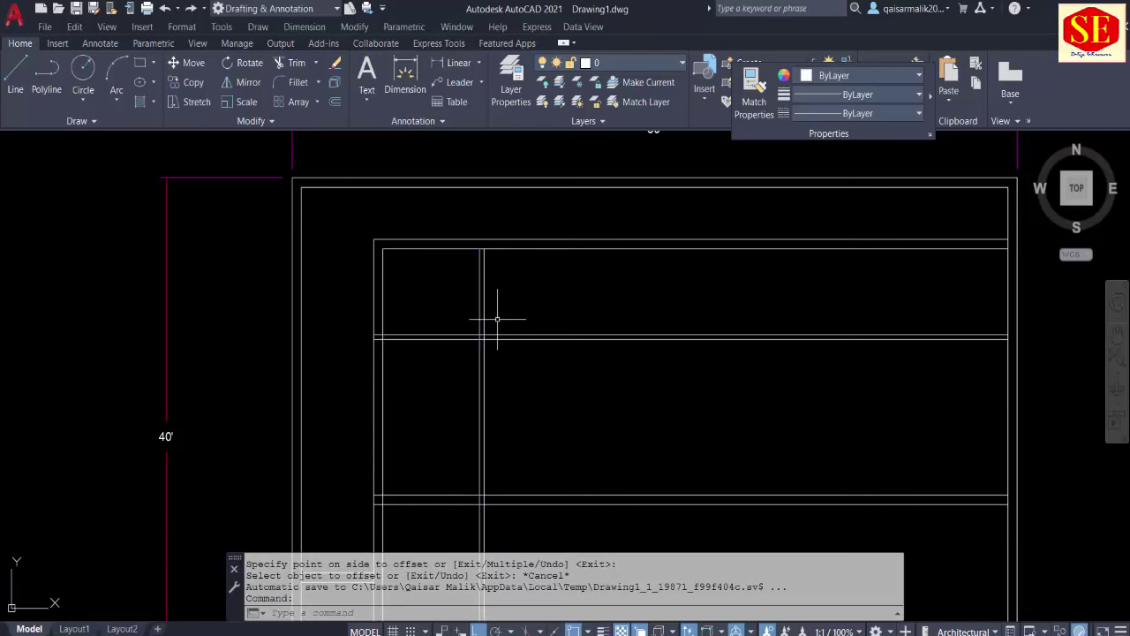
Step: Trim the wall line pieces at the new junction and the extra vertical segment
text(tr)
key(Return)
mouse_move(513, 315)
mouse_down()
mouse_move(514, 354)
mouse_move(459, 373)
mouse_up()
key(Return)
key(Escape)
middle_drag(513, 400, 517, 334)
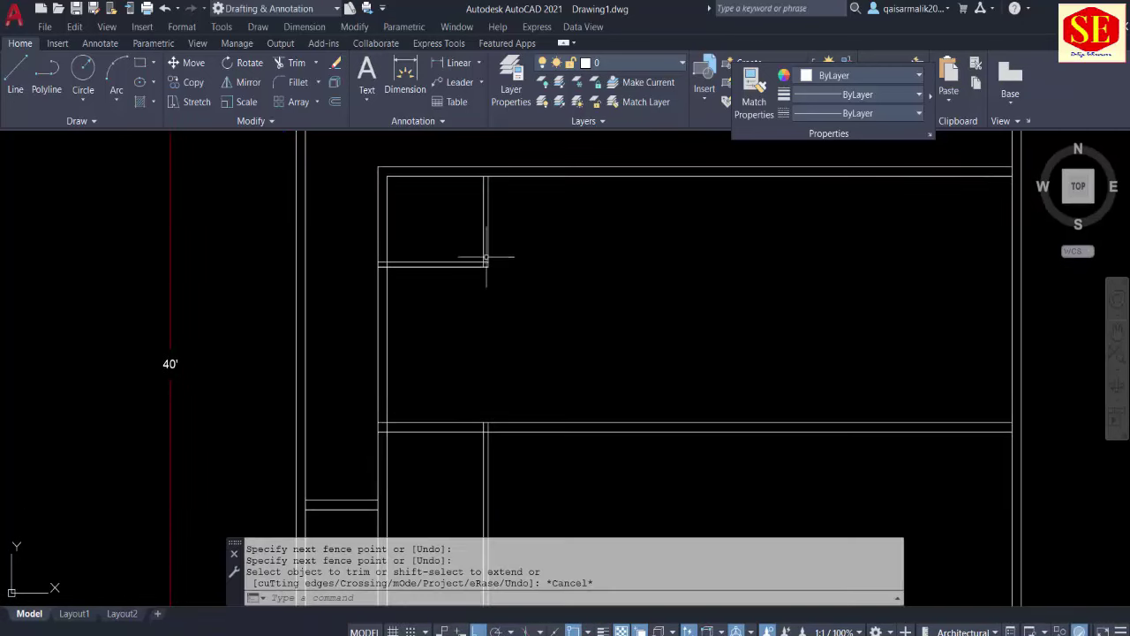
Step: Erase the two lower vertical lines of the 4.5" wall
middle_drag(470, 265, 478, 159)
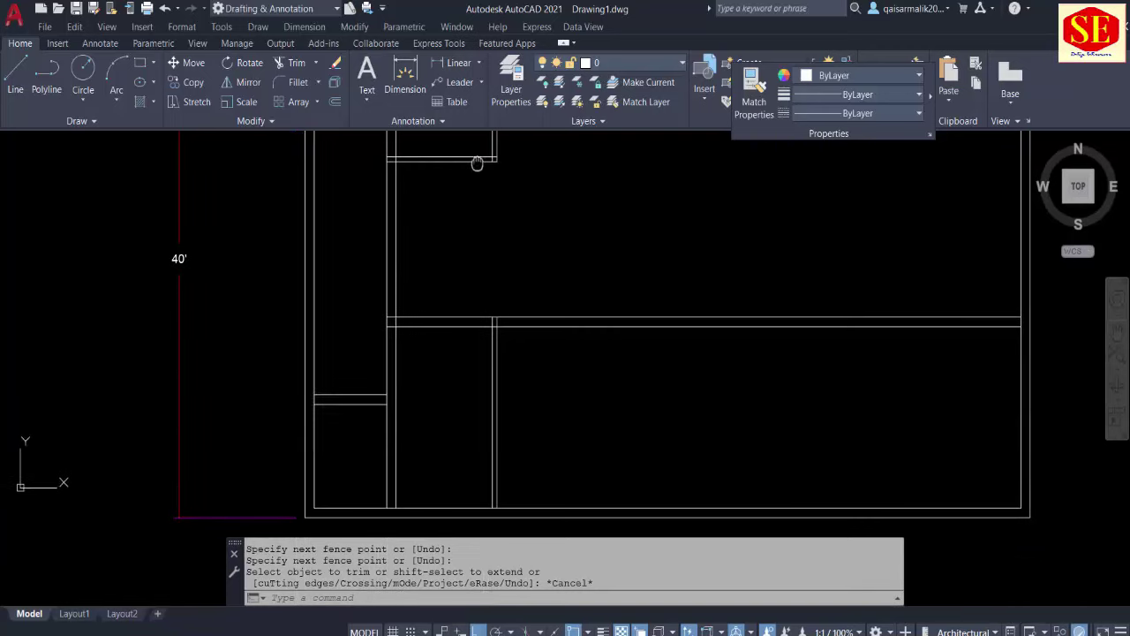
click(575, 411)
click(466, 429)
text(e)
key(Return)
middle_drag(328, 454, 329, 535)
key(Escape)
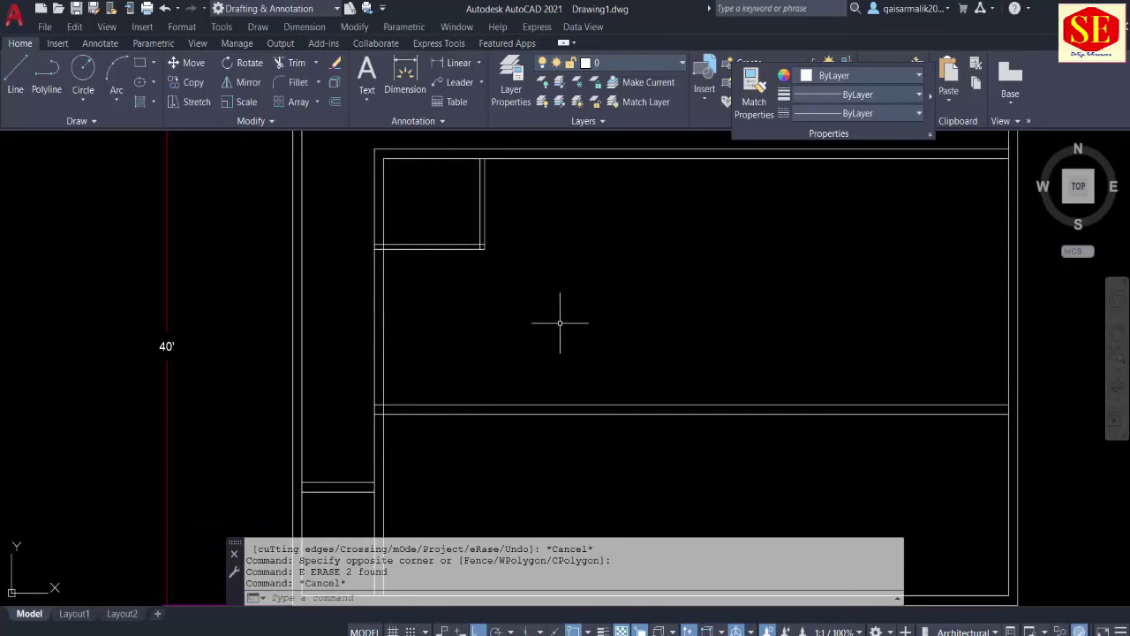
scroll(560, 324, down, 2)
scroll(453, 470, up, 2)
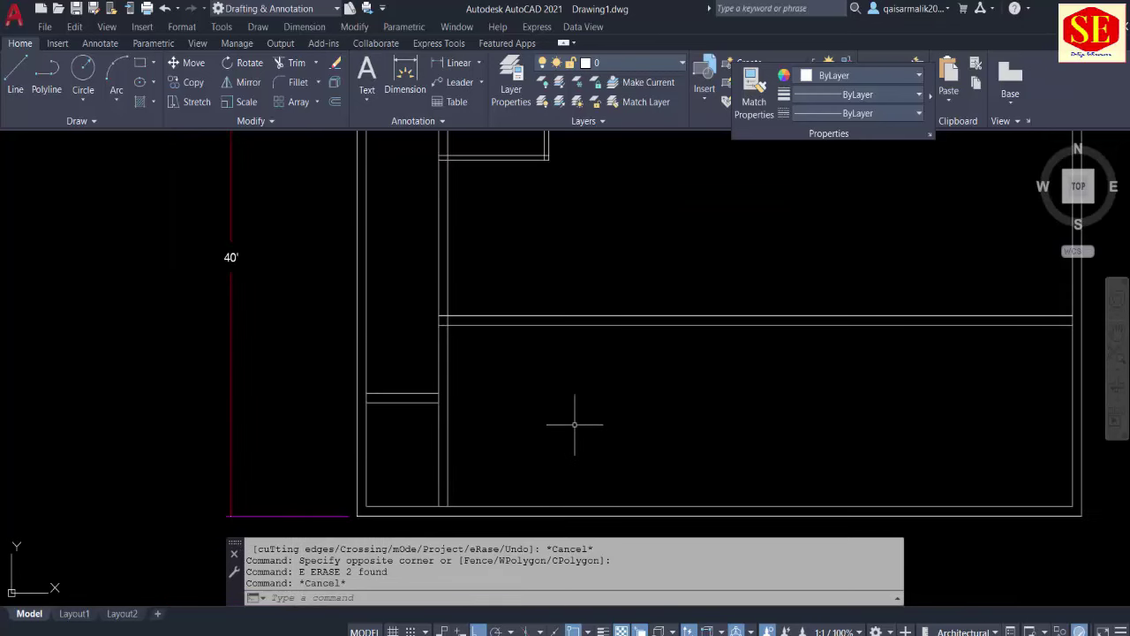
Step: Offset the left inner wall line 16' to the right
text(o)
key(Return)
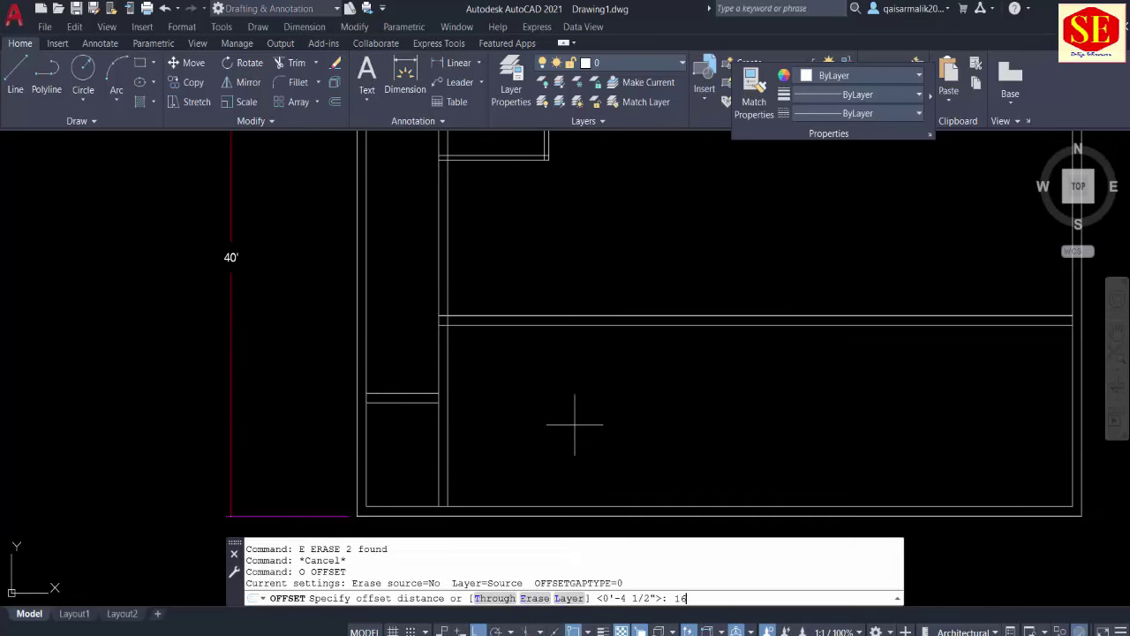
text(')
key(Return)
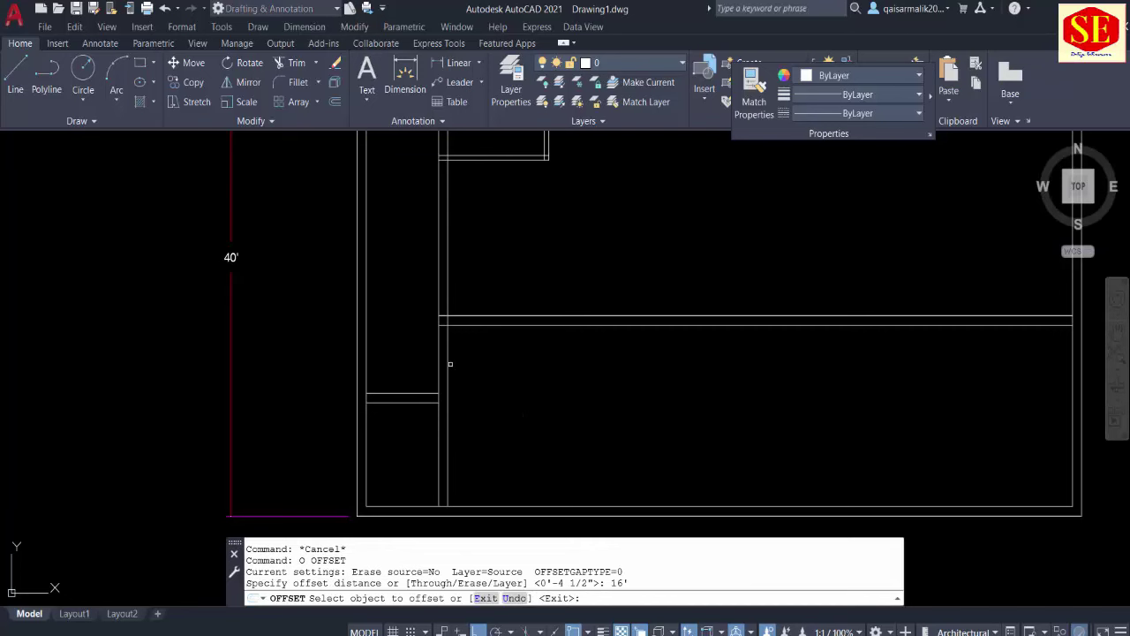
click(448, 362)
click(698, 361)
key(Escape)
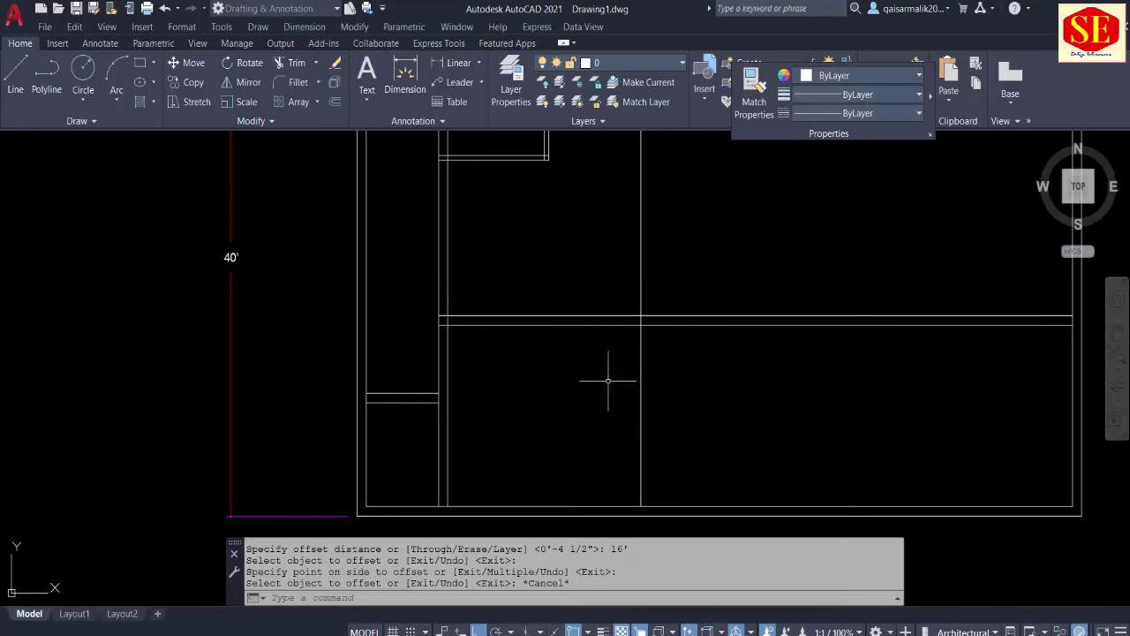
middle_drag(609, 376, 601, 407)
middle_drag(595, 366, 595, 378)
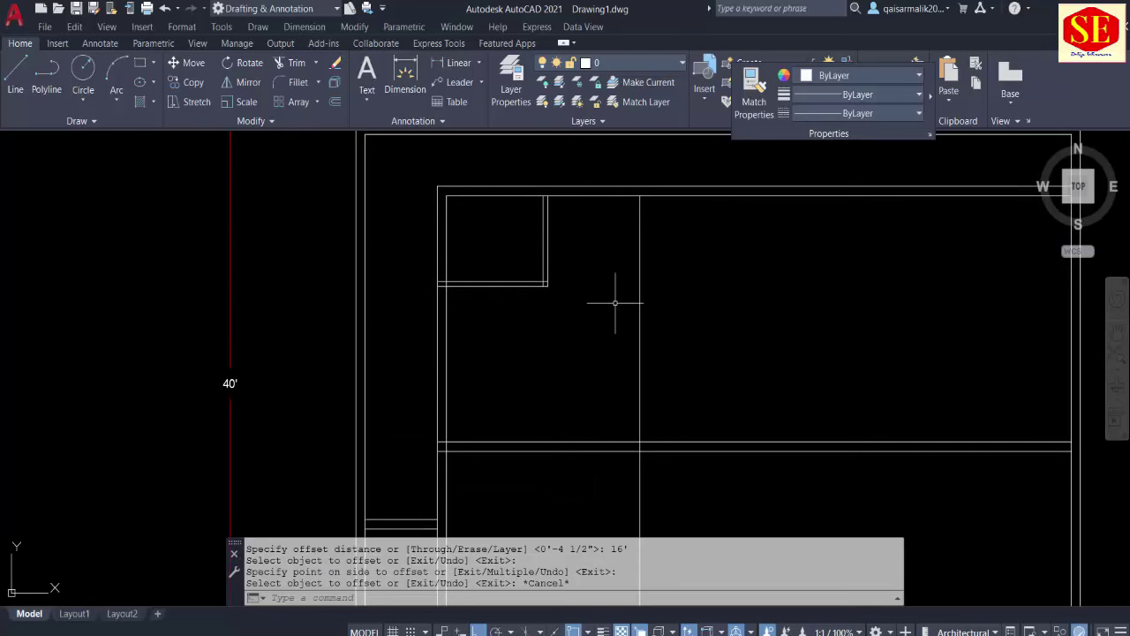
Step: Trim away the vertical line segment between the two wall lines
text(tr)
key(Return)
scroll(643, 441, up, 2)
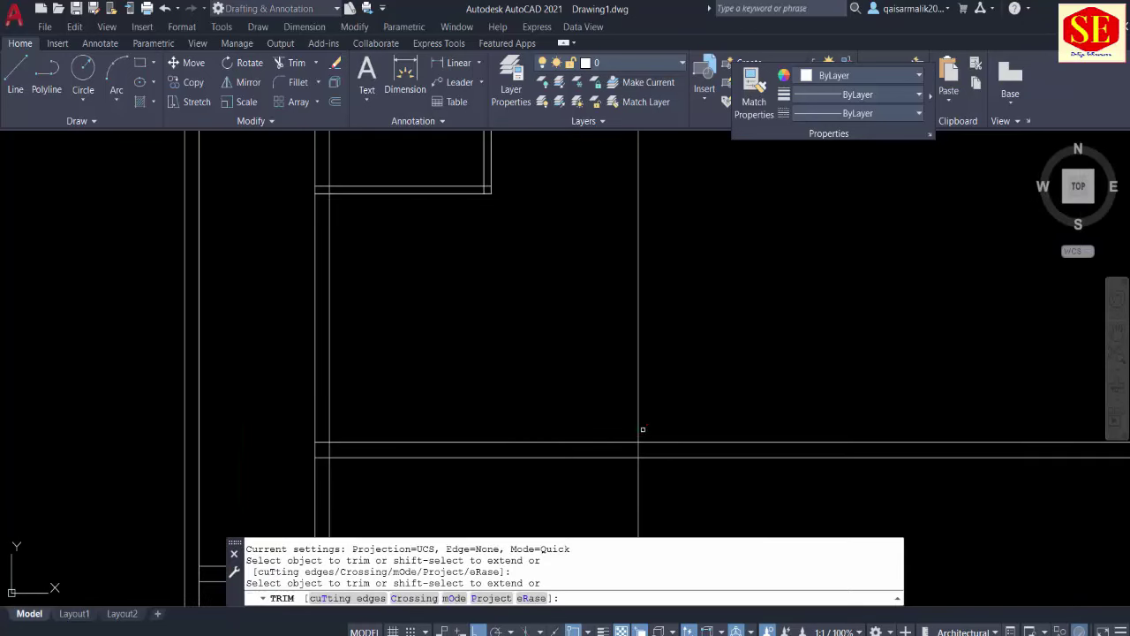
drag(643, 429, 644, 452)
key(Escape)
scroll(531, 311, down, 3)
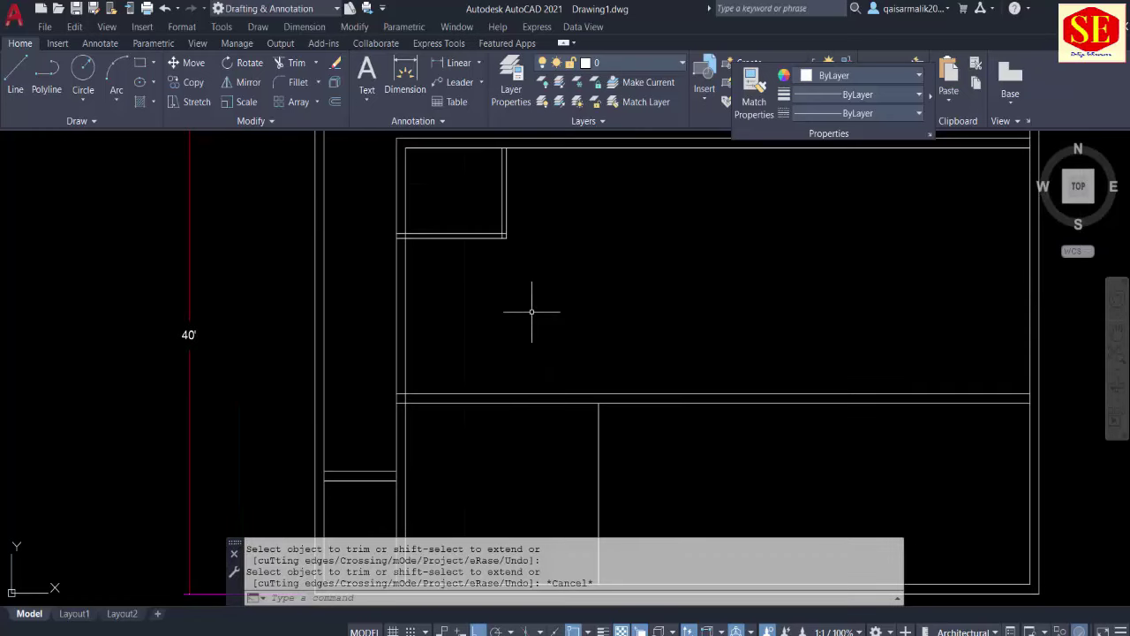
click(531, 311)
Step: Offset the left wall line 12' to the right
text(o)
key(Return)
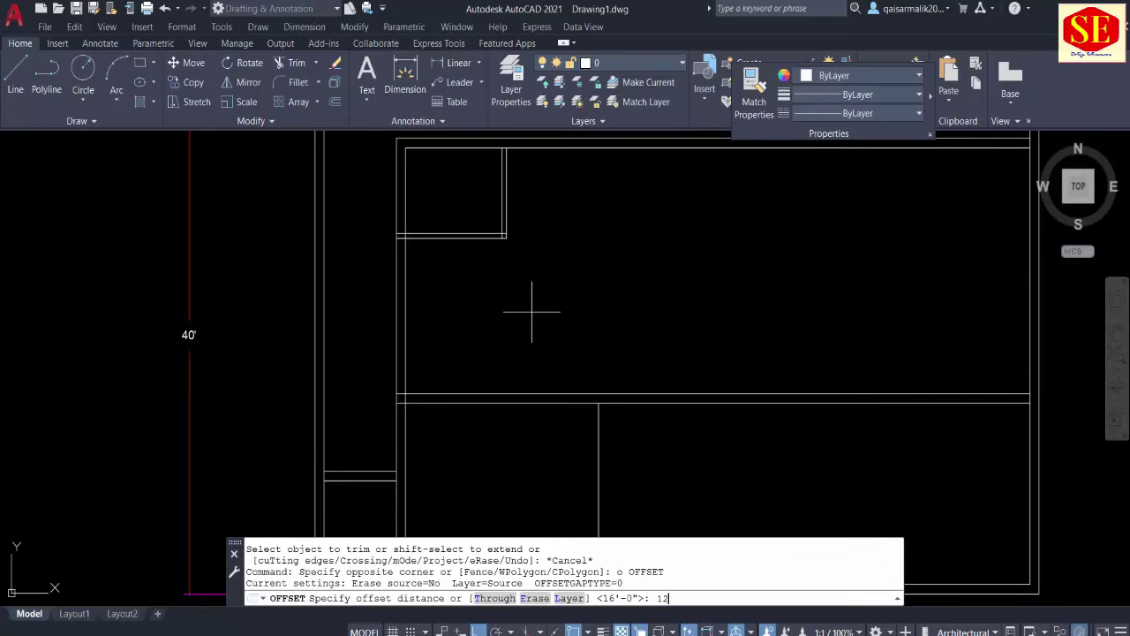
key(Return)
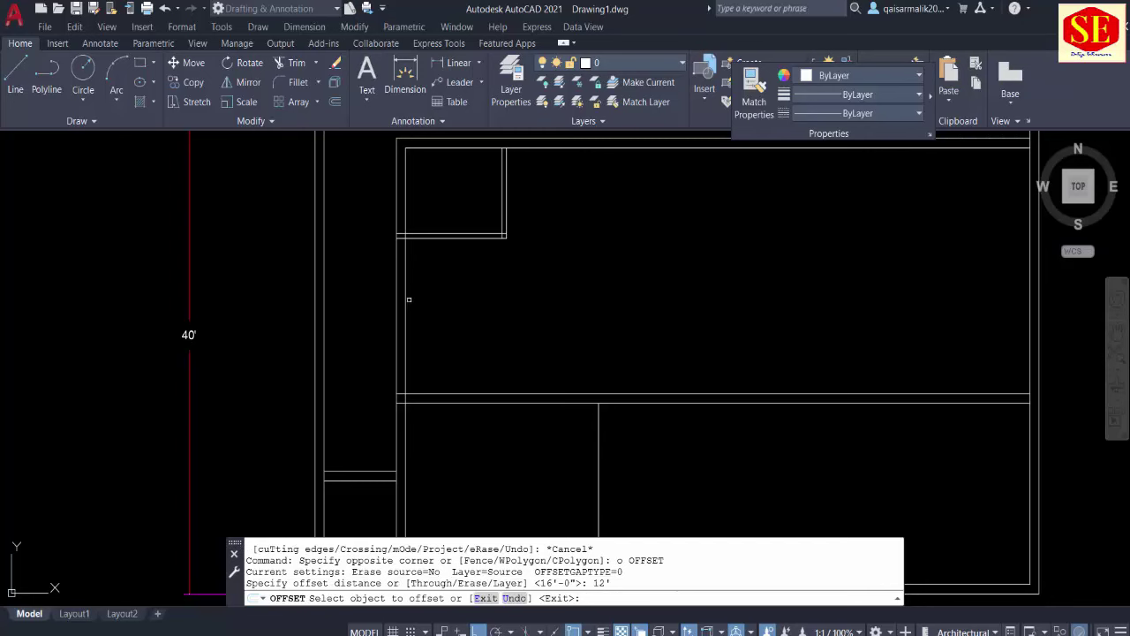
click(406, 299)
click(565, 353)
key(Escape)
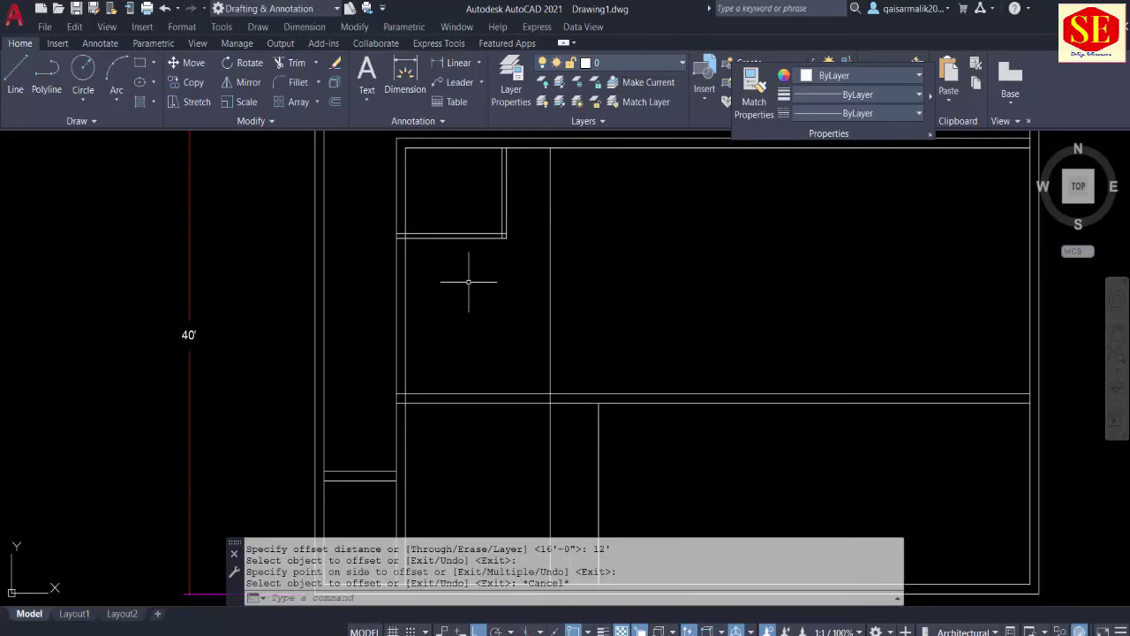
Step: Offset the new 12' line a further 9 inches right for the partition's second face
text(o)
key(Return)
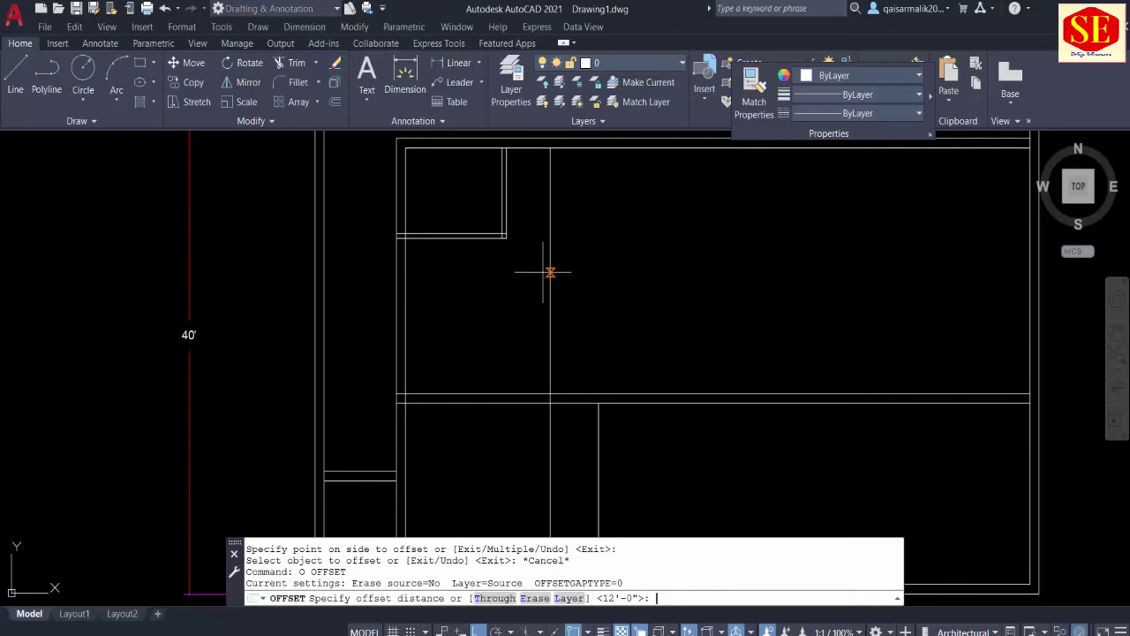
text(9)
key(Return)
click(550, 315)
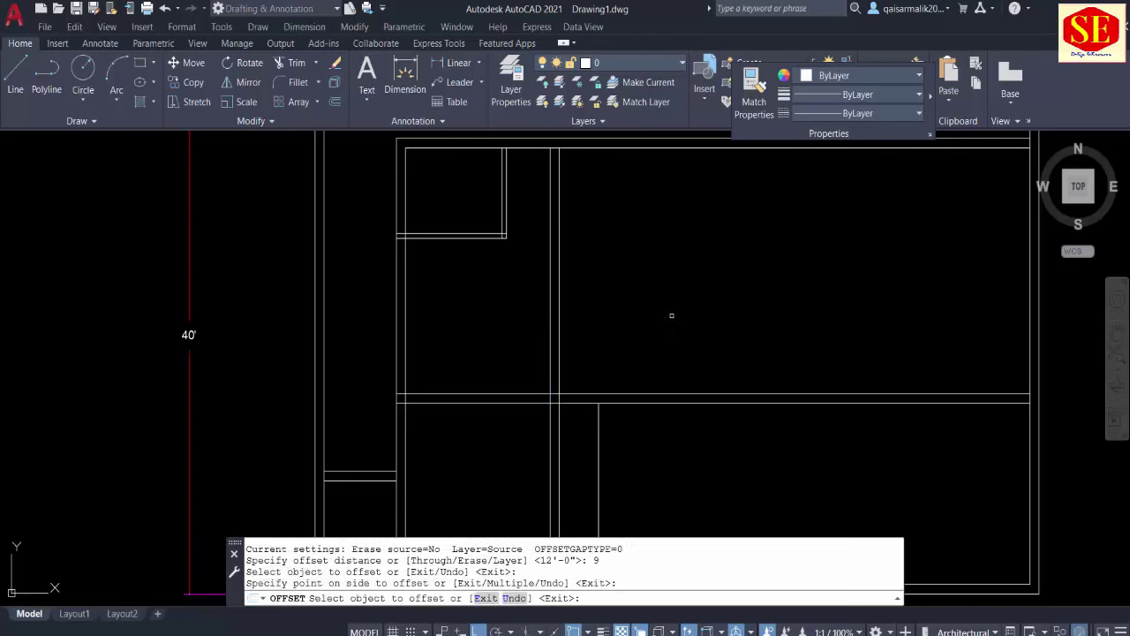
click(668, 315)
key(Escape)
Step: Trim the line overshoot where the new partition meets the wall
text(tr)
key(Return)
scroll(571, 417, up, 2)
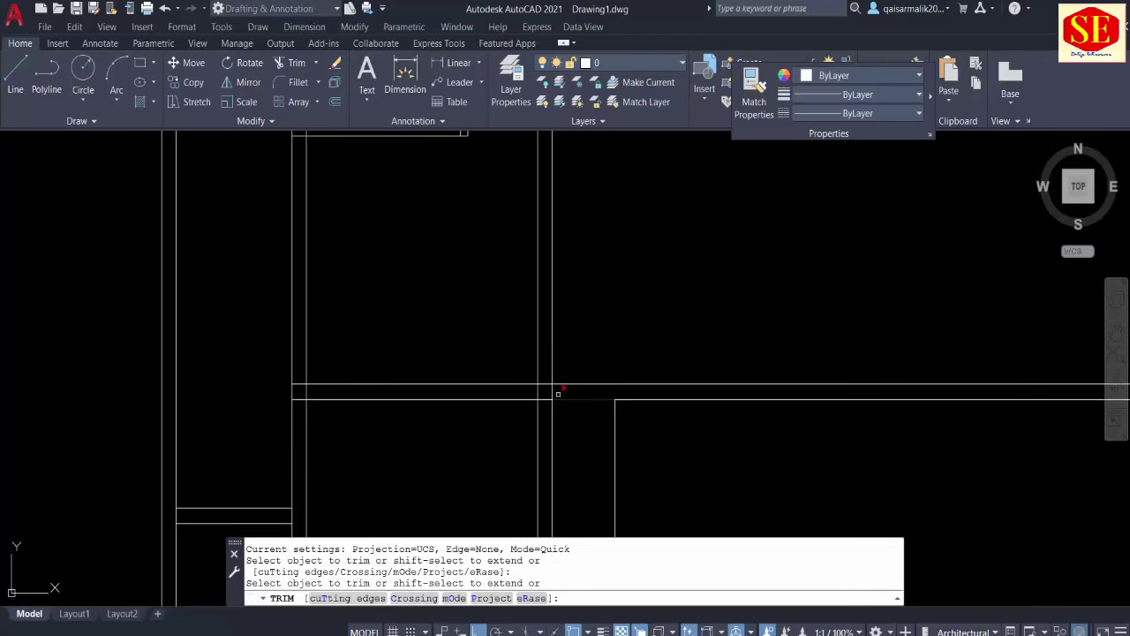
click(540, 394)
key(Escape)
Step: Erase the two stray vertical lines left at the junction
click(570, 434)
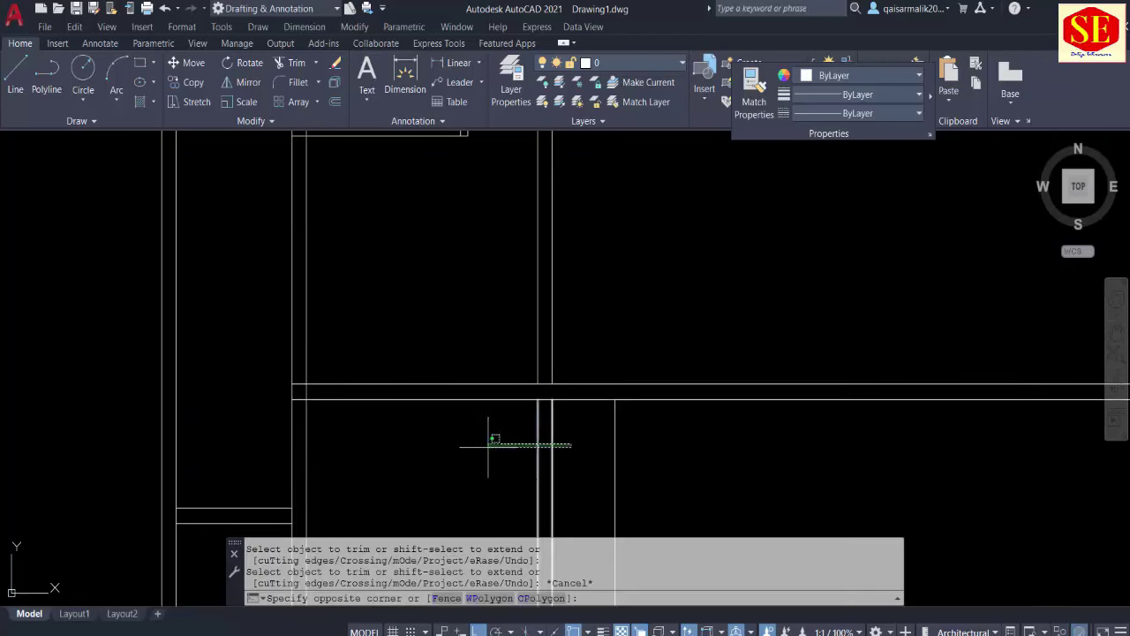
click(492, 446)
text(e)
key(Return)
scroll(557, 395, down, 5)
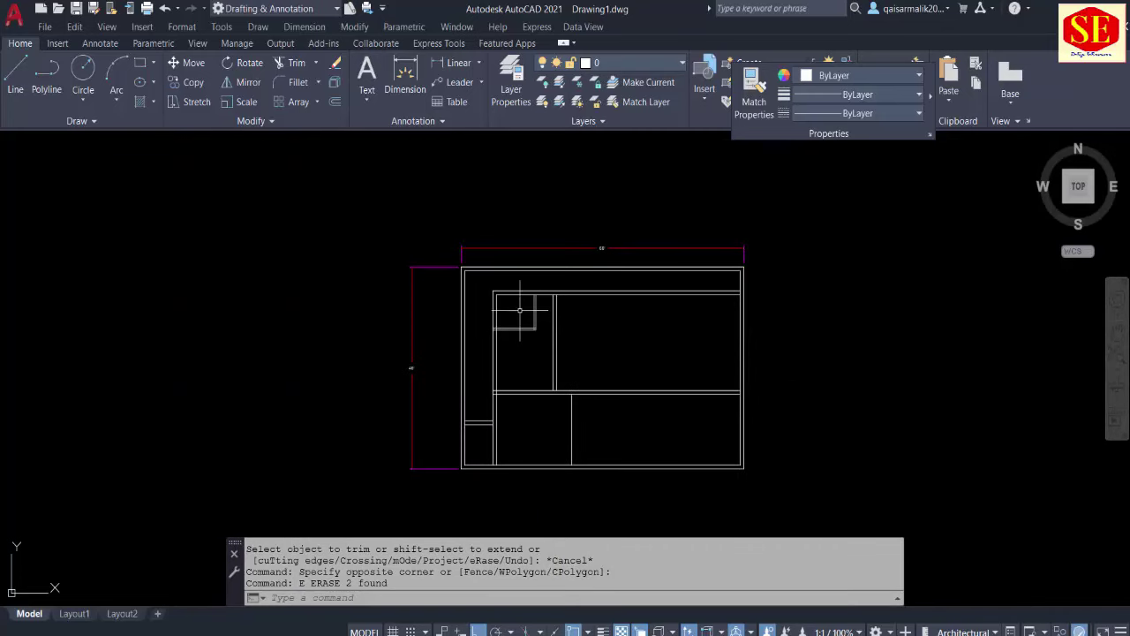
Step: Measure the current gap between the upper partition wall and lower partition line (3'-3")
middle_drag(524, 436, 519, 400)
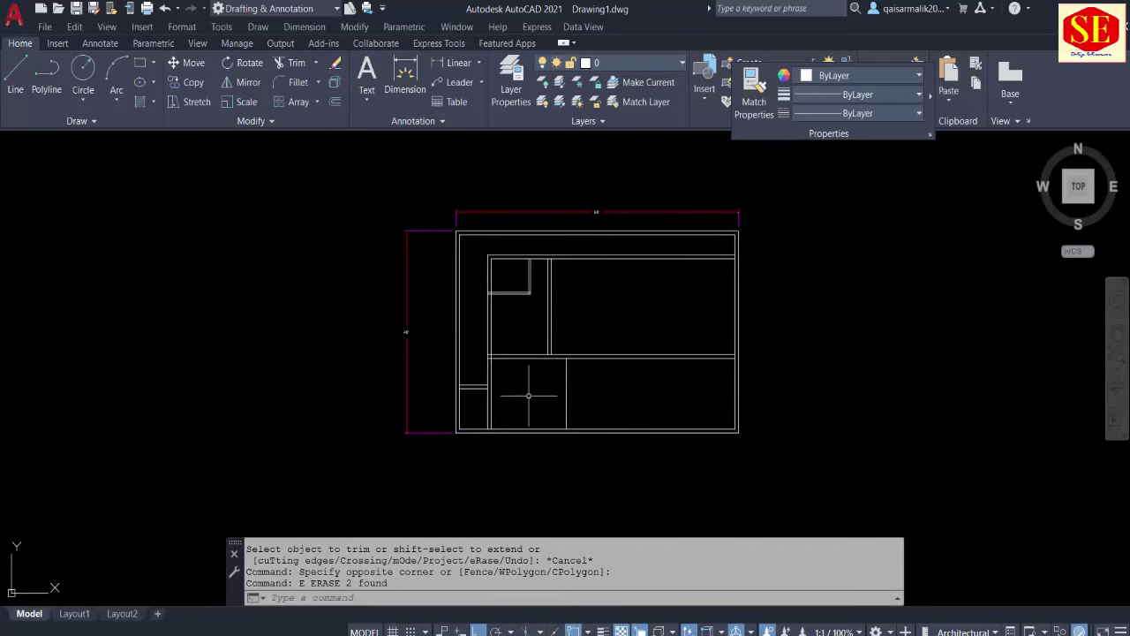
scroll(529, 396, up, 3)
scroll(568, 320, up, 1)
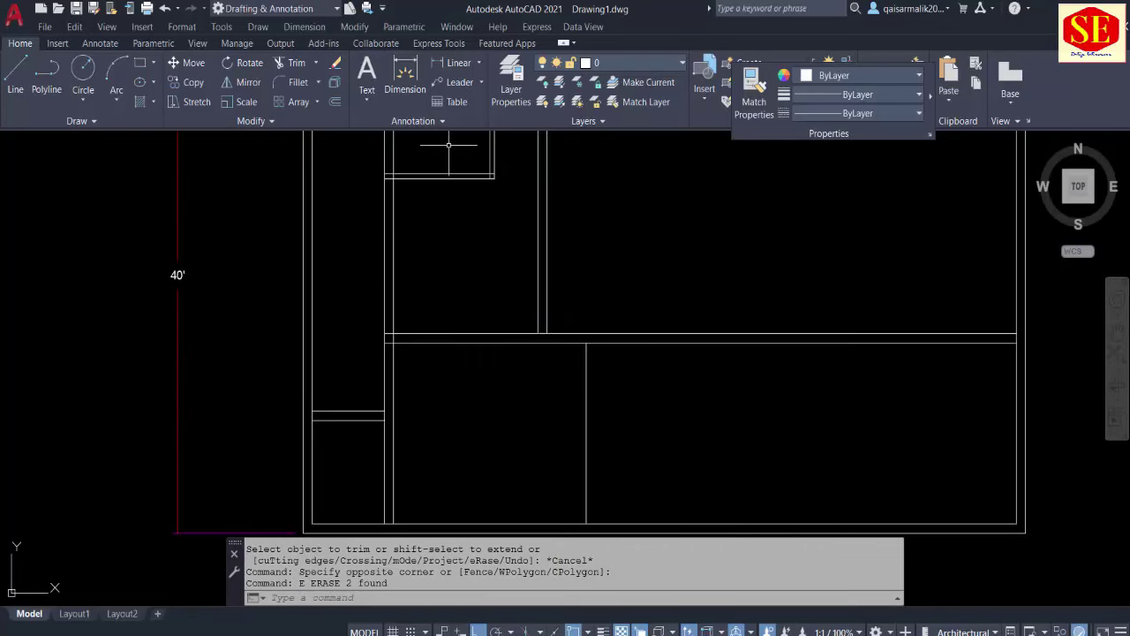
click(459, 63)
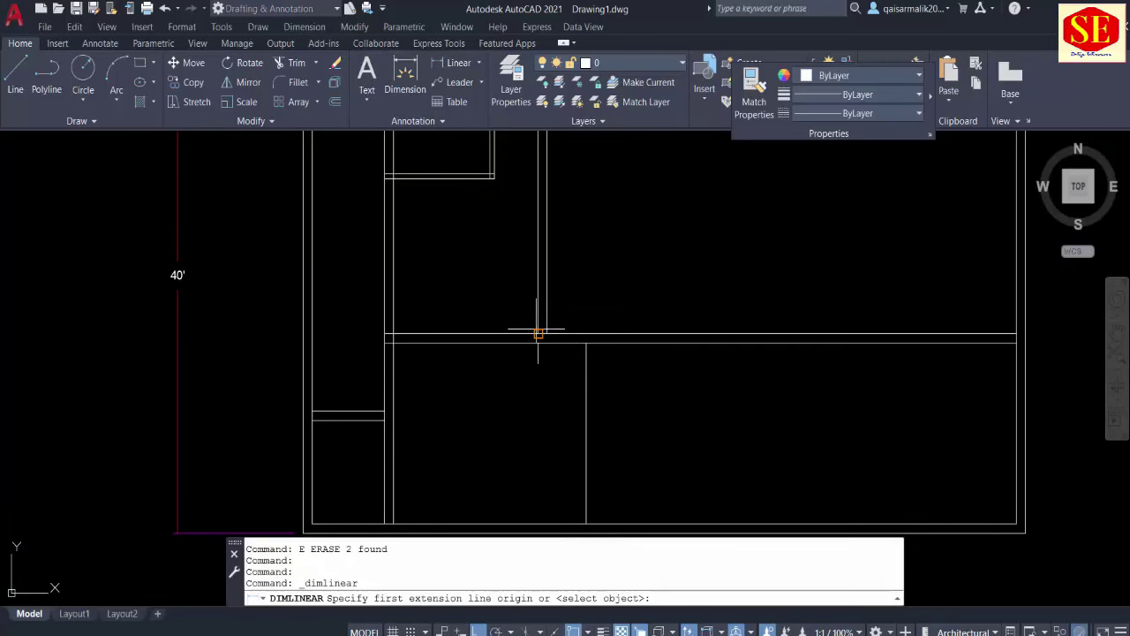
key(Escape)
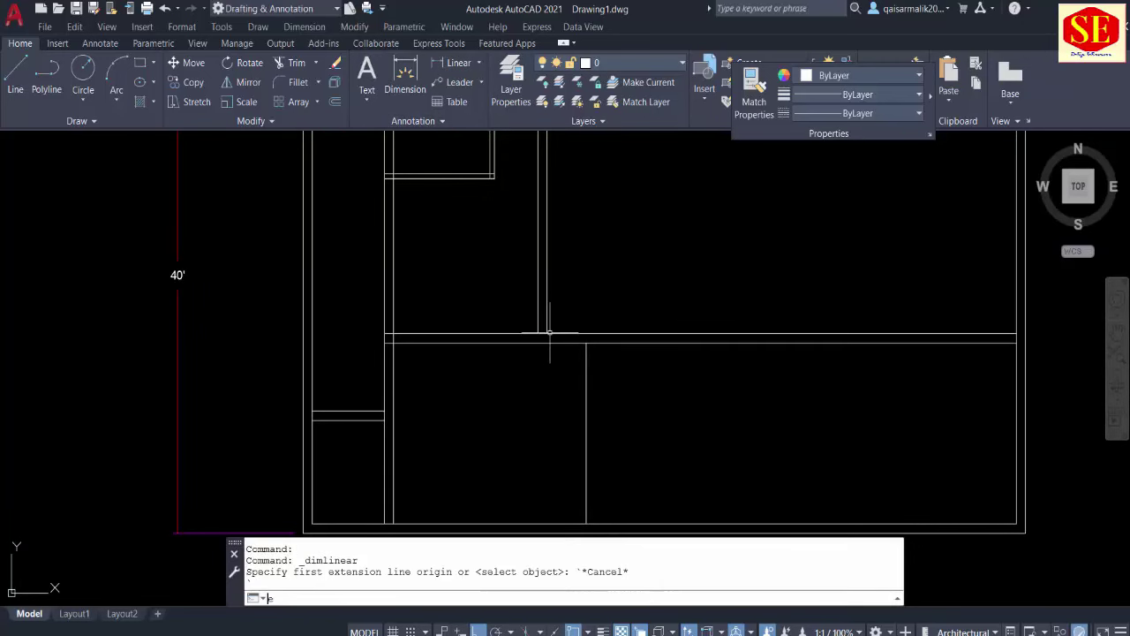
text(ex)
key(Return)
click(587, 362)
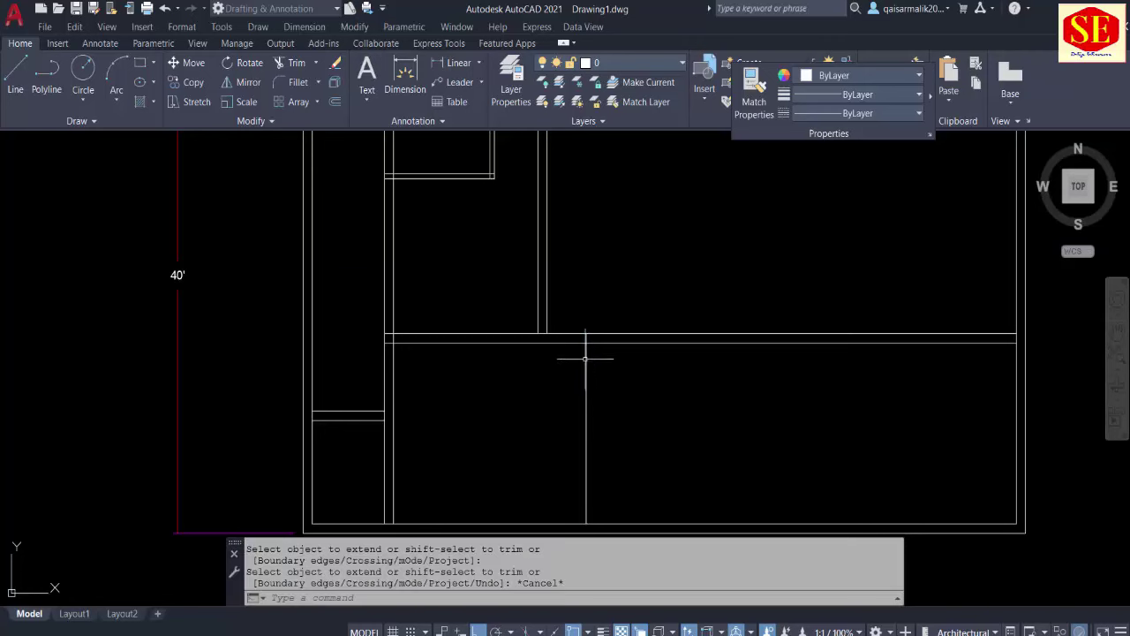
click(452, 63)
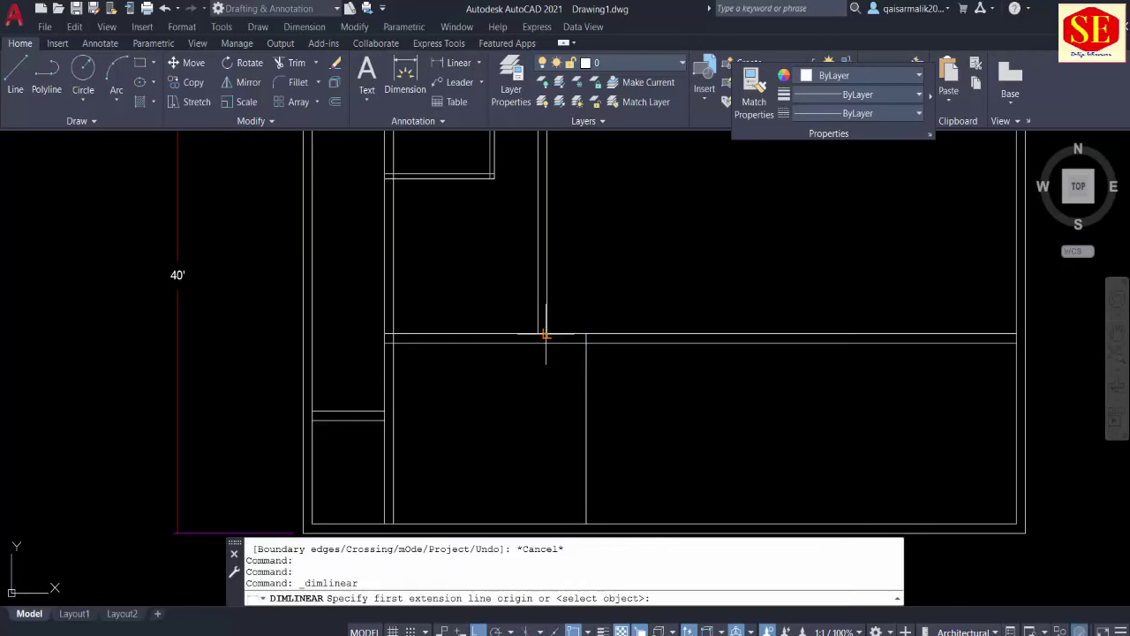
click(586, 333)
click(586, 334)
scroll(587, 332, up, 2)
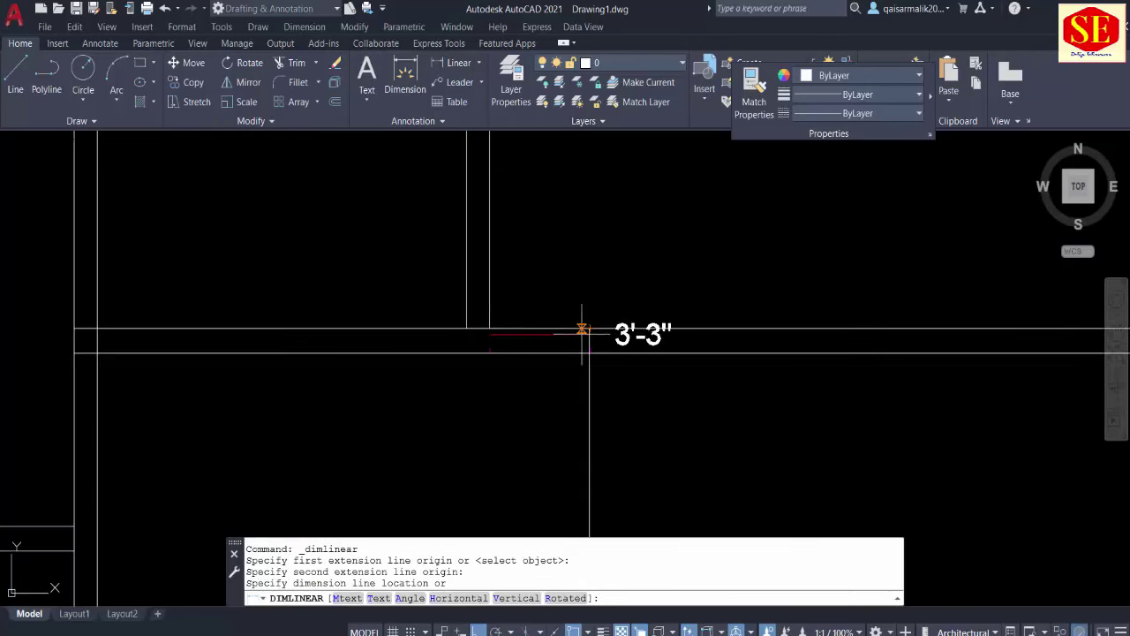
key(Escape)
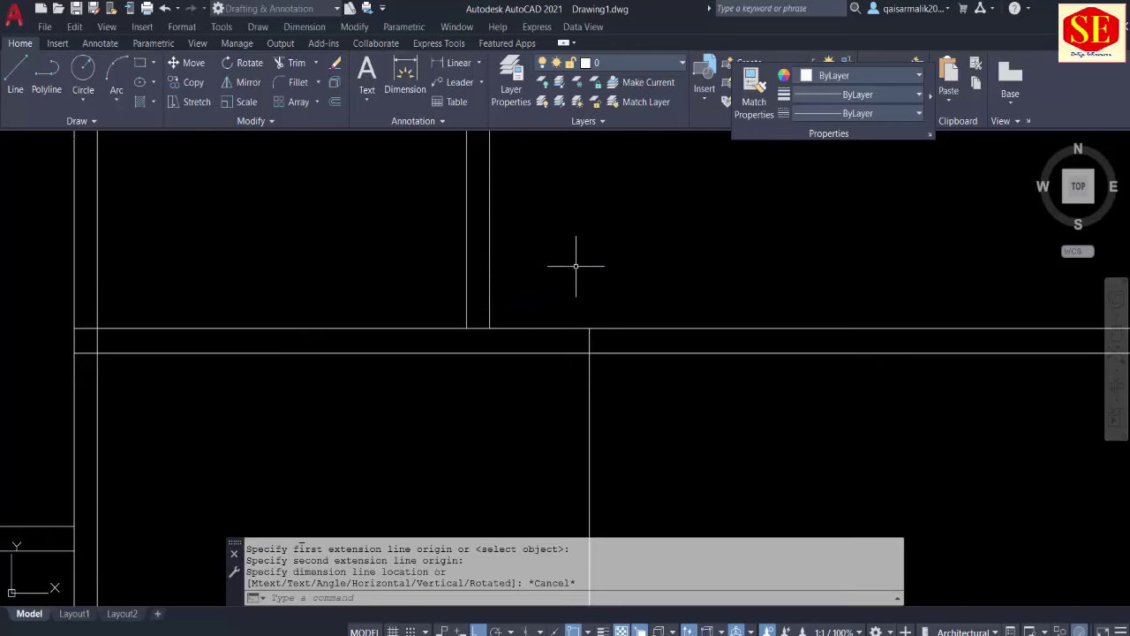
scroll(576, 265, down, 4)
Step: Offset the lower partition line 3 inches to the right
text(o)
key(Return)
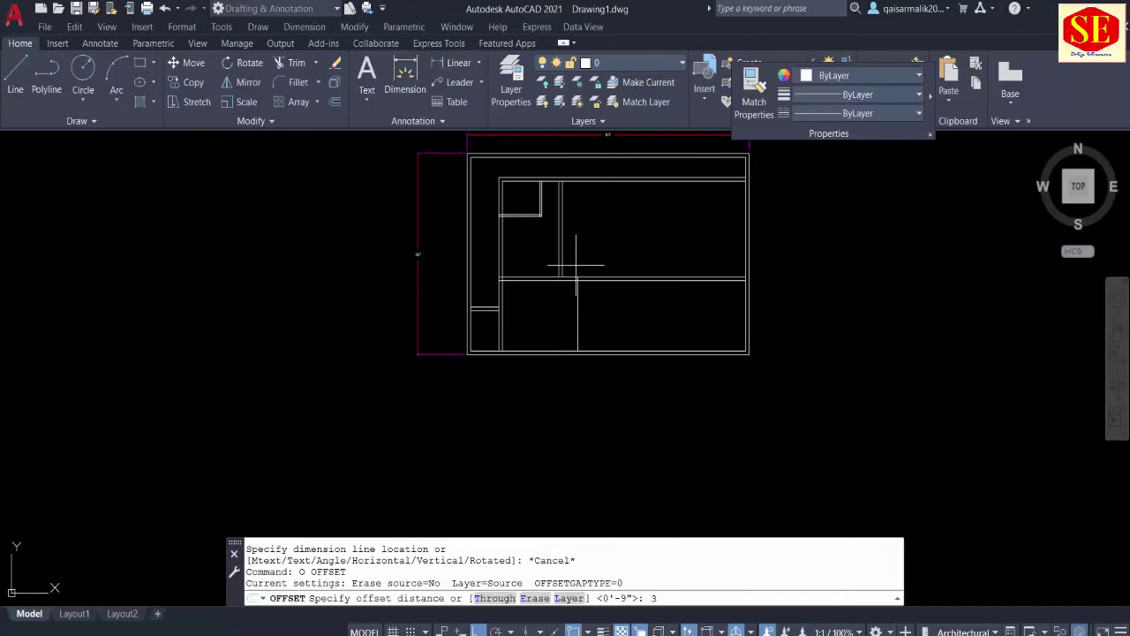
key(Return)
scroll(576, 265, up, 5)
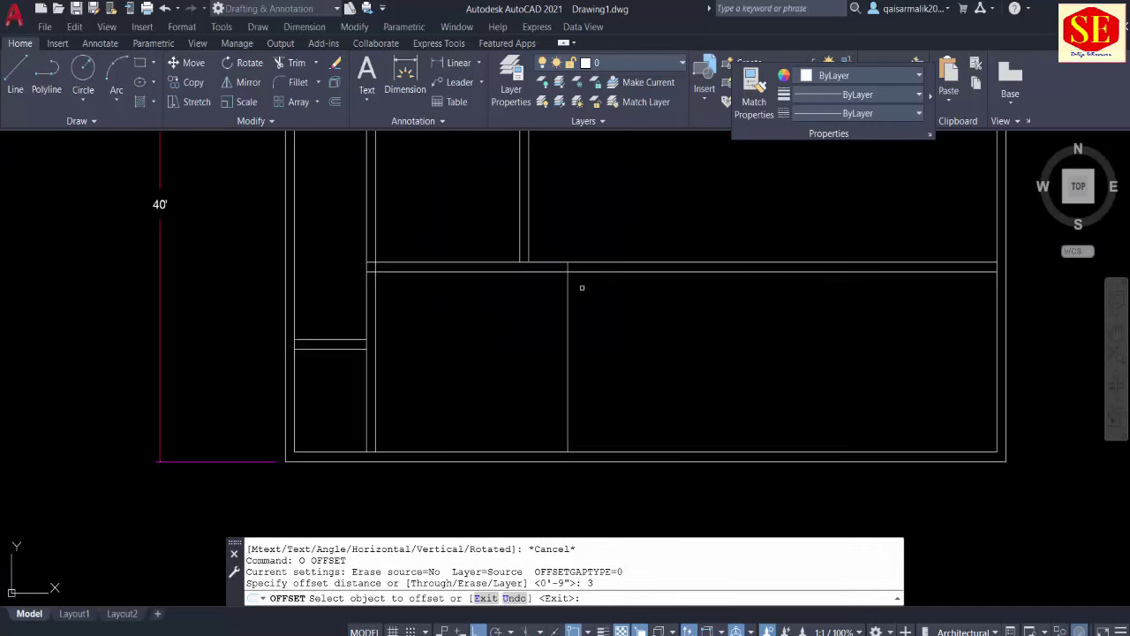
click(572, 293)
click(609, 299)
key(Escape)
Step: Erase the original lower partition line
scroll(561, 307, up, 4)
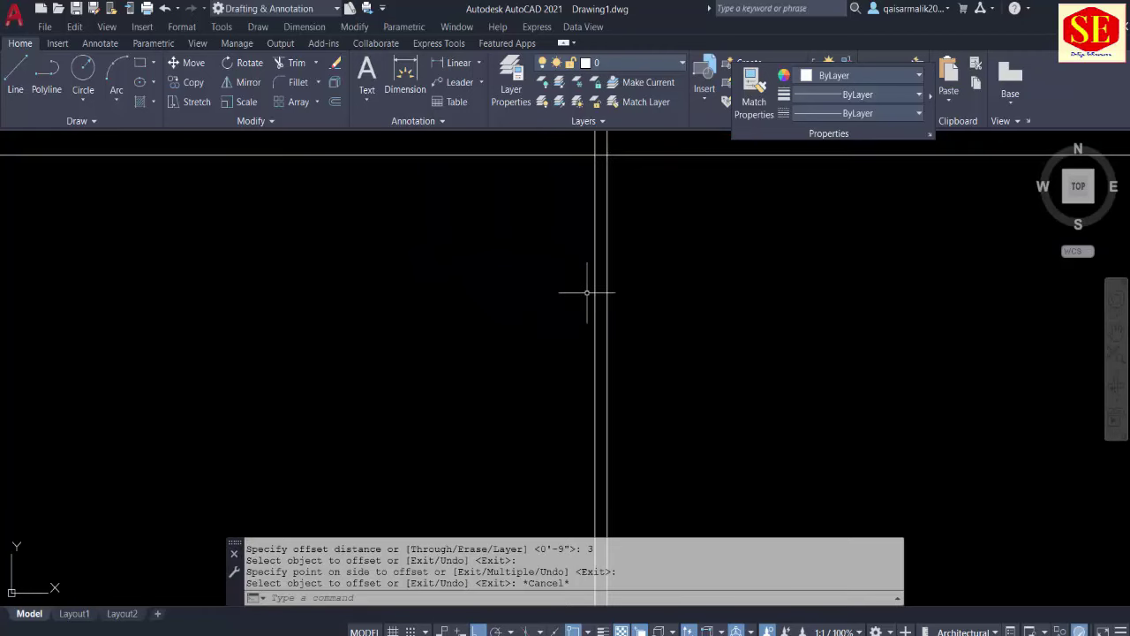
click(596, 282)
text(e)
key(Return)
scroll(599, 324, down, 3)
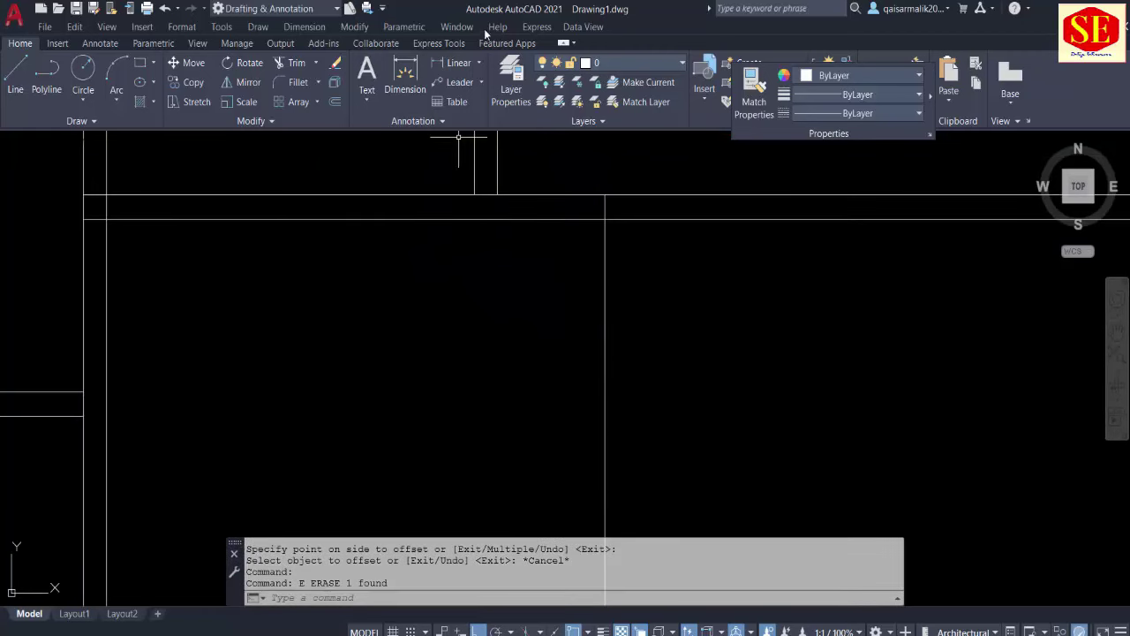
Step: Check with a linear dimension that the gap now measures 3'-6", then discard it
click(457, 62)
click(497, 194)
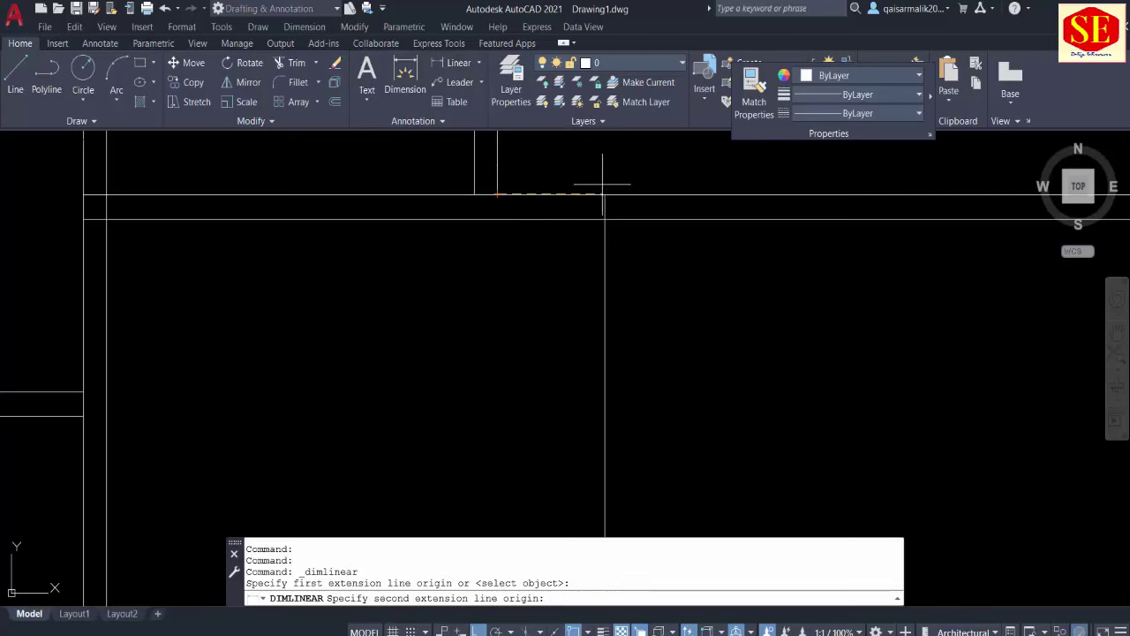
click(605, 194)
middle_drag(592, 156, 594, 230)
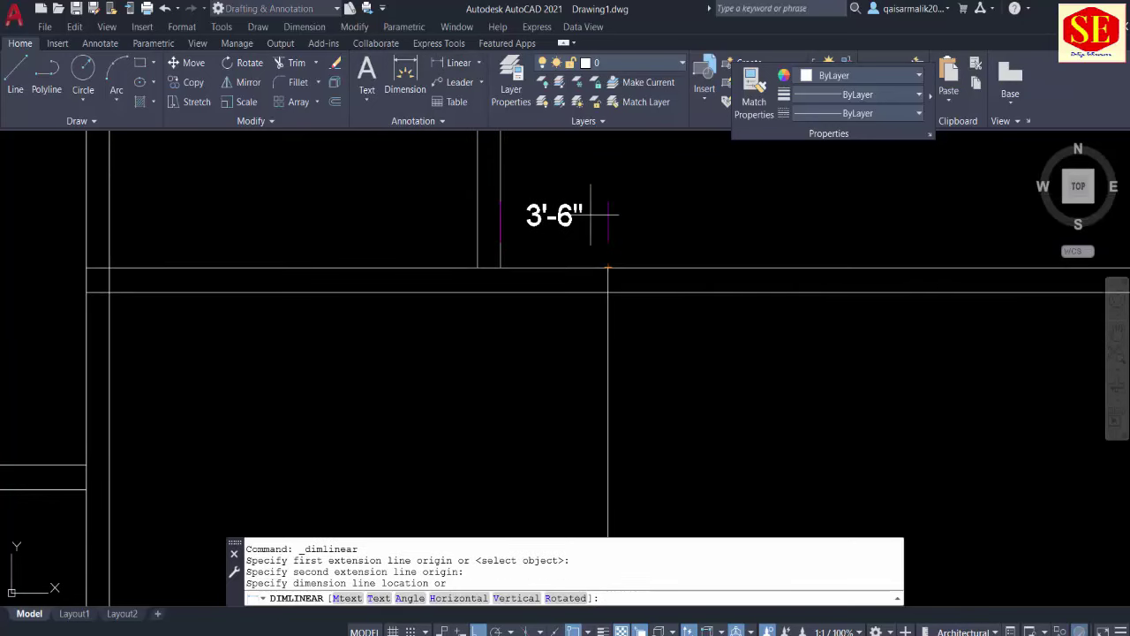
key(Escape)
scroll(598, 245, down, 2)
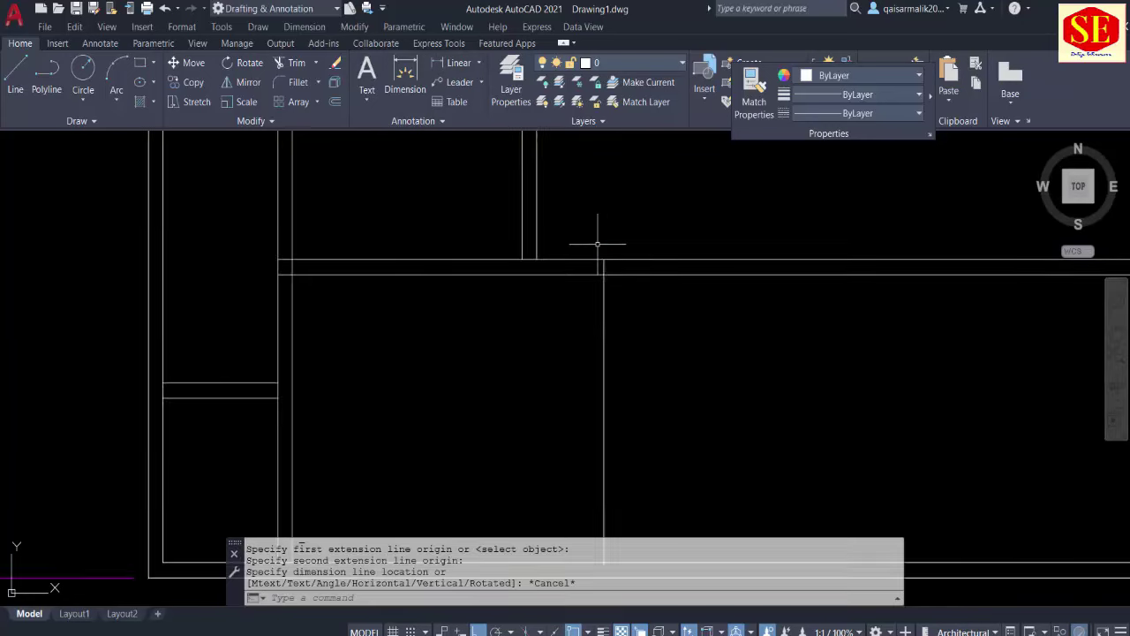
scroll(597, 247, down, 3)
scroll(597, 279, up, 3)
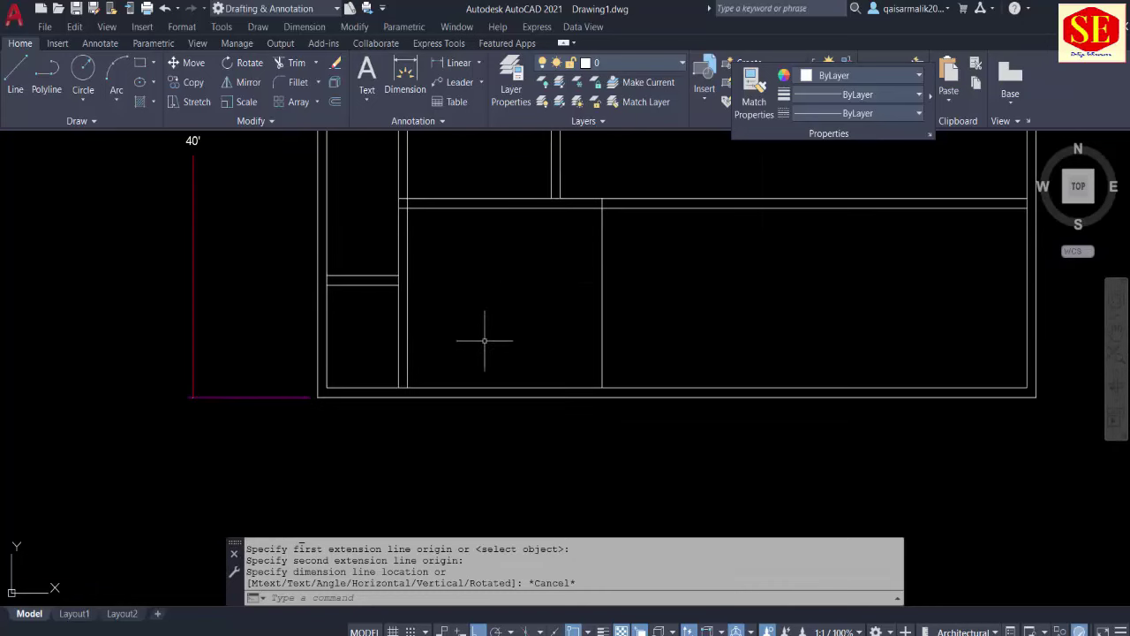
scroll(504, 306, up, 2)
scroll(504, 330, up, 2)
scroll(526, 388, up, 2)
scroll(531, 420, down, 3)
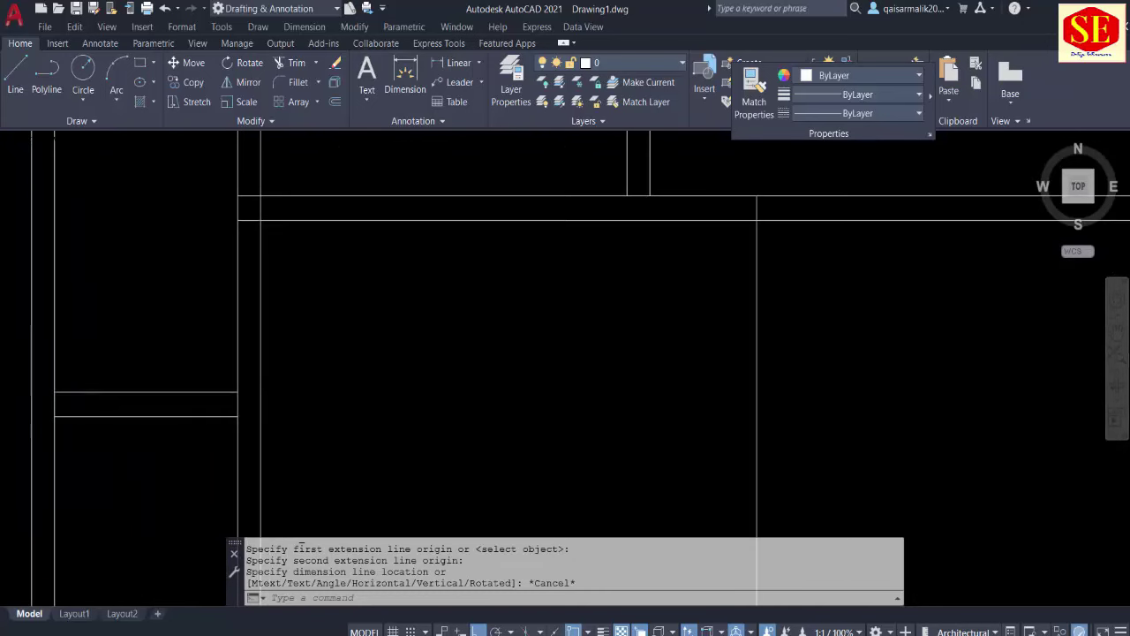
mouse_move(525, 388)
middle_down()
mouse_move(504, 291)
mouse_move(489, 290)
mouse_move(484, 261)
middle_up()
key(Escape)
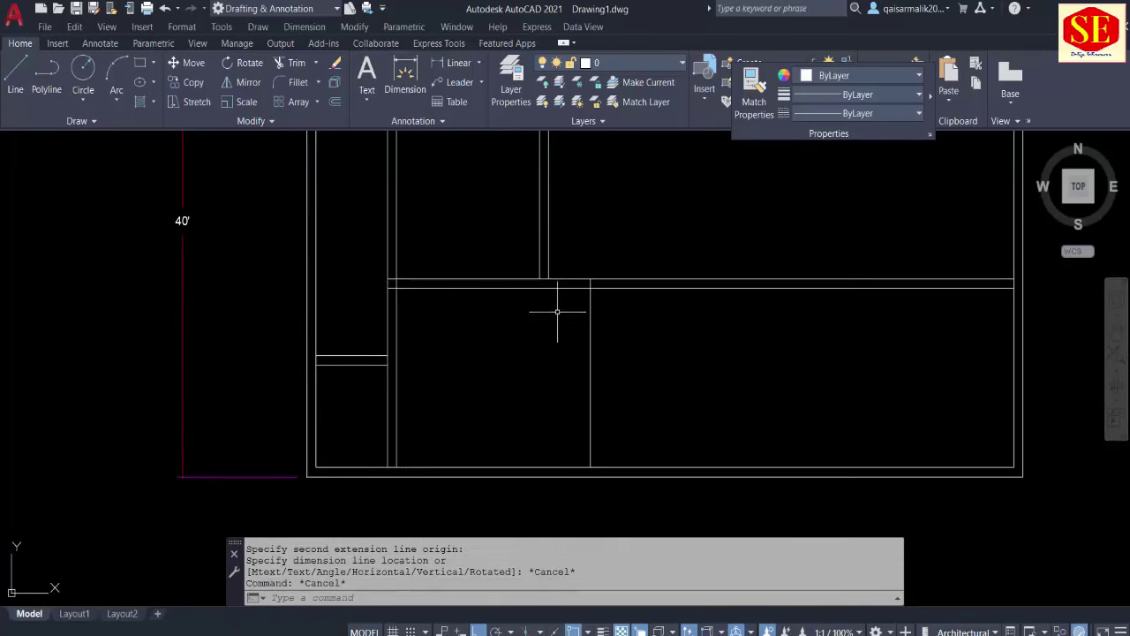
Step: Offset the horizontal wall line 3'6" upward as a doorway guide line
text(o)
key(Return)
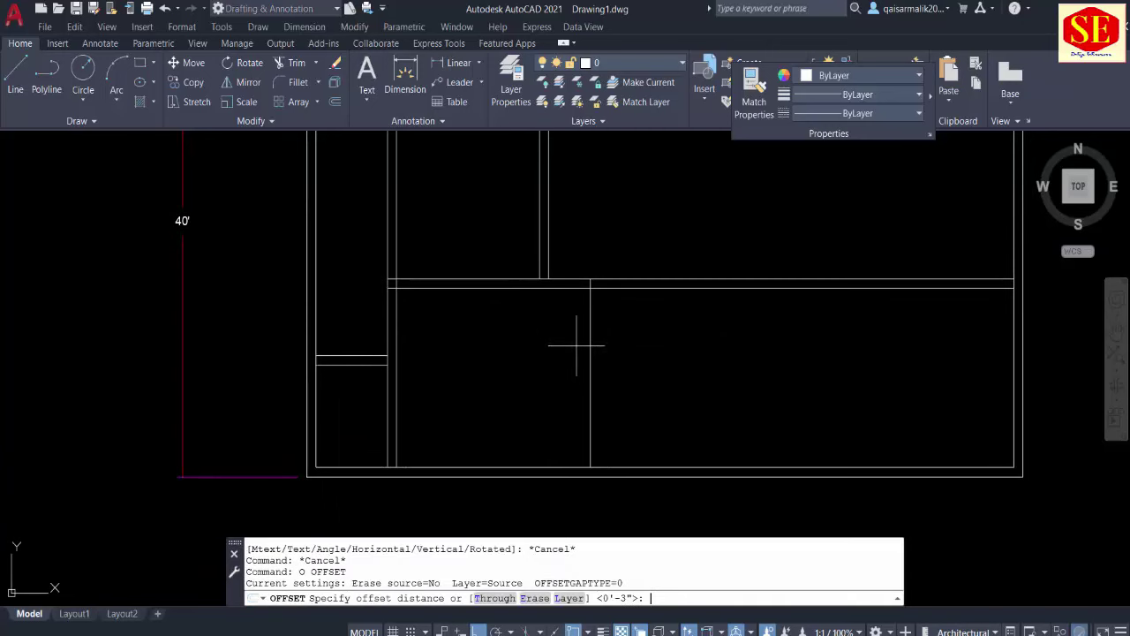
key(Escape)
text(o)
key(Return)
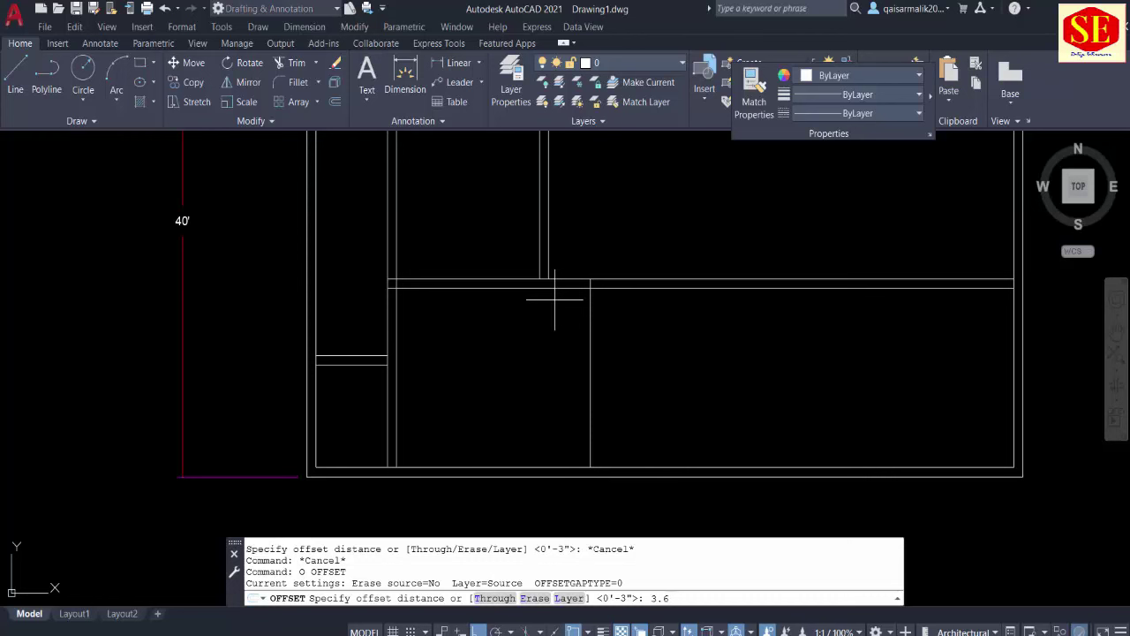
text(6)
key(Return)
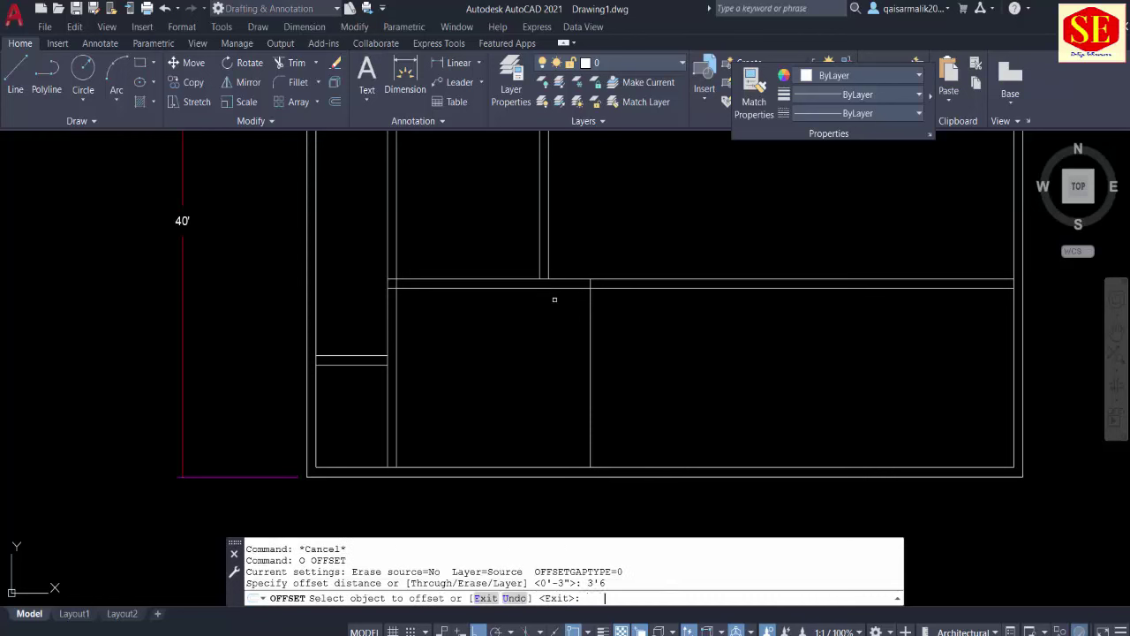
click(522, 277)
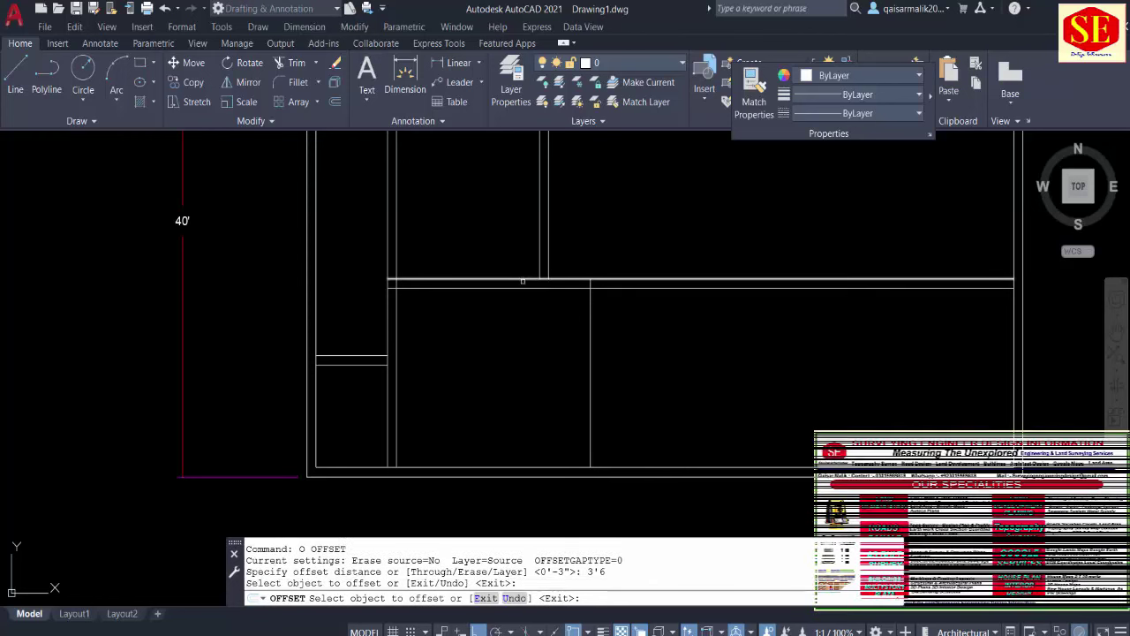
click(519, 254)
key(Escape)
Step: Trim the wall lines between the guide lines and remove the leftover guide pieces
text(tr)
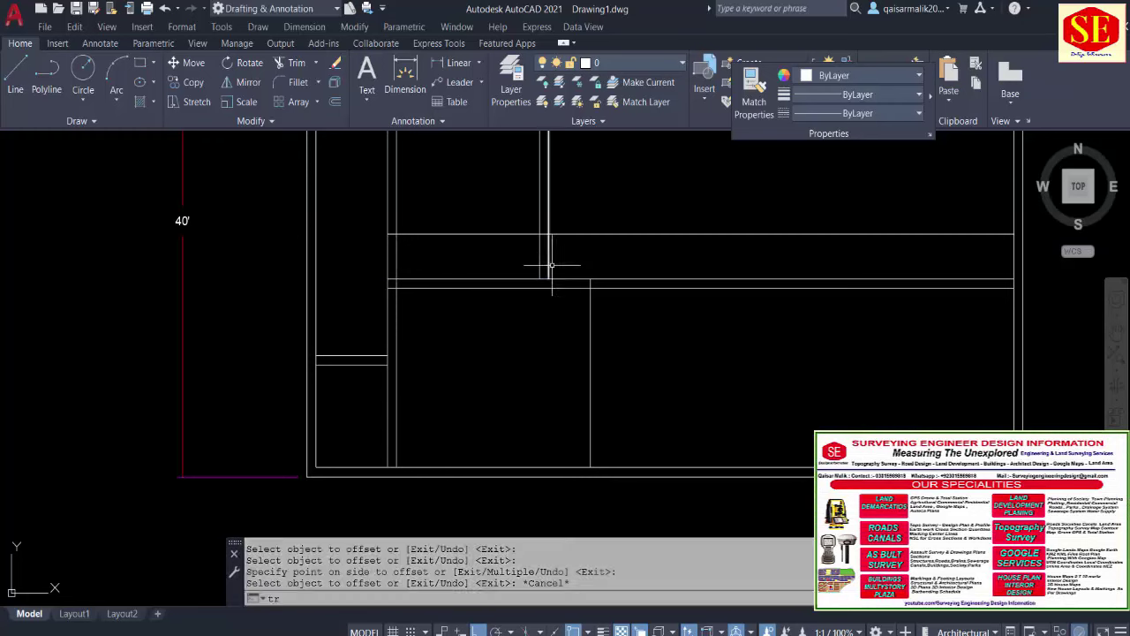
key(Return)
drag(550, 253, 520, 257)
key(Return)
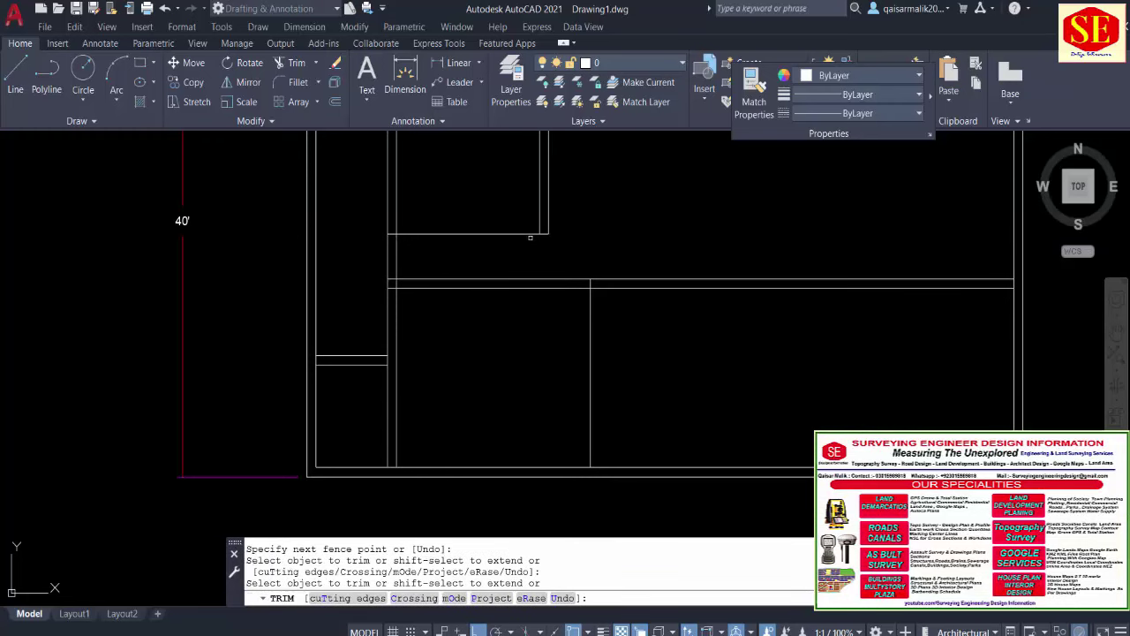
click(530, 234)
key(Escape)
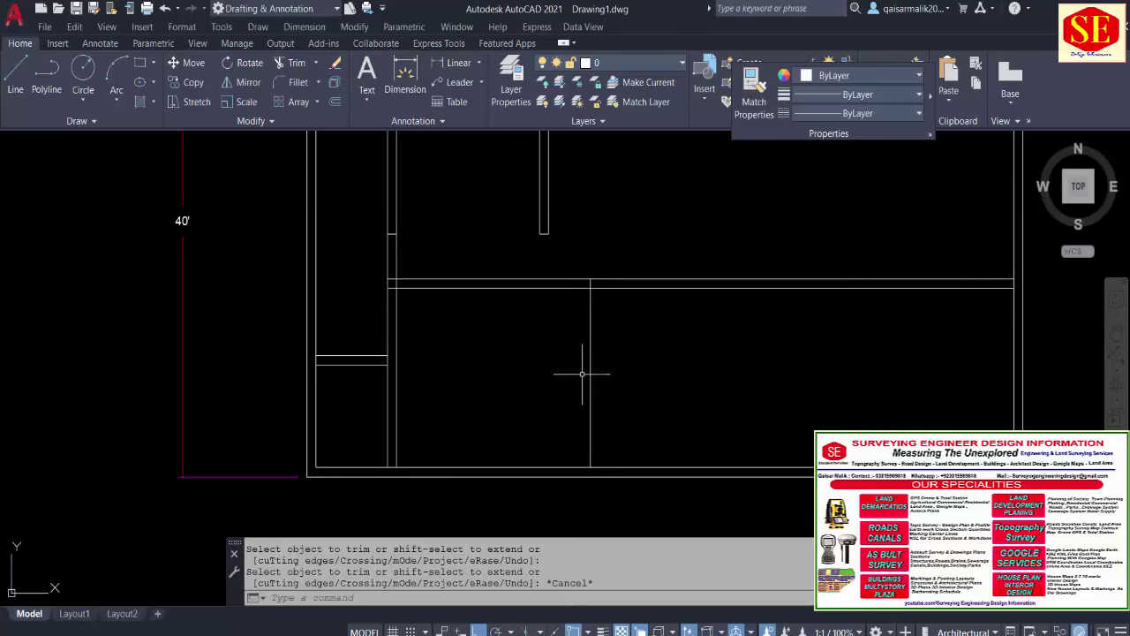
Step: Offset the vertical partition line 3'6" to the left
text(o)
key(Return)
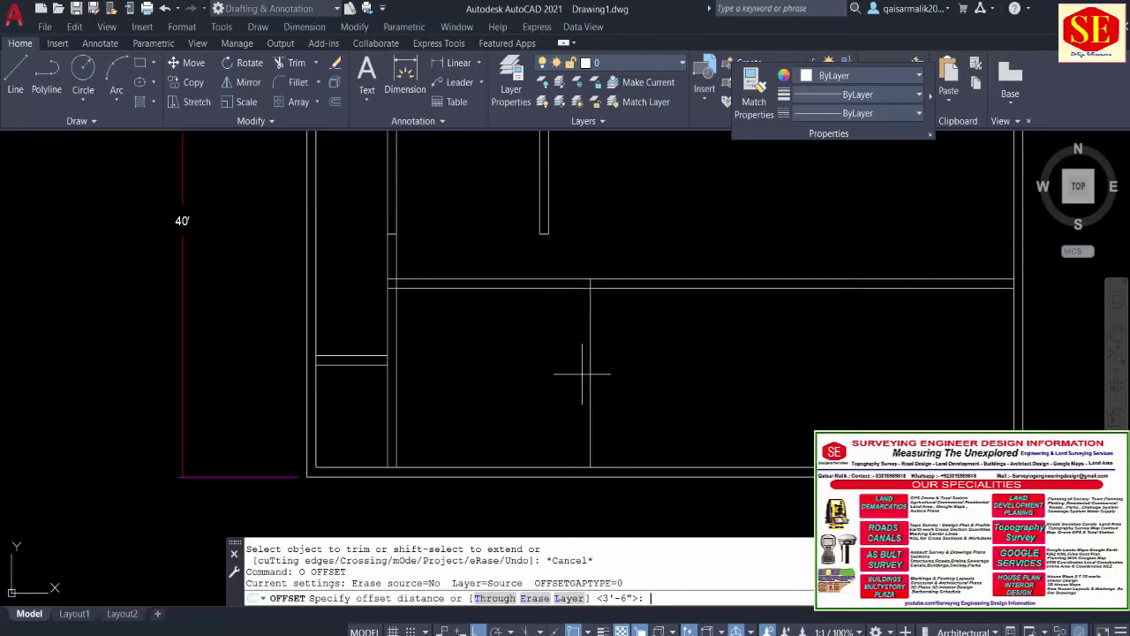
text(3'6)
key(Return)
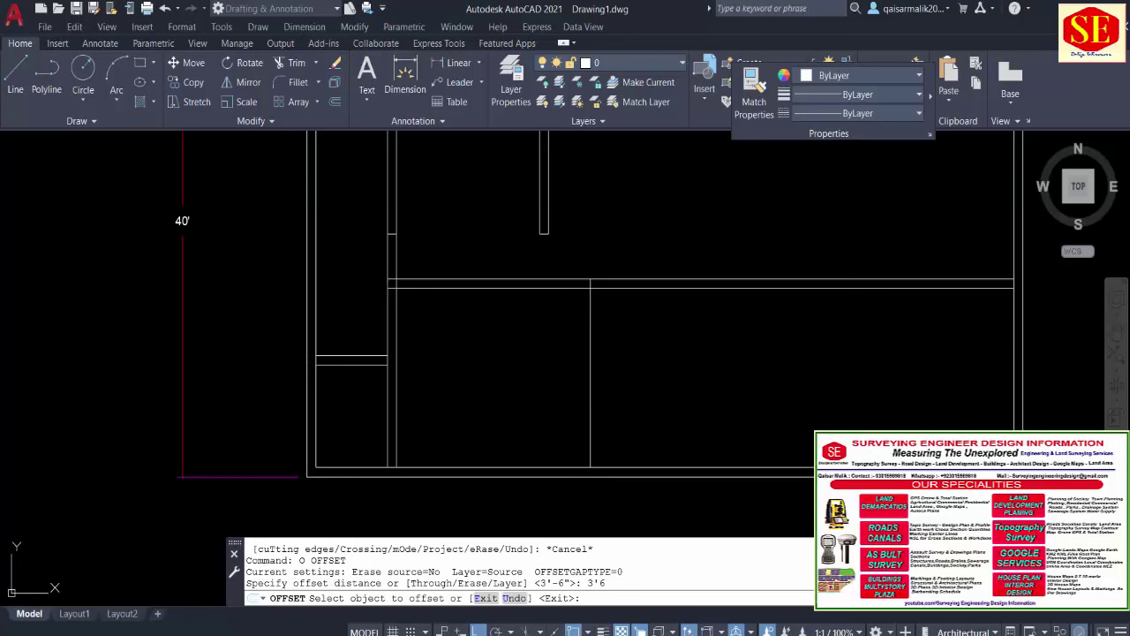
click(590, 371)
click(550, 323)
key(Escape)
Step: Trim the partition wall between the two lines to open the 3'6" doorway
text(tr)
key(Return)
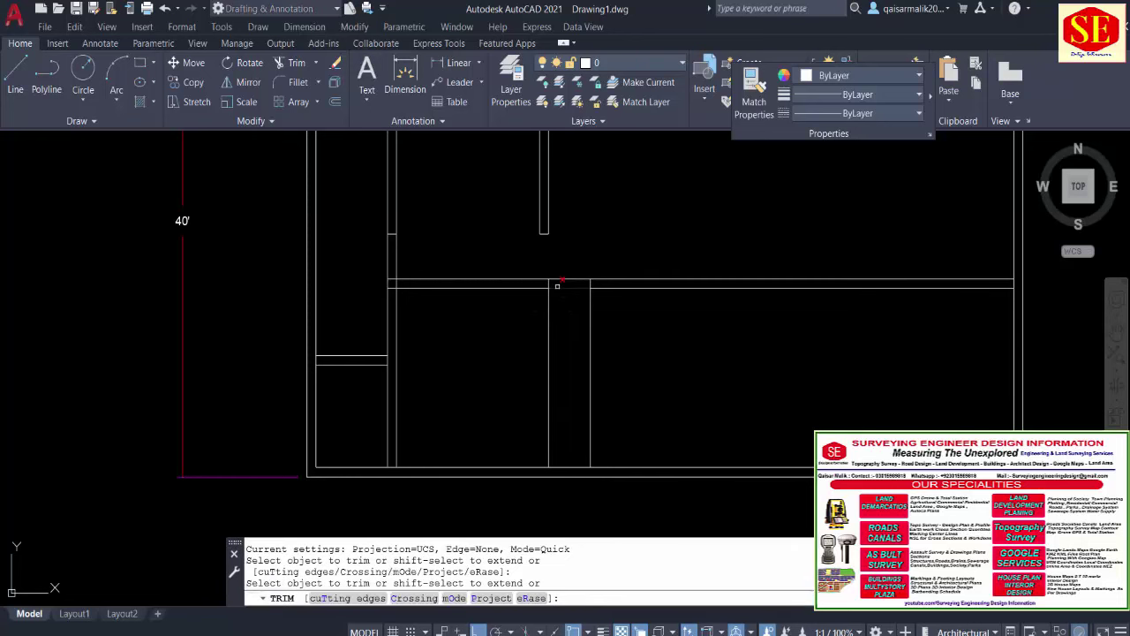
click(565, 284)
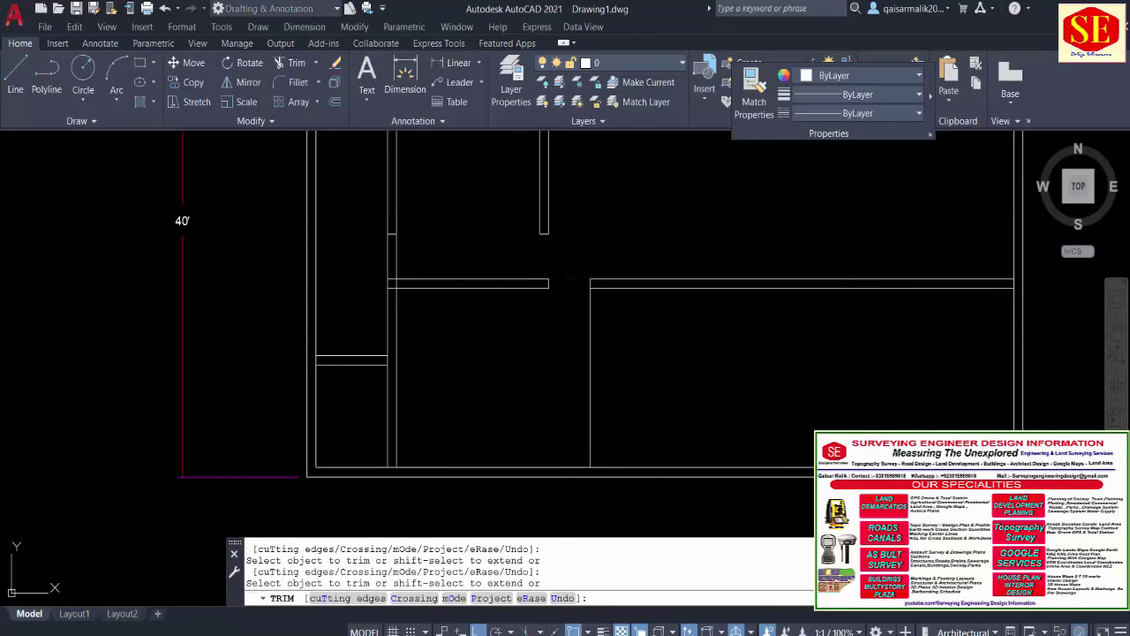
key(Escape)
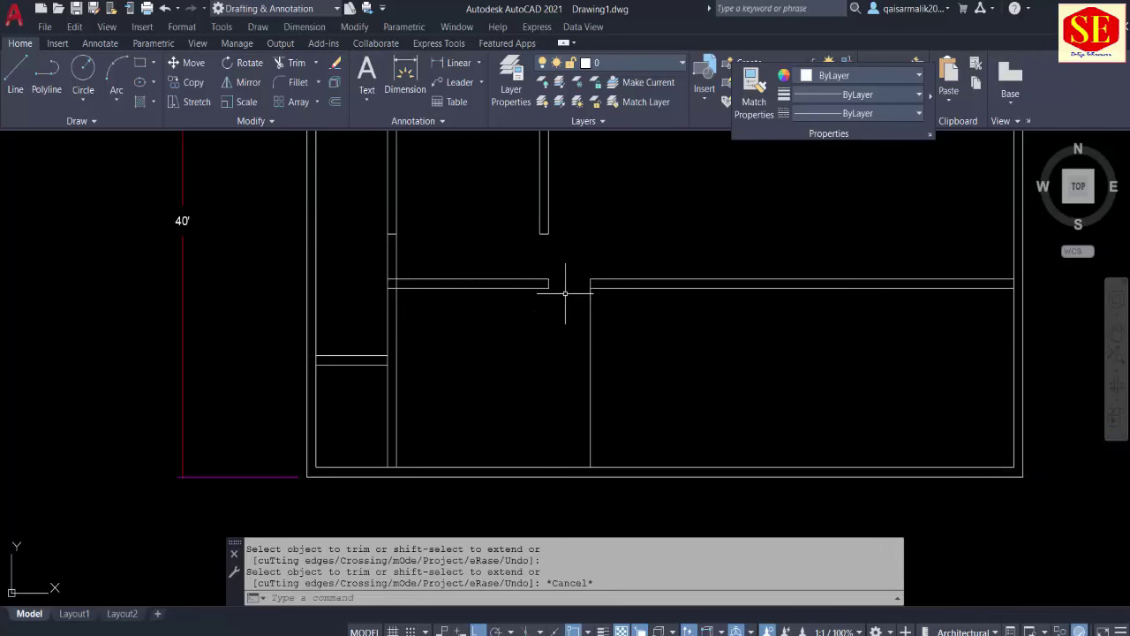
Step: Erase the stray leftover lines around the new doorway
scroll(565, 293, down, 2)
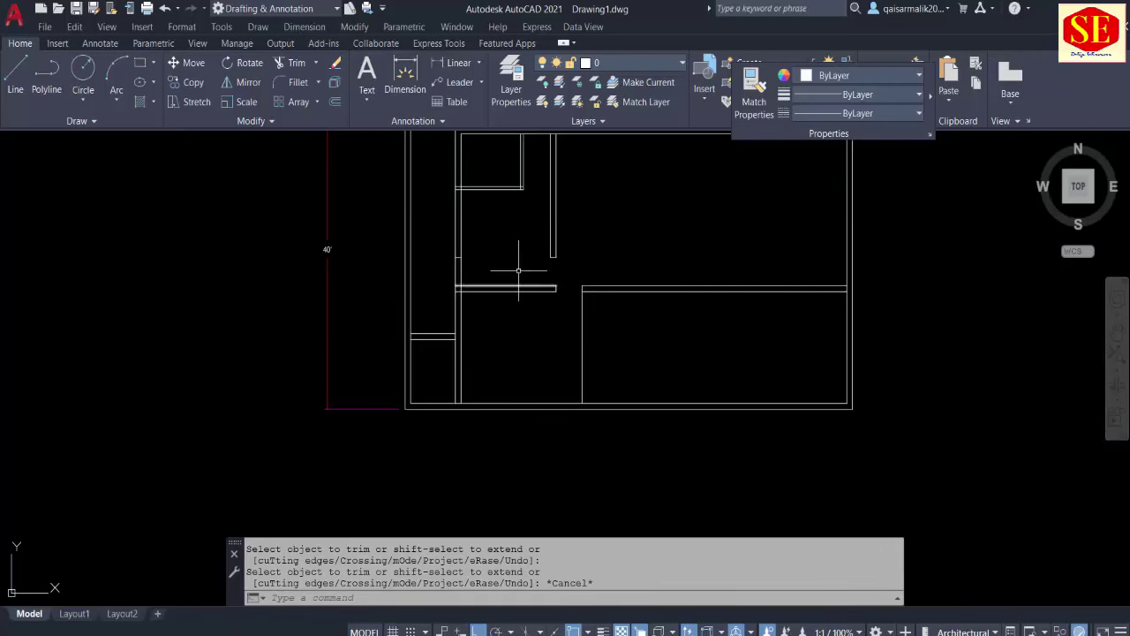
click(429, 238)
click(508, 299)
text(e)
key(Return)
middle_drag(483, 189, 483, 245)
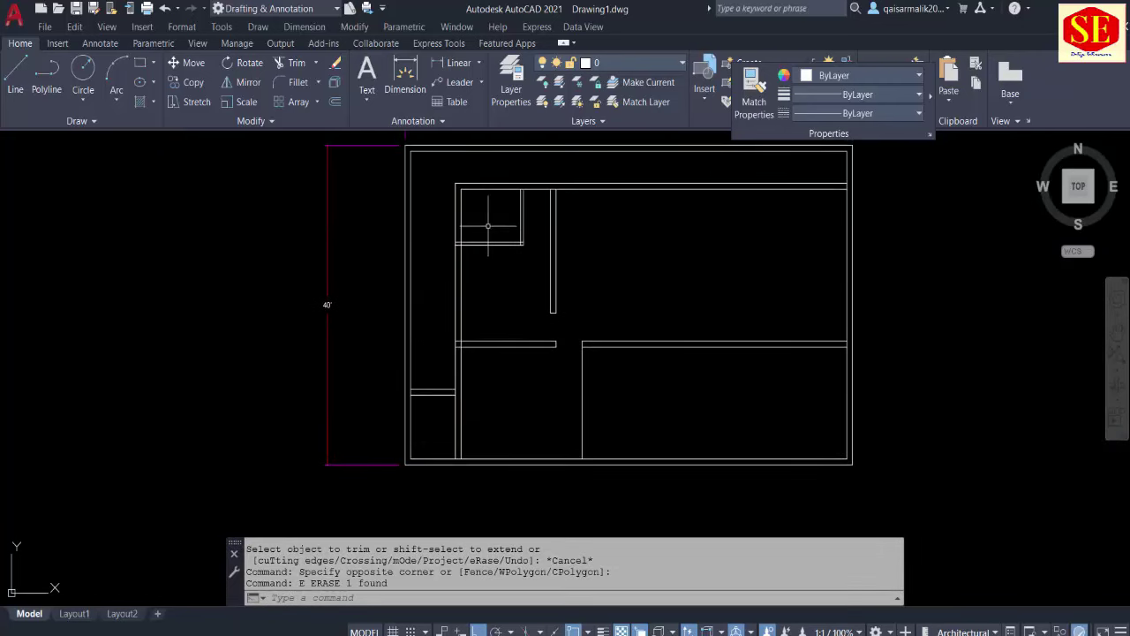
scroll(464, 455, up, 2)
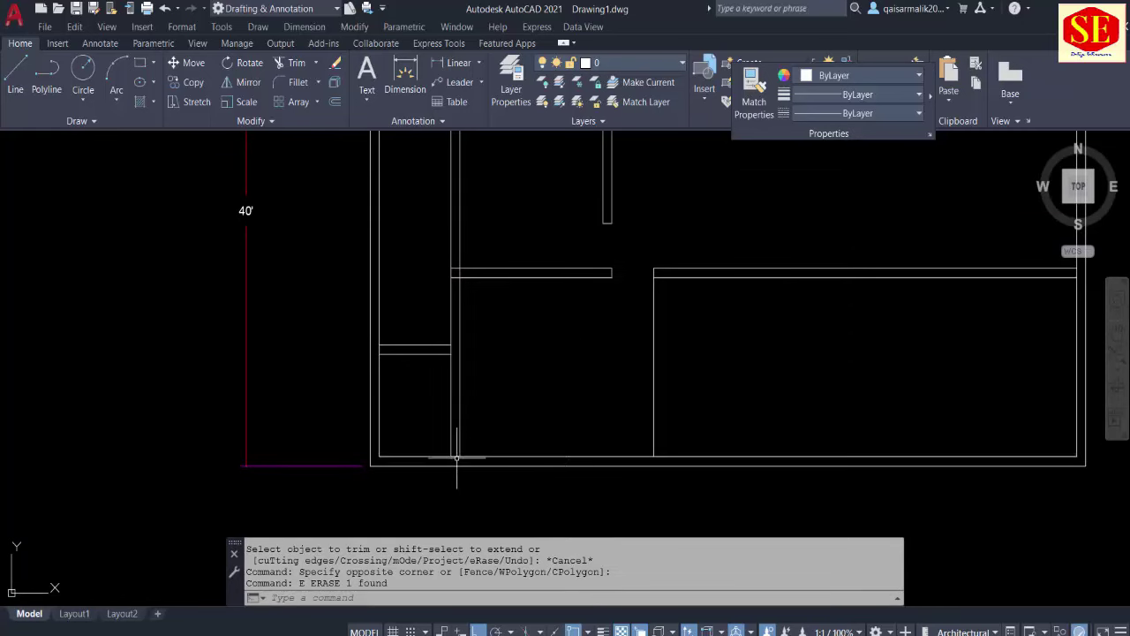
scroll(457, 458, up, 2)
key(Escape)
middle_drag(457, 457, 449, 440)
key(Escape)
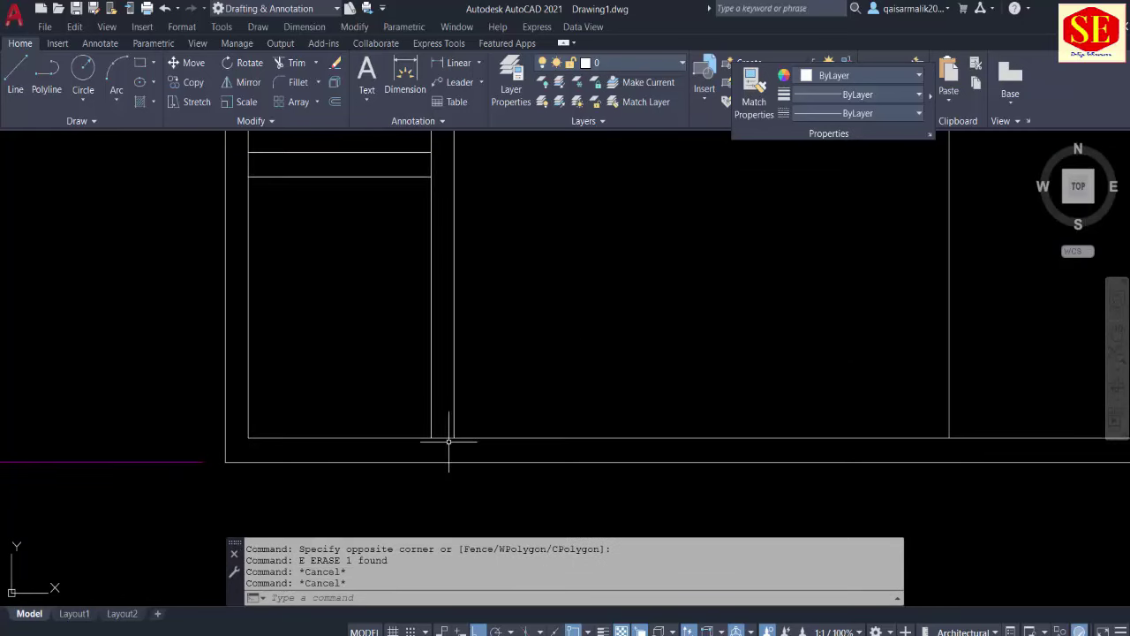
click(448, 441)
Step: Offset the bottom wall line 2'9" upward as a guide
text(o)
key(Return)
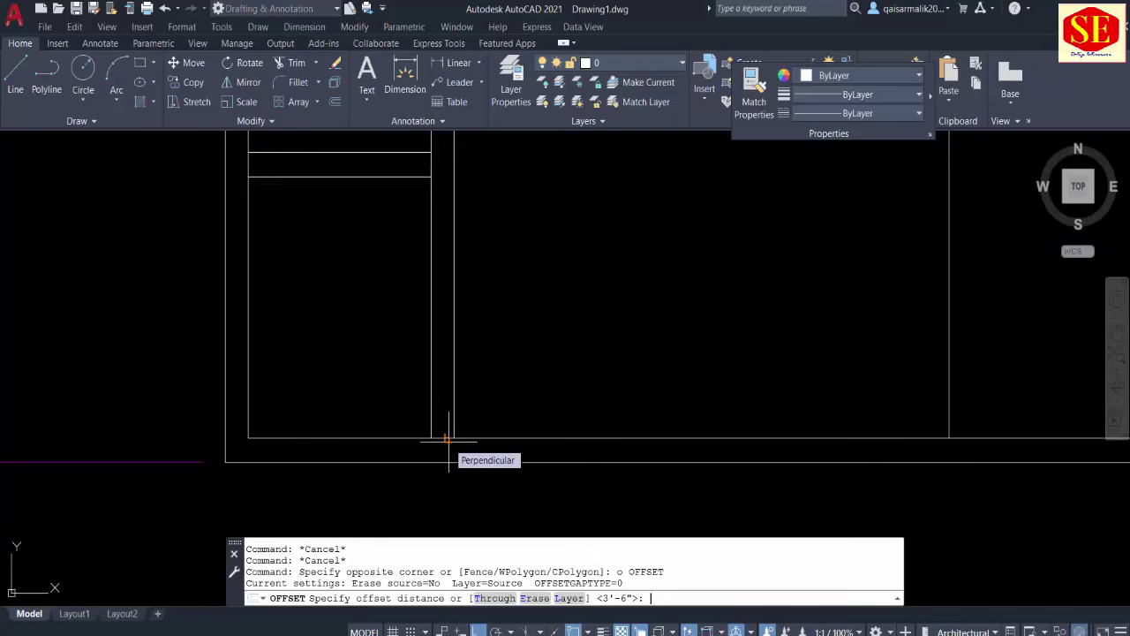
text(2'9)
key(Return)
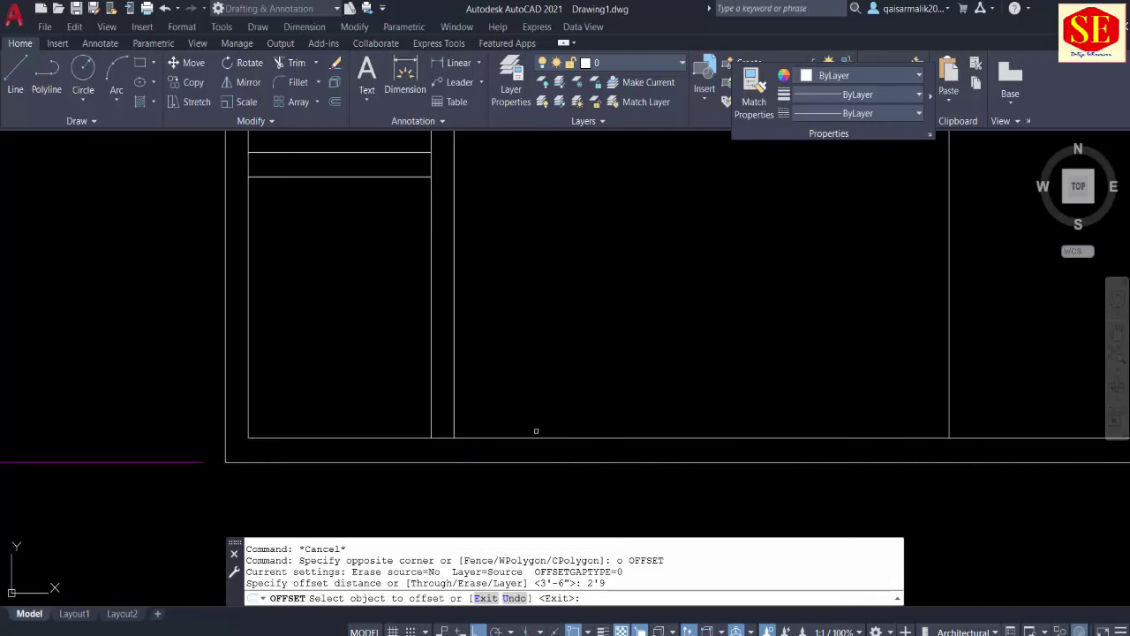
click(536, 432)
click(524, 403)
key(Escape)
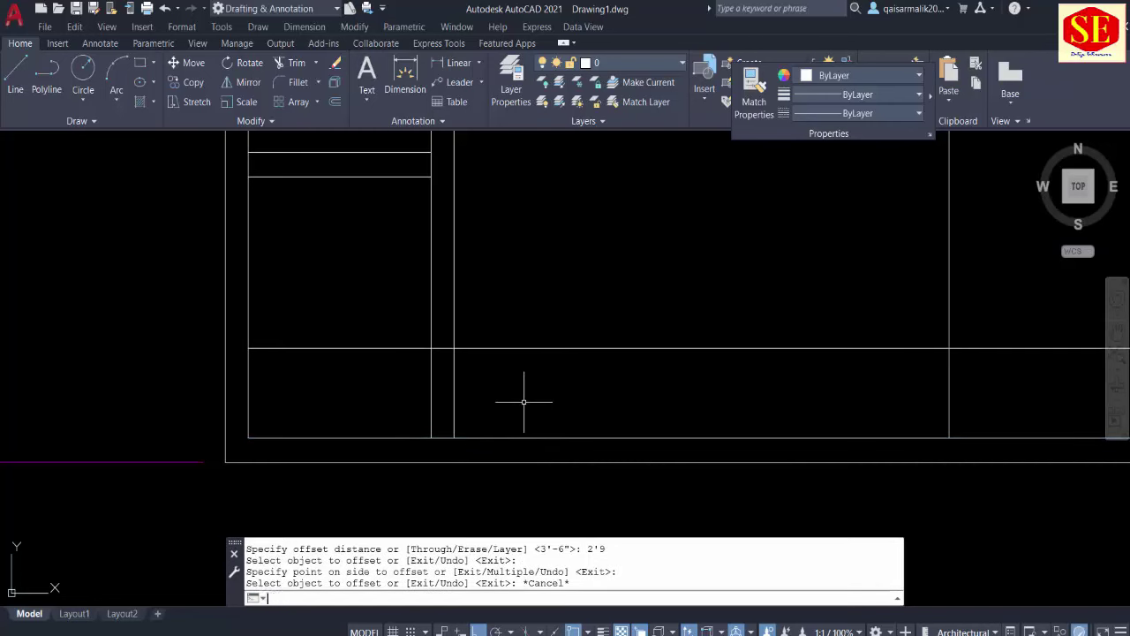
Step: Trim both partition lines below the 2'9" guide and trim away the guide line
text(tr)
key(Return)
click(475, 383)
click(430, 378)
key(Escape)
key(Return)
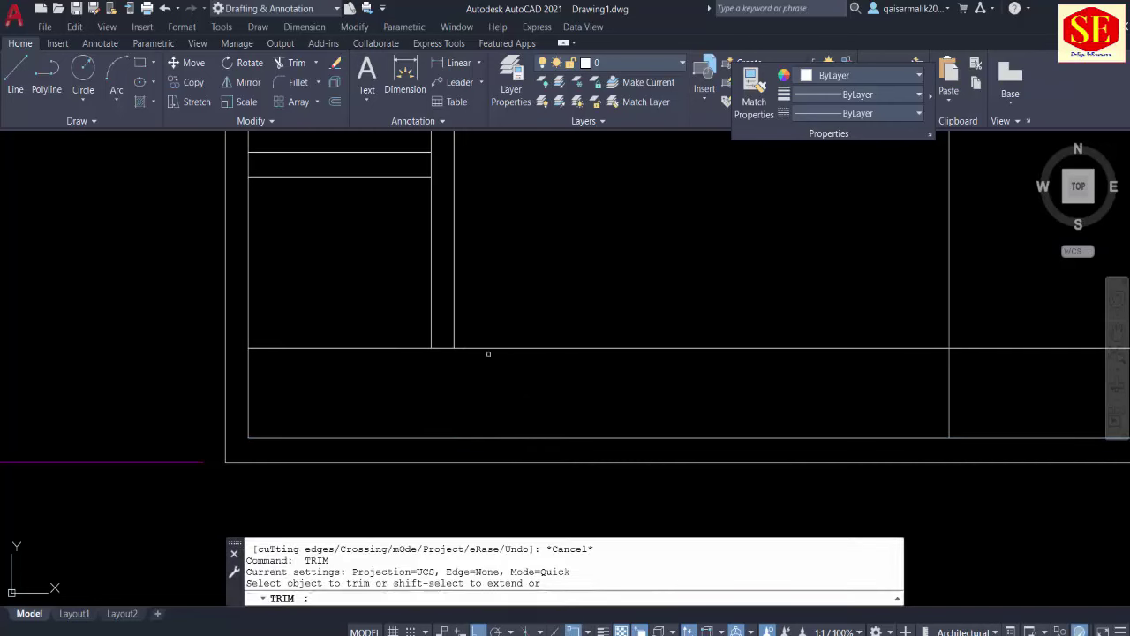
click(488, 348)
drag(405, 343, 391, 353)
Step: Offset the room's vertical wall line 2'9" to the right as a doorway guide
scroll(391, 348, up, 2)
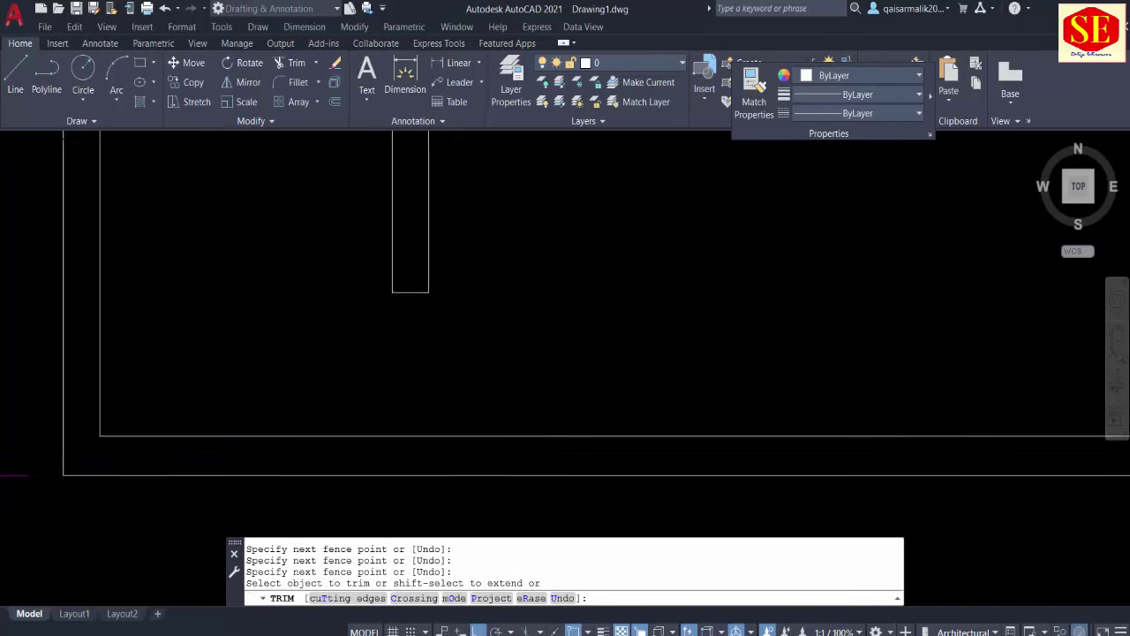
scroll(510, 391, down, 2)
scroll(512, 406, down, 2)
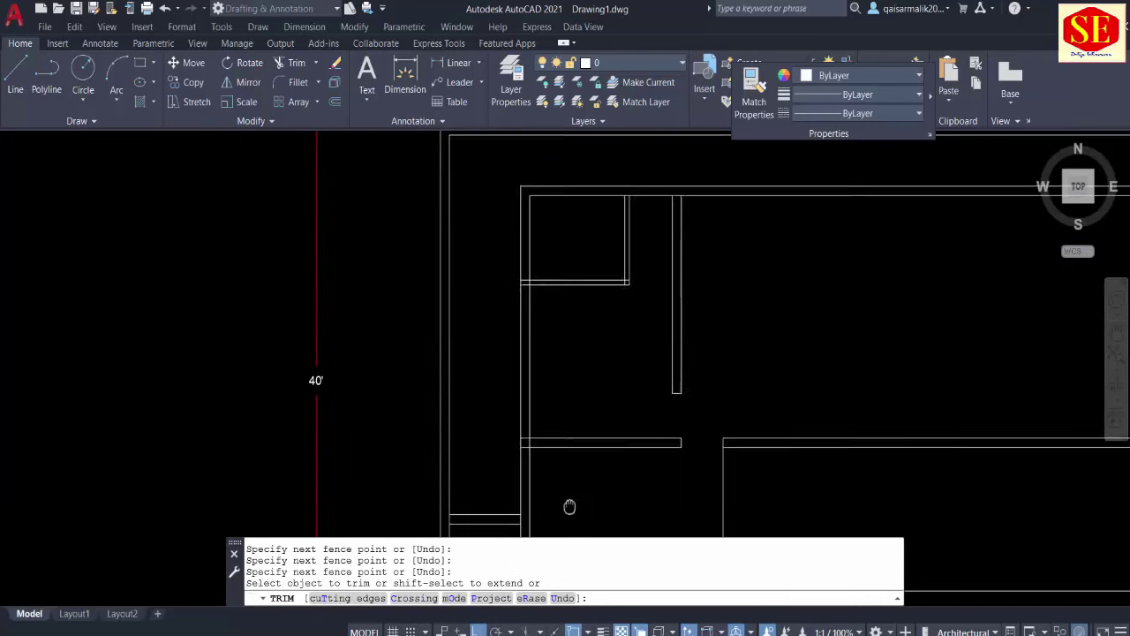
key(Escape)
scroll(541, 278, up, 2)
text(o)
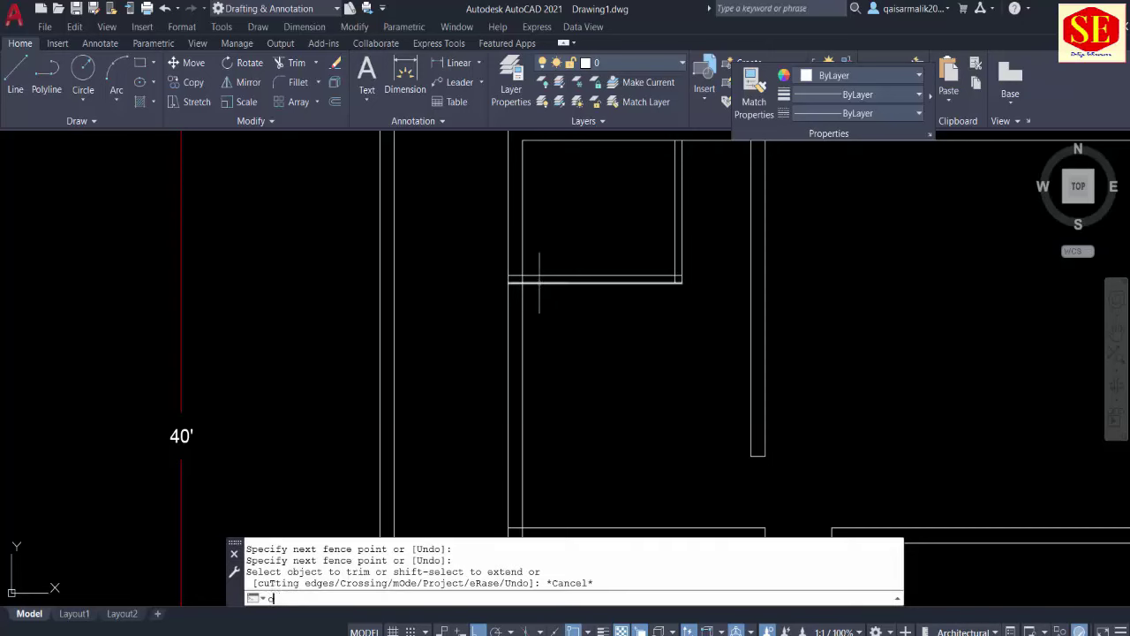
key(Return)
key(Return)
click(522, 265)
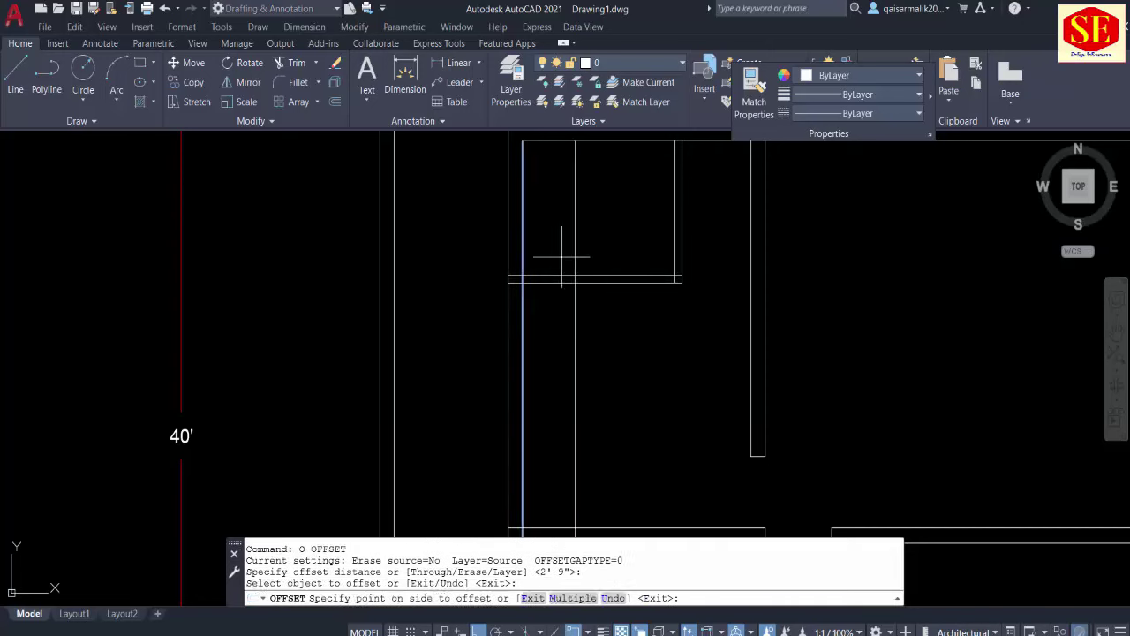
click(579, 254)
key(Escape)
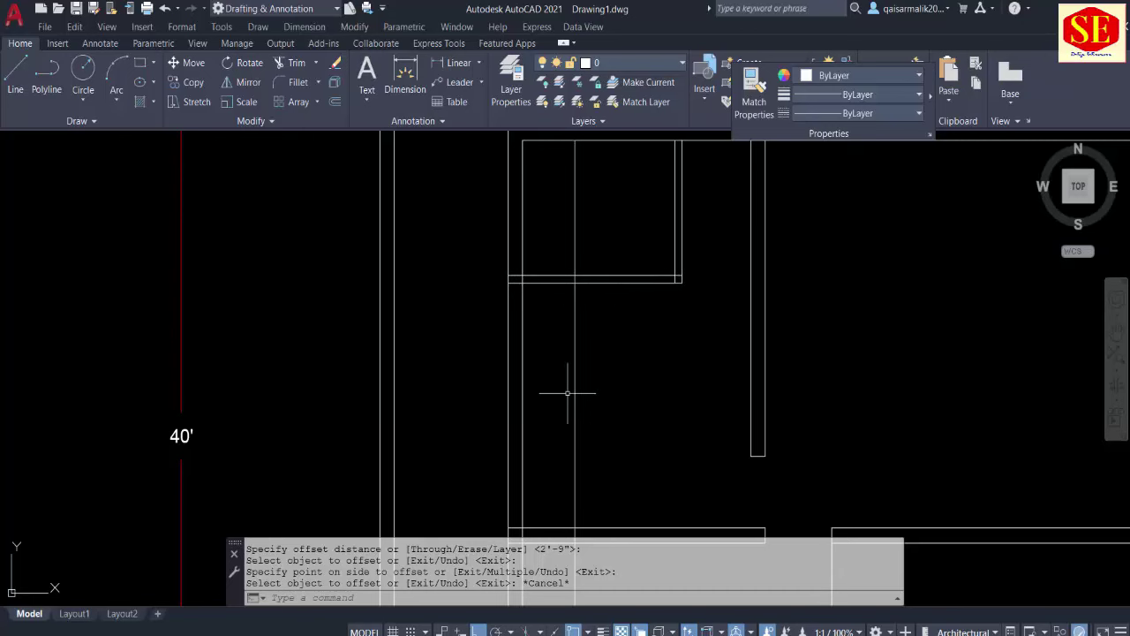
Step: Trim the wall between the guide lines and the guide line's upper part to open the doorway
key(Escape)
key(Escape)
key(Escape)
text(tr)
key(Return)
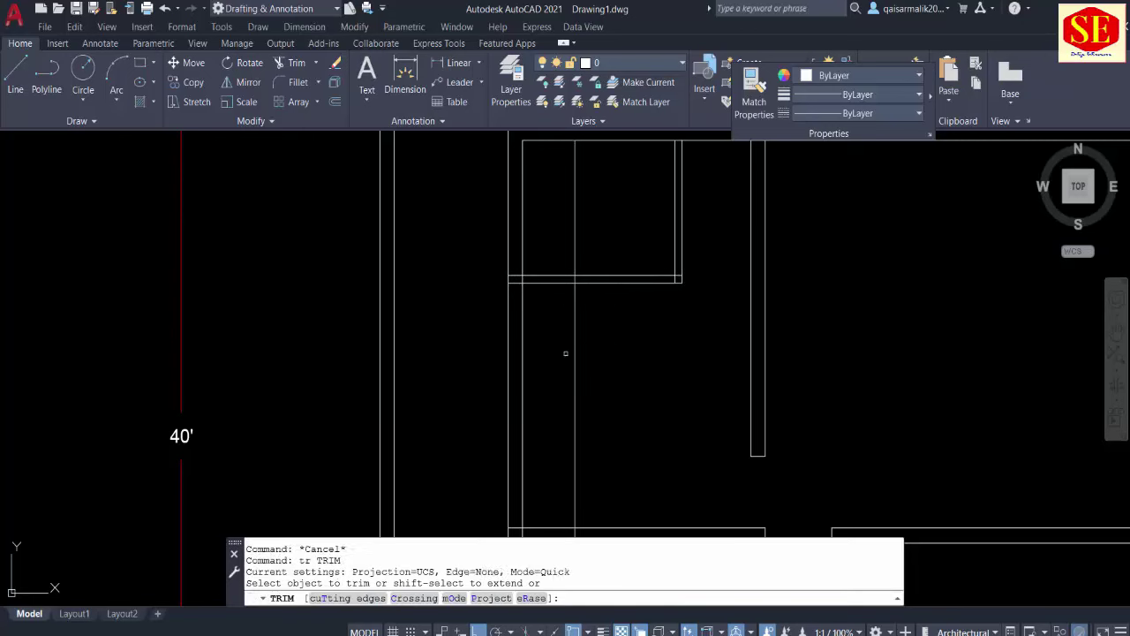
drag(555, 271, 553, 294)
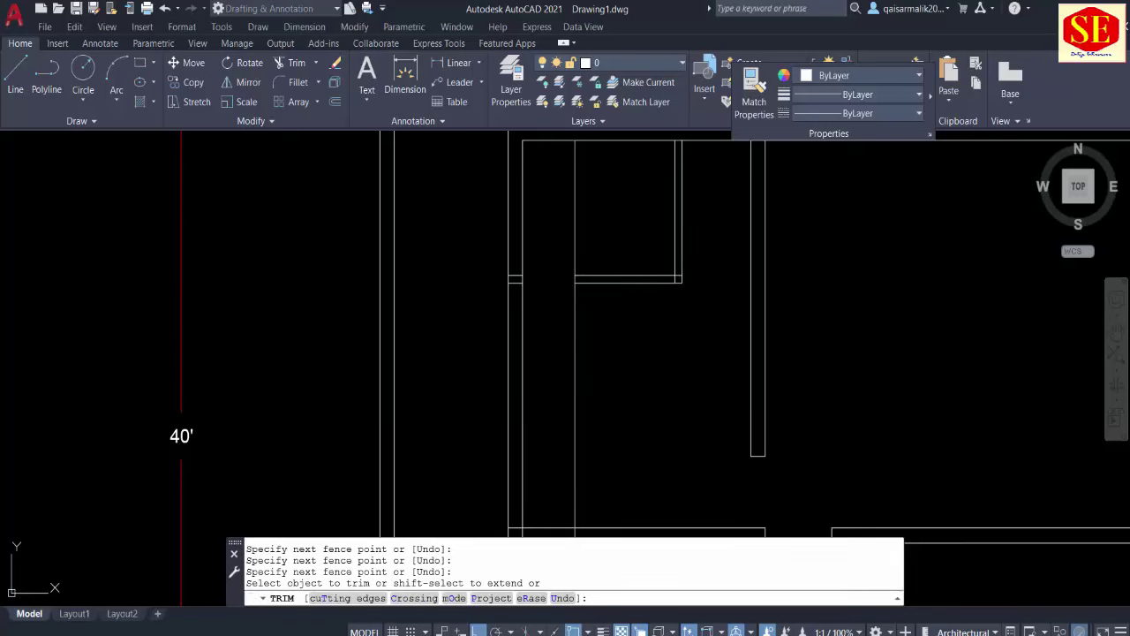
click(575, 239)
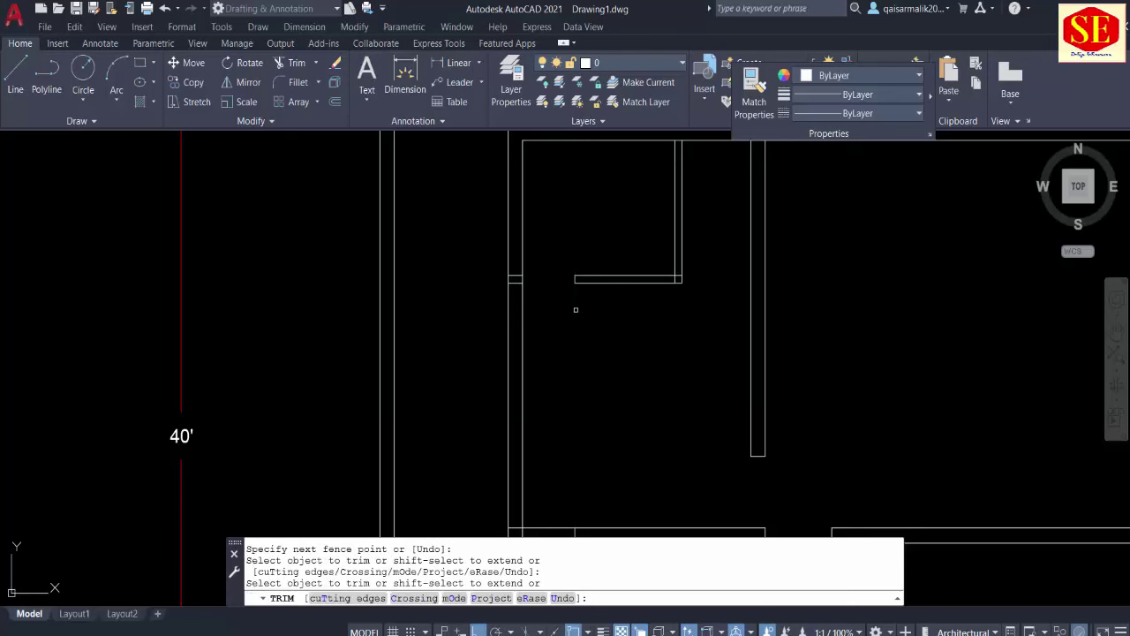
key(Escape)
Step: Erase the two short leftover wall segments
click(485, 260)
click(578, 323)
key(Escape)
key(Escape)
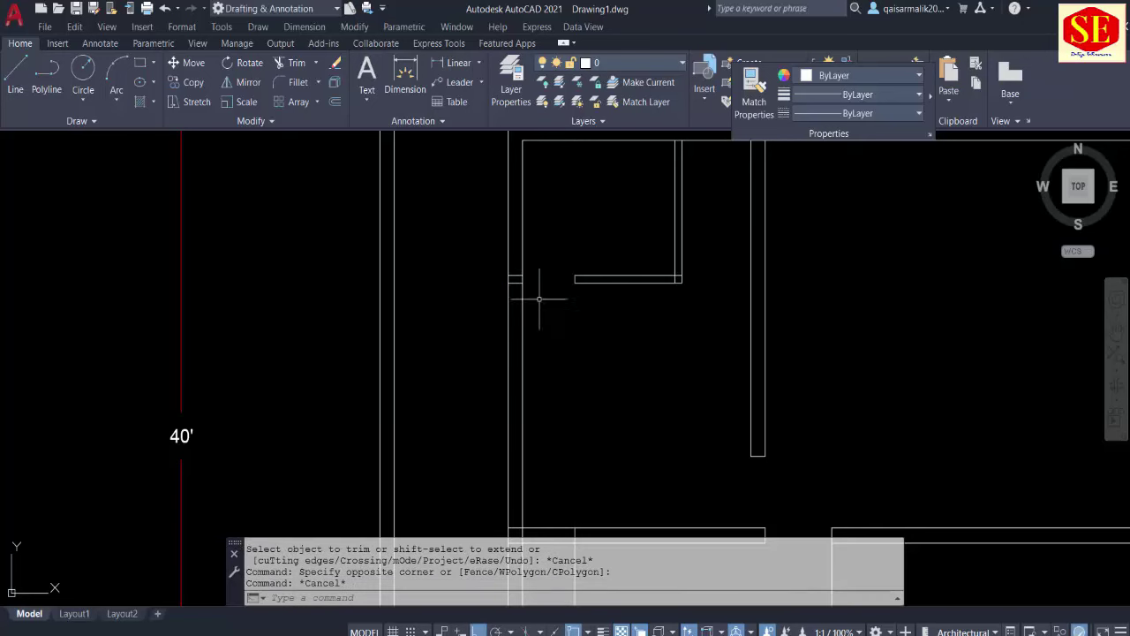
click(486, 251)
click(565, 319)
text(e)
key(Return)
Step: Erase the stray vertical line in the lower partition
middle_drag(546, 465, 550, 189)
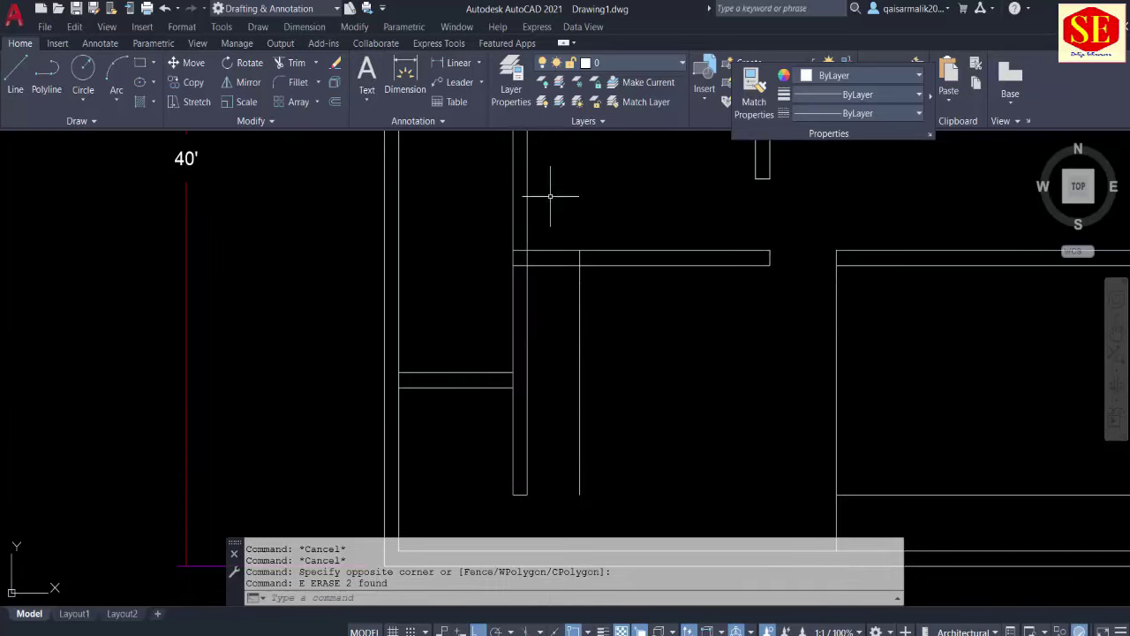
click(605, 308)
click(570, 323)
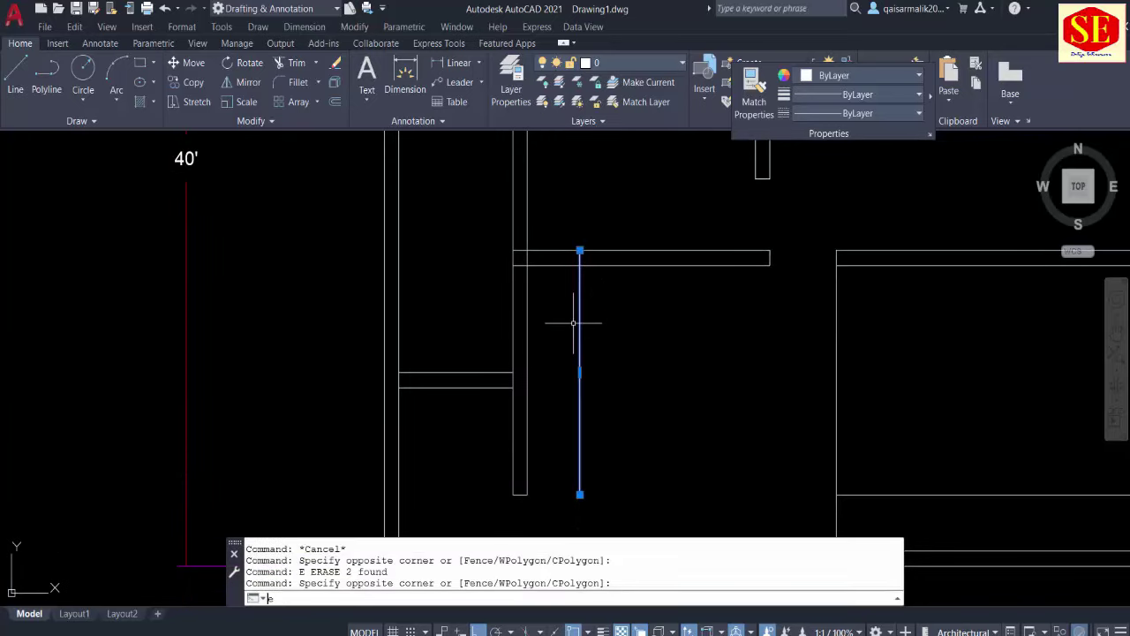
text(e)
key(Return)
scroll(579, 327, down, 3)
Step: Zoom out to the whole floor plan and select the stray inner line in the lower-right room
middle_drag(561, 319, 555, 393)
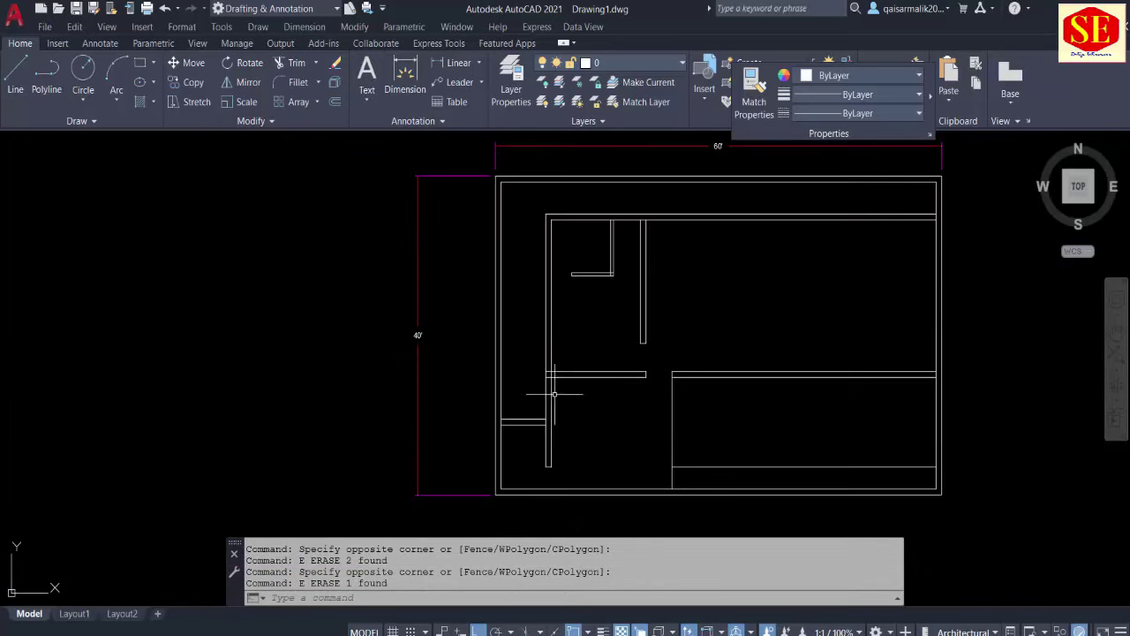
scroll(622, 221, up, 3)
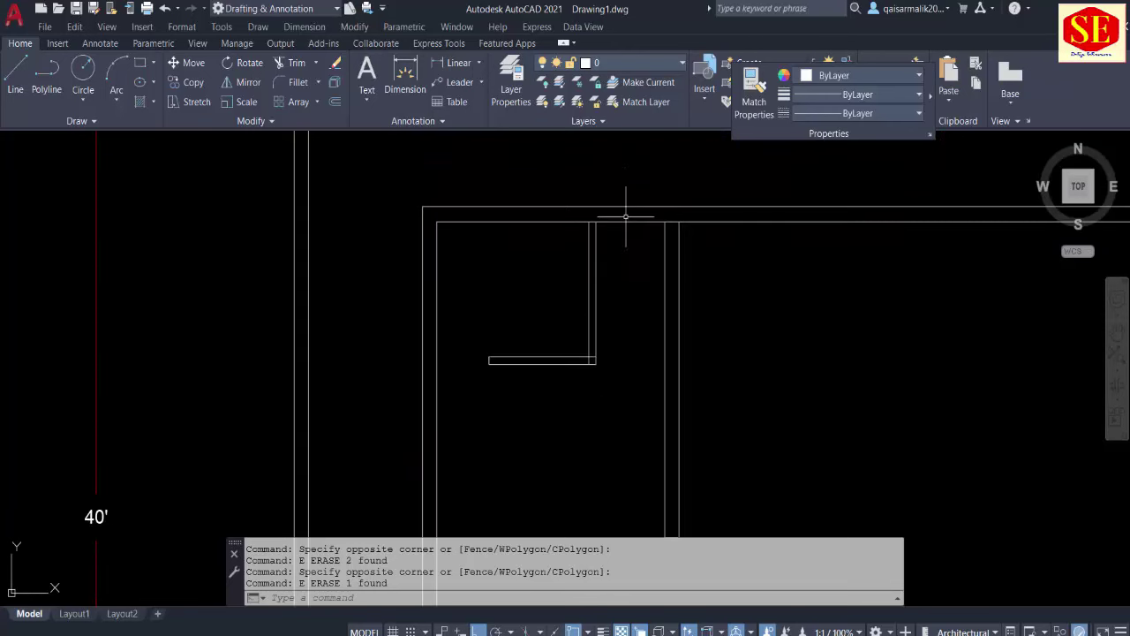
scroll(500, 371, down, 1)
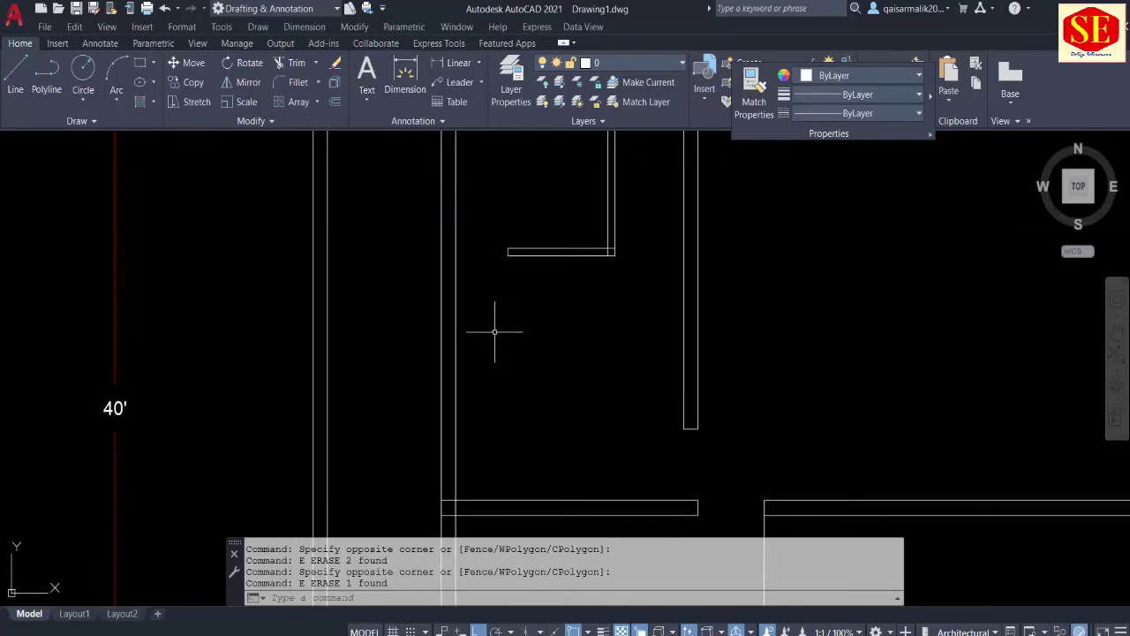
scroll(530, 327, down, 1)
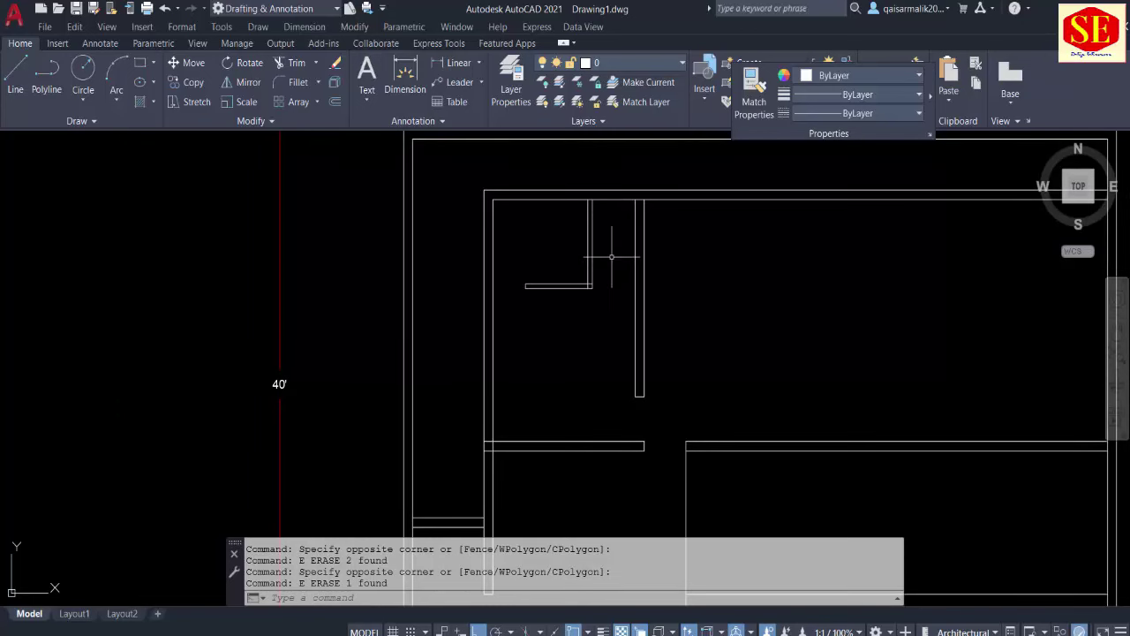
scroll(747, 416, down, 1)
scroll(537, 240, down, 1)
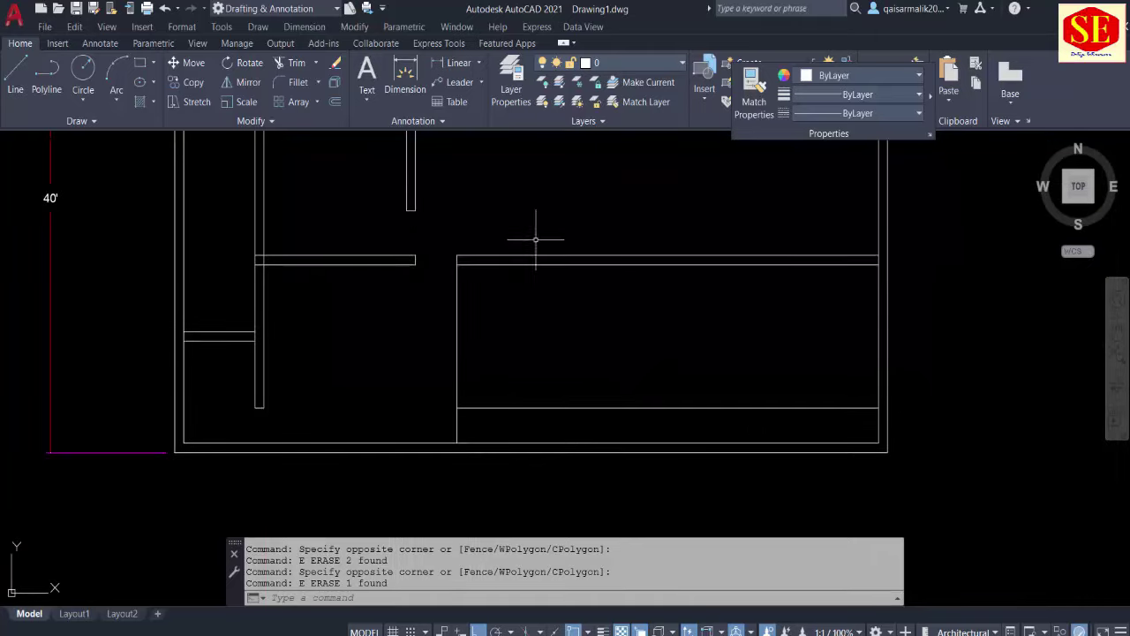
key(Escape)
scroll(557, 302, down, 3)
scroll(558, 302, up, 3)
scroll(522, 371, up, 1)
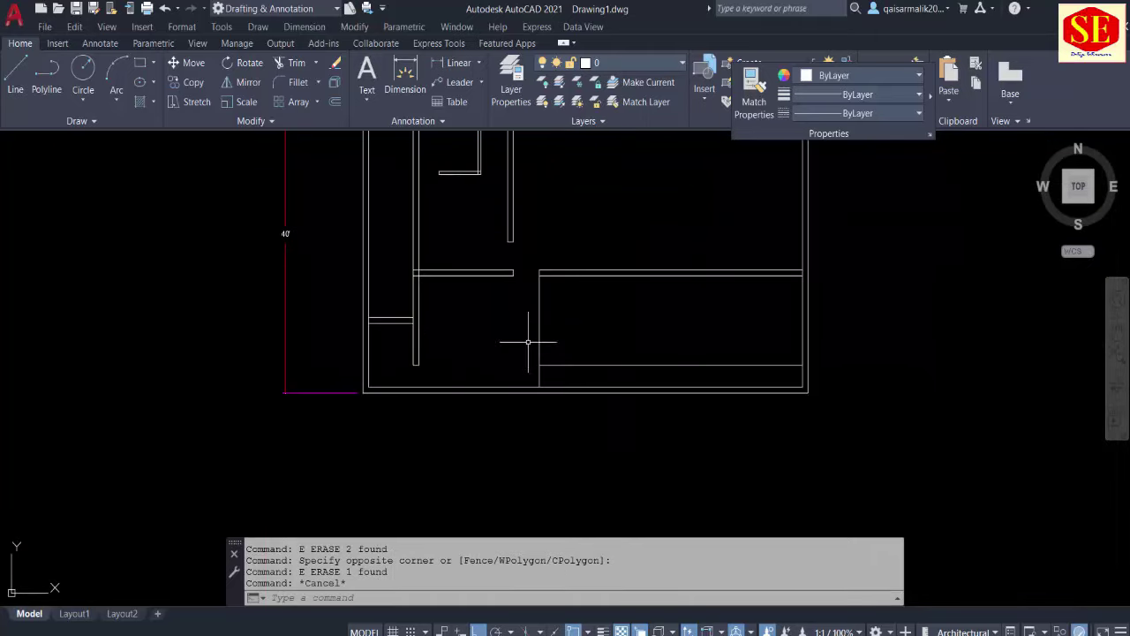
click(575, 365)
Step: Erase the stray line and offset the room's left partition 4.5" to the right
text(e)
key(Return)
text(o)
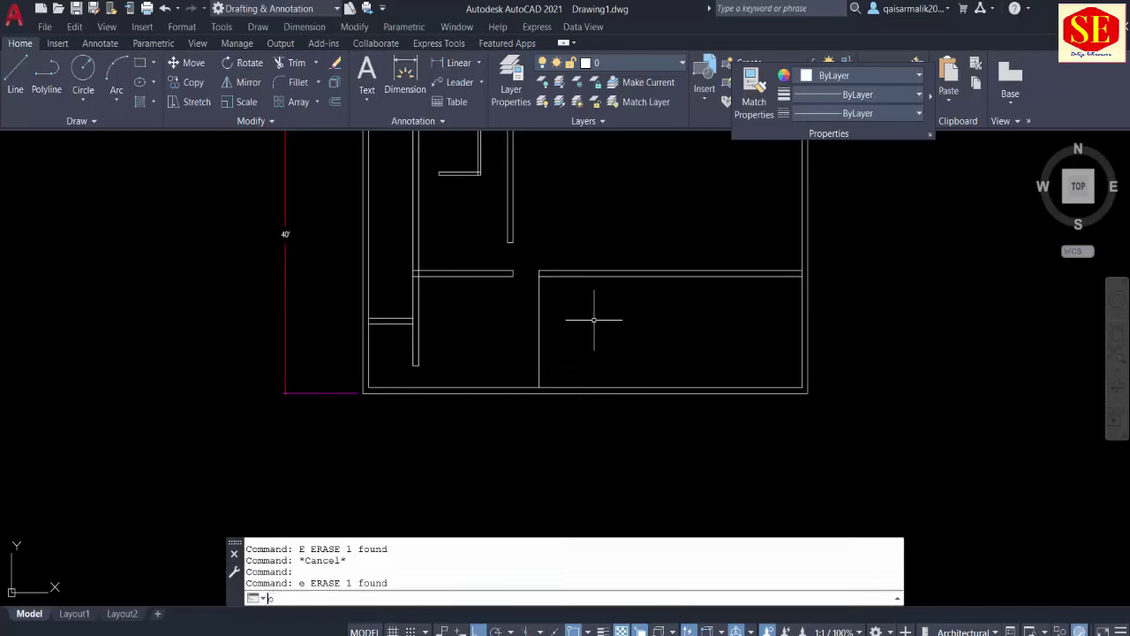
key(Return)
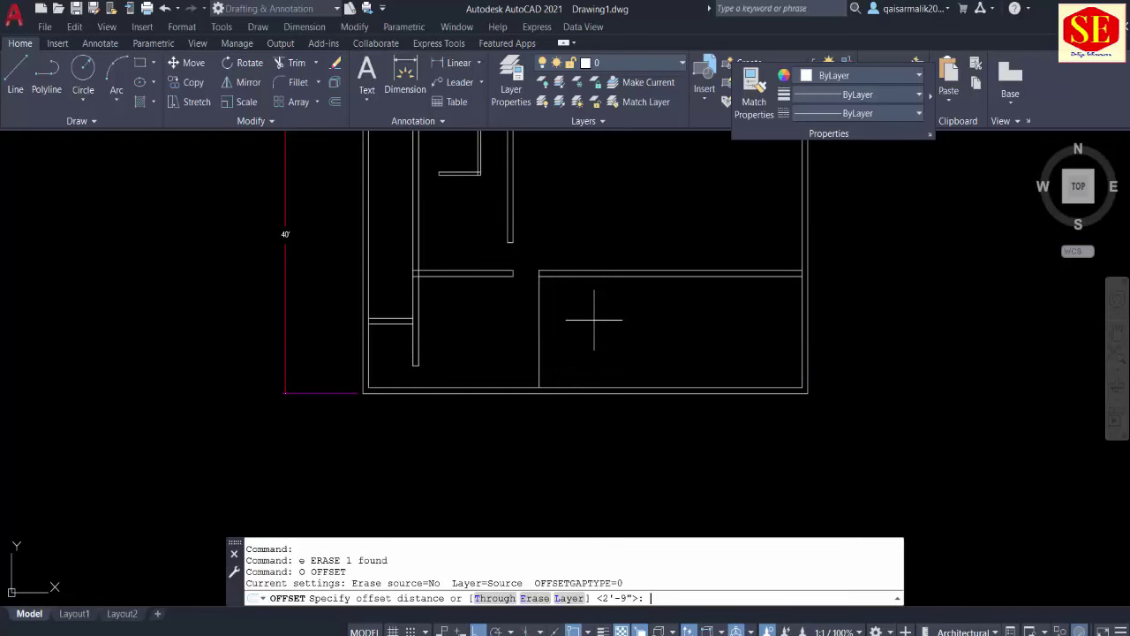
text(4.5)
key(Return)
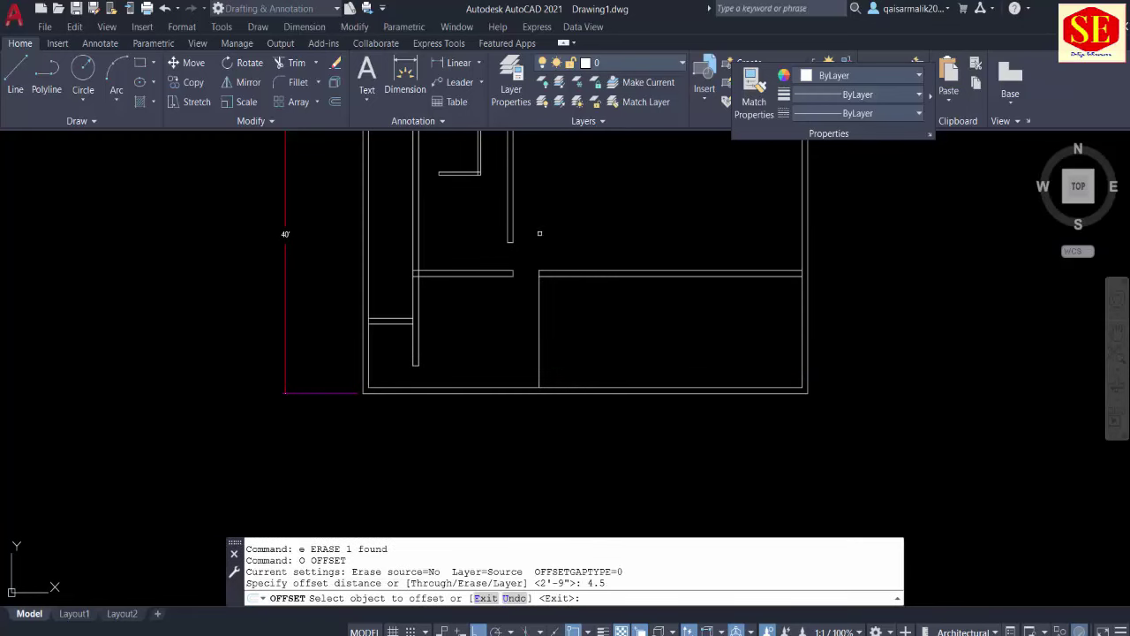
click(538, 336)
click(565, 334)
key(Escape)
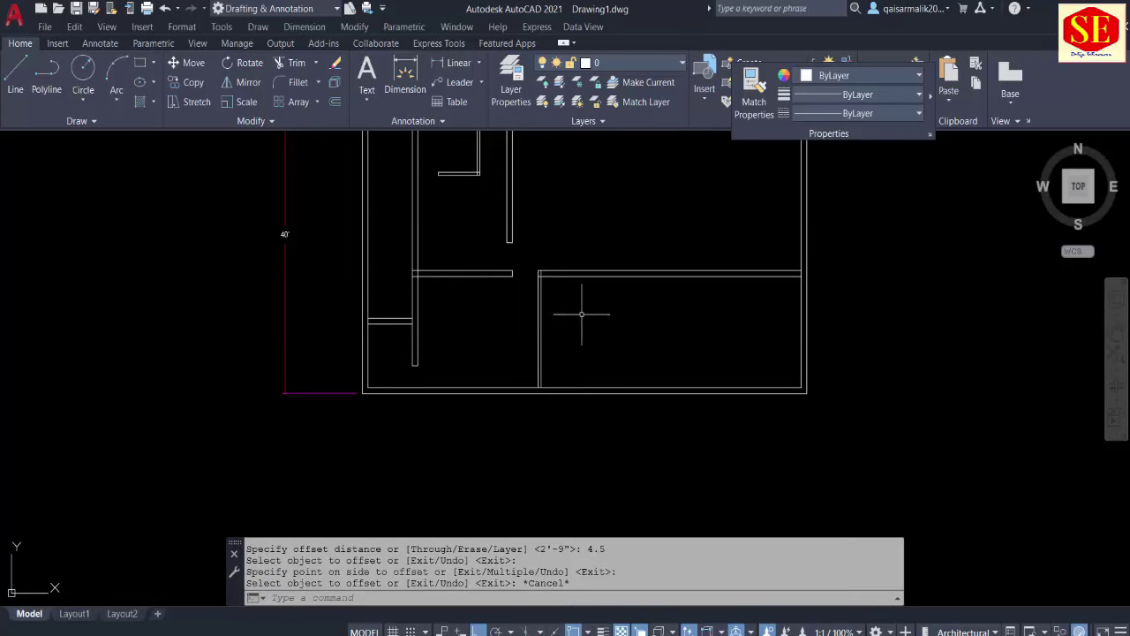
Step: Offset the partition's right line 8' to the right for the new wall
middle_drag(581, 313, 501, 324)
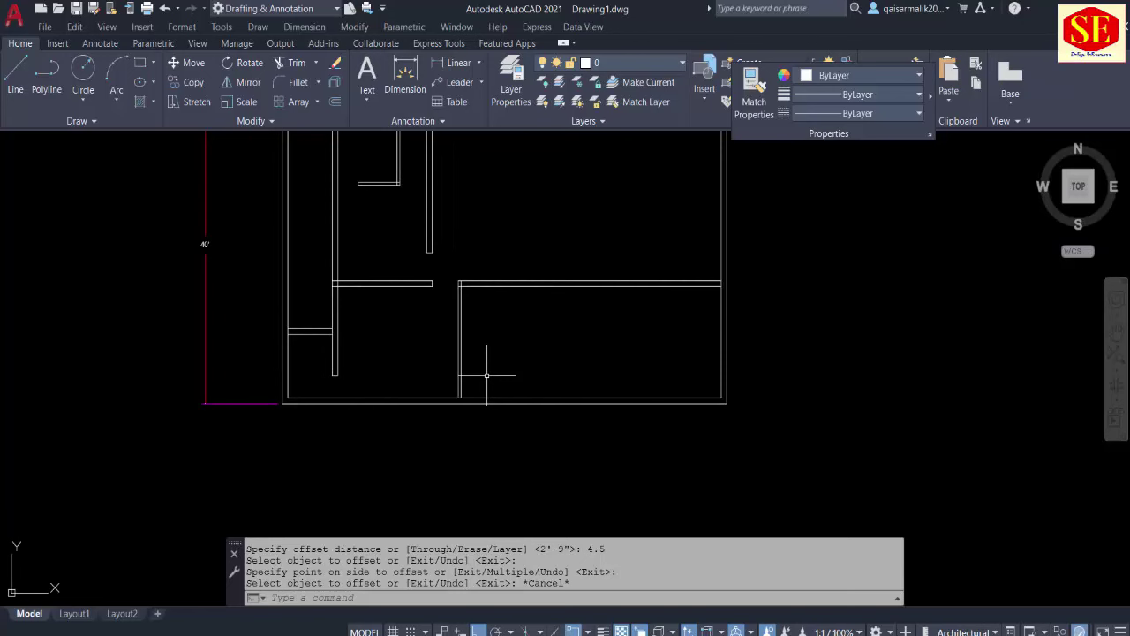
text(o8')
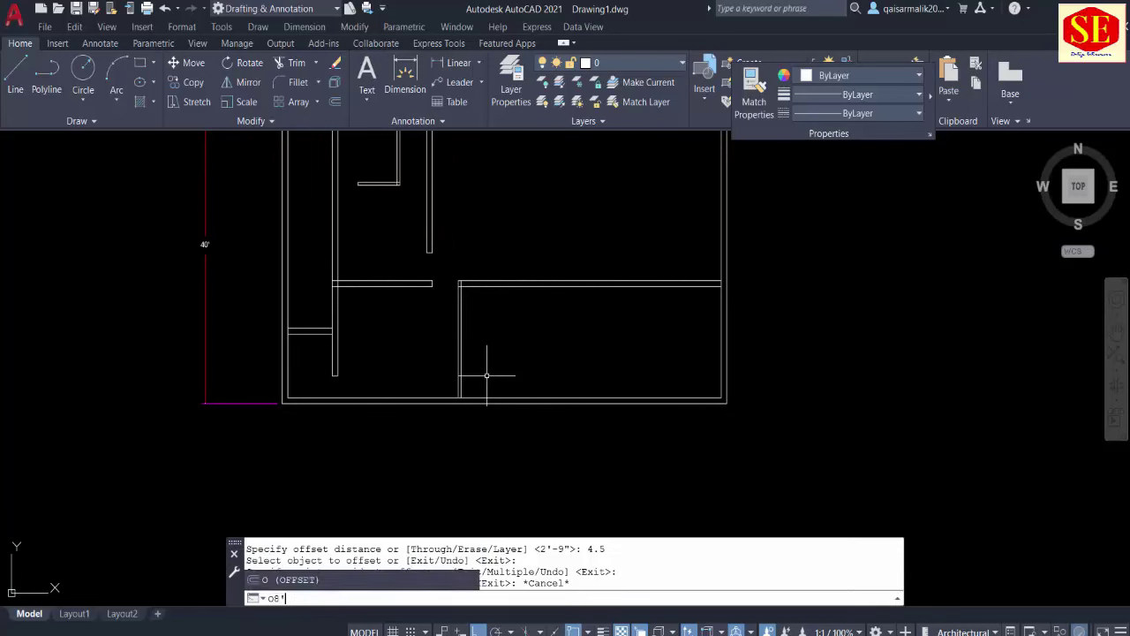
key(Return)
key(Escape)
key(Escape)
text(o)
key(Return)
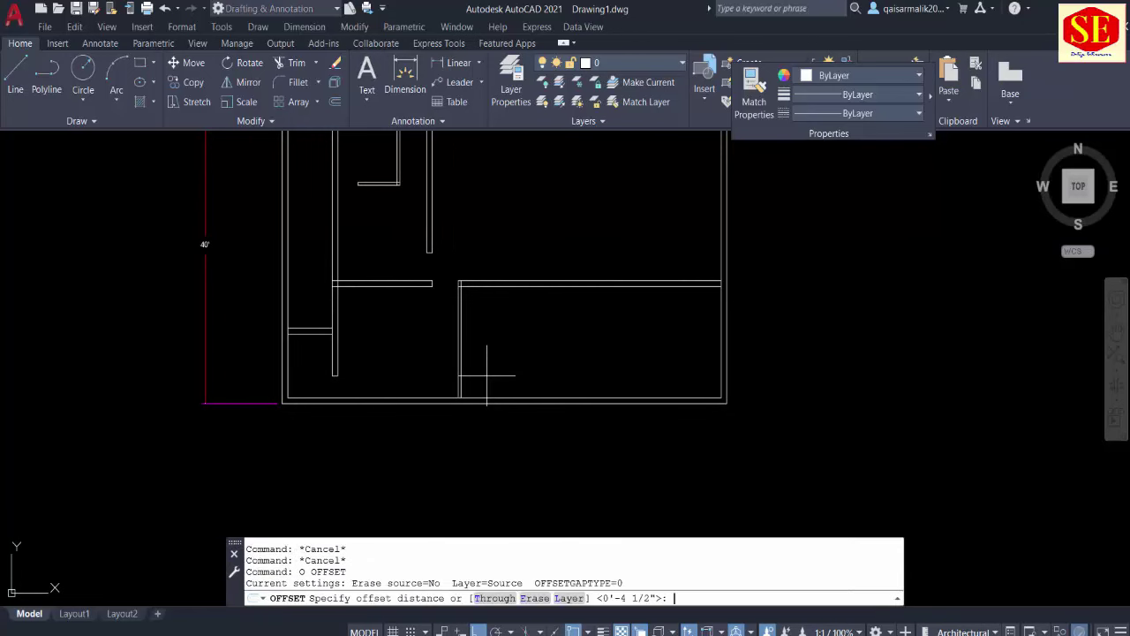
key(Return)
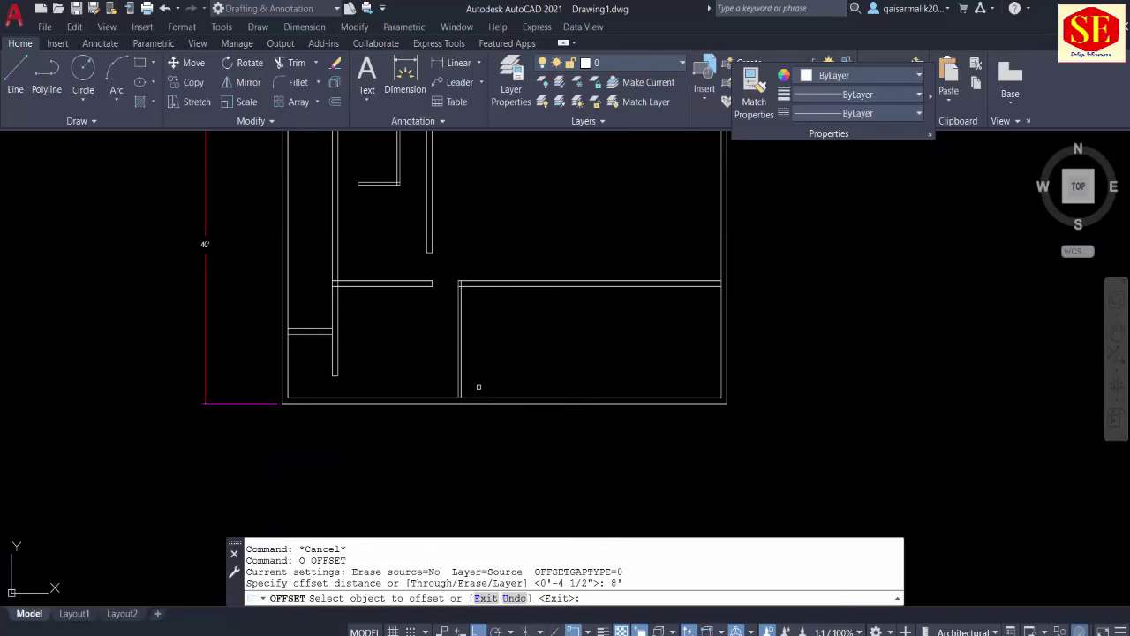
click(465, 365)
click(473, 363)
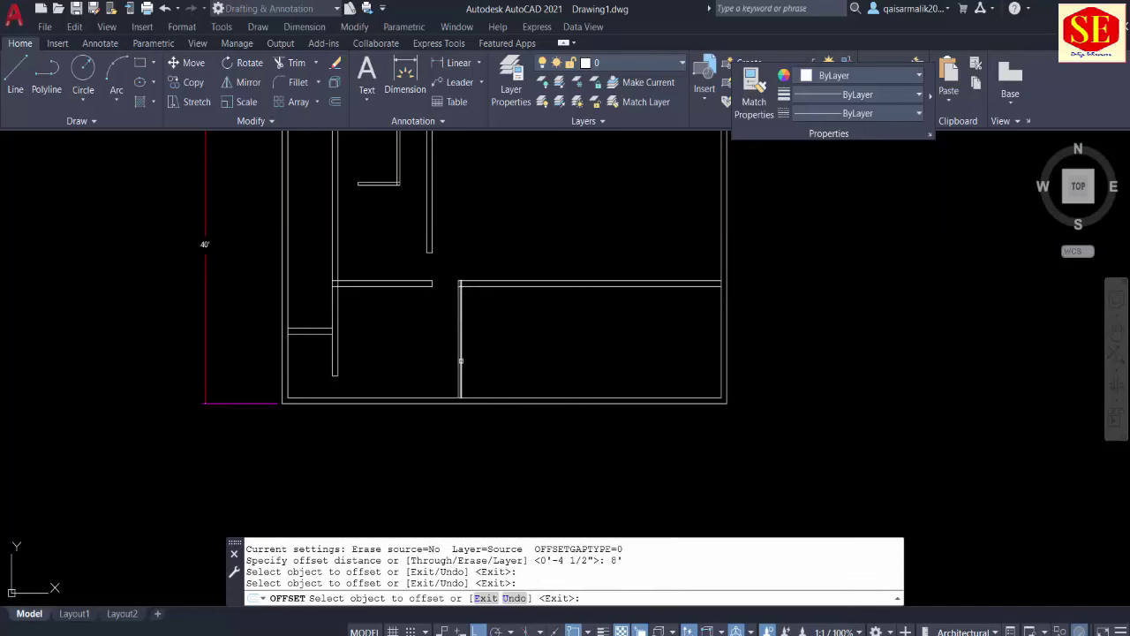
click(461, 360)
click(542, 368)
key(Escape)
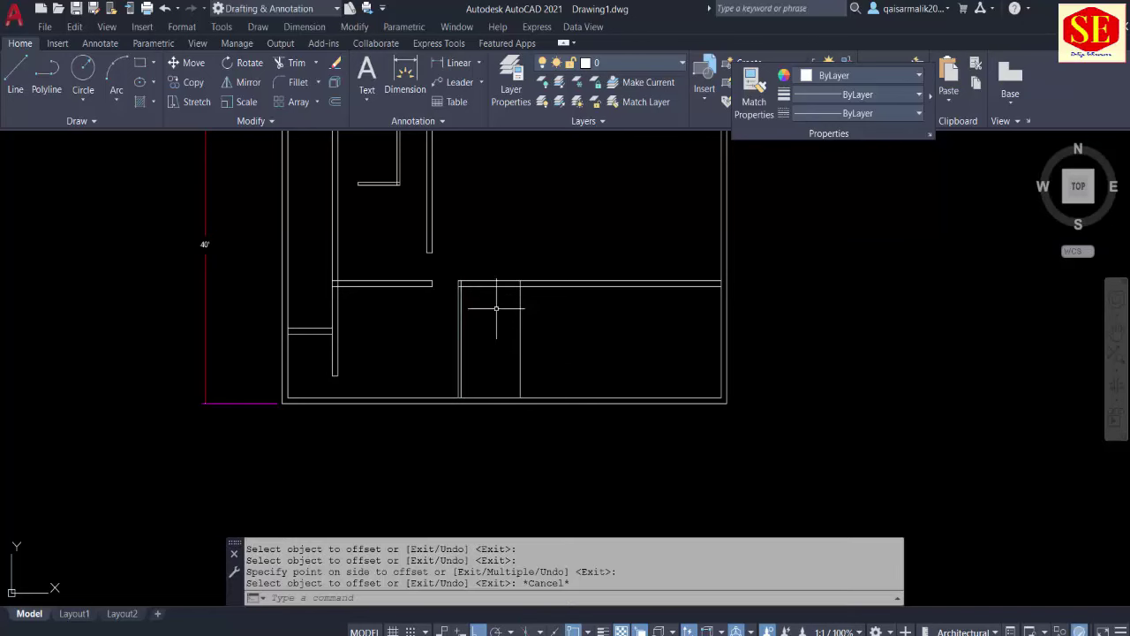
Step: Offset the new wall line 4.5" to the right to make it double-line
key(Return)
text(4.)
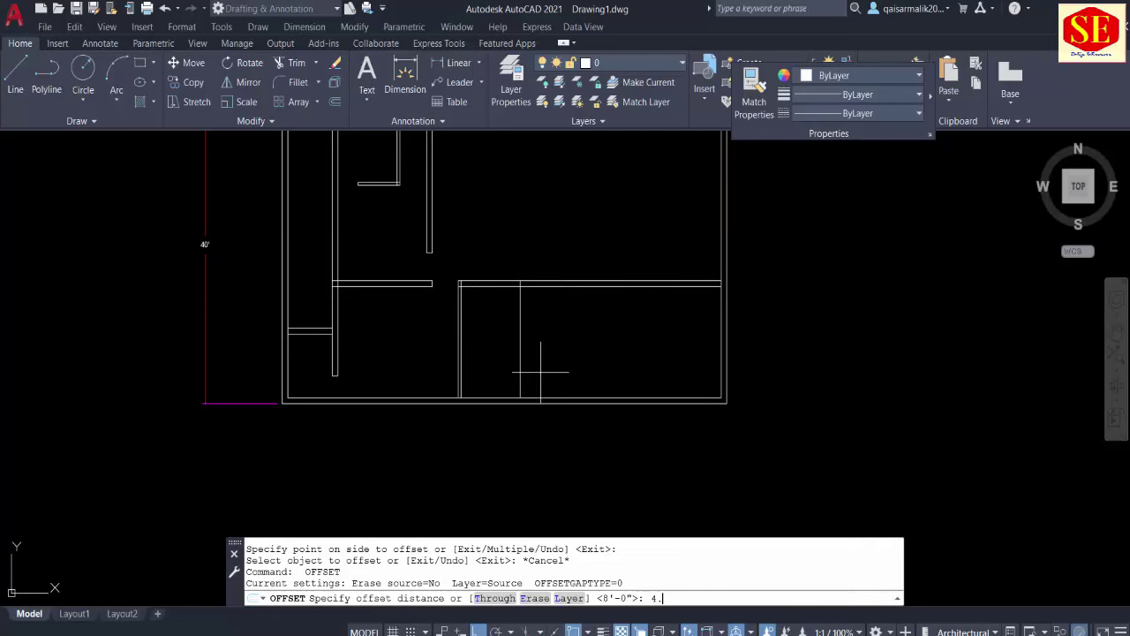
text(5)
key(Return)
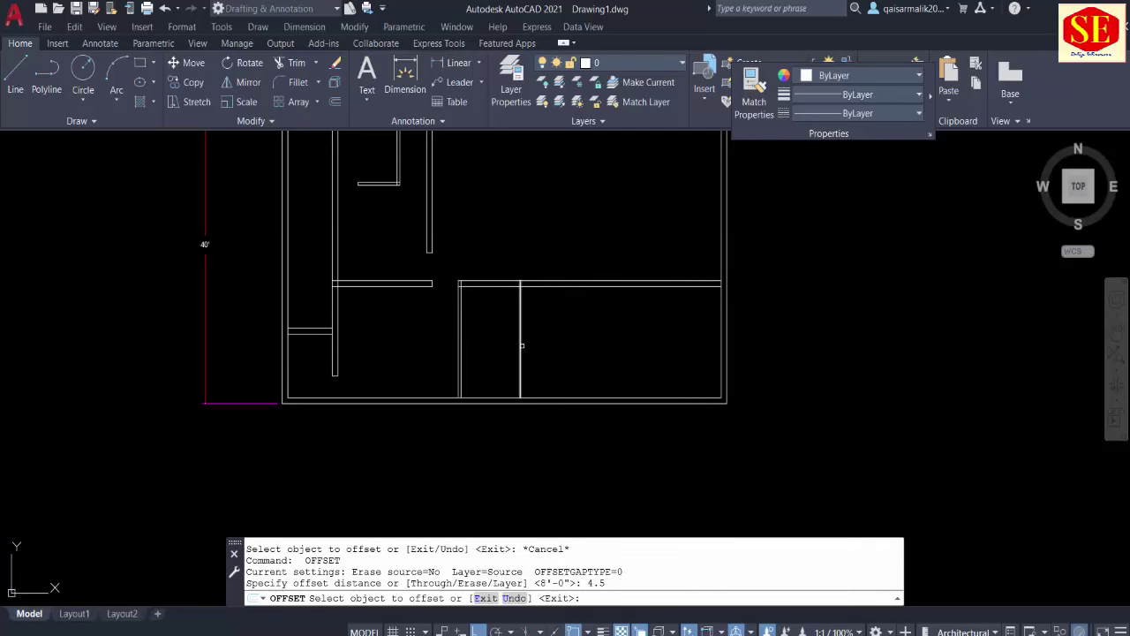
click(523, 345)
click(534, 345)
key(Escape)
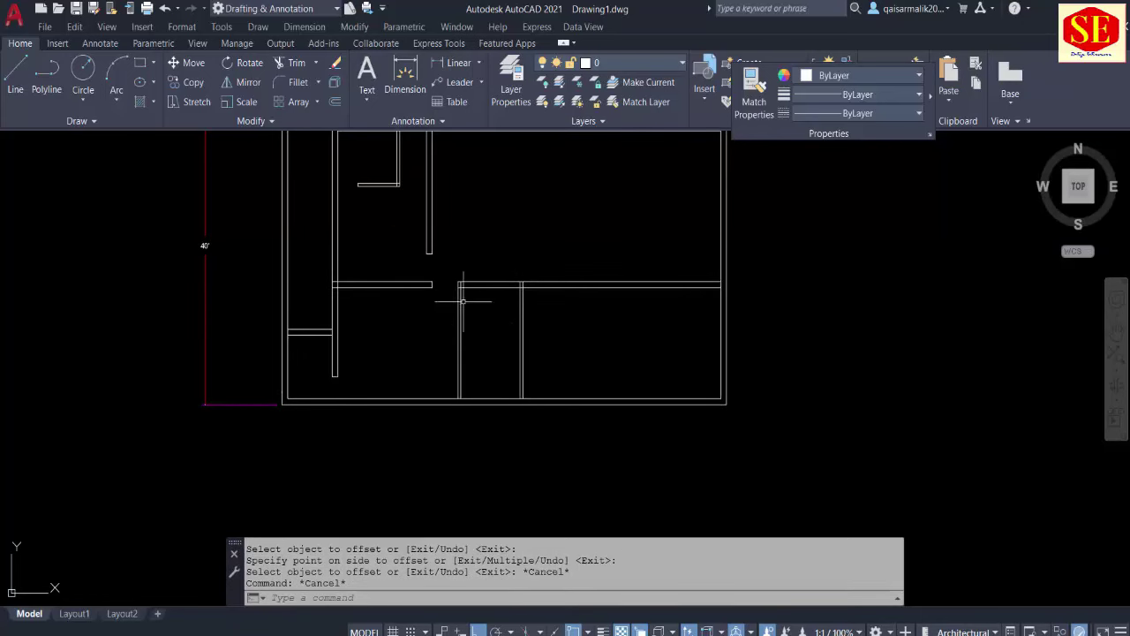
key(Escape)
scroll(463, 301, up, 2)
scroll(458, 301, up, 2)
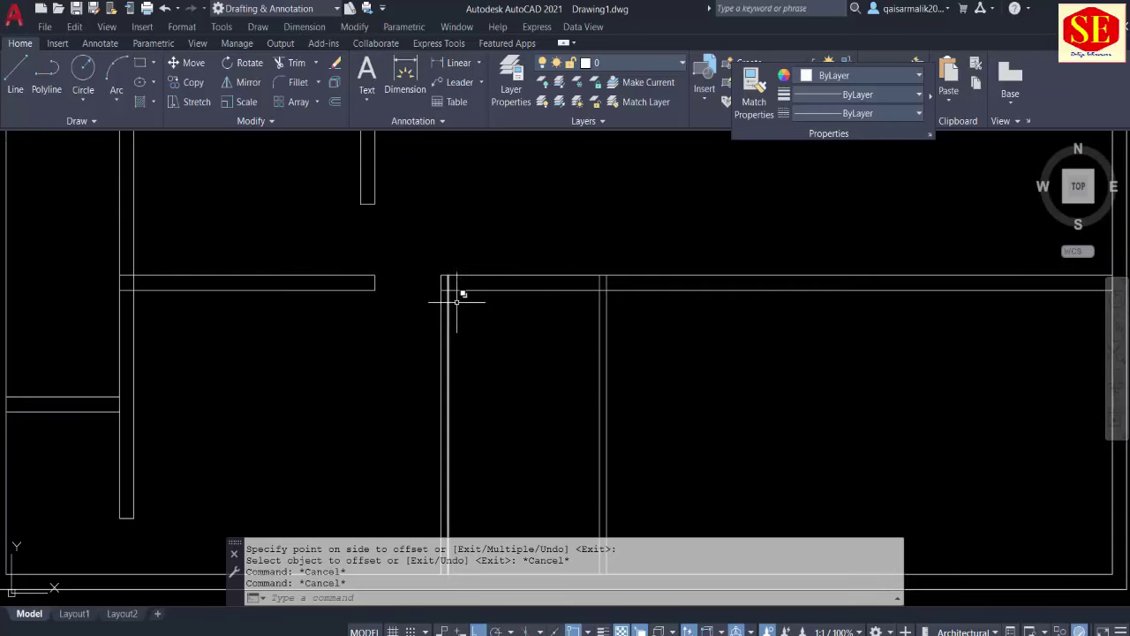
Step: Offset the room's top wall line 3'6" downward as a door guide
click(467, 352)
text(o)
key(Return)
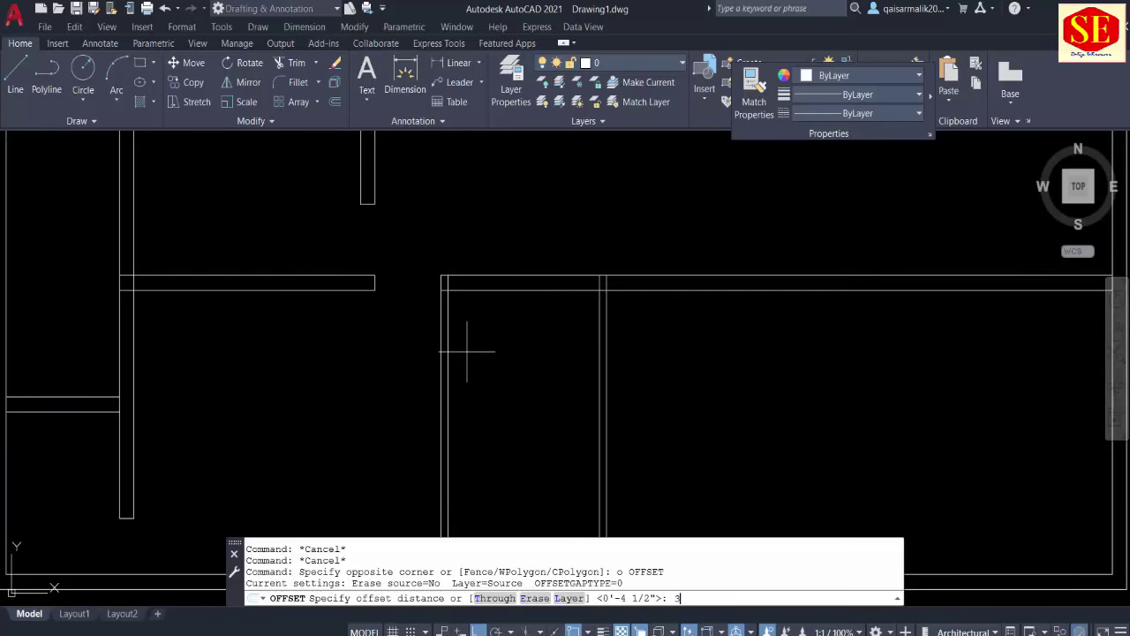
text('6)
key(Return)
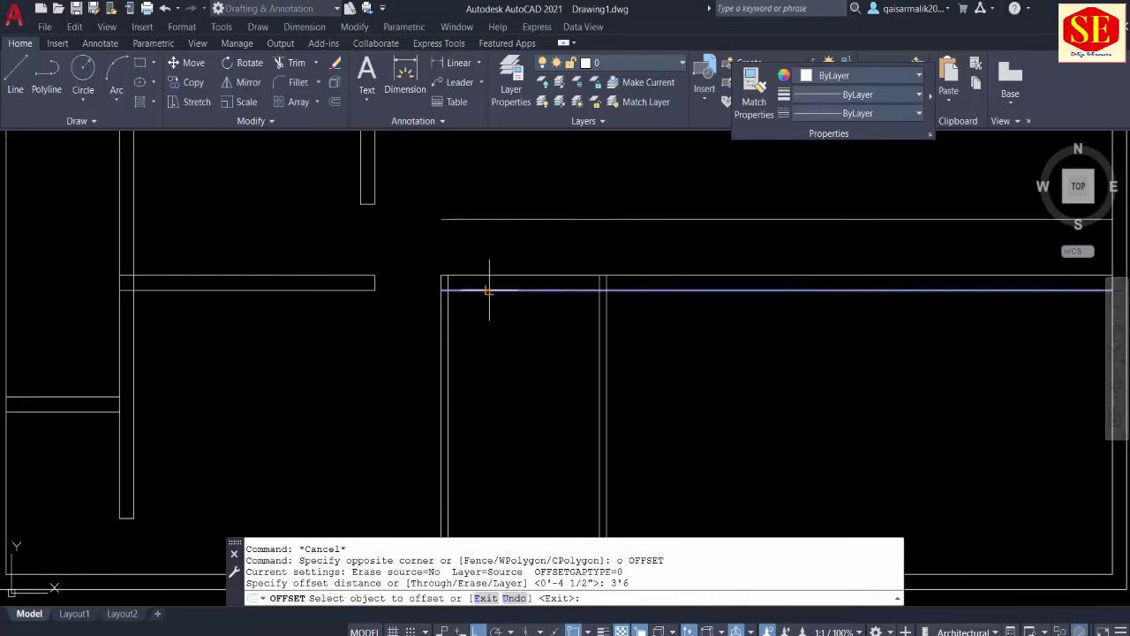
click(491, 291)
click(488, 370)
key(Escape)
key(Escape)
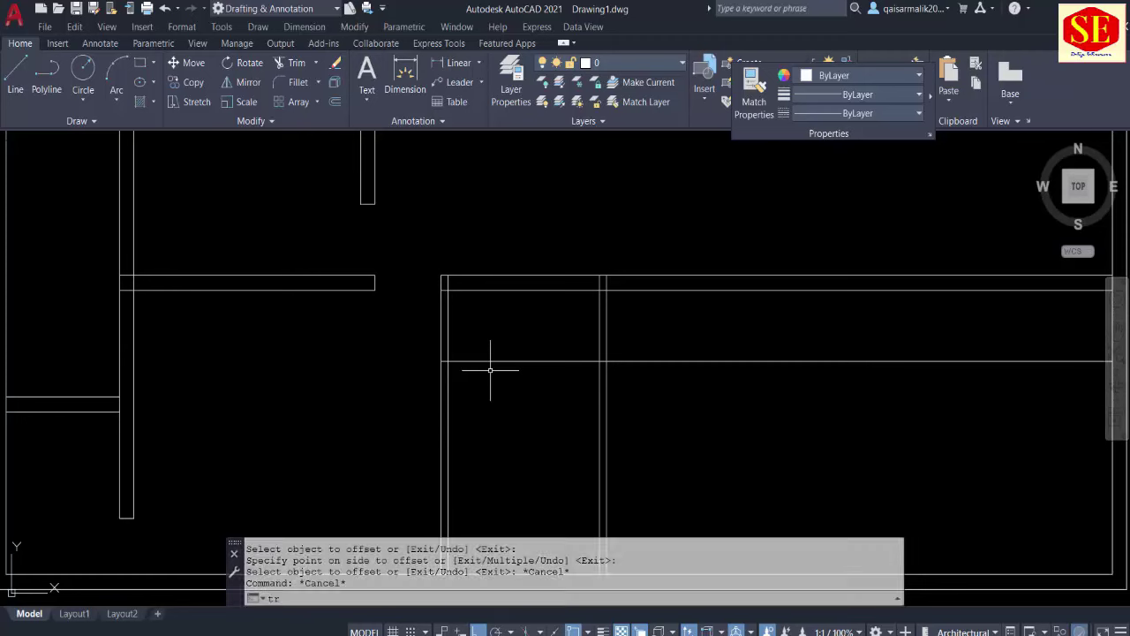
Step: Trim the partition out of the door gap and cut back the guide lines right of it
text(tr)
key(Return)
drag(444, 323, 449, 323)
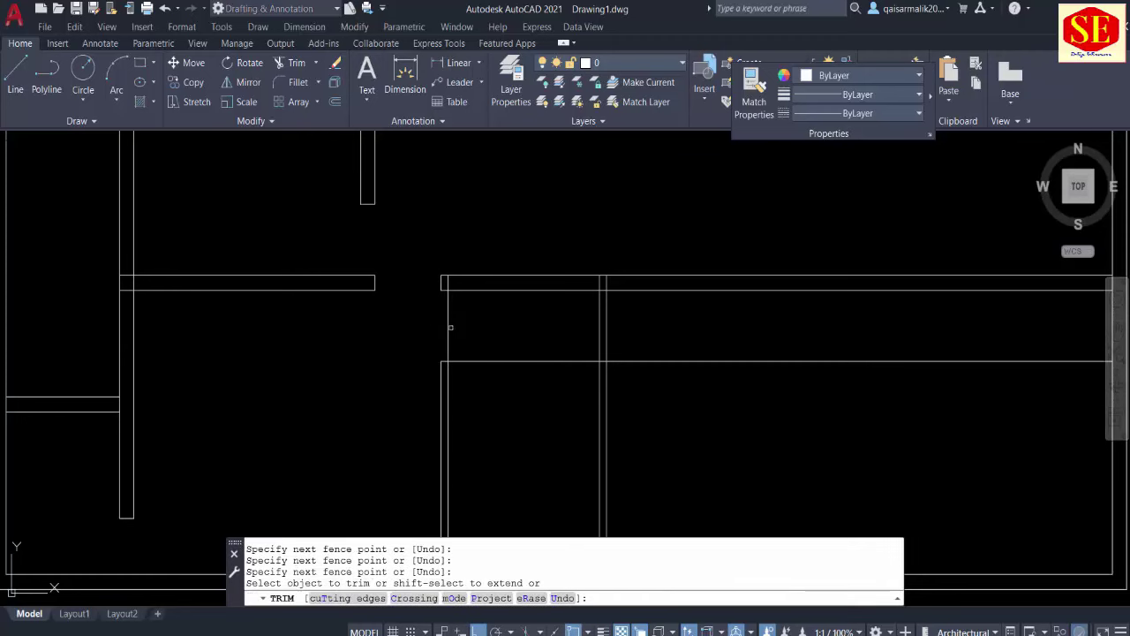
click(639, 288)
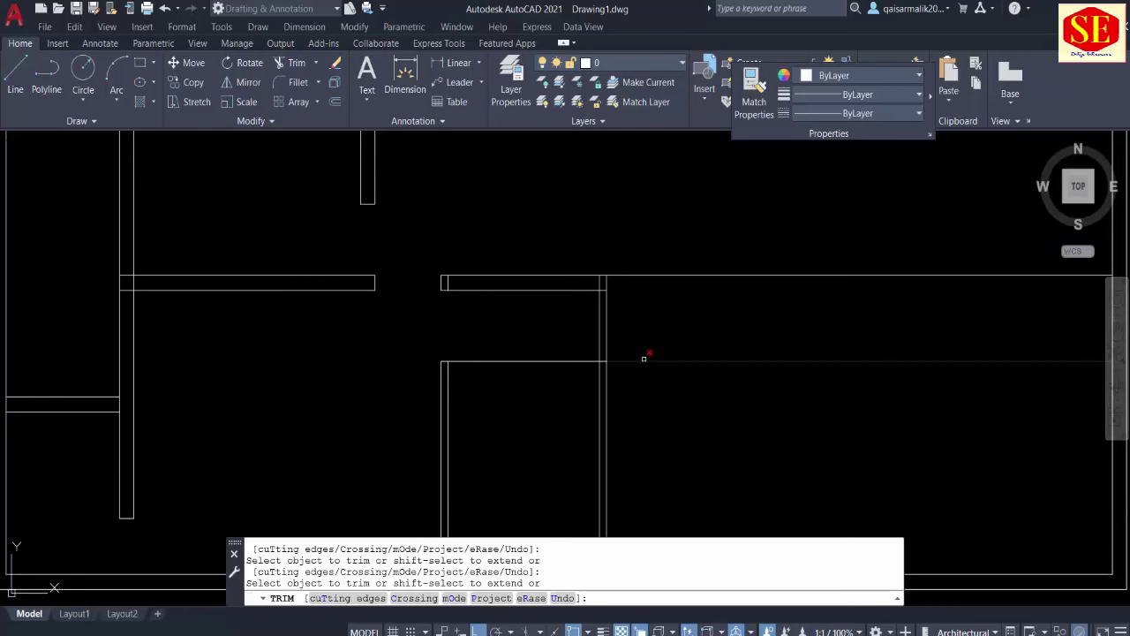
click(646, 361)
key(Escape)
Step: Erase the leftover stub and recentre the whole plan with its 60' and 40' dimensions
click(560, 346)
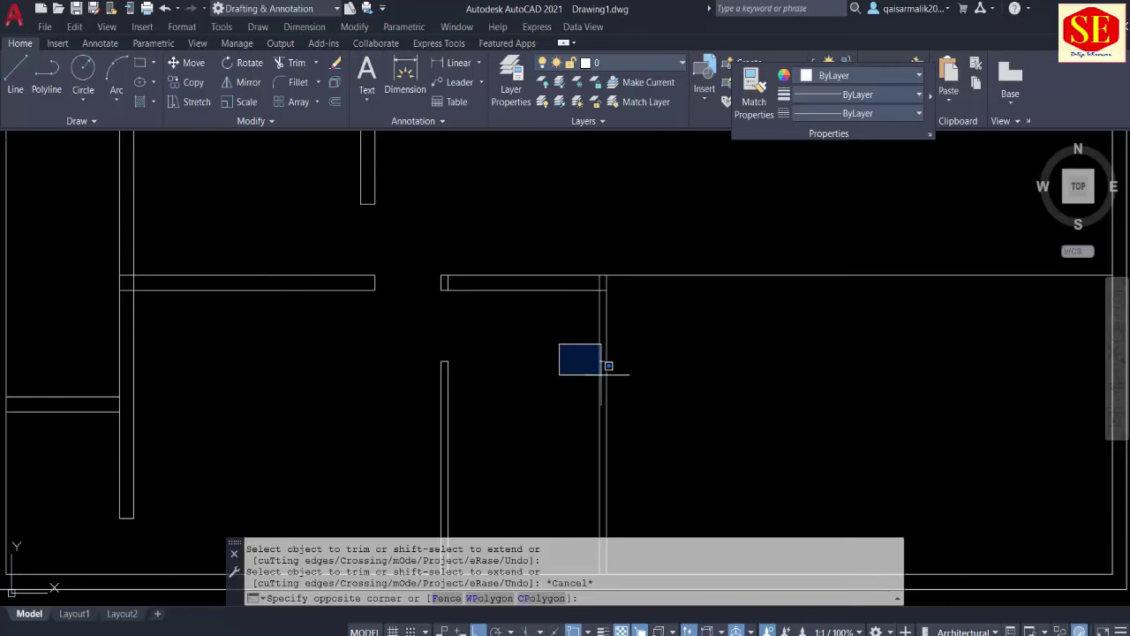
click(605, 374)
text(e)
key(Return)
click(507, 272)
scroll(550, 260, down, 2)
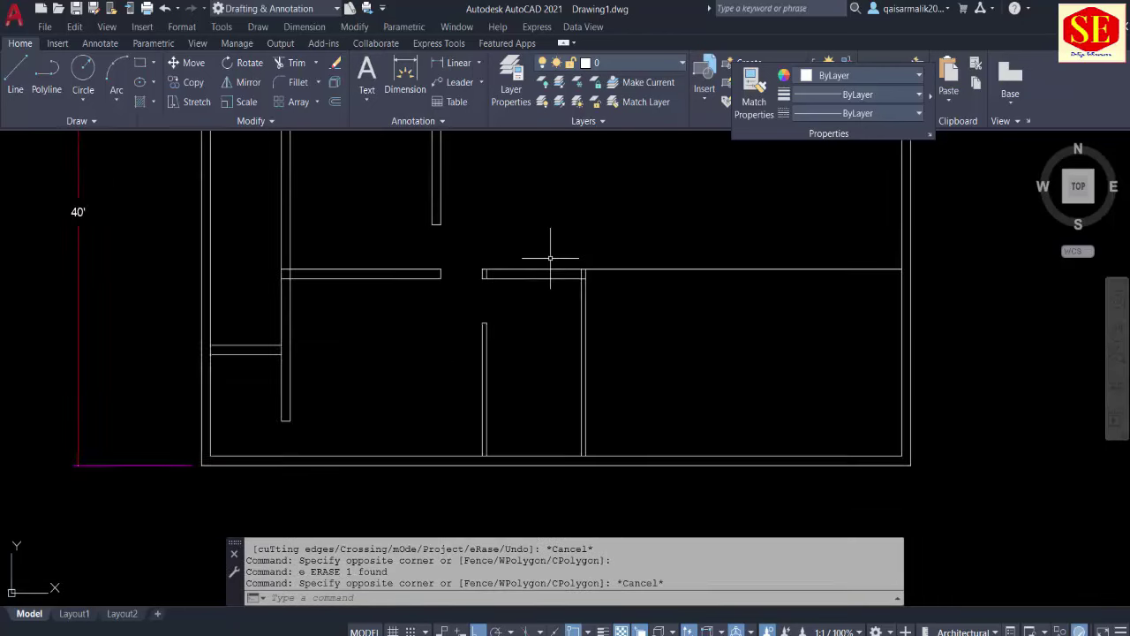
mouse_move(550, 260)
middle_down()
mouse_move(502, 325)
mouse_move(514, 367)
mouse_move(419, 374)
middle_up()
scroll(575, 454, down, 2)
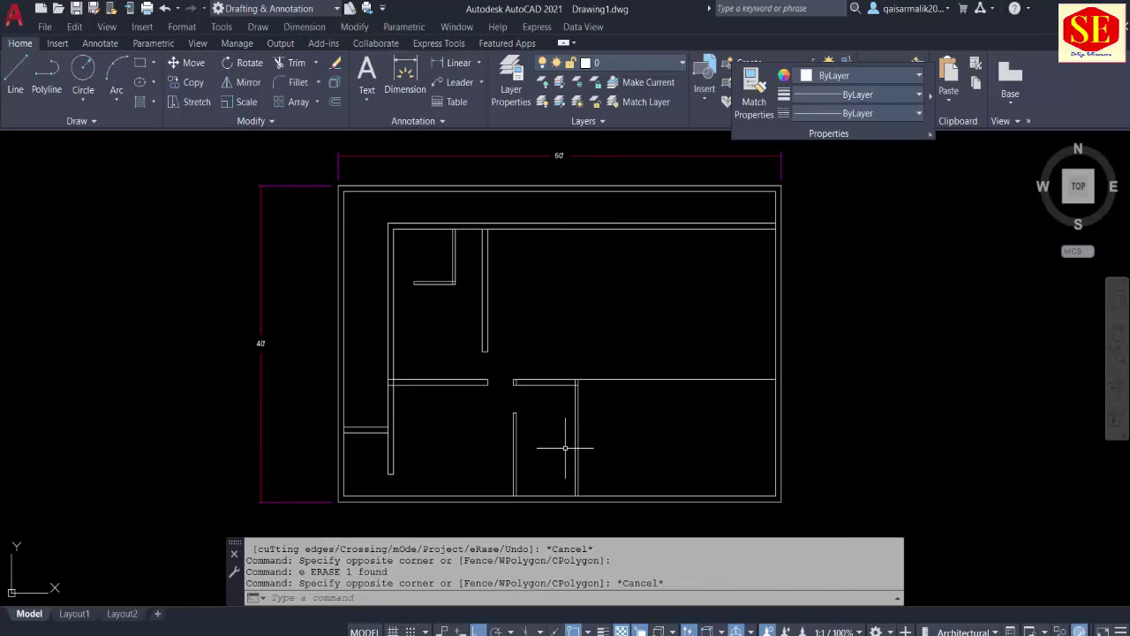
middle_drag(575, 454, 448, 452)
key(Escape)
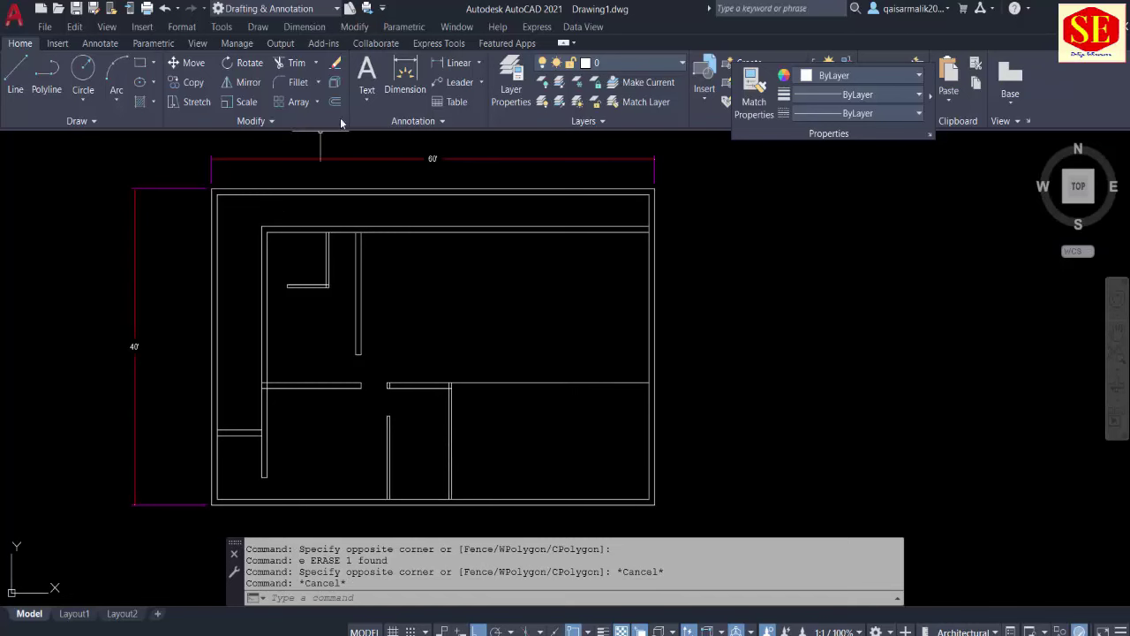
click(454, 63)
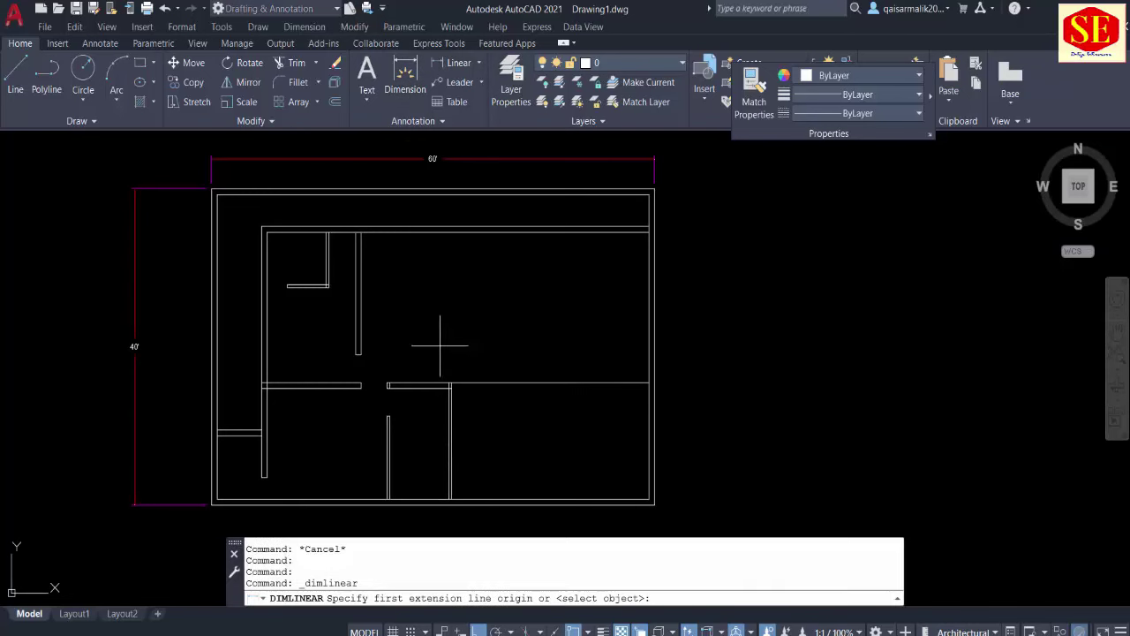
click(451, 438)
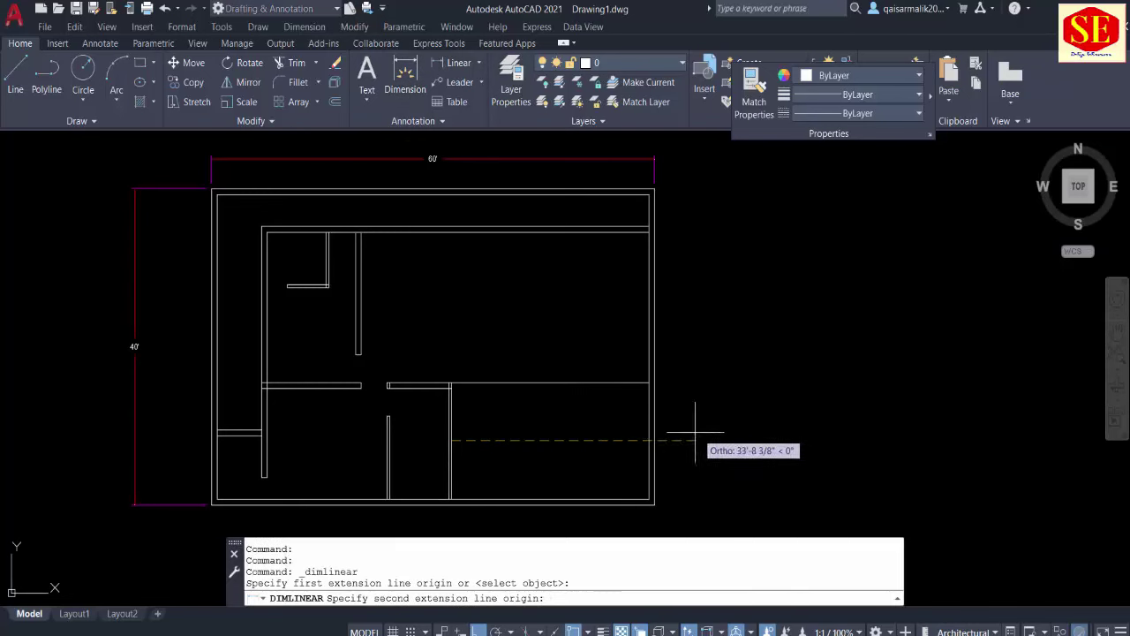
click(648, 440)
scroll(583, 471, up, 2)
scroll(583, 441, up, 2)
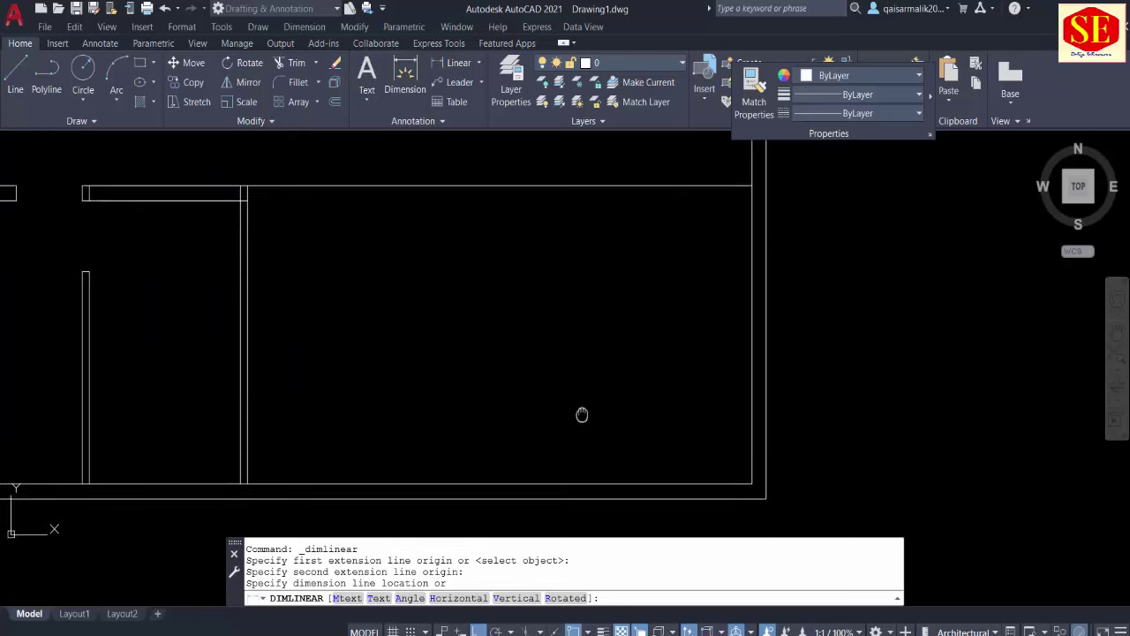
key(Escape)
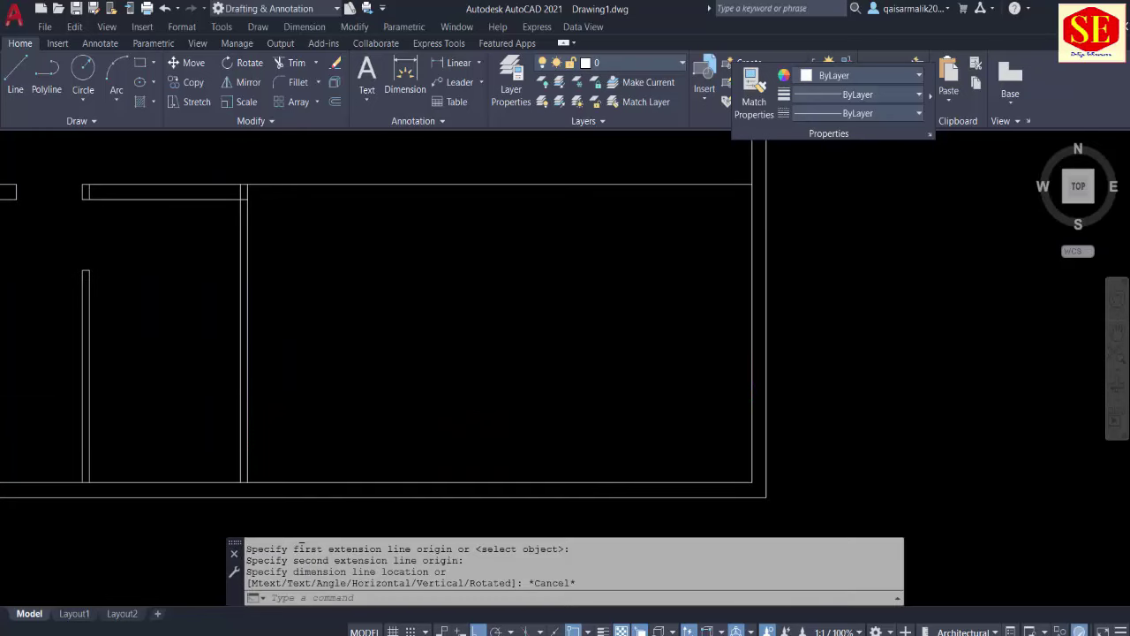
Step: Offset the vertical wall line 16' to the right as a first partition attempt
scroll(580, 386, down, 2)
text(o)
key(Return)
text(16')
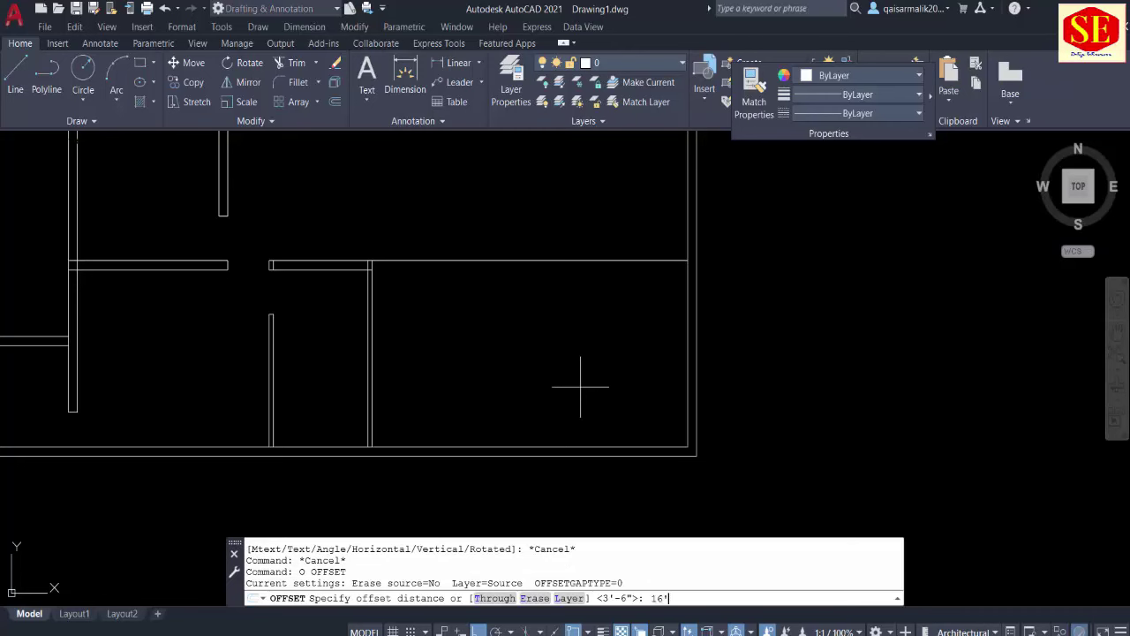
key(Return)
click(373, 320)
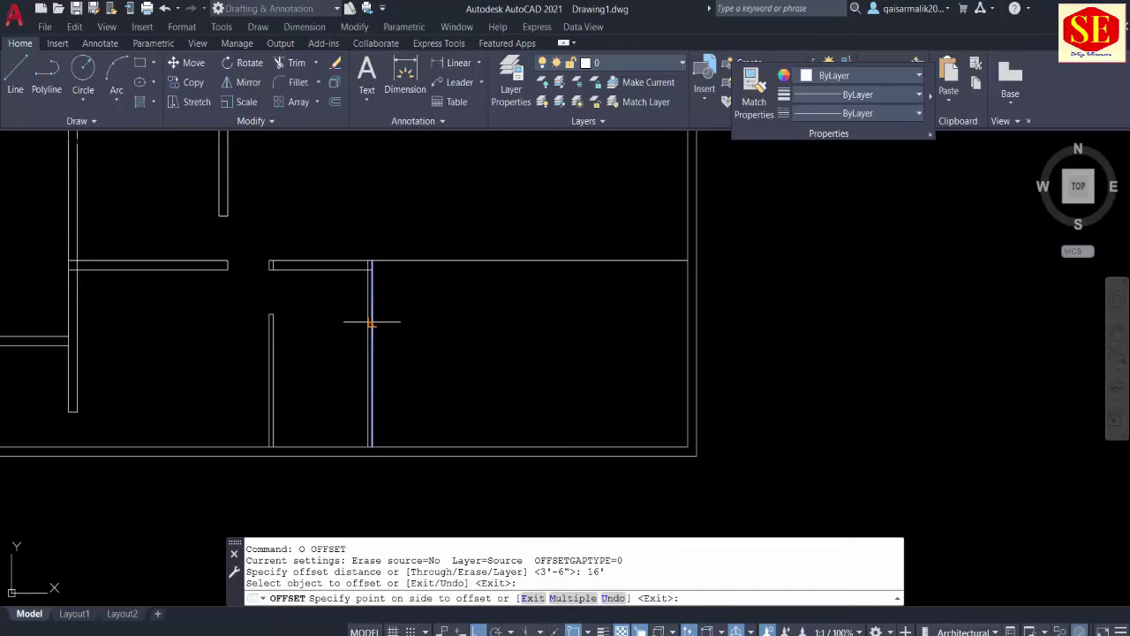
click(433, 337)
key(Escape)
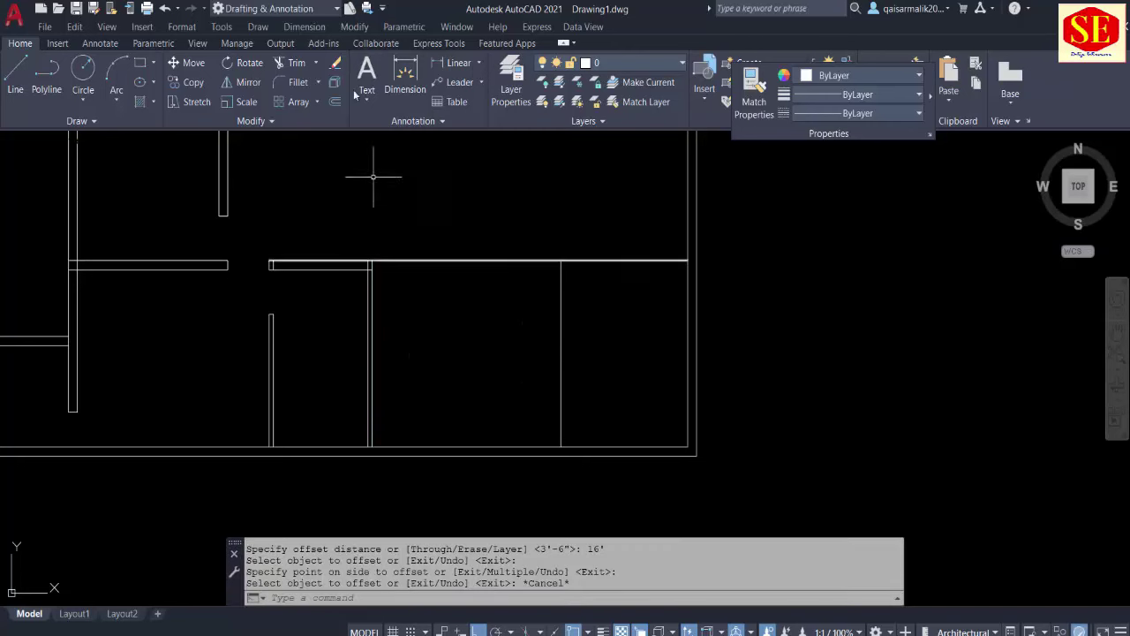
click(452, 101)
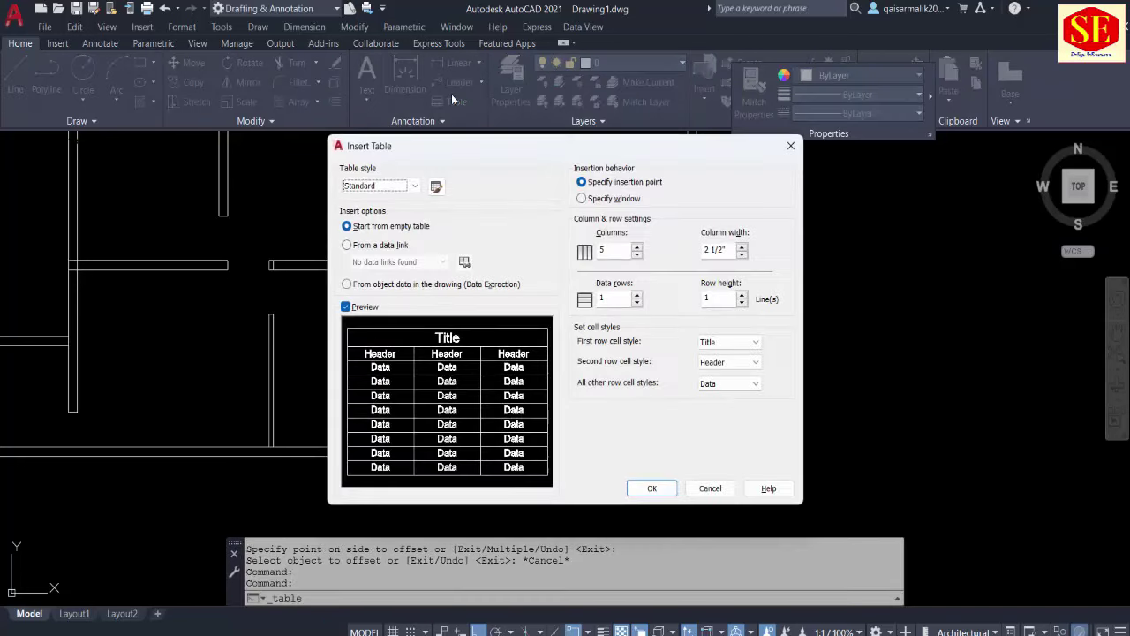
key(Escape)
key(Escape)
Step: Add a 9" parallel copy to the right of the 16' partition line
text(o)
key(Return)
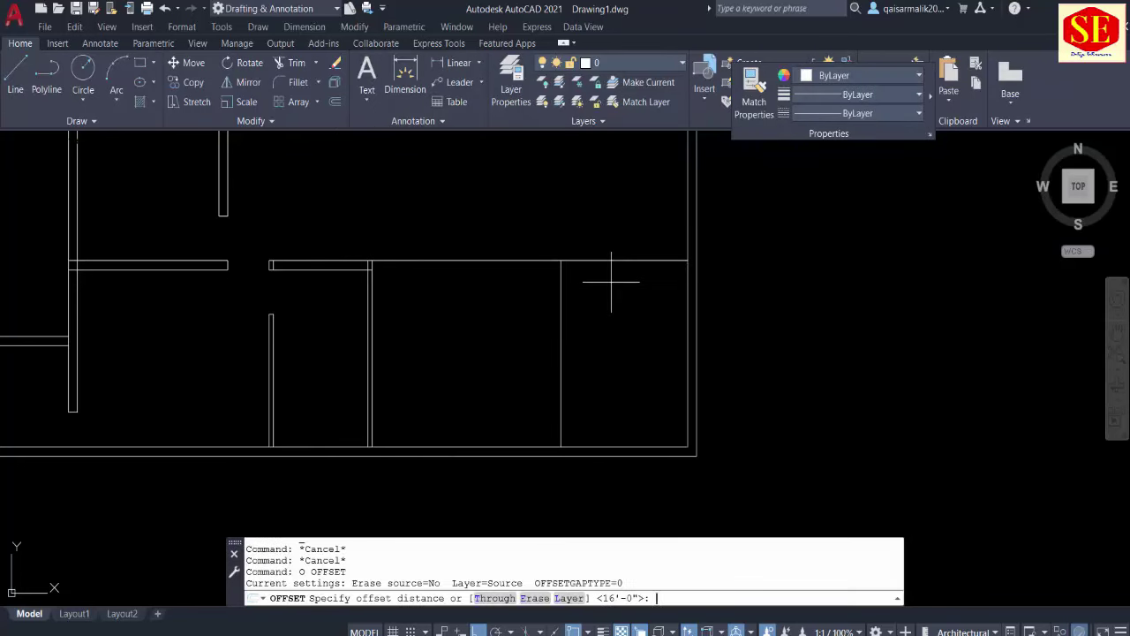
key(Return)
click(561, 281)
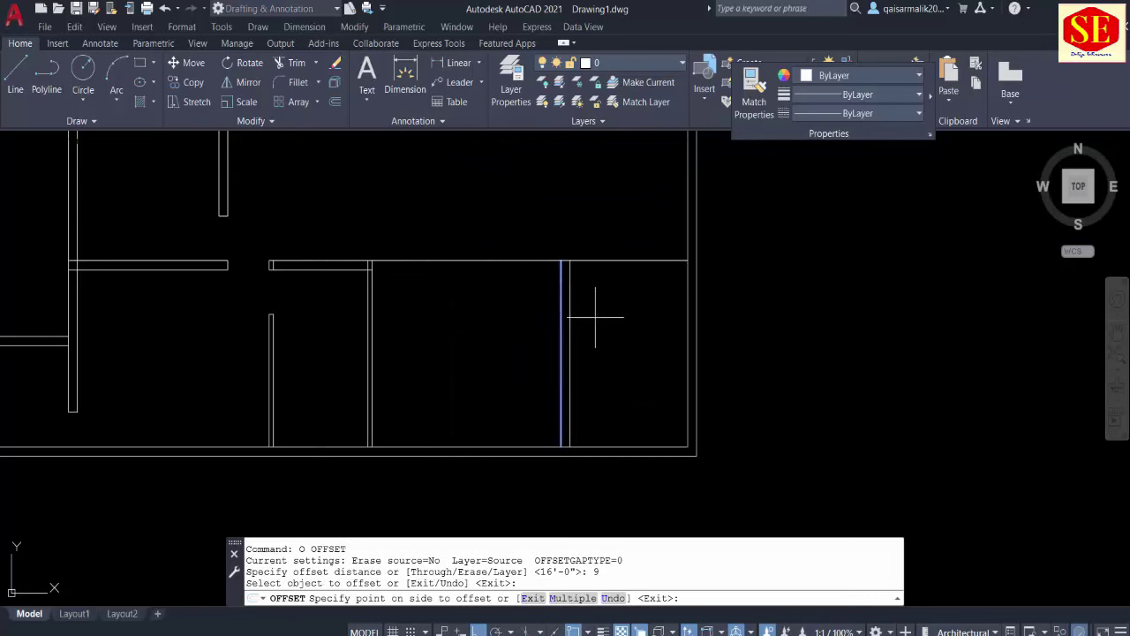
click(593, 316)
key(Escape)
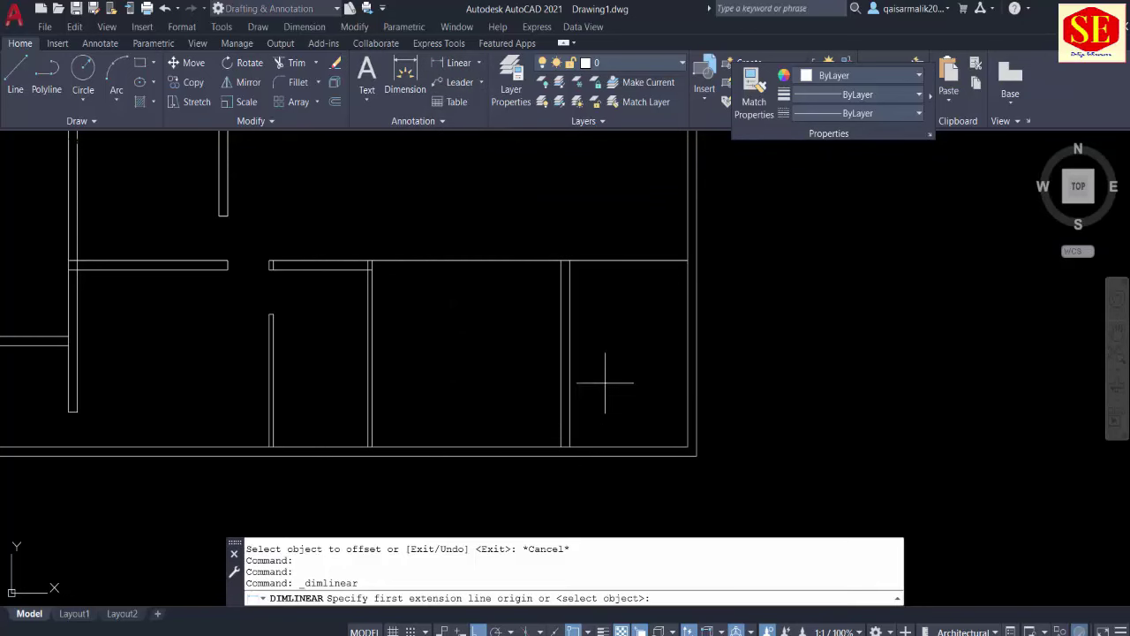
Step: Check the distance to the right outer wall and erase the two misplaced partition lines
click(688, 360)
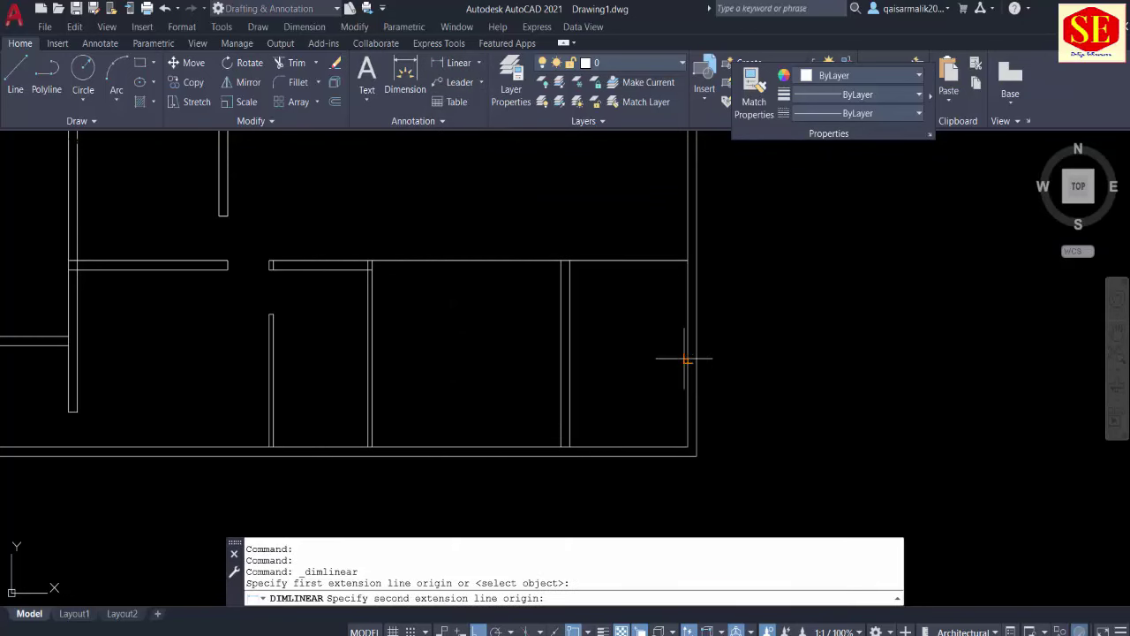
click(572, 355)
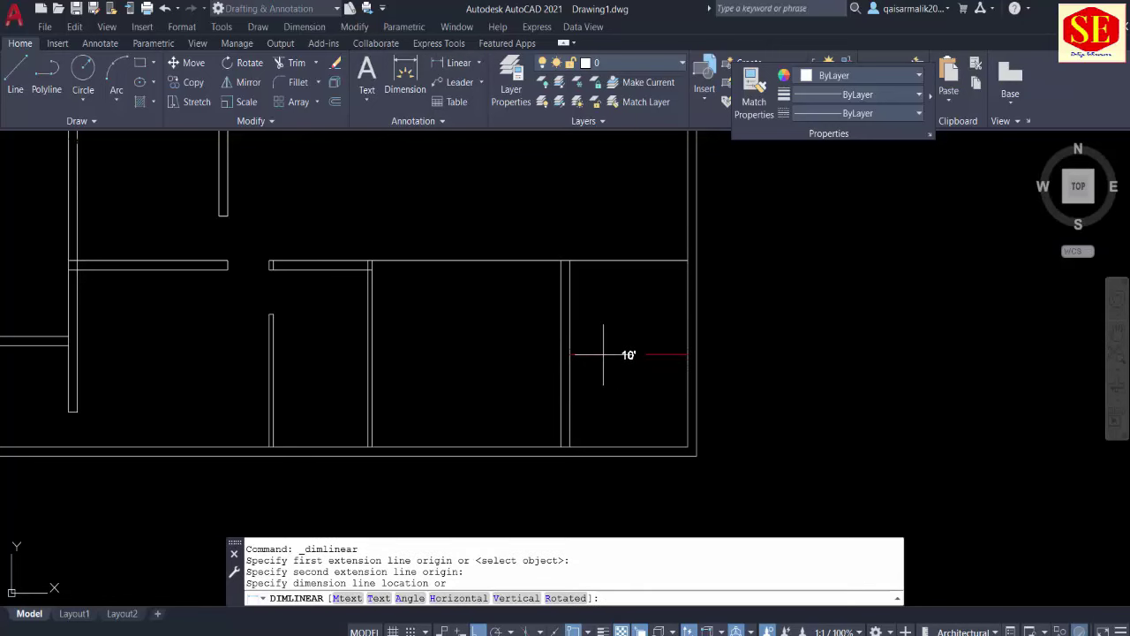
key(Escape)
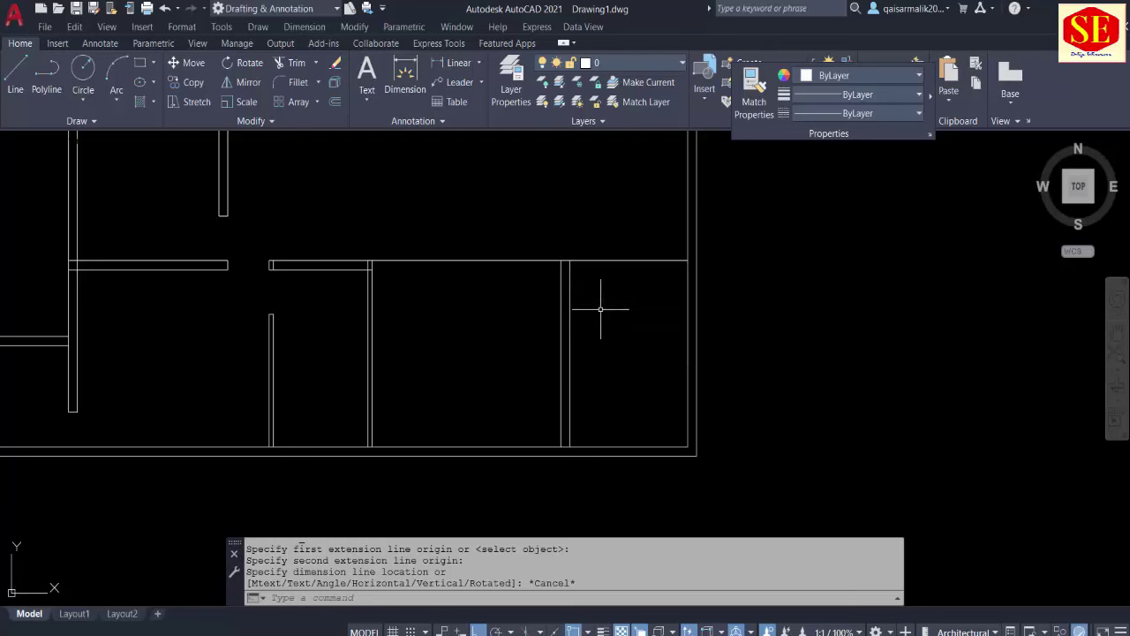
click(601, 303)
click(530, 321)
text(e)
key(Return)
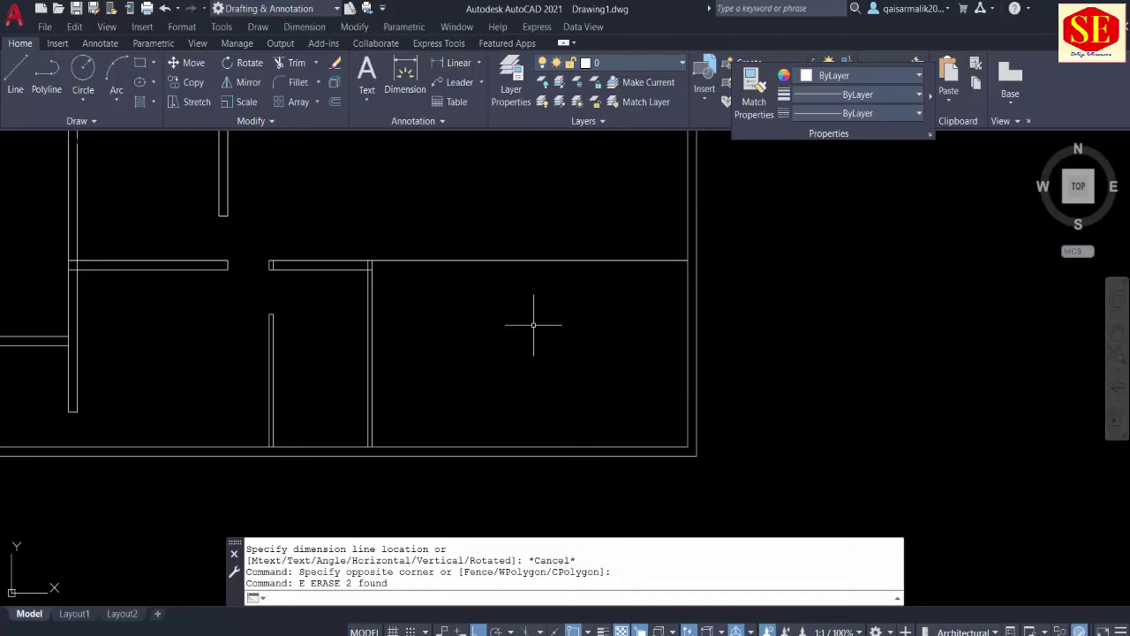
Step: Offset the vertical wall line 18' to the right for the partition
text(o)
key(Return)
key(Return)
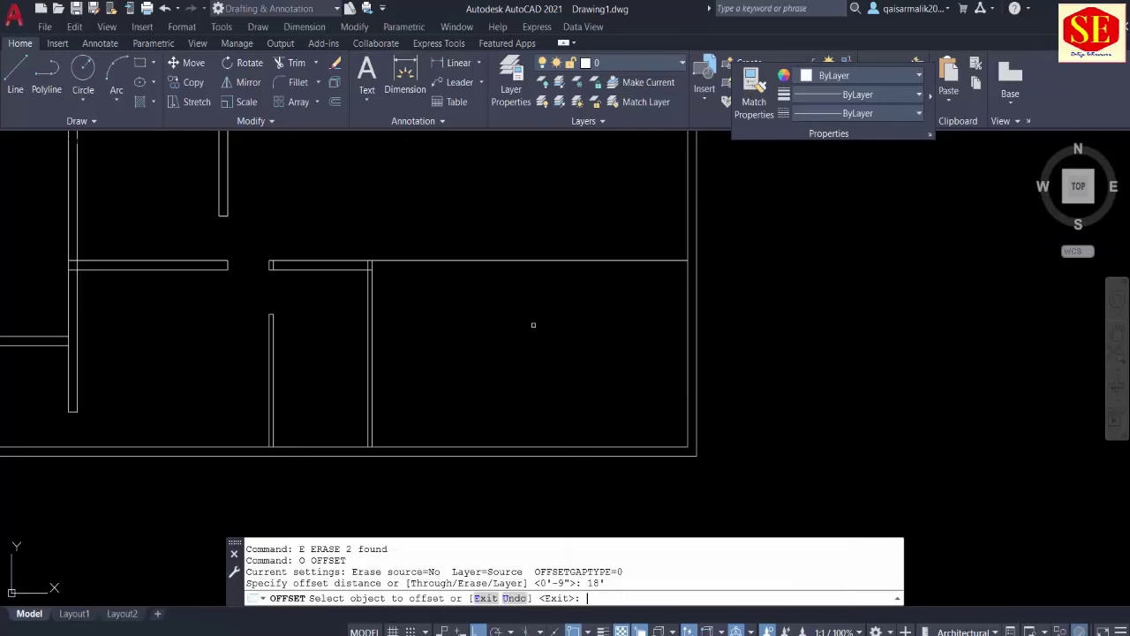
click(372, 343)
click(499, 348)
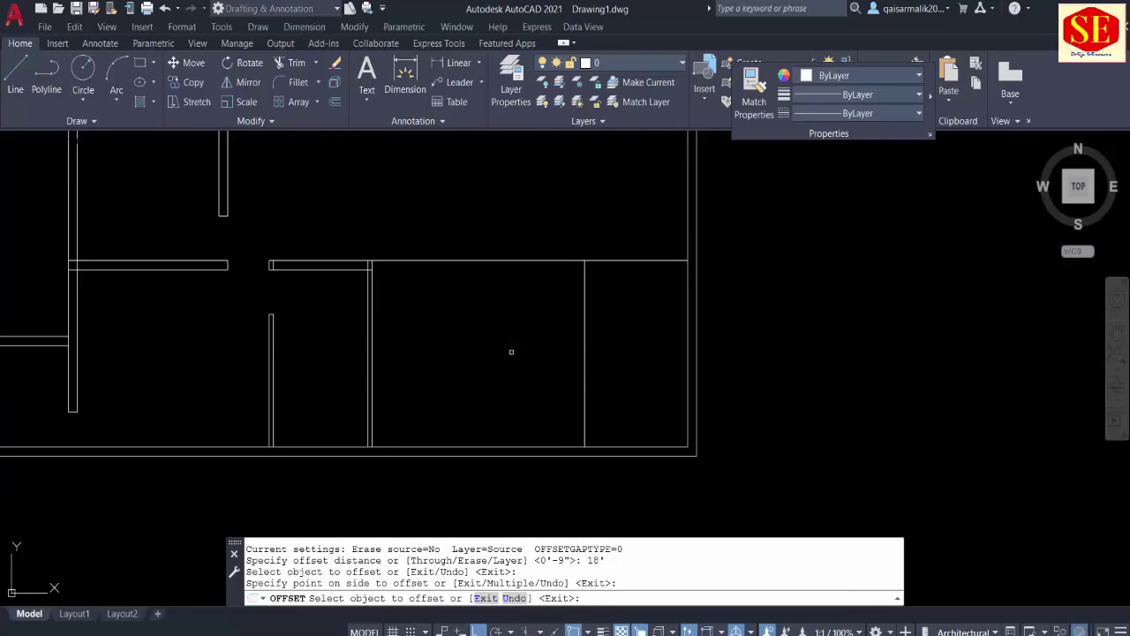
key(Escape)
Step: Offset the new partition line 9" right and the horizontal wall line 9" down
key(Return)
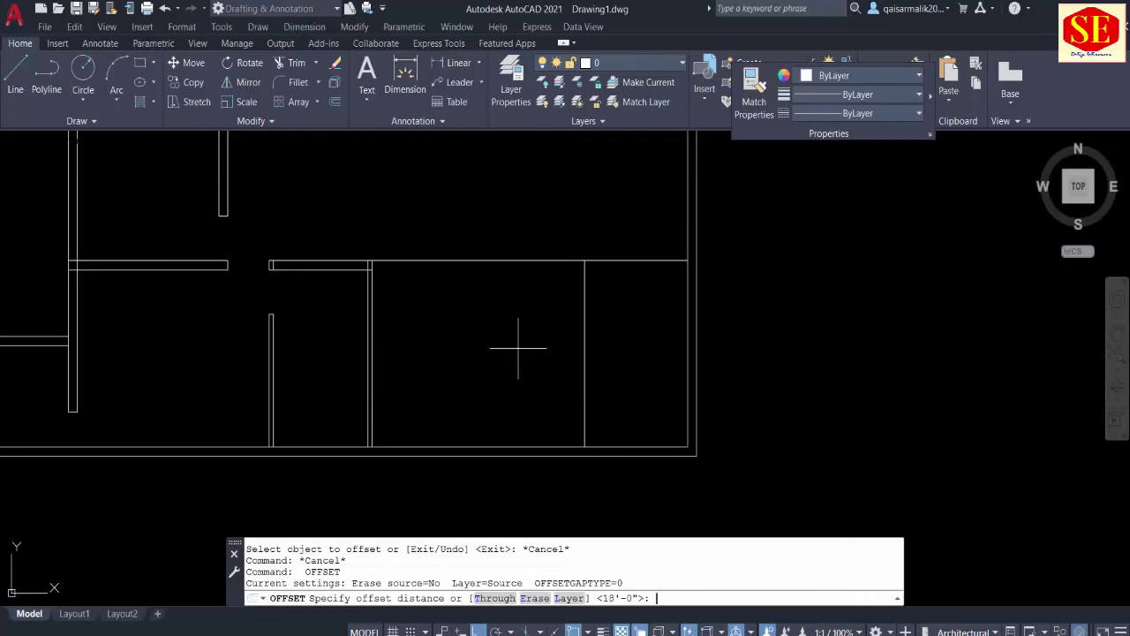
text(4.5`)
key(Escape)
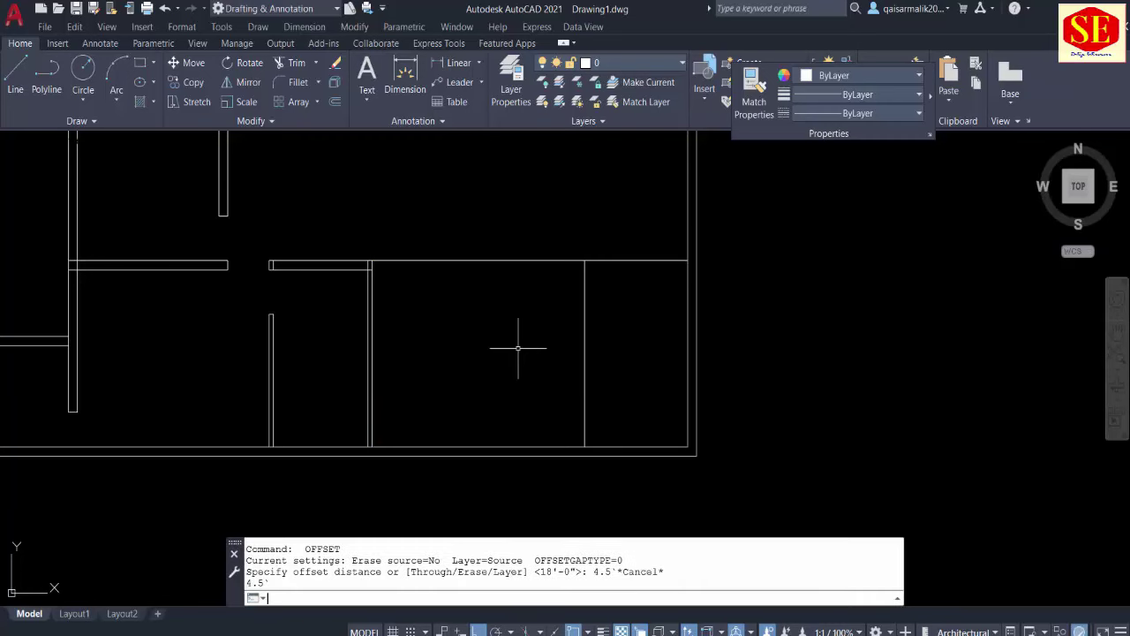
text(9)
key(Return)
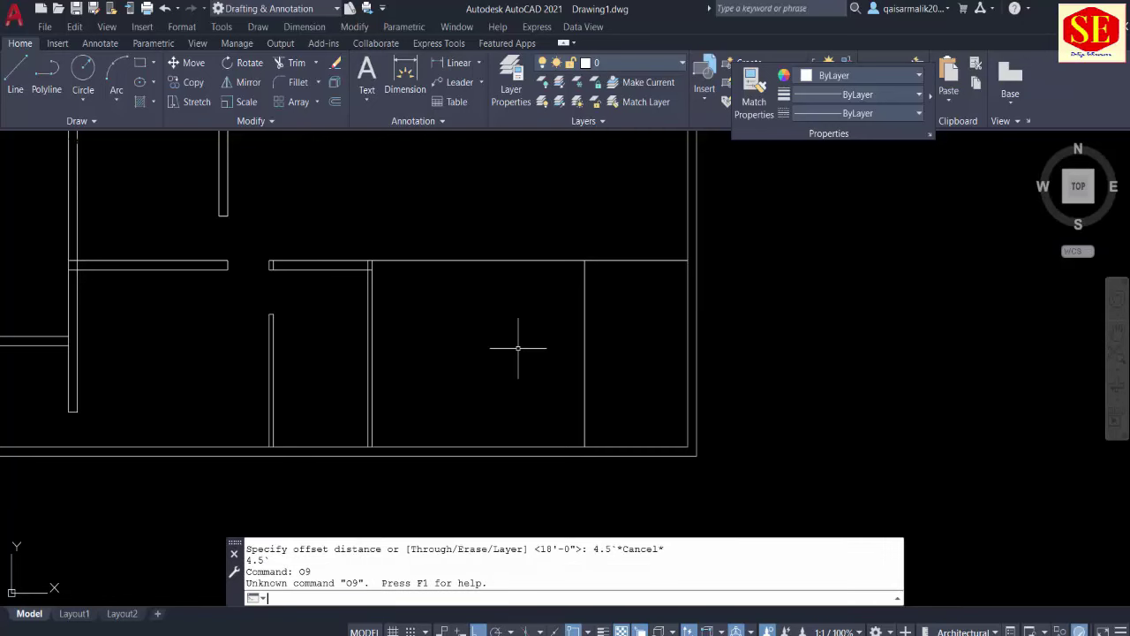
key(Escape)
text(o)
key(Return)
key(Return)
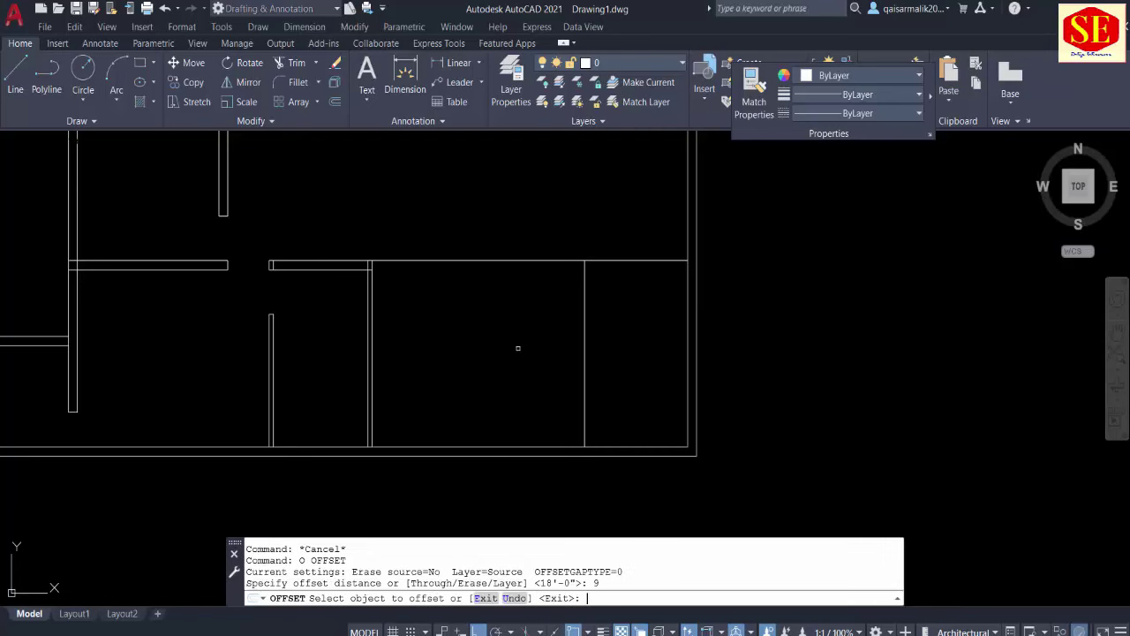
click(584, 312)
click(610, 300)
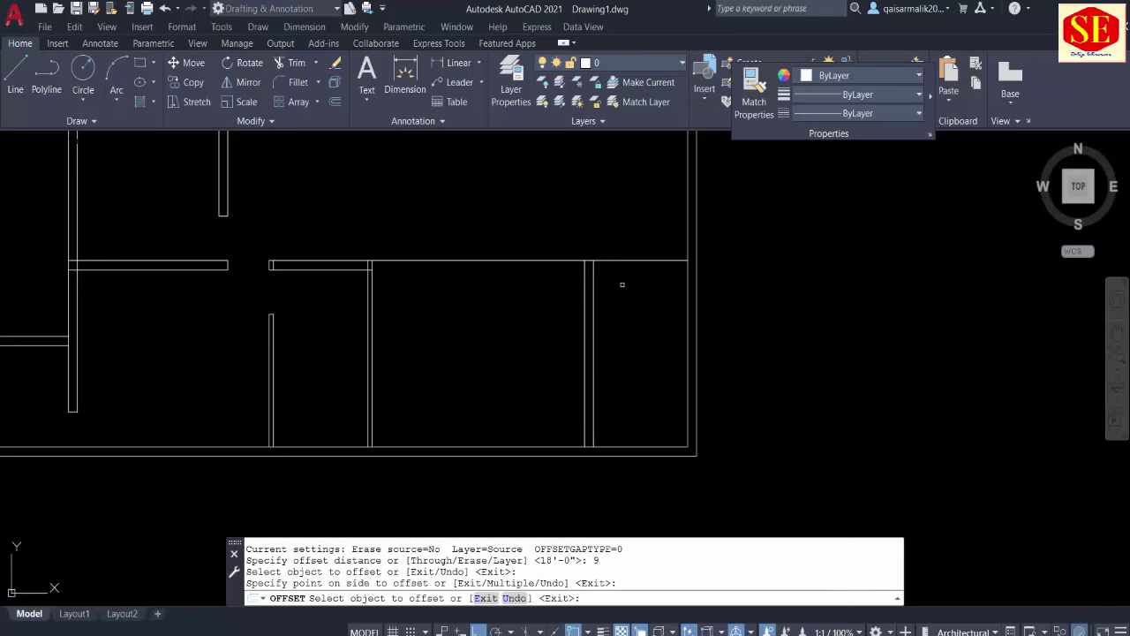
click(488, 262)
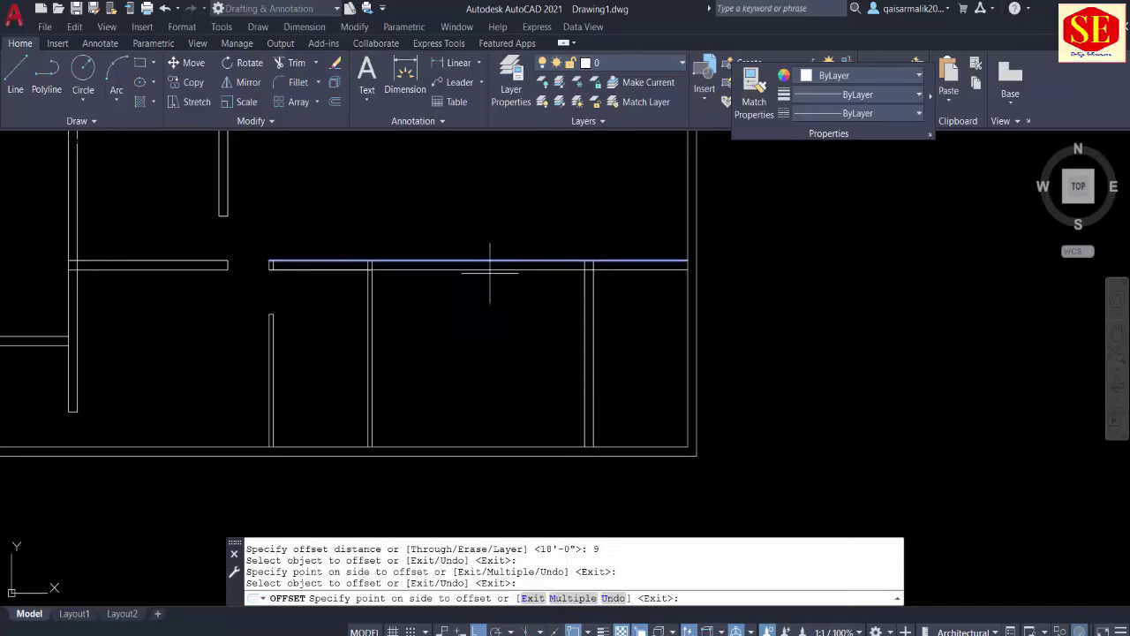
click(493, 279)
key(Escape)
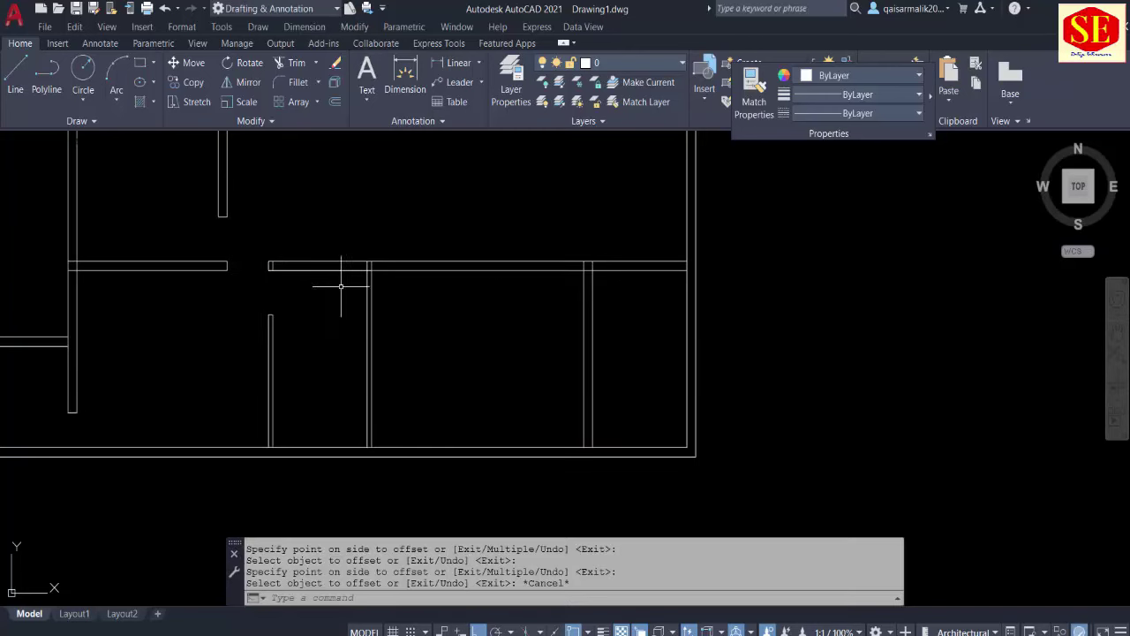
Step: Fence-trim the wall lines beyond the new partition
middle_drag(548, 308, 537, 315)
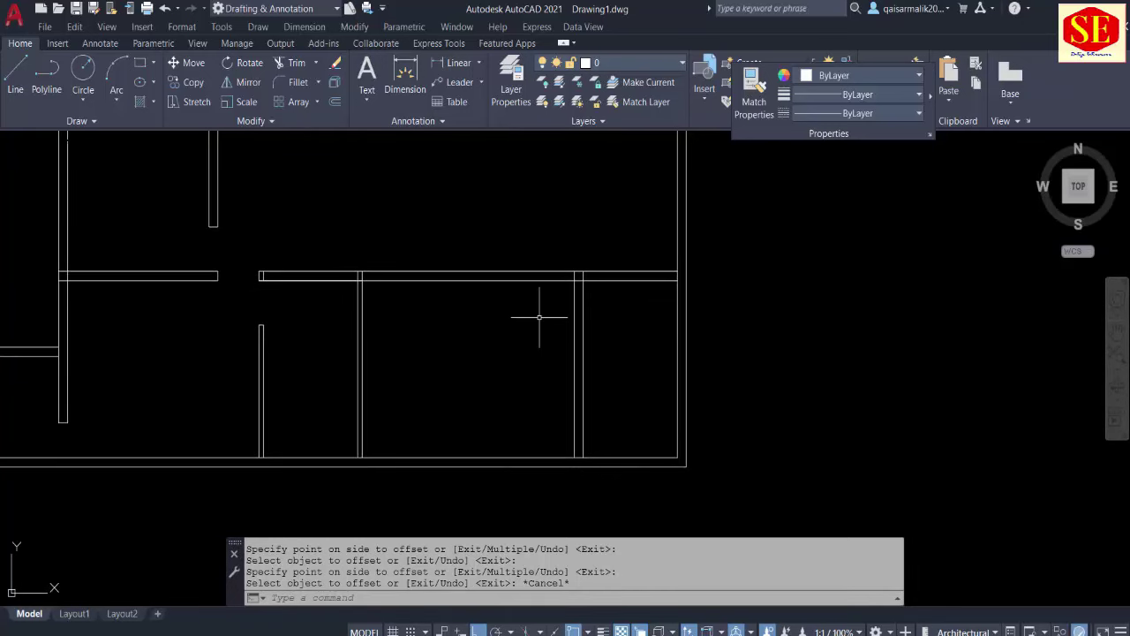
text(tr)
key(Return)
click(598, 282)
key(Return)
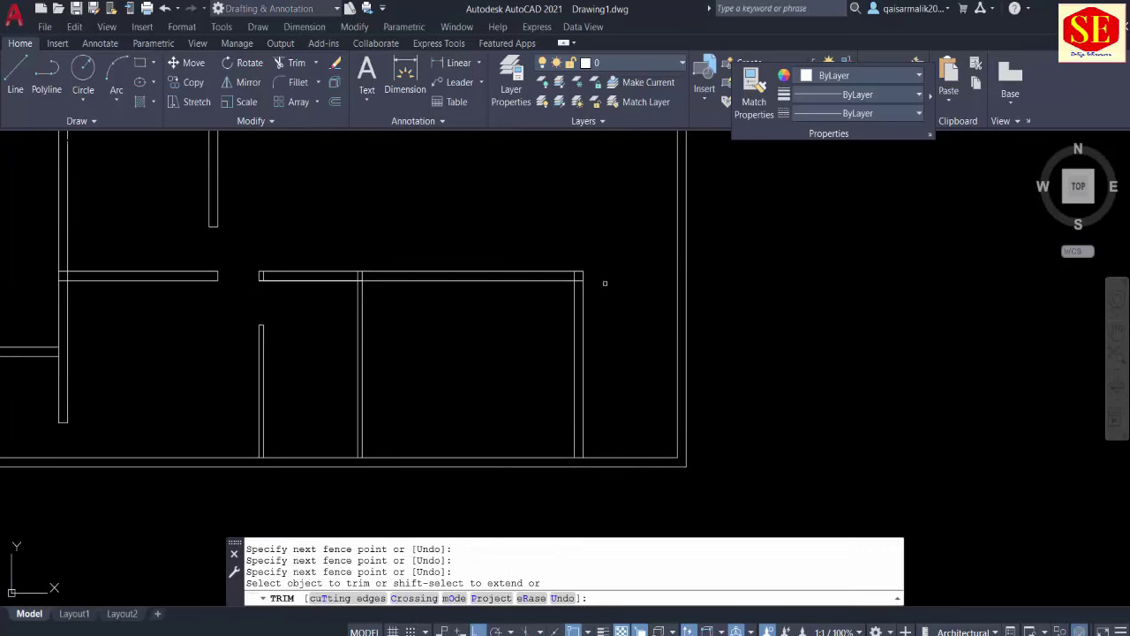
key(Escape)
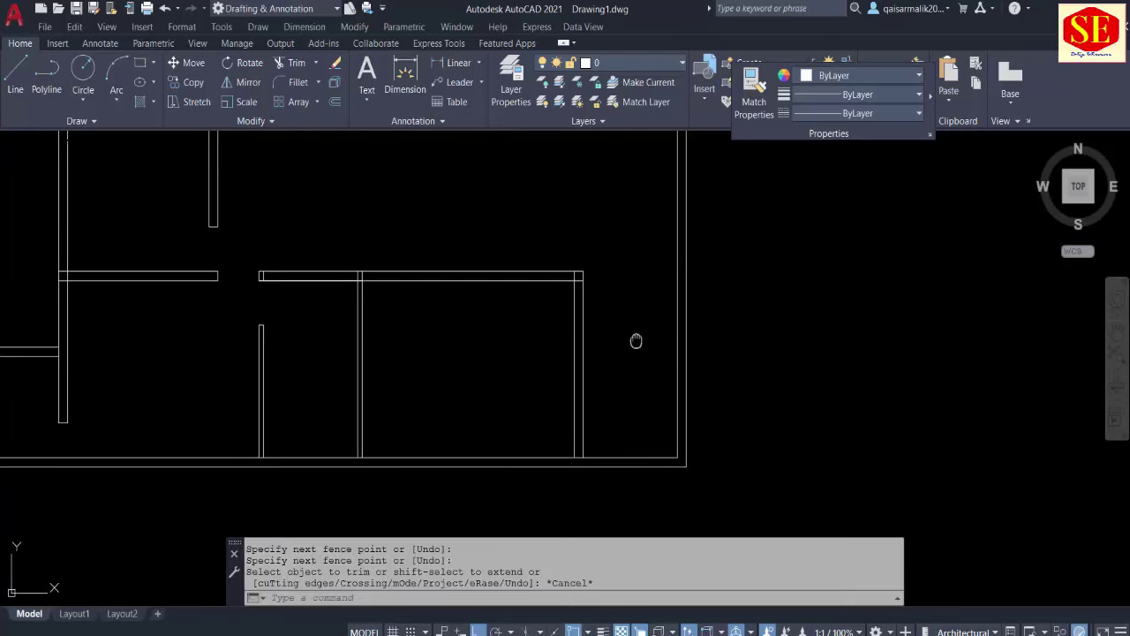
scroll(640, 353, down, 2)
Step: Erase the short leftover line at the wall end beside the central doorway, then return to the full plan
scroll(650, 375, down, 2)
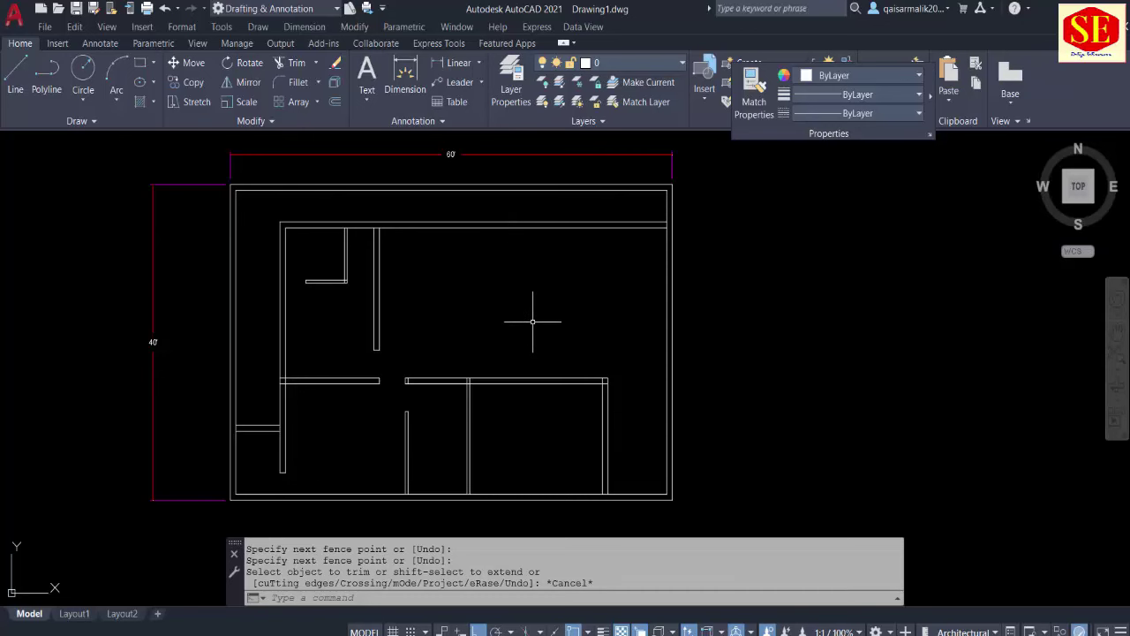
scroll(405, 423, up, 4)
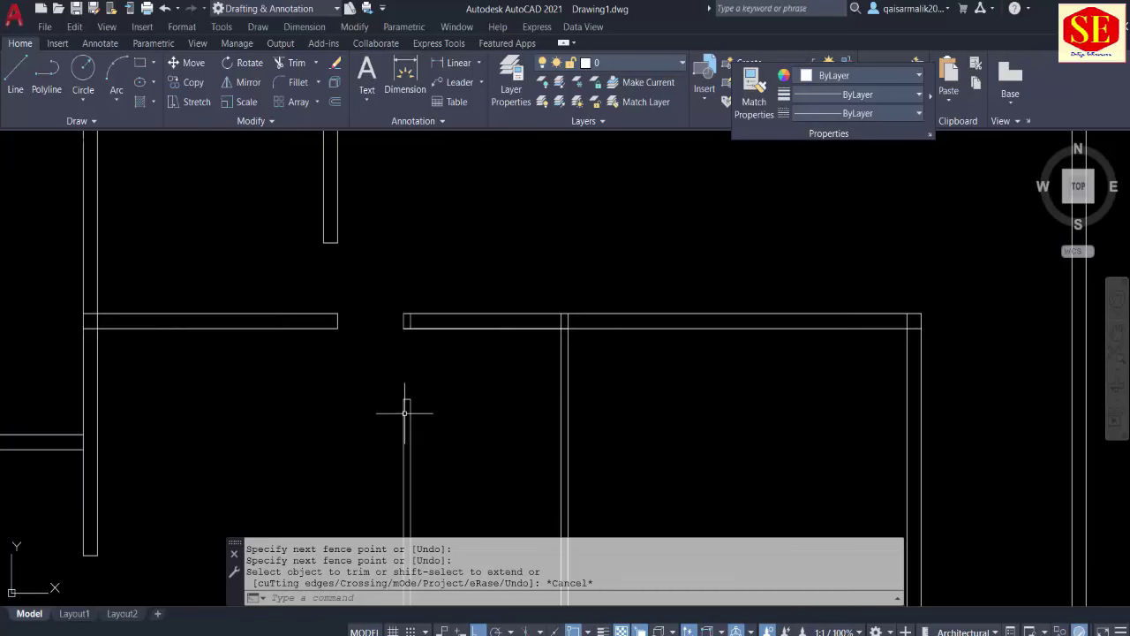
click(409, 319)
text(e)
key(Return)
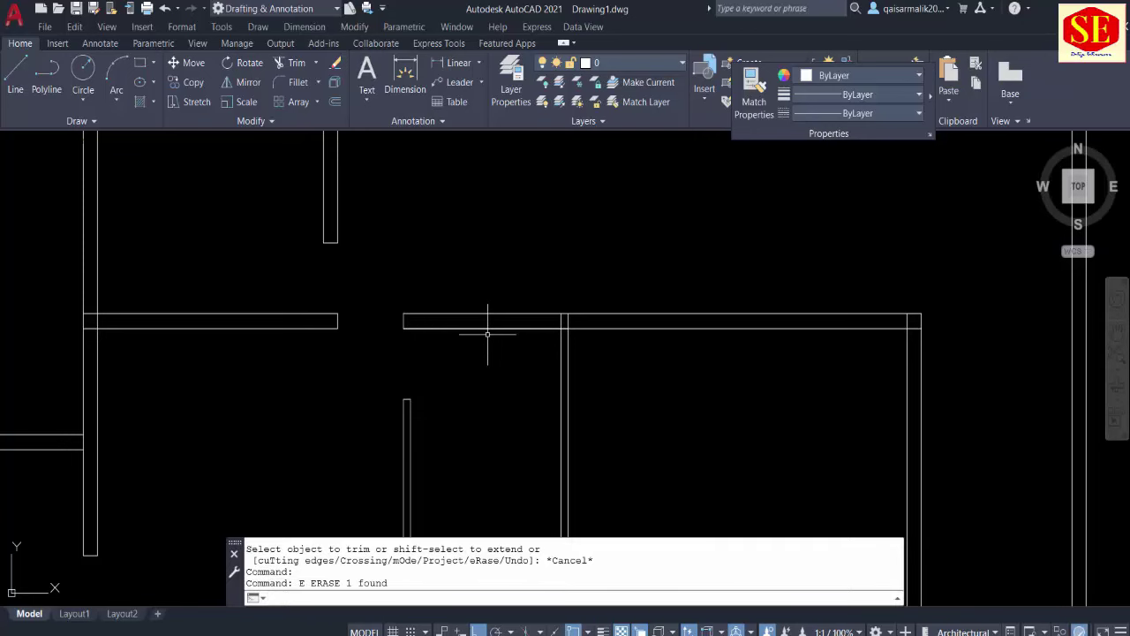
key(Escape)
scroll(469, 362, down, 2)
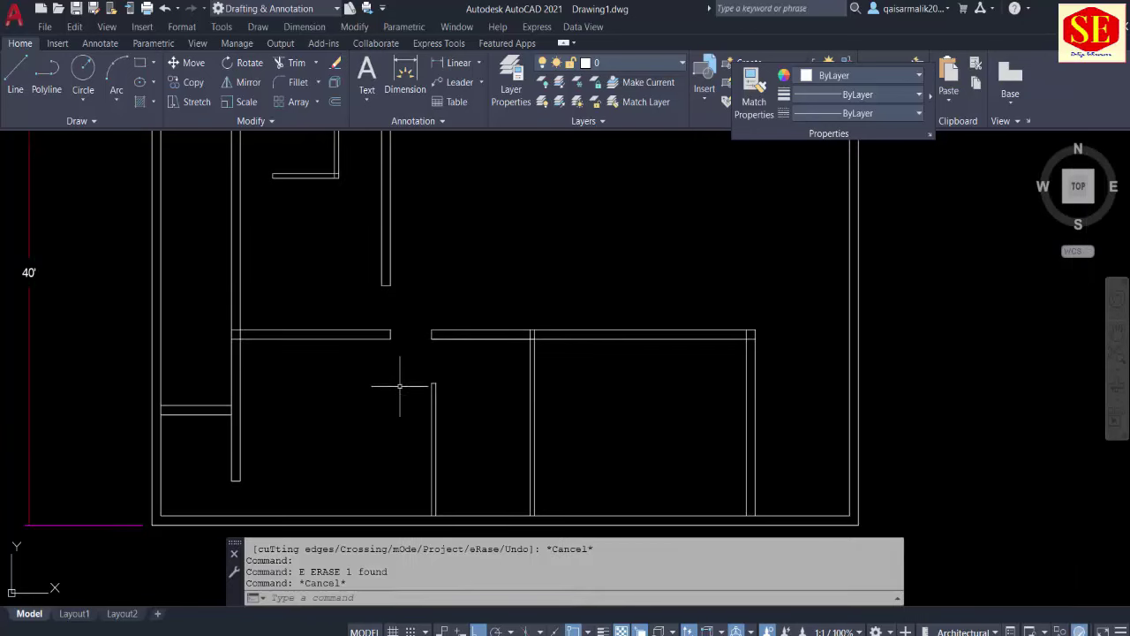
middle_drag(321, 320, 321, 379)
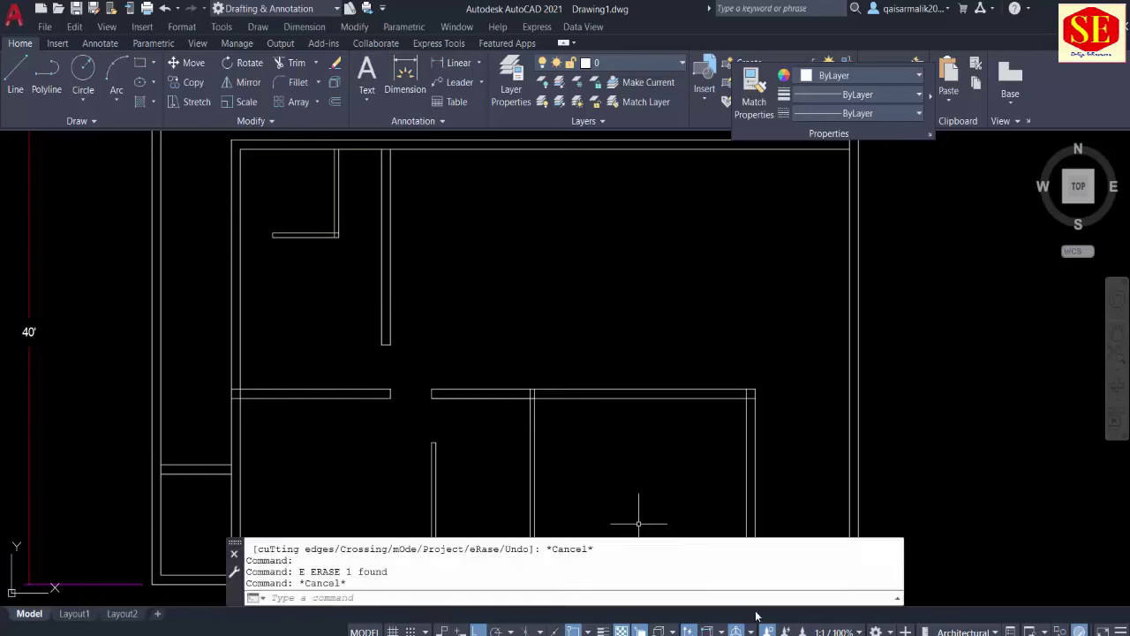
mouse_move(479, 314)
middle_down()
mouse_move(492, 221)
mouse_move(531, 333)
middle_up()
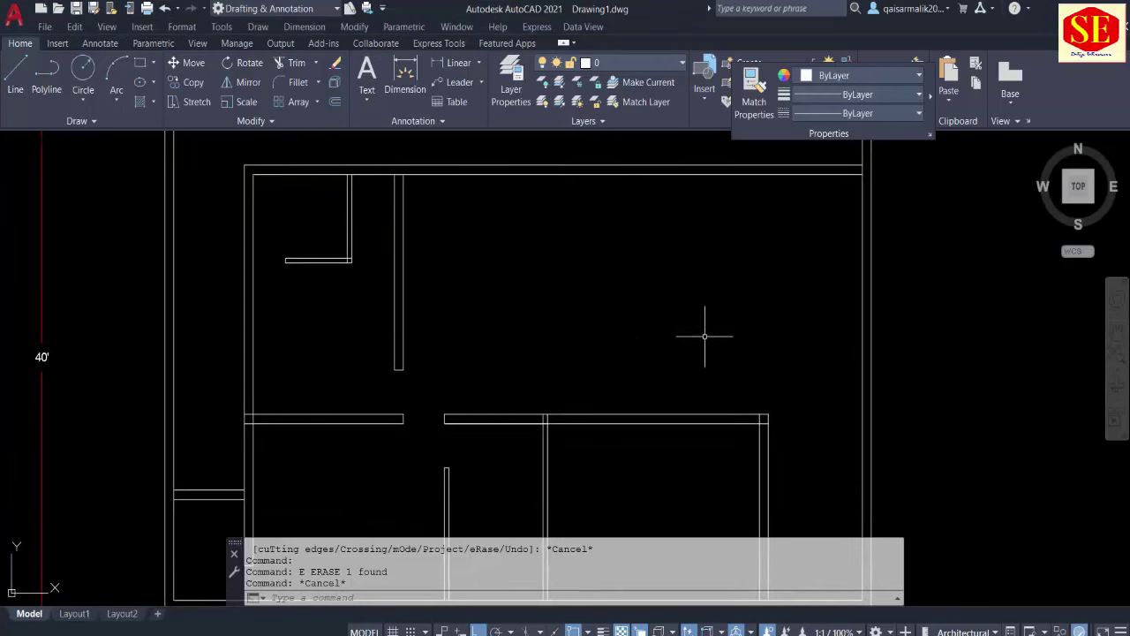
middle_drag(485, 203, 480, 208)
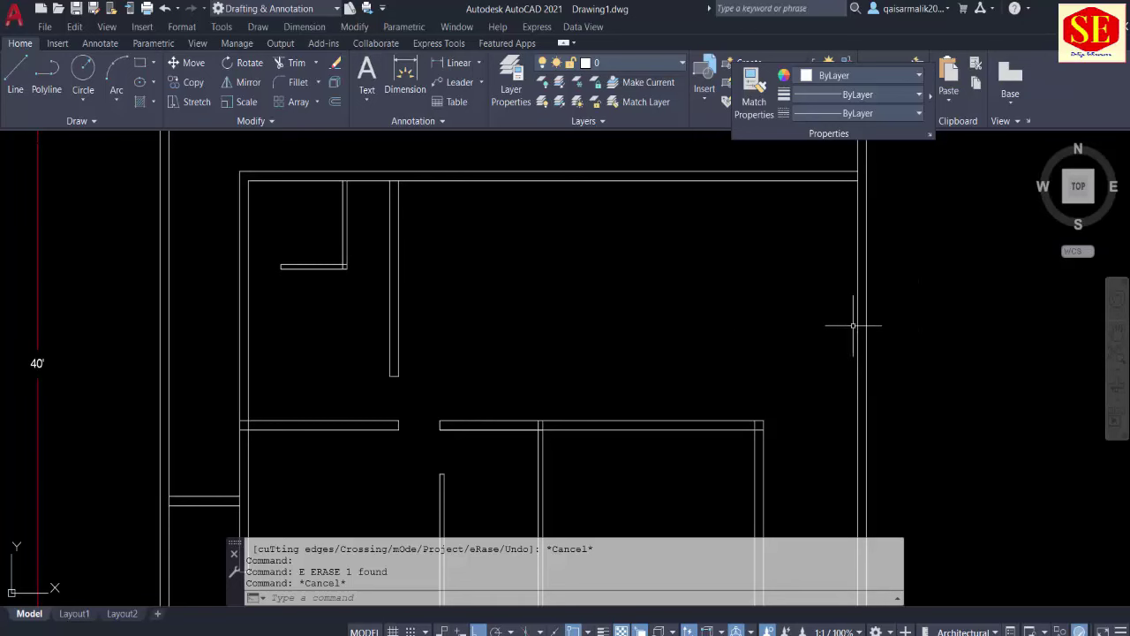
scroll(553, 354, down, 2)
scroll(553, 353, down, 2)
scroll(472, 248, down, 1)
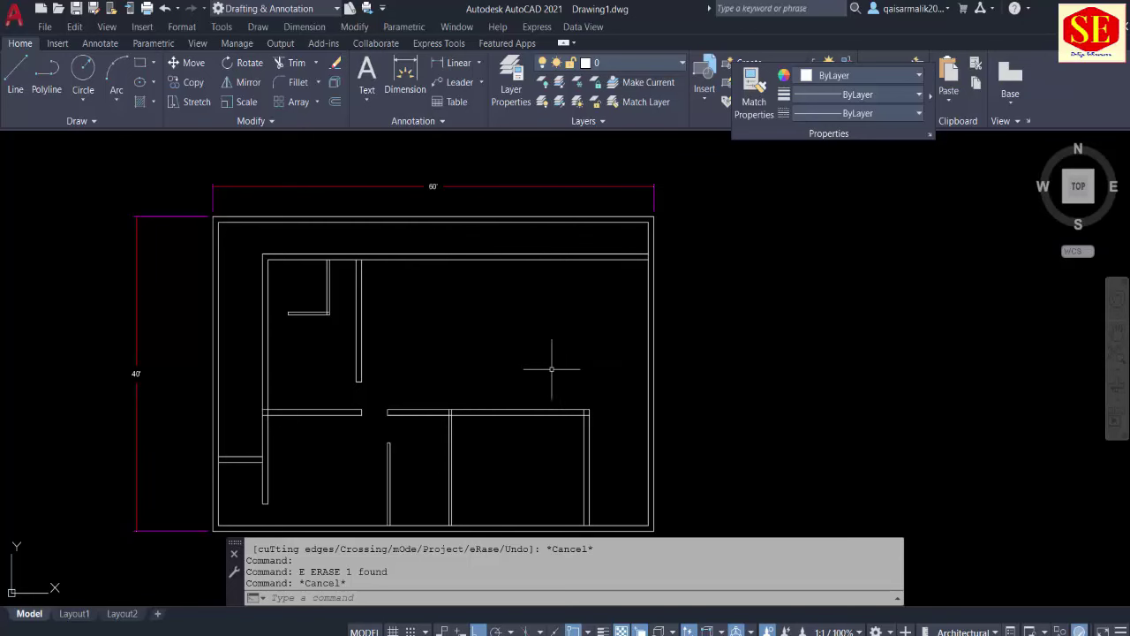
Step: Offset the lower wall's top line 10' upward to start the new partition
scroll(540, 449, up, 4)
text(o)
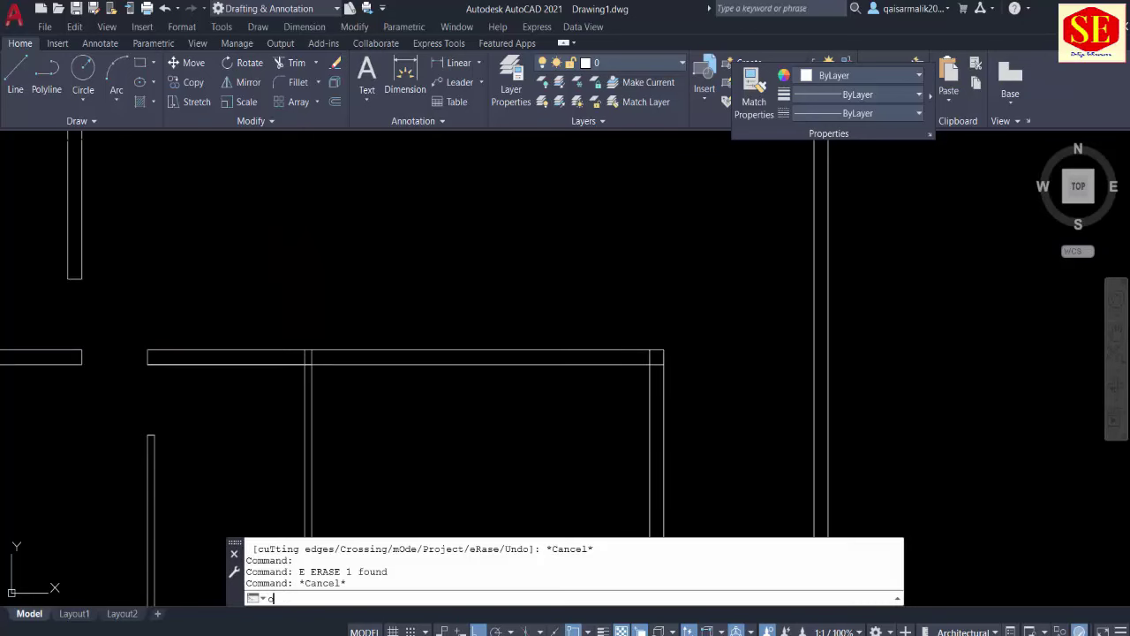
key(Return)
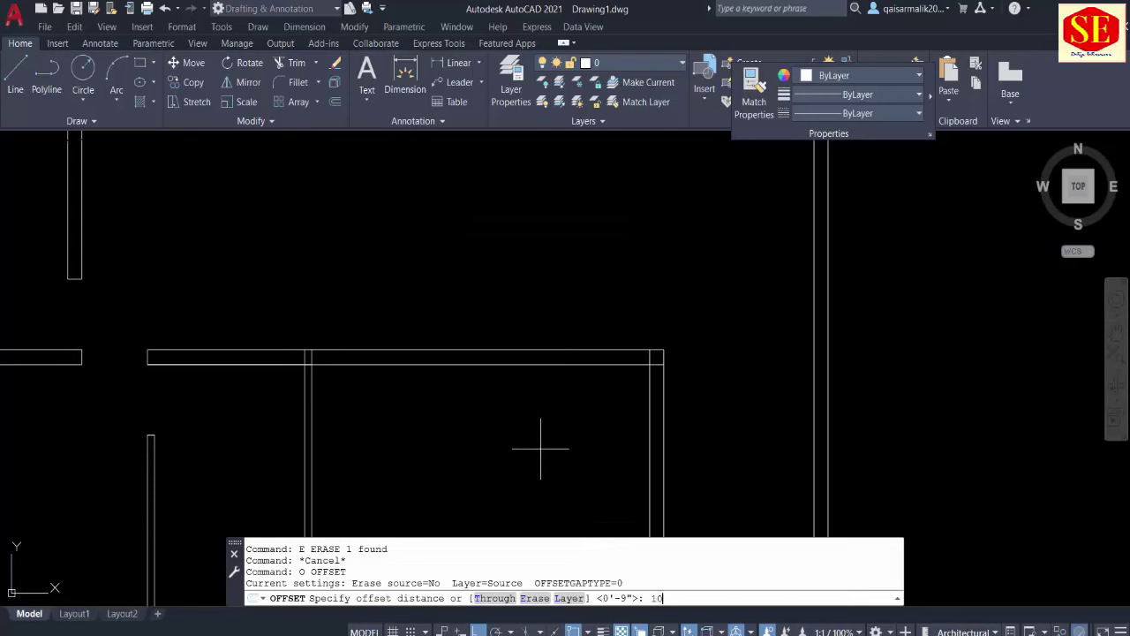
text(')
key(Return)
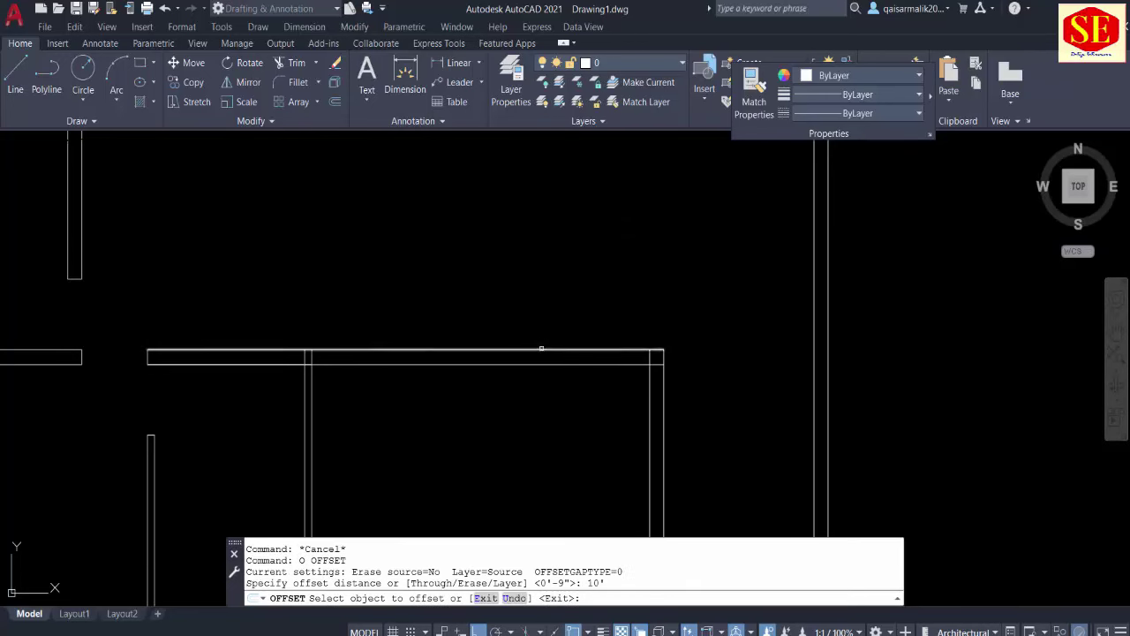
click(547, 351)
click(550, 288)
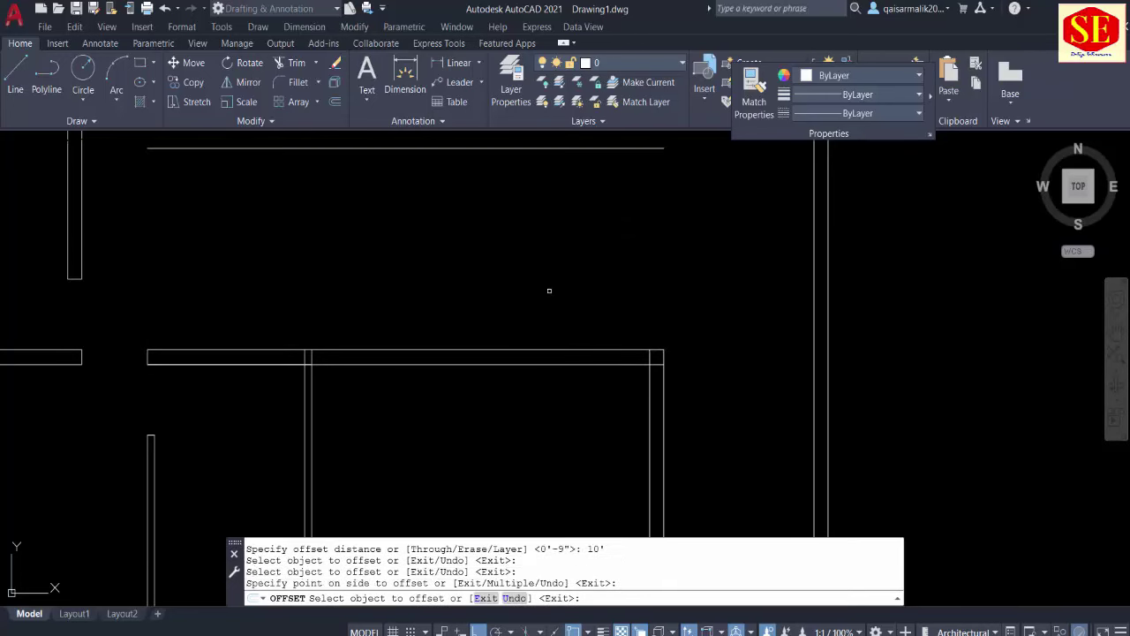
mouse_move(550, 287)
middle_down()
mouse_move(538, 361)
mouse_move(550, 399)
middle_up()
key(Escape)
Step: Offset the new line 9" upward to make the partition double-lined
text(o)
key(Return)
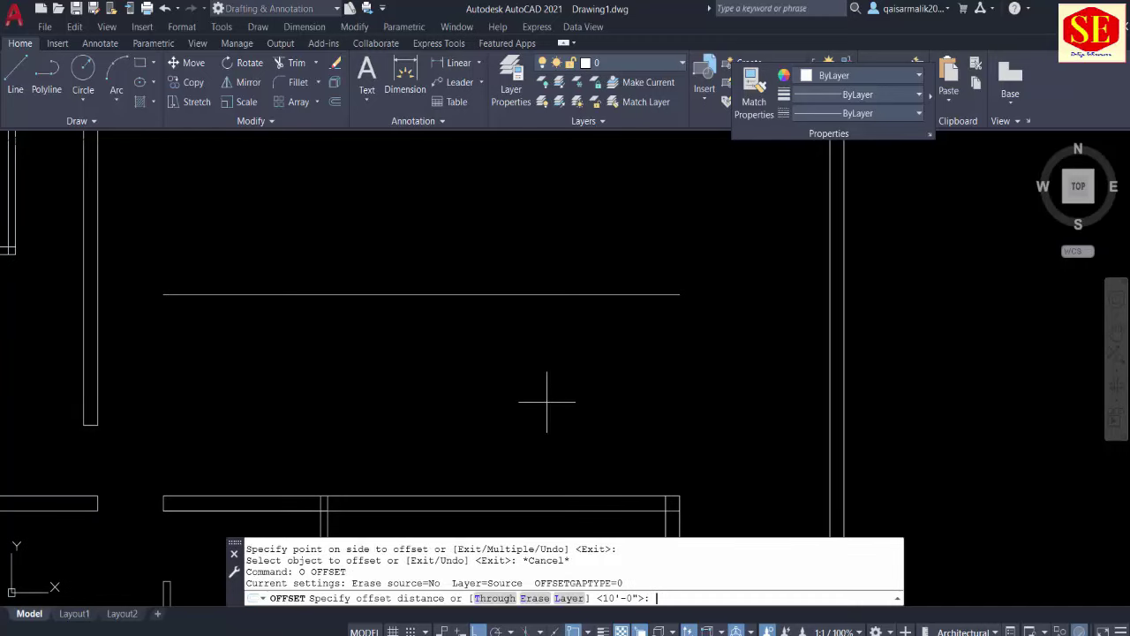
key(Return)
click(530, 294)
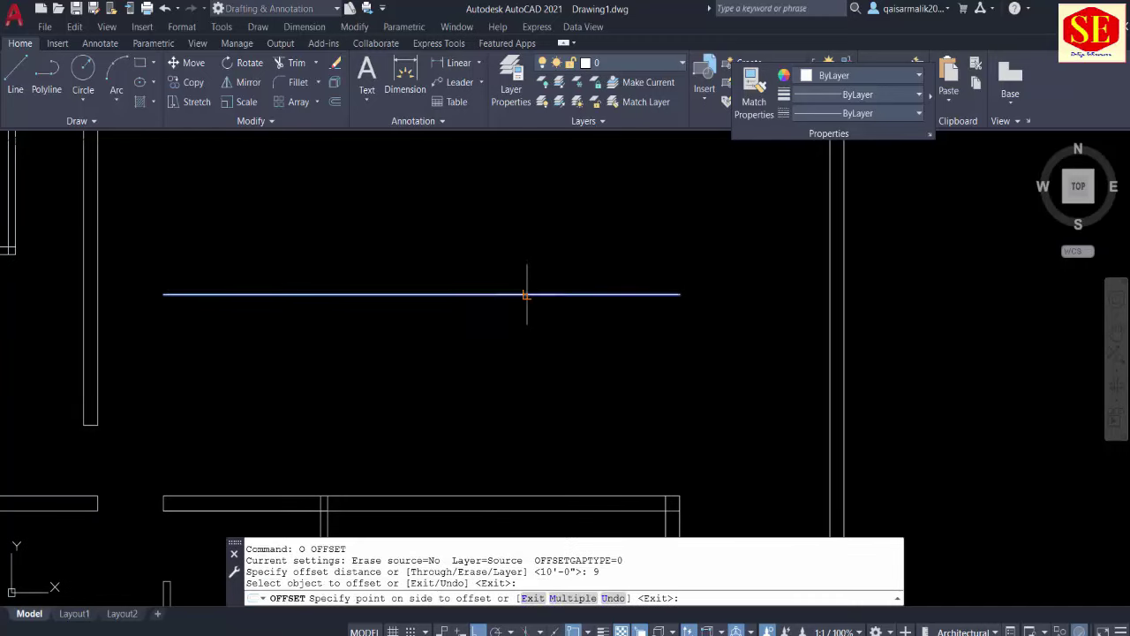
click(528, 265)
middle_drag(528, 265, 538, 373)
key(Escape)
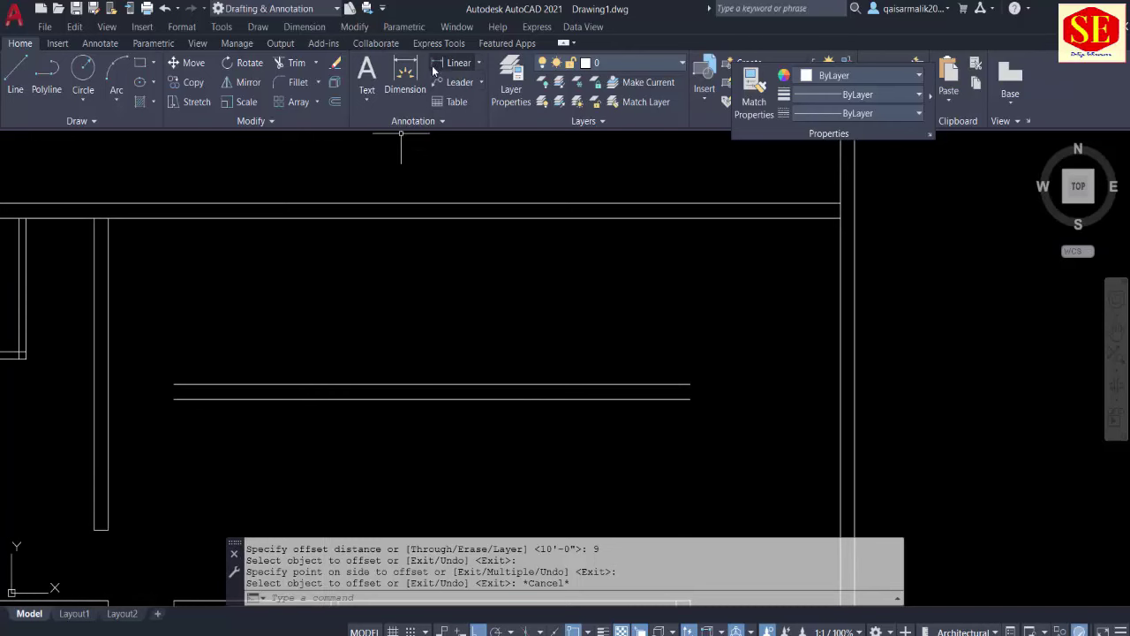
Step: Check the spacing with trial linear dimensions (8'-3" and 13'), then discard them
click(459, 62)
click(539, 218)
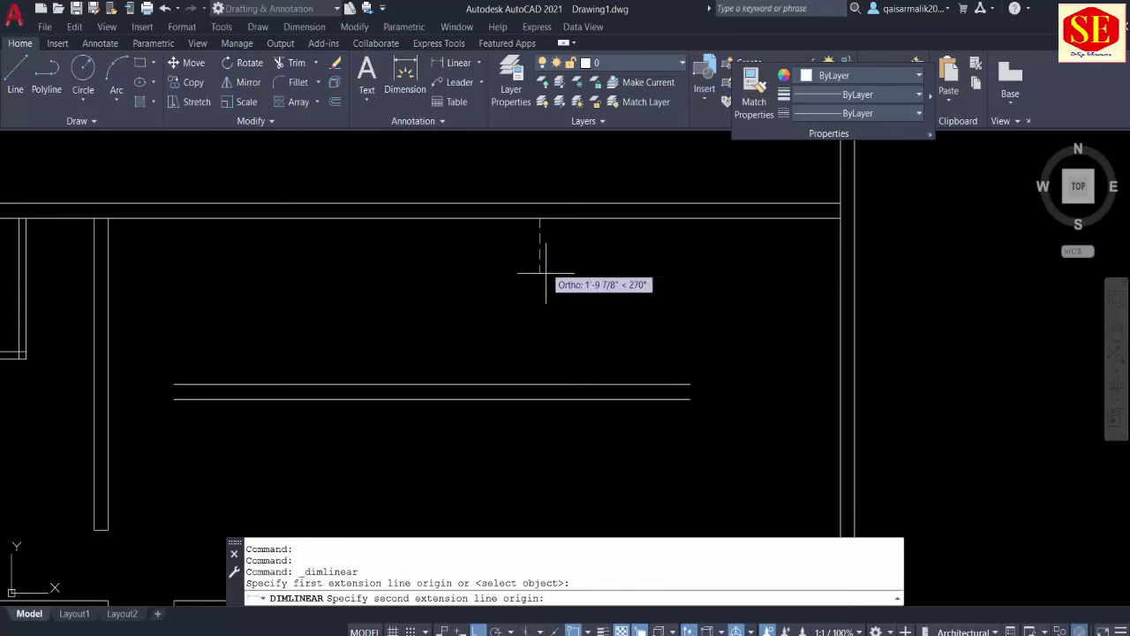
click(548, 385)
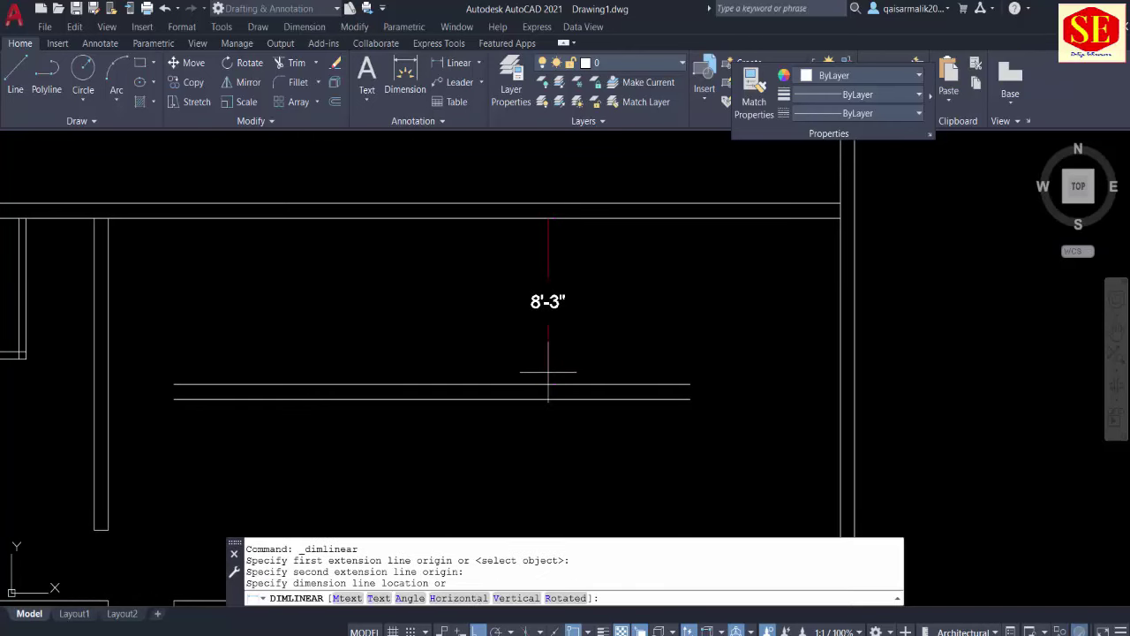
scroll(547, 372, down, 2)
key(Escape)
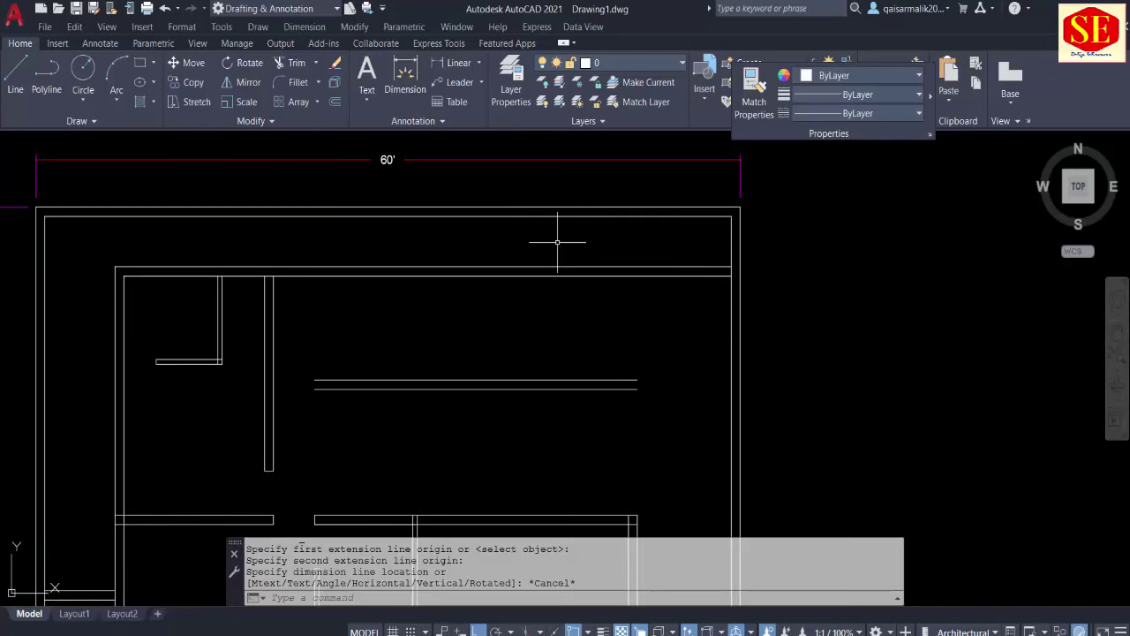
click(441, 64)
click(506, 216)
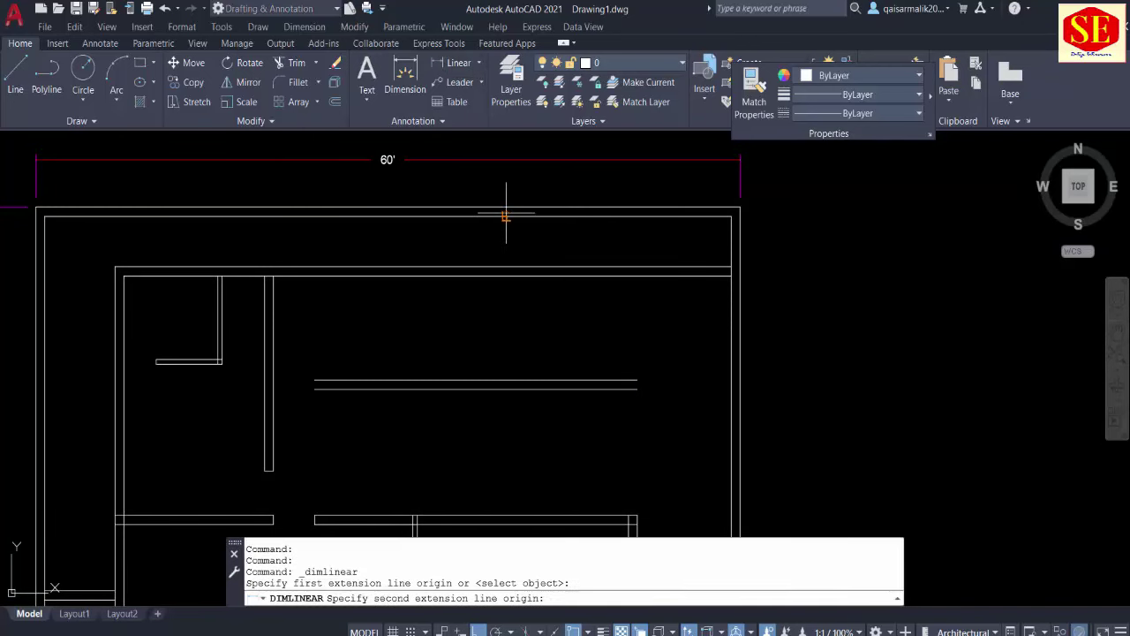
click(506, 379)
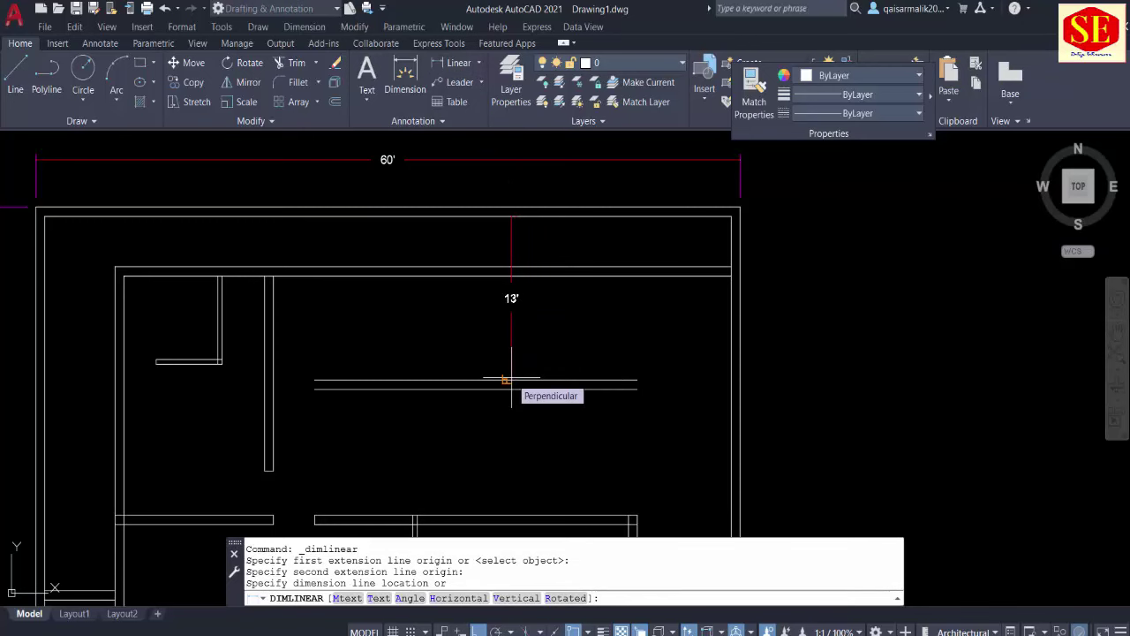
key(Escape)
Step: Extend the inner and outer right wall lines up to the new partition
middle_drag(578, 397, 579, 303)
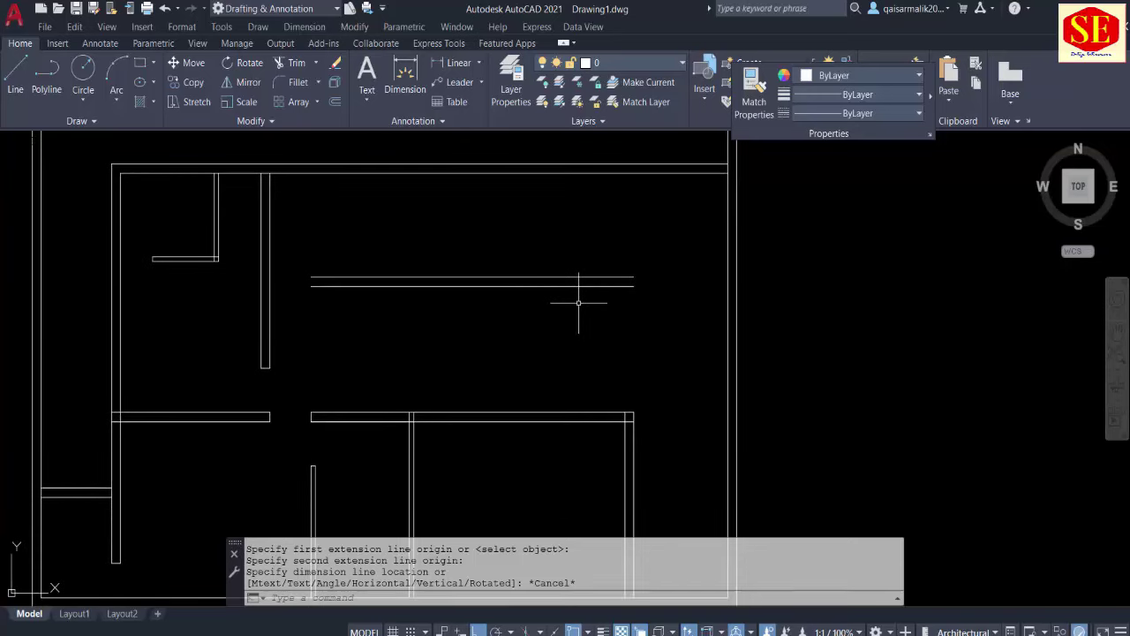
text(ex)
key(Return)
click(626, 441)
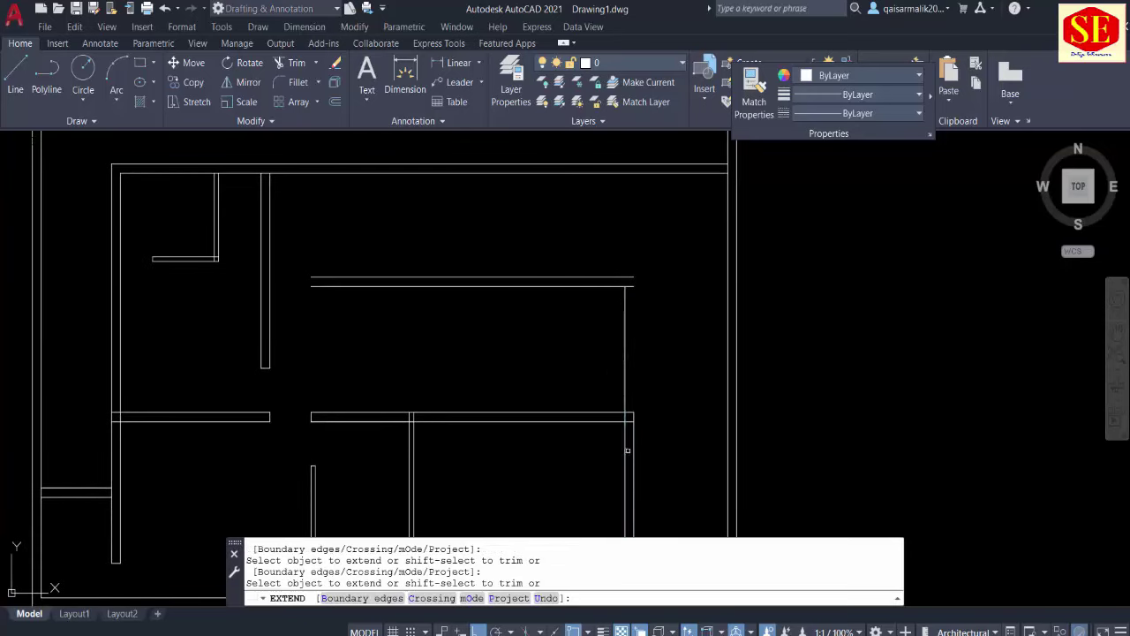
click(633, 447)
click(633, 447)
key(Escape)
Step: Extend the outer right wall line up to the partition's top line
key(Return)
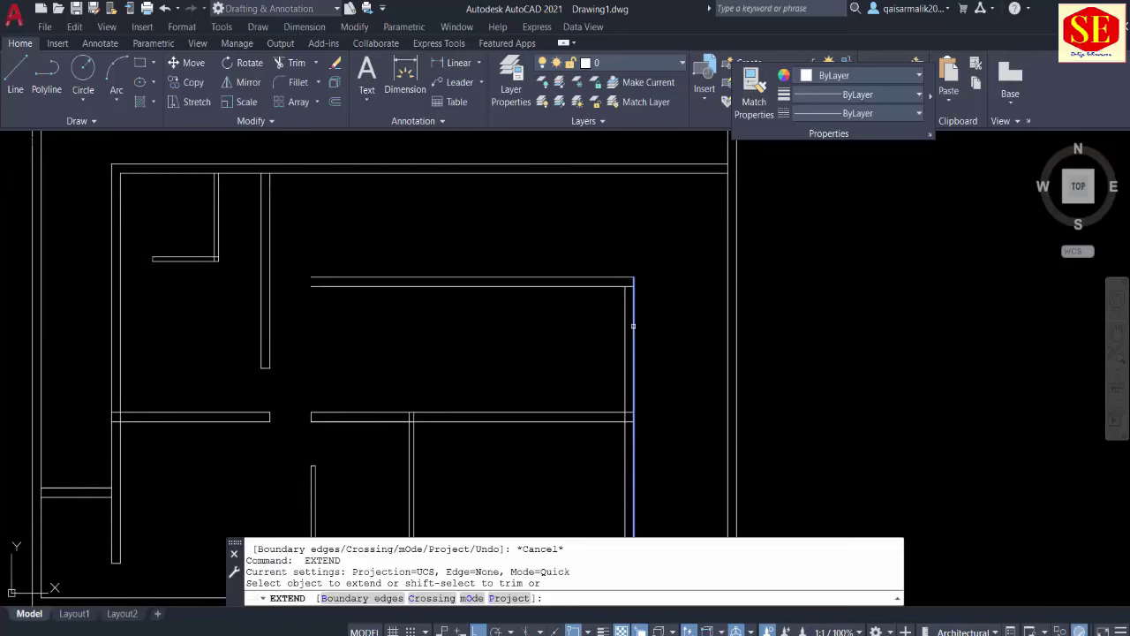
click(633, 324)
key(Escape)
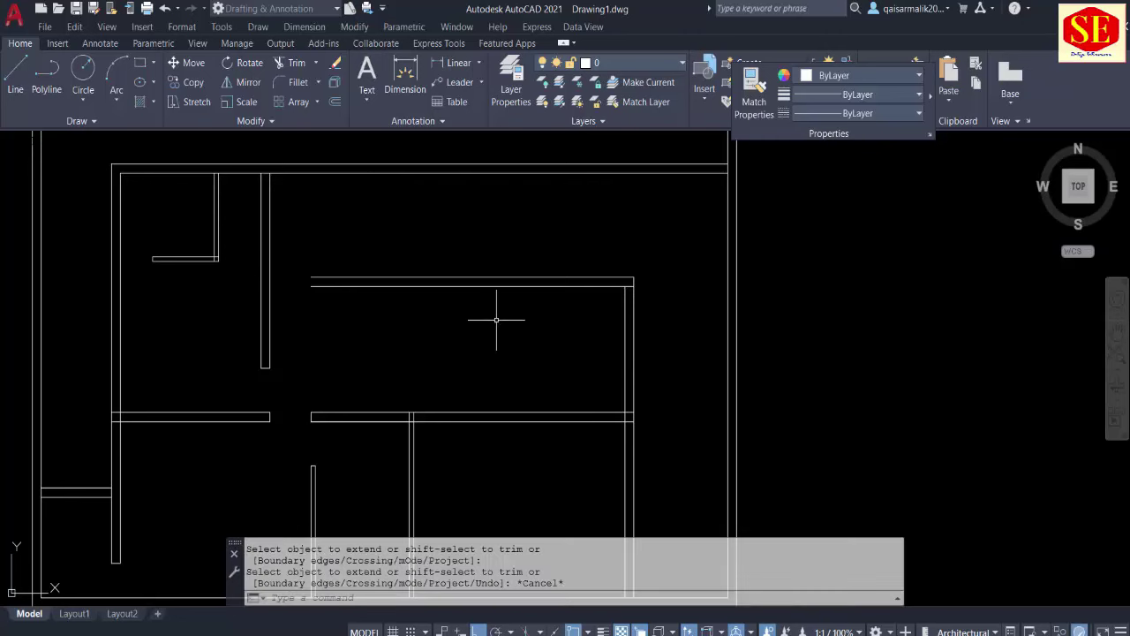
Step: Offset the inner right wall line 8' to the left, then erase that unwanted 8' line
text(o)
key(Return)
text(8')
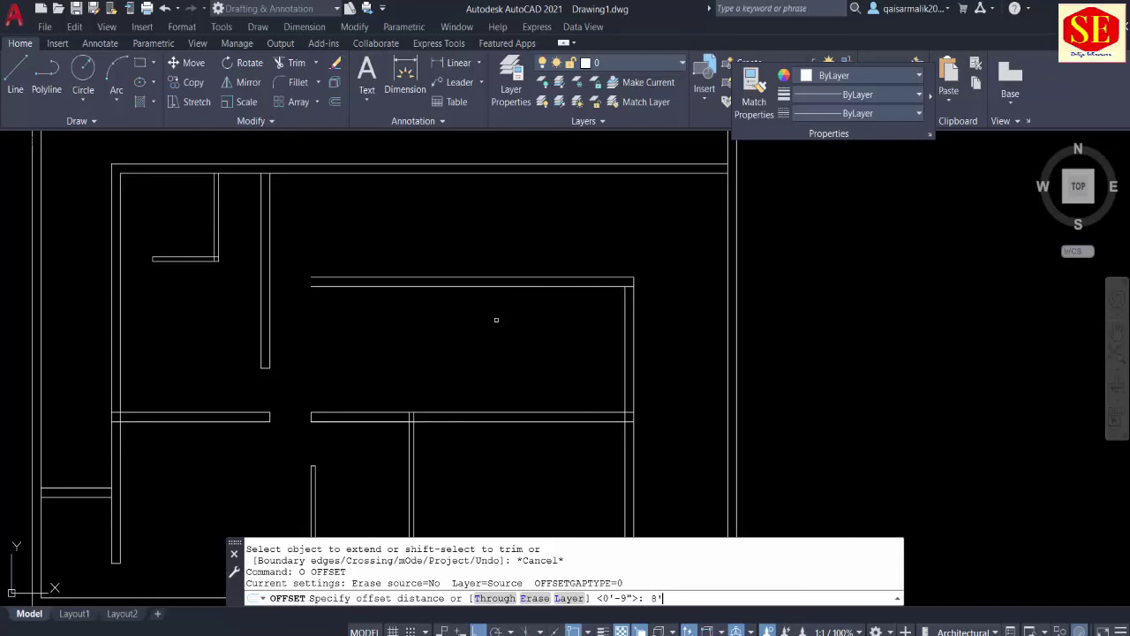
key(Return)
click(625, 316)
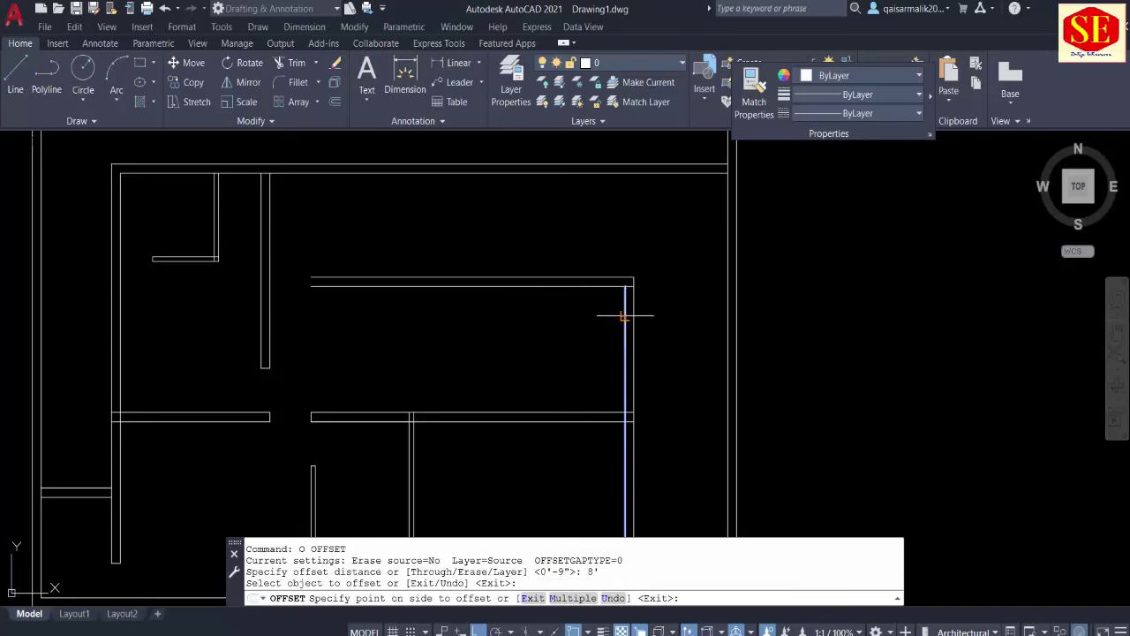
click(576, 321)
key(Escape)
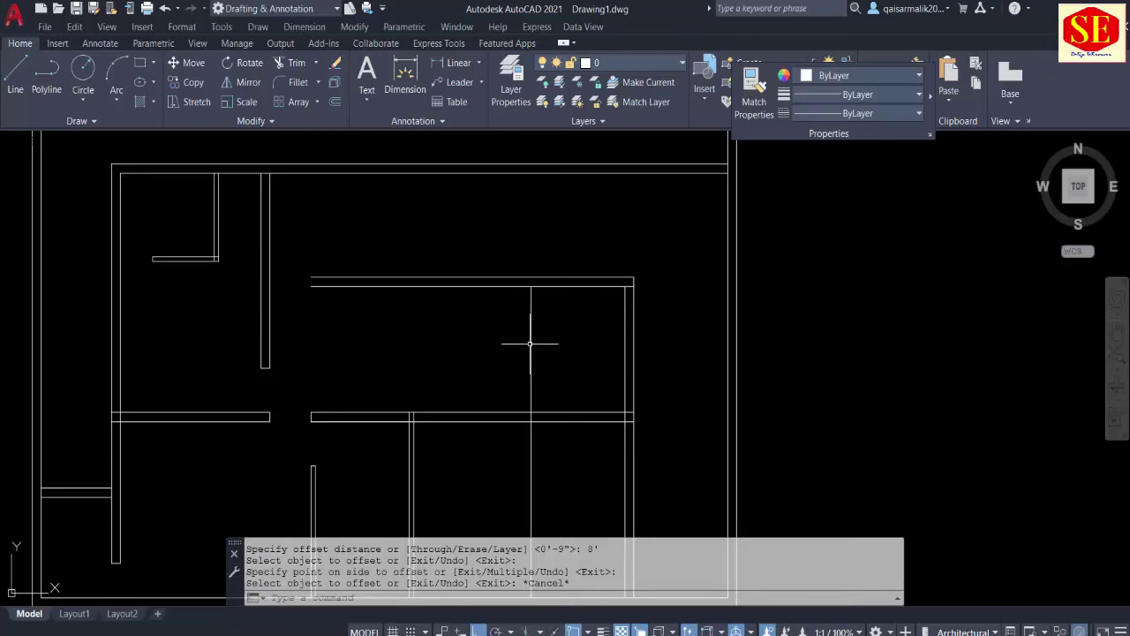
click(542, 315)
click(480, 321)
text(e)
key(Return)
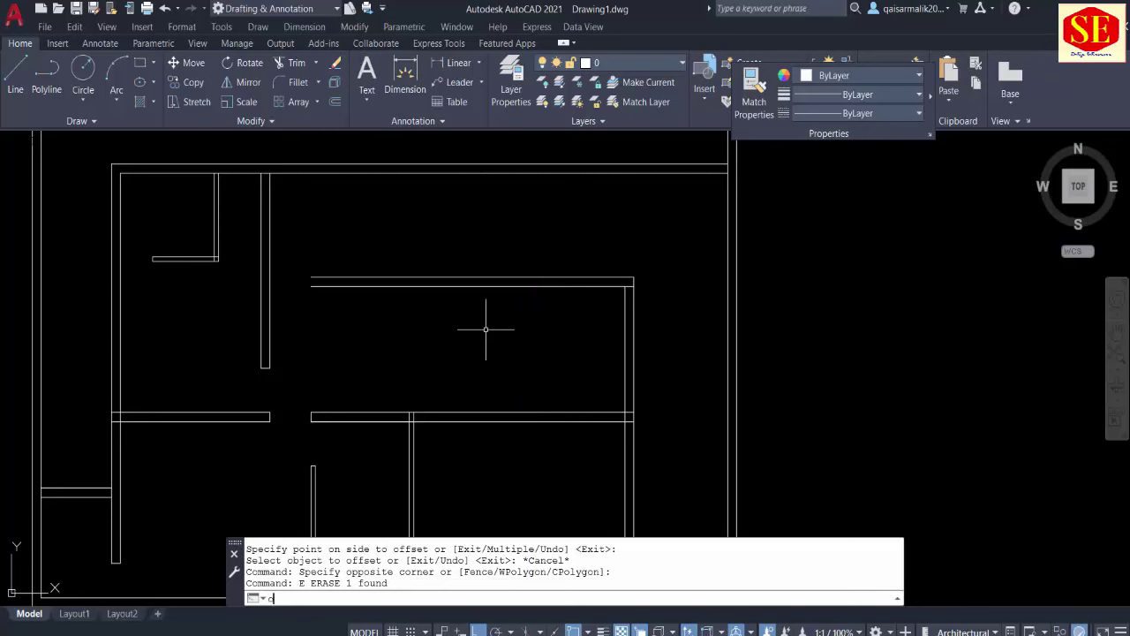
Step: Offset the right wall line 10' to the left for the room's new wall
key(Return)
text(')
key(Return)
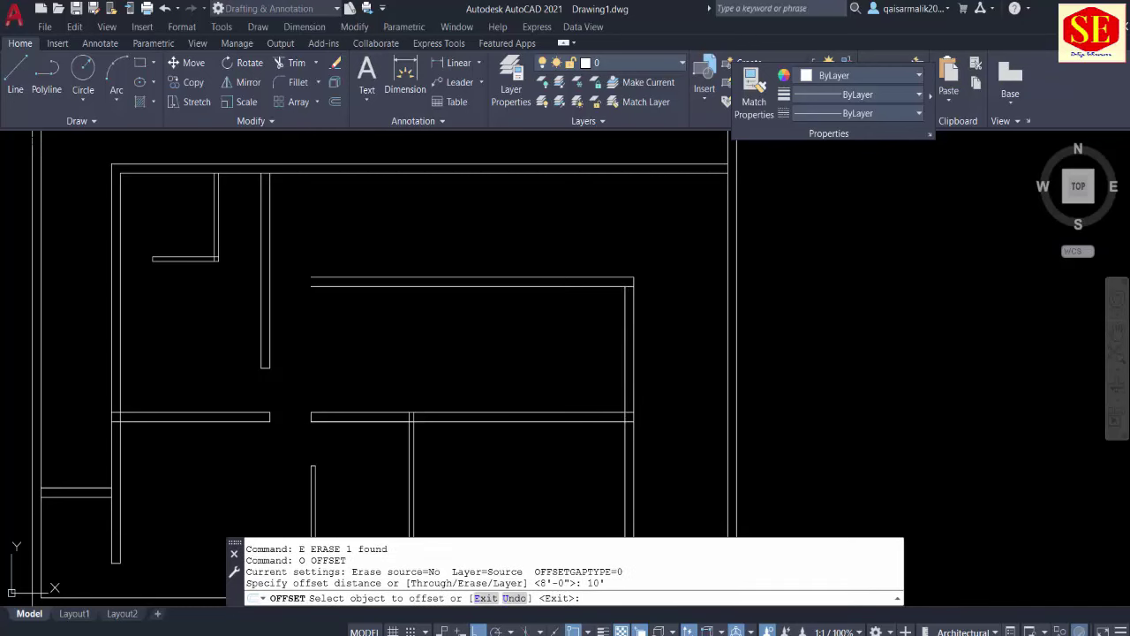
click(626, 321)
click(574, 331)
key(Escape)
Step: Offset the new vertical line 9" to the right to form a double-line wall
key(Return)
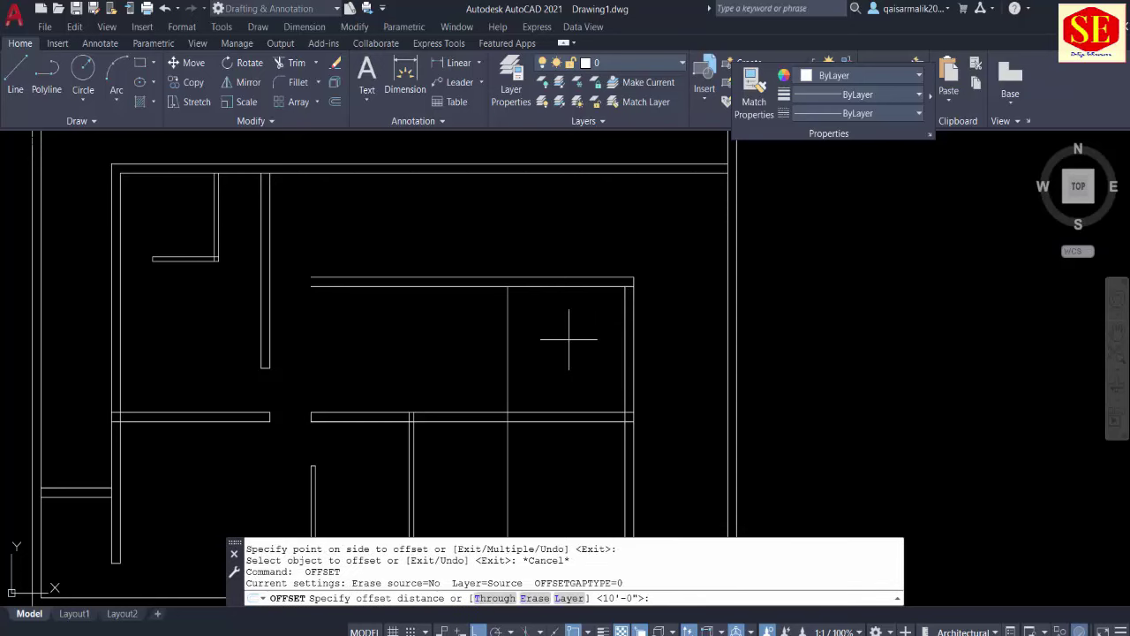
text(9)
key(Return)
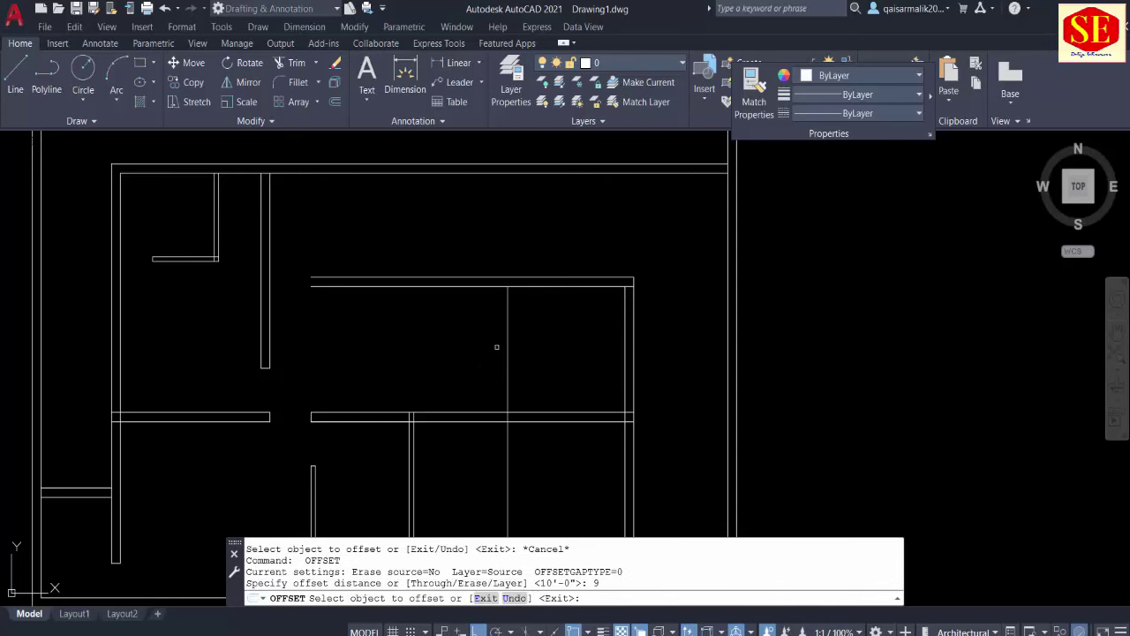
click(508, 347)
click(514, 371)
key(Escape)
middle_drag(508, 374, 502, 312)
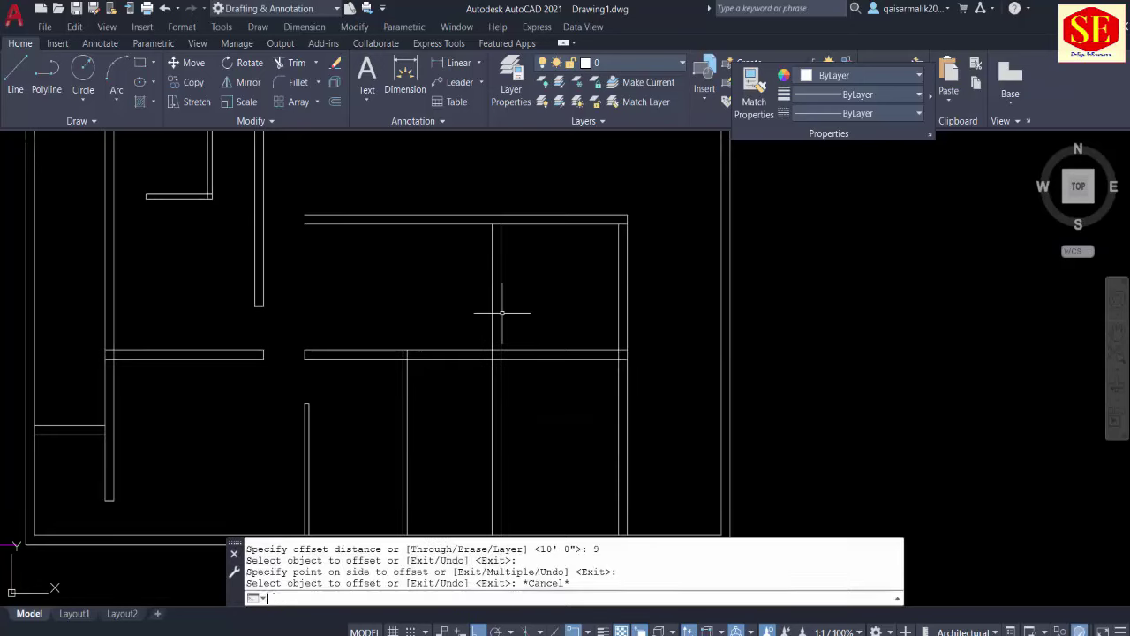
Step: Trim the new wall below the partition and the partition's inner line, then extend the wall up
text(tr)
key(Return)
click(501, 397)
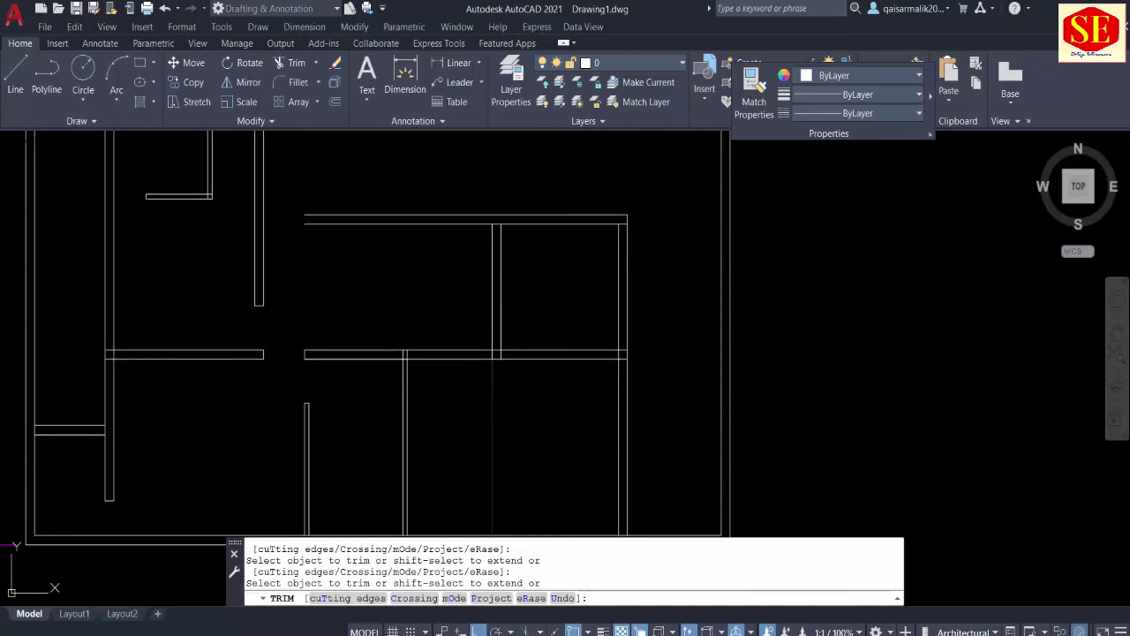
click(451, 227)
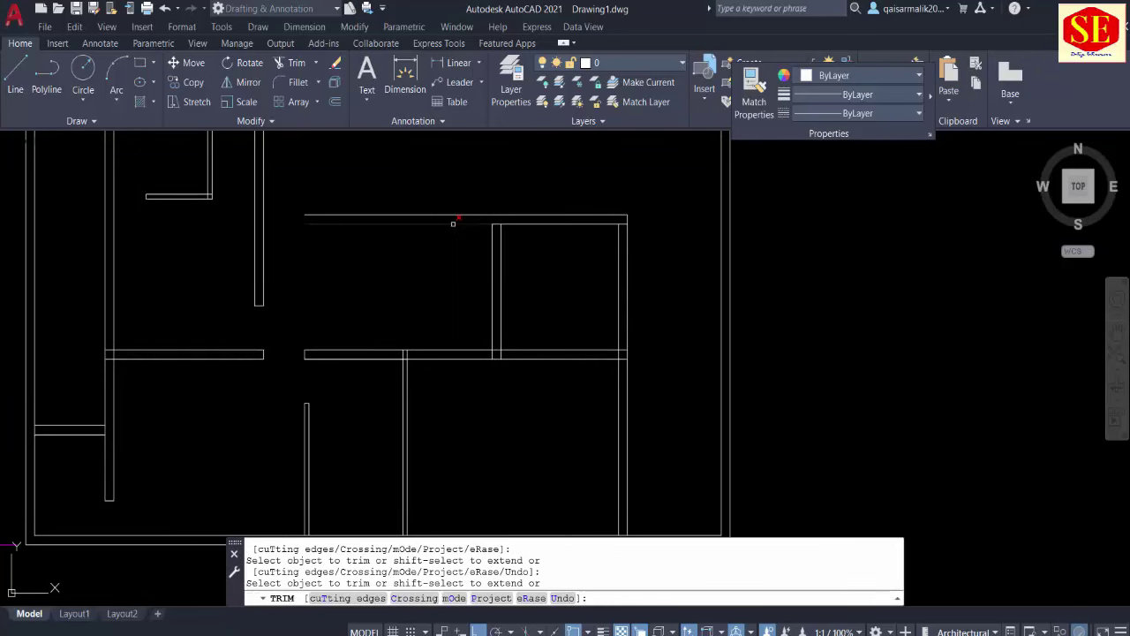
key(Escape)
text(ex)
key(Return)
click(492, 236)
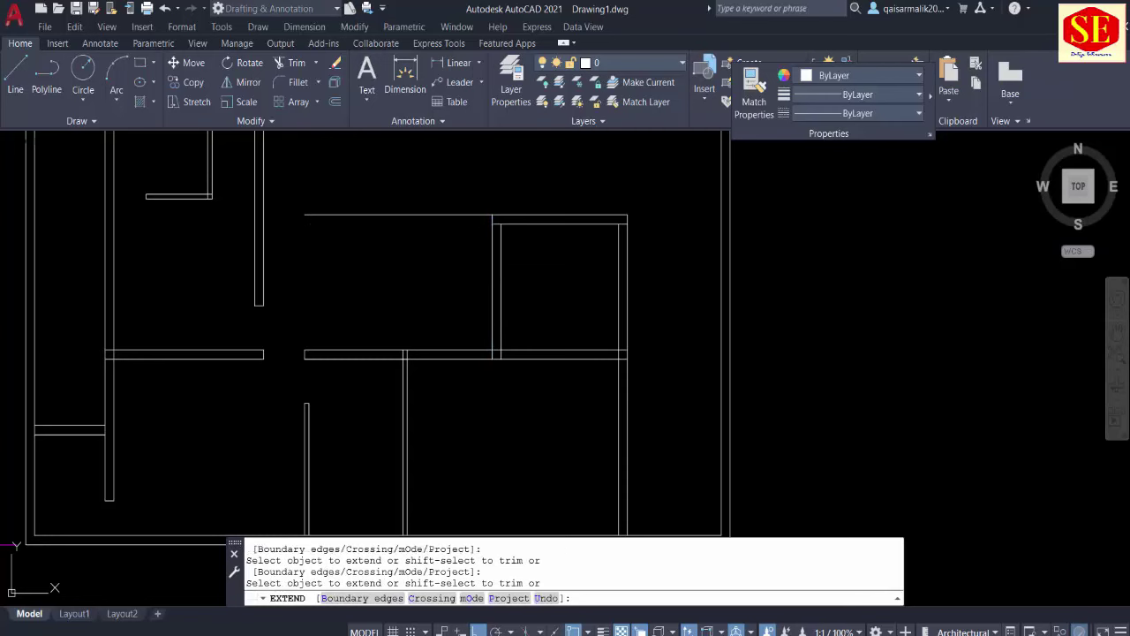
key(Escape)
Step: Trim away the partition remainder left of the small room
text(tr)
key(Return)
click(449, 219)
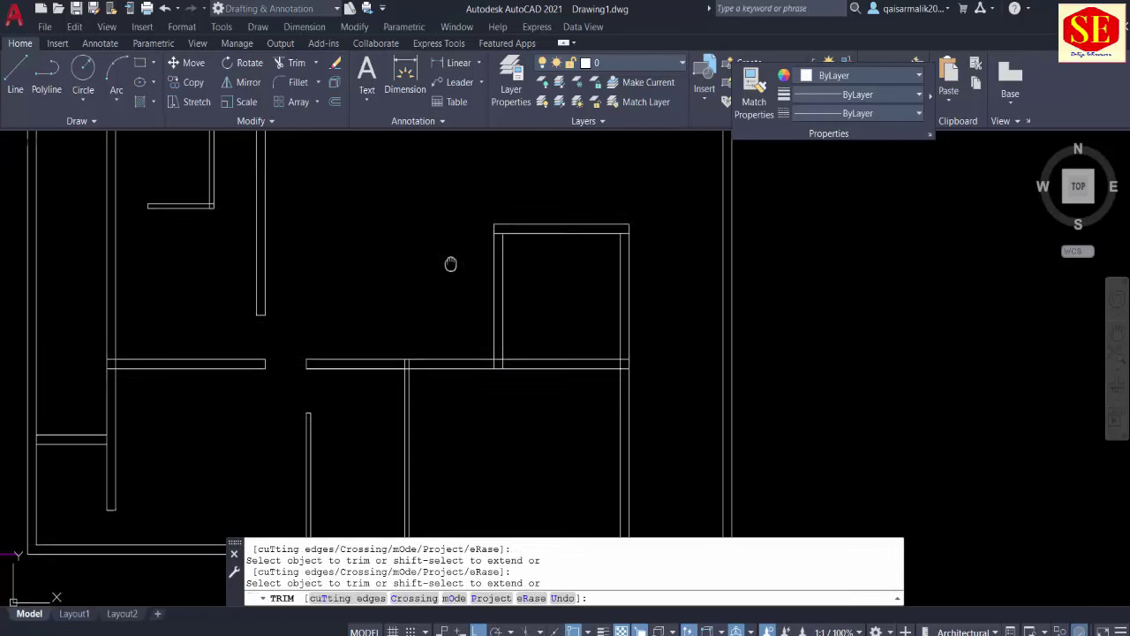
middle_drag(449, 260, 486, 392)
key(Escape)
middle_drag(480, 307, 475, 235)
key(Escape)
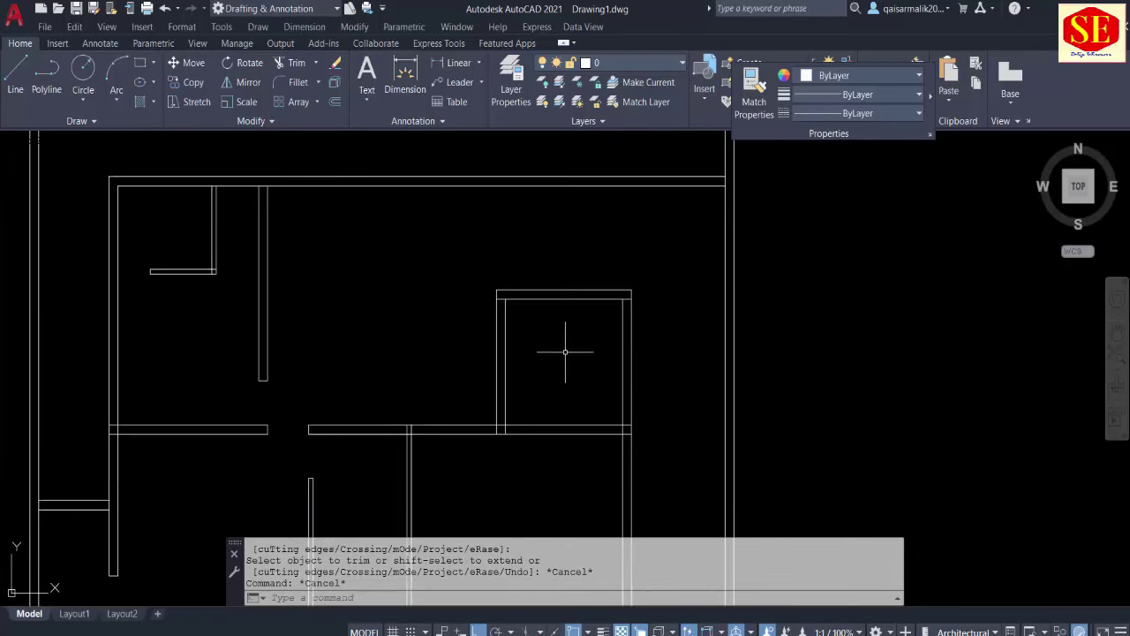
Step: Save the drawing
scroll(561, 384, down, 2)
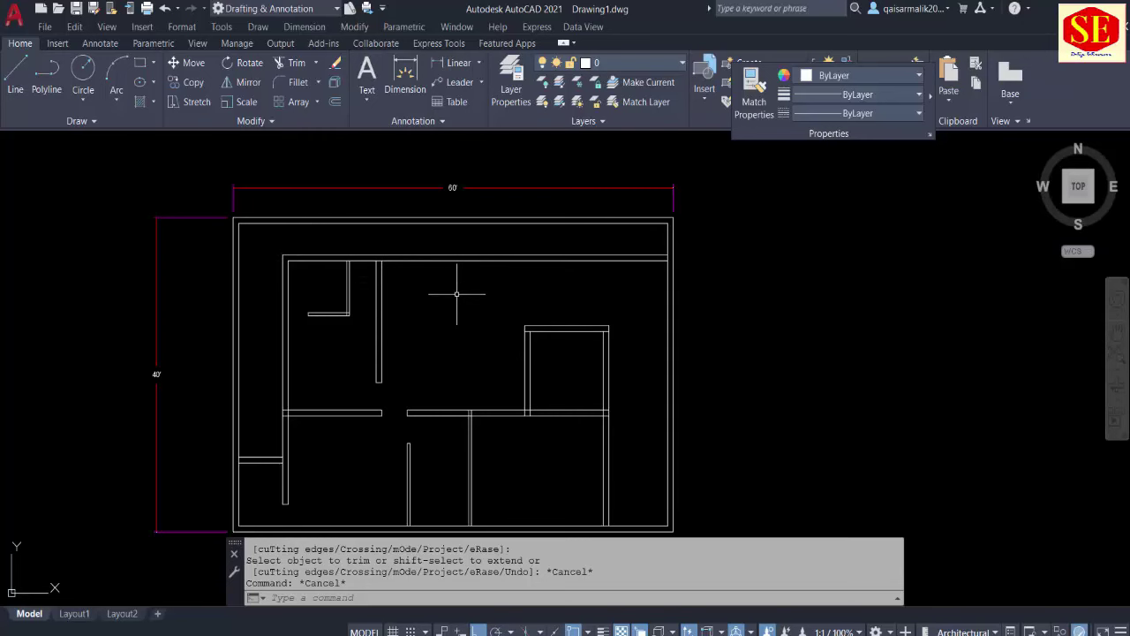
key(ctrl+s)
key(Escape)
Step: Extend both interior vertical wall lines up to the top wall
text(ex)
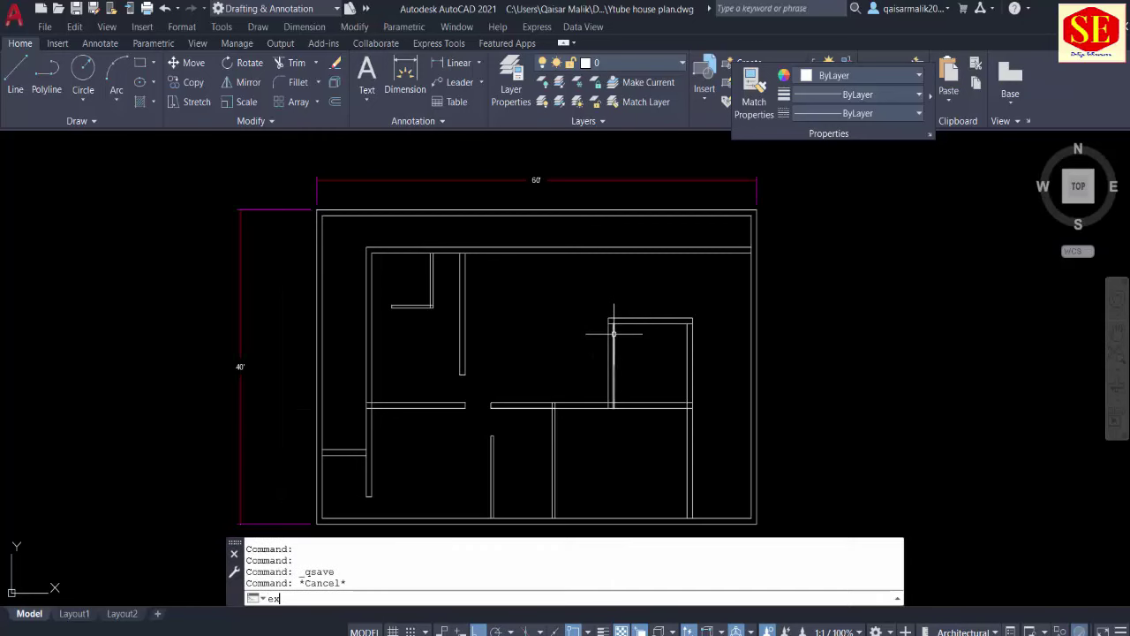
key(Return)
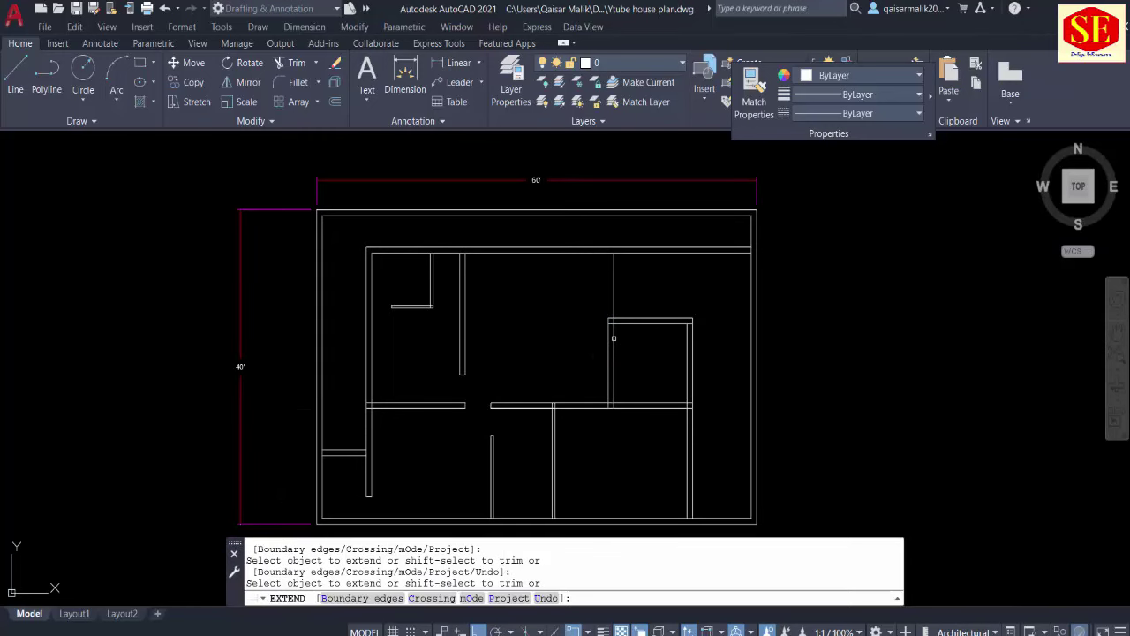
click(608, 343)
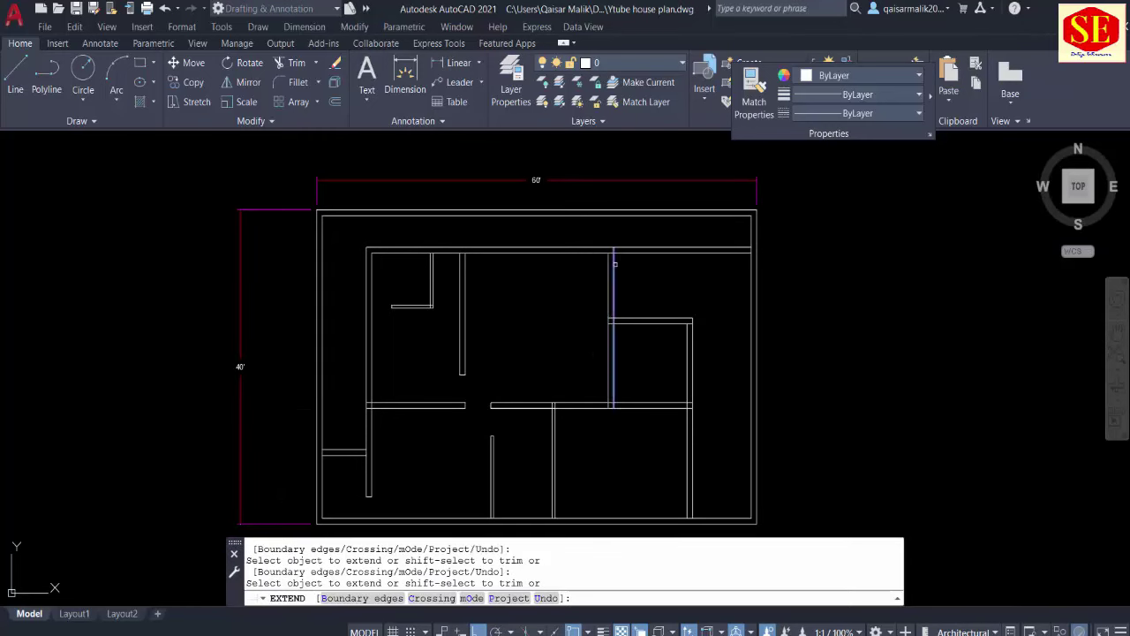
click(607, 265)
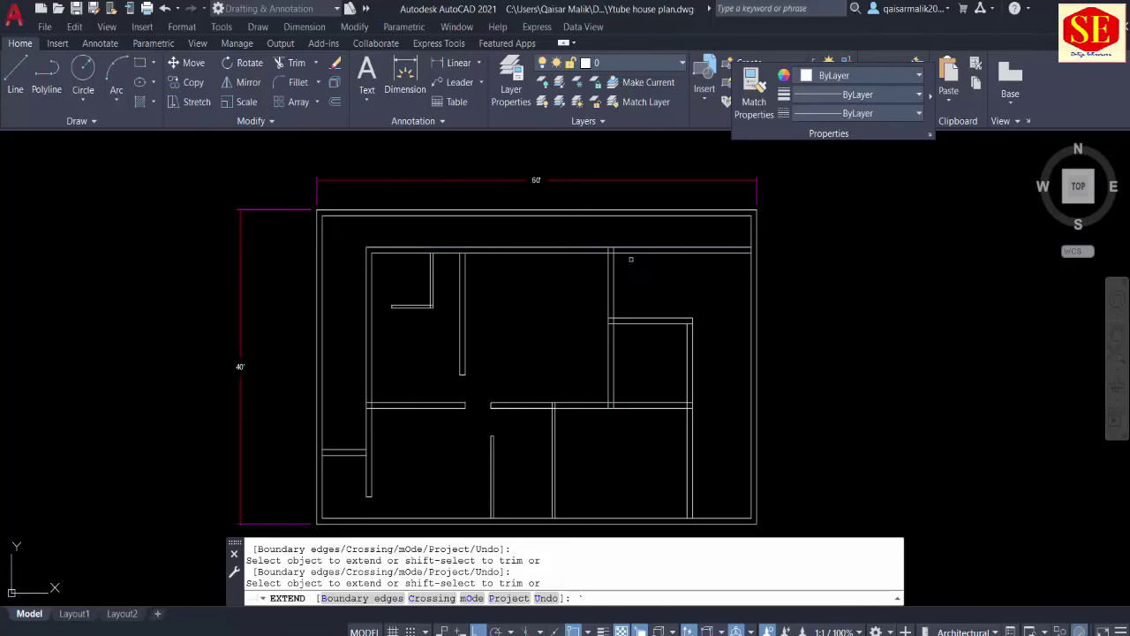
key(Escape)
Step: Trim off the top wall line beyond the new wall
text(tr)
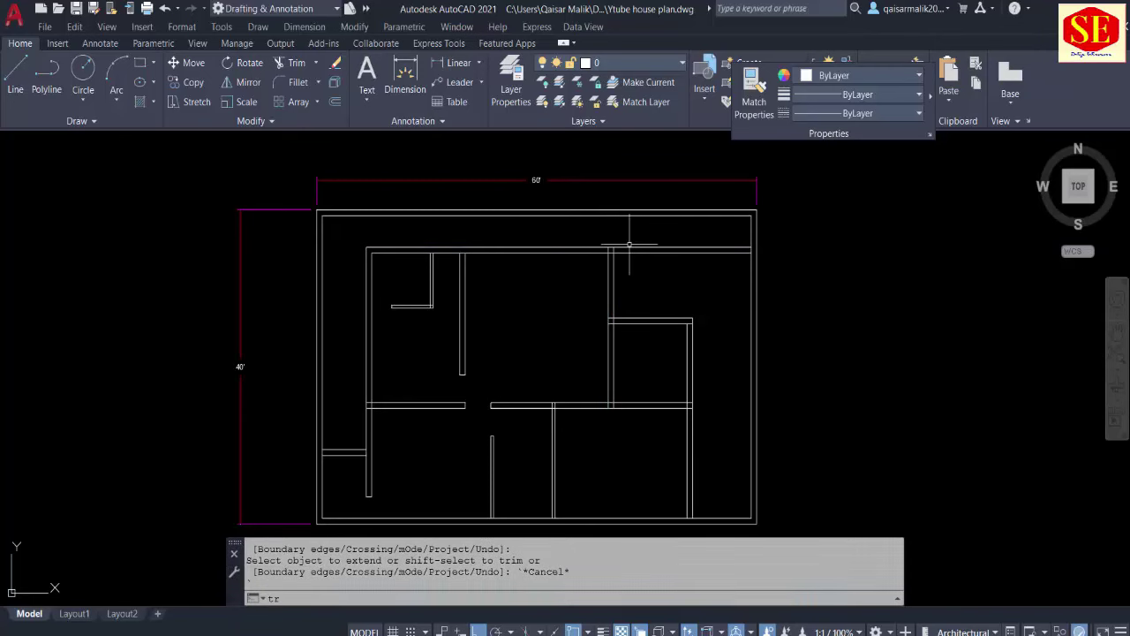
key(Return)
click(628, 249)
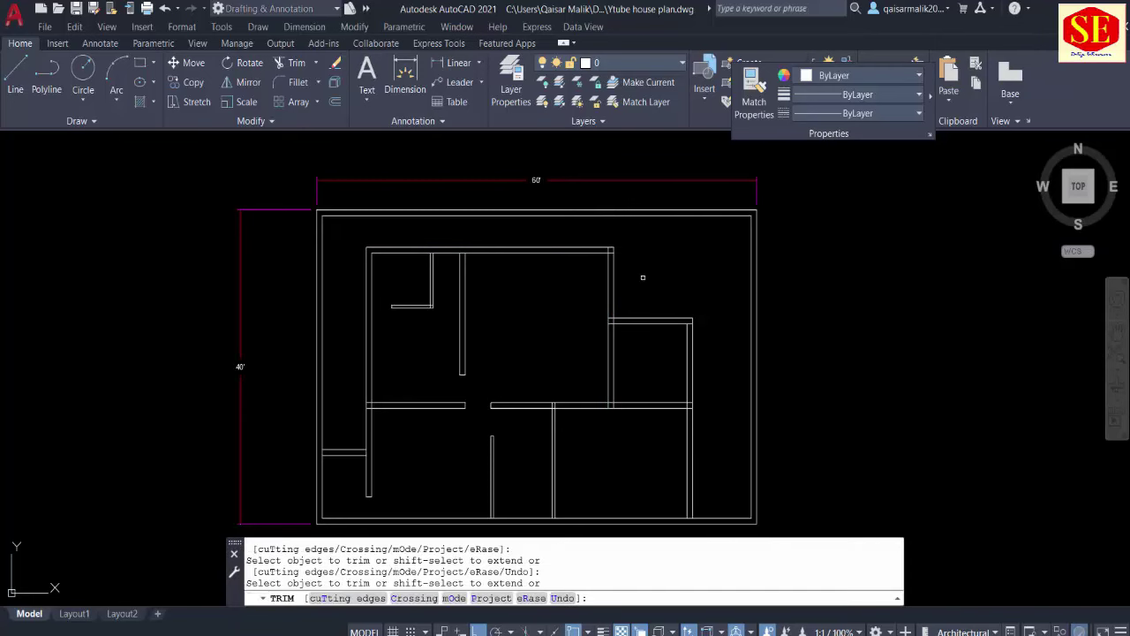
key(Escape)
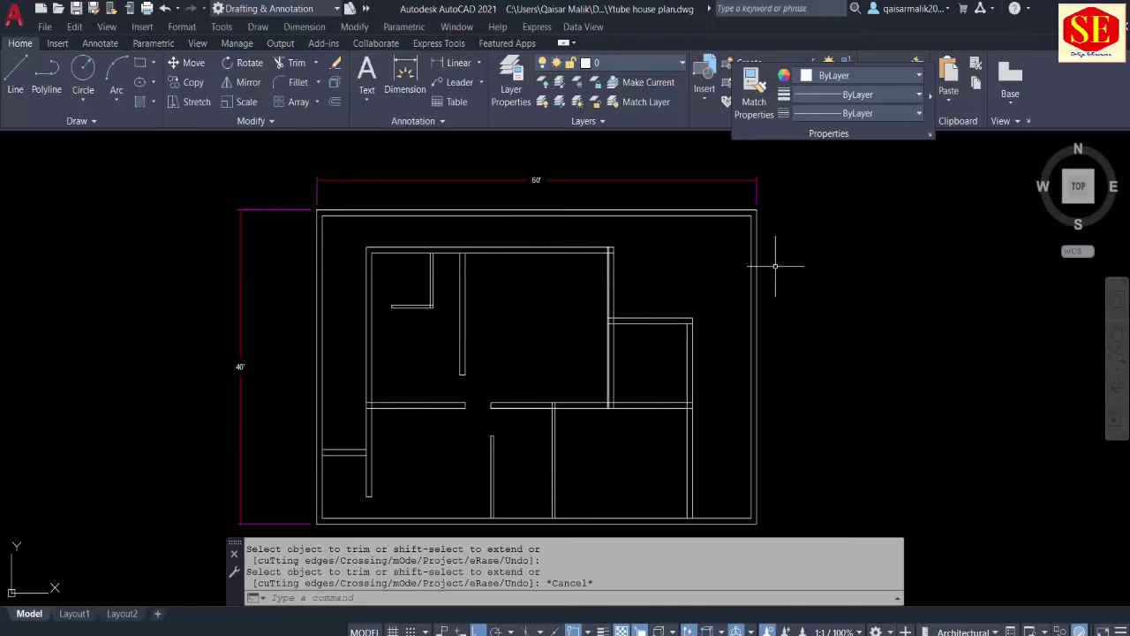
click(458, 63)
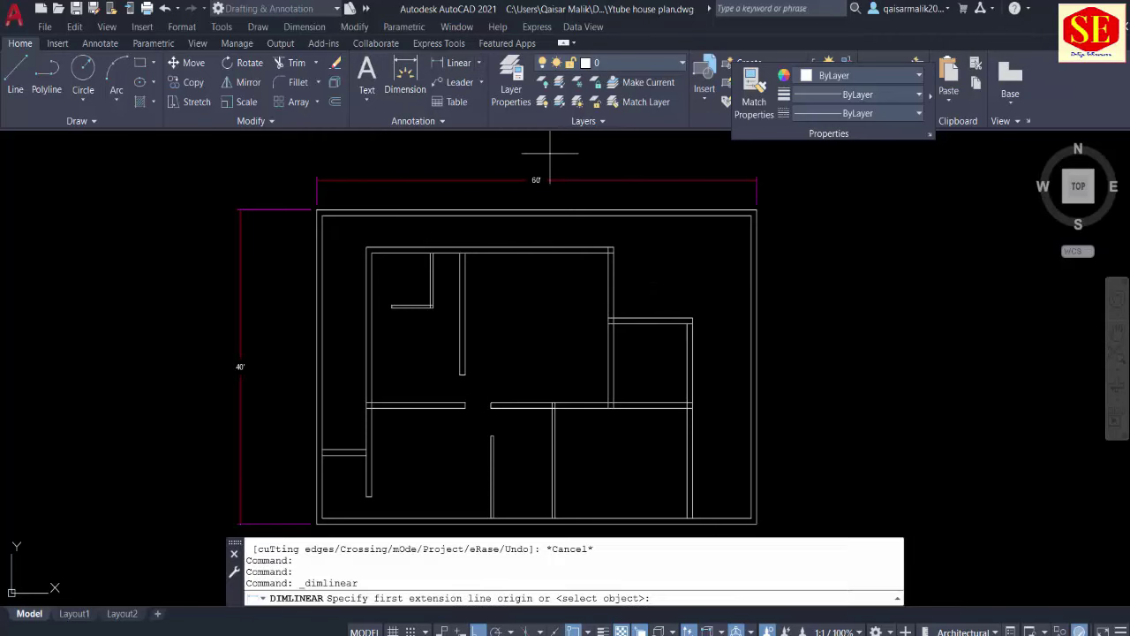
click(651, 318)
click(650, 216)
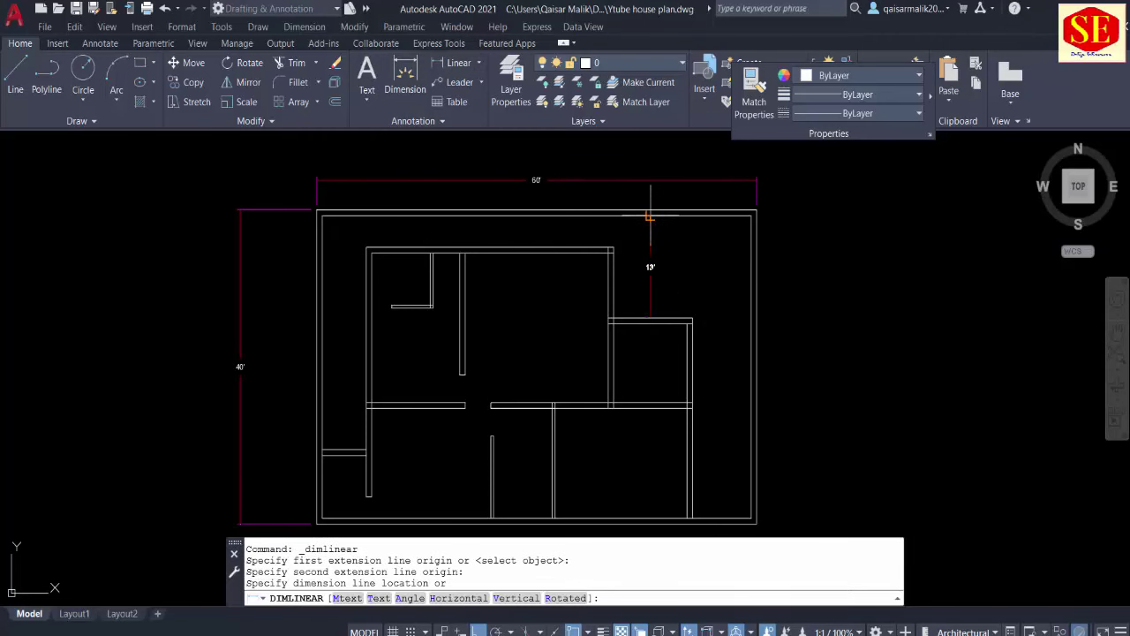
key(Escape)
key(Return)
click(613, 269)
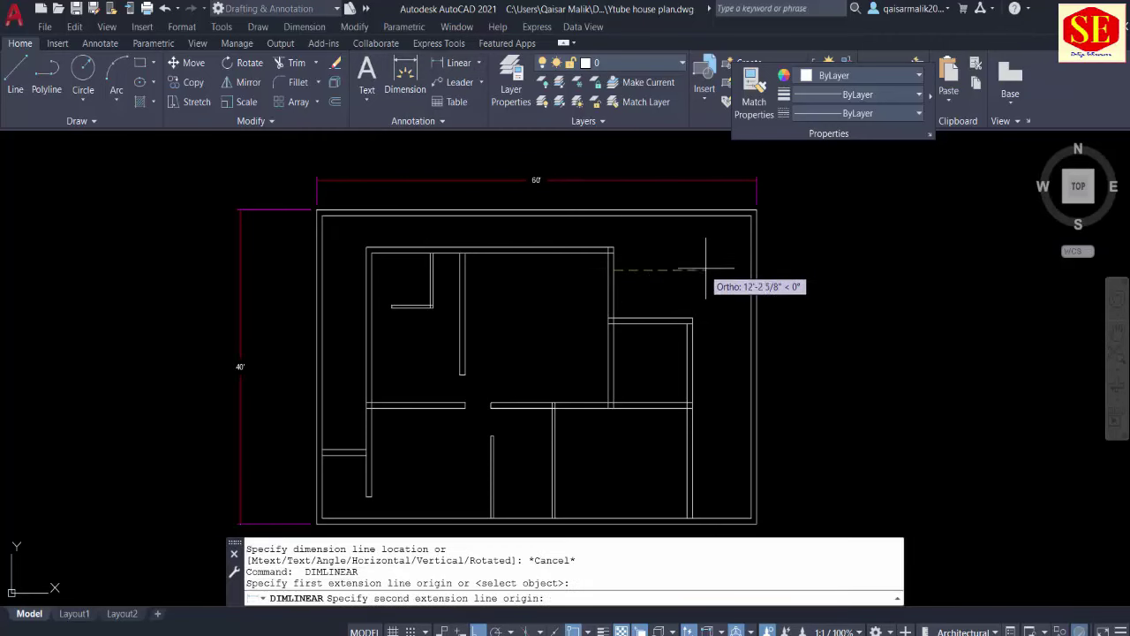
click(751, 269)
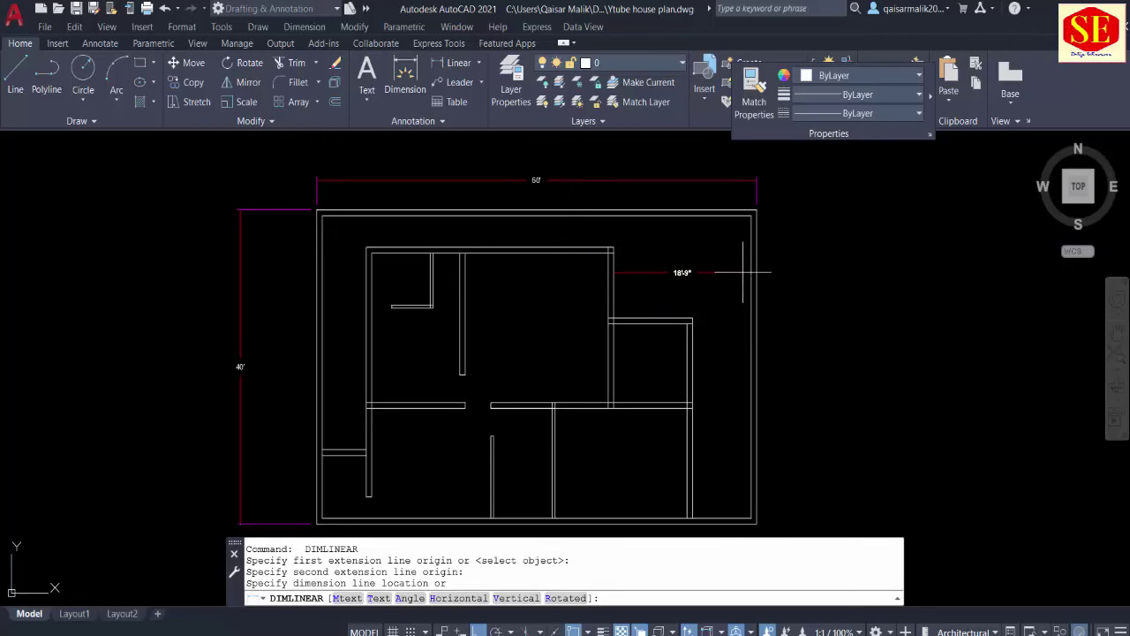
scroll(743, 272, up, 3)
key(Escape)
scroll(701, 303, down, 3)
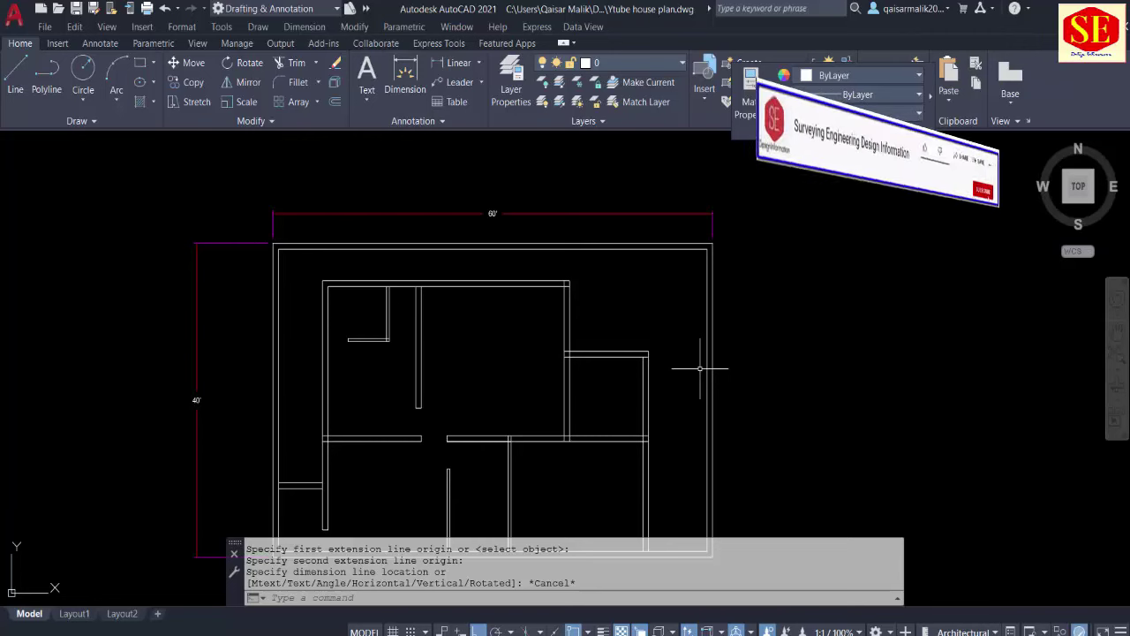
key(Escape)
middle_drag(697, 369, 744, 347)
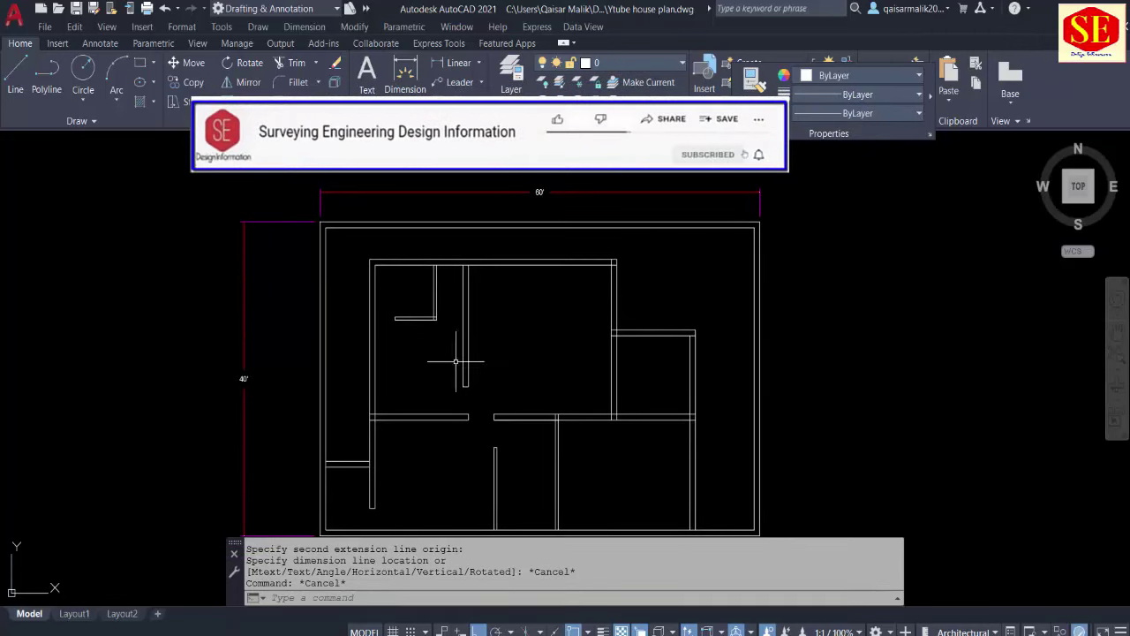
scroll(608, 274, up, 2)
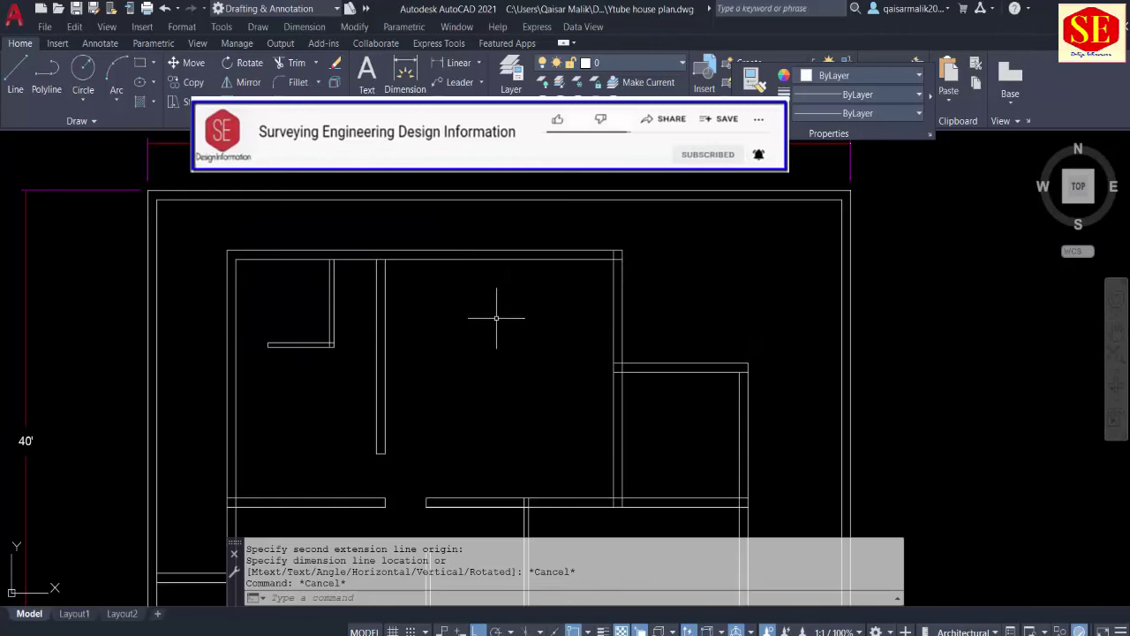
middle_drag(467, 366, 496, 340)
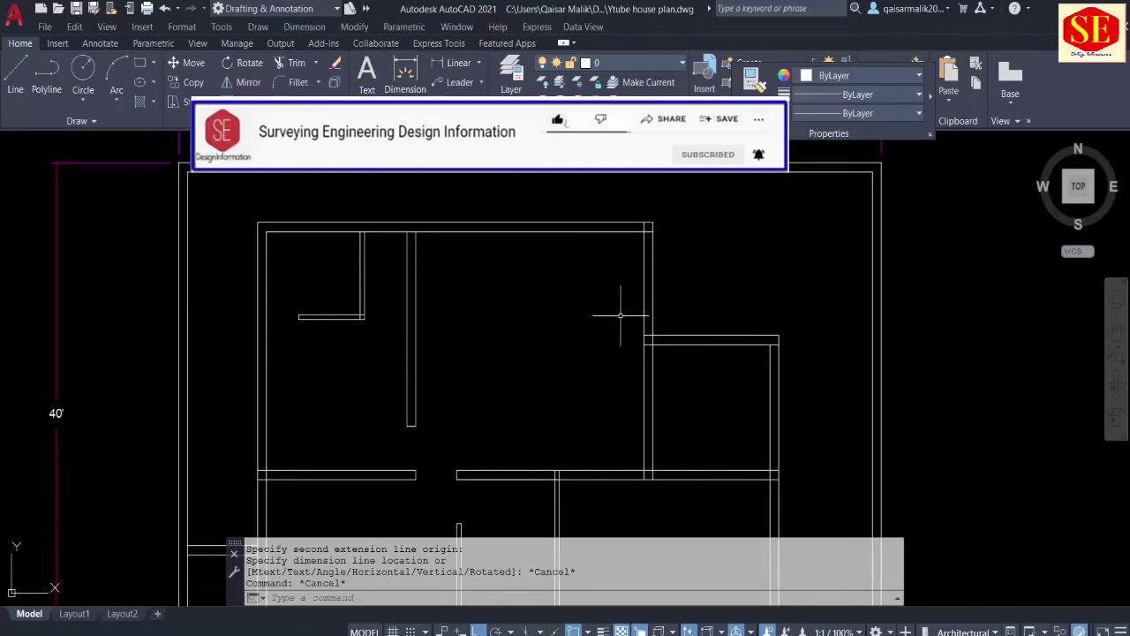
key(Escape)
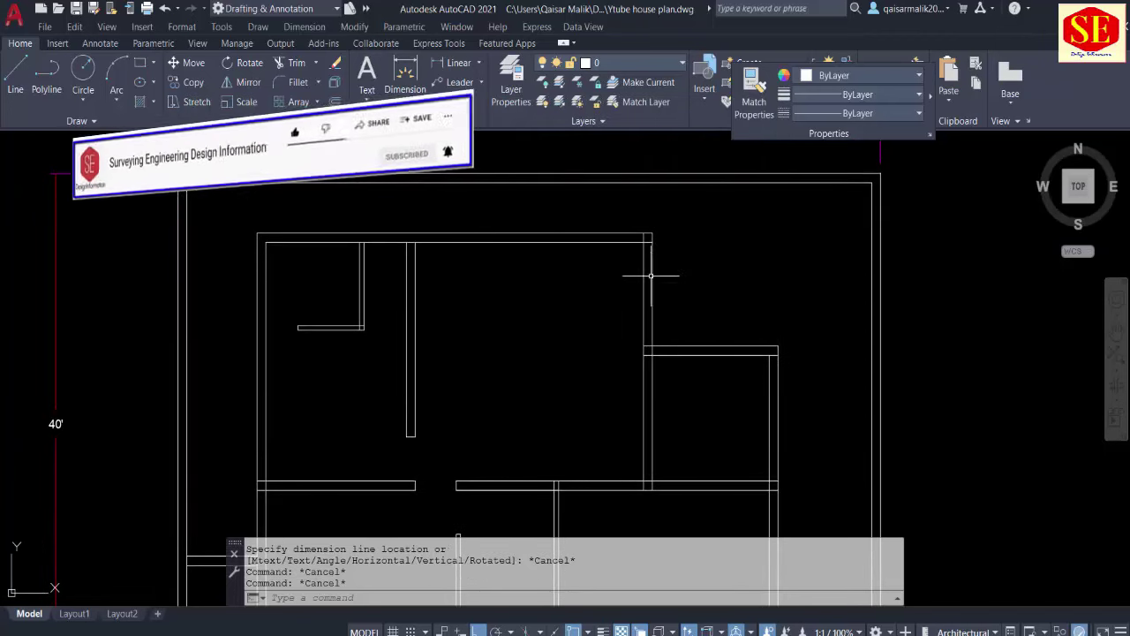
scroll(654, 245, up, 2)
Step: Trim the leftover wall segments at the top-right and right corners
key(Return)
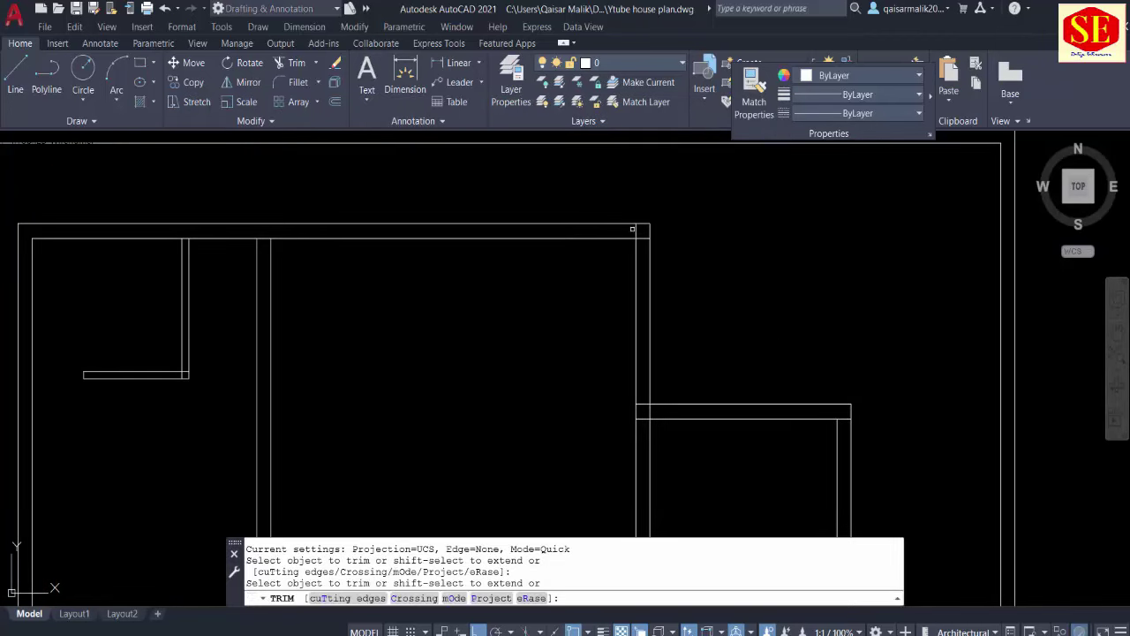
click(638, 229)
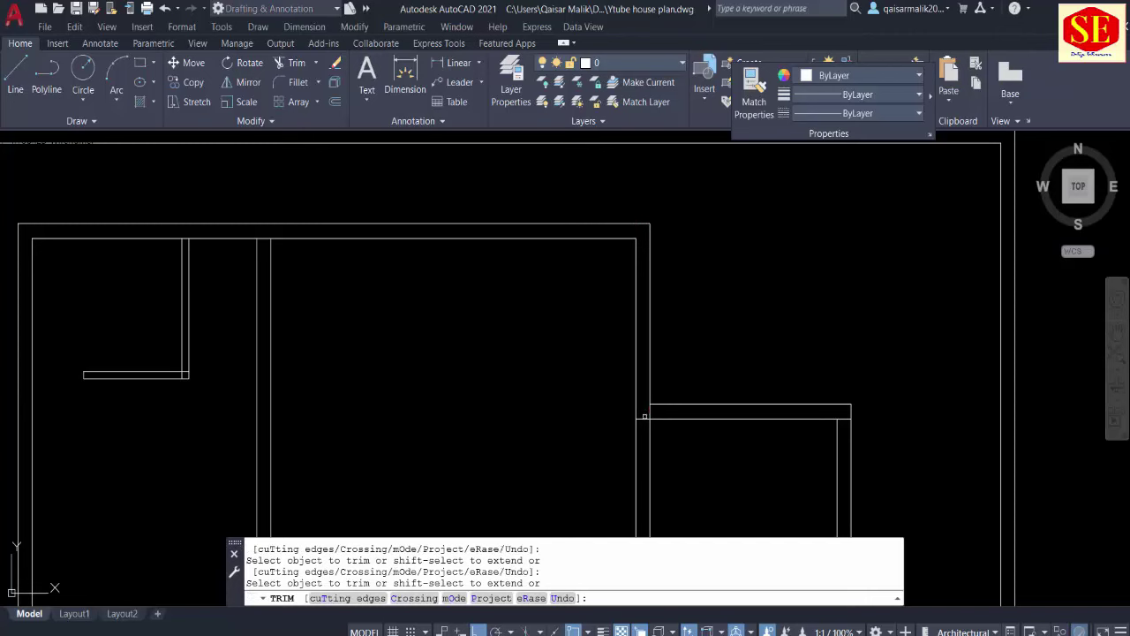
click(644, 415)
click(657, 410)
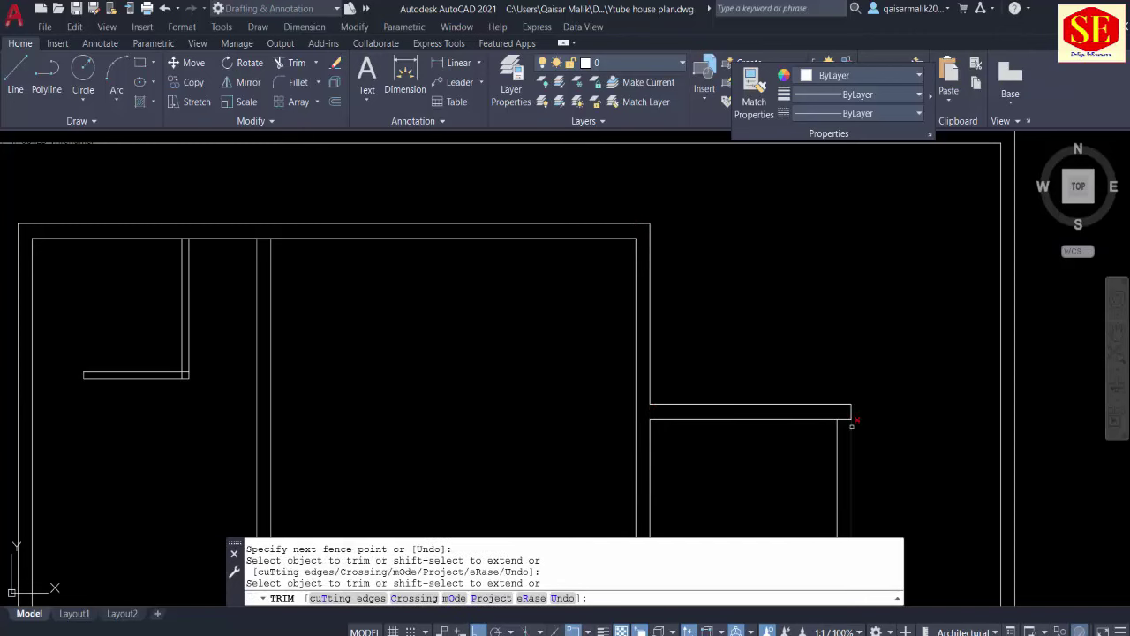
click(853, 451)
middle_drag(855, 467, 837, 258)
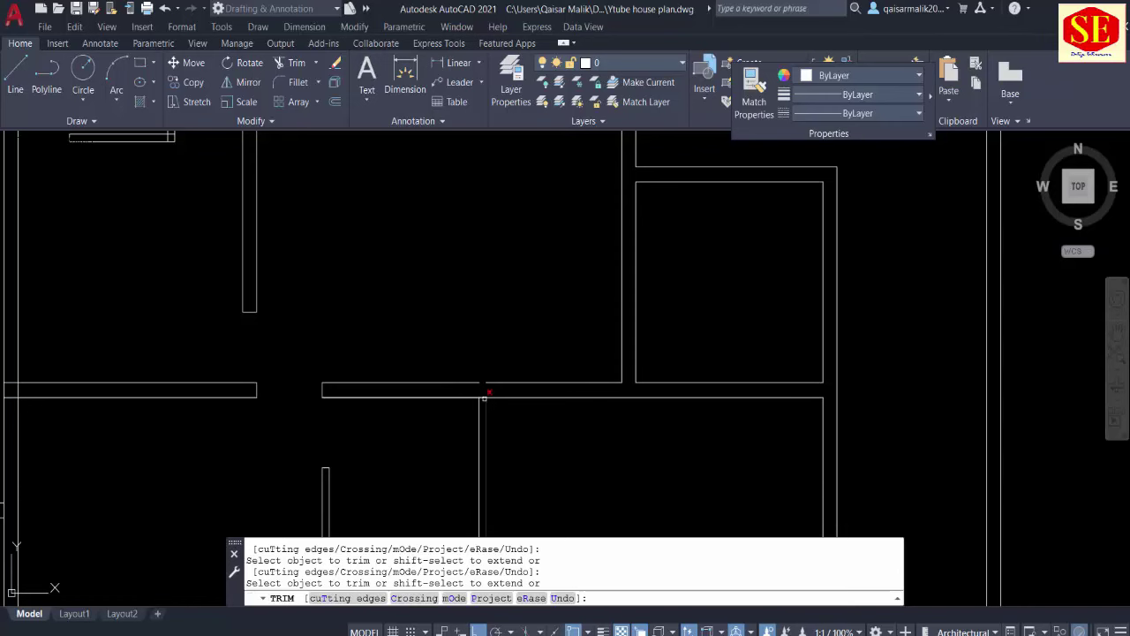
Step: Trim an overlapping polyline wall line at the central junction
click(488, 389)
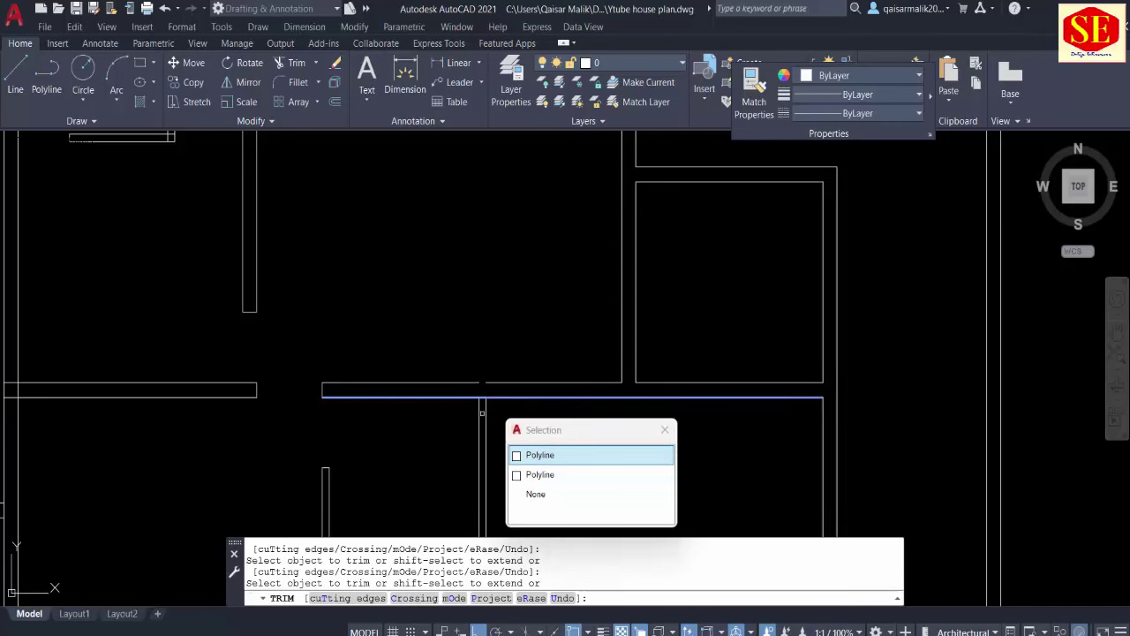
click(526, 456)
scroll(499, 405, up, 2)
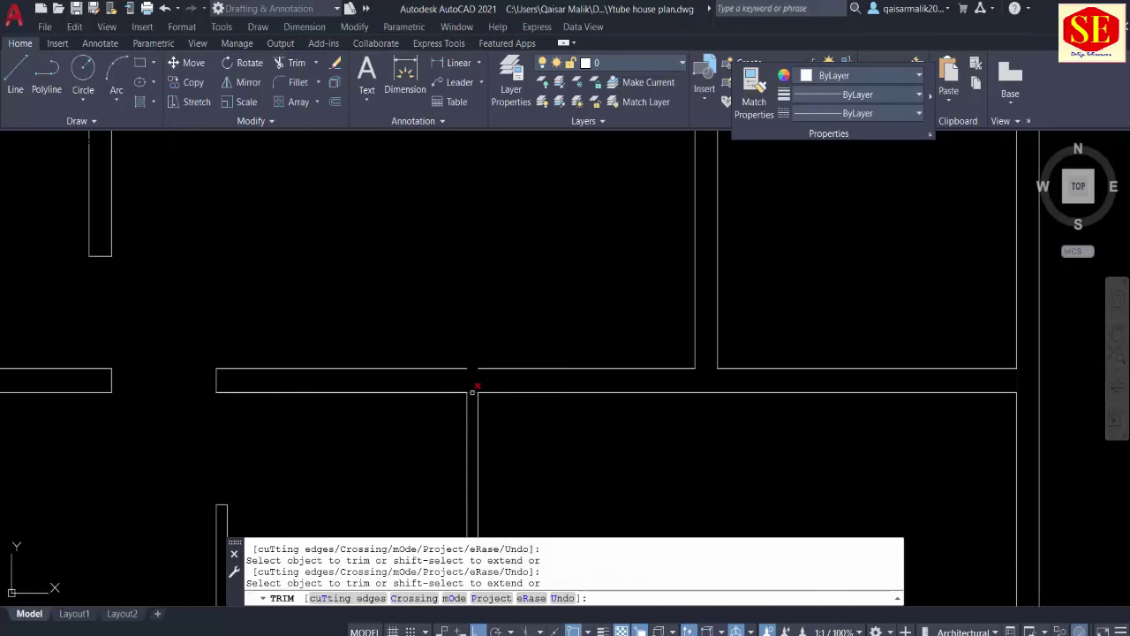
key(Escape)
Step: Select the central horizontal wall line's endpoint grip, then cancel without changing it
click(510, 367)
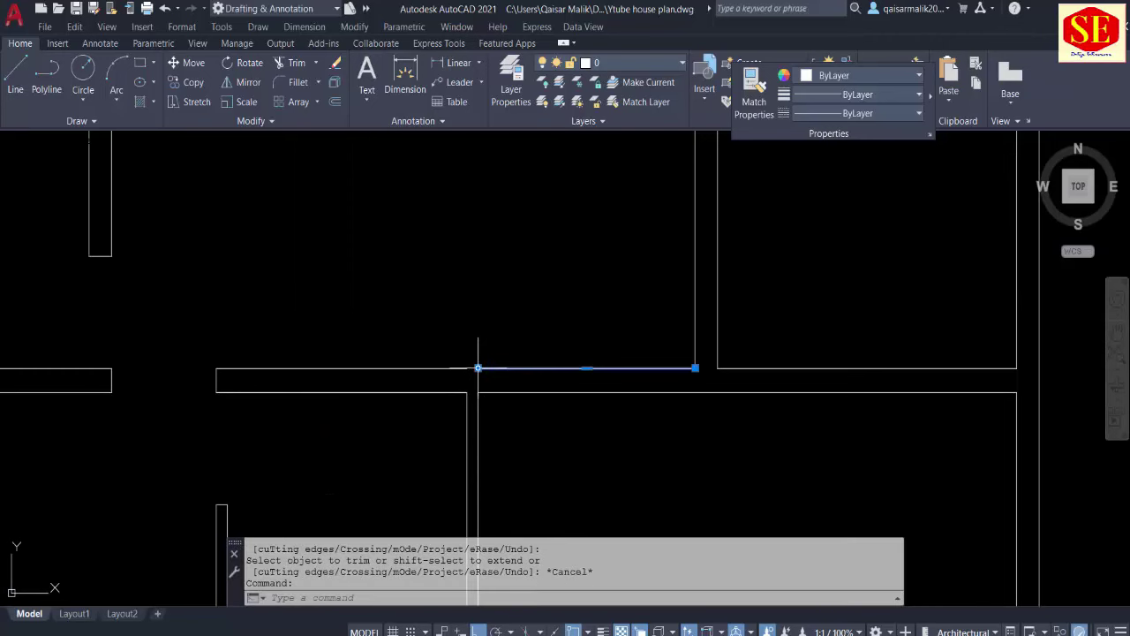
click(476, 368)
key(Escape)
middle_drag(469, 366, 714, 360)
scroll(416, 374, down, 2)
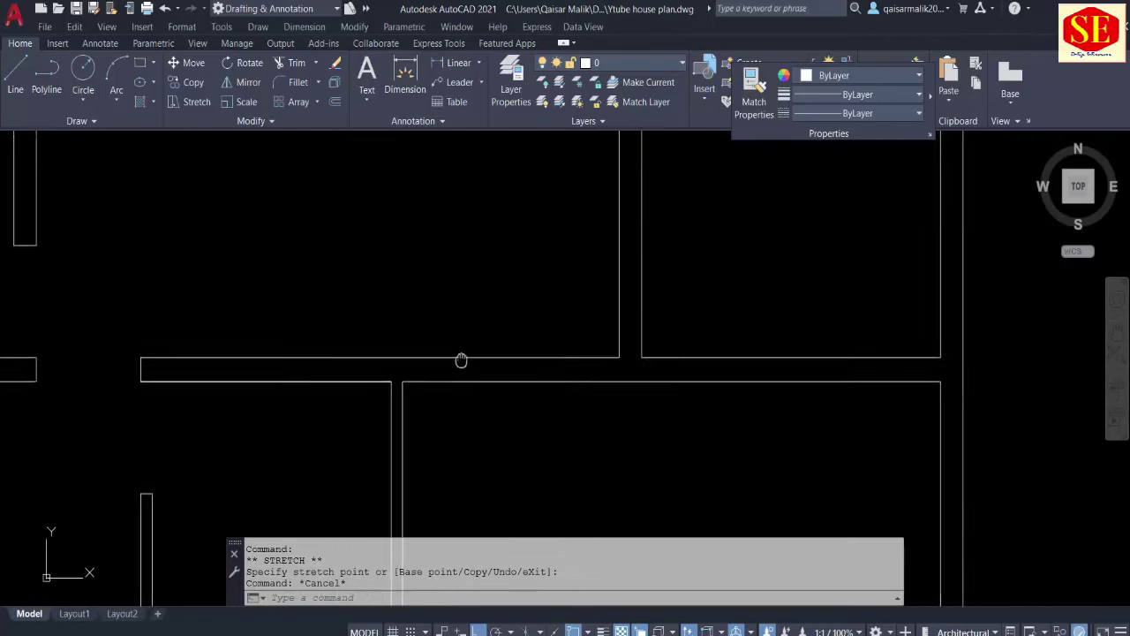
middle_drag(462, 361, 702, 342)
Step: Trim the left-side wall junction and the remaining leftover wall line
text(tr)
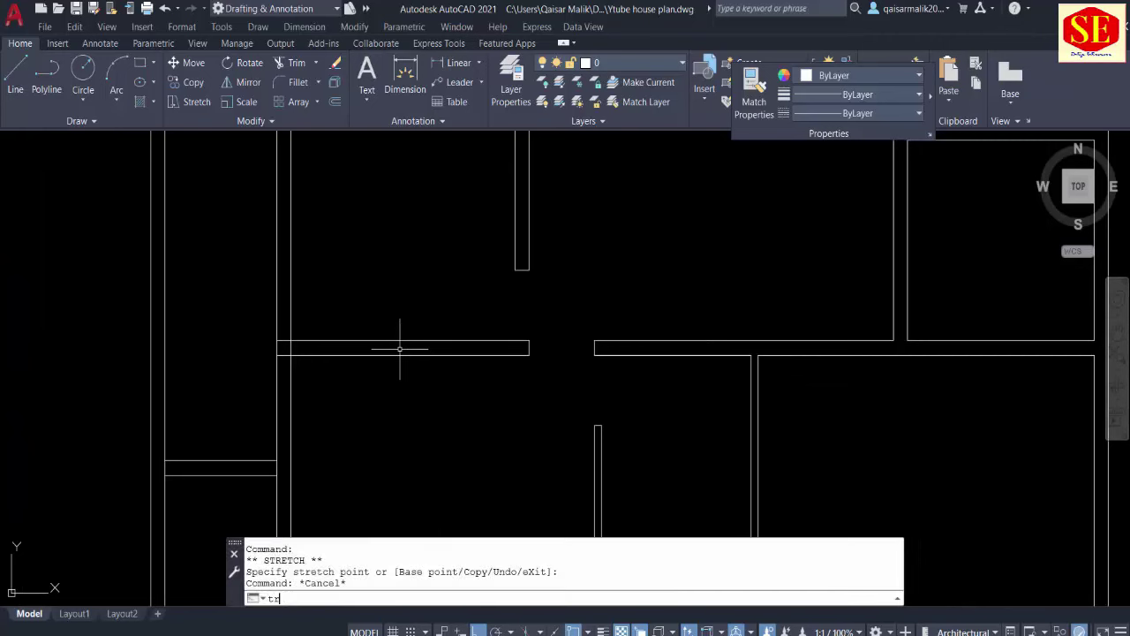
key(Return)
click(284, 348)
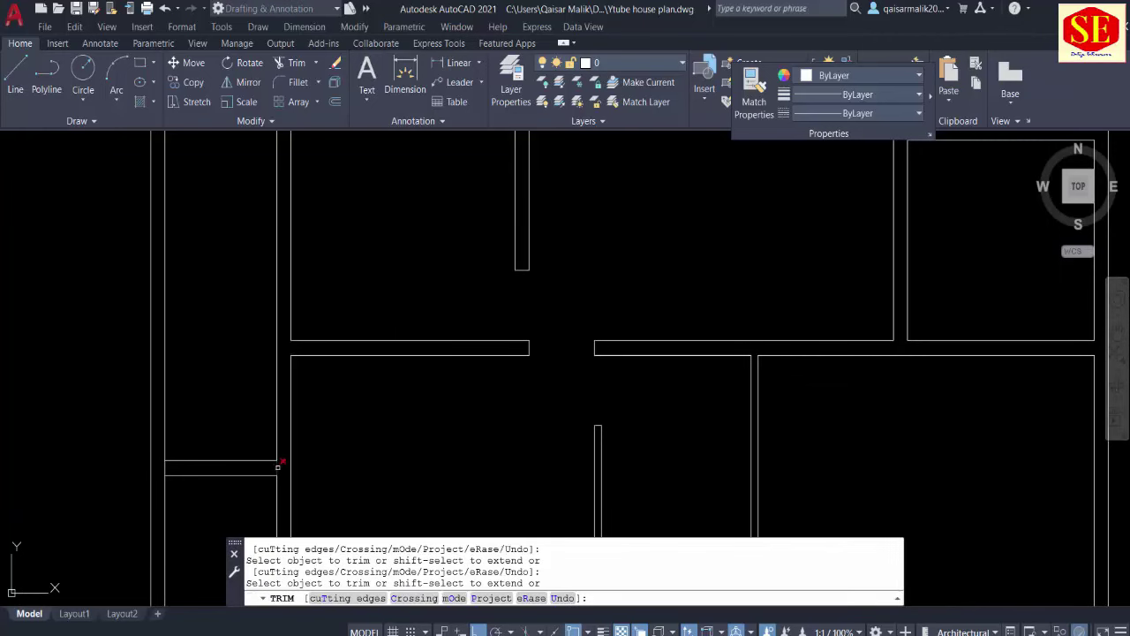
scroll(172, 468, down, 3)
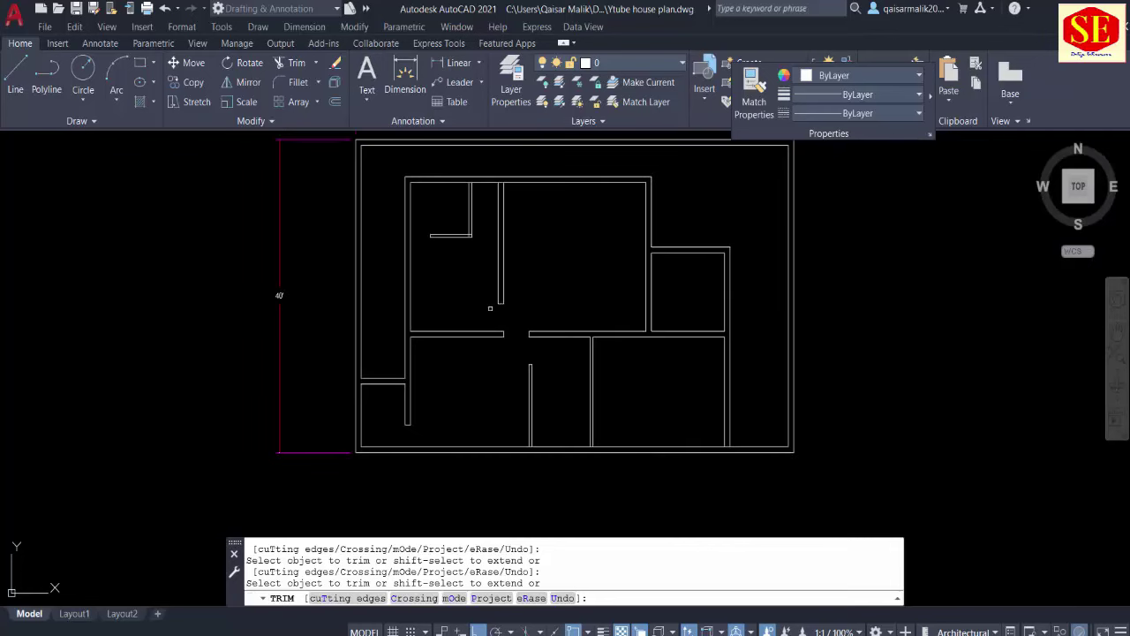
scroll(277, 295, down, 2)
scroll(486, 306, up, 4)
scroll(472, 249, up, 2)
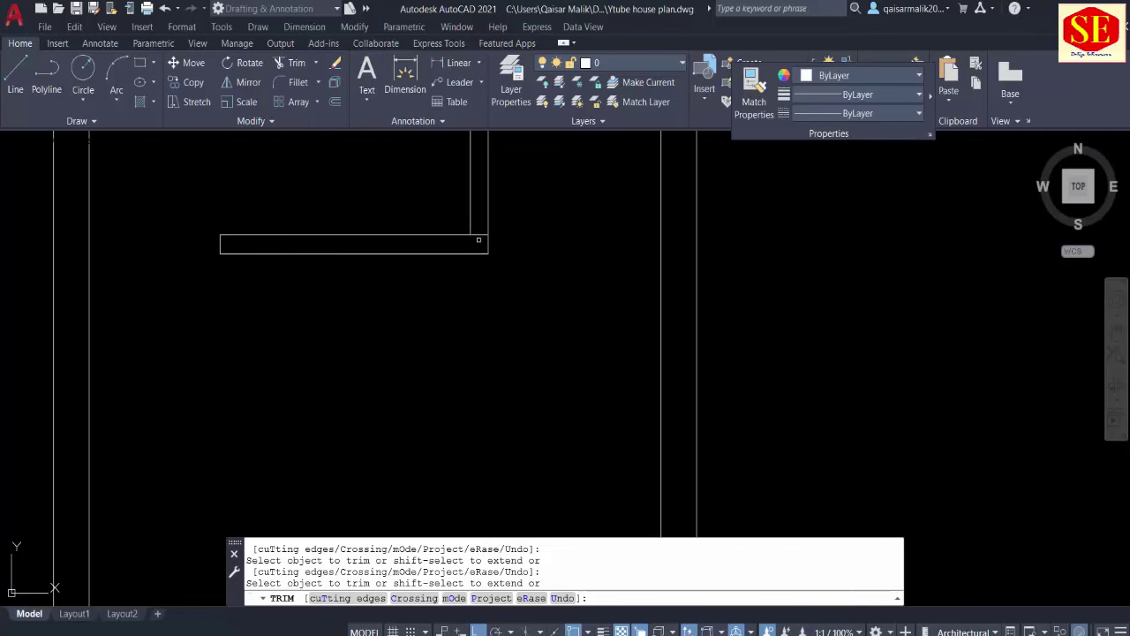
scroll(477, 234, down, 5)
scroll(527, 228, up, 3)
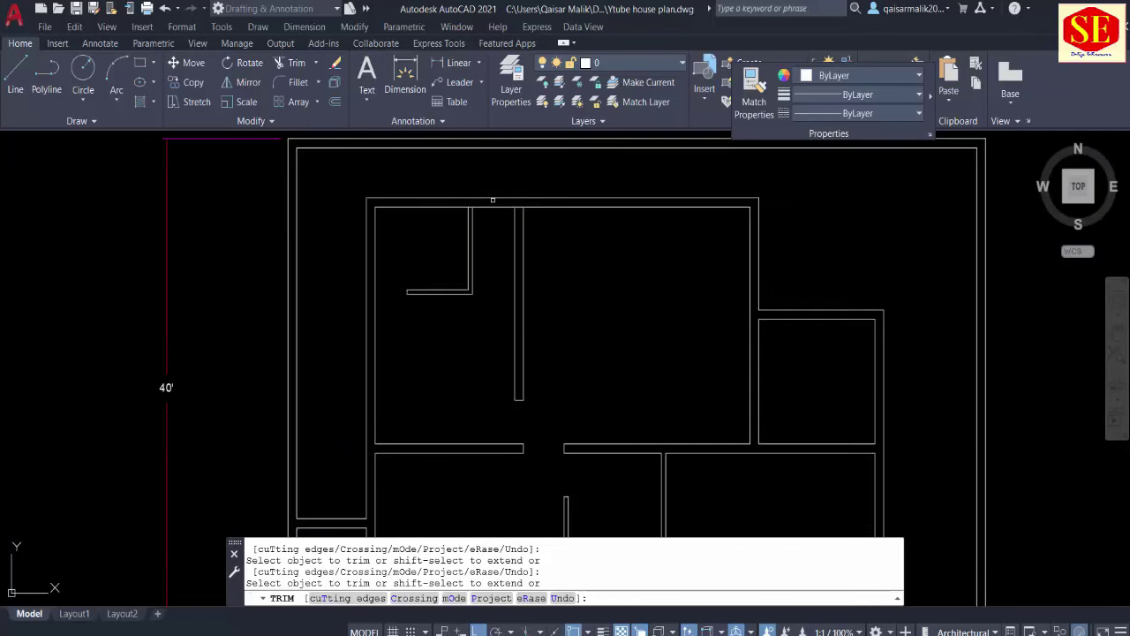
scroll(515, 204, up, 3)
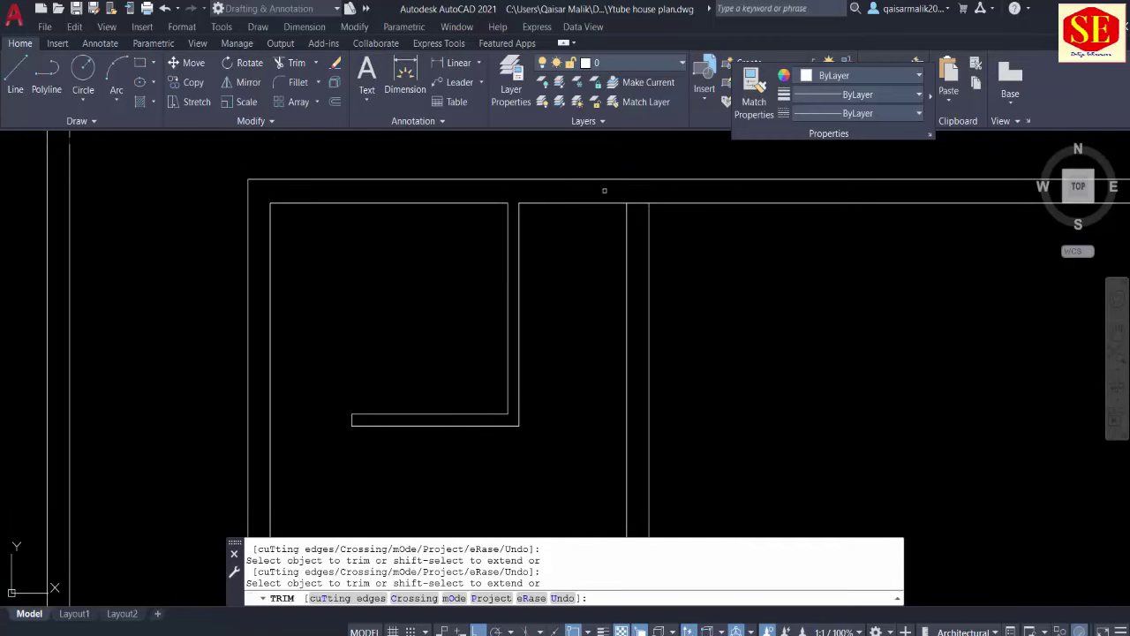
scroll(739, 303, down, 3)
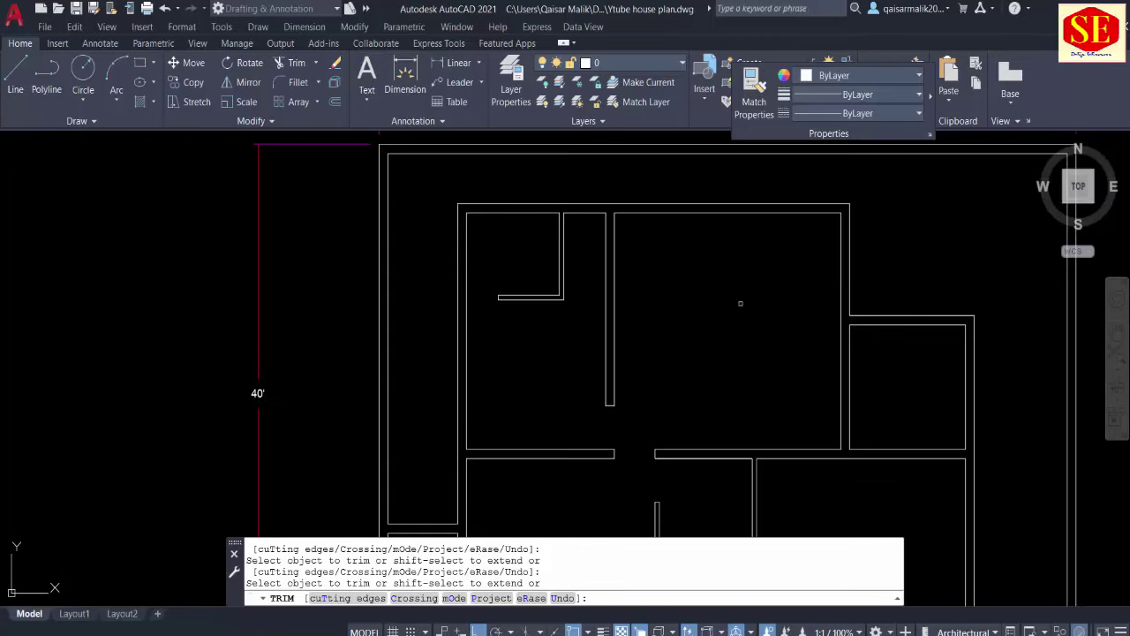
scroll(698, 267, down, 2)
scroll(654, 374, down, 2)
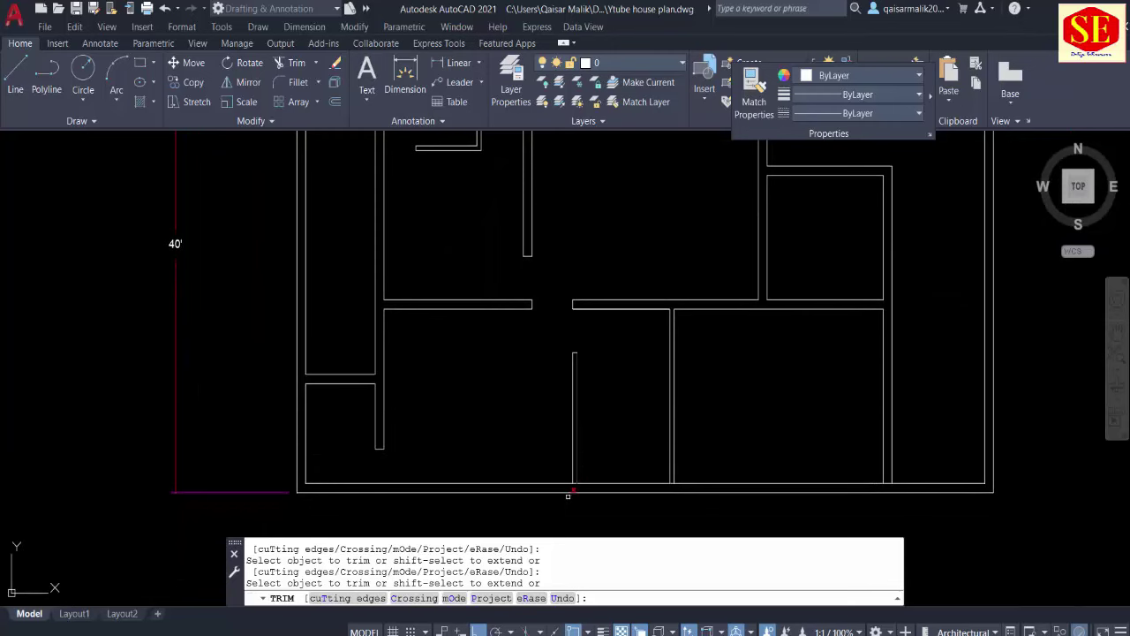
scroll(619, 491, up, 3)
scroll(654, 492, up, 3)
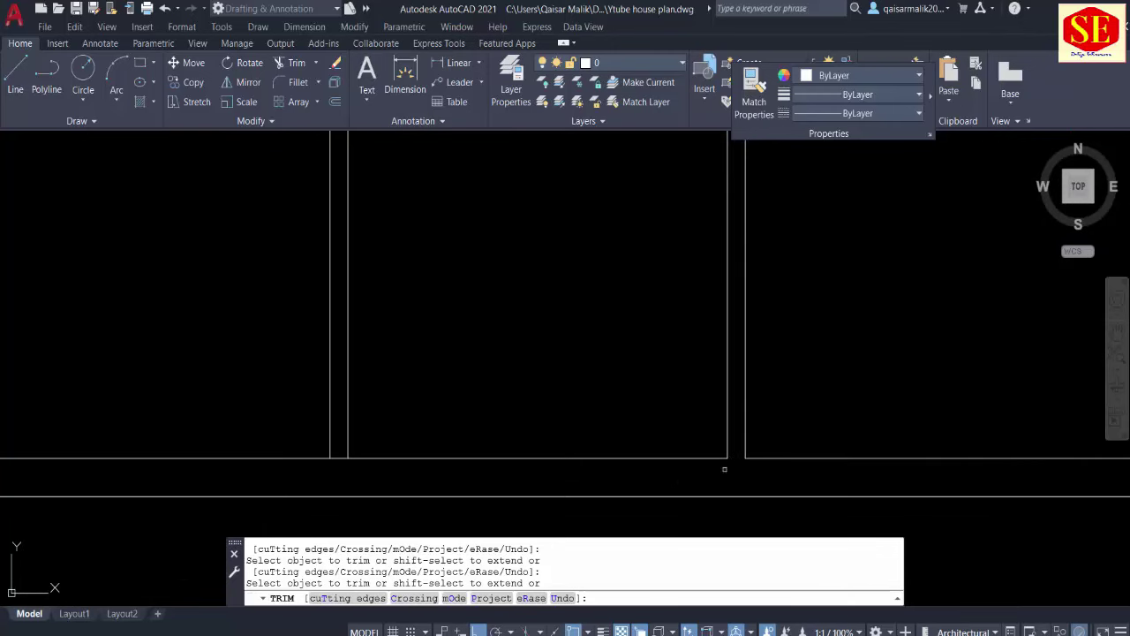
scroll(336, 457, down, 3)
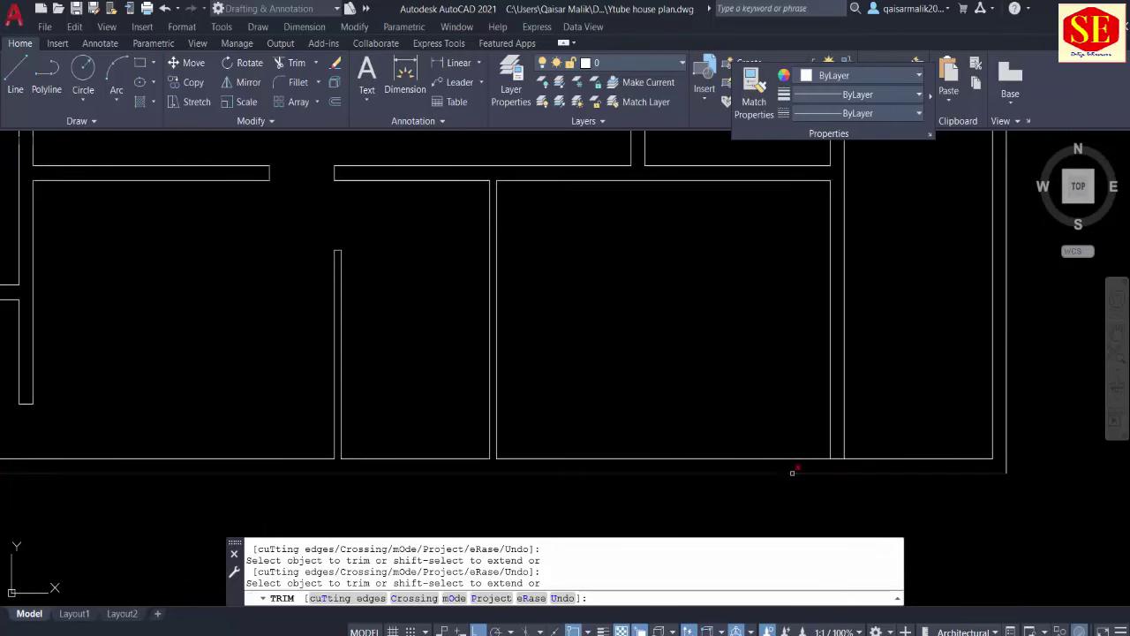
click(844, 454)
scroll(657, 479, down, 2)
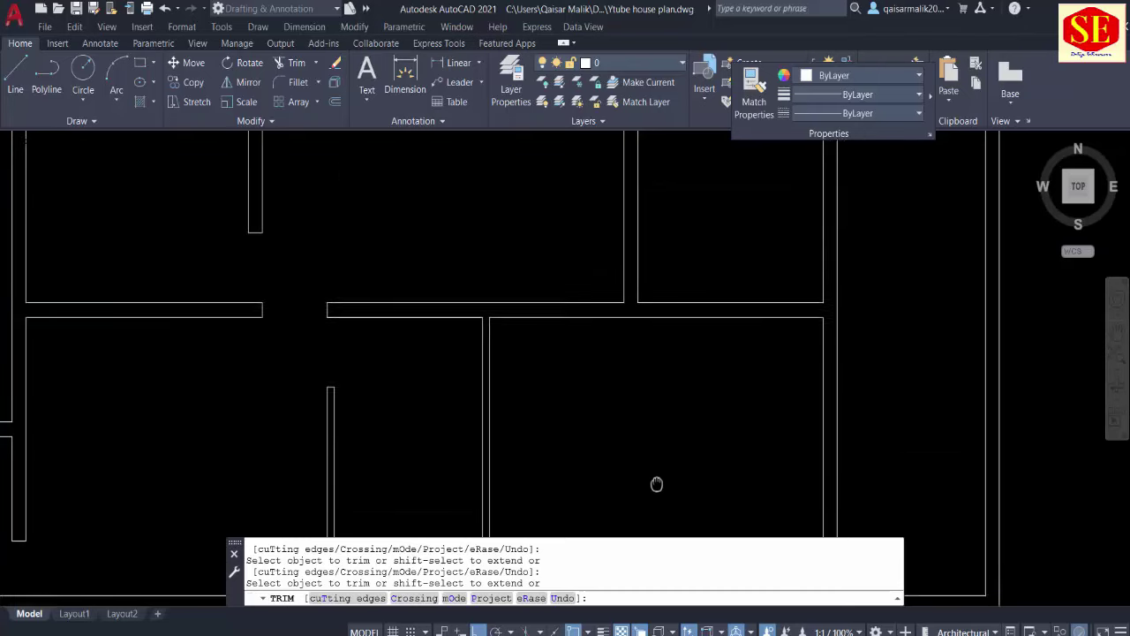
scroll(618, 398, down, 3)
key(Escape)
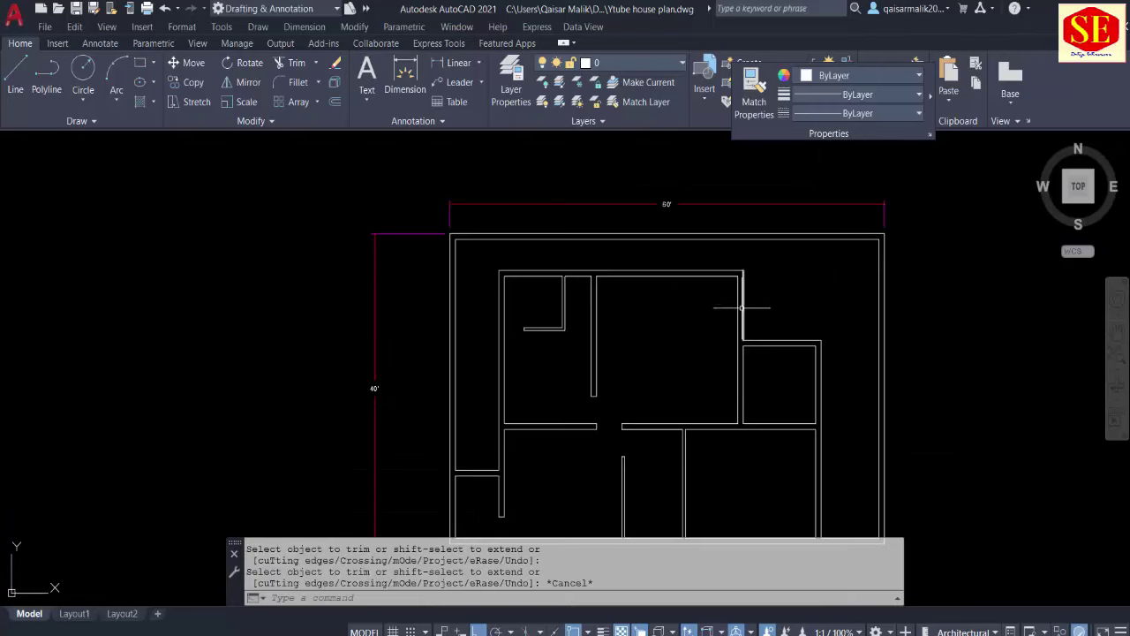
scroll(742, 311, up, 2)
key(Escape)
scroll(727, 297, up, 2)
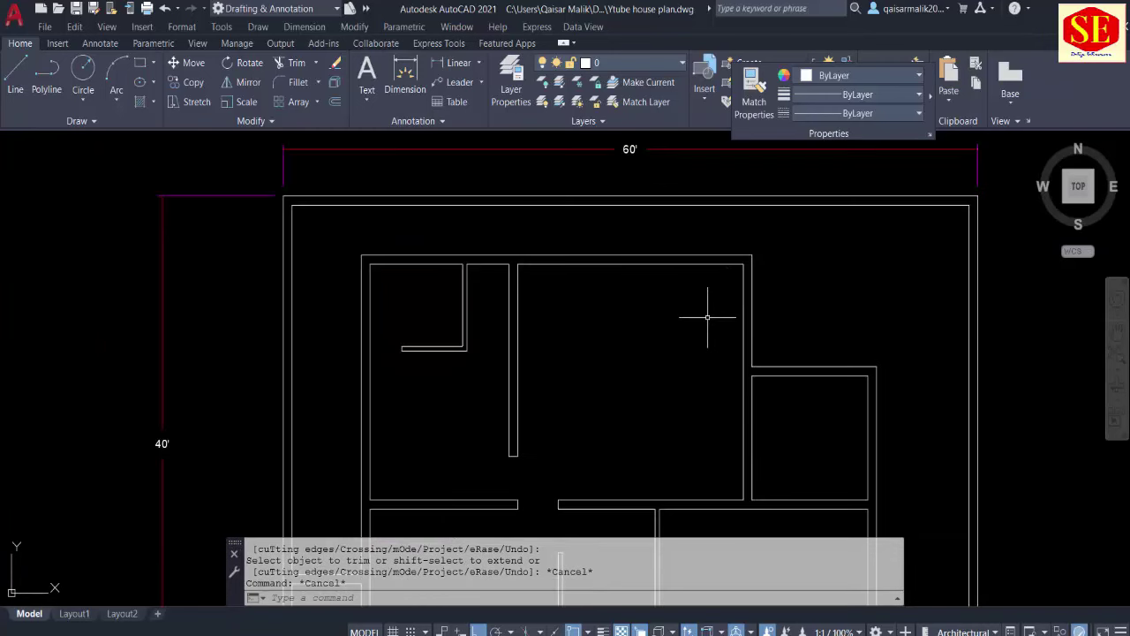
Step: Draw a short reference line across the right-hand vertical wall of the upper room
text(l)
key(Return)
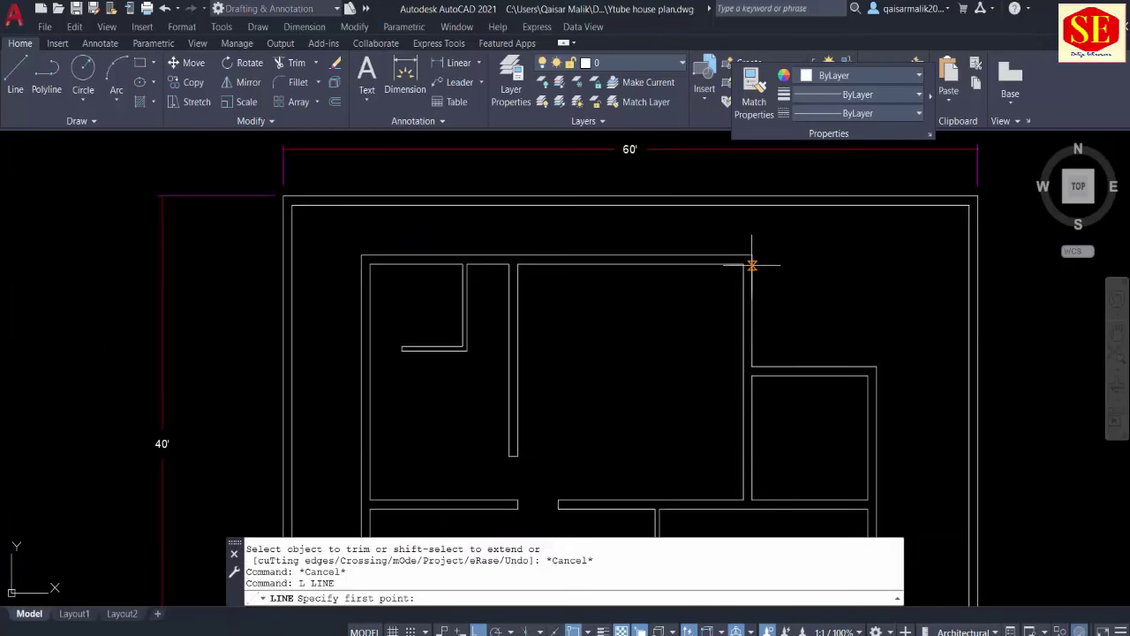
click(752, 308)
click(748, 309)
key(Escape)
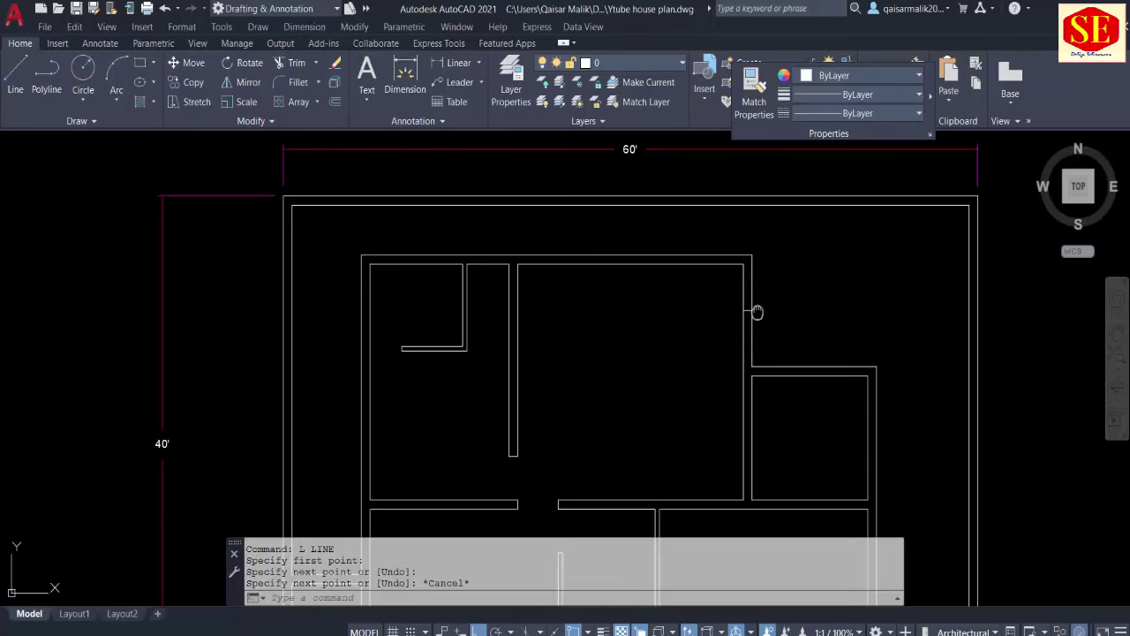
middle_drag(756, 308, 745, 364)
click(740, 395)
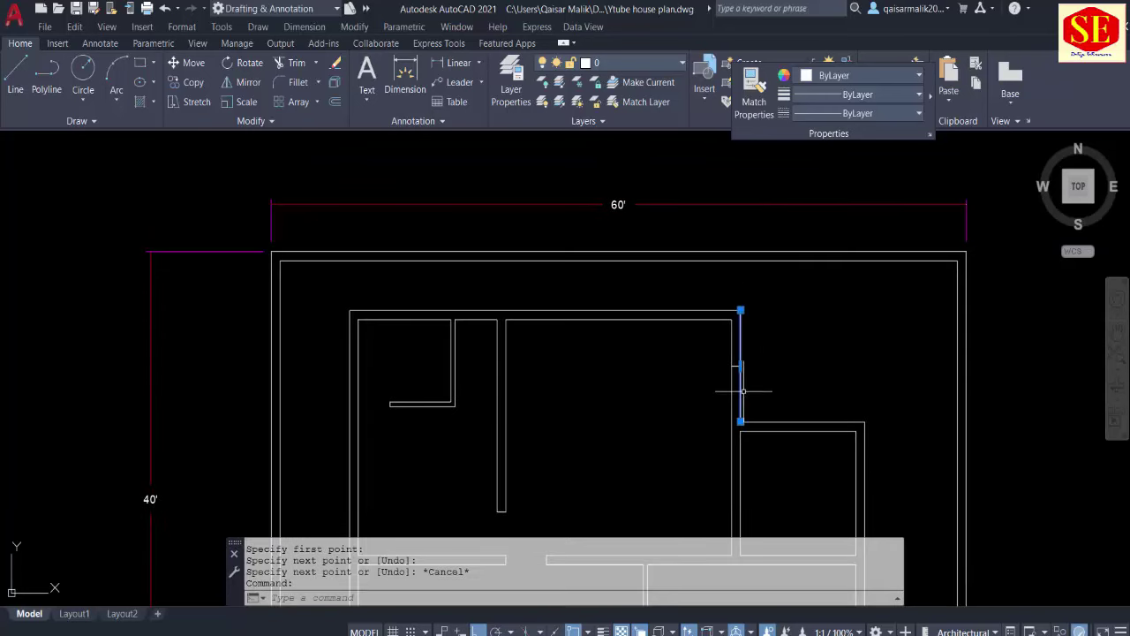
key(Escape)
scroll(745, 375, up, 4)
text(o2)
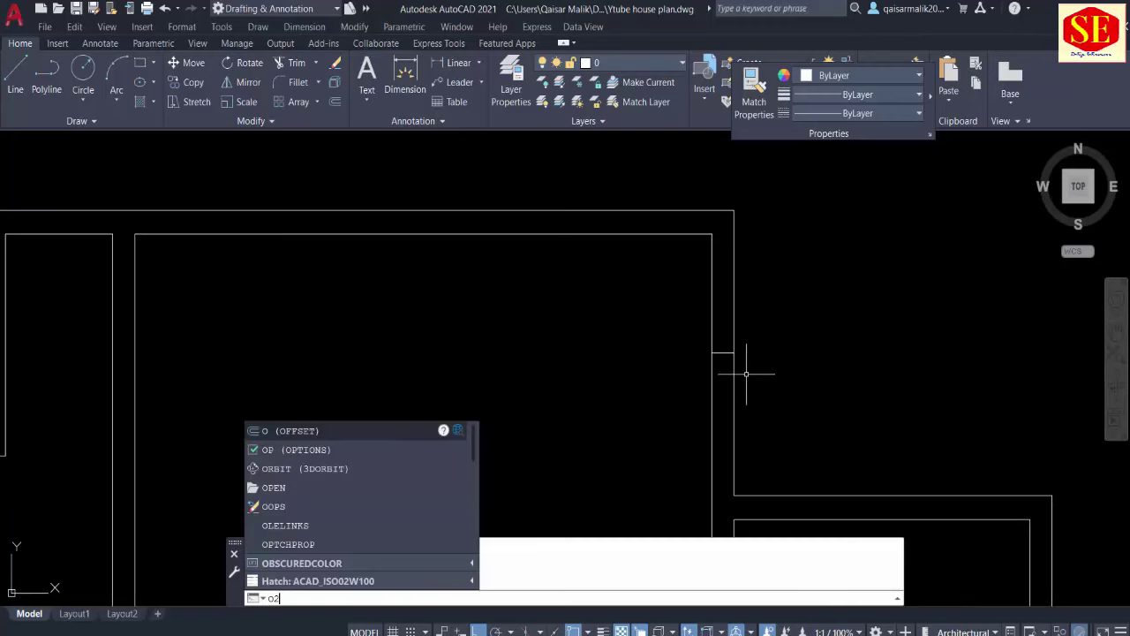
Step: Offset the reference line 2' above and 2' below itself
text(')
key(Return)
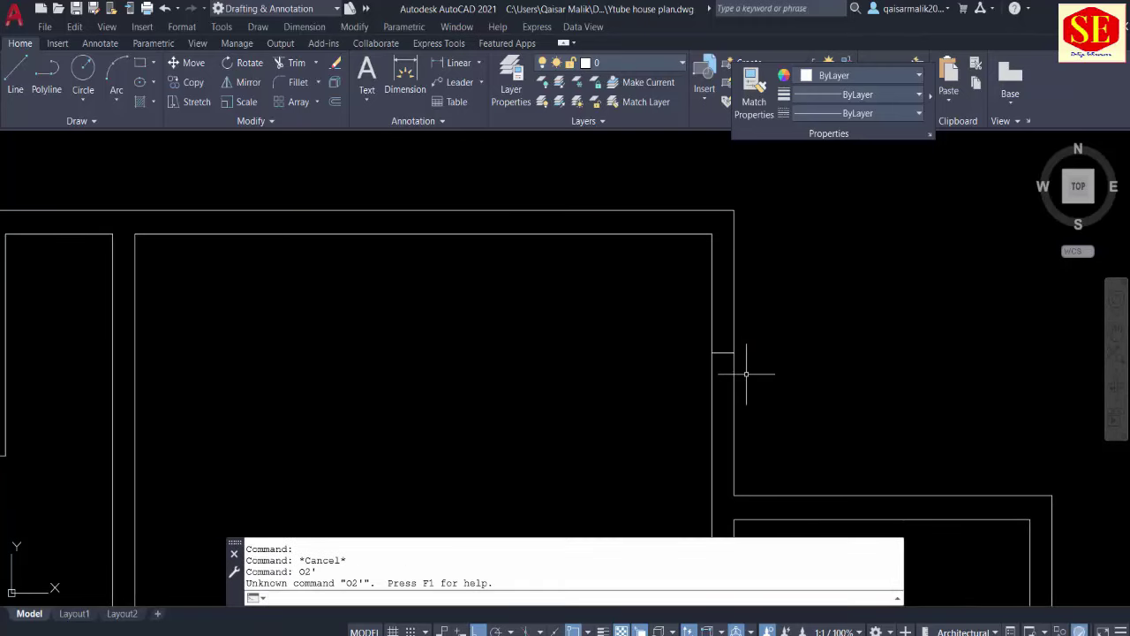
text(o)
key(Return)
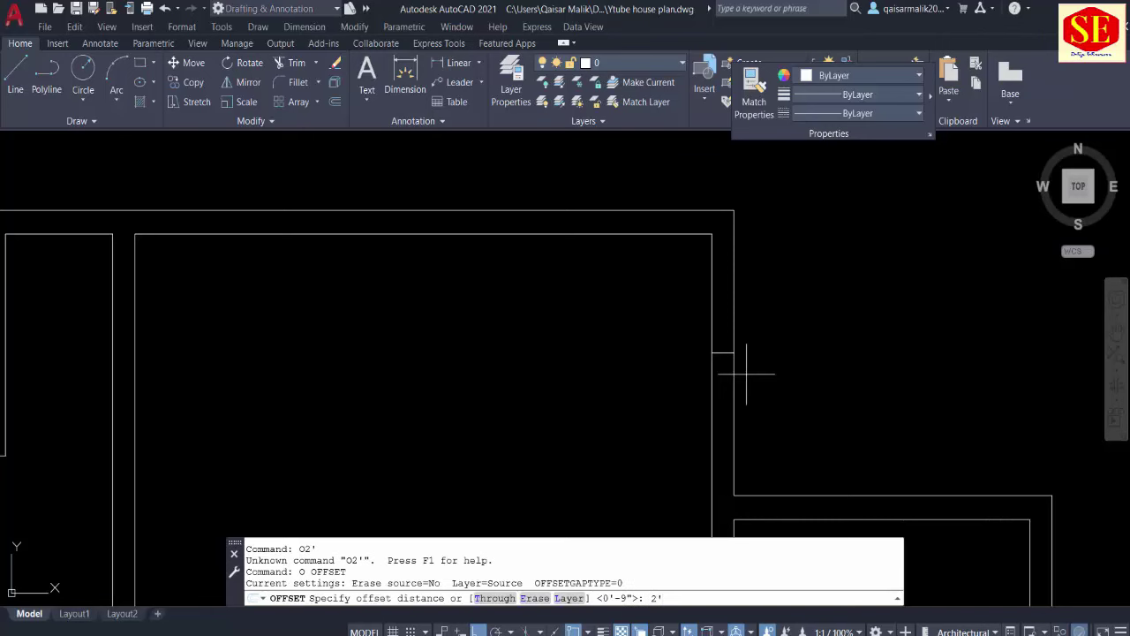
key(Return)
click(724, 352)
click(724, 322)
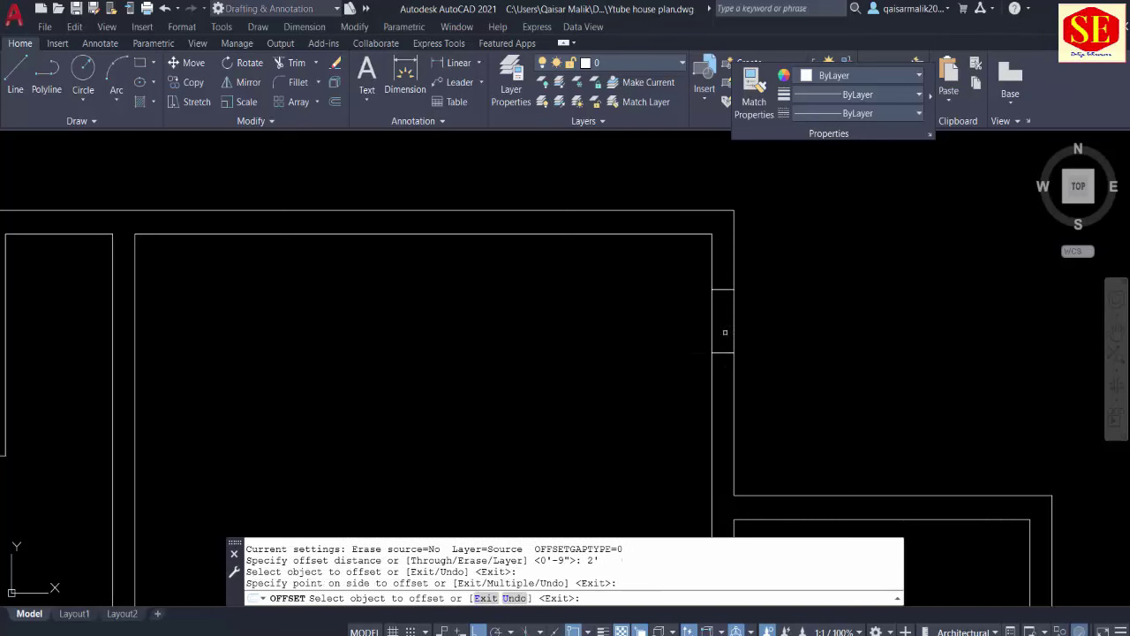
click(720, 353)
click(725, 392)
key(Return)
Step: Trim the wall lines between the two offset lines to open the gap
text(tr)
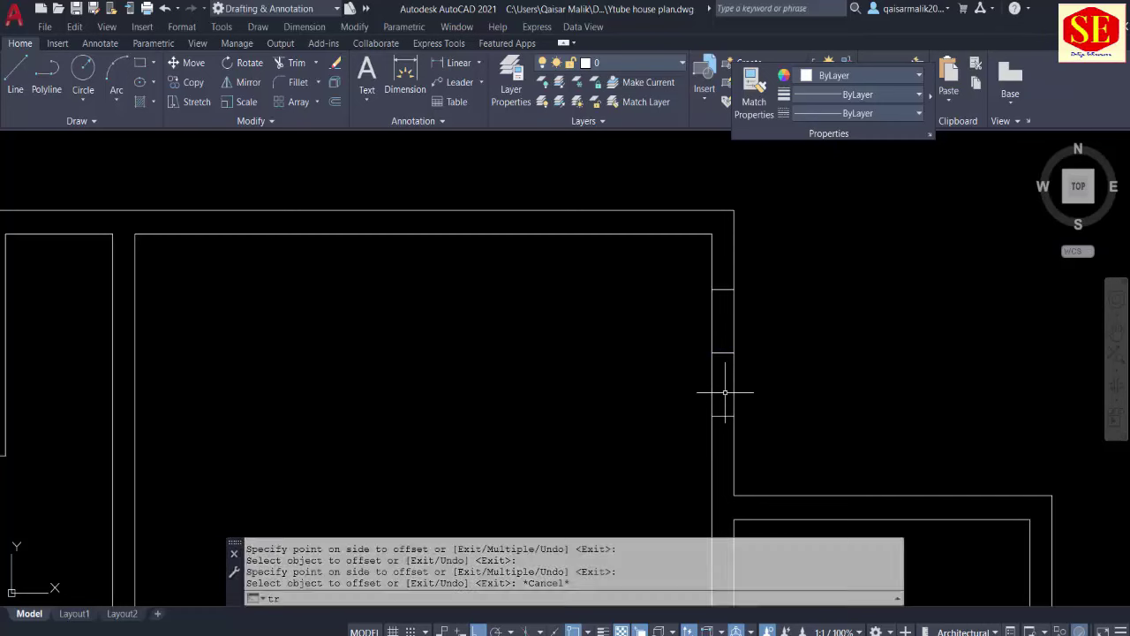
key(Return)
click(713, 328)
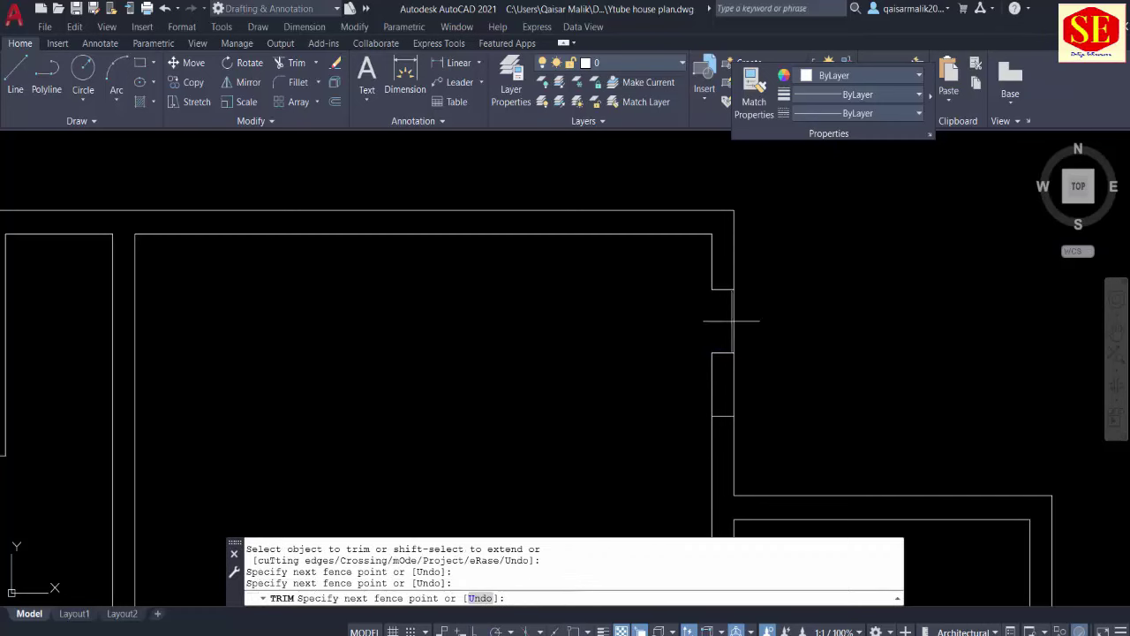
mouse_move(743, 321)
mouse_down()
mouse_move(737, 374)
mouse_move(719, 379)
mouse_up()
key(Return)
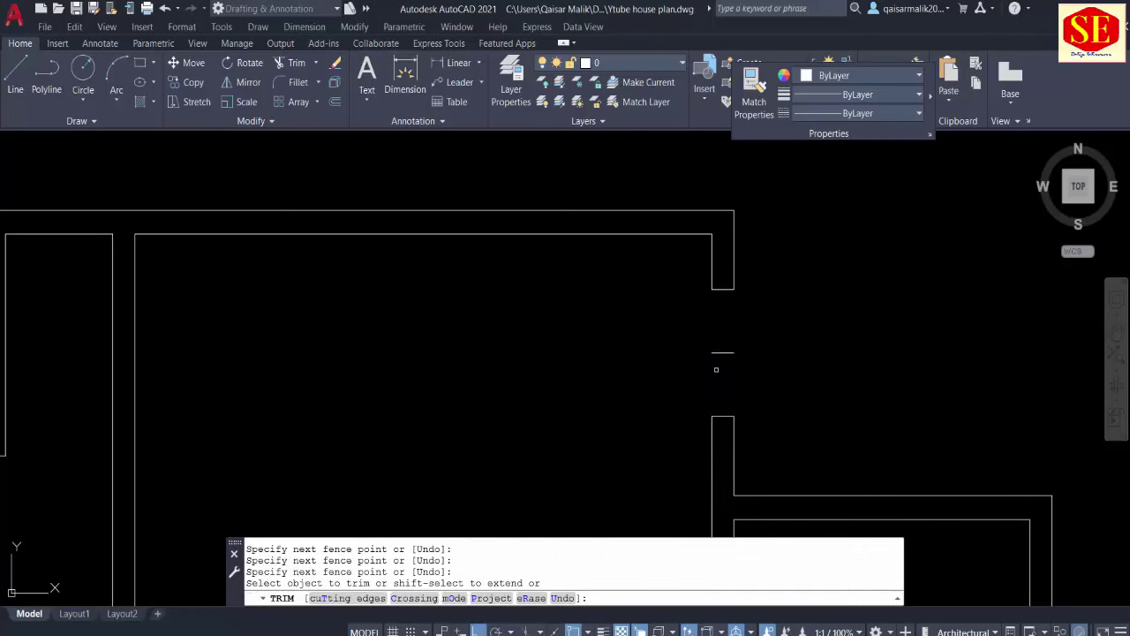
key(Escape)
scroll(713, 298, down, 2)
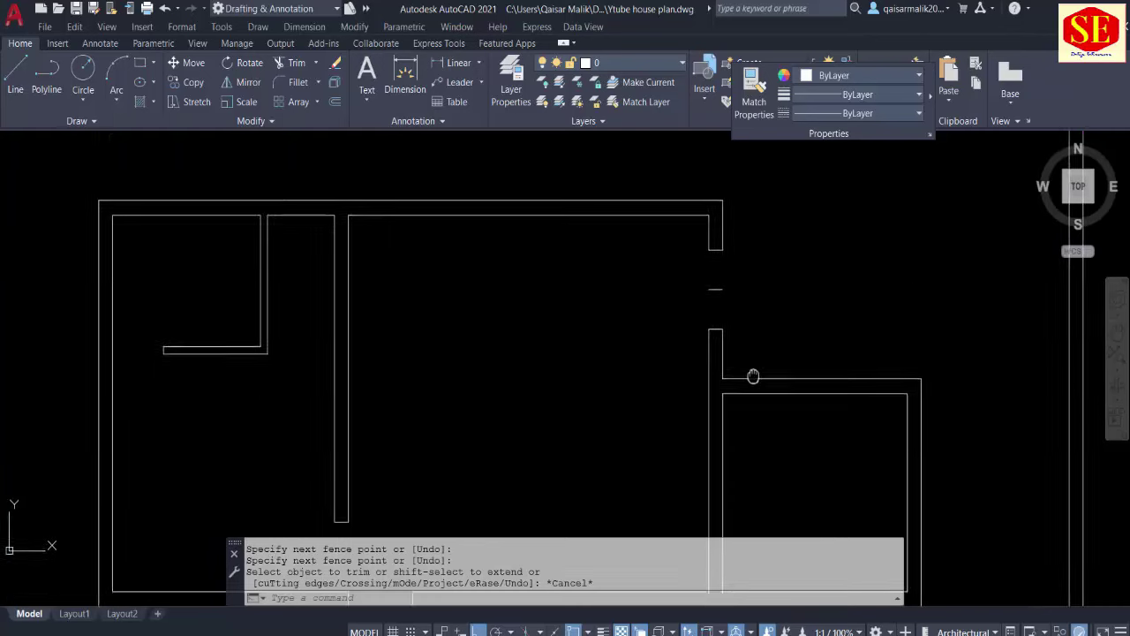
key(Escape)
middle_drag(747, 457, 733, 424)
text(l)
Step: Draw a short line across the vertical partition at its corner with the corridor wall
key(Return)
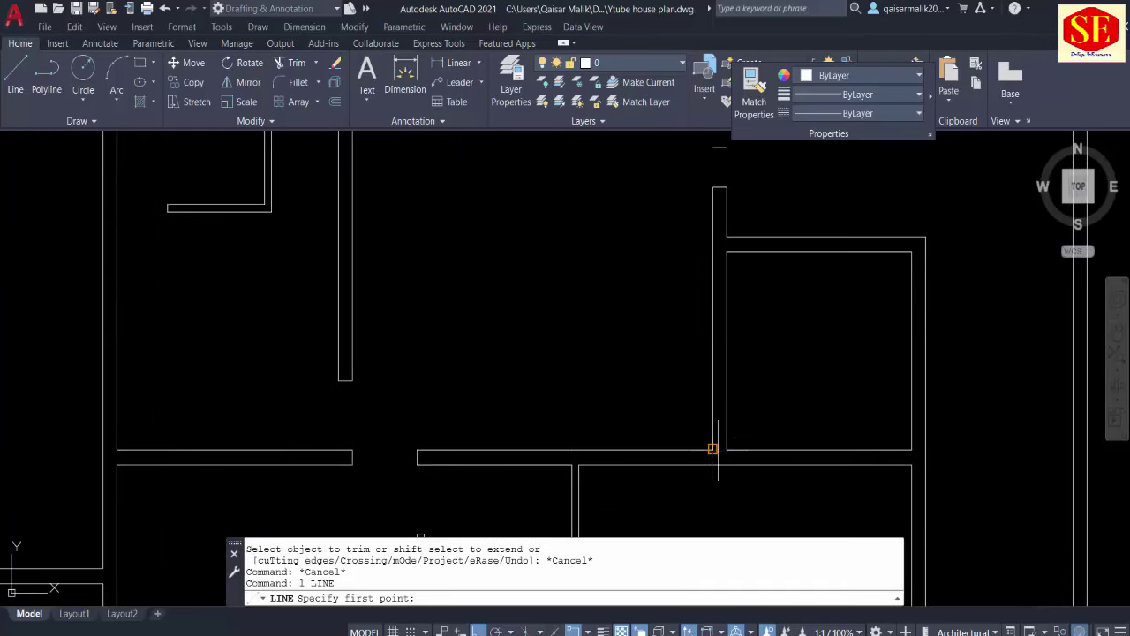
click(714, 450)
click(724, 450)
key(Escape)
scroll(723, 451, up, 3)
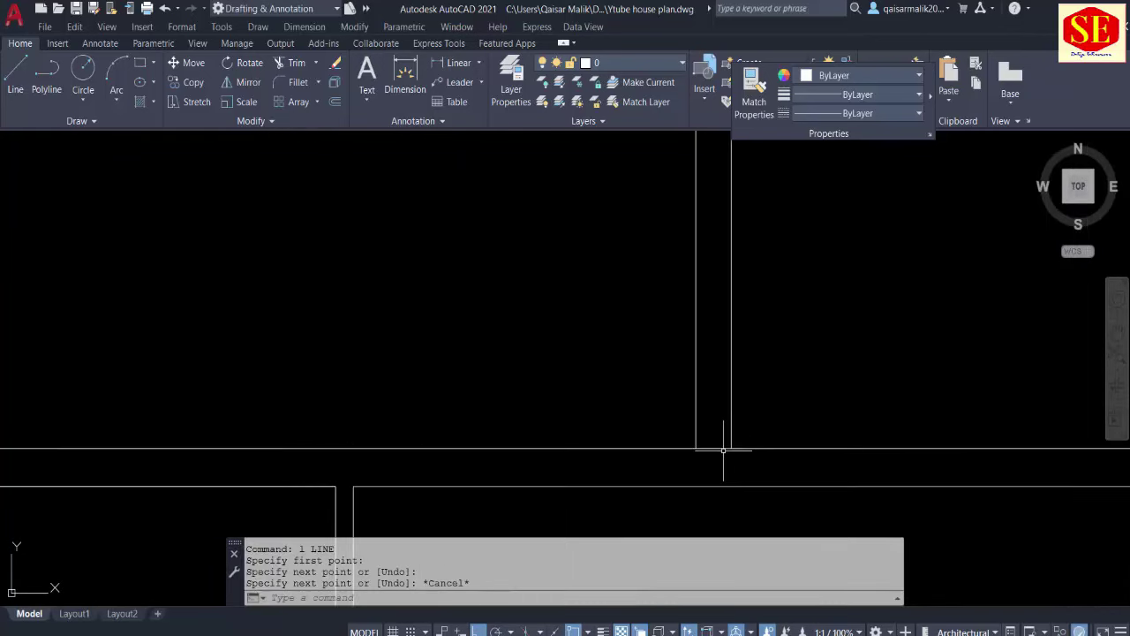
Step: Offset the short line 6 inches upward along the partition
text(o)
key(Return)
text(6)
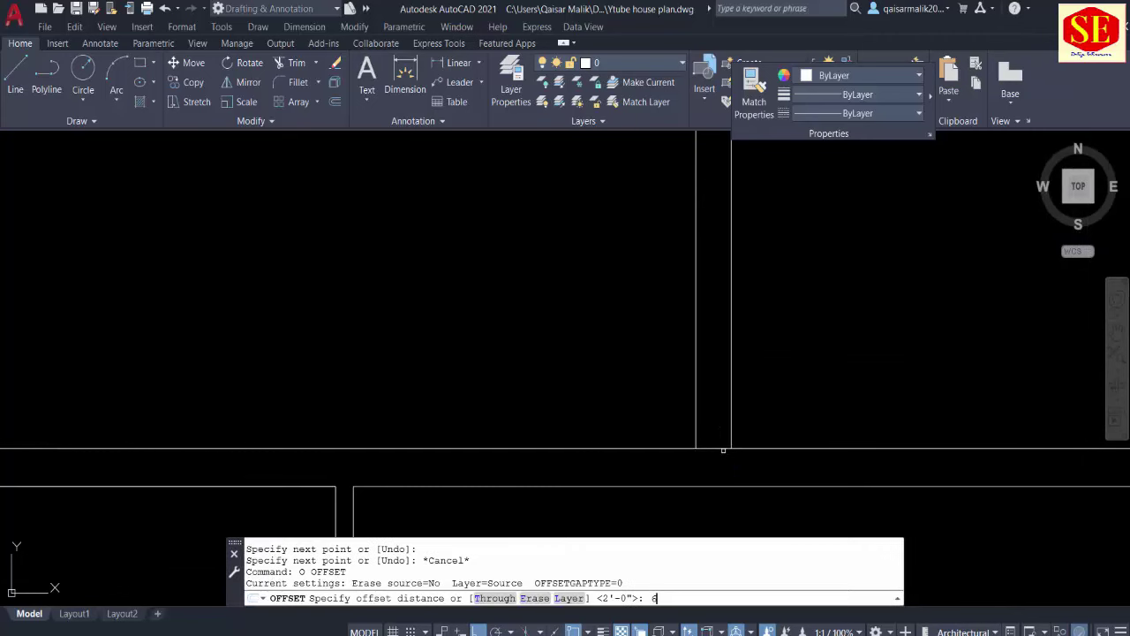
key(Return)
click(714, 447)
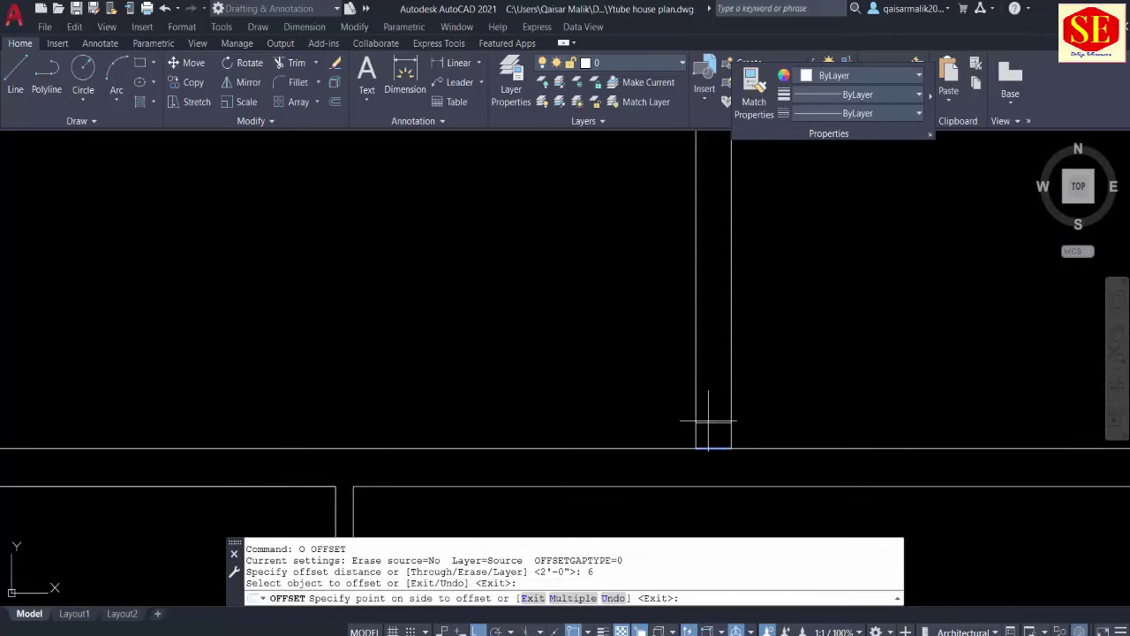
click(714, 429)
key(Escape)
middle_drag(770, 450, 624, 457)
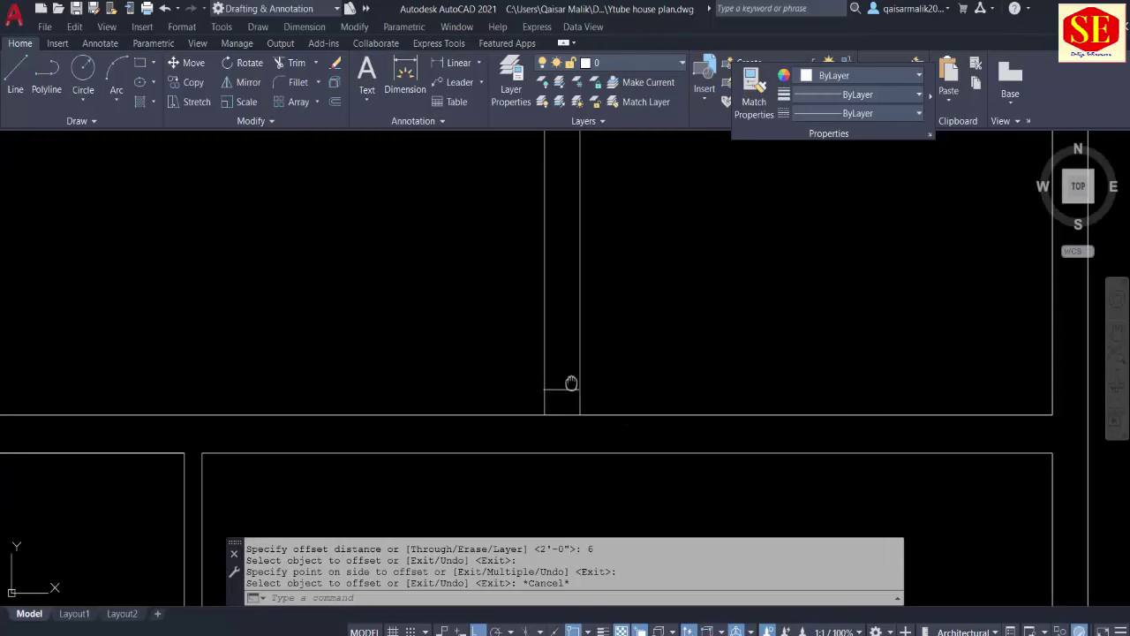
Step: Offset the 6-inch line a further 3'6" up the partition
text(o)
key(Return)
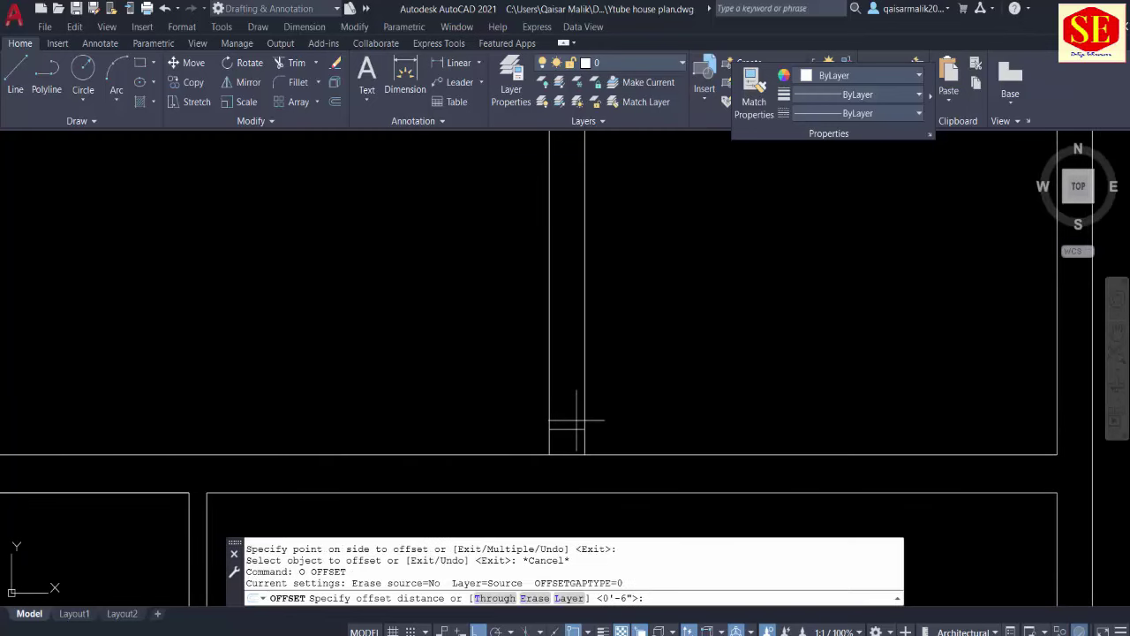
text(3'6)
key(Return)
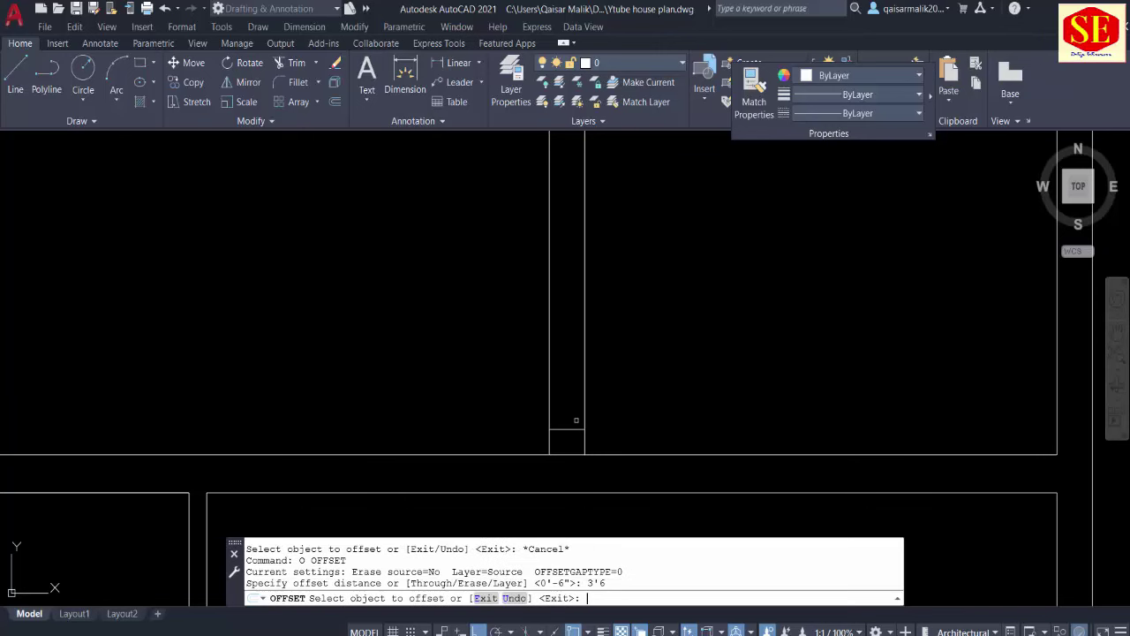
click(576, 430)
click(570, 324)
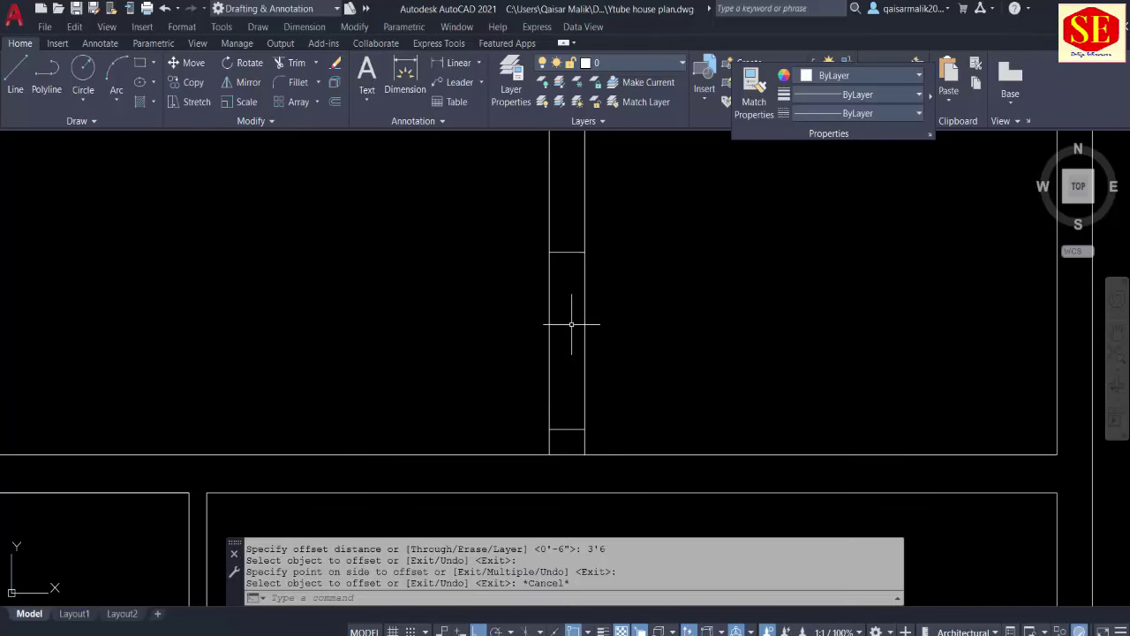
key(Escape)
Step: Trim both partition lines and the leftover segment between the two offset lines
text(tr)
key(Return)
click(549, 325)
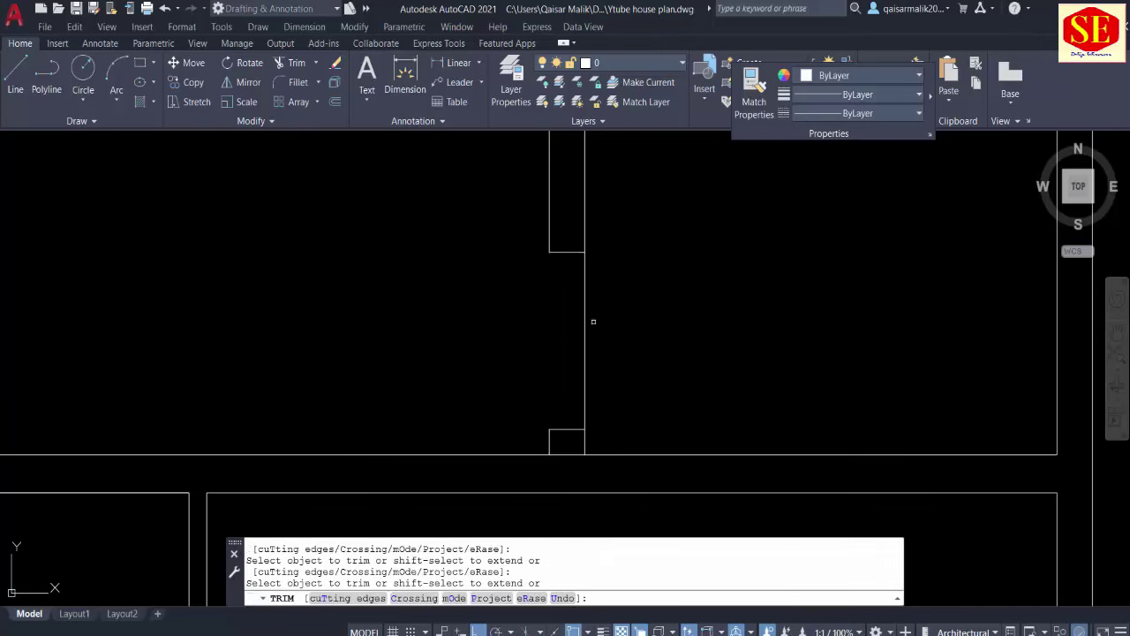
click(584, 323)
key(Escape)
scroll(589, 321, down, 1)
text(tr)
key(Return)
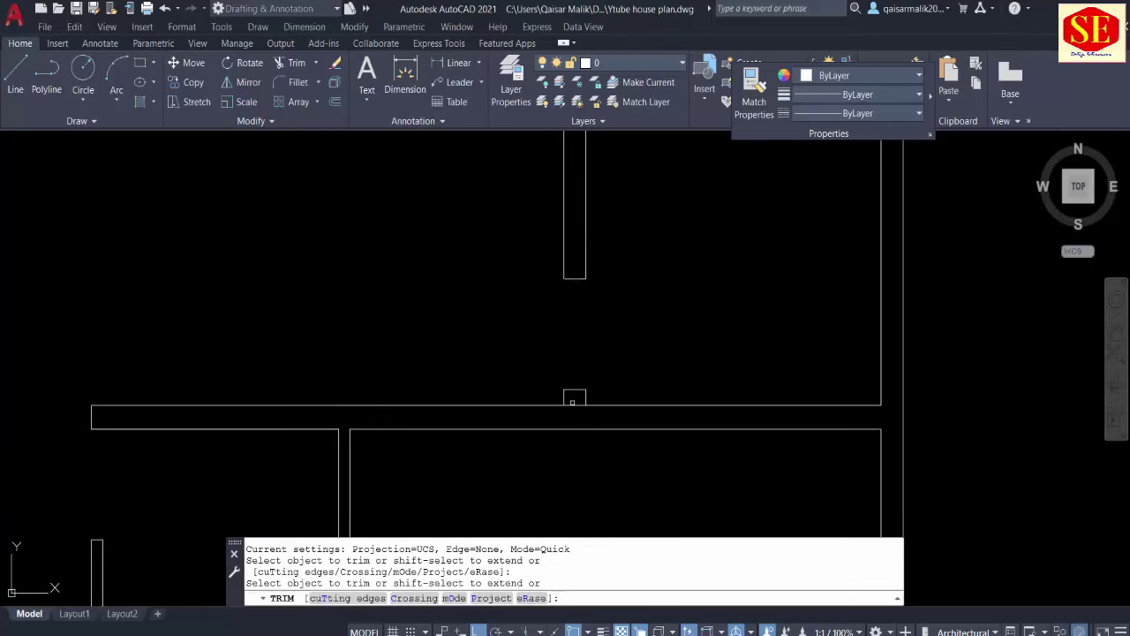
click(574, 405)
key(Escape)
Step: Draw a short vertical line across the horizontal wall at the partition corner
key(Escape)
scroll(606, 270, down, 2)
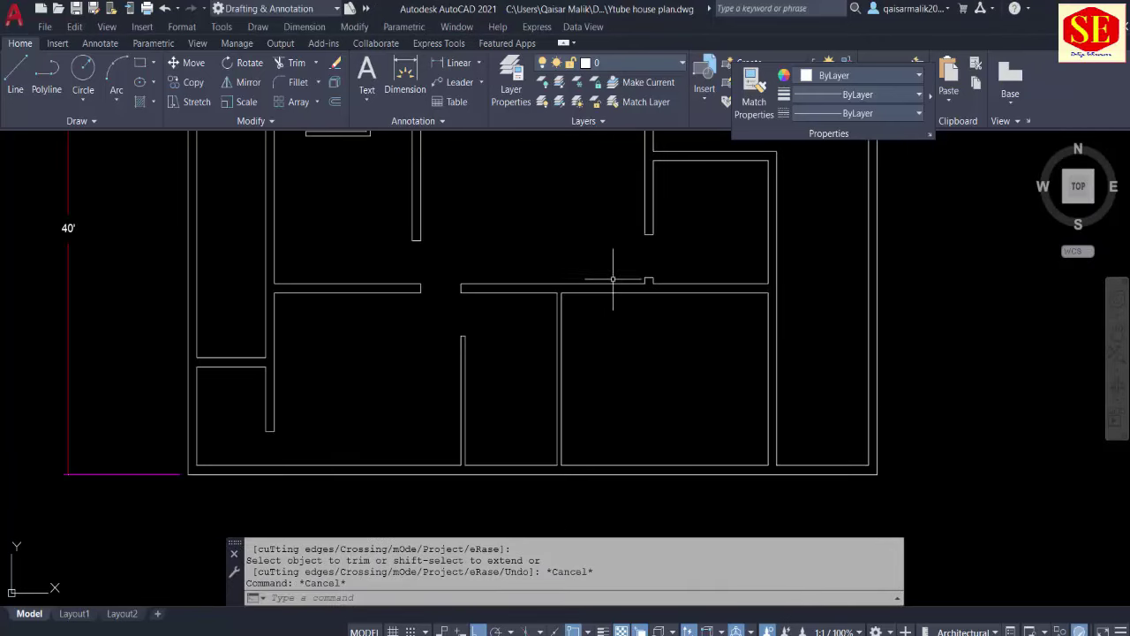
scroll(575, 260, up, 2)
key(Escape)
text(l)
key(Return)
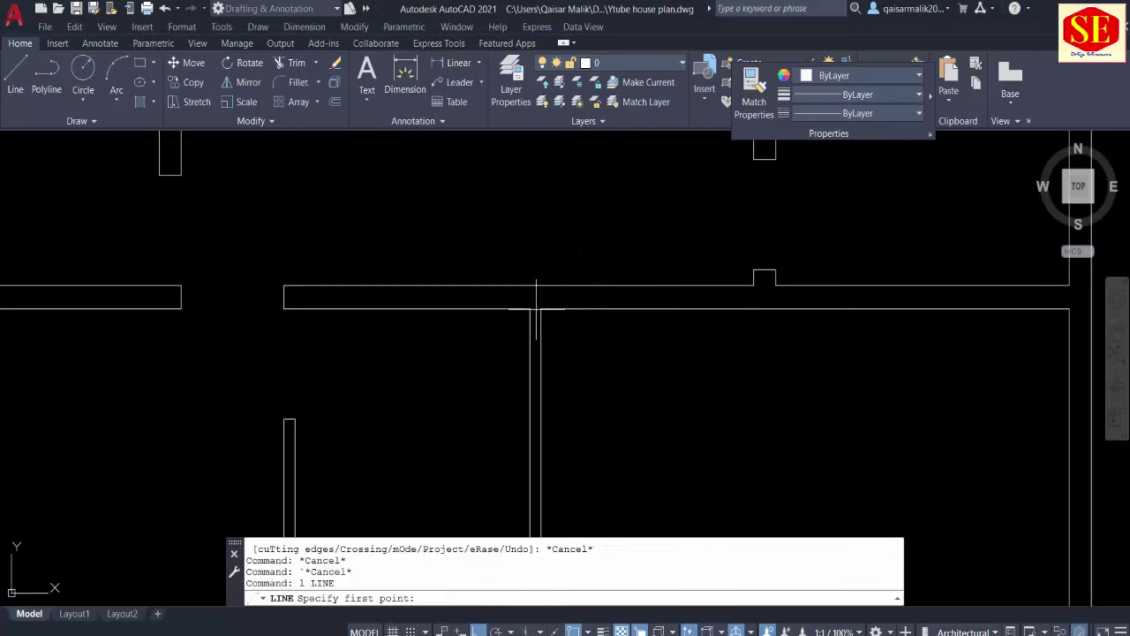
click(541, 308)
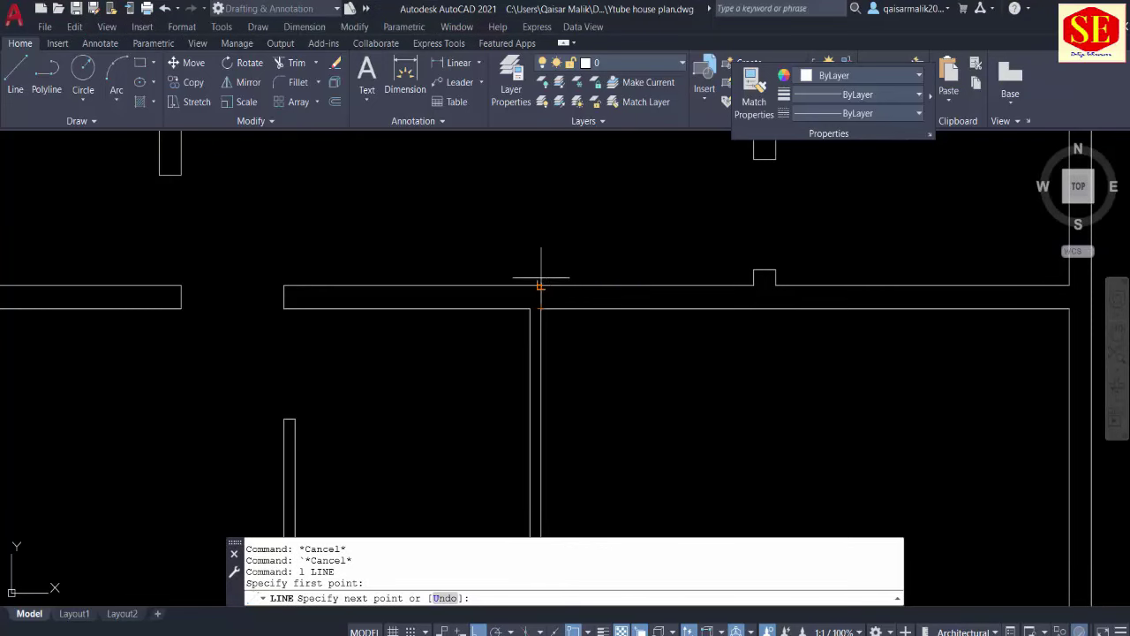
click(540, 285)
key(Escape)
Step: Offset copies of the short line 6 inches and 3'9 to the right
text(o)
key(Return)
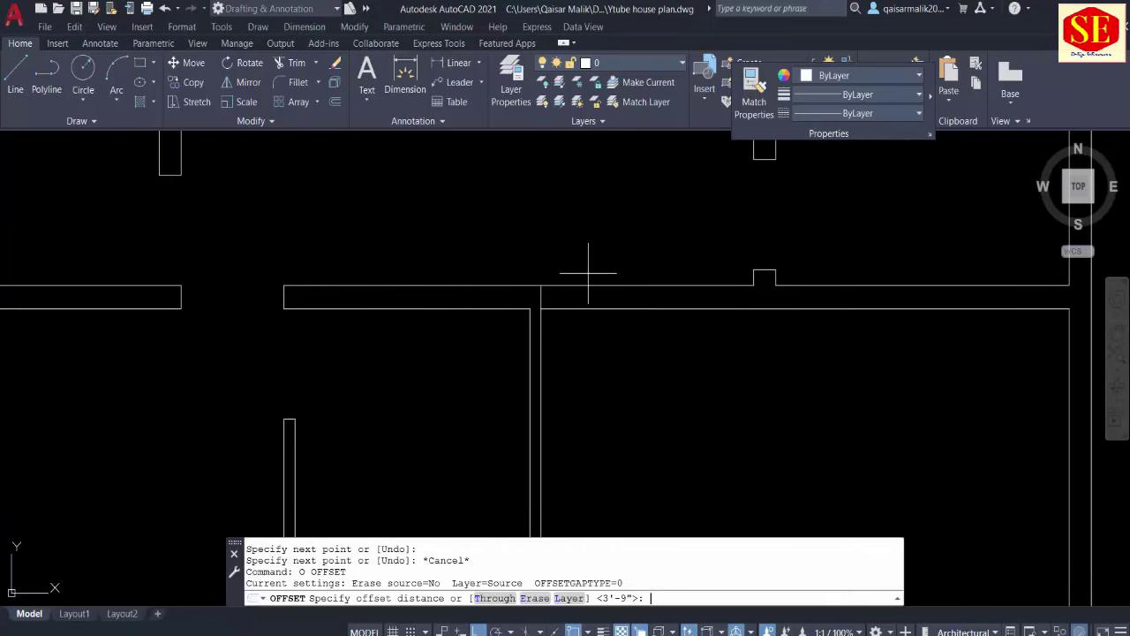
key(Return)
click(541, 297)
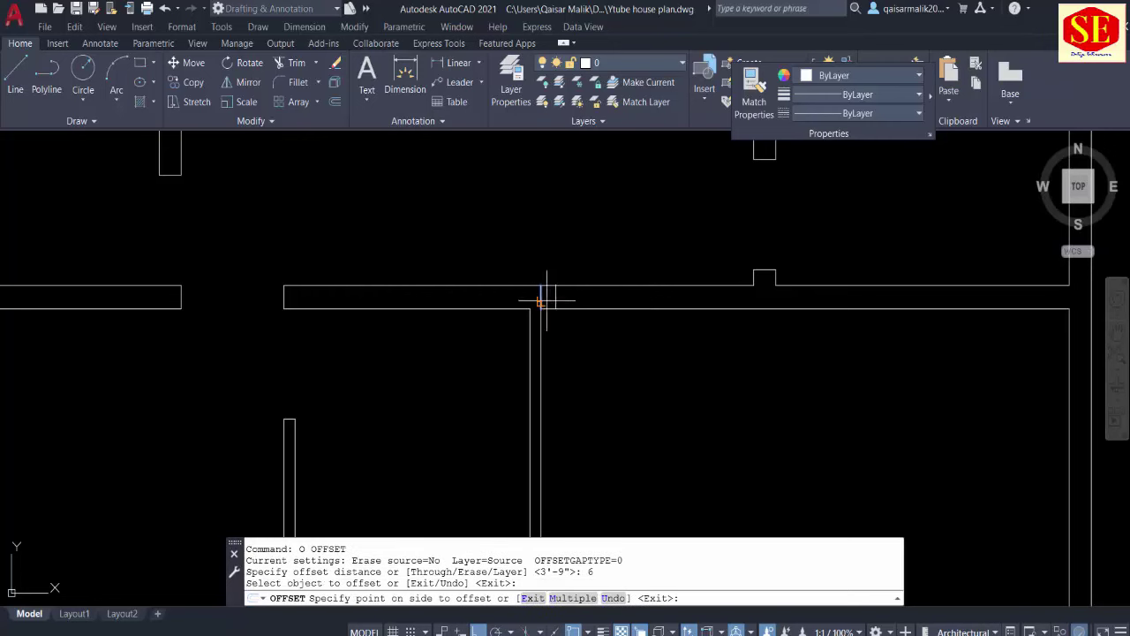
click(622, 309)
key(Return)
key(Return)
text(3)
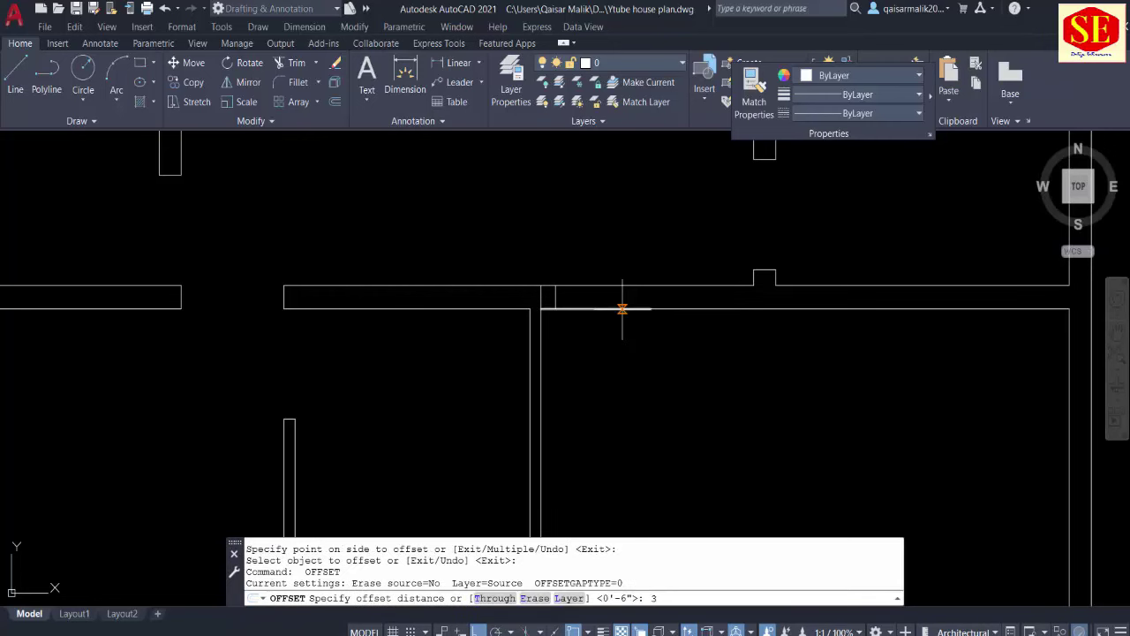
text('9)
key(Return)
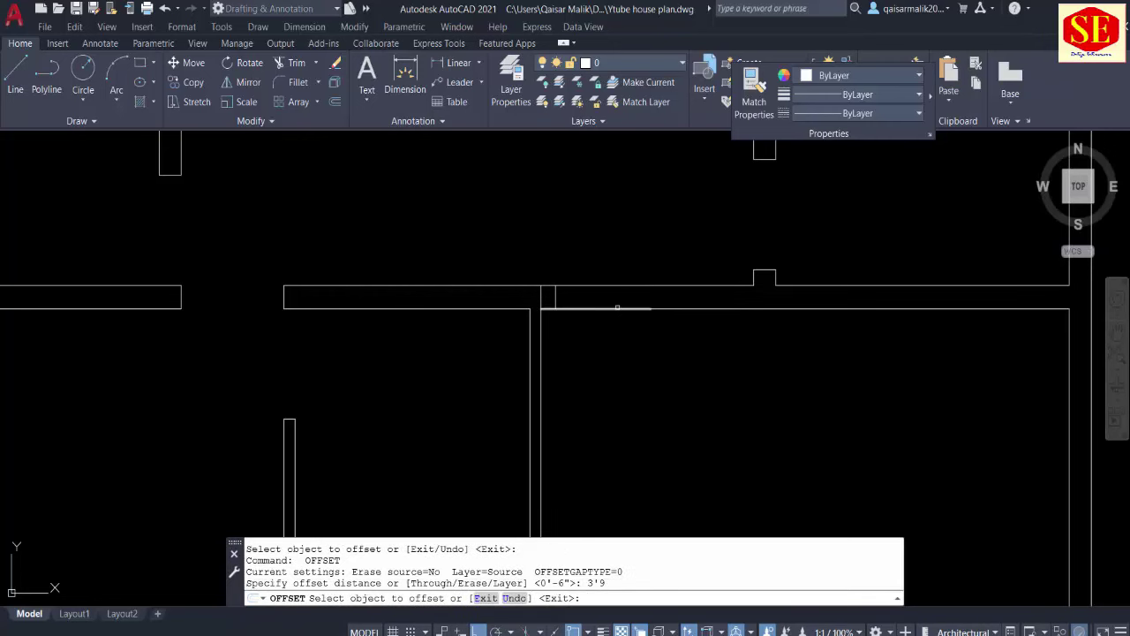
click(555, 291)
click(660, 297)
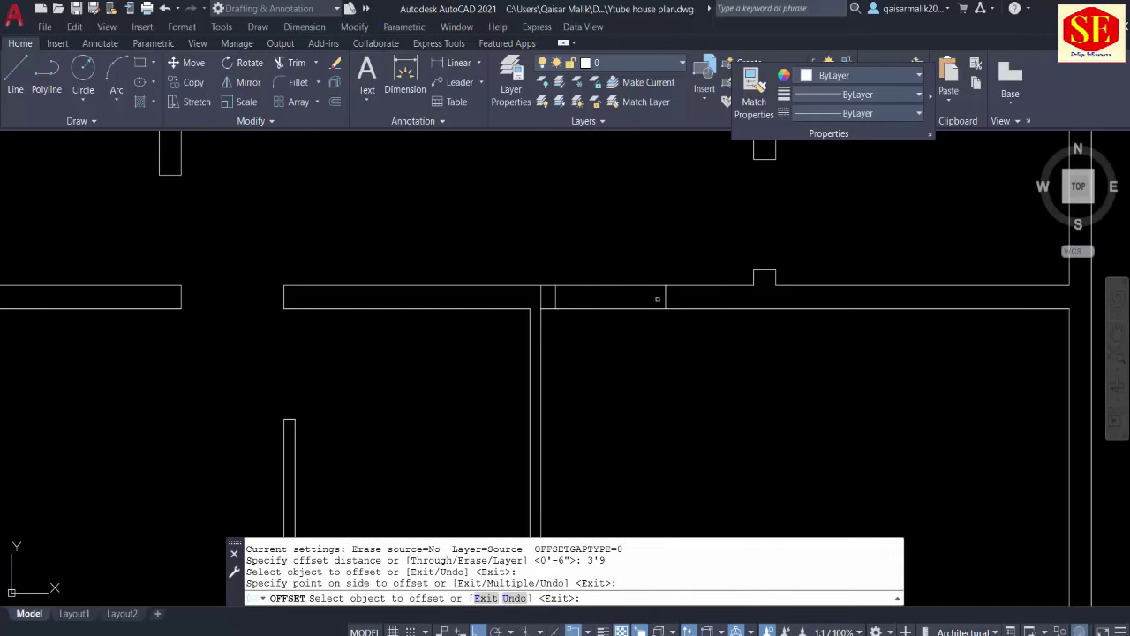
key(Escape)
Step: Trim the top and bottom wall lines inside the 3'9 gap
text(tr)
key(Return)
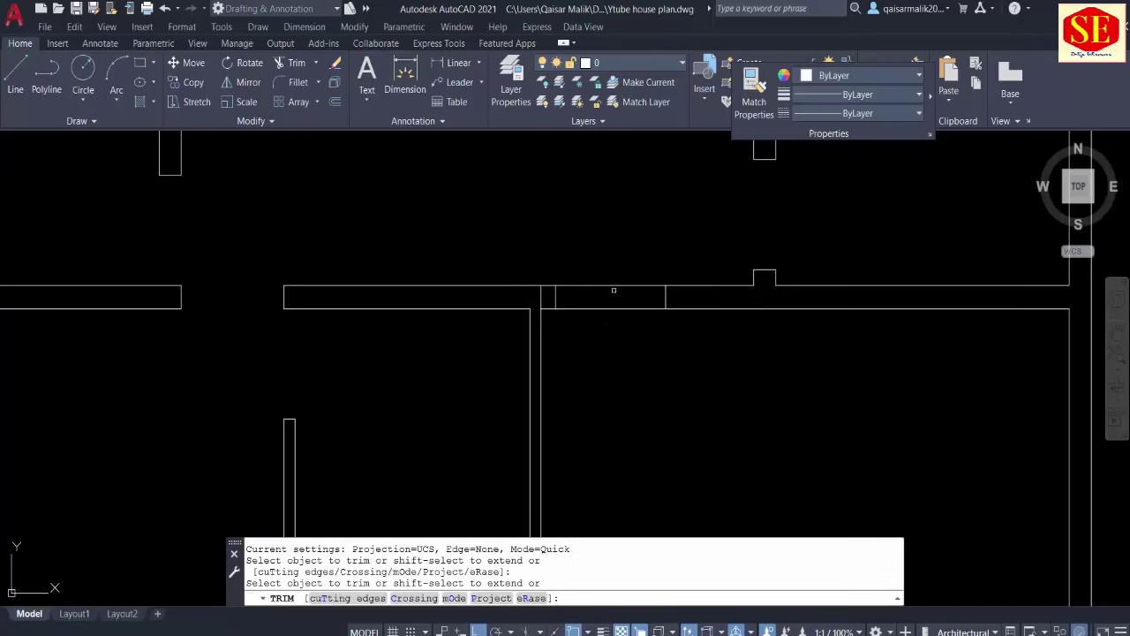
click(610, 286)
click(610, 308)
key(Escape)
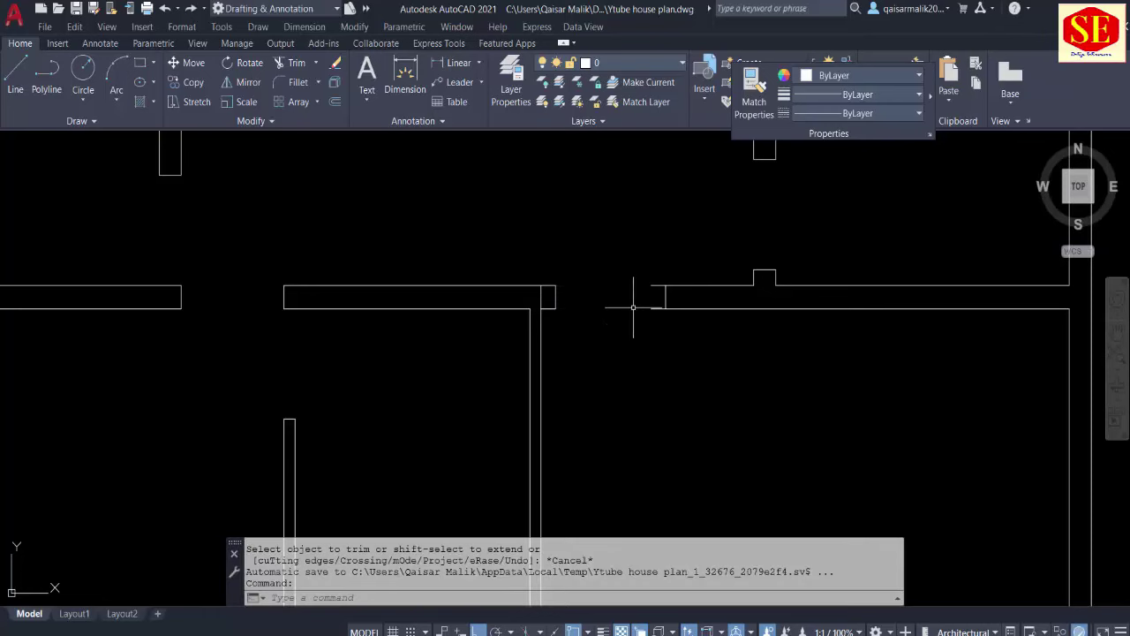
text(mt)
key(Escape)
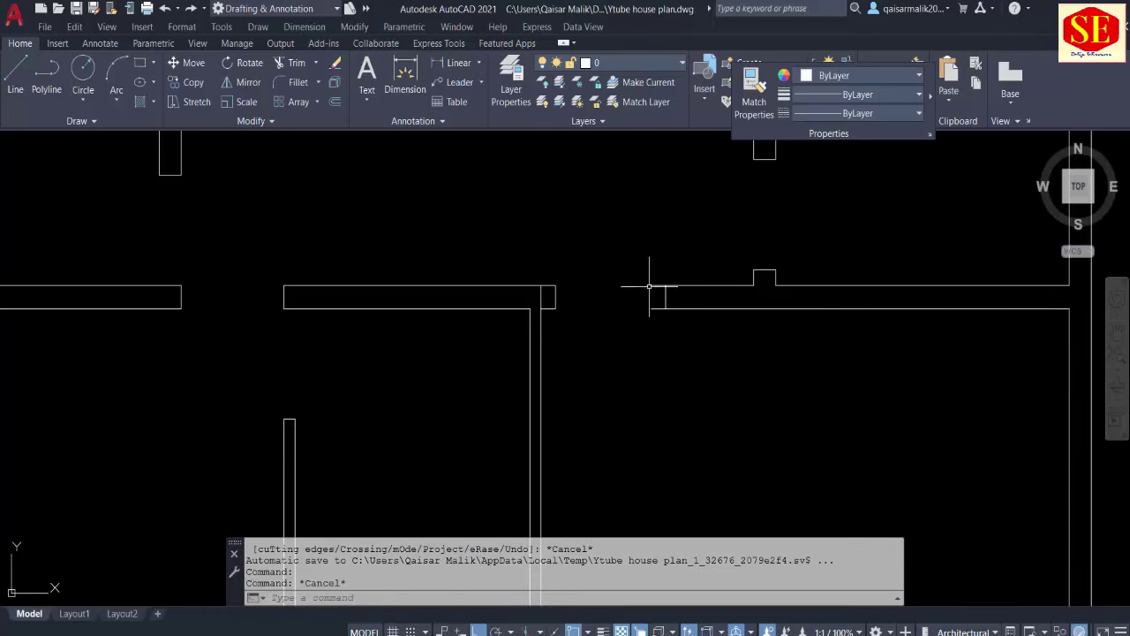
text(tr)
key(Return)
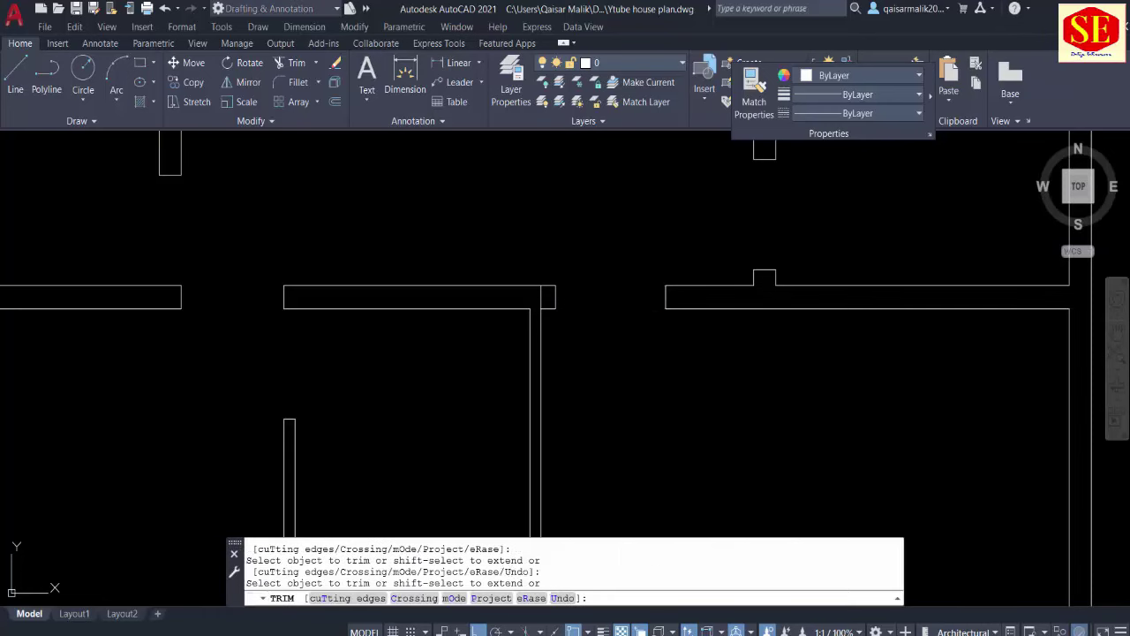
key(Escape)
Step: Erase the leftover short line at the opening
click(544, 309)
text(e)
key(Return)
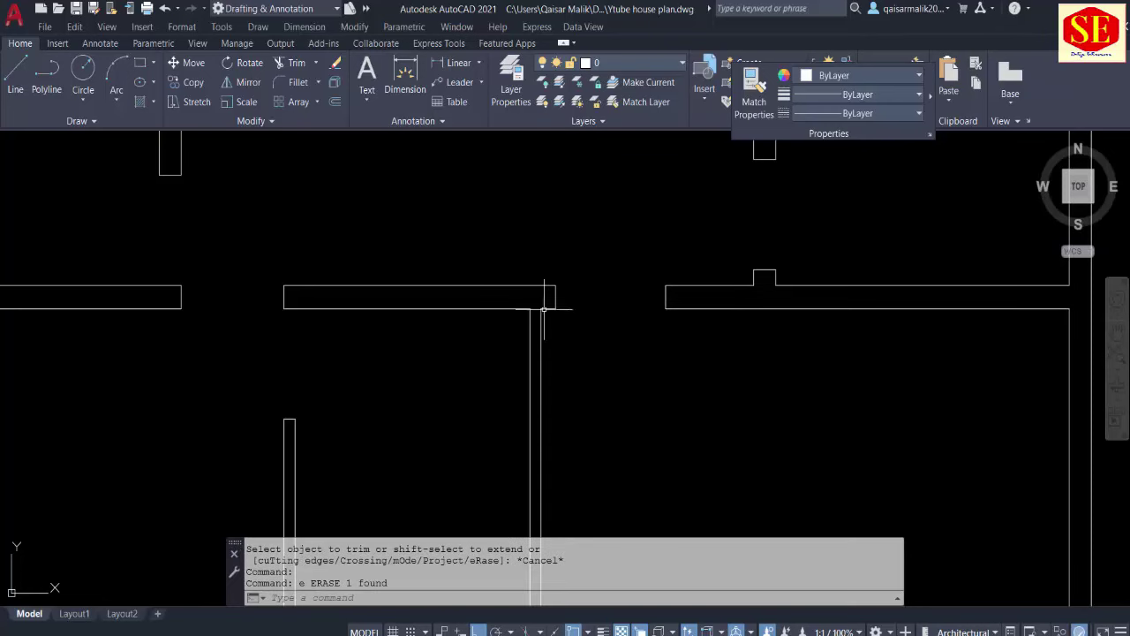
scroll(627, 353, down, 1)
scroll(627, 348, down, 1)
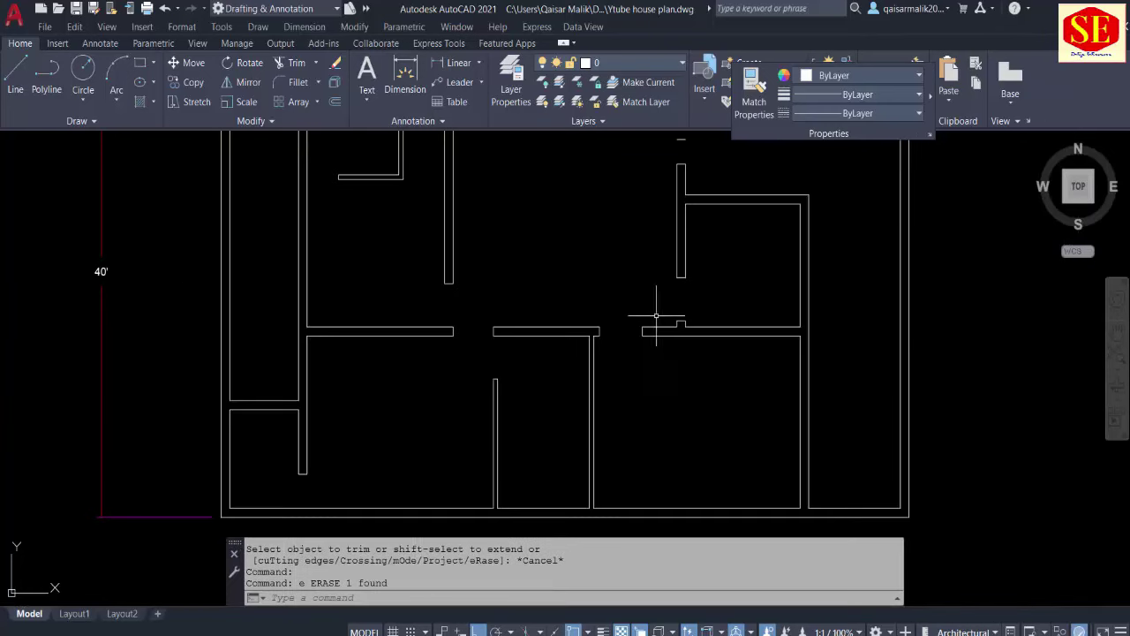
mouse_move(677, 159)
middle_down()
mouse_move(680, 274)
mouse_move(668, 293)
middle_up()
key(Escape)
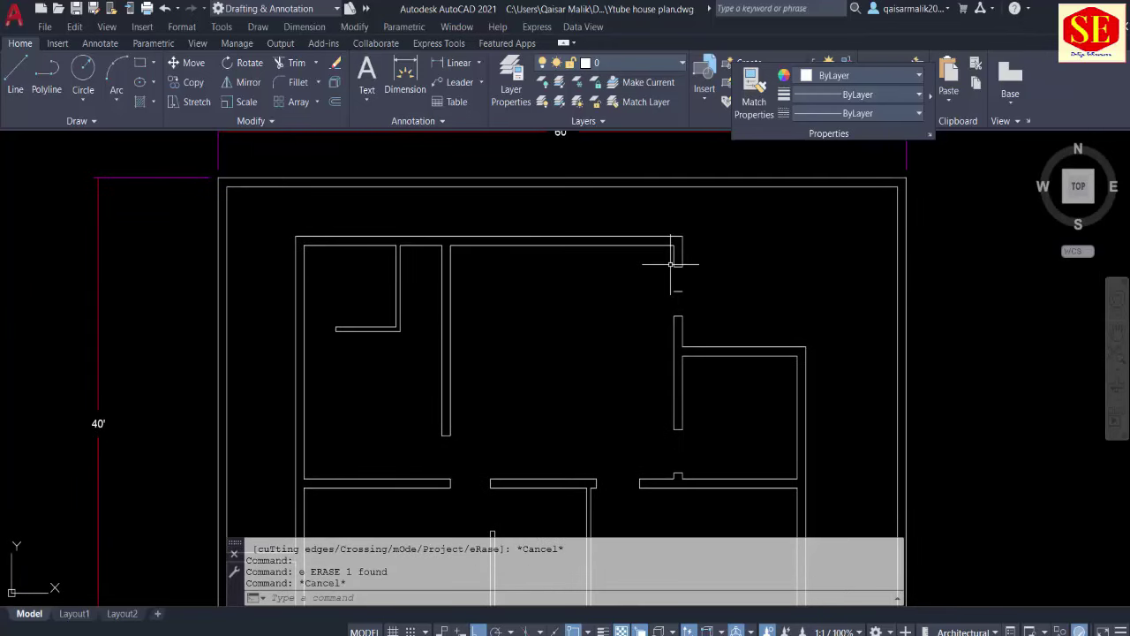
middle_drag(606, 328, 560, 240)
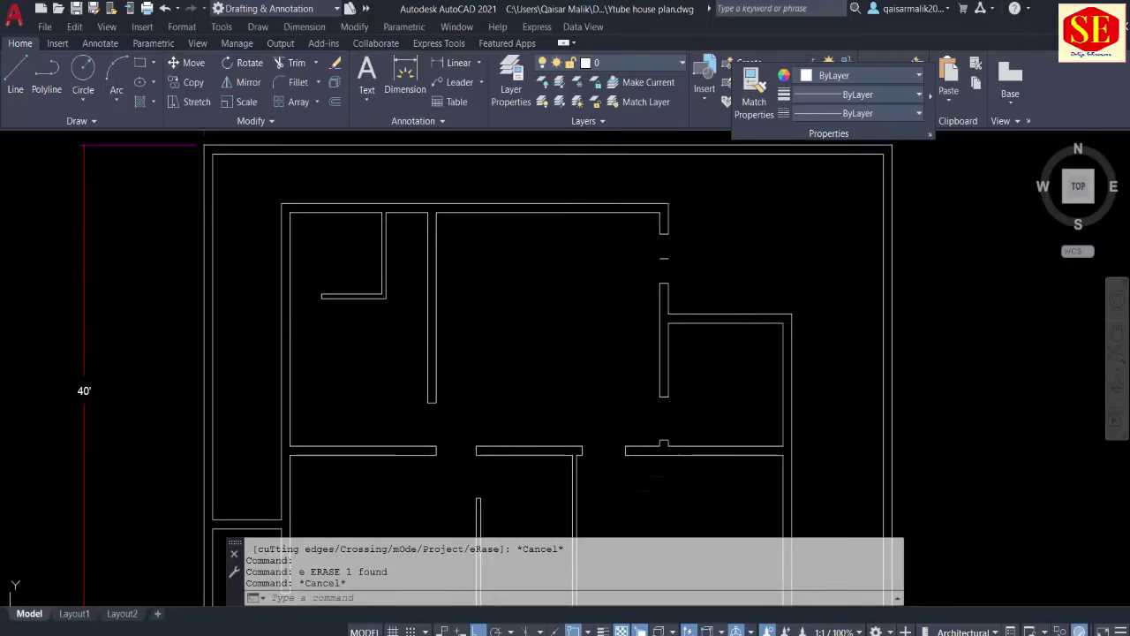
key(Escape)
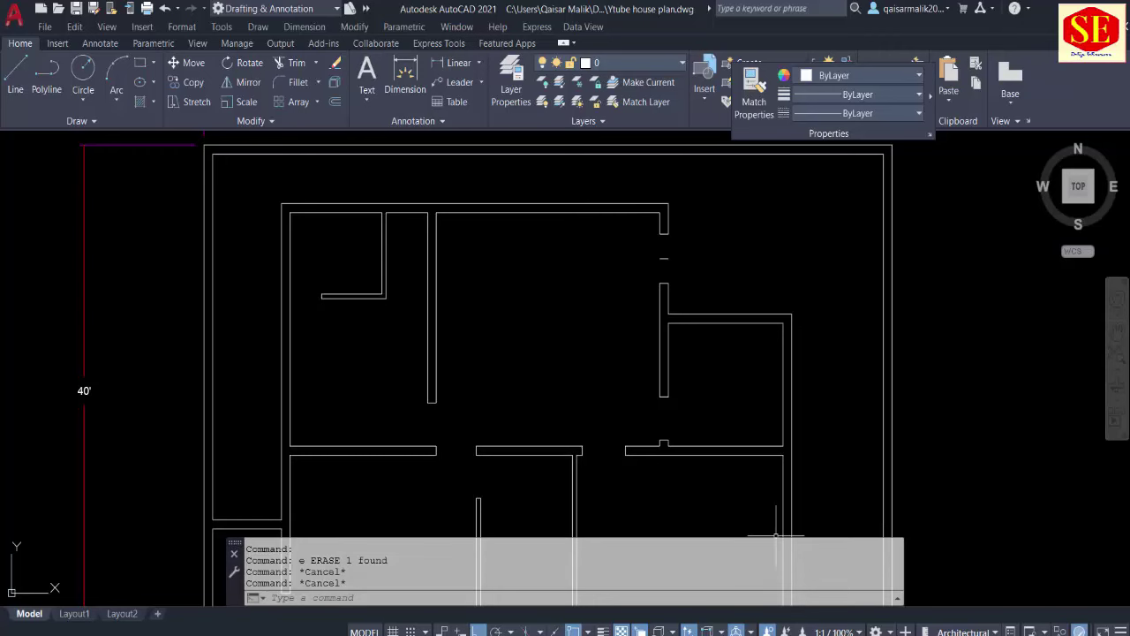
Step: Calculate 12 × 12 = 144, divide by 6 to get 24, then close Calculator
text(12)
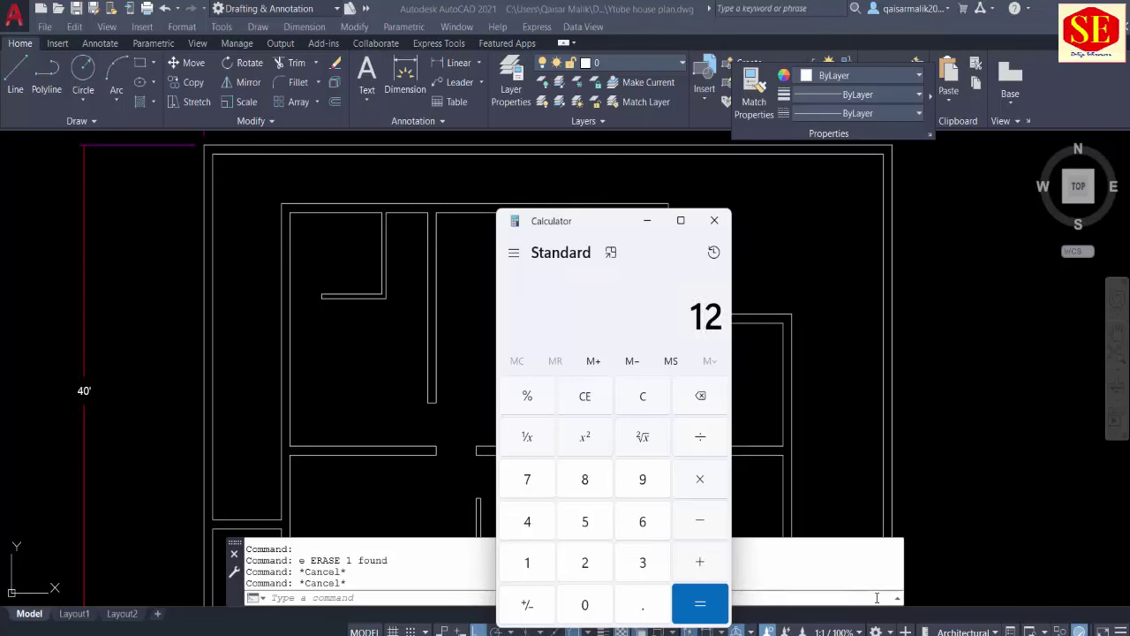
text(*1)
text(2)
key(Return)
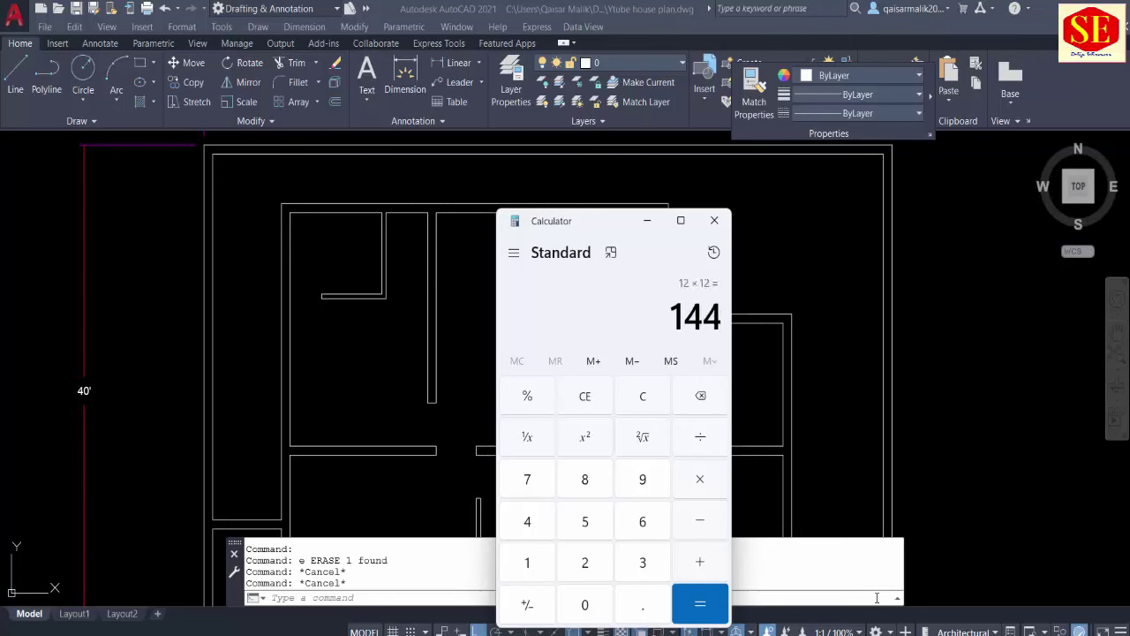
text(6)
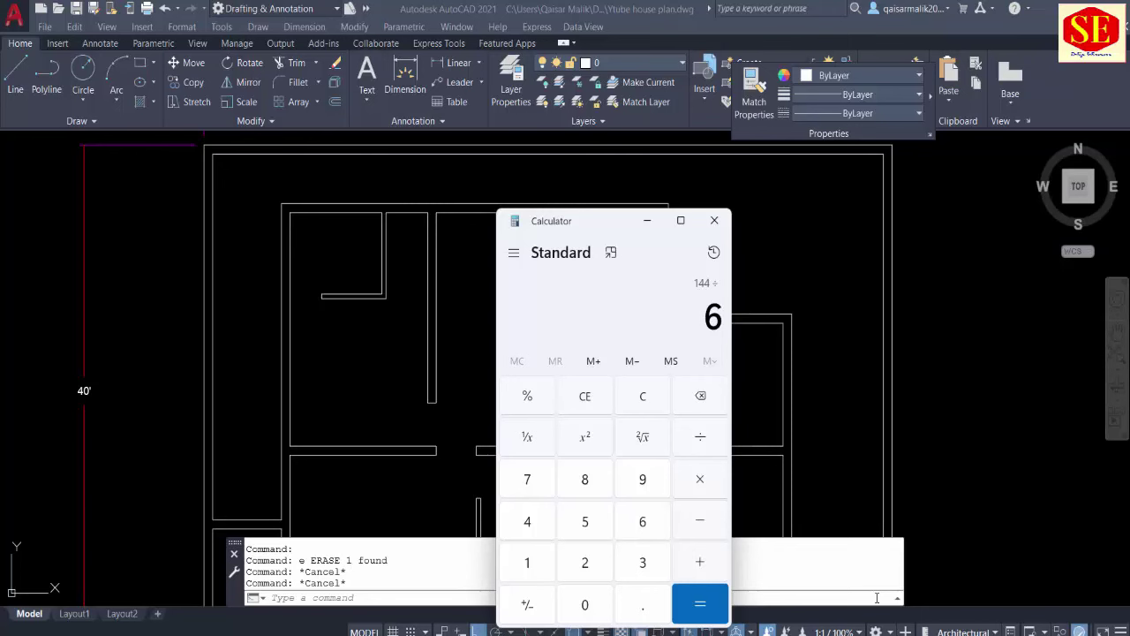
key(Return)
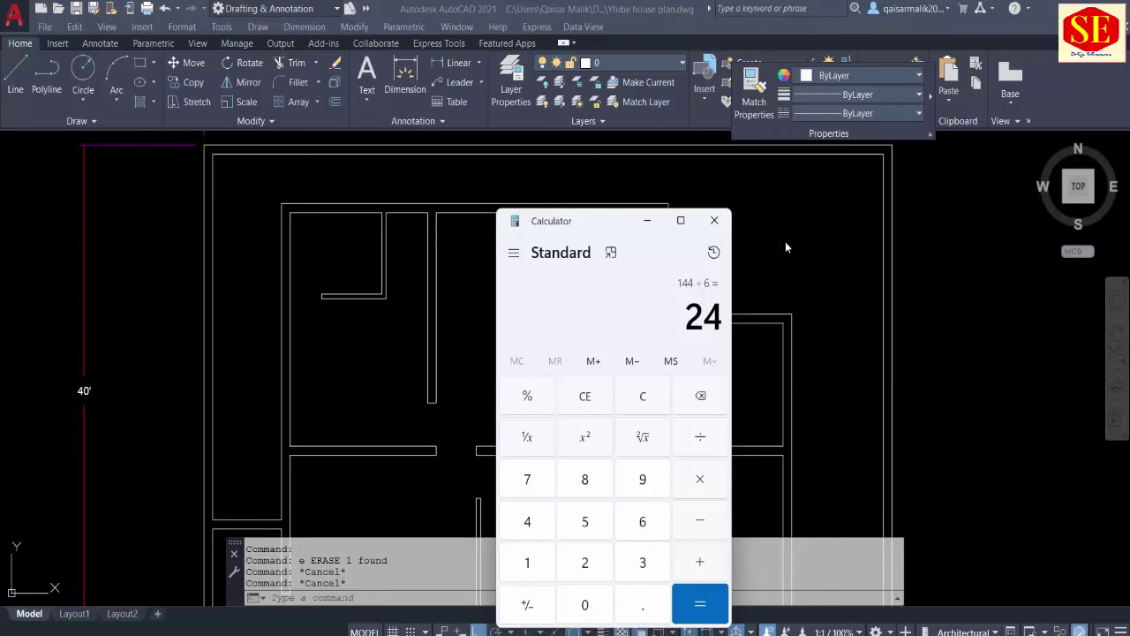
click(492, 311)
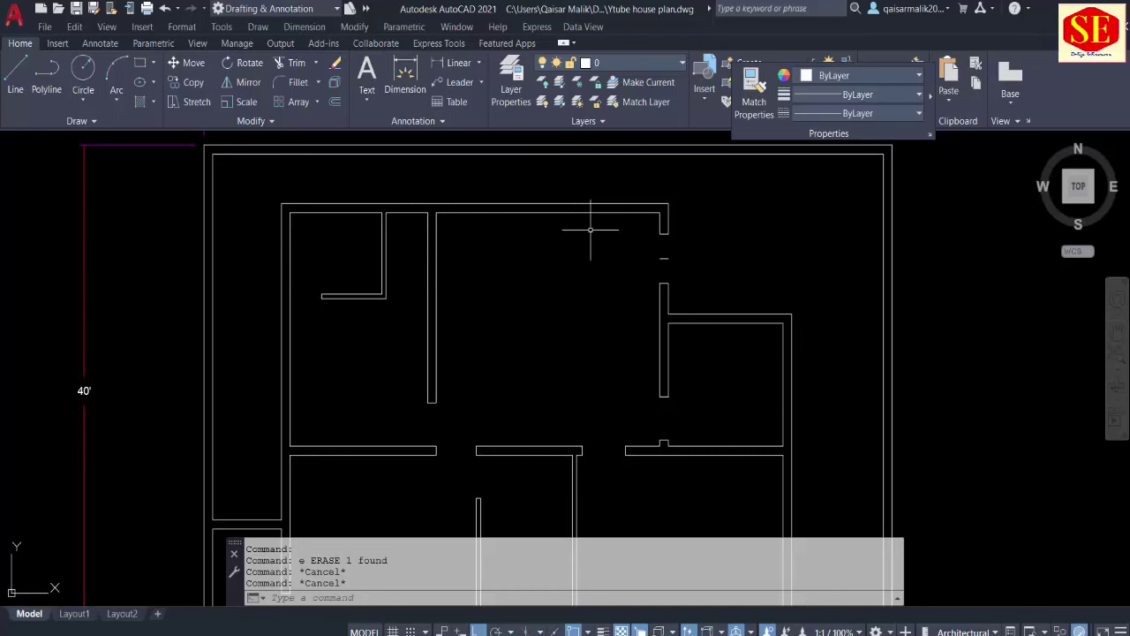
Step: Offset the top inner wall line 4'8 down and the vertical wall line 4'8 left
key(Escape)
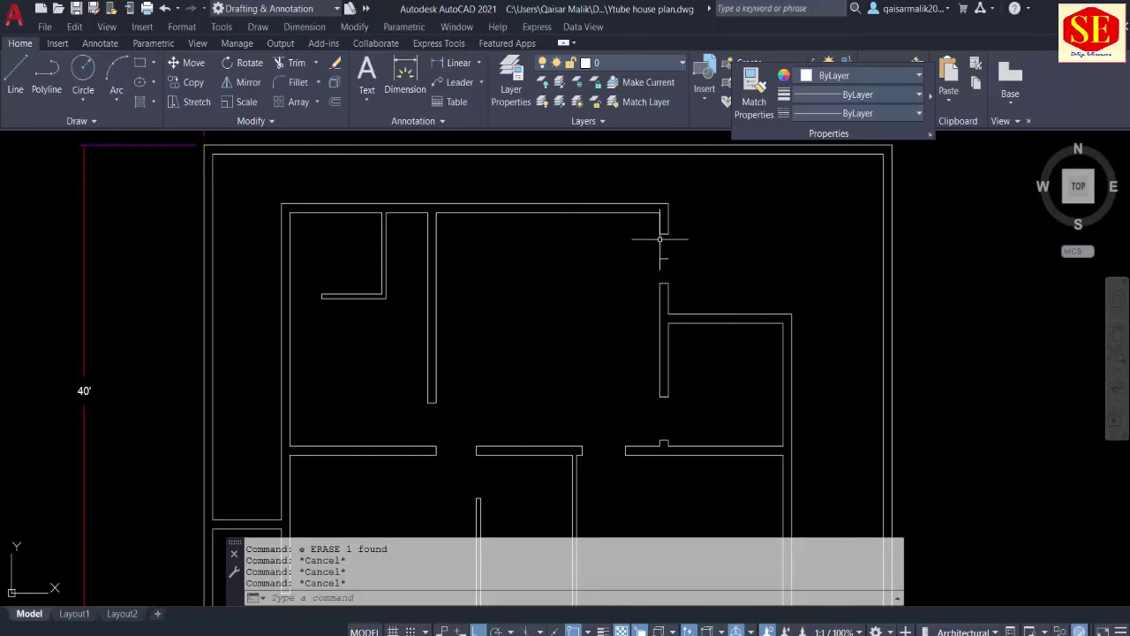
text(c)
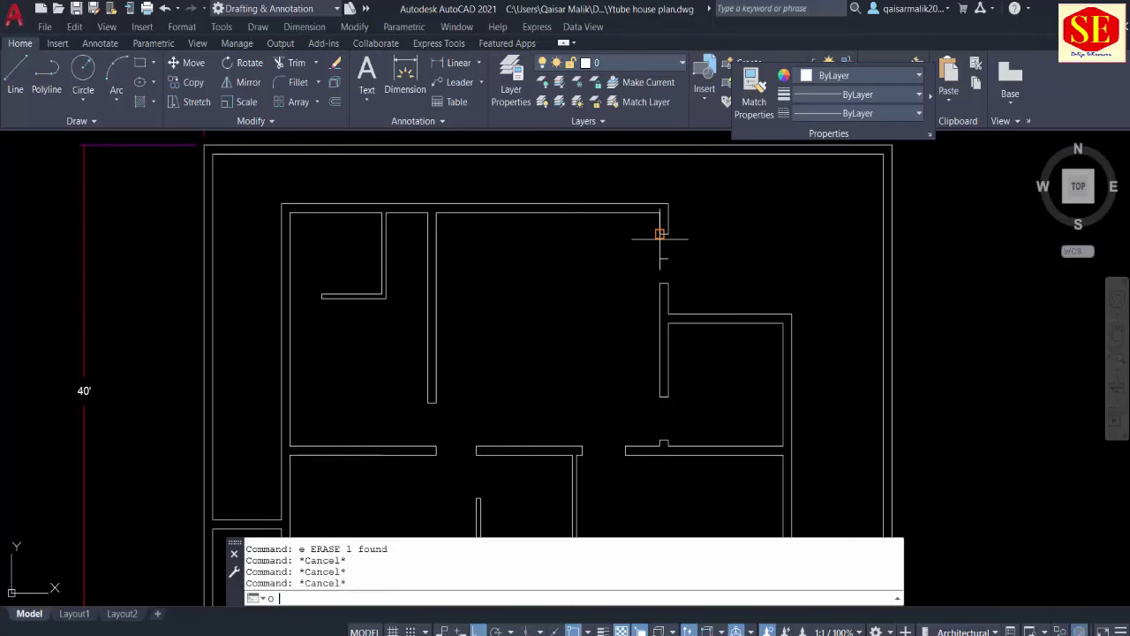
key(Return)
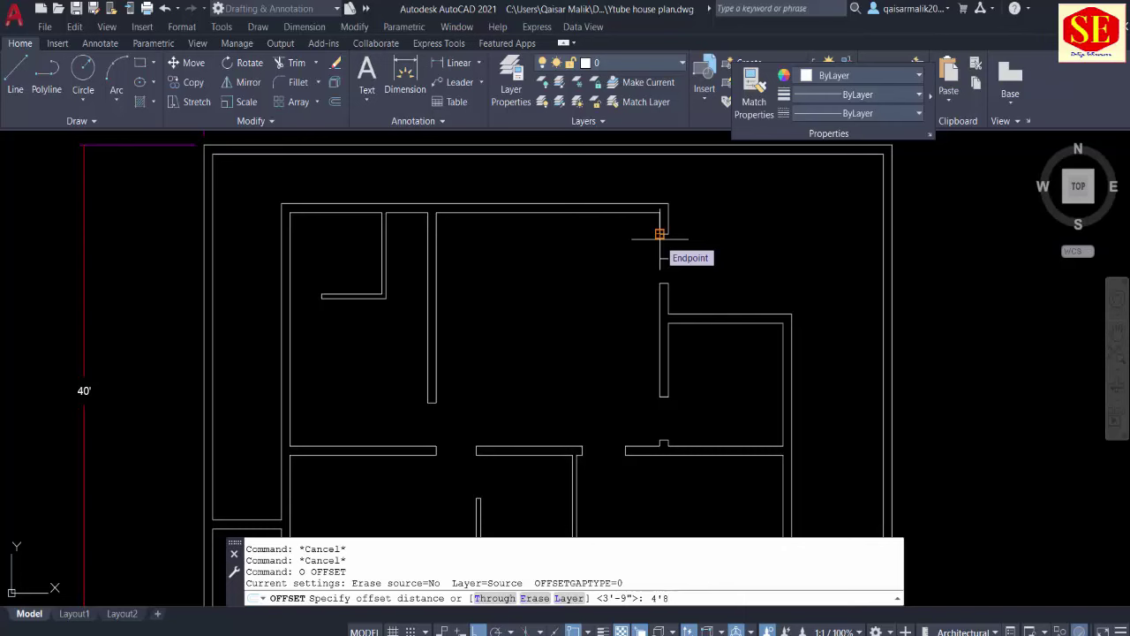
key(Return)
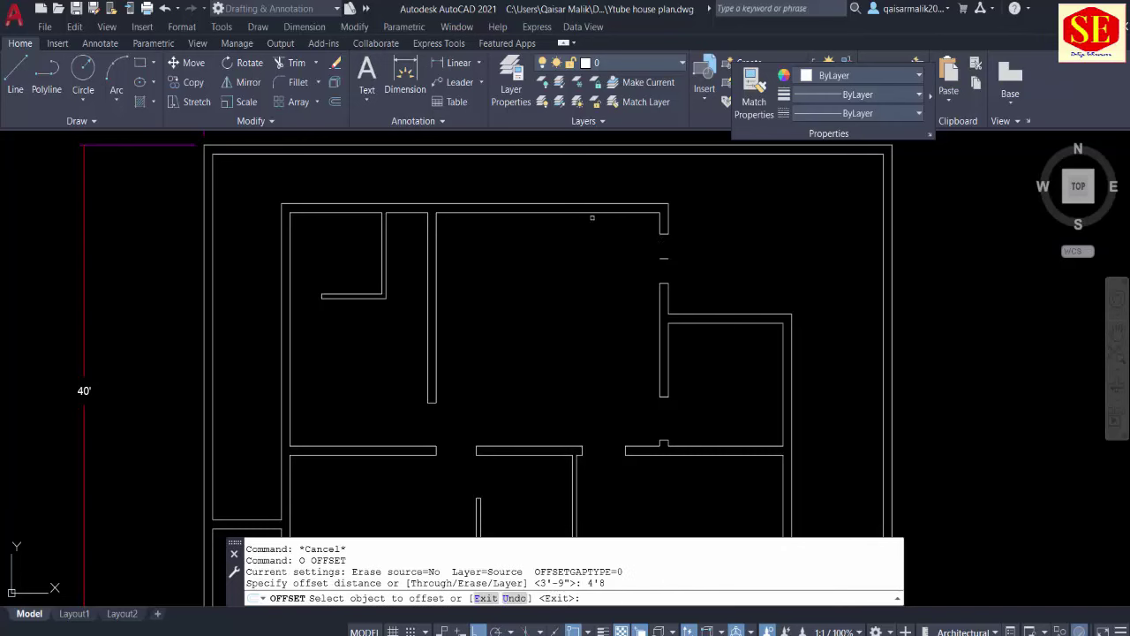
click(578, 213)
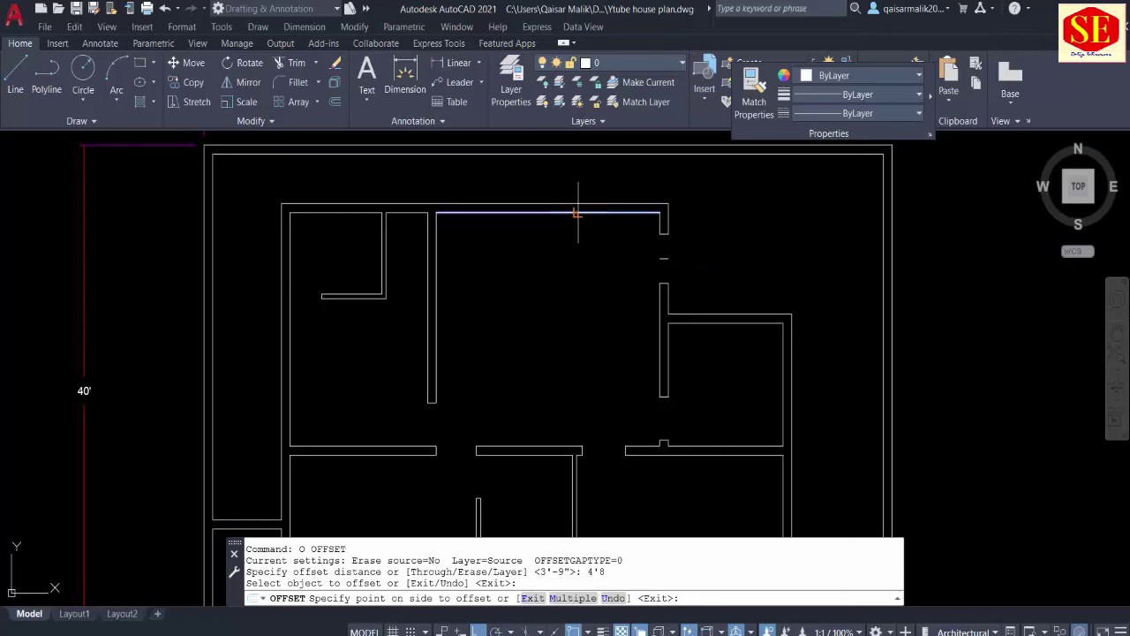
click(572, 314)
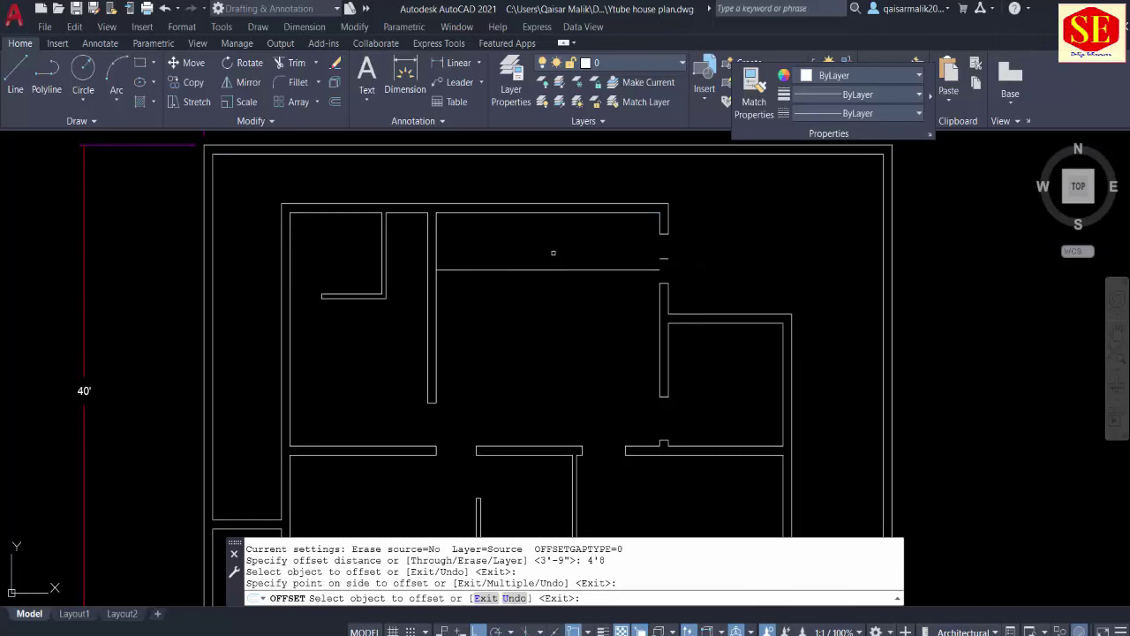
click(667, 302)
click(613, 303)
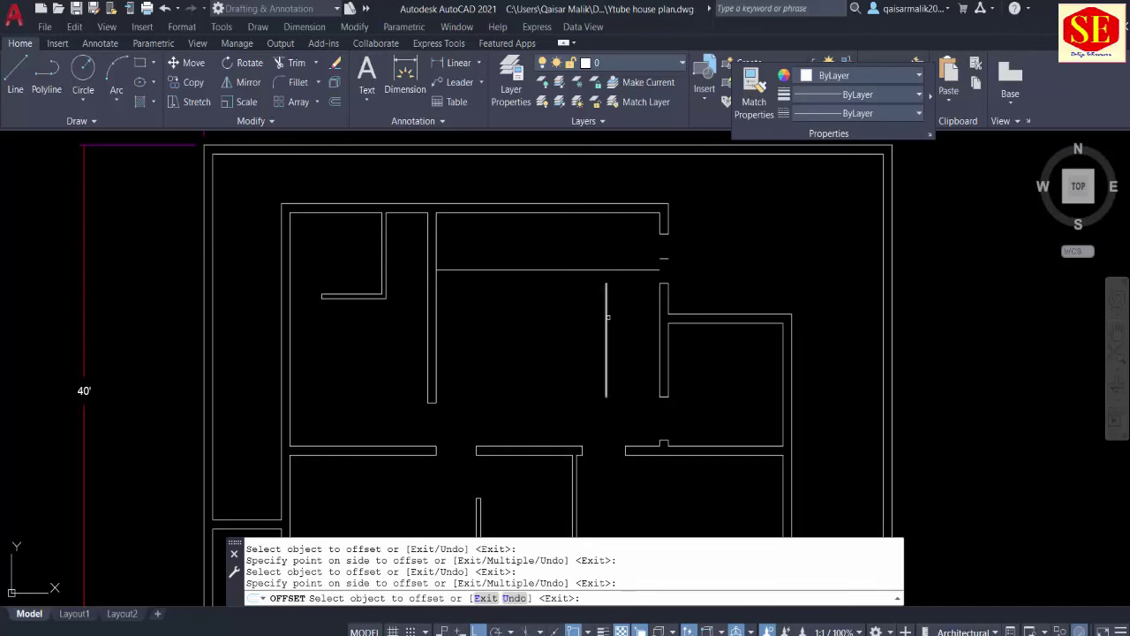
key(Escape)
Step: Extend the new vertical line to the horizontal line and up to the top wall
key(Escape)
text(ex)
key(Return)
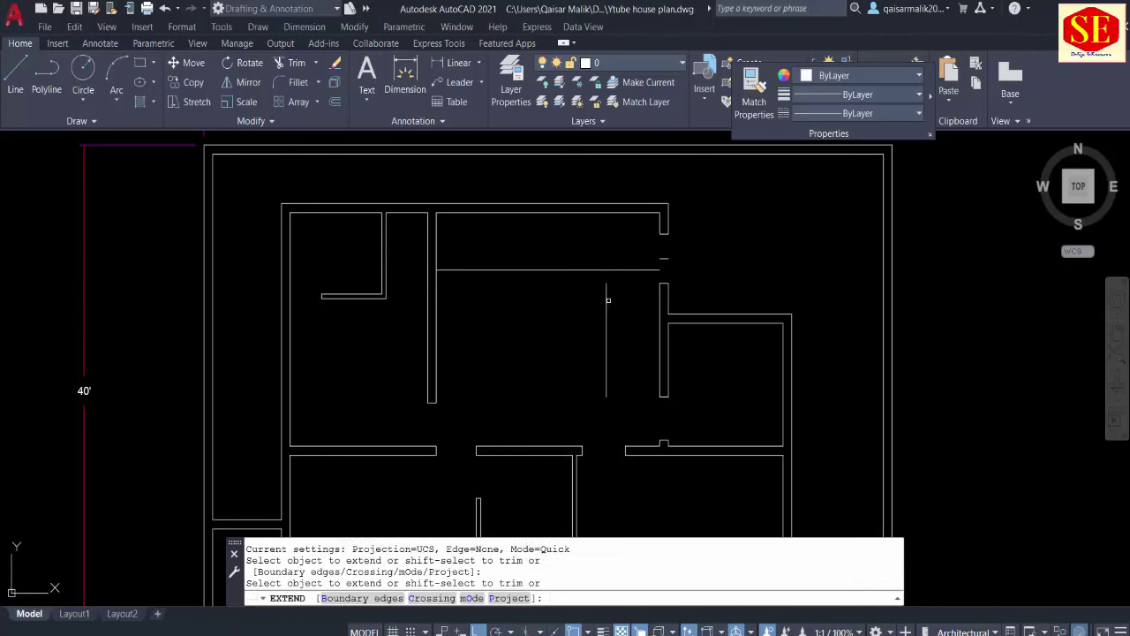
drag(614, 300, 598, 302)
key(Escape)
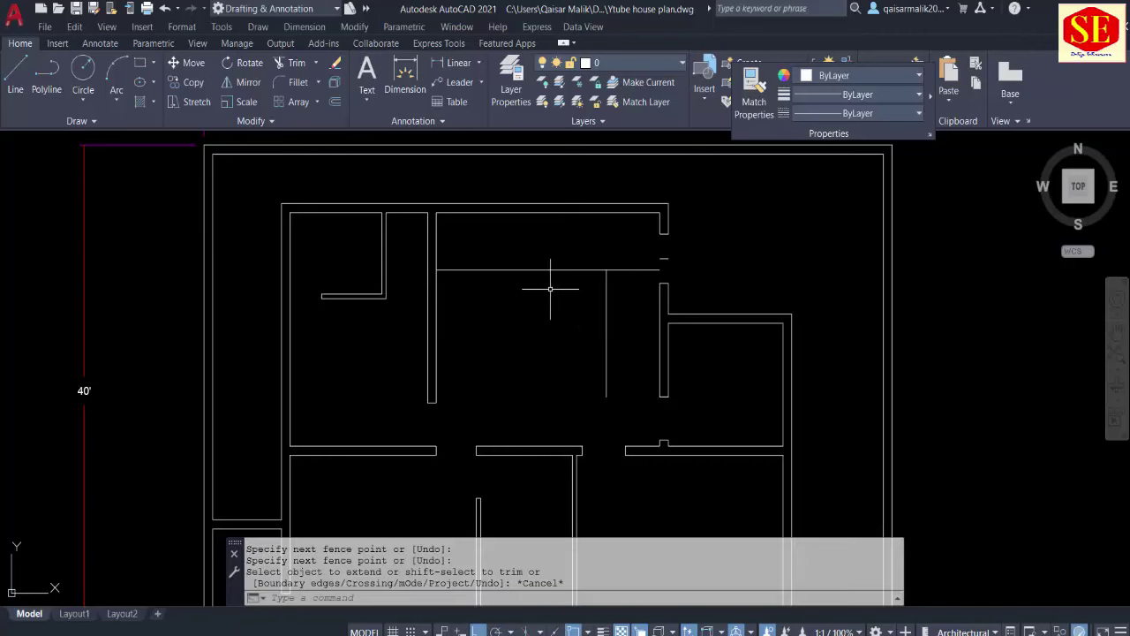
text(e)
key(Return)
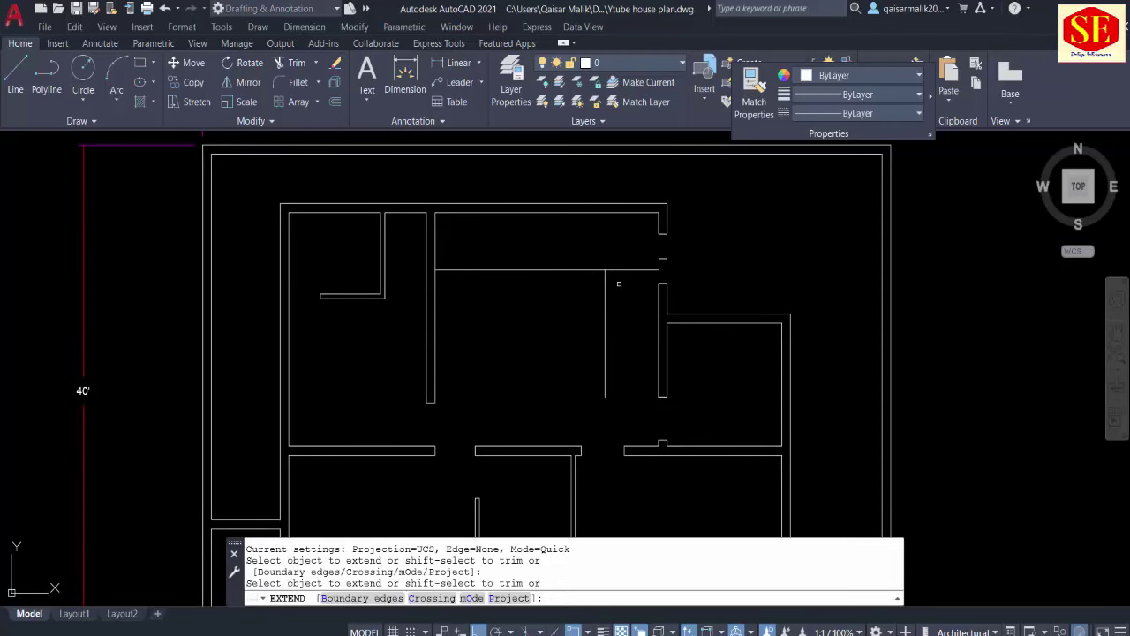
click(608, 287)
key(Escape)
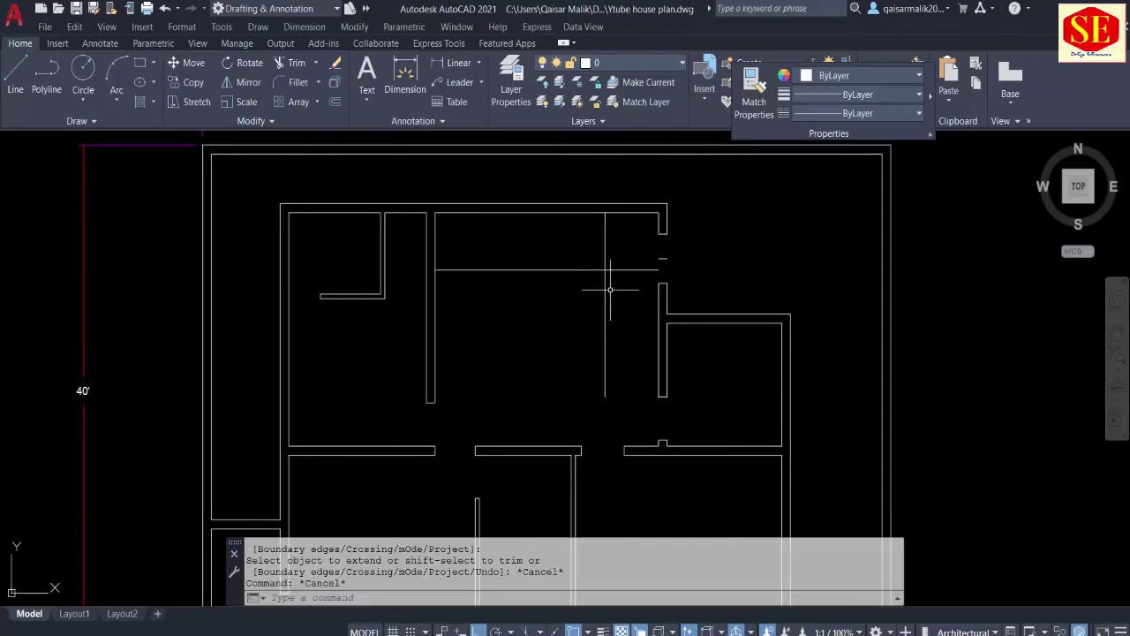
Step: Trim the vertical line above the horizontal offset line
text(tr)
key(Escape)
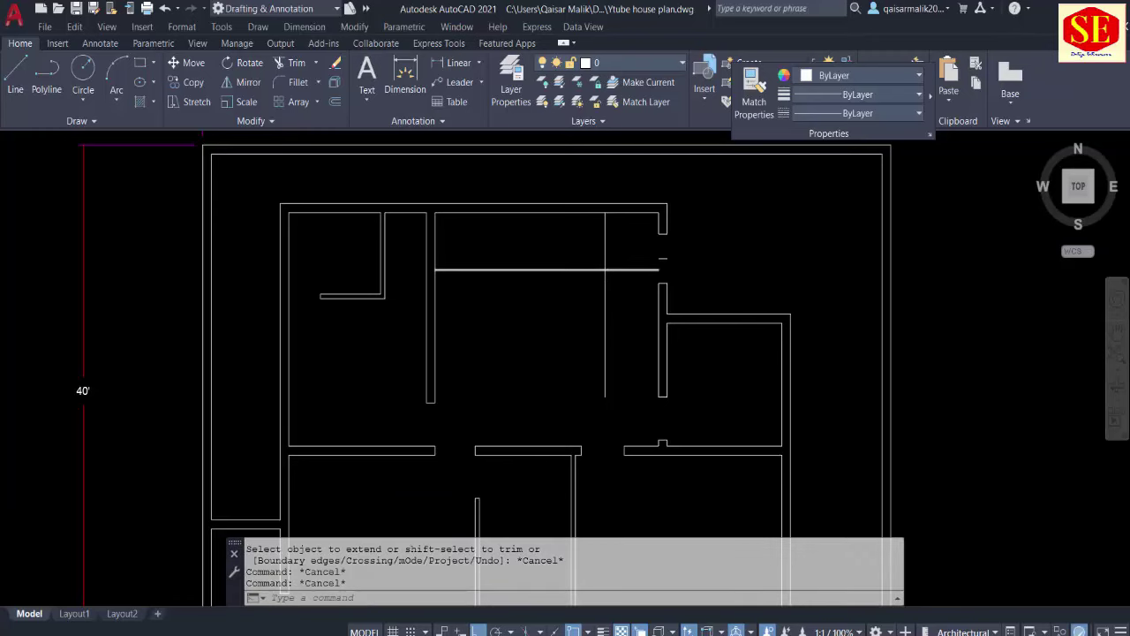
text(tr)
key(Return)
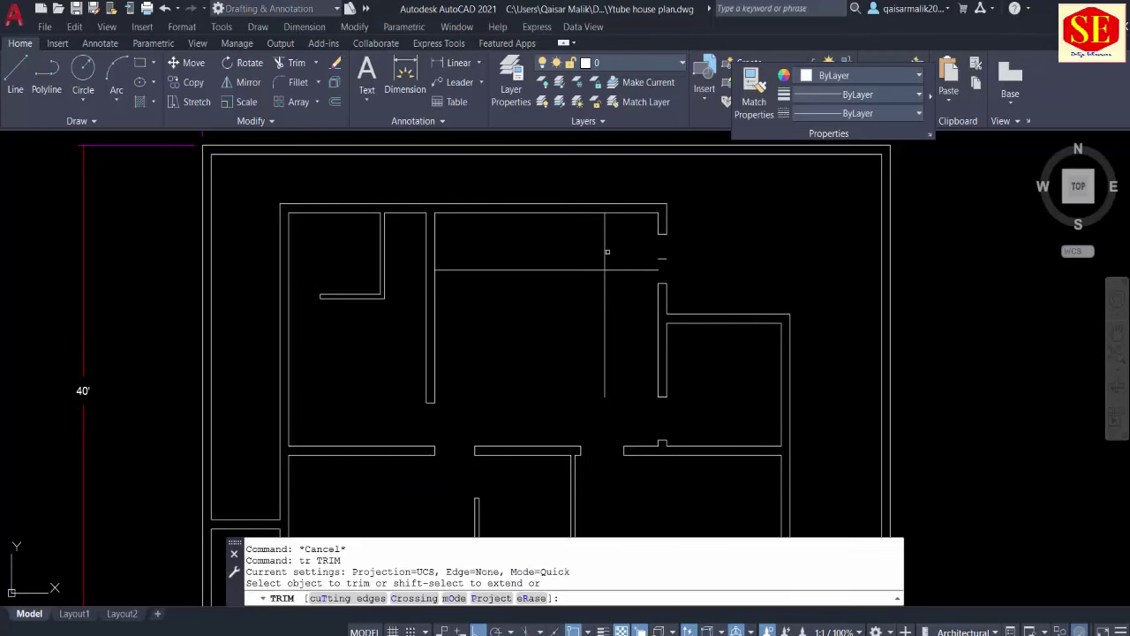
click(605, 242)
key(Escape)
Step: Draw a vertical stair guide line from the horizontal line up to the top wall
text(l)
key(Return)
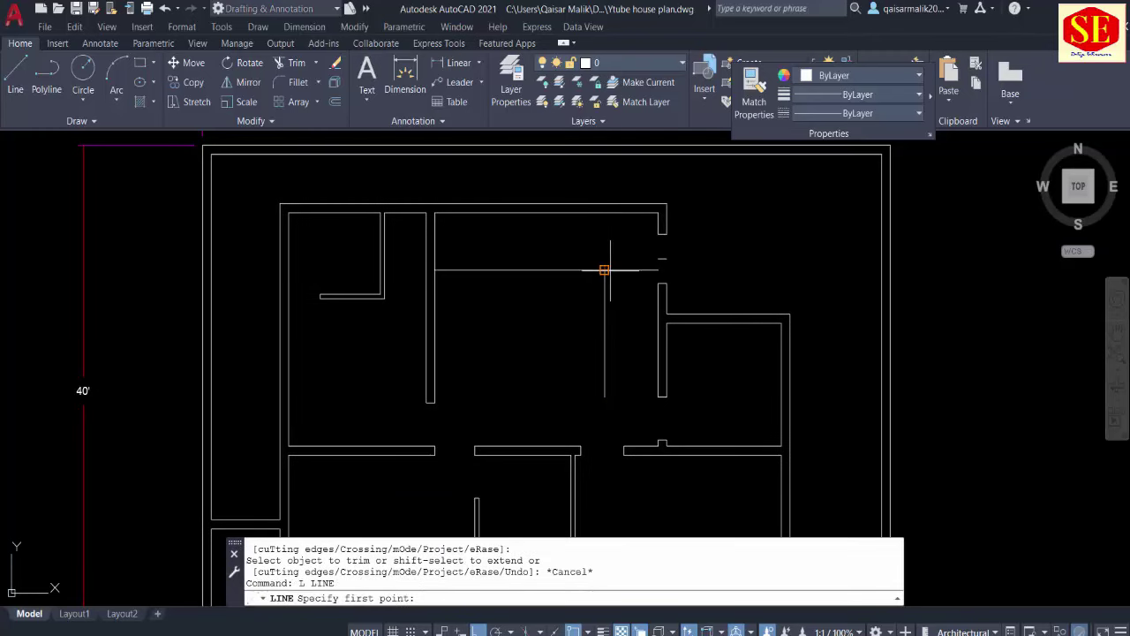
click(604, 269)
click(603, 213)
key(Escape)
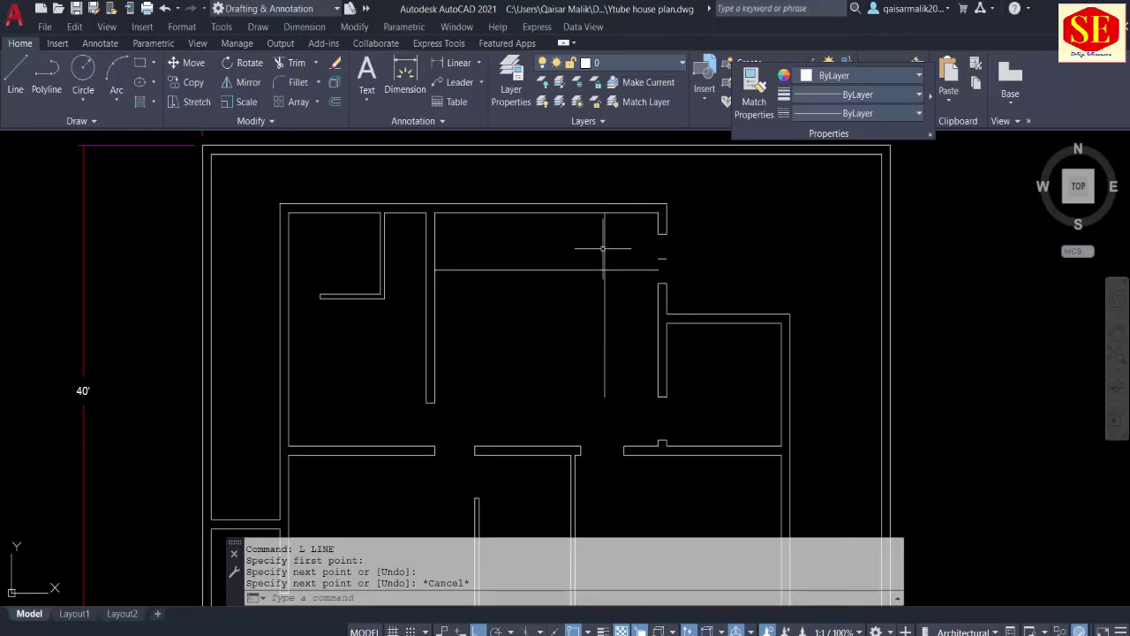
click(604, 238)
key(Escape)
key(Escape)
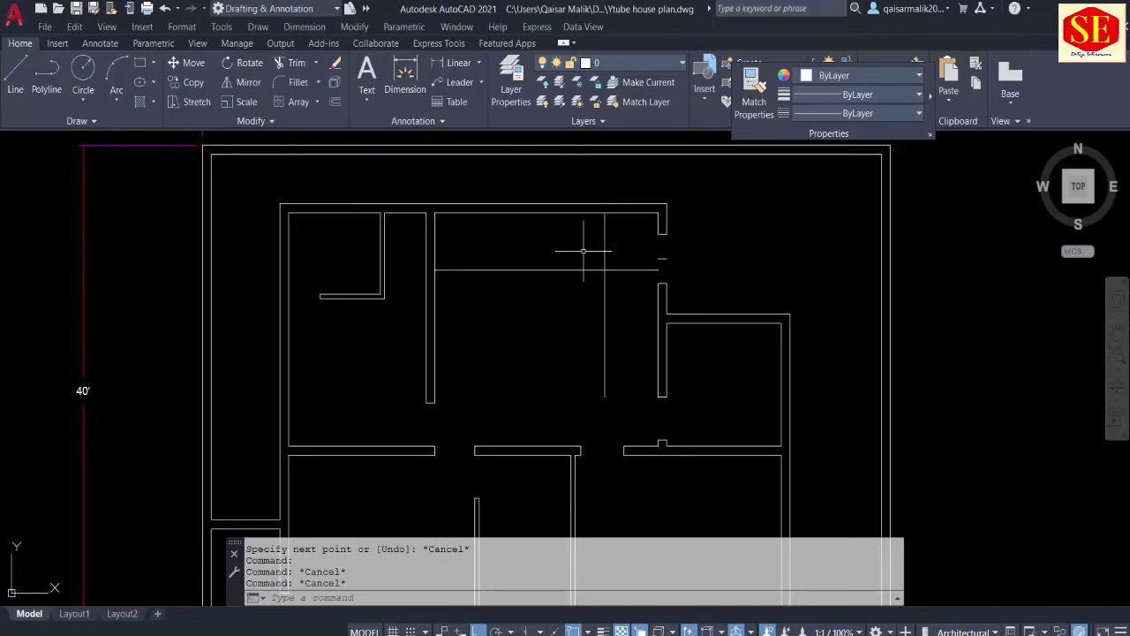
Step: Offset the stair line leftward repeatedly at 8 inches to create the vertical tread flight
click(556, 335)
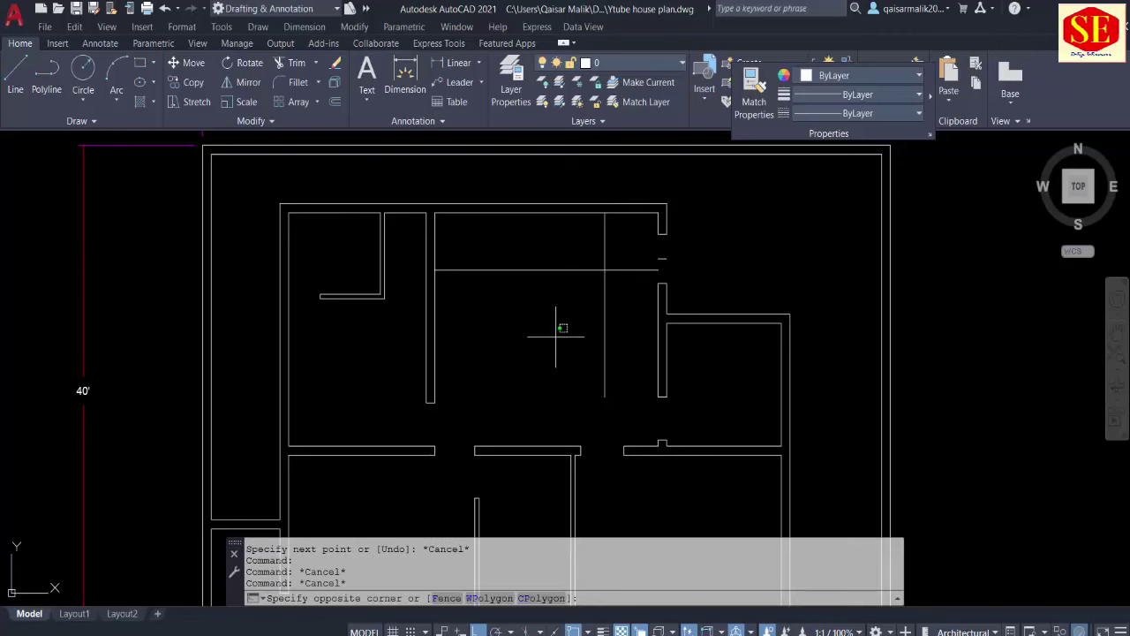
text(o)
key(Return)
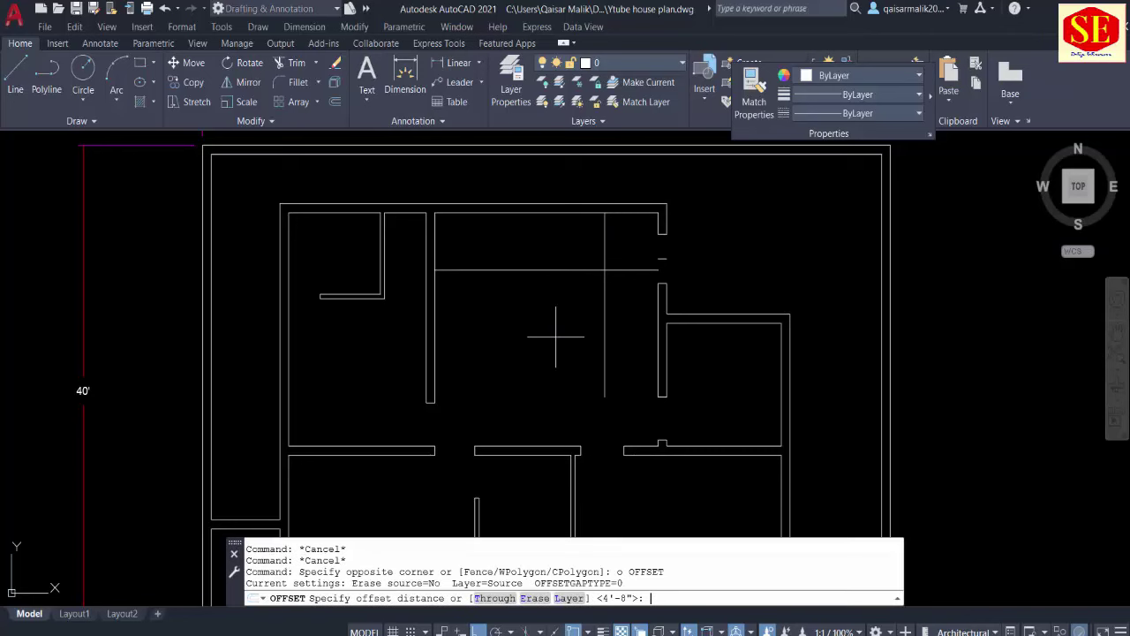
text(8)
key(Return)
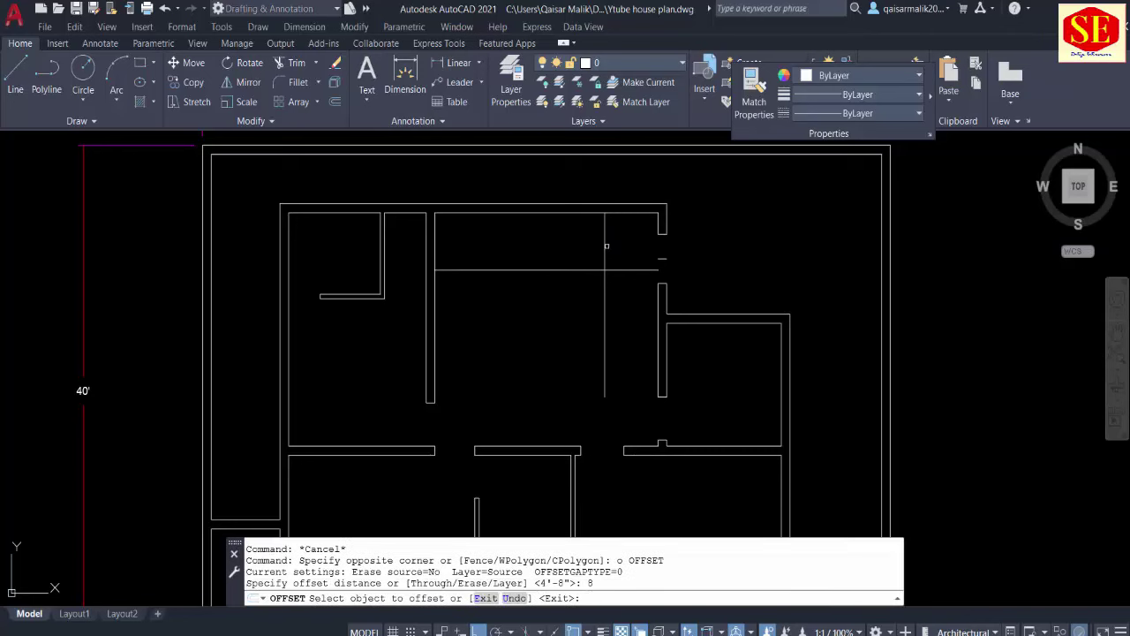
click(606, 246)
click(594, 237)
click(598, 239)
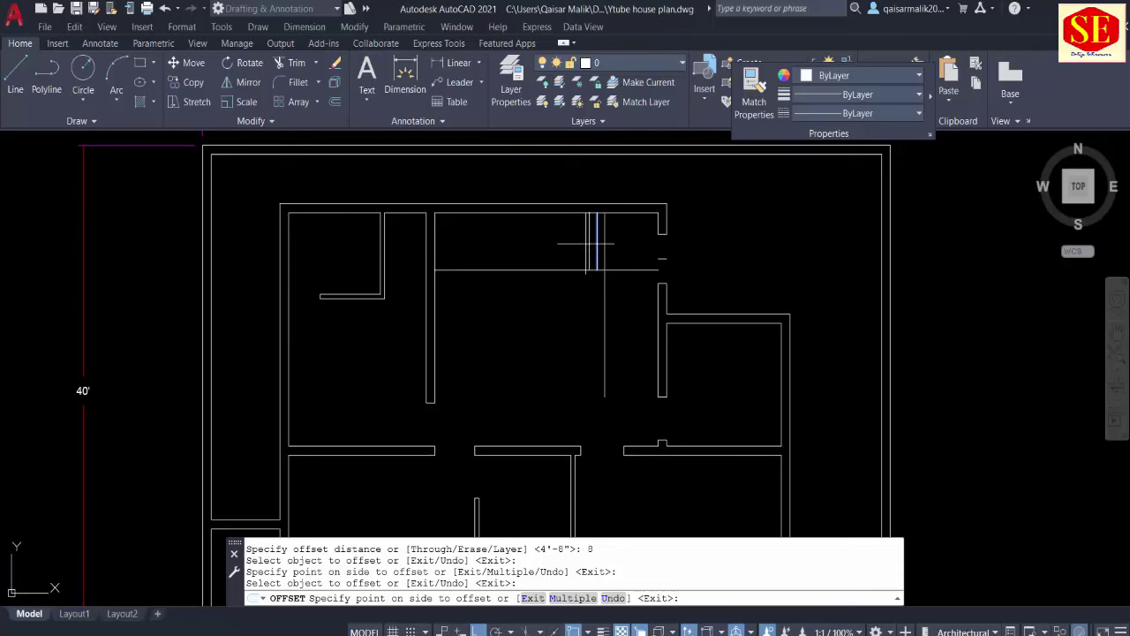
click(585, 243)
click(581, 236)
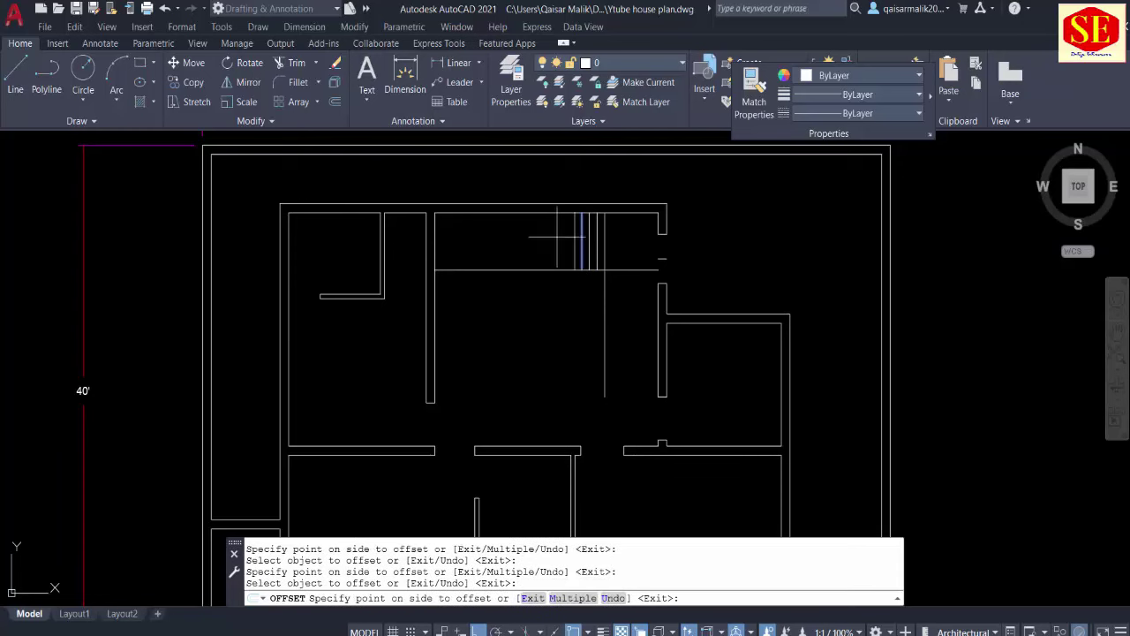
click(576, 236)
click(572, 237)
click(557, 237)
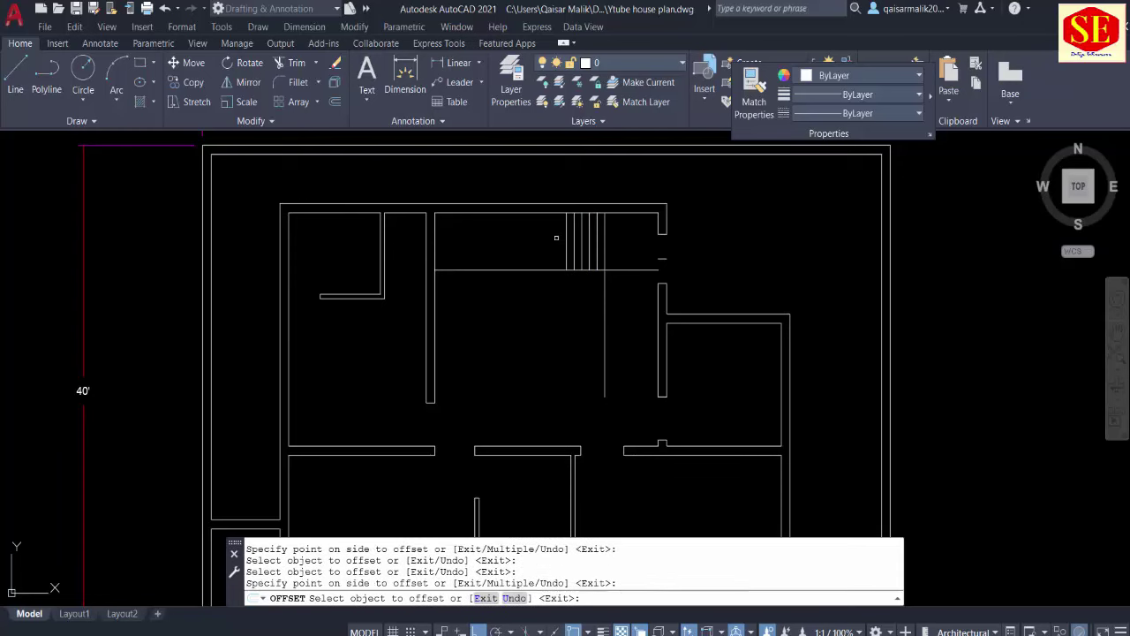
click(567, 236)
click(555, 239)
click(559, 240)
click(536, 241)
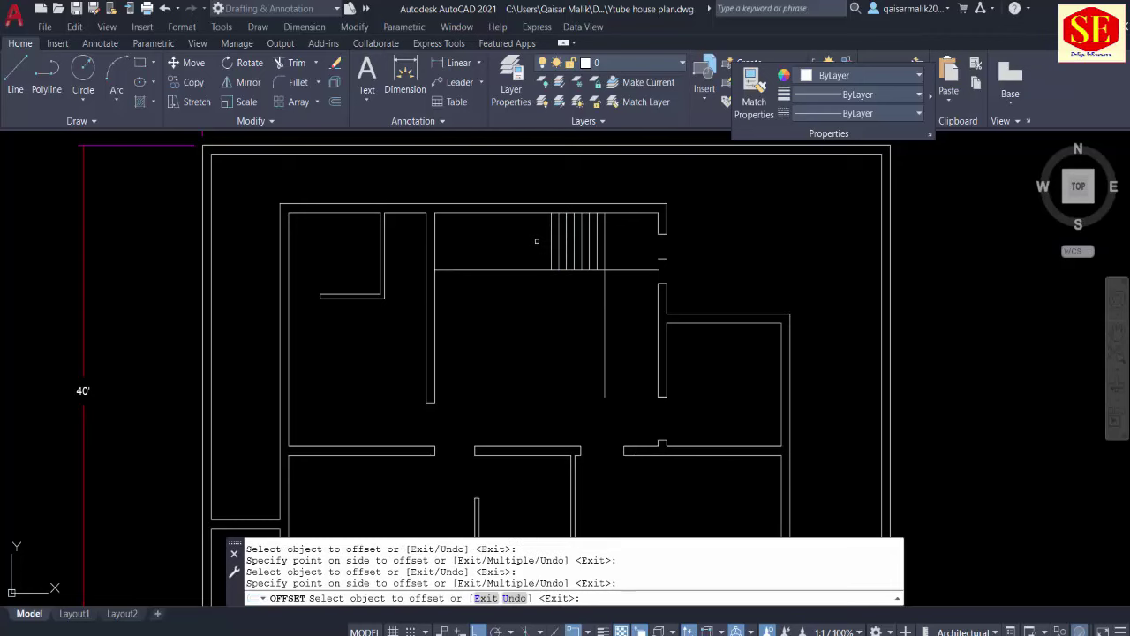
click(551, 239)
click(541, 239)
click(543, 238)
click(533, 240)
click(536, 239)
click(533, 241)
click(530, 242)
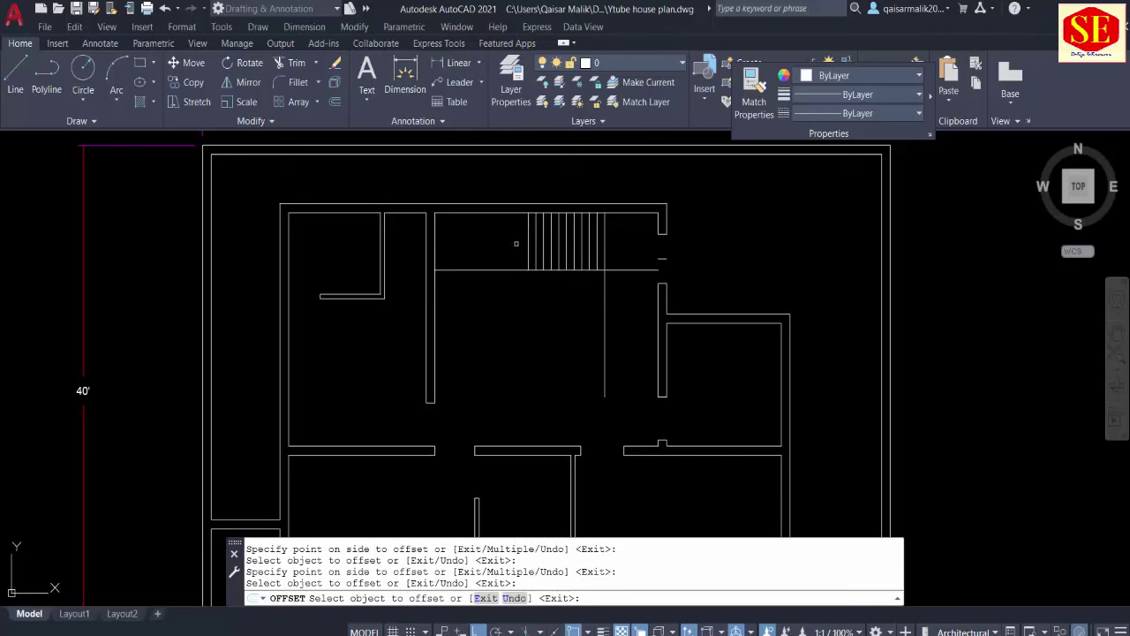
click(527, 242)
click(526, 240)
click(521, 241)
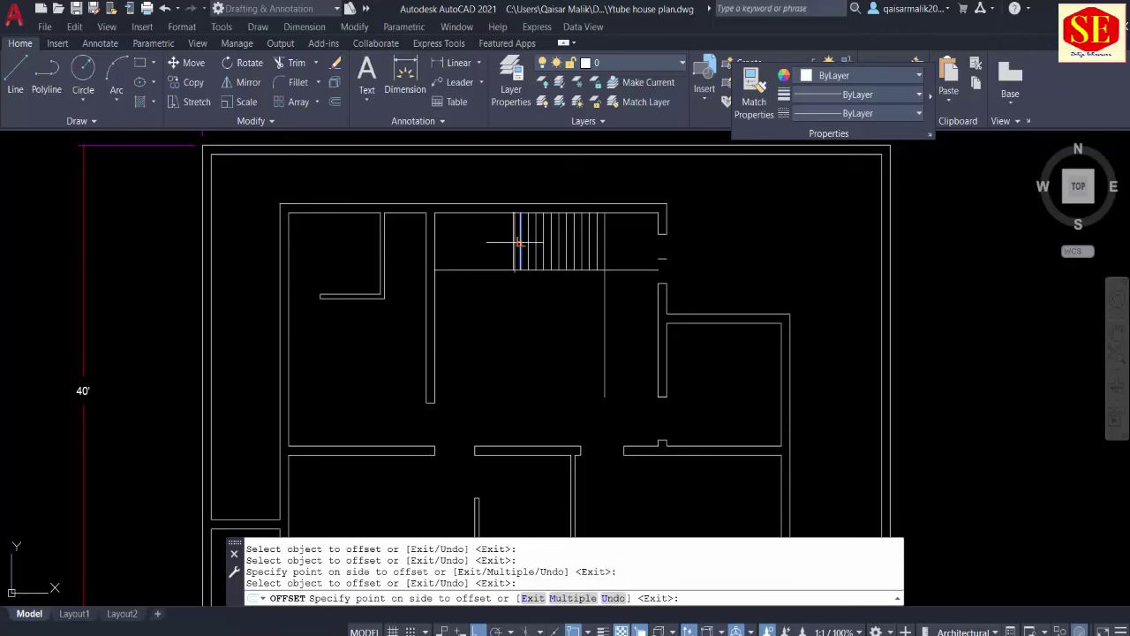
click(516, 242)
click(512, 242)
click(507, 241)
click(506, 240)
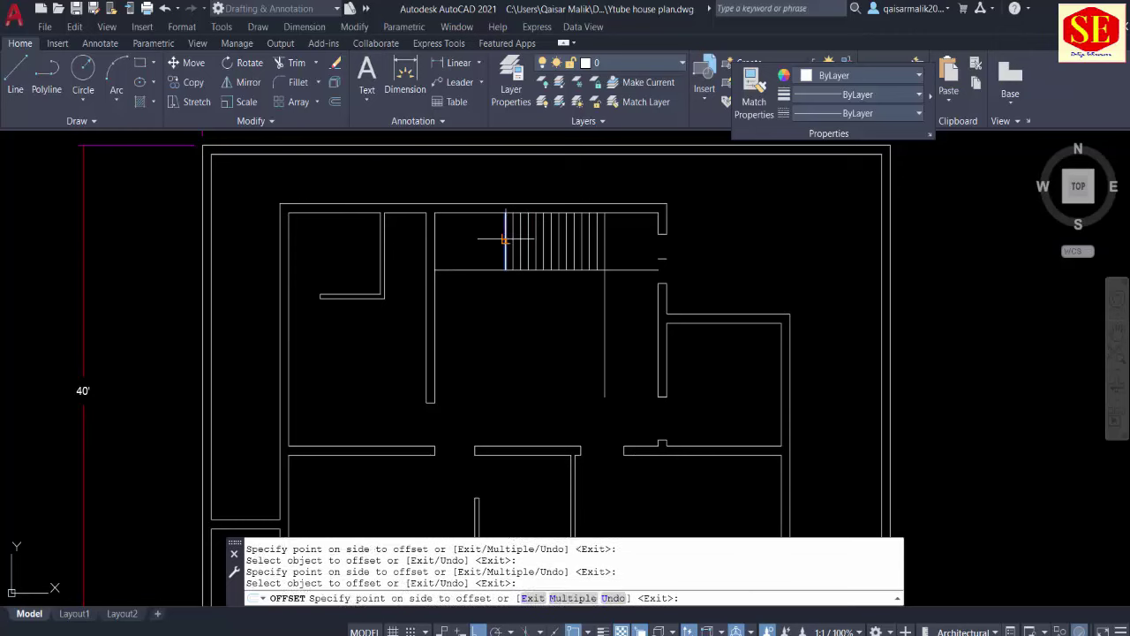
click(502, 242)
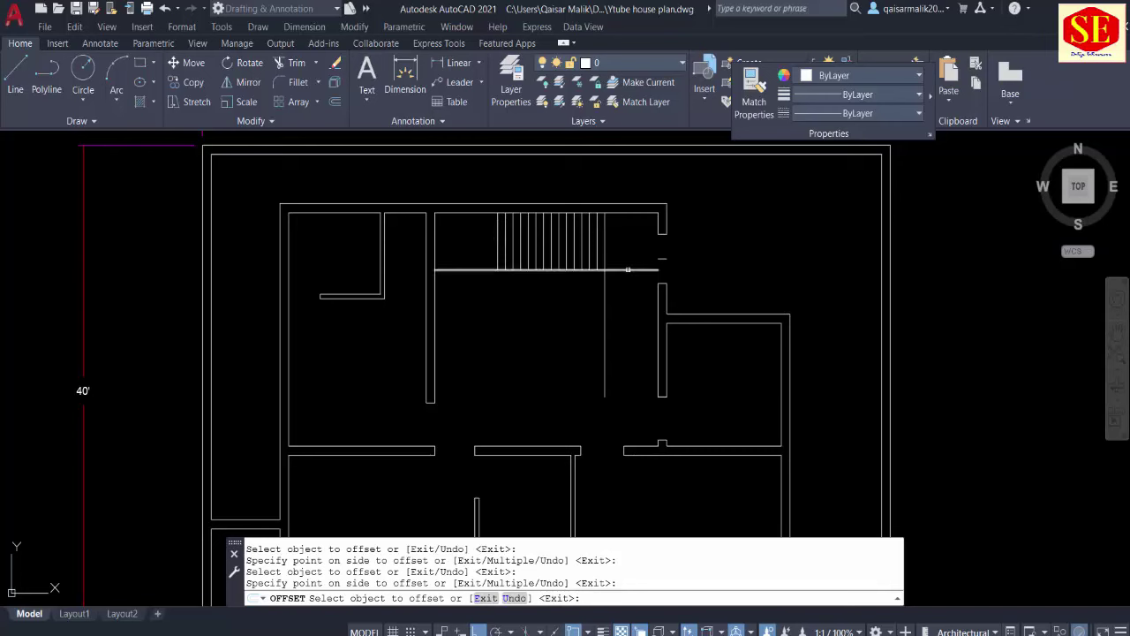
Step: Offset the horizontal line under the stairs downward repeatedly at 8 inches for the lower flight
click(628, 268)
click(629, 281)
click(630, 275)
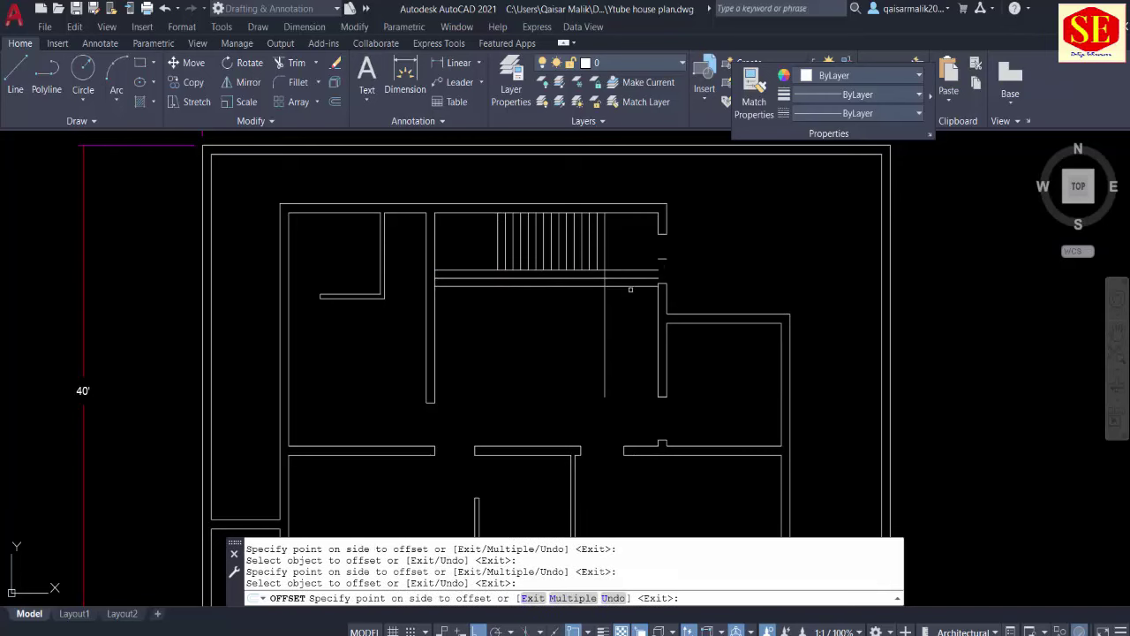
click(630, 292)
click(630, 288)
click(630, 299)
click(628, 295)
click(629, 306)
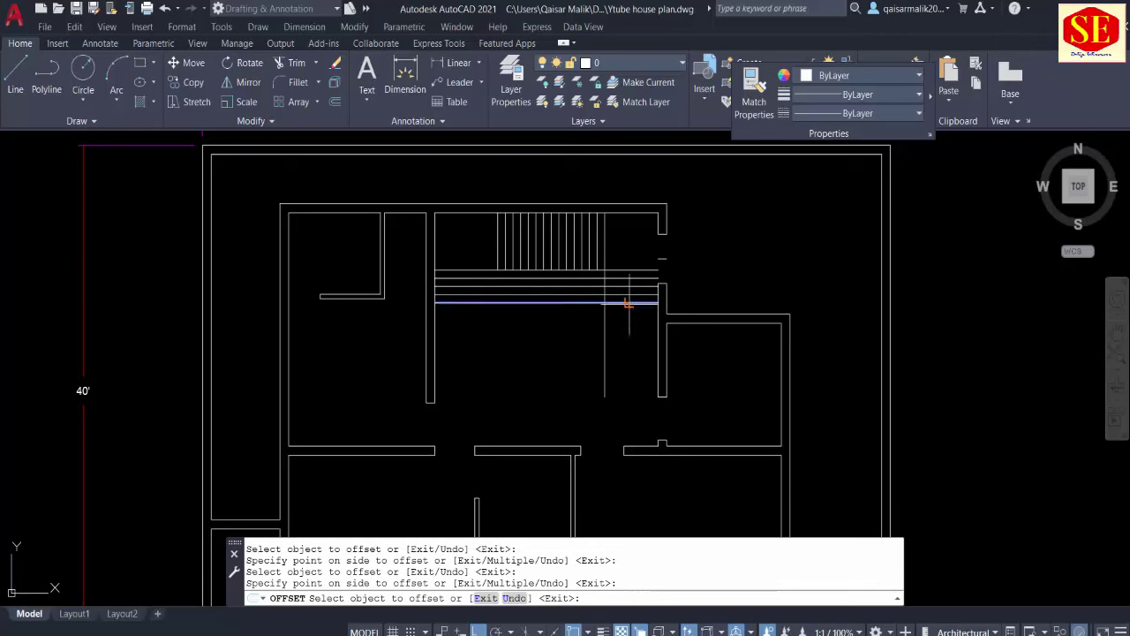
click(627, 303)
click(631, 315)
click(629, 333)
click(625, 310)
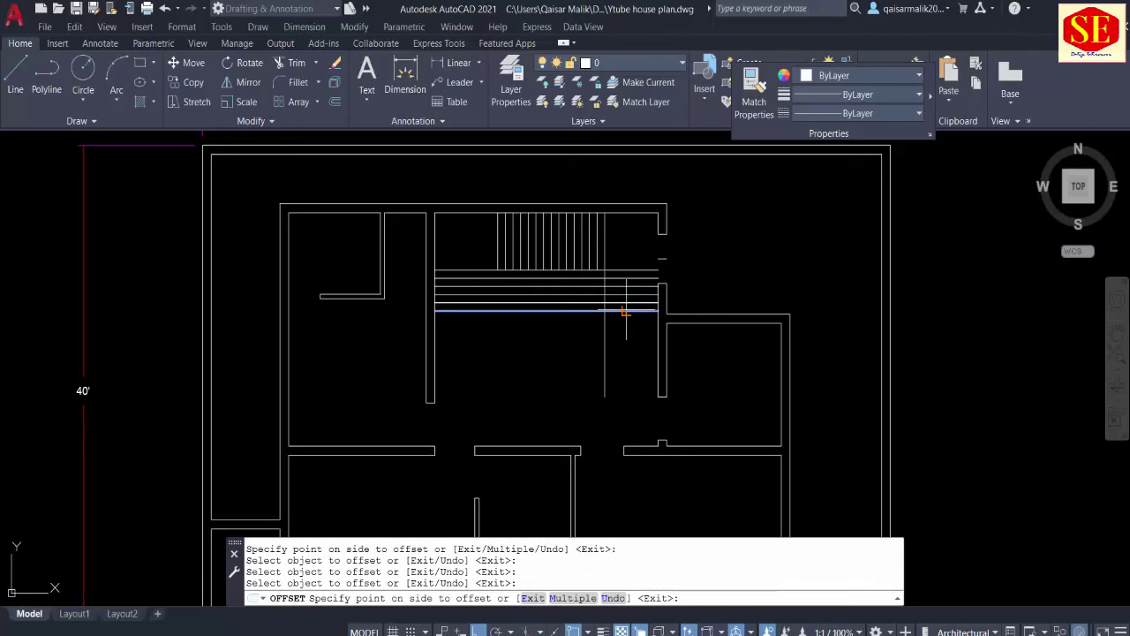
click(630, 326)
key(Escape)
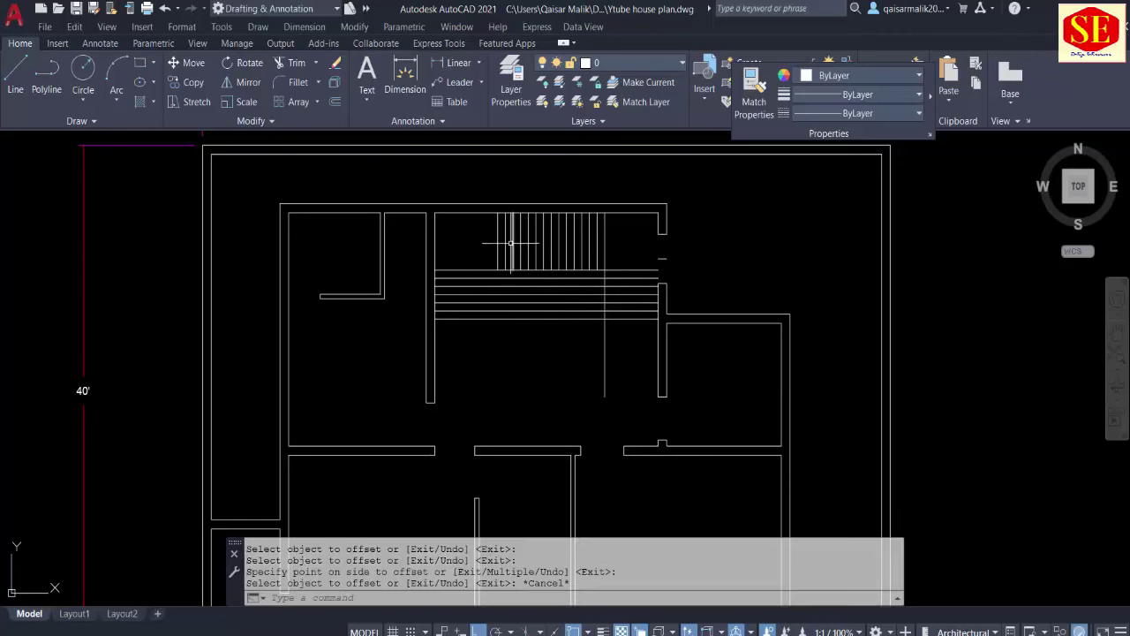
Step: Trim the crossing tread ends with a fence and remove the leftover stair line stub
text(tr)
key(Return)
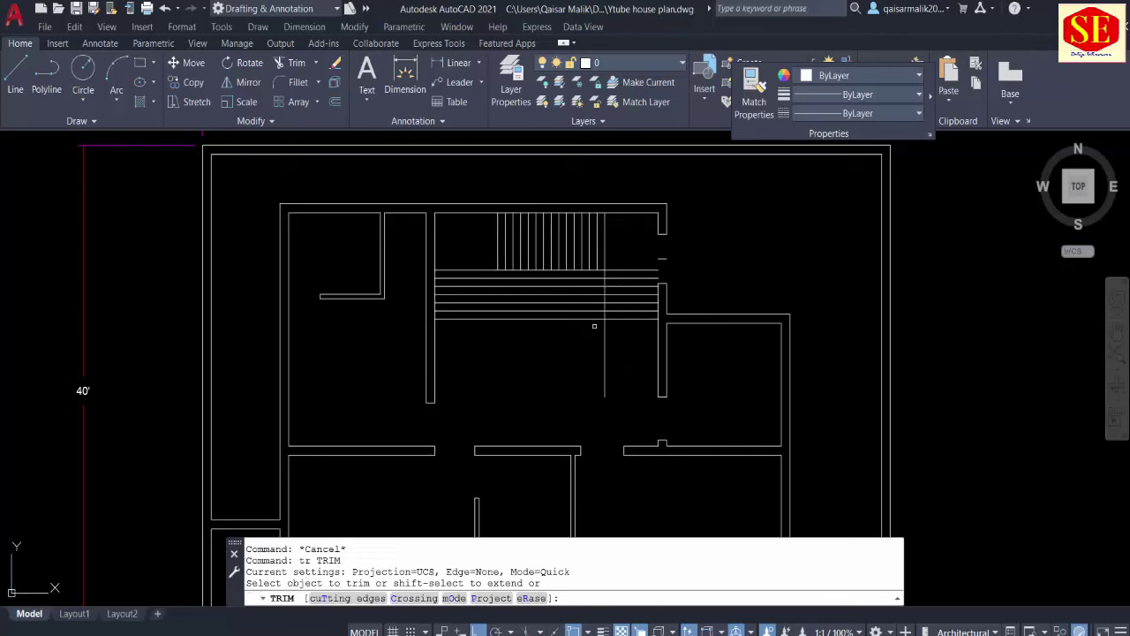
click(469, 267)
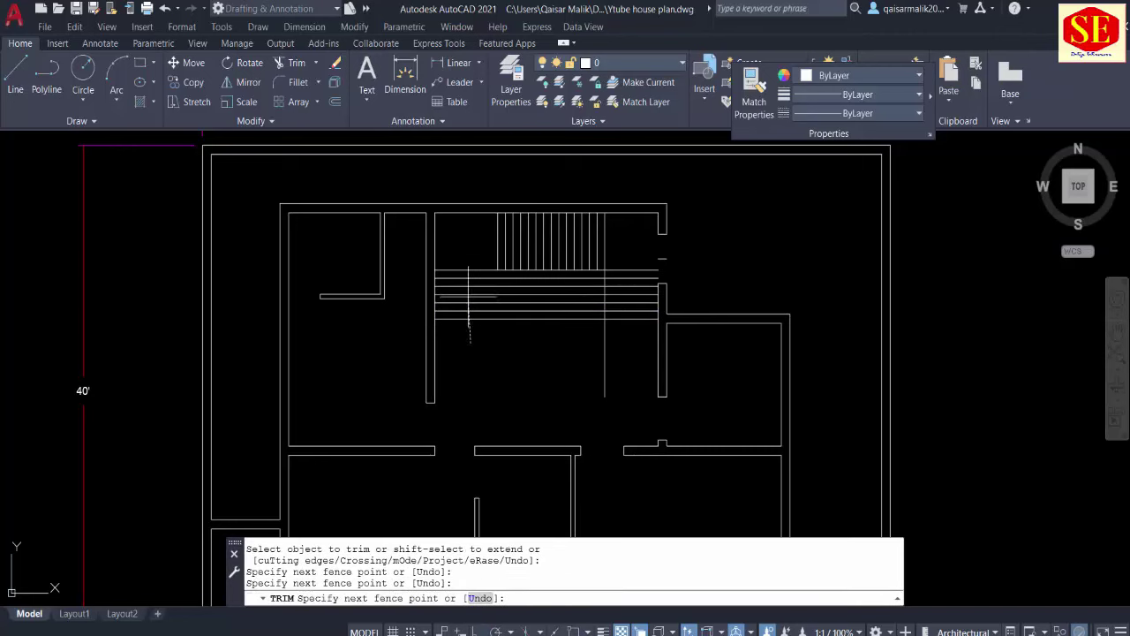
key(Return)
key(Escape)
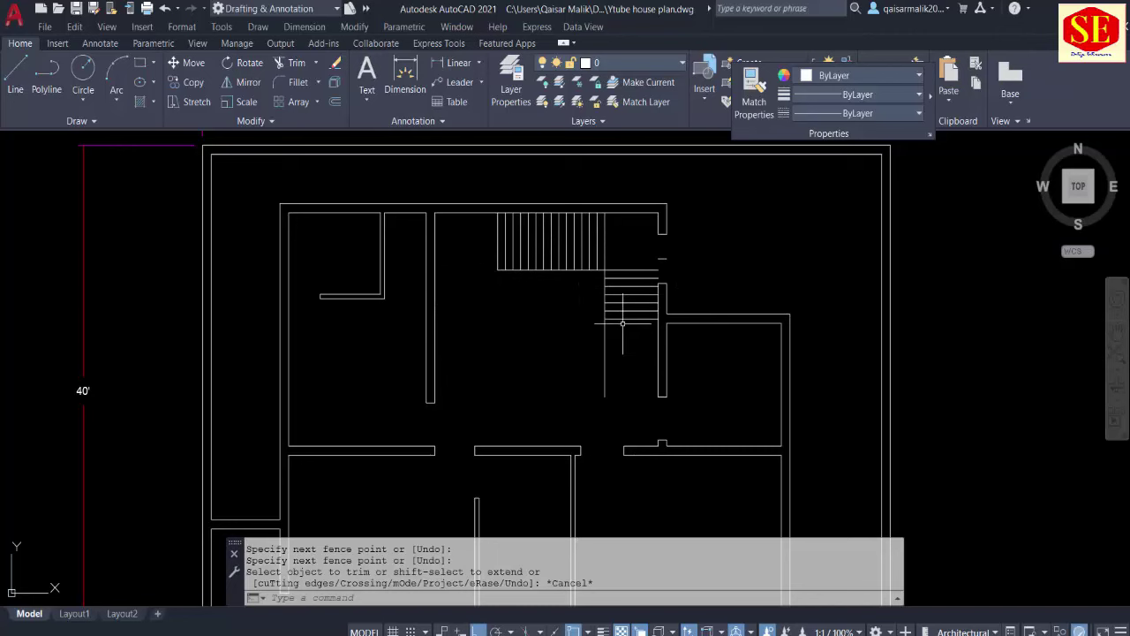
text(tr)
key(Return)
click(605, 358)
key(Escape)
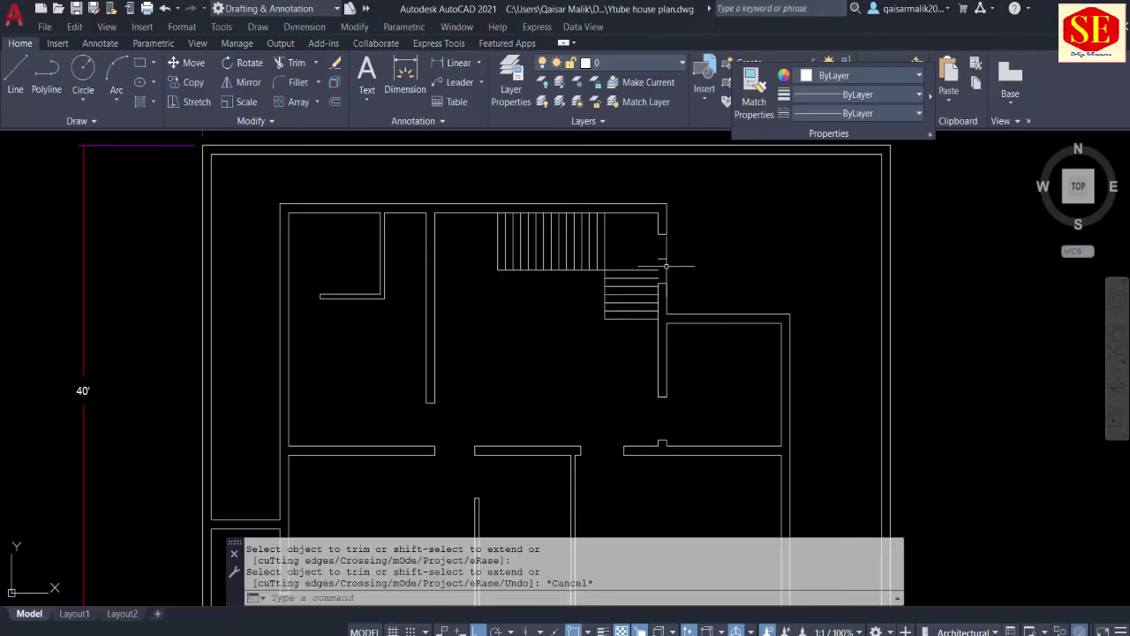
Step: Draw a line closing the wall gap beside the stairs
text(l)
key(Return)
click(660, 234)
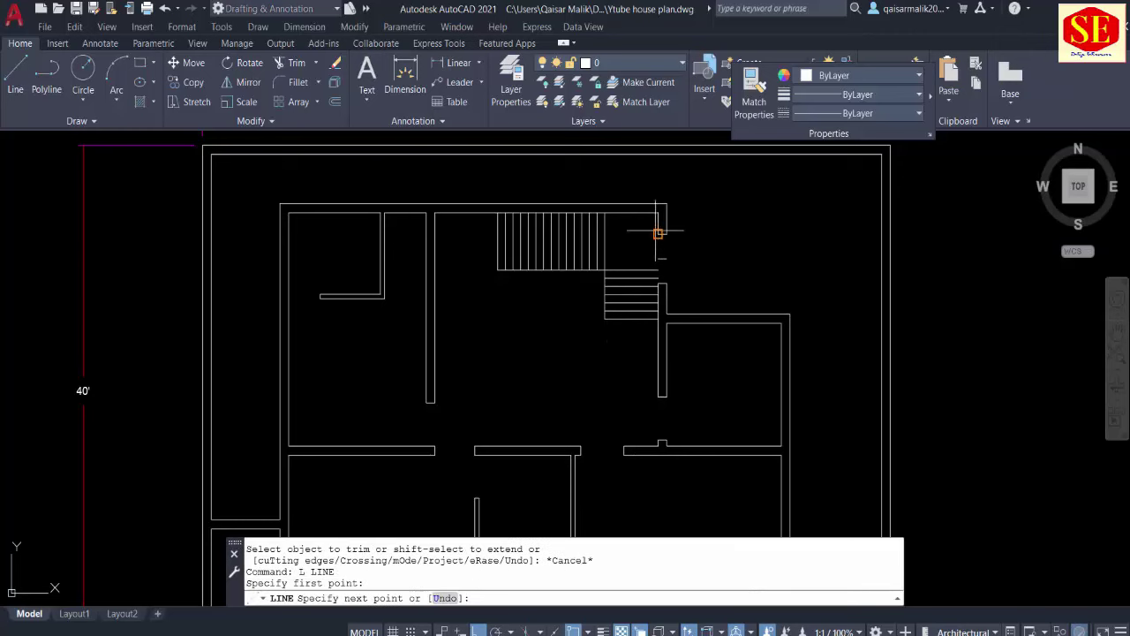
click(658, 286)
key(Escape)
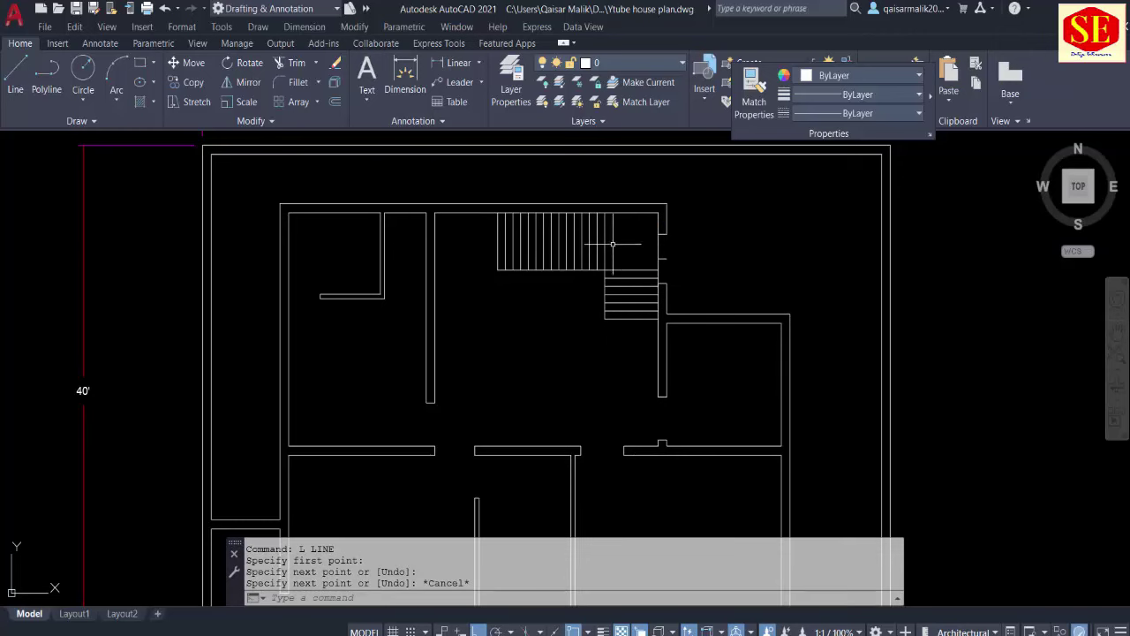
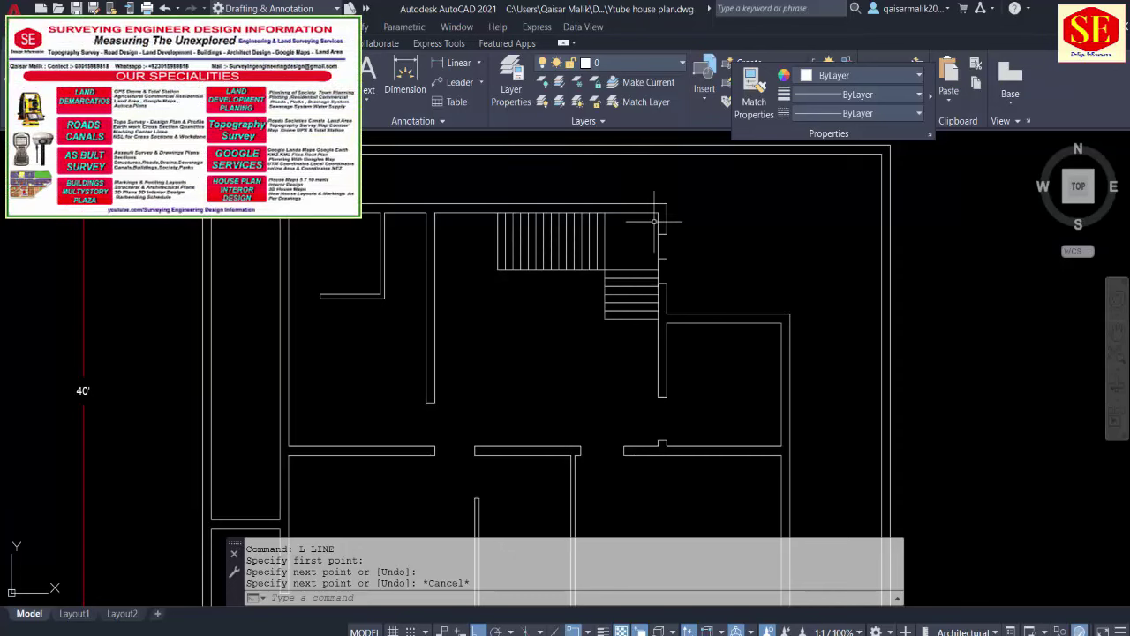
Step: Pan to the stair area and draw a short line at the interior wall end
middle_drag(667, 250, 661, 235)
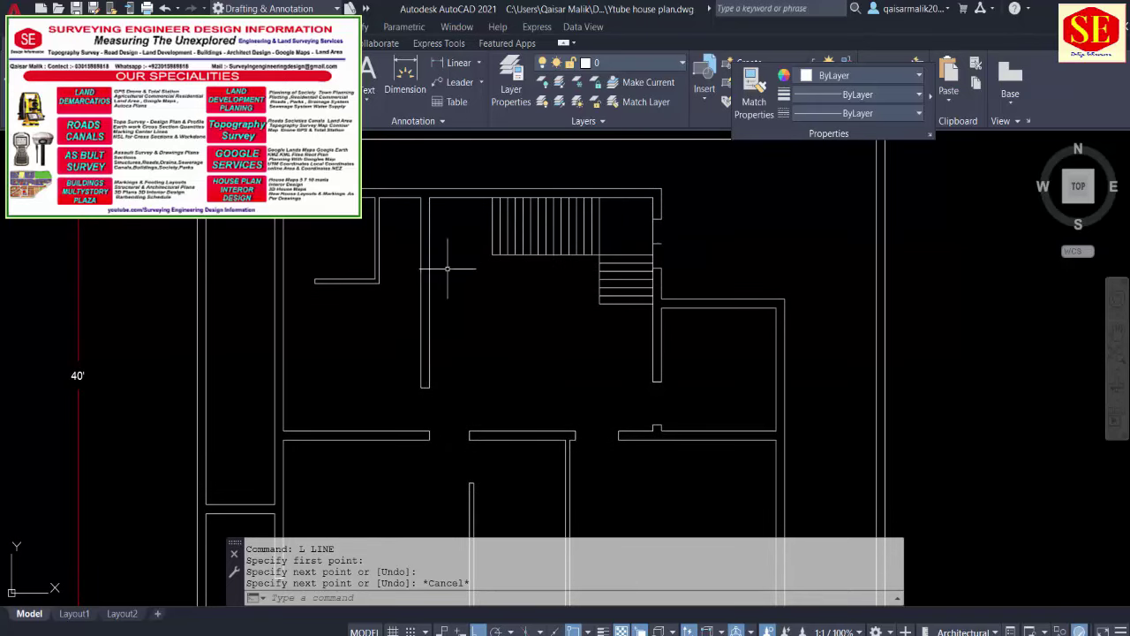
key(Escape)
key(Escape)
key(Escape)
scroll(723, 316, down, 2)
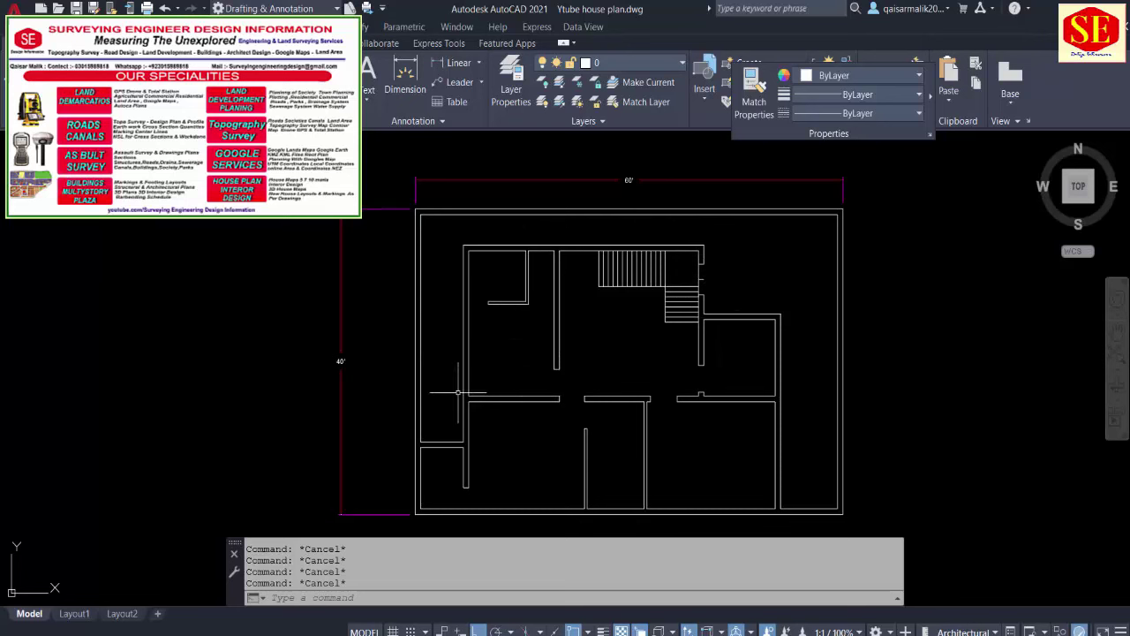
scroll(468, 436, up, 2)
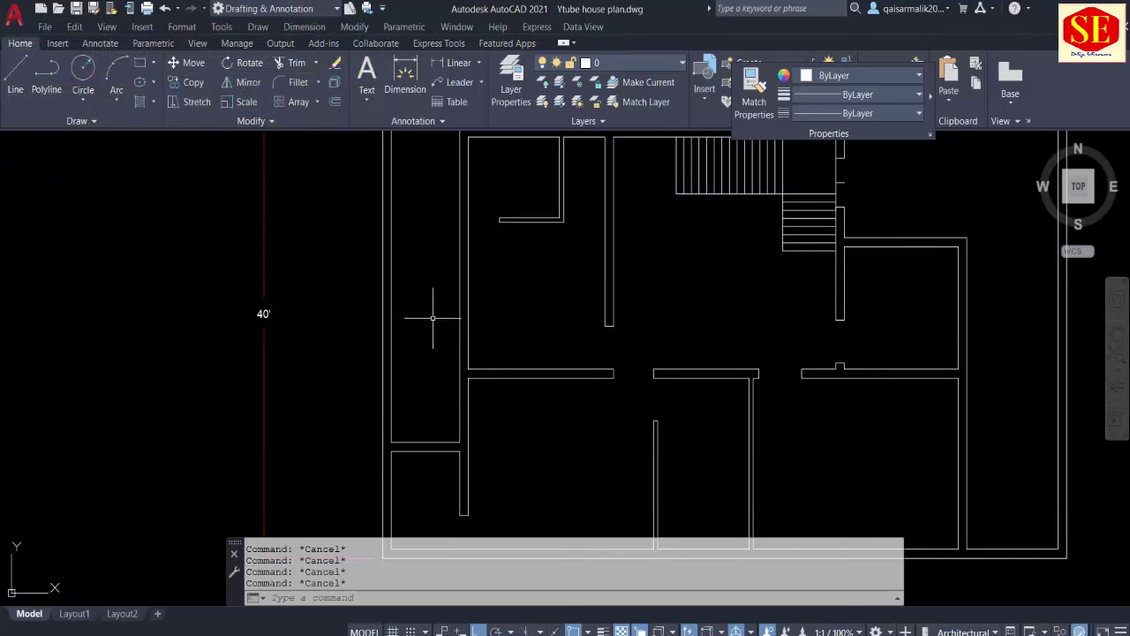
text(l)
key(Return)
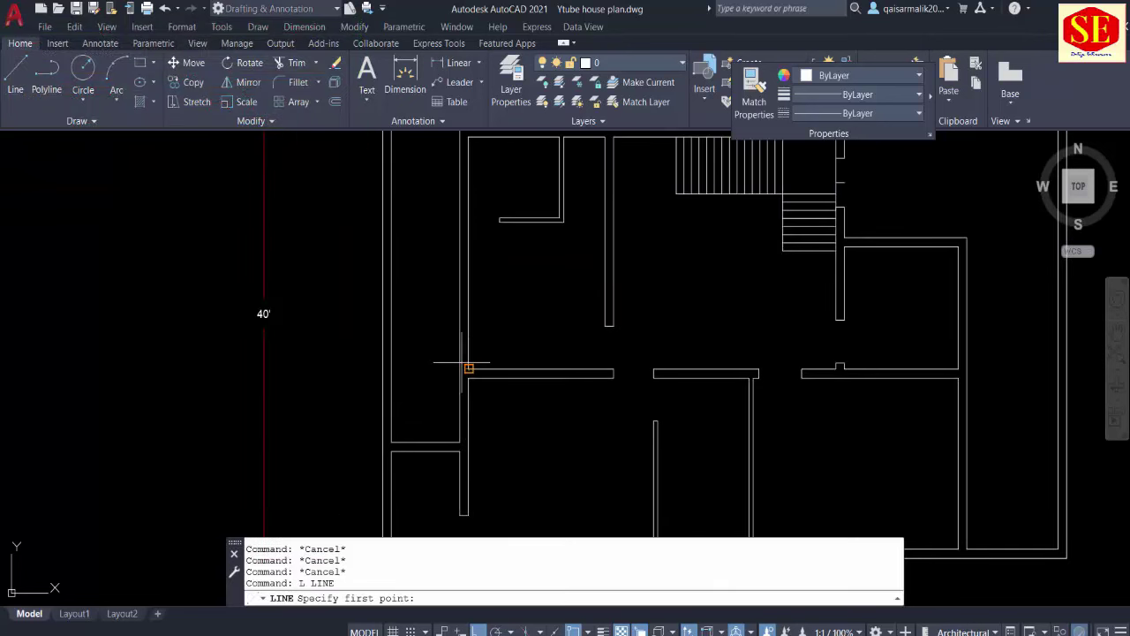
click(469, 369)
click(462, 368)
key(Escape)
scroll(480, 363, up, 2)
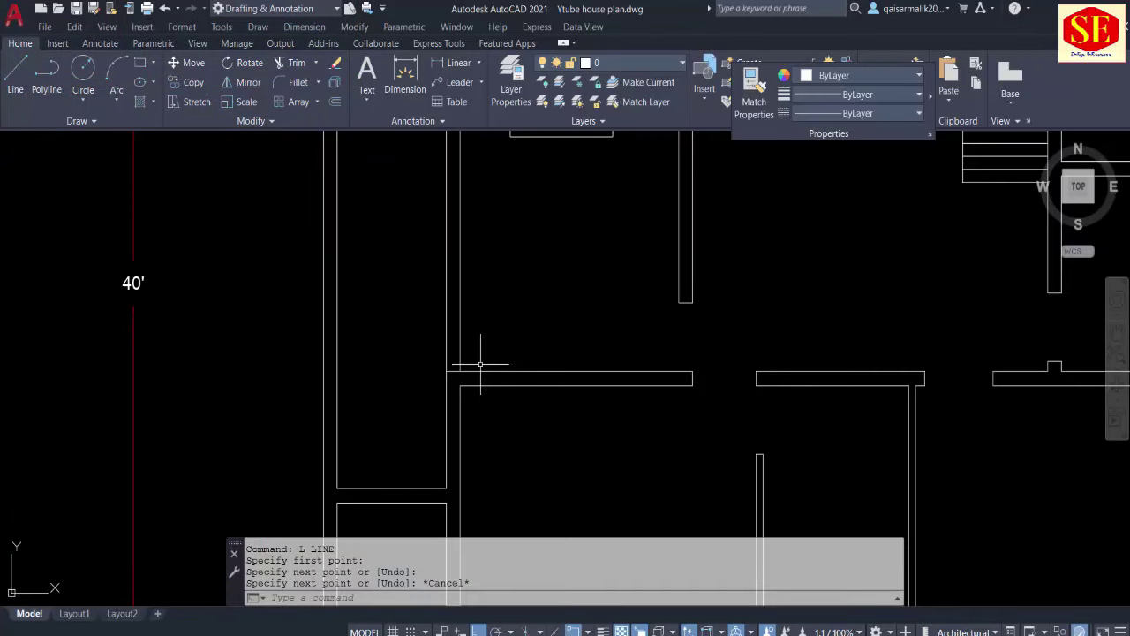
Step: Offset the short wall line 6" upward, then offset that copy 4' further up
text(o)
key(Return)
text(6)
key(Return)
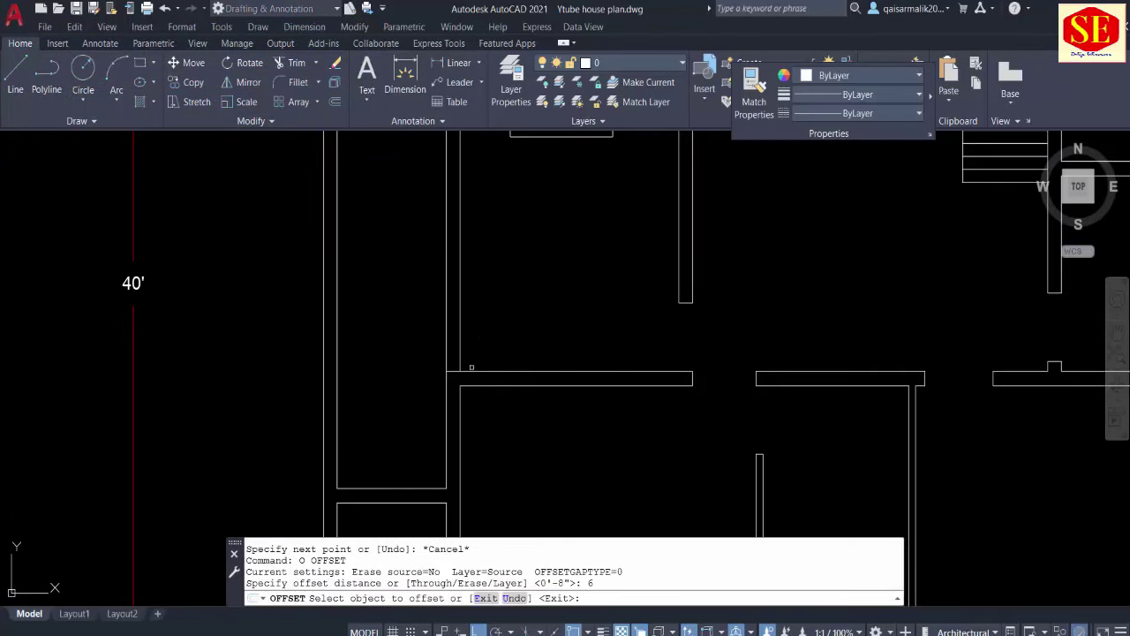
click(454, 371)
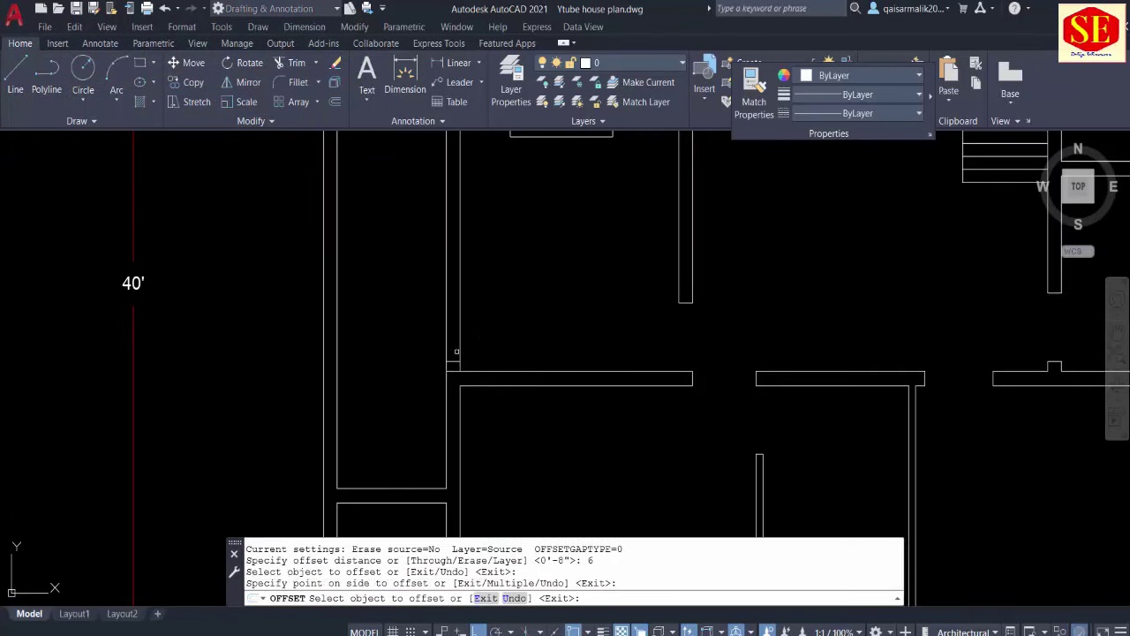
click(493, 327)
key(Escape)
text(o)
key(Return)
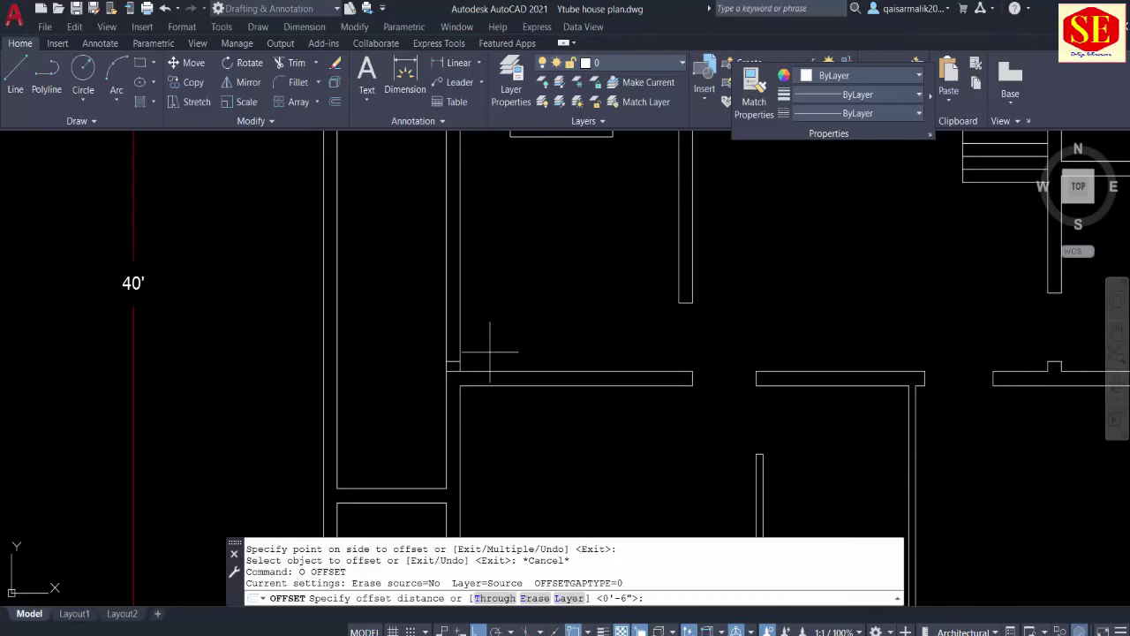
key(Return)
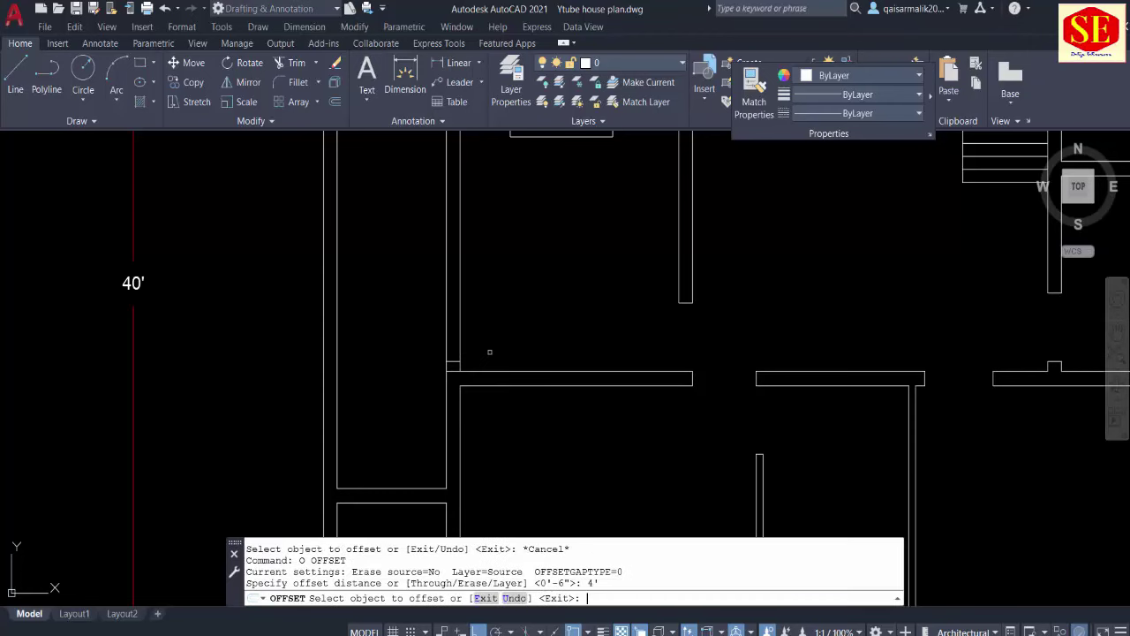
click(454, 361)
click(530, 300)
key(Escape)
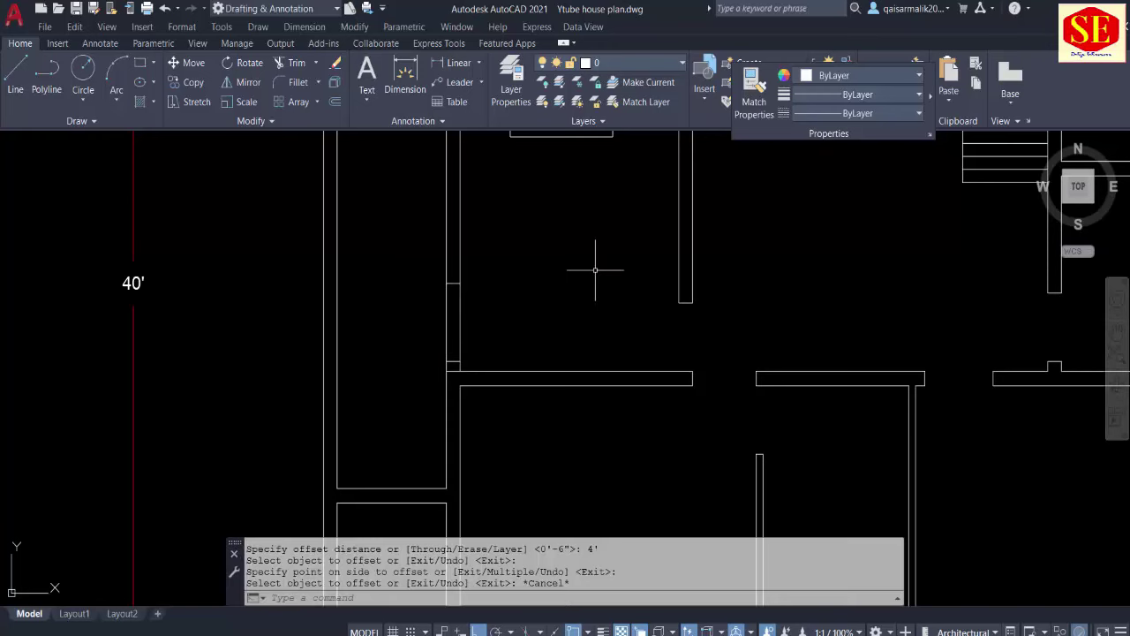
Step: Trim the wall between the two new lines and erase the leftover wall piece
text(tr)
key(Return)
click(474, 327)
click(416, 308)
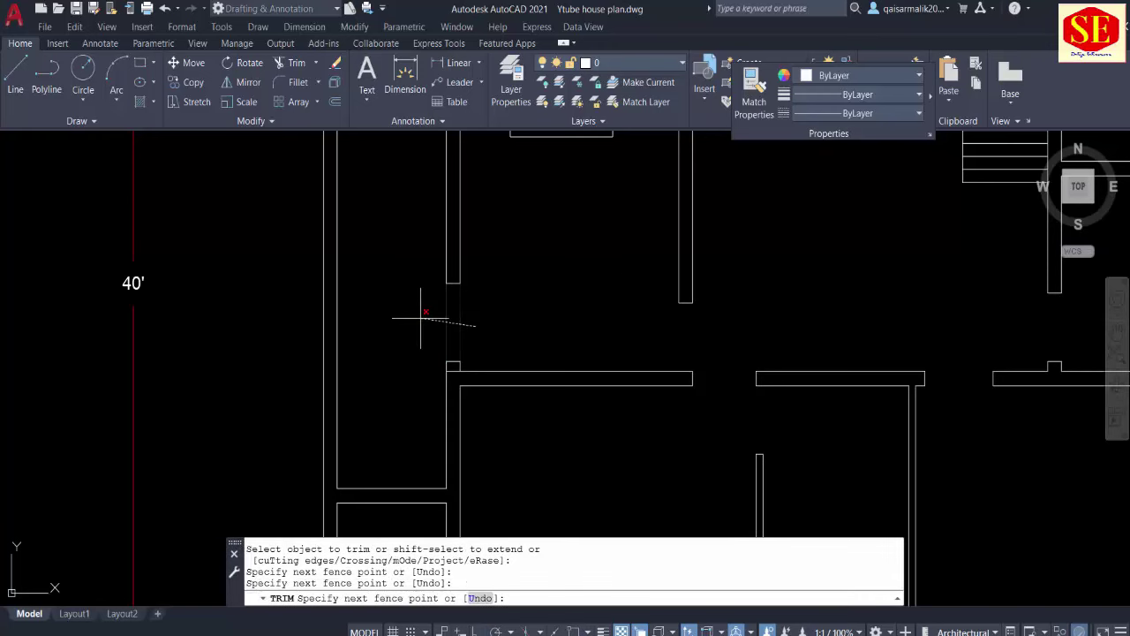
key(Return)
key(Escape)
key(Return)
key(Escape)
click(454, 371)
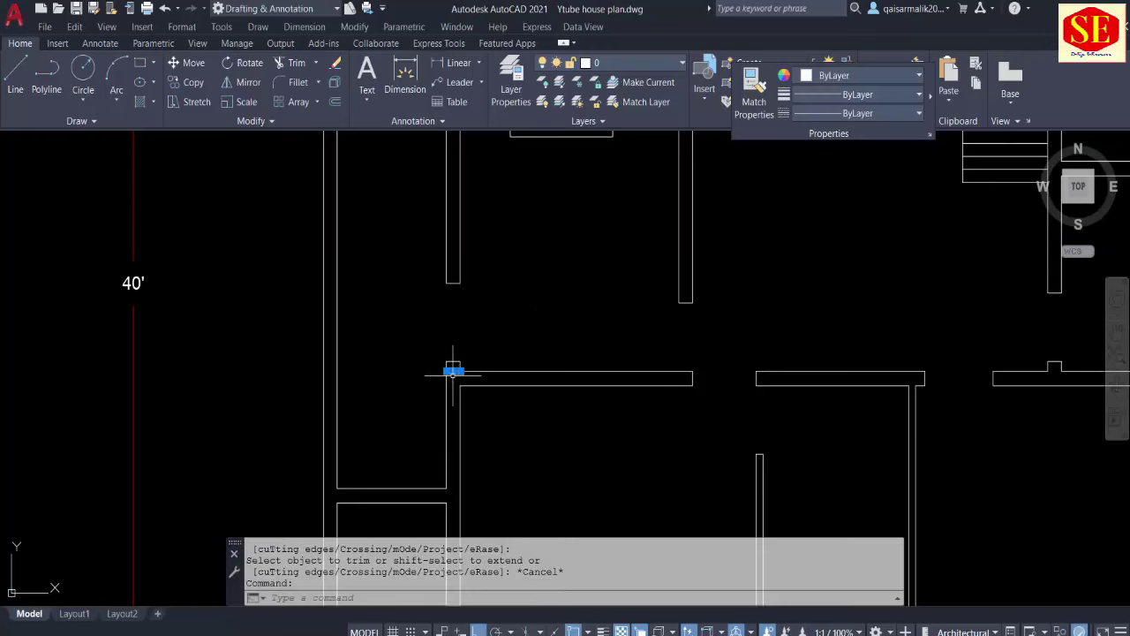
text(e)
key(Return)
Step: Pan the plan to the next wall area and start a new line
scroll(484, 371, down, 2)
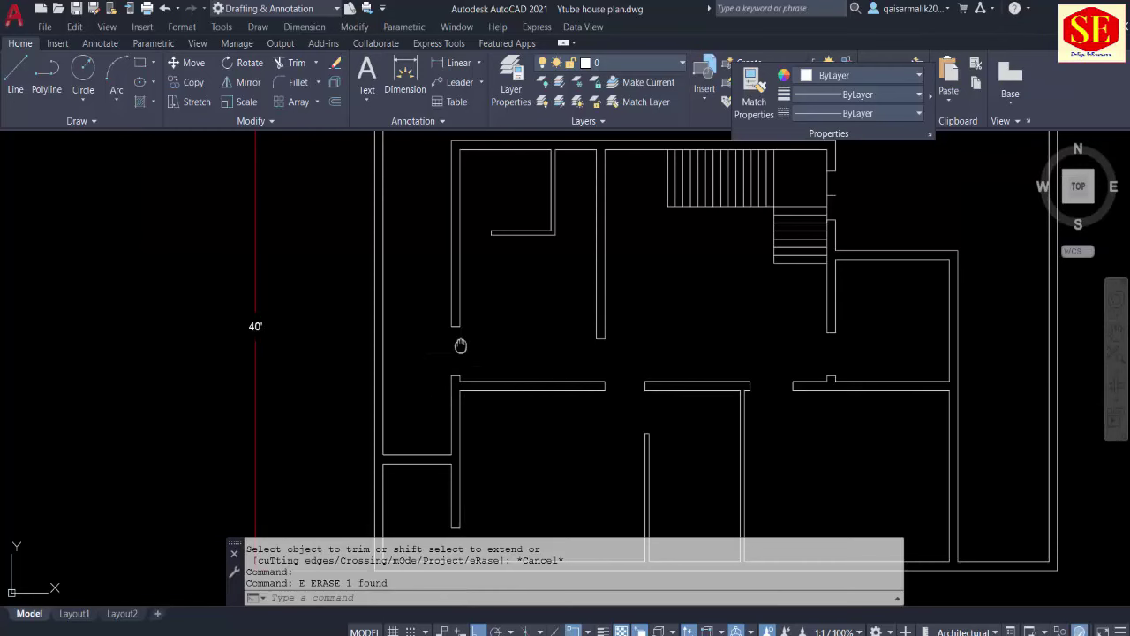
middle_drag(461, 346, 461, 365)
middle_drag(503, 320, 498, 357)
key(Escape)
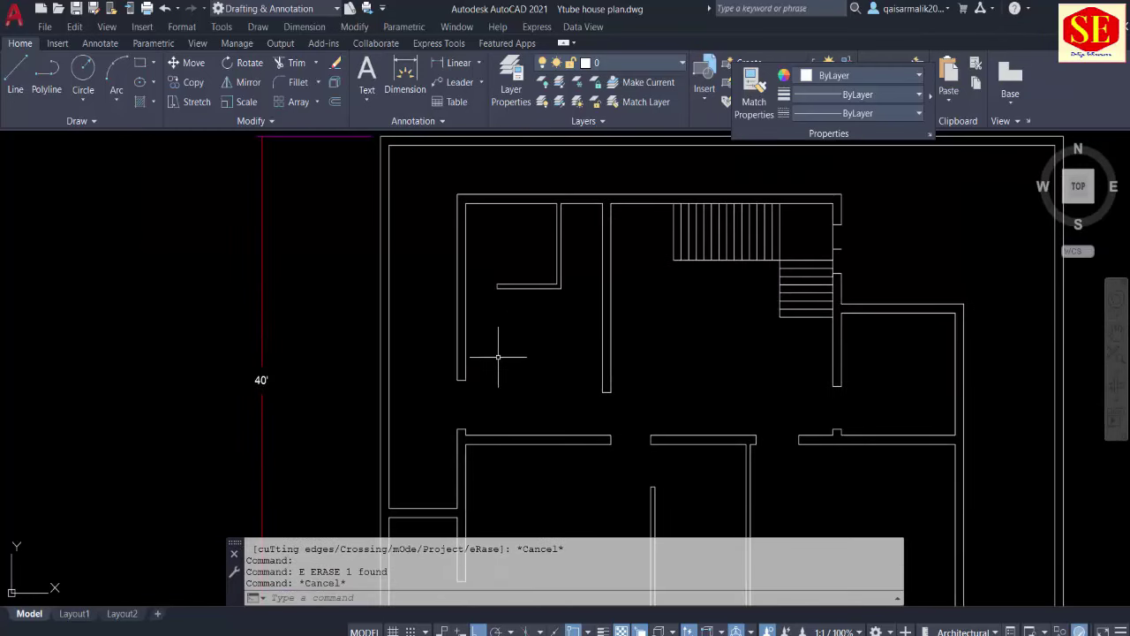
text(l)
key(Return)
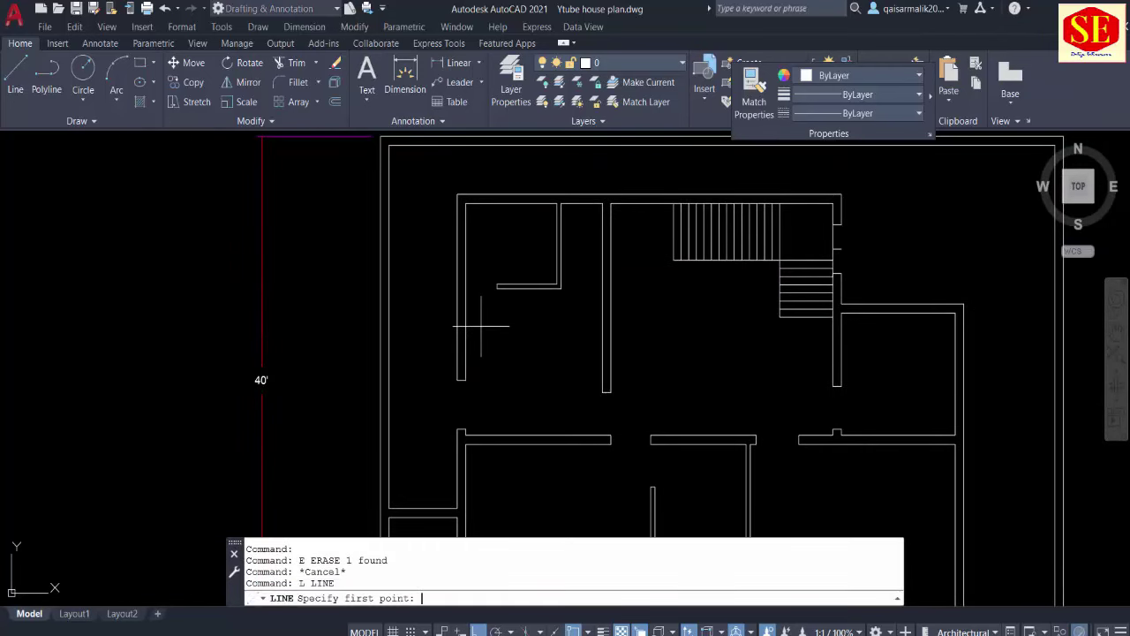
middle_drag(482, 400, 492, 324)
key(Escape)
key(Escape)
scroll(468, 365, down, 2)
scroll(448, 290, up, 2)
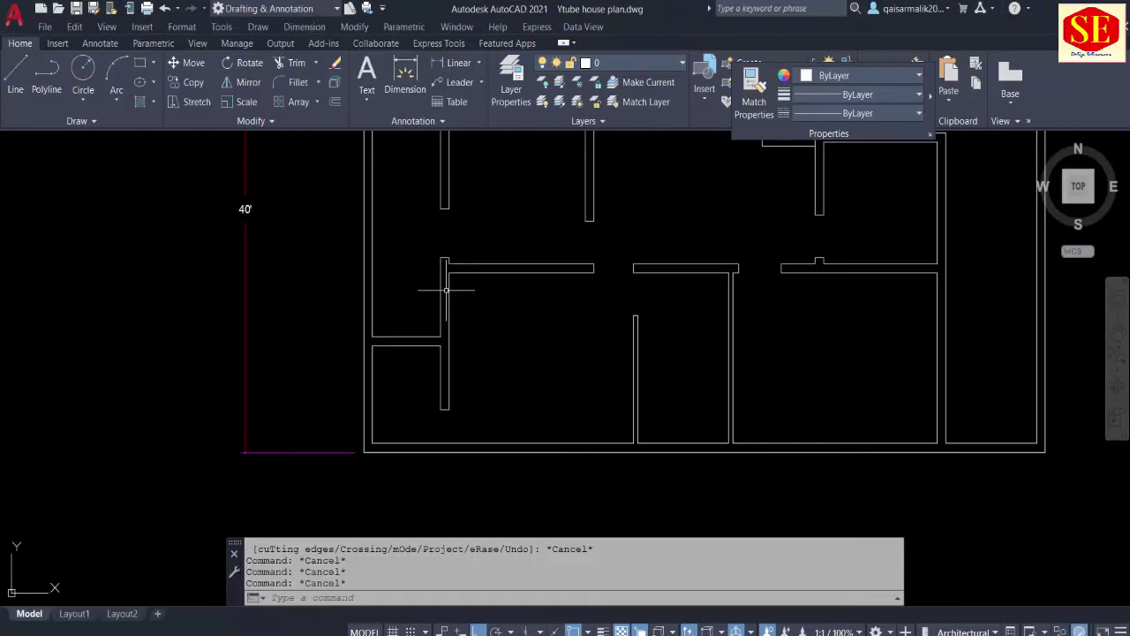
scroll(448, 290, up, 3)
key(Return)
Step: Add a 5'-3" linear dimension beside the opening
click(452, 245)
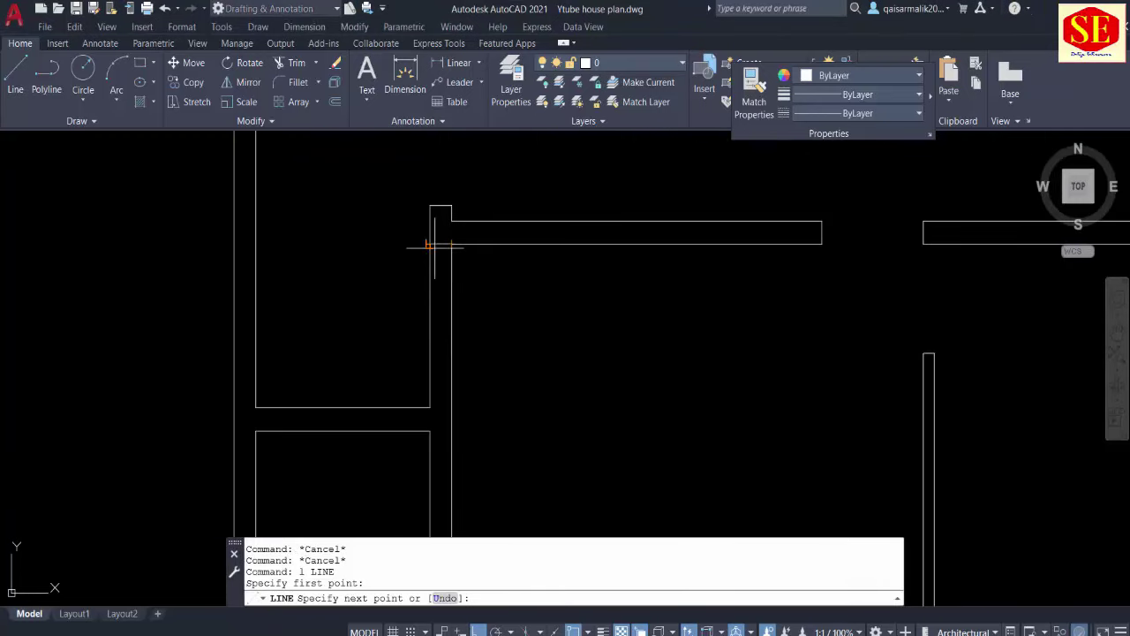
key(Escape)
click(454, 62)
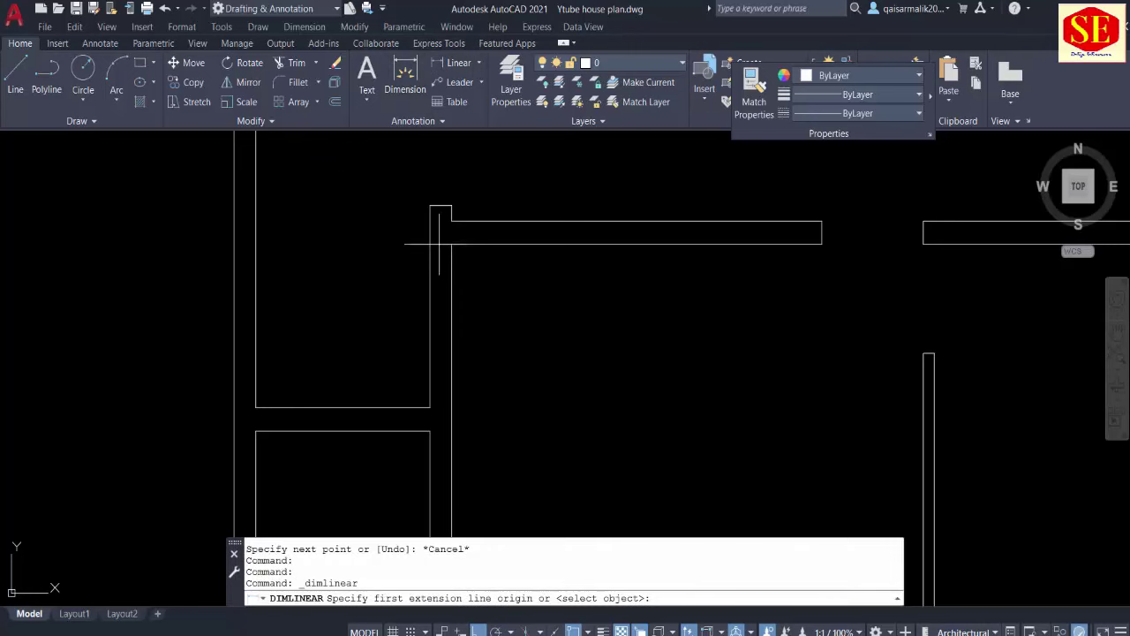
click(430, 245)
click(430, 407)
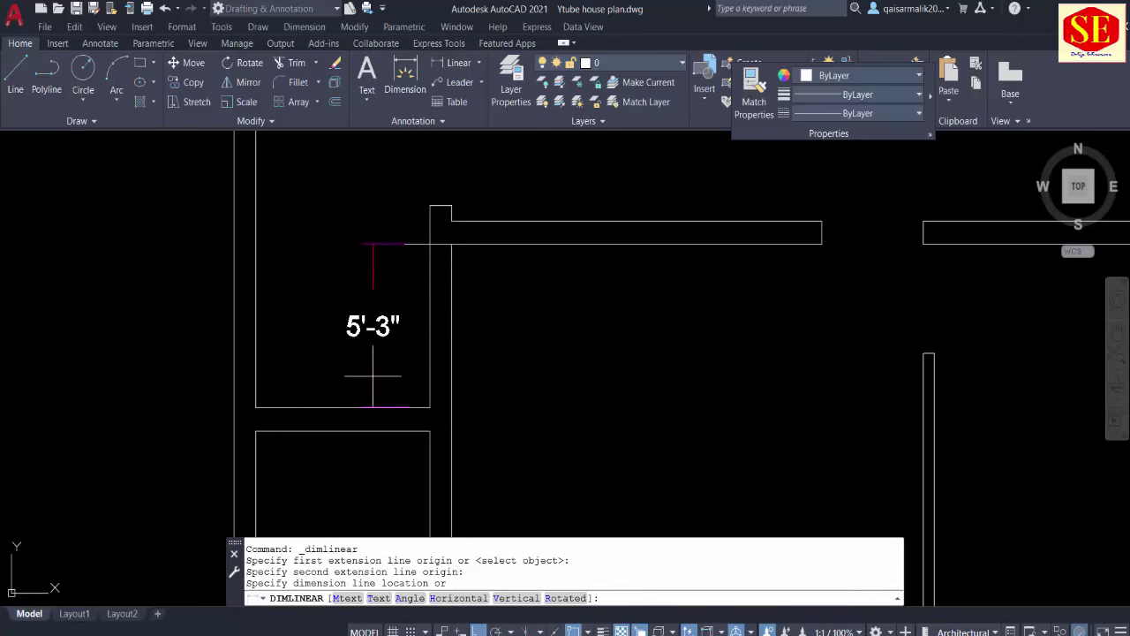
click(372, 375)
key(Escape)
key(Escape)
Step: Close the bottom of the opening and draw a centre line up to its top
text(l)
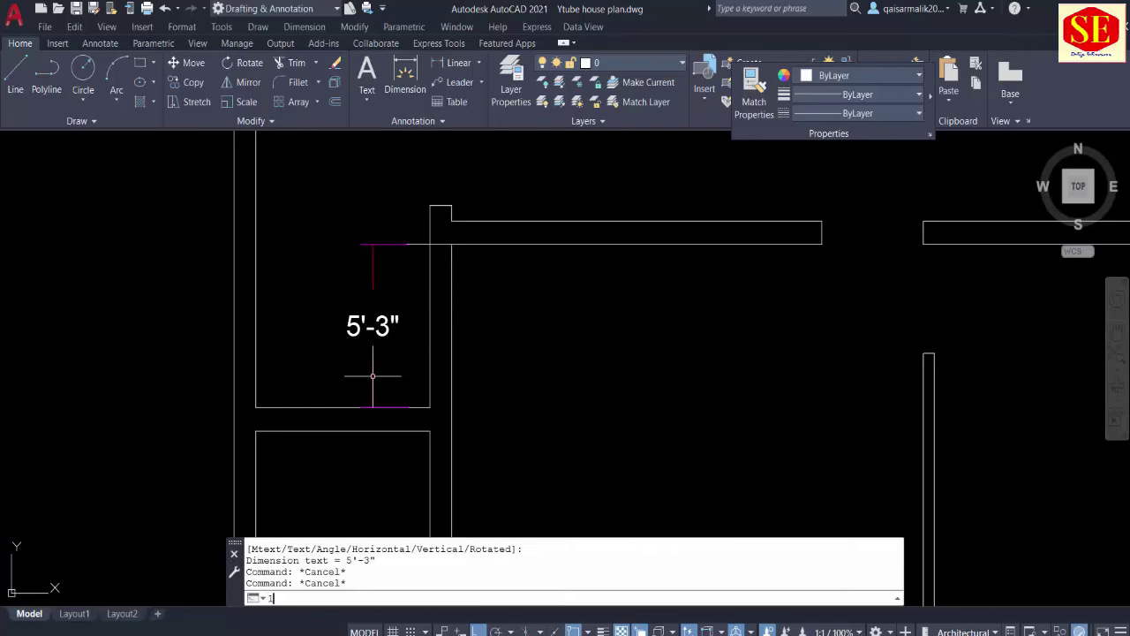
key(Return)
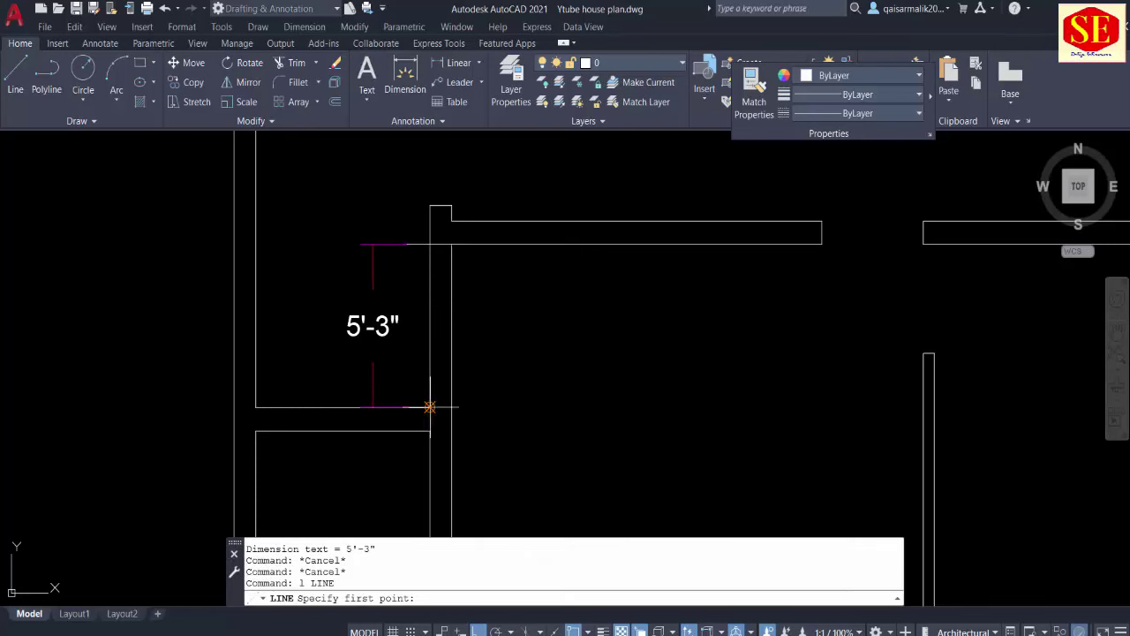
click(430, 407)
click(451, 407)
key(Escape)
text(l)
key(Return)
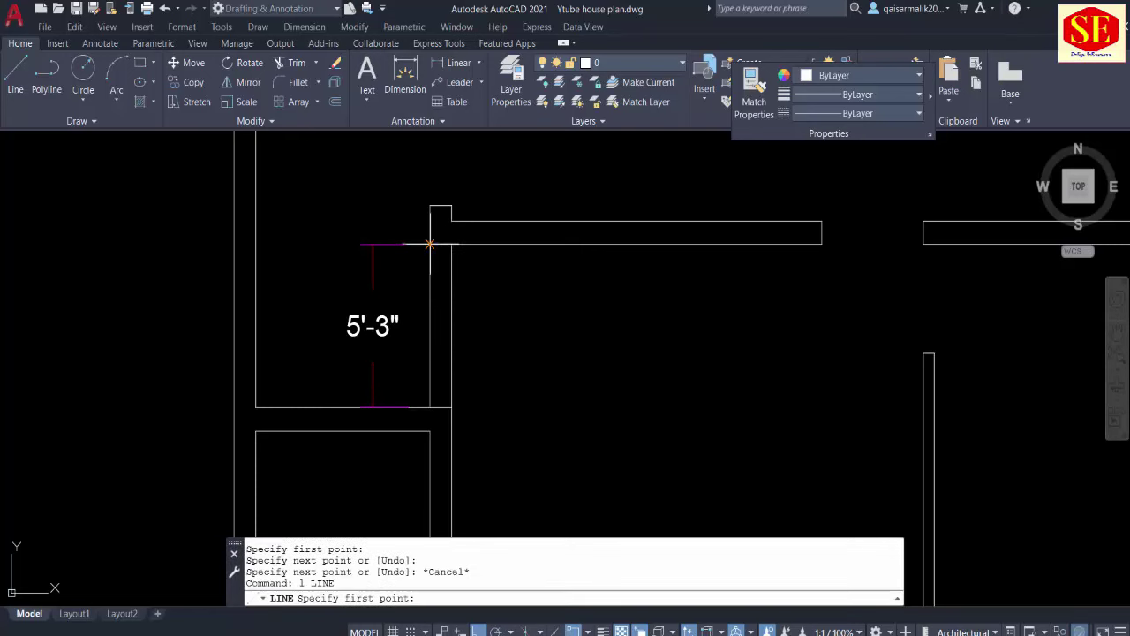
click(441, 408)
click(441, 245)
key(Escape)
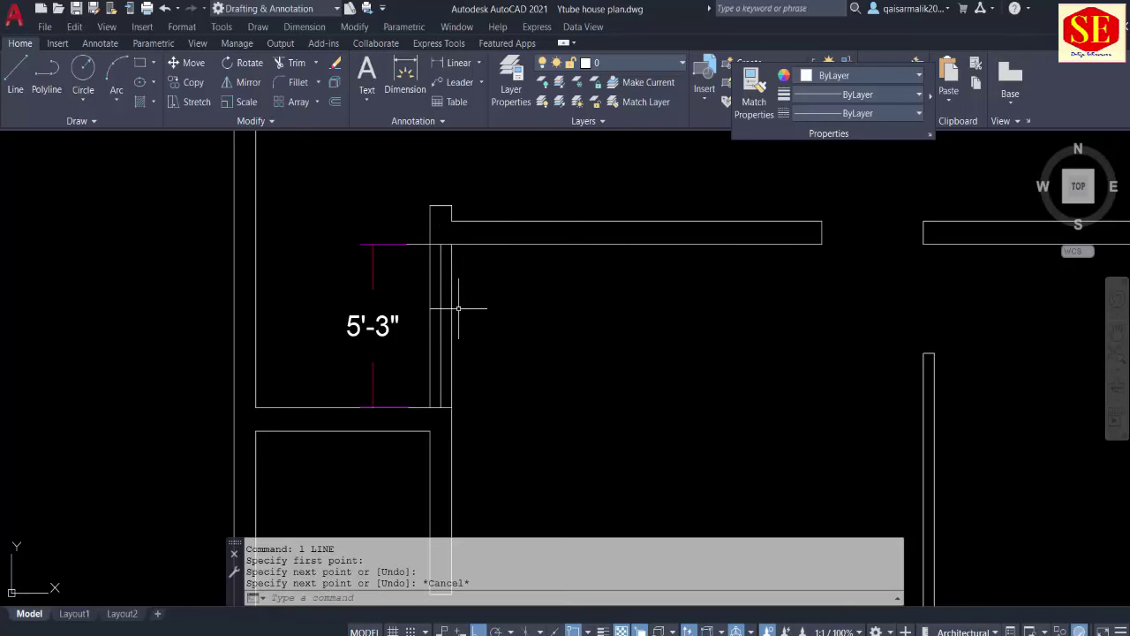
Step: Offset the centre line 2" to each side to form the window
text(o)
key(Return)
key(Return)
scroll(459, 301, up, 2)
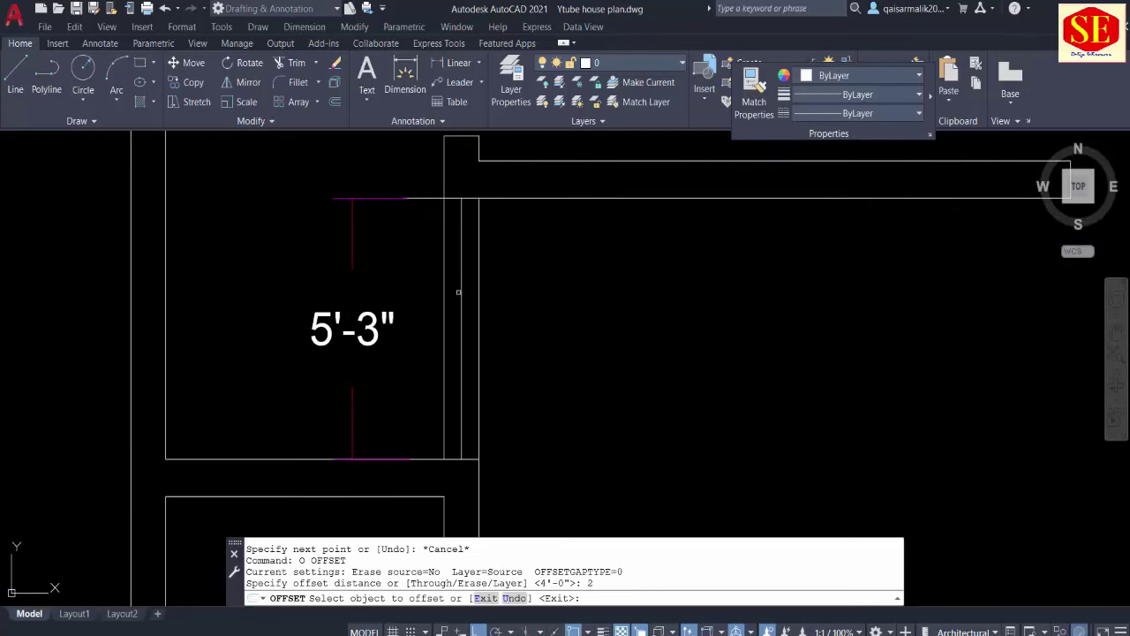
click(462, 285)
click(469, 287)
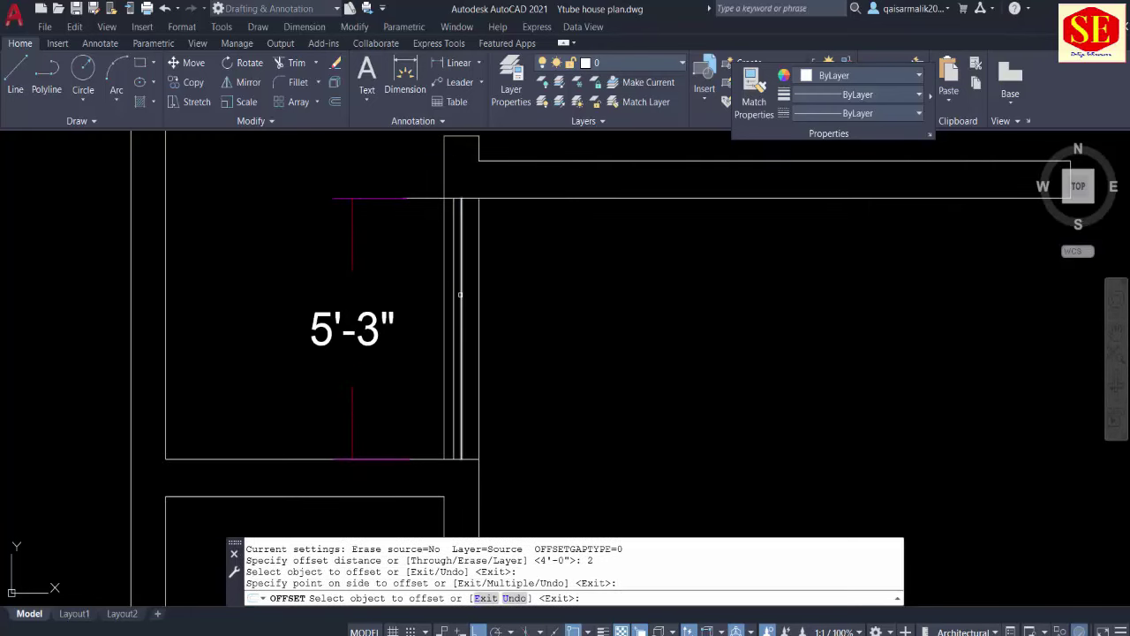
click(461, 295)
click(469, 292)
key(Escape)
Step: Colour the three window lines red, then select the 5'-3" dimension
drag(477, 300, 456, 303)
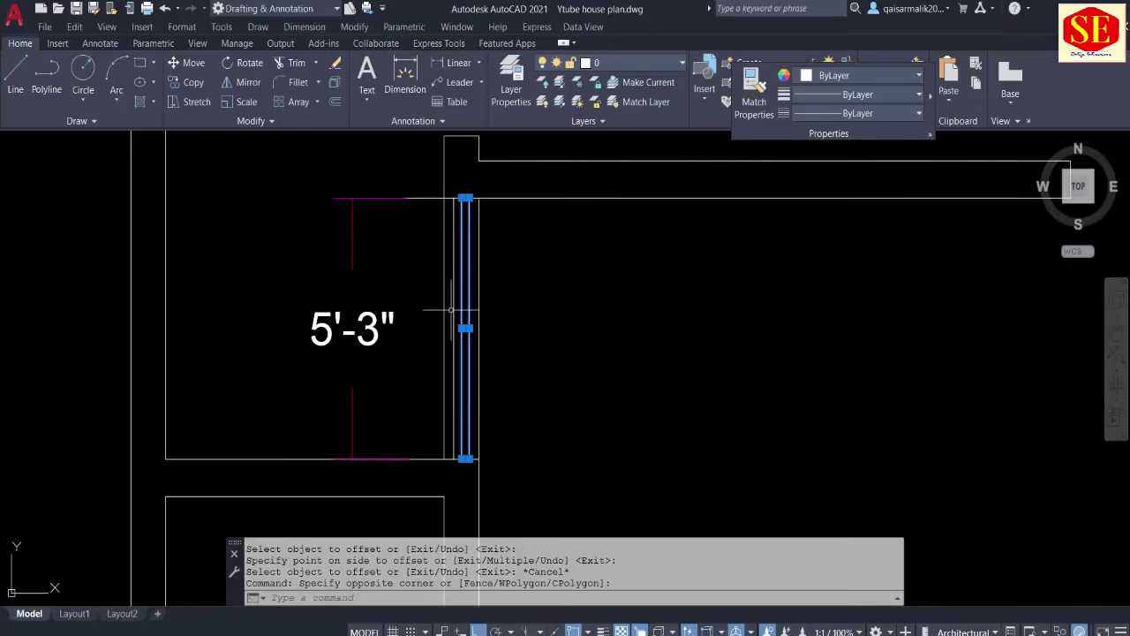
click(456, 304)
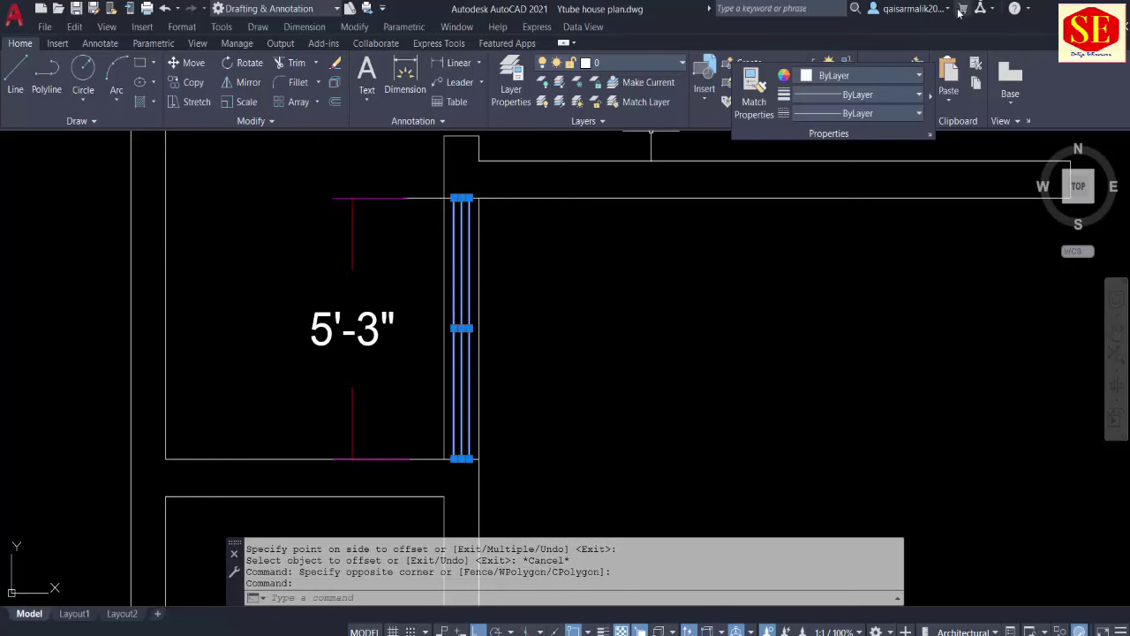
click(868, 77)
click(798, 240)
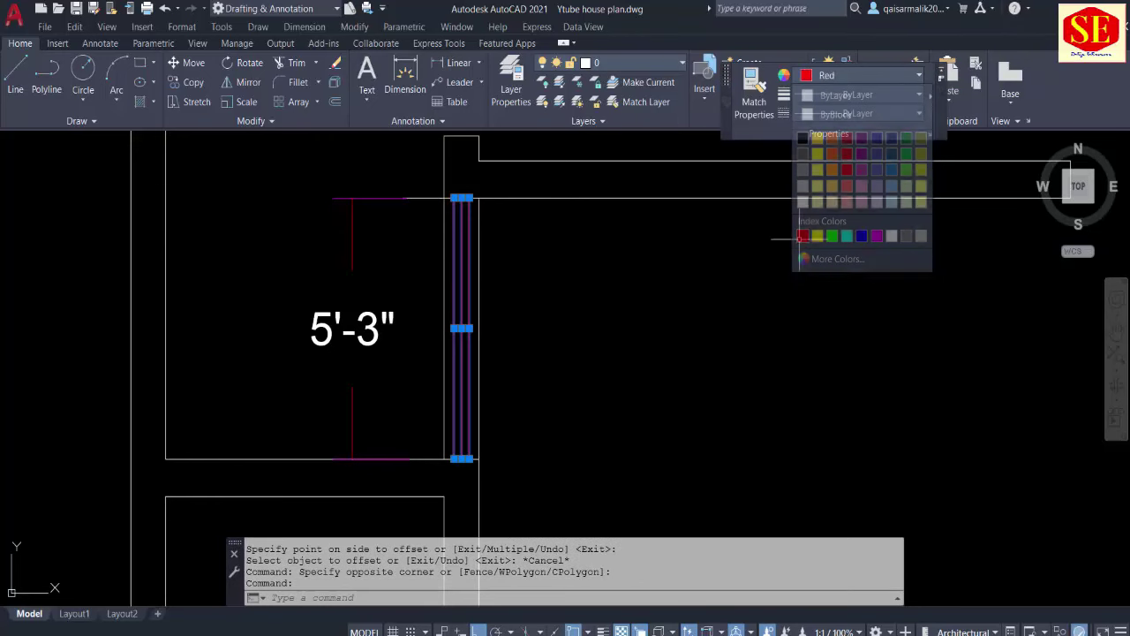
key(Escape)
click(410, 261)
click(334, 265)
Step: Erase the dimension and fence-trim the stray lines crossing the wall
text(e)
key(Return)
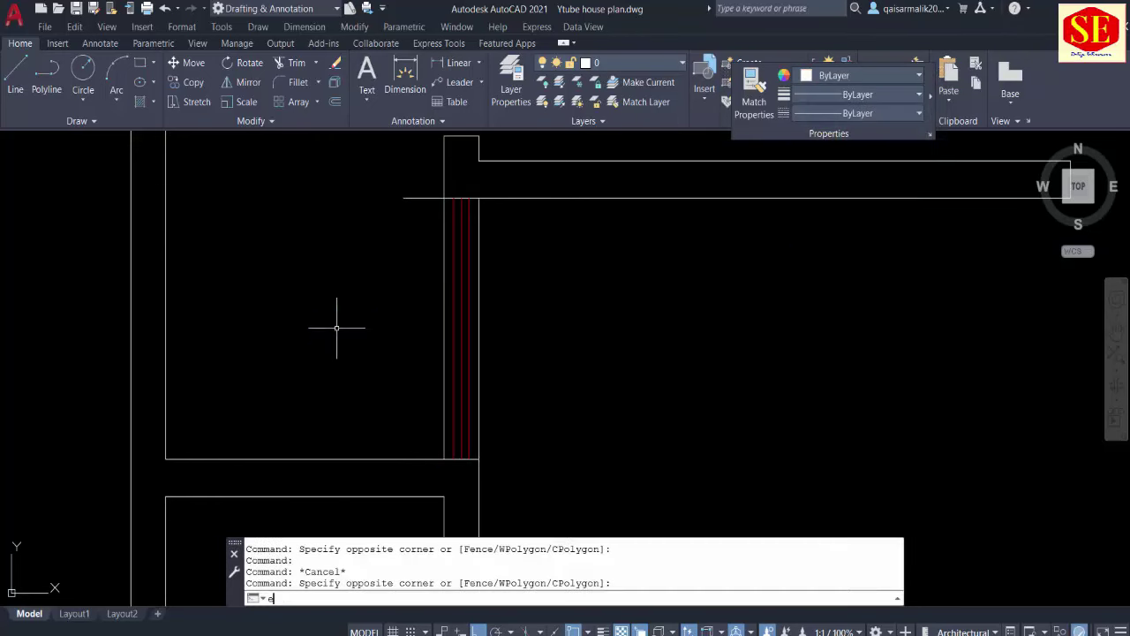
click(405, 191)
key(Escape)
text(tr)
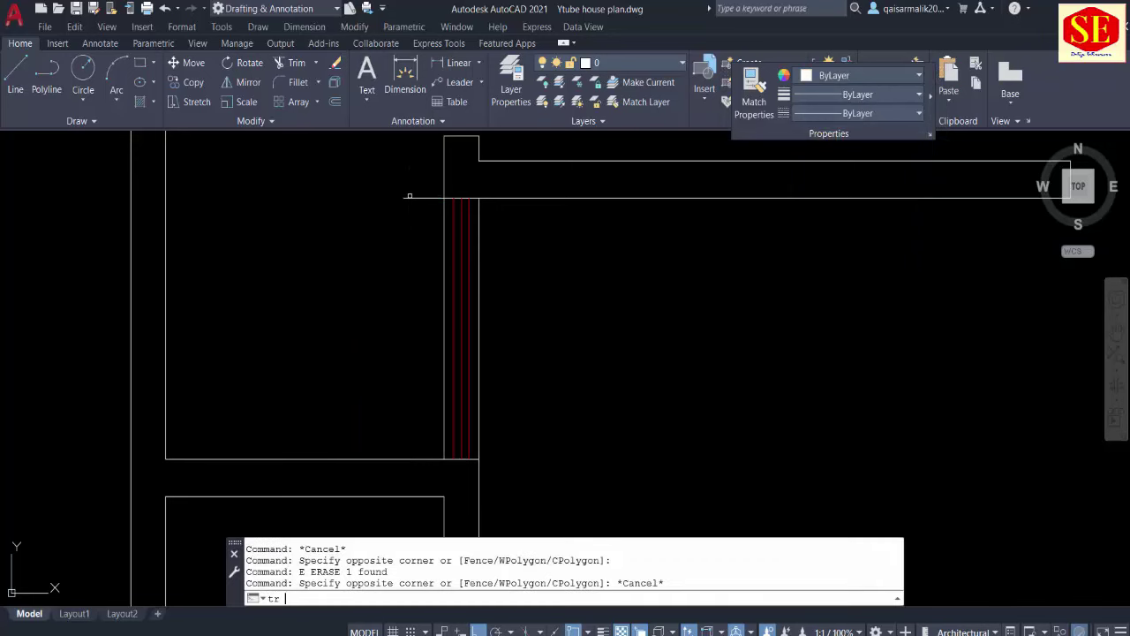
key(Return)
drag(409, 195, 441, 220)
middle_drag(442, 221, 437, 150)
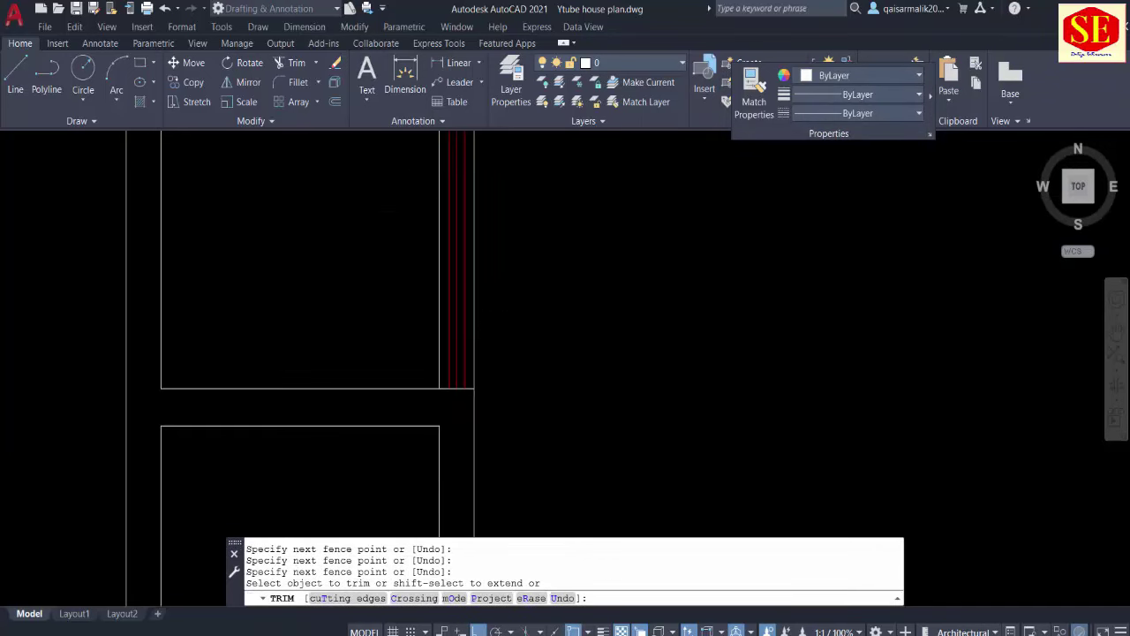
scroll(494, 313, down, 1)
key(Escape)
Step: Offset the wall end line 2'5" along the horizontal wall
text(l)
key(Return)
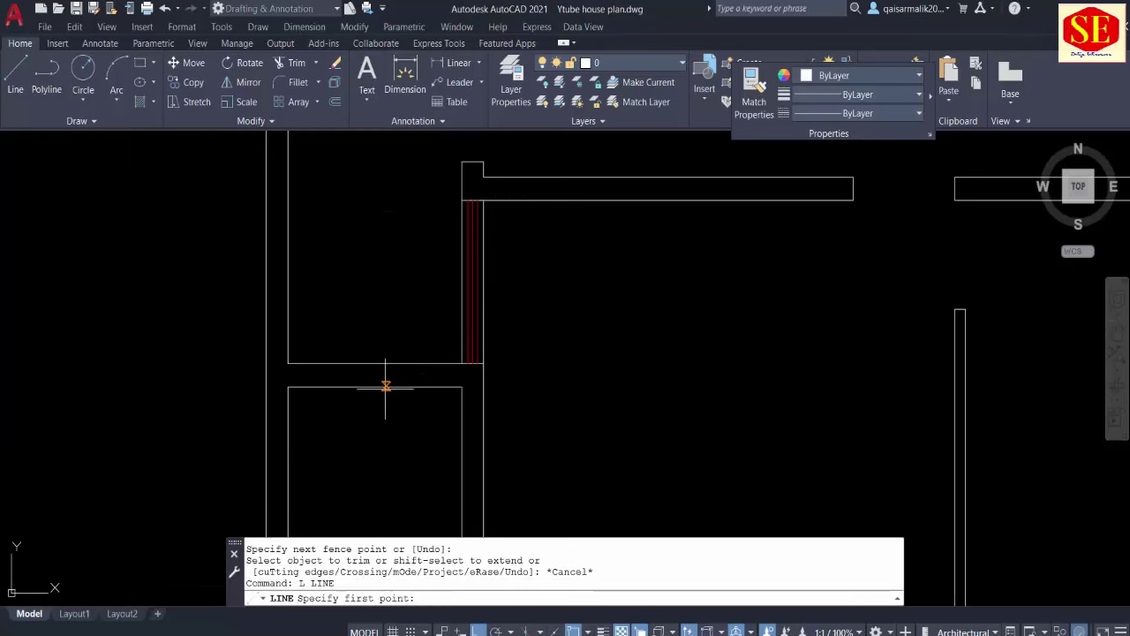
middle_drag(365, 383, 434, 389)
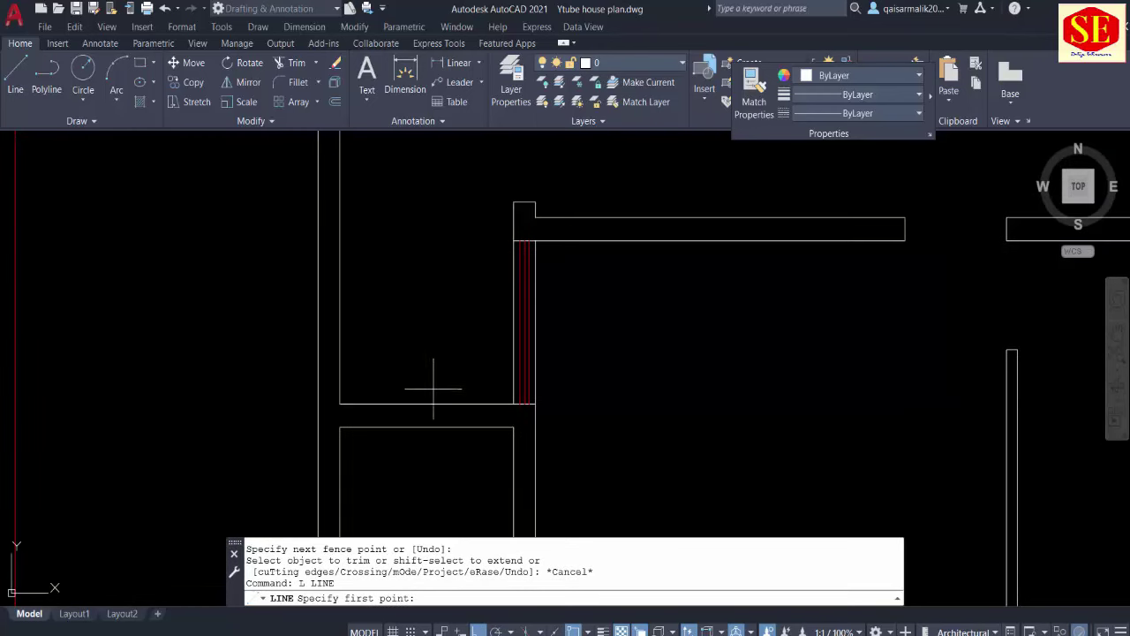
scroll(437, 386, down, 3)
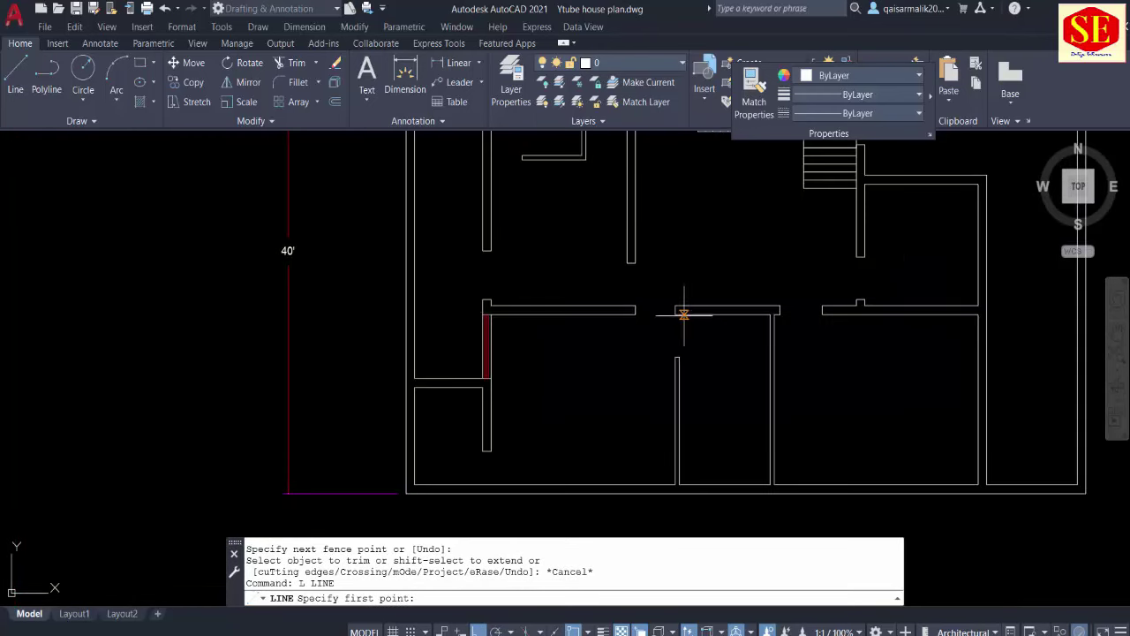
scroll(421, 380, up, 2)
click(413, 391)
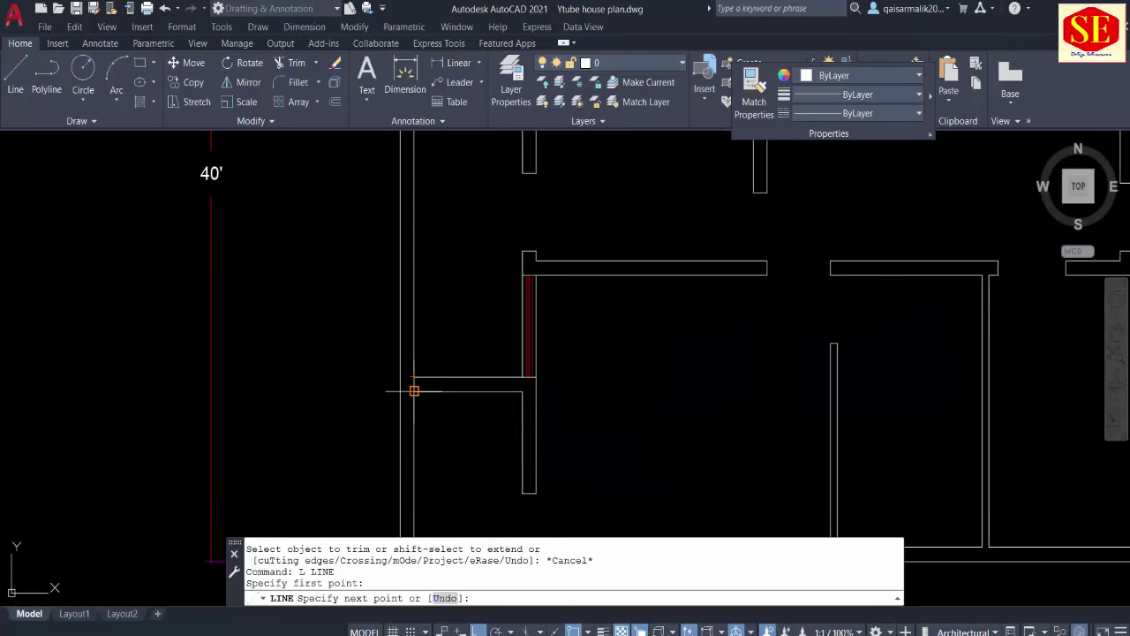
key(Escape)
key(Return)
text(2')
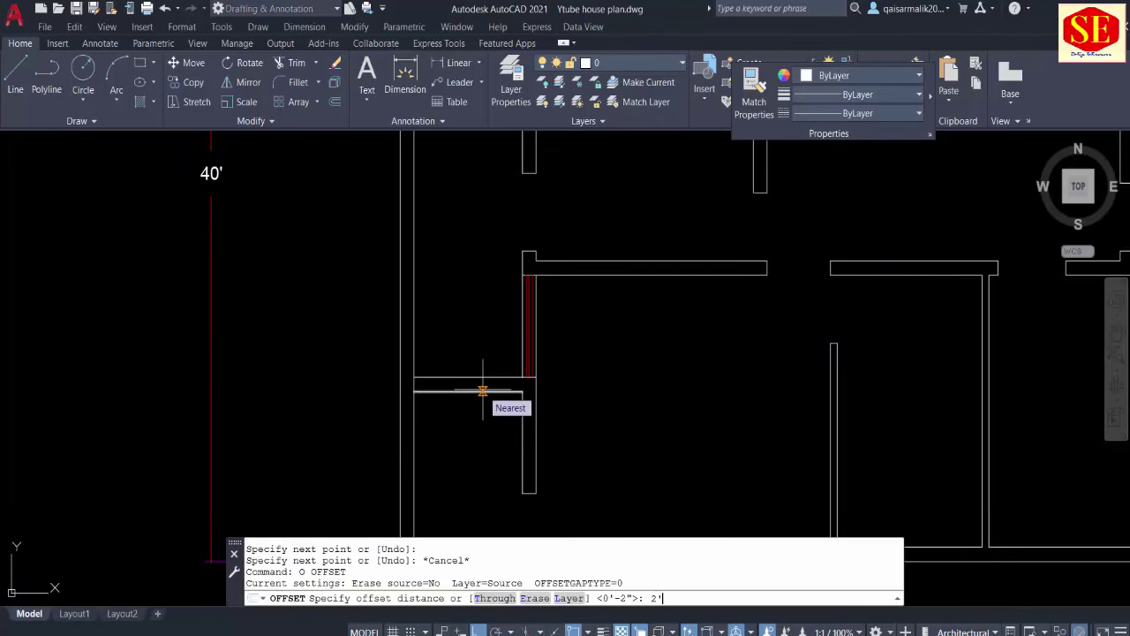
text(5)
key(Return)
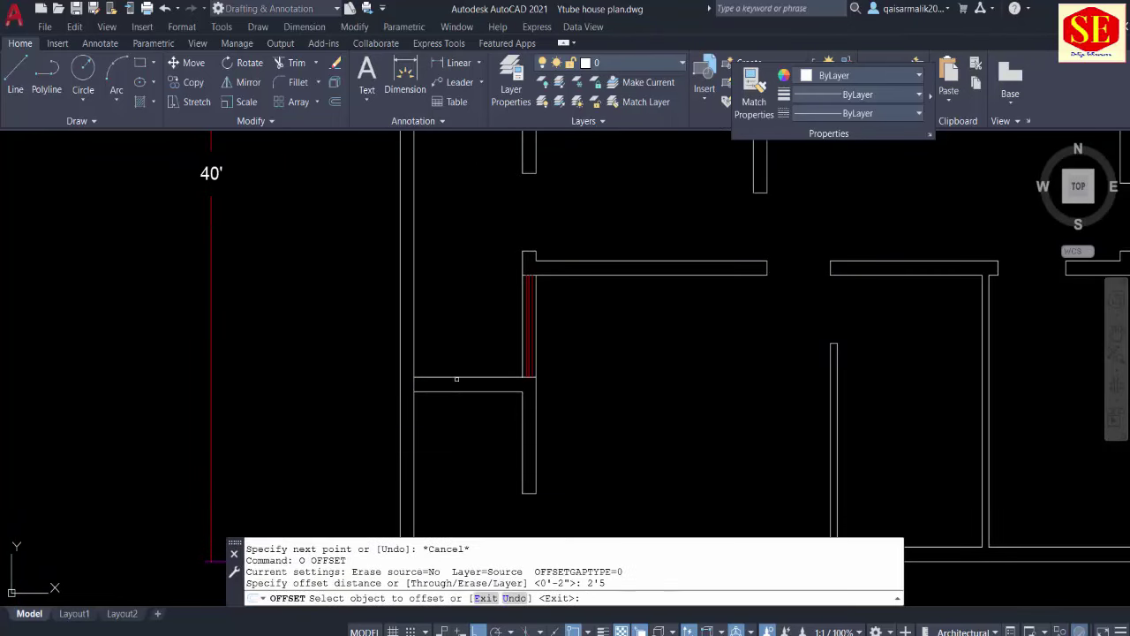
scroll(457, 379, up, 2)
click(398, 377)
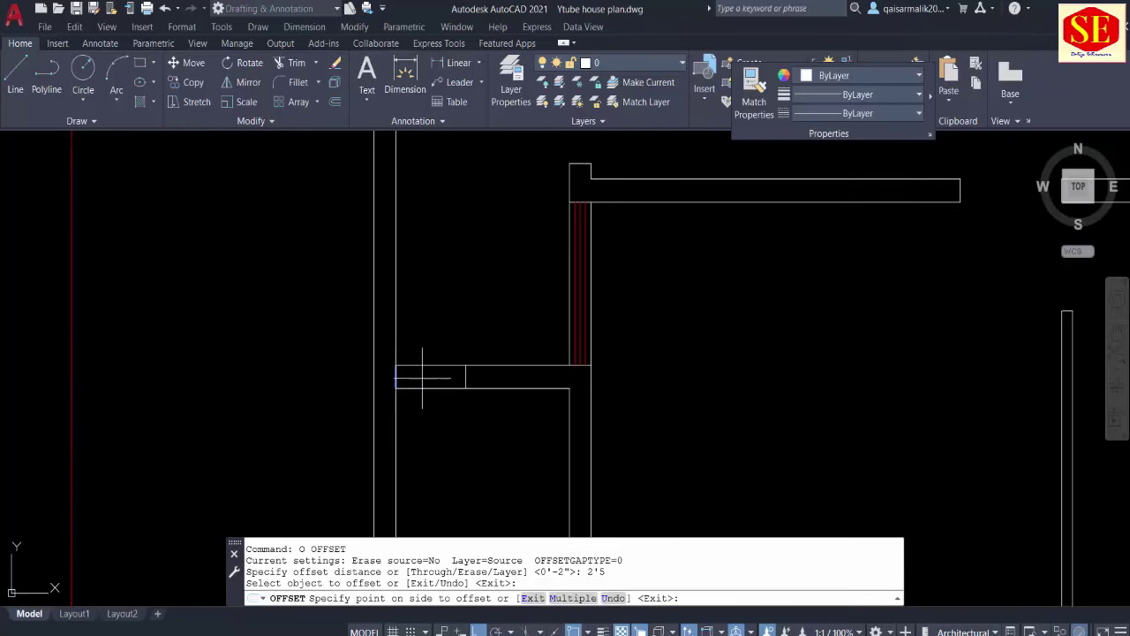
click(466, 379)
key(Escape)
Step: Trim the top and bottom wall lines back to the new 2'5" end
text(tr)
key(Return)
click(440, 364)
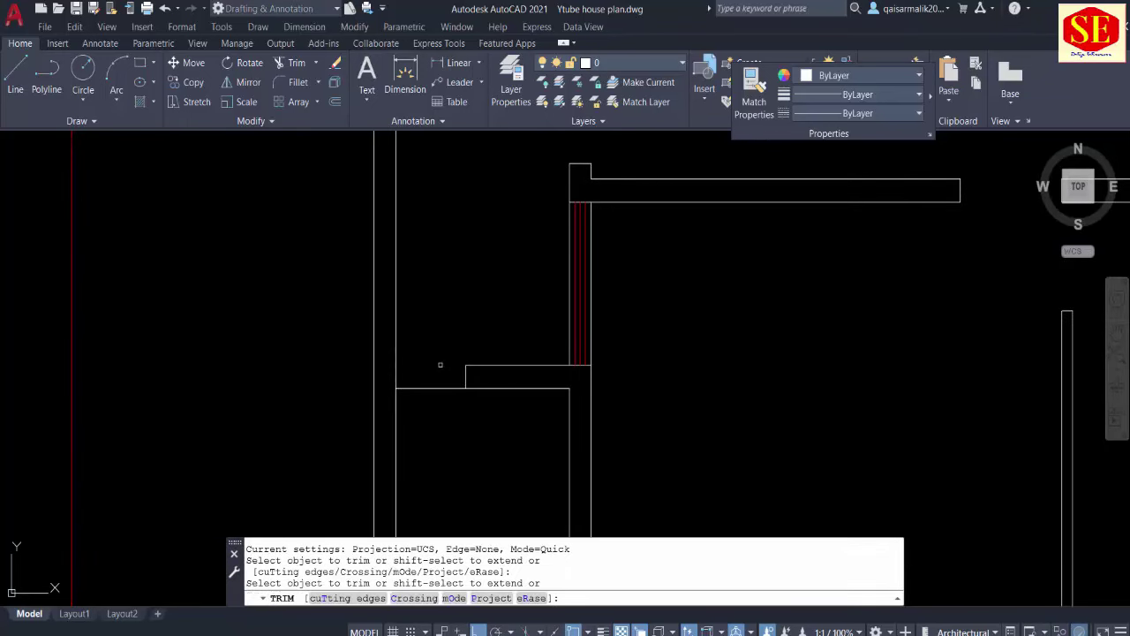
click(436, 388)
key(Escape)
Step: Draw a vertical line at the stub's corner and start another line
scroll(453, 387, up, 2)
text(l)
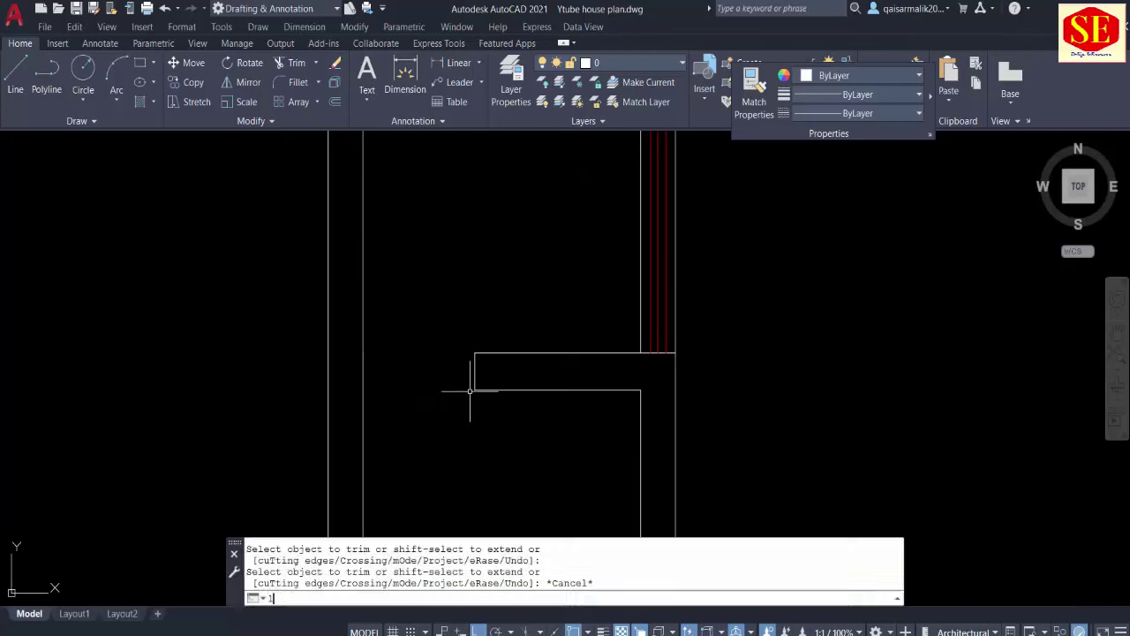
key(Return)
key(Escape)
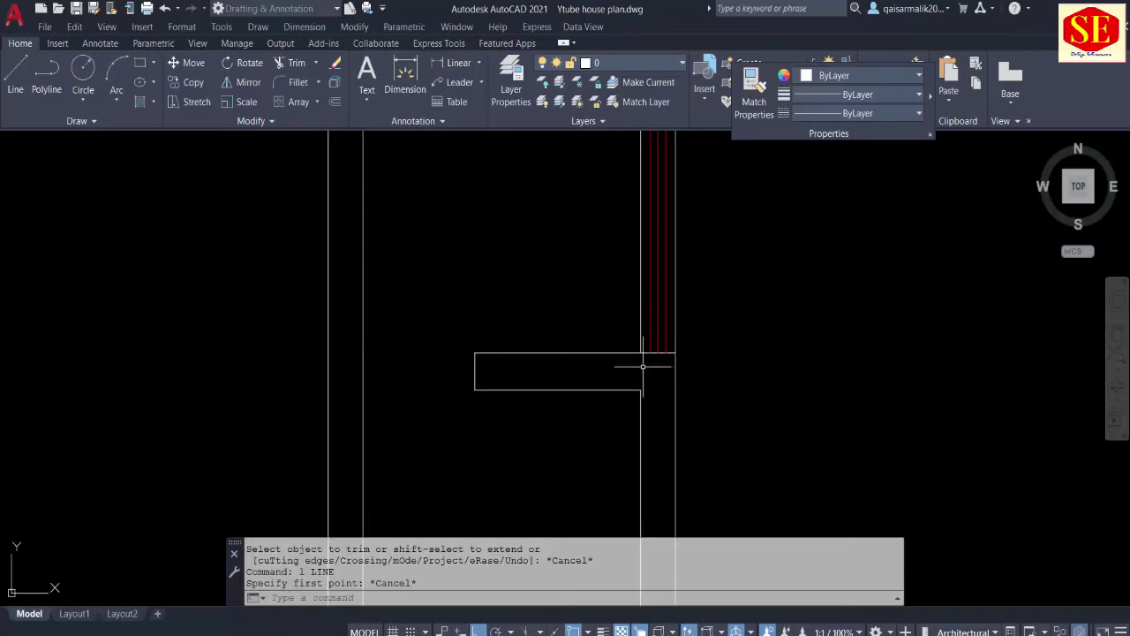
text(l)
key(Return)
click(641, 352)
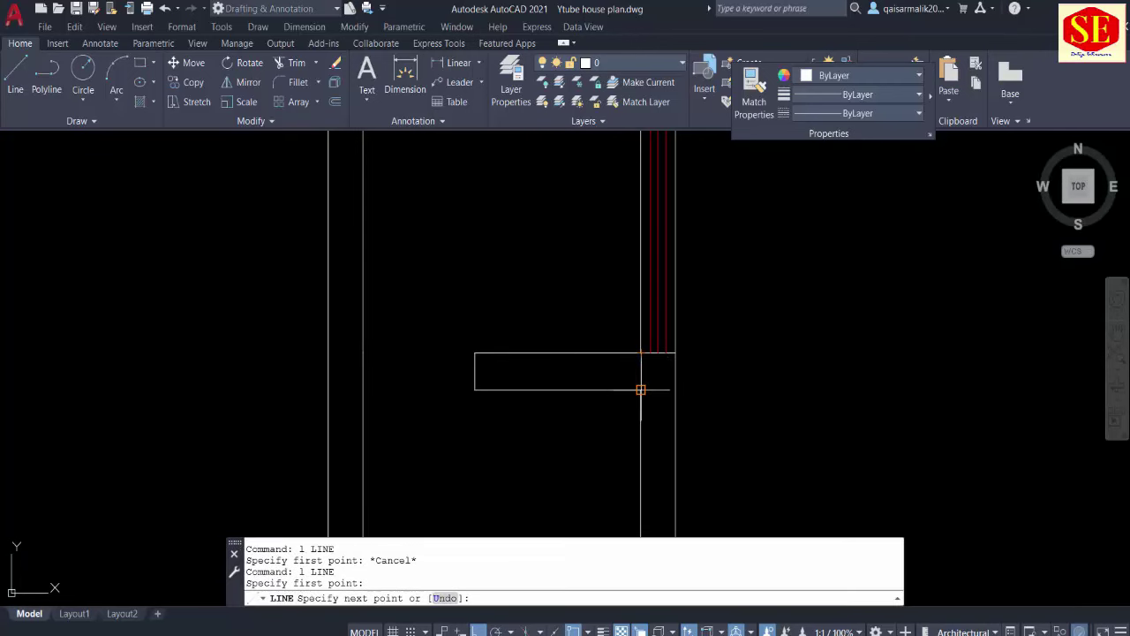
click(641, 389)
key(Escape)
text(L)
key(Return)
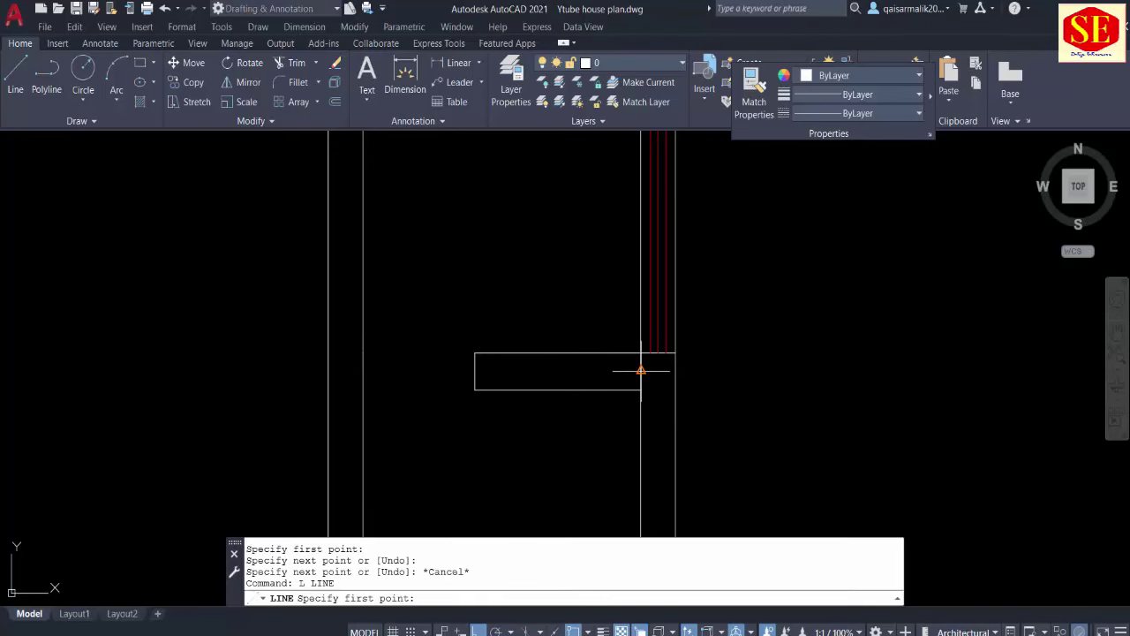
Step: Offset the wall stub's left and right end lines 1' inward to frame the window opening
click(641, 371)
key(Escape)
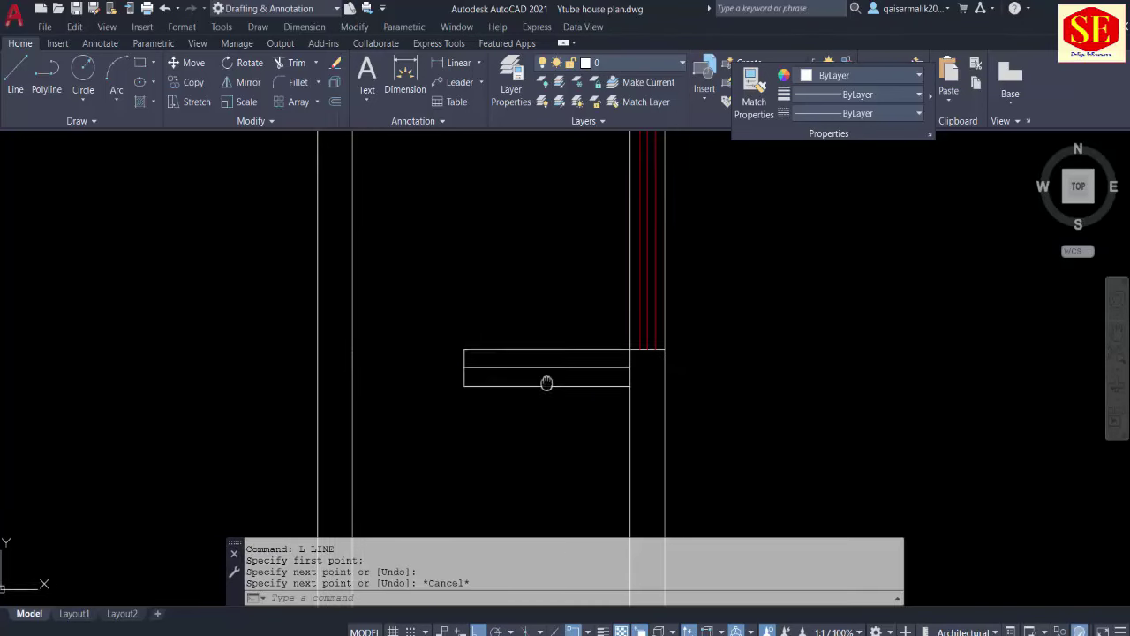
mouse_move(545, 384)
middle_down()
mouse_move(449, 335)
mouse_move(454, 429)
middle_up()
key(Escape)
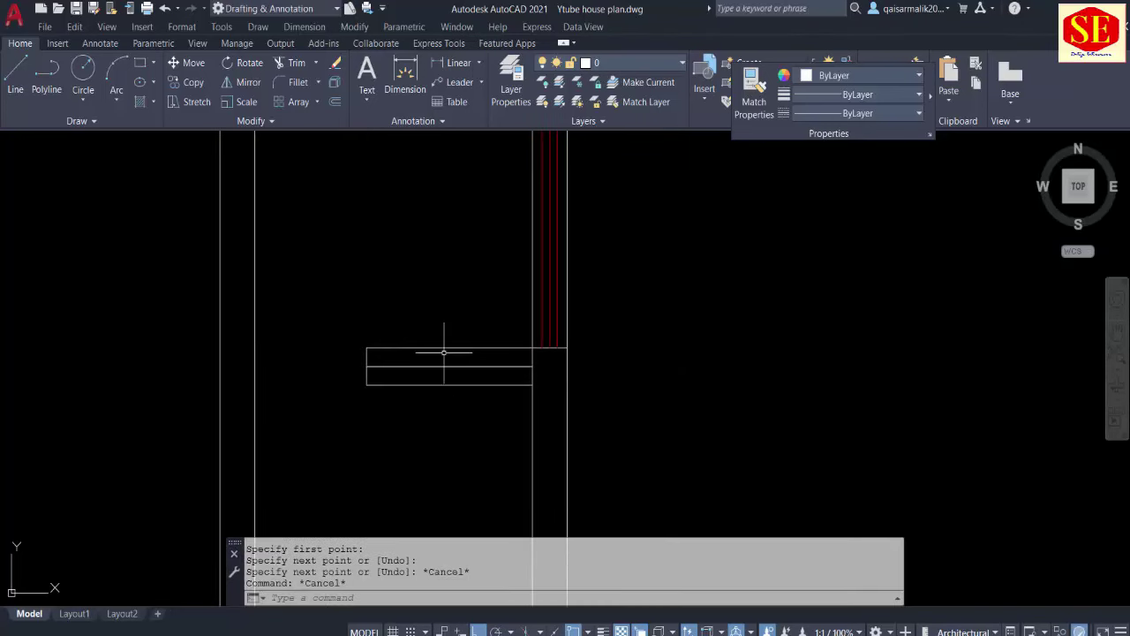
key(Escape)
text(O)
key(Return)
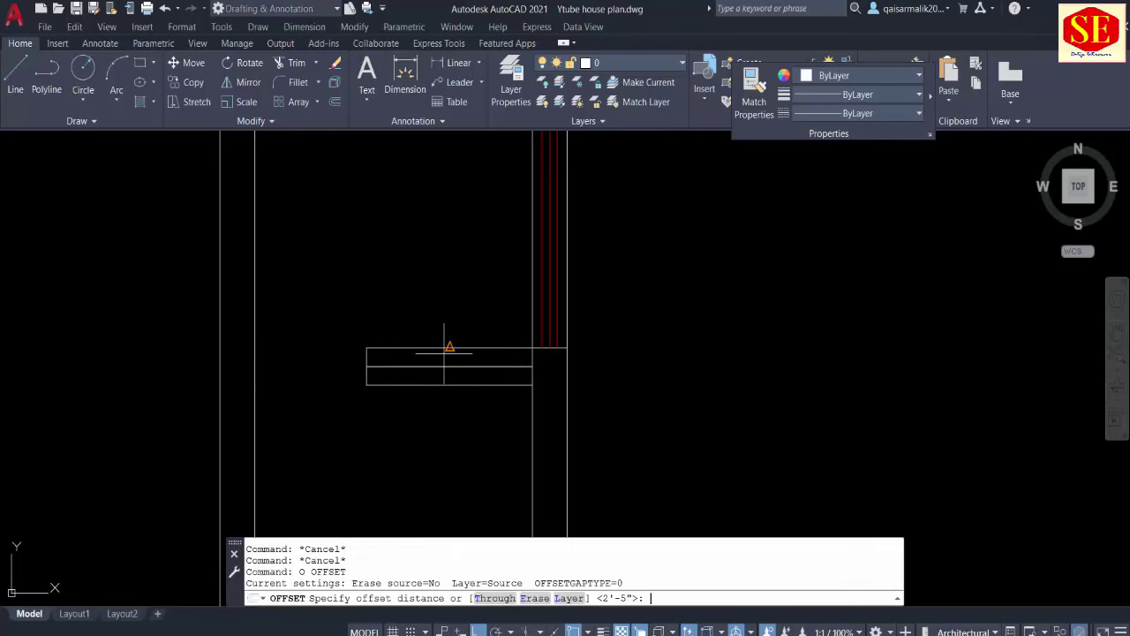
text(1')
key(Return)
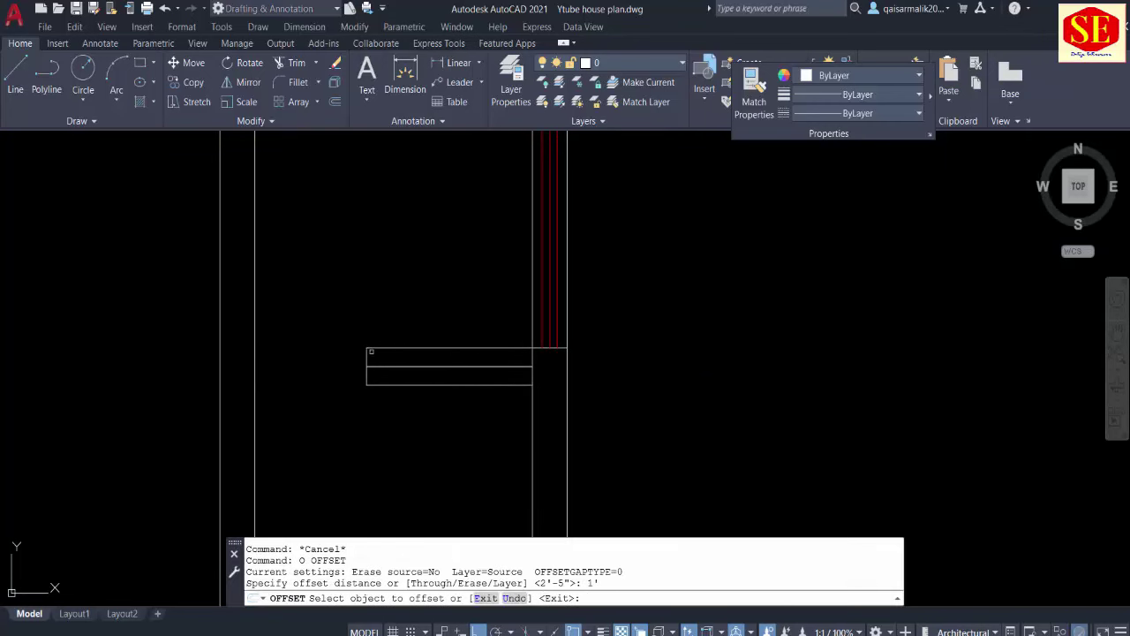
click(368, 358)
click(421, 364)
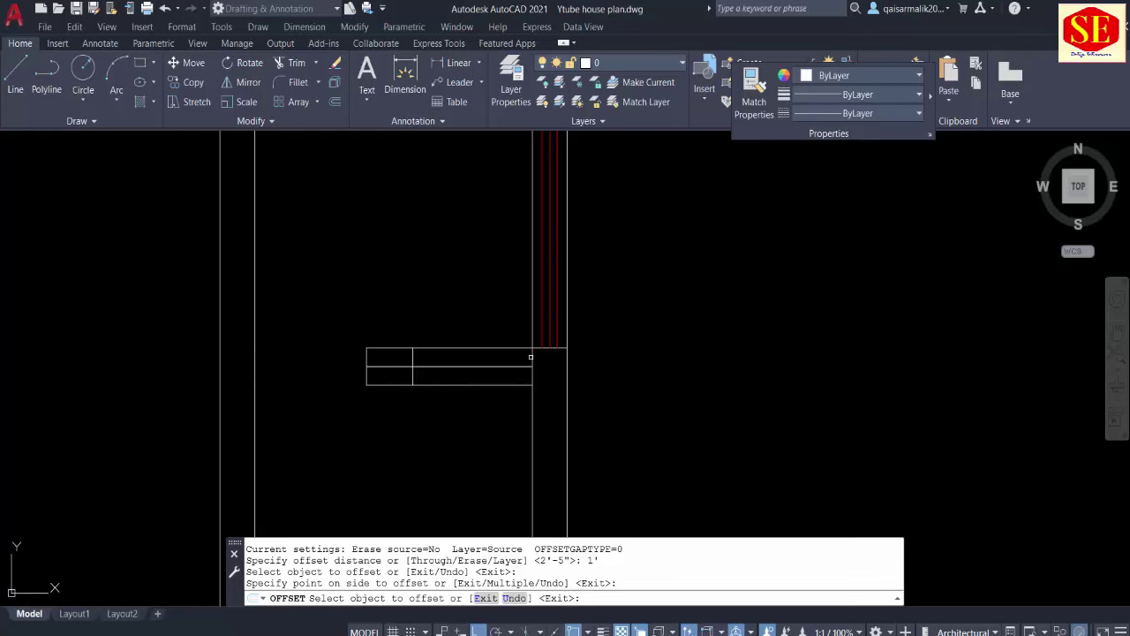
click(530, 357)
click(503, 358)
key(Escape)
Step: Offset the middle horizontal line repeatedly at distance 2 to create parallel window lines
text(tr)
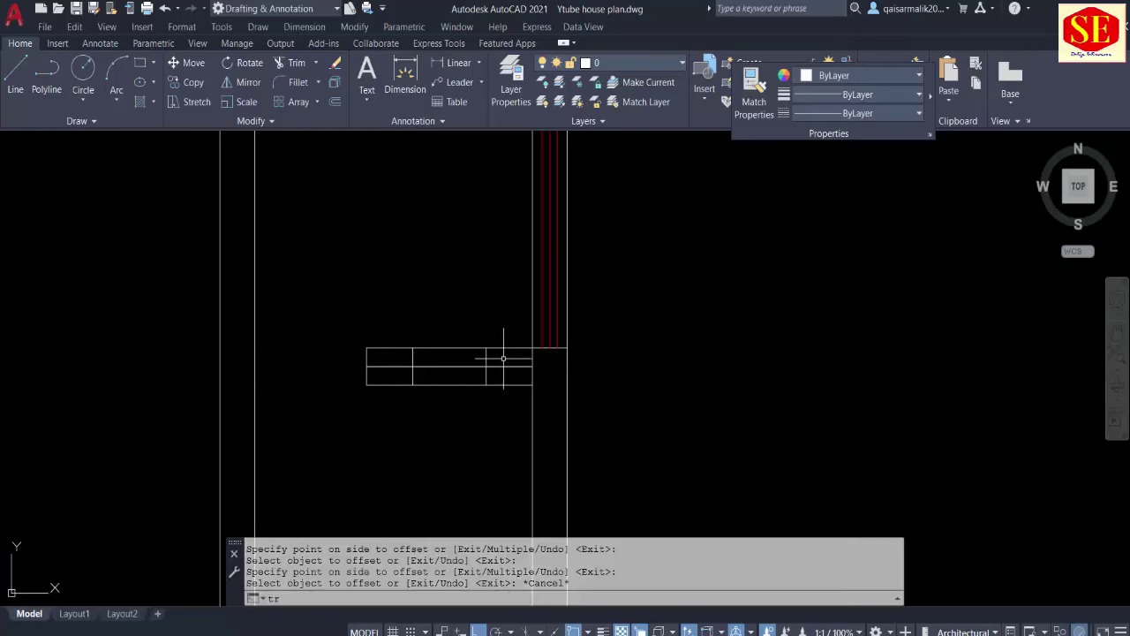
key(Escape)
text(o)
key(Return)
text(2)
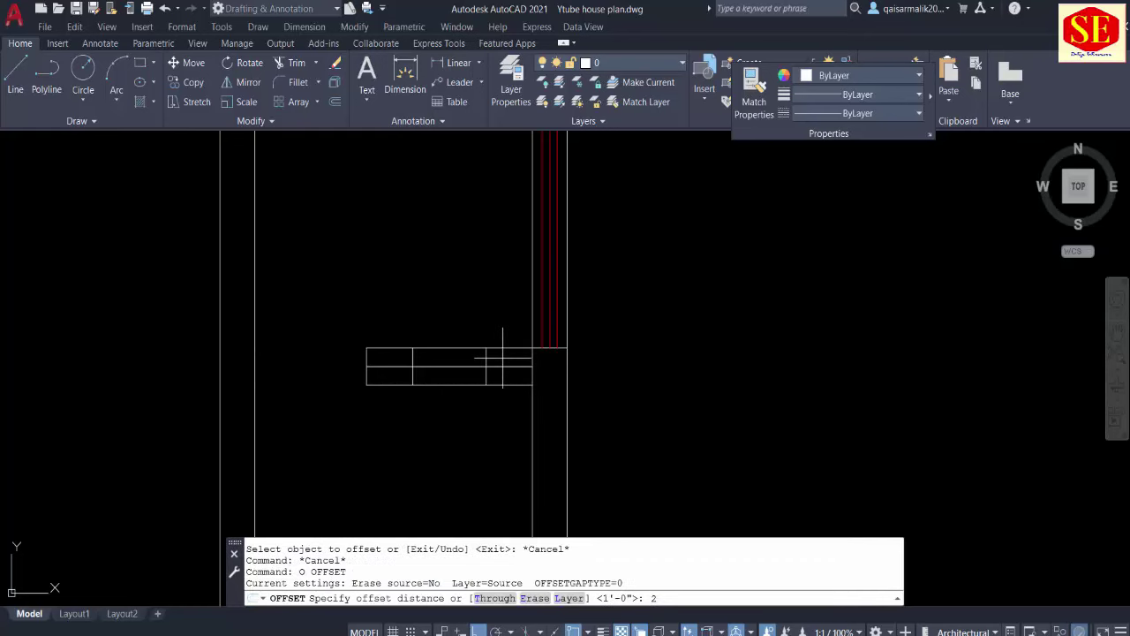
key(Return)
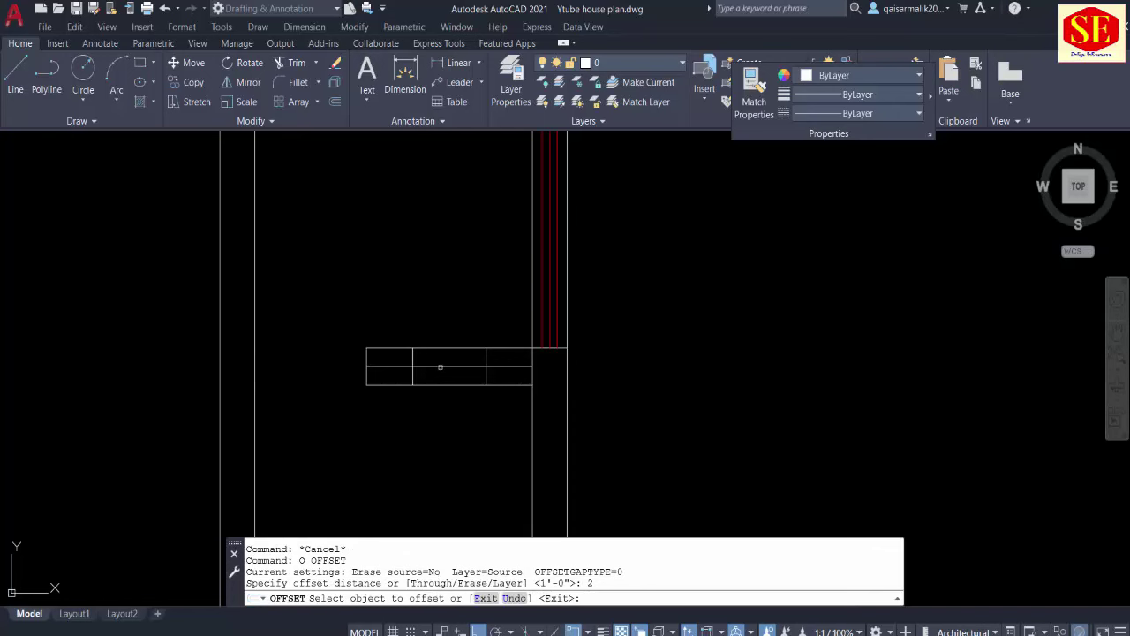
click(440, 367)
click(442, 357)
click(442, 363)
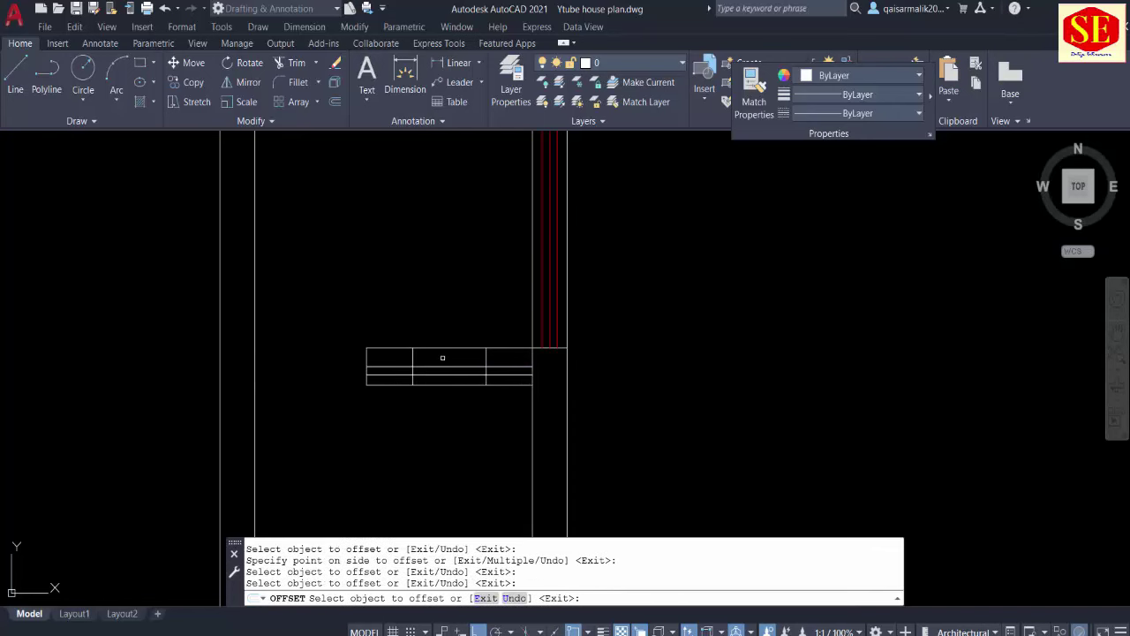
click(439, 366)
click(439, 361)
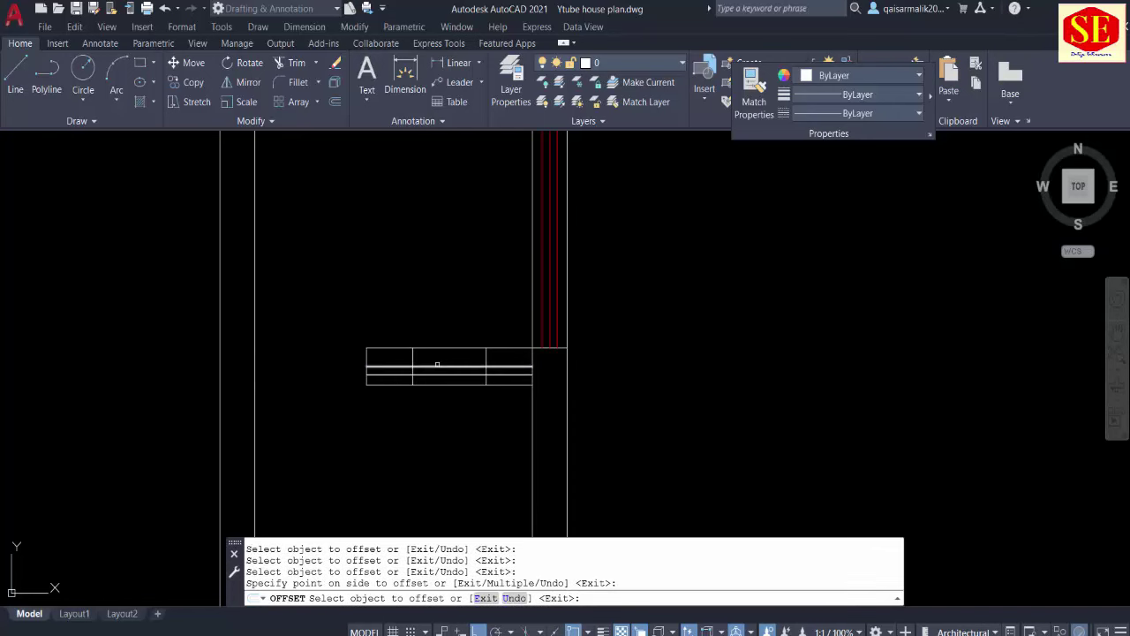
click(439, 362)
click(438, 336)
key(Escape)
Step: Trim the new window lines out of the left and right end cells
text(tr)
key(Return)
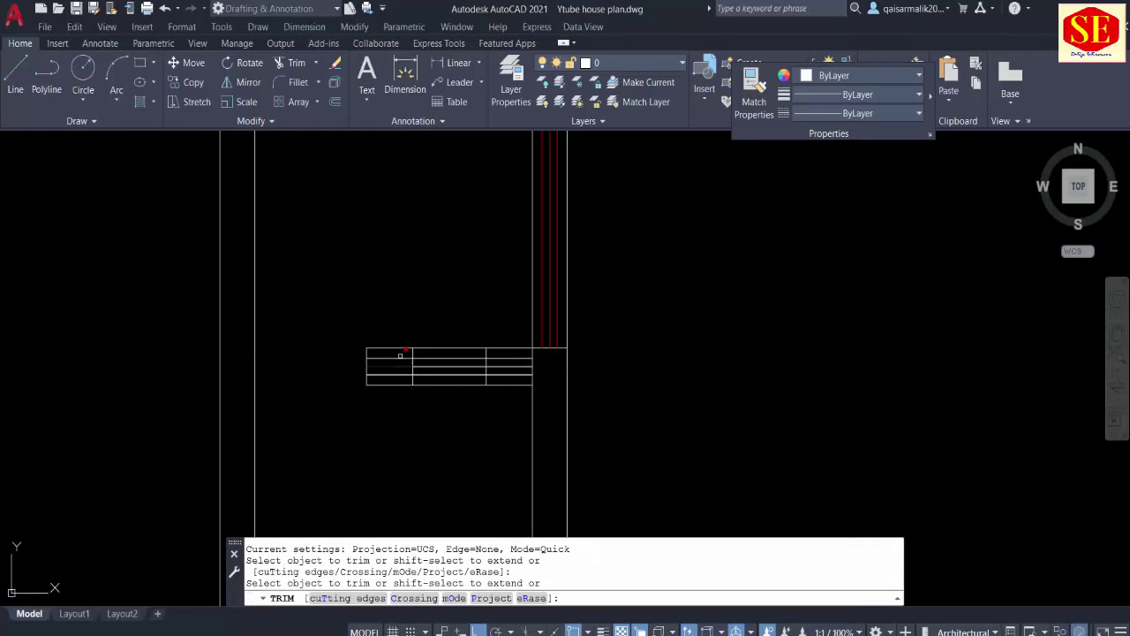
drag(397, 353, 397, 379)
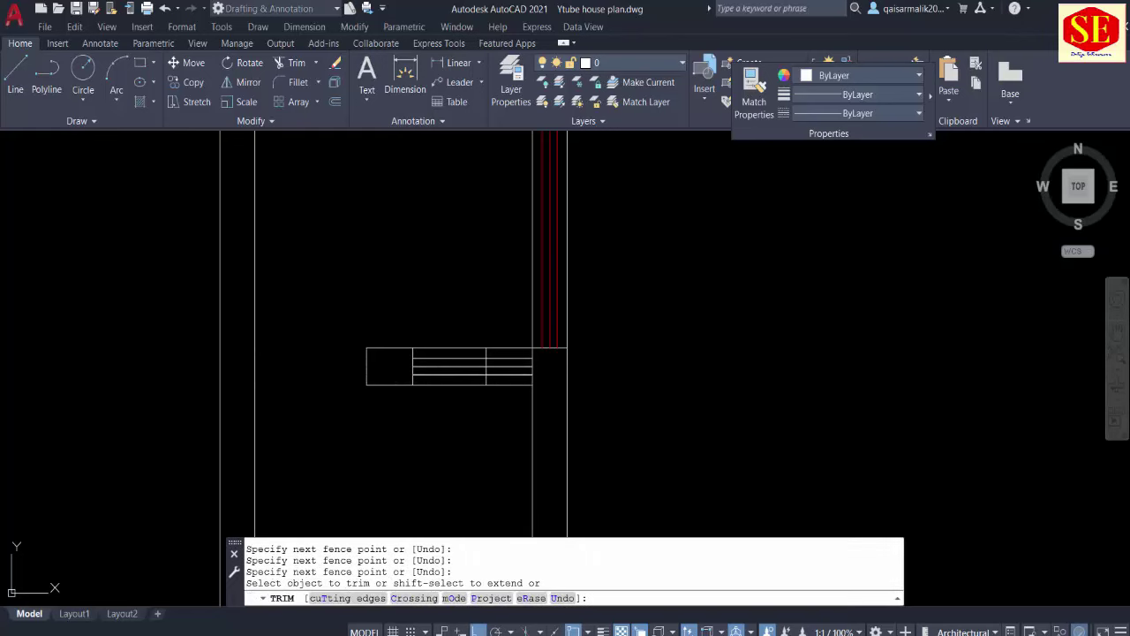
drag(503, 353, 502, 378)
key(Escape)
key(Return)
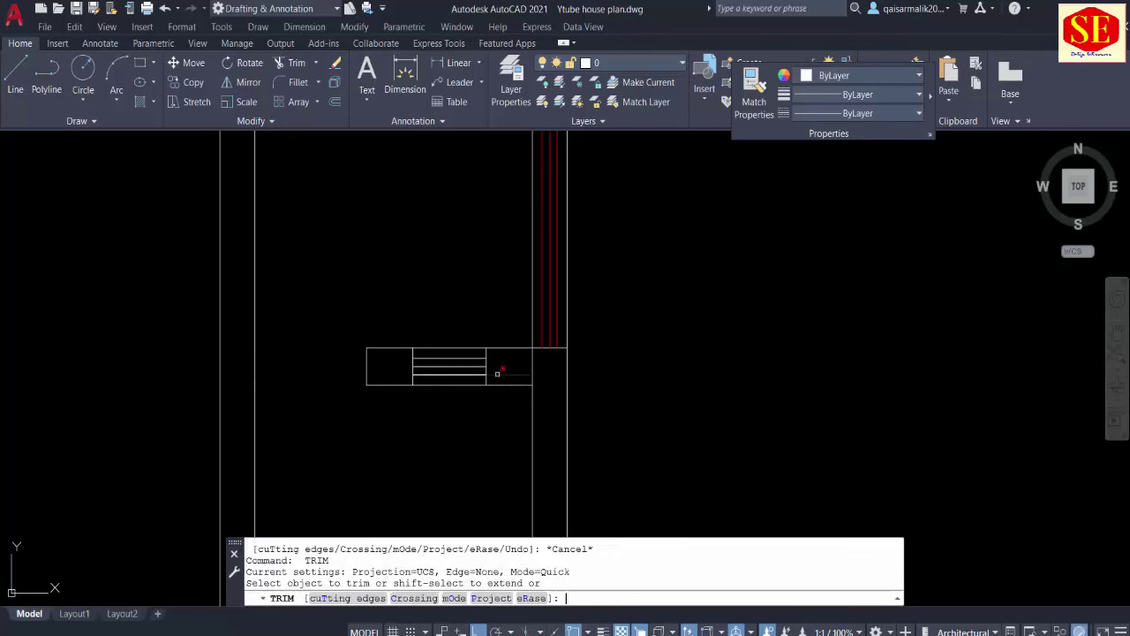
click(498, 371)
key(Escape)
Step: Use MATCHPROP to copy the red window line's colour onto the new window lines
text(ma)
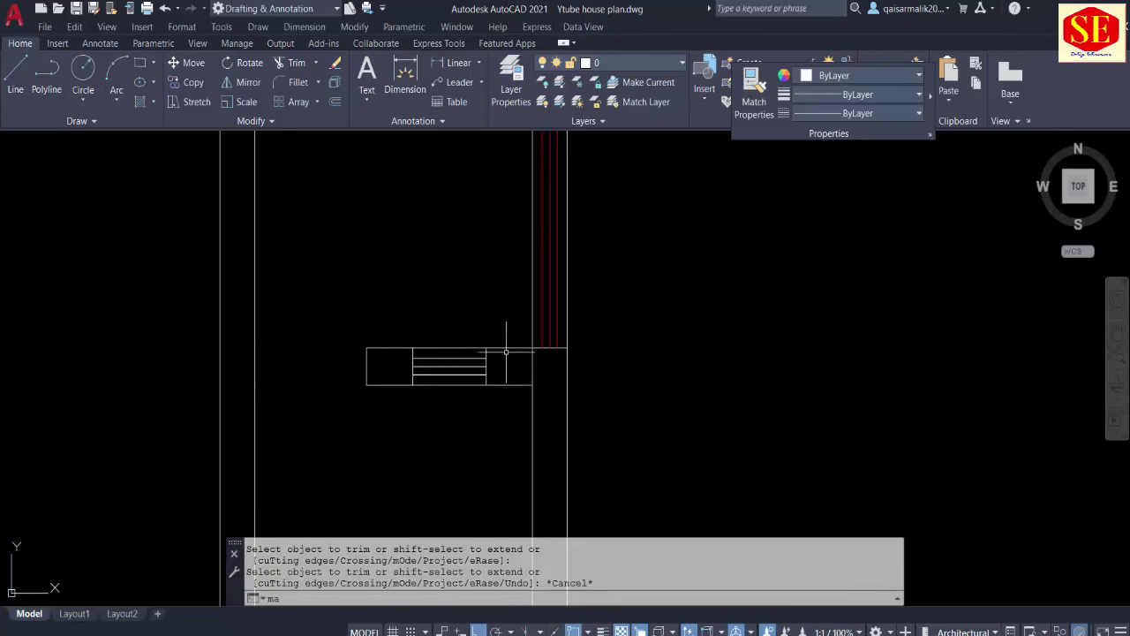
key(Return)
click(541, 304)
click(485, 384)
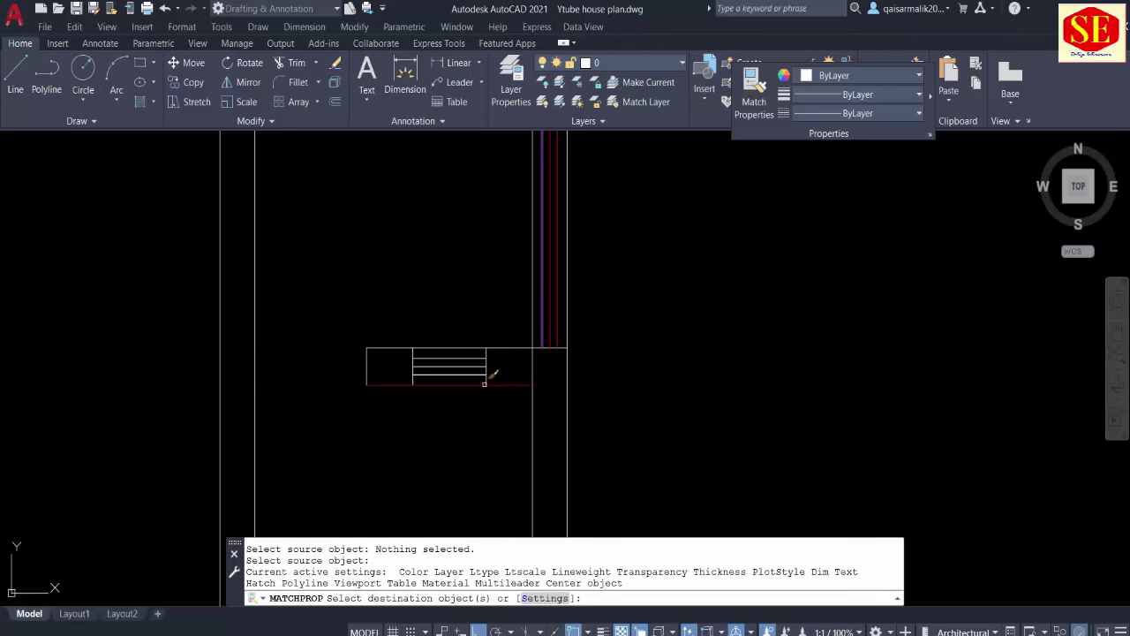
click(500, 348)
click(402, 382)
key(Escape)
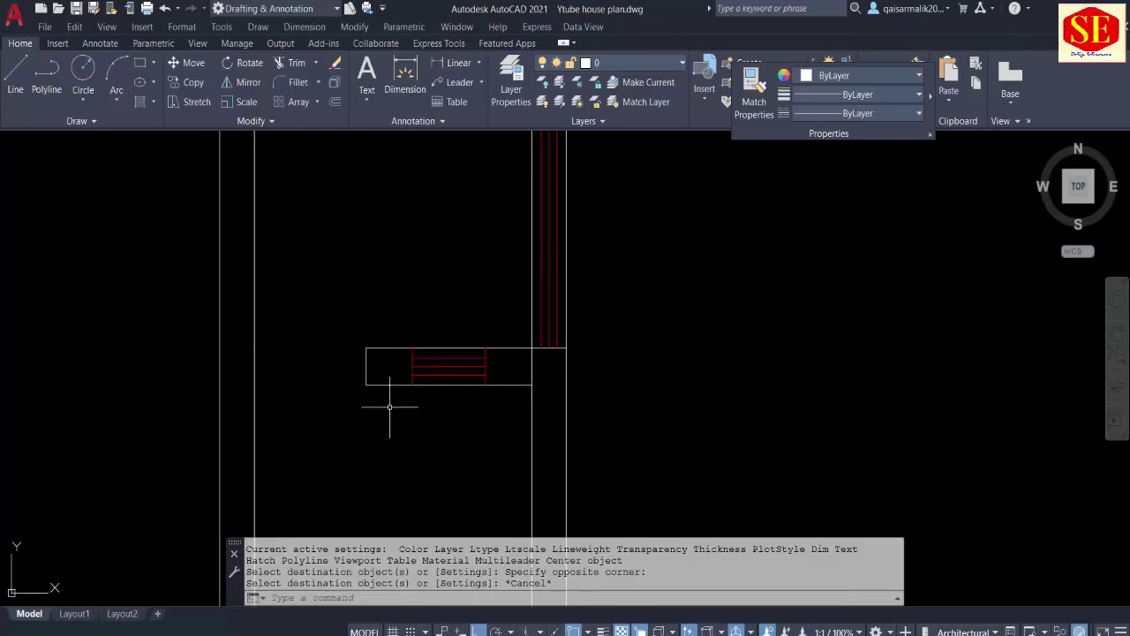
Step: Pan and zoom the plan to bring the left-wall red window into view
scroll(389, 407, down, 6)
key(Escape)
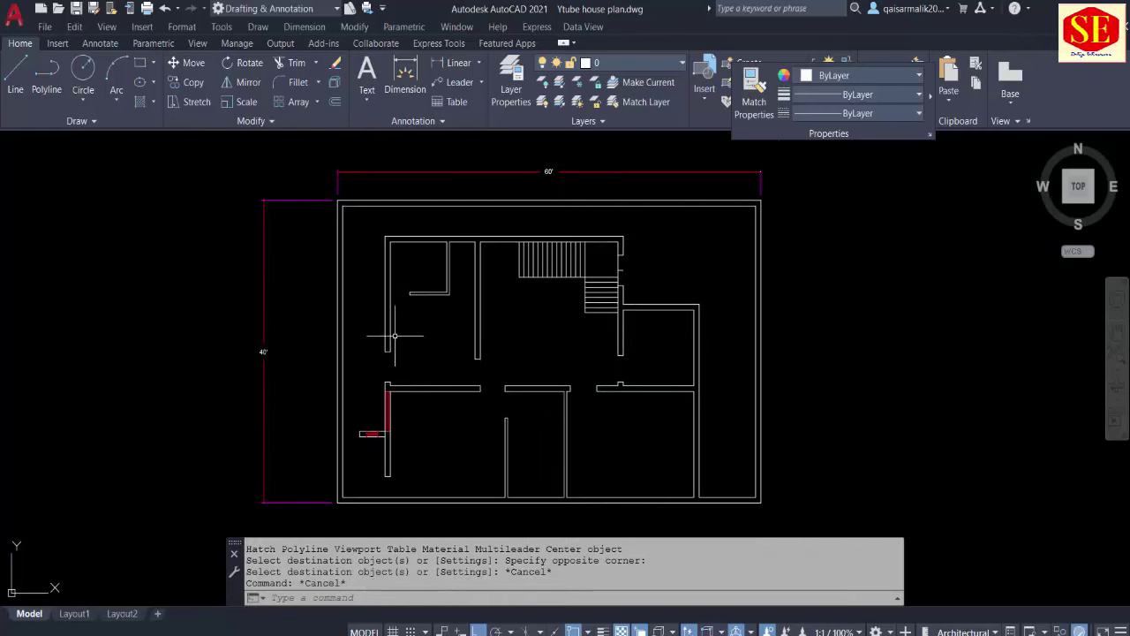
middle_drag(397, 323, 396, 444)
text(l)
key(Return)
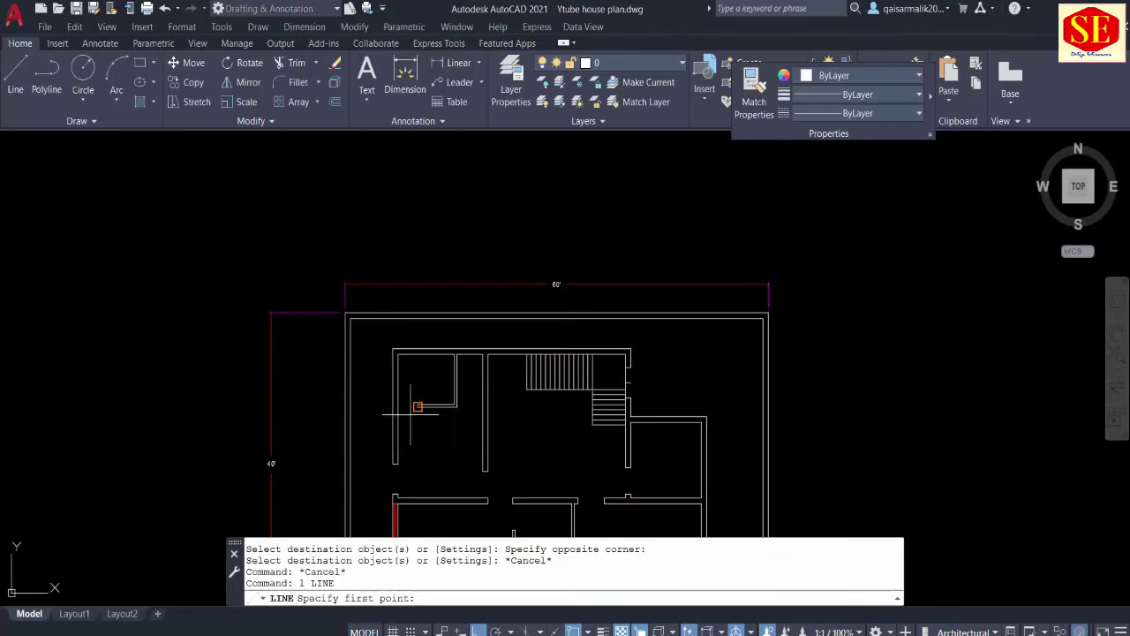
click(413, 407)
key(Escape)
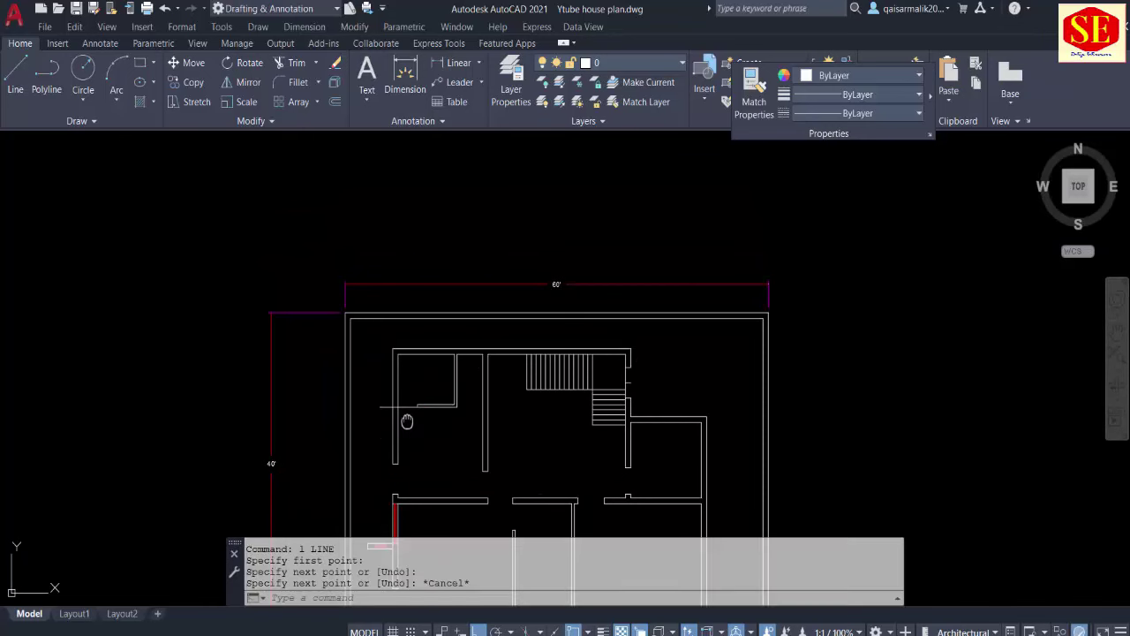
middle_drag(402, 426, 412, 354)
scroll(412, 354, up, 2)
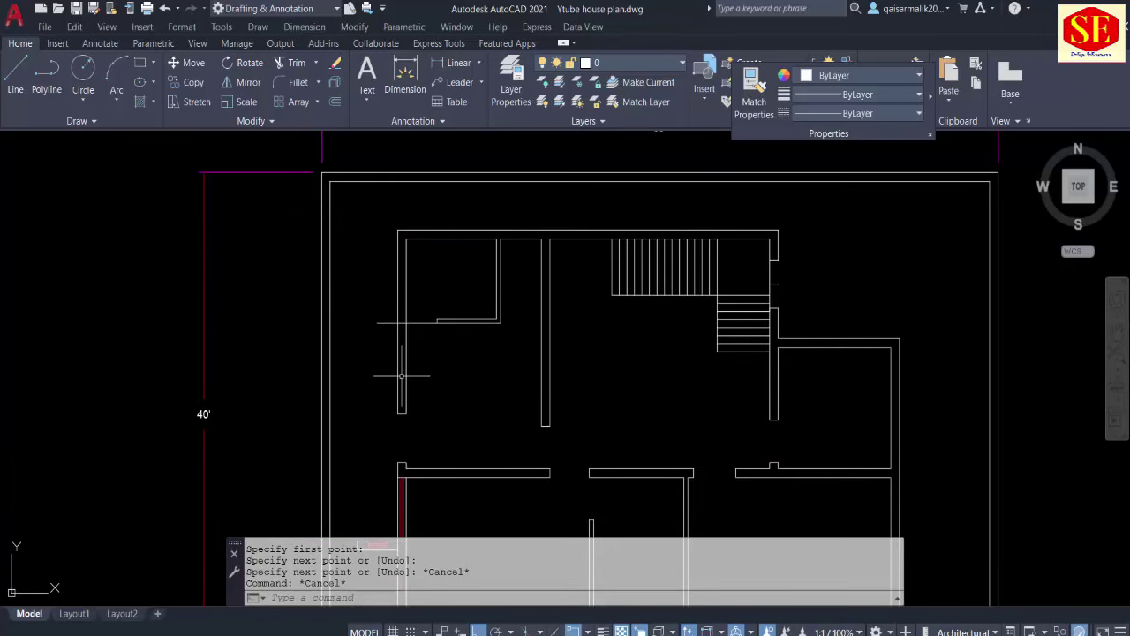
key(Escape)
key(Escape)
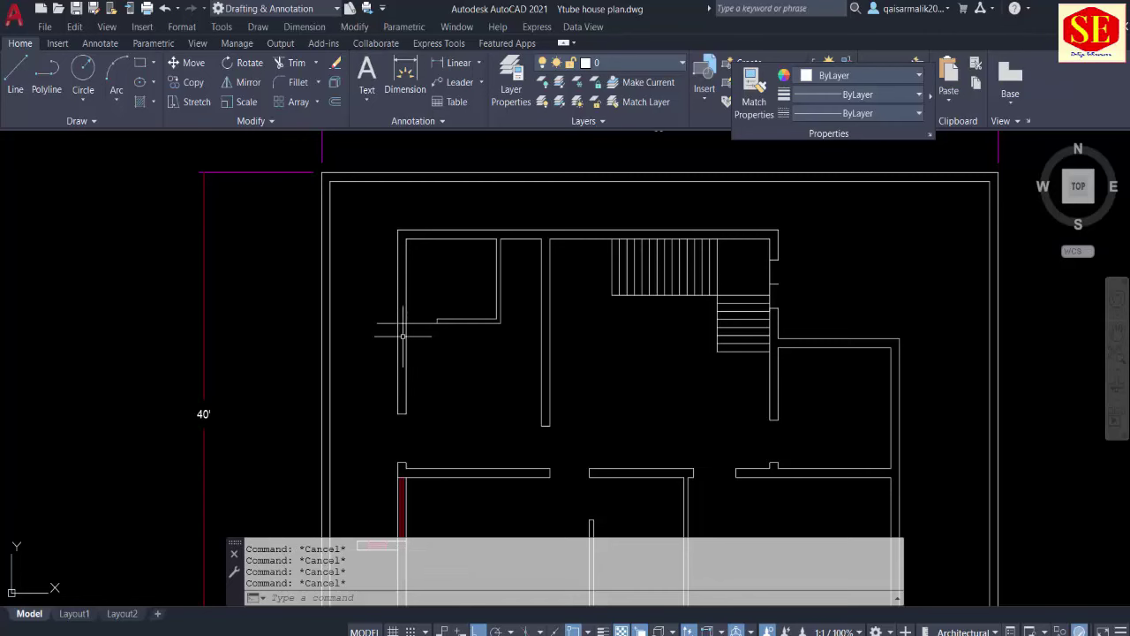
text(l)
key(Return)
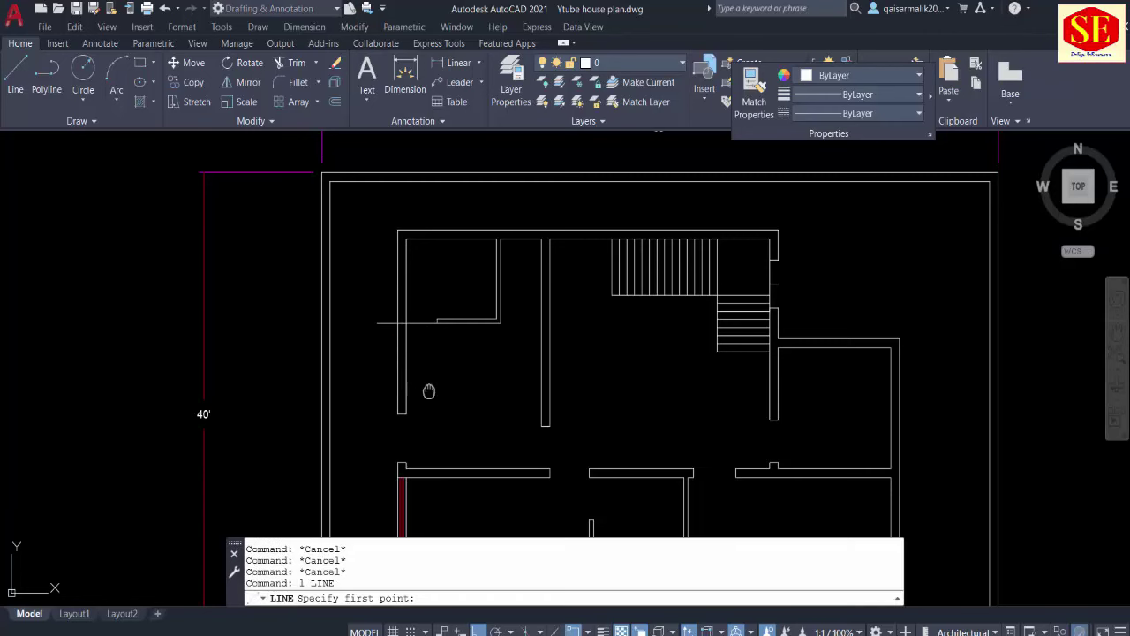
middle_drag(428, 392, 438, 250)
scroll(424, 324, up, 2)
key(Escape)
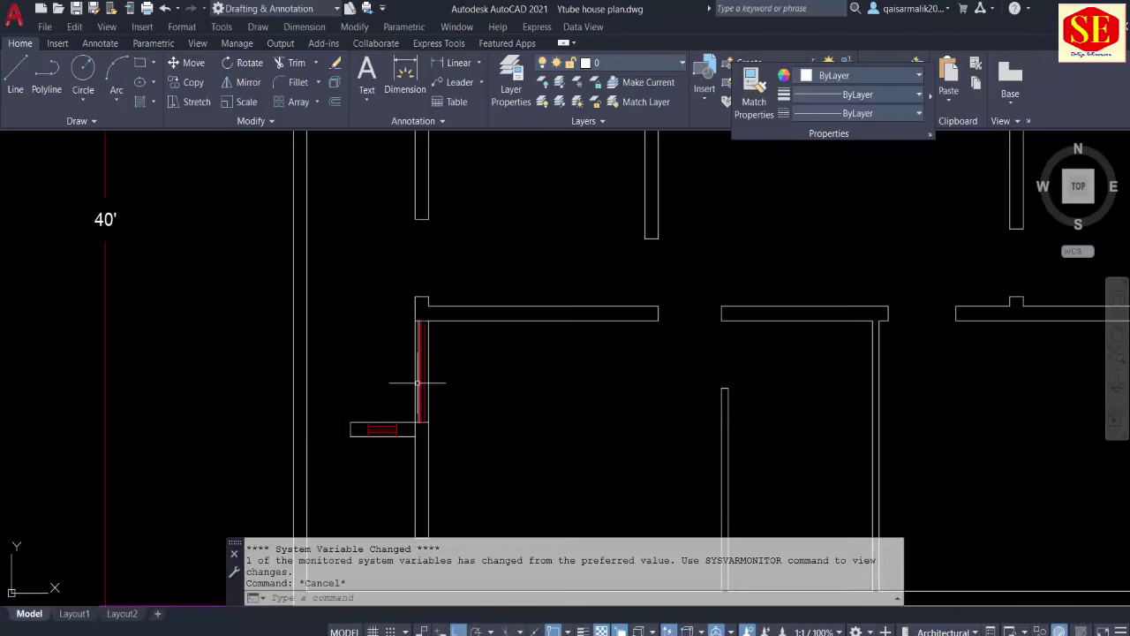
Step: Copy the red left-wall window to a higher position on the same wall, with object snap off
text(co)
key(Return)
click(395, 310)
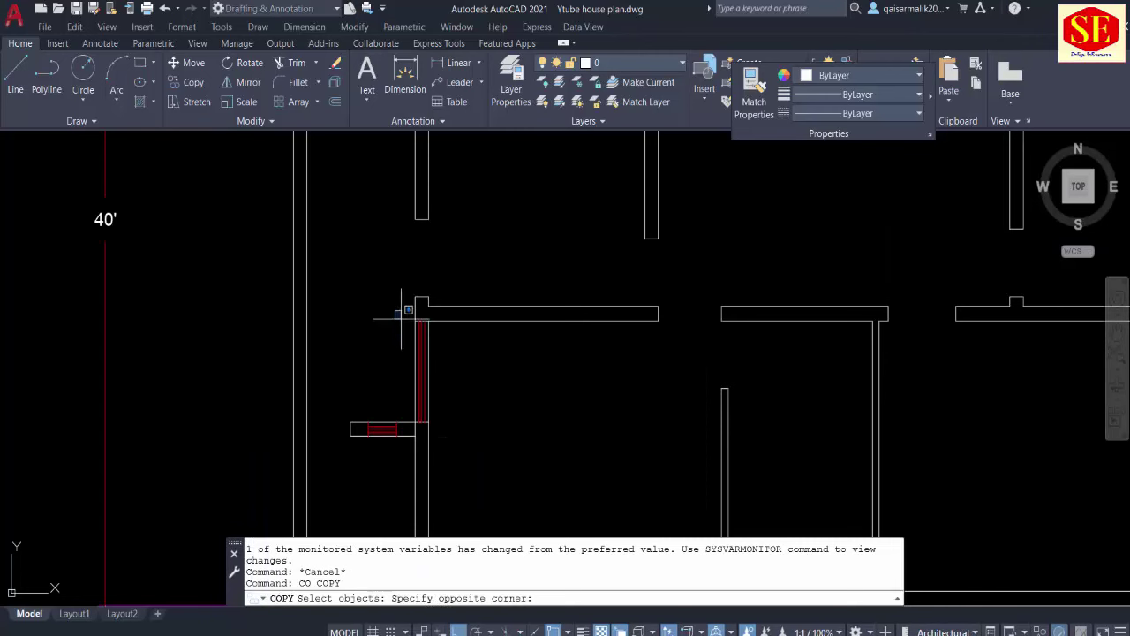
click(459, 423)
key(Return)
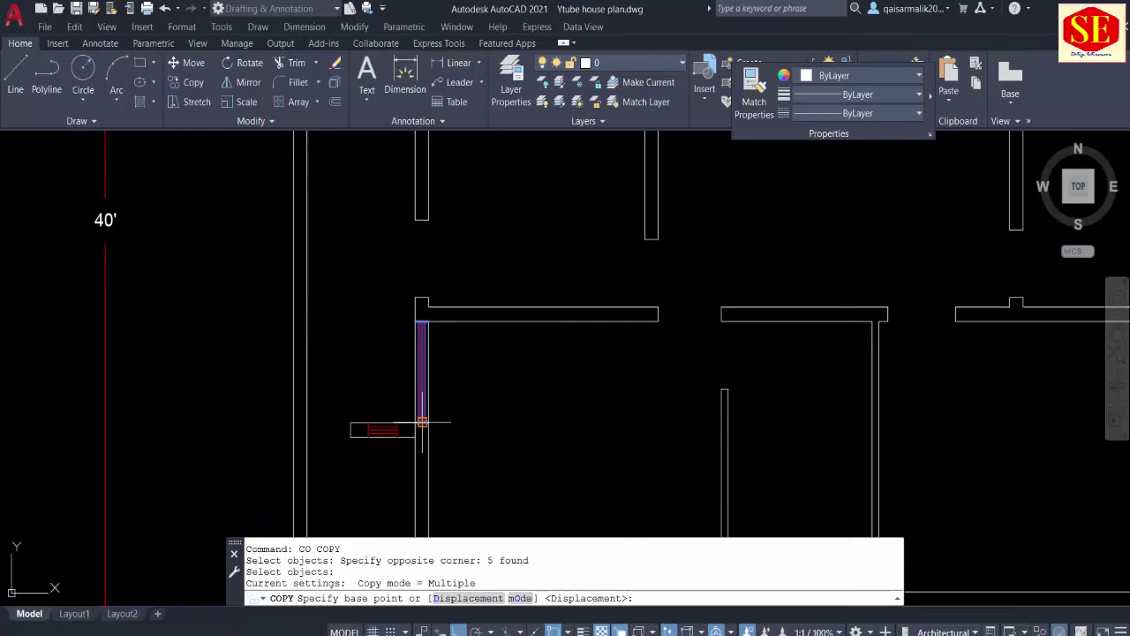
scroll(439, 456, up, 2)
click(423, 426)
scroll(442, 462, up, 2)
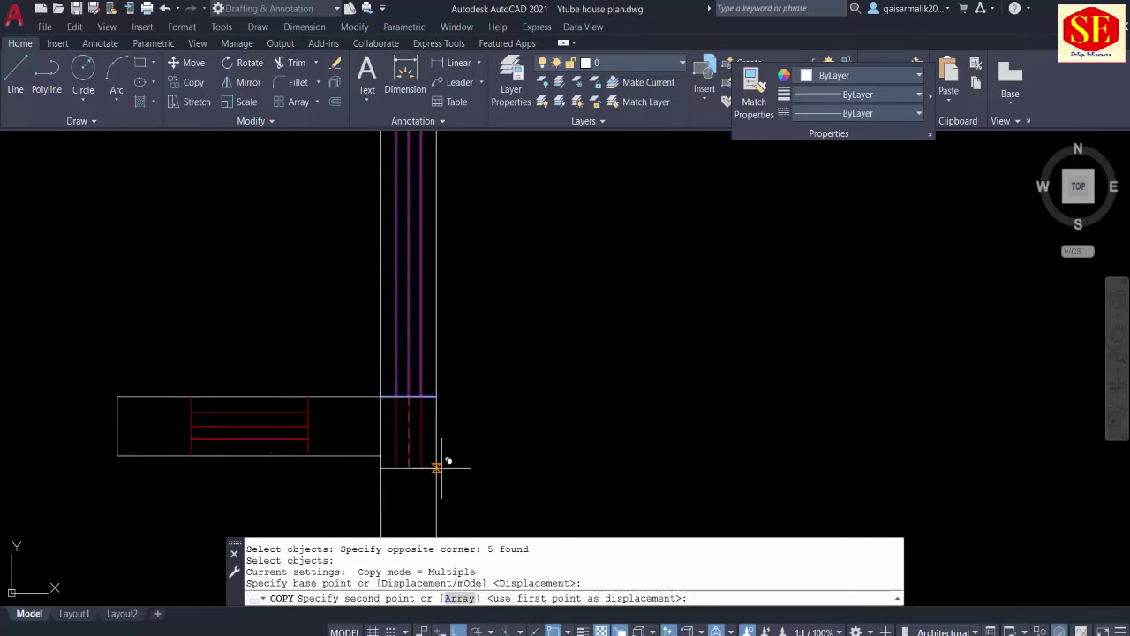
middle_drag(446, 345, 468, 398)
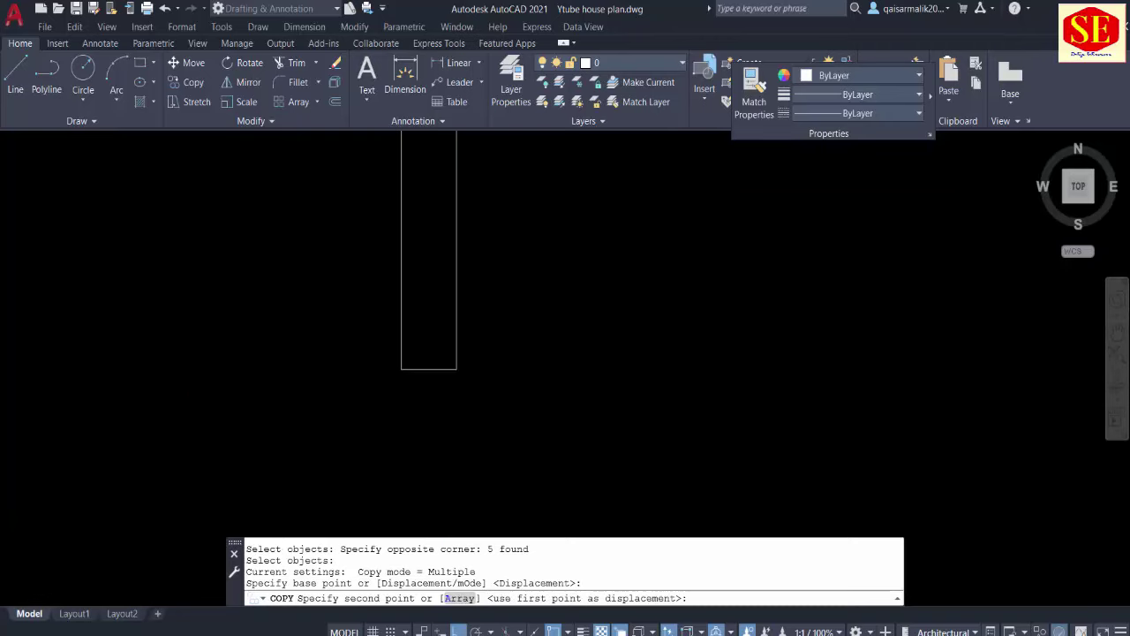
scroll(429, 347, down, 5)
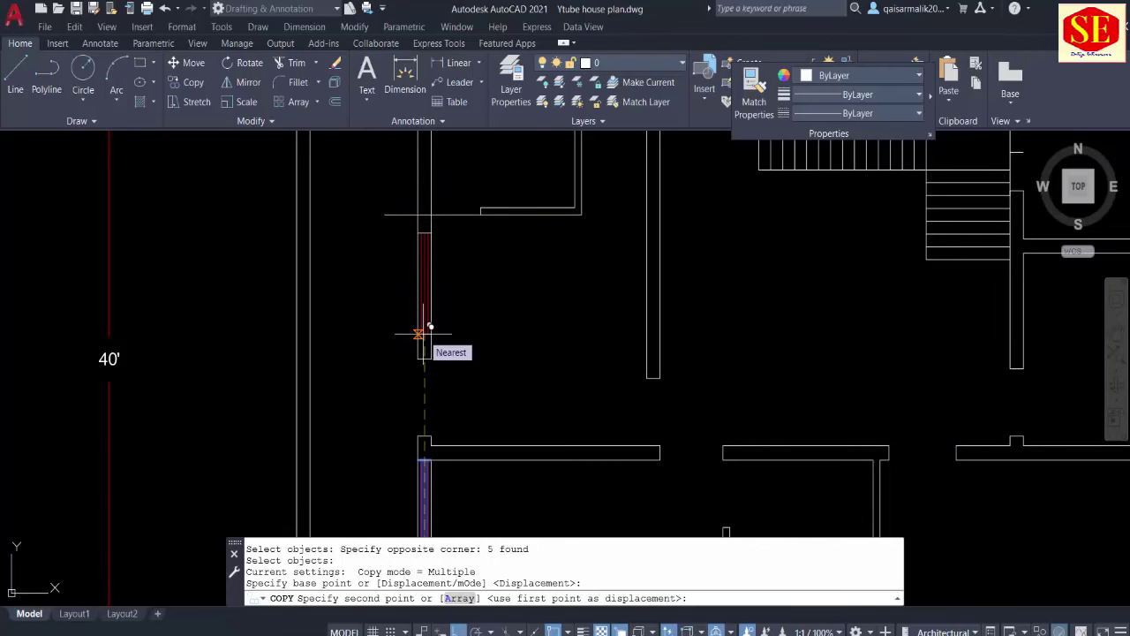
key(F3)
click(430, 327)
key(Escape)
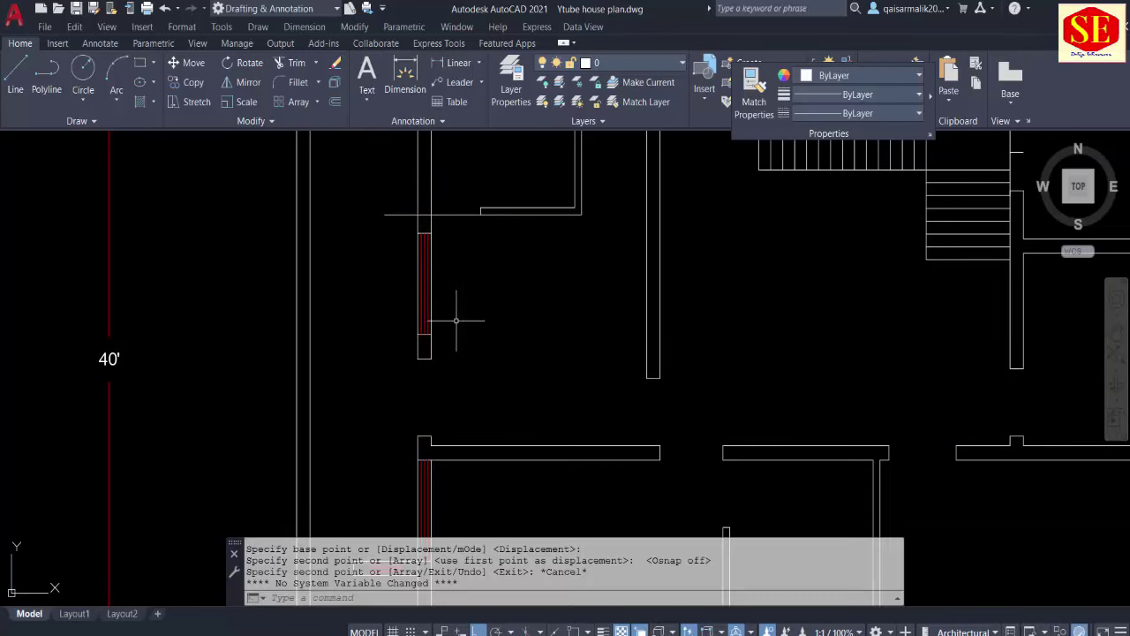
Step: Copy the small six-line red window onto the upper-left room's top wall
key(Escape)
key(Escape)
scroll(577, 354, down, 3)
text(co)
key(Return)
scroll(671, 442, up, 4)
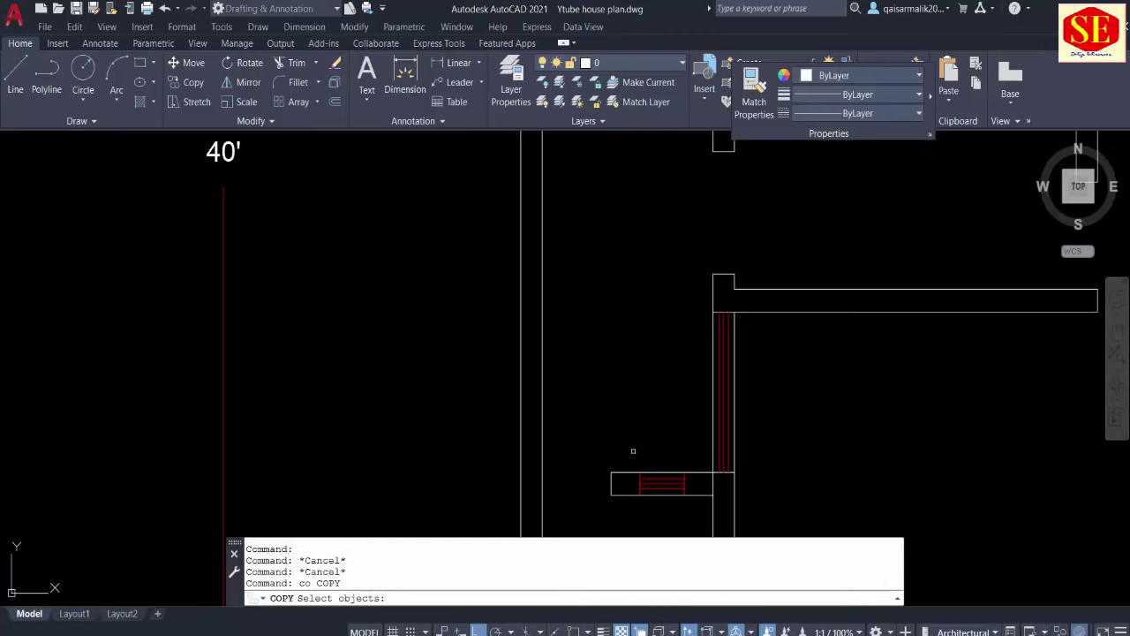
click(633, 447)
click(715, 515)
key(Return)
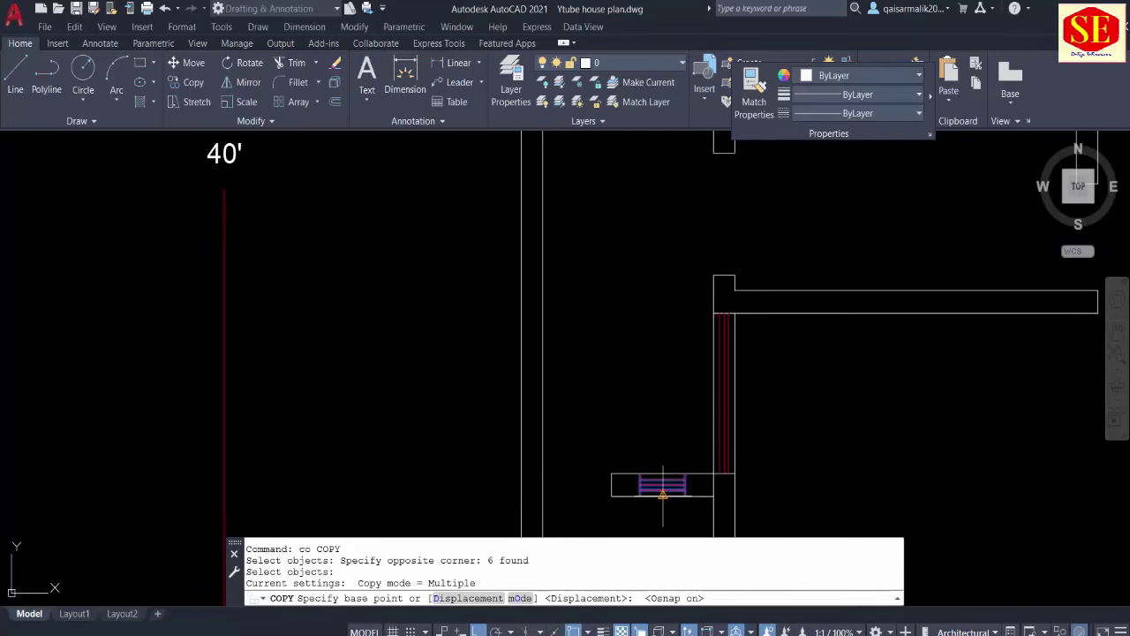
click(663, 492)
middle_drag(669, 265, 625, 459)
middle_drag(725, 132, 724, 389)
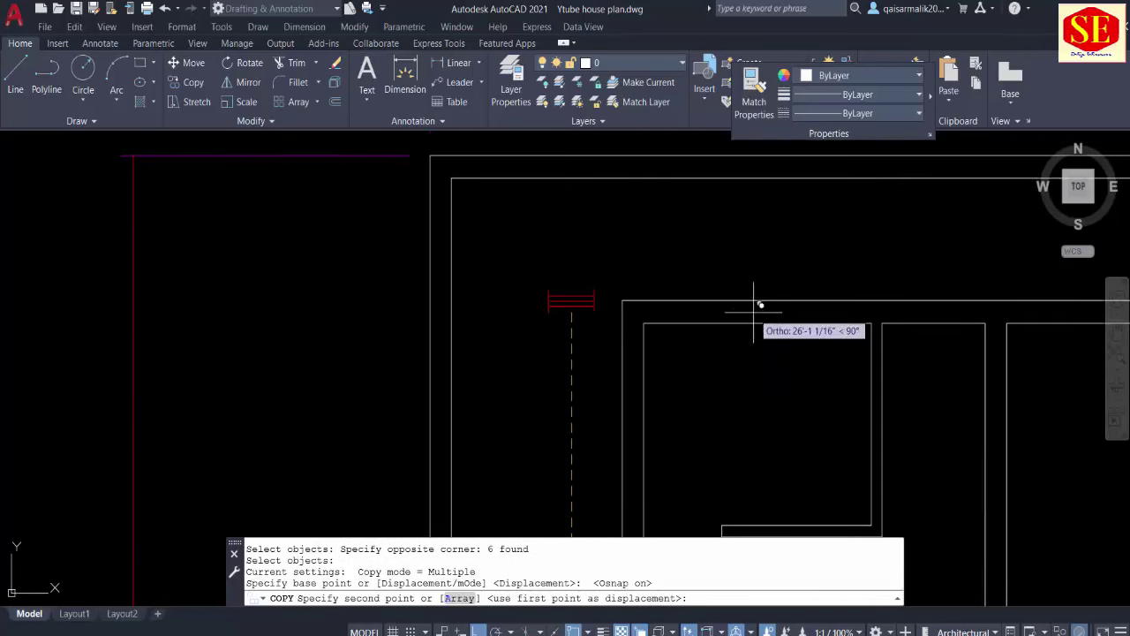
click(758, 321)
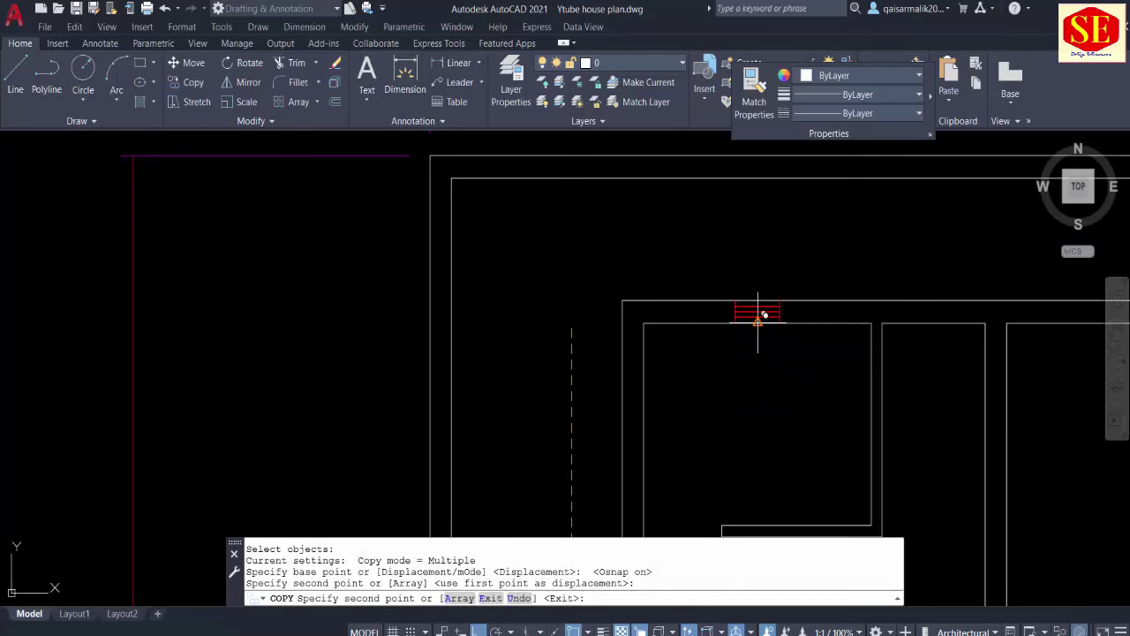
key(Escape)
scroll(630, 281, down, 2)
middle_drag(664, 311, 651, 286)
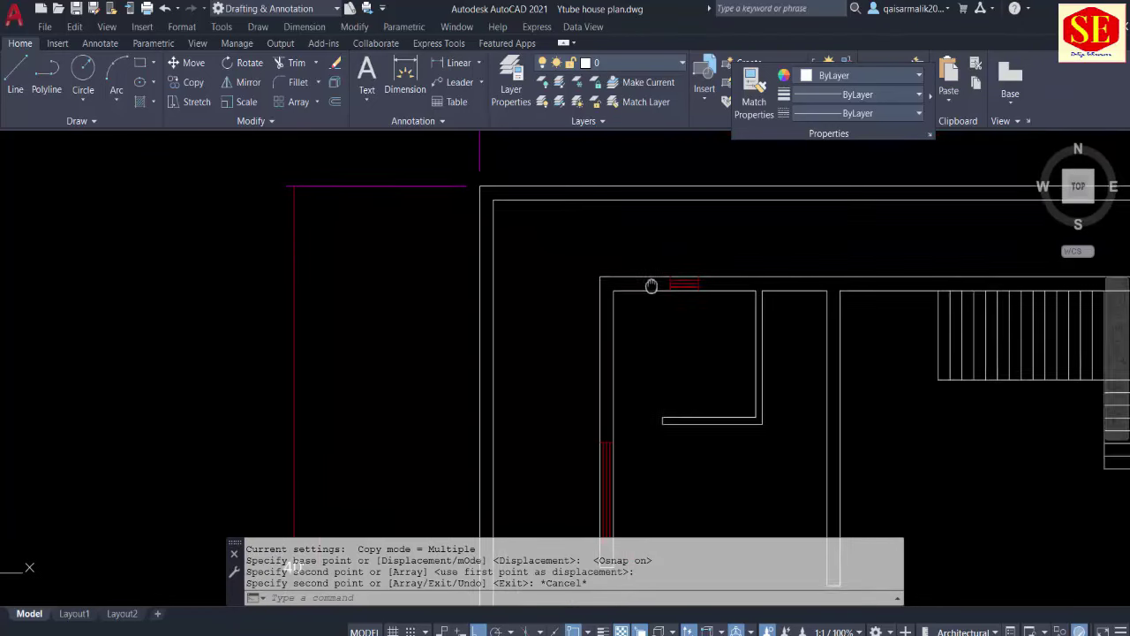
middle_drag(726, 315, 559, 303)
key(Escape)
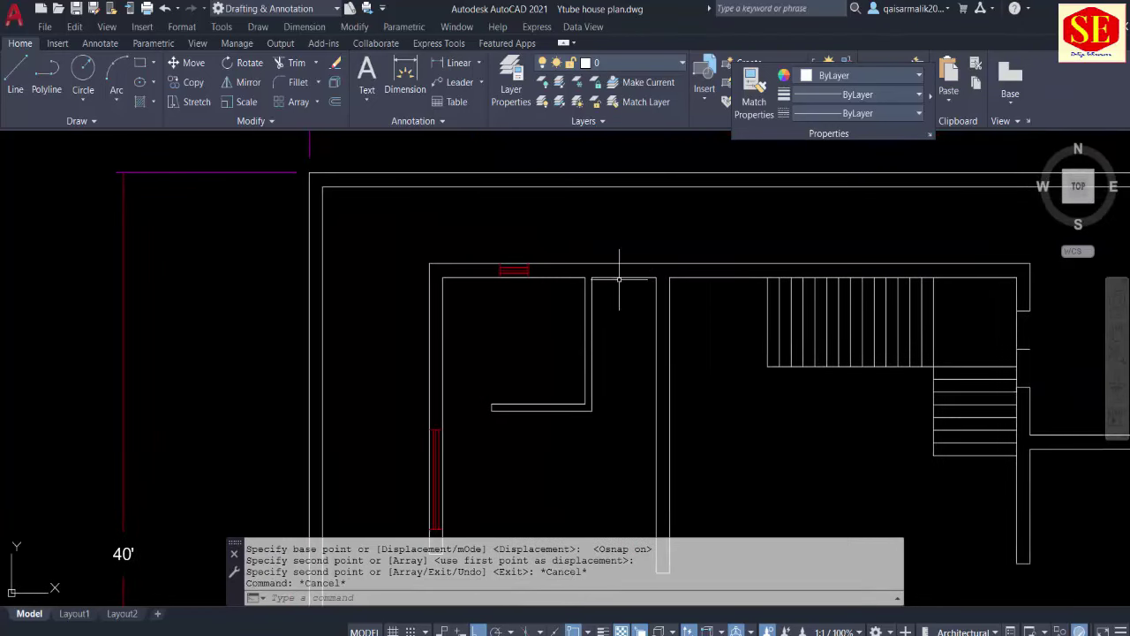
Step: Offset the small upper room's top line 2' down to form the shaft box
text(l)
key(Return)
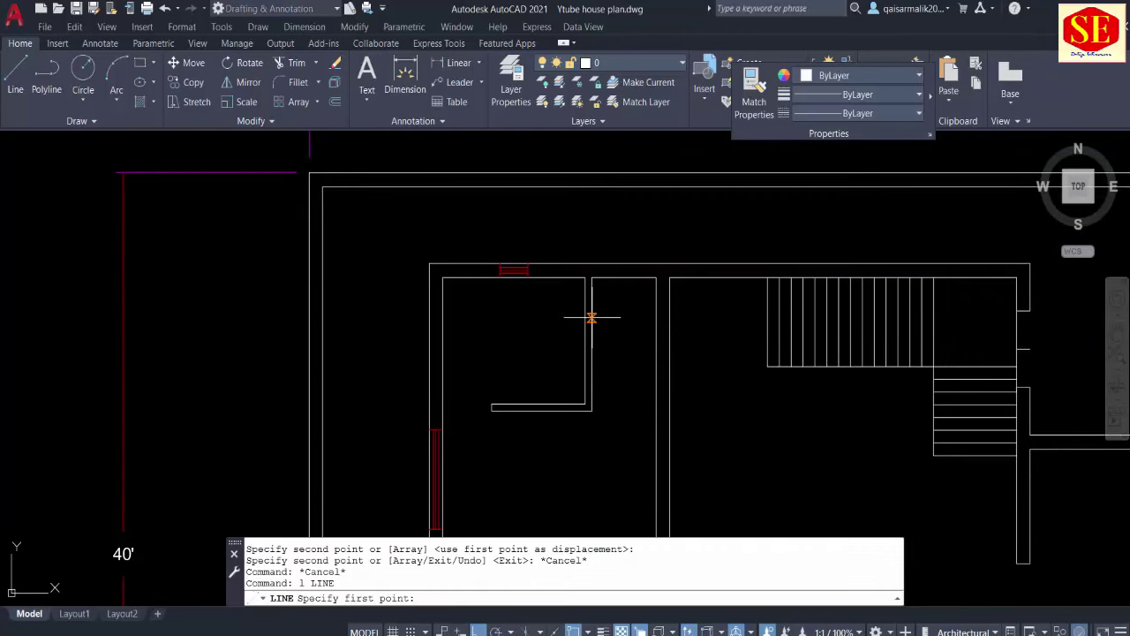
key(Escape)
text(o)
key(Return)
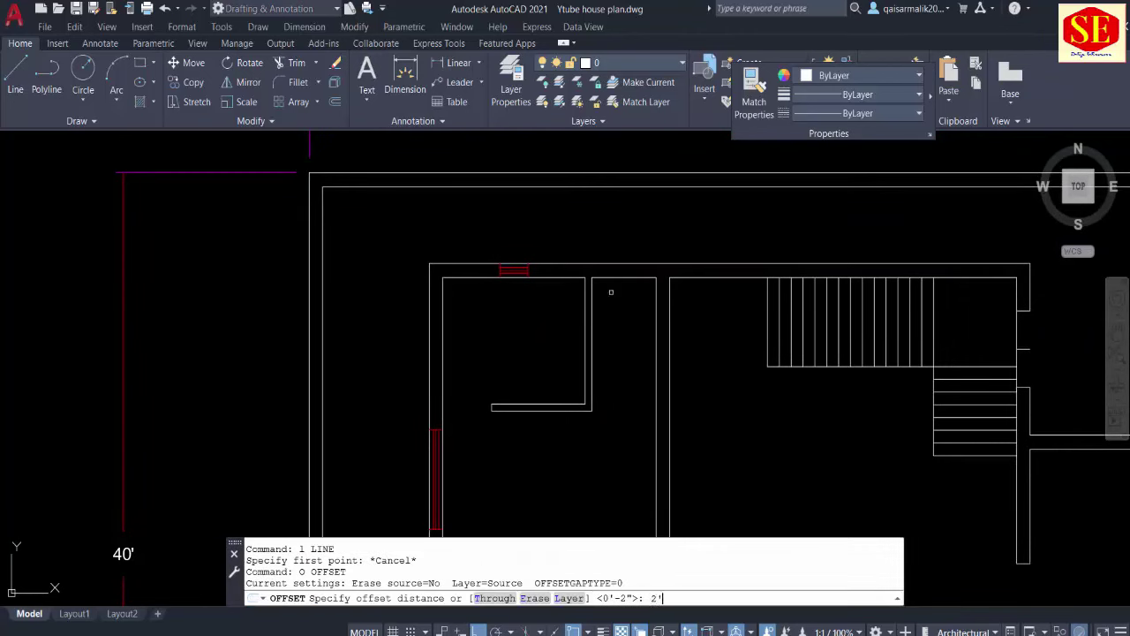
key(Return)
click(608, 277)
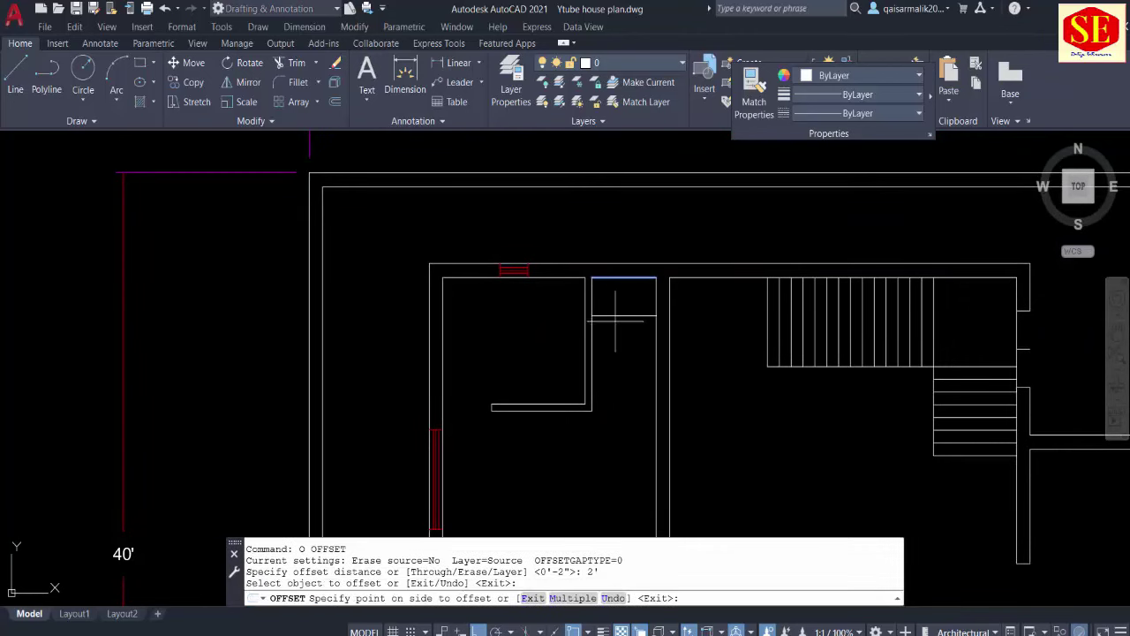
click(616, 320)
key(Escape)
Step: Draw two diagonal lines across the shaft box to mark it with an X
text(l)
key(Return)
click(657, 277)
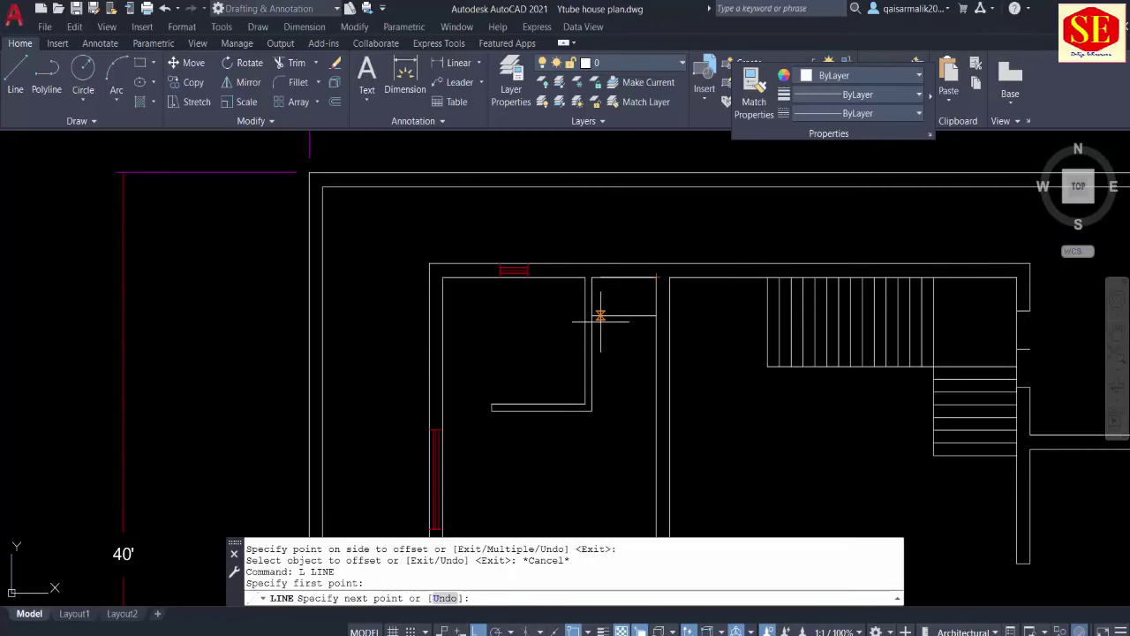
click(591, 314)
key(Escape)
key(Return)
click(592, 278)
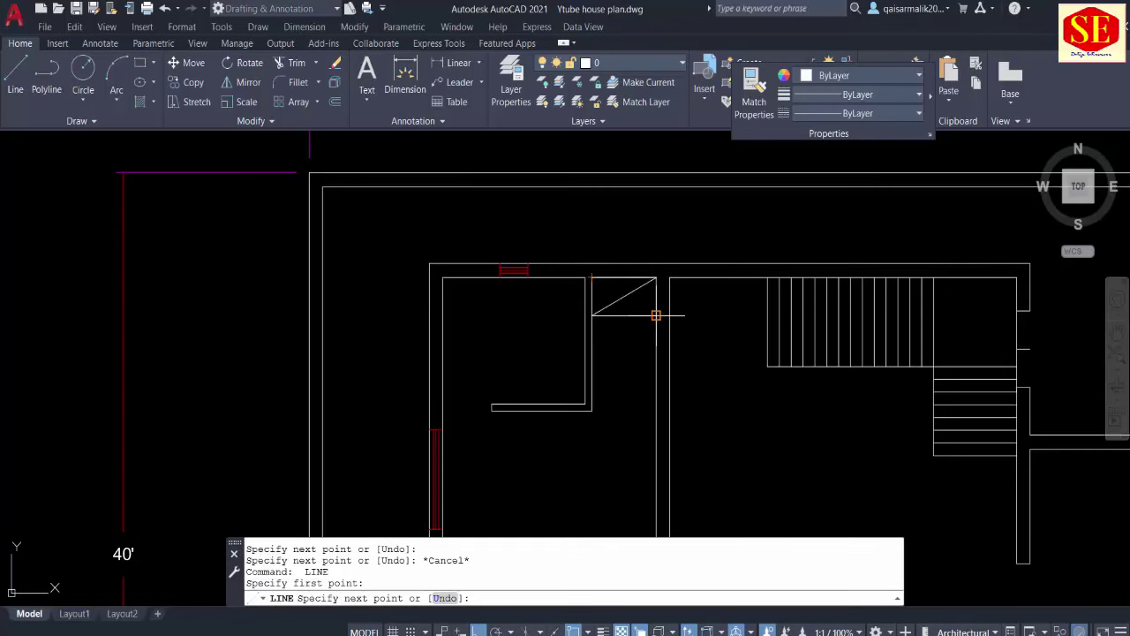
click(656, 314)
key(Escape)
Step: Extend the stair's left line up to the wall
mouse_move(619, 252)
middle_down()
mouse_move(609, 298)
mouse_move(586, 321)
mouse_move(504, 328)
middle_up()
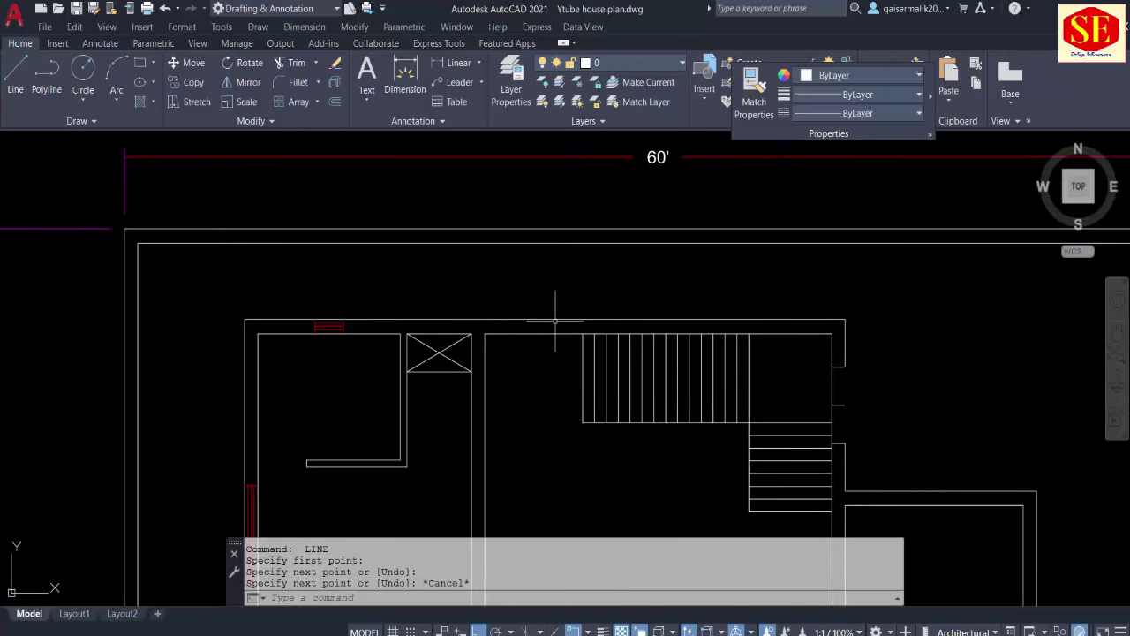
text(ex)
key(Return)
click(582, 353)
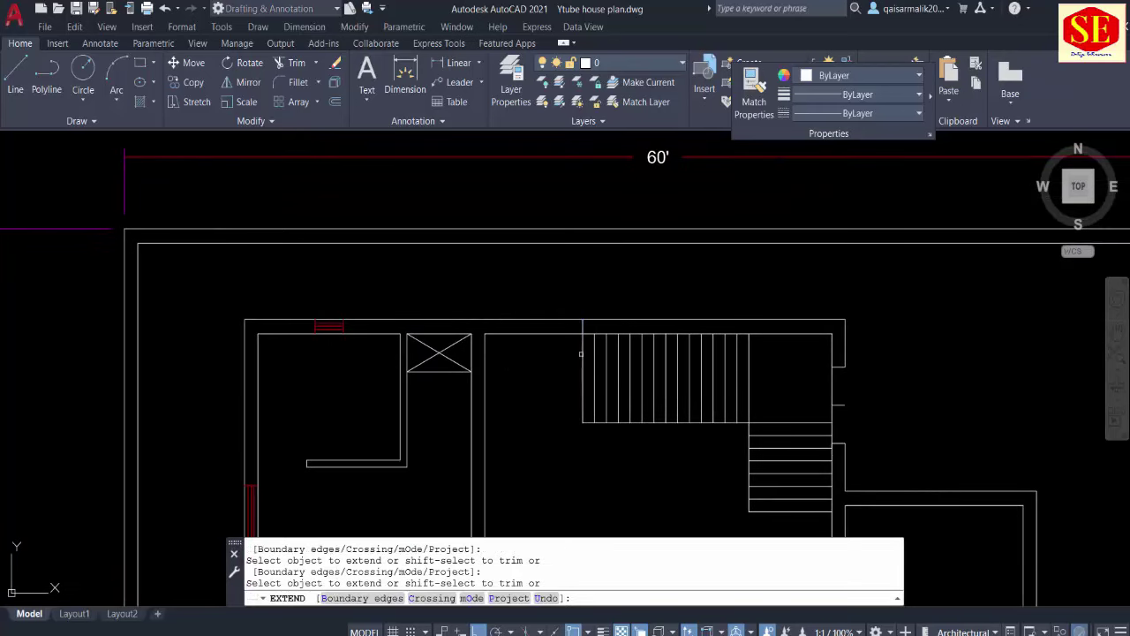
key(Escape)
text(l)
key(Return)
Step: Draw a short line at the top wall by the stairs and measure the opening's width
click(484, 332)
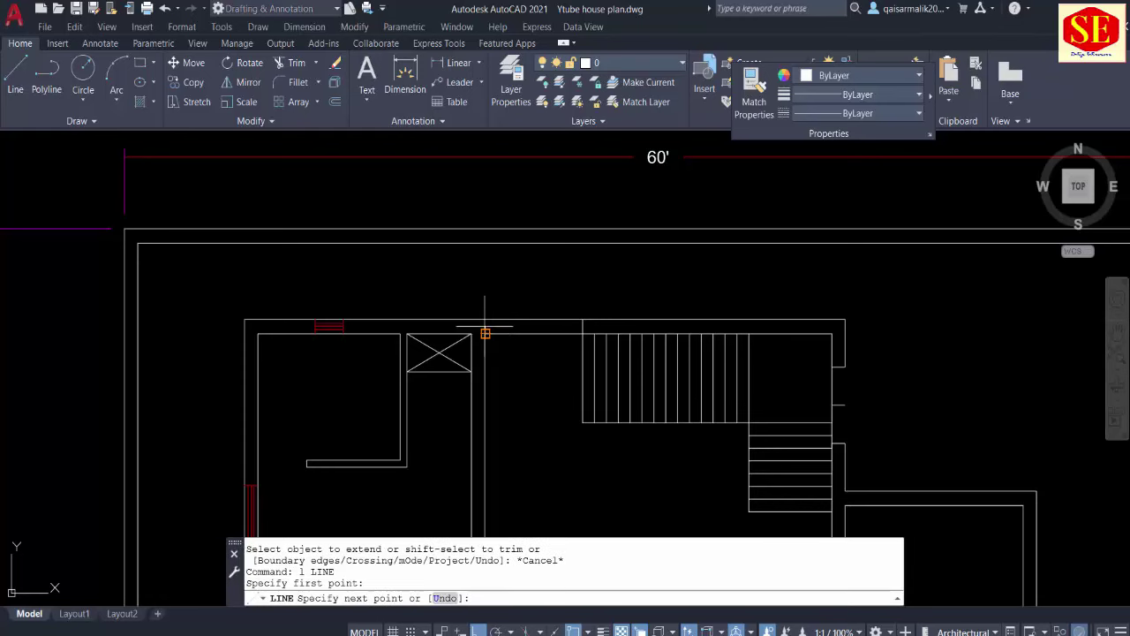
click(484, 321)
key(Escape)
click(457, 63)
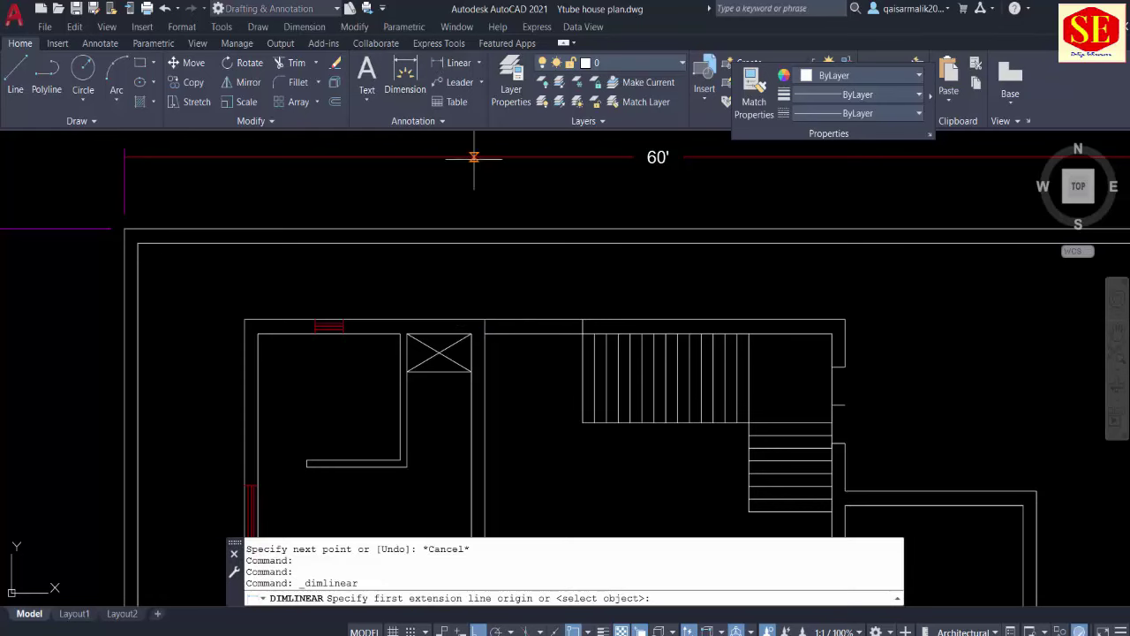
click(485, 318)
click(582, 319)
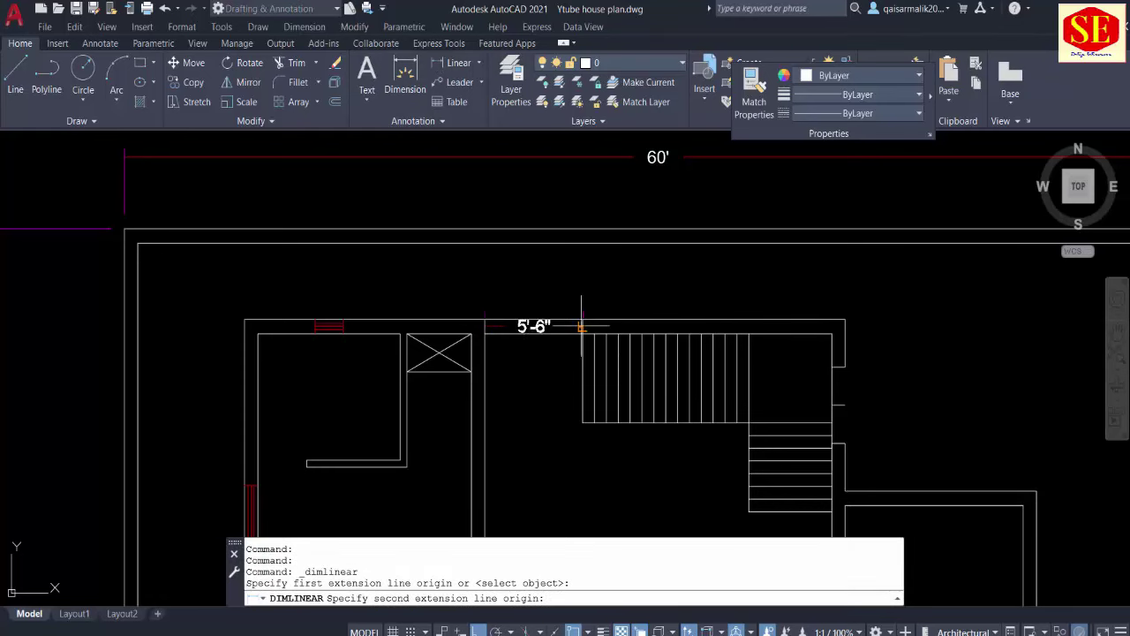
key(Escape)
scroll(472, 343, up, 2)
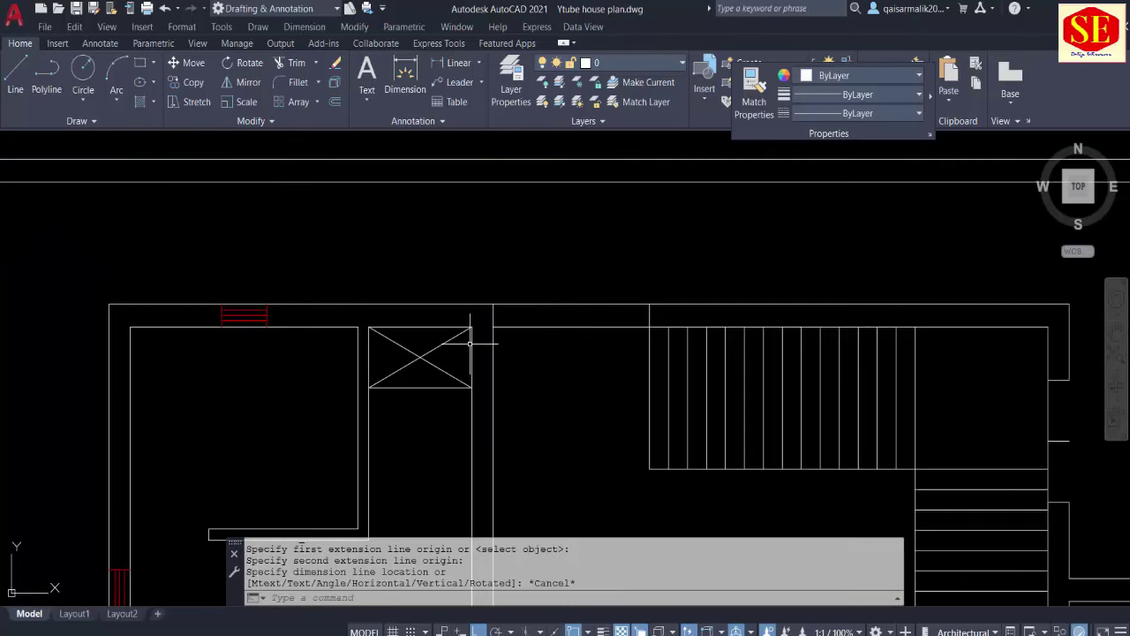
Step: Draw a line across the top-wall opening between the shaft box and the stairs
text(l)
key(Return)
click(493, 327)
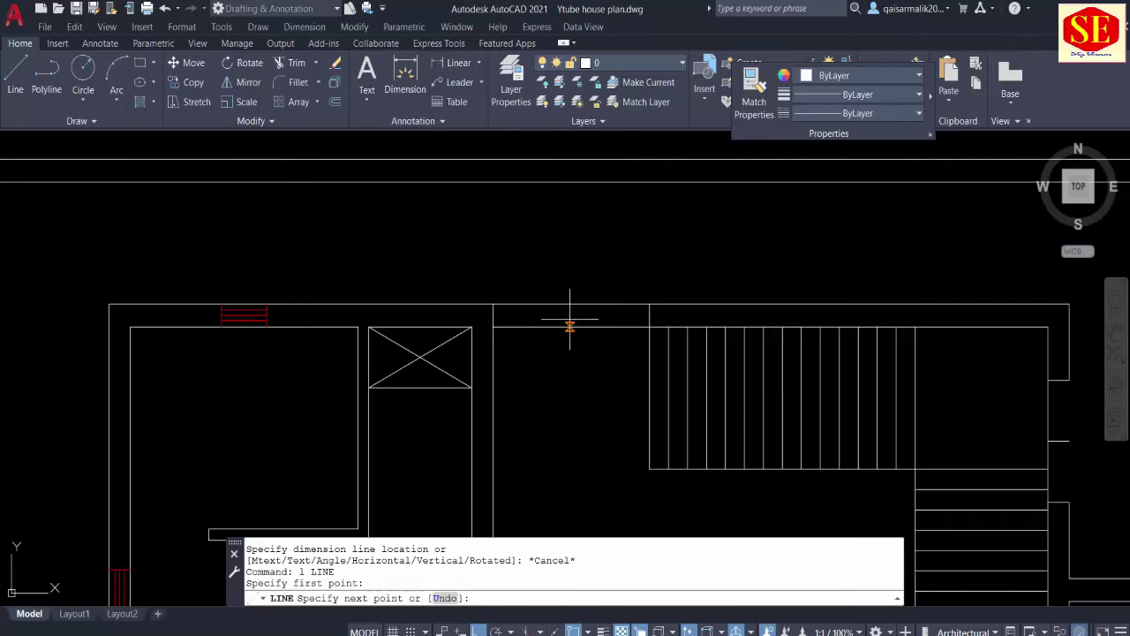
click(648, 316)
key(Escape)
Step: Offset the new line 2" three times to form parallel window lines
text(o)
key(Return)
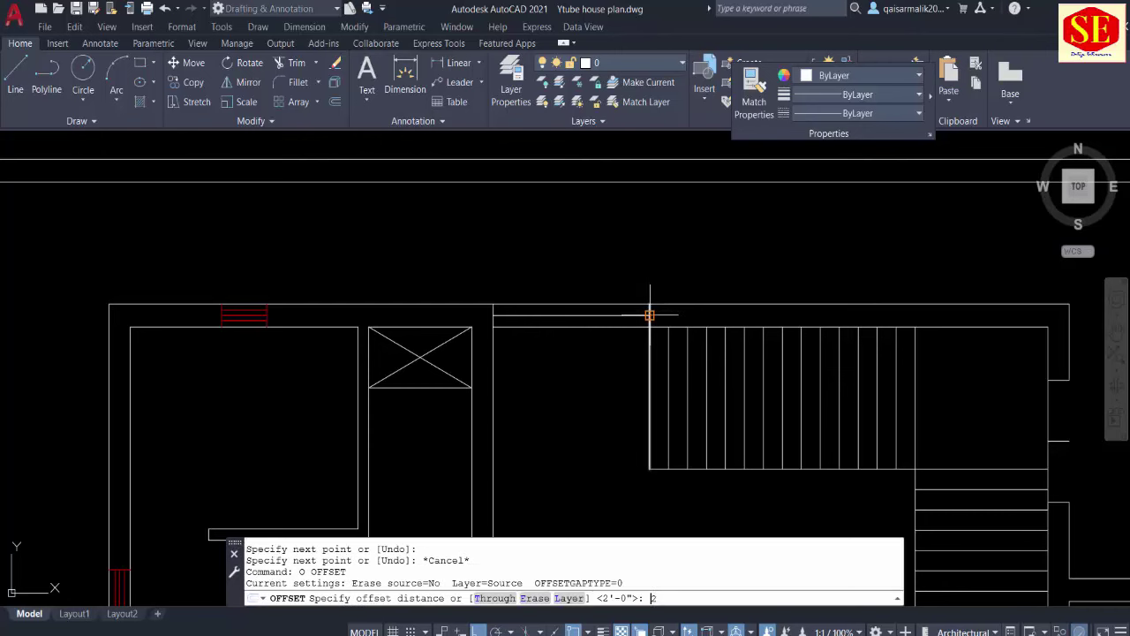
text(2)
key(Return)
scroll(624, 331, up, 2)
click(597, 305)
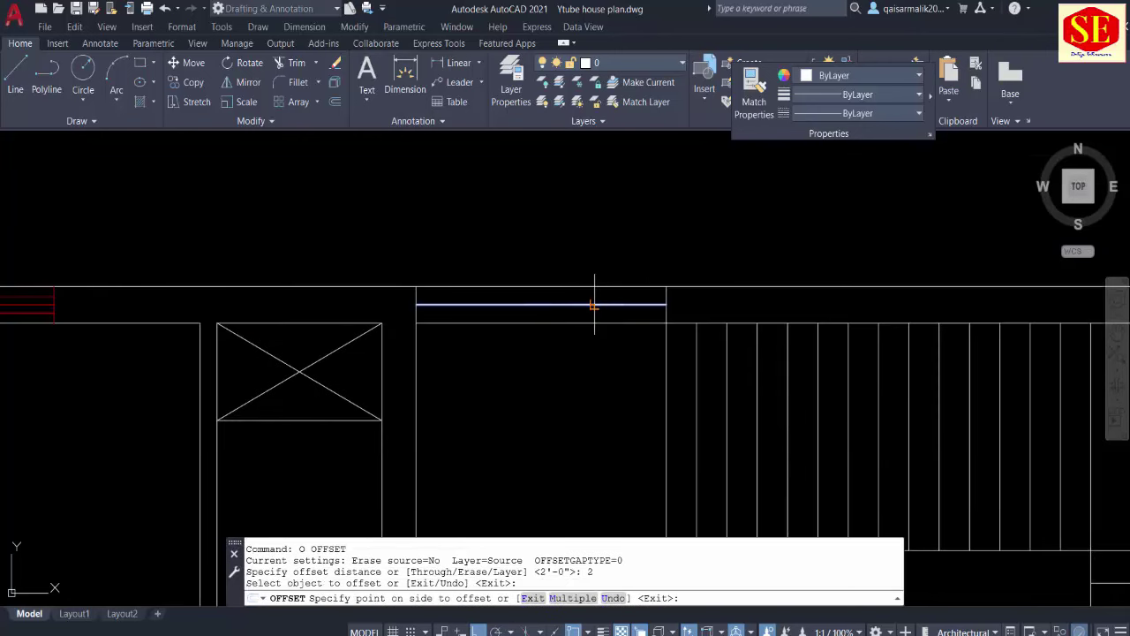
click(581, 299)
click(576, 303)
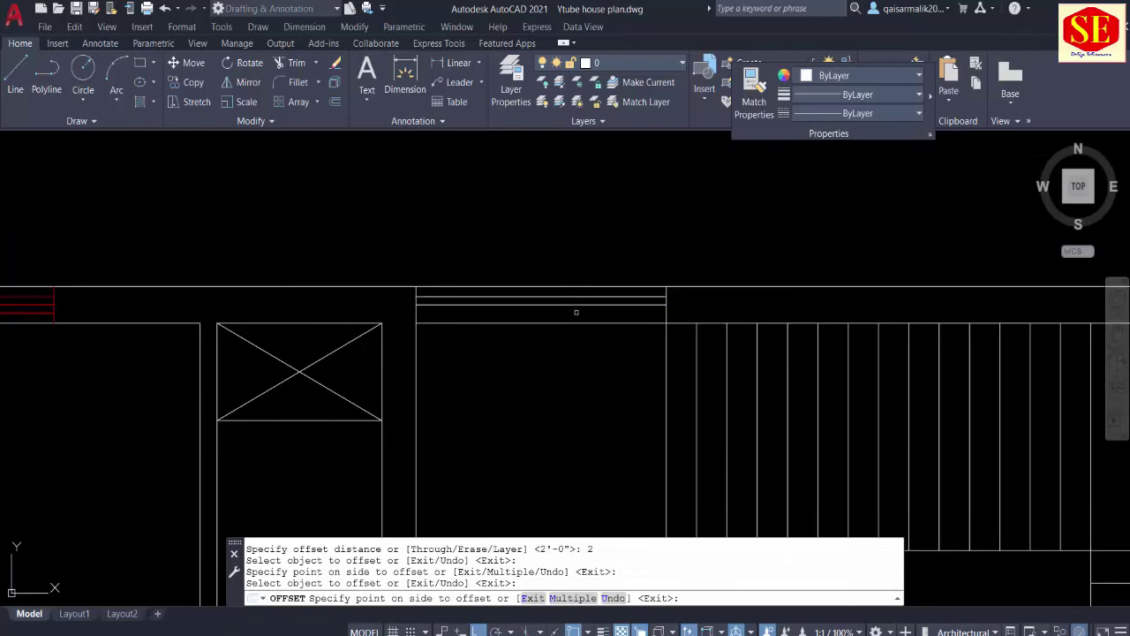
click(577, 316)
click(572, 302)
click(574, 334)
key(Escape)
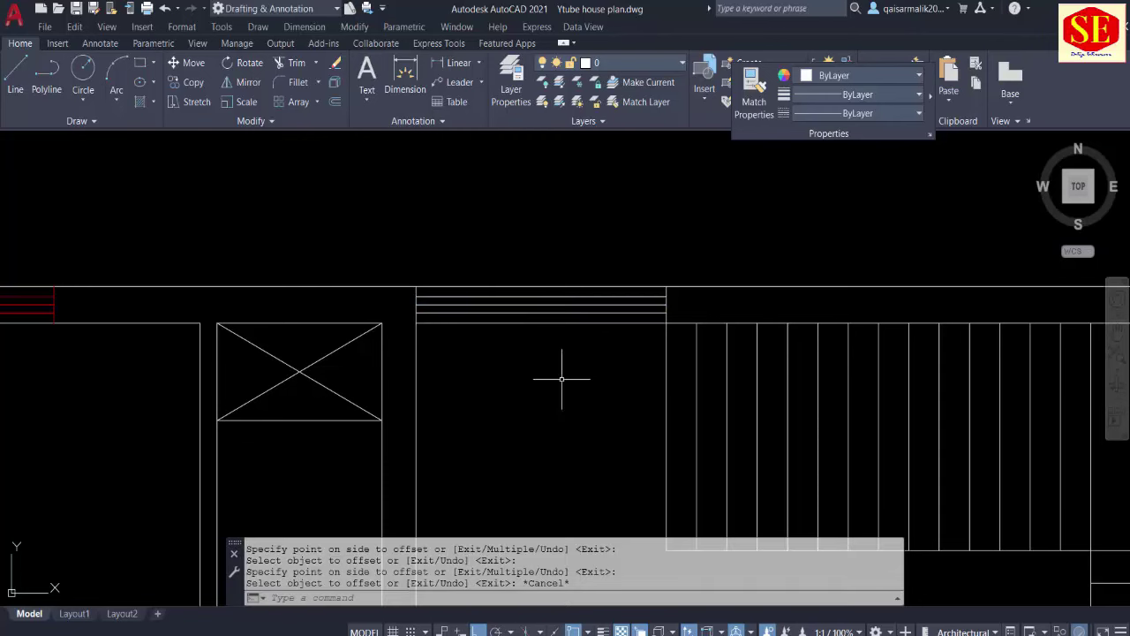
Step: Match the new lines to the existing red window with MATCHPROP so they turn red
middle_drag(559, 379, 666, 321)
text(ma)
key(Return)
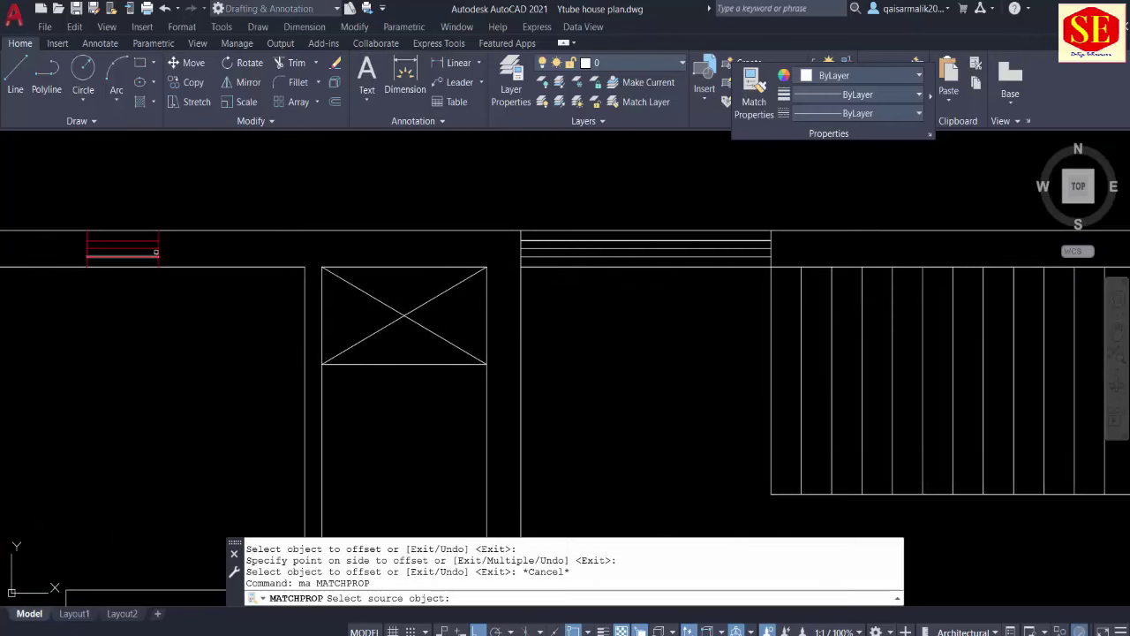
click(139, 242)
click(139, 241)
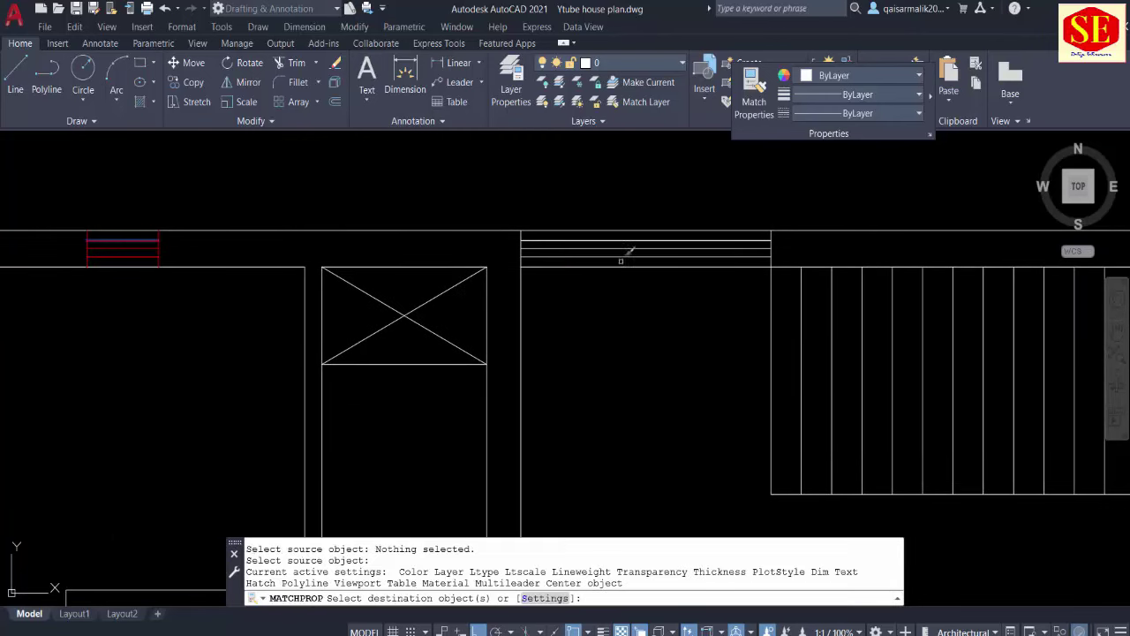
click(632, 231)
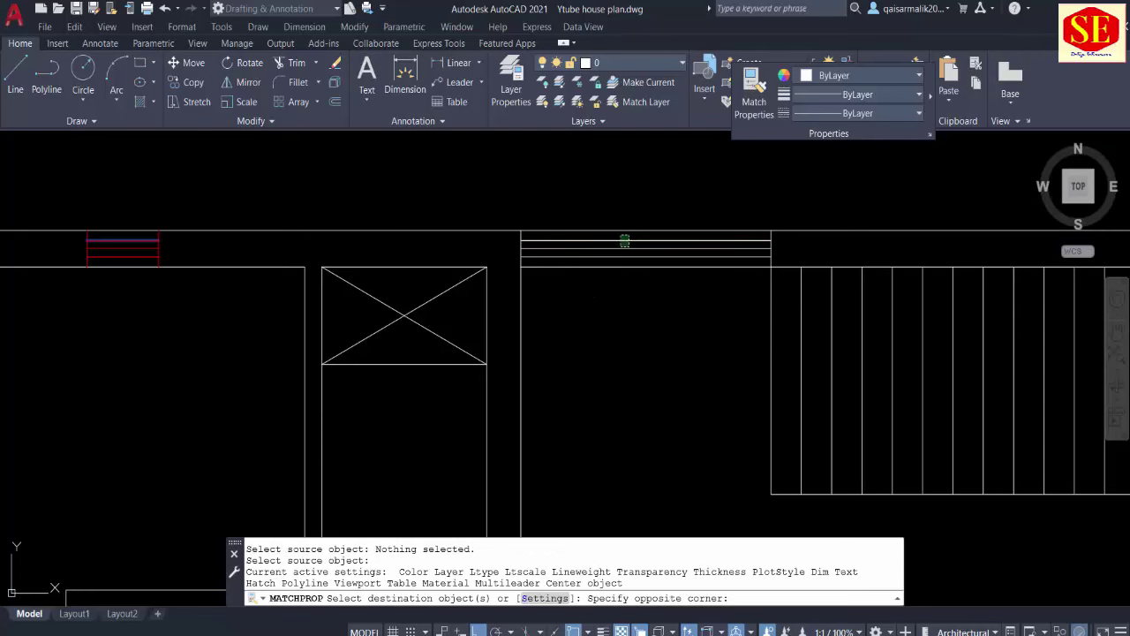
click(610, 257)
key(Escape)
scroll(618, 265, down, 5)
scroll(638, 307, up, 2)
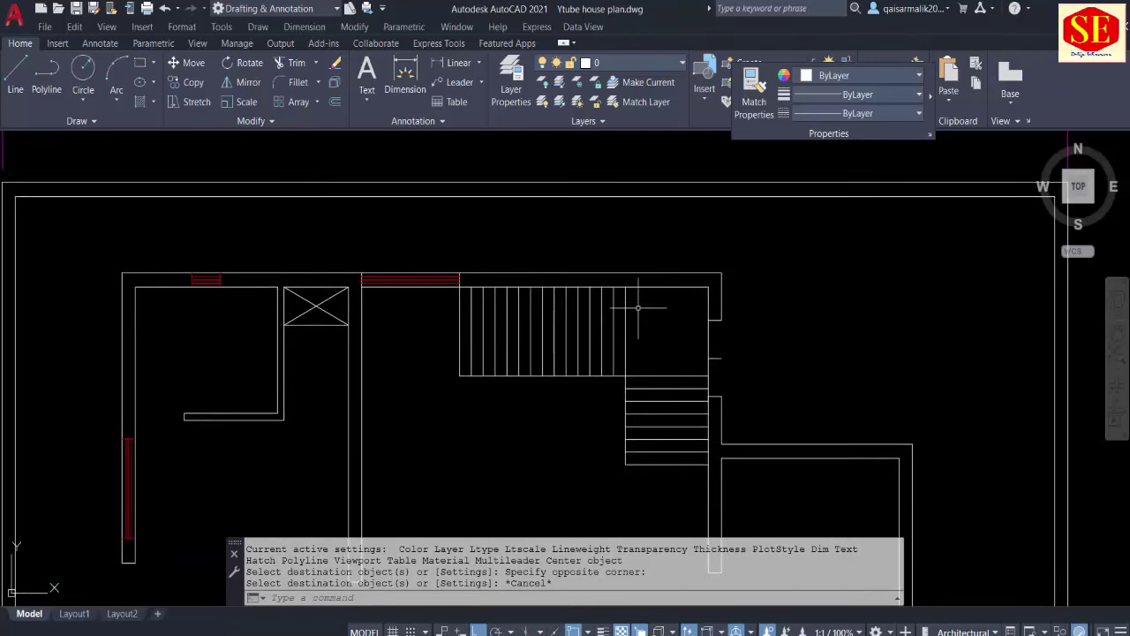
scroll(637, 308, up, 3)
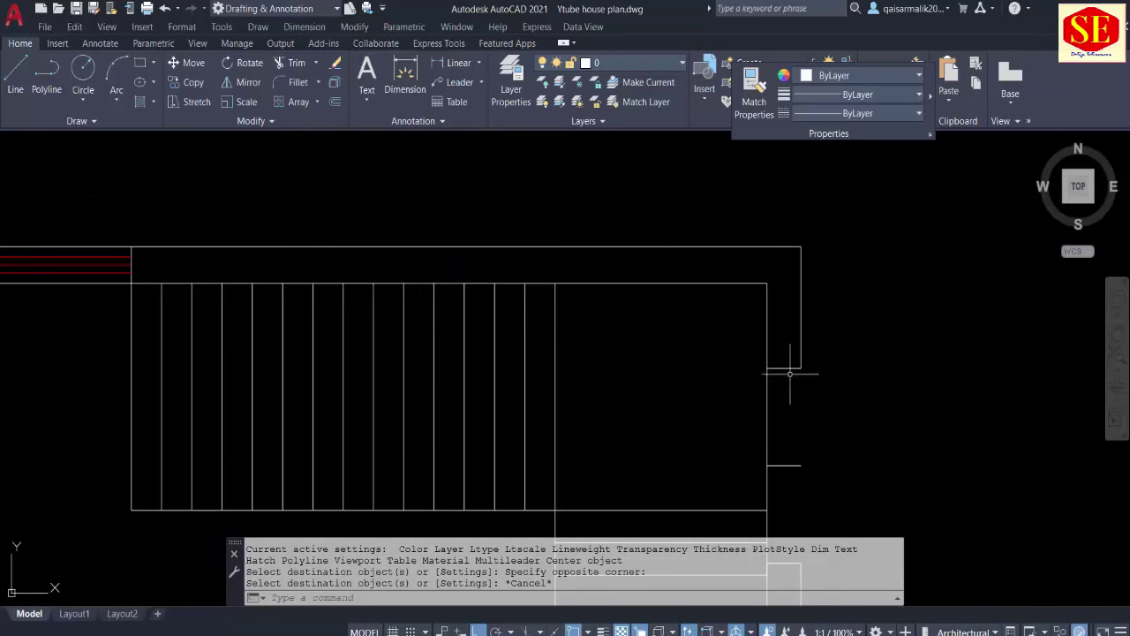
Step: Extend the stair's vertical line up to the top wall
scroll(662, 285, down, 2)
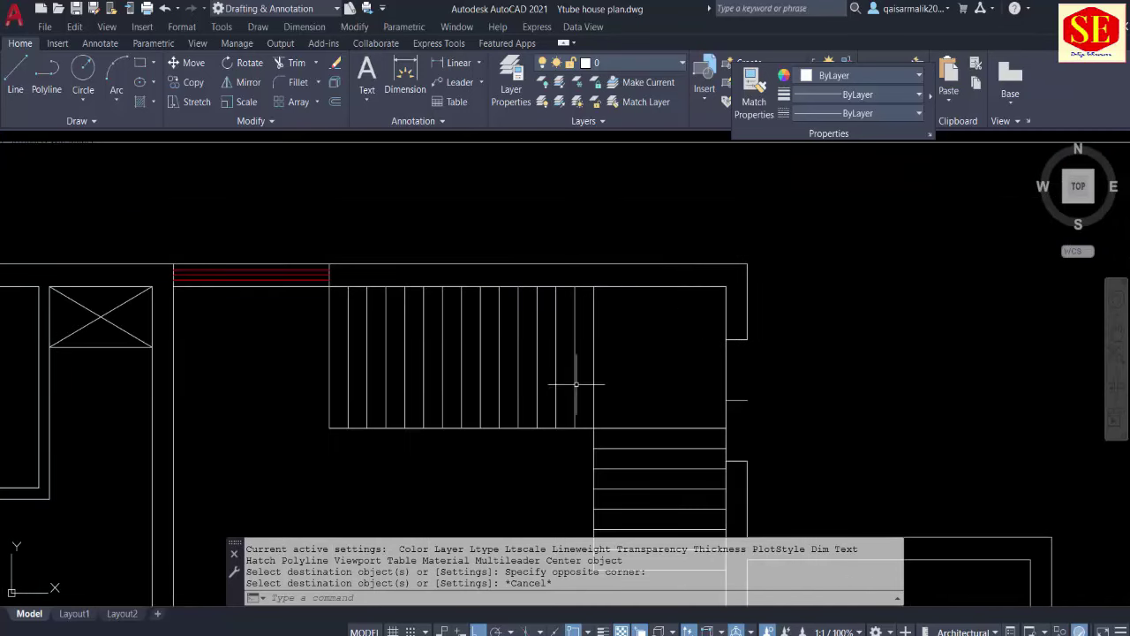
scroll(638, 242, down, 2)
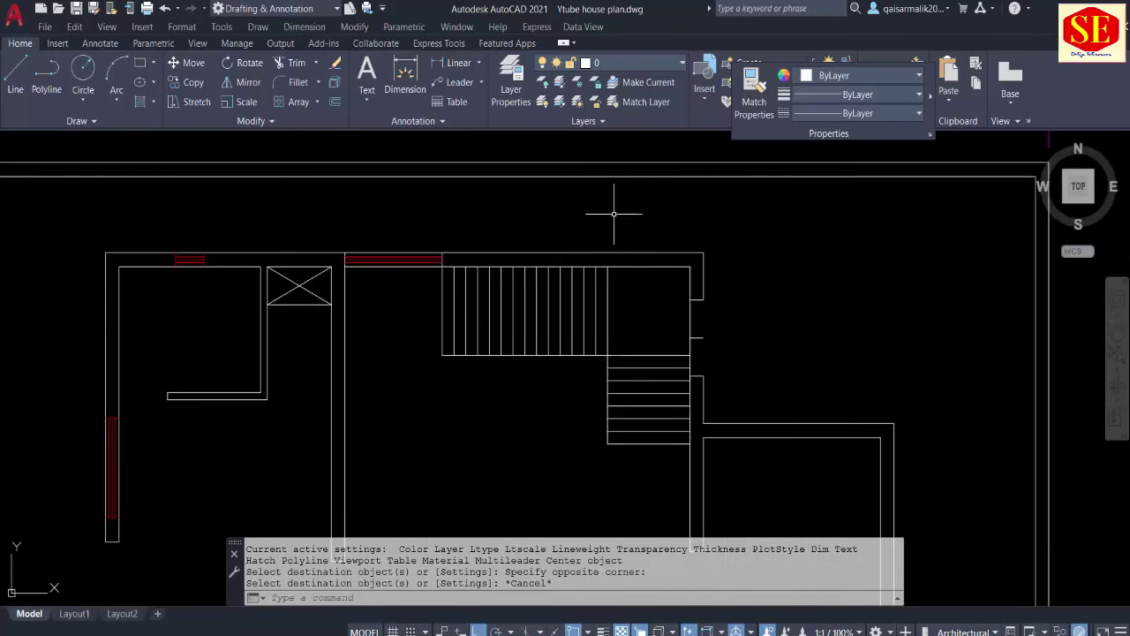
key(Escape)
text(ex)
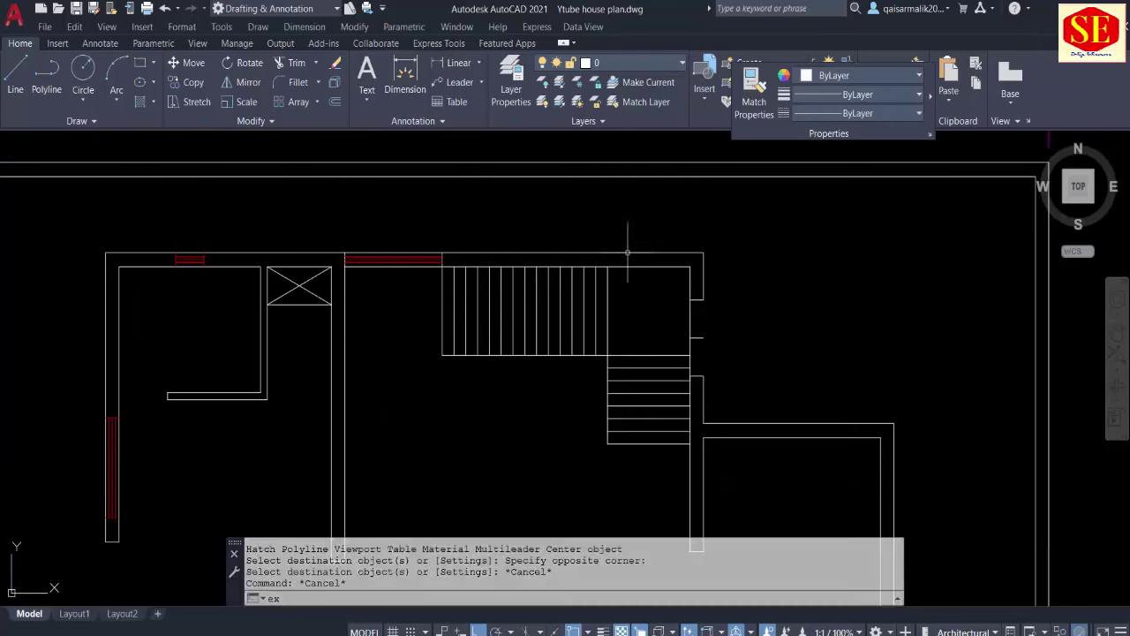
key(Return)
click(607, 276)
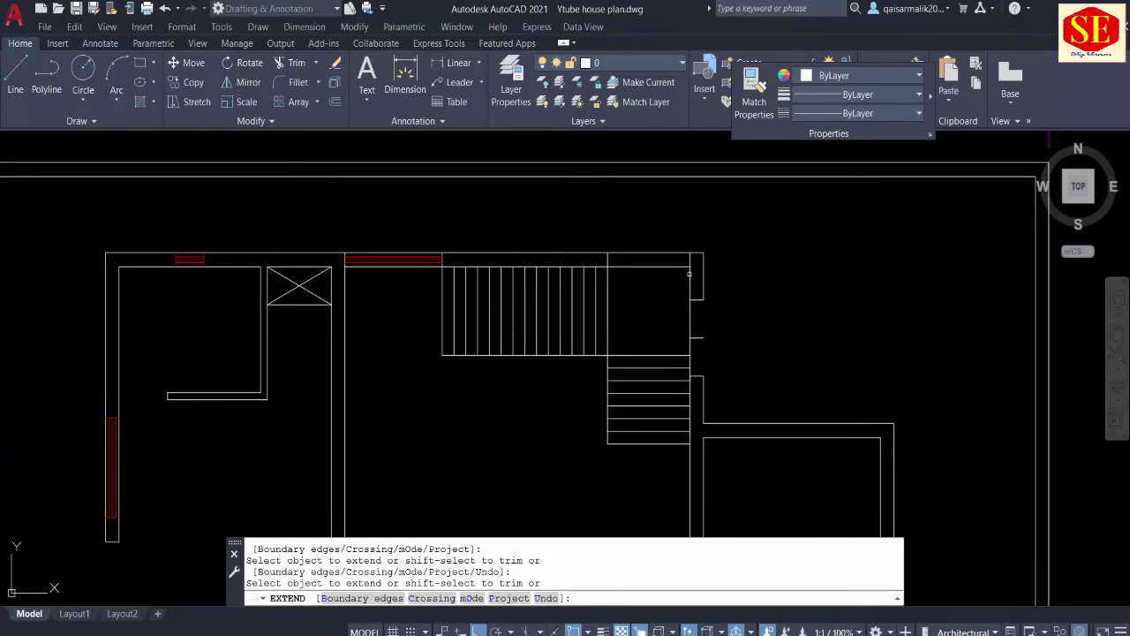
key(Escape)
Step: Draw a line across the top-wall gap from its right side to the stair line
text(l)
key(Return)
scroll(643, 247, up, 4)
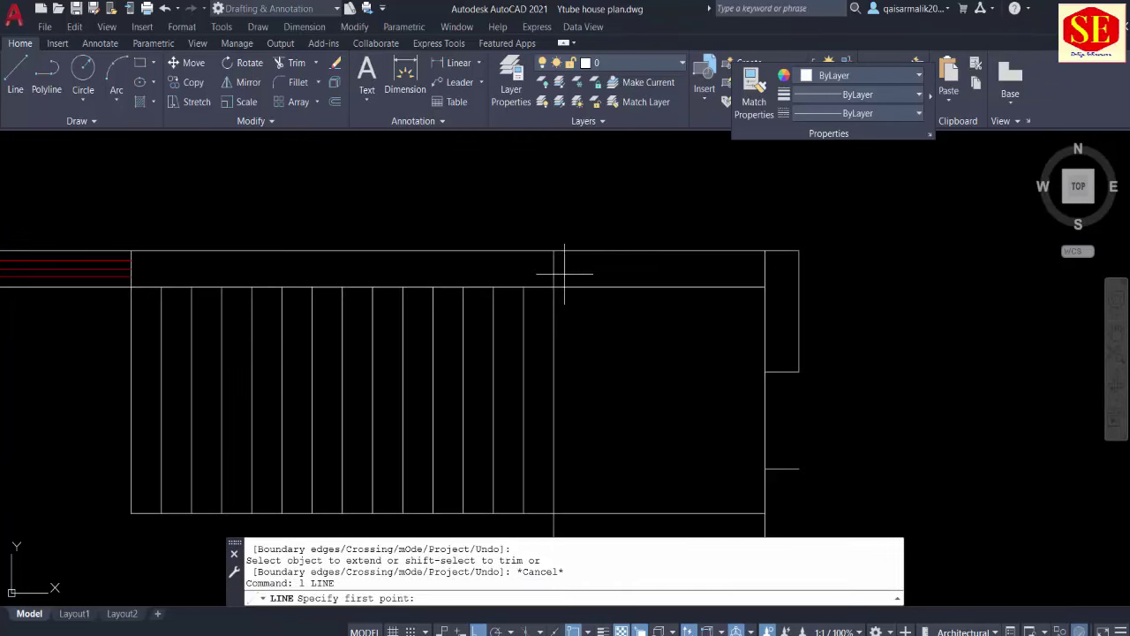
click(765, 271)
click(554, 271)
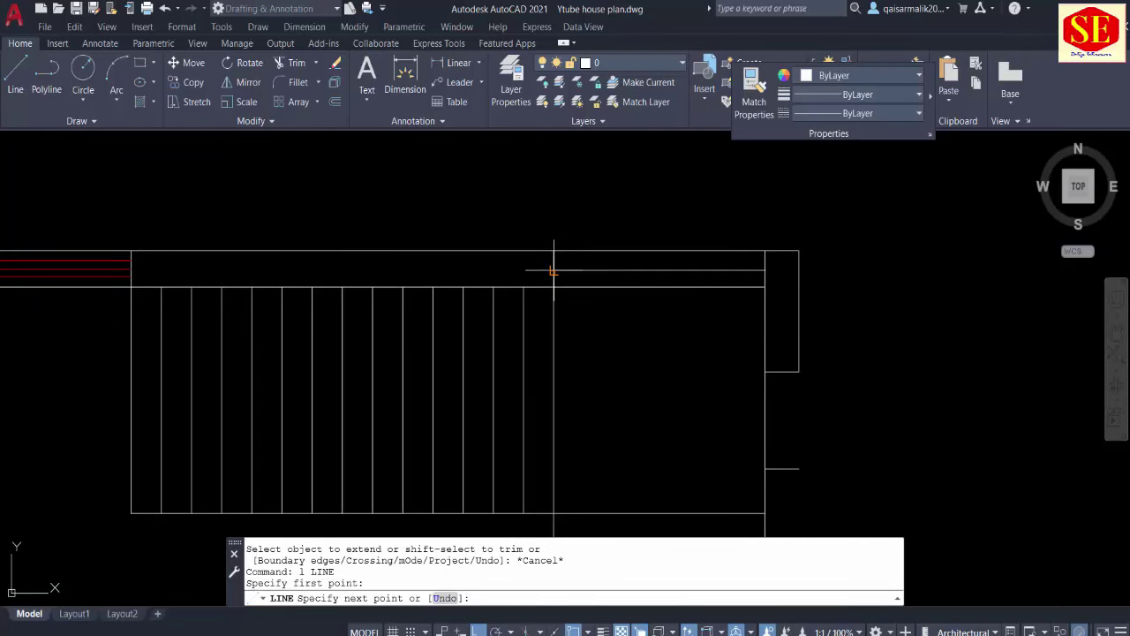
key(Escape)
Step: Offset that line 2" twice to create the parallel window lines
text(o)
key(Return)
text(2)
key(Return)
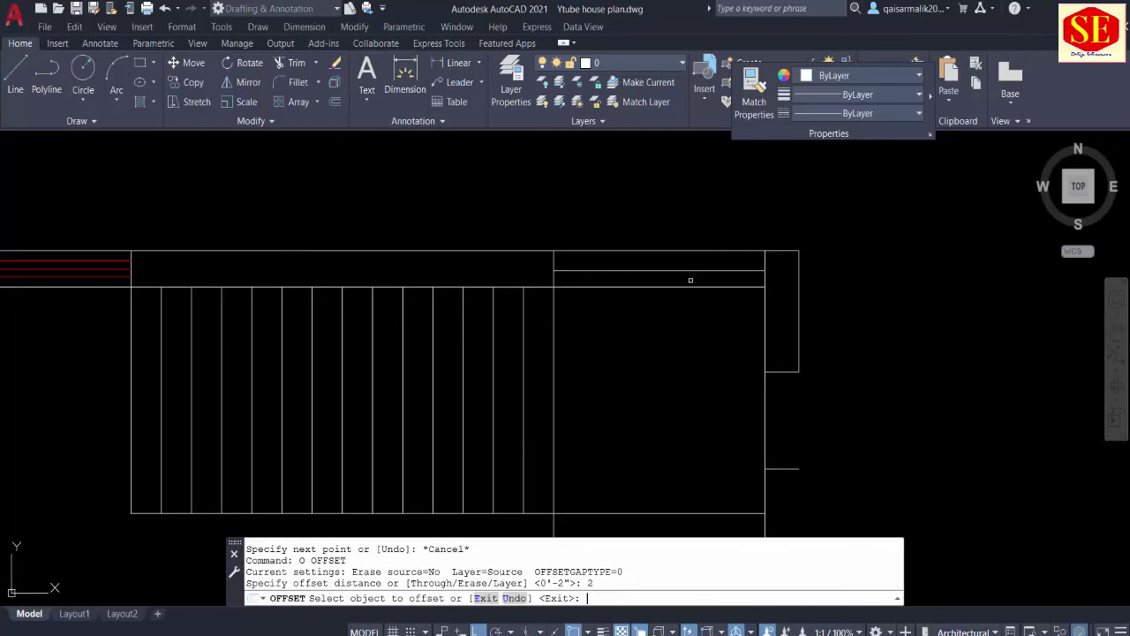
click(652, 272)
click(641, 256)
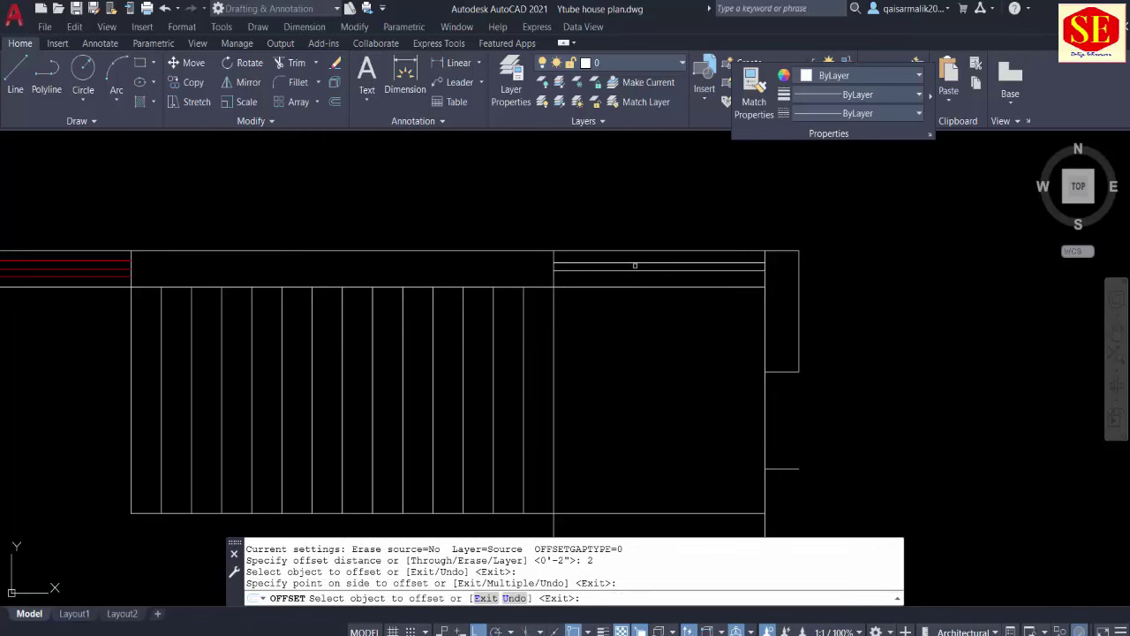
click(634, 268)
click(633, 279)
key(Escape)
text(m)
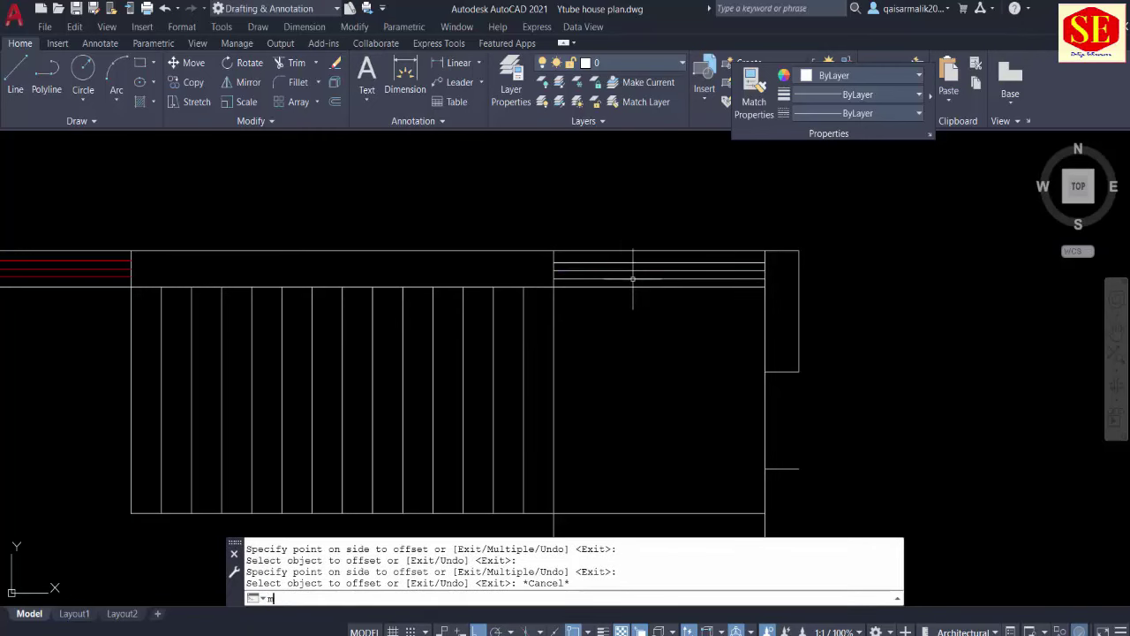
Step: Copy the red window's properties onto the new window lines with MATCHPROP
text(a)
key(Return)
click(116, 262)
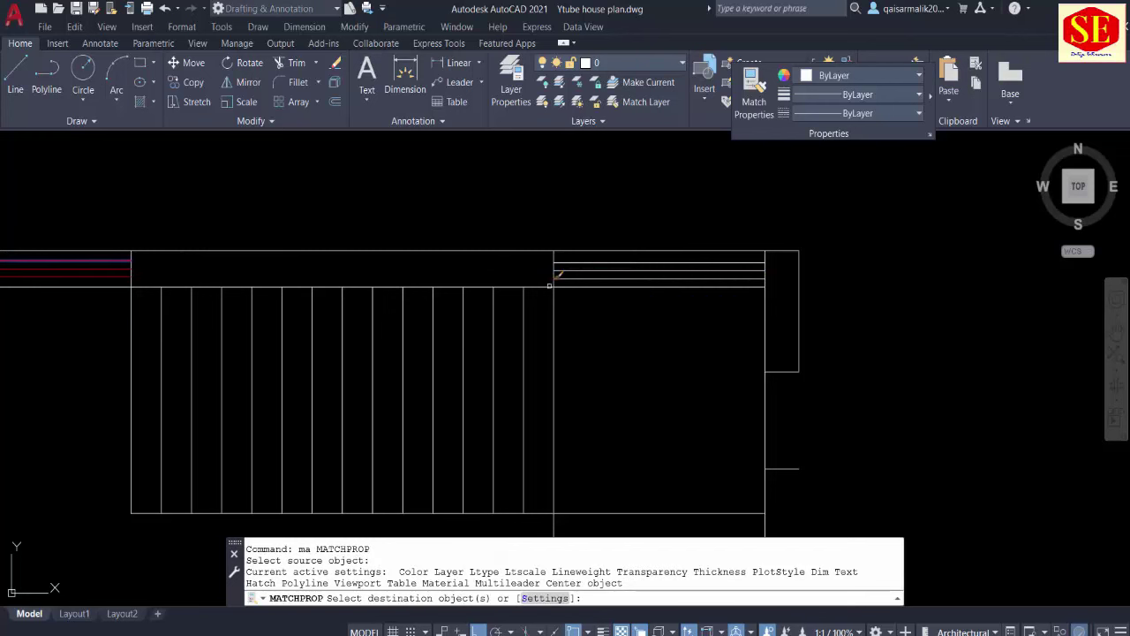
scroll(681, 258, up, 2)
click(682, 254)
click(664, 283)
key(Escape)
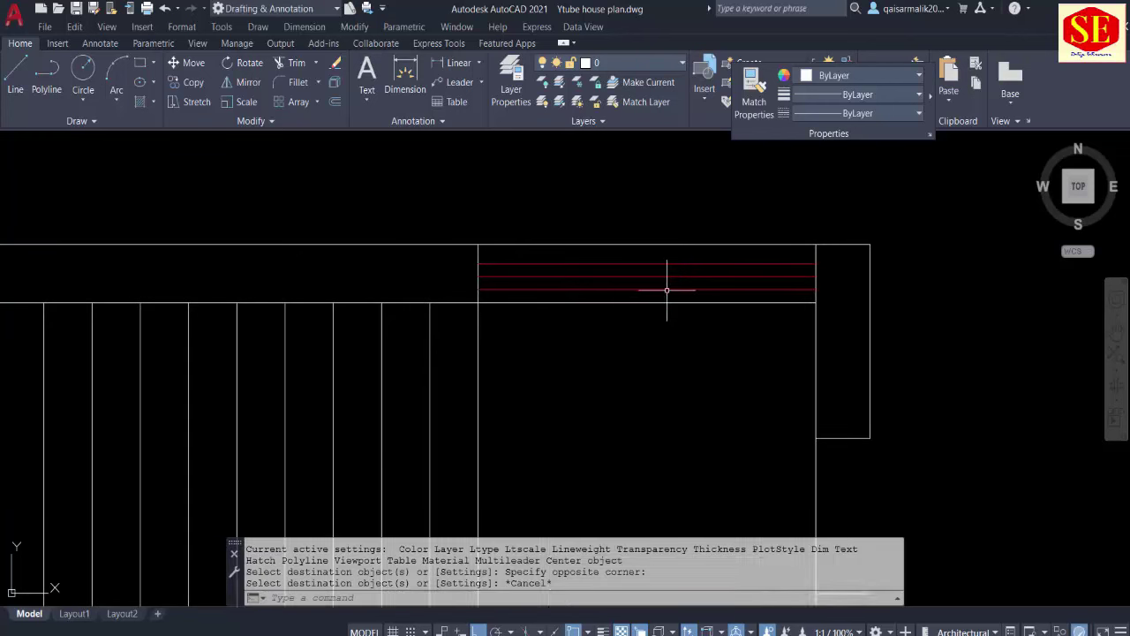
scroll(667, 290, down, 2)
Step: Bring the rooms below the stairs into view and start the LINE command
mouse_move(667, 282)
middle_down()
mouse_move(697, 273)
mouse_move(703, 330)
mouse_move(677, 316)
middle_up()
scroll(697, 273, down, 1)
key(Escape)
text(l)
key(Return)
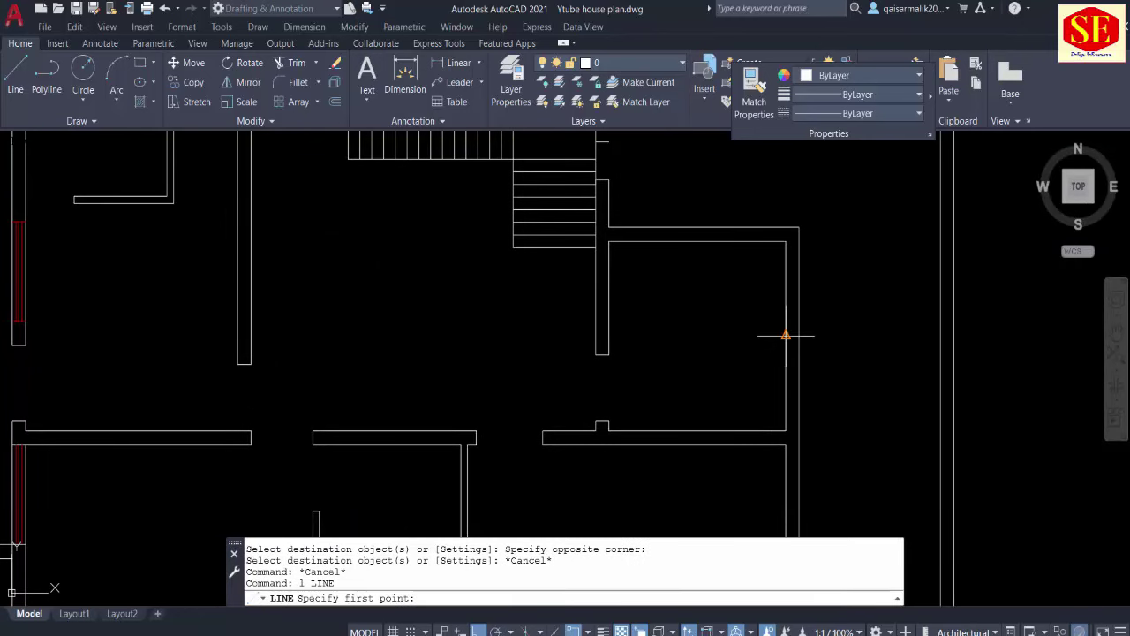
Step: Draw a short line joining the inner and outer right wall of the room
click(786, 336)
click(799, 335)
key(Escape)
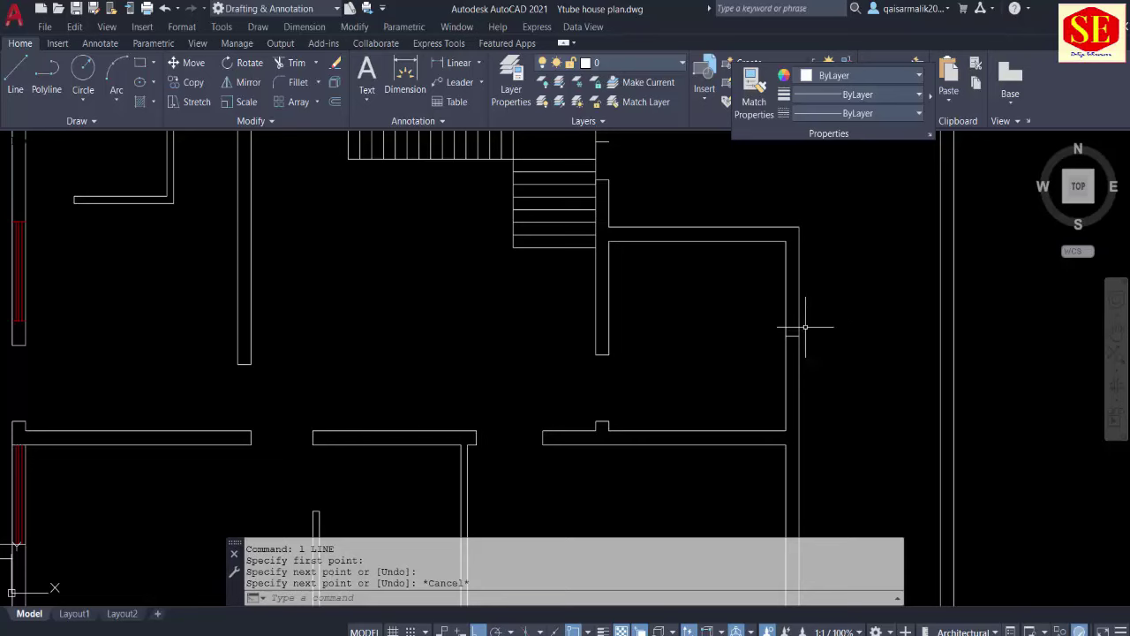
mouse_move(806, 327)
middle_down()
mouse_move(785, 336)
mouse_move(778, 376)
middle_up()
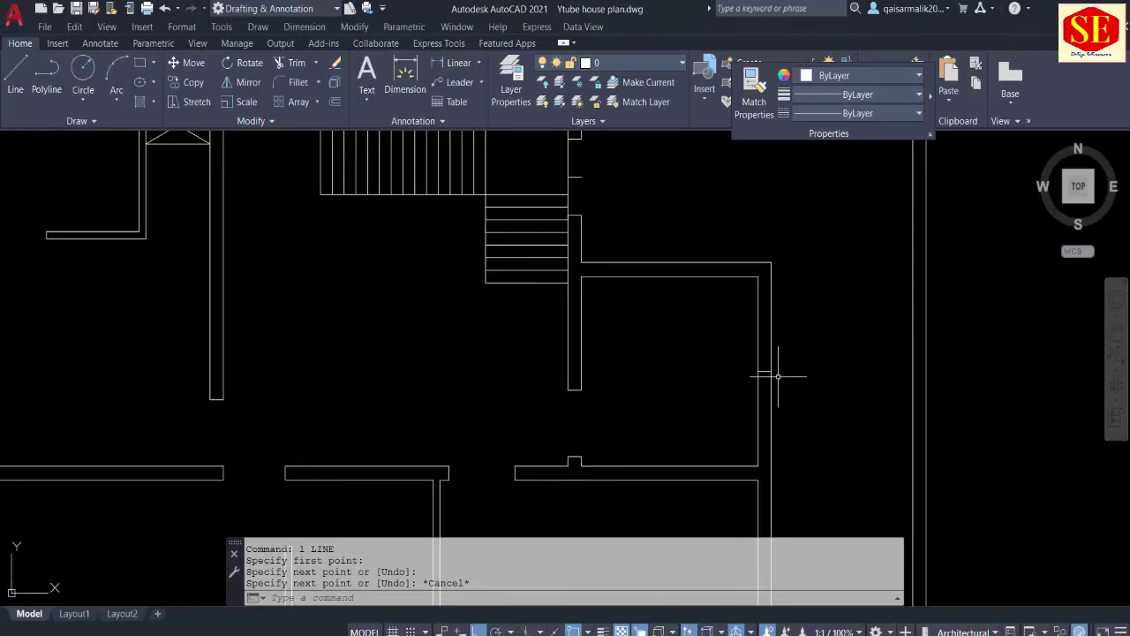
key(Escape)
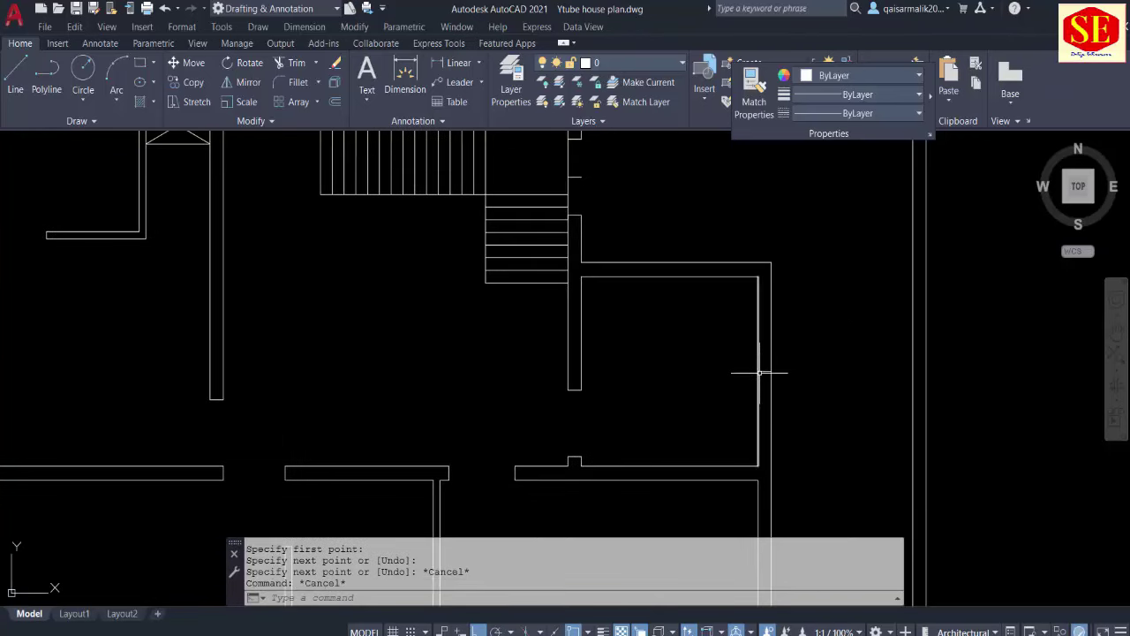
Step: Try a 3-foot offset of the right wall line, then cancel it
text(o)
key(Return)
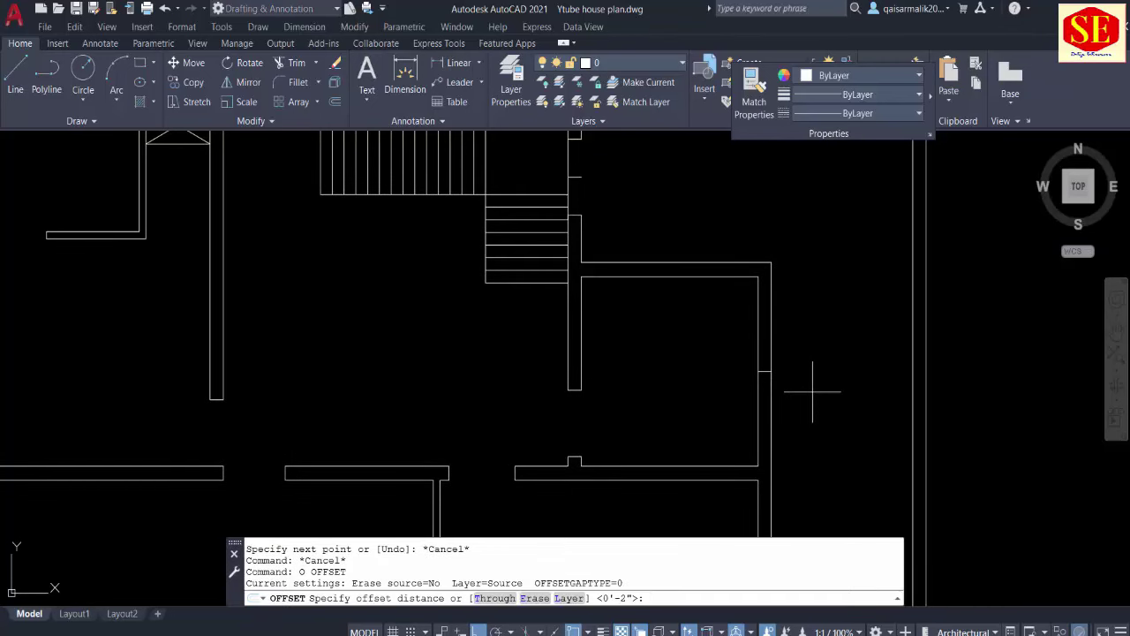
text(3')
key(Return)
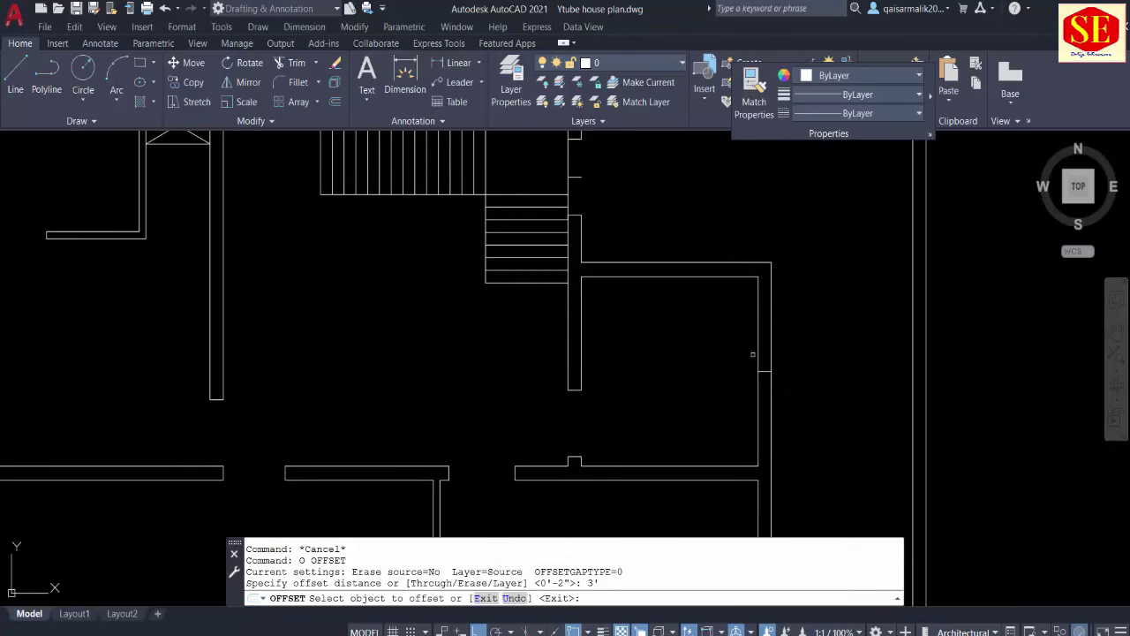
click(759, 336)
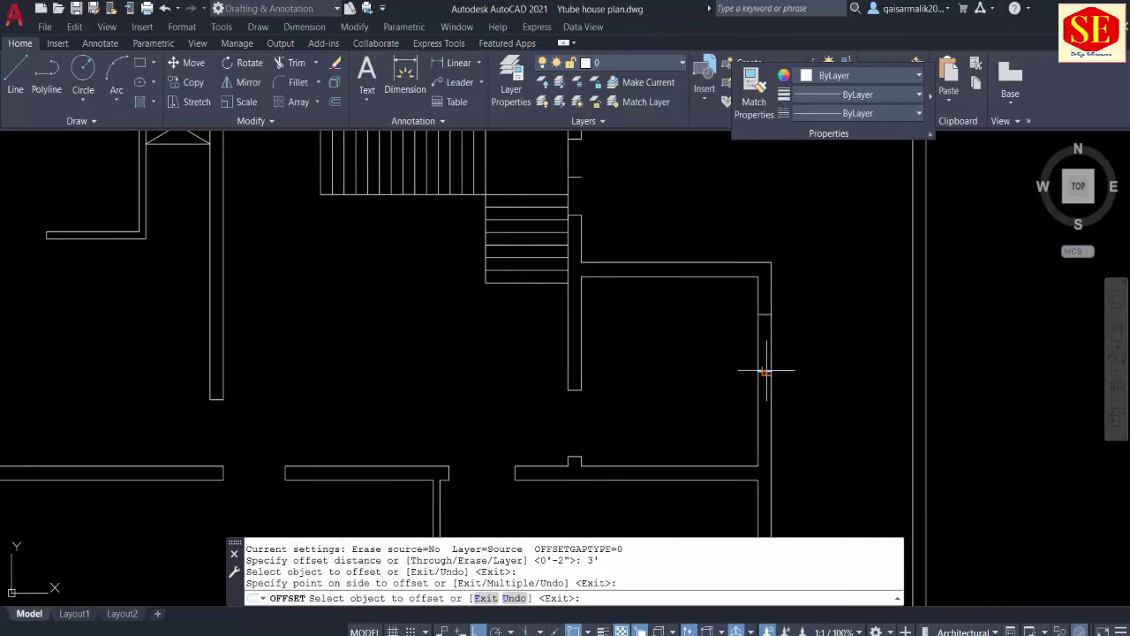
key(Escape)
Step: Draw a vertical line along the wall opening as the window edge
text(l)
key(Return)
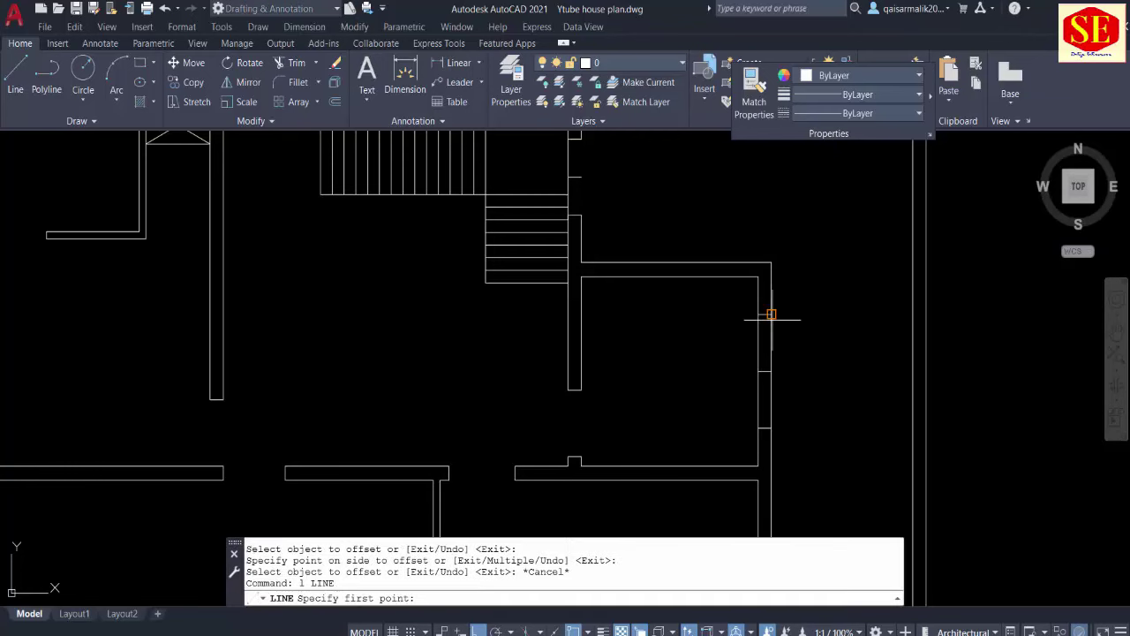
click(764, 313)
click(765, 427)
key(Escape)
scroll(770, 392, up, 2)
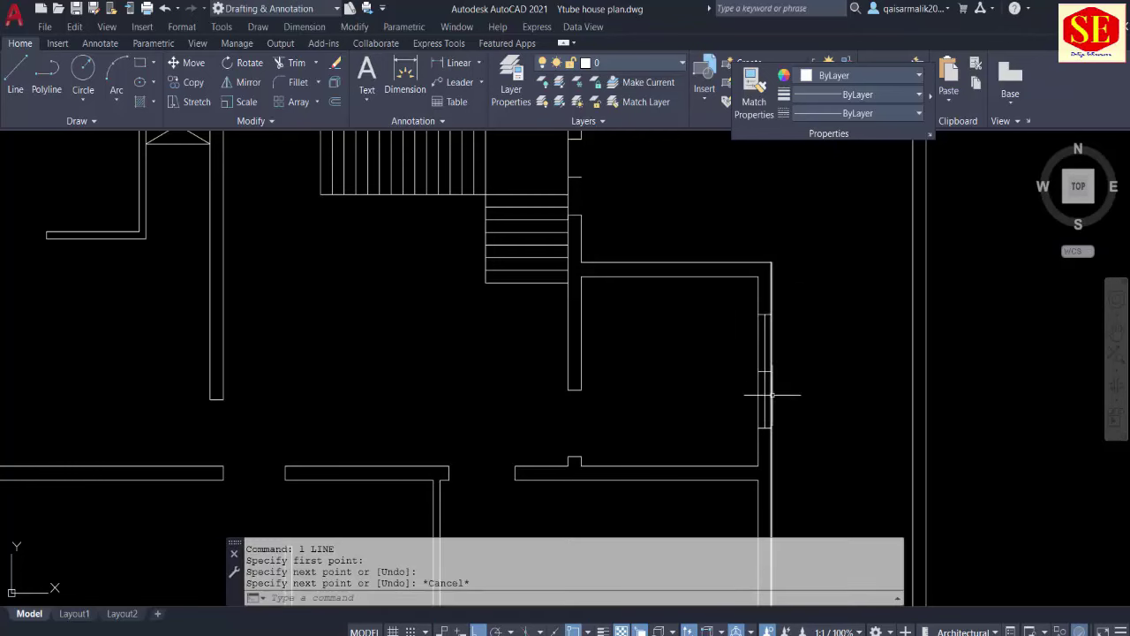
Step: Offset the window edge line 2 units three times to add glazing lines
text(o)
key(Return)
text(2)
key(Return)
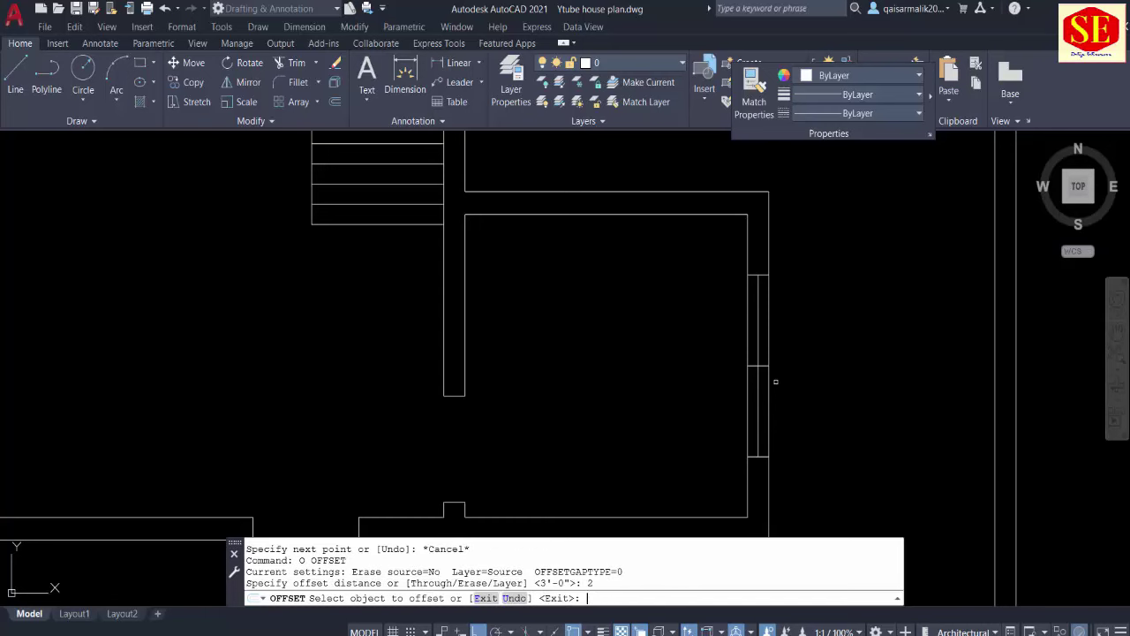
scroll(775, 382, up, 2)
click(750, 391)
click(744, 389)
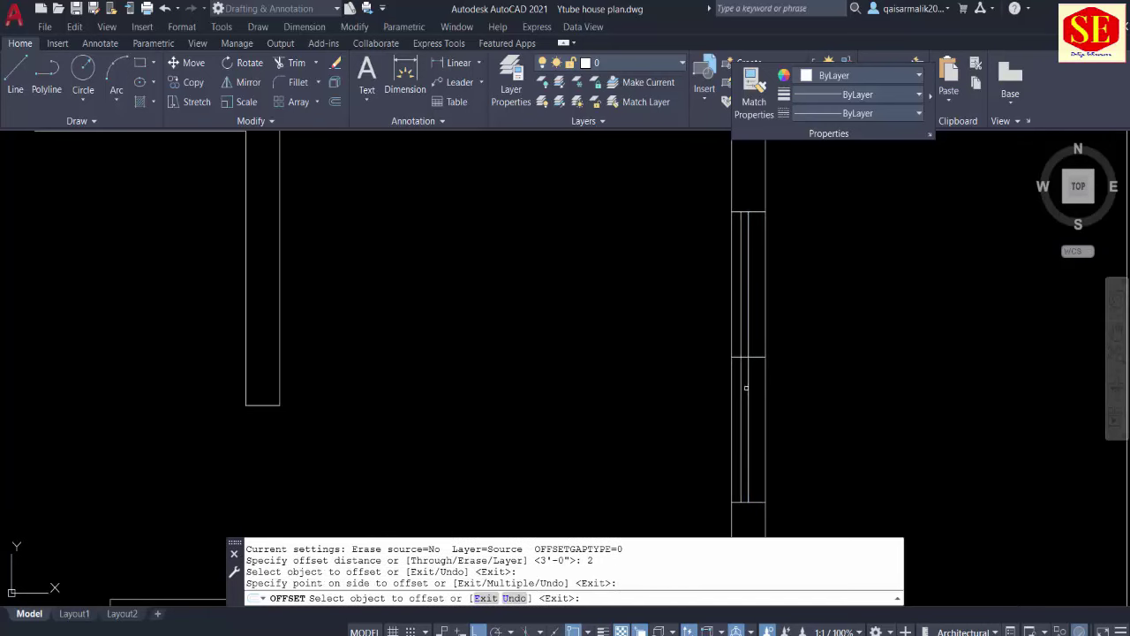
click(746, 387)
click(747, 379)
click(749, 371)
click(762, 359)
key(Escape)
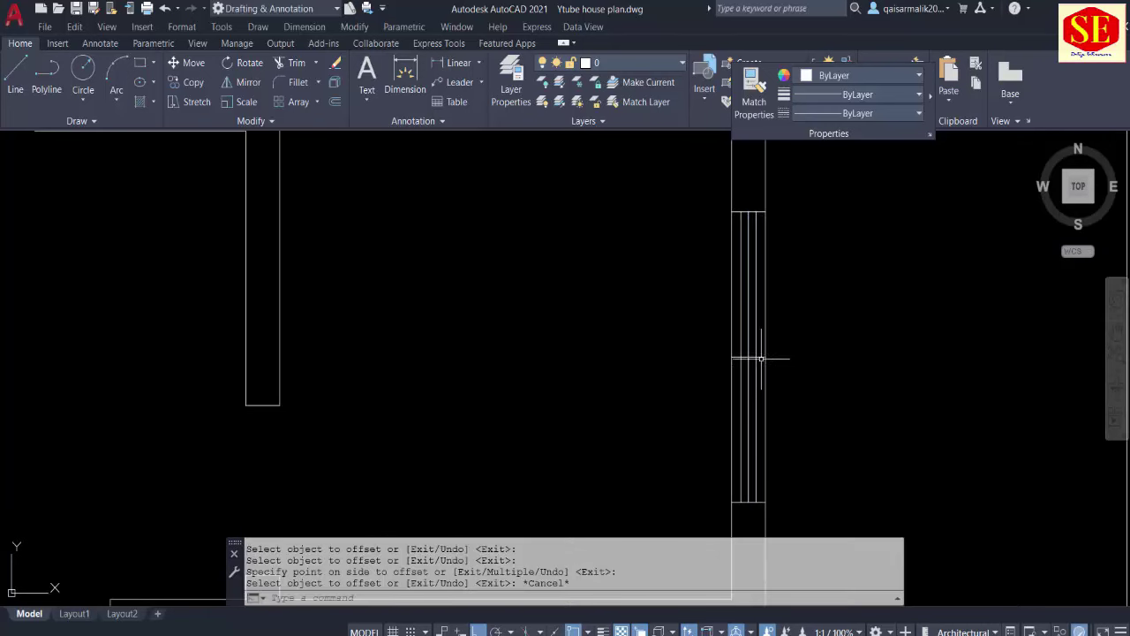
Step: Erase the stray horizontal line and window-select the new window lines
click(761, 359)
key(Escape)
click(758, 356)
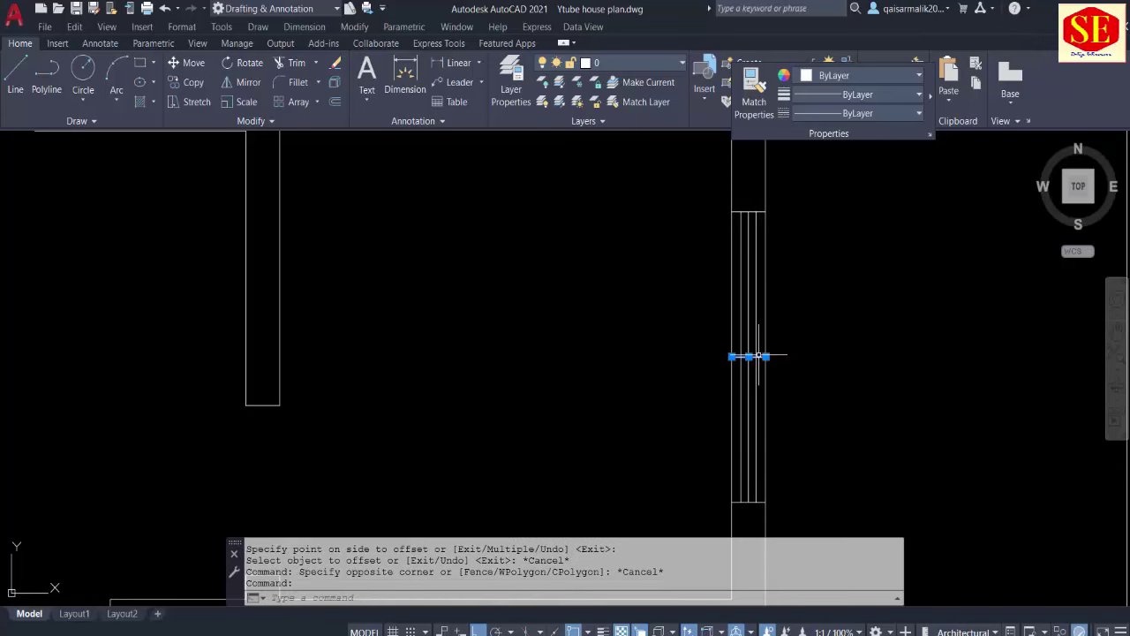
text(e)
key(Return)
scroll(759, 356, down, 3)
key(Escape)
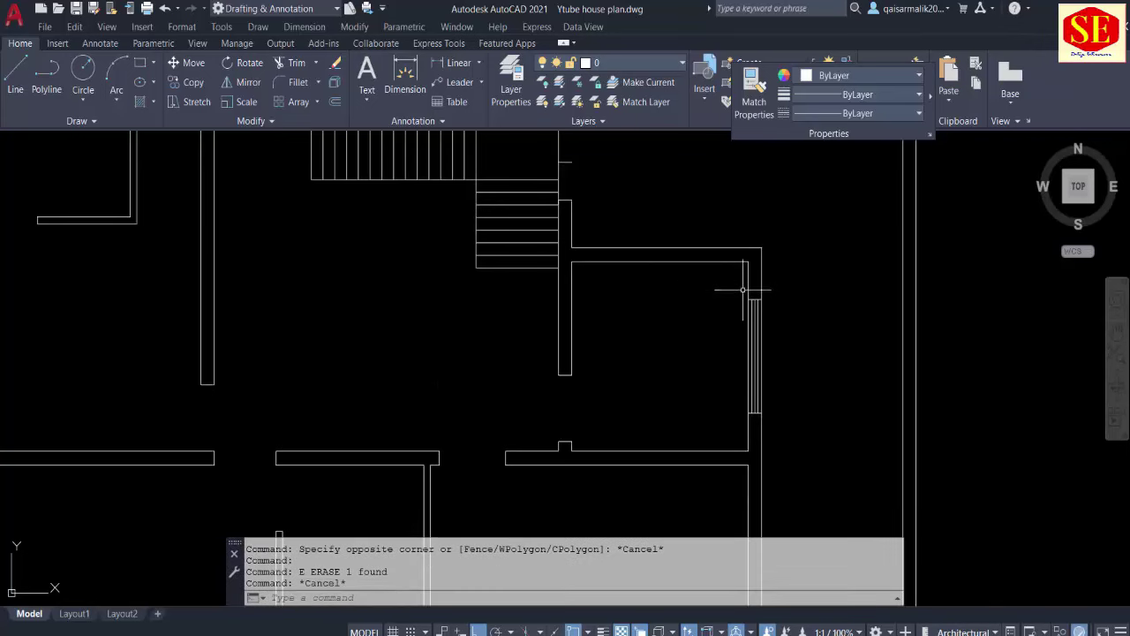
click(721, 283)
click(800, 426)
Step: Set the selected side-wall window lines to red from the Color dropdown
click(853, 75)
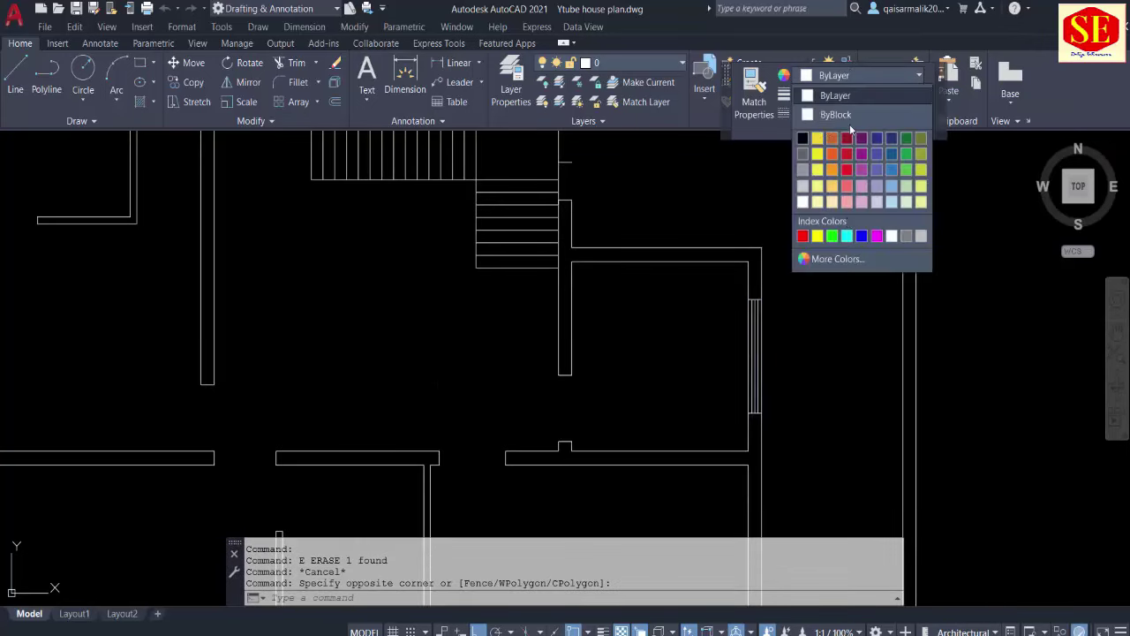
click(806, 236)
key(Escape)
scroll(782, 341, down, 3)
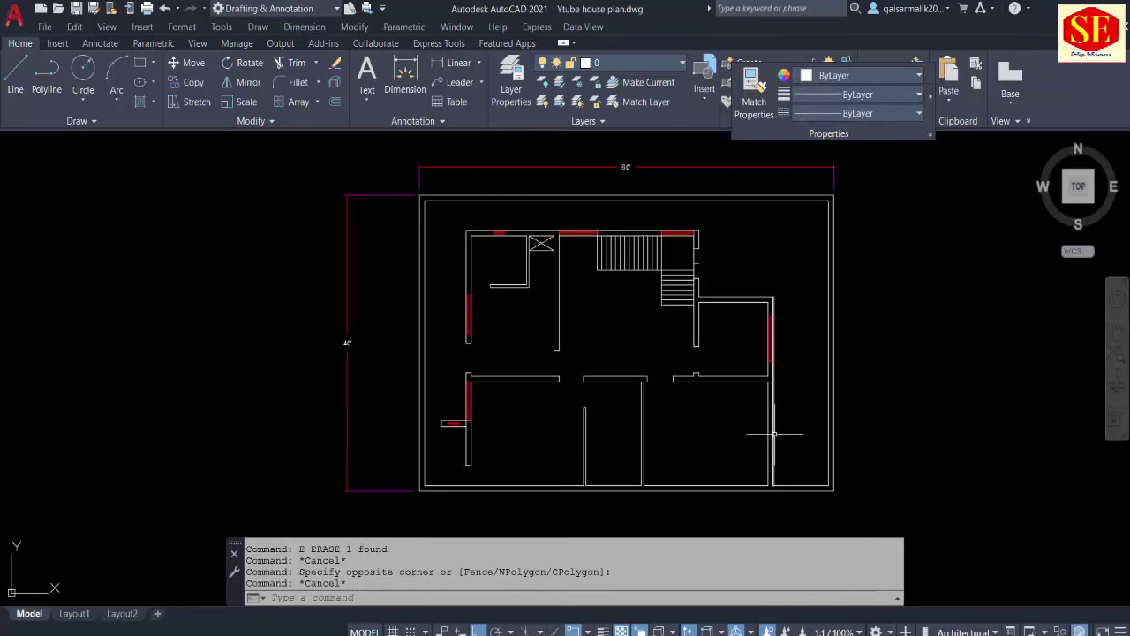
scroll(779, 298, up, 2)
scroll(769, 371, up, 2)
Step: Erase the leftover short line at the lower-right room's wall junction
middle_drag(757, 313, 747, 239)
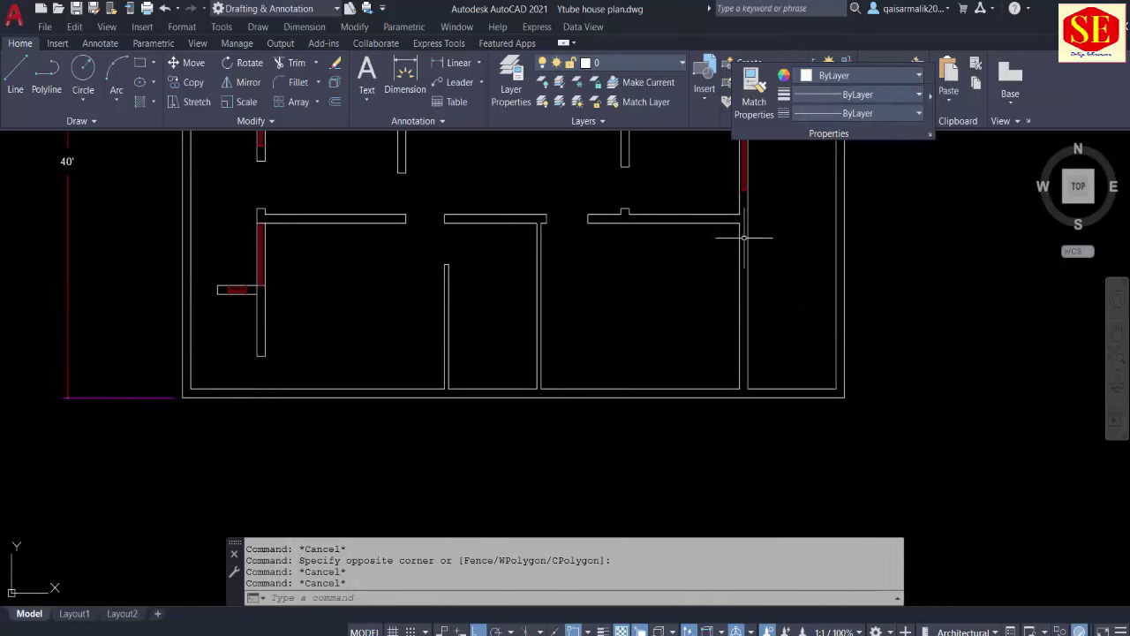
click(743, 231)
key(Delete)
scroll(751, 235, up, 2)
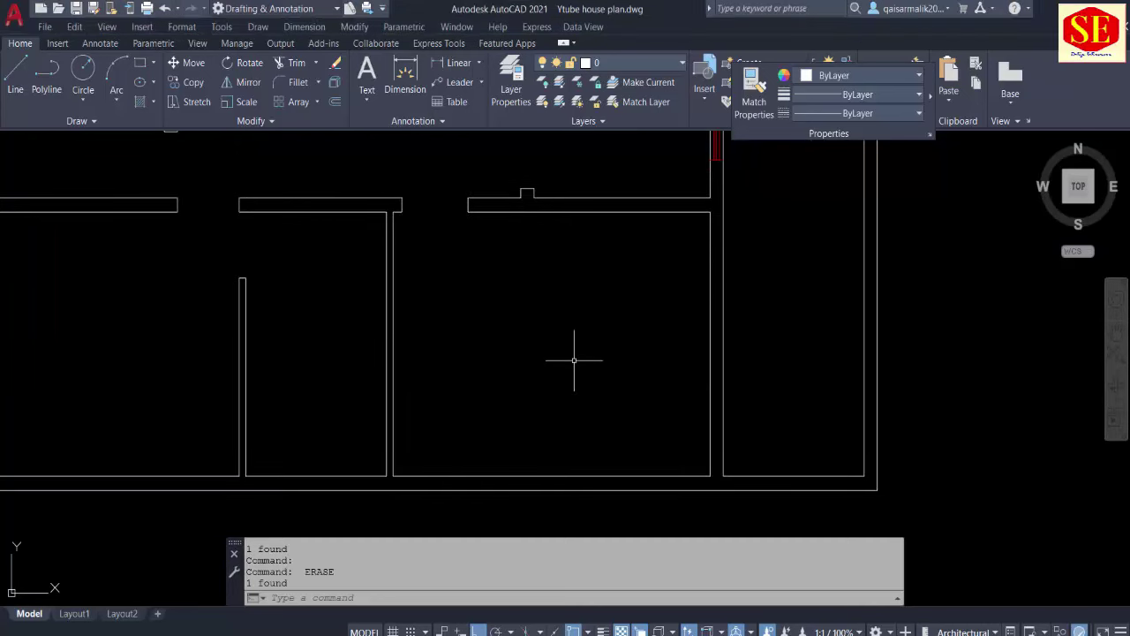
text(l)
key(Return)
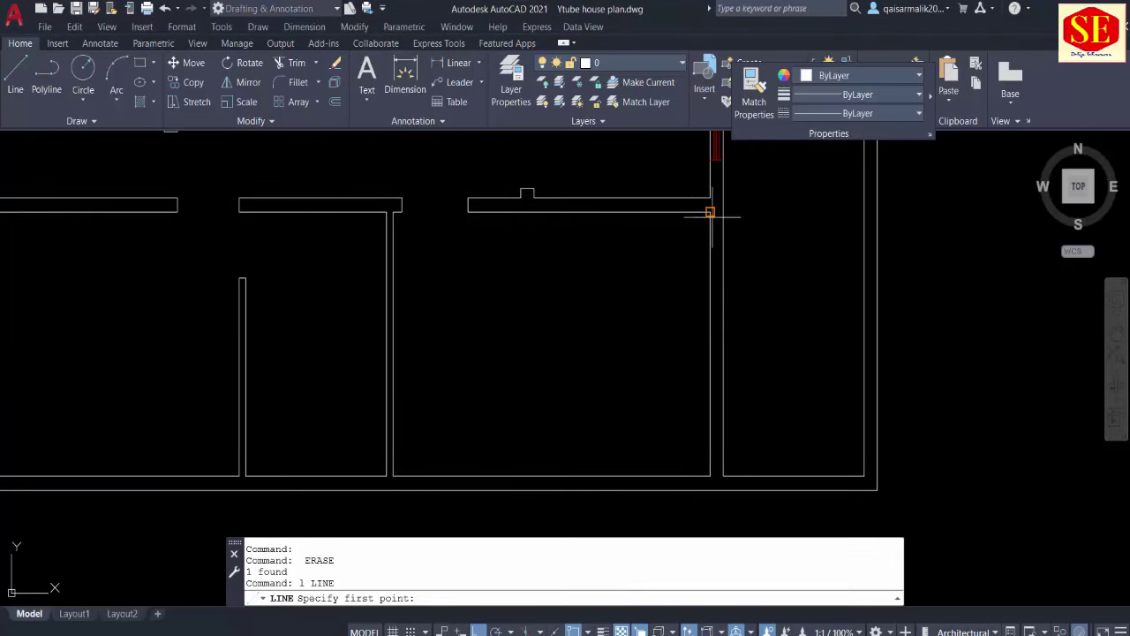
Step: Offset the horizontal wall line down 1', then that copy a further 5', to mark the window
click(721, 212)
key(Escape)
text(o)
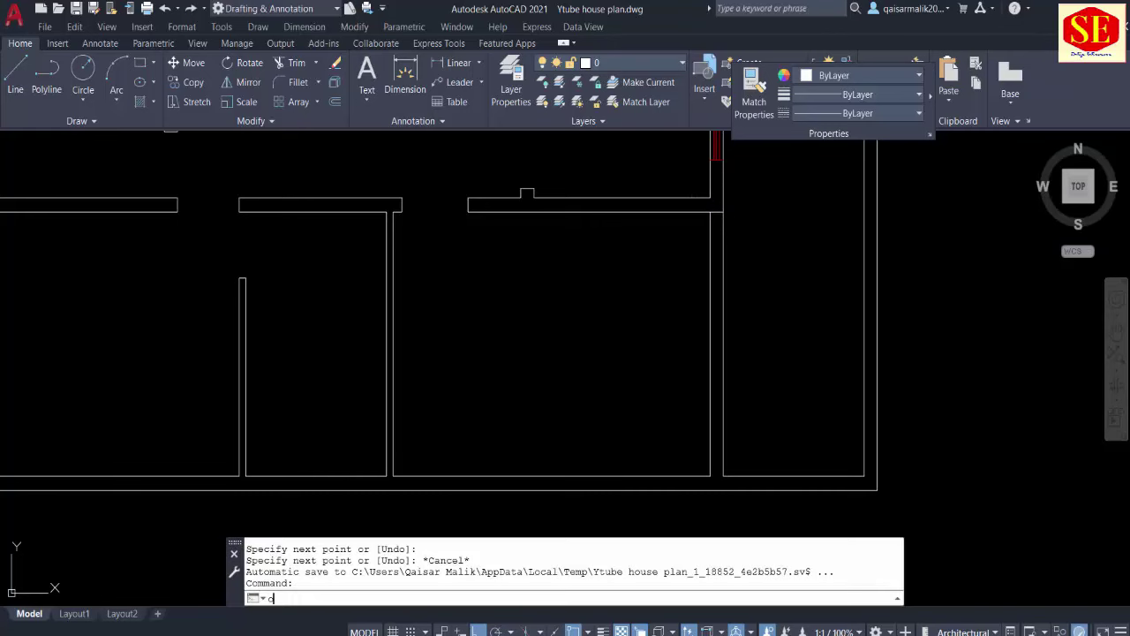
key(Return)
text(1)
key(Return)
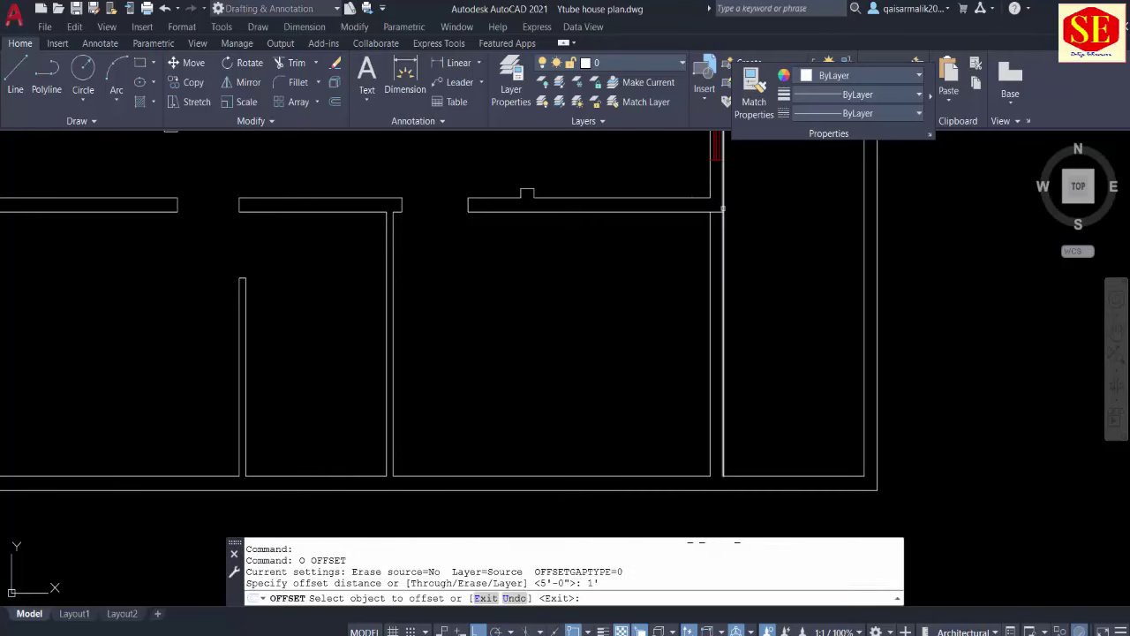
click(720, 212)
click(702, 256)
key(Escape)
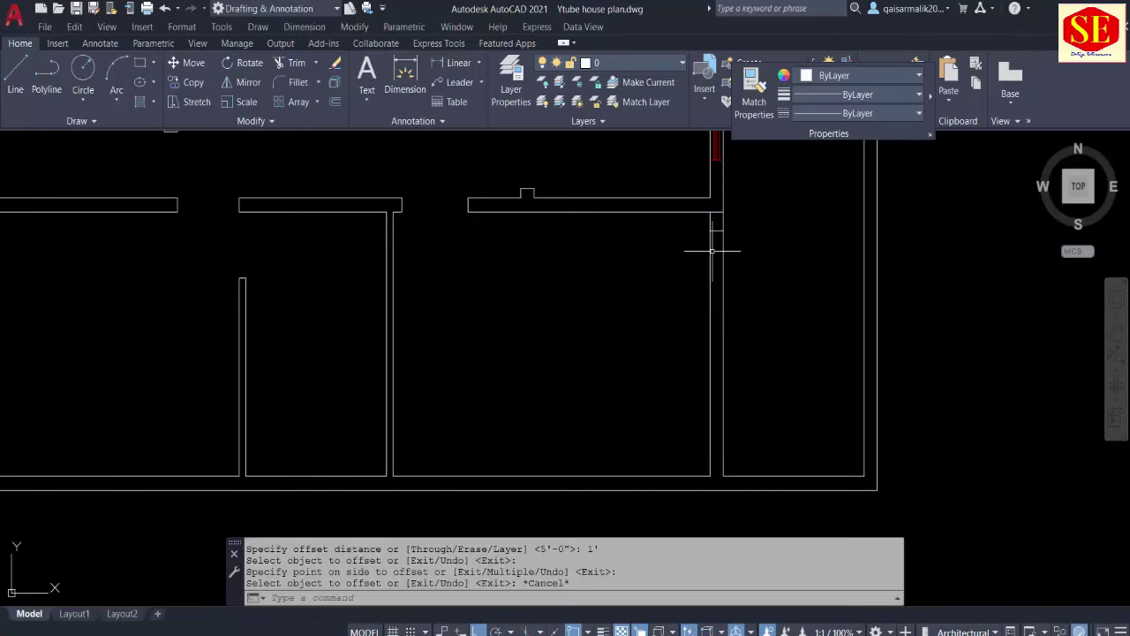
key(Return)
text(5')
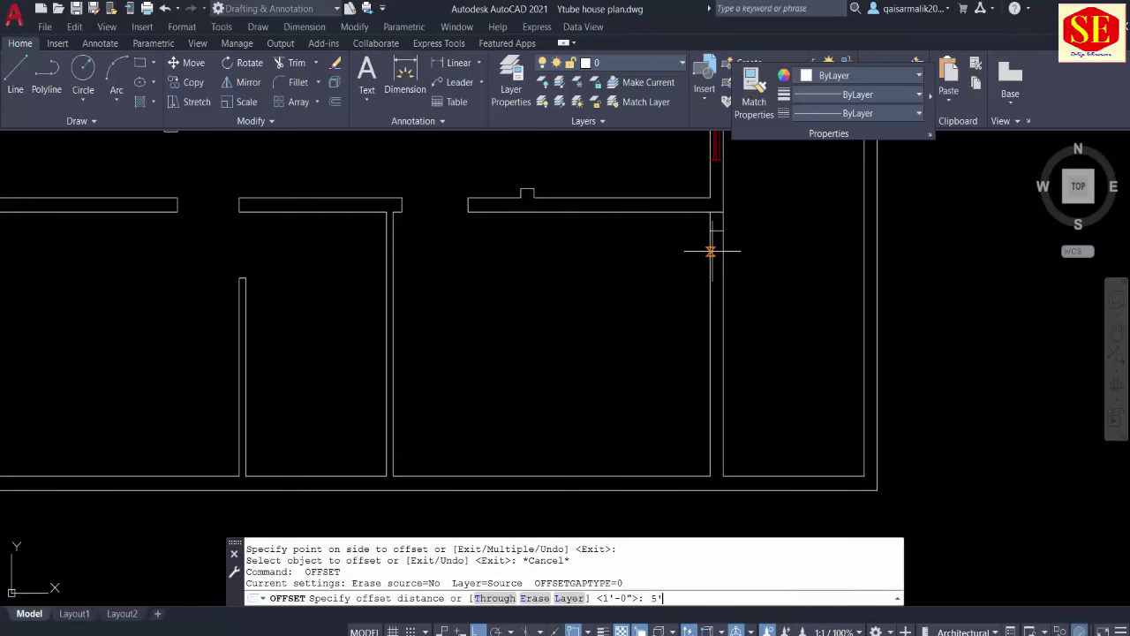
key(Return)
click(717, 231)
click(745, 370)
key(Escape)
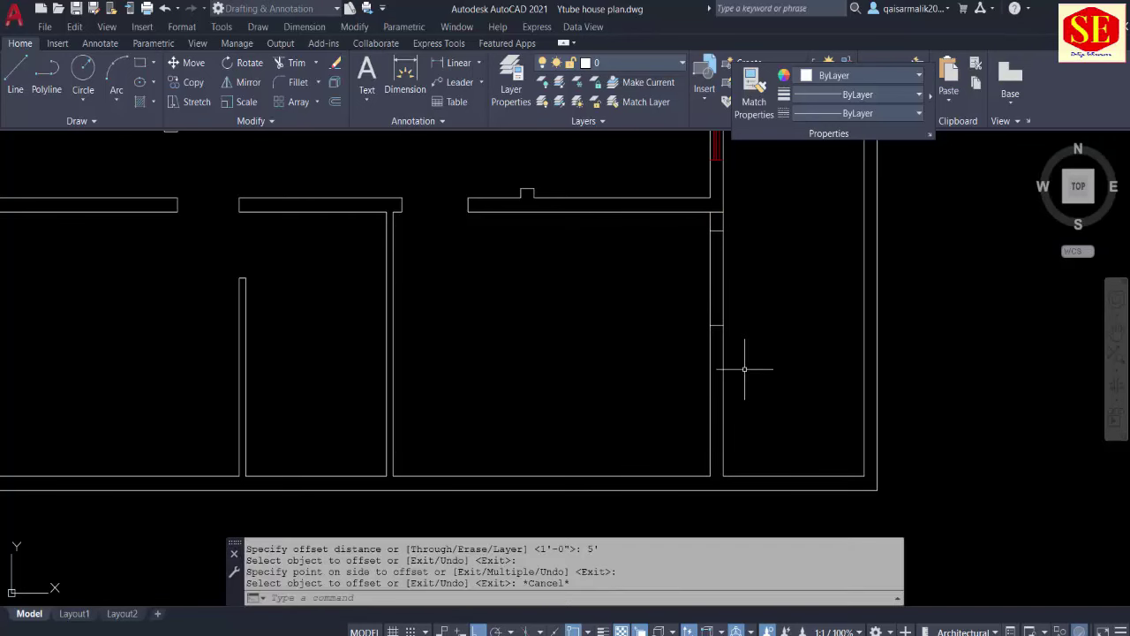
Step: Add further offset marks 2' and 5' lower down the wall
text(O)
key(Return)
key(Return)
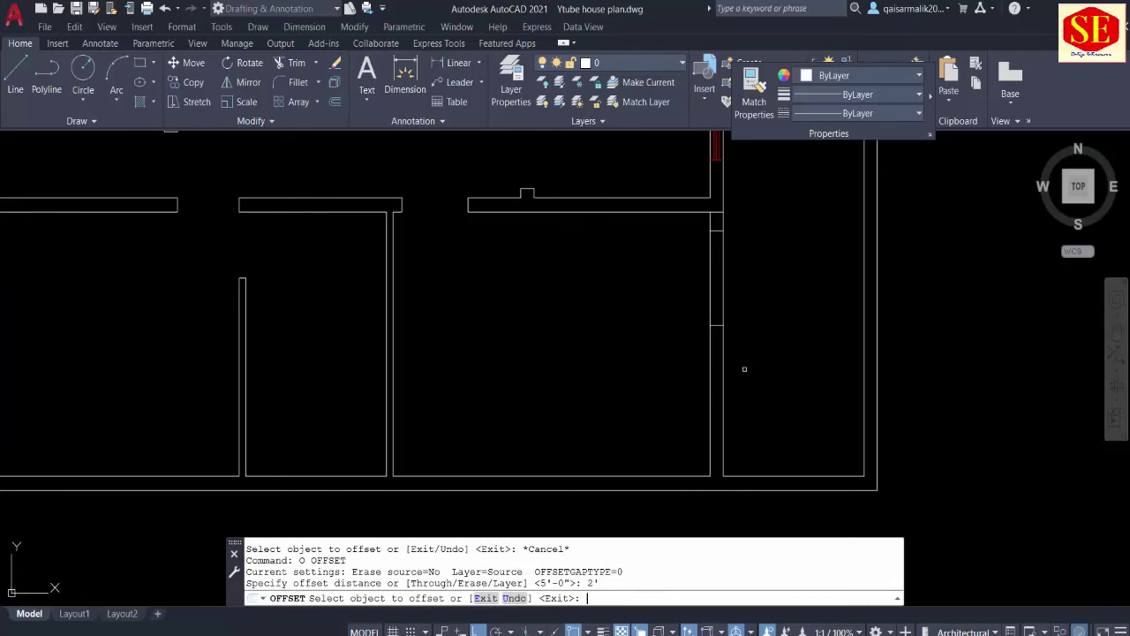
click(723, 324)
click(770, 348)
key(Escape)
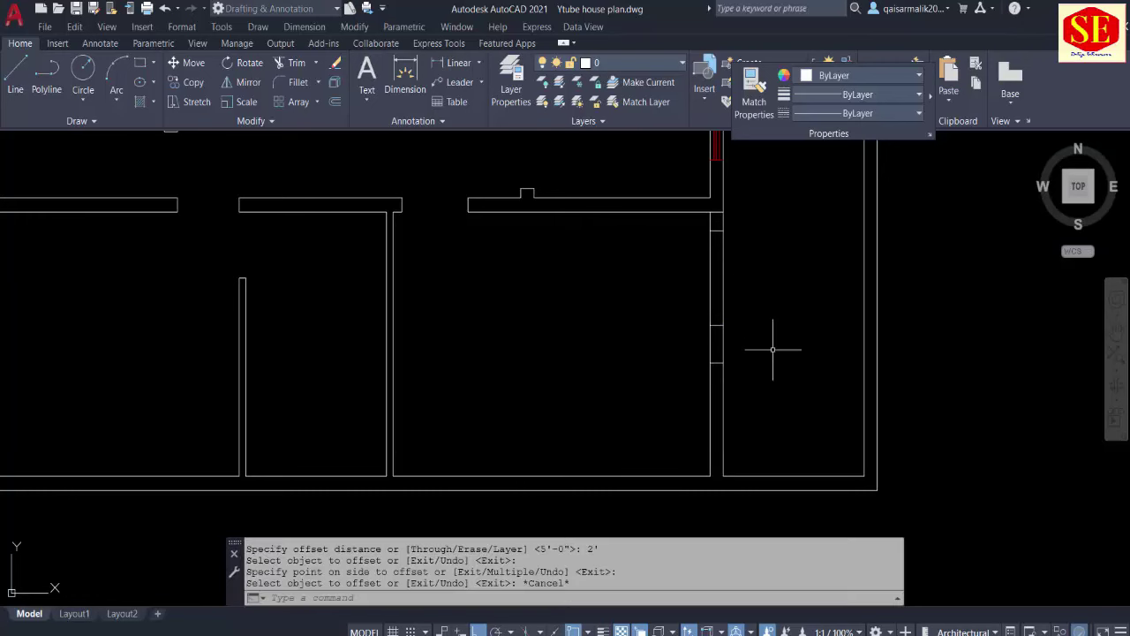
key(Escape)
text(O)
key(Return)
text(5)
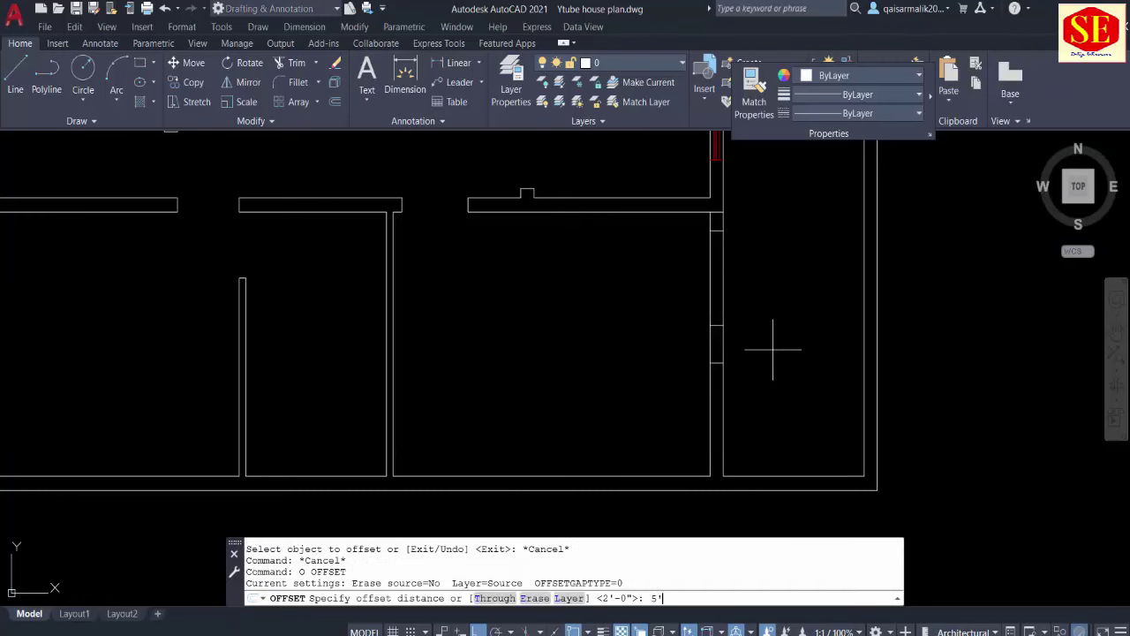
key(Return)
click(722, 362)
click(715, 435)
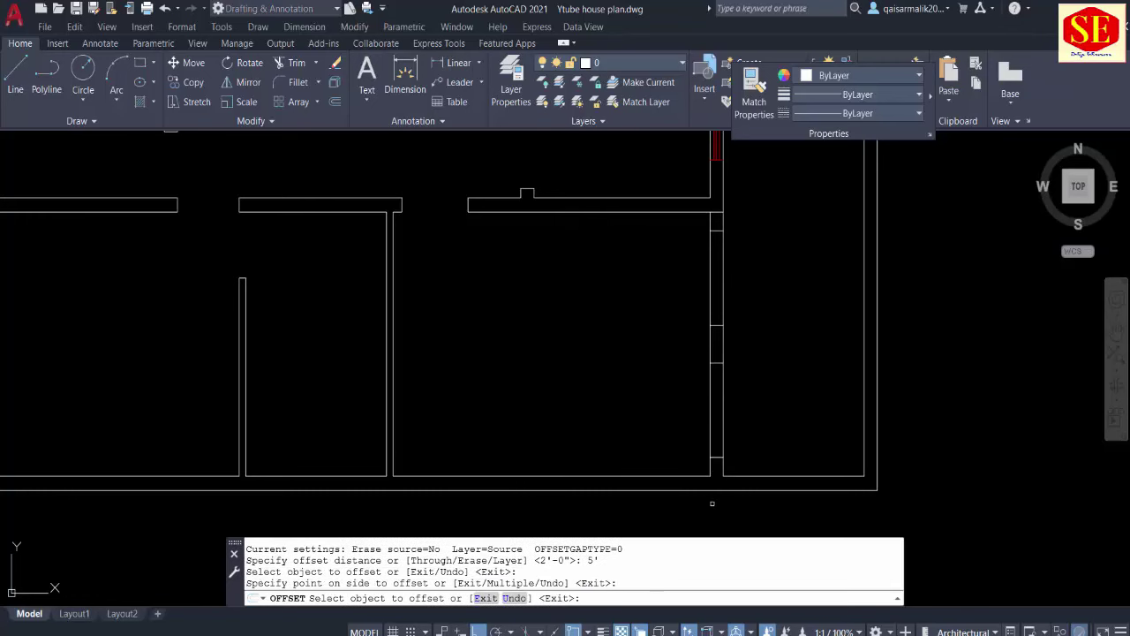
key(Escape)
text(l)
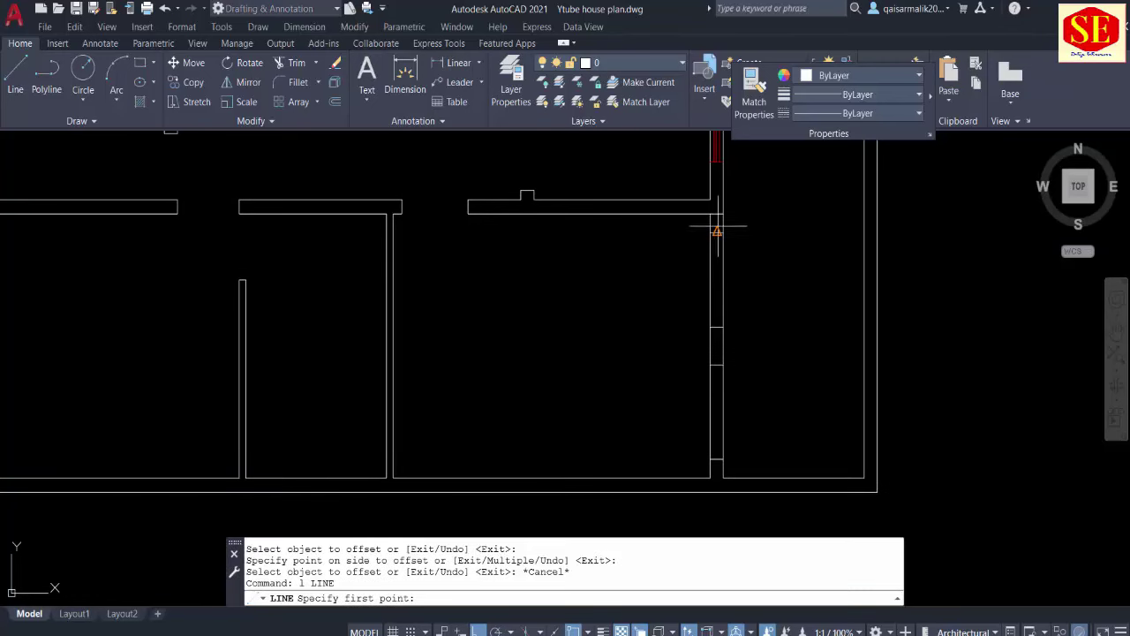
Step: Close the opening with a line across it and offset 2" glazing lines inside it
click(717, 232)
click(715, 326)
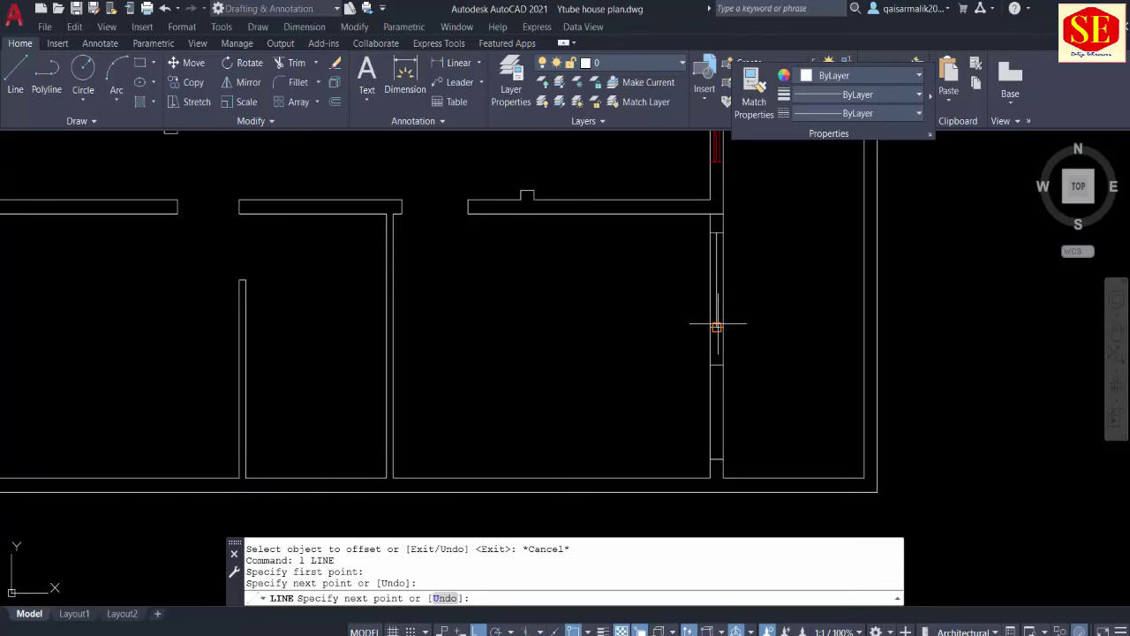
key(Escape)
text(o)
key(Return)
key(Return)
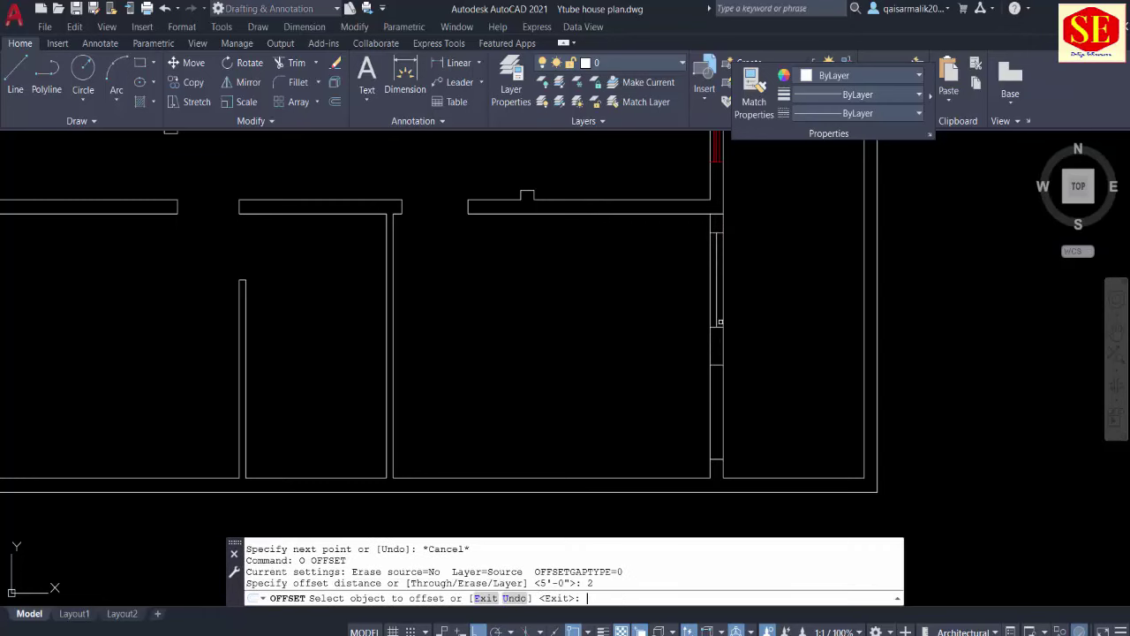
scroll(721, 323, up, 5)
click(699, 298)
click(689, 298)
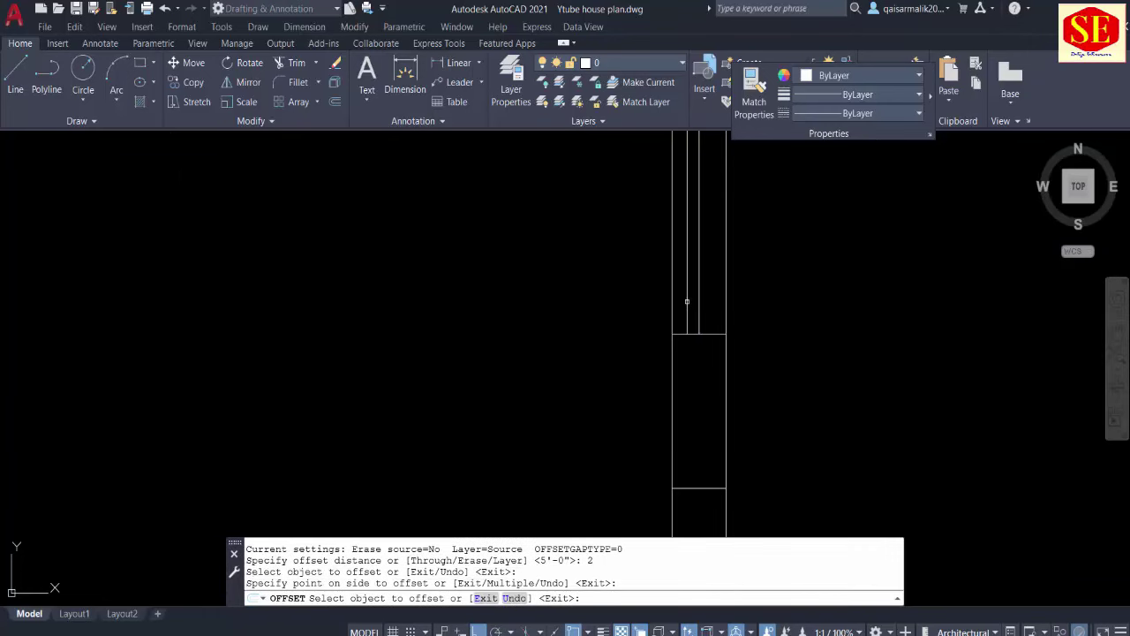
click(694, 299)
click(697, 298)
click(697, 298)
key(Escape)
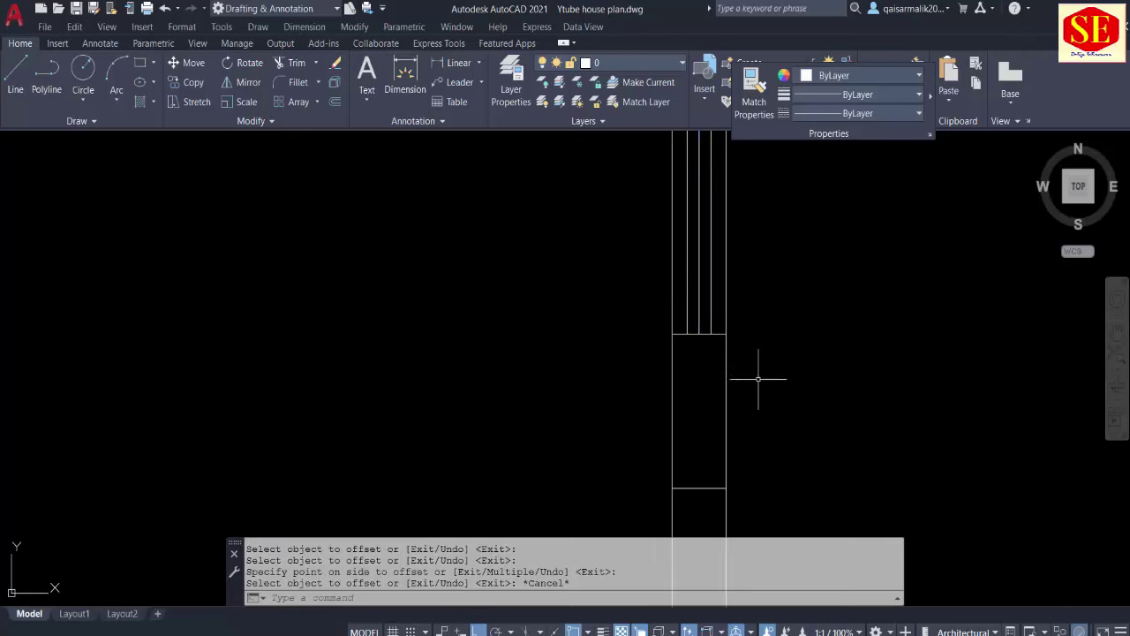
scroll(757, 371, down, 5)
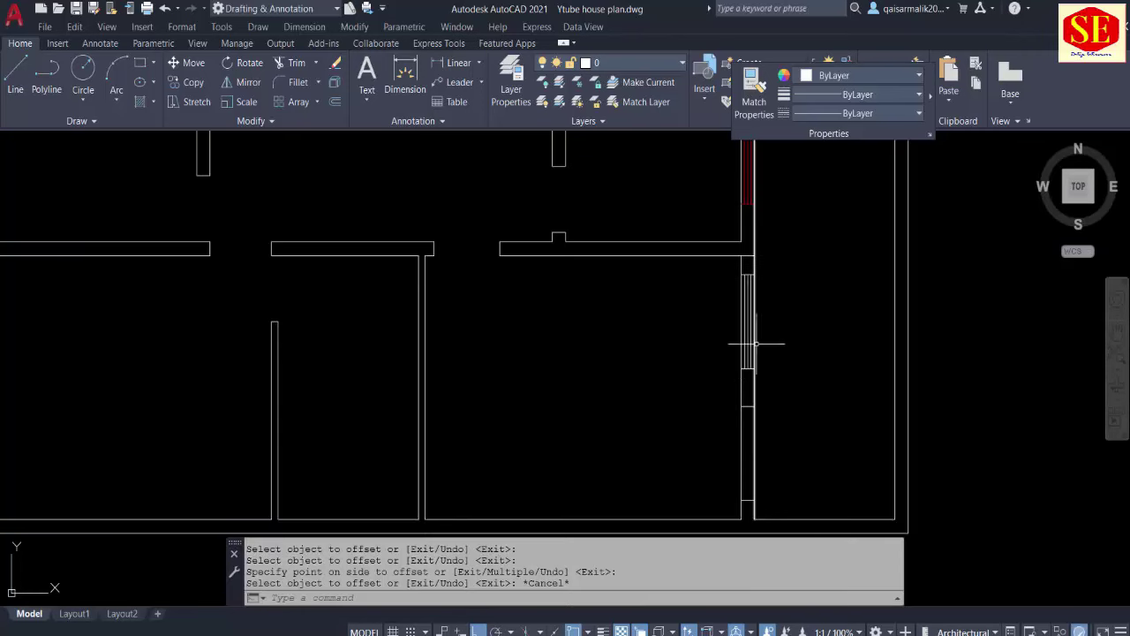
Step: Select the new window and the right-wall window to change their colour
click(732, 271)
click(790, 371)
click(863, 76)
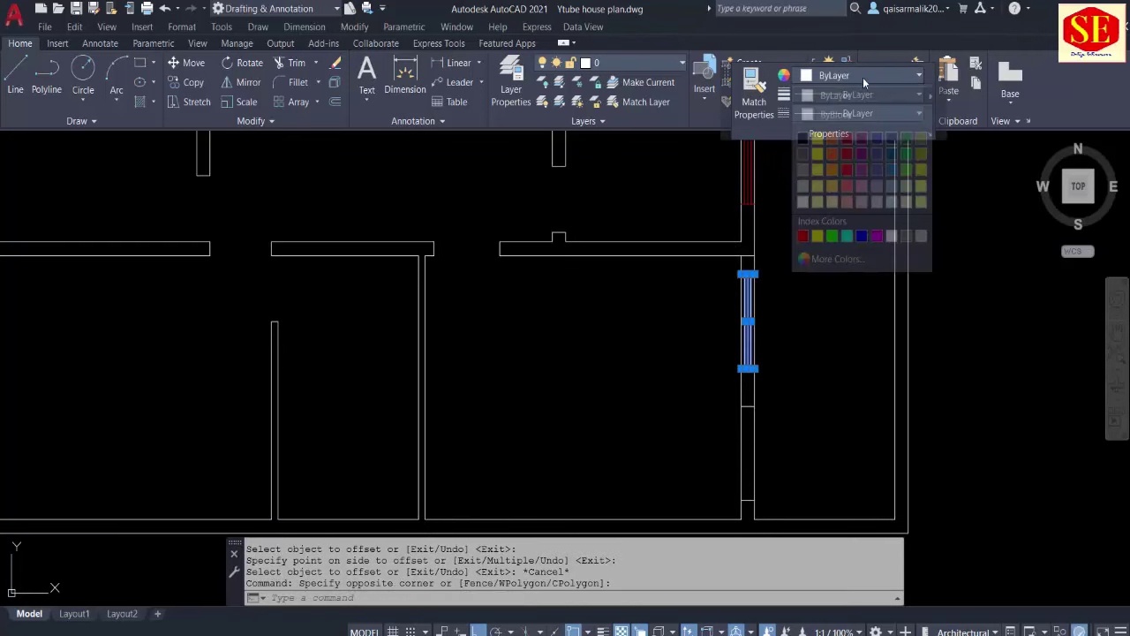
Step: Make the window red and copy its five pieces further down the right-hand wall
click(803, 236)
key(Escape)
key(Escape)
text(co)
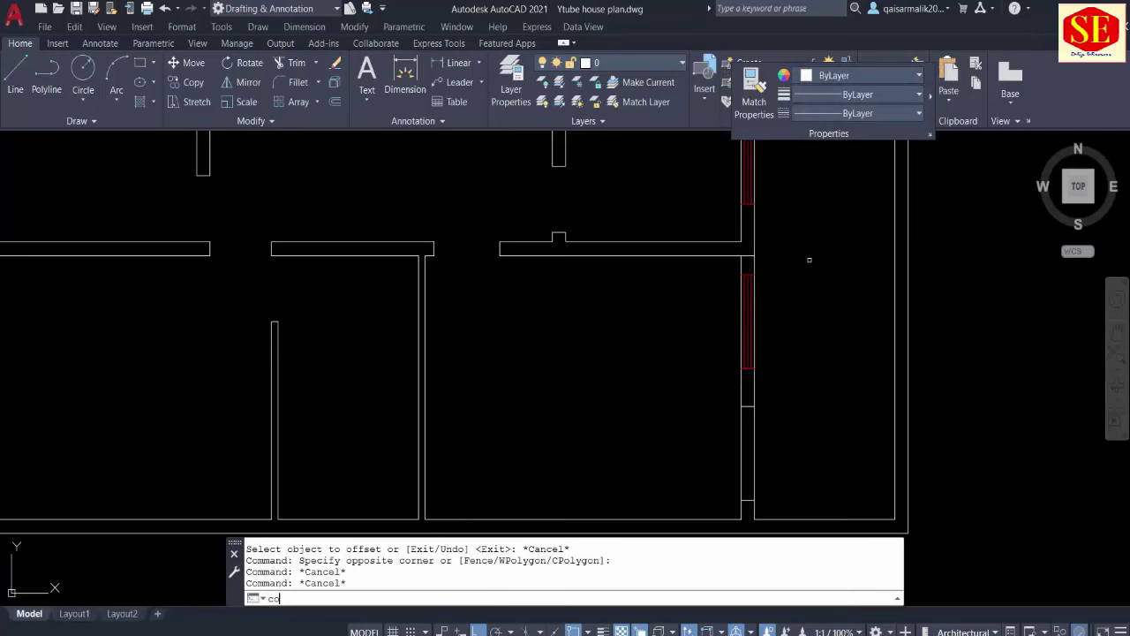
key(Return)
click(726, 265)
click(830, 432)
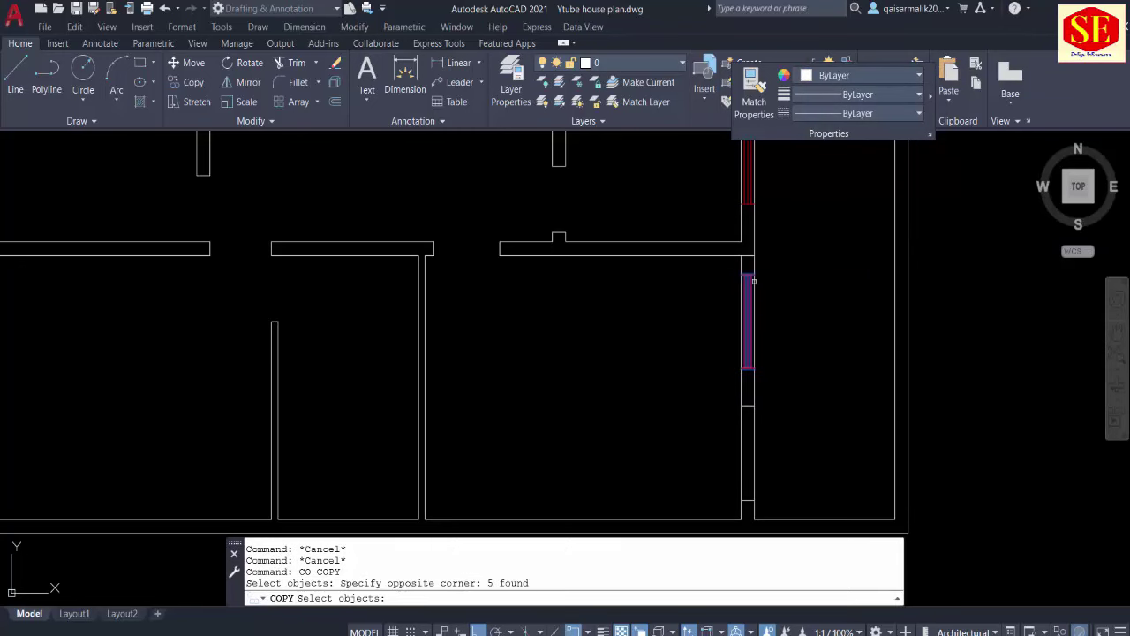
scroll(754, 281, down, 5)
scroll(751, 255, up, 5)
scroll(719, 260, up, 2)
scroll(706, 208, up, 2)
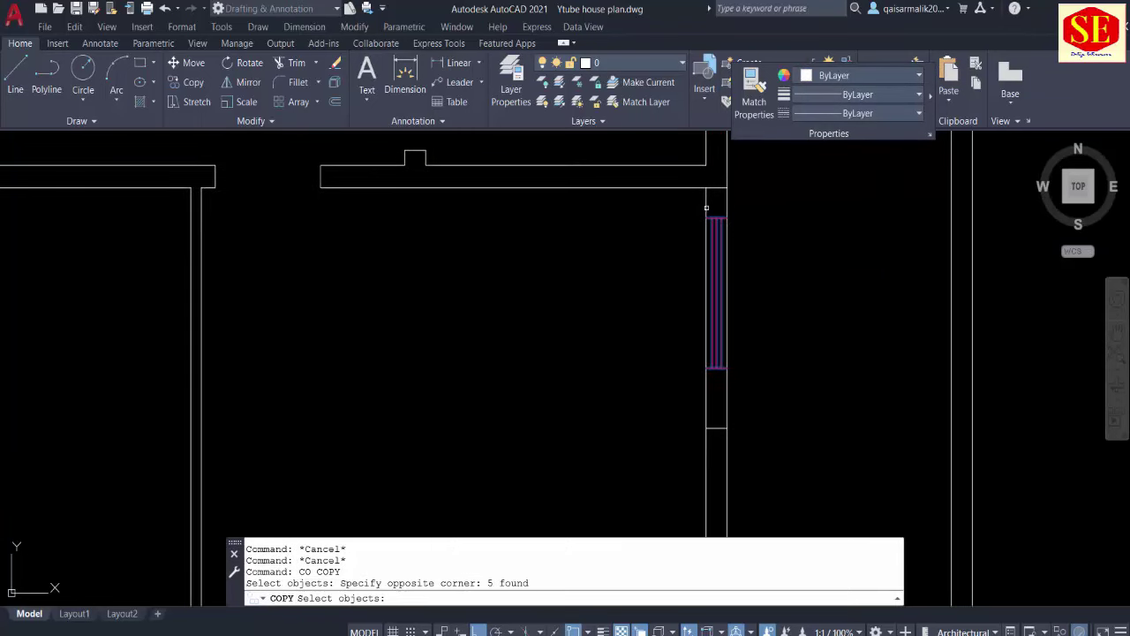
key(Return)
click(707, 216)
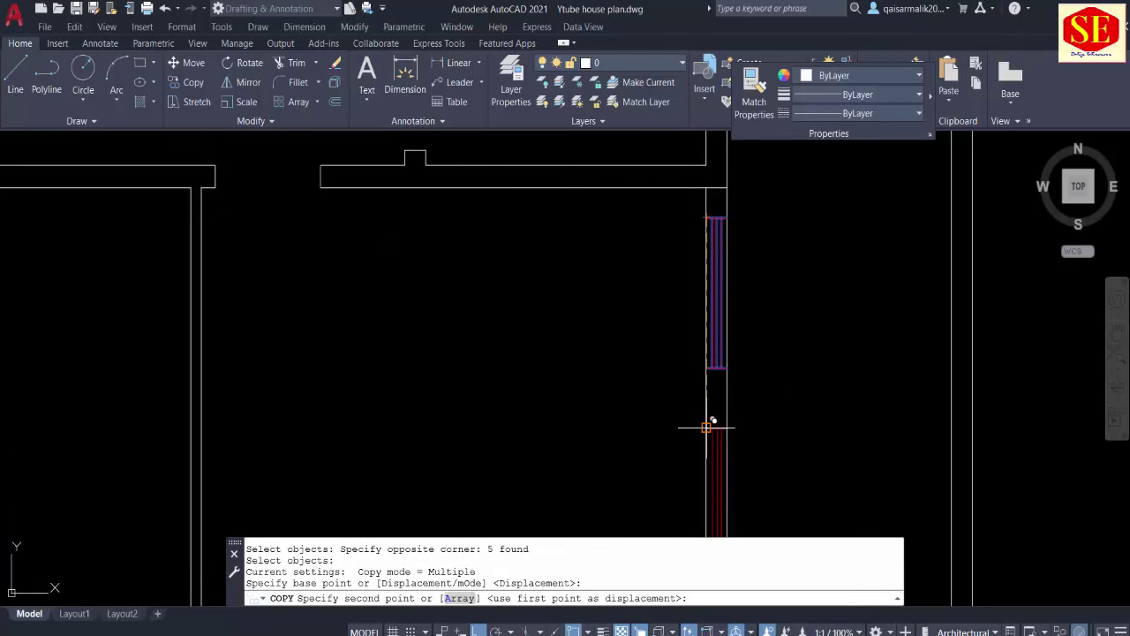
click(706, 429)
key(Escape)
Step: Pan and zoom the view up the wall to bring the top of the plan into view
middle_drag(791, 456, 790, 272)
scroll(791, 272, down, 1)
scroll(797, 283, down, 1)
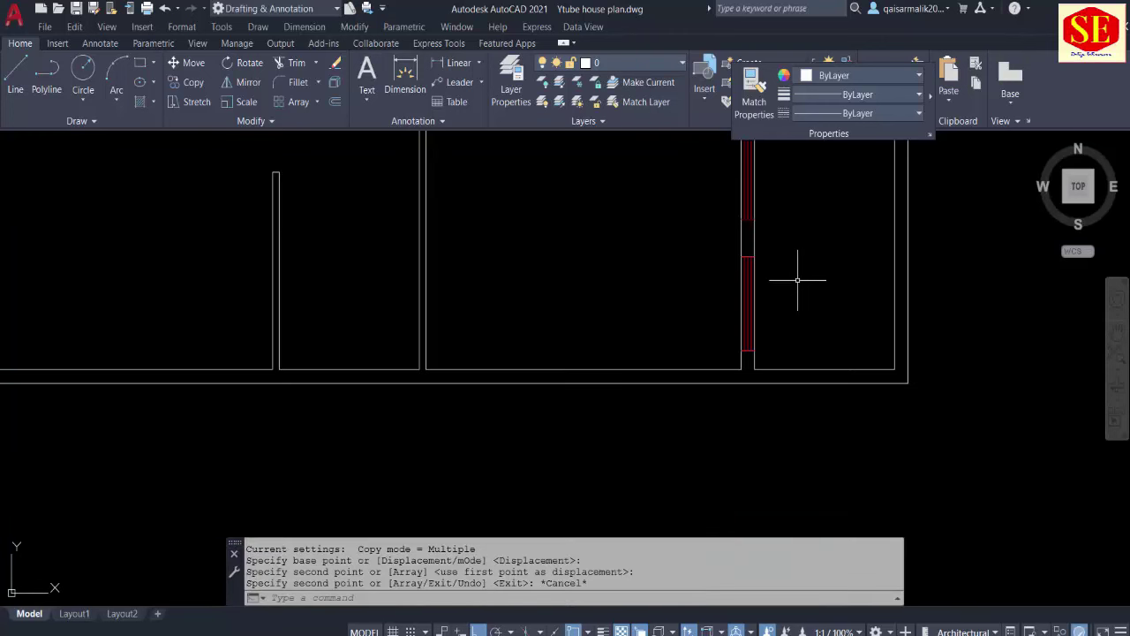
scroll(797, 286, down, 2)
scroll(818, 434, down, 1)
middle_drag(790, 343, 798, 436)
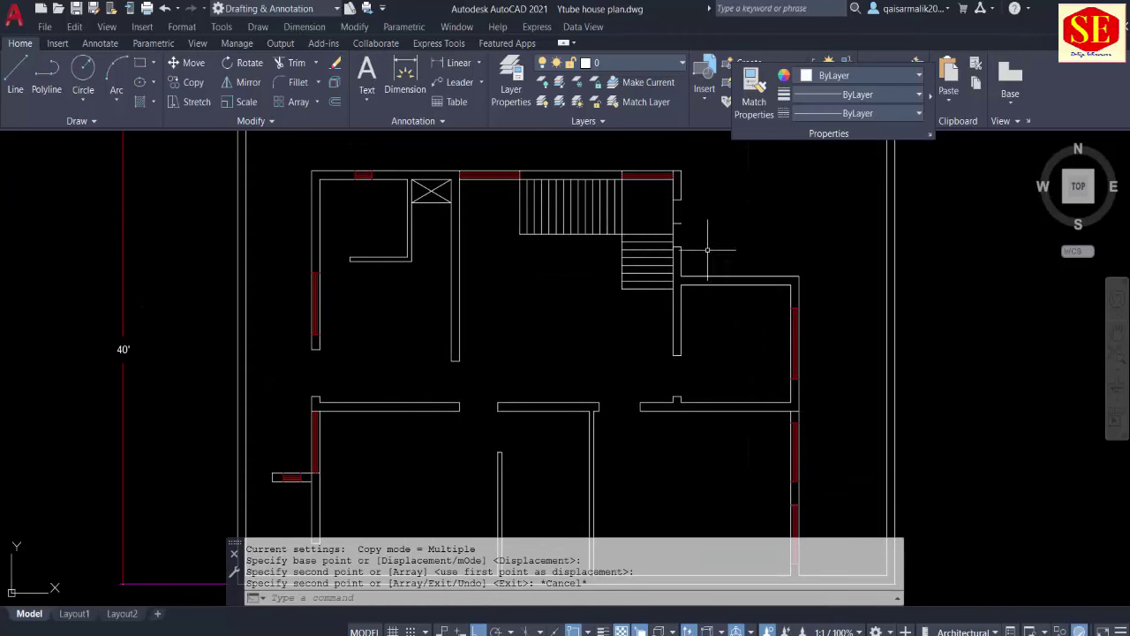
key(Escape)
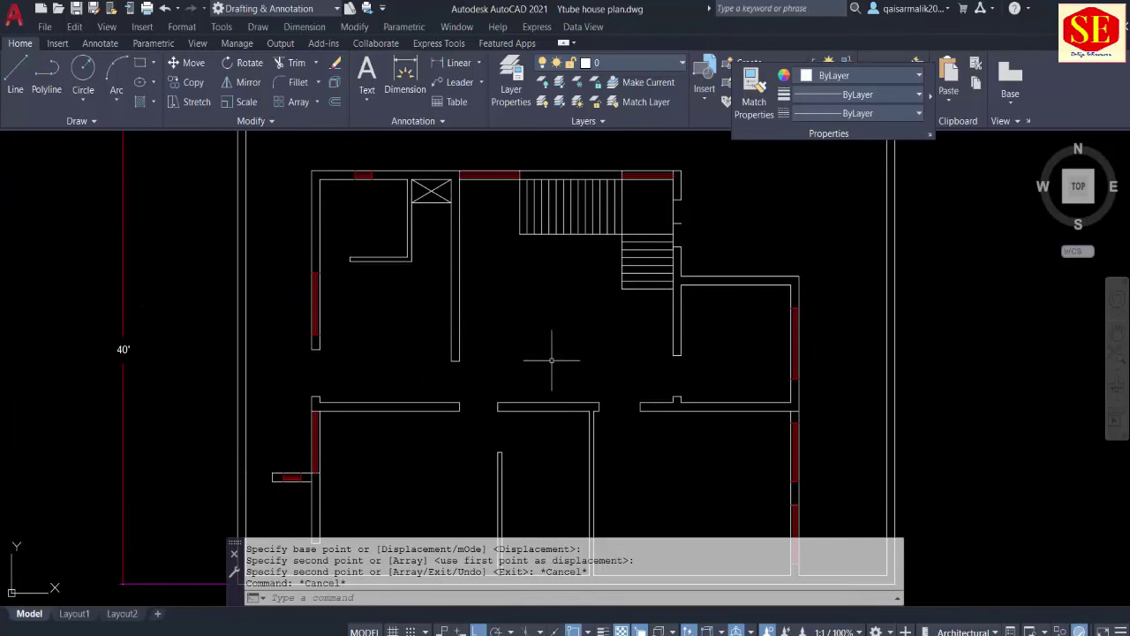
Step: Pan and zoom around the plan to frame the upper-right room's wall gap
middle_drag(552, 360, 516, 312)
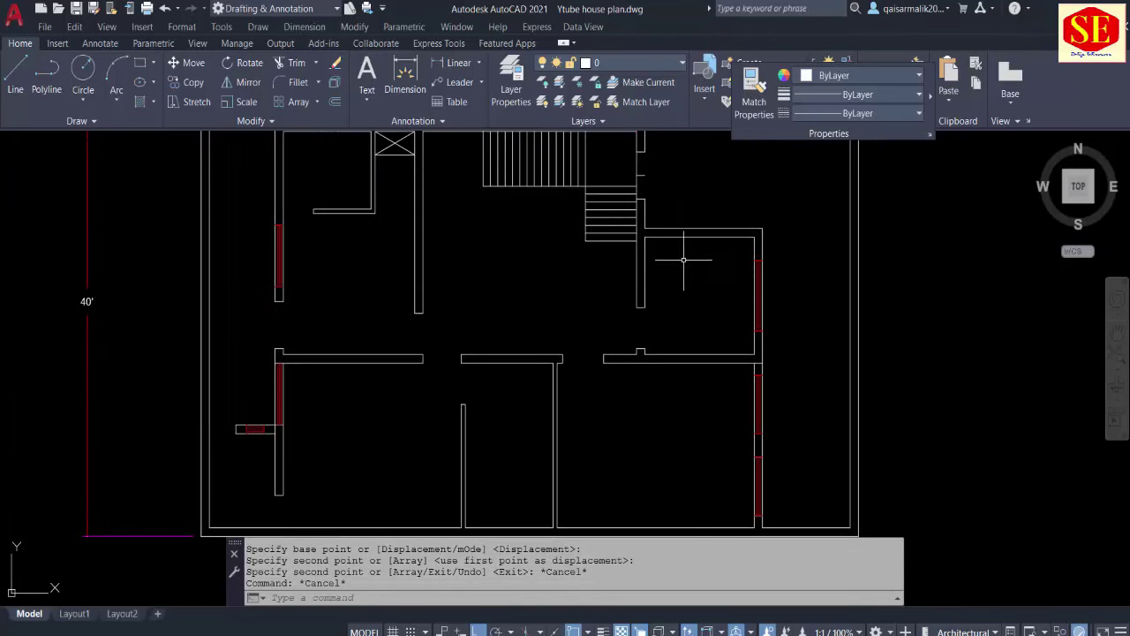
key(Escape)
scroll(687, 300, up, 2)
middle_drag(673, 254, 666, 327)
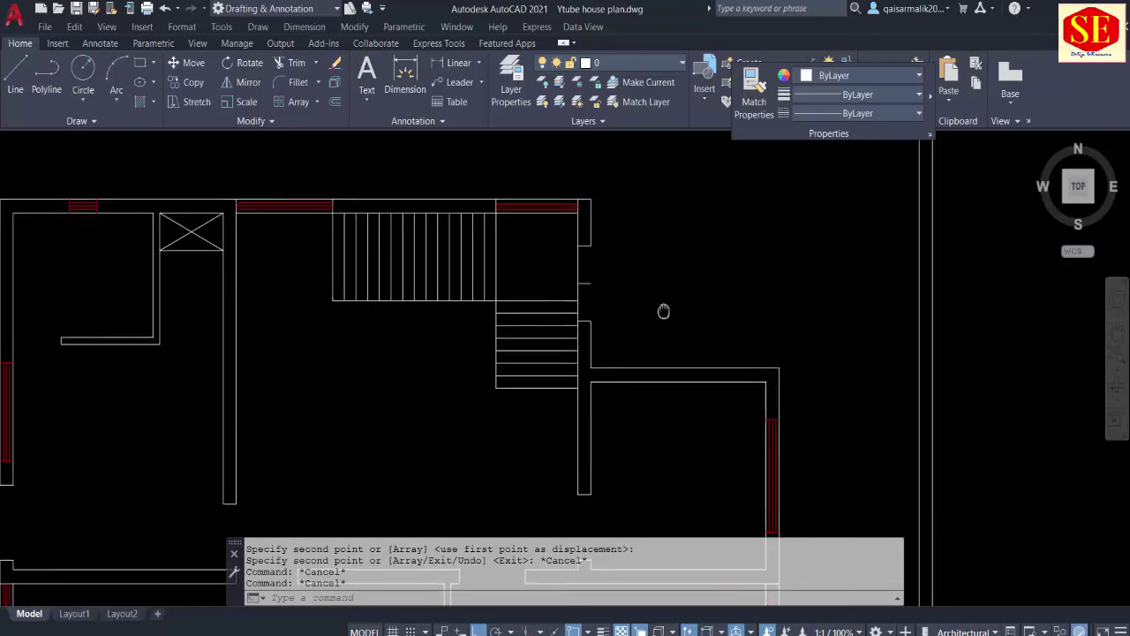
scroll(688, 257, down, 2)
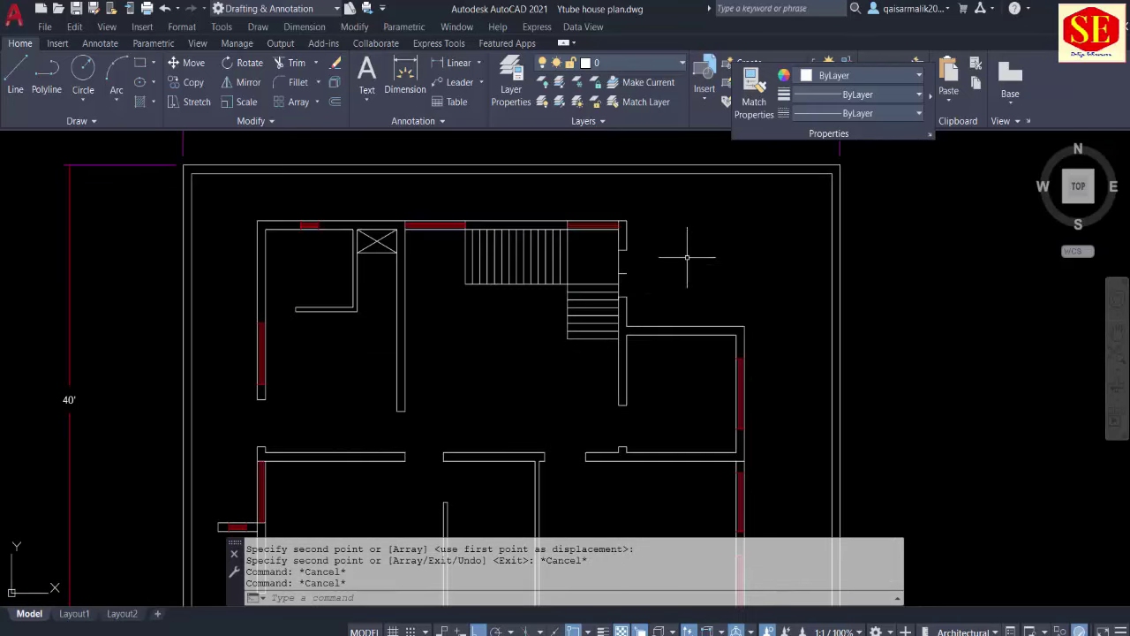
scroll(673, 353, up, 2)
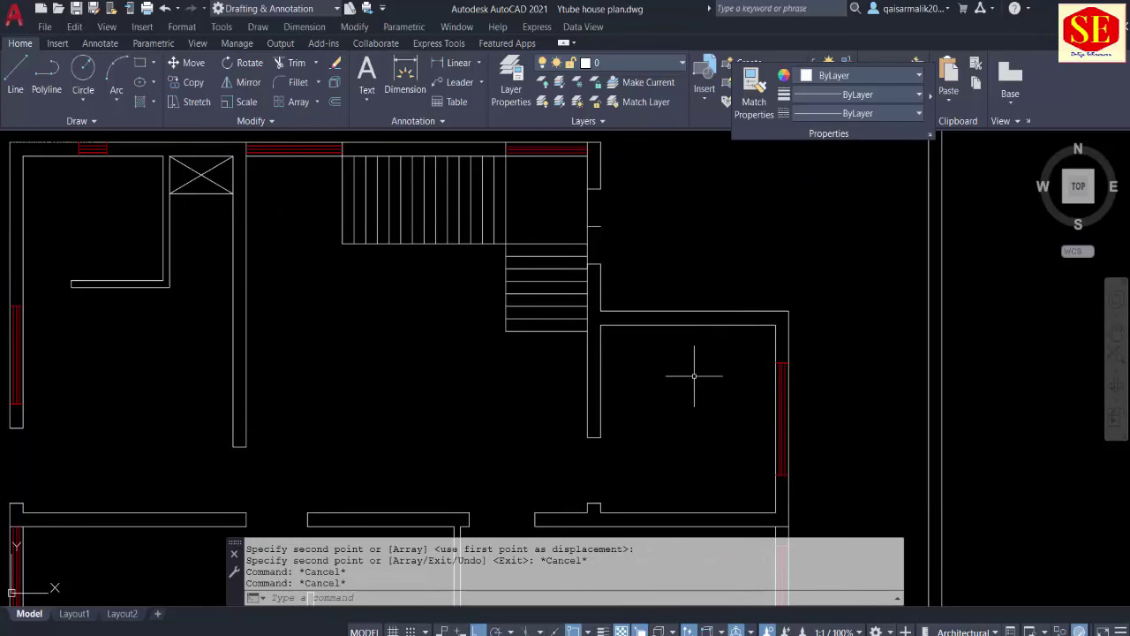
scroll(684, 251, down, 2)
key(Escape)
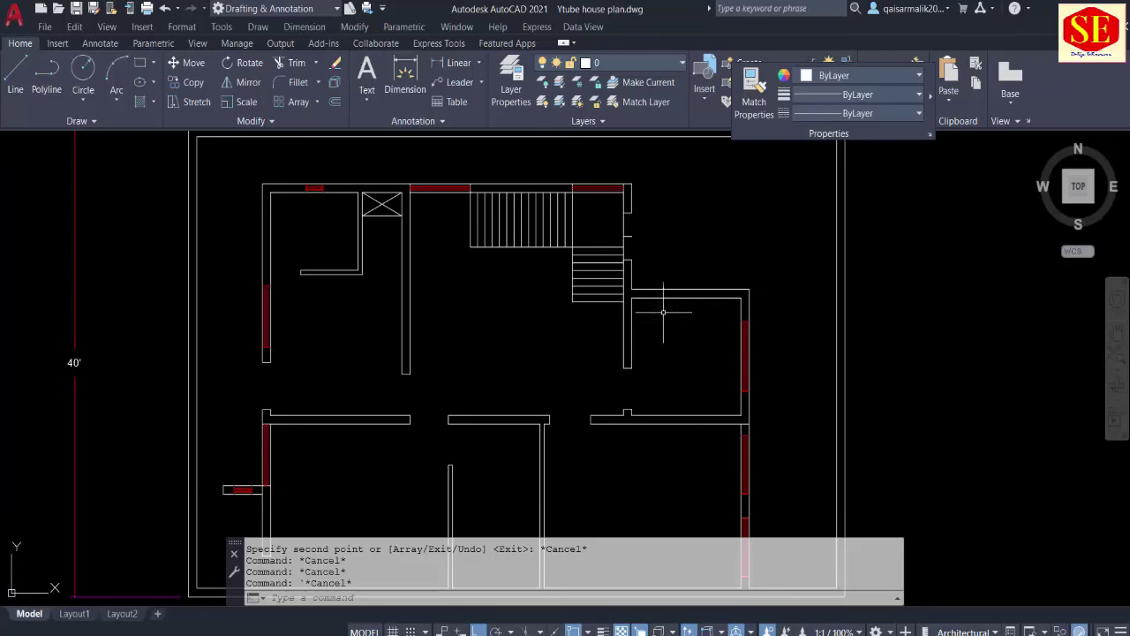
middle_drag(696, 343, 703, 298)
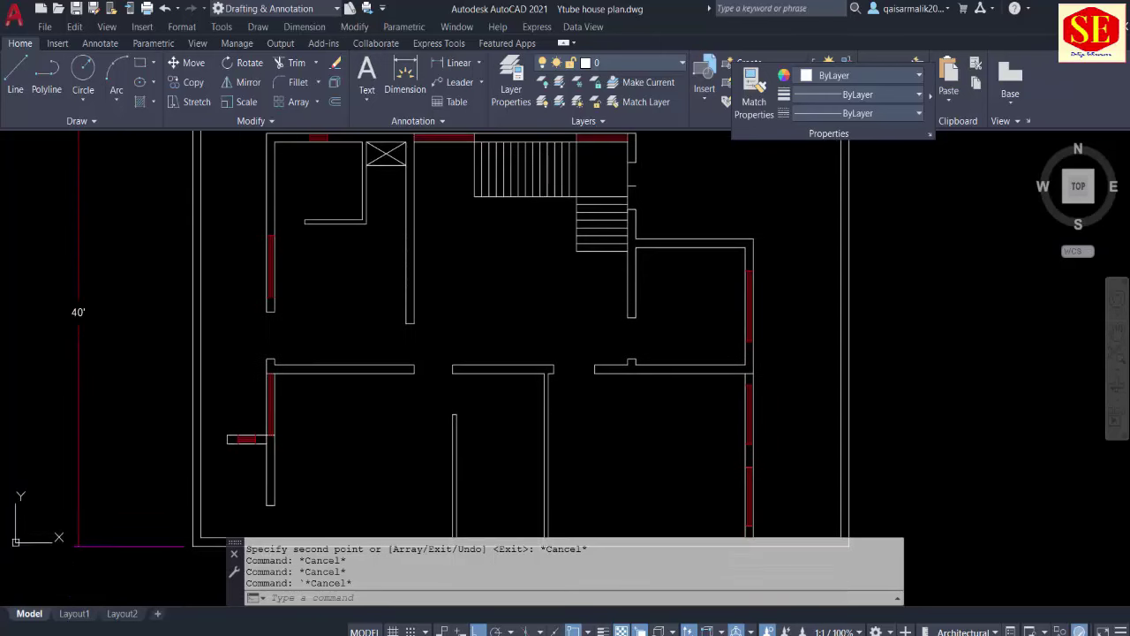
key(Escape)
scroll(702, 298, down, 2)
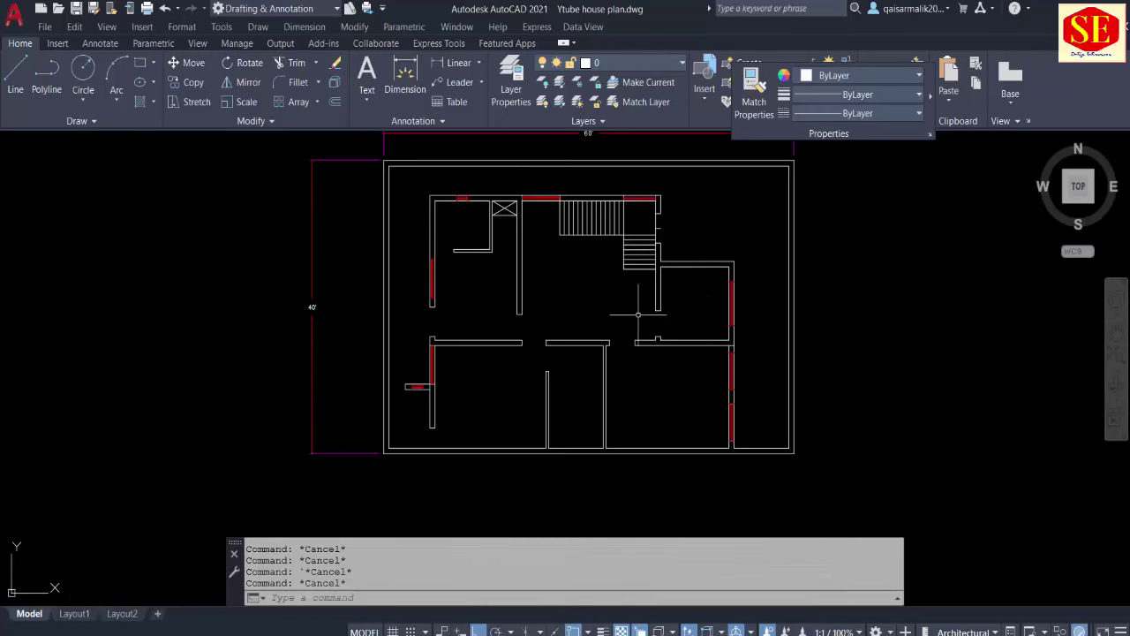
scroll(699, 344, up, 2)
scroll(699, 344, up, 2)
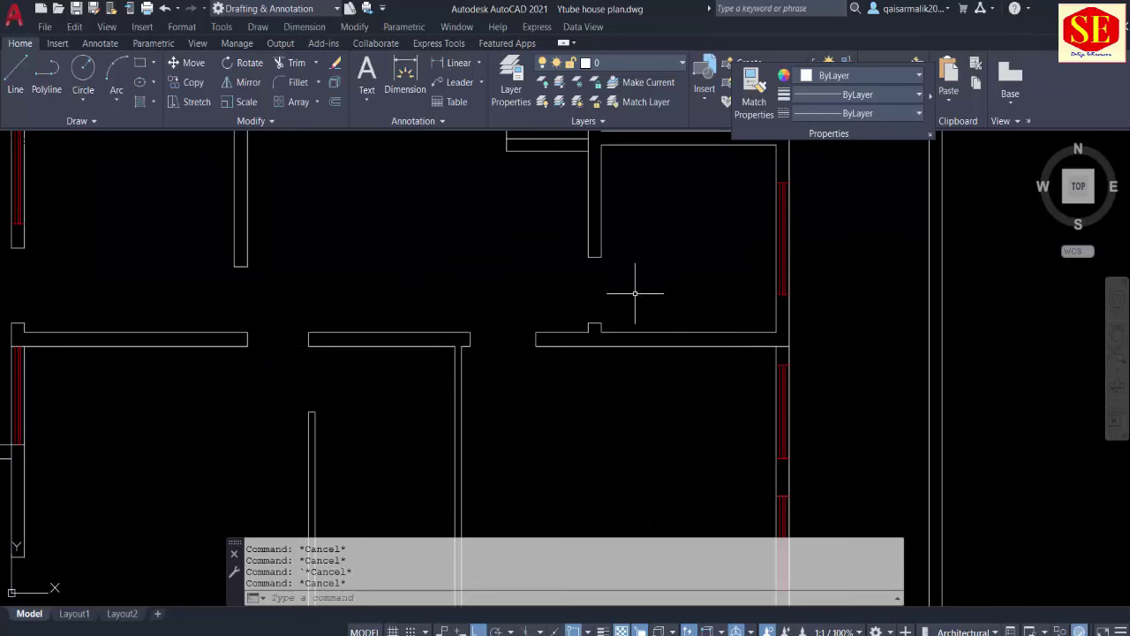
Step: Measure the upper-right door gap (3'-6") and draw a 3.6' door leaf line from its corner
click(458, 62)
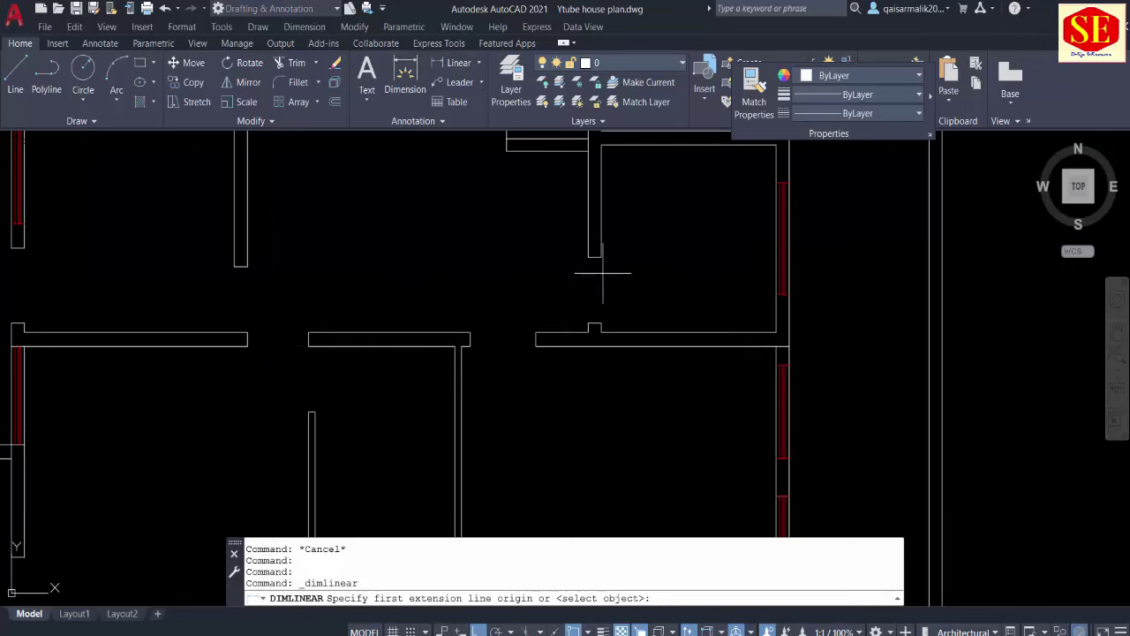
click(595, 258)
click(595, 323)
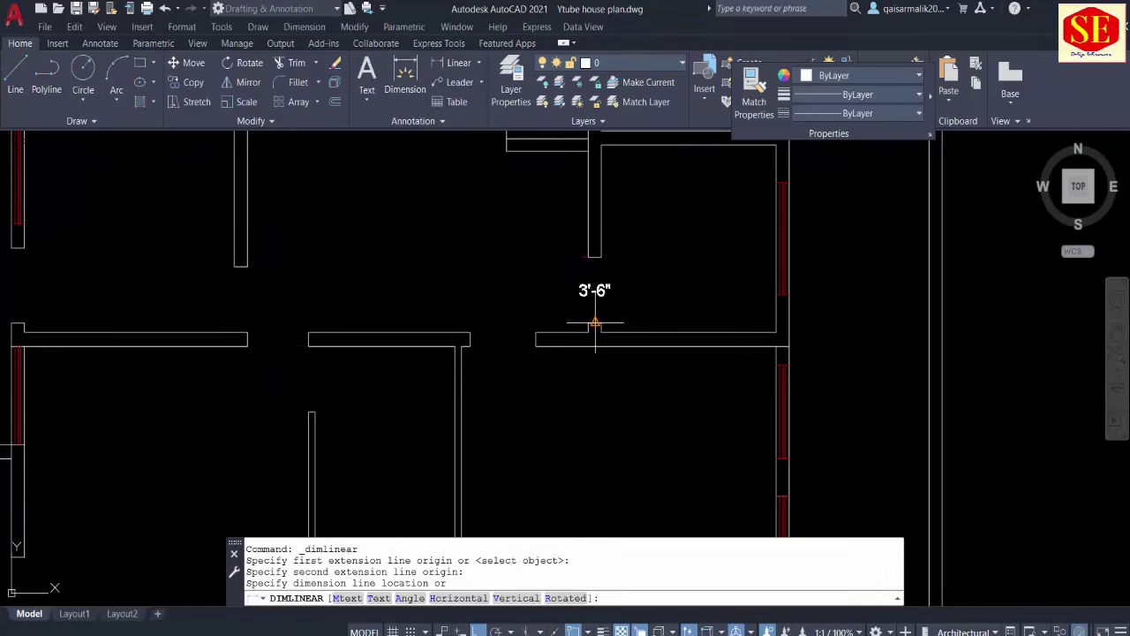
key(Escape)
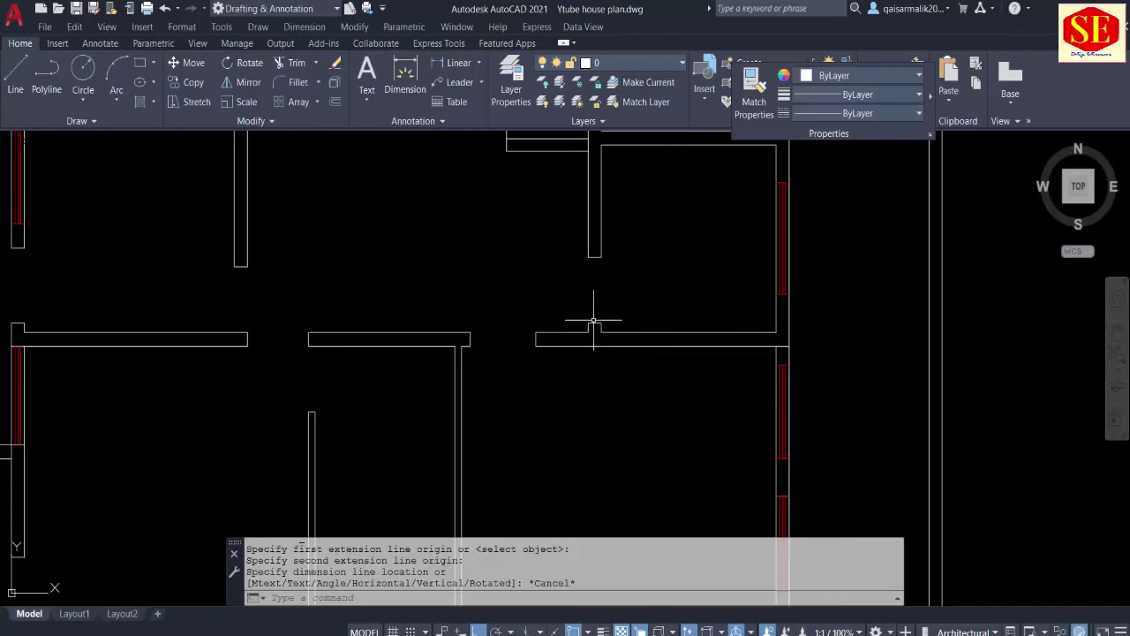
text(l)
key(Return)
click(588, 323)
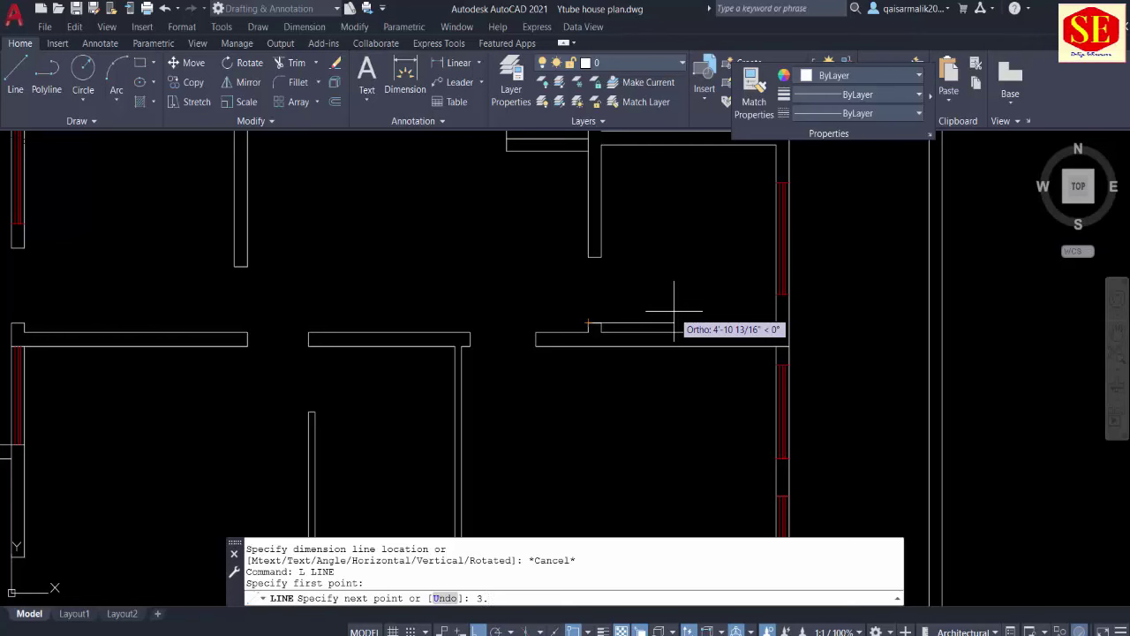
text(6')
key(Return)
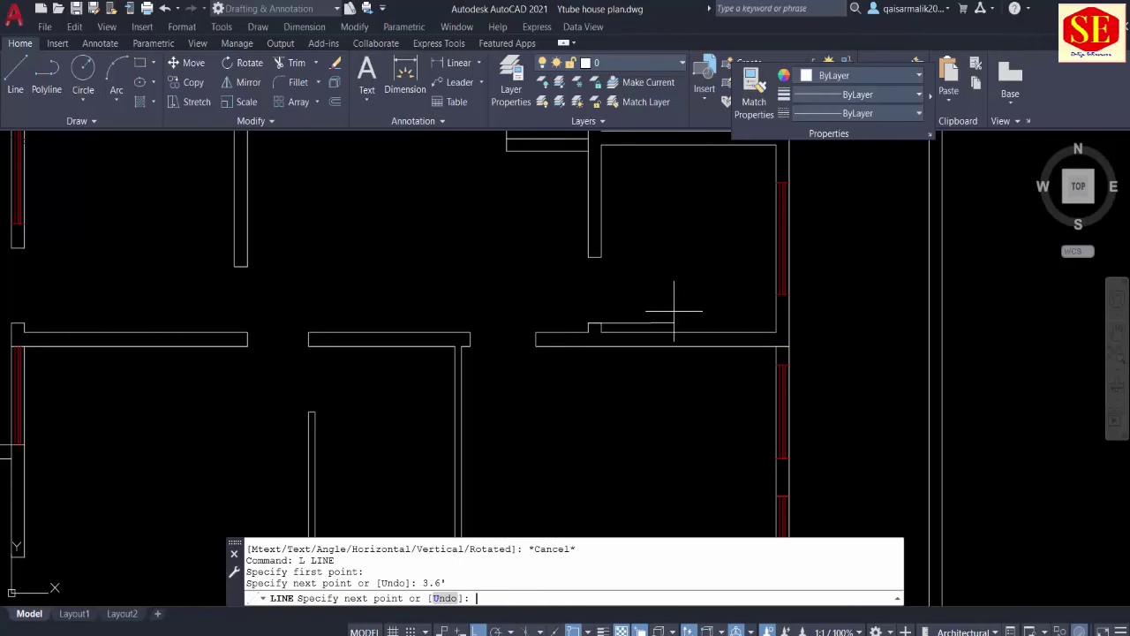
key(Escape)
Step: Draw a circle from the gap corner to the wall, then trim and erase it down to the swing arc
text(c)
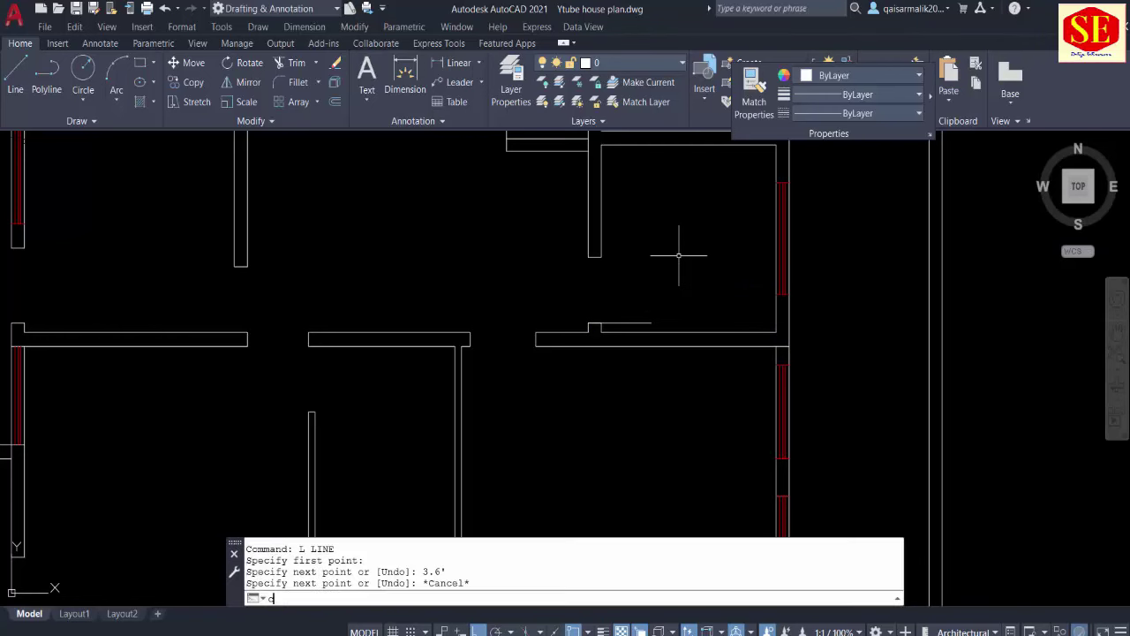
key(Return)
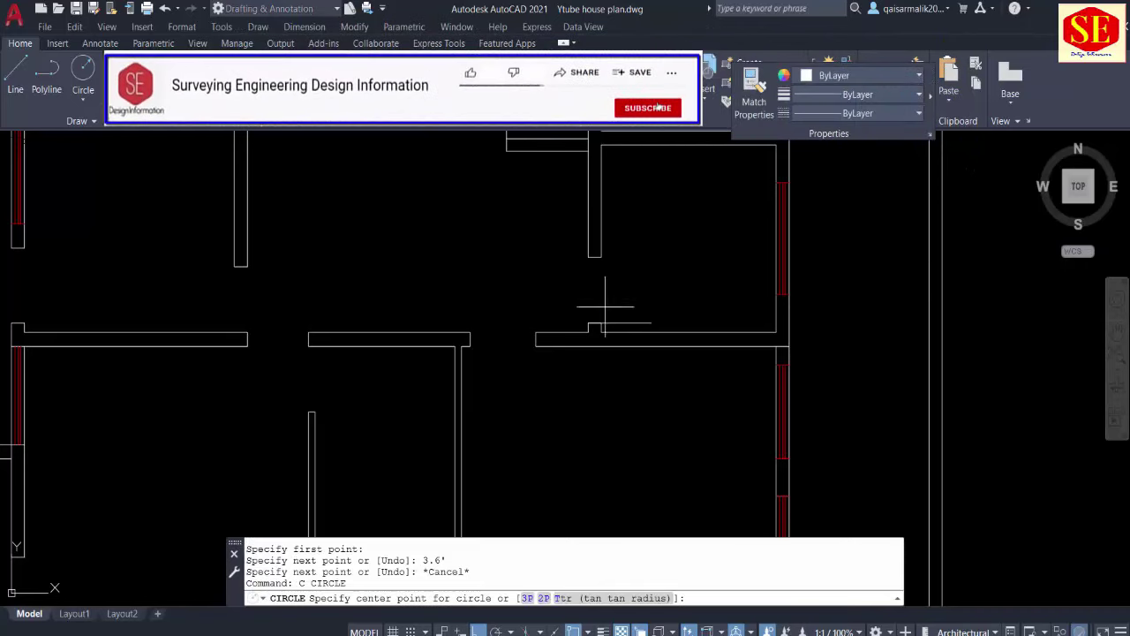
click(588, 323)
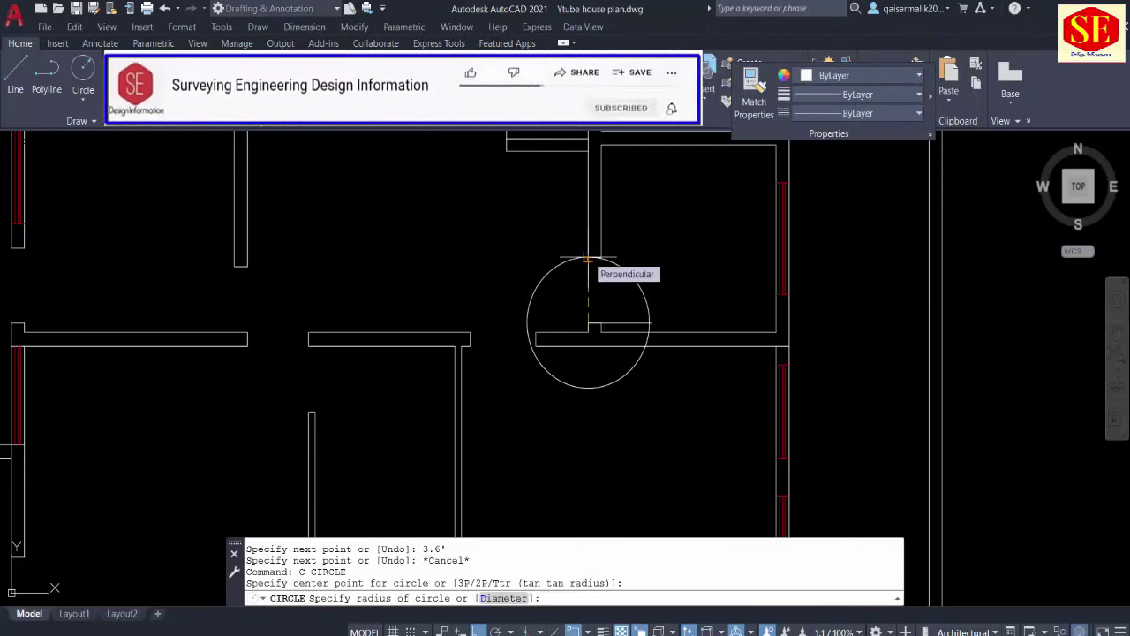
click(588, 258)
key(Escape)
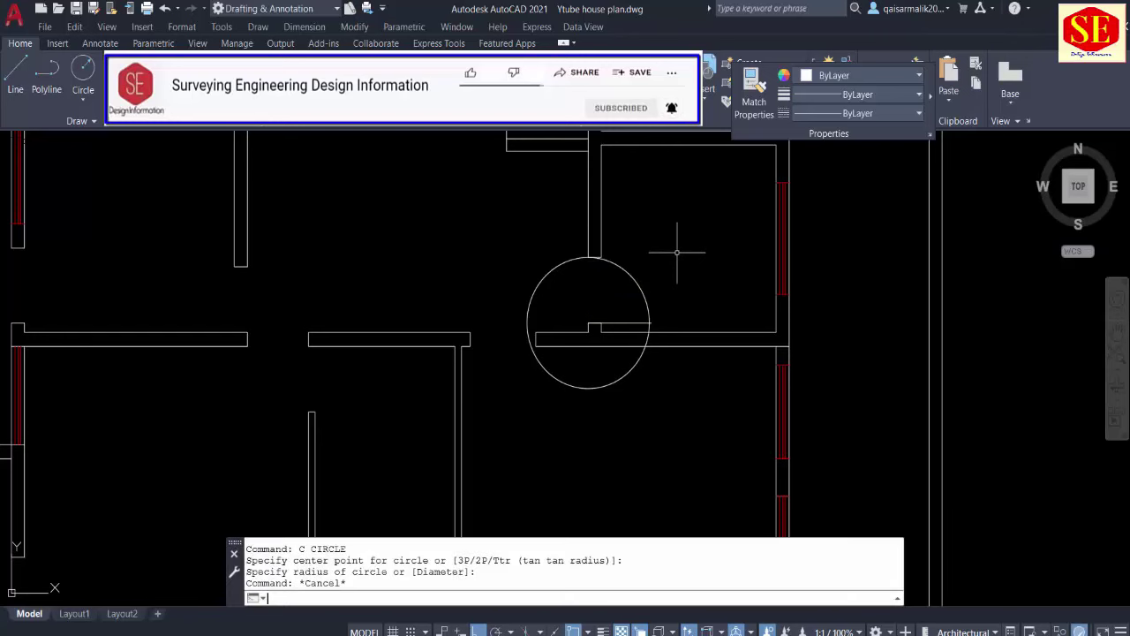
text(tr)
key(Return)
click(650, 328)
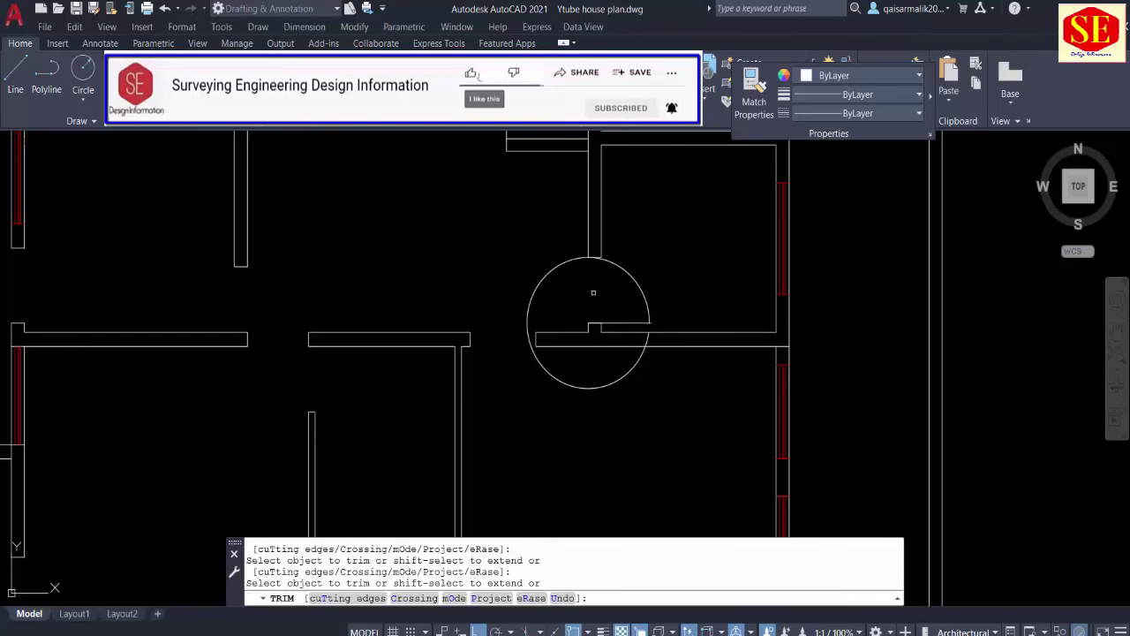
click(578, 258)
key(Escape)
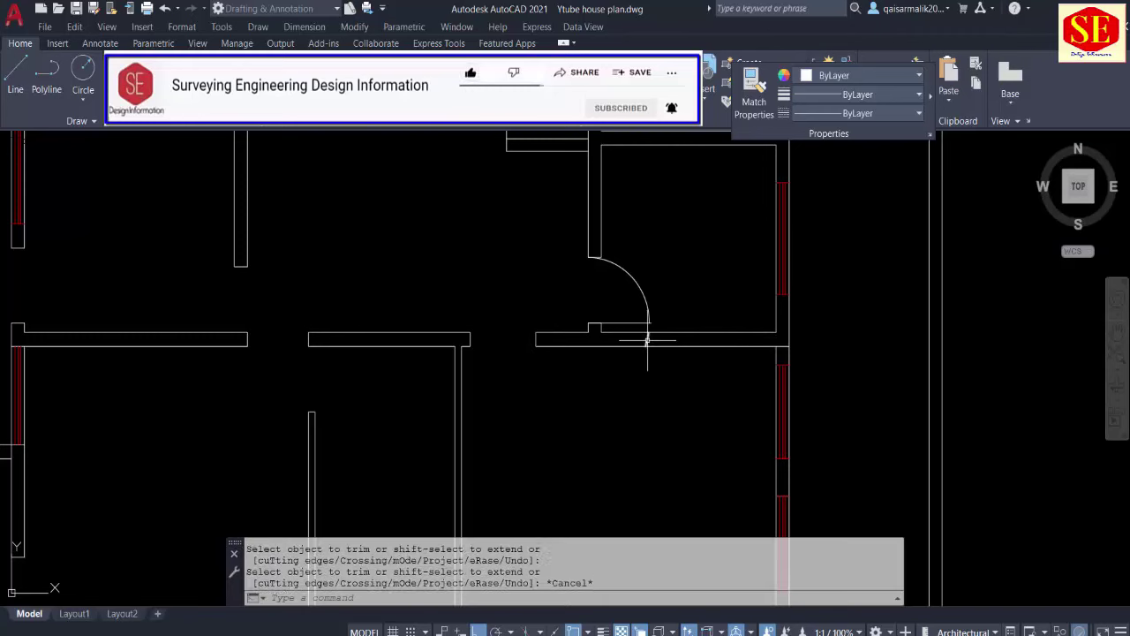
click(648, 339)
text(e)
key(Return)
Step: Trim away the stray piece left at the arc's end
scroll(630, 326, up, 2)
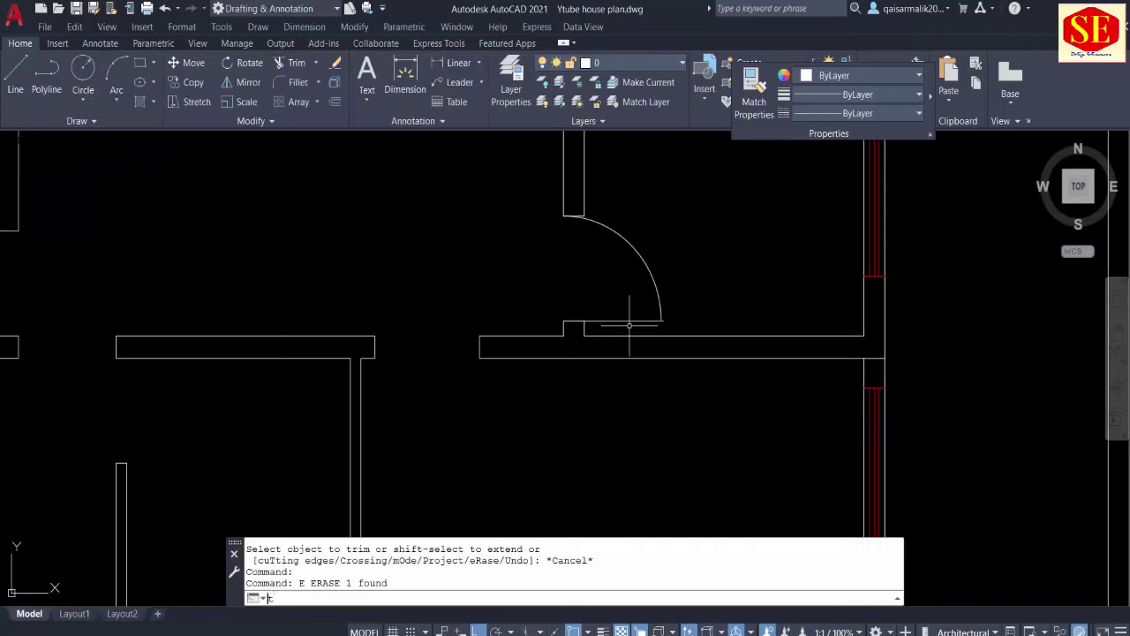
text(tr)
key(Return)
click(669, 312)
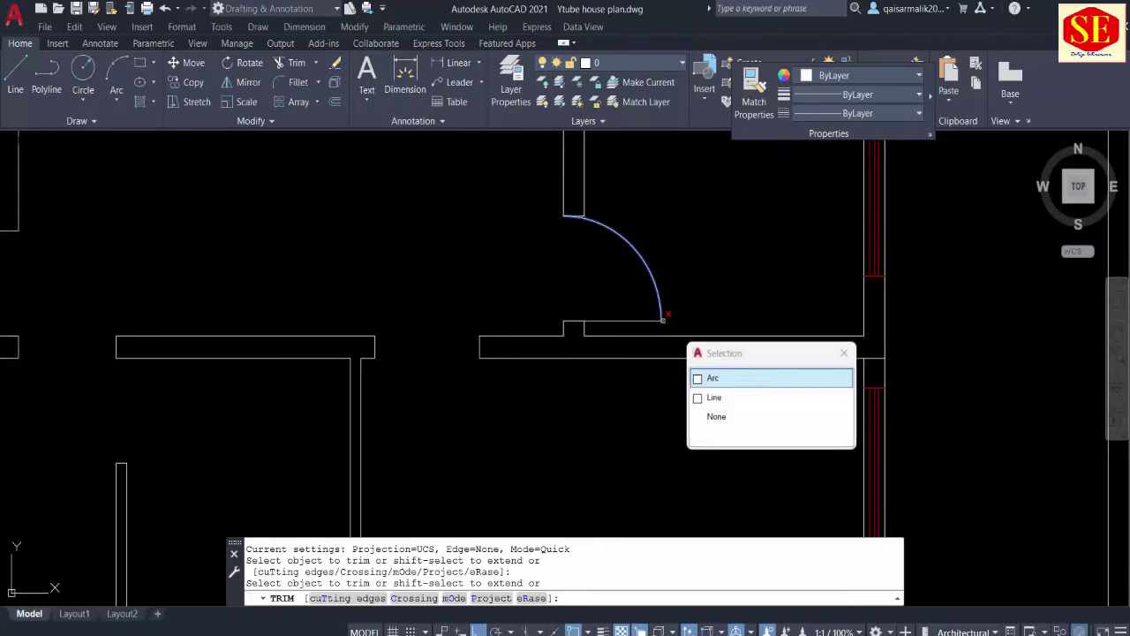
key(Escape)
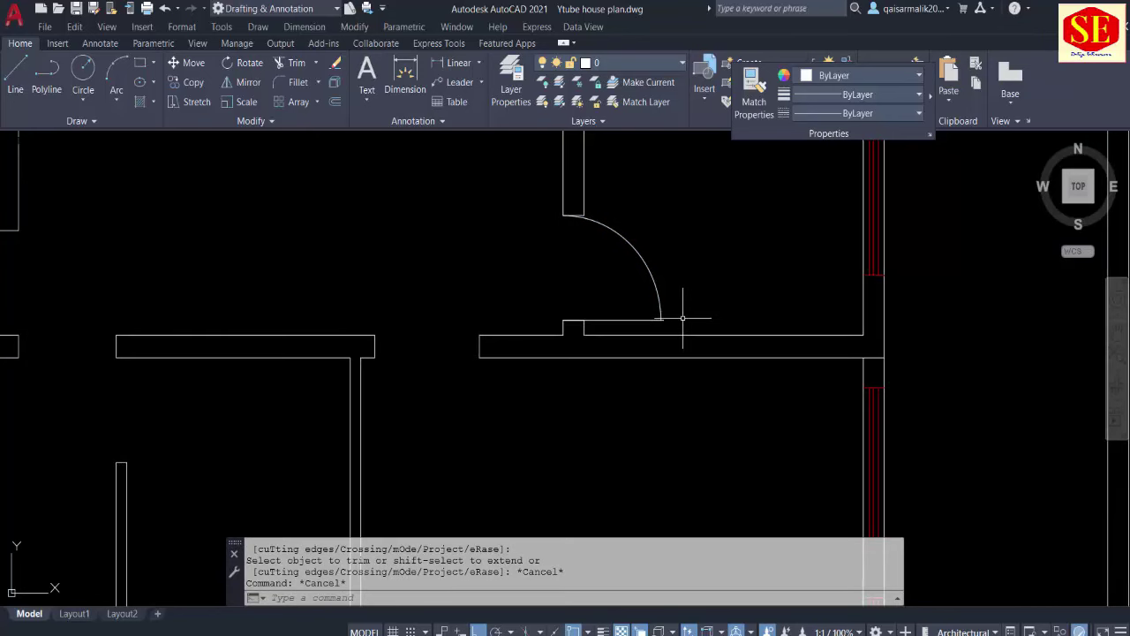
text(tr)
key(Return)
click(669, 314)
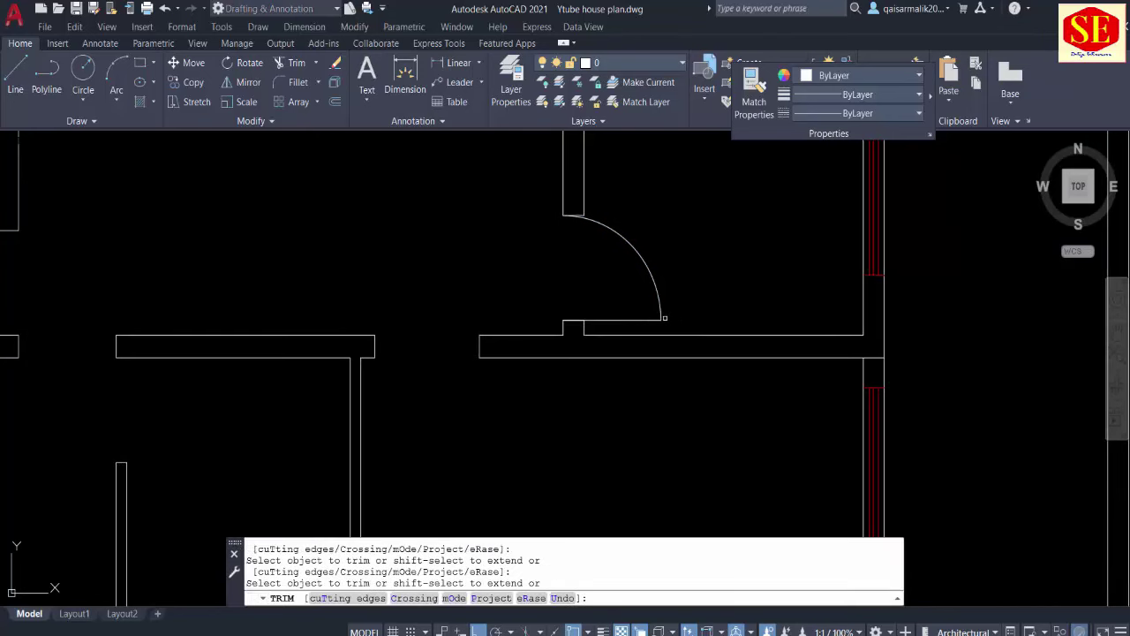
key(Escape)
scroll(704, 281, down, 5)
scroll(704, 281, up, 5)
Step: Colour the door swing arc and leaf line blue
drag(694, 305, 637, 343)
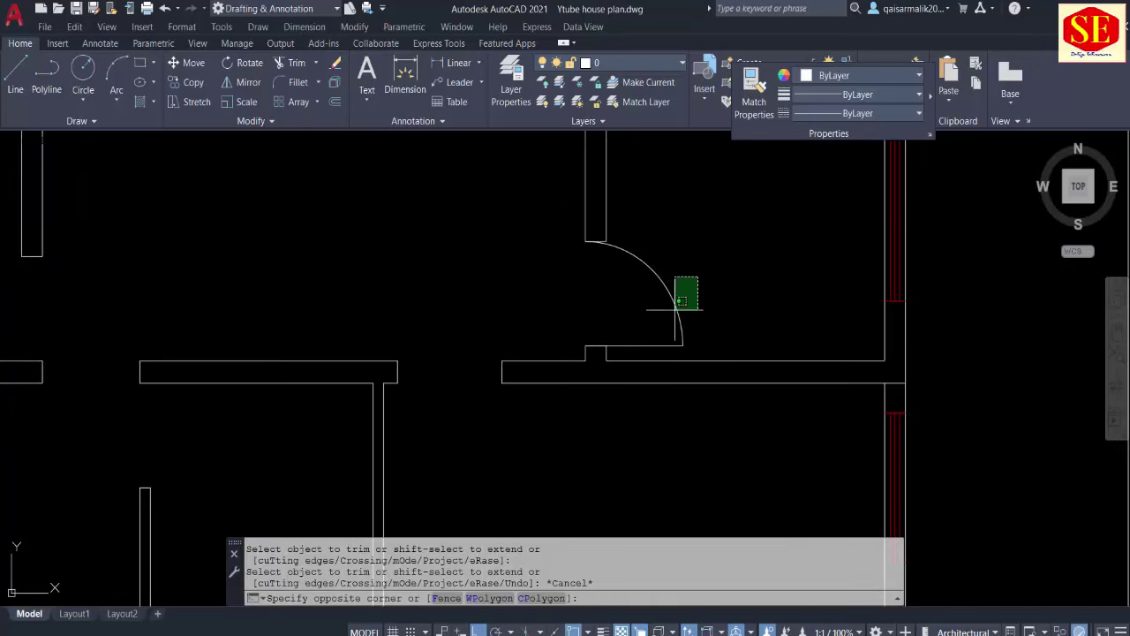
click(651, 343)
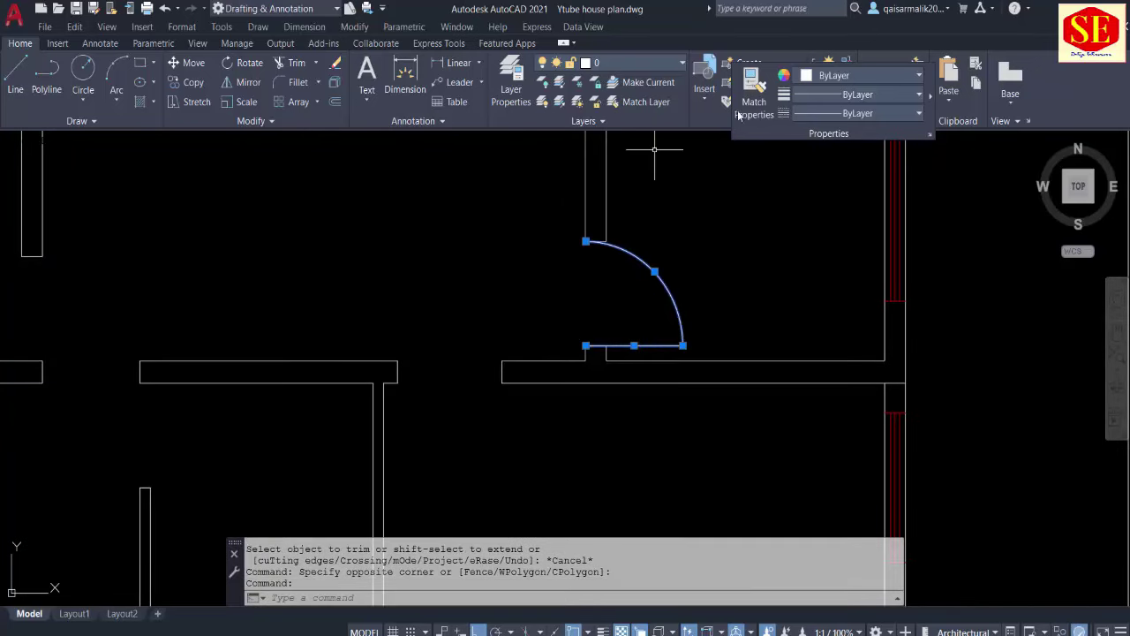
click(832, 75)
click(855, 237)
key(Escape)
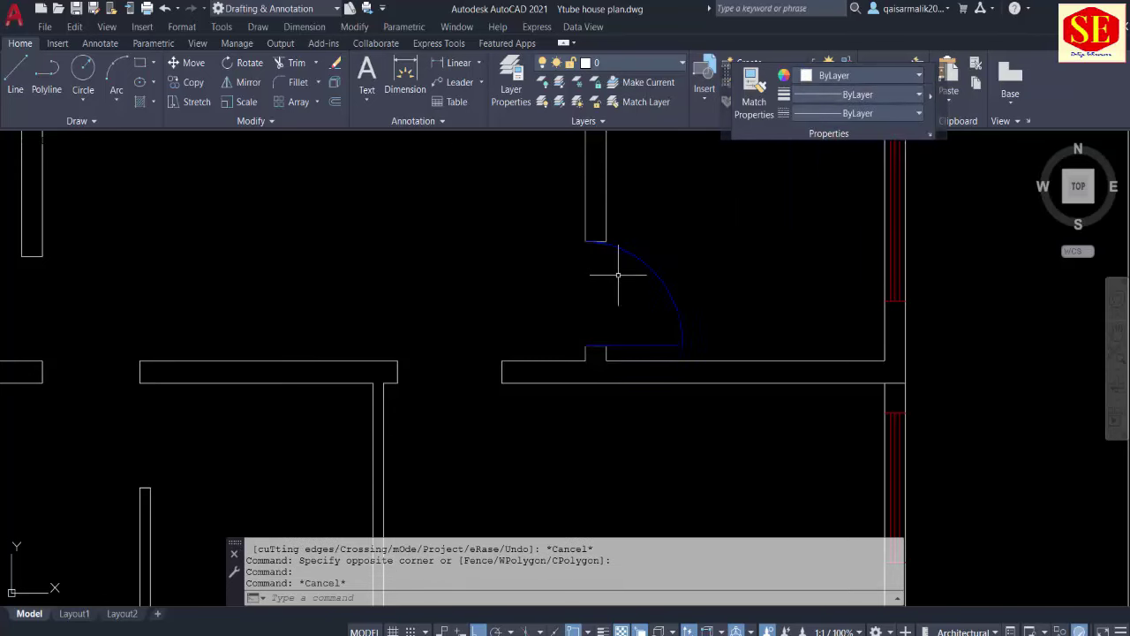
scroll(415, 313, down, 3)
middle_drag(415, 313, 494, 312)
key(Escape)
Step: Measure the width of the central wall opening with a linear dimension
scroll(624, 316, up, 2)
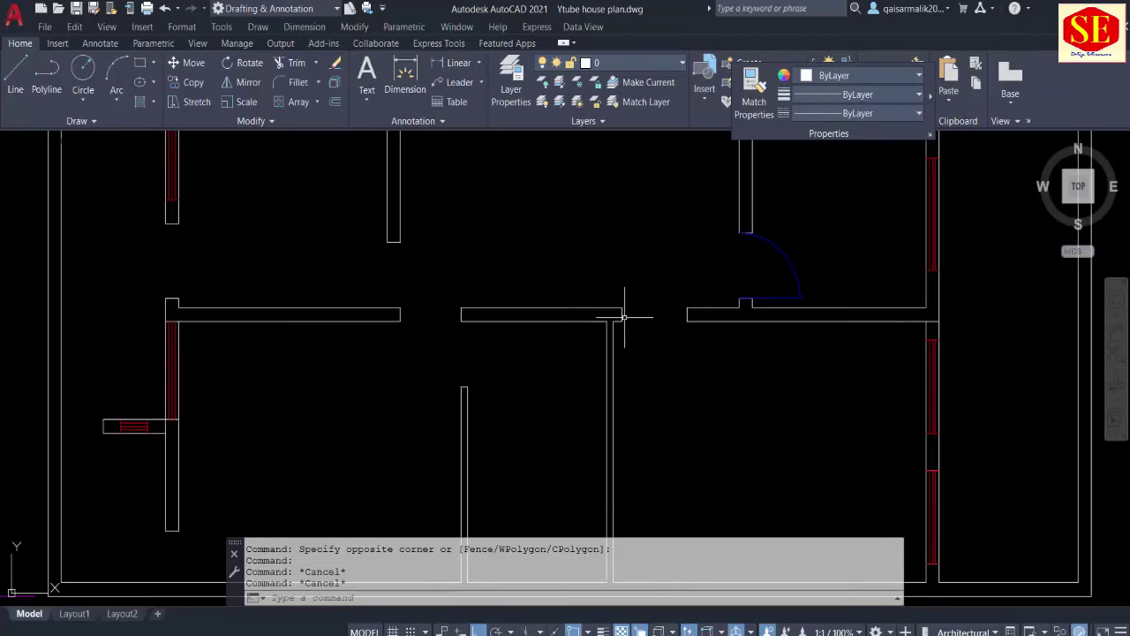
click(459, 63)
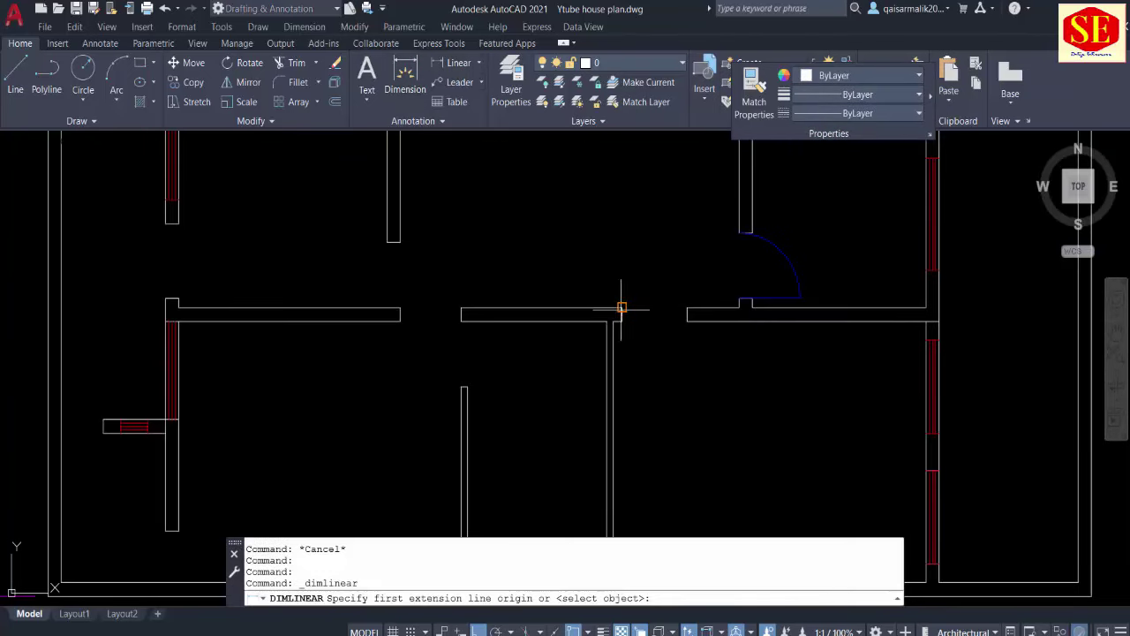
click(621, 308)
click(688, 313)
key(Escape)
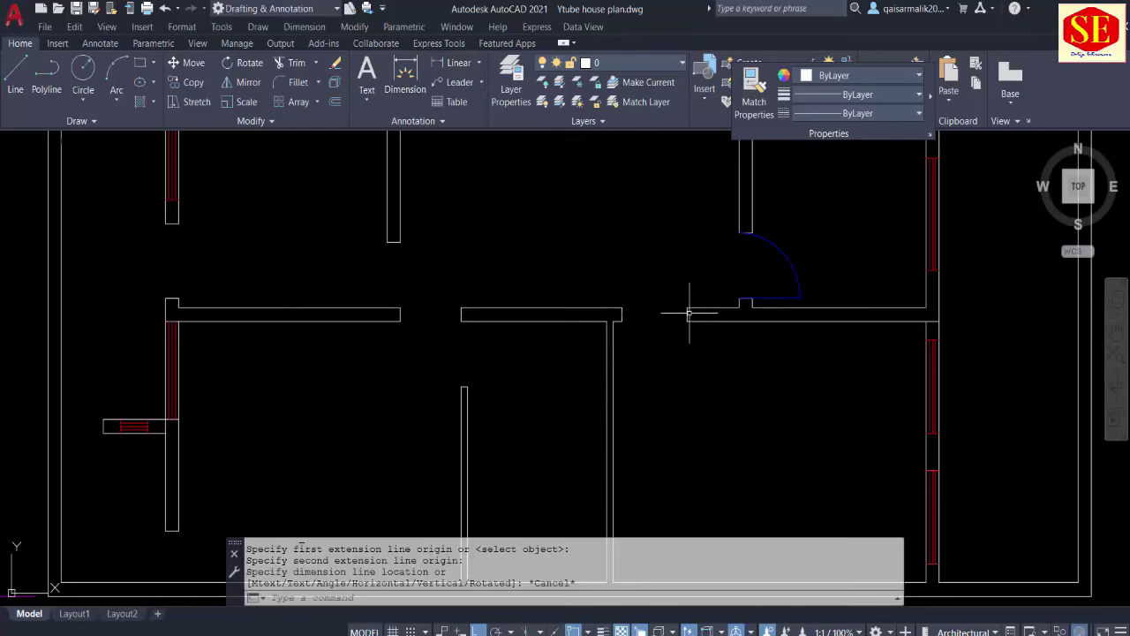
Step: Draw a 3.9' door-leaf polyline downward from the opening's wall corner
text(pl)
key(Return)
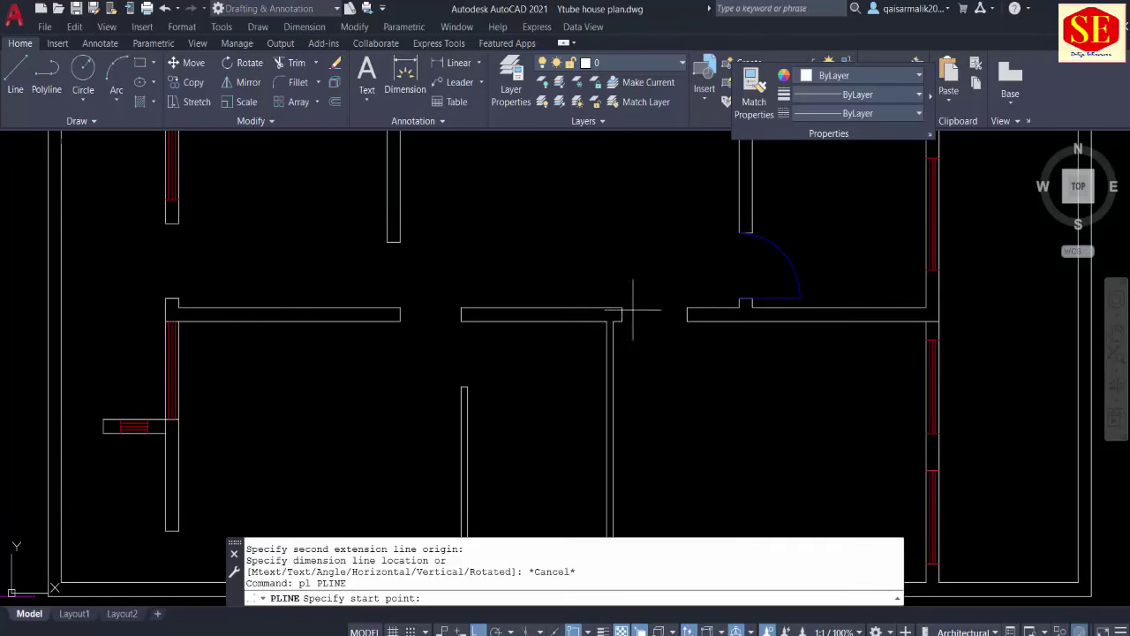
key(Escape)
key(Return)
click(622, 307)
text(3.9')
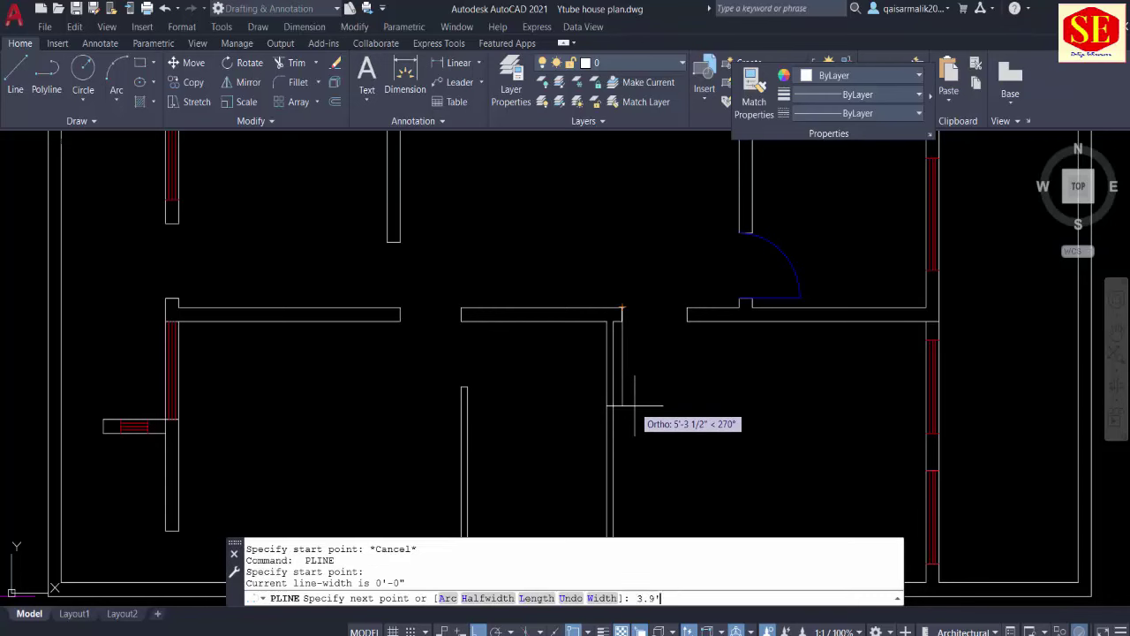
key(Return)
key(Escape)
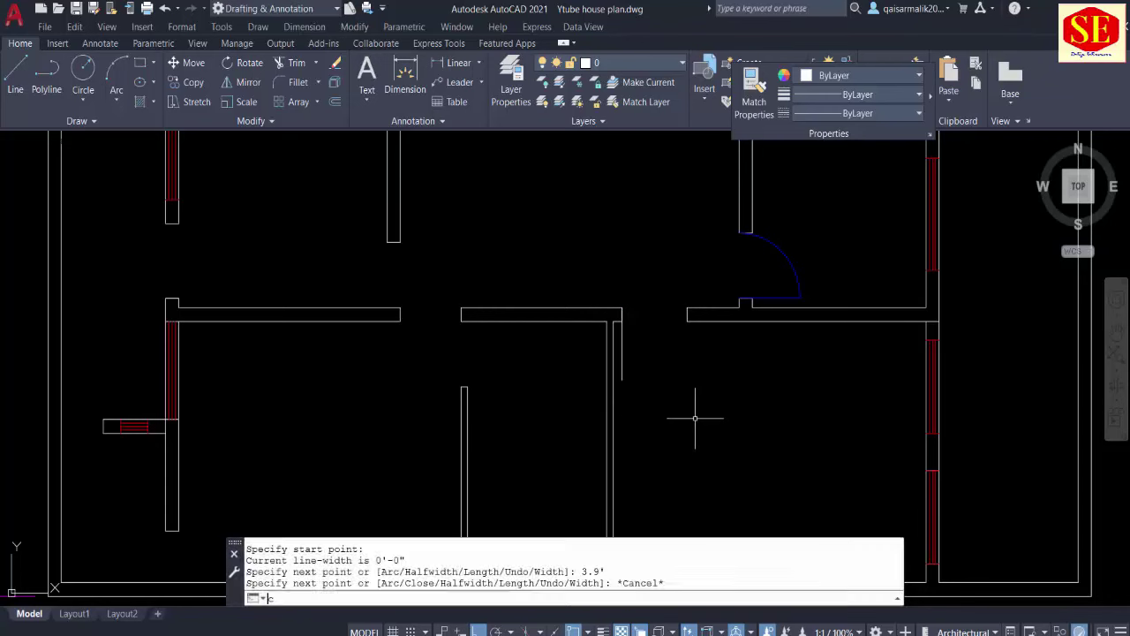
Step: Draw a swing circle centred on the wall corner and trim it toward a quarter arc
key(Return)
click(622, 307)
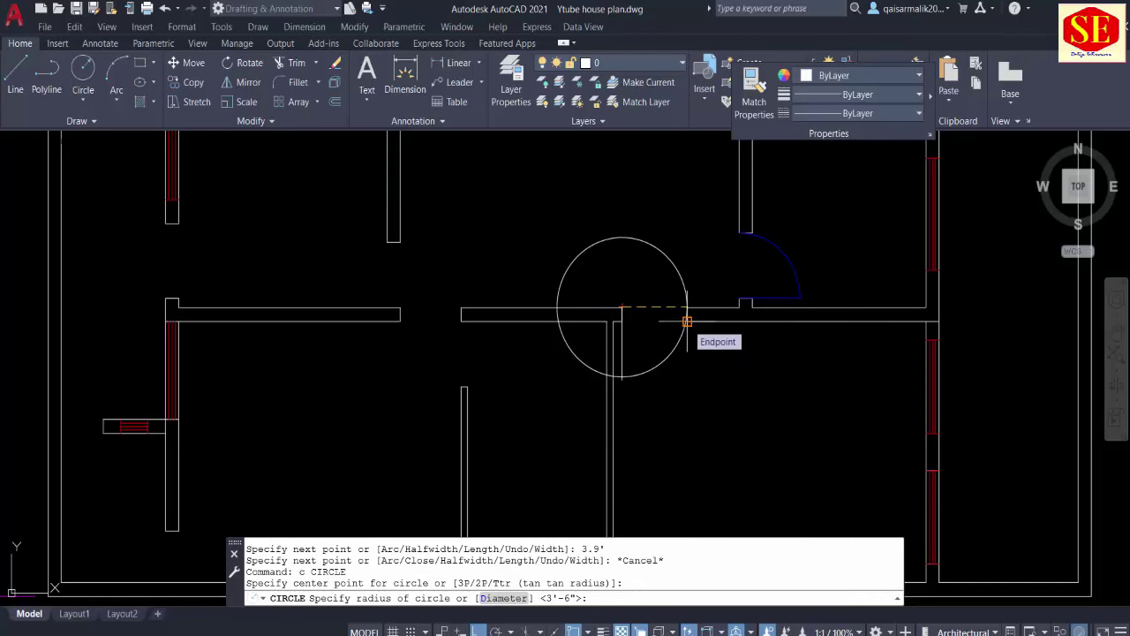
scroll(687, 321, up, 2)
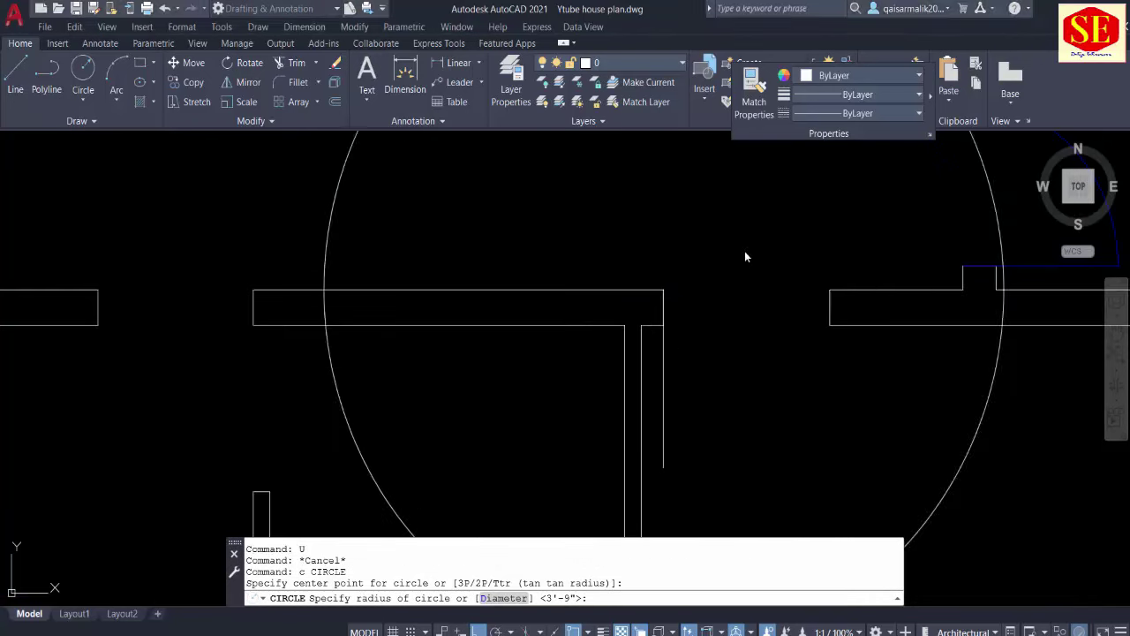
key(Escape)
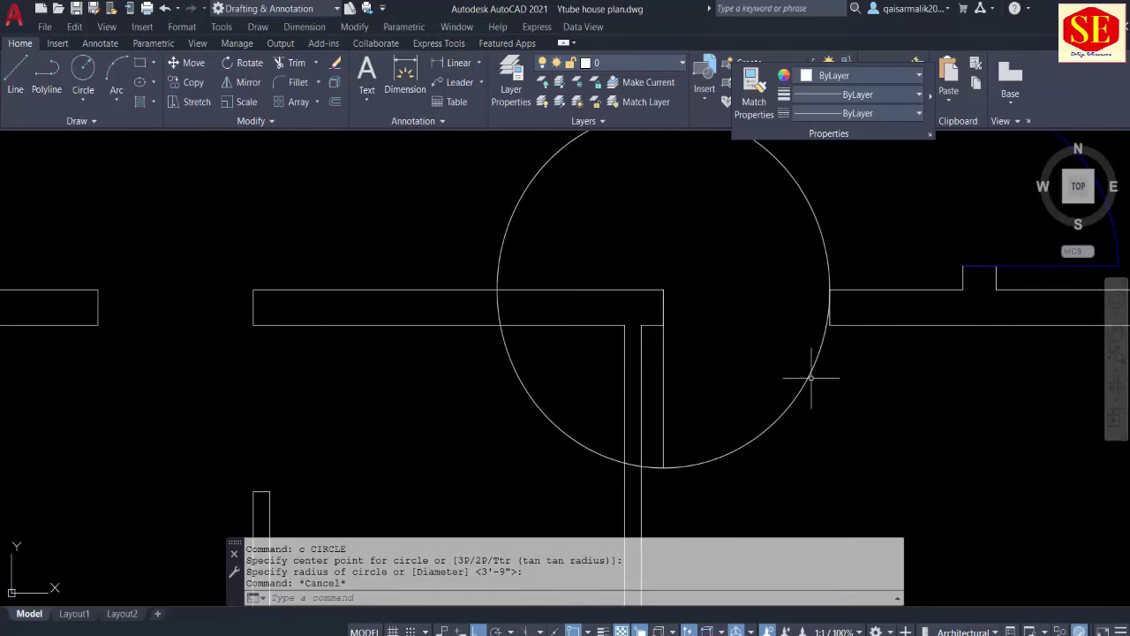
text(tr)
key(Return)
drag(815, 257, 831, 258)
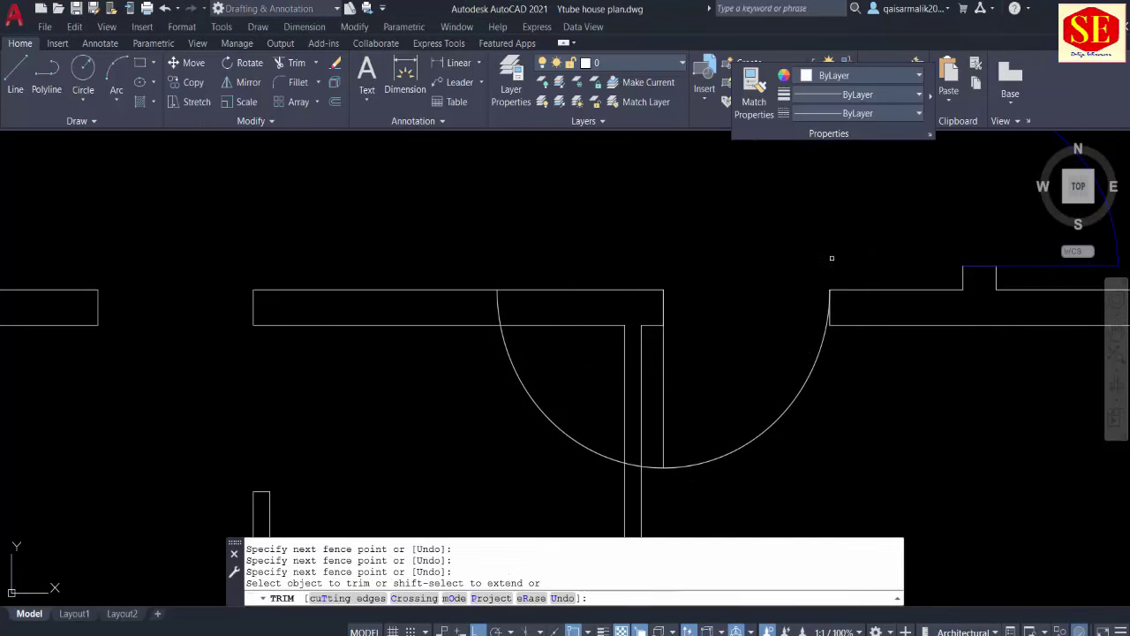
click(654, 466)
key(Escape)
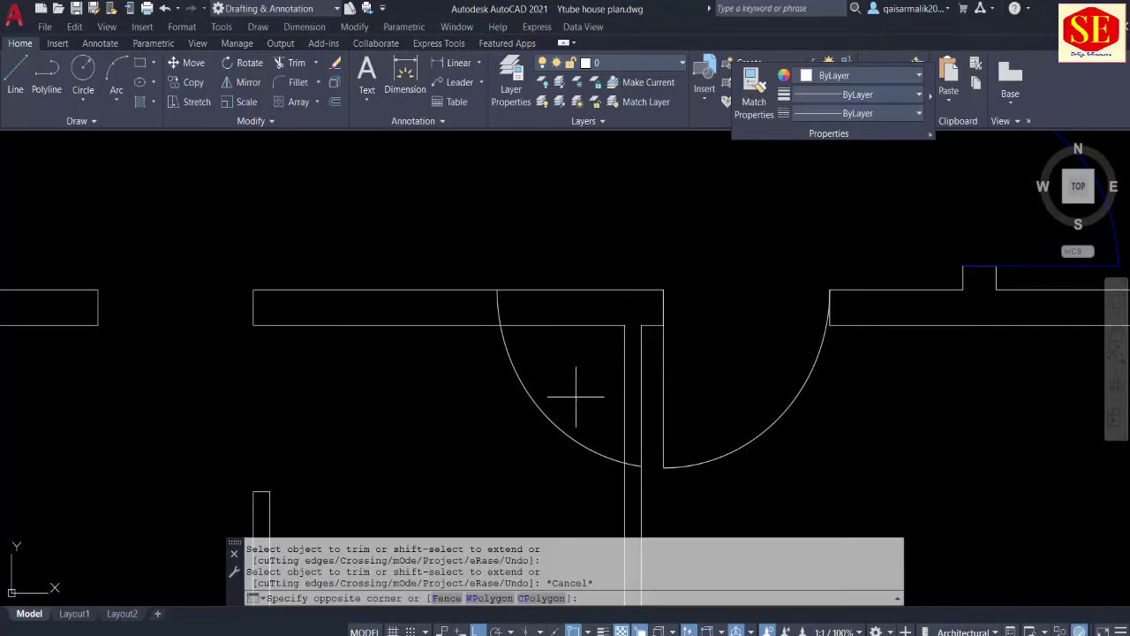
Step: Erase the leftover left arc of the swing circle
drag(581, 391, 502, 443)
text(e)
key(Return)
scroll(543, 402, down, 4)
key(Escape)
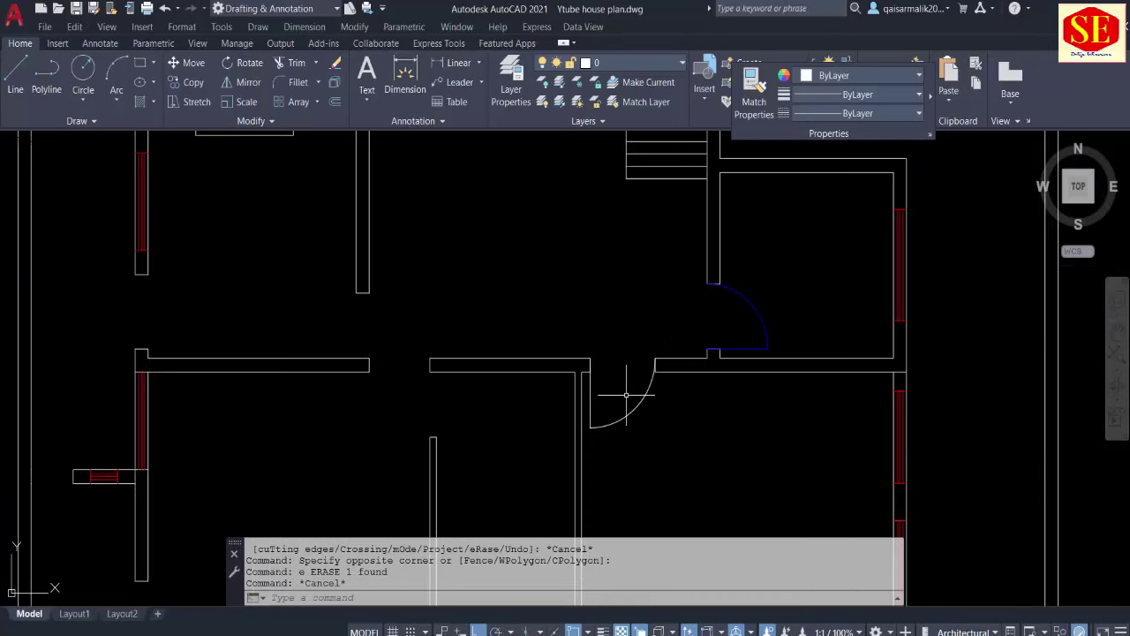
Step: Use MATCHPROP to make the new swing arc blue like the existing door arc
text(m)
key(Return)
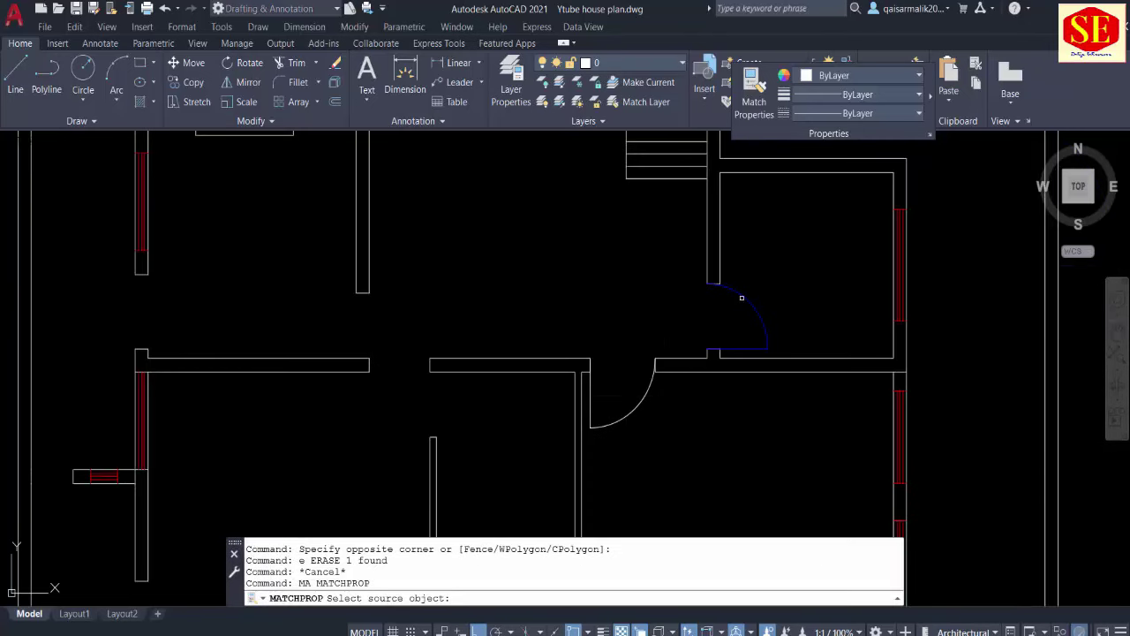
click(742, 297)
click(649, 404)
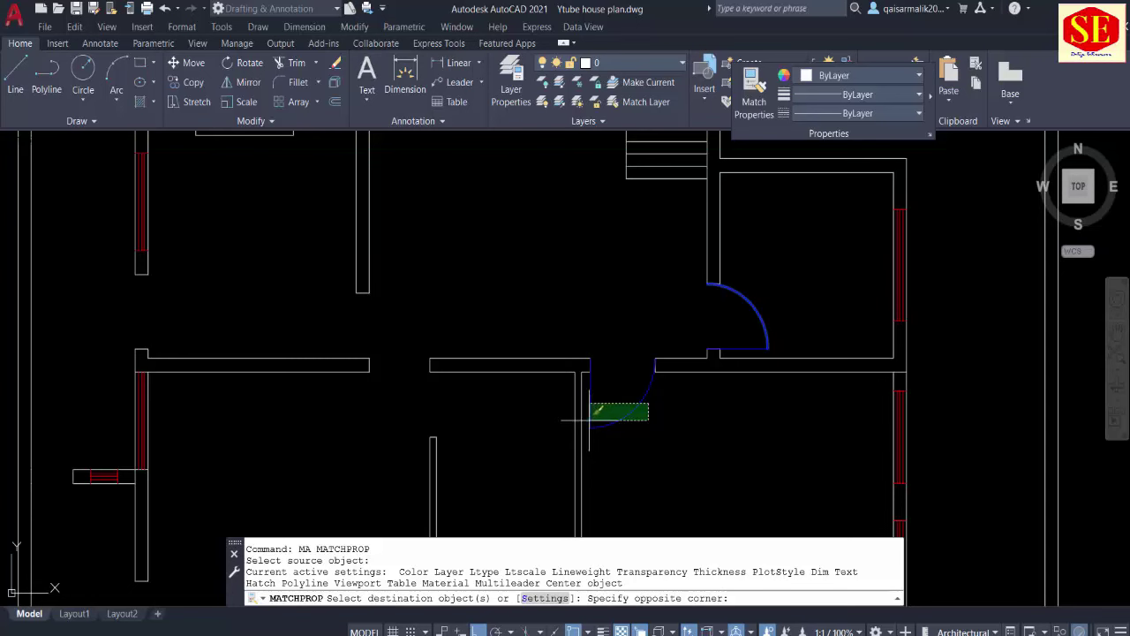
key(Escape)
middle_drag(613, 424, 851, 310)
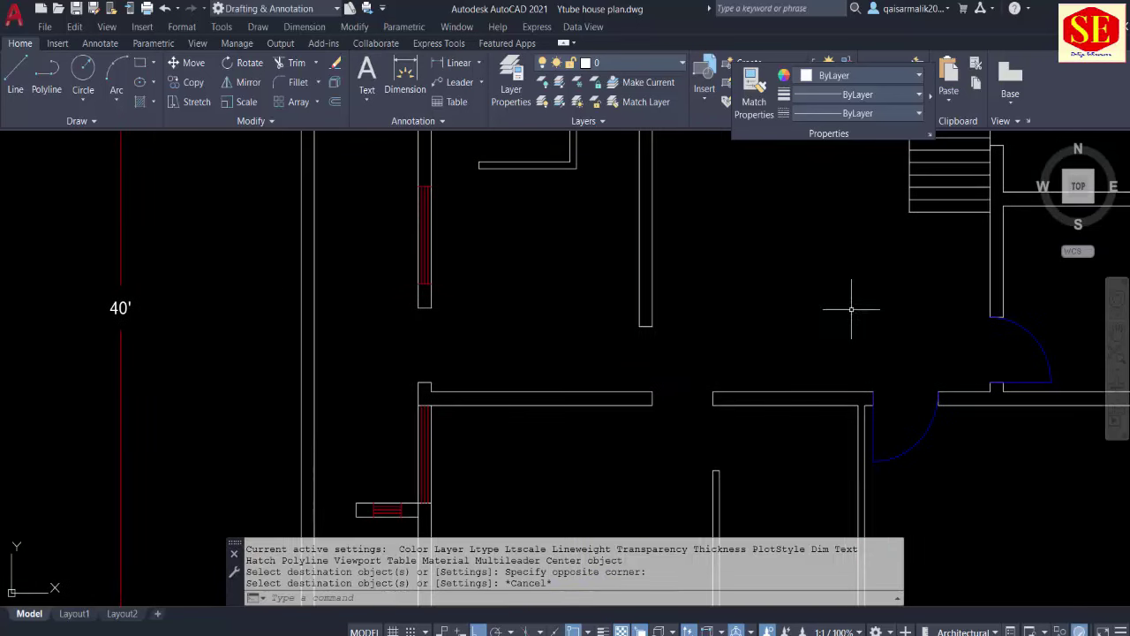
key(Escape)
middle_drag(711, 412, 687, 327)
Step: Measure the next wall opening to the left with a linear dimension
text(l)
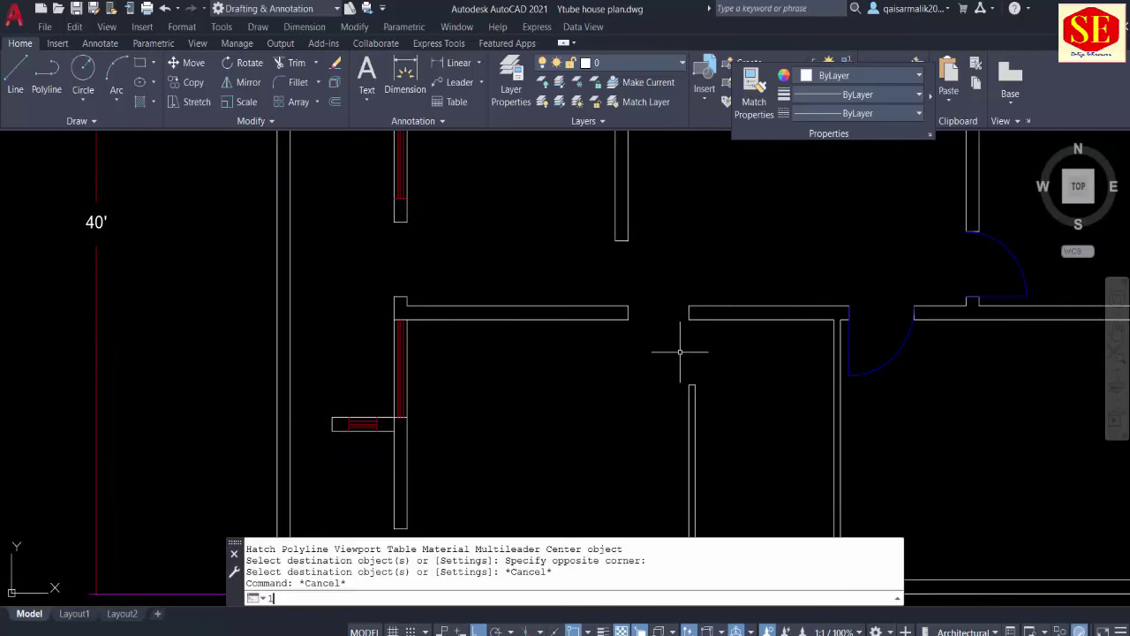
key(Return)
key(Escape)
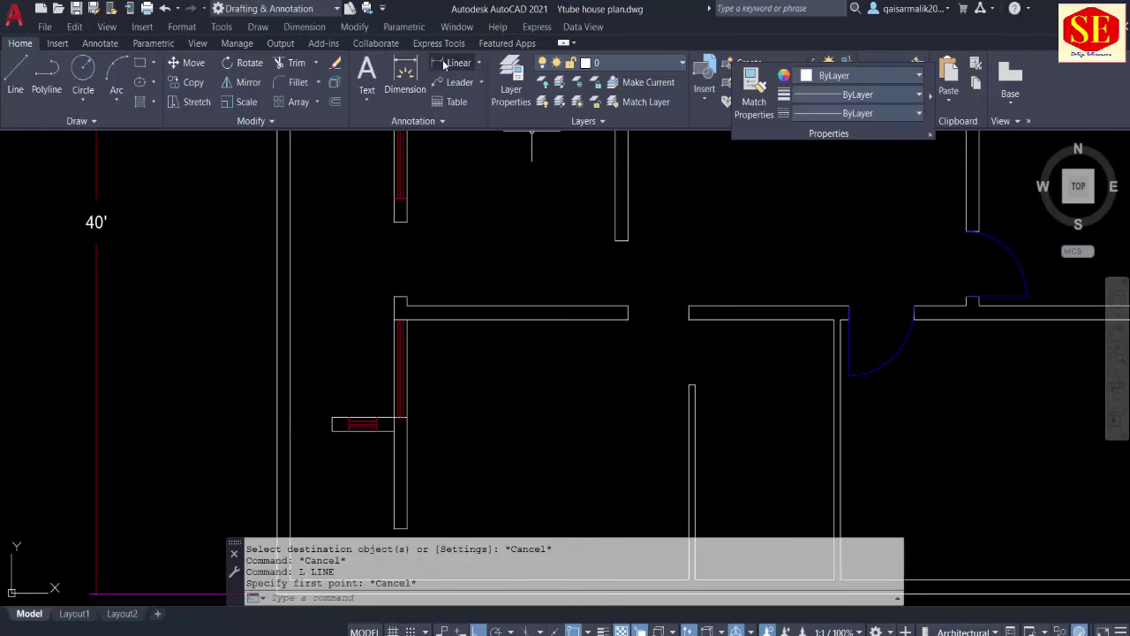
click(458, 62)
click(628, 305)
click(689, 306)
key(Escape)
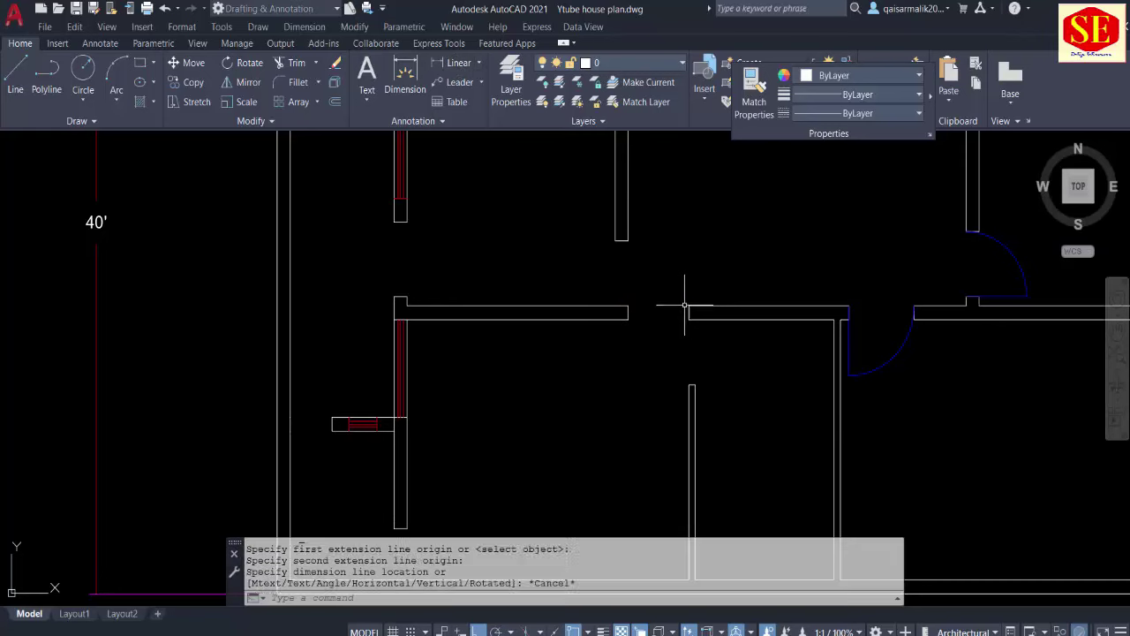
Step: Draw a 3'6 door-leaf line downward from the opening's wall corner
text(l)
key(Return)
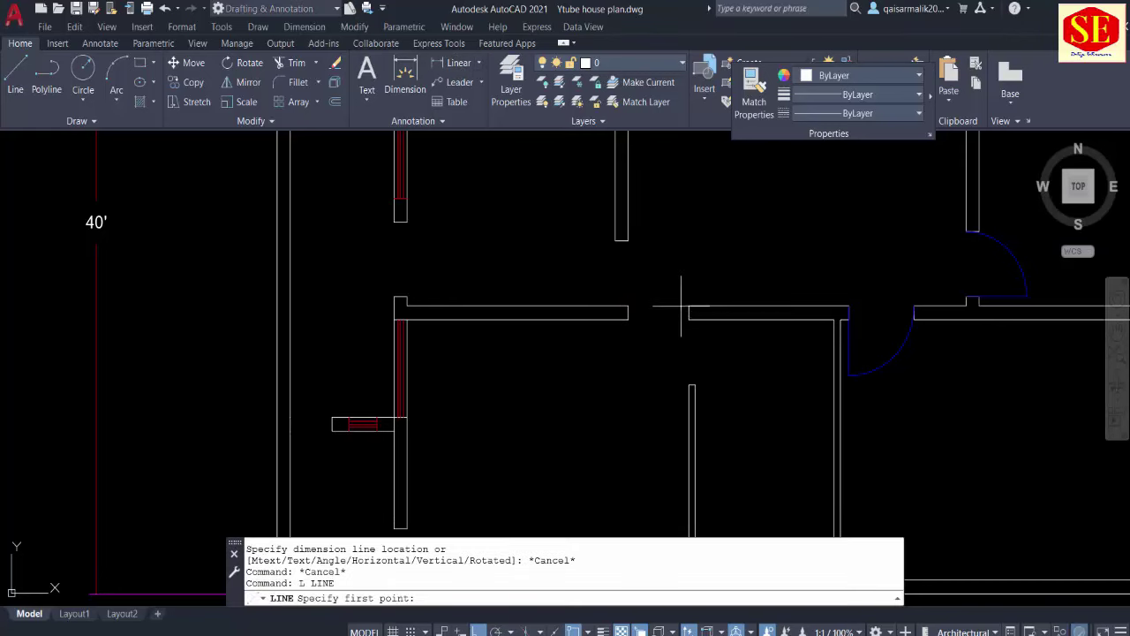
click(688, 306)
text(3'6)
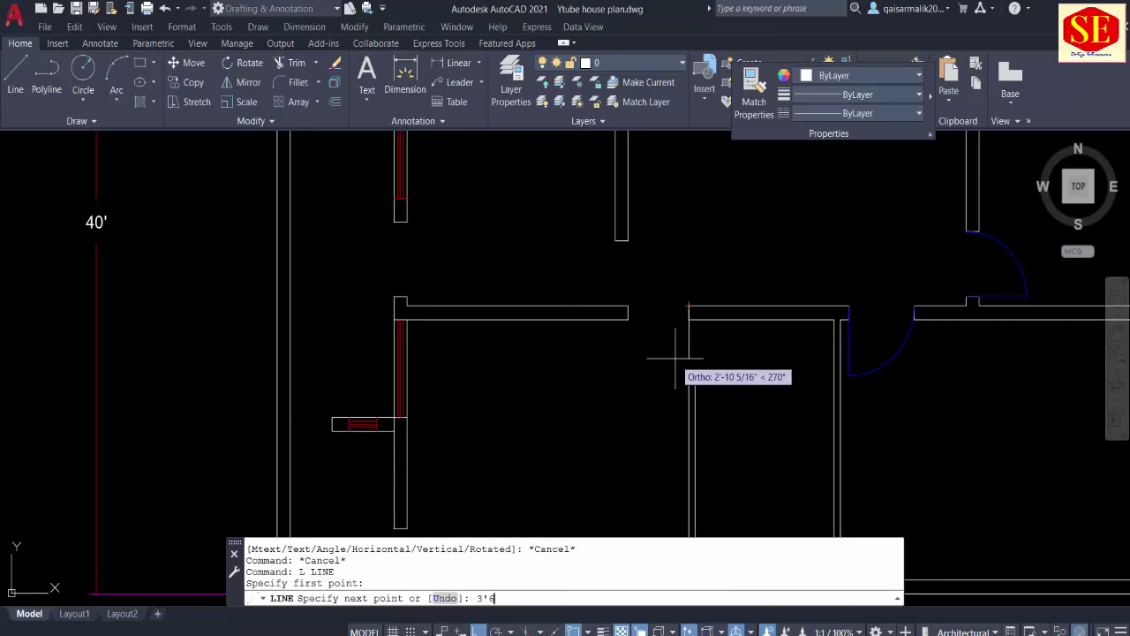
key(Return)
key(Escape)
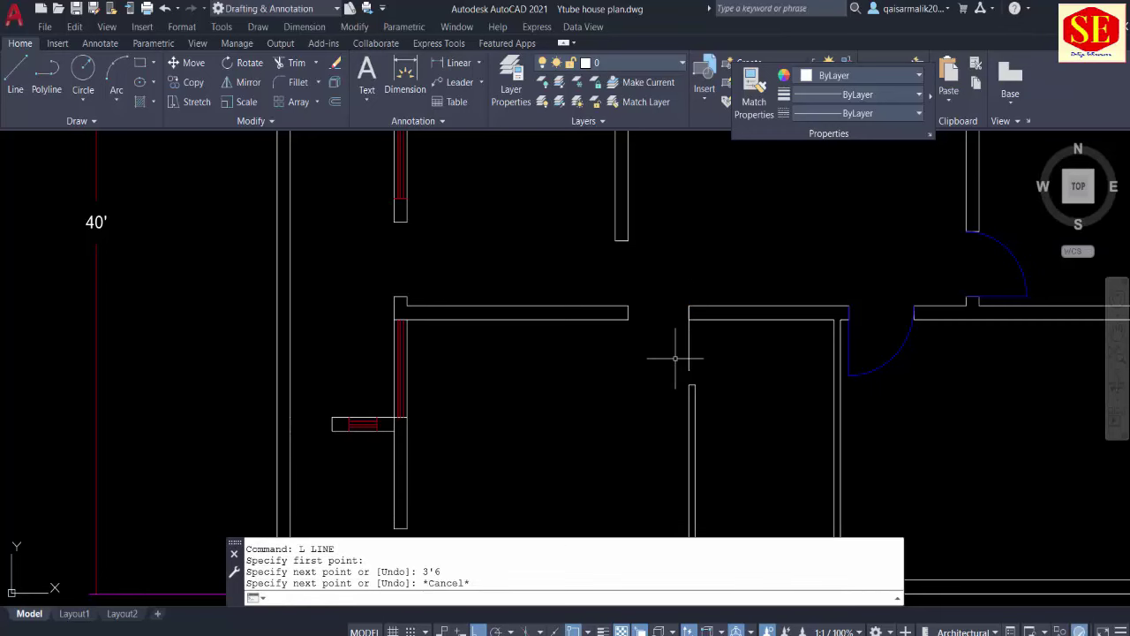
text(c)
Step: Draw the swing circle from the wall corner to the opposite wall end, then trim it
key(Return)
click(689, 307)
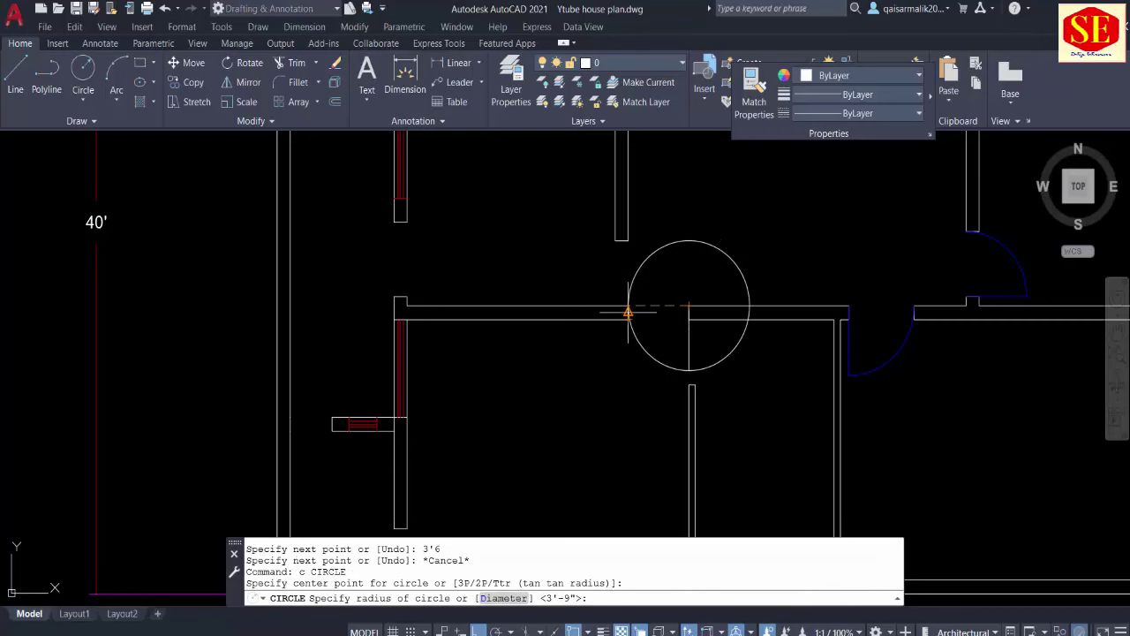
click(628, 306)
key(Escape)
text(tr)
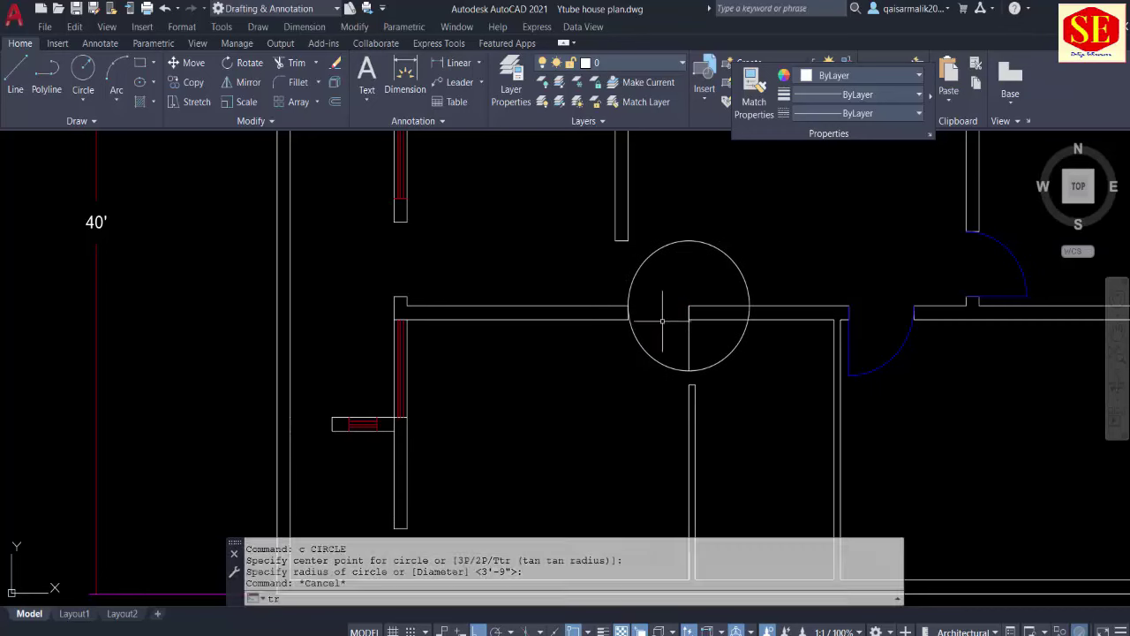
key(Return)
click(702, 365)
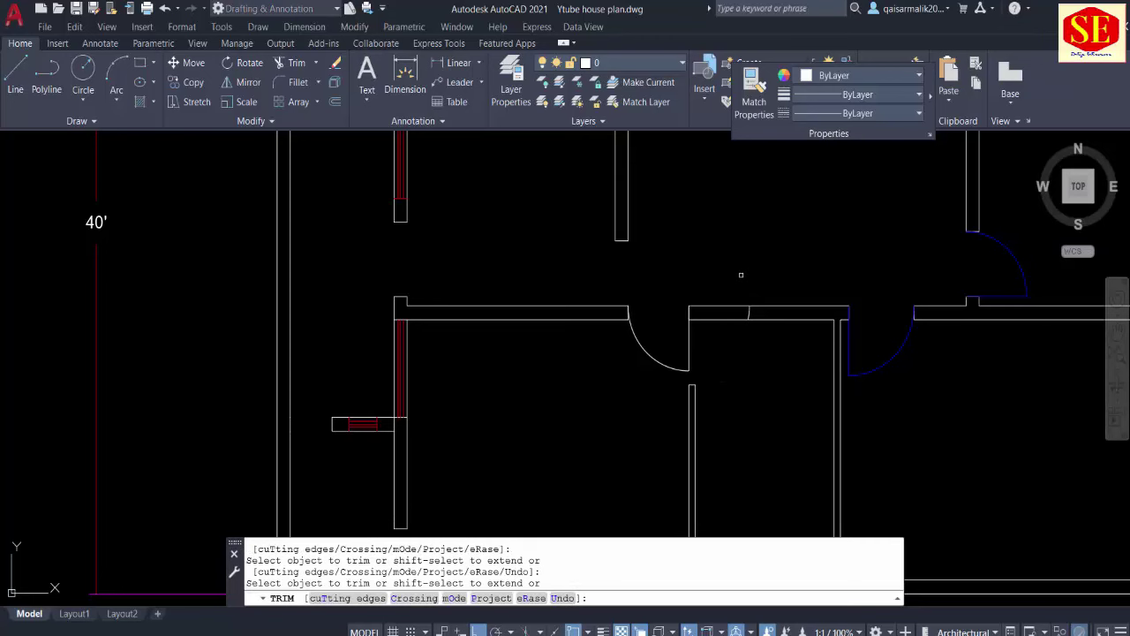
key(Escape)
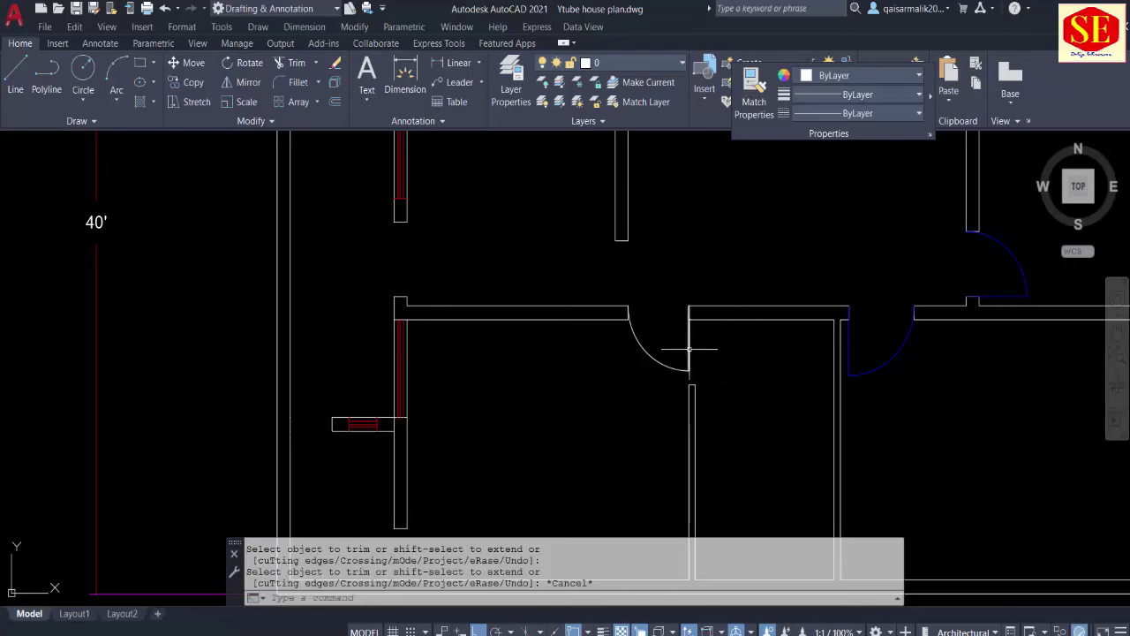
scroll(671, 354, up, 2)
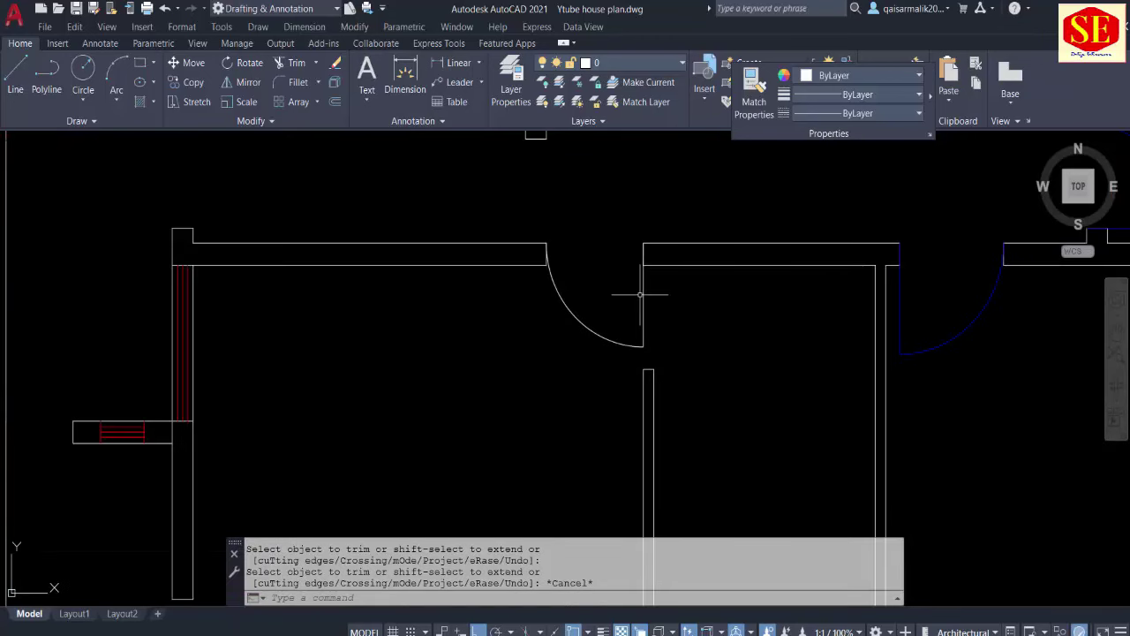
Step: Dimension the interior doorway to confirm its 3'-6" width
text(l)
key(Return)
click(643, 264)
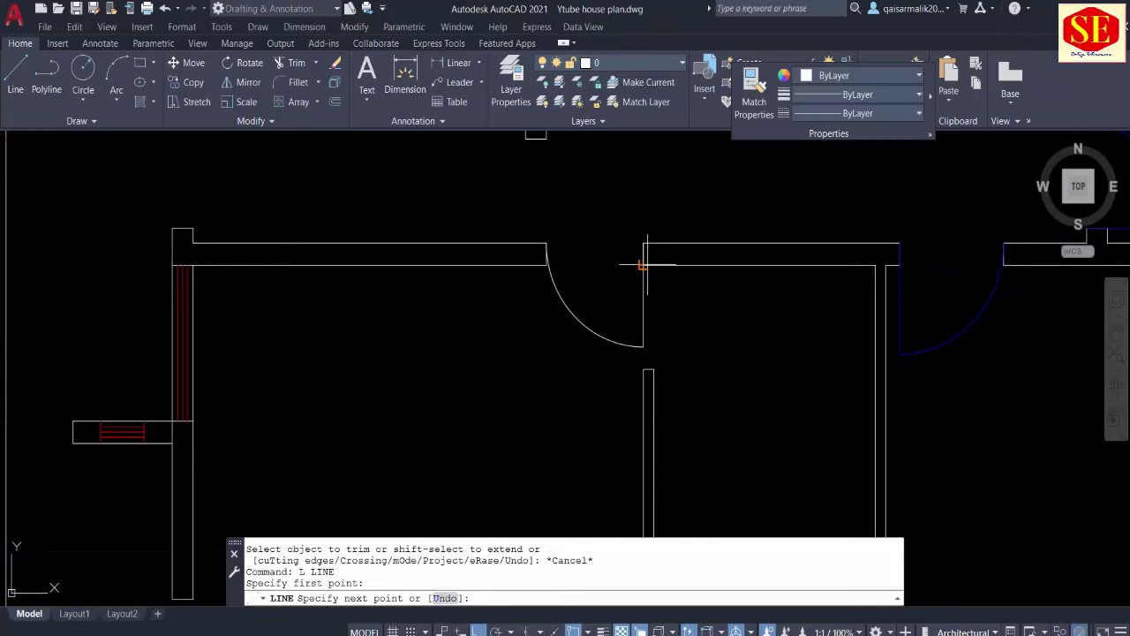
key(Escape)
click(439, 71)
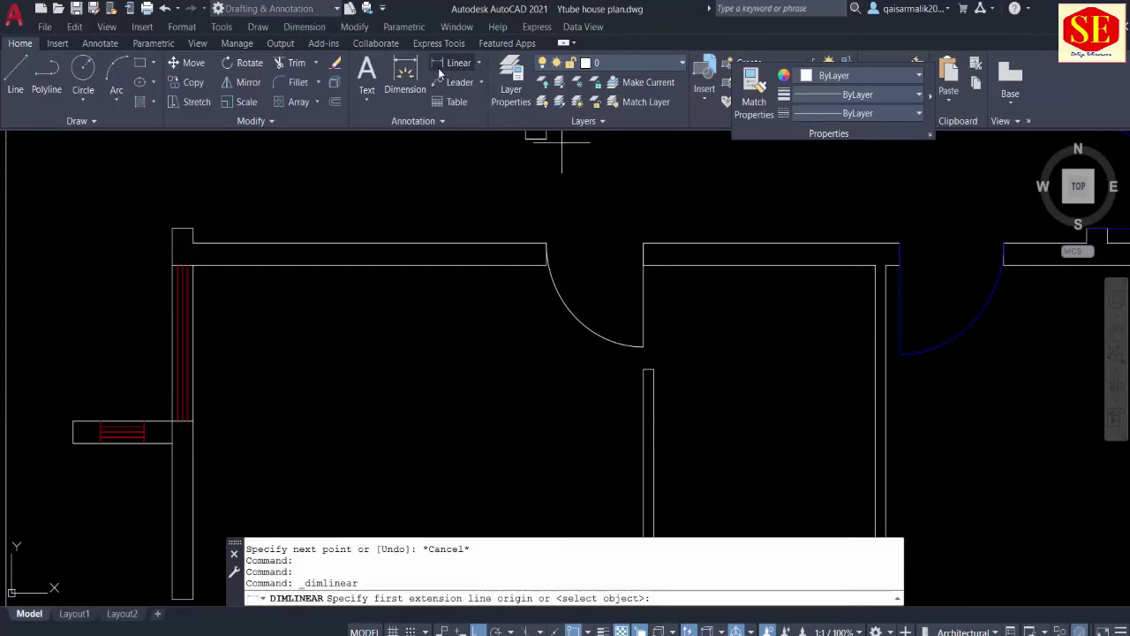
click(644, 284)
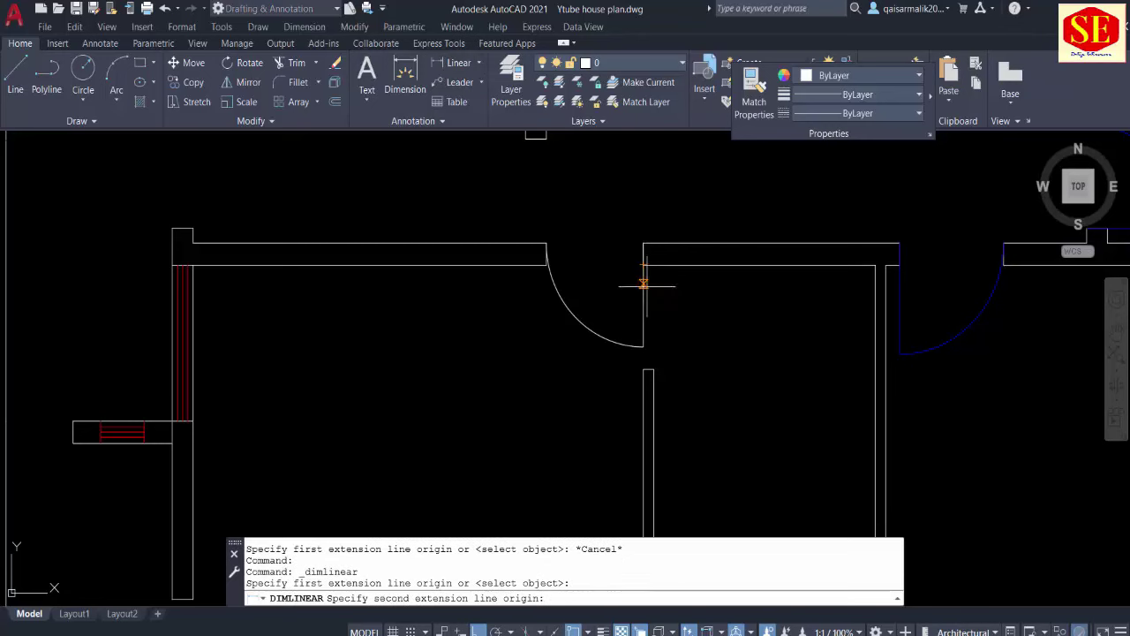
click(643, 369)
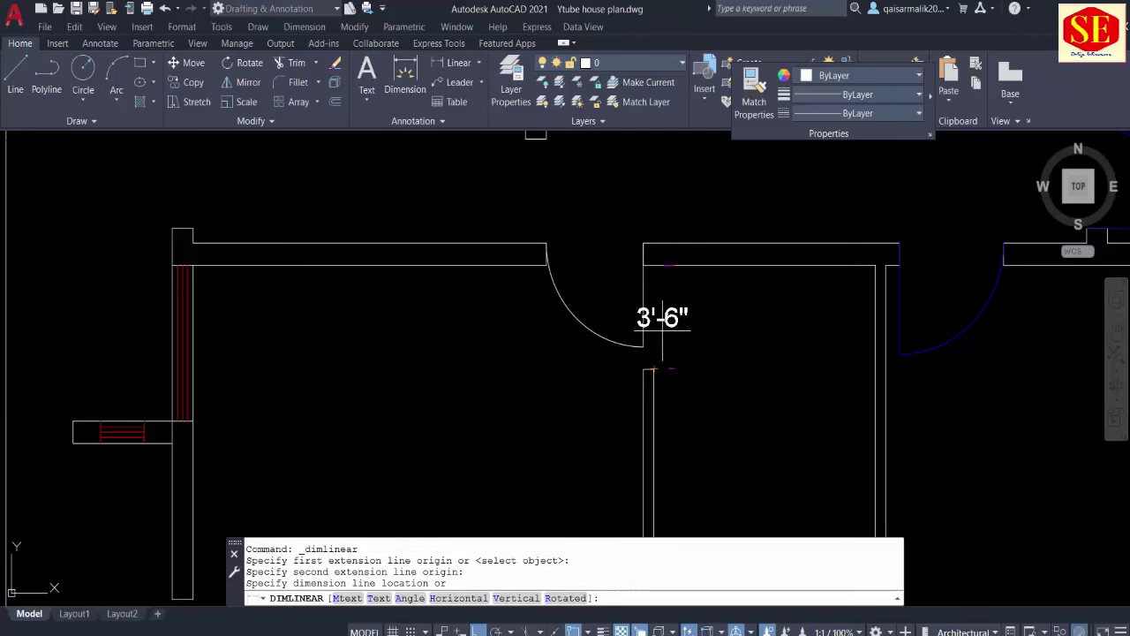
key(Escape)
key(Escape)
key(Escape)
Step: Draw a 3'6 door-leaf line from the doorway's wall corner
text(l)
key(Return)
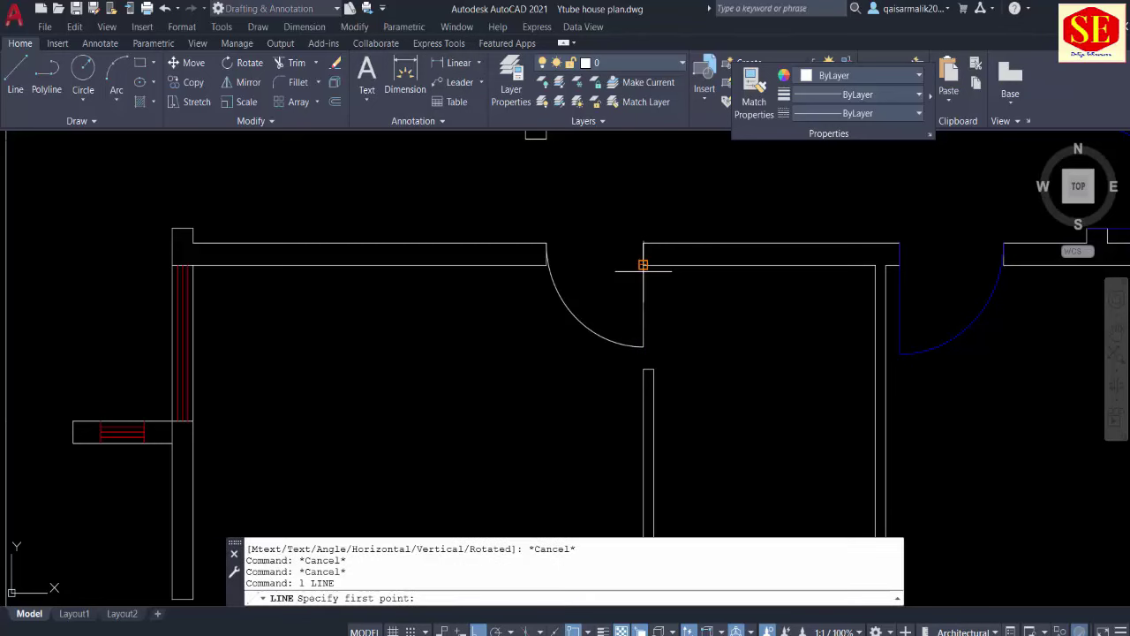
click(643, 264)
text(3')
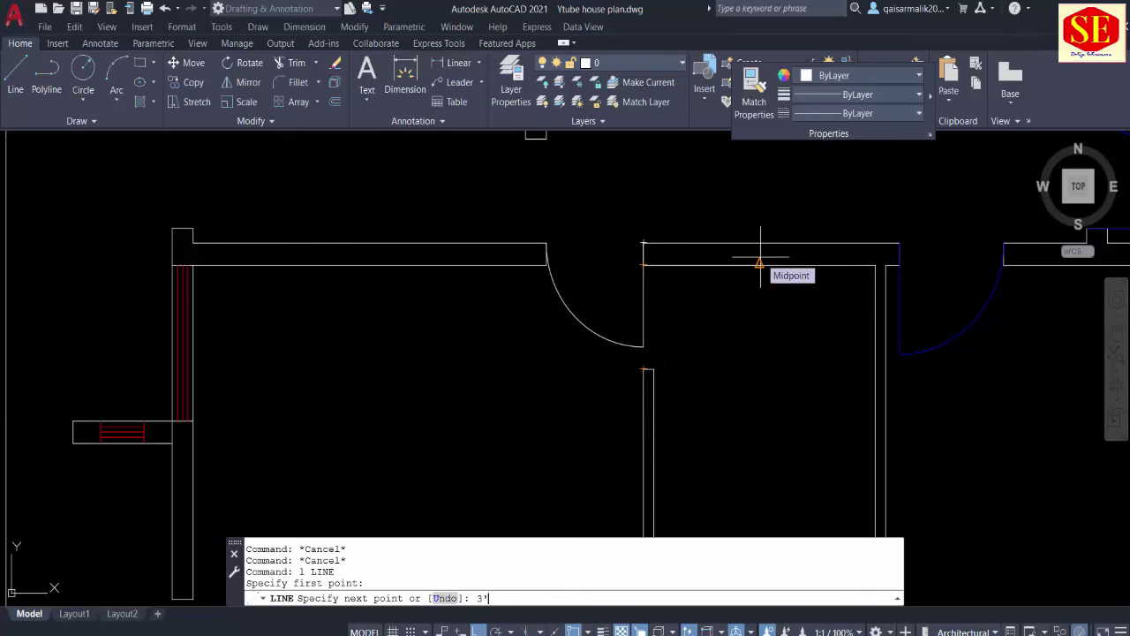
text(6)
key(Return)
key(Escape)
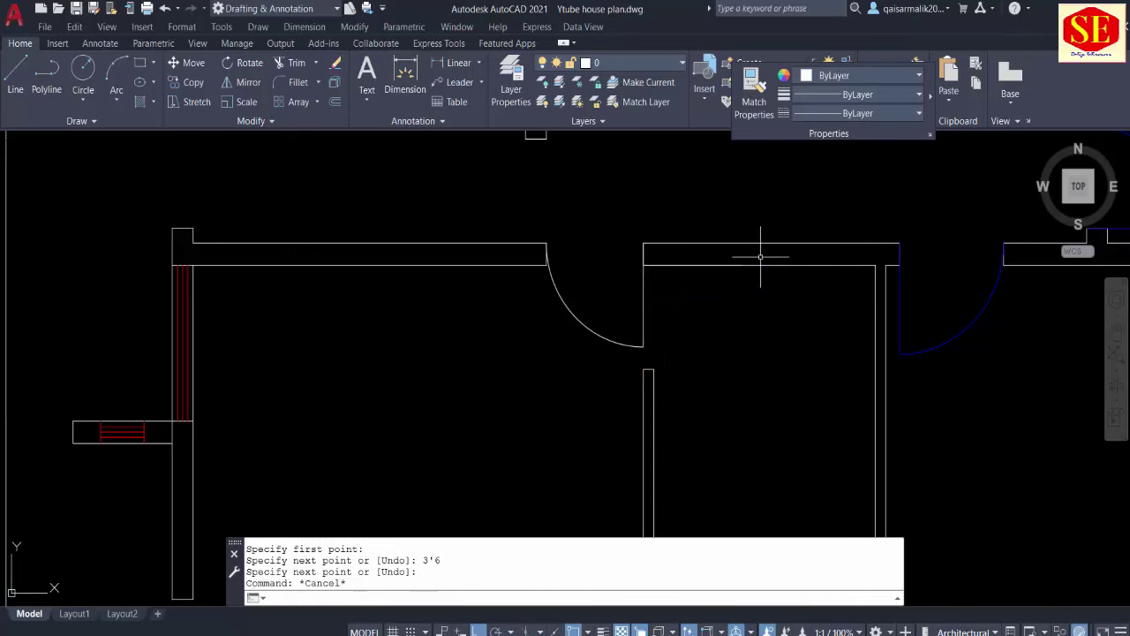
Step: Draw a 3'-6" radius swing circle centred on the wall corner
text(c)
key(Escape)
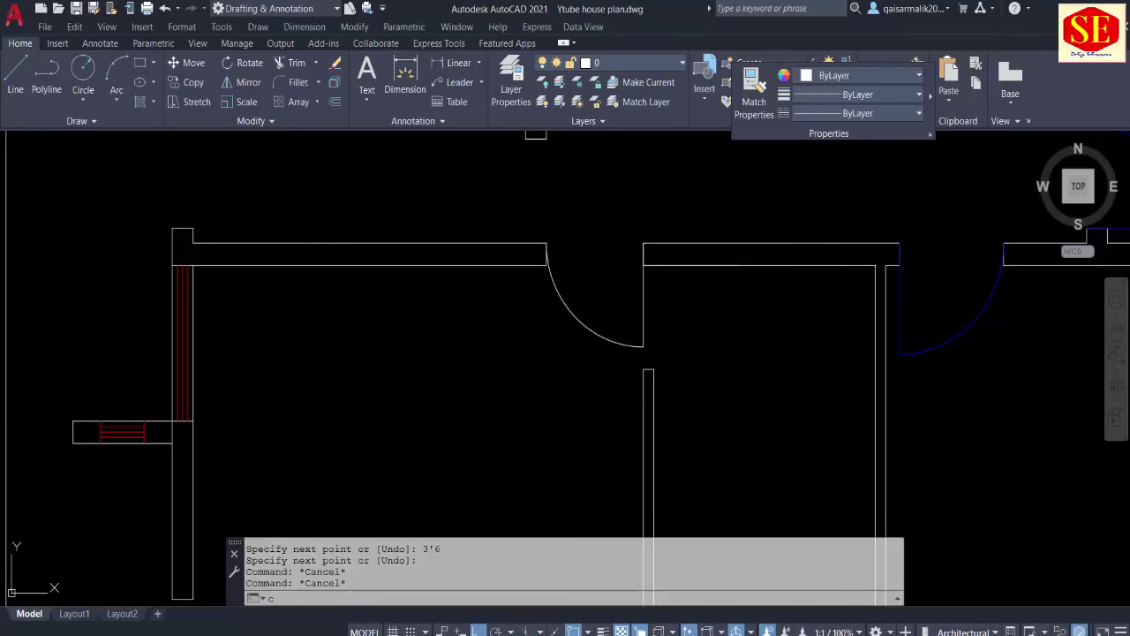
text(c)
key(Return)
click(644, 264)
key(Return)
key(Escape)
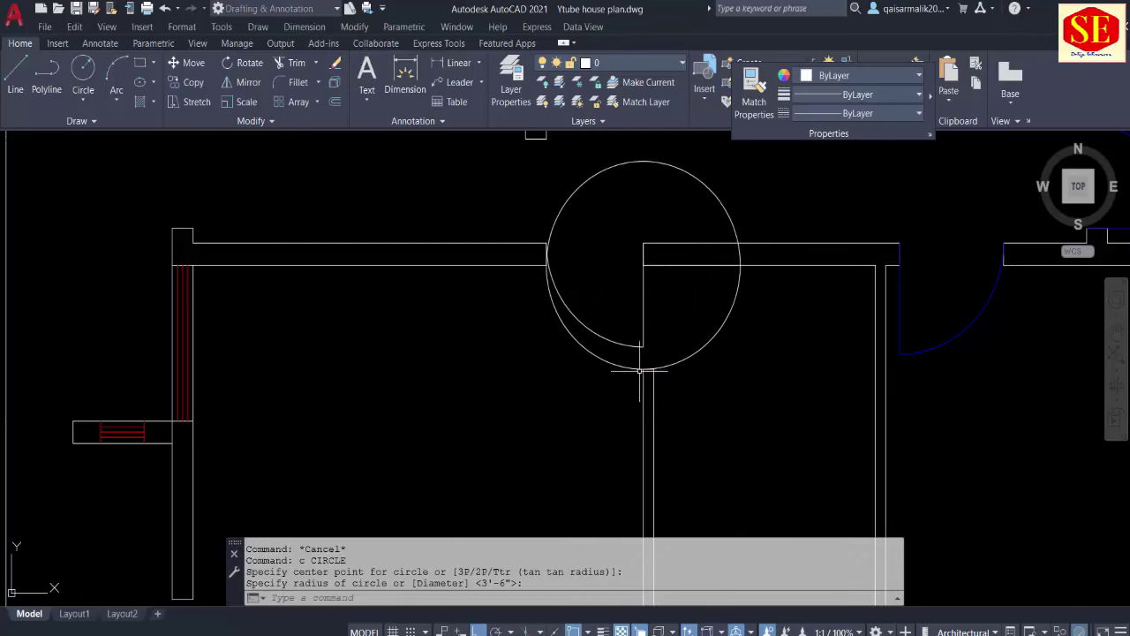
Step: Trim the circle inside the room and erase its leftover upper arc
text(tr)
key(Return)
click(630, 361)
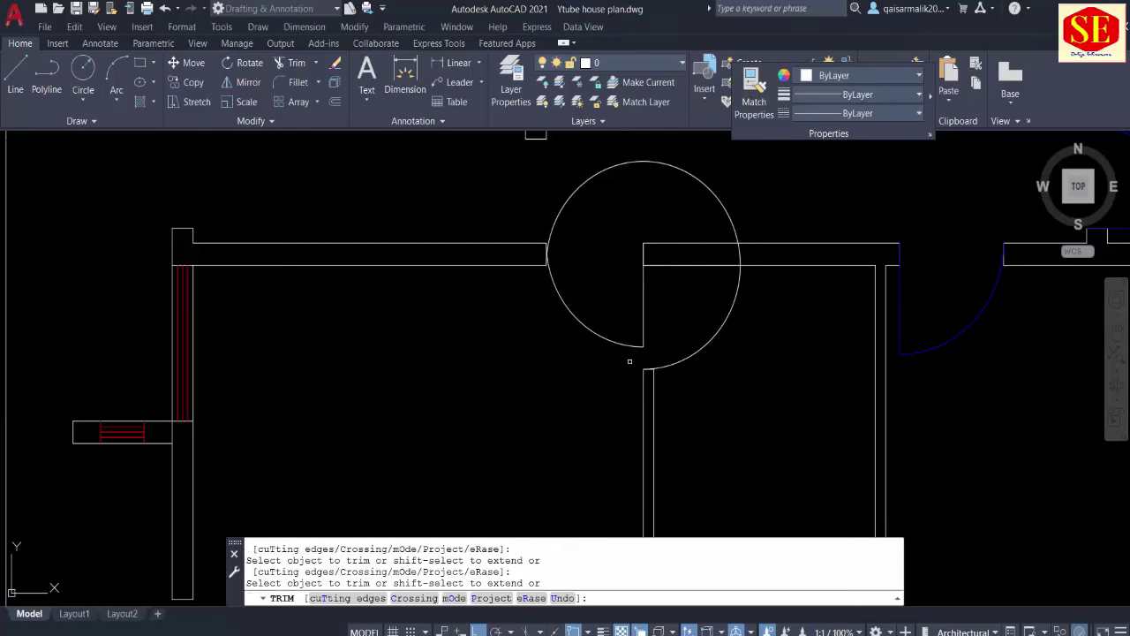
key(Escape)
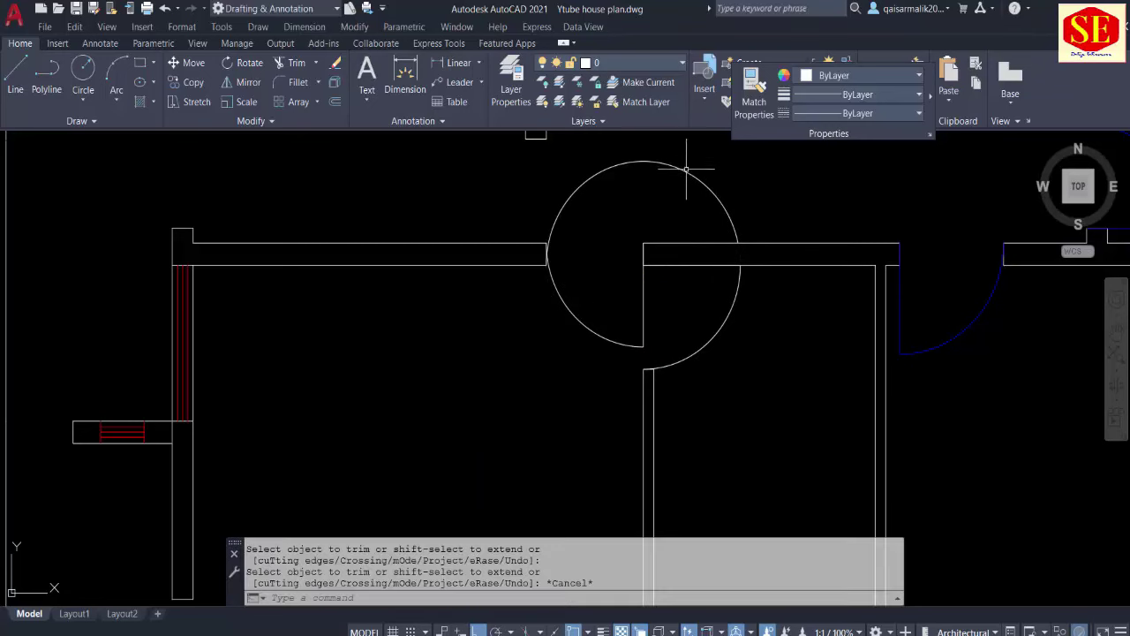
drag(686, 156, 662, 171)
text(e)
key(Return)
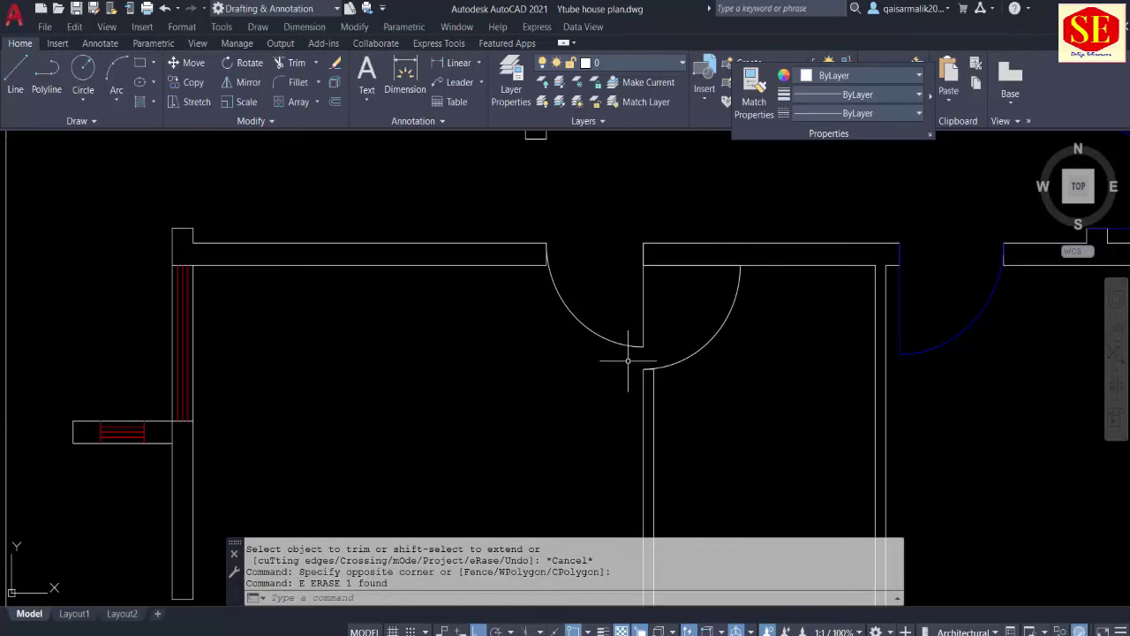
Step: Set the colour of both door swing arcs and the leaf to Blue
middle_drag(662, 351, 546, 350)
key(Escape)
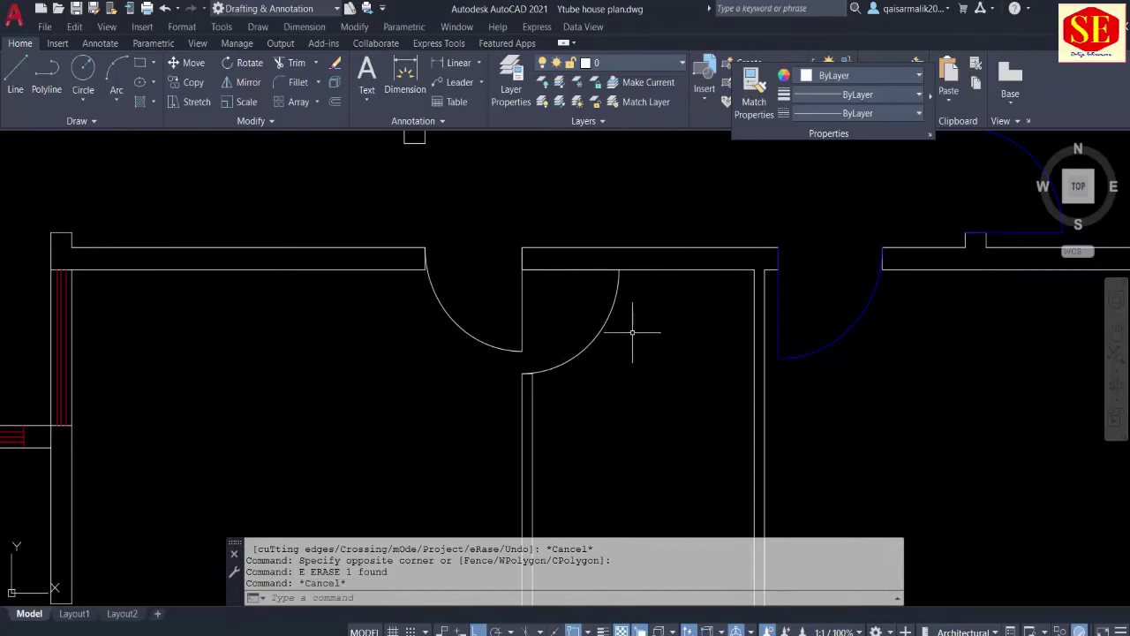
drag(623, 327, 460, 339)
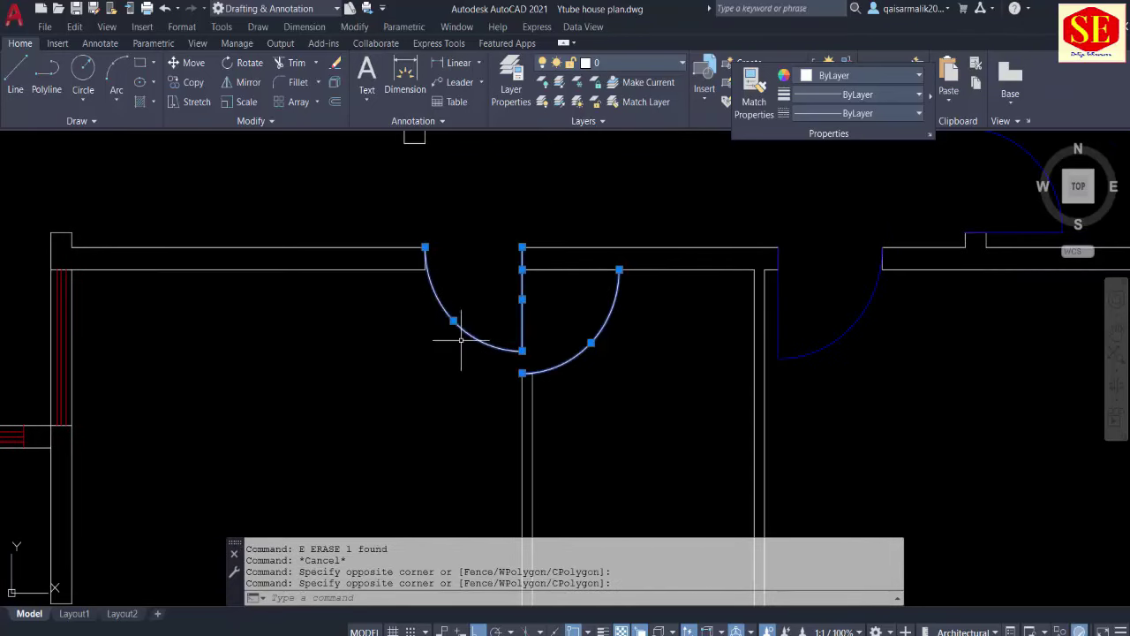
click(874, 75)
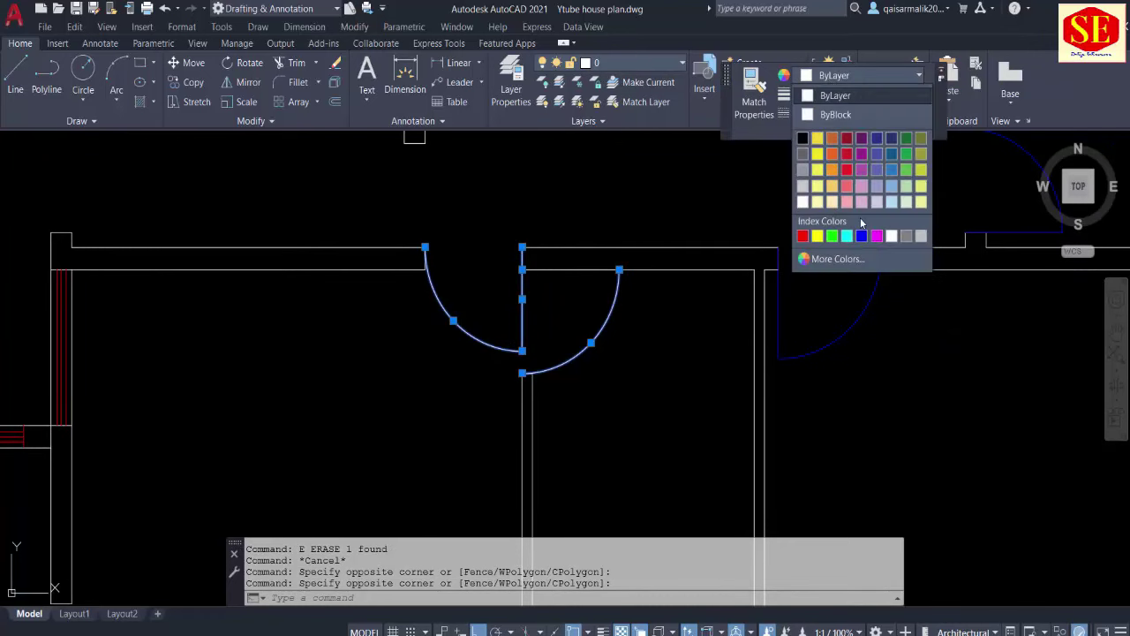
click(861, 236)
key(Escape)
middle_drag(454, 195, 574, 322)
Step: Draw a 3'6 door-leaf line from the wall end at the opening
key(Escape)
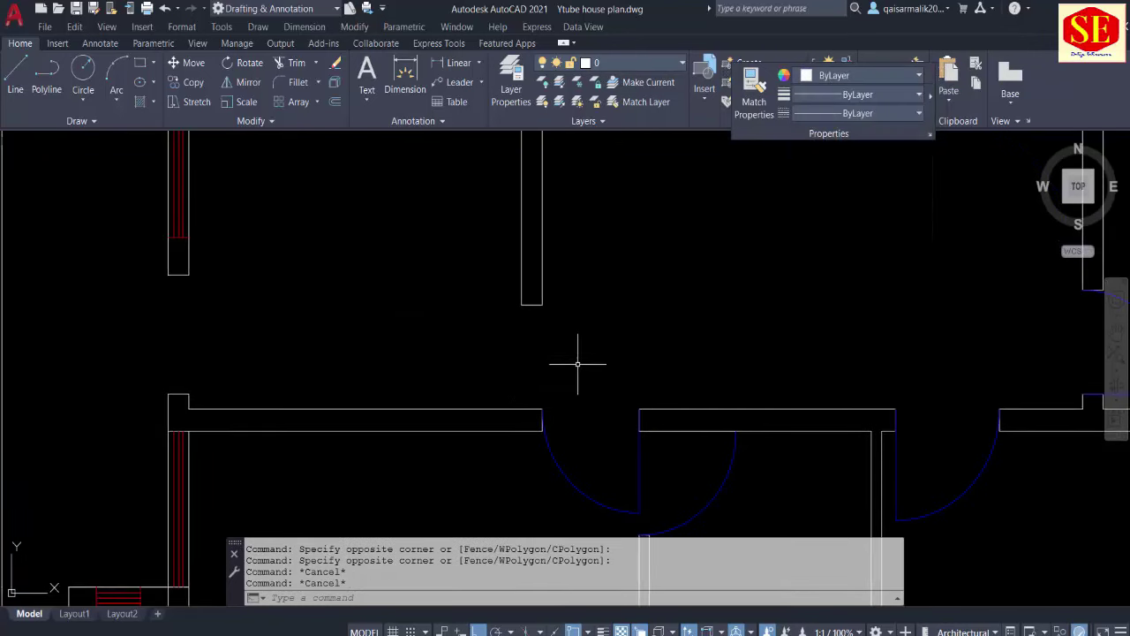
text(l)
key(Return)
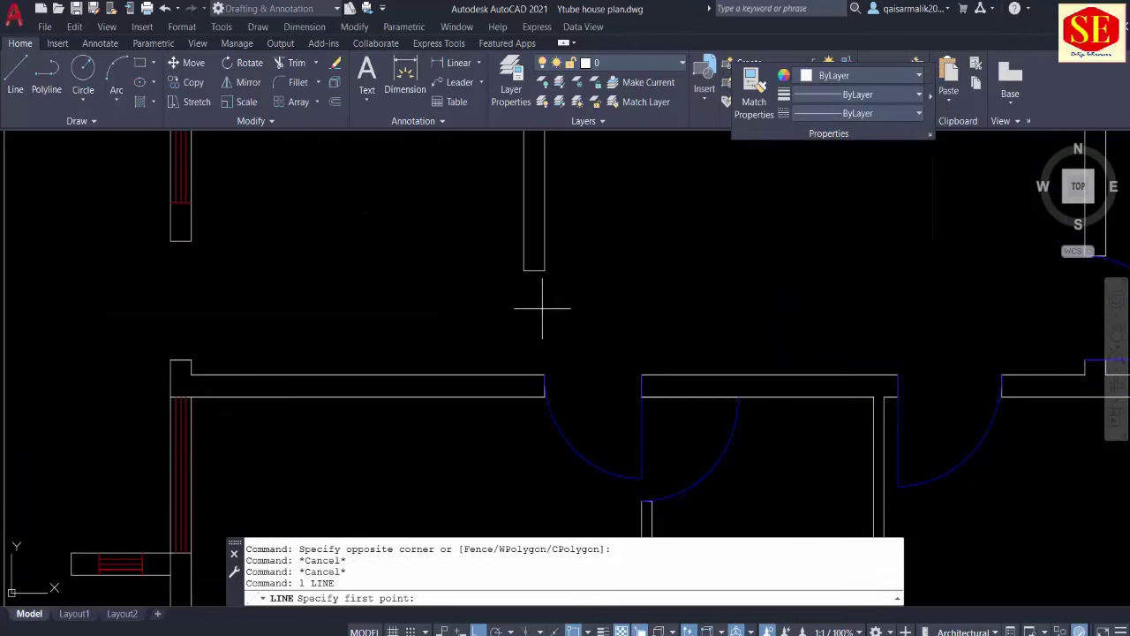
click(545, 374)
text(3'6)
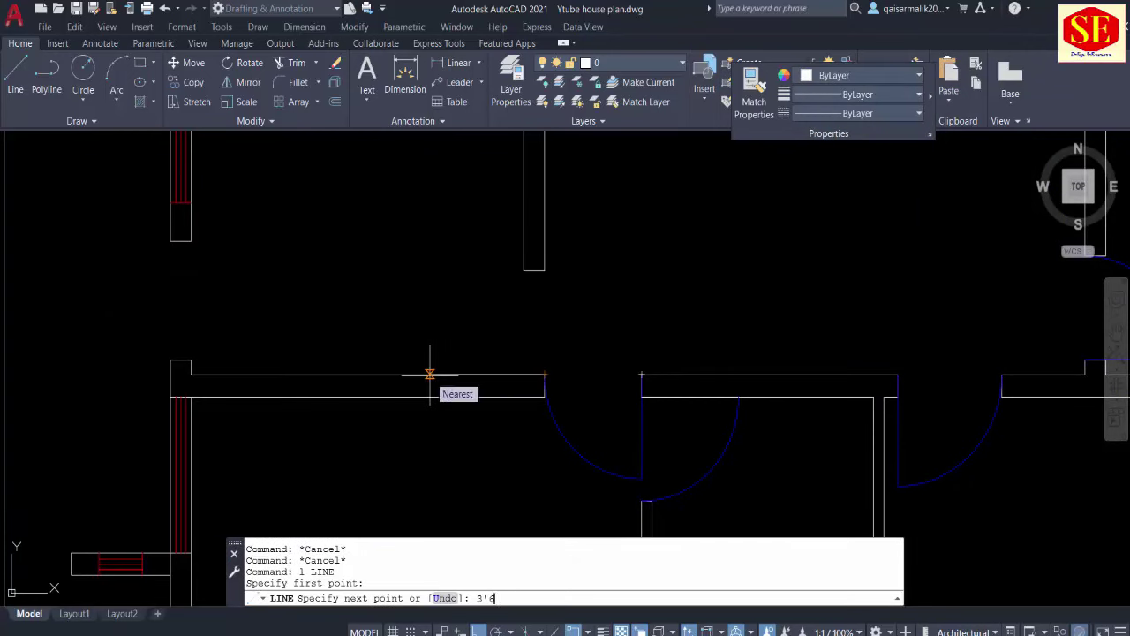
key(Return)
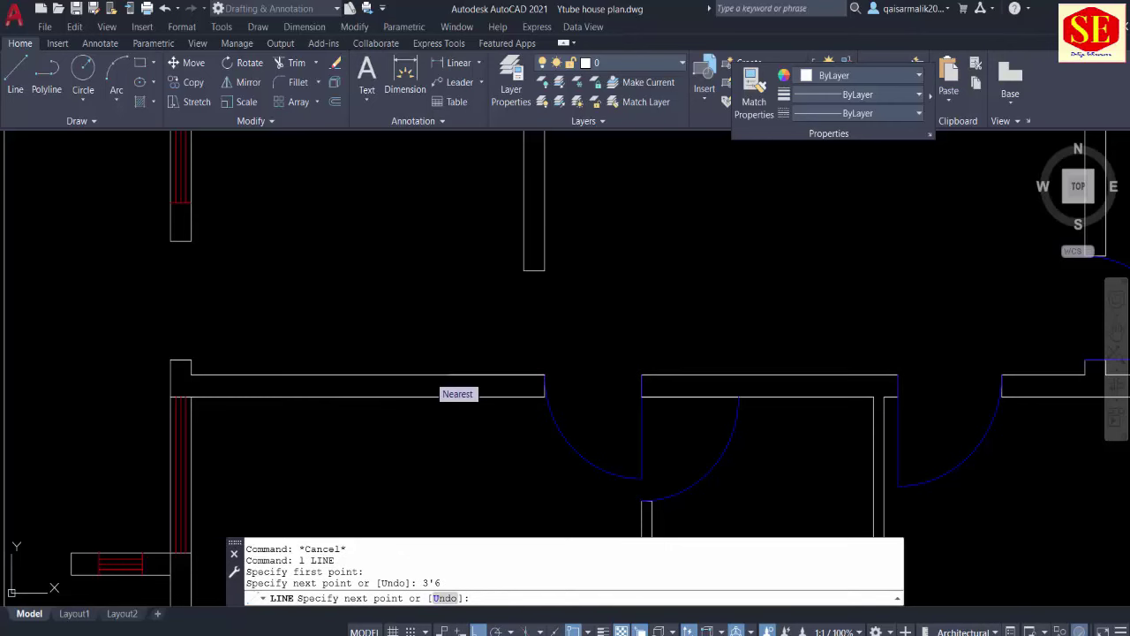
key(Escape)
text(c)
Step: Draw a 3'-6" swing circle at the wall end and trim it to a quarter arc
key(Return)
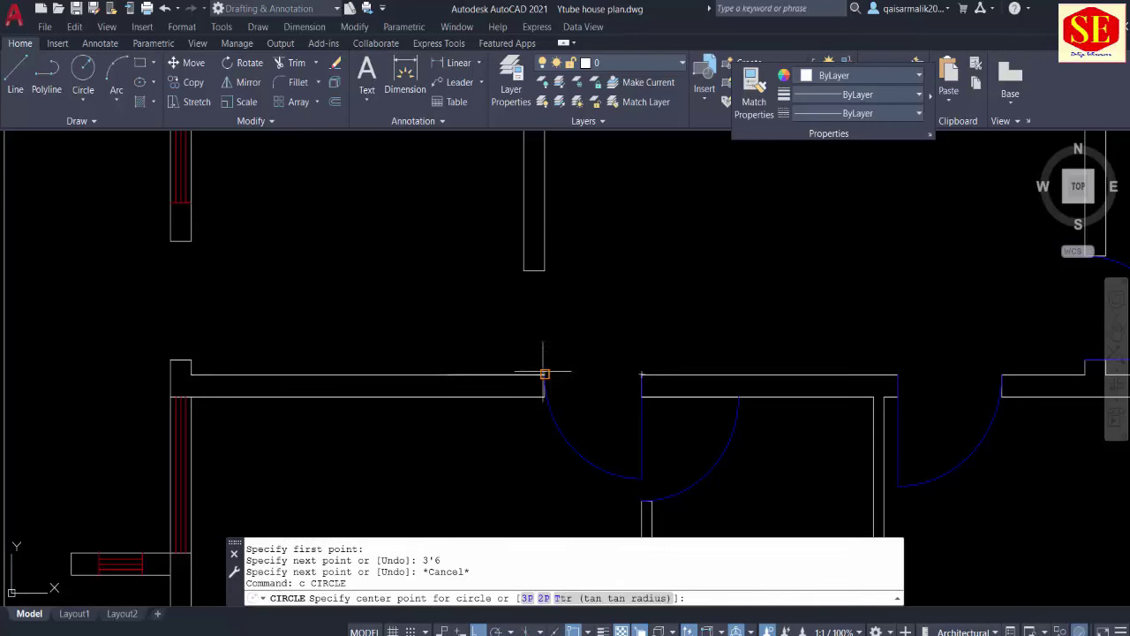
click(545, 374)
click(543, 270)
text(tr)
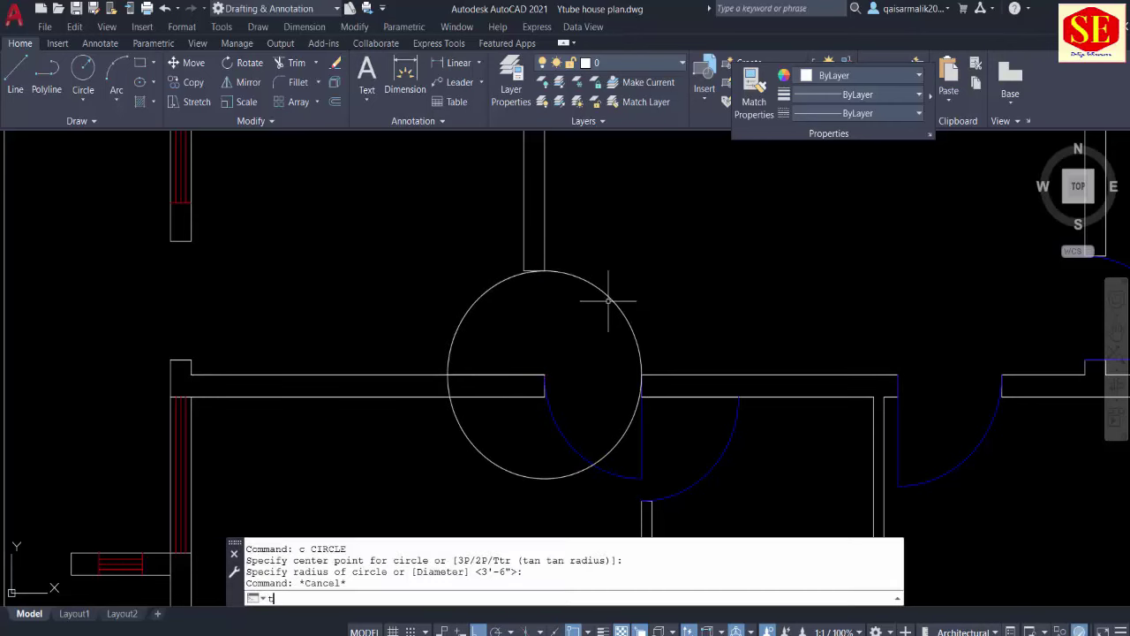
key(Return)
click(608, 294)
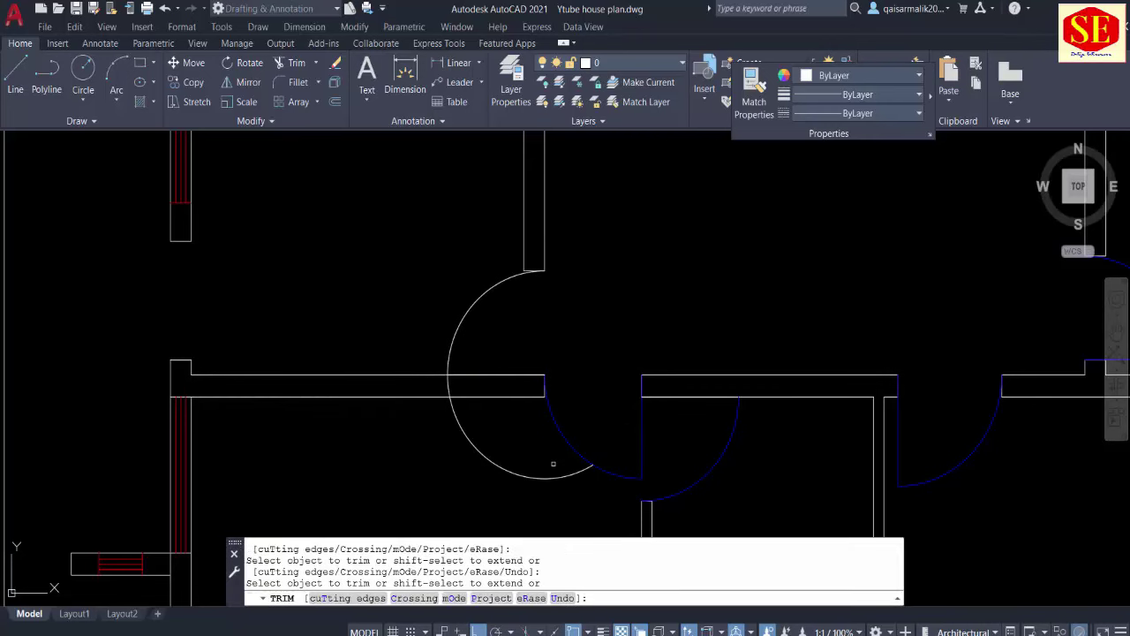
drag(553, 464, 530, 482)
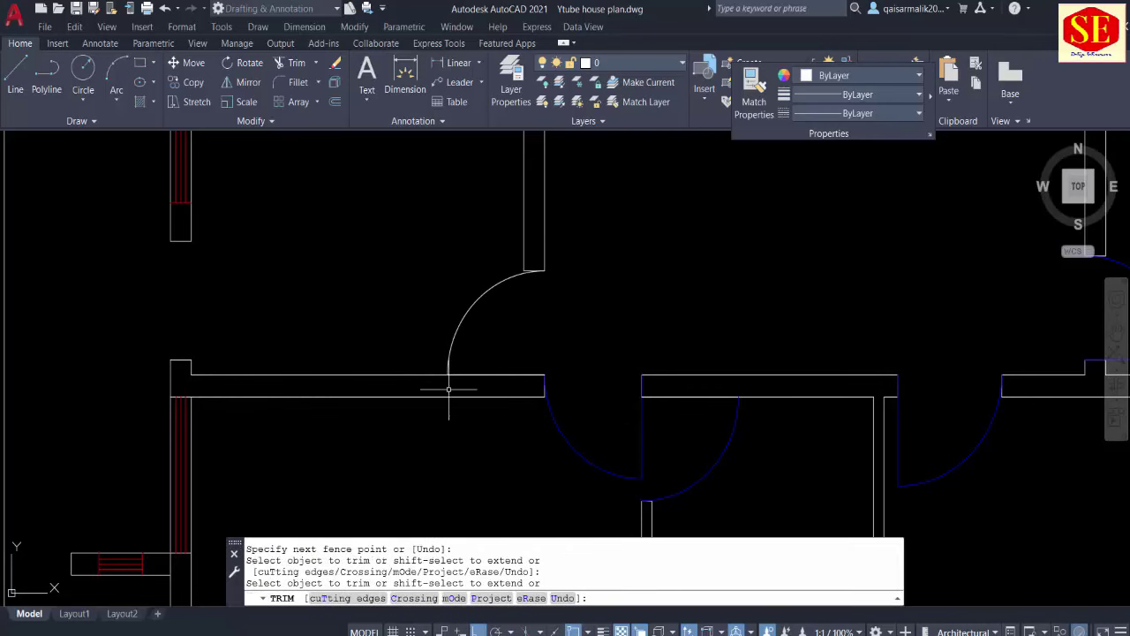
key(Escape)
Step: Select the new swing arc and door leaf and set their colour to Blue
click(495, 325)
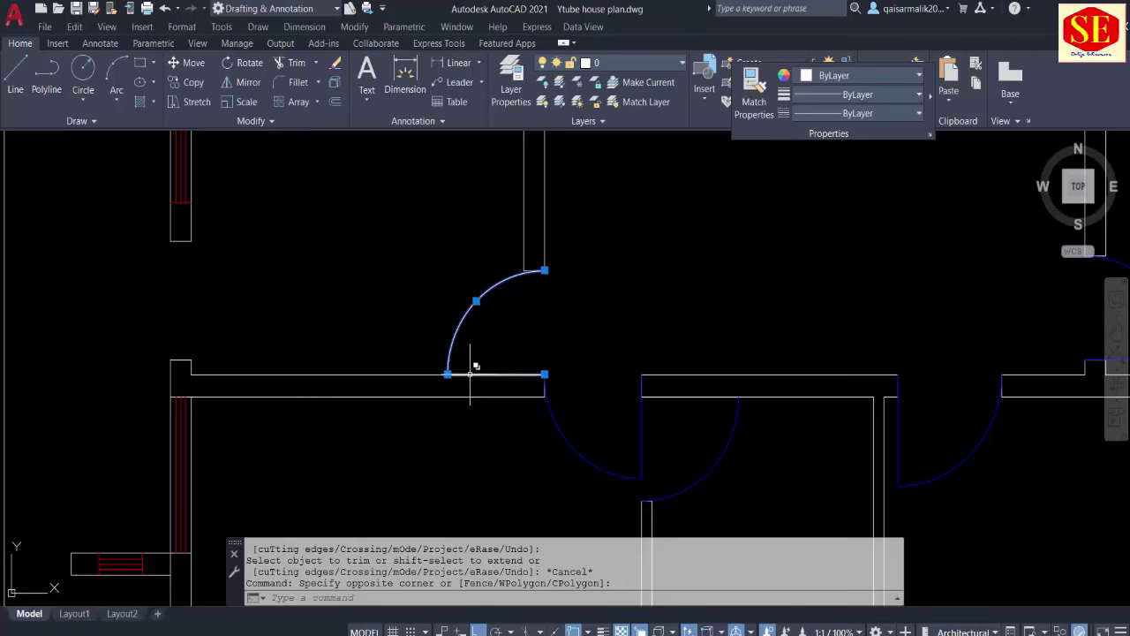
click(472, 374)
click(518, 431)
click(884, 75)
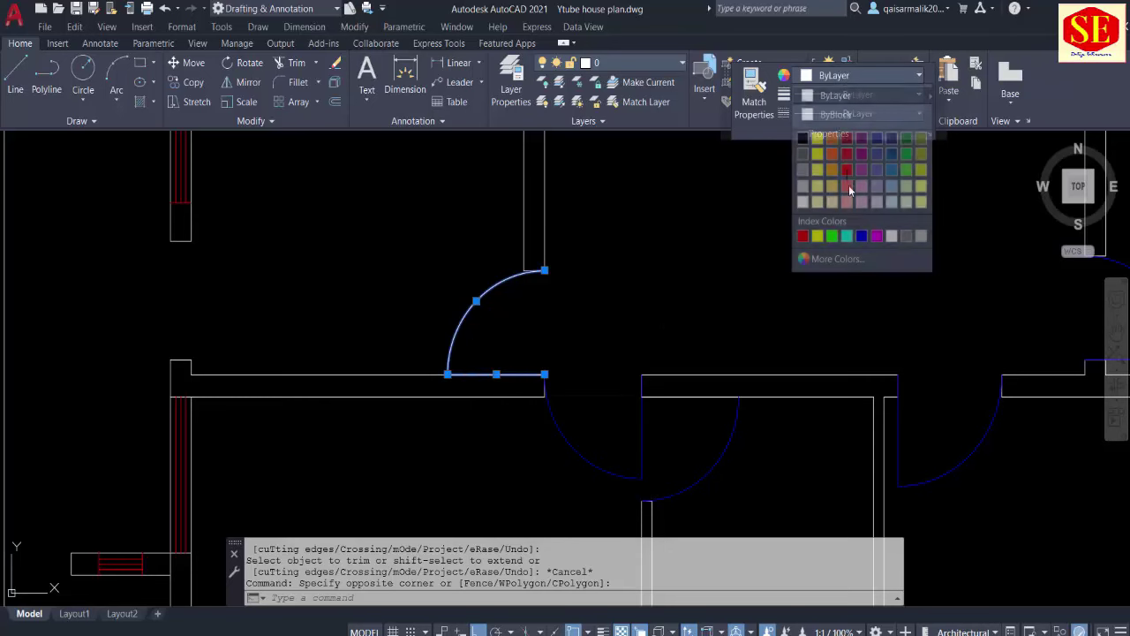
click(861, 240)
key(Escape)
Step: Begin a line at the left-room wall opening, then cancel it
scroll(566, 362, down, 3)
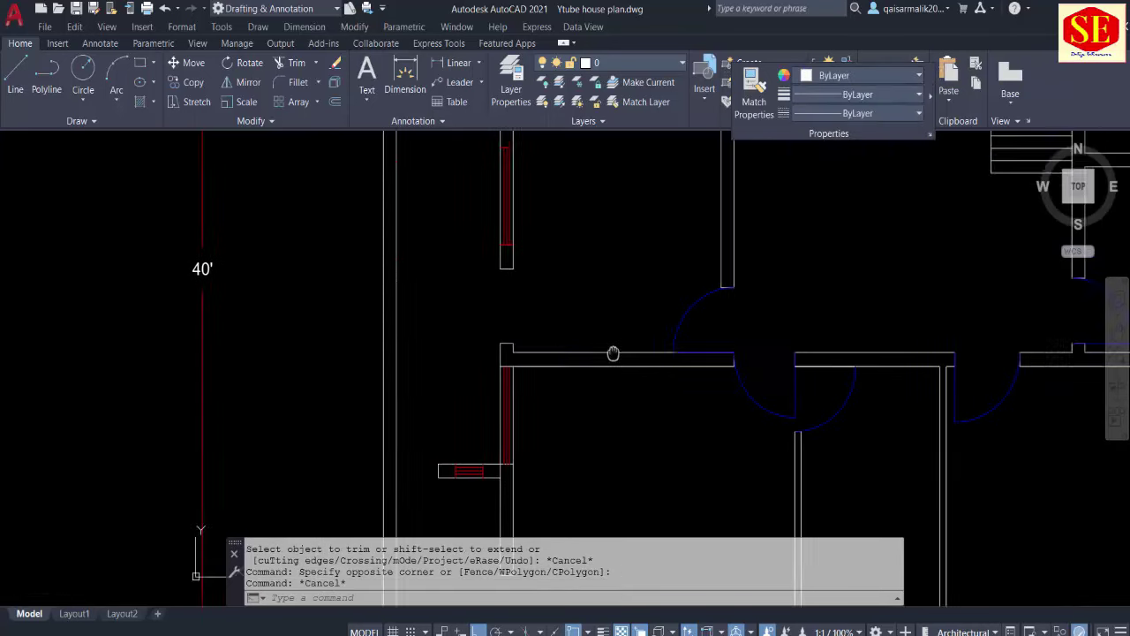
key(Escape)
text(l)
key(Return)
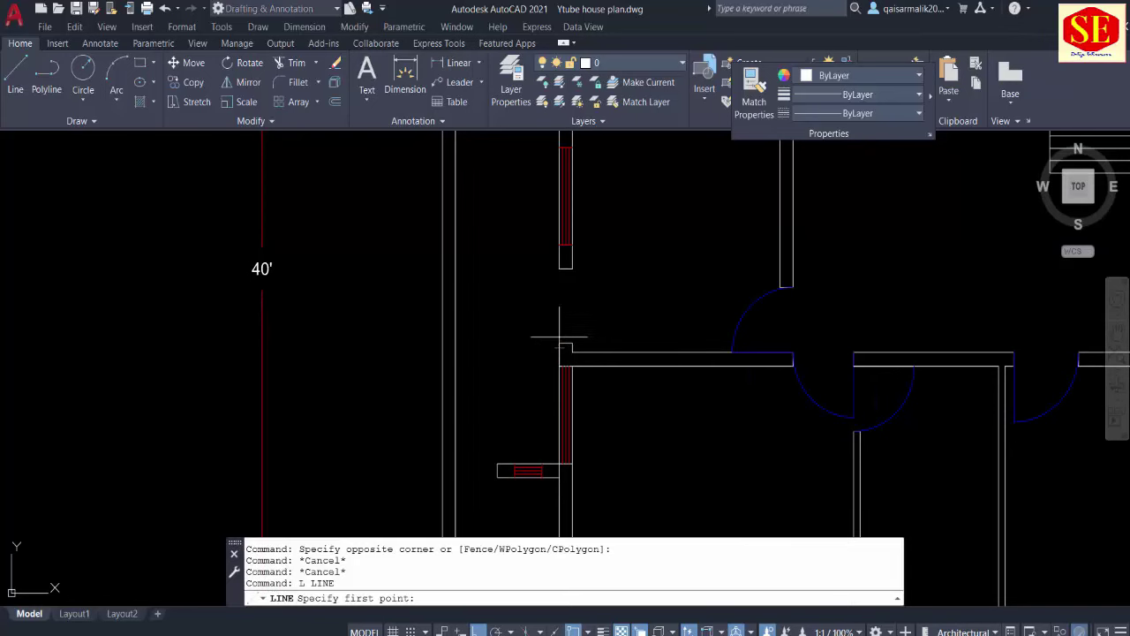
click(565, 343)
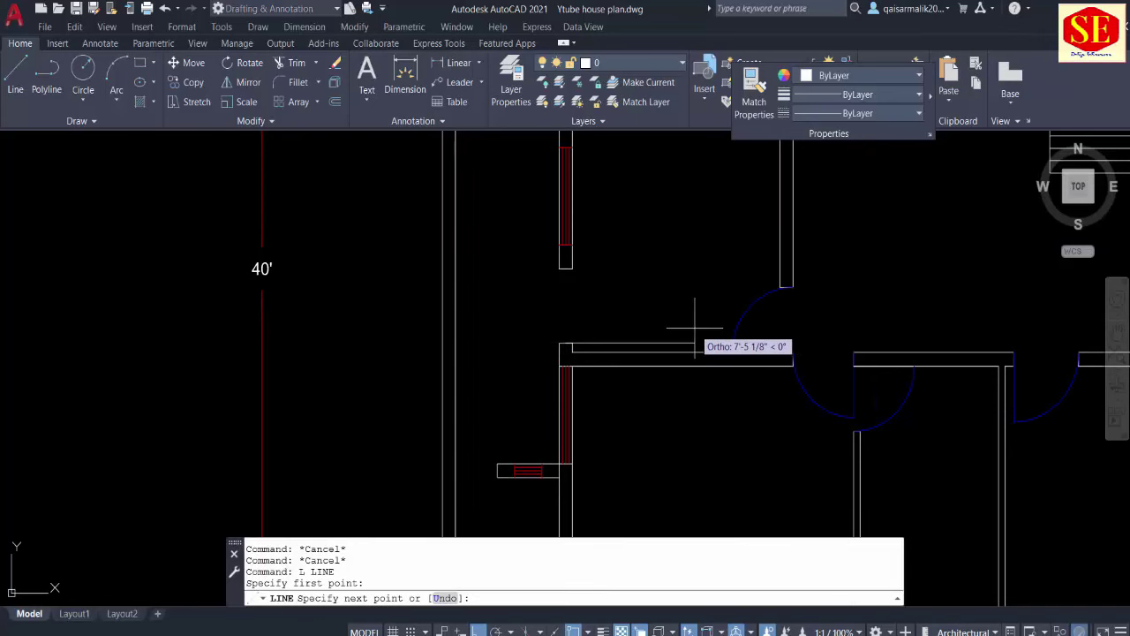
key(Escape)
key(Escape)
Step: Measure the doorway opening with a temporary linear dimension, then cancel it
click(405, 80)
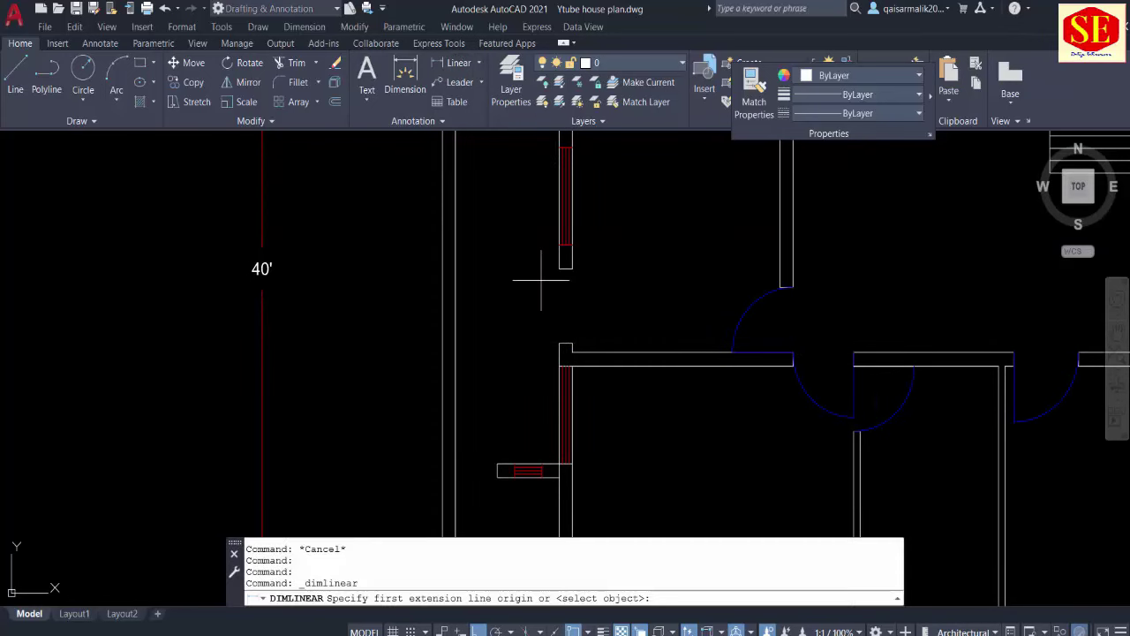
click(566, 267)
click(565, 343)
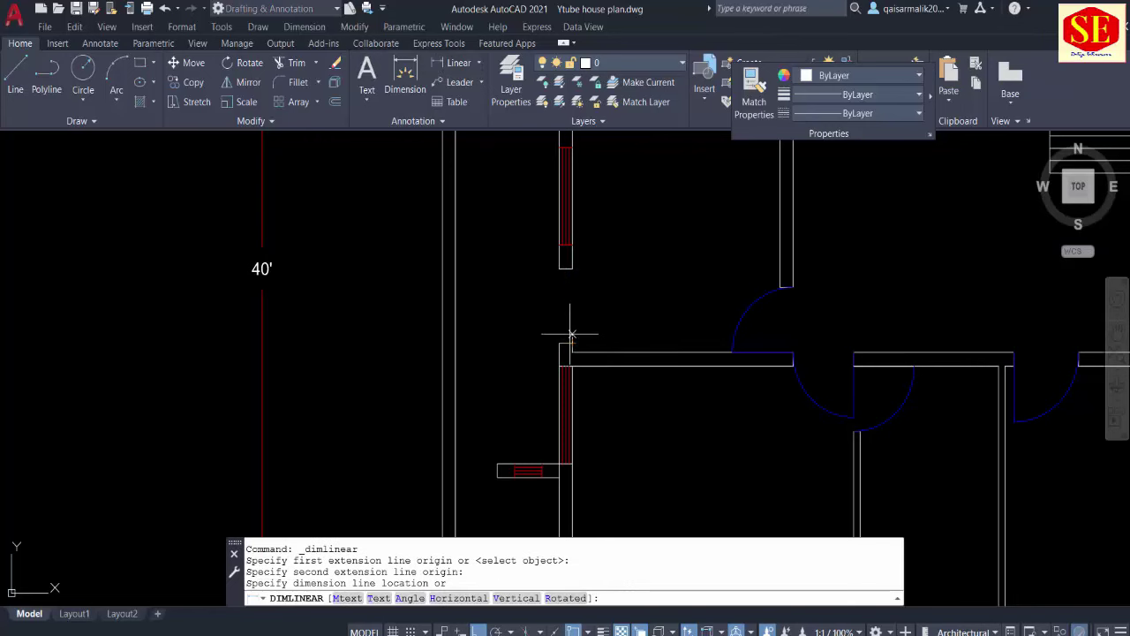
key(Escape)
key(Escape)
text(l)
key(Return)
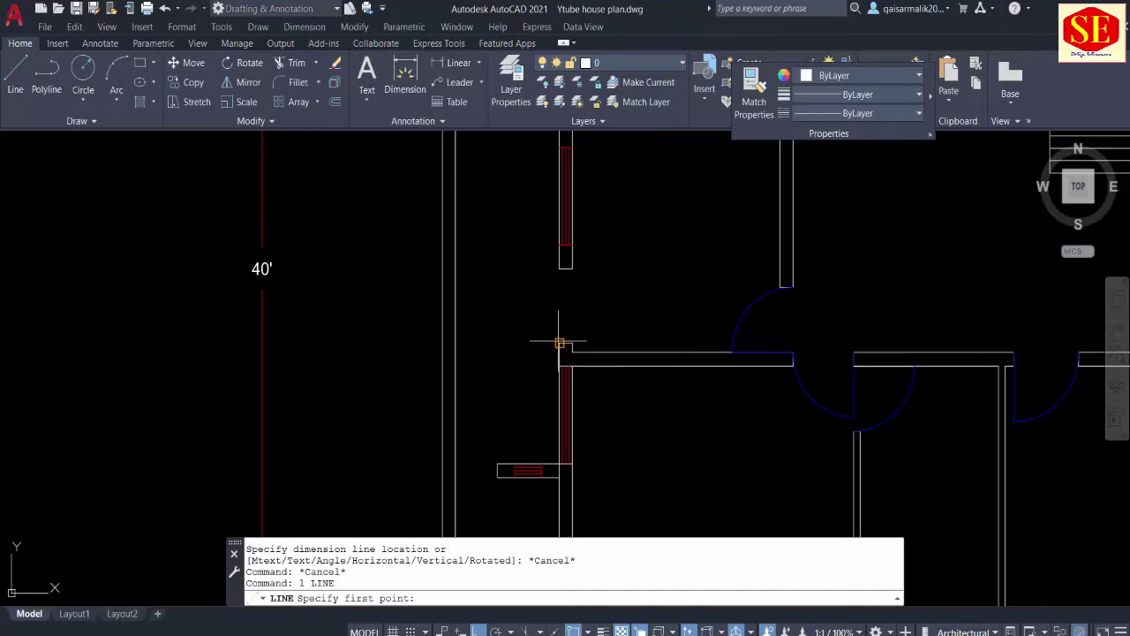
click(560, 343)
key(Escape)
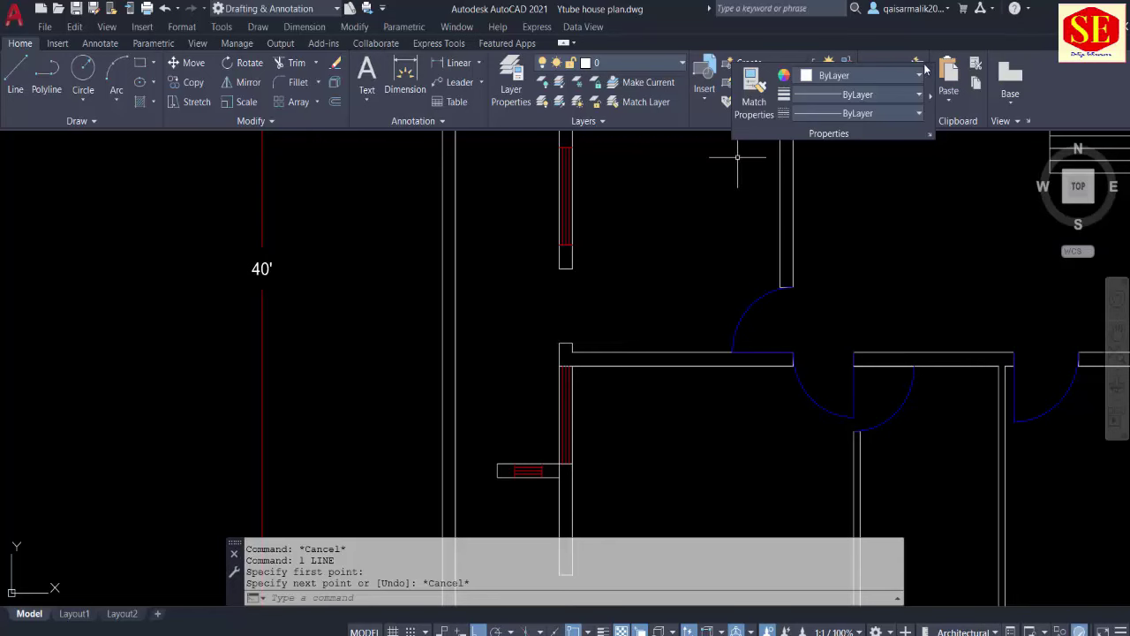
Step: Switch to Blue and draw the 4' door leaf and a matching circle at the wall corner
click(918, 76)
click(862, 236)
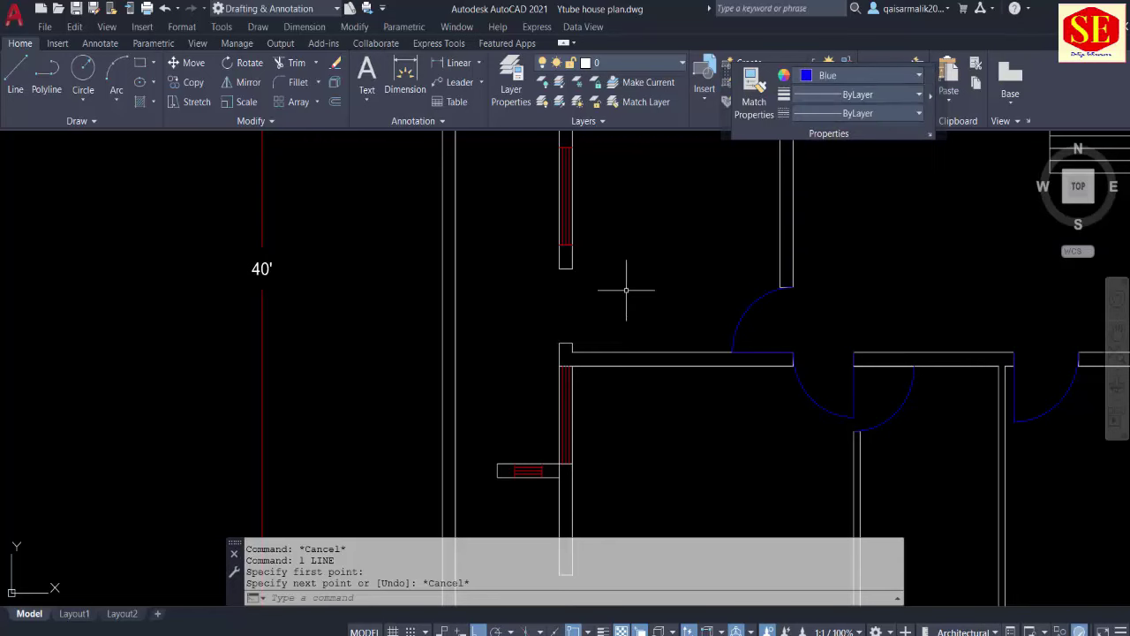
text(L)
key(Return)
click(560, 342)
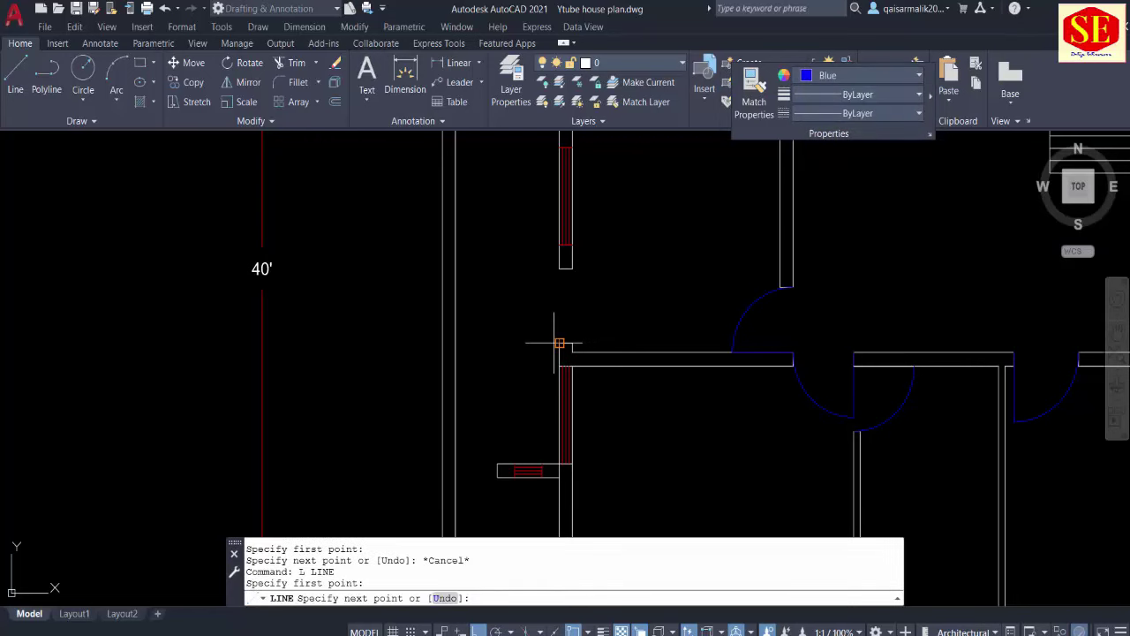
key(Return)
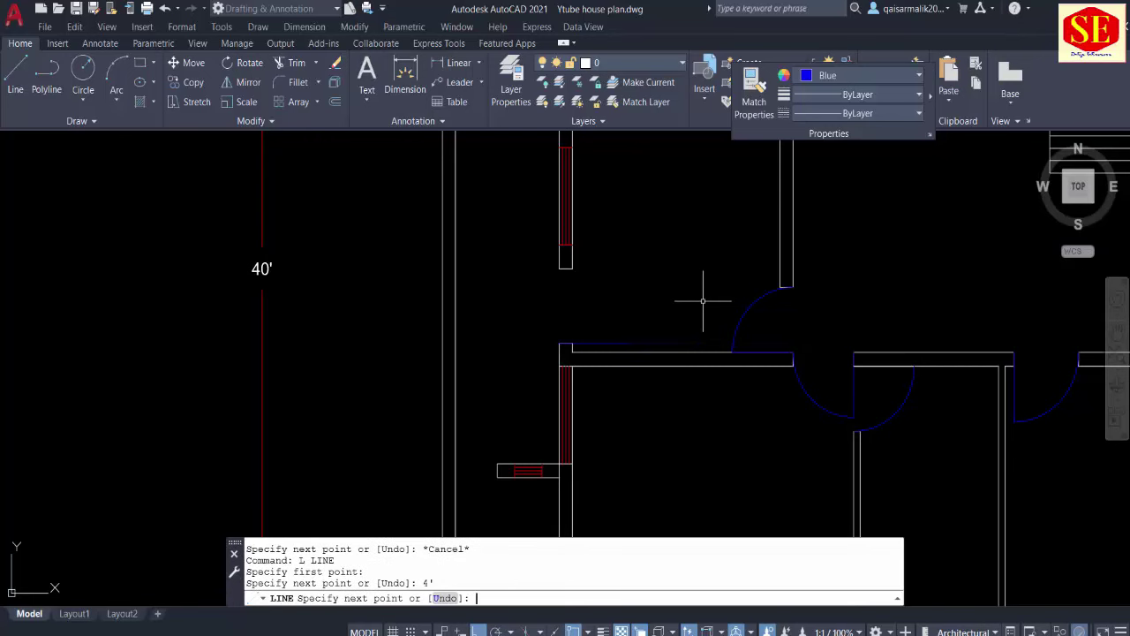
key(Escape)
text(c)
key(Return)
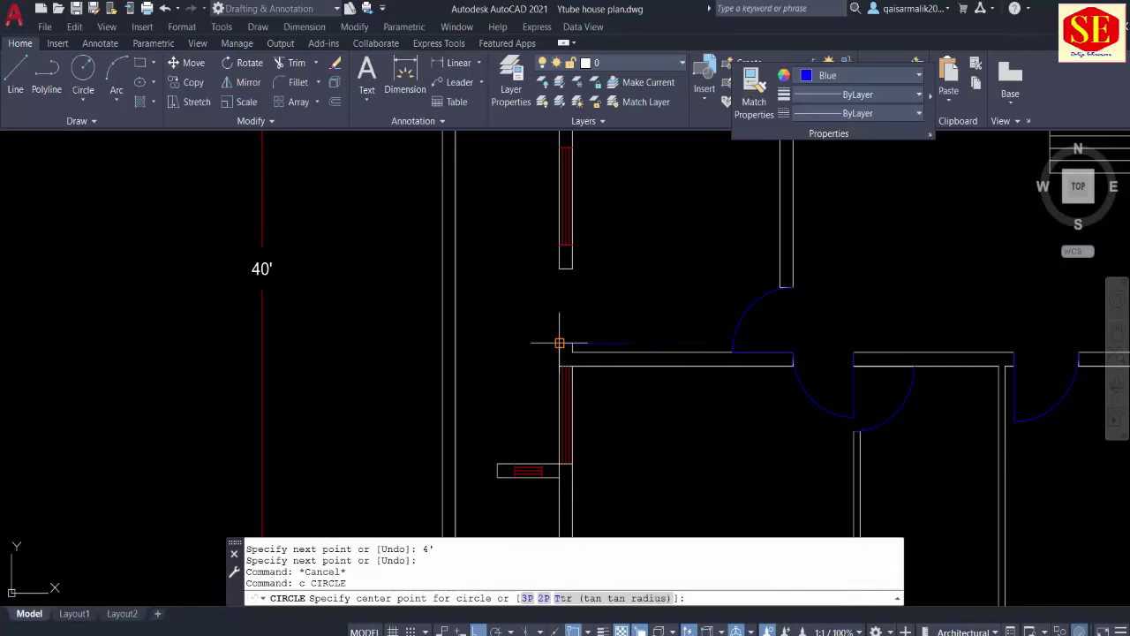
click(559, 343)
click(559, 269)
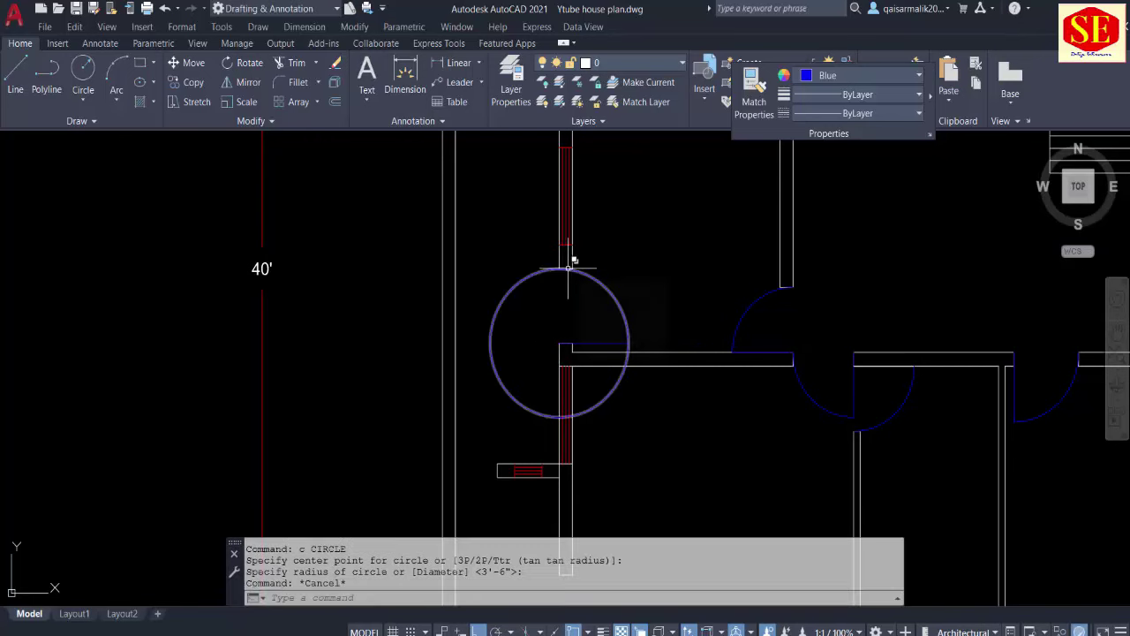
Step: Trim the circle to a quarter-circle door swing, then zoom out to the whole plan
text(tr)
key(Return)
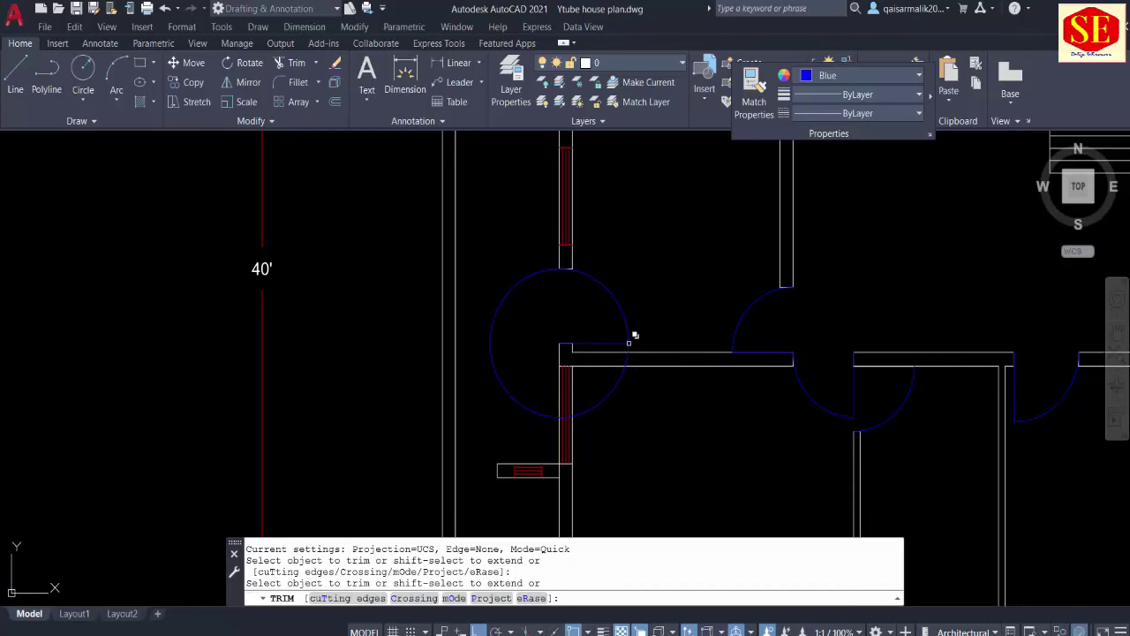
click(629, 343)
click(690, 398)
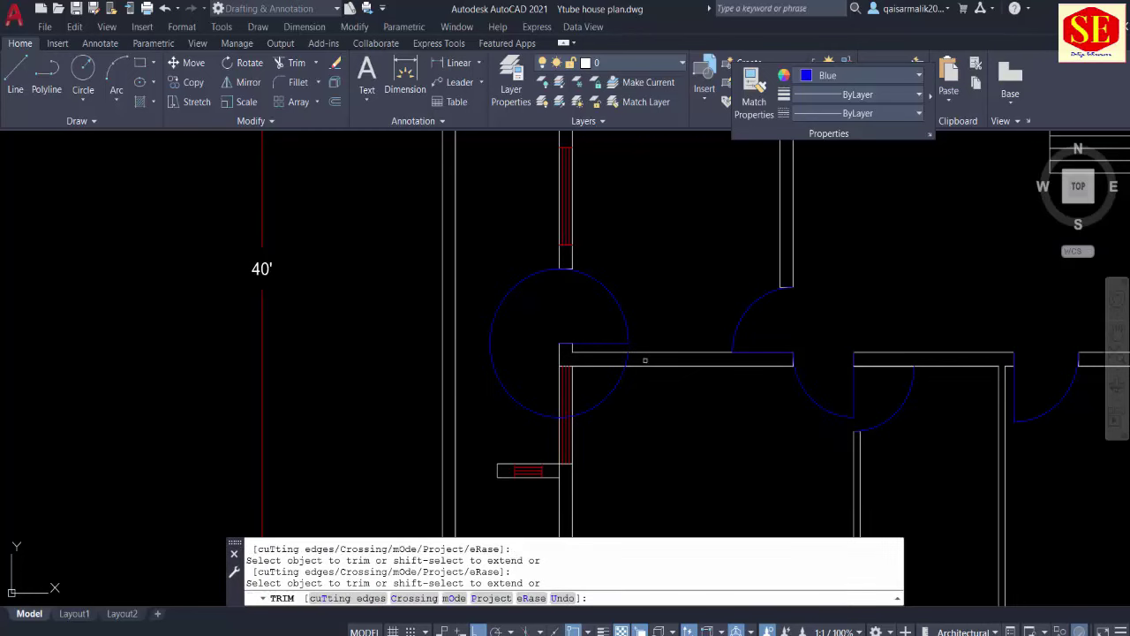
scroll(645, 360, up, 4)
drag(623, 335, 600, 334)
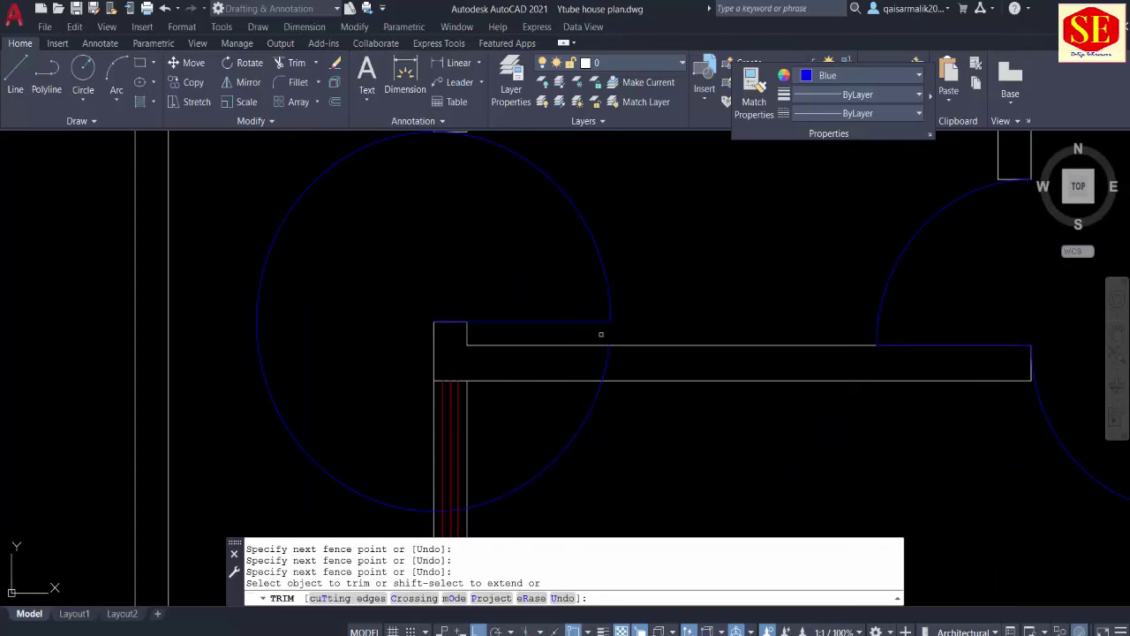
middle_drag(352, 208, 413, 325)
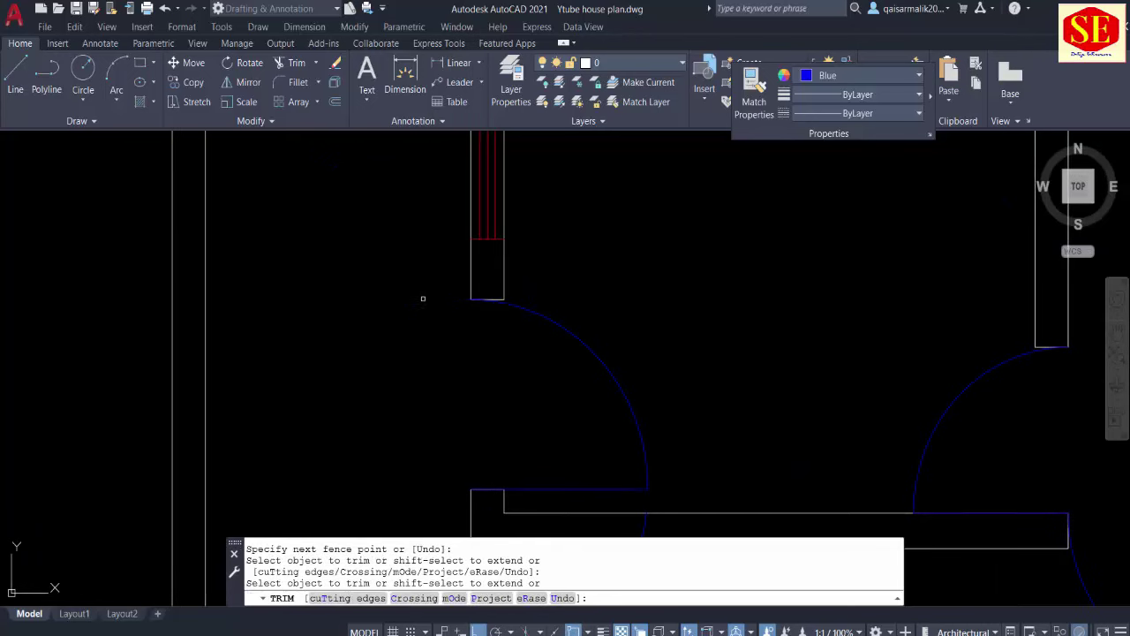
scroll(424, 298, down, 2)
key(Escape)
key(Escape)
scroll(442, 245, down, 5)
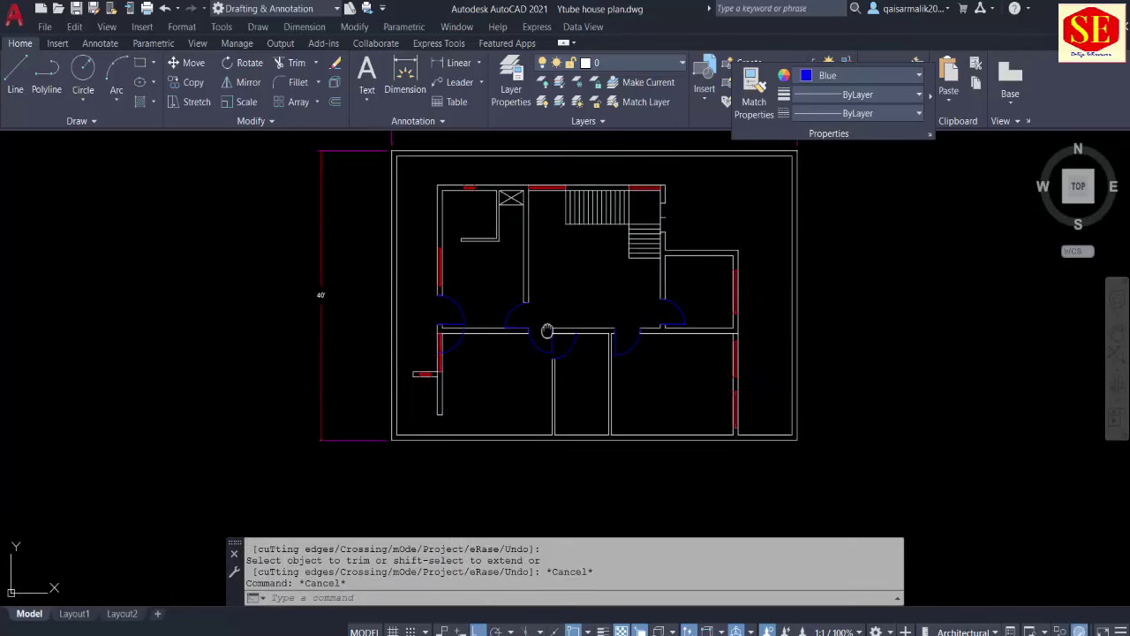
Step: Zoom to the stair area and draw a short blue door-leaf line from the wall end
middle_drag(589, 300, 585, 399)
key(Escape)
key(Escape)
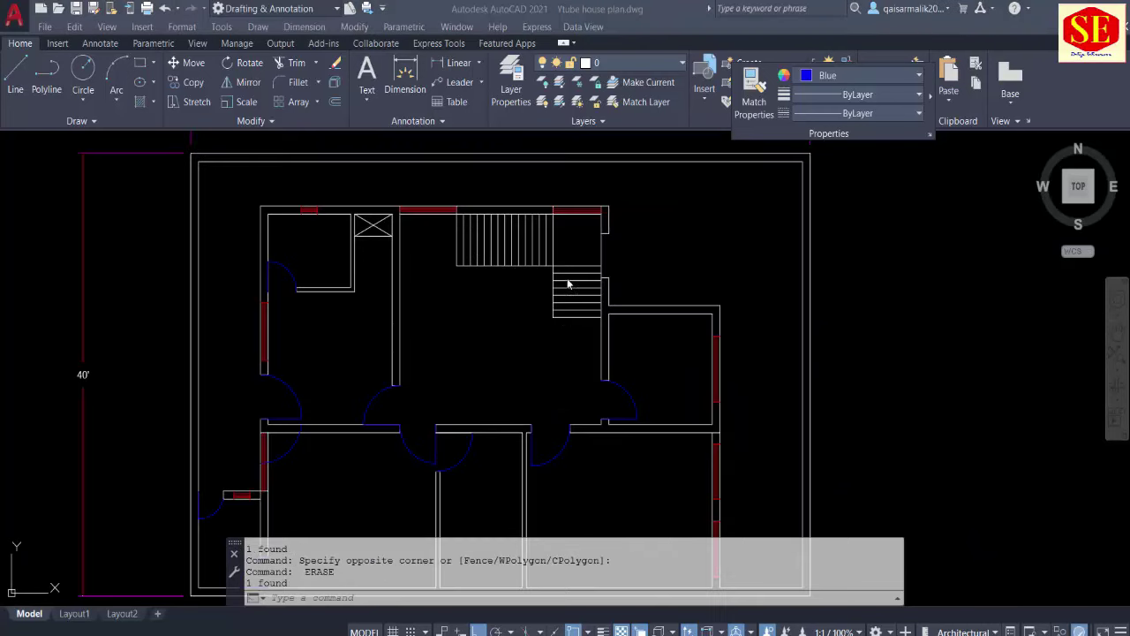
scroll(602, 243, up, 3)
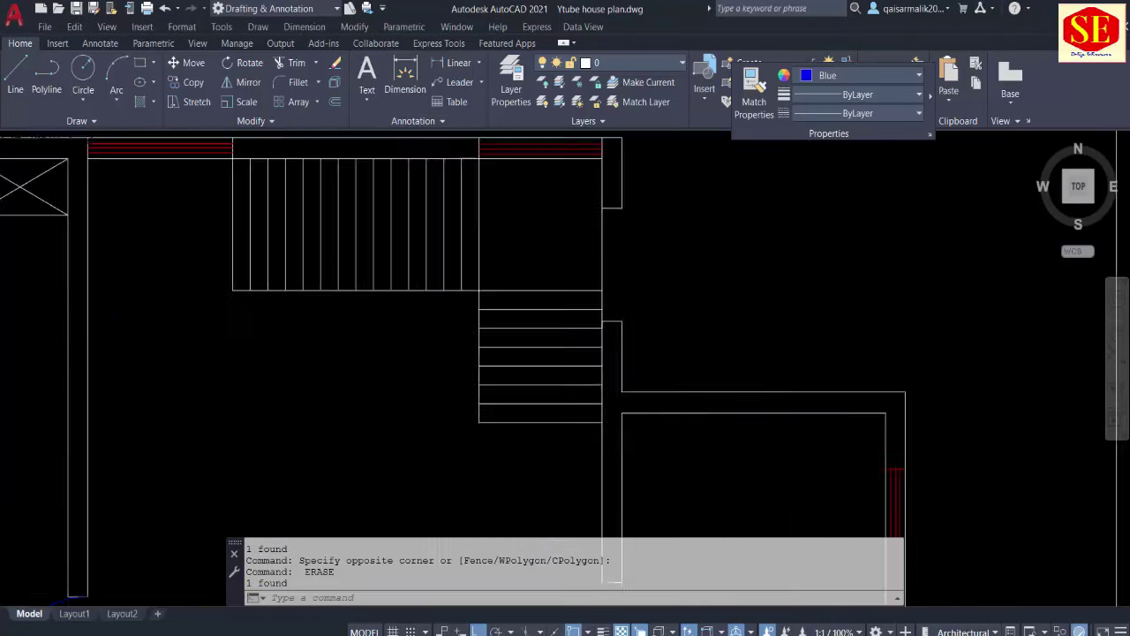
scroll(603, 243, up, 3)
key(Escape)
text(l)
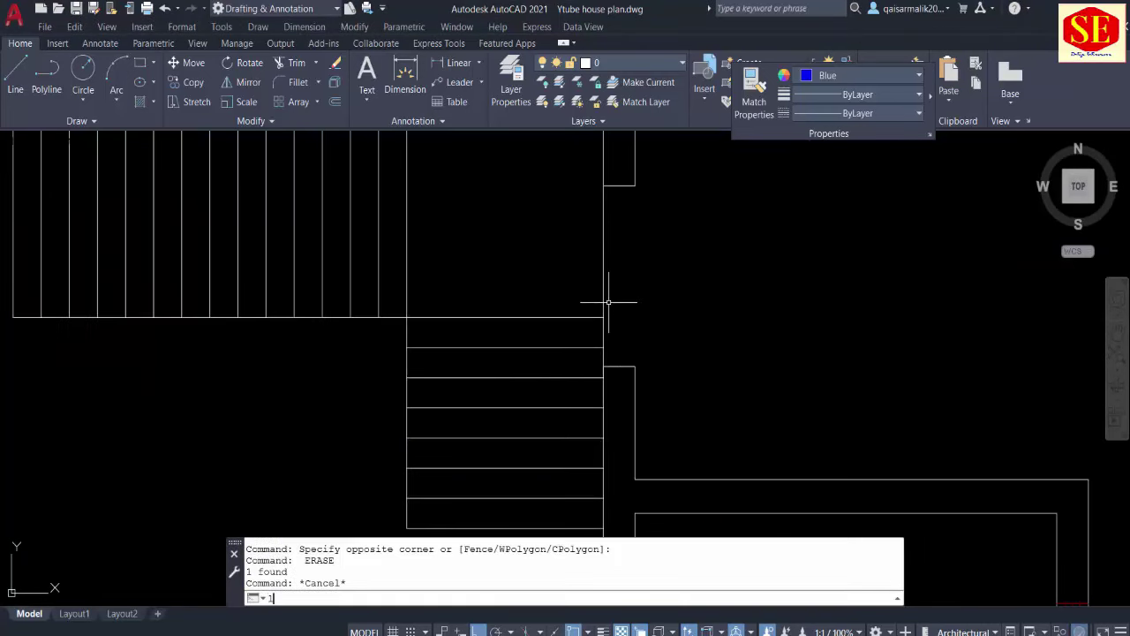
key(Return)
click(604, 281)
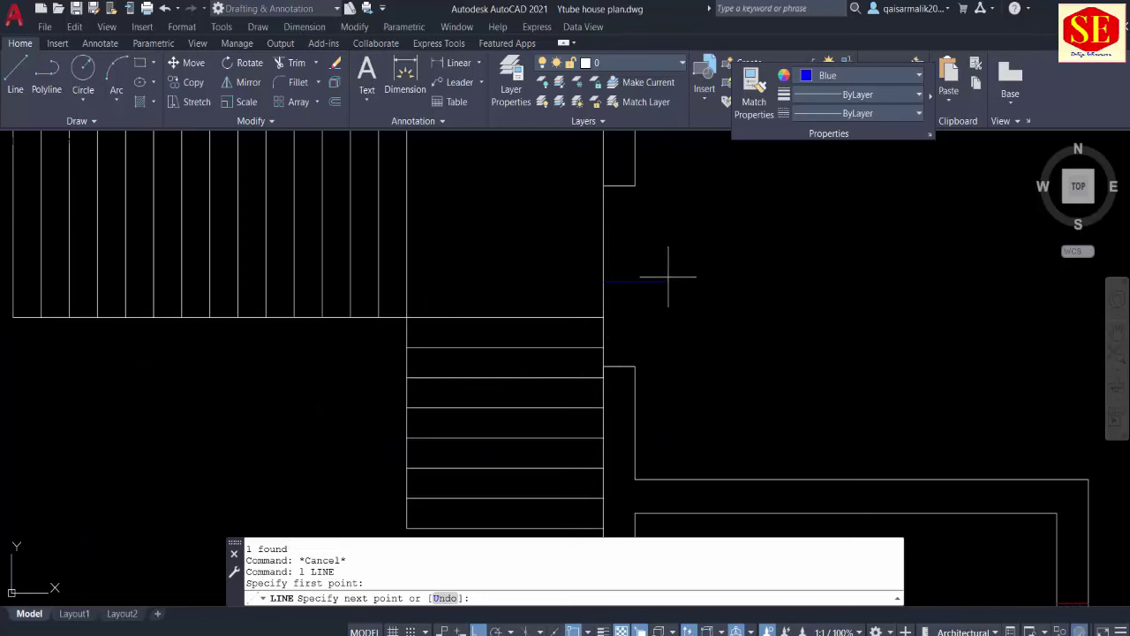
click(669, 281)
key(Escape)
Step: Measure the stair-side opening and draw a 2' door-leaf line from its wall corner
click(459, 62)
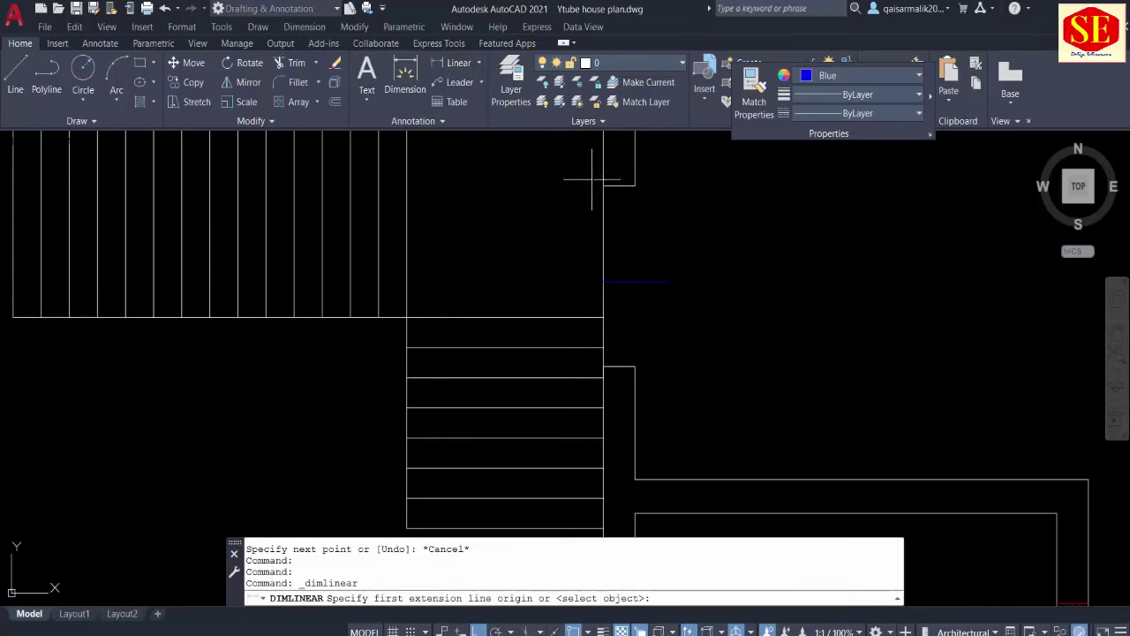
click(603, 185)
click(603, 377)
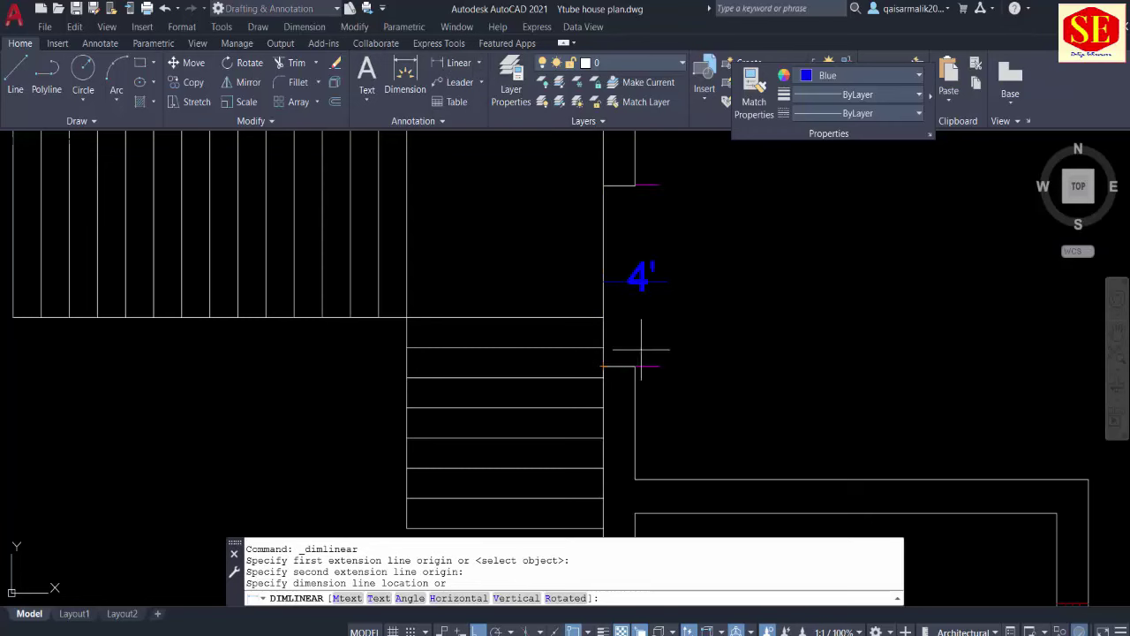
key(Escape)
text(l)
key(Return)
click(603, 185)
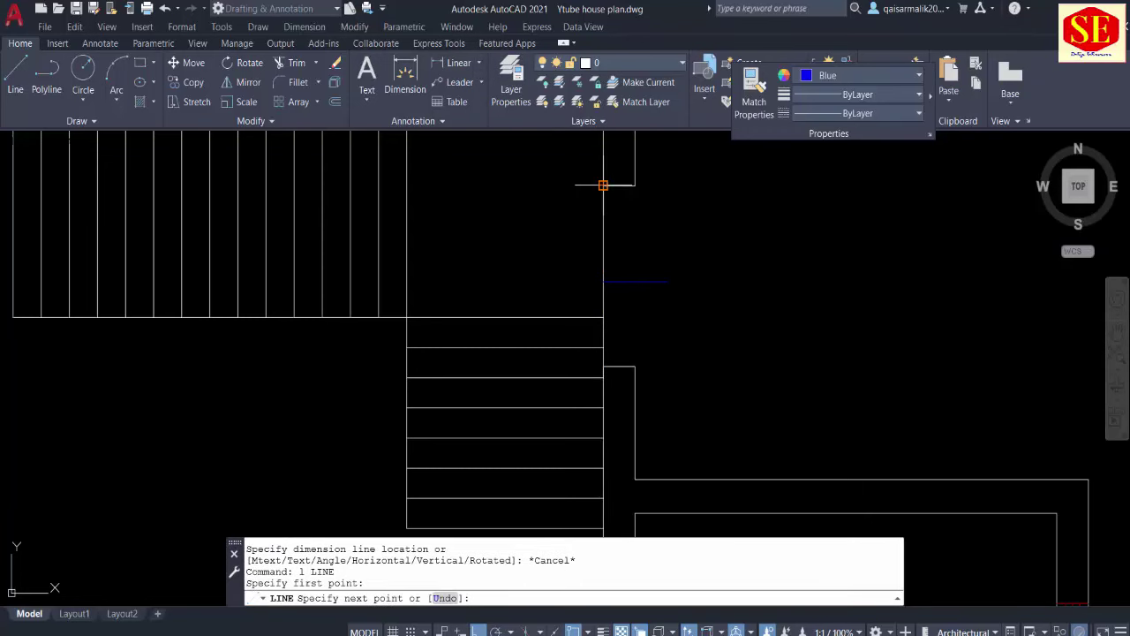
middle_drag(606, 183, 589, 310)
text(2')
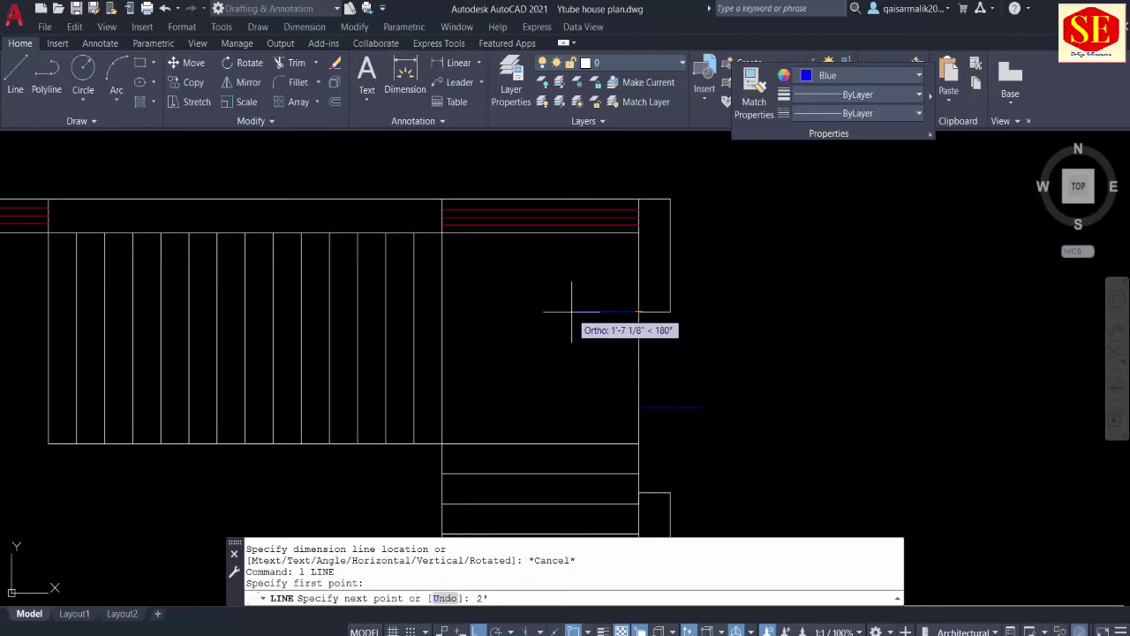
key(Return)
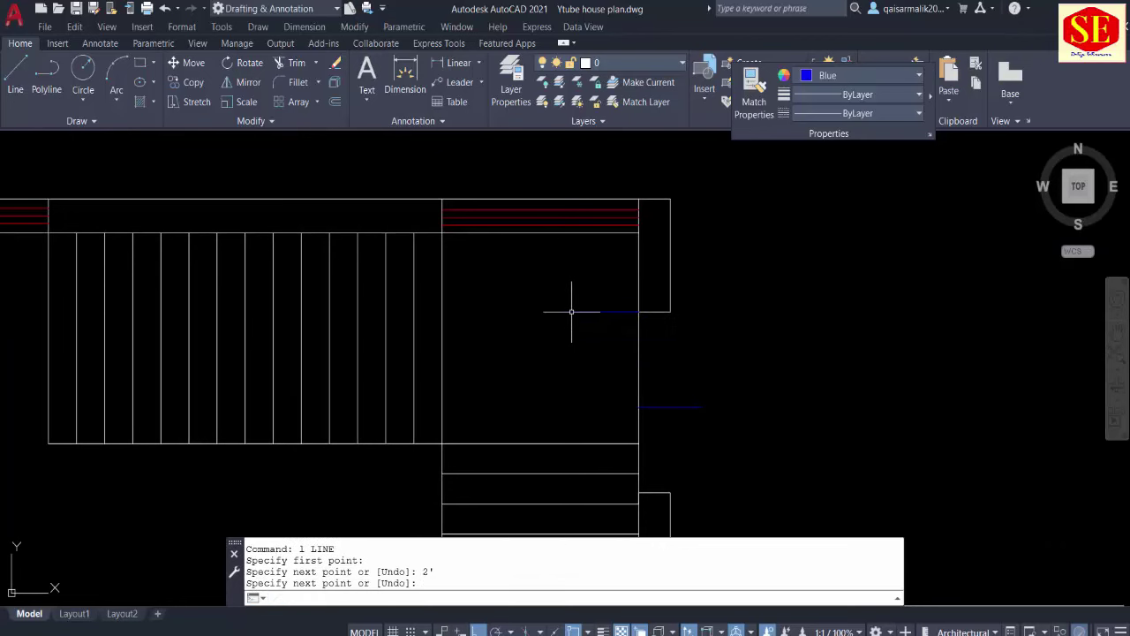
key(Return)
key(Return)
click(639, 492)
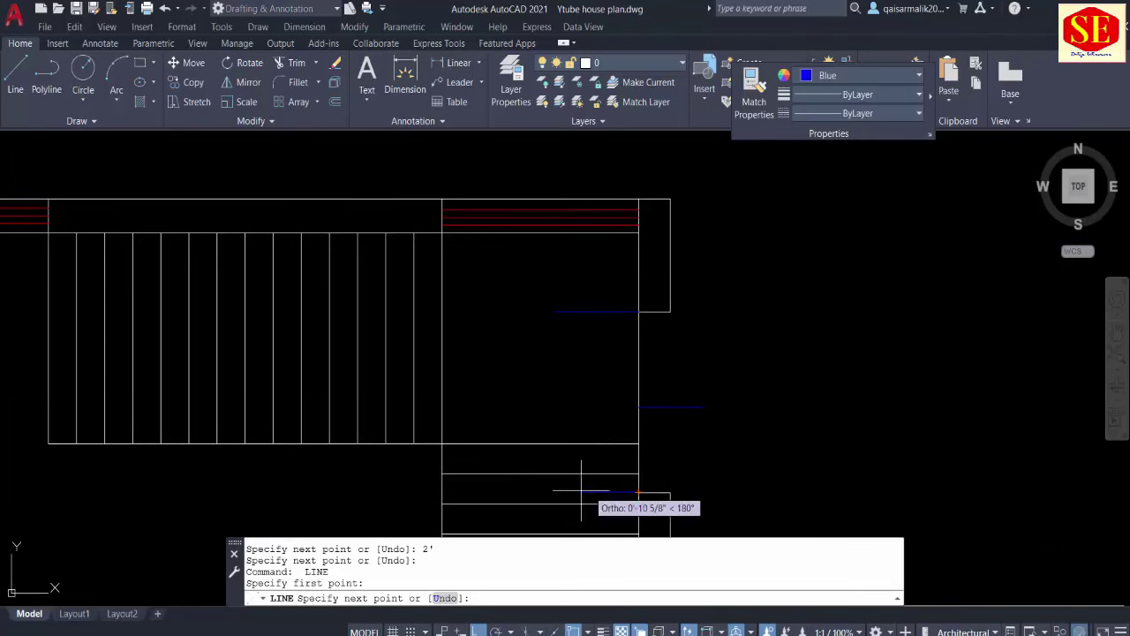
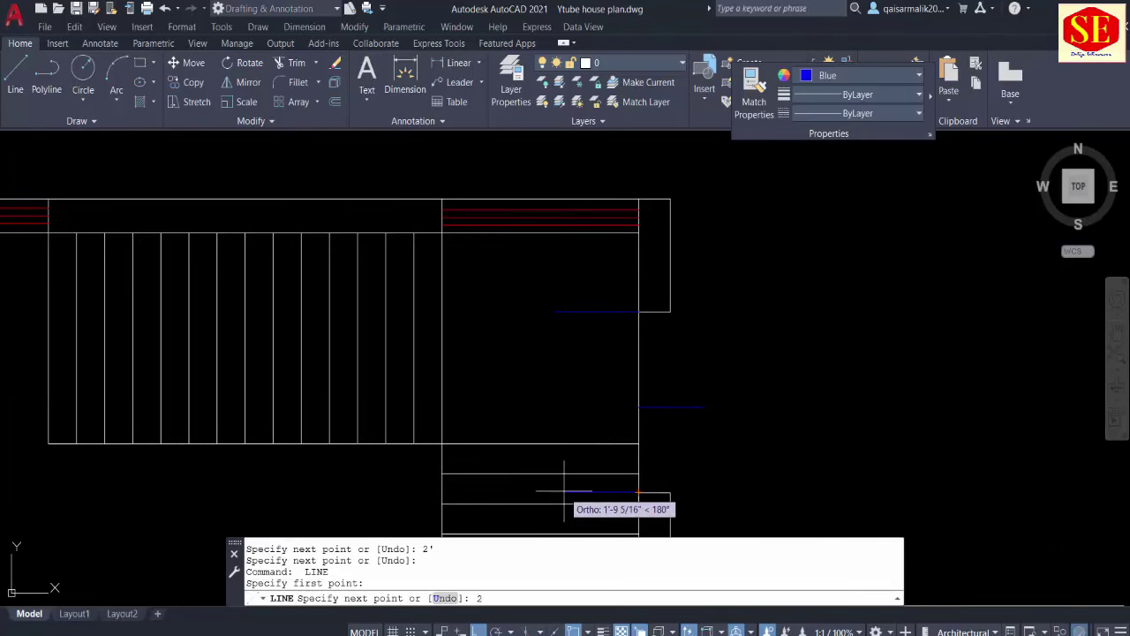
Step: Draw the two 2' door leaf lines from the wall corners beside the stairs
key(Return)
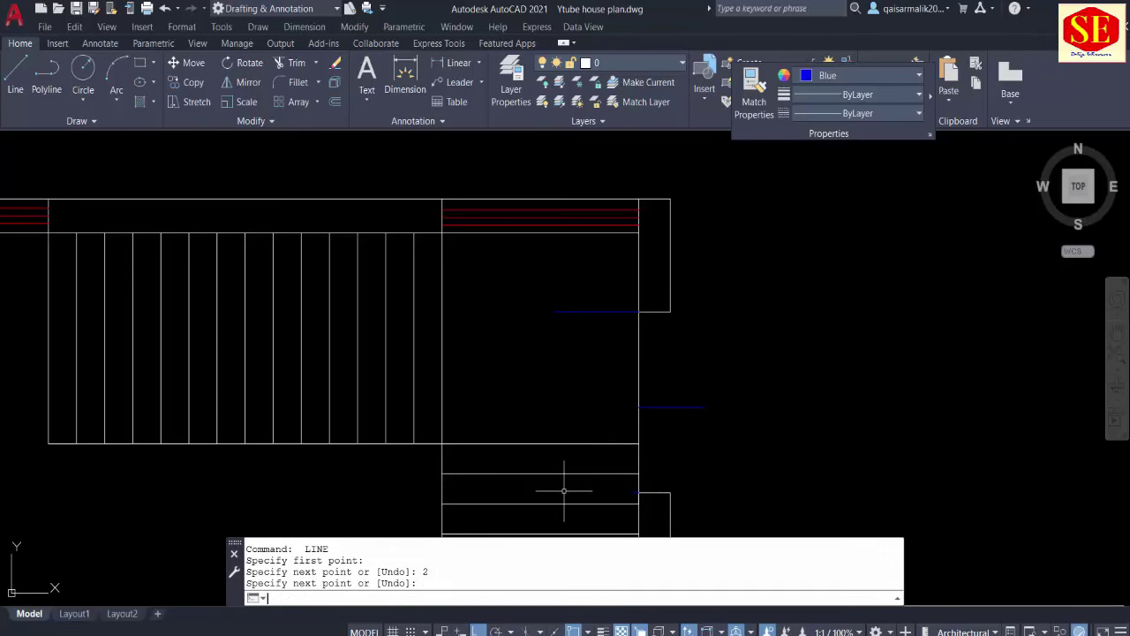
key(Return)
key(Return)
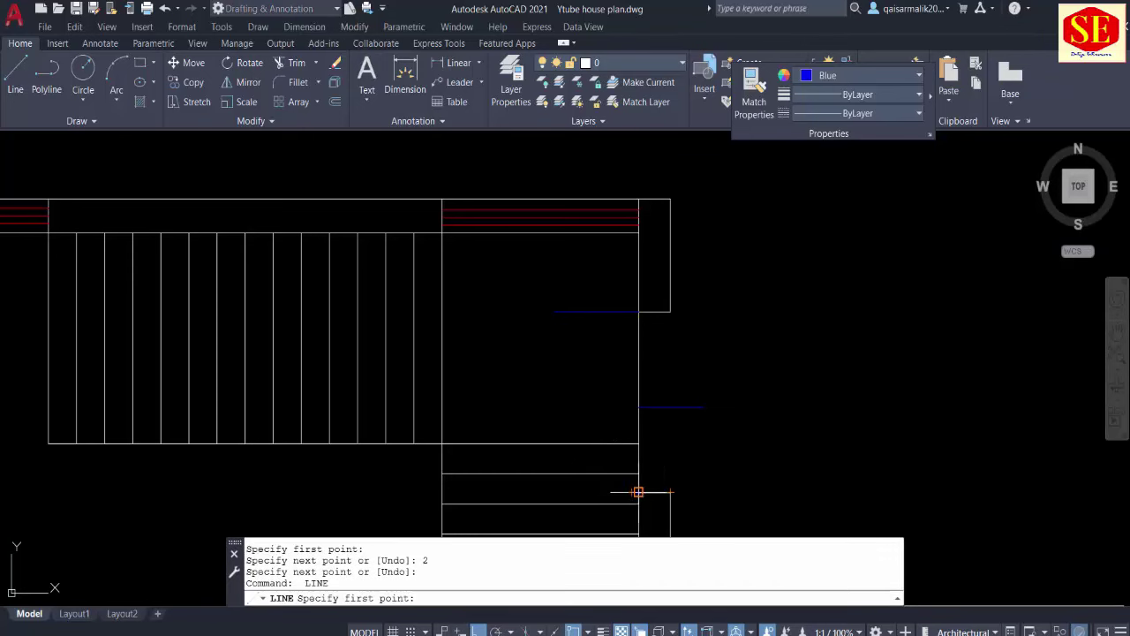
click(638, 492)
text(2')
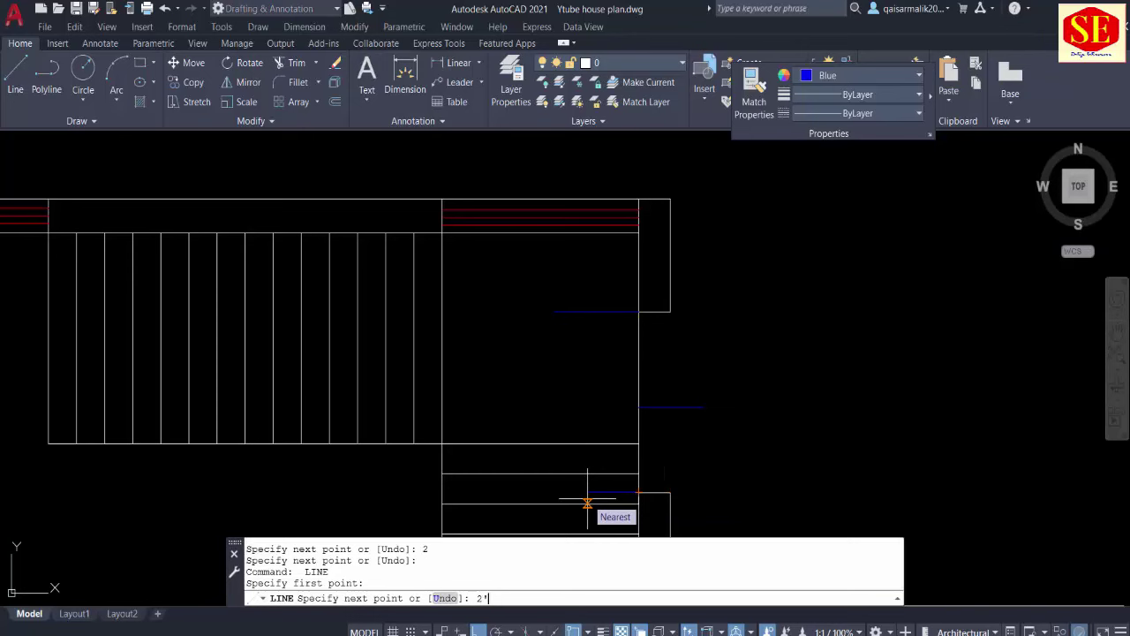
key(Return)
key(Escape)
Step: Draw a circle at each door hinge with its radius reaching the leaf end
text(c)
key(Return)
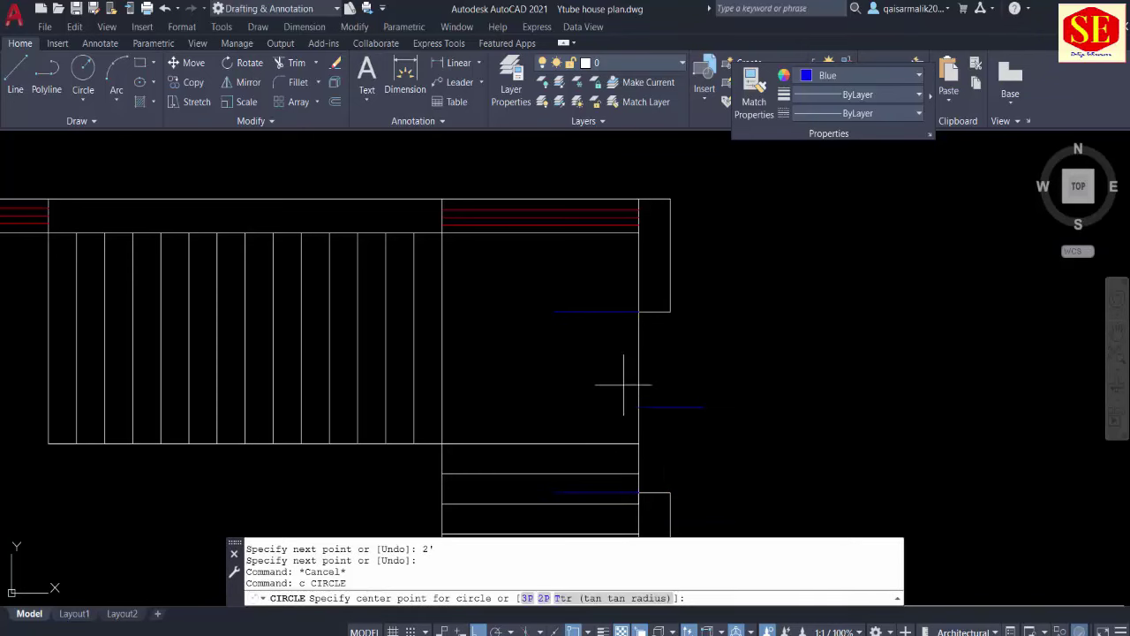
click(638, 311)
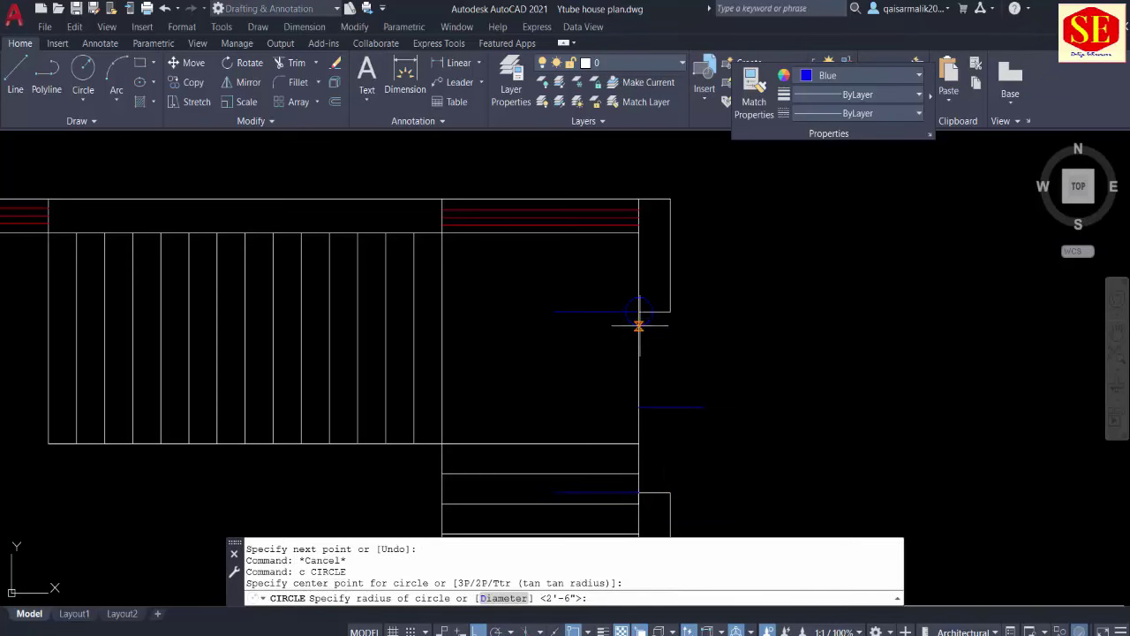
click(638, 407)
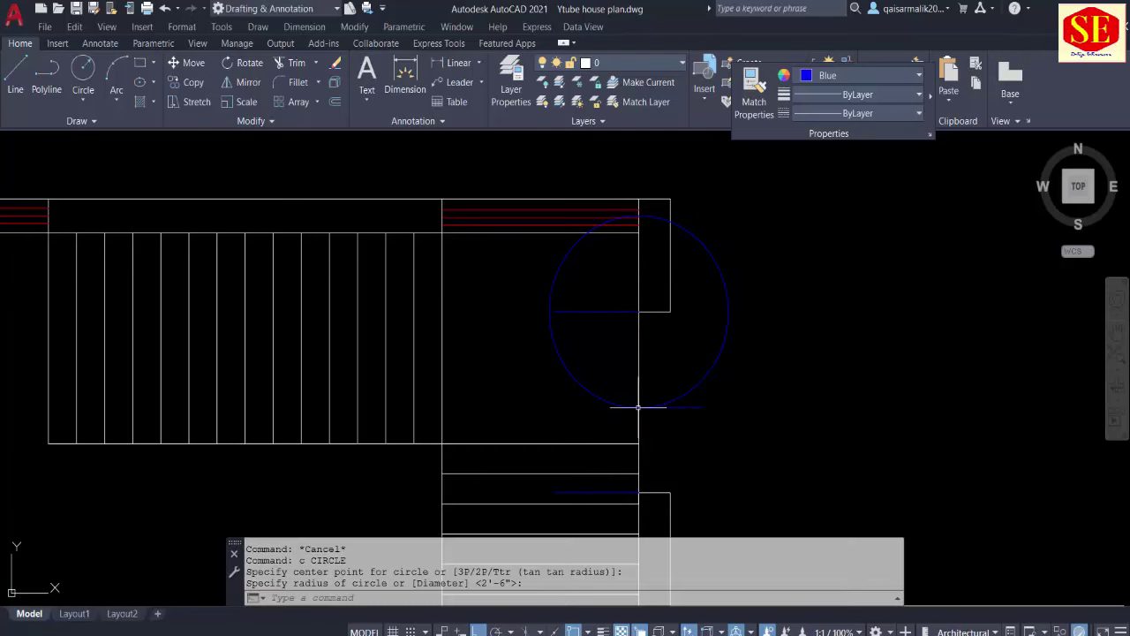
middle_drag(639, 407, 643, 299)
key(Return)
click(639, 384)
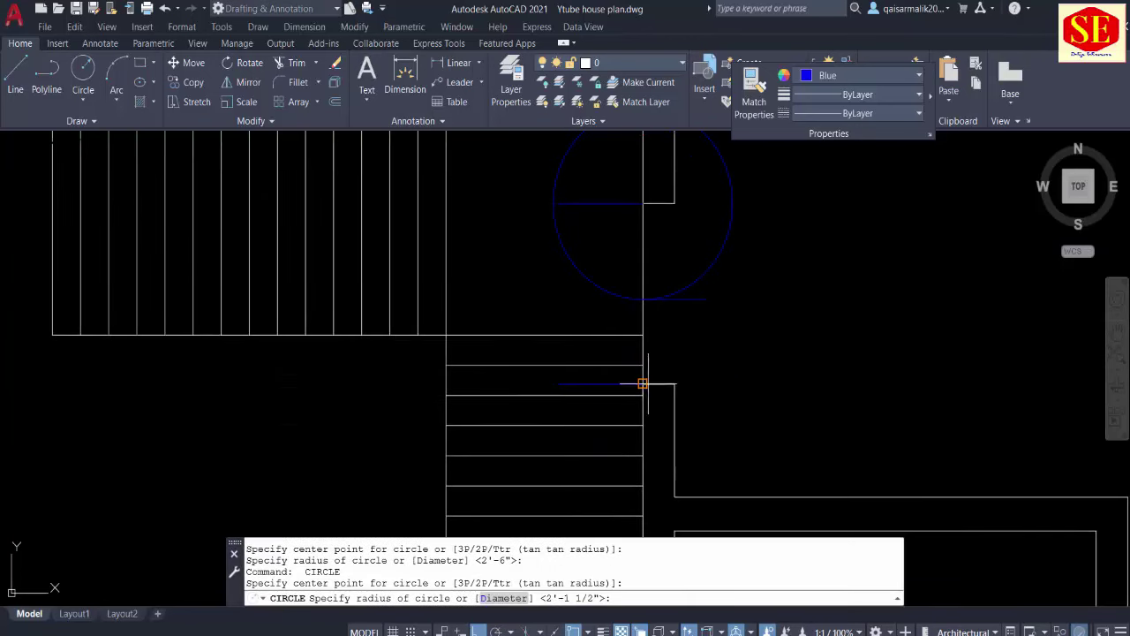
click(642, 299)
key(Escape)
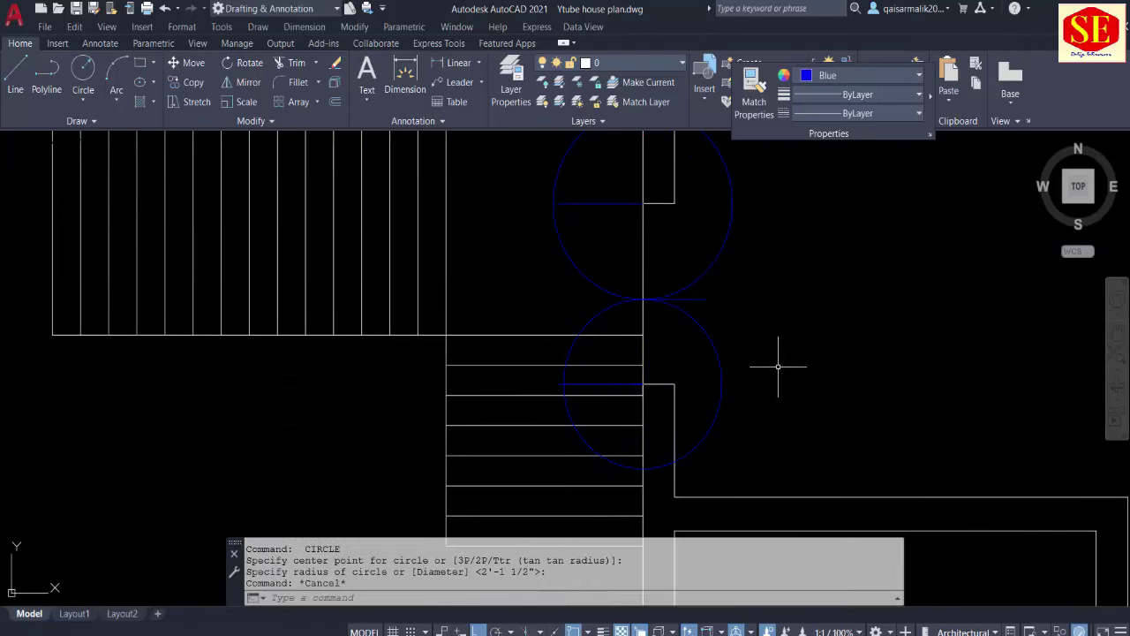
Step: Try extending the upper door leaf line, then cancel
text(ex)
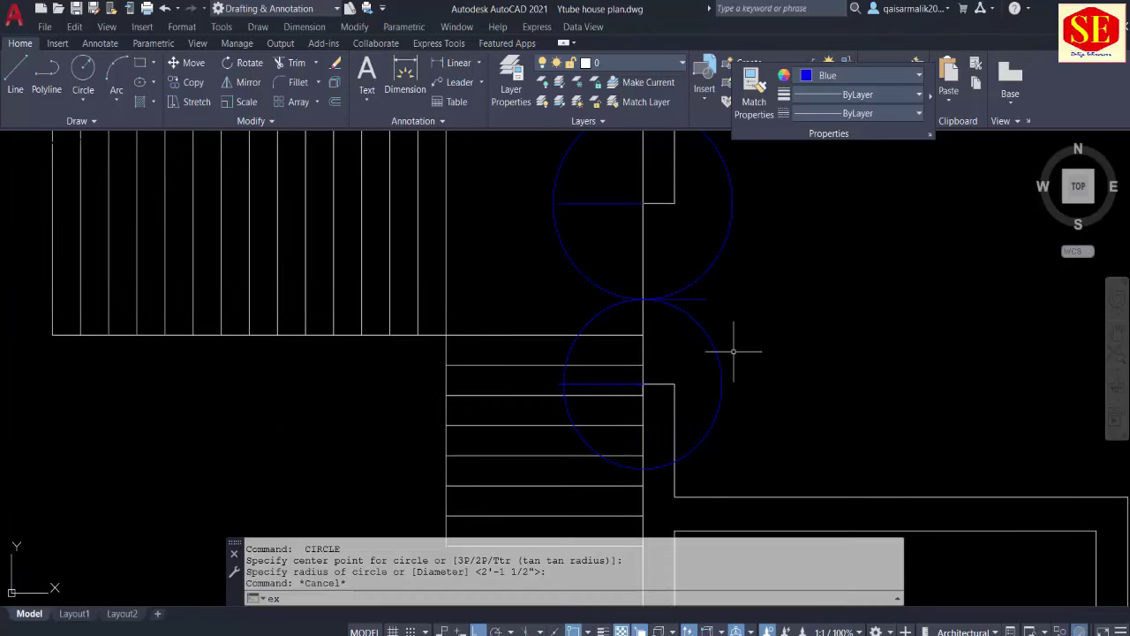
key(Return)
mouse_move(593, 212)
mouse_down()
mouse_move(580, 197)
mouse_move(579, 219)
mouse_up()
key(Escape)
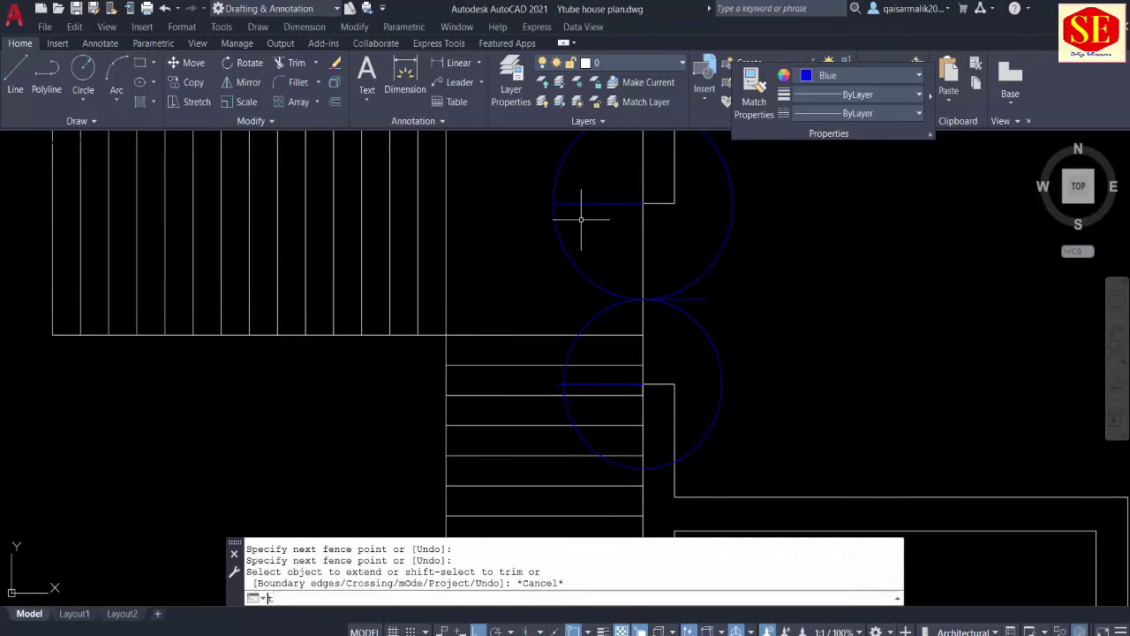
Step: Trim both circles down to quarter-circle door swing arcs
text(tr)
key(Return)
click(555, 183)
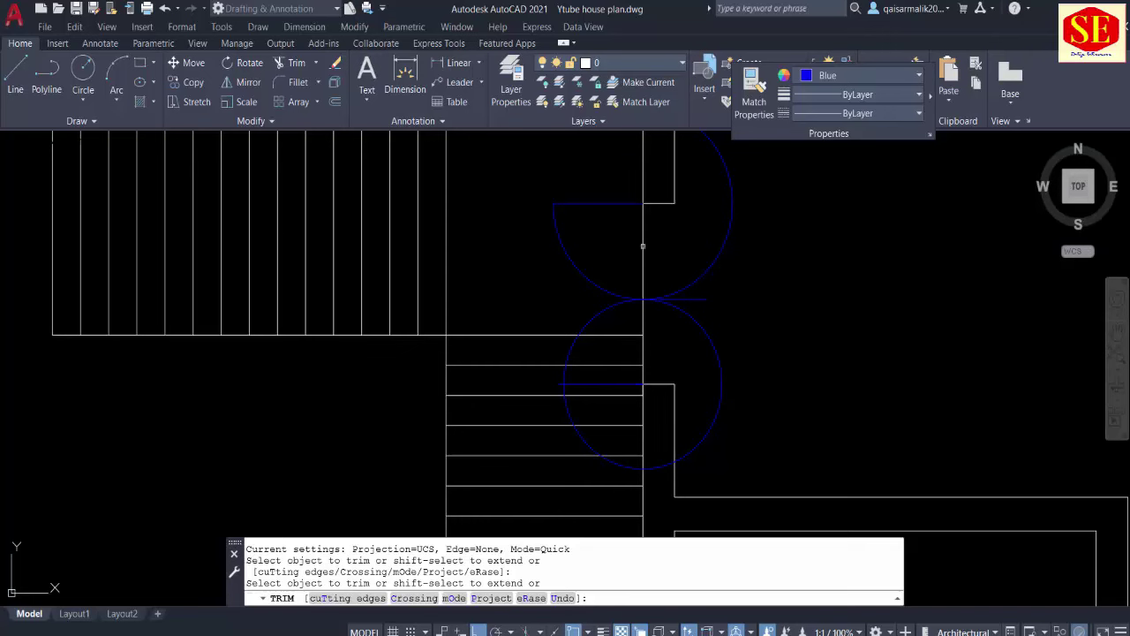
click(672, 291)
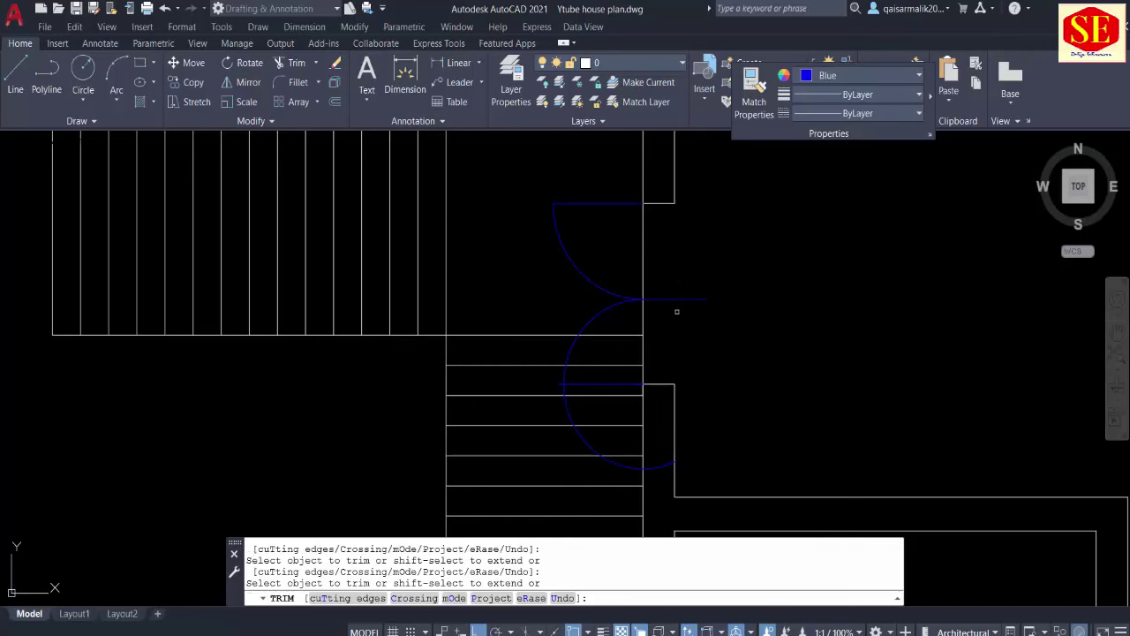
scroll(570, 411, up, 6)
drag(565, 394, 564, 389)
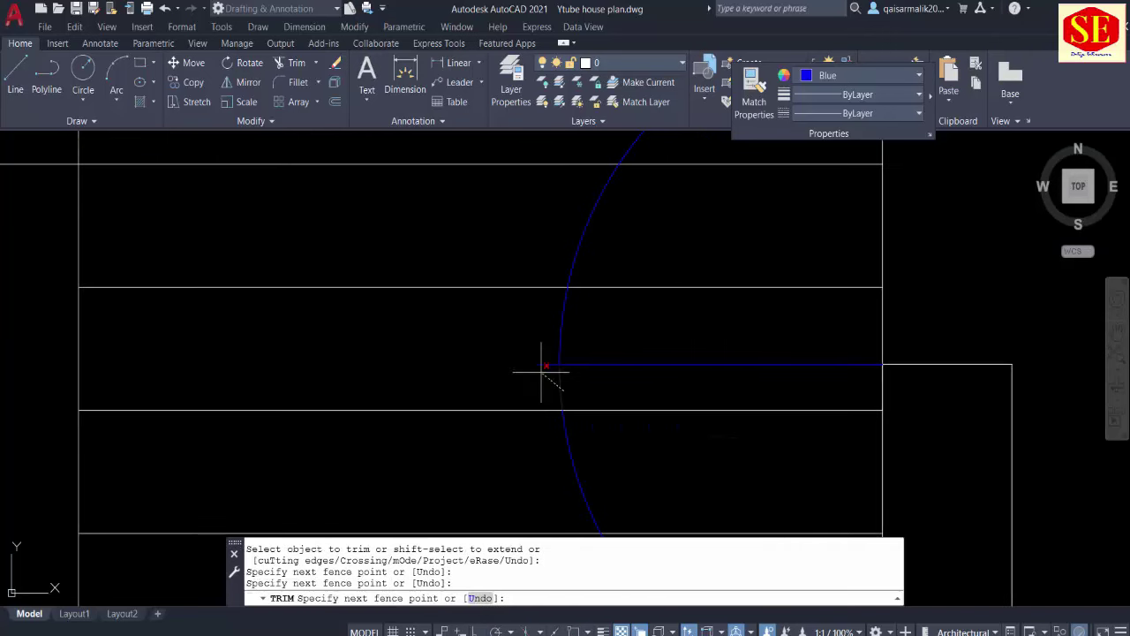
key(Return)
scroll(515, 367, down, 6)
key(Escape)
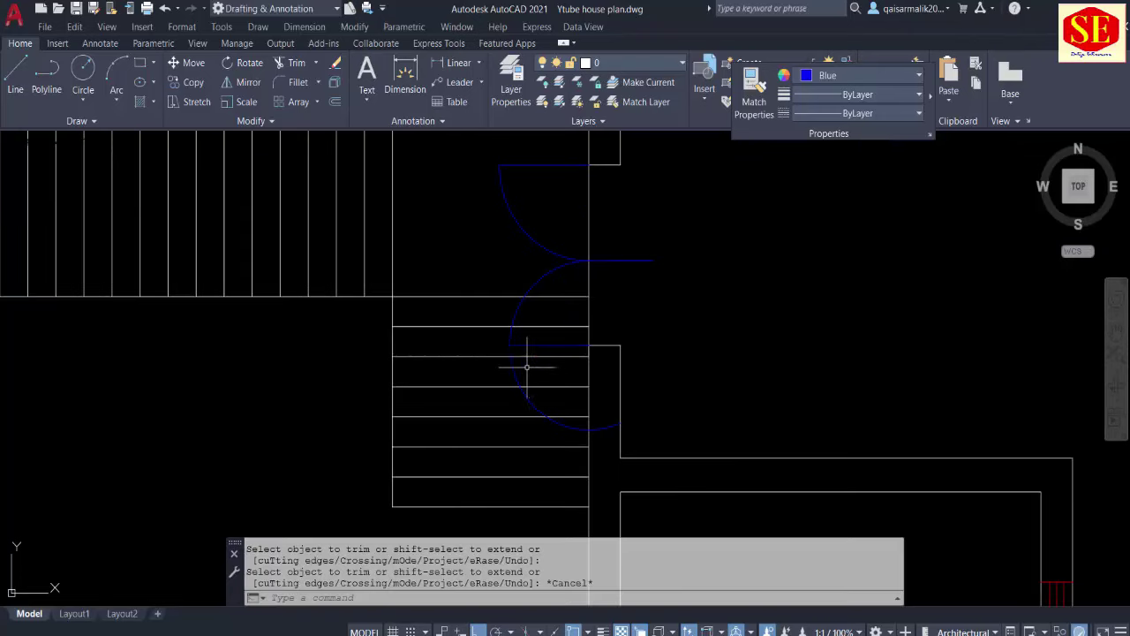
Step: Erase the leftover lower arc, the stray arc and the short horizontal line
drag(527, 366, 479, 365)
text(e)
key(Return)
middle_drag(588, 257, 619, 308)
drag(618, 308, 625, 318)
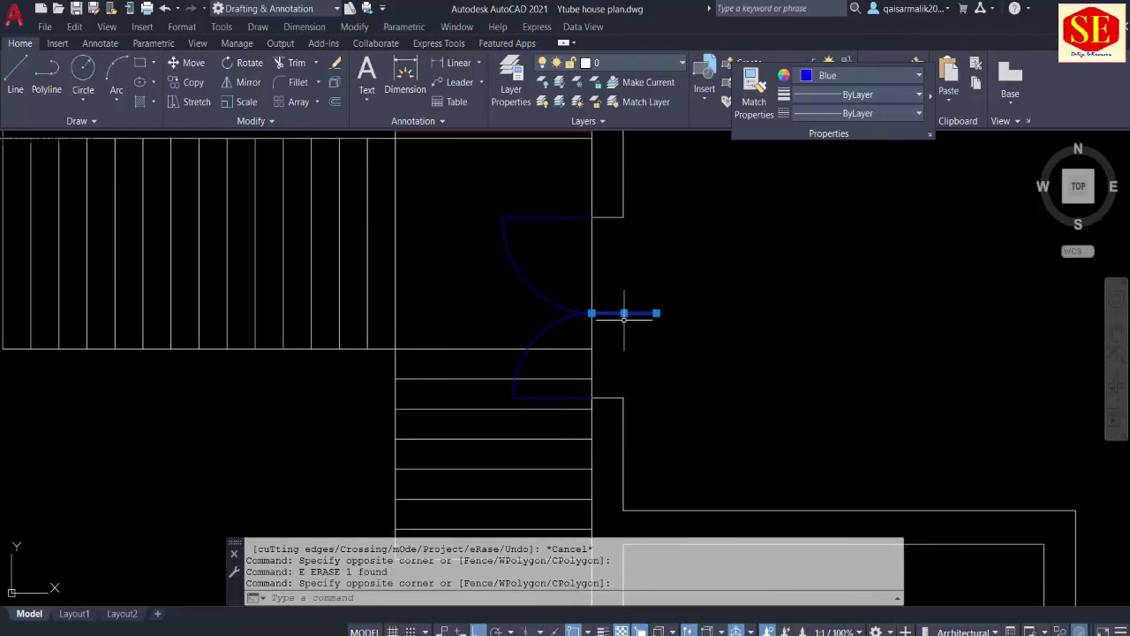
key(Return)
middle_drag(624, 318, 662, 242)
scroll(662, 242, up, 2)
Step: Erase the stray line piece near the top wall corner
click(621, 190)
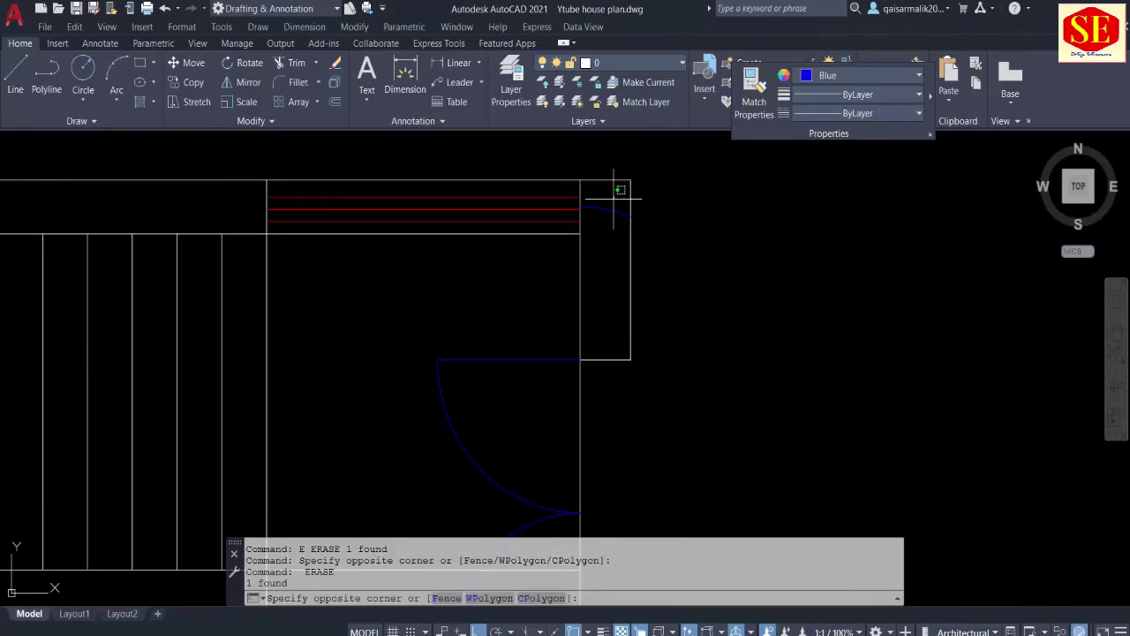
click(600, 212)
text(e)
key(Return)
Step: Pan to the right-side walls and take a trial linear dimension, then cancel it
scroll(606, 214, down, 4)
scroll(631, 239, up, 3)
mouse_move(630, 239)
middle_down()
mouse_move(556, 168)
mouse_move(593, 247)
middle_up()
scroll(650, 283, down, 4)
scroll(651, 277, down, 1)
scroll(651, 294, up, 5)
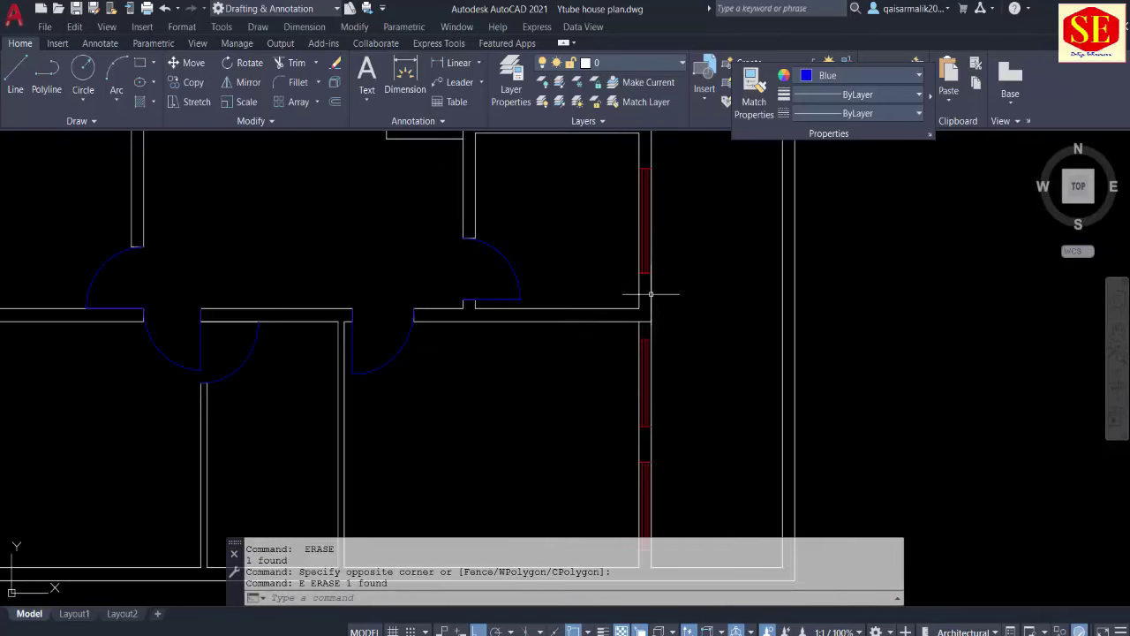
middle_drag(651, 294, 581, 244)
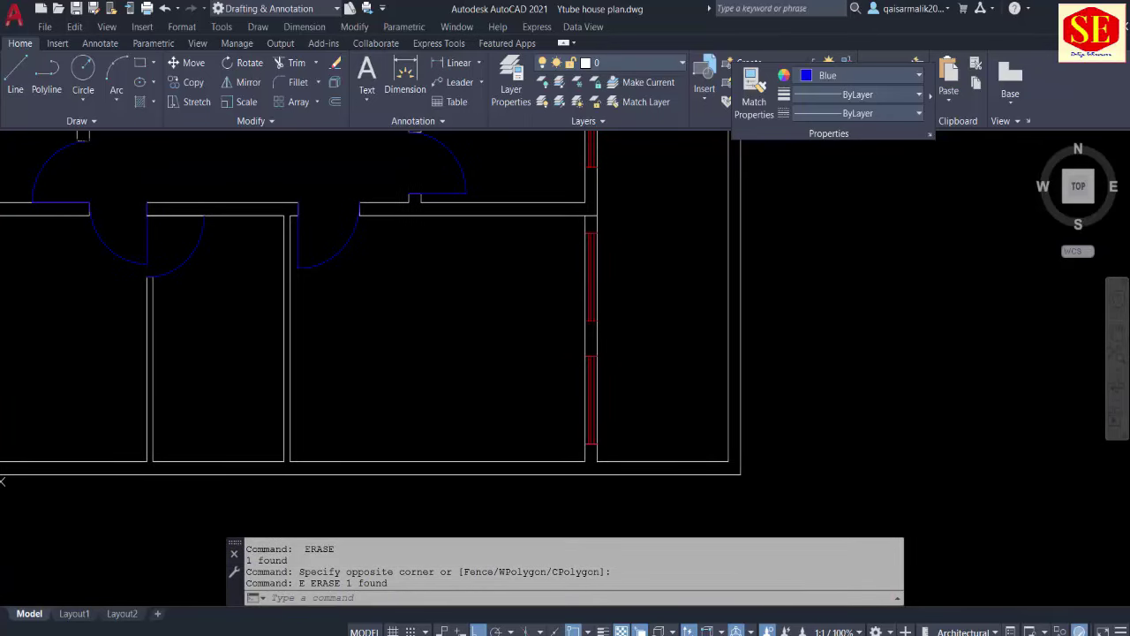
click(458, 62)
click(582, 396)
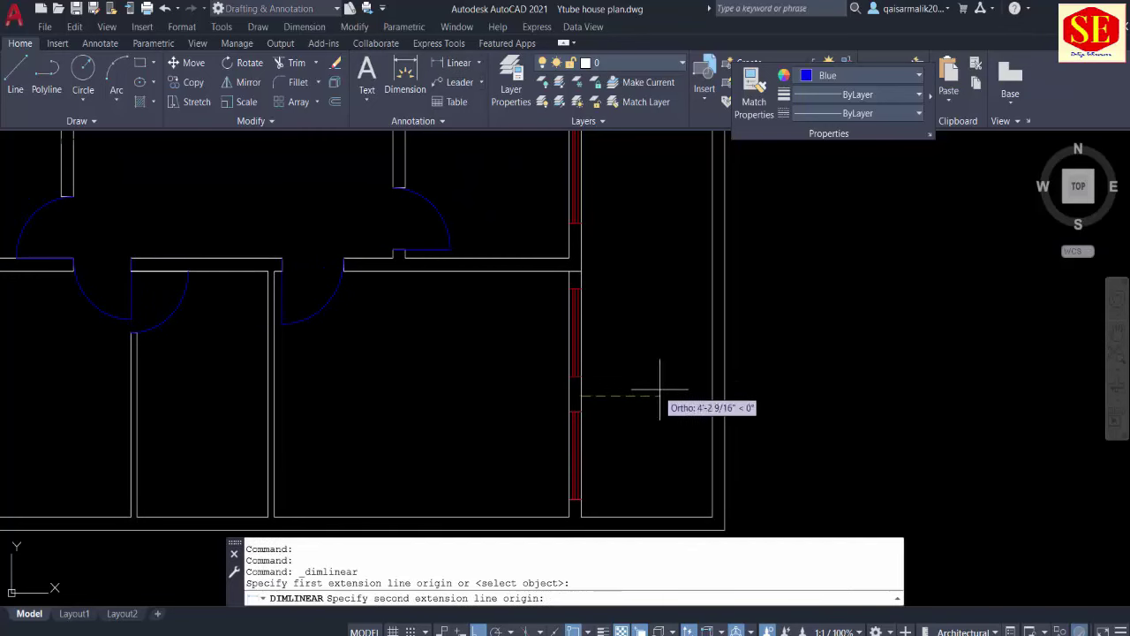
click(713, 393)
key(Escape)
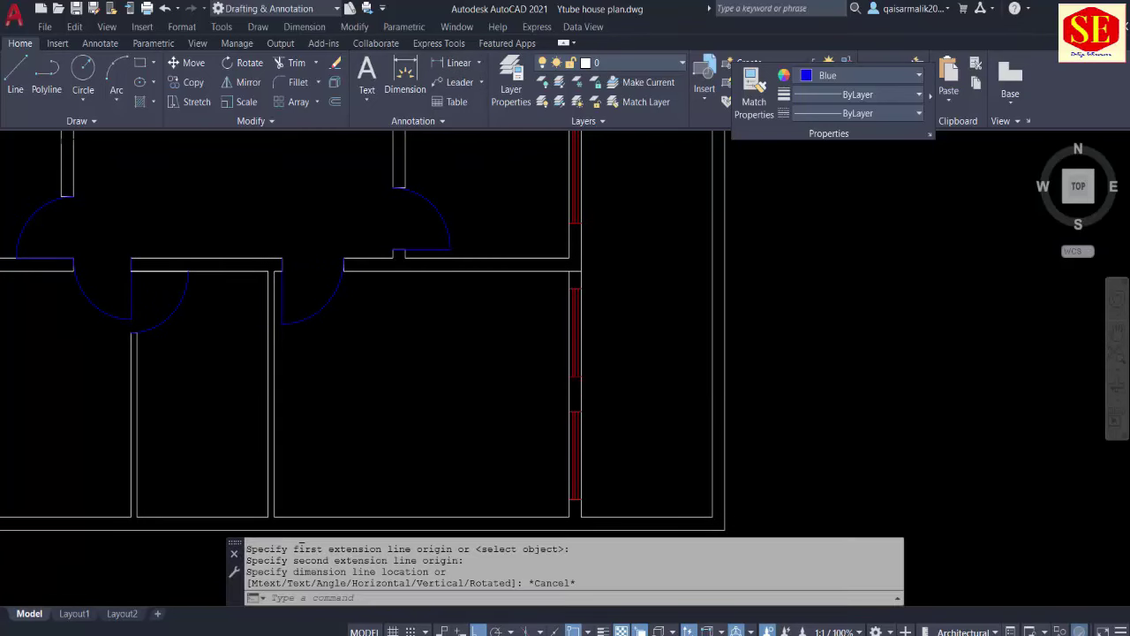
Step: Bring the right-side rooms into view and launch the MOVE command
scroll(600, 298, down, 2)
middle_drag(600, 298, 594, 342)
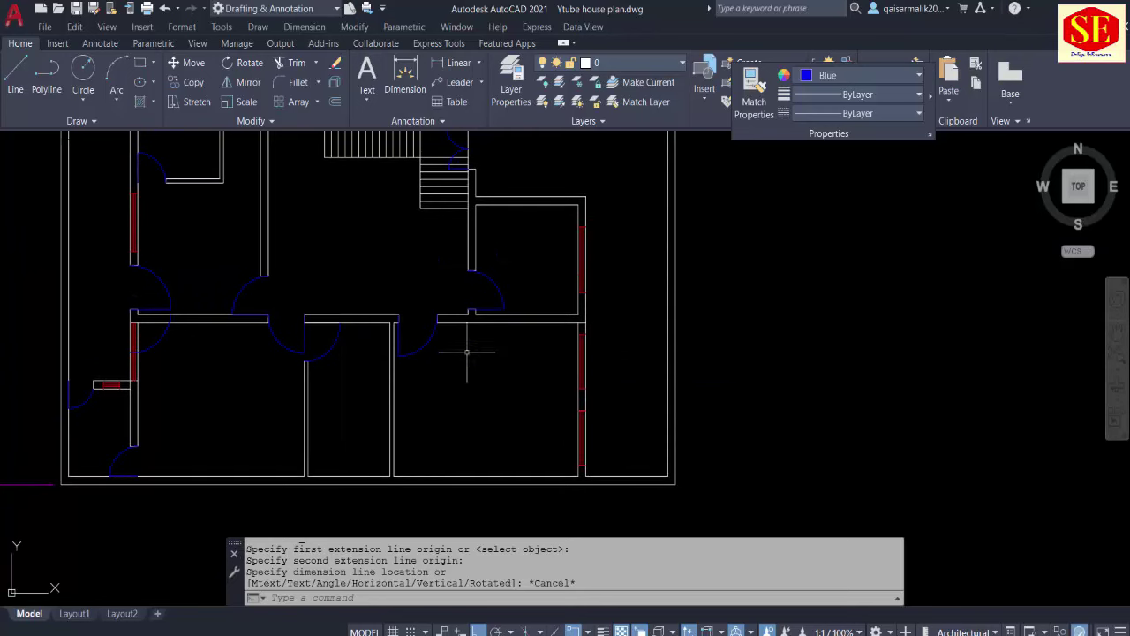
middle_drag(467, 351, 507, 378)
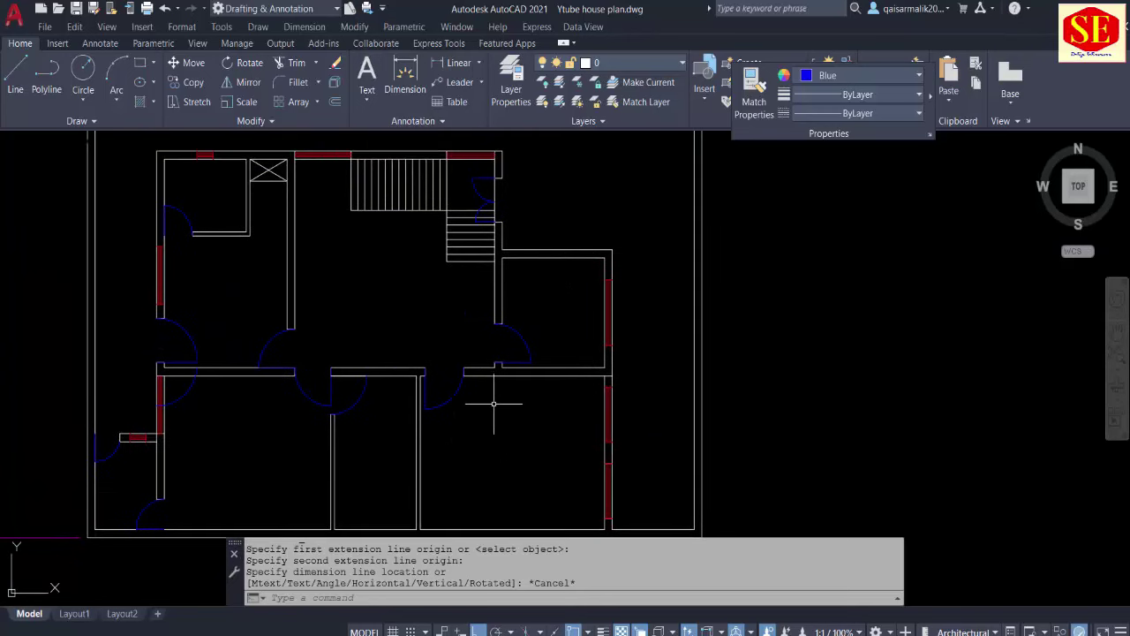
middle_drag(567, 464, 552, 350)
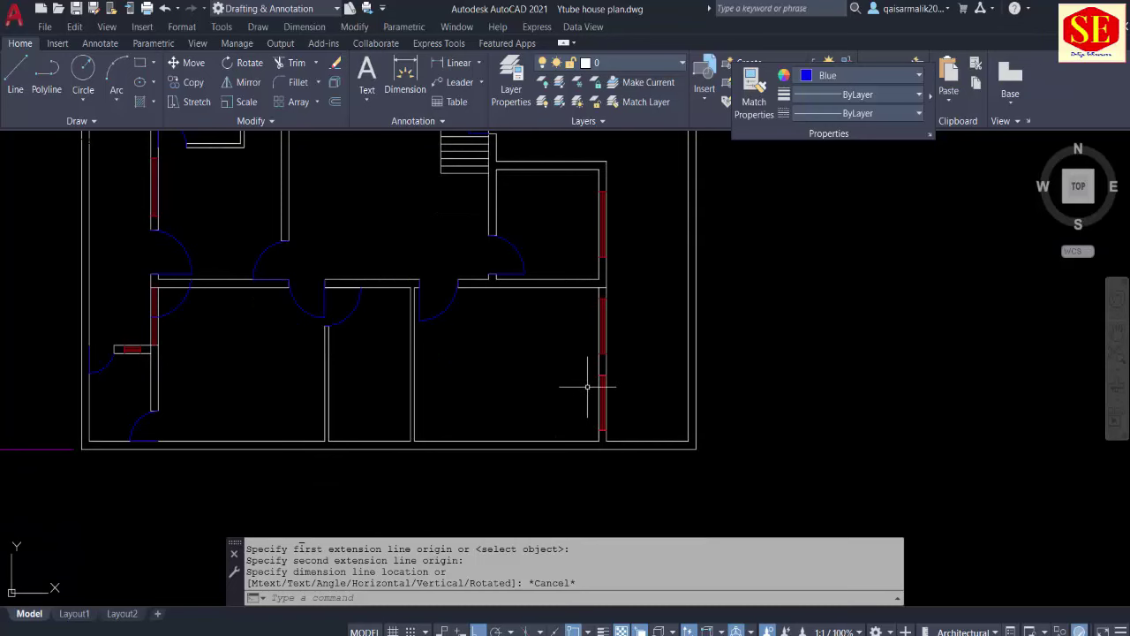
scroll(627, 338, up, 2)
key(Escape)
text(m)
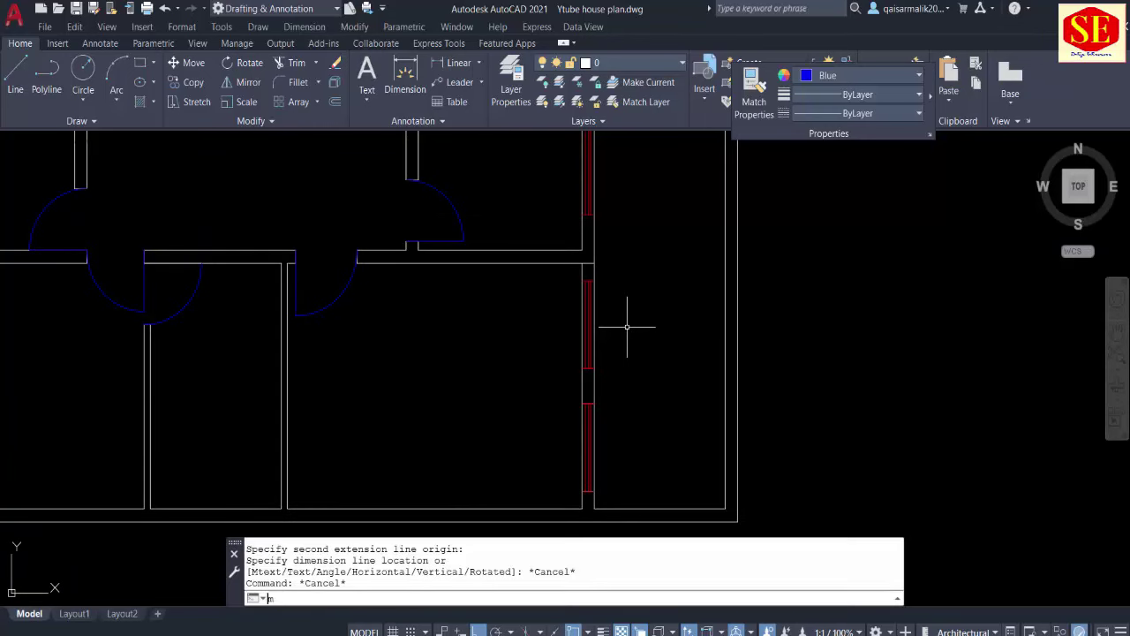
key(Return)
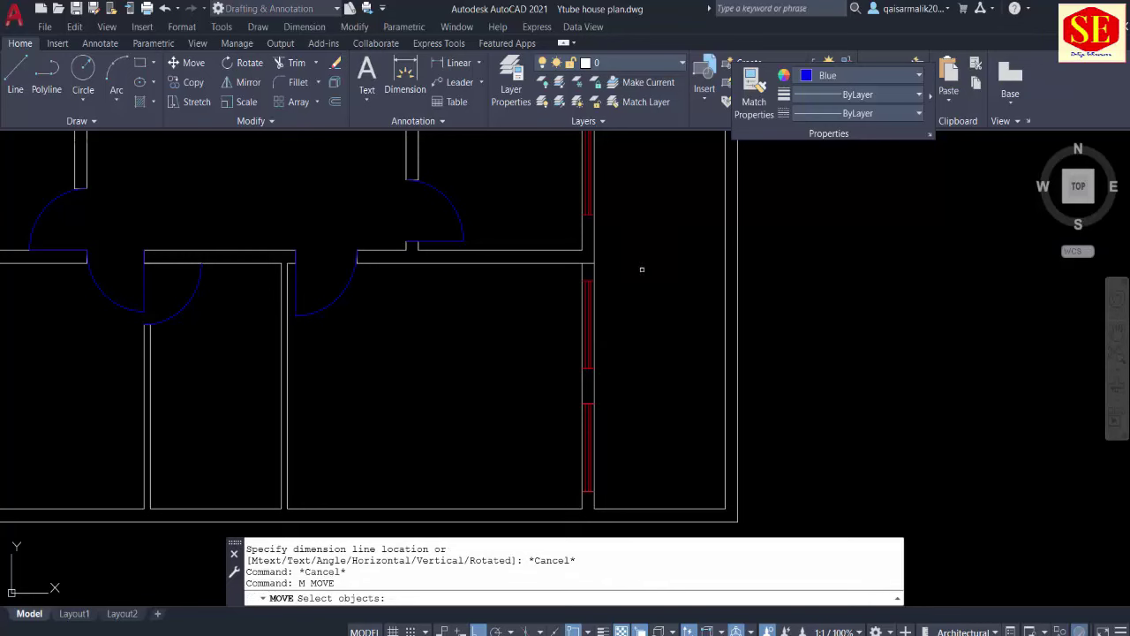
Step: Move the right wall and its windows 3'9 to the right from the wall corner
click(665, 276)
click(558, 493)
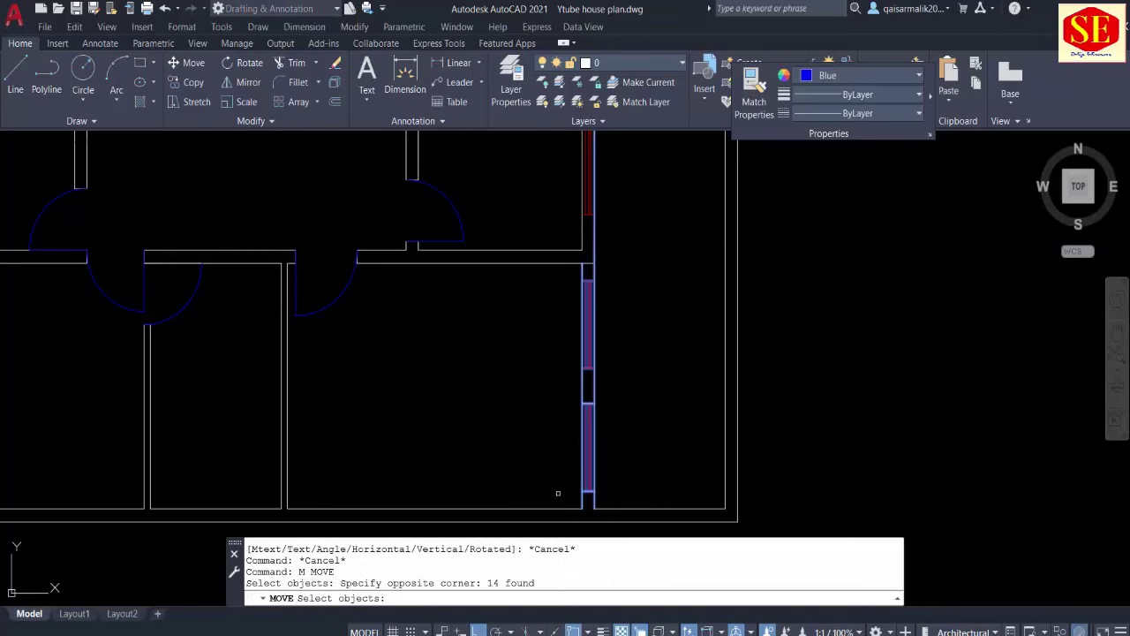
key(Return)
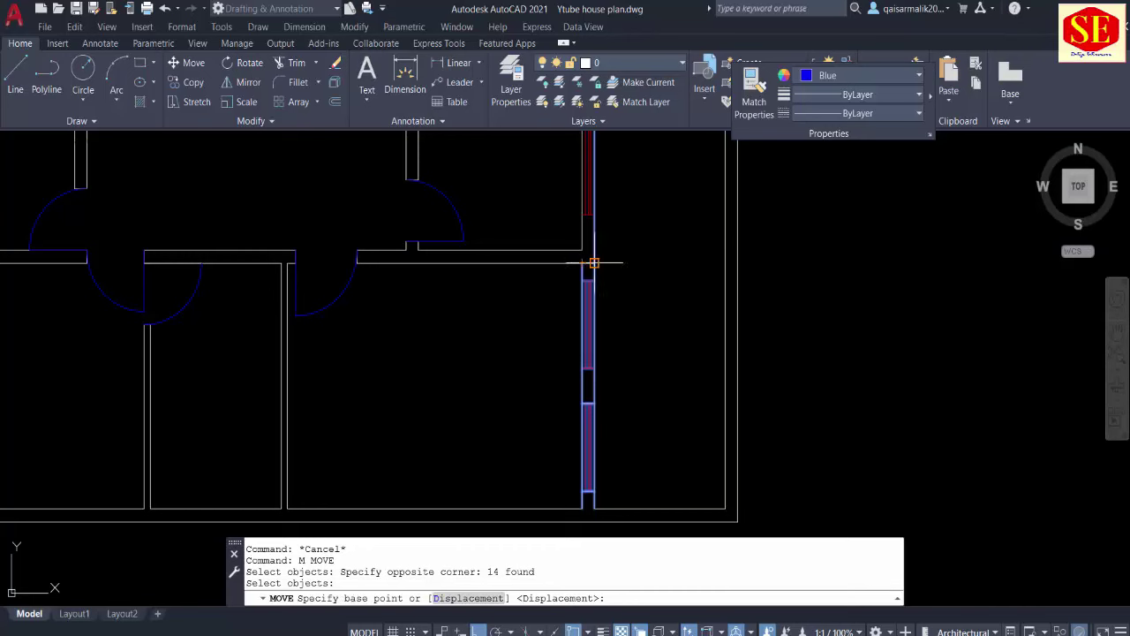
click(594, 262)
text(3'9)
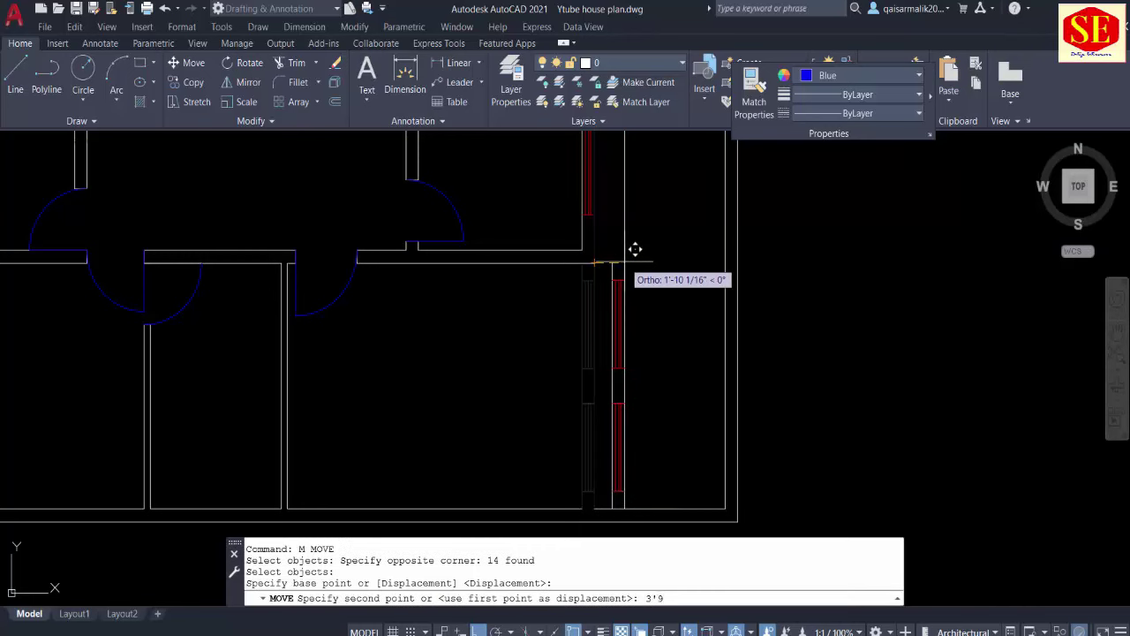
key(Return)
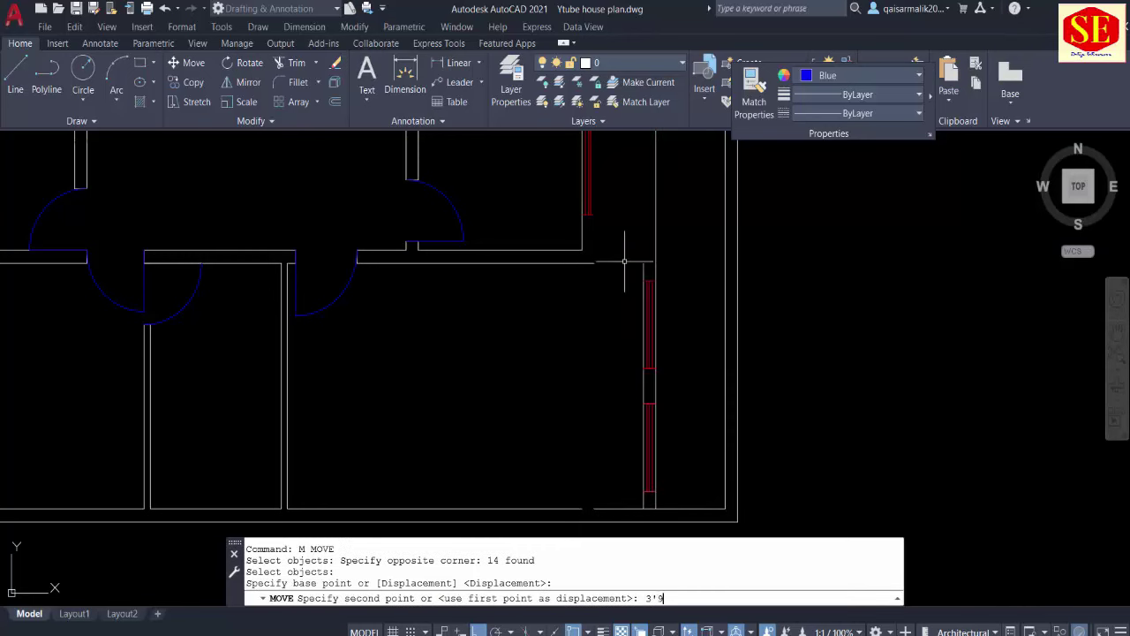
key(Escape)
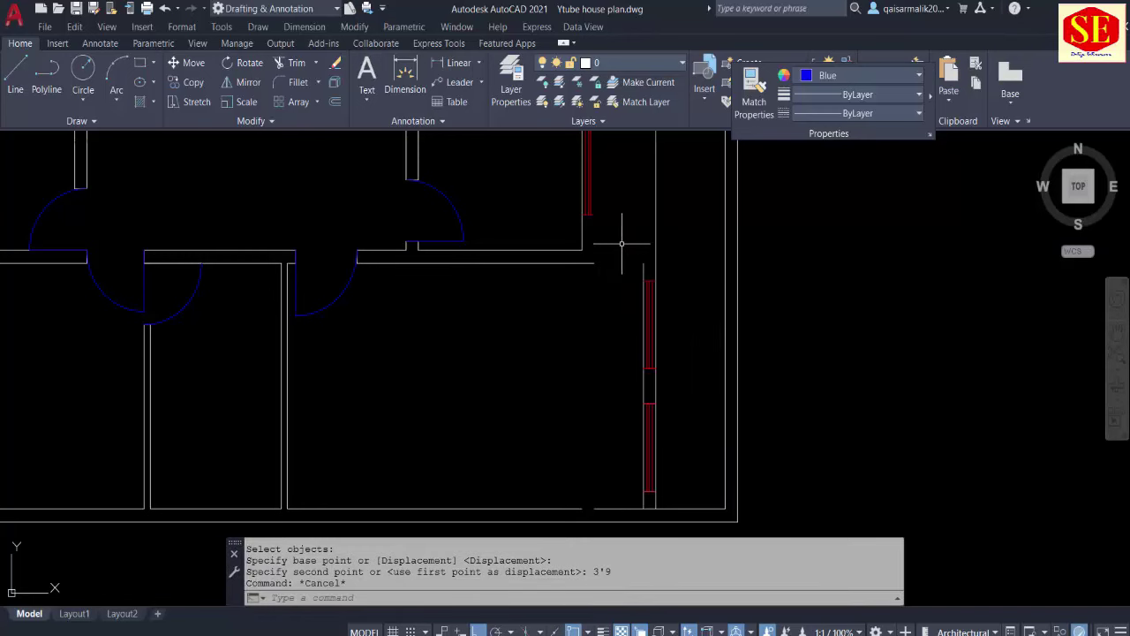
Step: Take a trial linear dimension along the top wall, then cancel it
click(453, 63)
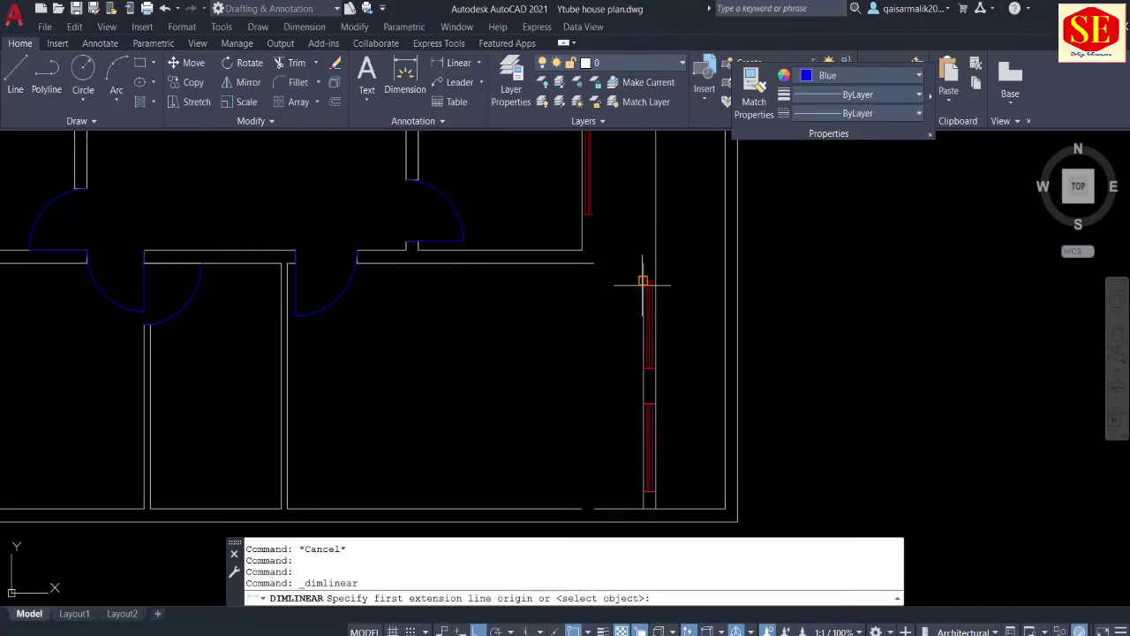
click(594, 262)
click(642, 262)
scroll(640, 262, up, 5)
key(Escape)
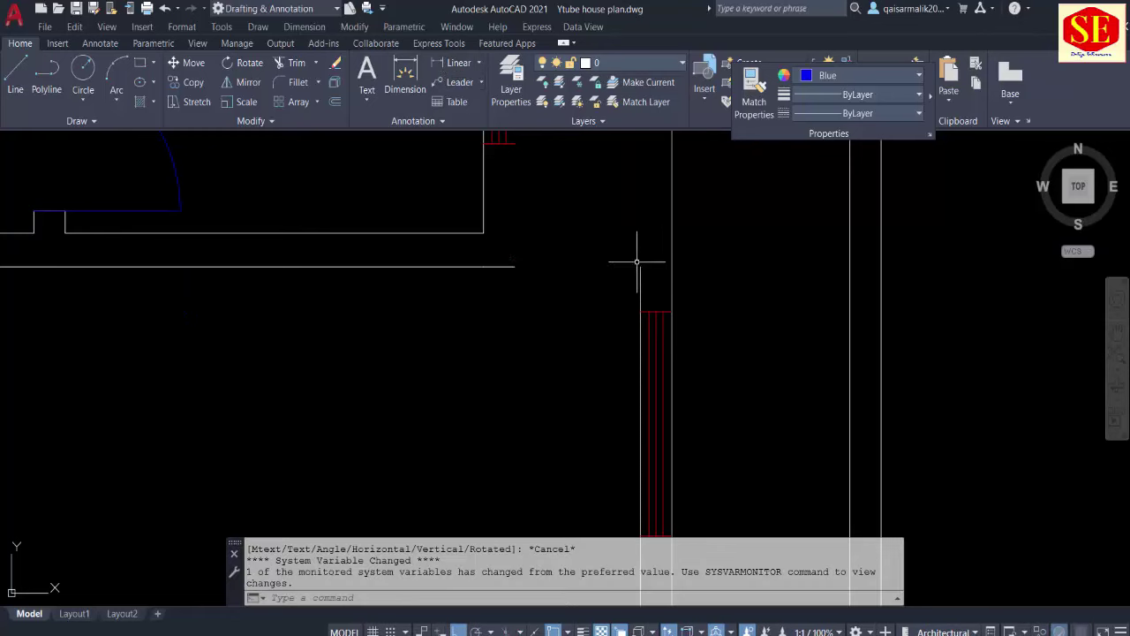
scroll(637, 263, down, 2)
Step: Move the 12-object right wall section and red window 9 inches to the right
text(m)
key(Return)
scroll(574, 260, down, 2)
click(544, 258)
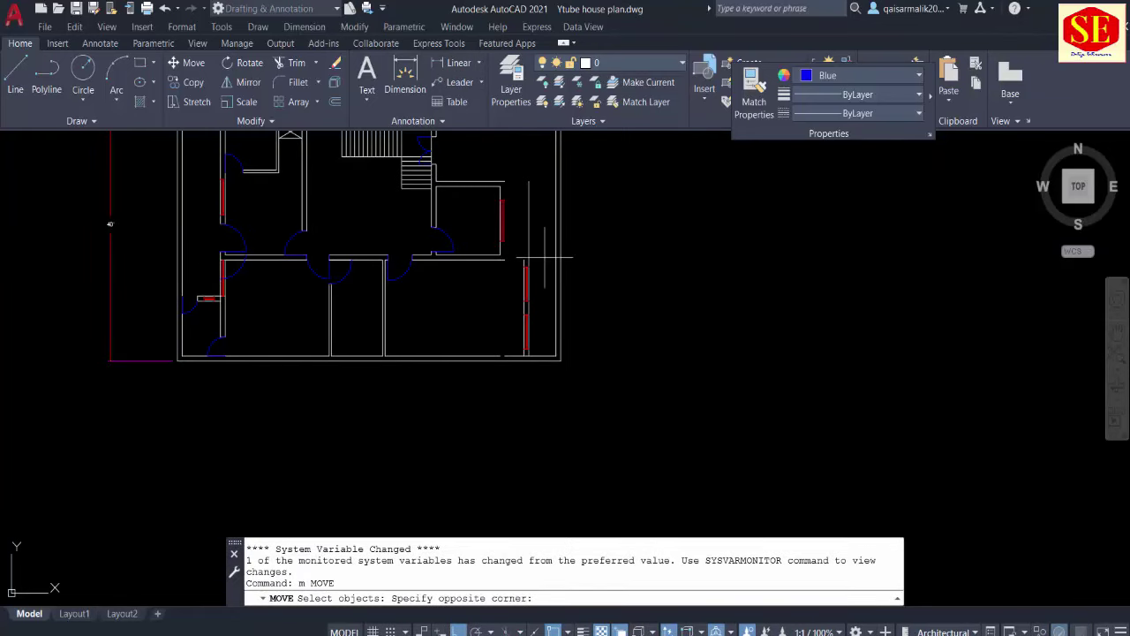
click(505, 358)
scroll(500, 264, up, 3)
key(Return)
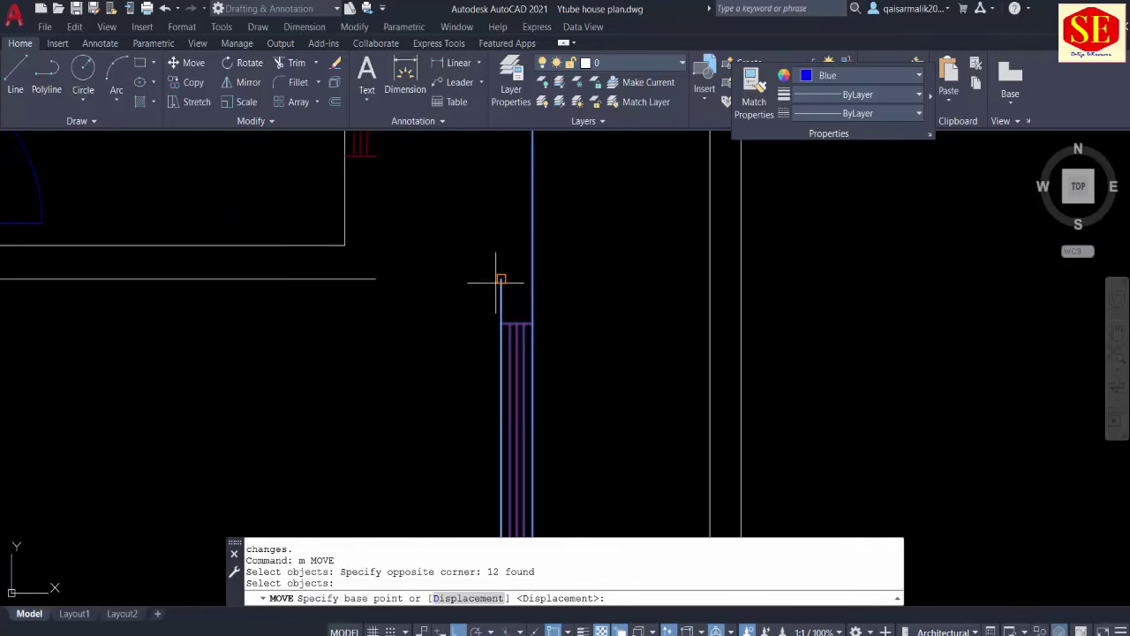
click(501, 279)
text(9)
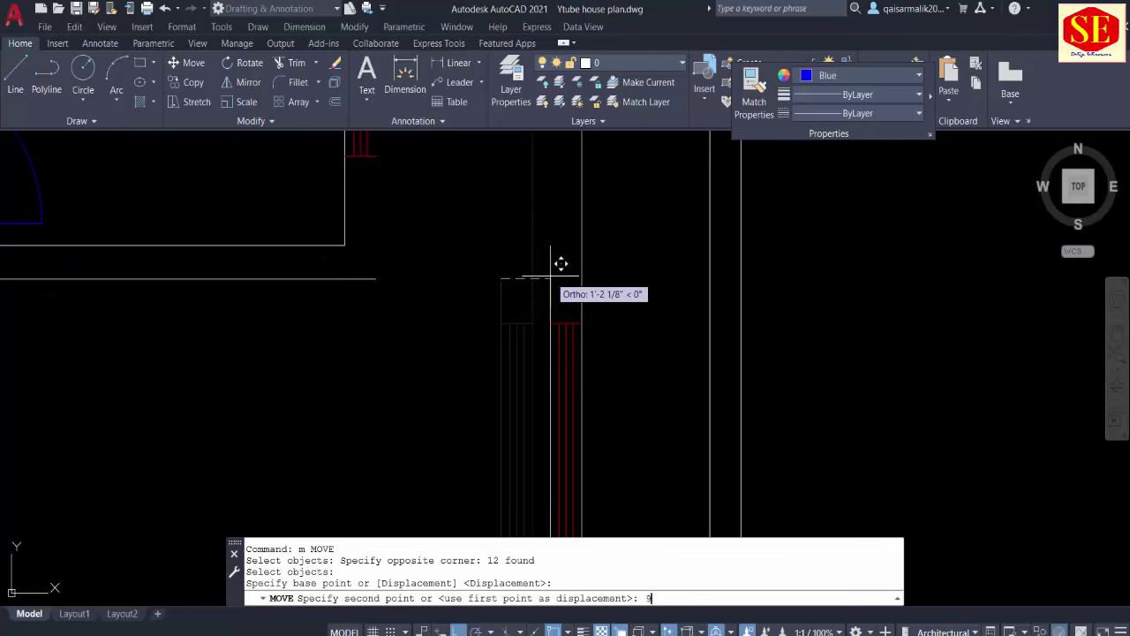
key(Return)
Step: Check the new gap with a trial linear dimension and cancel it
click(446, 63)
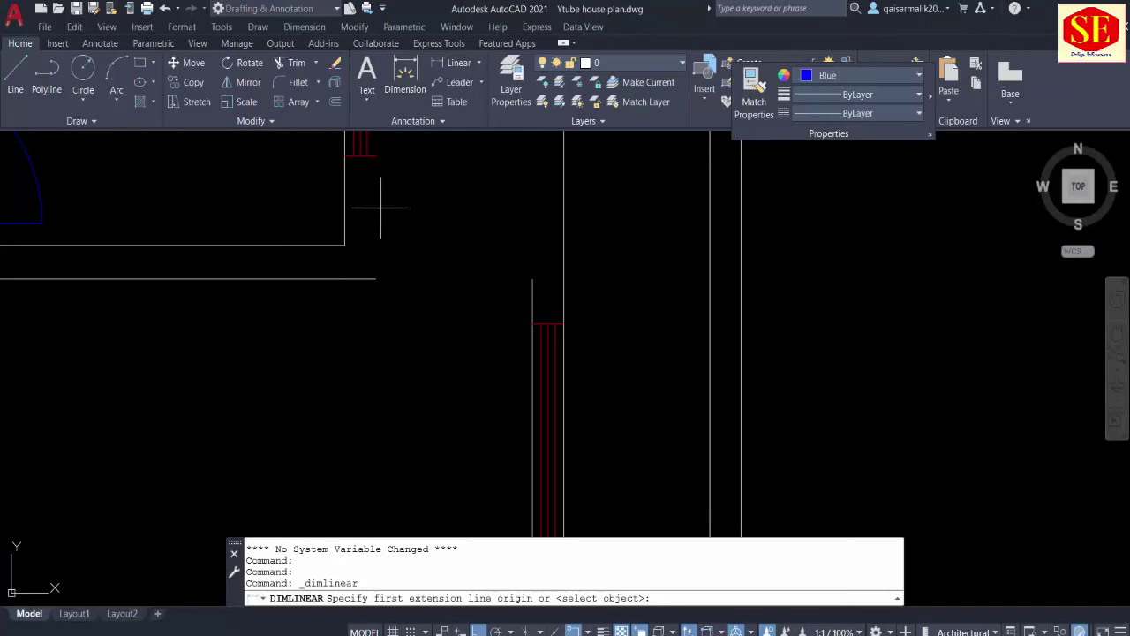
click(376, 278)
click(533, 279)
key(Escape)
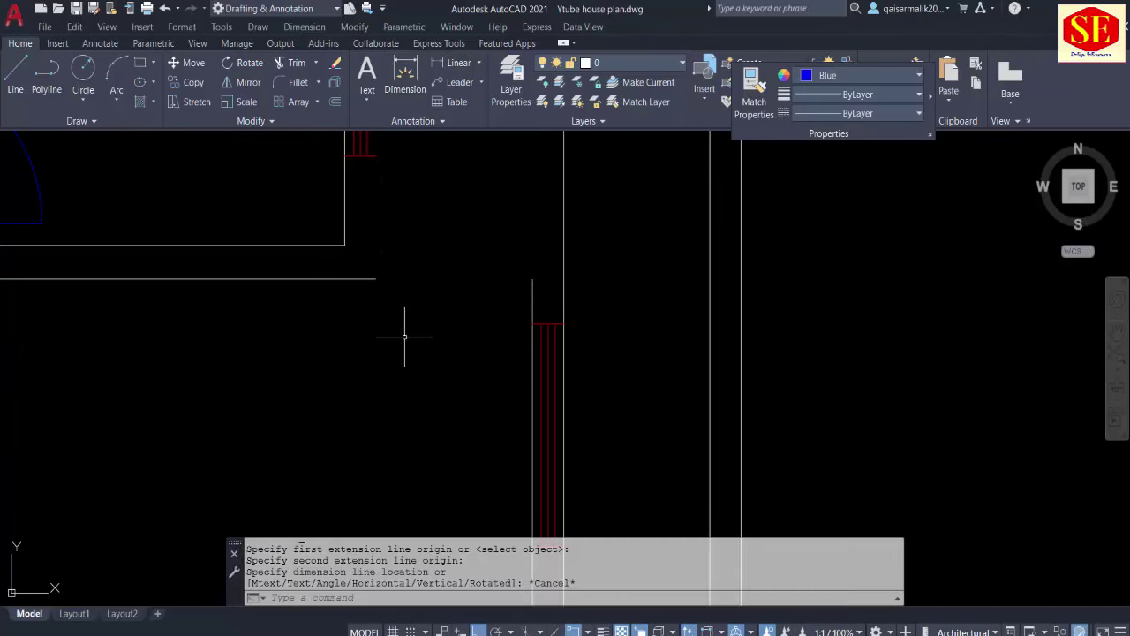
scroll(405, 336, down, 2)
text(PL)
Step: Try a polyline and a property match on the wall line, cancelling both
key(Return)
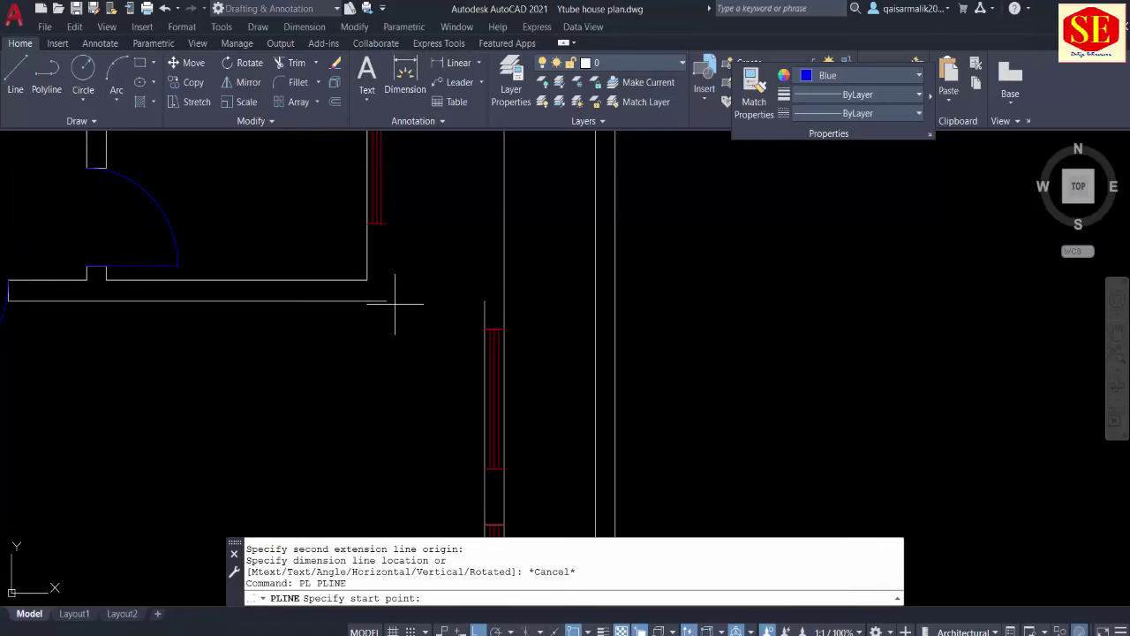
click(387, 301)
scroll(394, 291, down, 2)
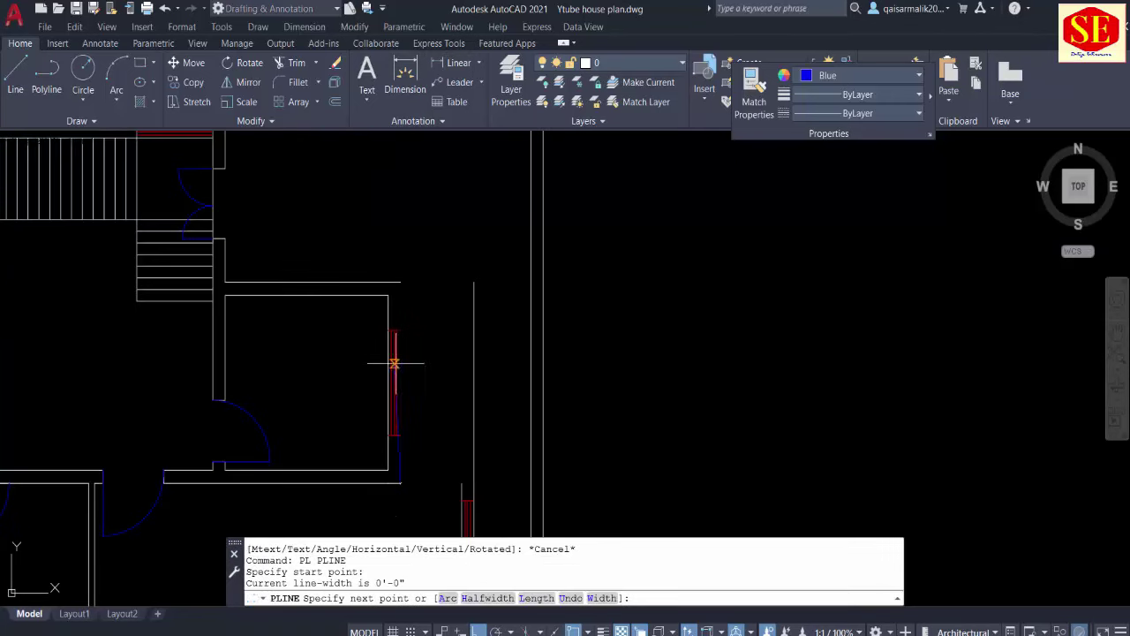
click(400, 282)
key(Escape)
text(ma)
key(Return)
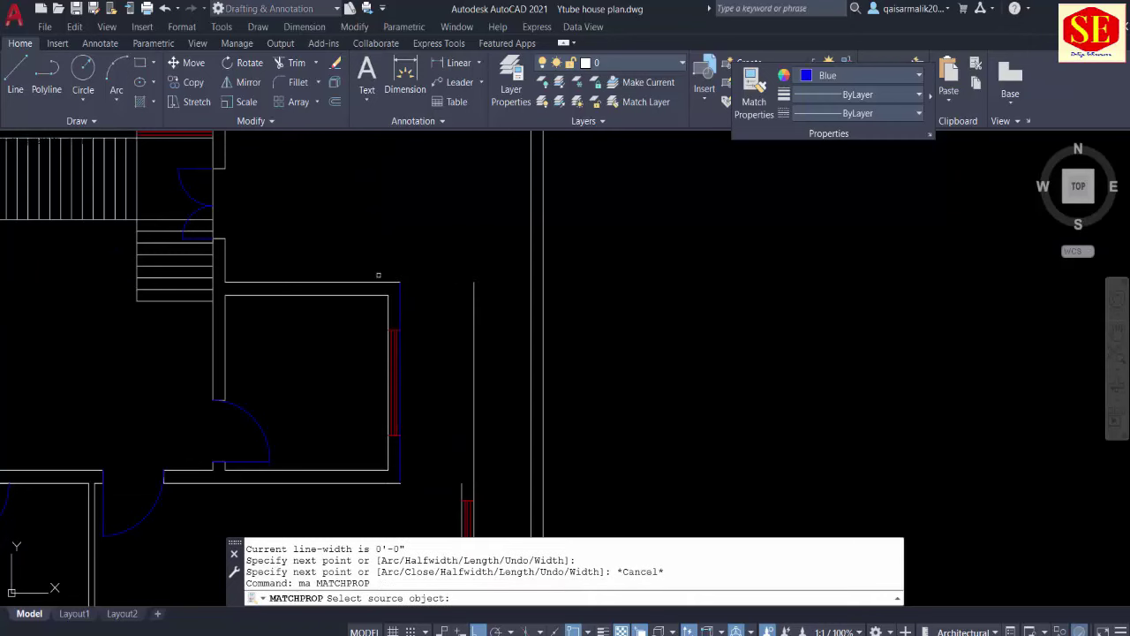
click(388, 282)
key(Escape)
scroll(454, 341, up, 1)
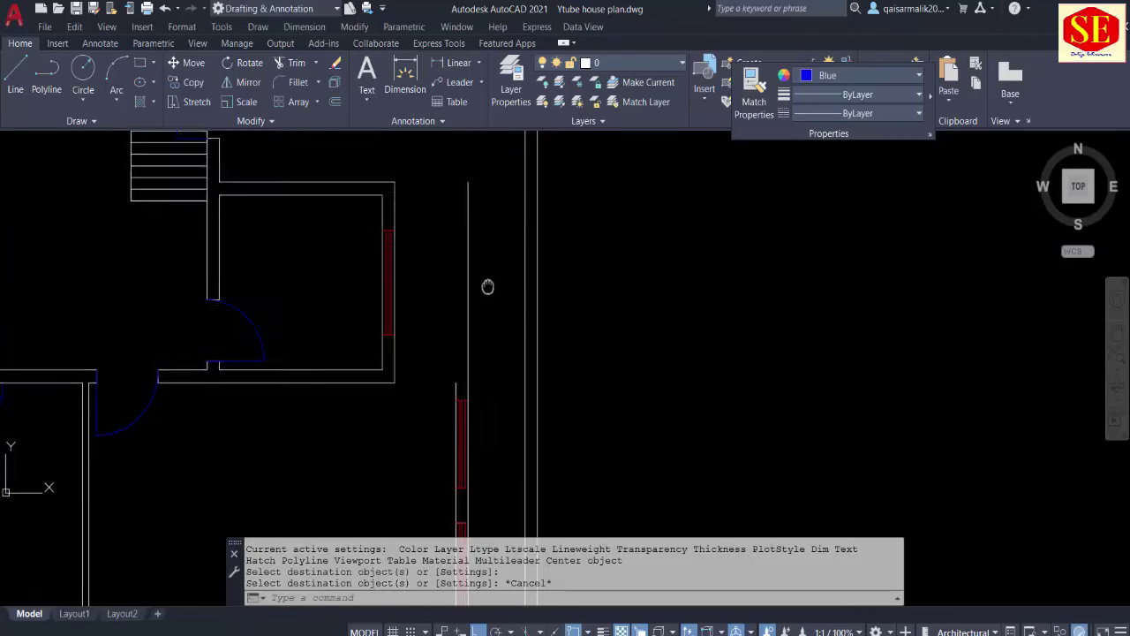
scroll(432, 362, up, 1)
scroll(417, 380, up, 1)
Step: Draw a line from the lower wall end across to the shifted right wall
text(l)
key(Return)
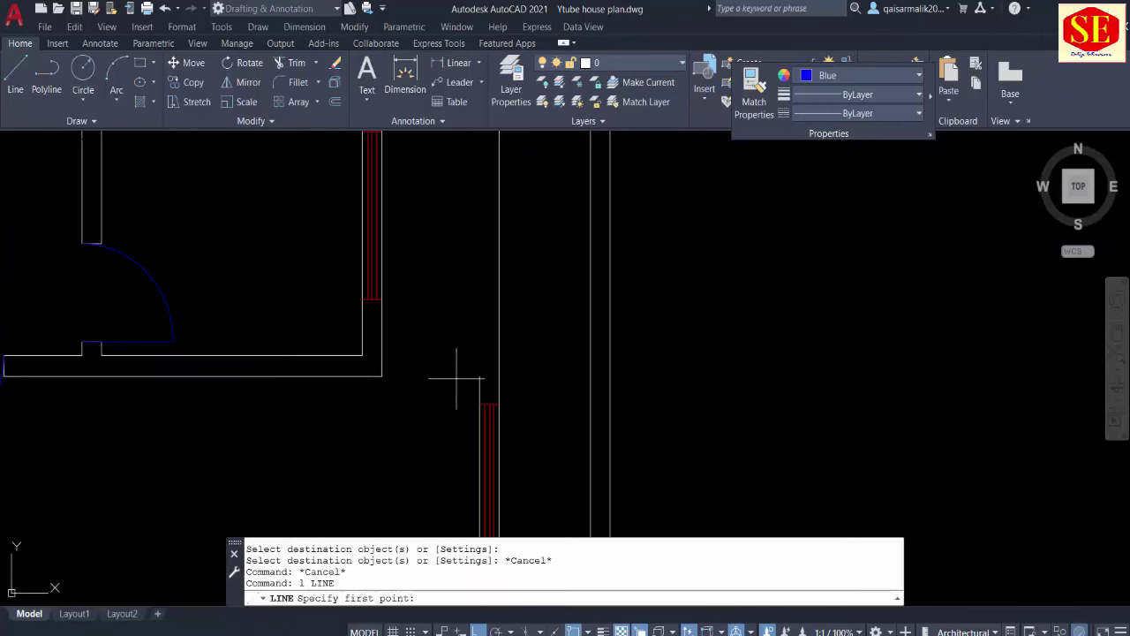
click(382, 375)
click(499, 376)
key(Escape)
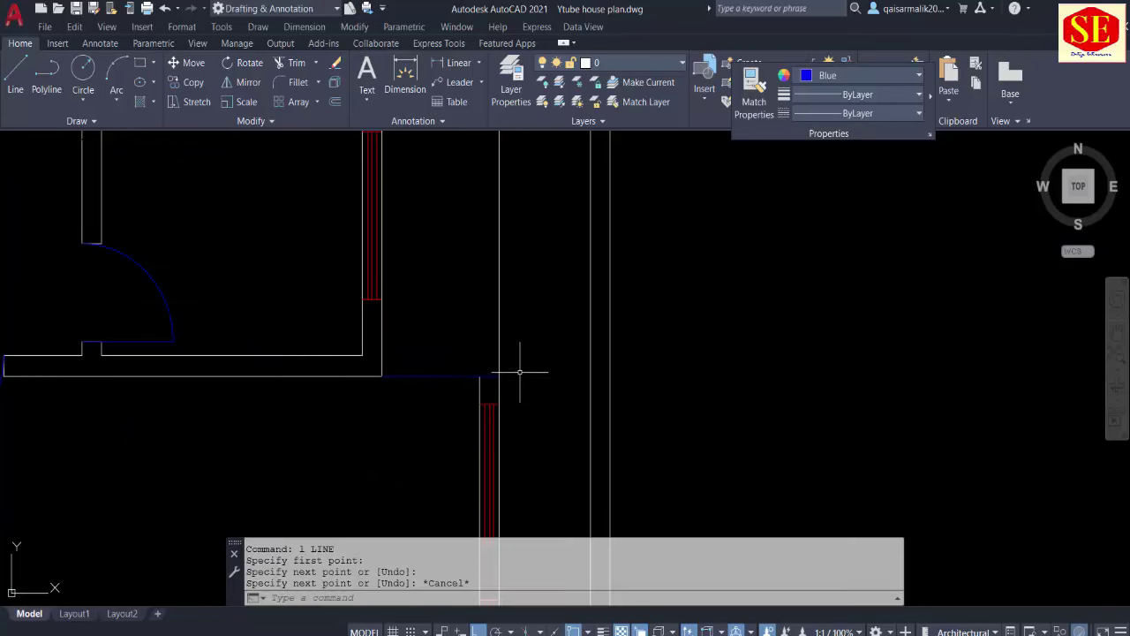
Step: Trim the vertical stub above the new joint and recentre on the wall corner
text(t)
key(Return)
click(500, 322)
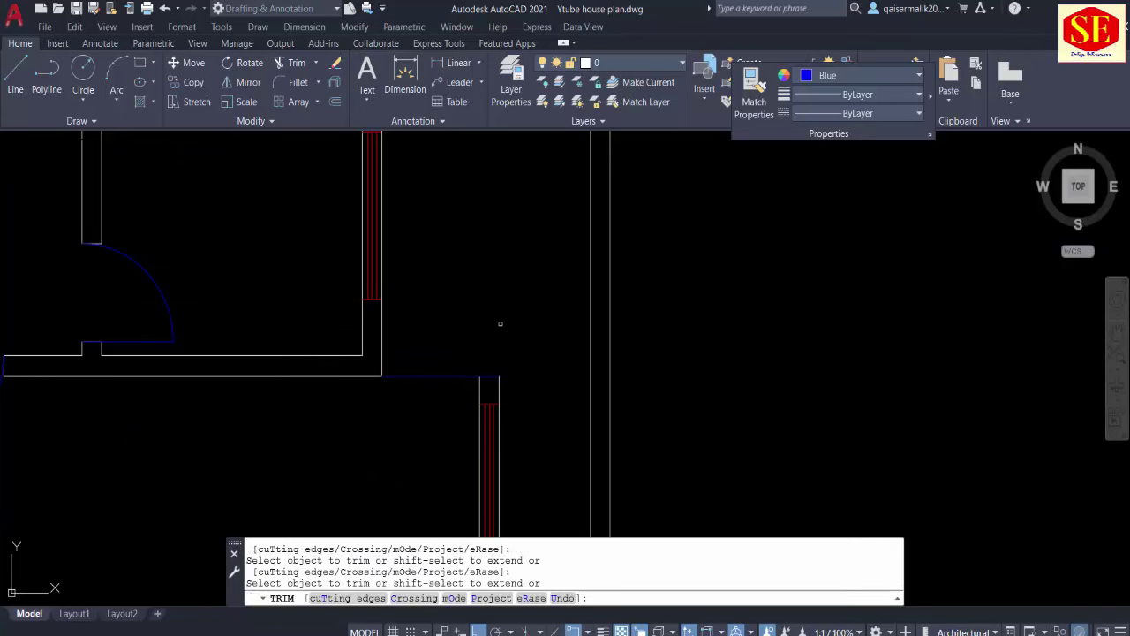
key(Escape)
key(Escape)
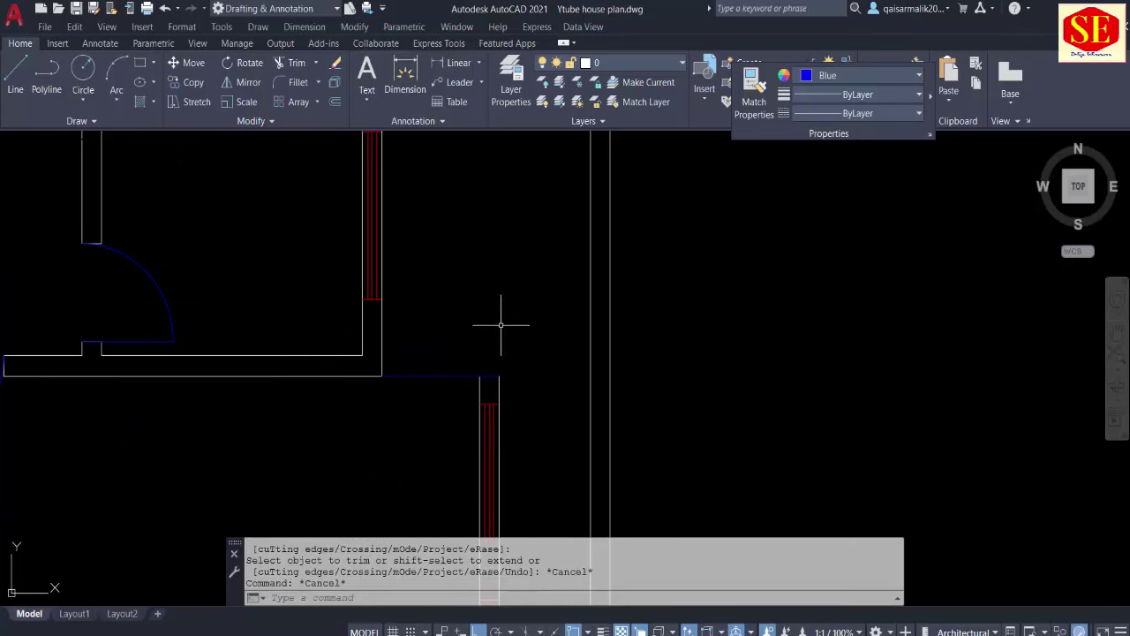
key(Escape)
middle_drag(467, 327, 479, 247)
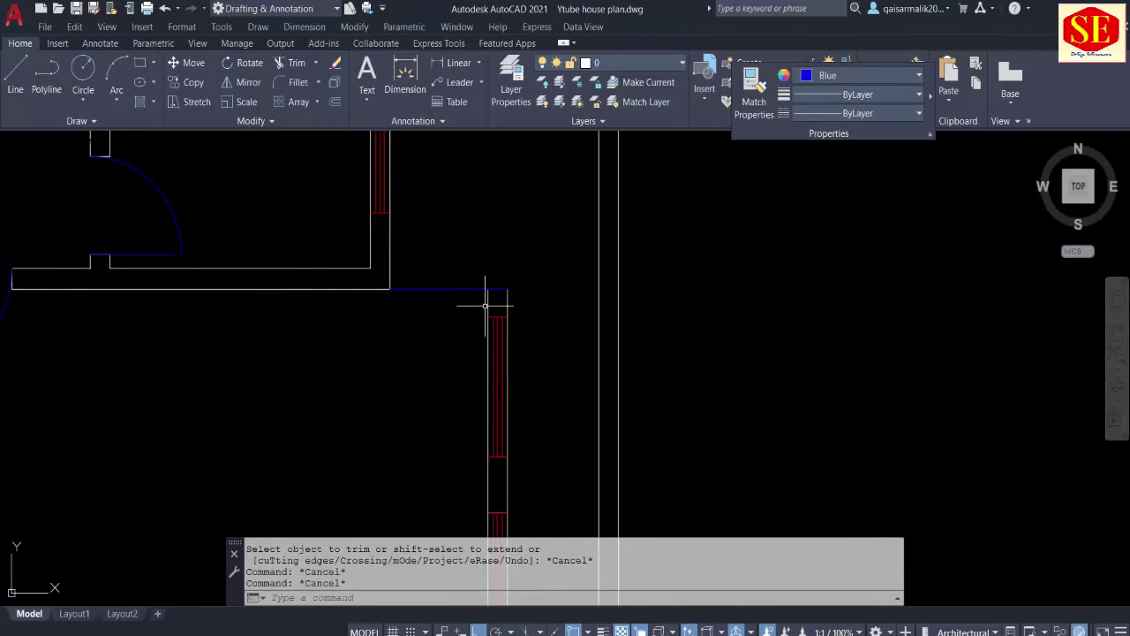
text(l)
key(Return)
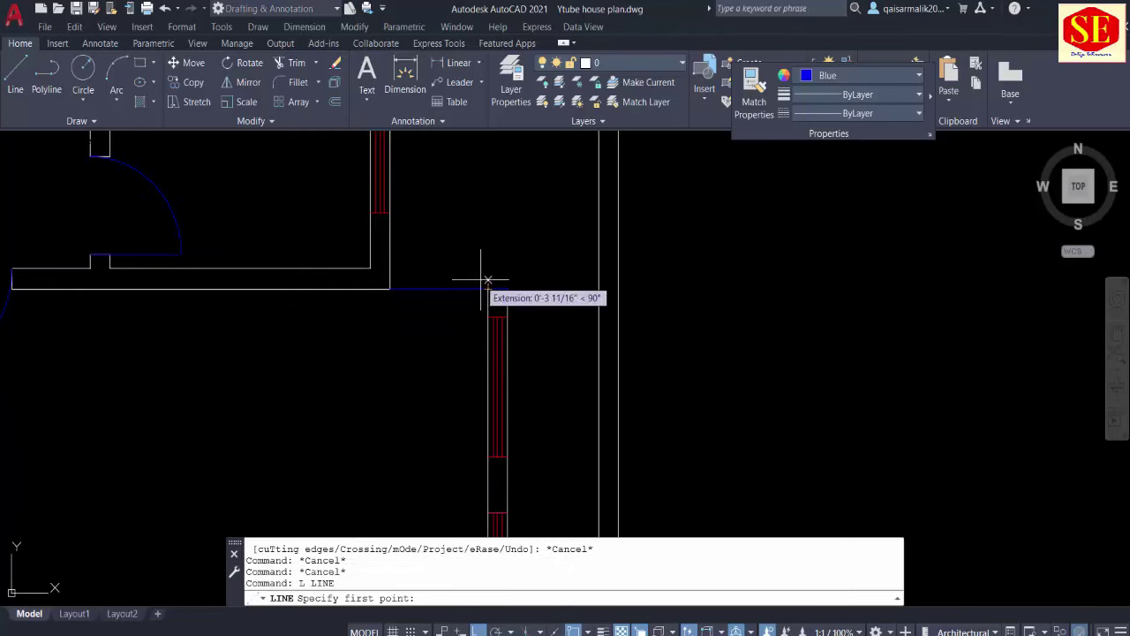
Step: Draw a 3'9 door leaf line down from the wall corner with a circle centred there
click(487, 289)
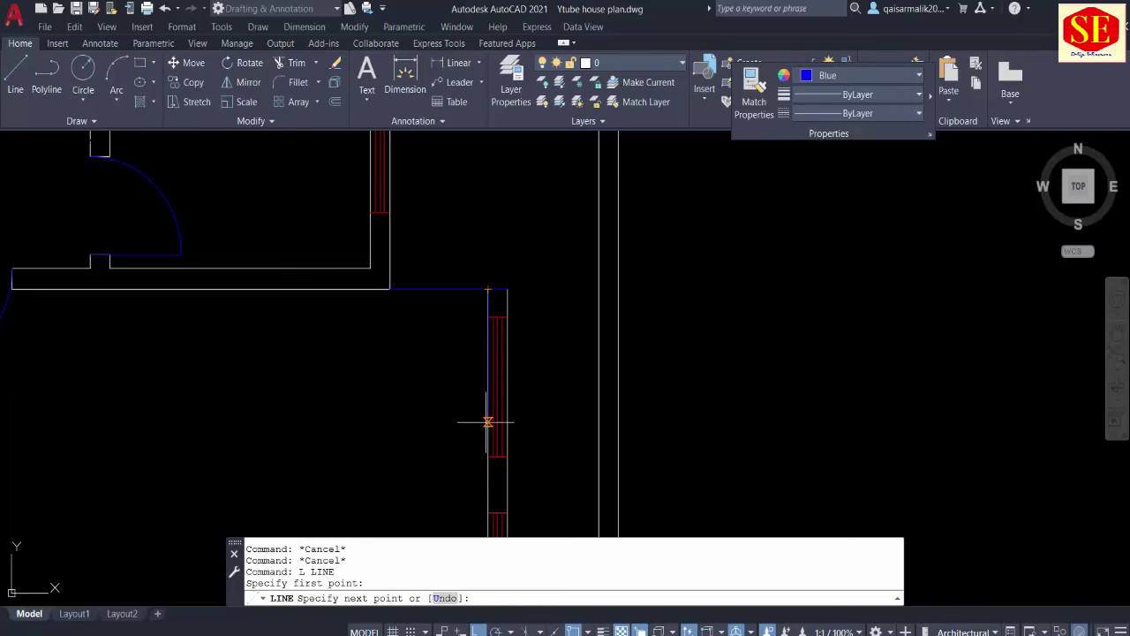
text(3'9)
key(Return)
key(Escape)
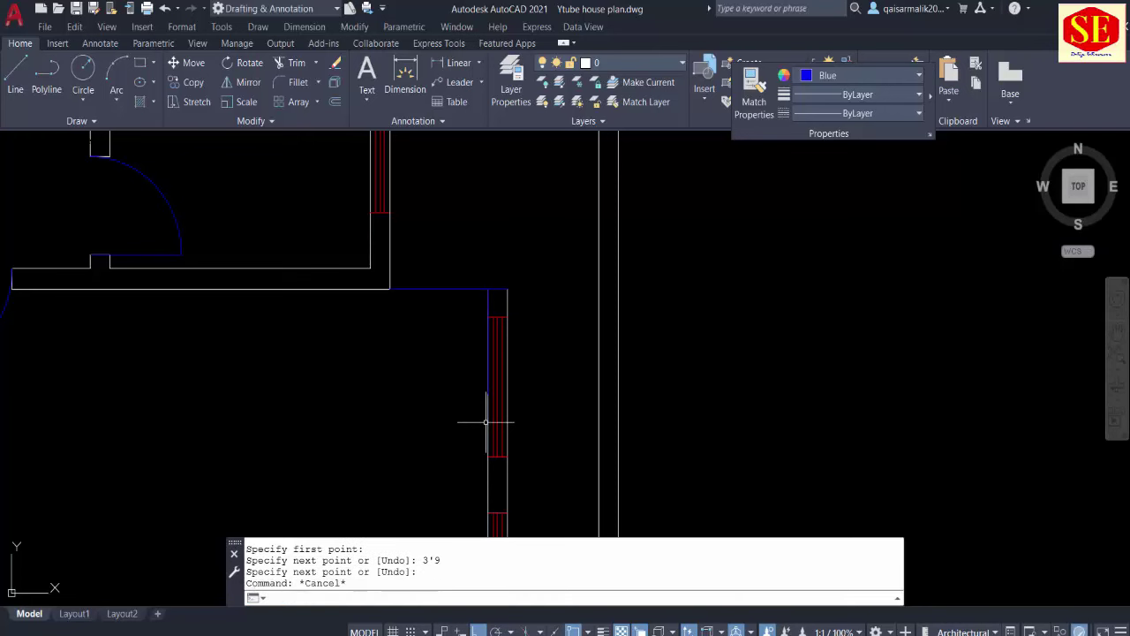
text(c)
key(Return)
click(488, 289)
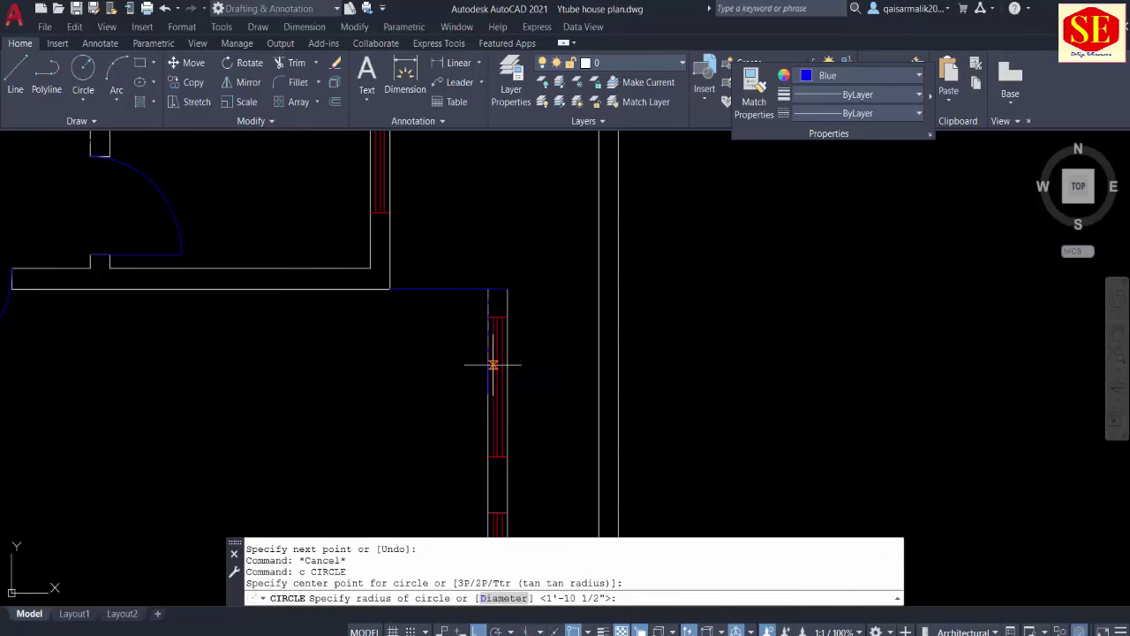
click(489, 393)
key(Escape)
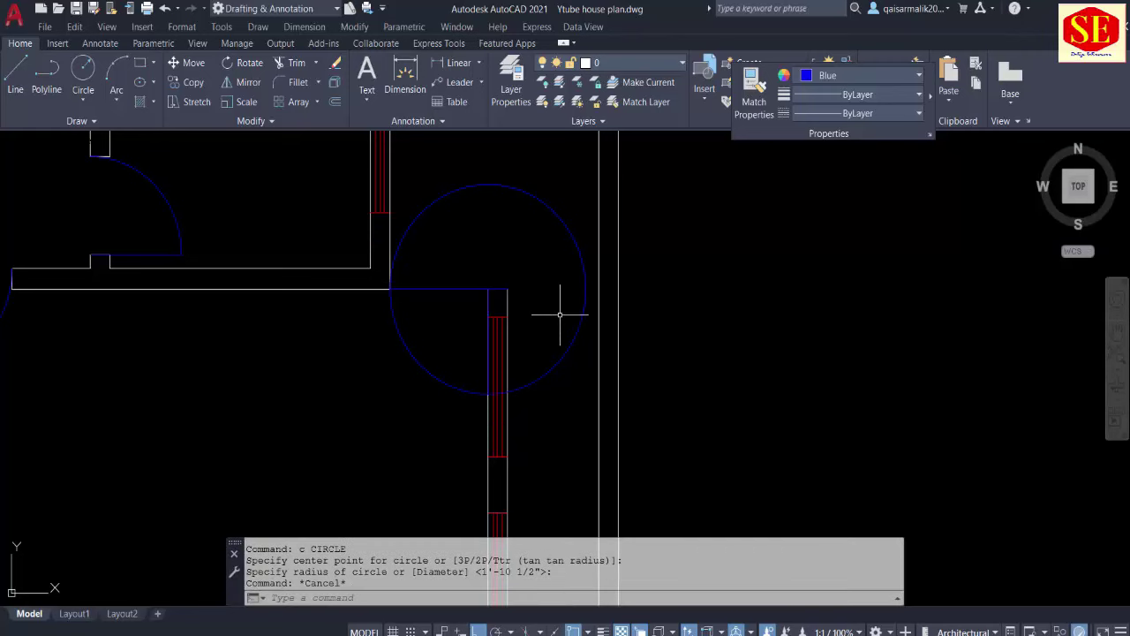
Step: Trim the circle to a quarter swing arc and erase the line across the opening
text(tr)
key(Return)
click(402, 239)
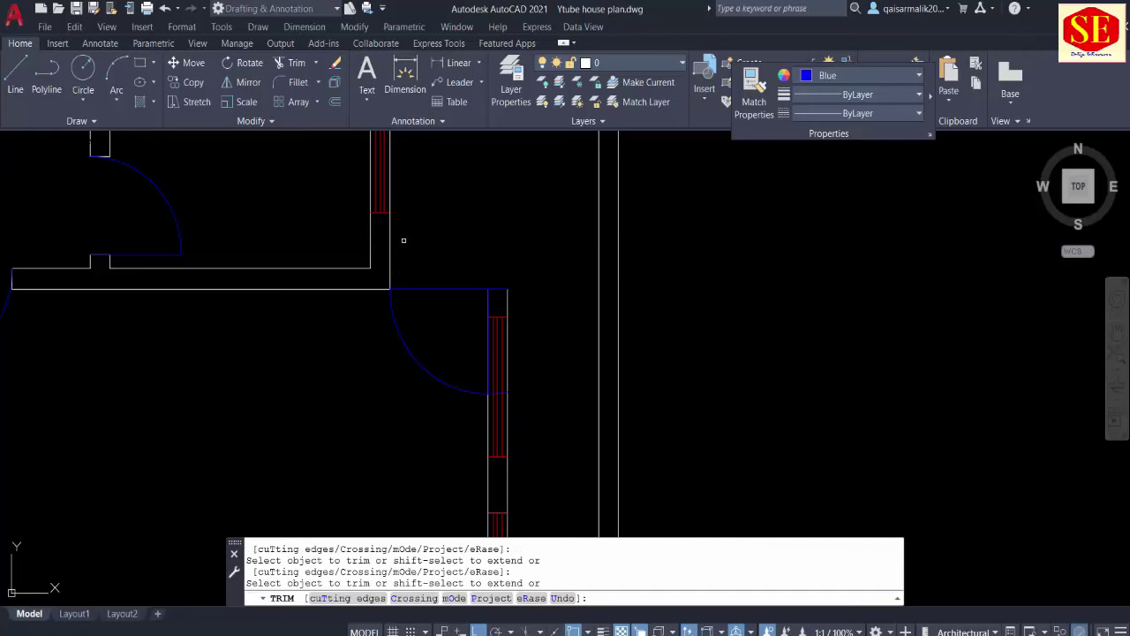
key(Escape)
click(490, 289)
text(e)
key(Return)
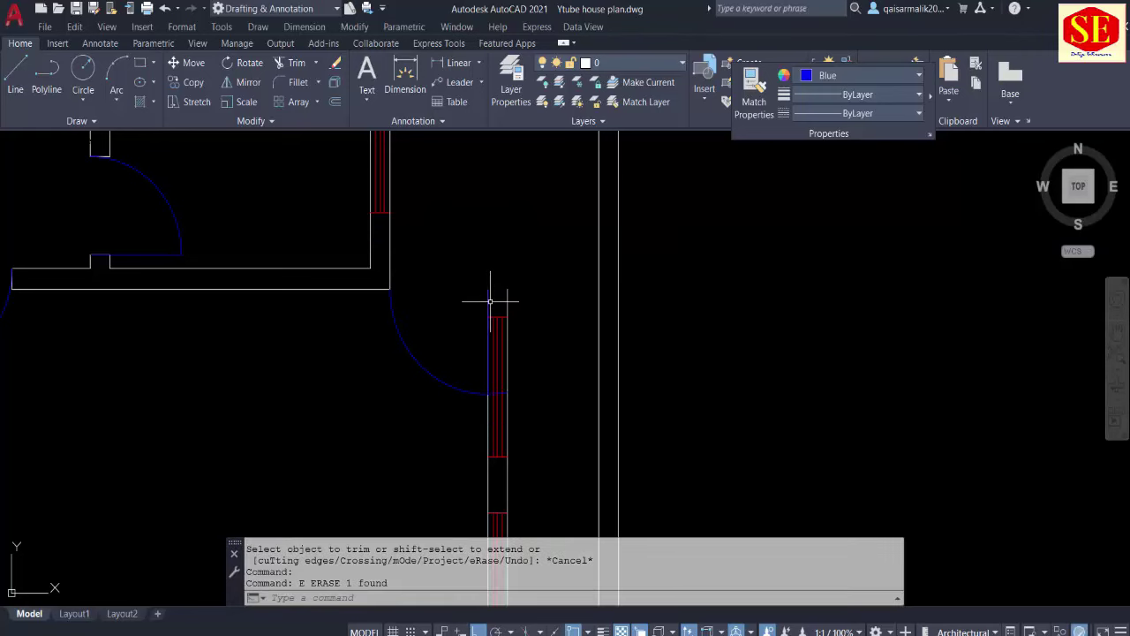
Step: Cap the wall end with a short line to the wall's outer edge
text(l)
key(Return)
click(489, 289)
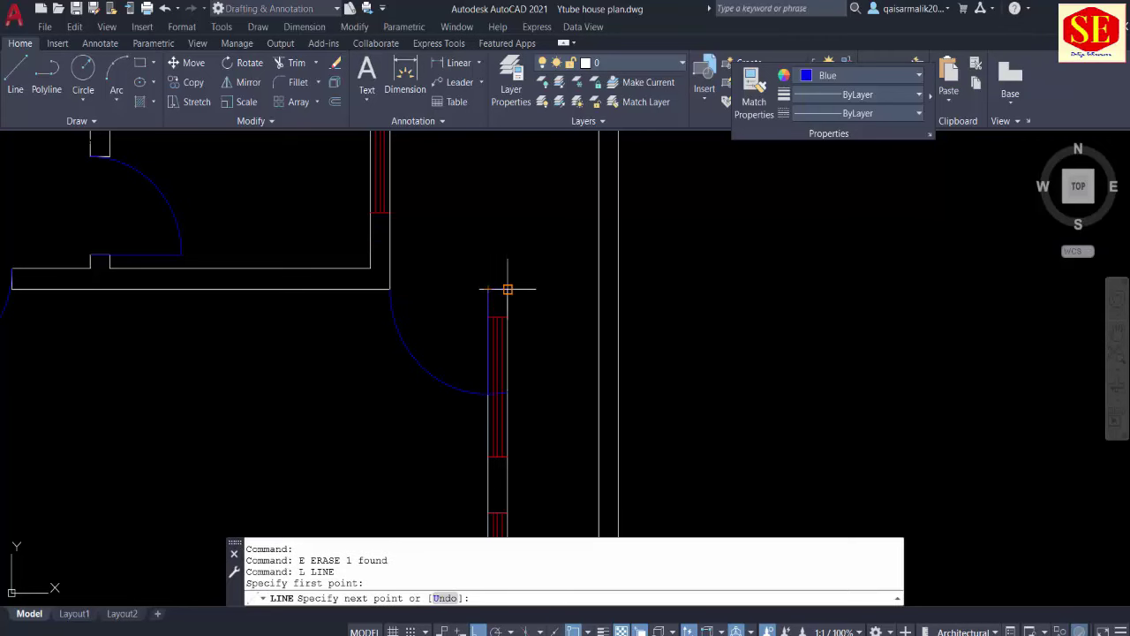
click(508, 289)
key(Escape)
text(ma)
key(Return)
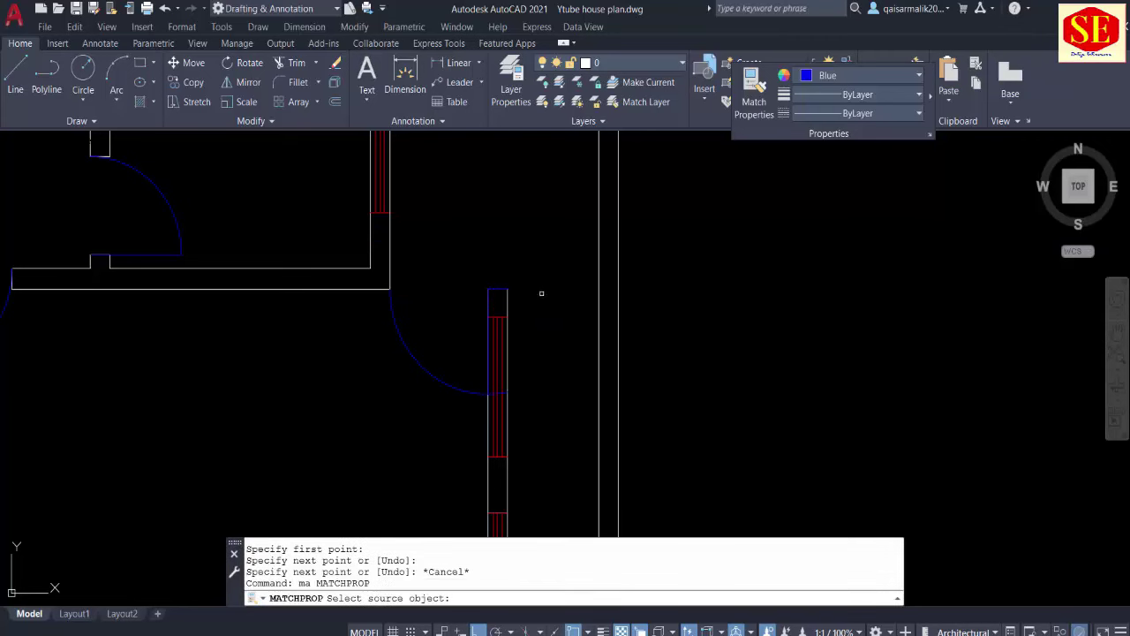
click(508, 298)
key(Escape)
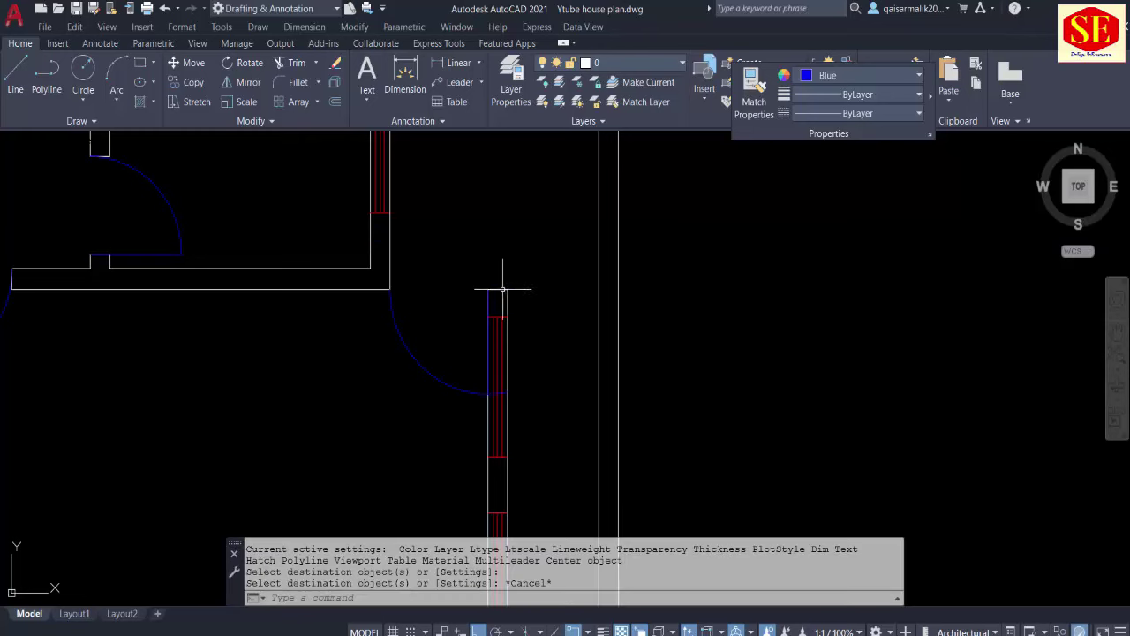
scroll(550, 290, down, 1)
scroll(558, 289, down, 1)
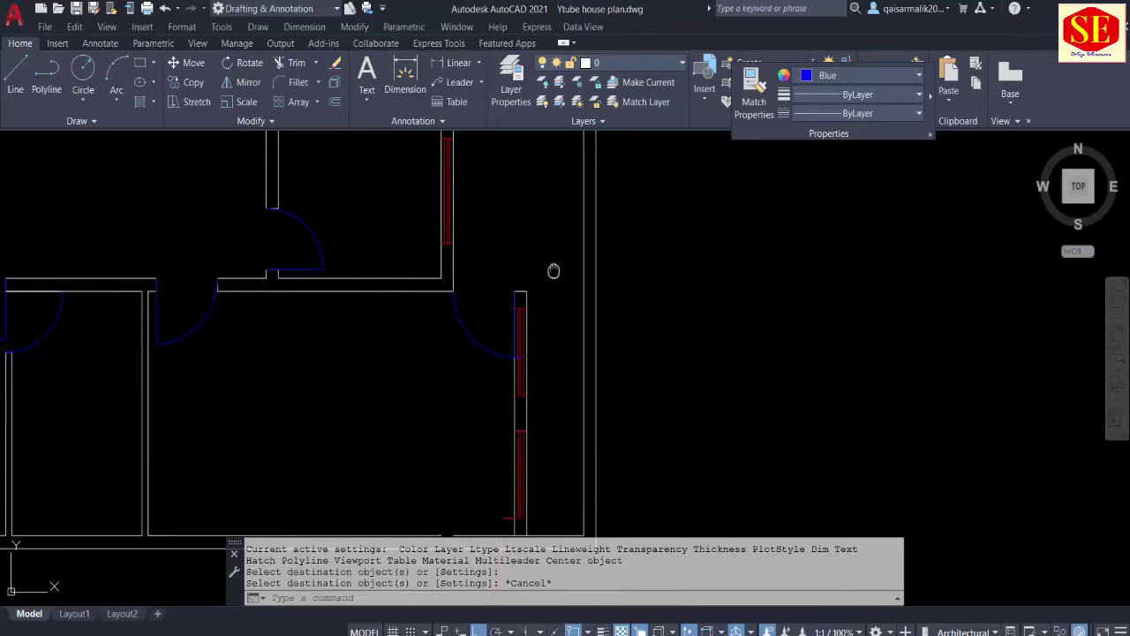
Step: Try moving the short red line near the lower right wall, then cancel the move
middle_drag(522, 473, 530, 328)
text(m)
key(Return)
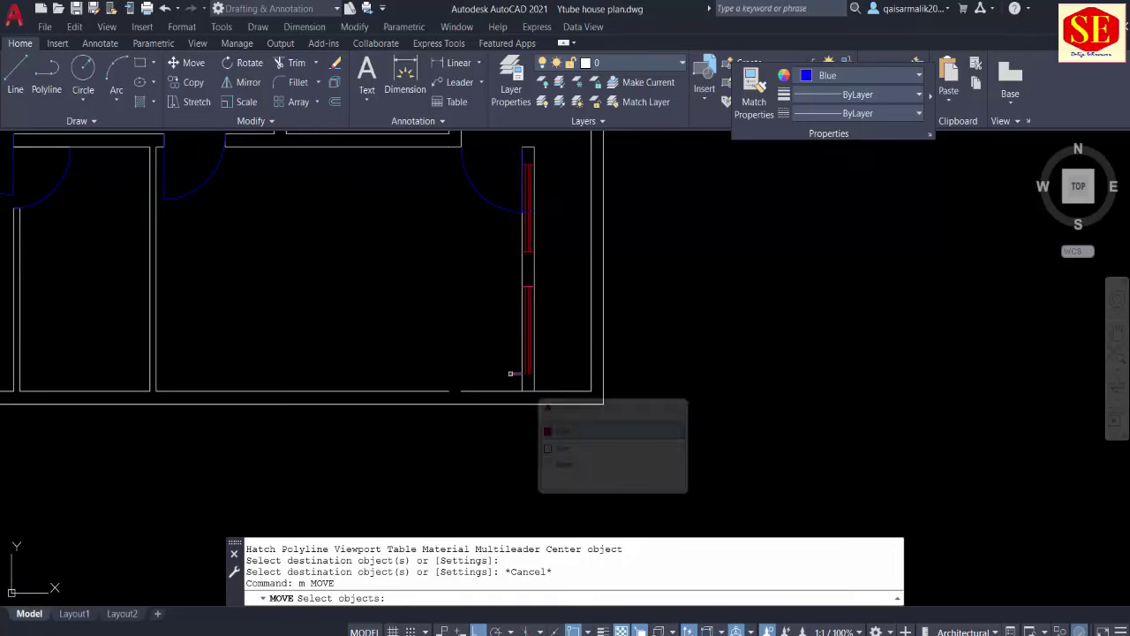
click(507, 376)
scroll(510, 376, up, 3)
key(Return)
click(521, 358)
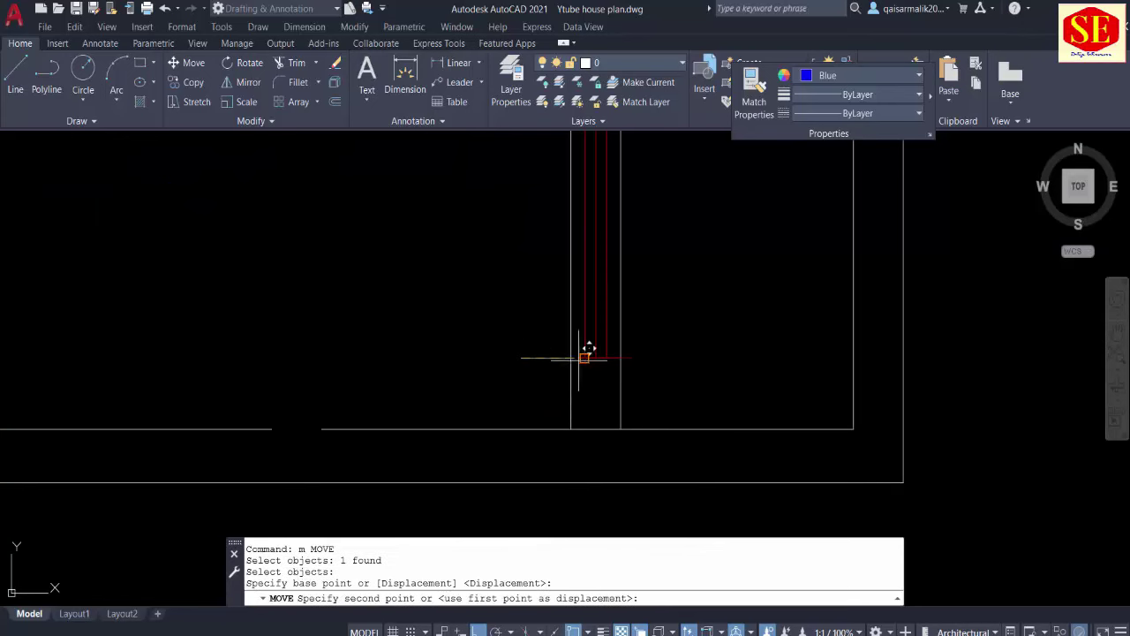
key(Escape)
Step: Window-select the stray short line near the window wall and erase it
scroll(598, 361, down, 1)
scroll(586, 362, down, 1)
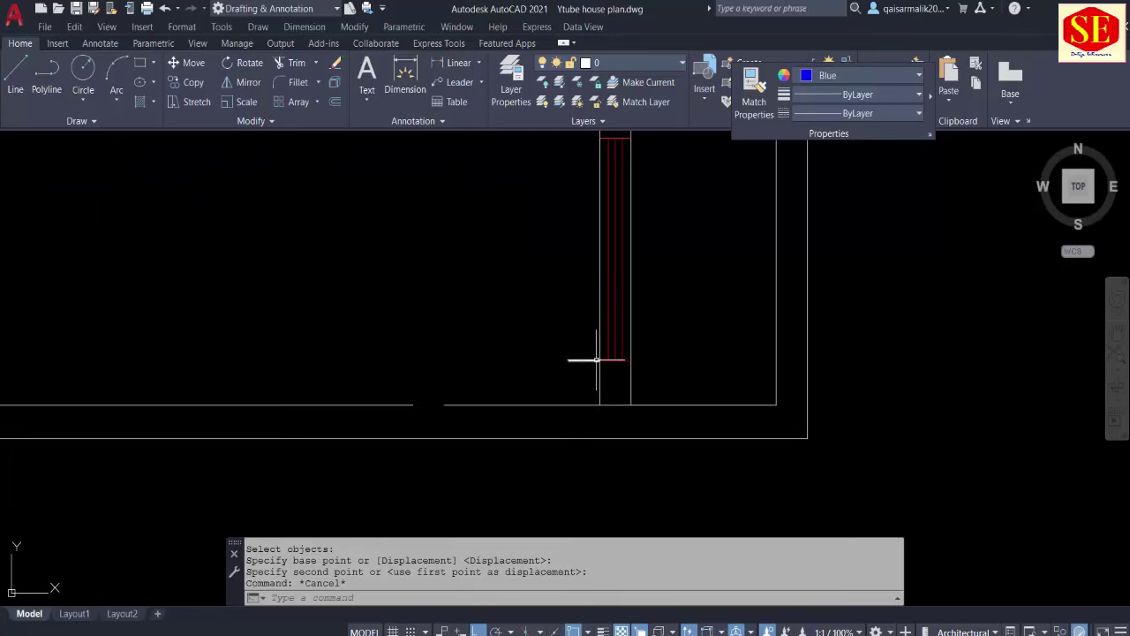
click(586, 354)
click(572, 366)
text(e)
key(Return)
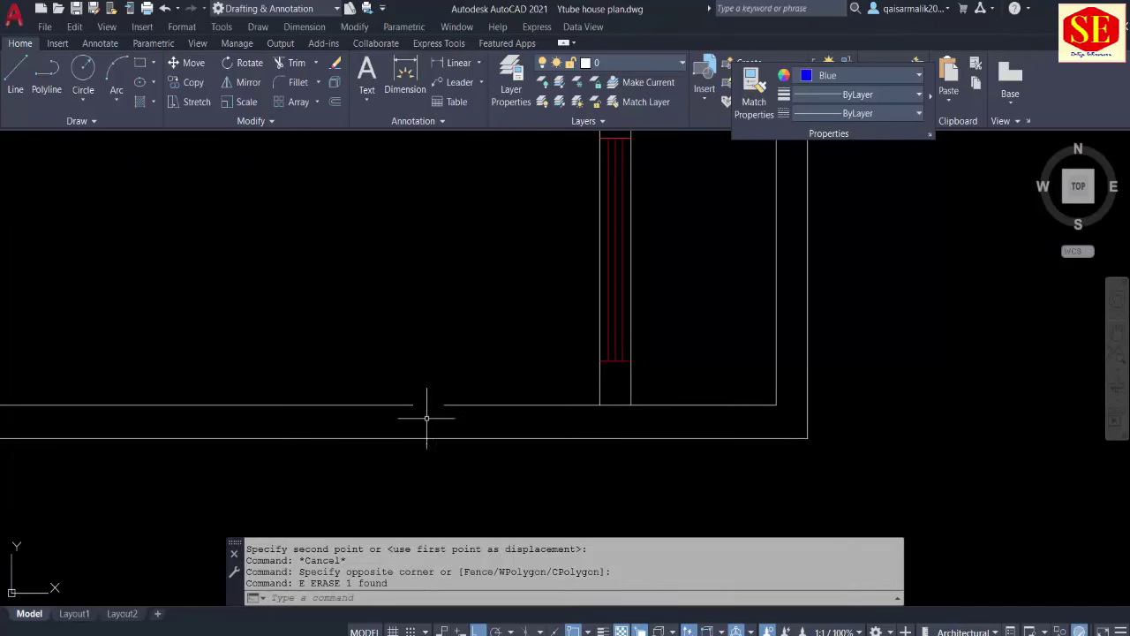
Step: Try a grip stretch on the wall line beside the gap, cancel it, and view the top-right boundary corner
click(407, 405)
click(408, 406)
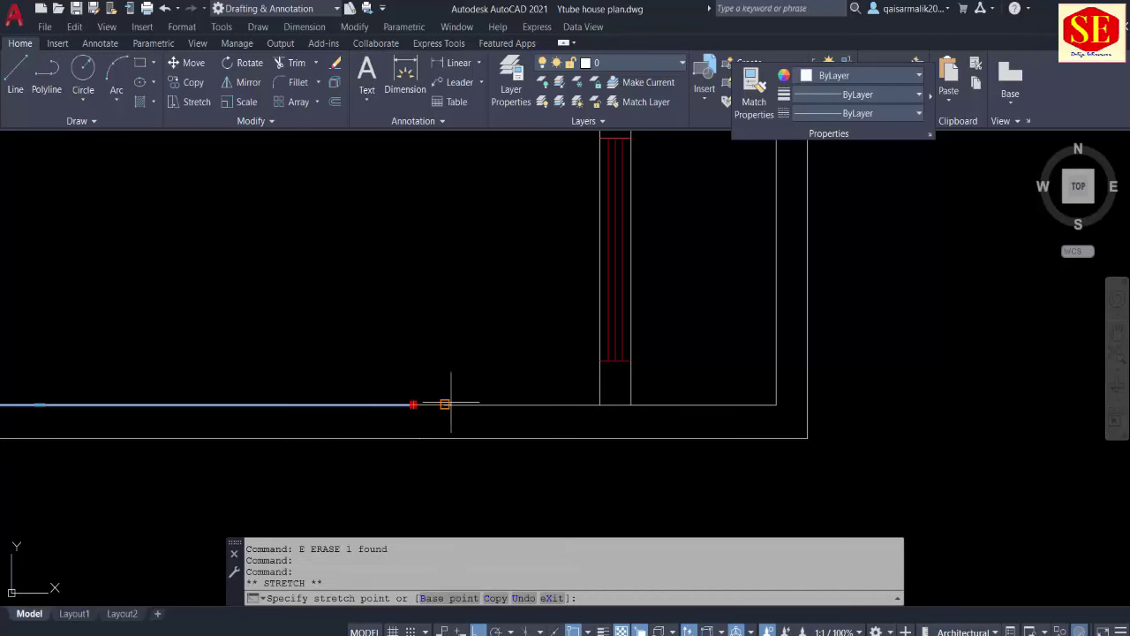
key(Escape)
scroll(773, 361, down, 1)
scroll(769, 361, down, 1)
scroll(750, 295, down, 2)
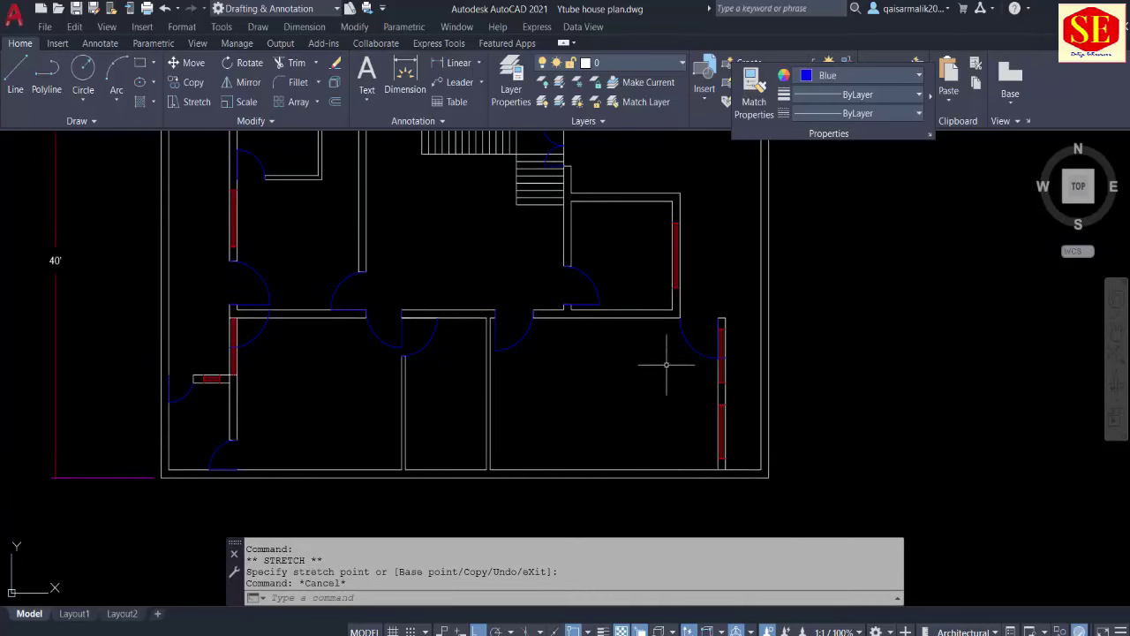
mouse_move(663, 366)
middle_down()
mouse_move(638, 408)
mouse_move(642, 433)
middle_up()
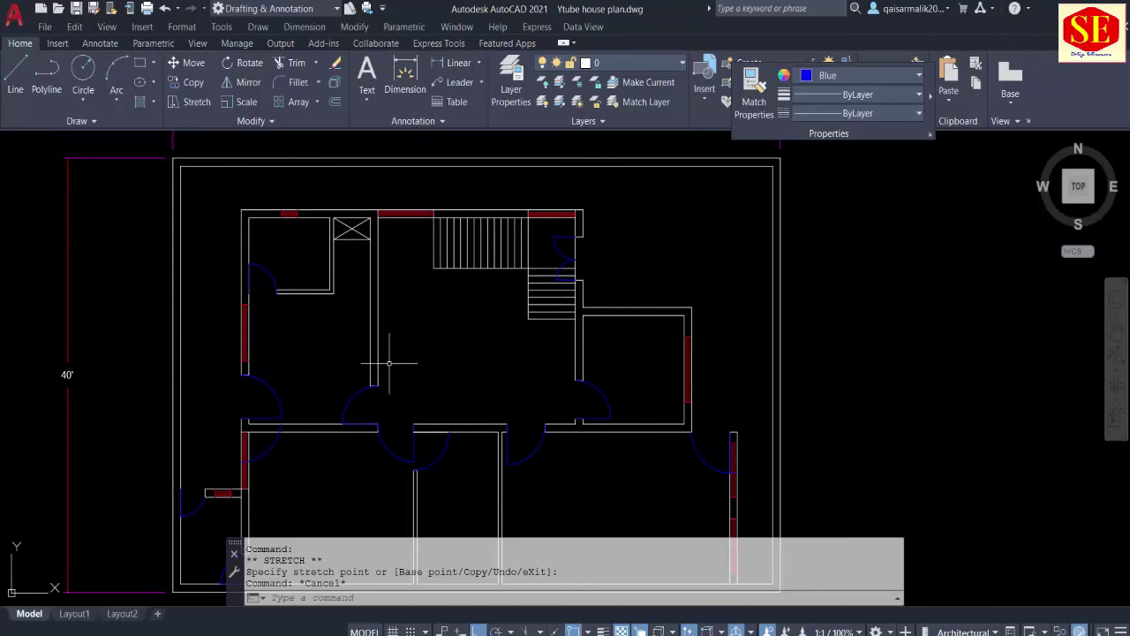
middle_drag(529, 208, 461, 202)
key(Escape)
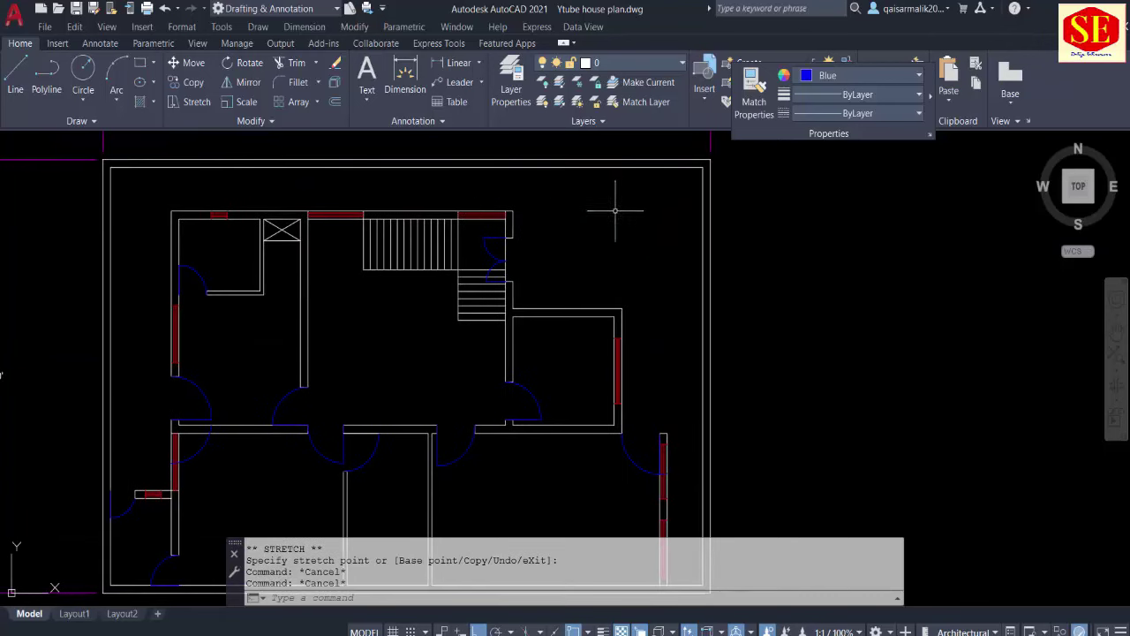
middle_drag(613, 206, 550, 297)
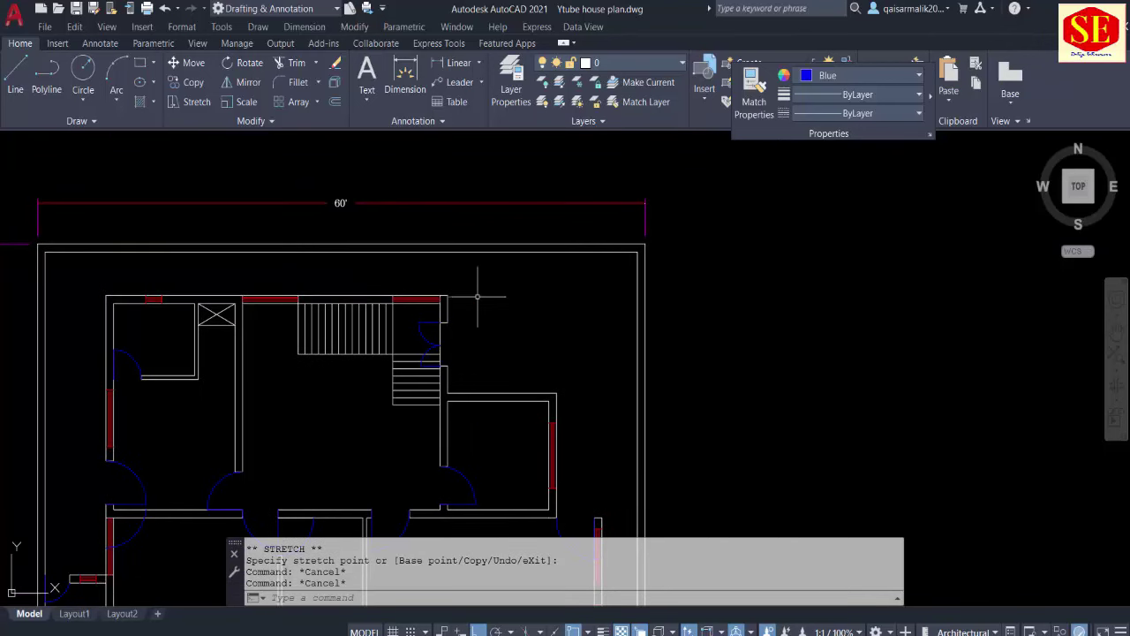
text(l)
key(Return)
Step: Draw a short line starting at the boundary's top-right inner corner
scroll(620, 275, up, 2)
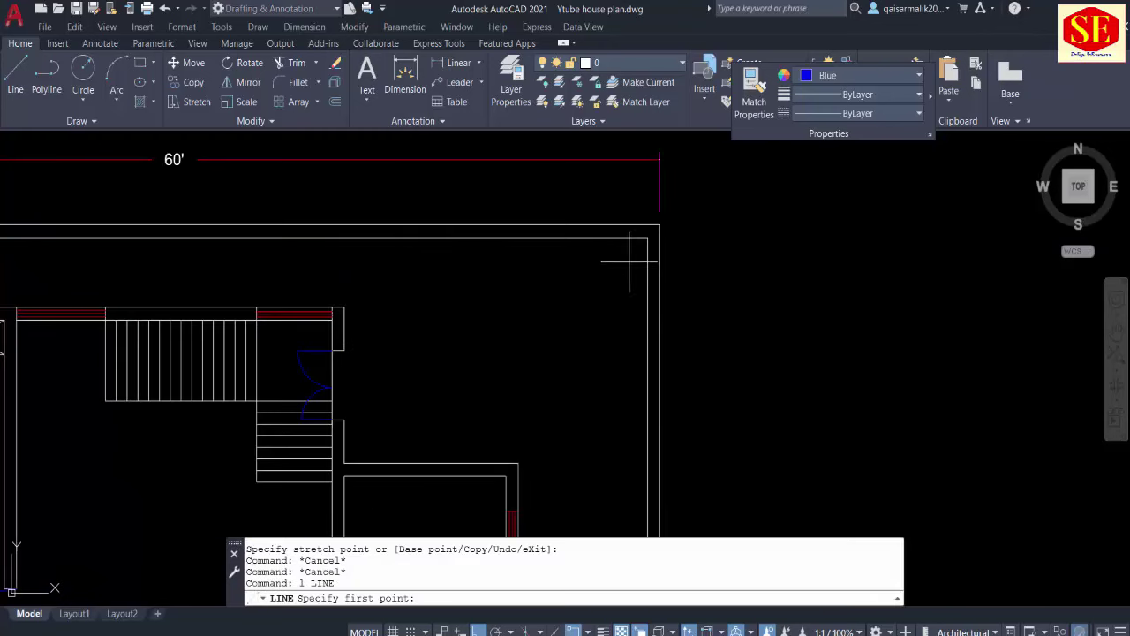
click(648, 237)
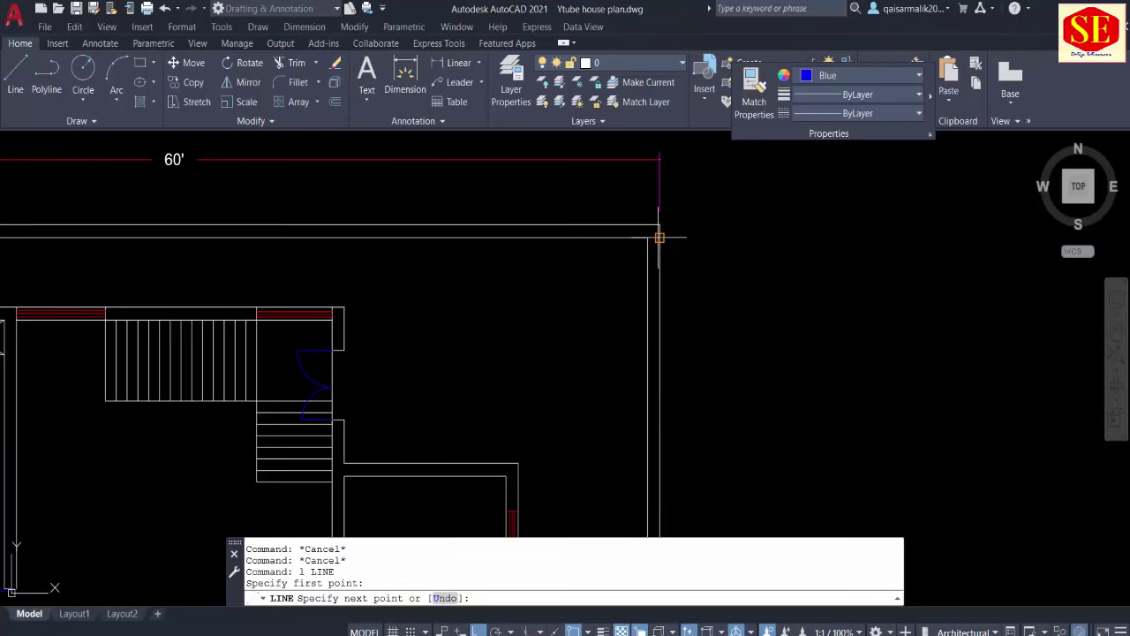
click(659, 237)
key(Escape)
Step: Begin an offset with an 8' distance, then cancel it
text(o)
key(Return)
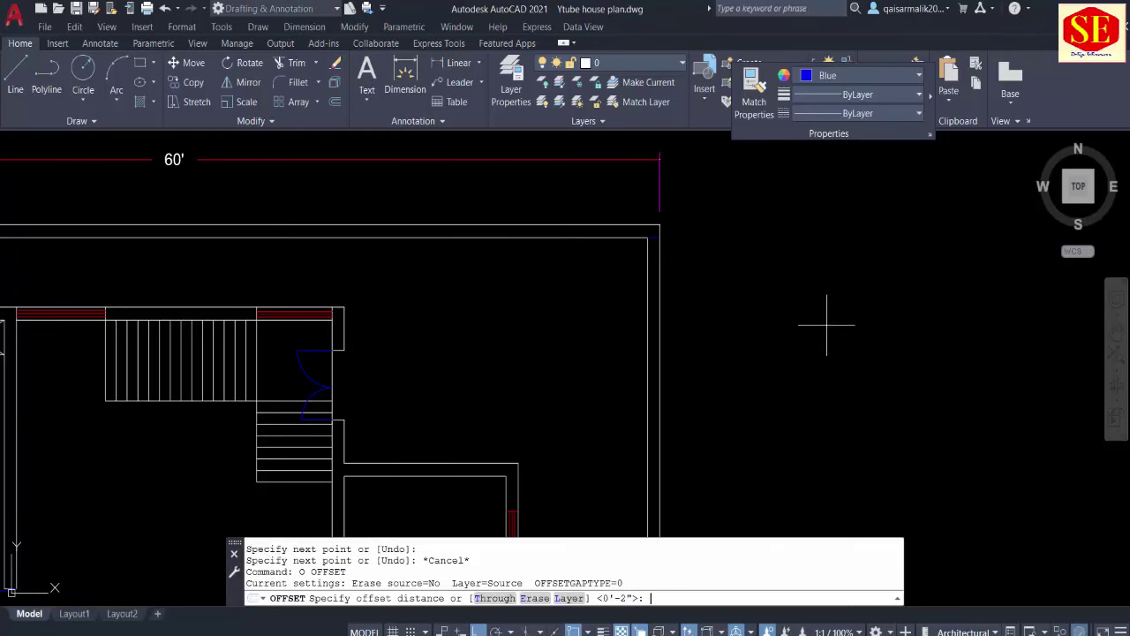
text(')
key(Return)
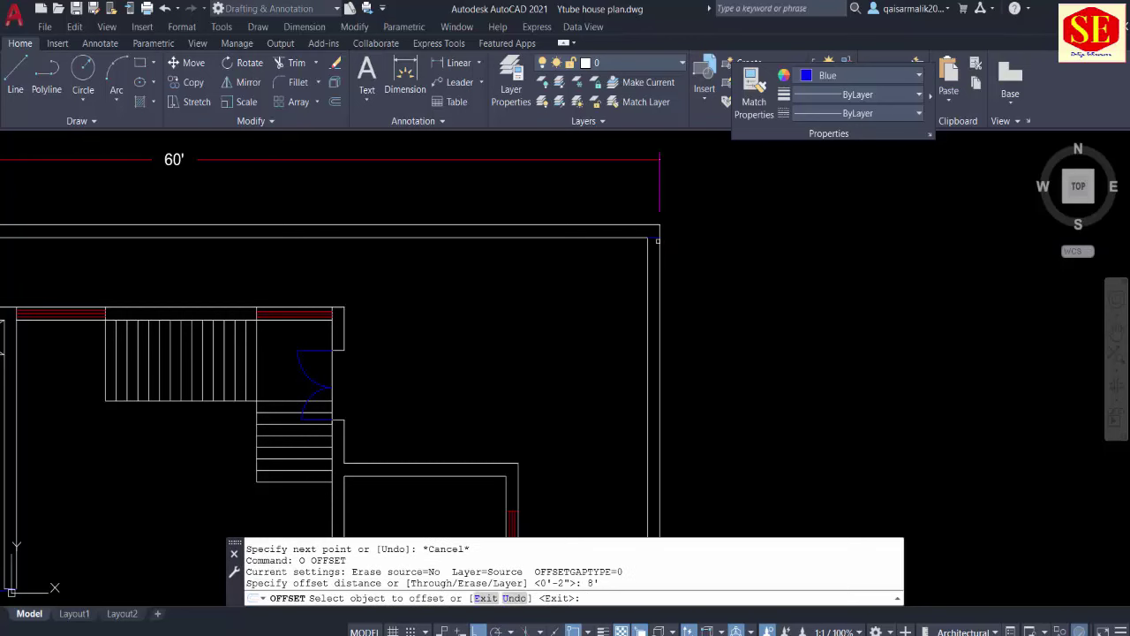
key(Escape)
key(Escape)
scroll(658, 229, up, 2)
key(Escape)
Step: Draw the short blue vertical line down the right wall's inner face from its top corner
text(l)
key(Return)
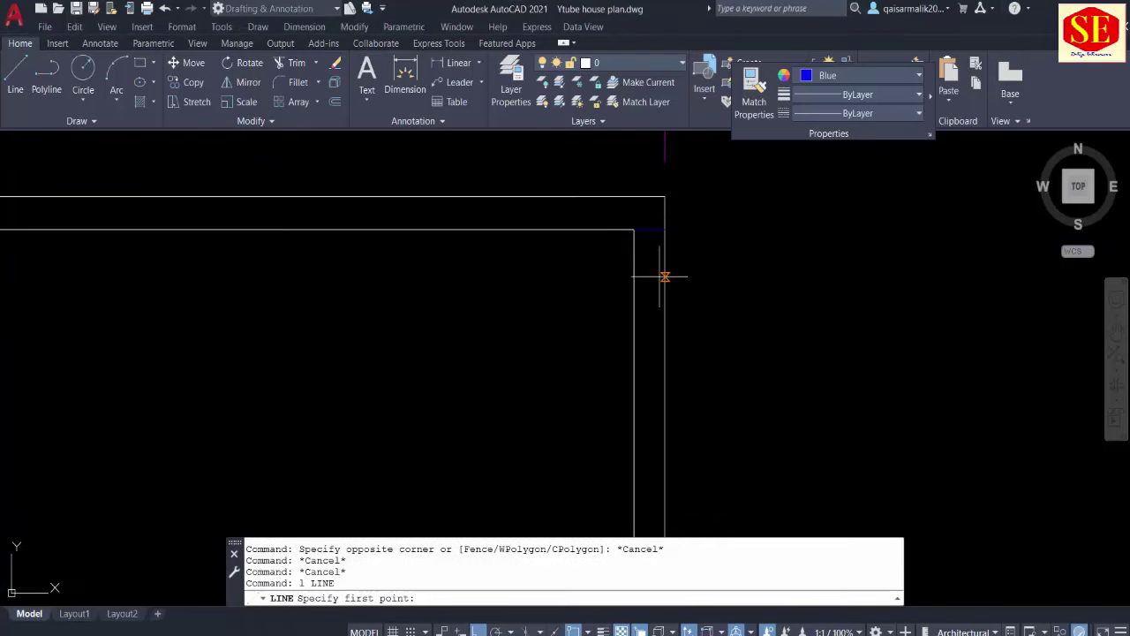
click(649, 230)
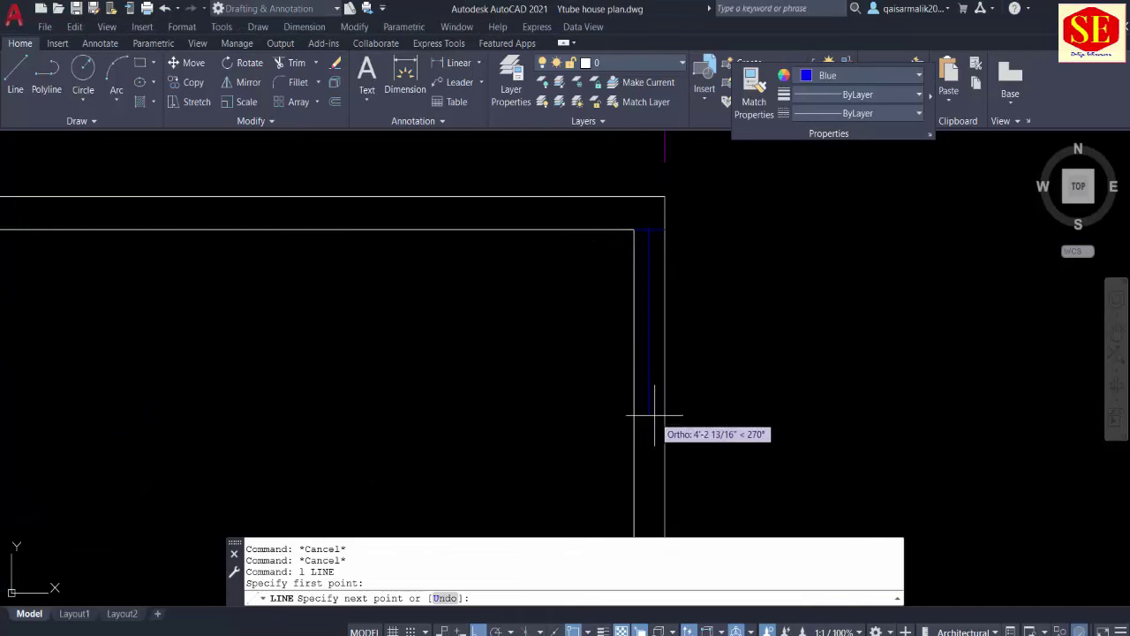
key(Escape)
mouse_move(712, 433)
middle_down()
mouse_move(663, 370)
mouse_move(659, 280)
middle_up()
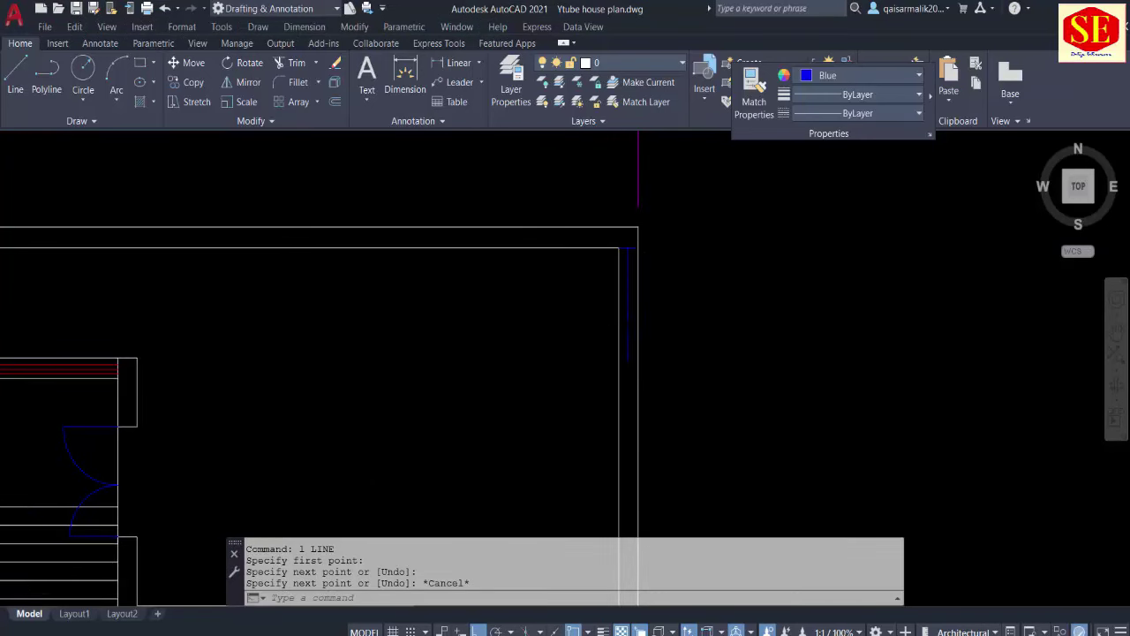
scroll(633, 365, down, 1)
scroll(633, 365, down, 1)
scroll(619, 212, down, 1)
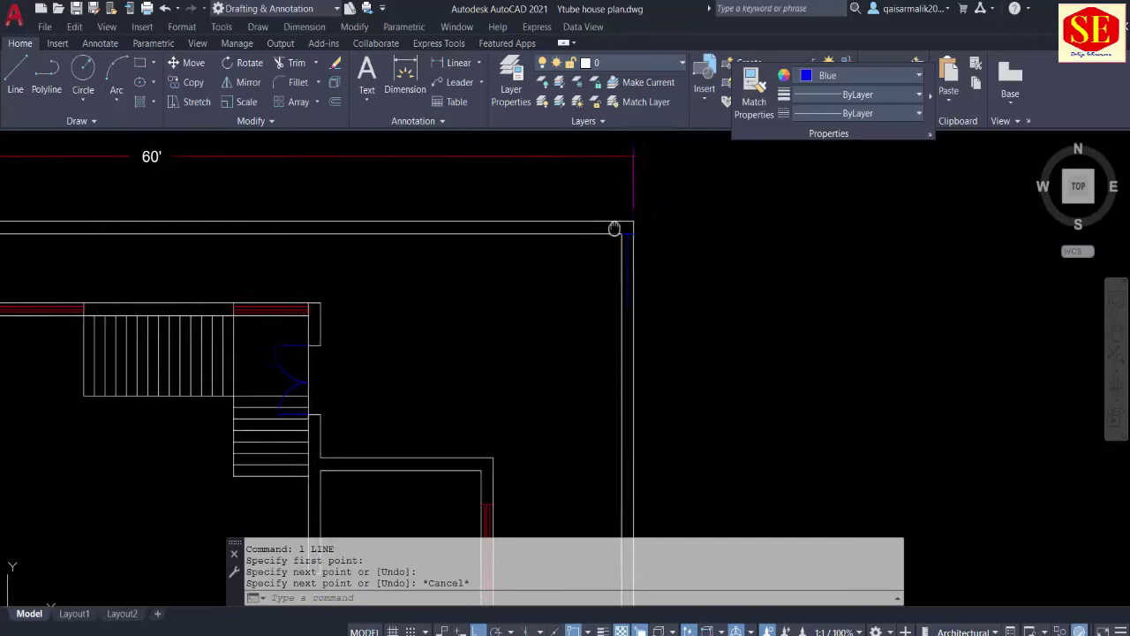
scroll(609, 256, down, 1)
scroll(606, 277, down, 2)
scroll(611, 260, up, 5)
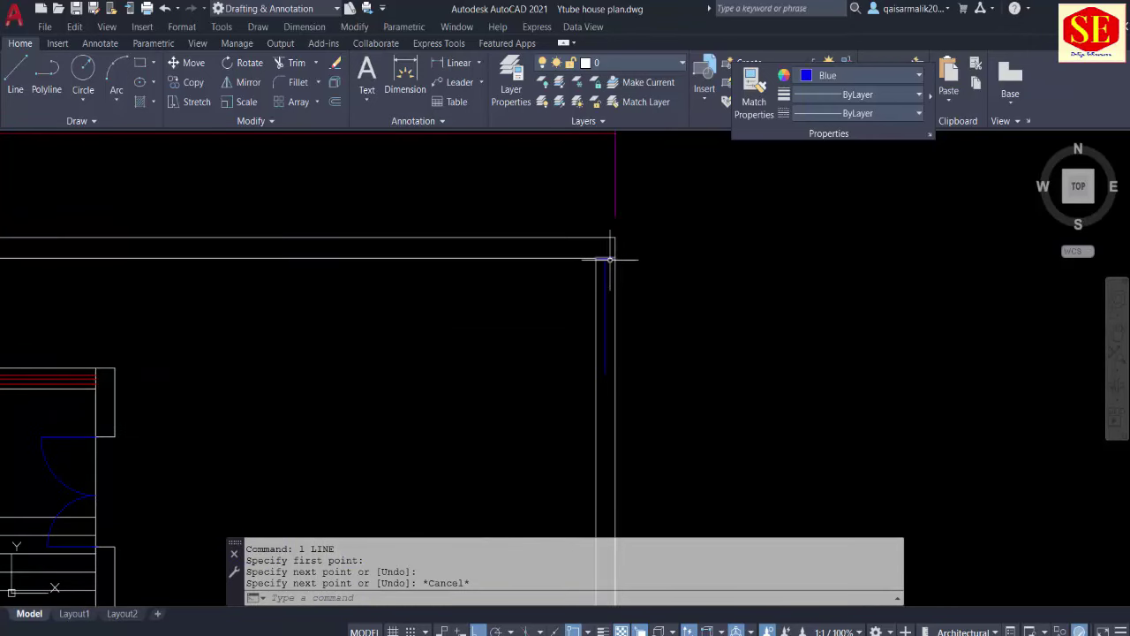
key(Escape)
key(Escape)
key(Escape)
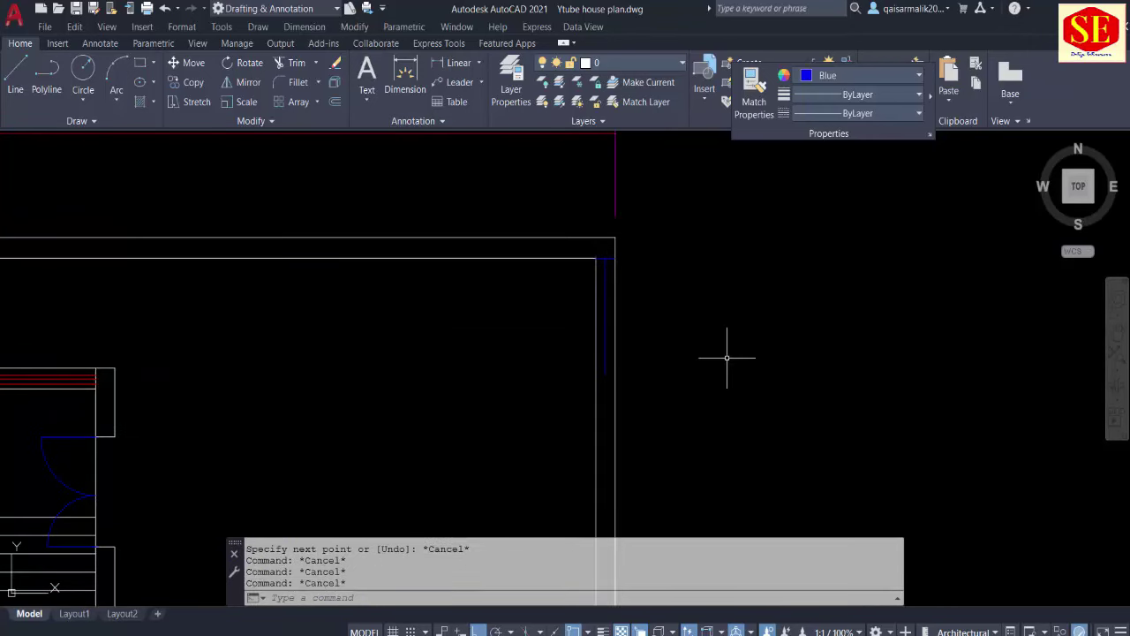
text(o)
key(Return)
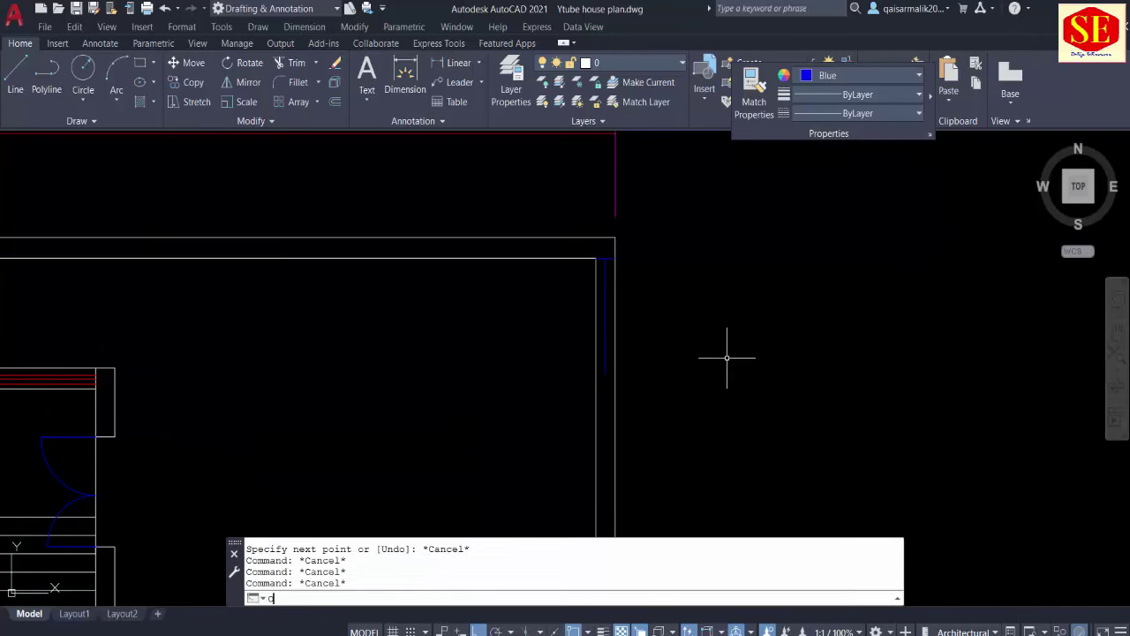
text(2')
Step: Offset the blue line 1' to each side, giving three parallel blue lines
key(Return)
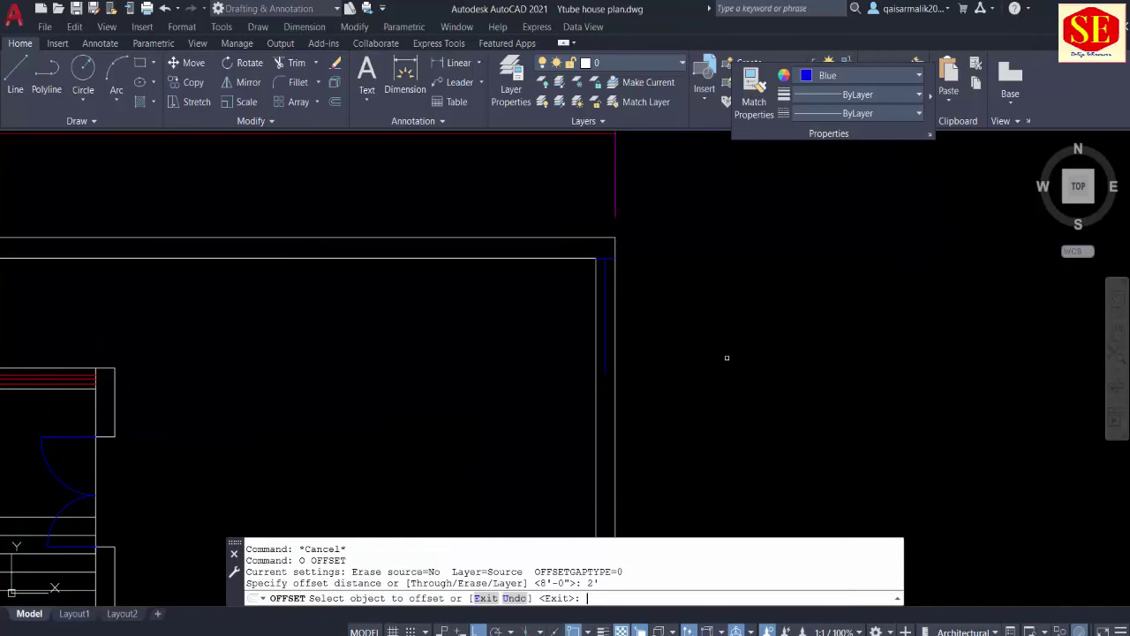
click(609, 257)
click(642, 316)
key(Escape)
key(Escape)
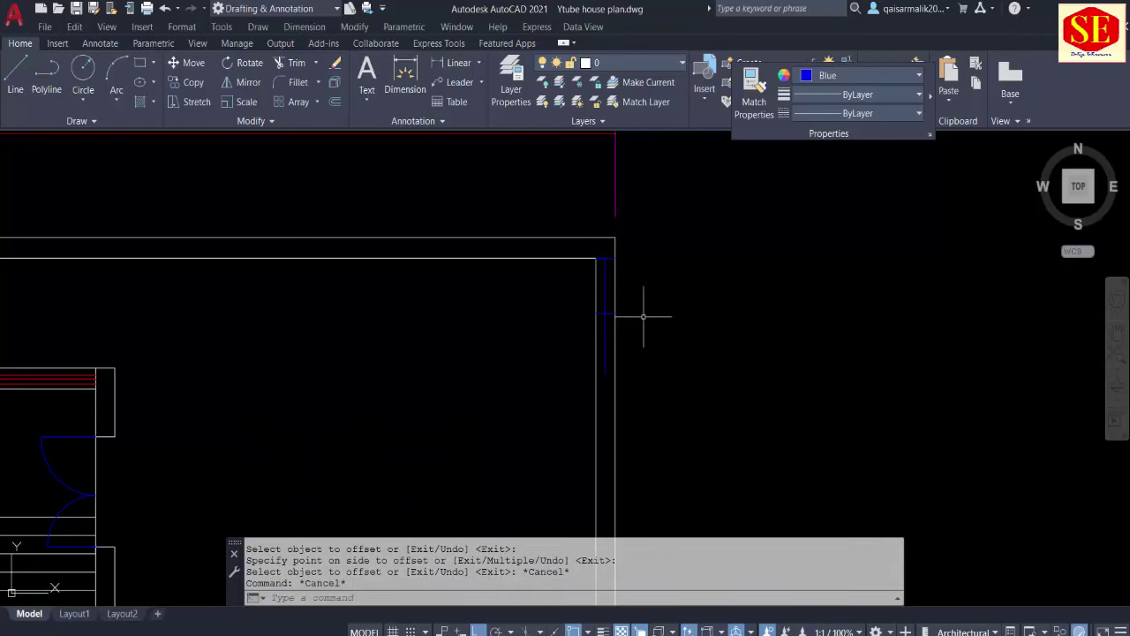
text(o)
key(Return)
text(1')
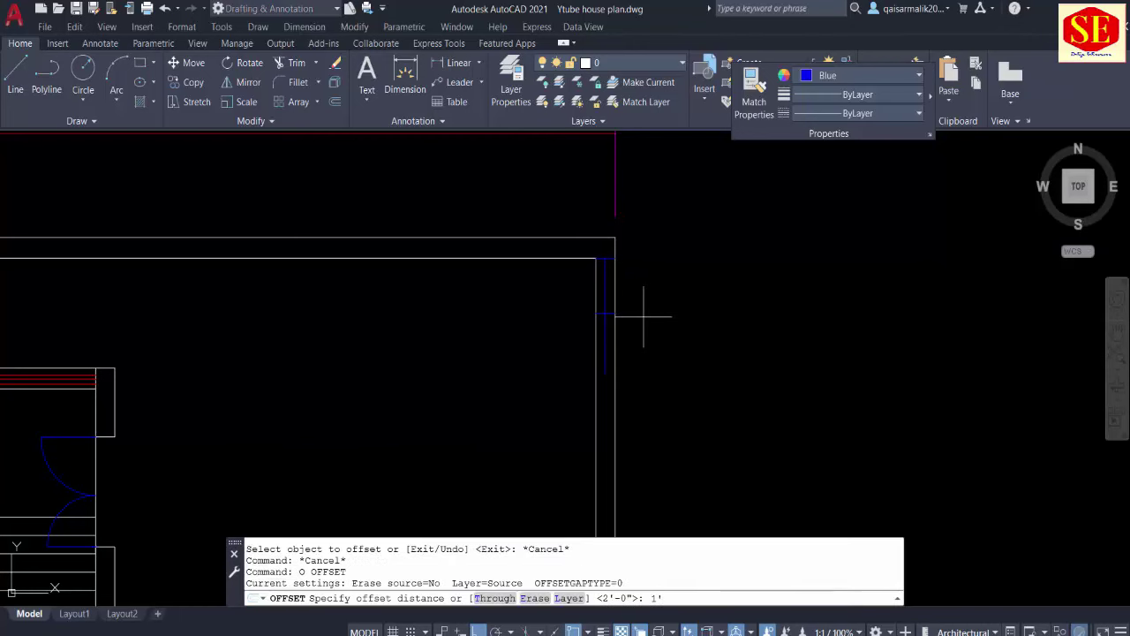
key(Return)
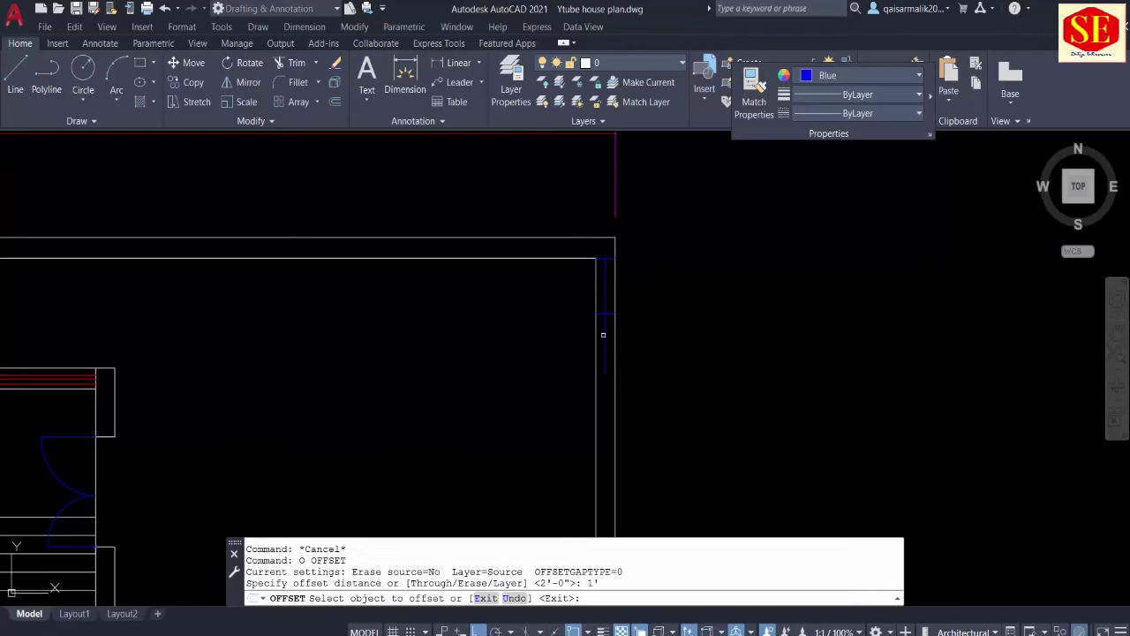
click(603, 335)
click(562, 323)
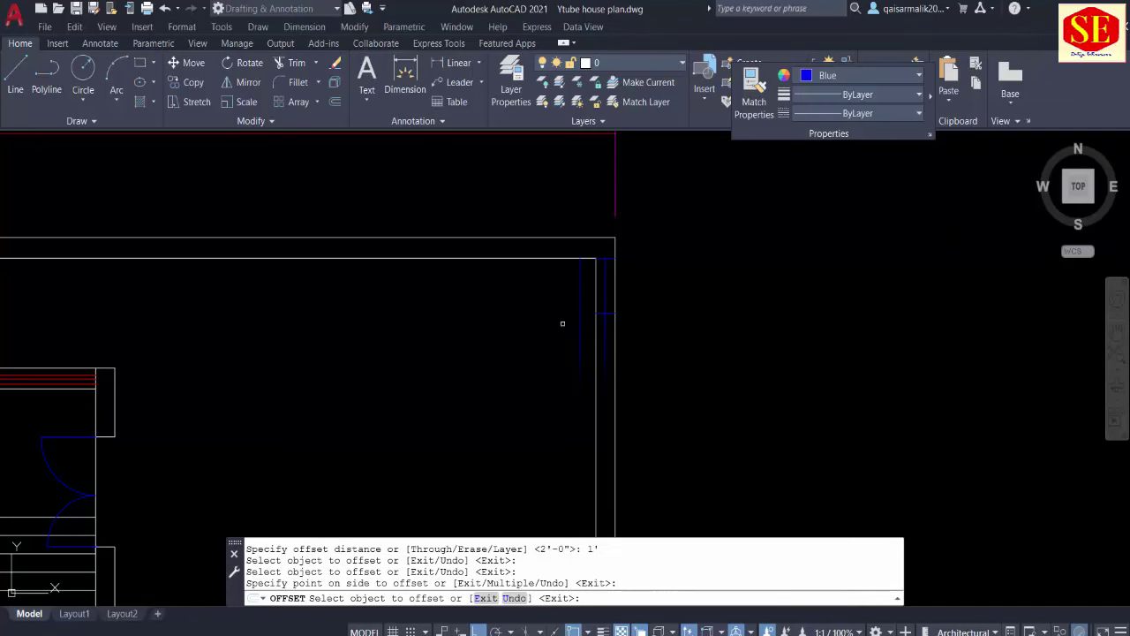
click(605, 320)
click(623, 322)
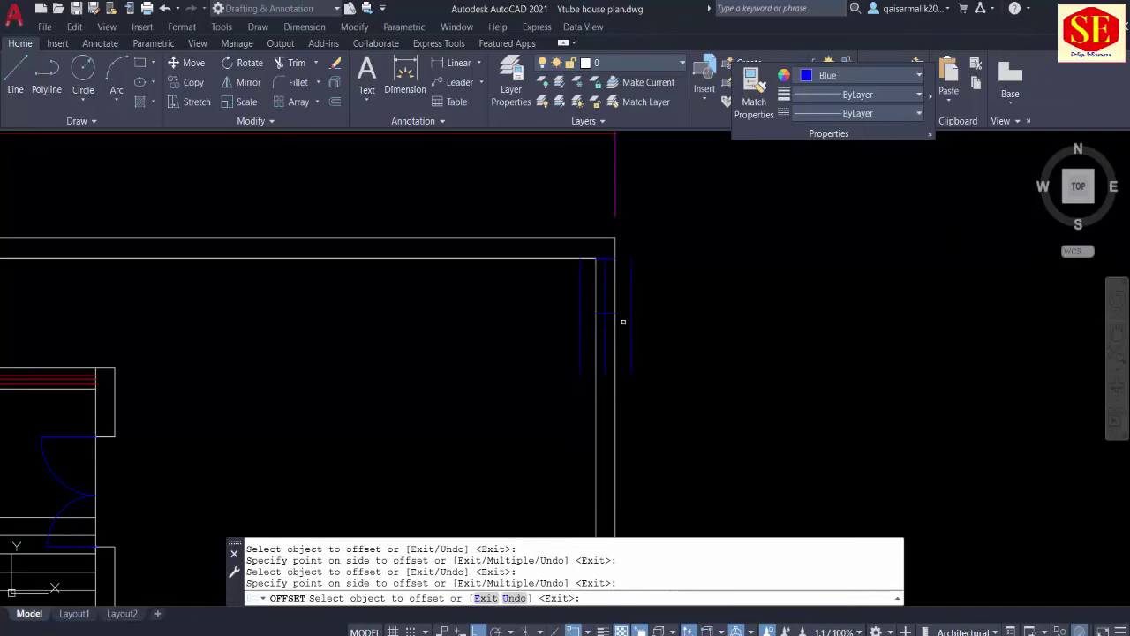
key(Escape)
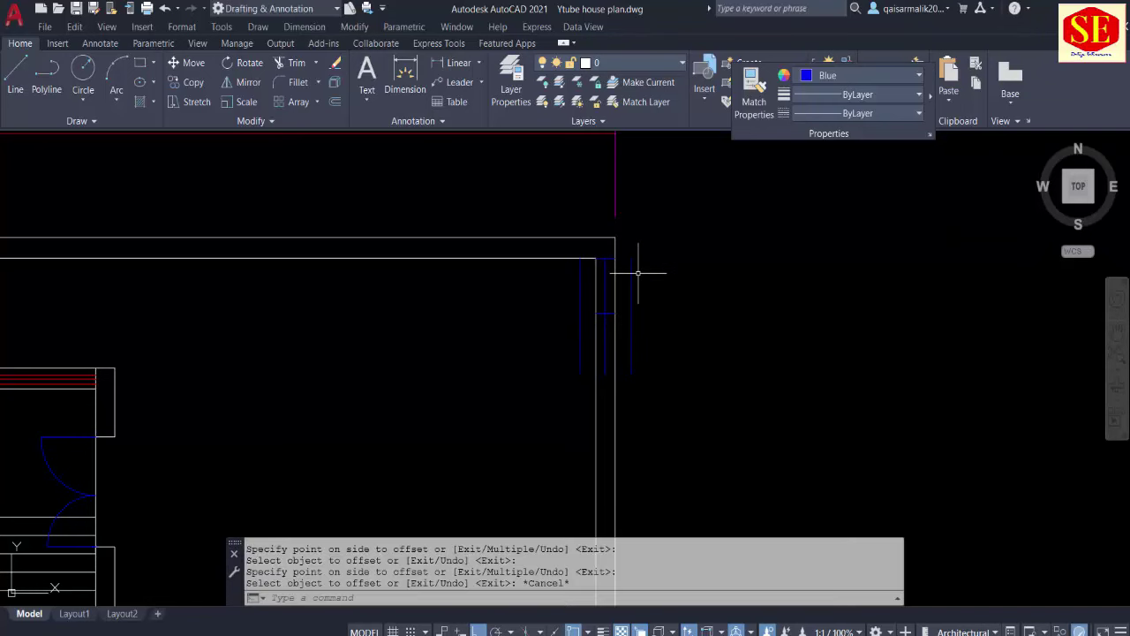
Step: Move the three blue column lines up to the top-right wall corner
key(Escape)
text(m)
key(Return)
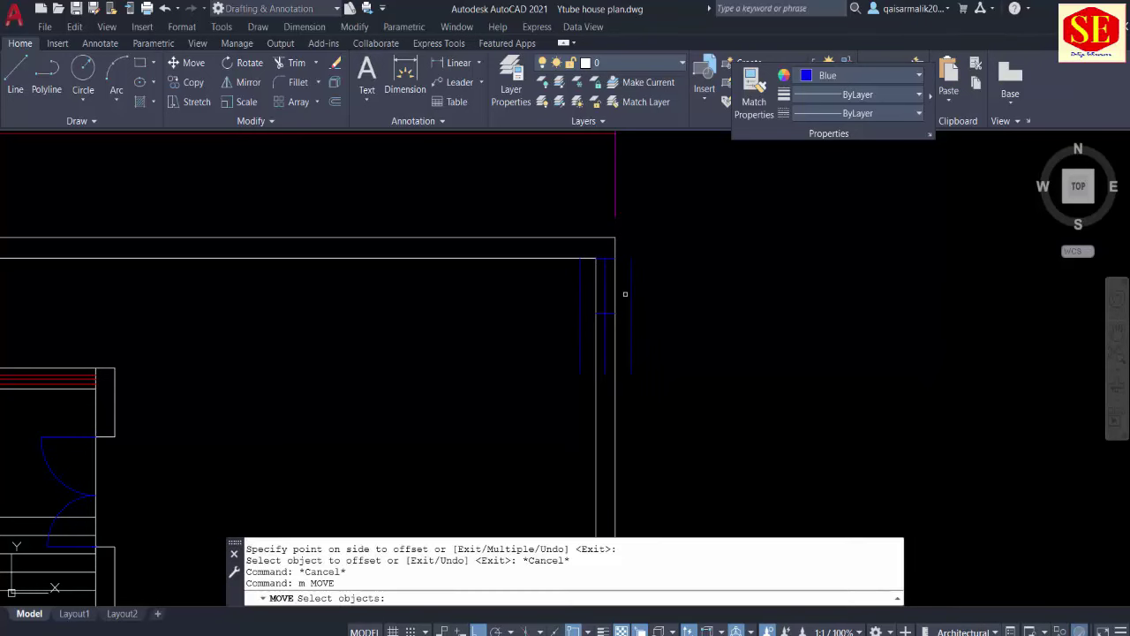
click(631, 296)
click(606, 318)
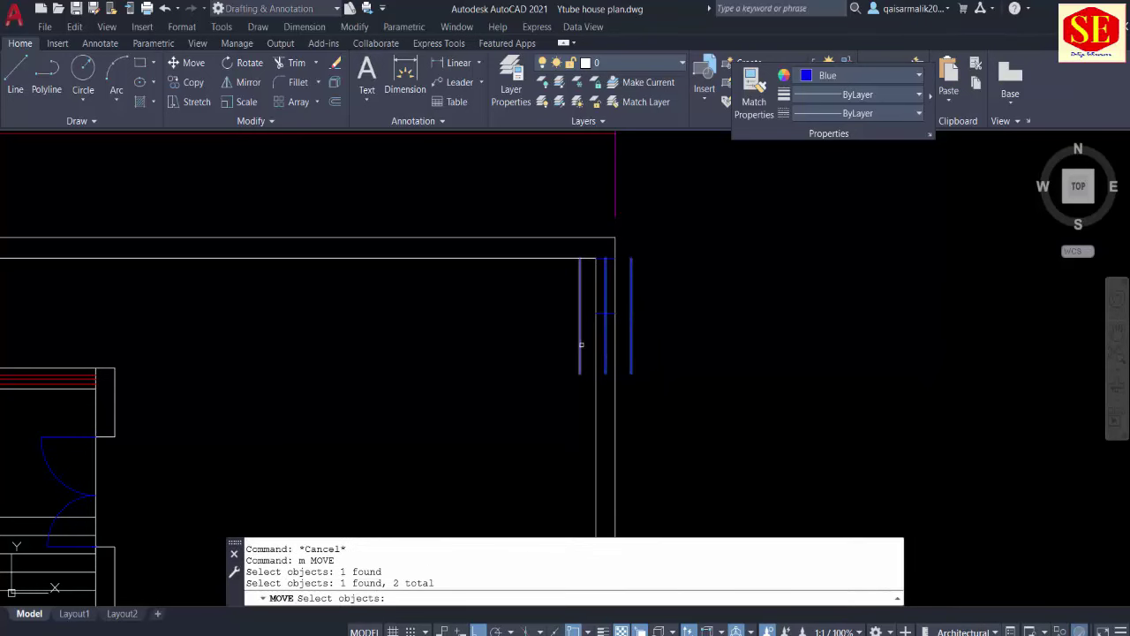
click(580, 345)
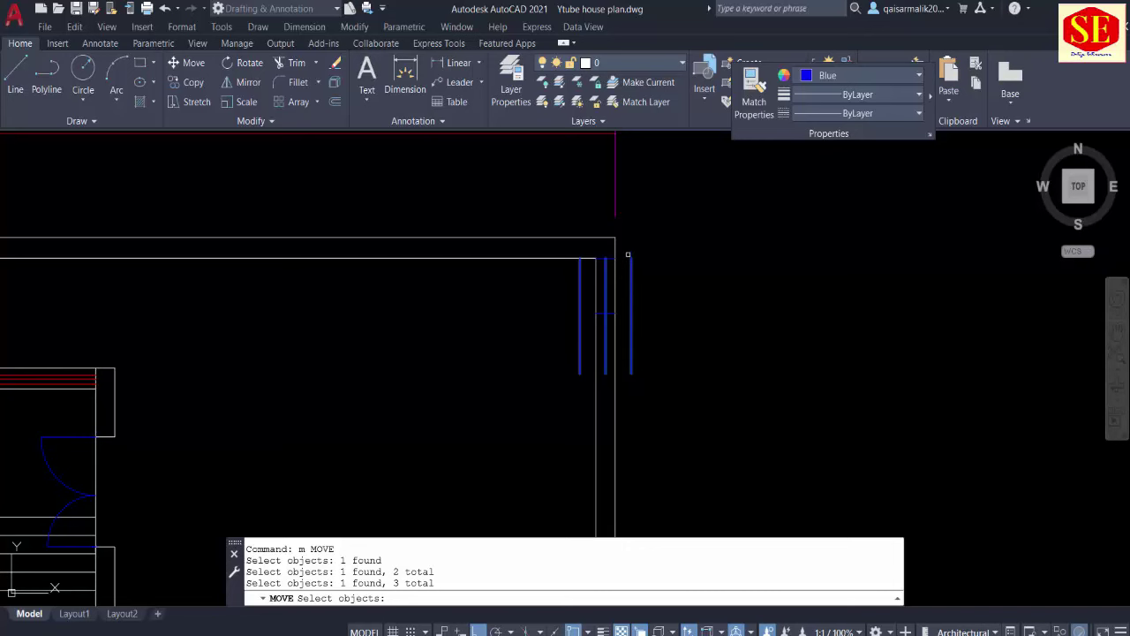
scroll(641, 276, up, 2)
key(Return)
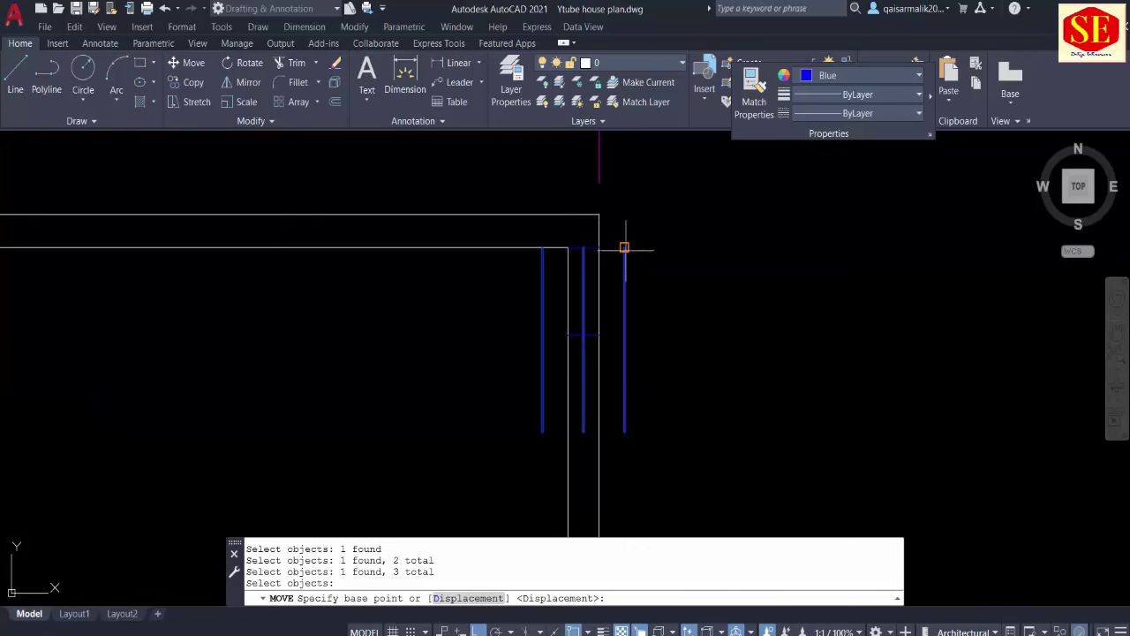
click(624, 247)
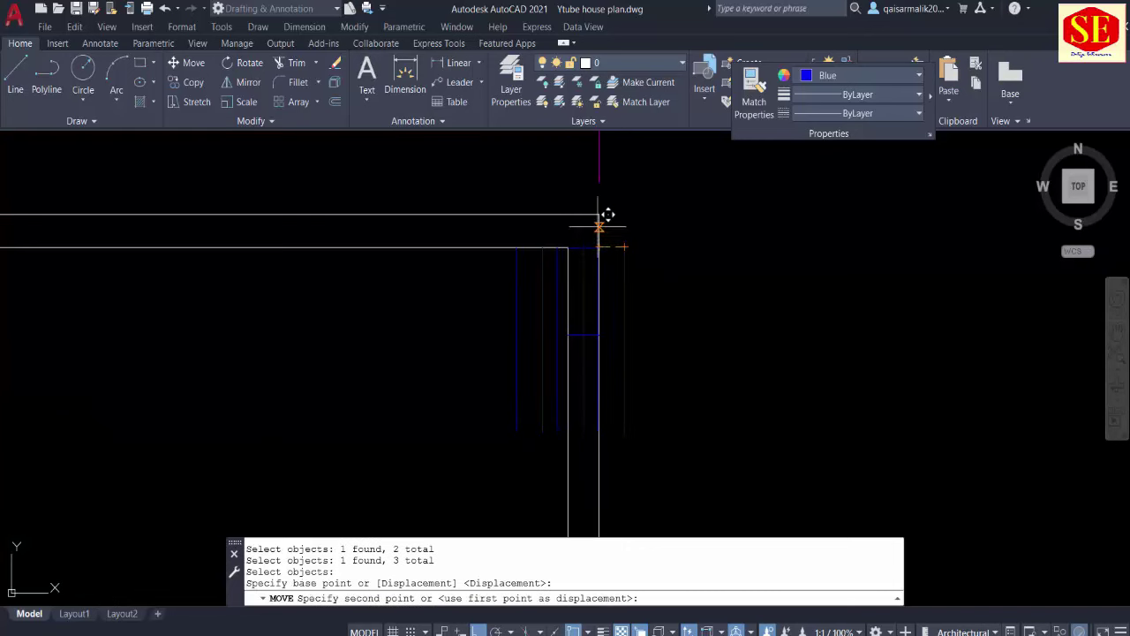
click(600, 215)
key(Escape)
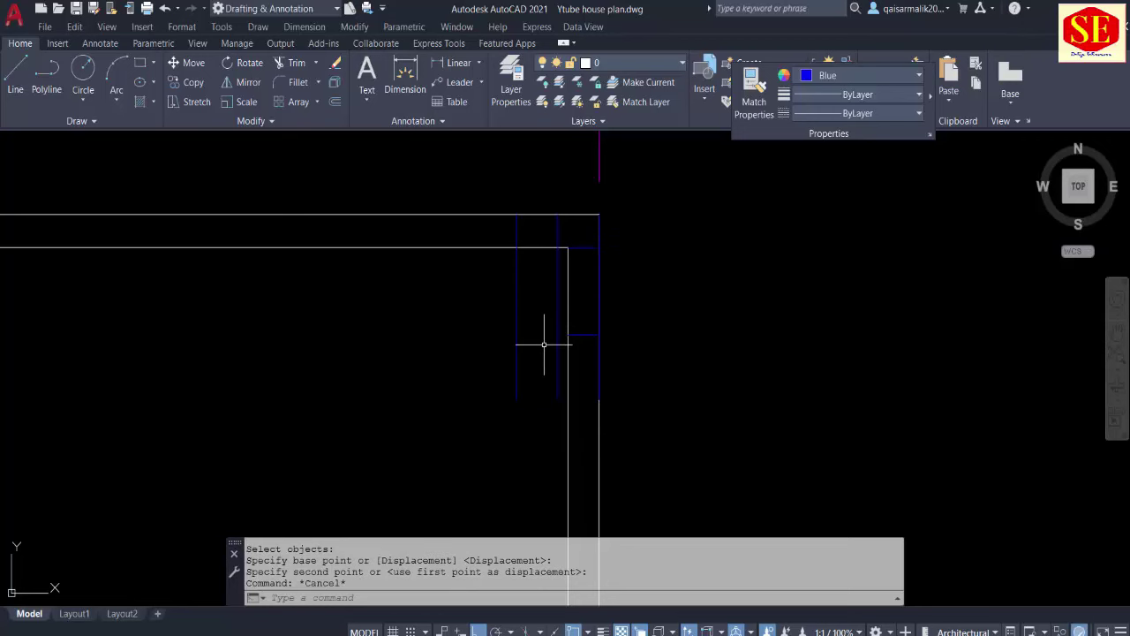
Step: Extend the blue vertical line down to the wall
text(ex)
key(Return)
drag(588, 323, 587, 341)
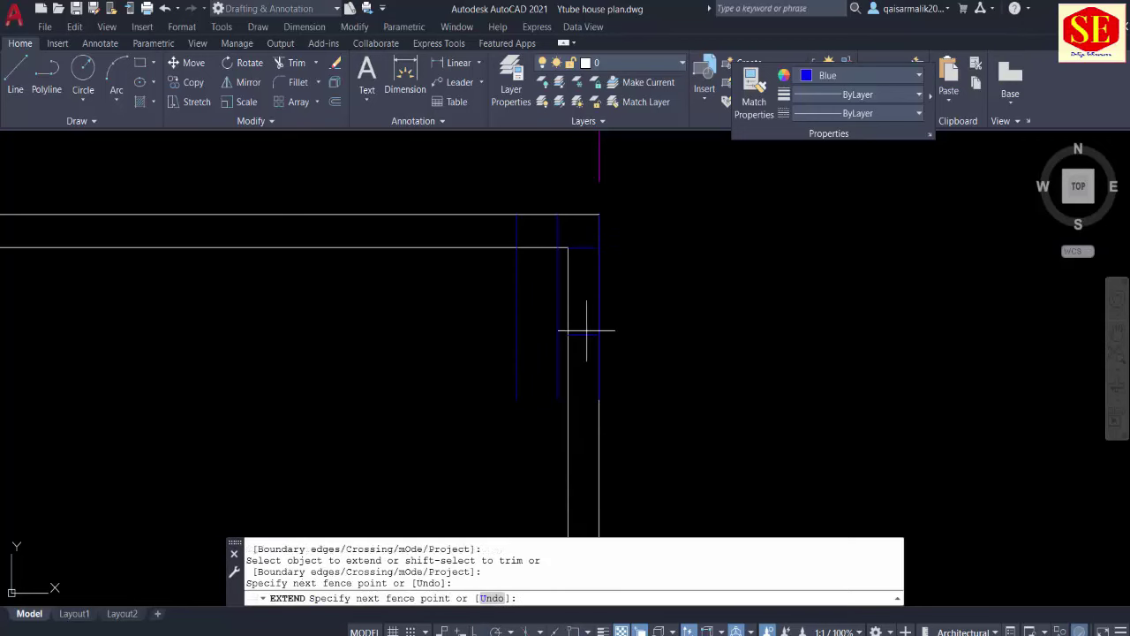
click(586, 335)
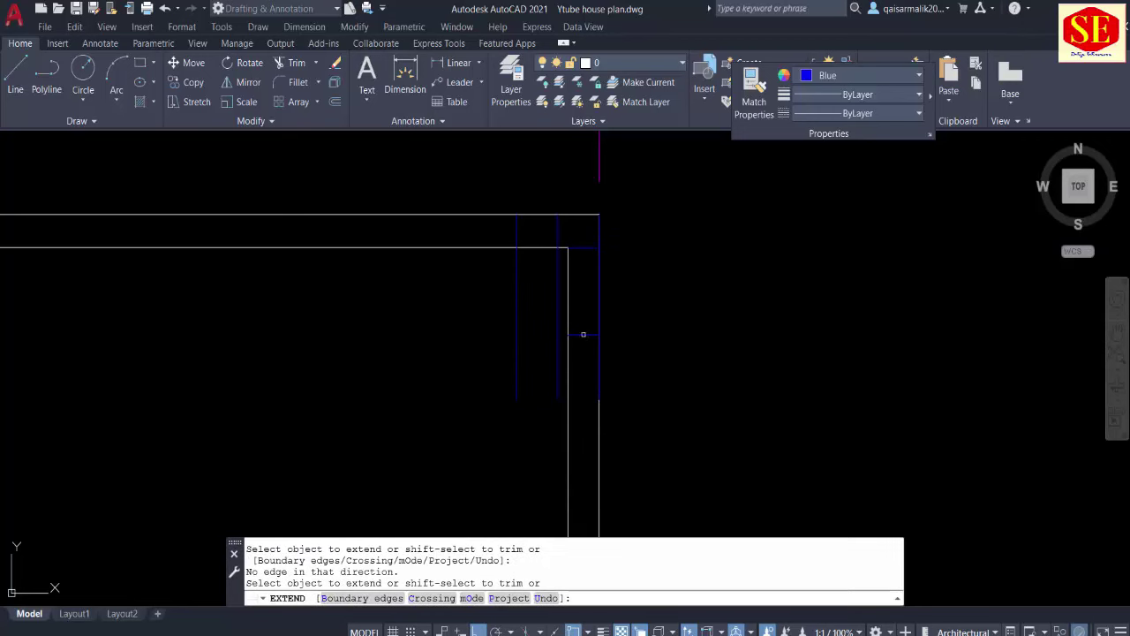
click(583, 335)
key(Escape)
key(Escape)
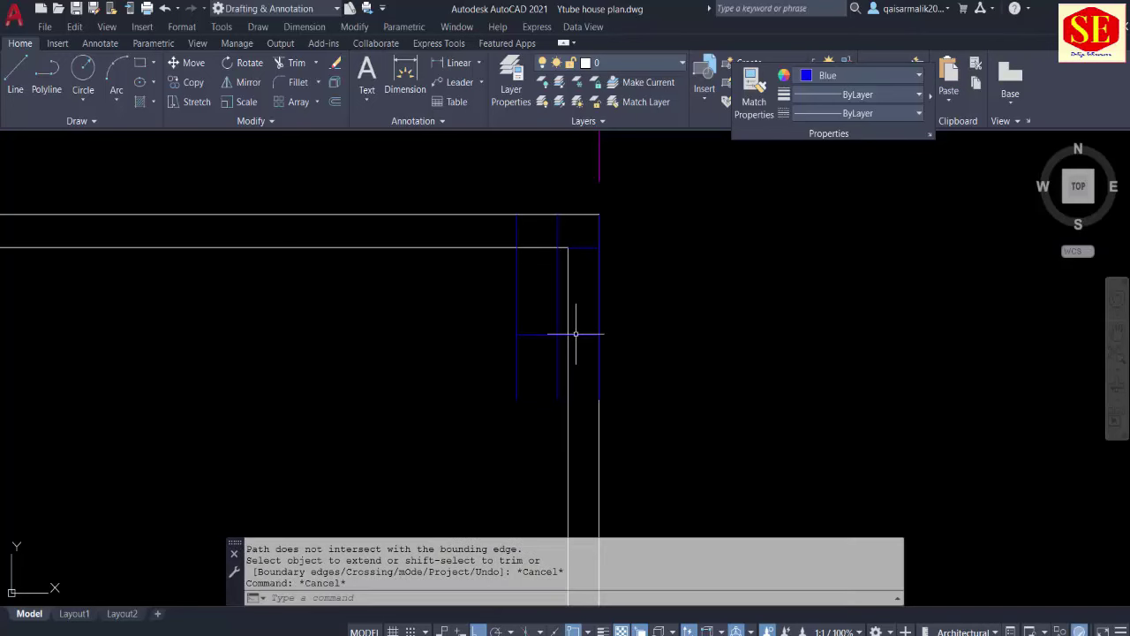
Step: Trim the blue line below the column and erase the stray lines inside it
text(tr)
key(Return)
drag(537, 354, 503, 367)
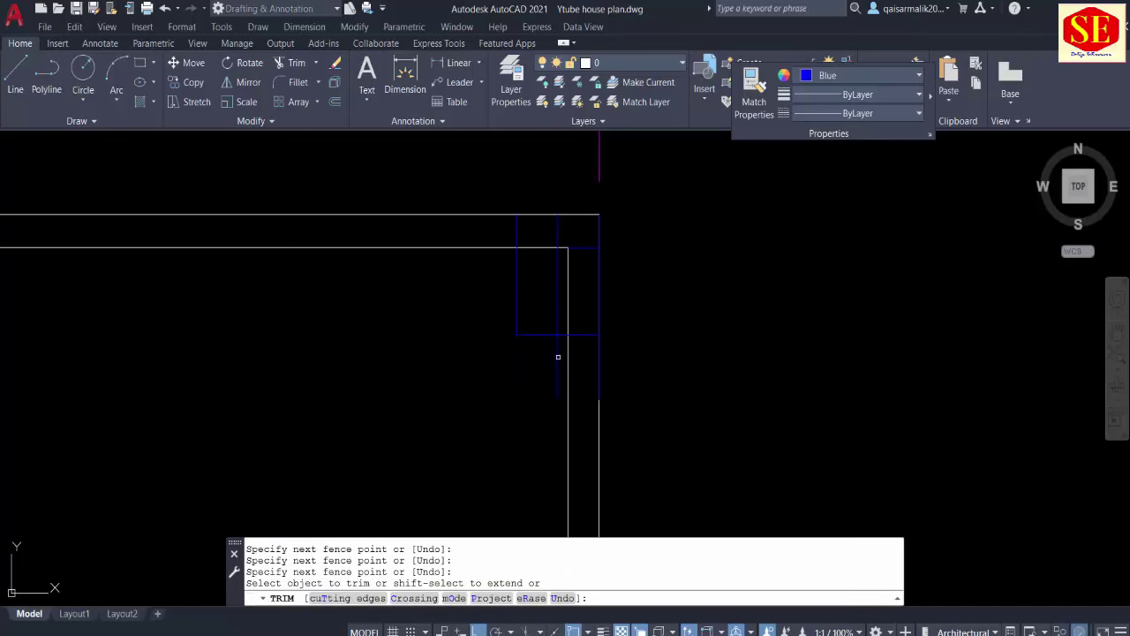
key(Escape)
click(560, 293)
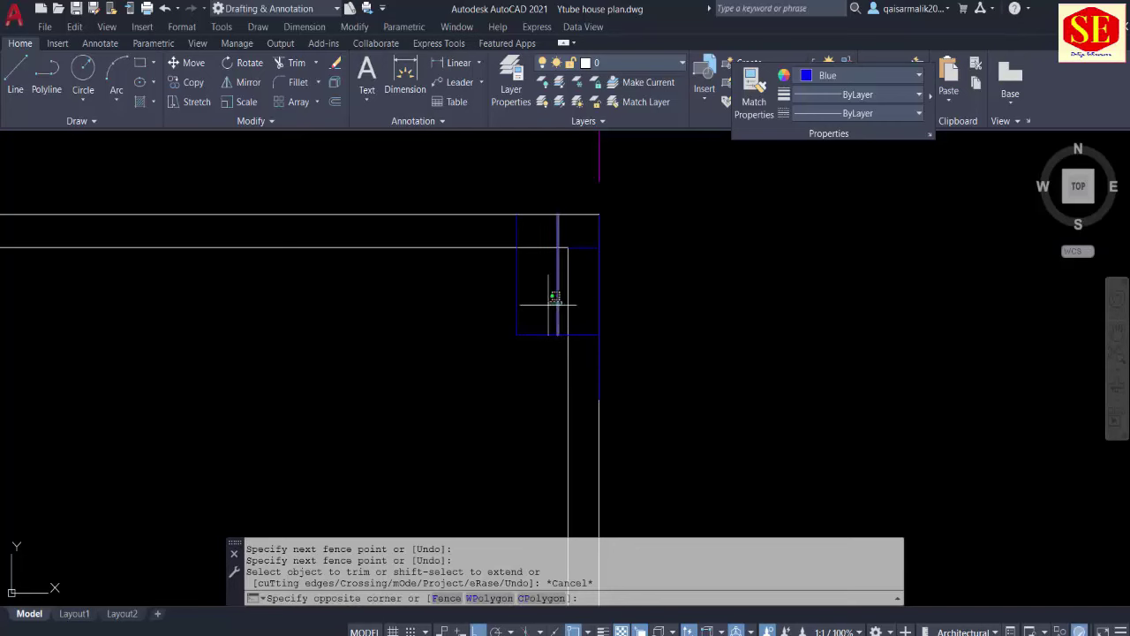
click(555, 305)
text(e)
key(Return)
click(583, 247)
key(Delete)
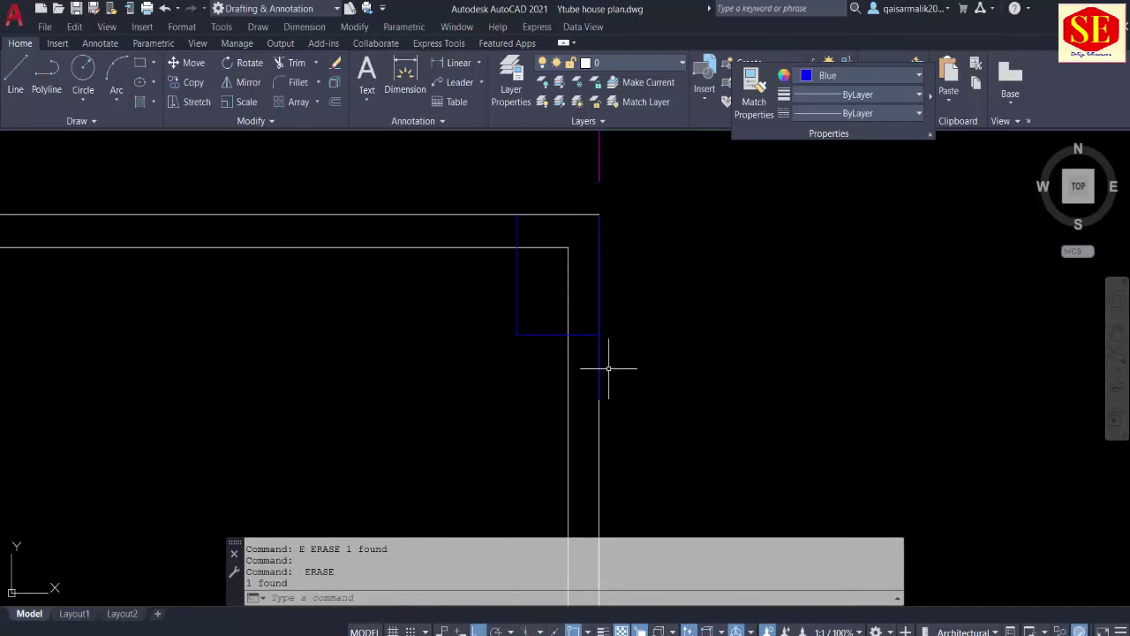
Step: Measure the corner column's width and depth with temporary linear dimensions, placing none
text(tr)
key(Return)
click(600, 365)
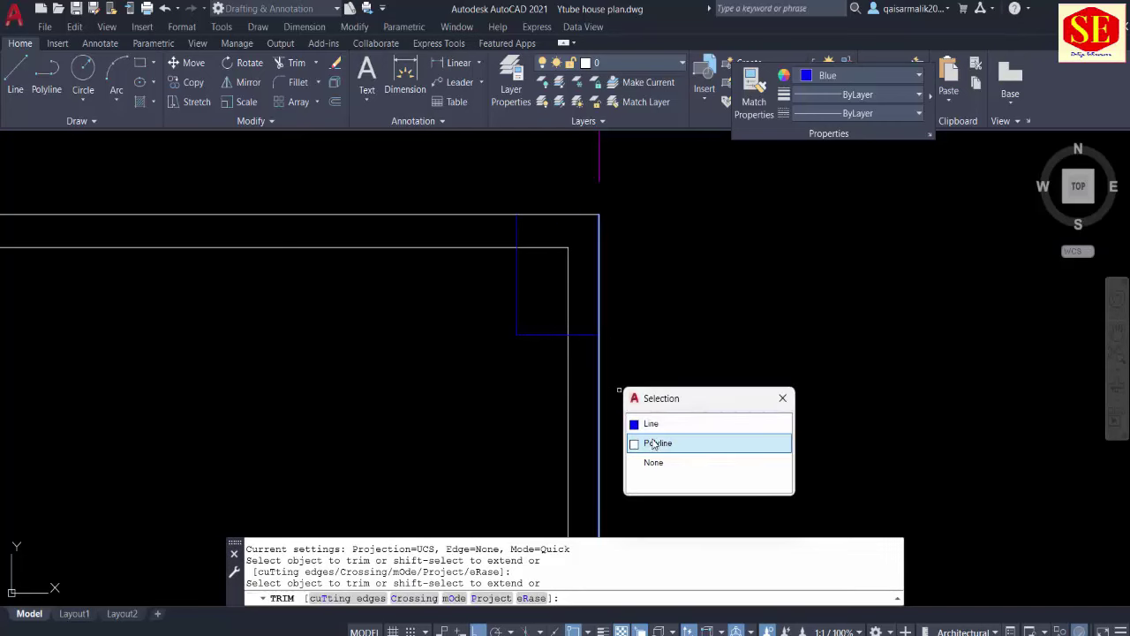
key(Escape)
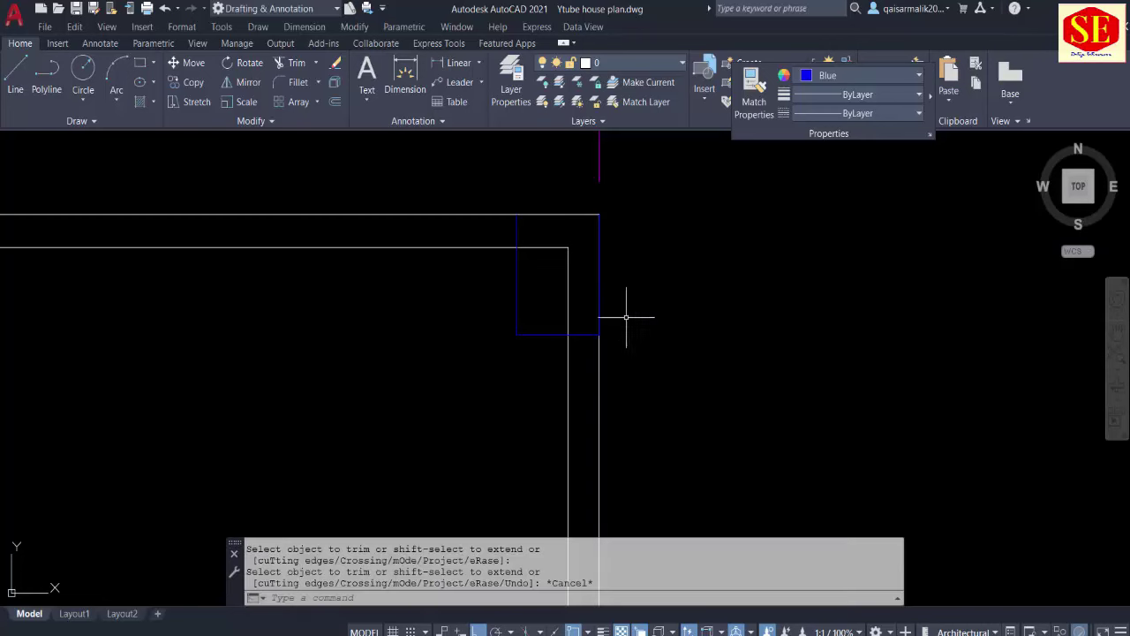
scroll(623, 311, down, 2)
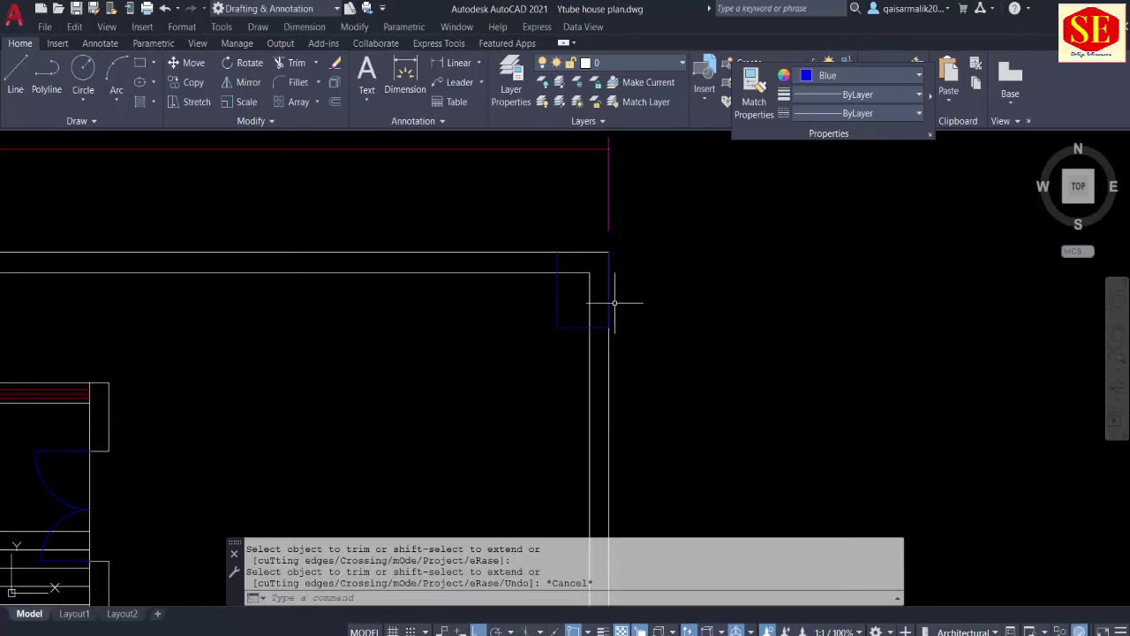
click(450, 63)
click(558, 252)
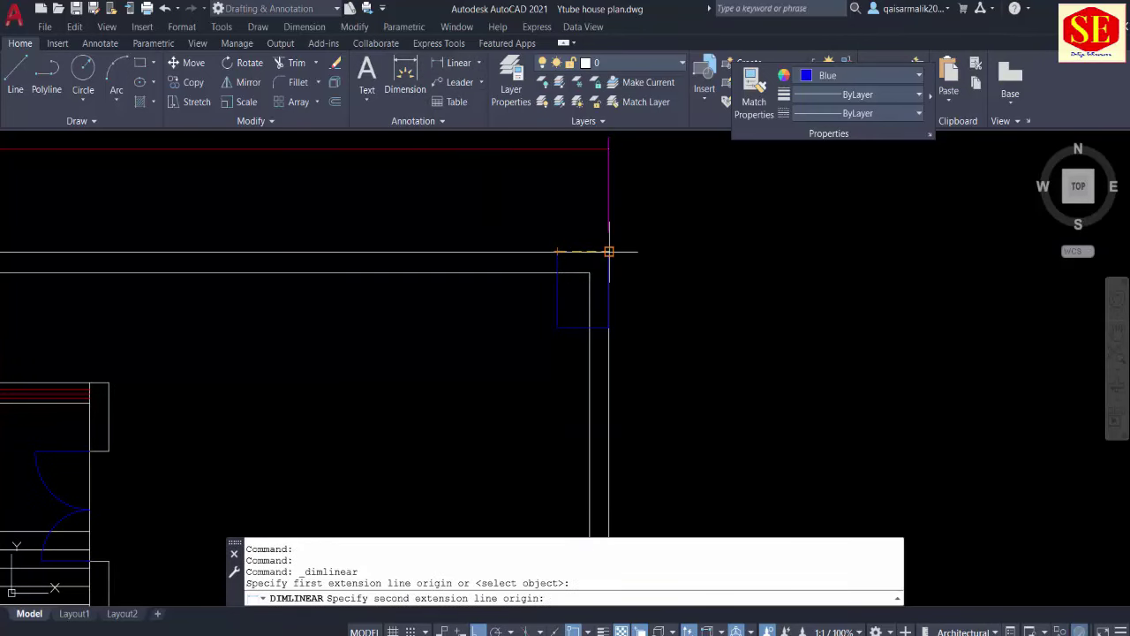
click(593, 251)
key(Escape)
key(Return)
click(558, 260)
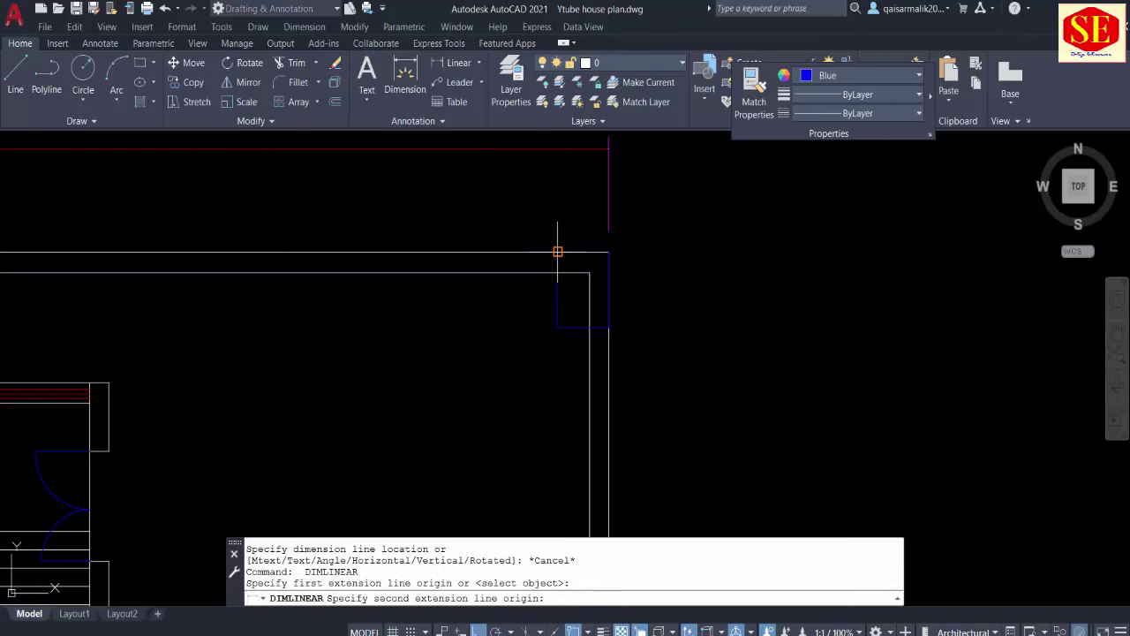
click(559, 324)
key(Escape)
Step: Offset the top wall line 2' downward to form the column's lower edge
text(o)
key(Return)
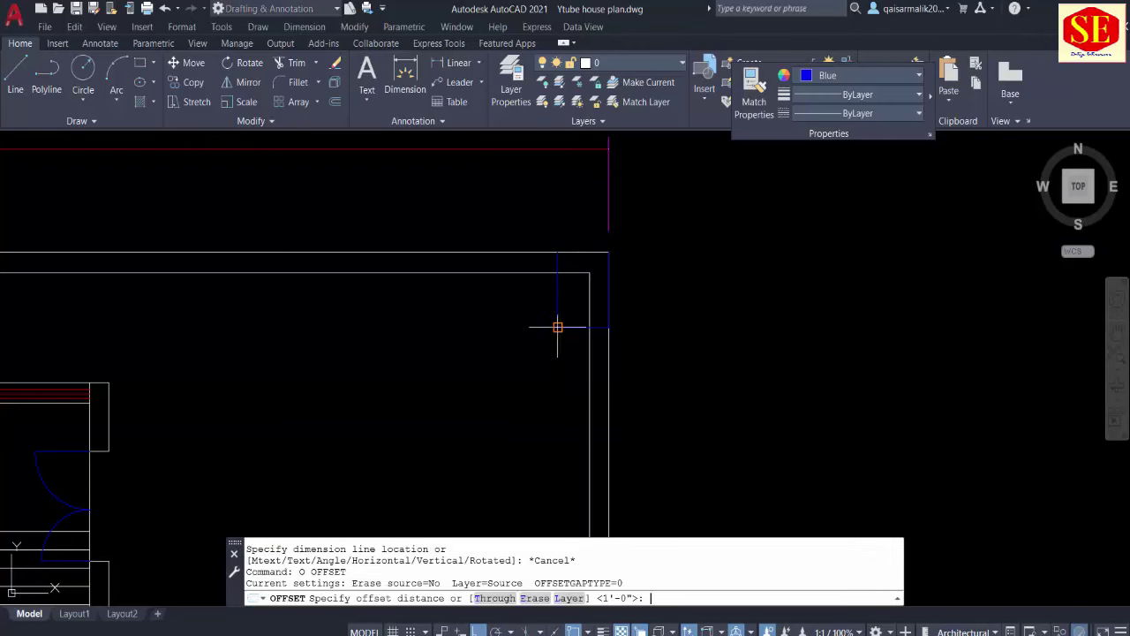
text(2')
key(Return)
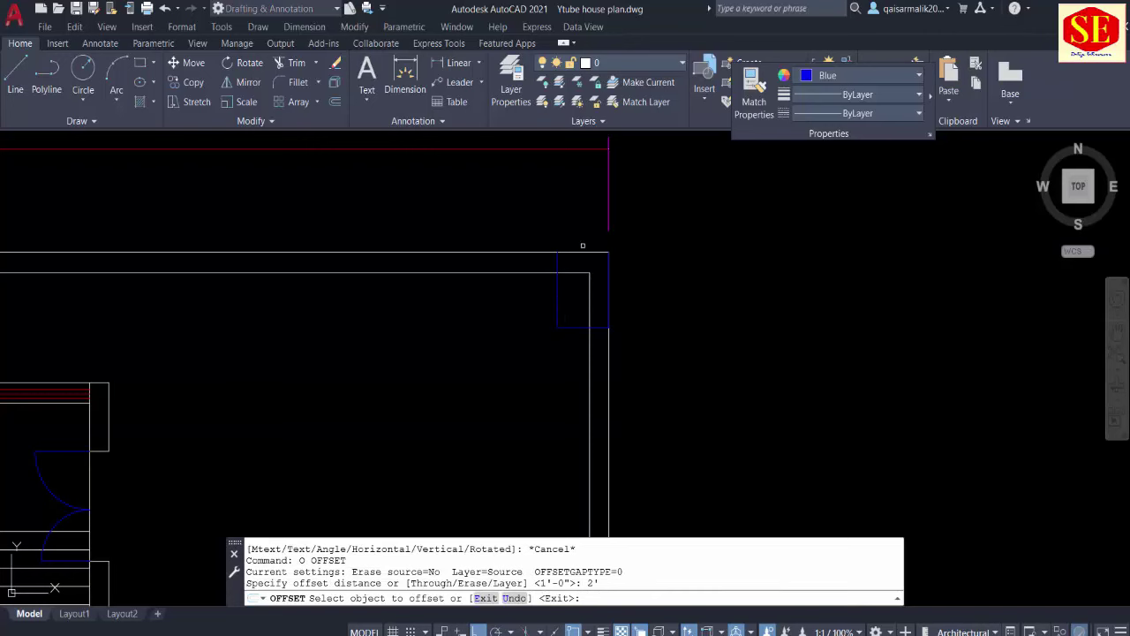
click(583, 252)
click(598, 309)
key(Escape)
Step: Trim the offset line left of the column and the overlapping wall lines at the corner
text(t)
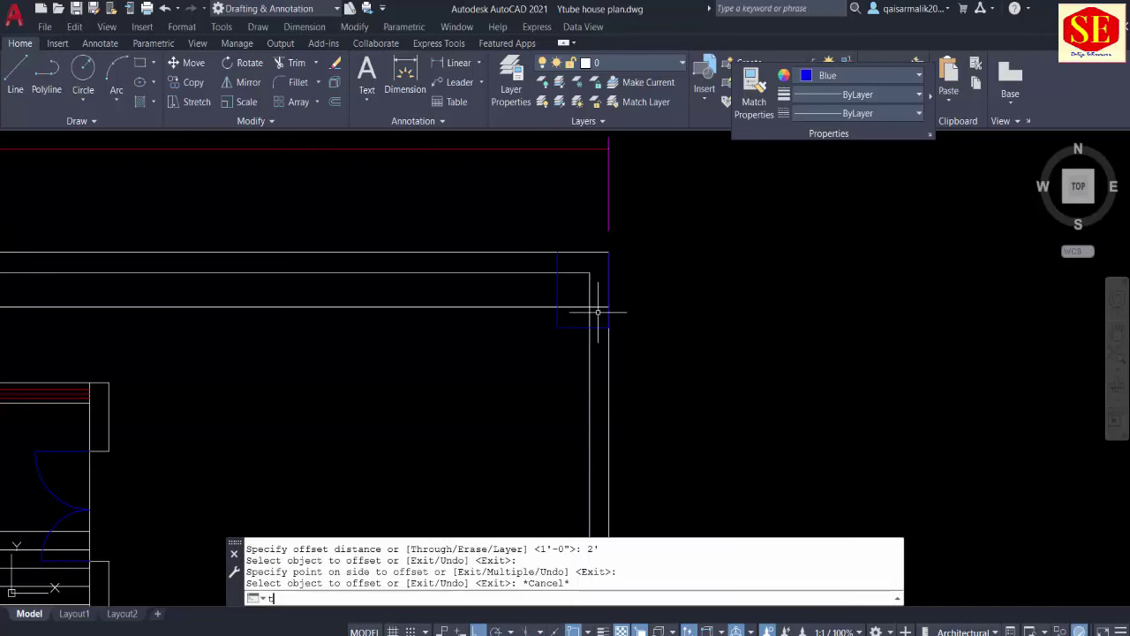
text(r)
key(Return)
click(565, 306)
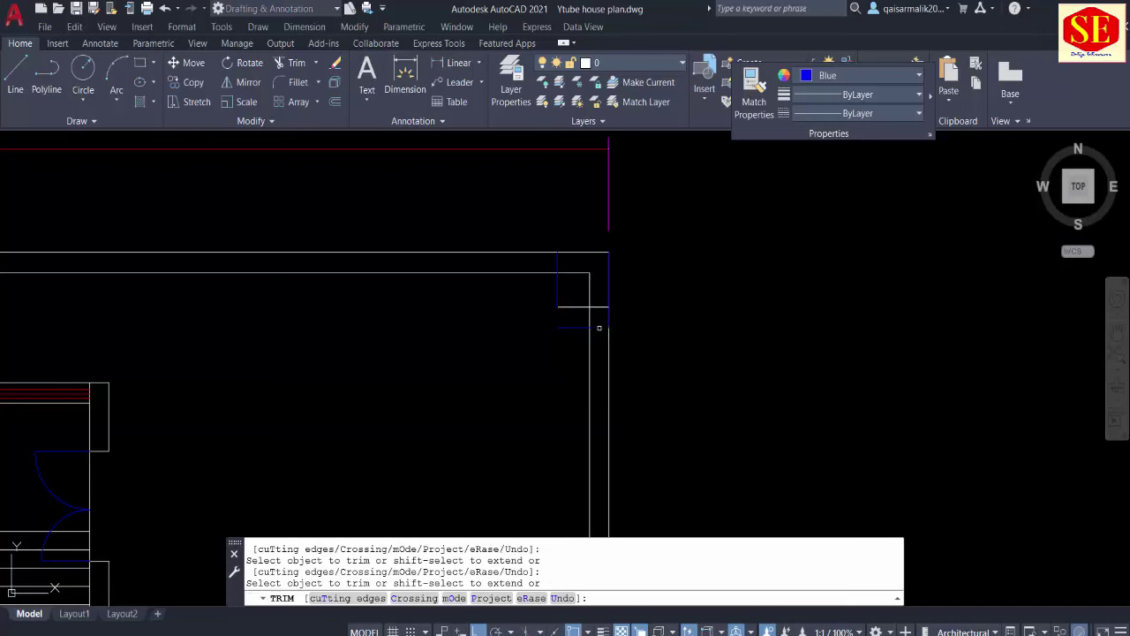
scroll(606, 323, up, 2)
click(611, 326)
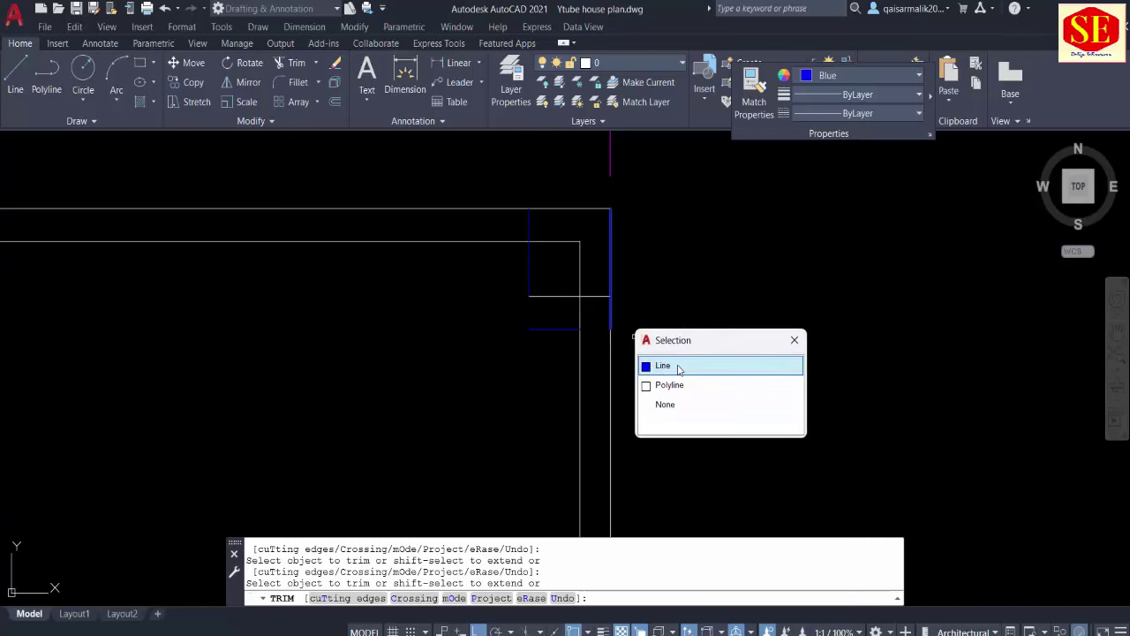
click(677, 366)
key(Escape)
click(544, 333)
Step: Erase the stray line and the leftover horizontal line at the column
click(523, 346)
text(e)
key(Return)
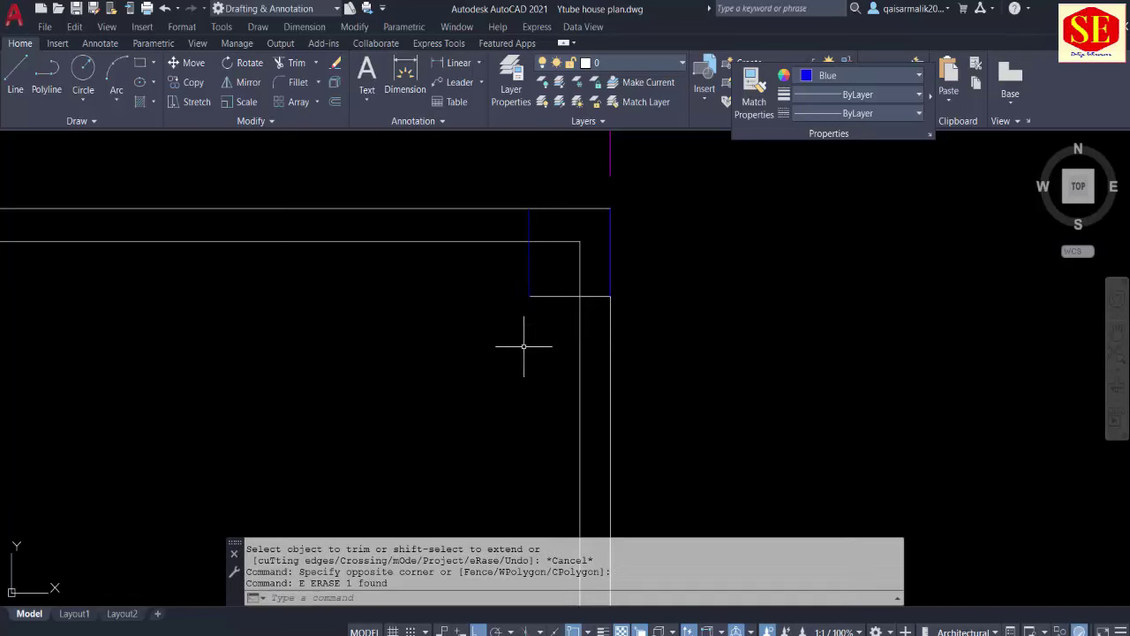
click(592, 295)
text(e)
key(Return)
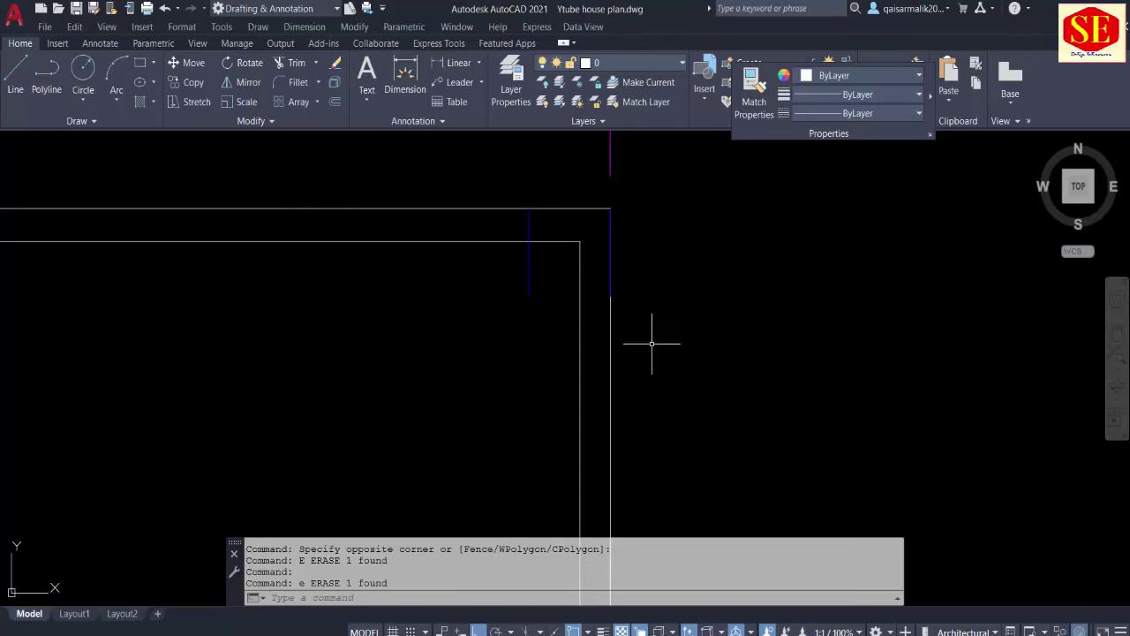
Step: Draw the column's bottom and top edges between its corners
text(l)
key(Return)
click(610, 296)
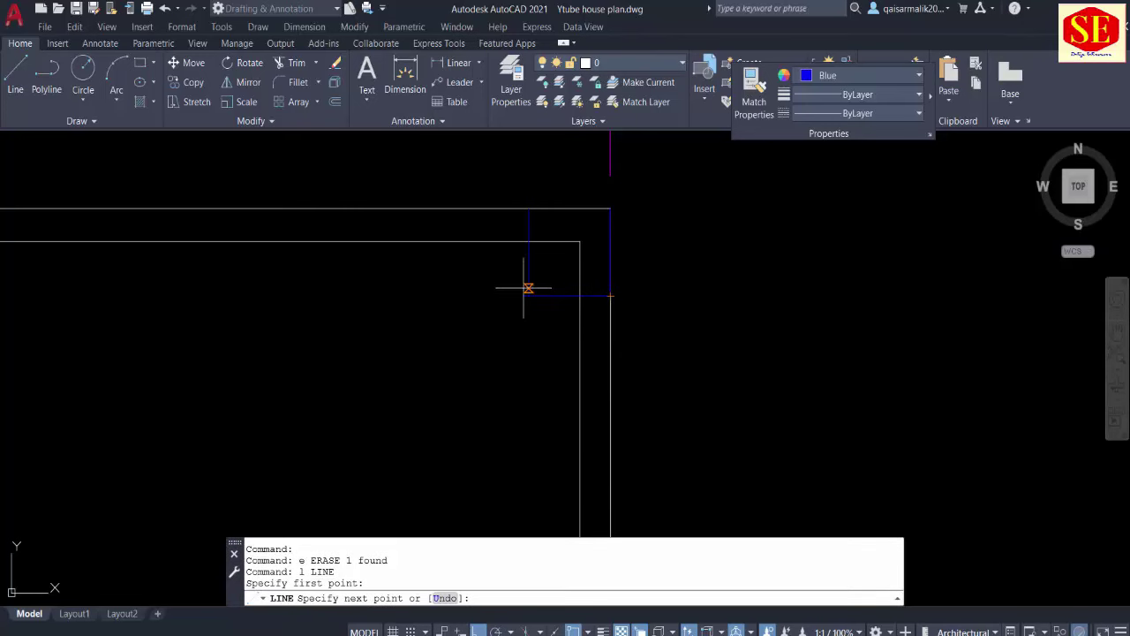
click(530, 296)
key(Escape)
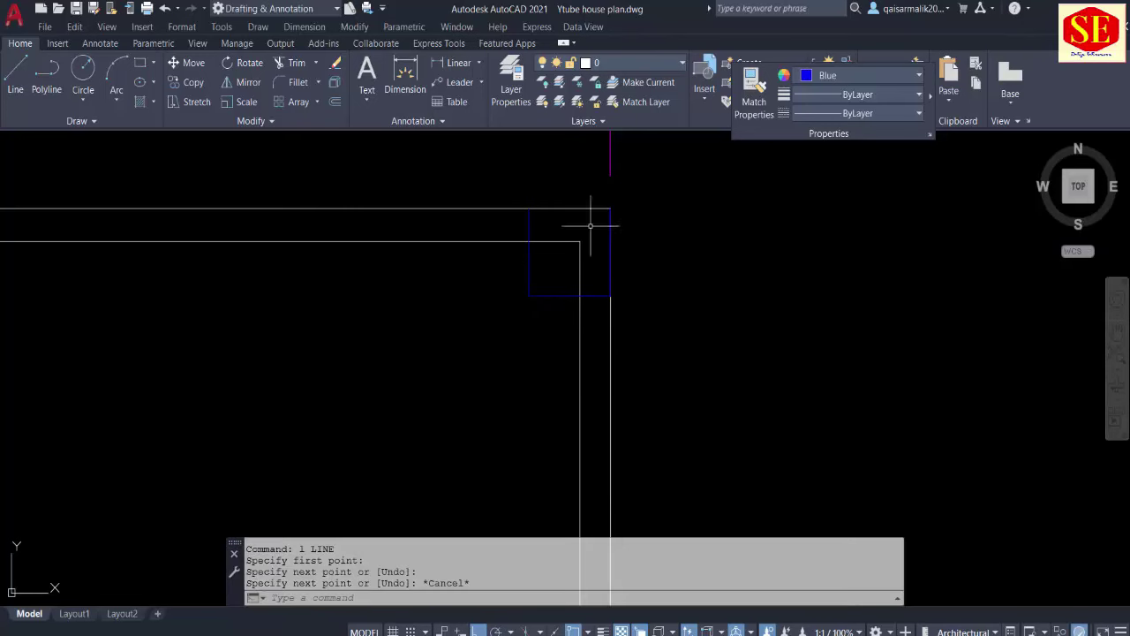
text(l)
key(Return)
click(529, 208)
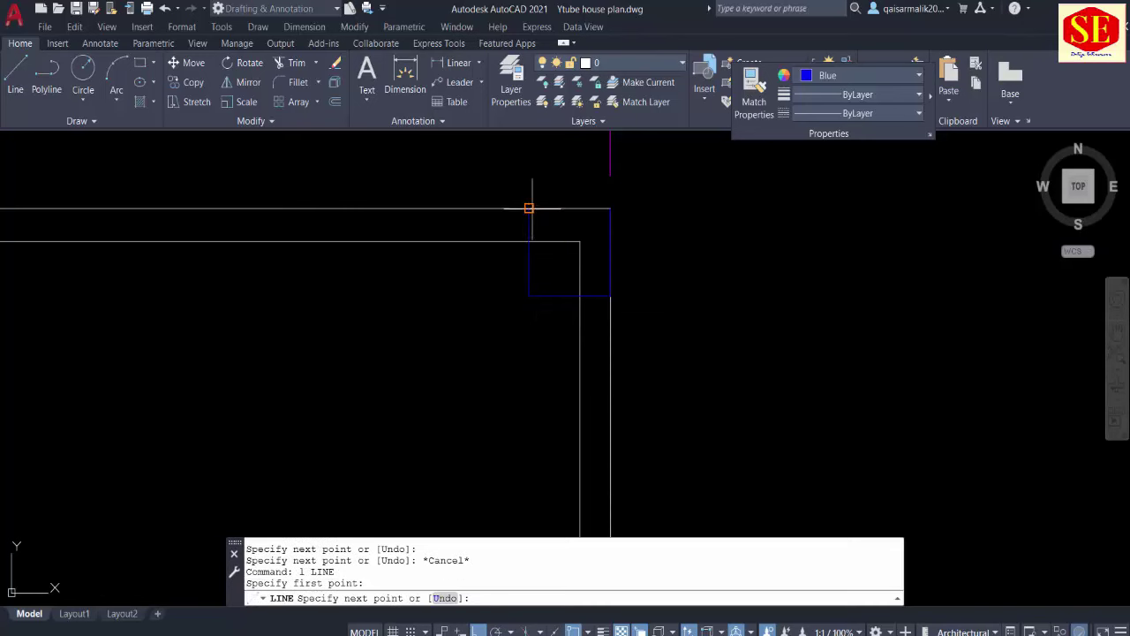
click(610, 209)
key(Escape)
Step: Trim the inner wall line and its vertical stub inside the column
text(tr)
key(Return)
click(557, 241)
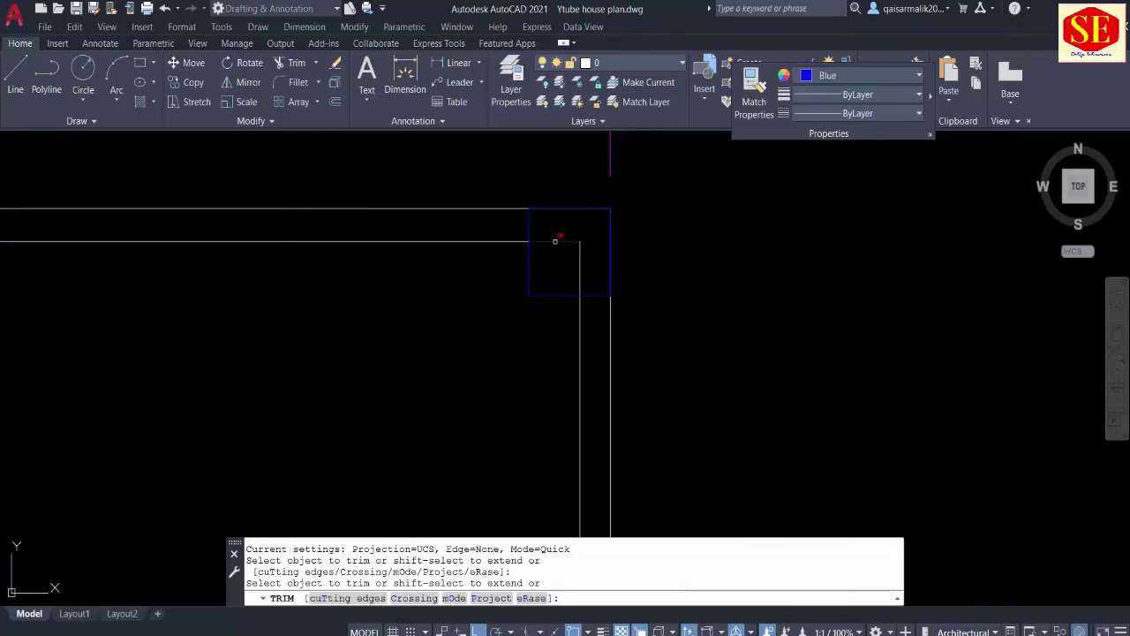
click(579, 270)
key(Escape)
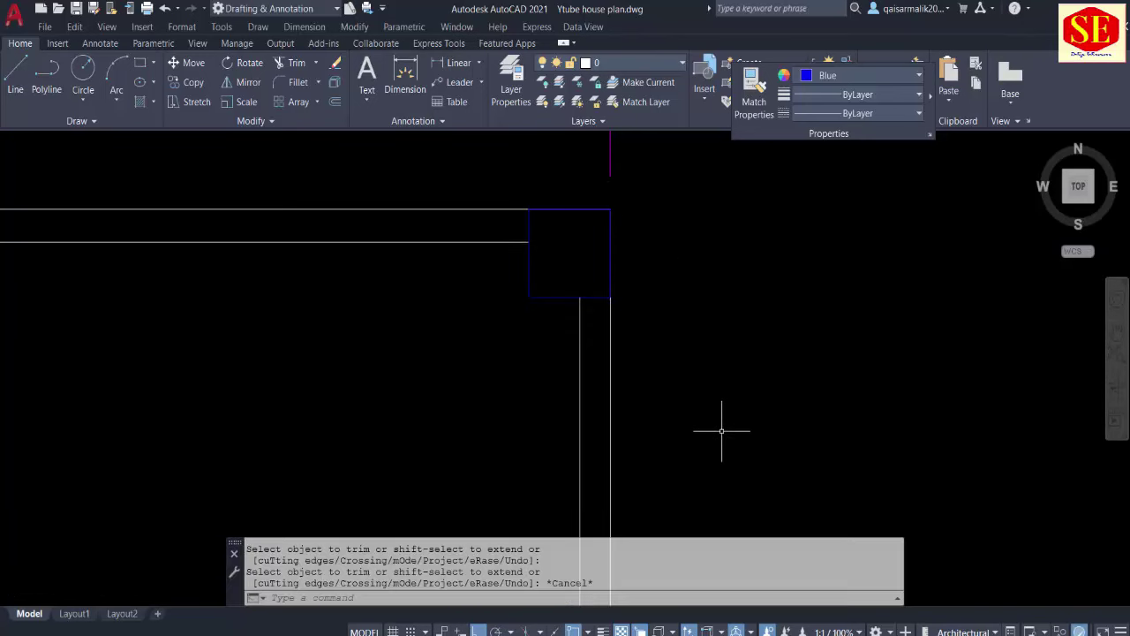
Step: Begin a line at the right wall's corner, then cancel it
scroll(691, 287, down, 3)
scroll(681, 303, up, 3)
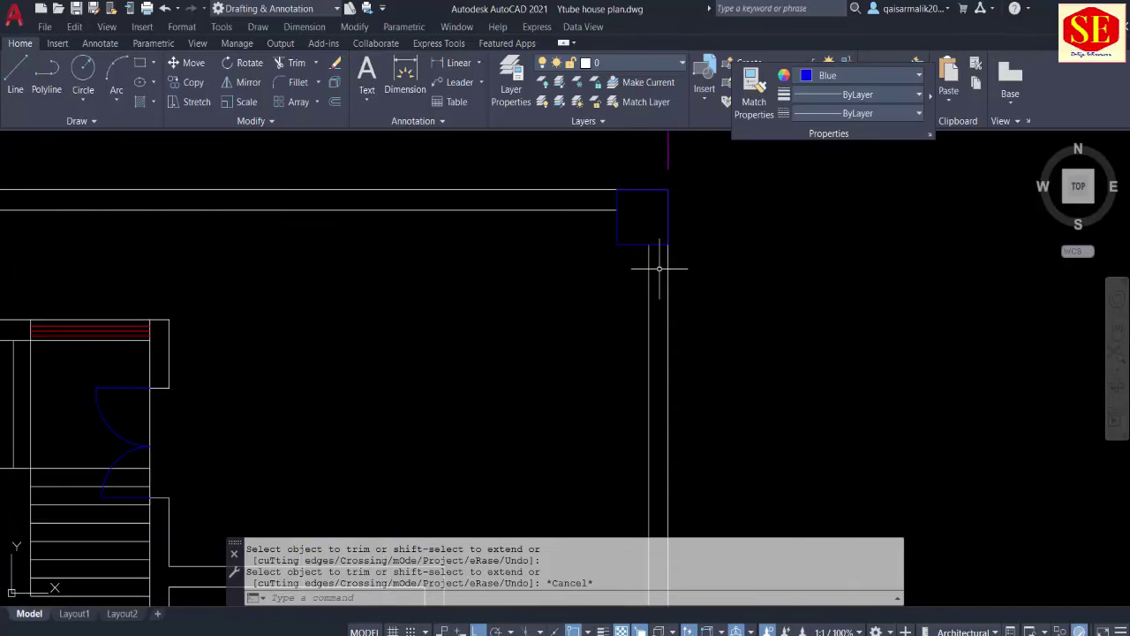
text(l)
key(Return)
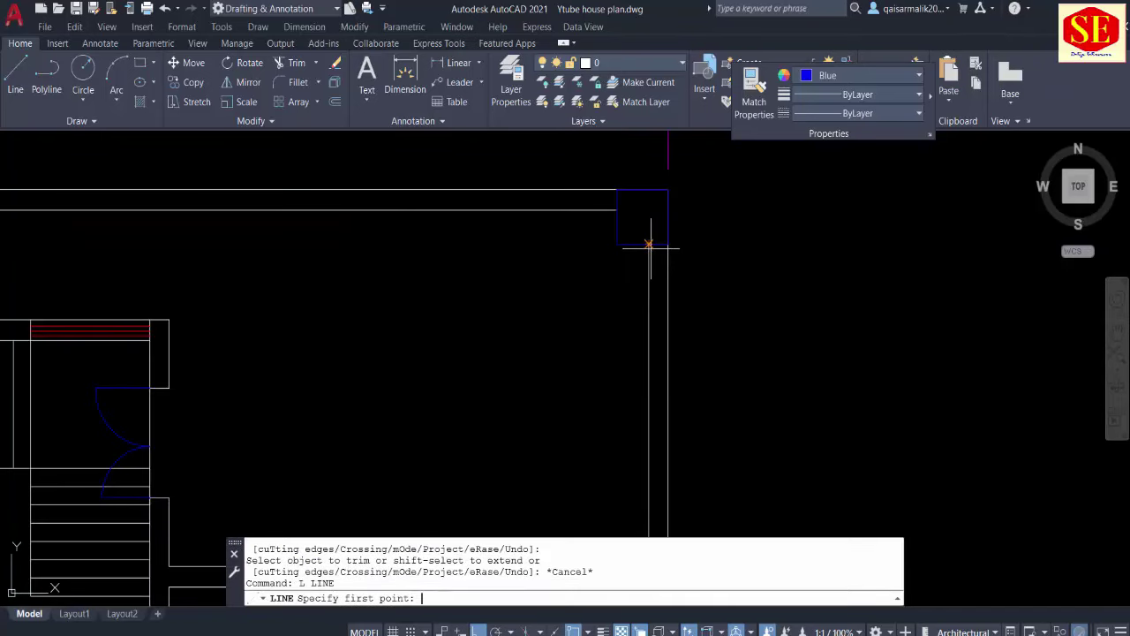
click(648, 244)
key(Escape)
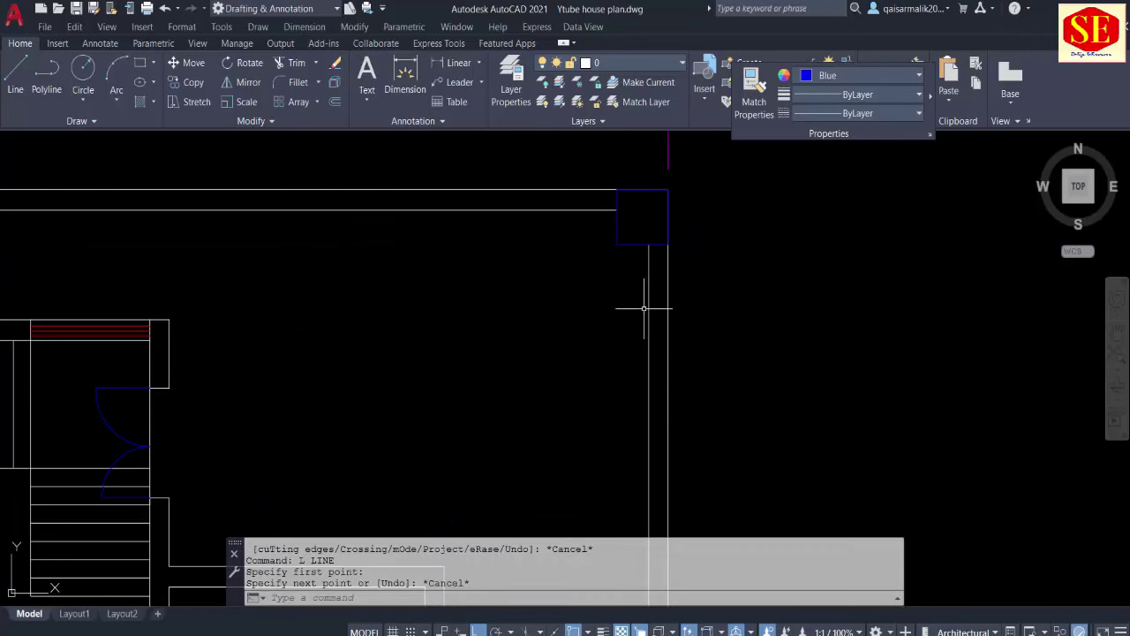
Step: Offset the right wall line by 10' toward the lower side
text(o1)
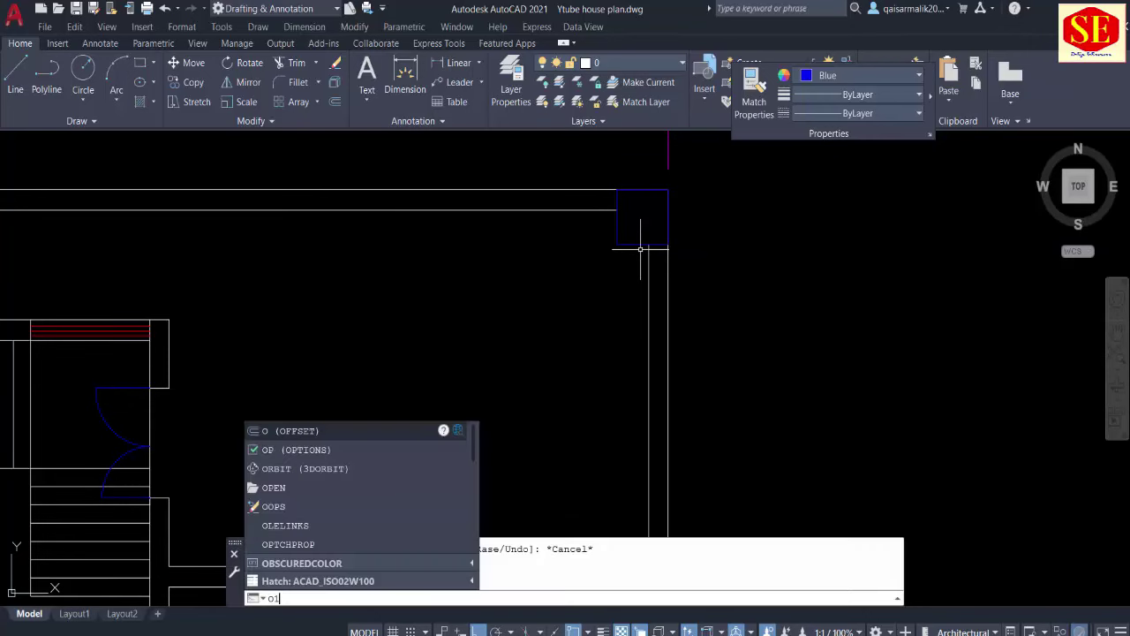
text(0')
key(Return)
key(Escape)
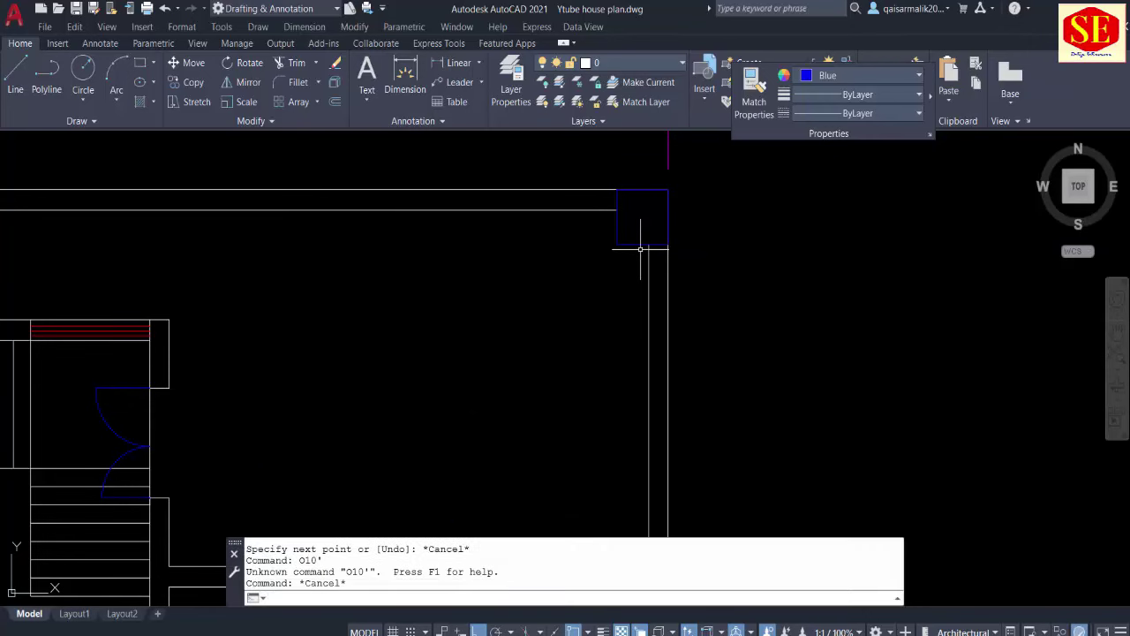
key(Return)
text(10')
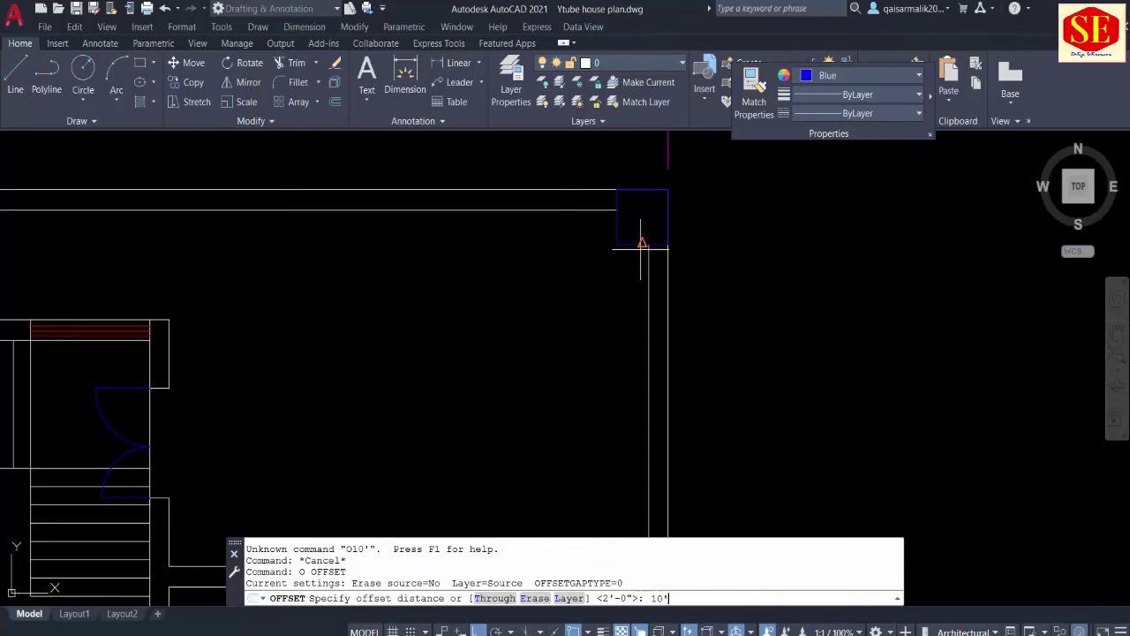
key(Return)
scroll(641, 247, up, 2)
click(629, 238)
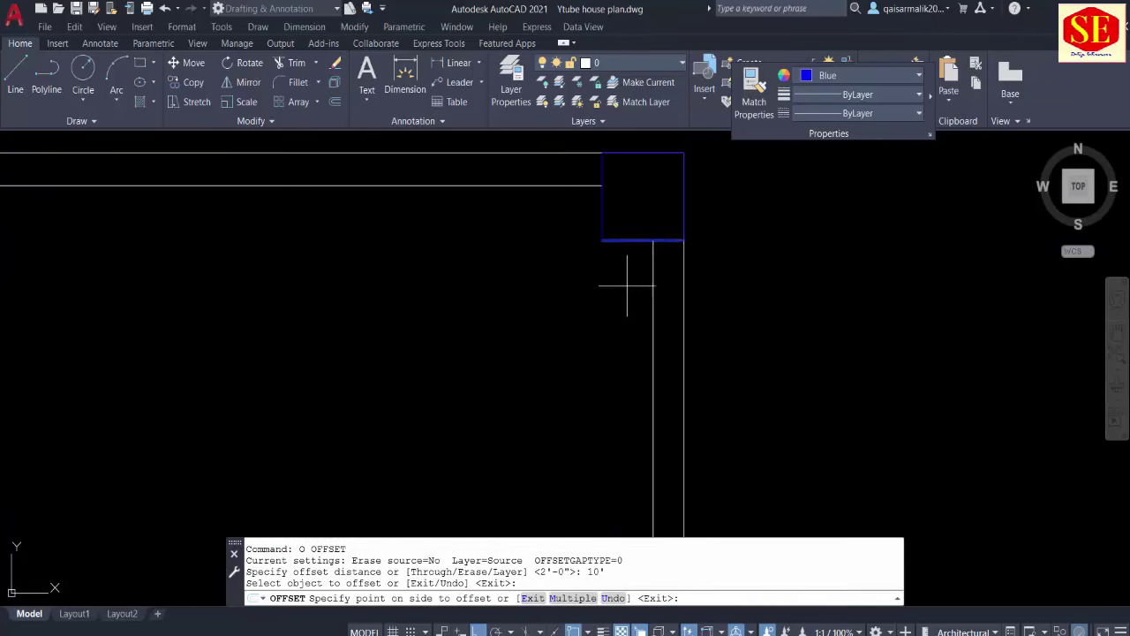
scroll(627, 298, down, 2)
click(628, 335)
key(Escape)
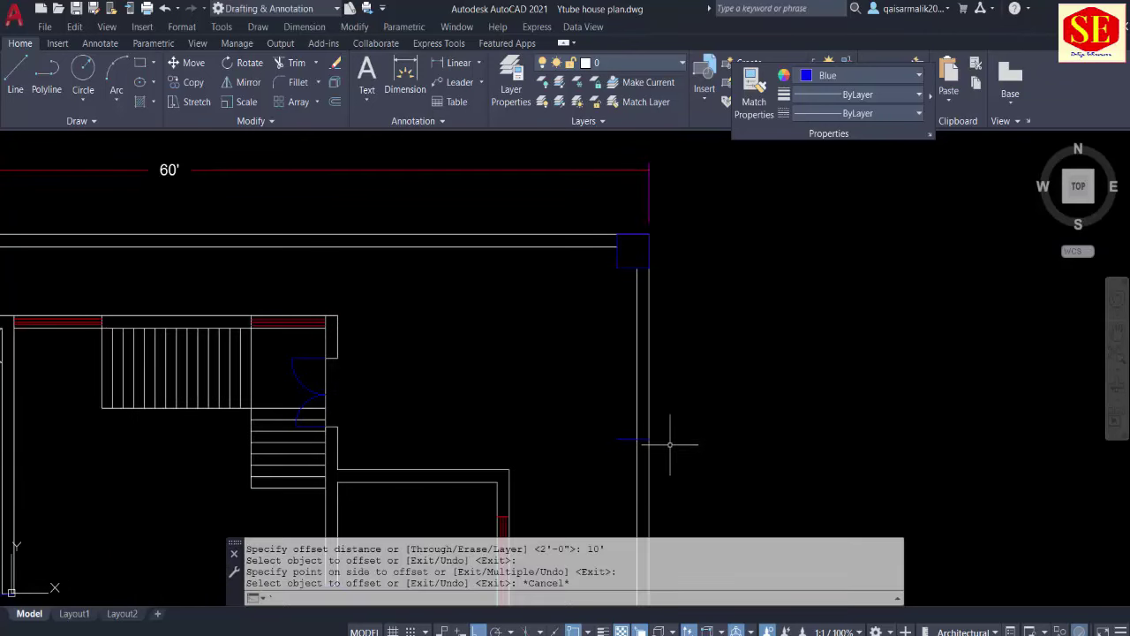
Step: Start COPY and select the four edges of the blue corner square
text(`co)
key(Return)
scroll(643, 283, up, 4)
key(Escape)
key(Escape)
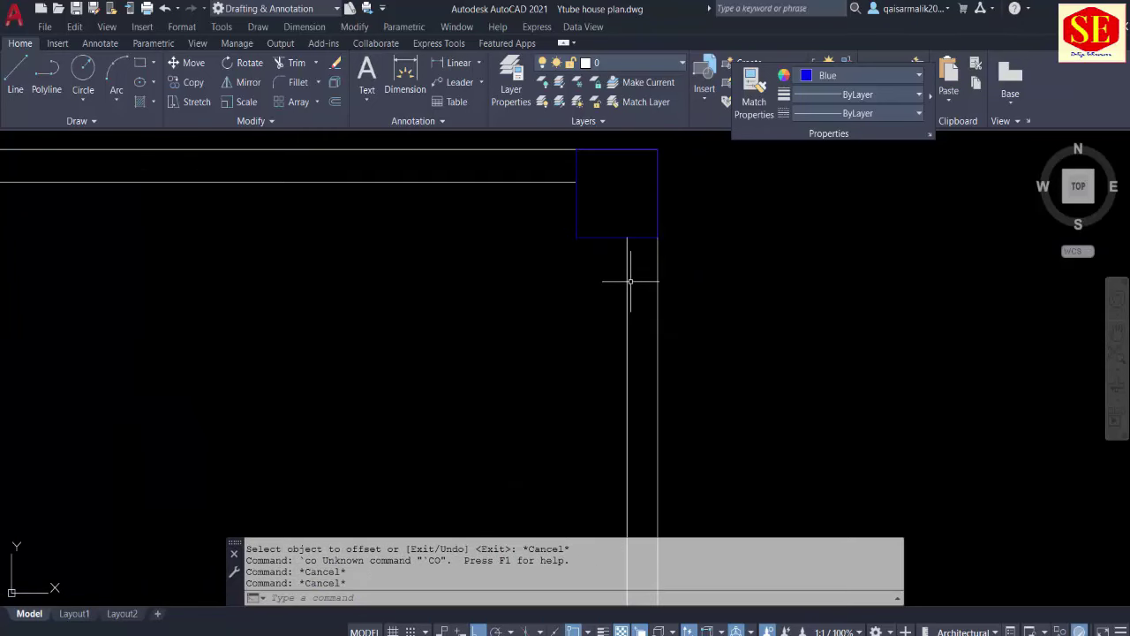
text(co)
key(Return)
drag(595, 202, 523, 291)
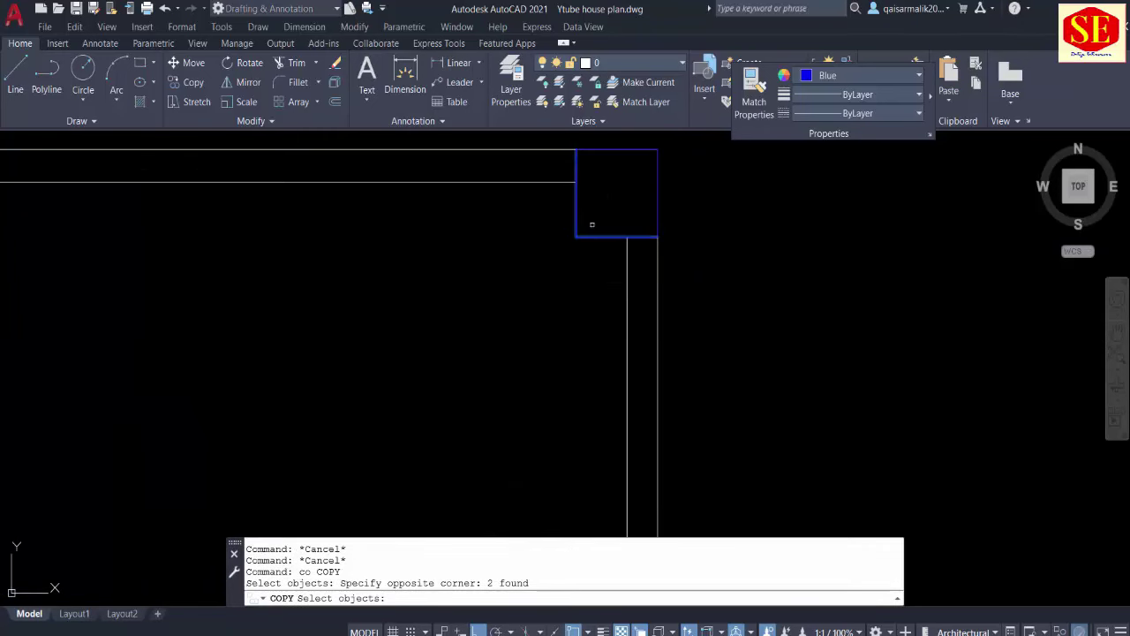
click(612, 153)
click(651, 191)
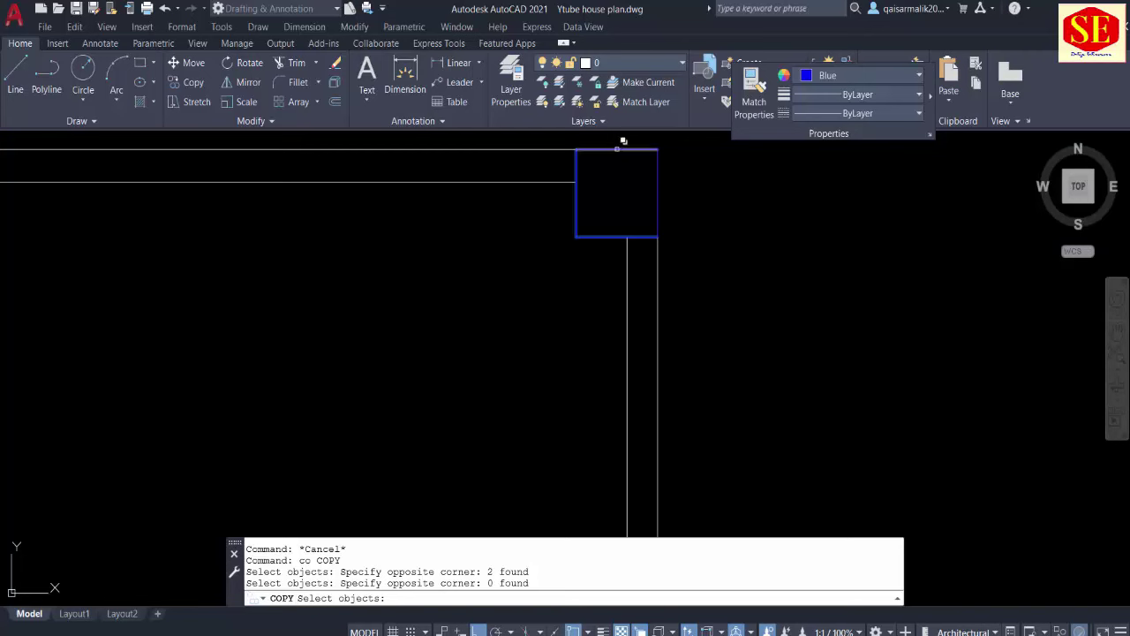
click(617, 148)
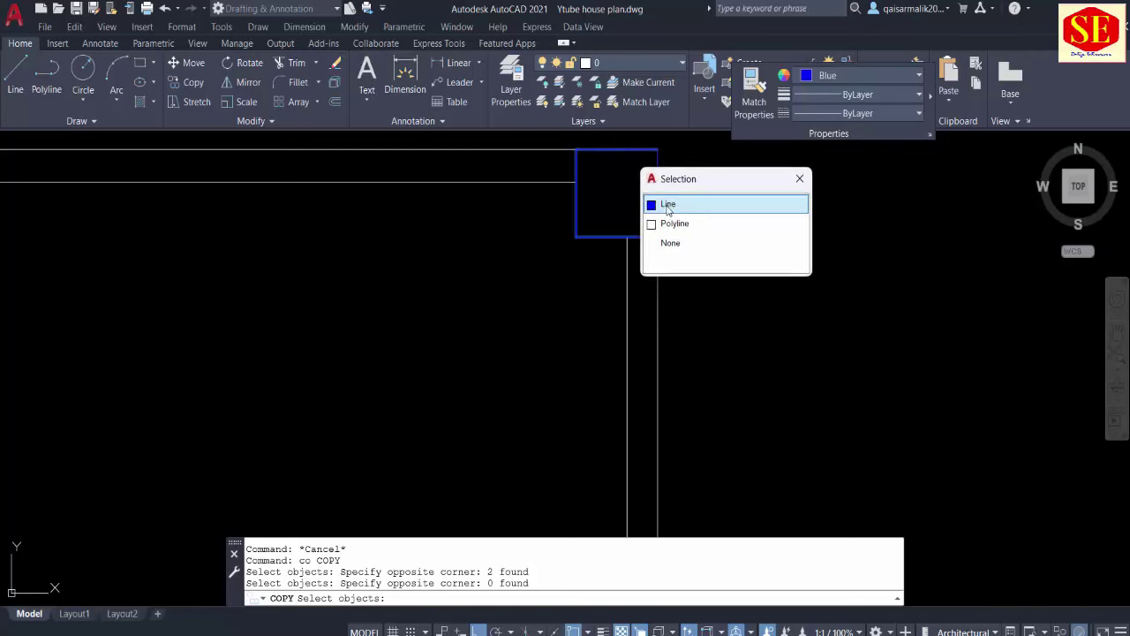
click(667, 205)
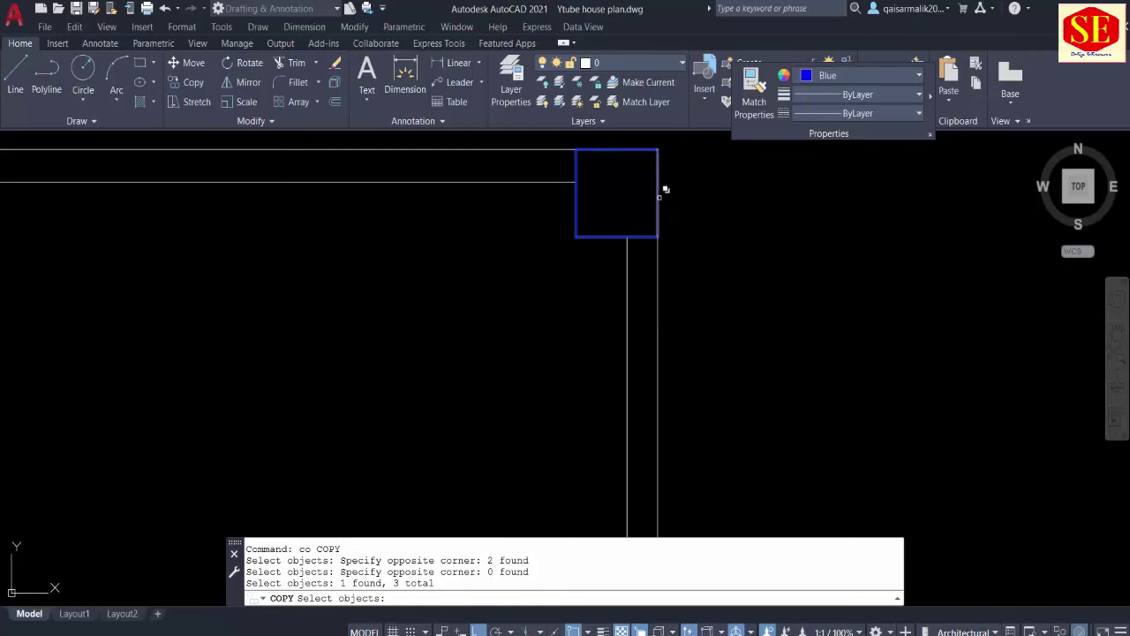
click(666, 189)
click(723, 260)
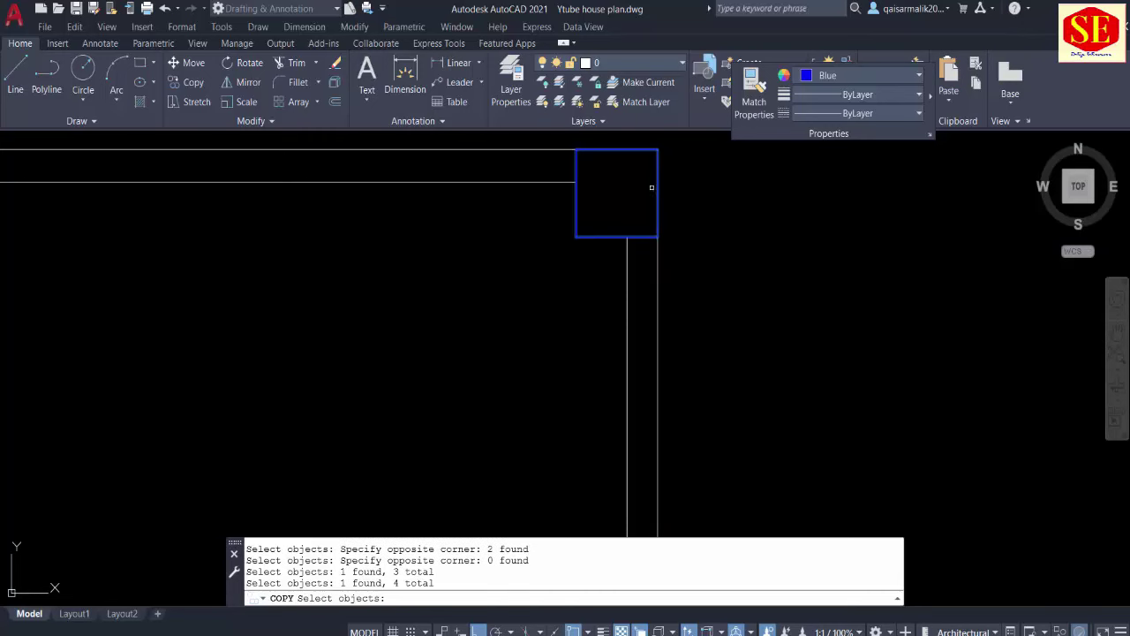
key(Return)
Step: Place the copy from its top-right corner at the lower spot on the right wall
scroll(640, 152, down, 1)
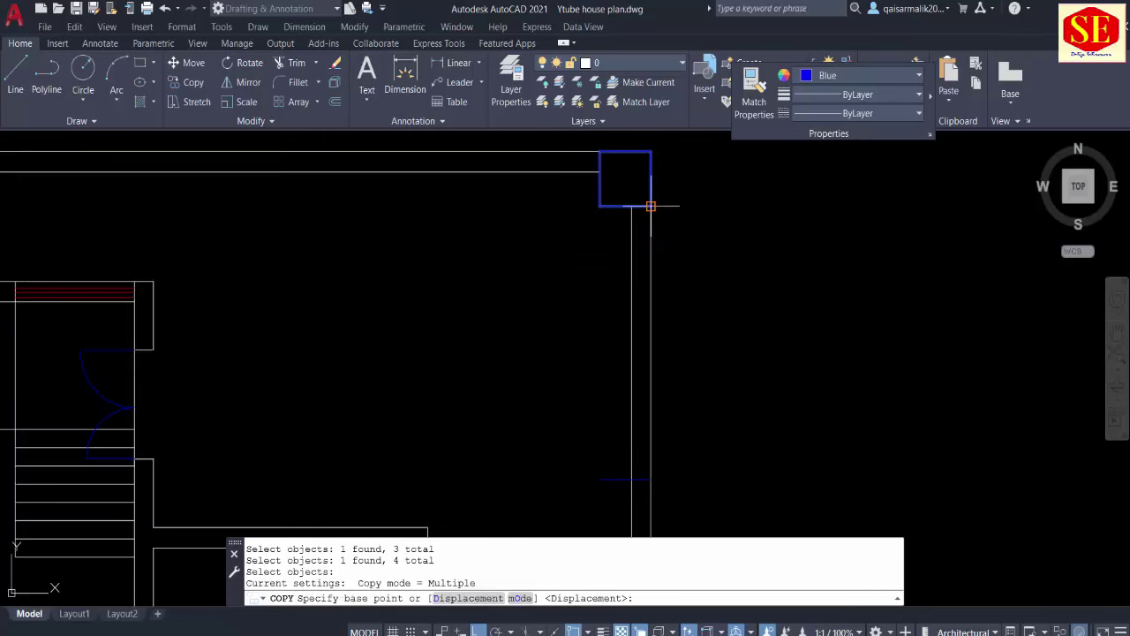
click(649, 152)
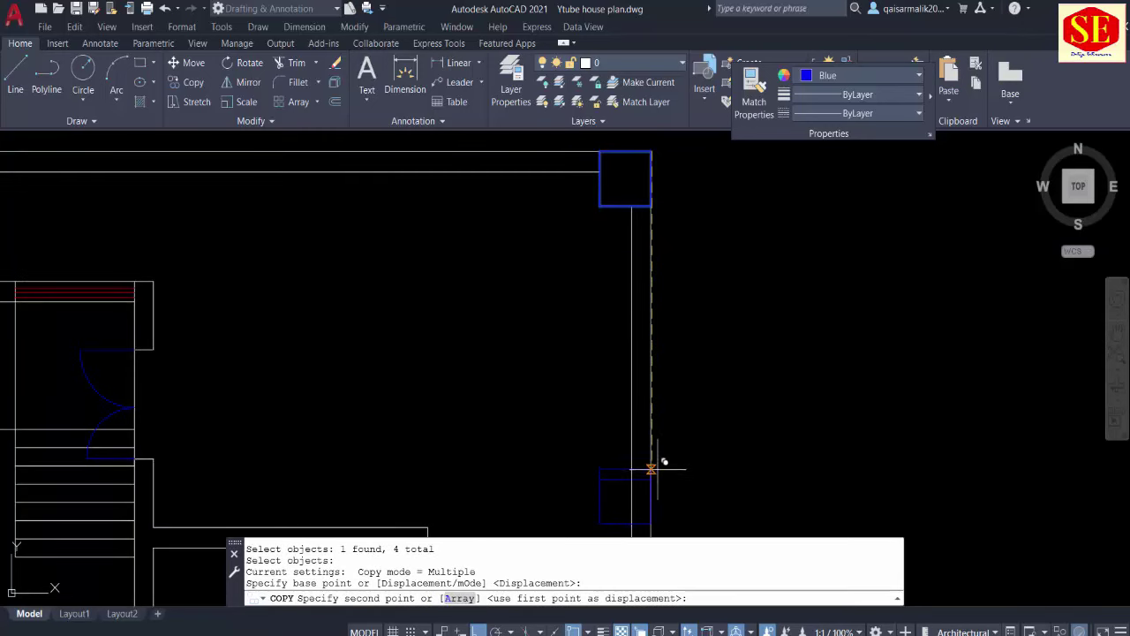
click(652, 480)
key(Escape)
middle_drag(686, 405, 684, 360)
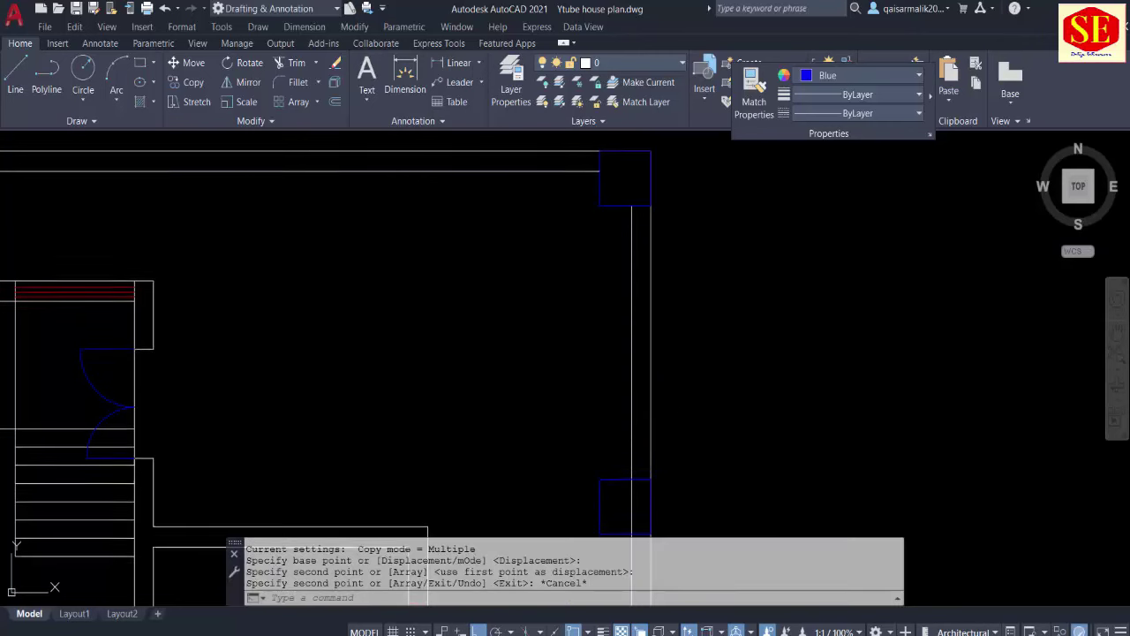
text(tr)
key(Return)
Step: Trim away the right wall line between the two blue pillars
click(651, 336)
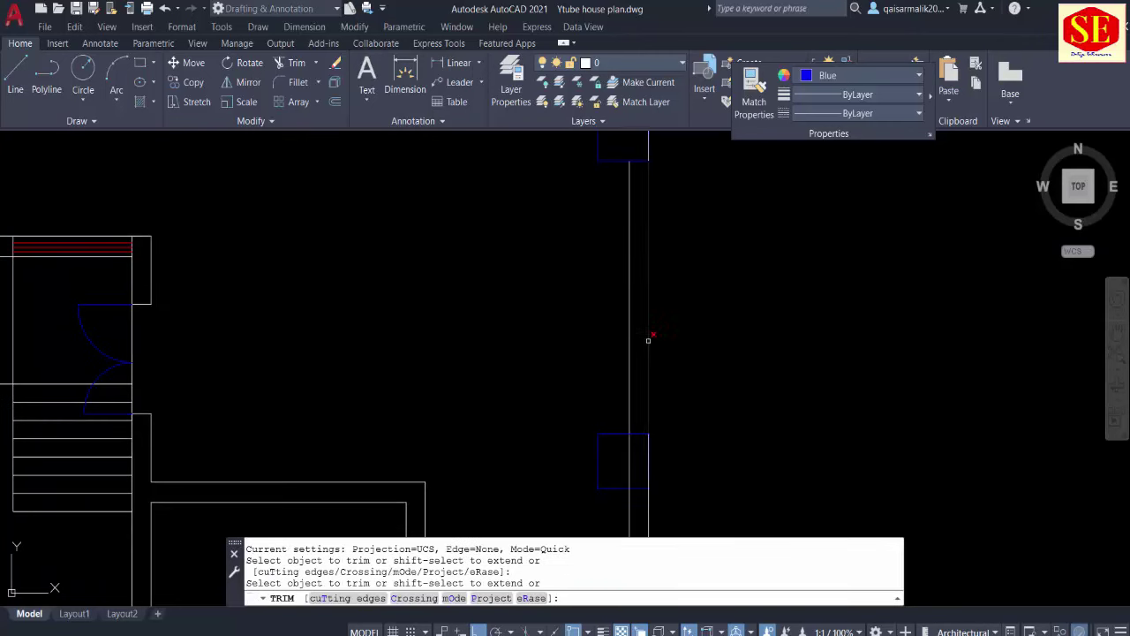
click(652, 340)
scroll(653, 340, down, 2)
key(Escape)
scroll(724, 374, up, 1)
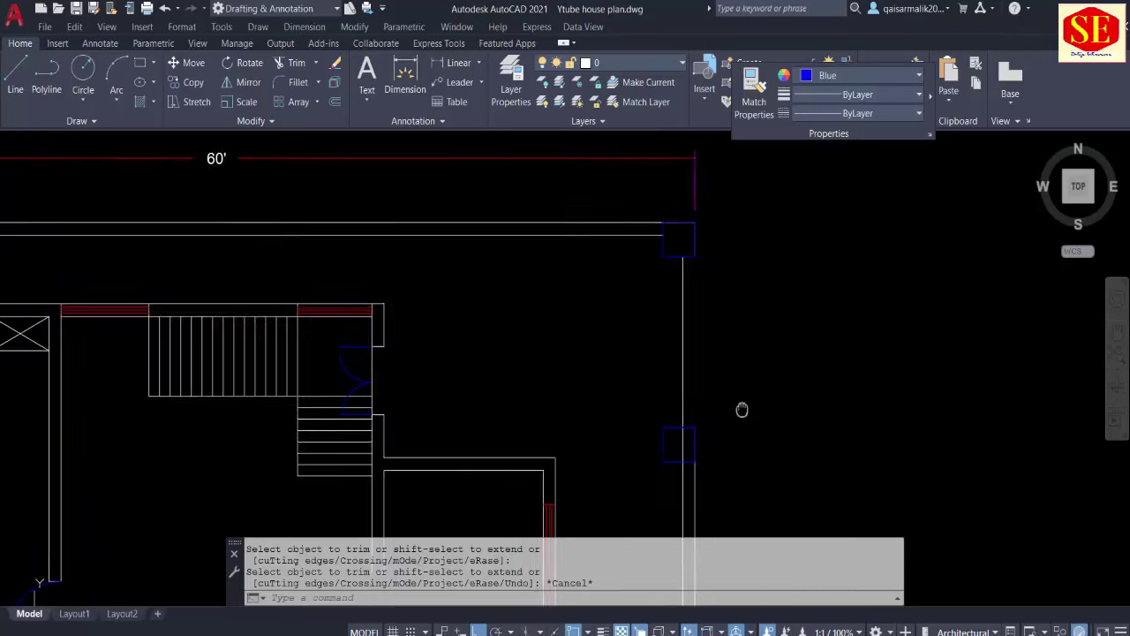
scroll(739, 409, up, 1)
key(Escape)
scroll(775, 285, down, 1)
scroll(742, 300, up, 1)
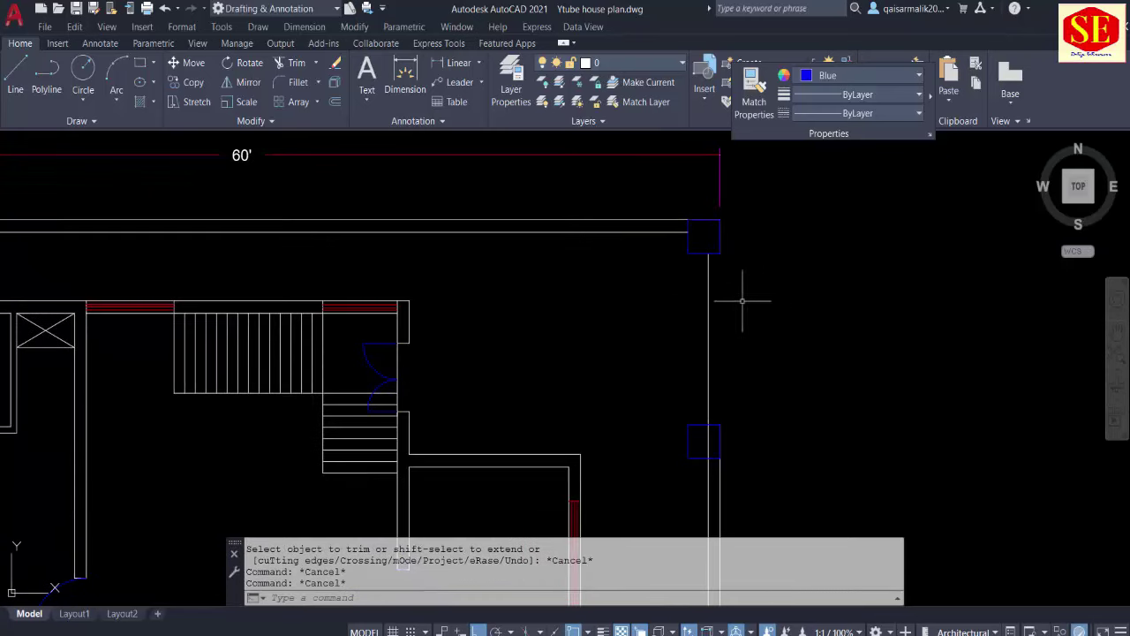
text(tr)
key(Return)
click(709, 354)
key(Escape)
key(Escape)
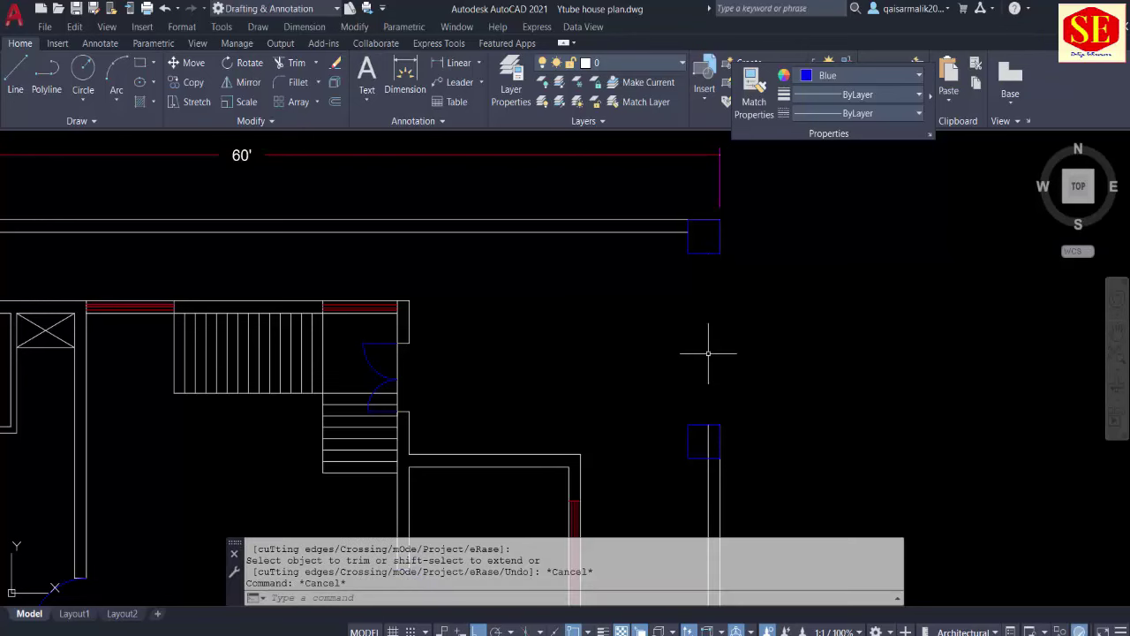
Step: Draw short 1-unit line segments at the gap, starting from the wall and its midpoint
text(l)
key(Return)
click(707, 247)
scroll(702, 283, down, 2)
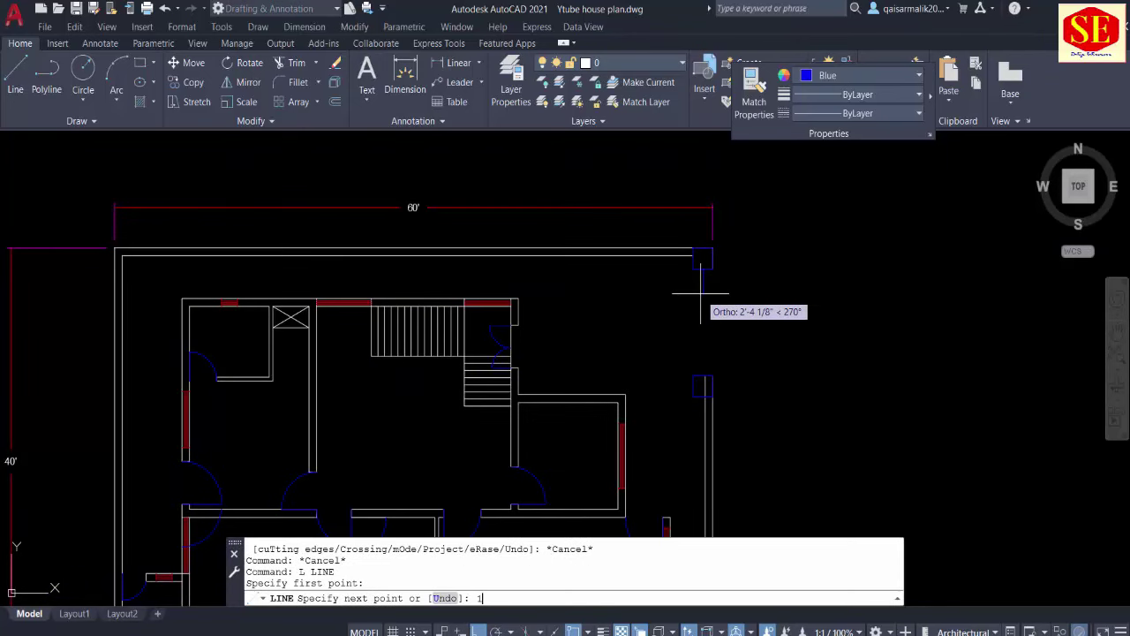
key(Return)
key(Escape)
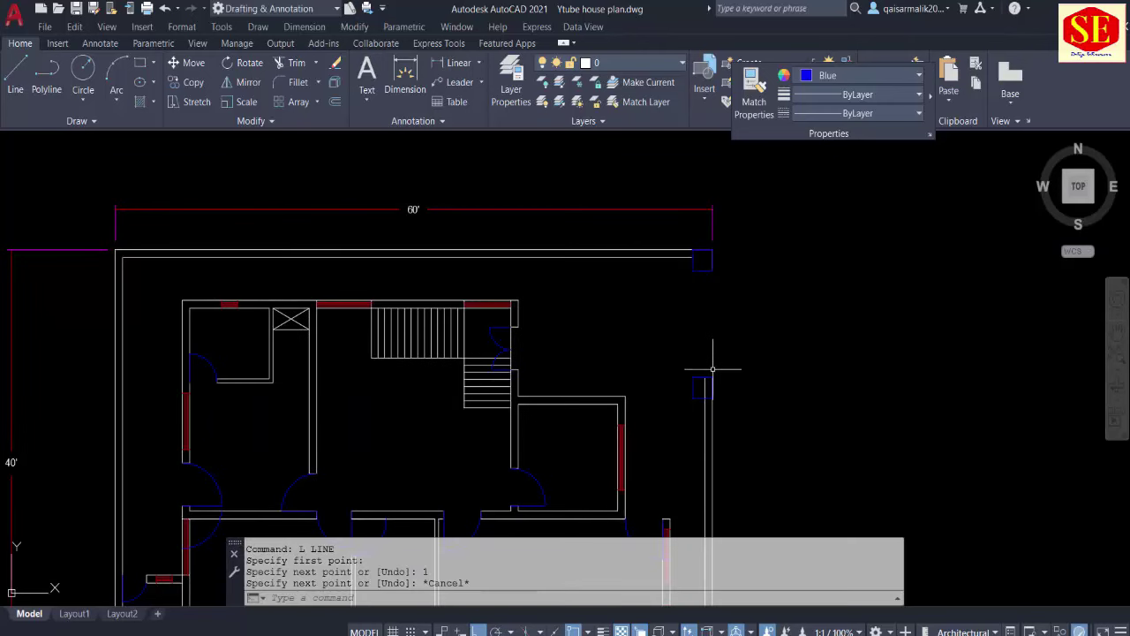
scroll(713, 369, up, 2)
key(Return)
scroll(709, 376, up, 2)
scroll(709, 388, up, 1)
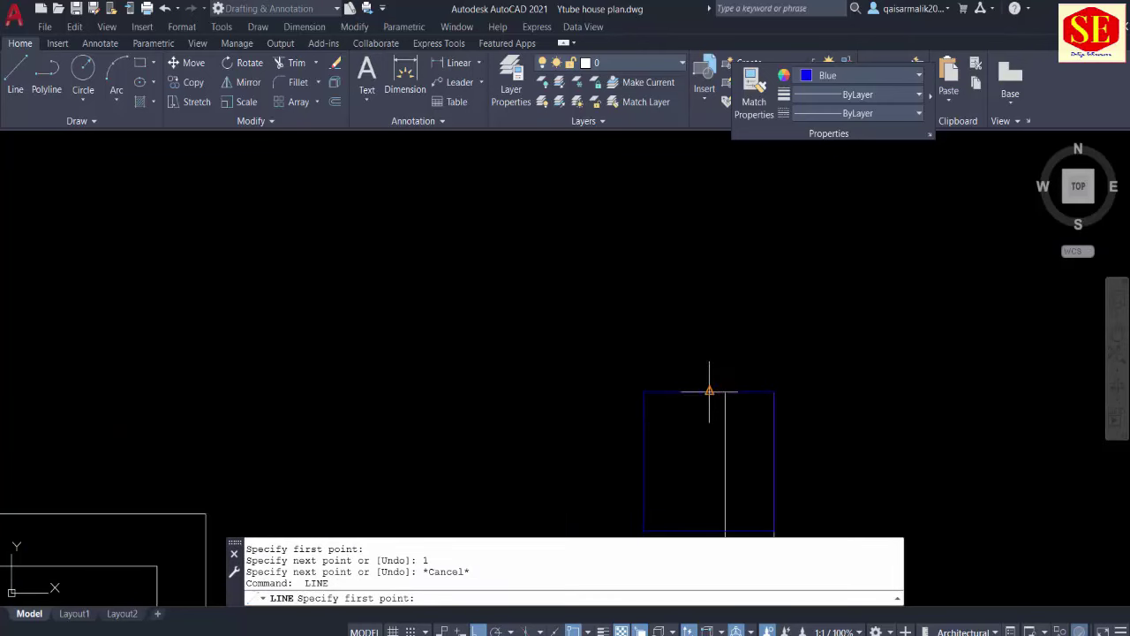
click(709, 390)
key(Return)
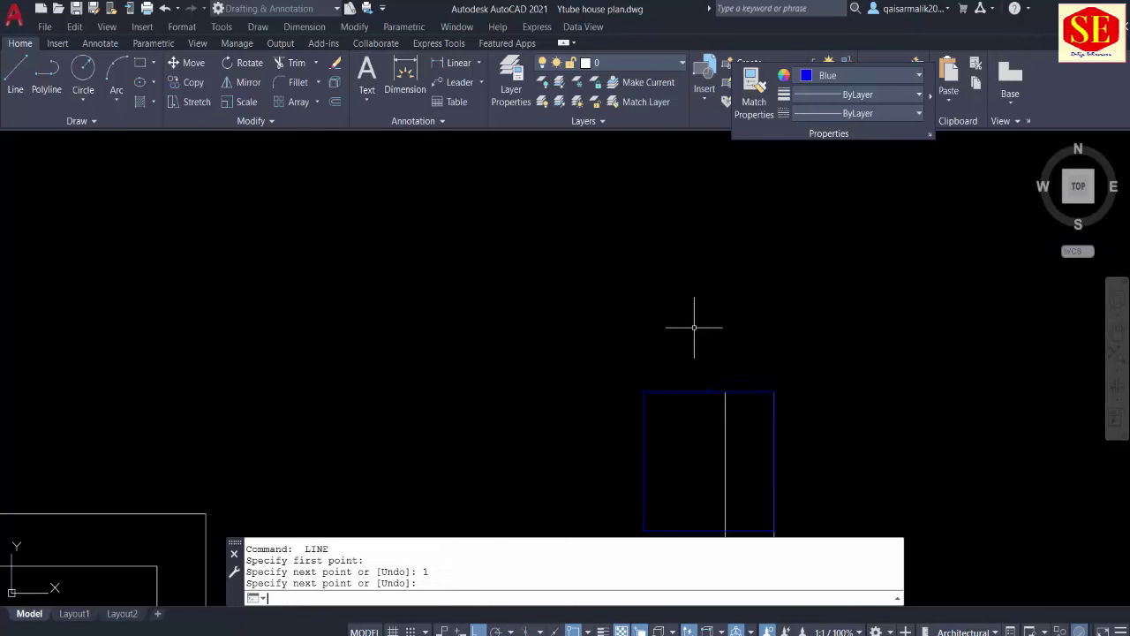
key(Escape)
text(l)
key(Return)
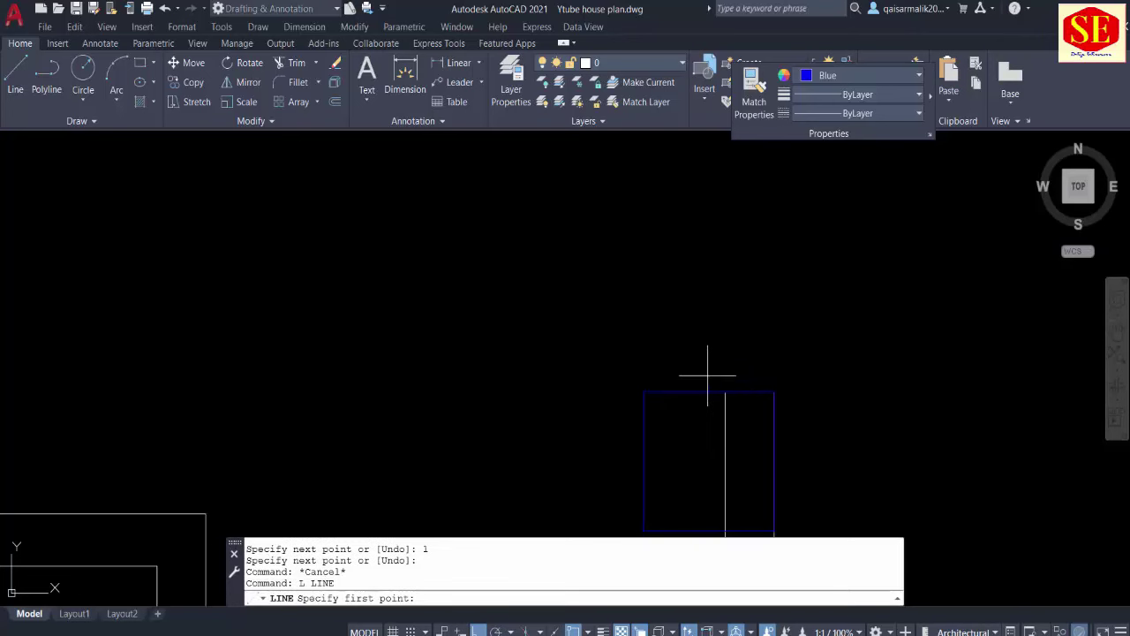
key(Escape)
scroll(760, 329, down, 3)
Step: Make Magenta the current colour and begin a line at the pillar's corner
click(856, 75)
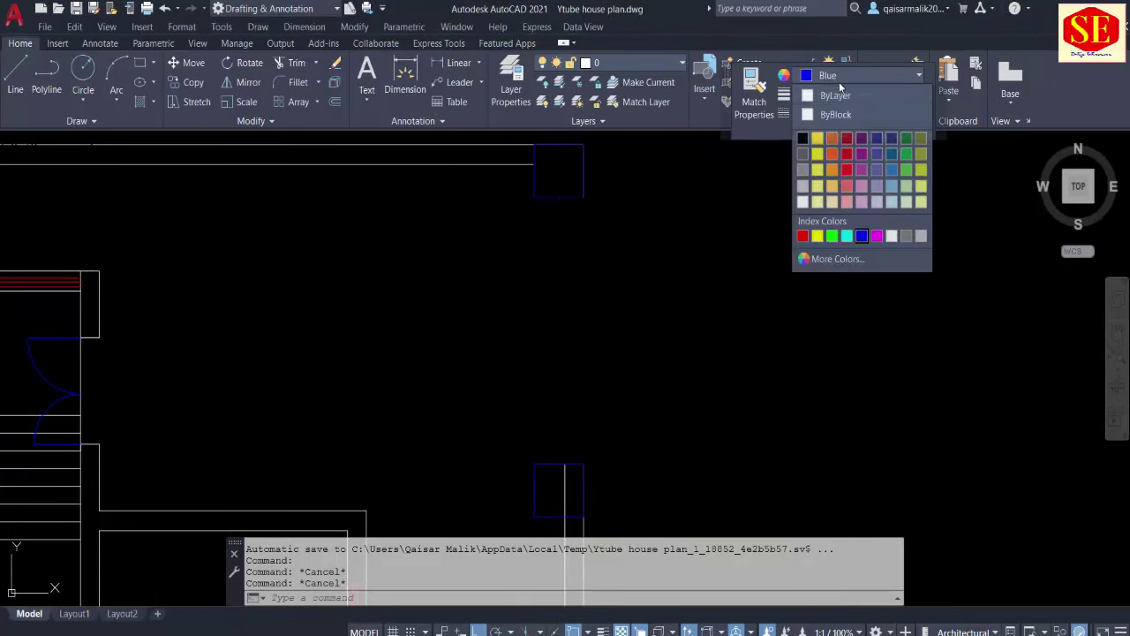
click(890, 235)
text(l)
key(Return)
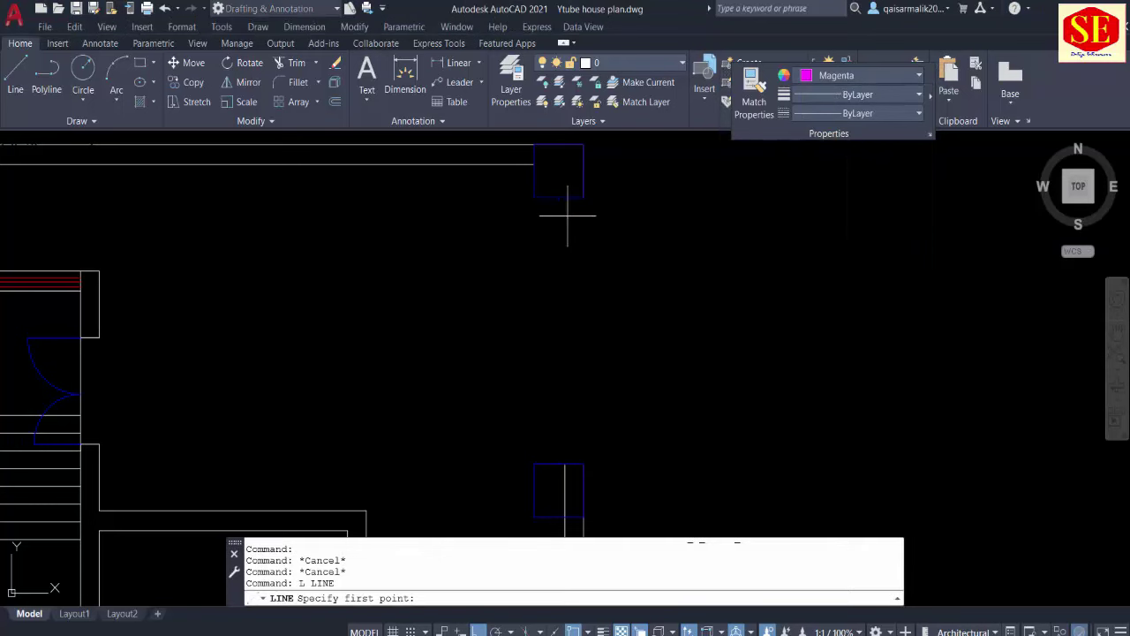
scroll(559, 200, up, 4)
click(558, 200)
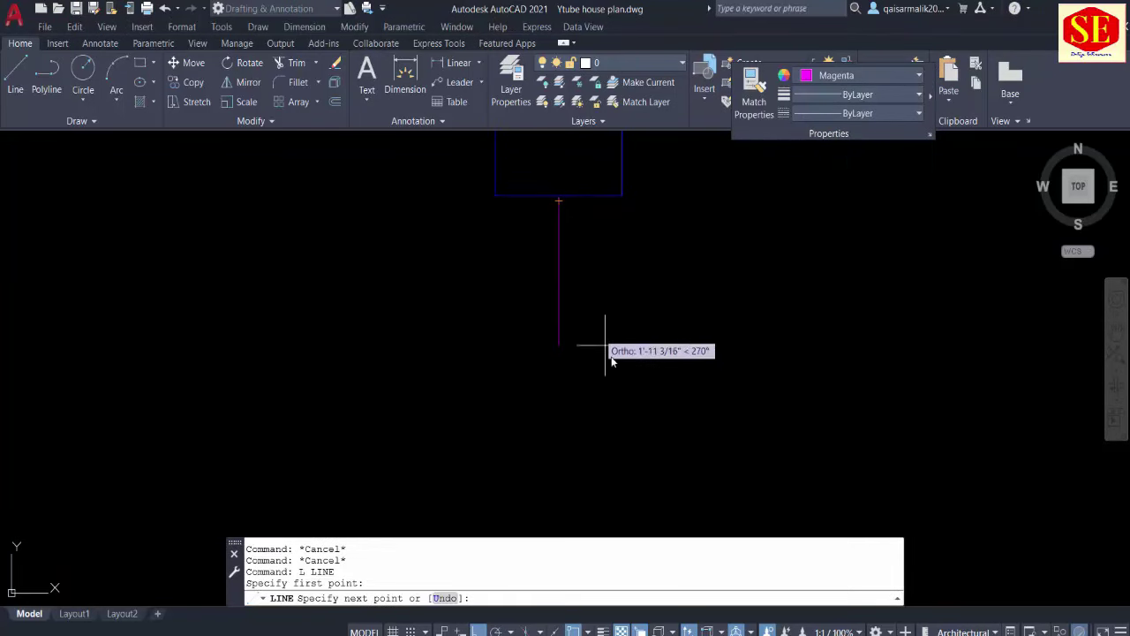
scroll(606, 380, down, 3)
scroll(610, 442, up, 5)
middle_drag(619, 390, 618, 292)
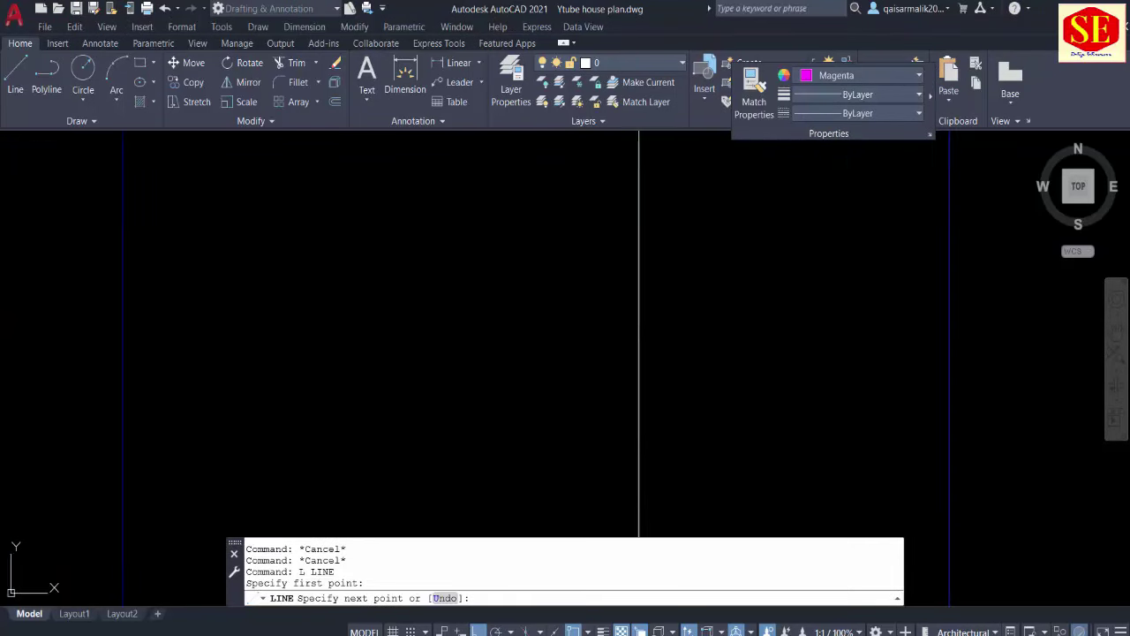
key(Escape)
scroll(658, 318, down, 4)
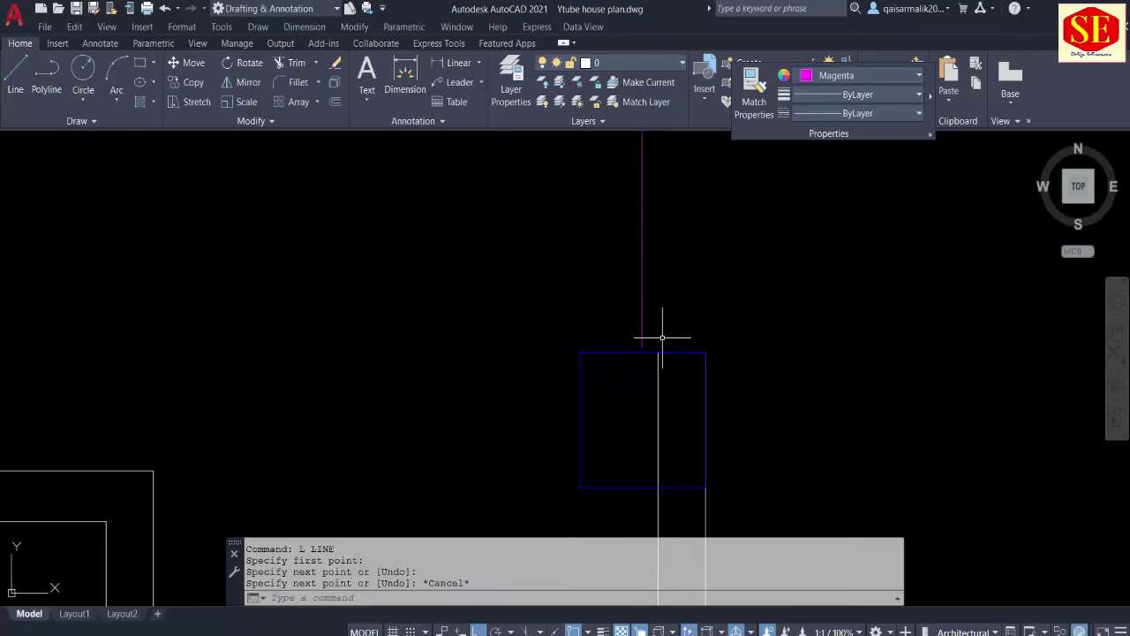
middle_drag(662, 330, 656, 404)
Step: Draw a short horizontal magenta tick leftward from the vertical magenta line
click(644, 308)
scroll(666, 342, down, 2)
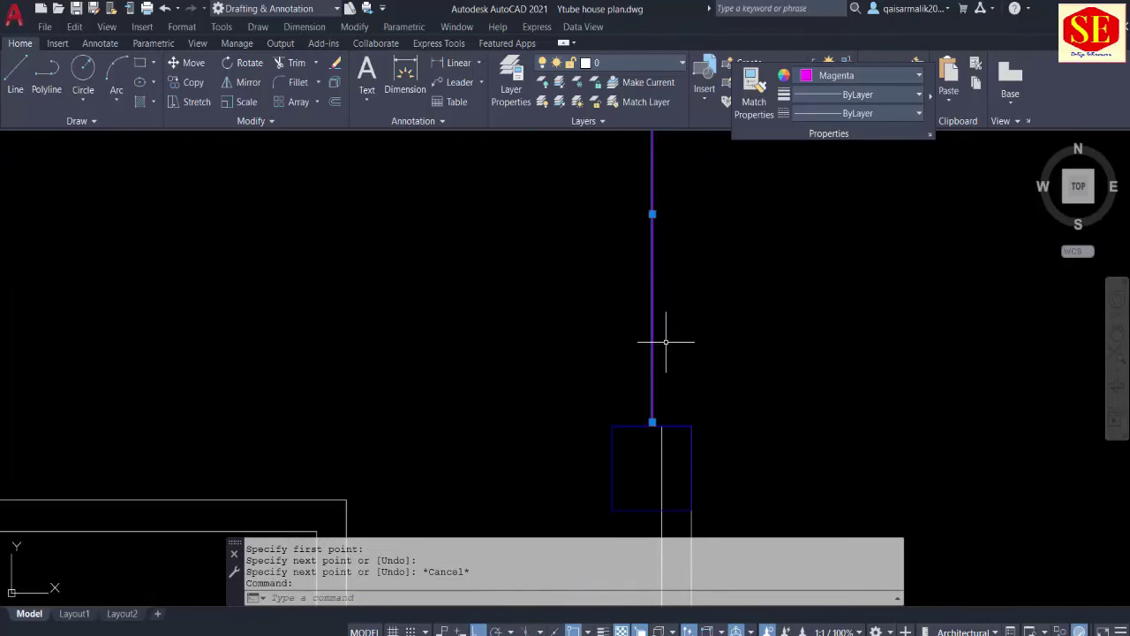
text(l)
key(Return)
click(652, 214)
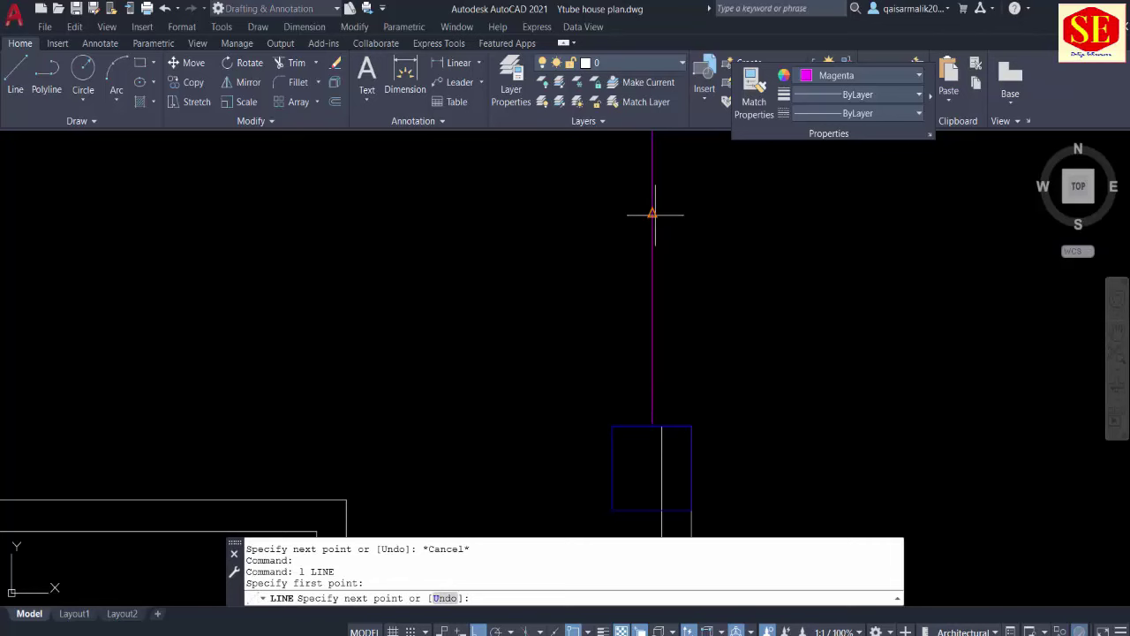
click(560, 214)
key(Escape)
scroll(644, 244, down, 5)
scroll(635, 284, up, 2)
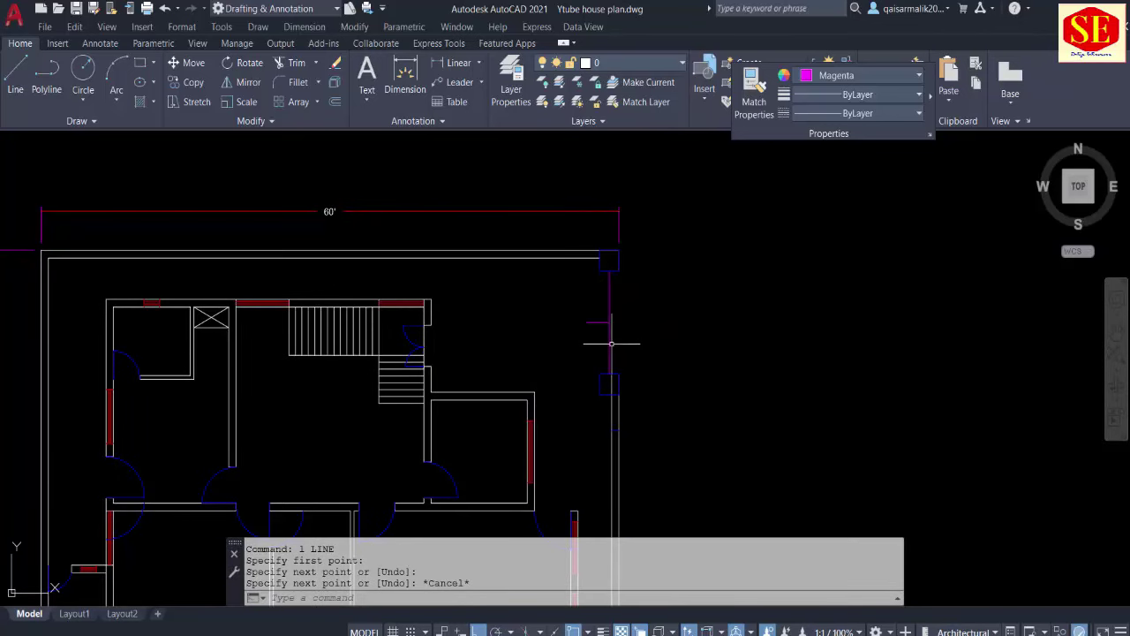
scroll(611, 343, up, 2)
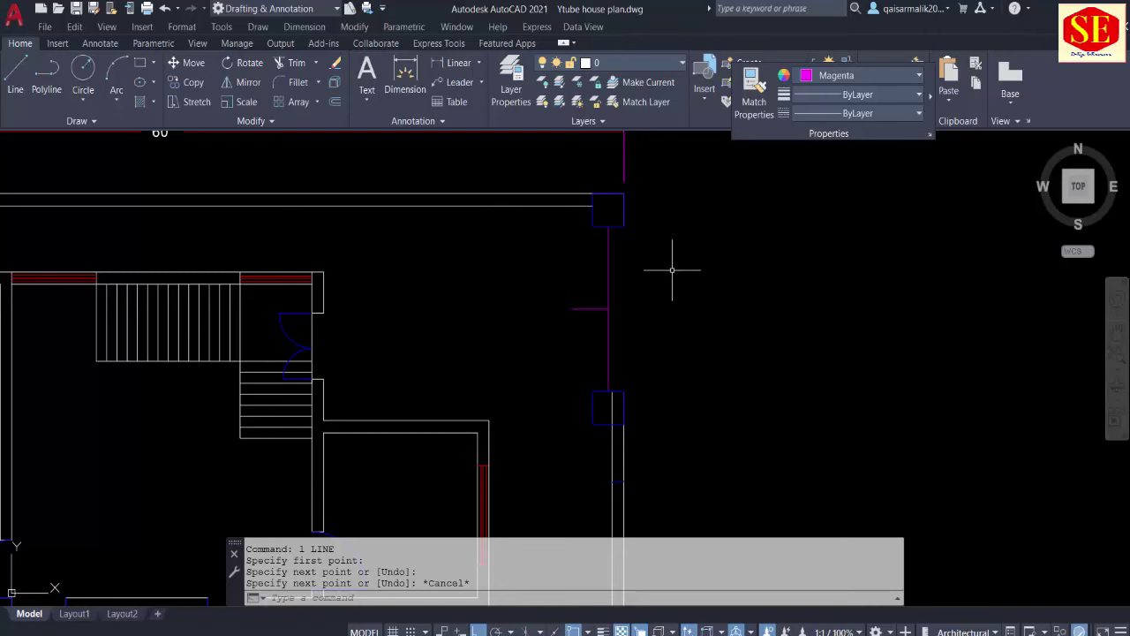
key(Escape)
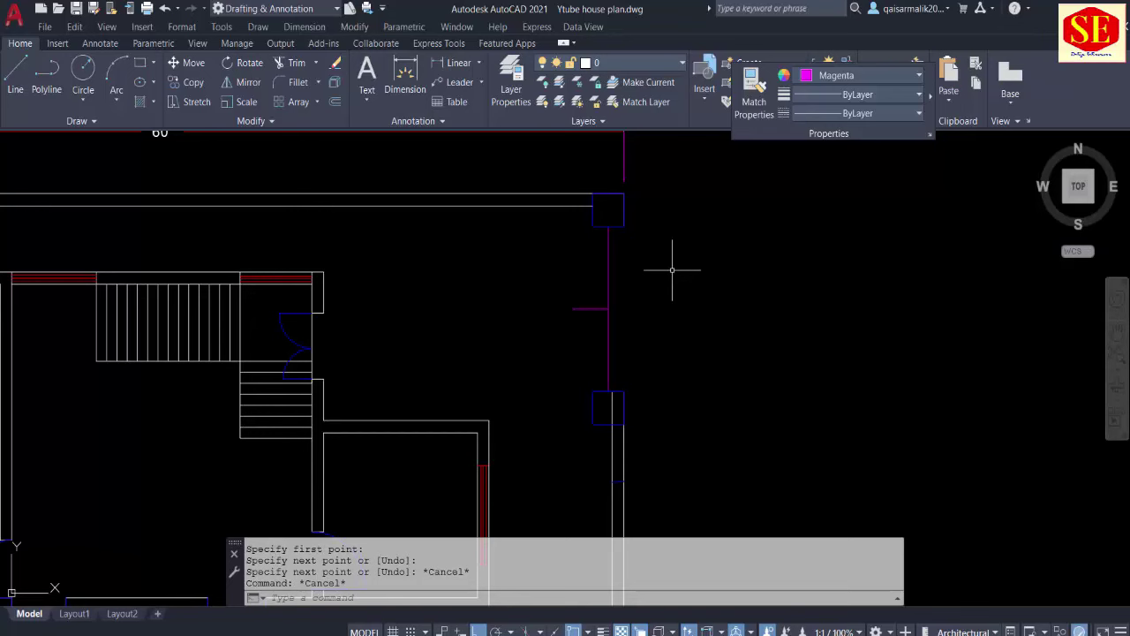
Step: Draw two circles centred on the upper and lower gate posts, each reaching the other post
text(c)
key(Return)
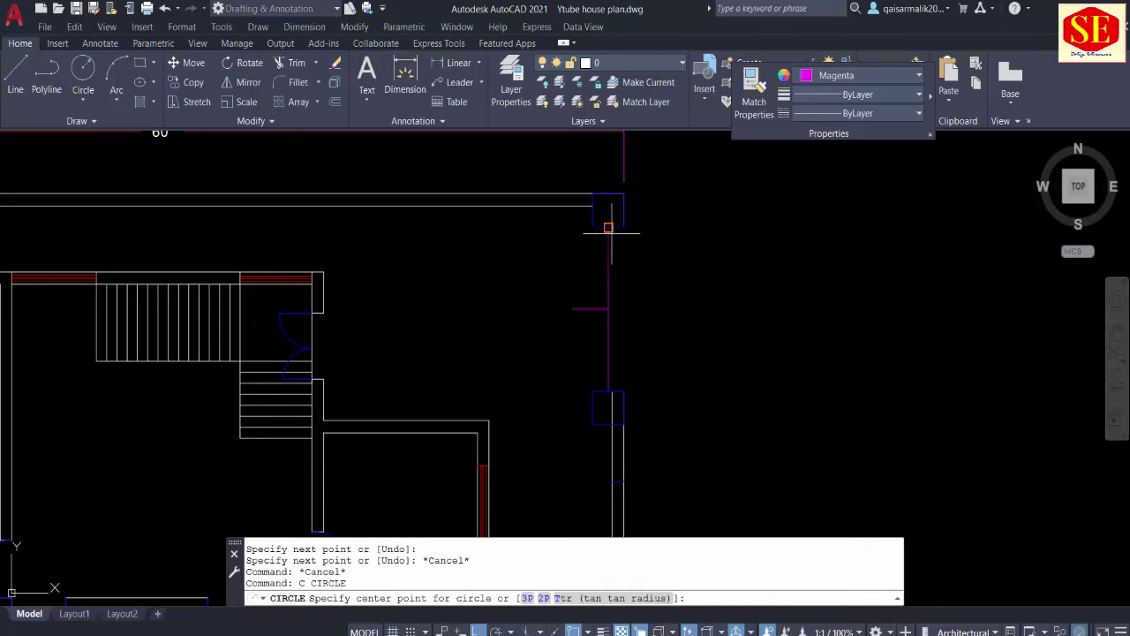
scroll(609, 229, up, 2)
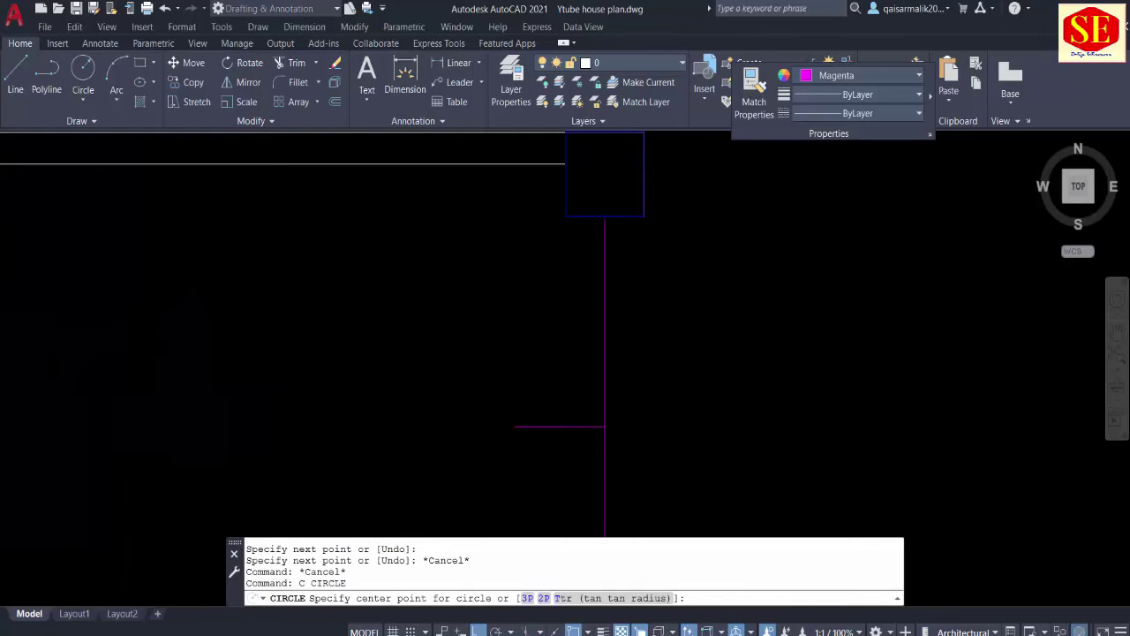
scroll(618, 202, up, 1)
click(605, 198)
scroll(606, 199, down, 5)
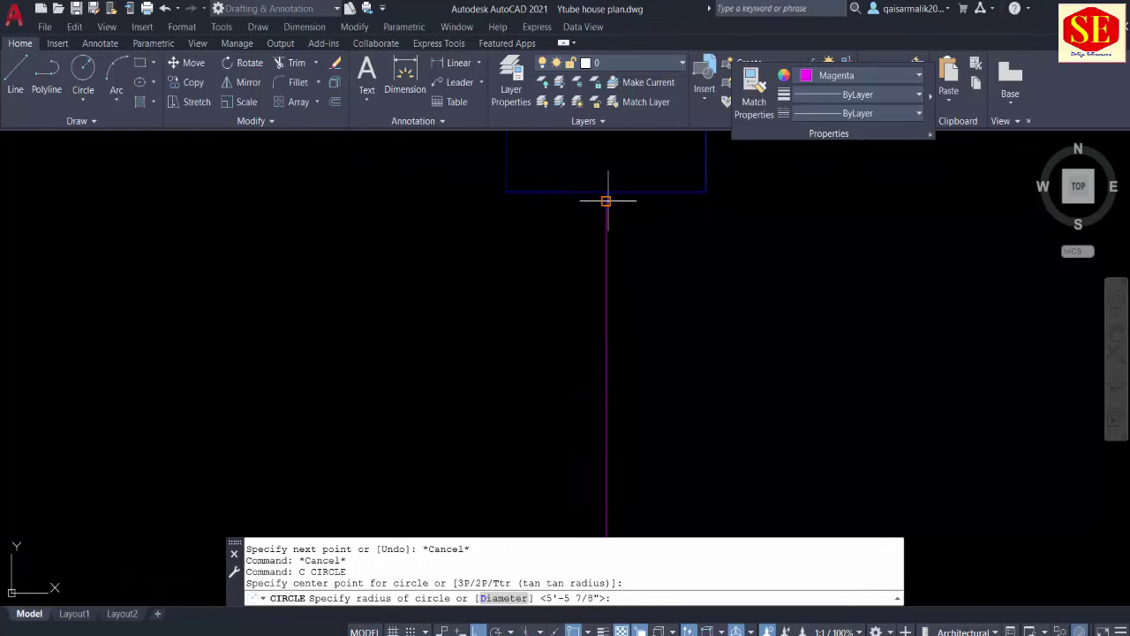
click(607, 408)
middle_drag(716, 457, 732, 248)
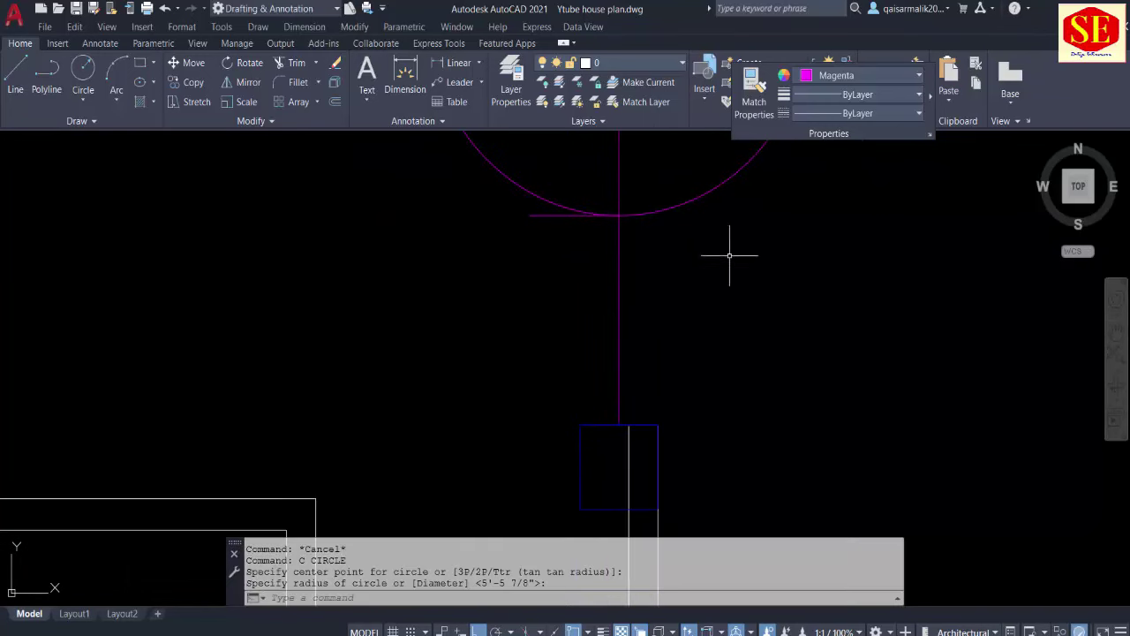
key(Return)
click(619, 423)
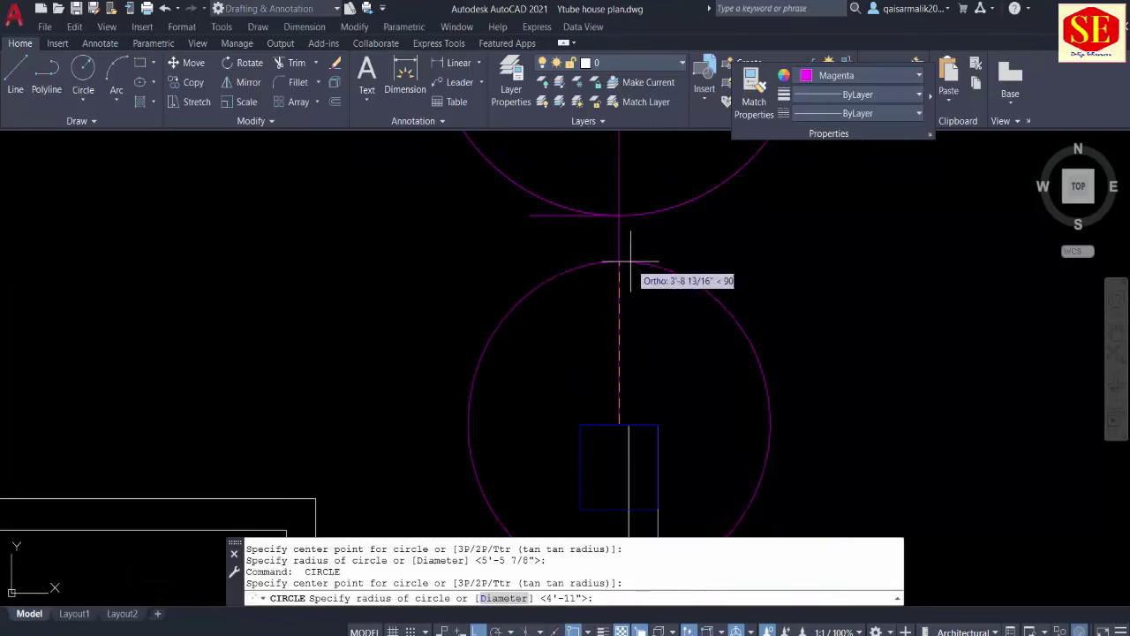
click(619, 214)
key(Escape)
scroll(699, 287, down, 2)
middle_drag(699, 287, 699, 454)
key(Escape)
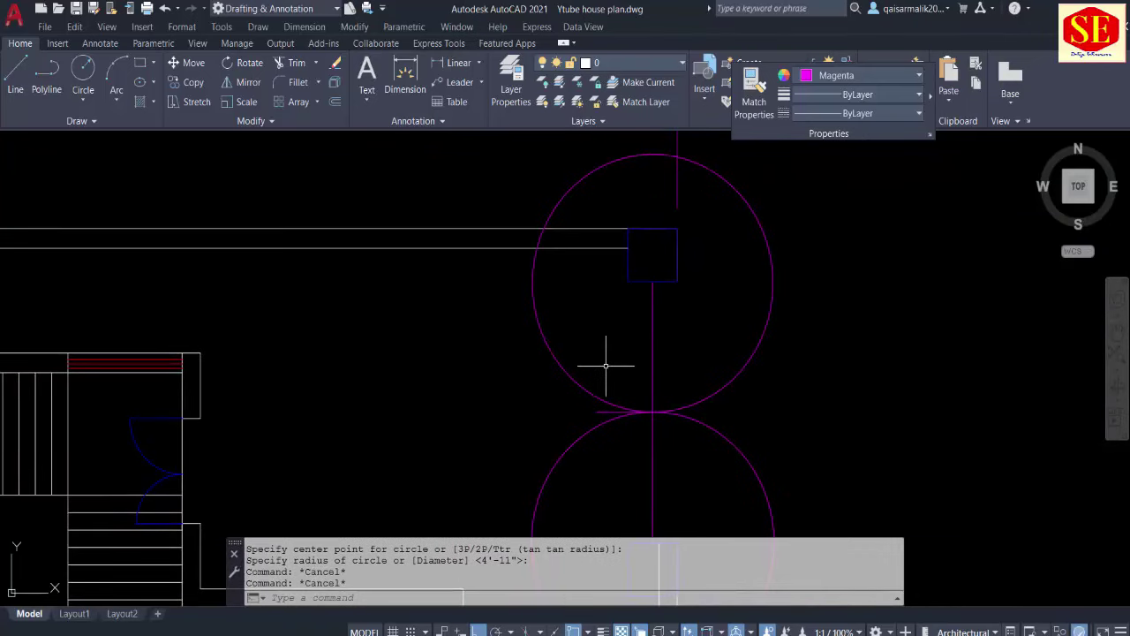
Step: Draw two horizontal leaf lines from the post corners to the circles' left edges
text(l)
key(Return)
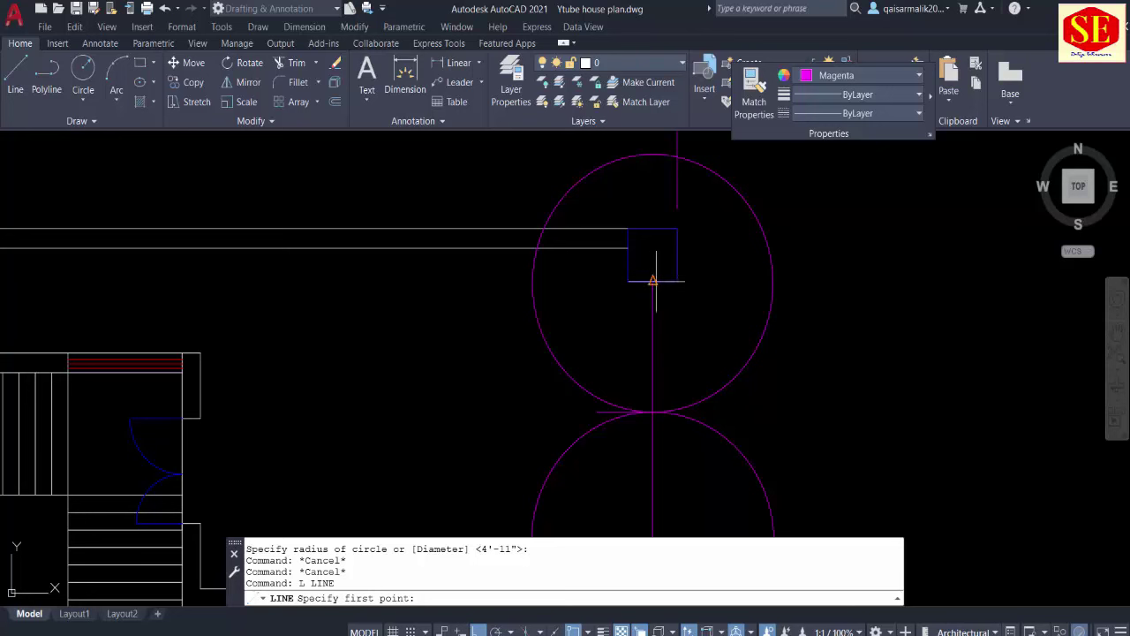
click(654, 280)
click(533, 283)
key(Escape)
middle_drag(645, 369, 661, 241)
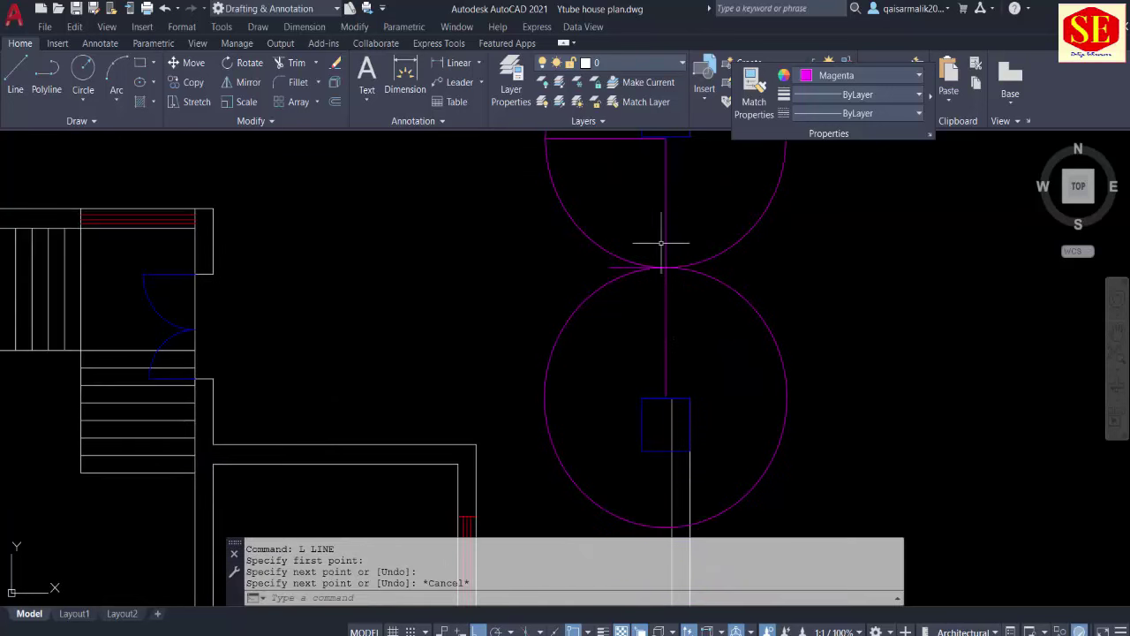
key(Return)
click(666, 396)
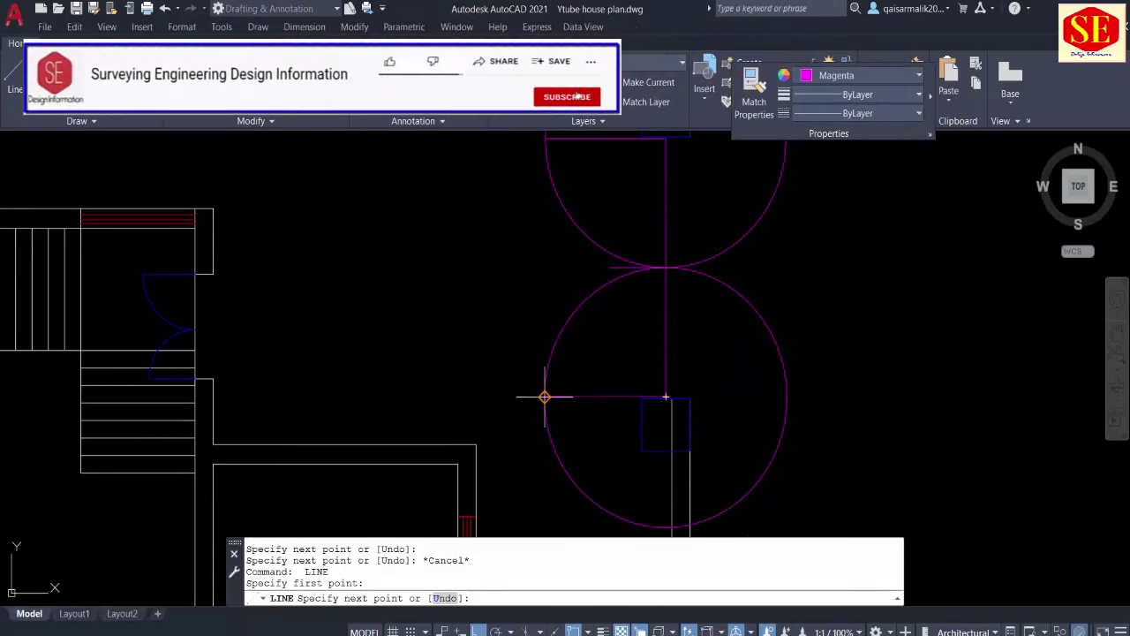
click(545, 396)
key(Escape)
key(Escape)
key(Escape)
Step: Trim away the unneeded arcs of both circles, leaving quarter-circle swings
text(tr)
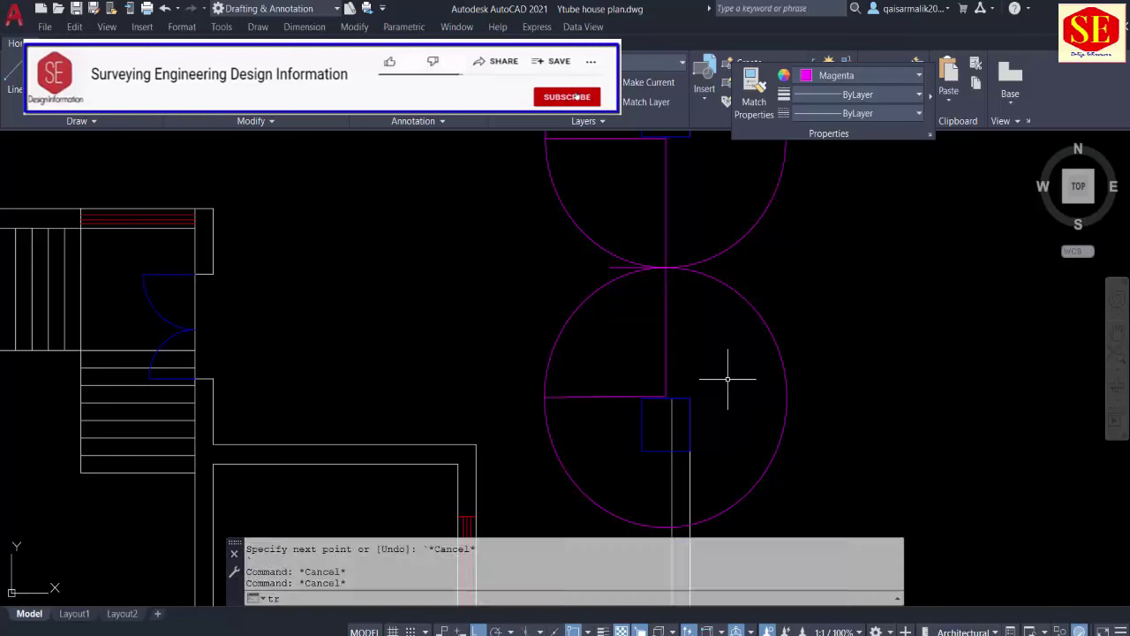
key(Return)
click(547, 419)
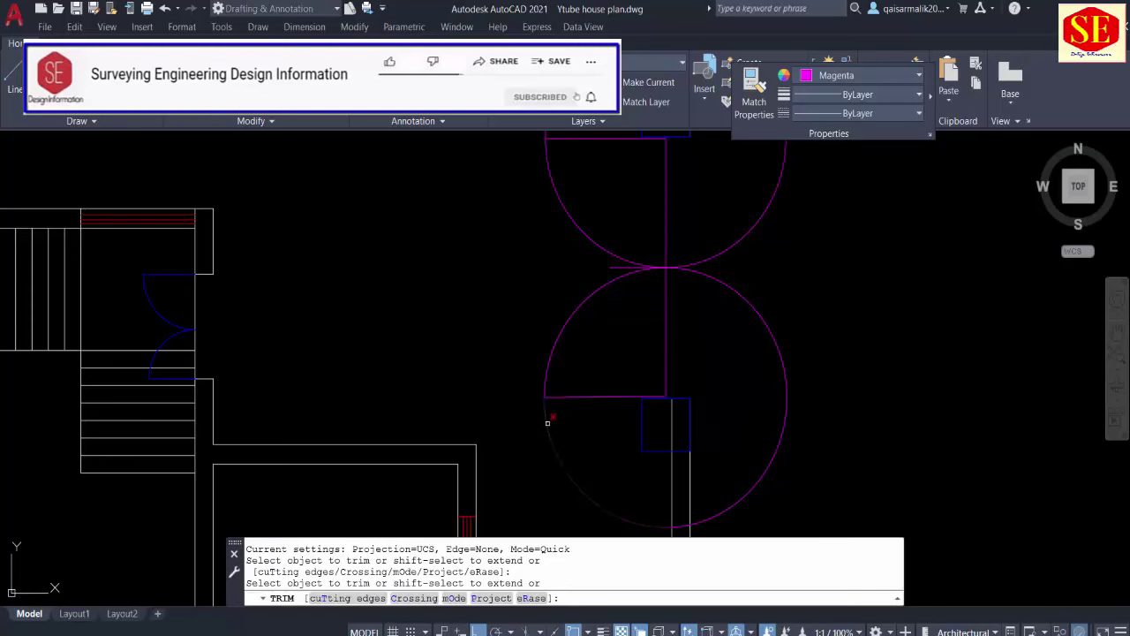
click(719, 278)
click(699, 258)
middle_drag(726, 206, 752, 352)
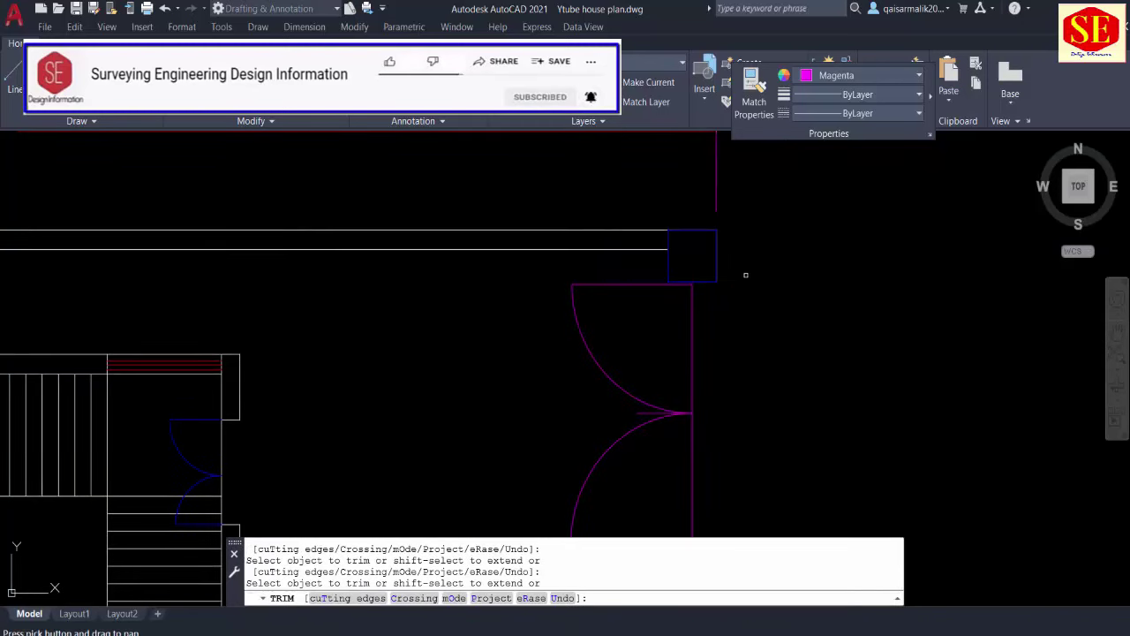
scroll(774, 280, down, 2)
key(Escape)
scroll(685, 385, up, 2)
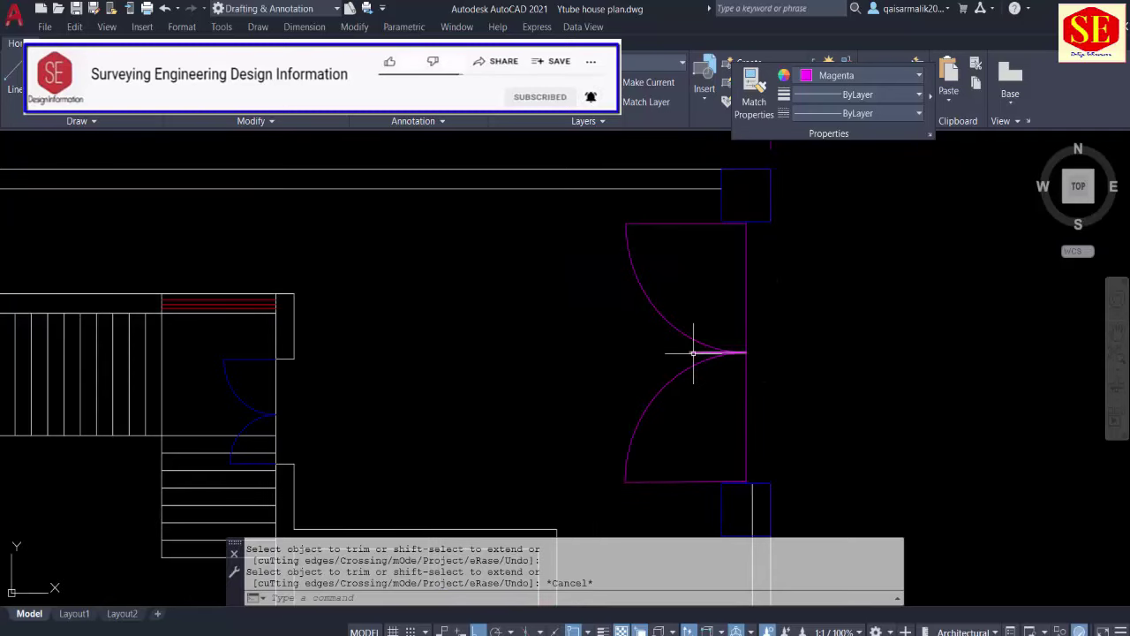
Step: Erase the short centre line and the leftover vertical line at the gate
click(698, 352)
text(e)
key(Return)
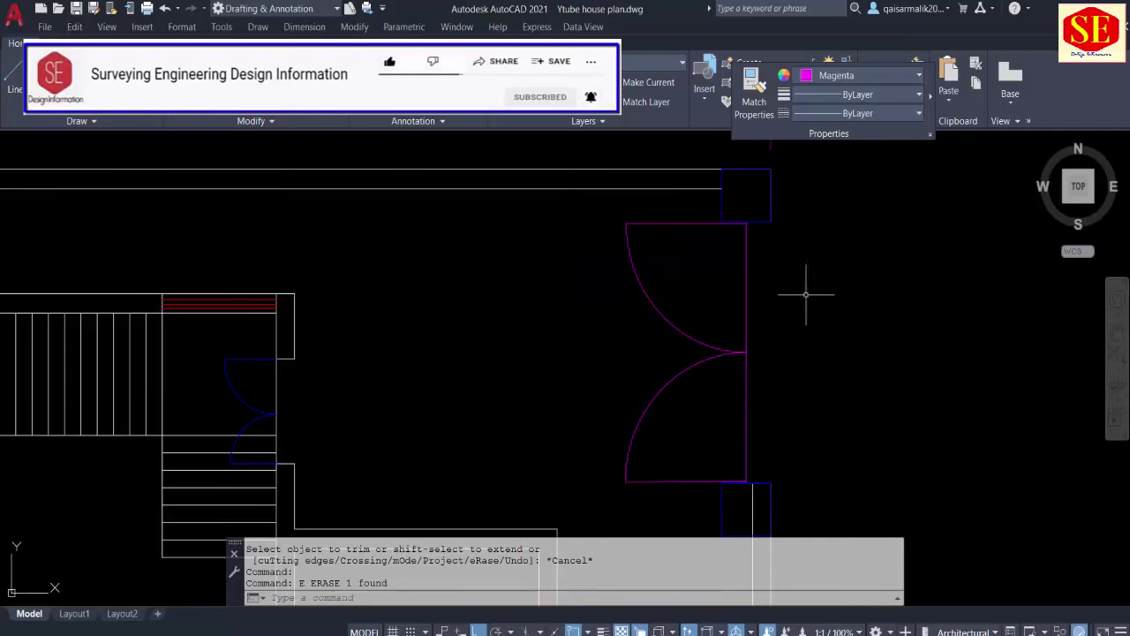
click(744, 275)
text(e)
key(Return)
scroll(751, 282, down, 2)
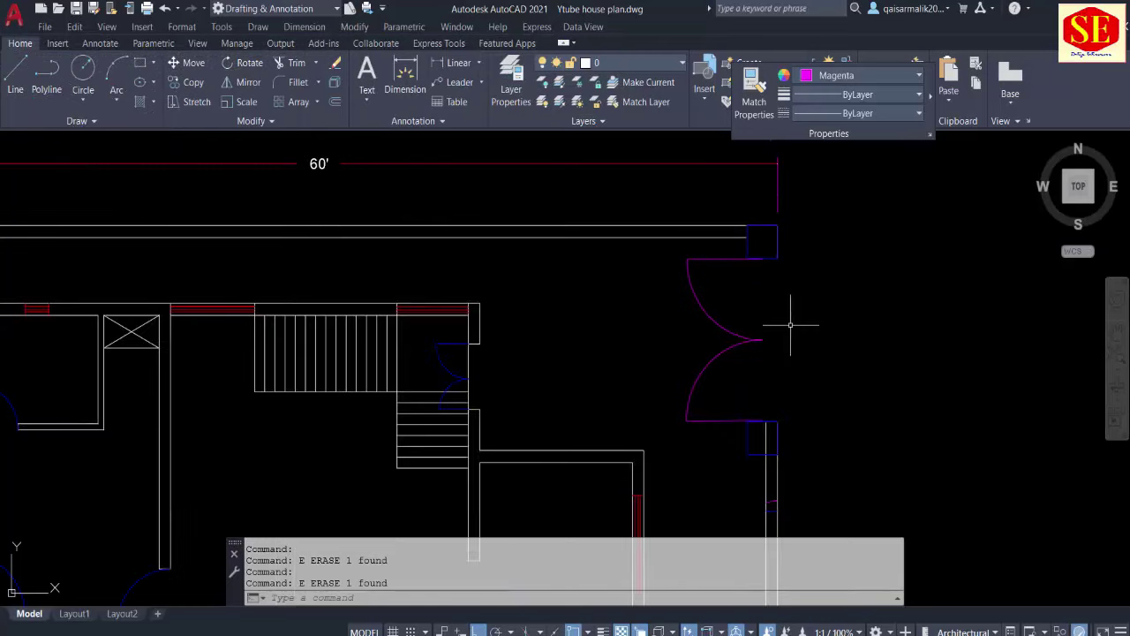
middle_drag(798, 320, 754, 48)
Step: Erase the two leftover lines below the gate and re-centre the whole plan
text(tr)
key(Return)
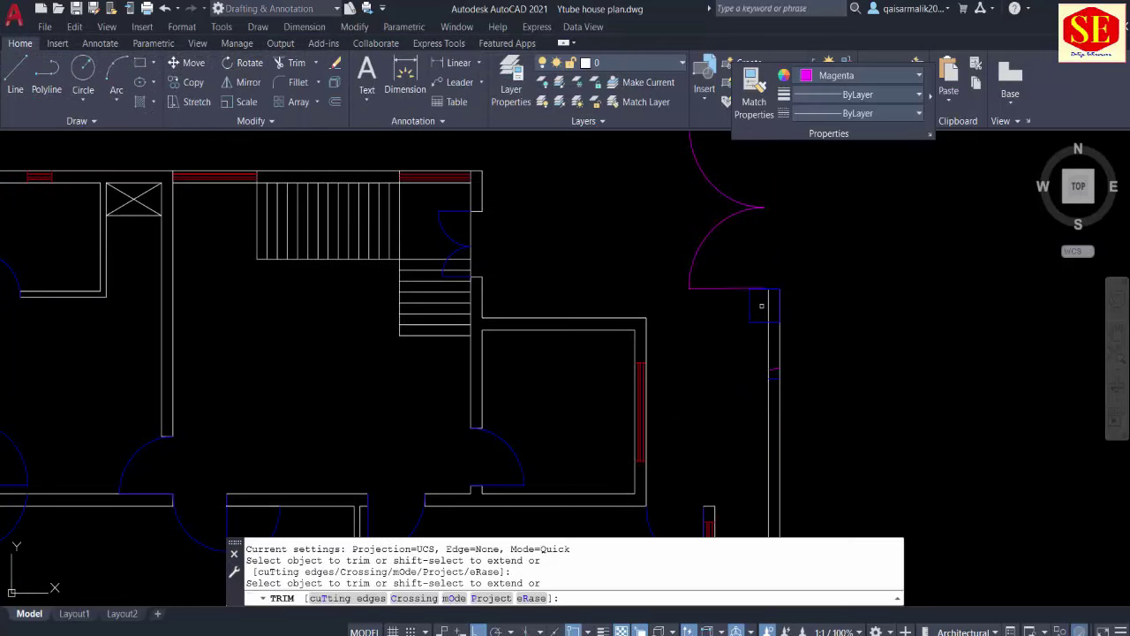
key(Escape)
click(749, 355)
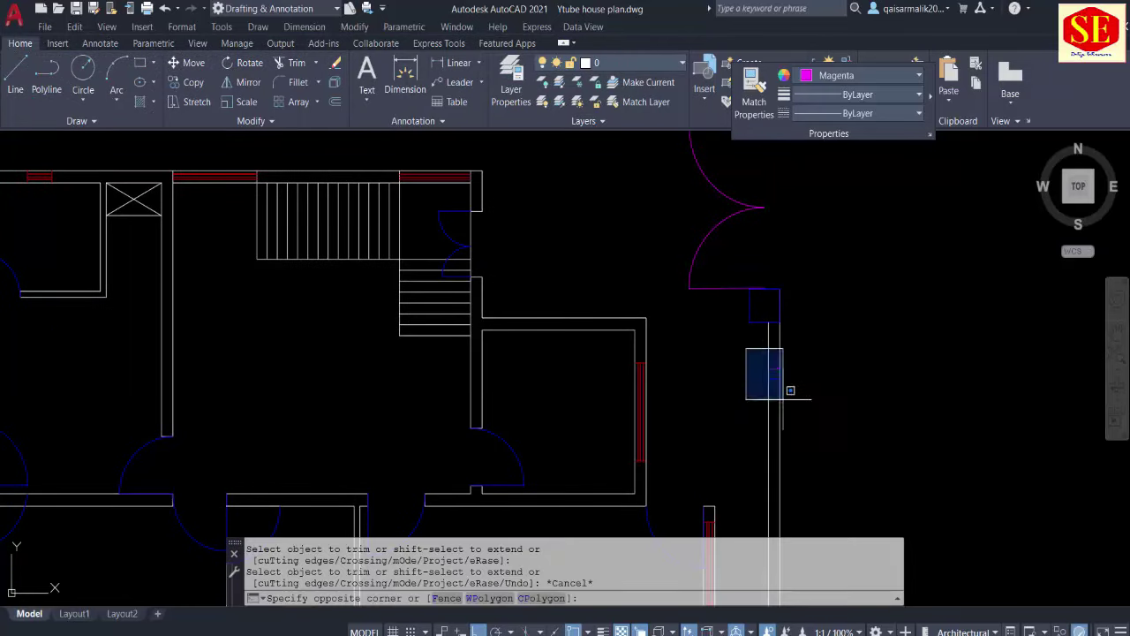
click(788, 396)
text(e)
key(Return)
key(Escape)
scroll(760, 335, down, 1)
scroll(751, 318, down, 2)
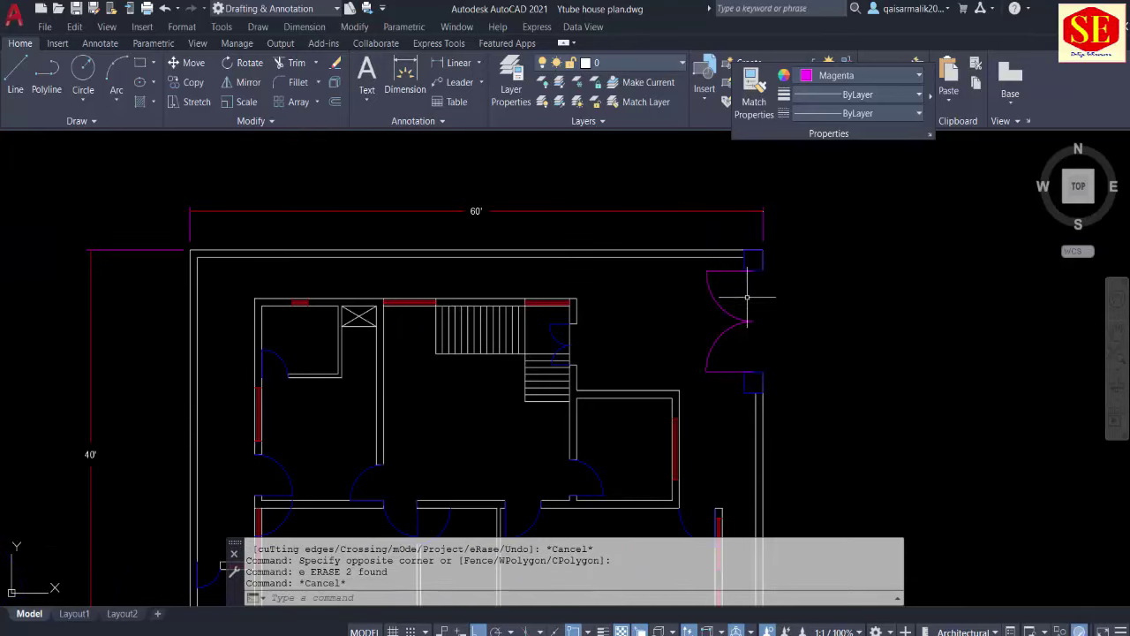
scroll(785, 284, down, 1)
key(Escape)
mouse_move(770, 354)
middle_down()
mouse_move(798, 299)
mouse_move(749, 313)
mouse_move(755, 362)
middle_up()
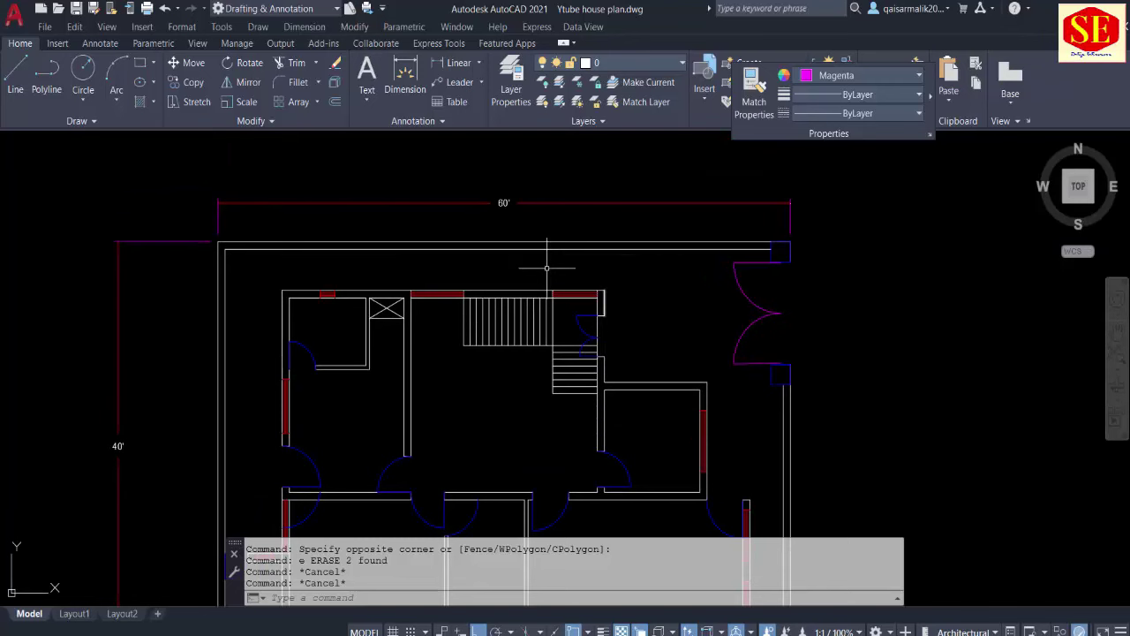
Step: Dimension the top-wall window beside the stairs with a 5'-6" linear dimension
middle_drag(451, 396, 530, 247)
middle_drag(652, 238, 634, 341)
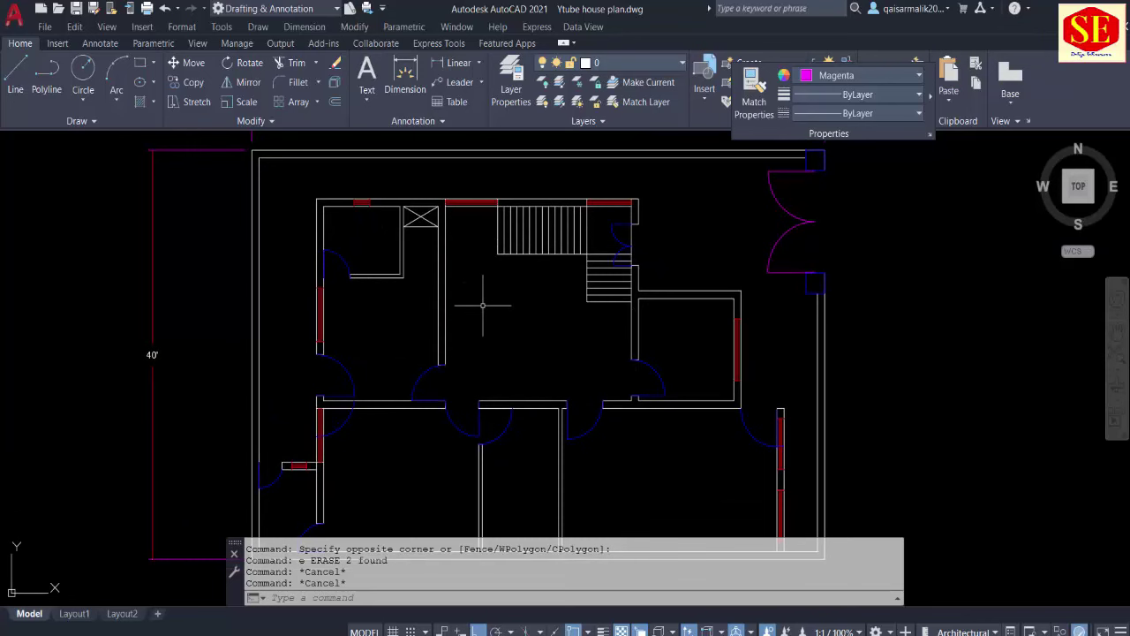
middle_drag(482, 306, 696, 357)
scroll(671, 251, up, 3)
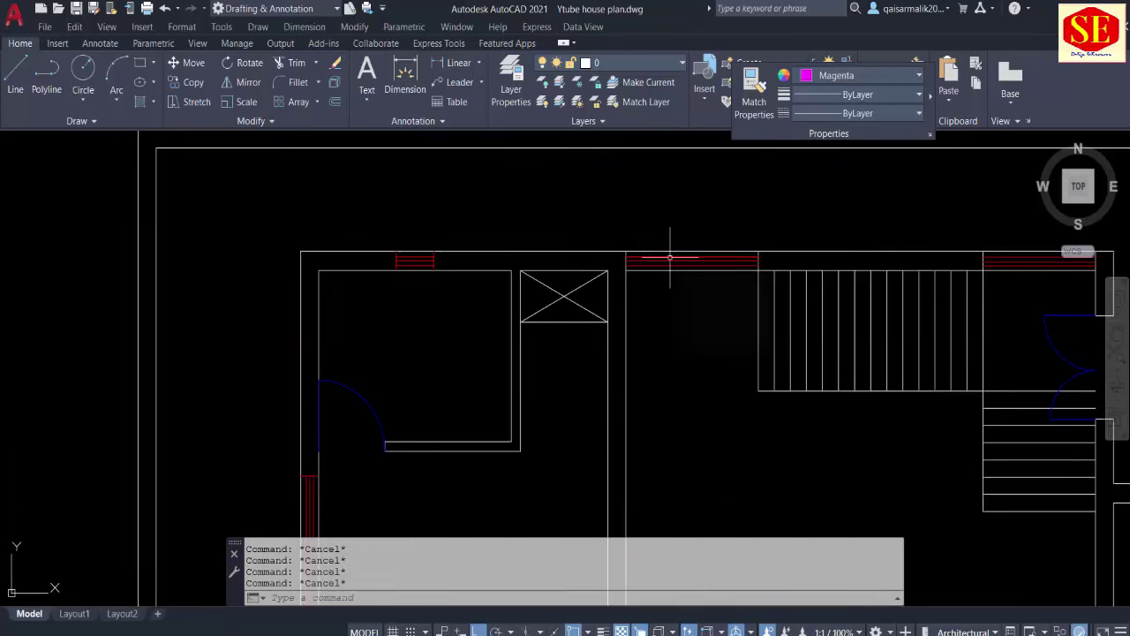
click(438, 63)
click(626, 253)
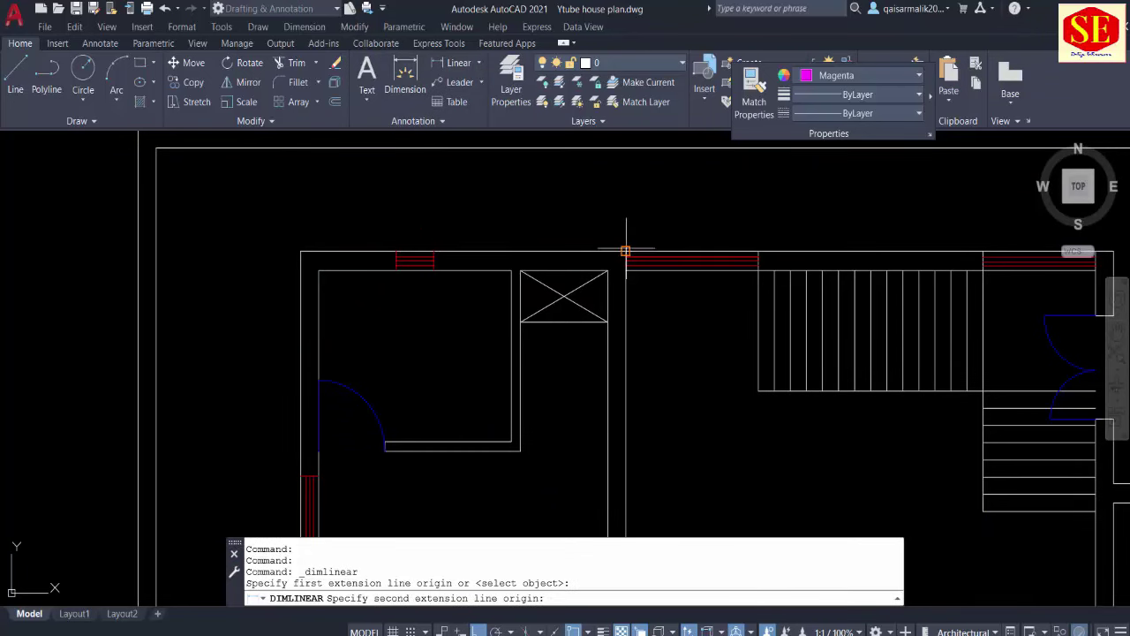
click(757, 252)
click(756, 229)
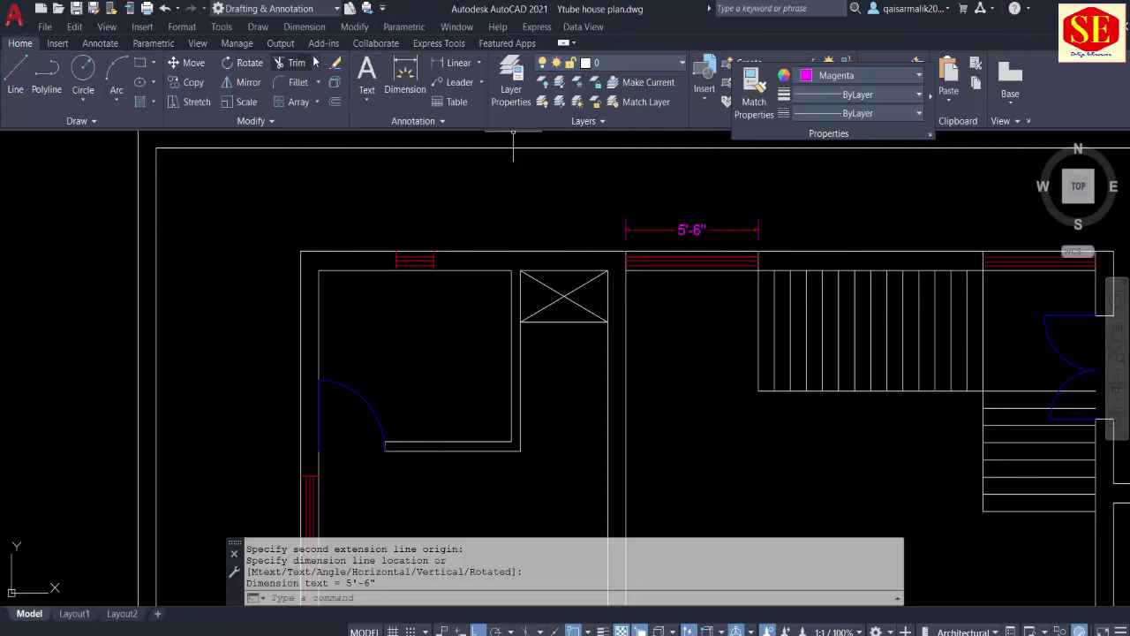
Step: Browse the Dimension menu and the Quick Access toolbar customization options
click(305, 28)
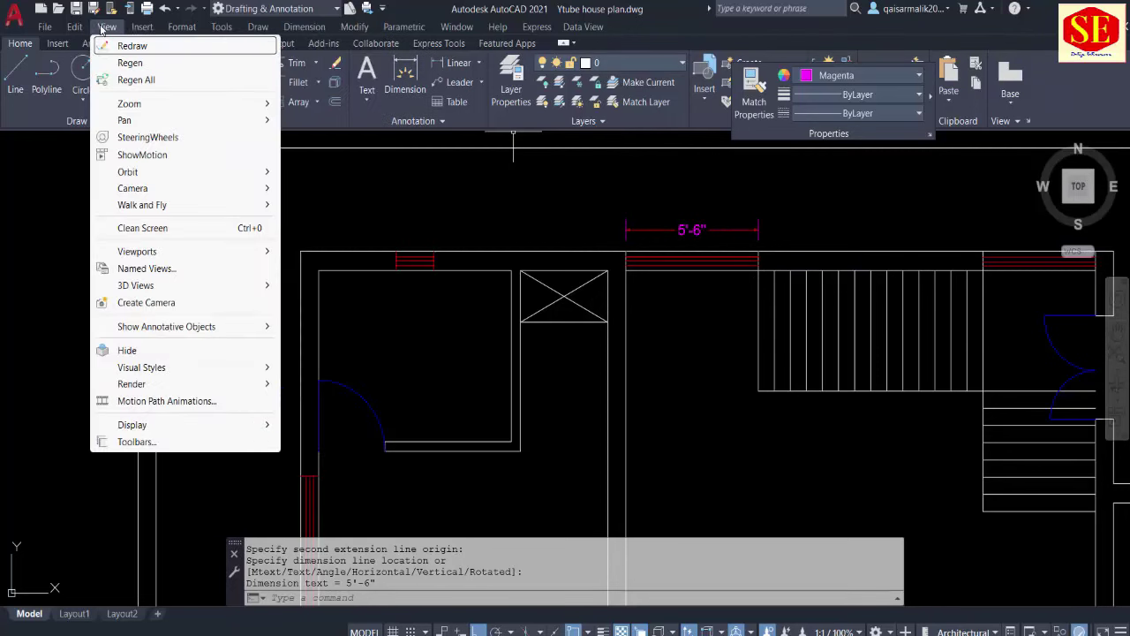
mouse_move(354, 26)
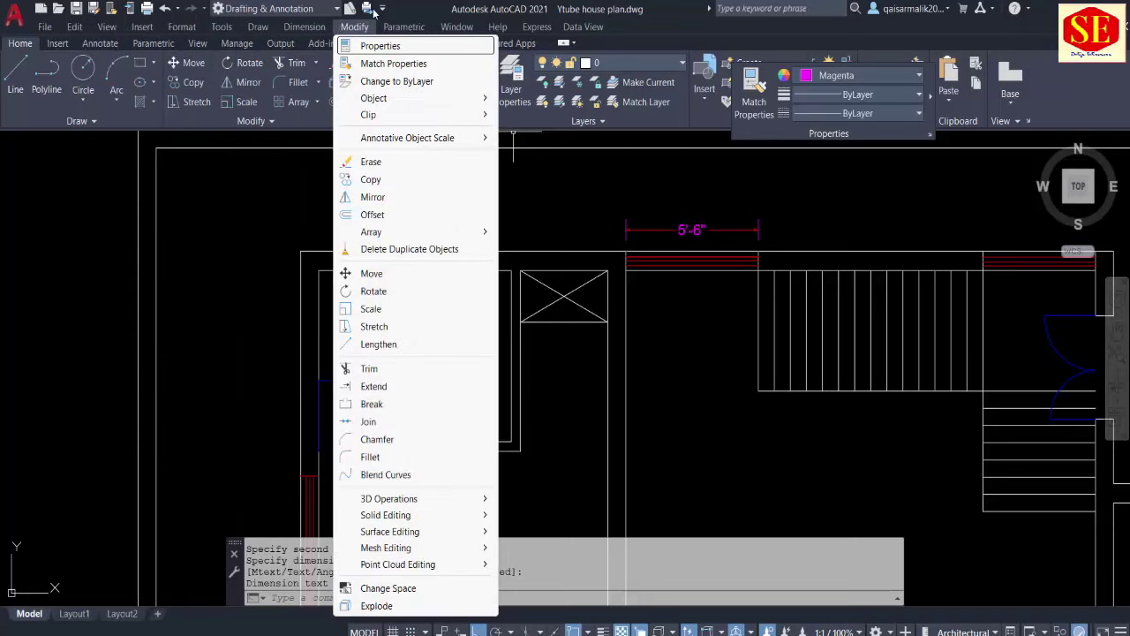
click(382, 8)
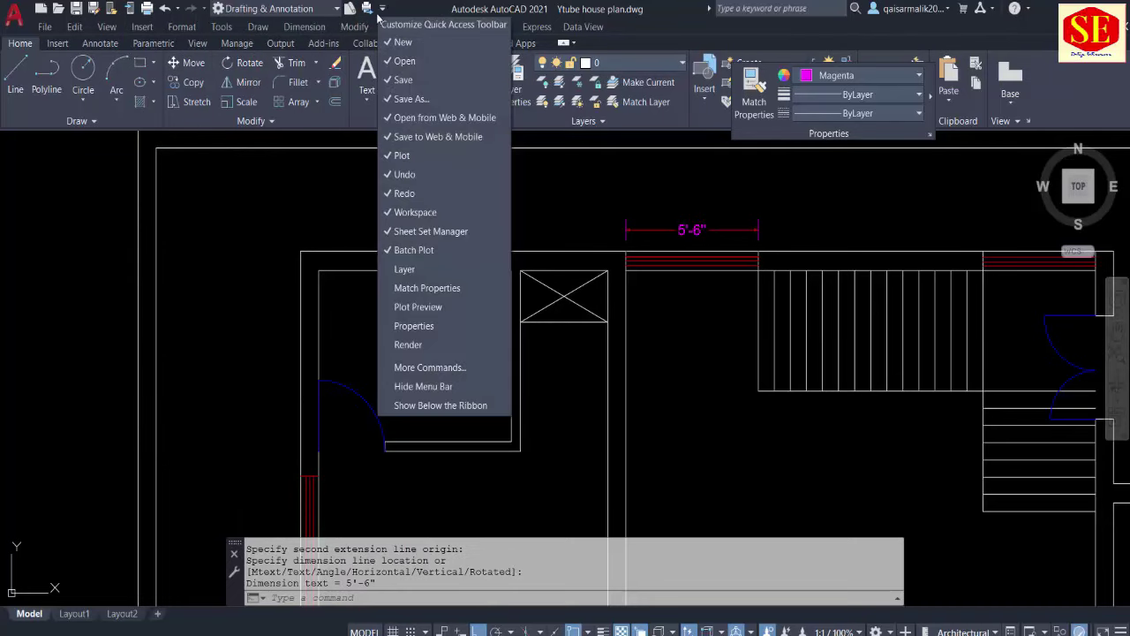
click(383, 8)
click(385, 11)
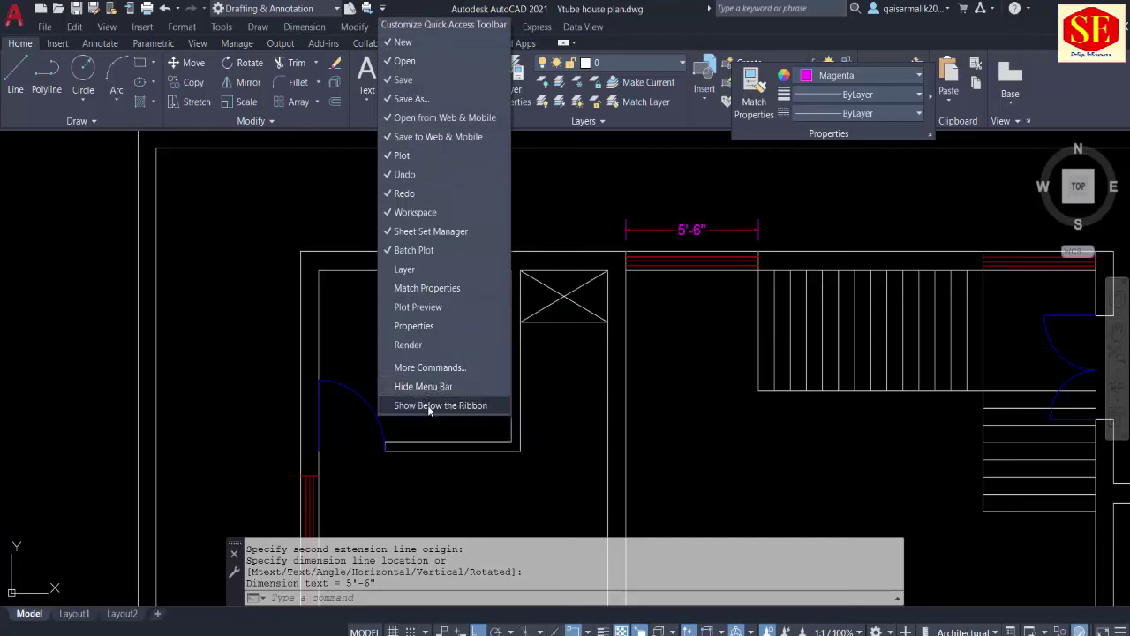
click(332, 51)
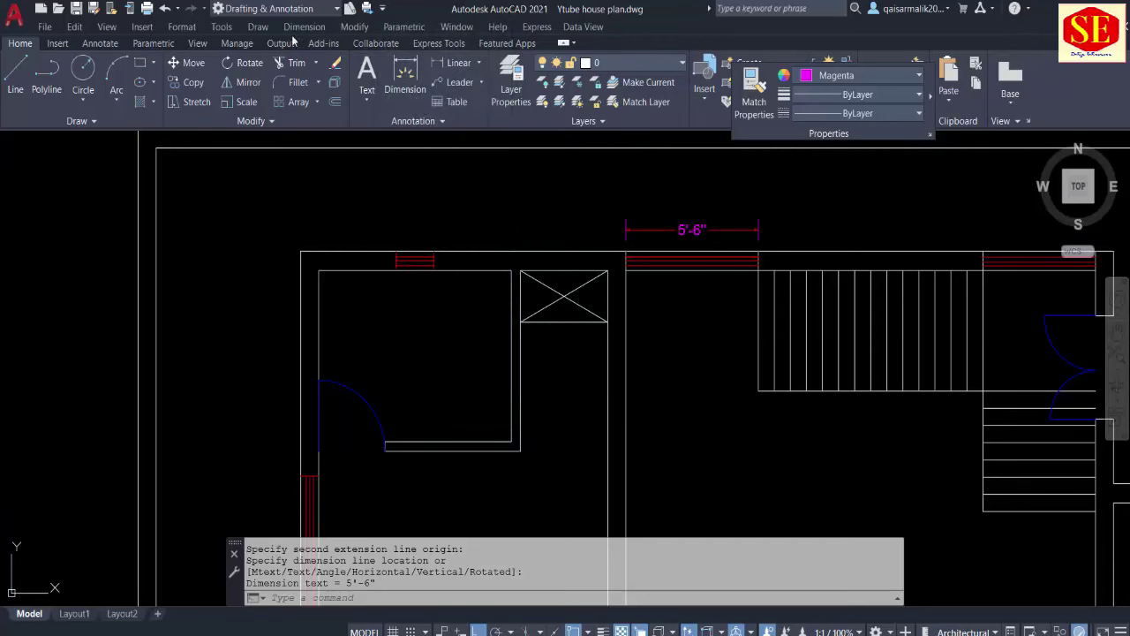
Step: Continue dimensions right from the 5'-6" dimension, adding 9'-4" up to the right wall end
click(305, 30)
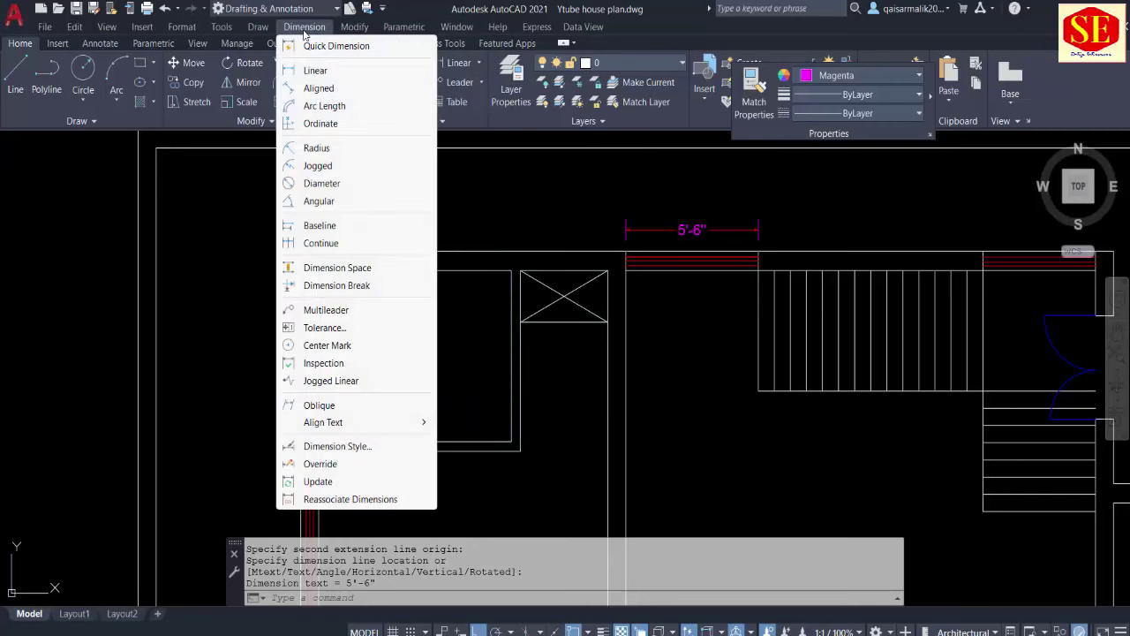
click(319, 243)
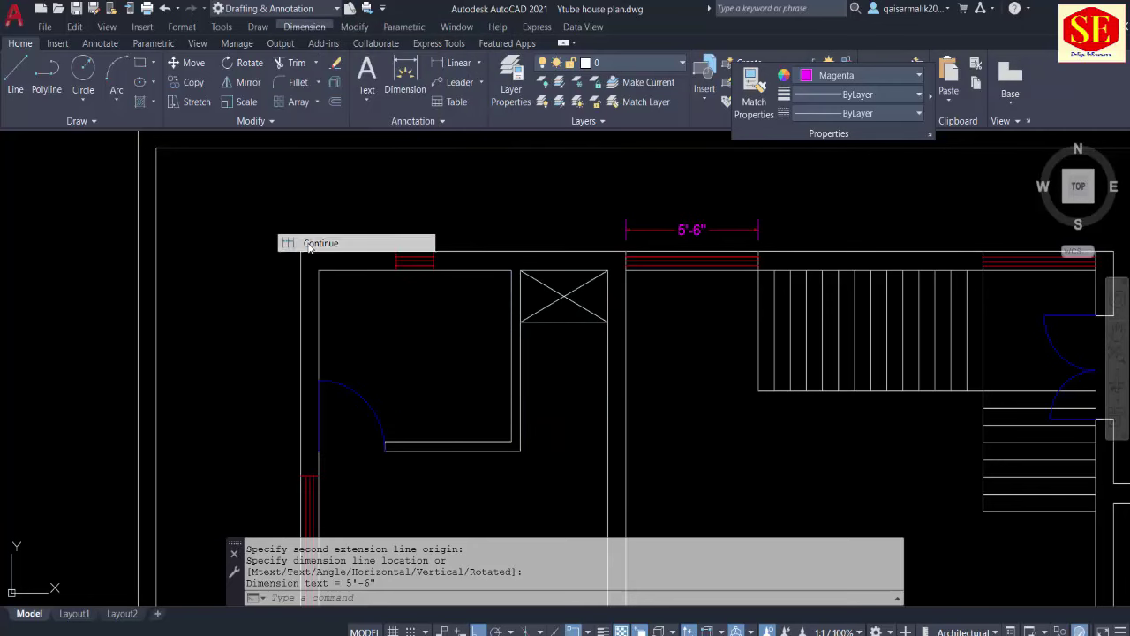
middle_drag(839, 227, 648, 209)
click(791, 232)
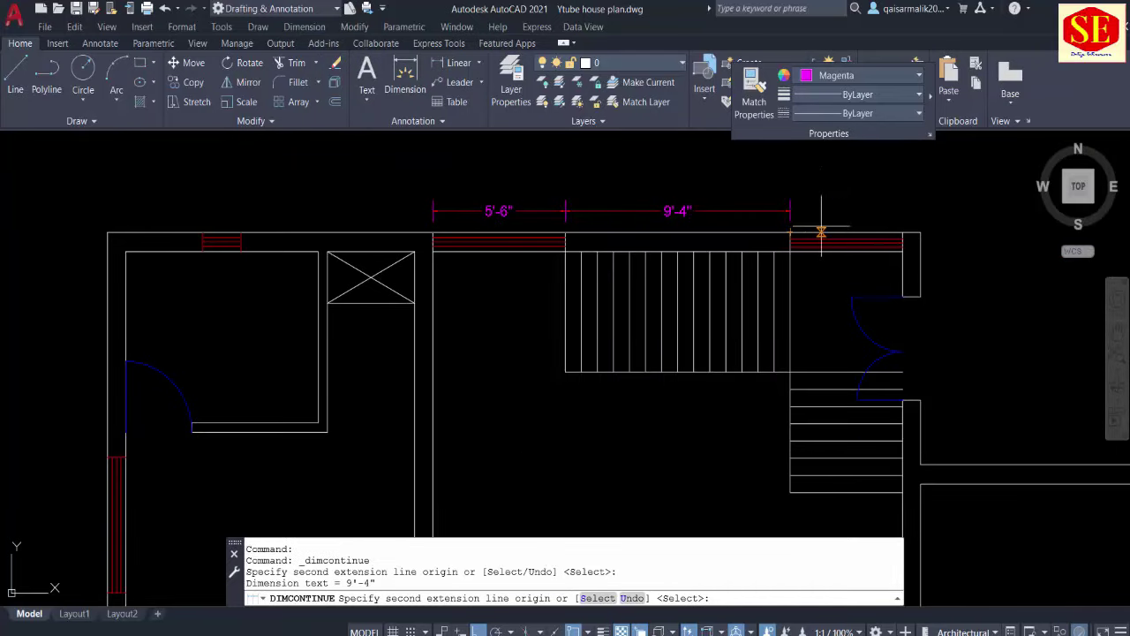
click(903, 232)
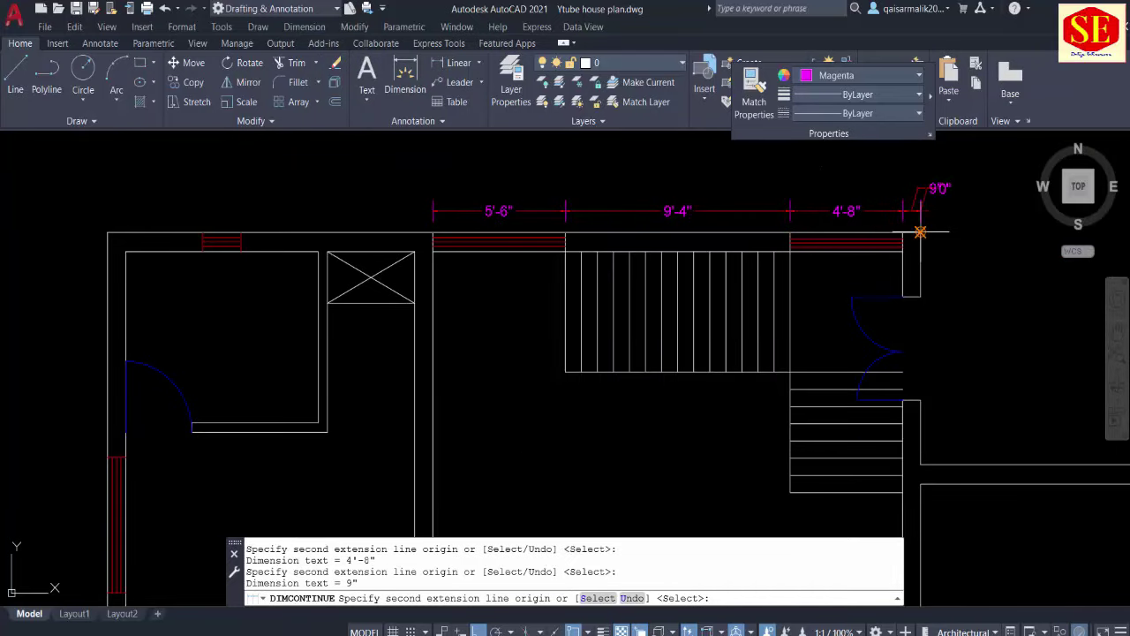
right_click(920, 232)
click(945, 241)
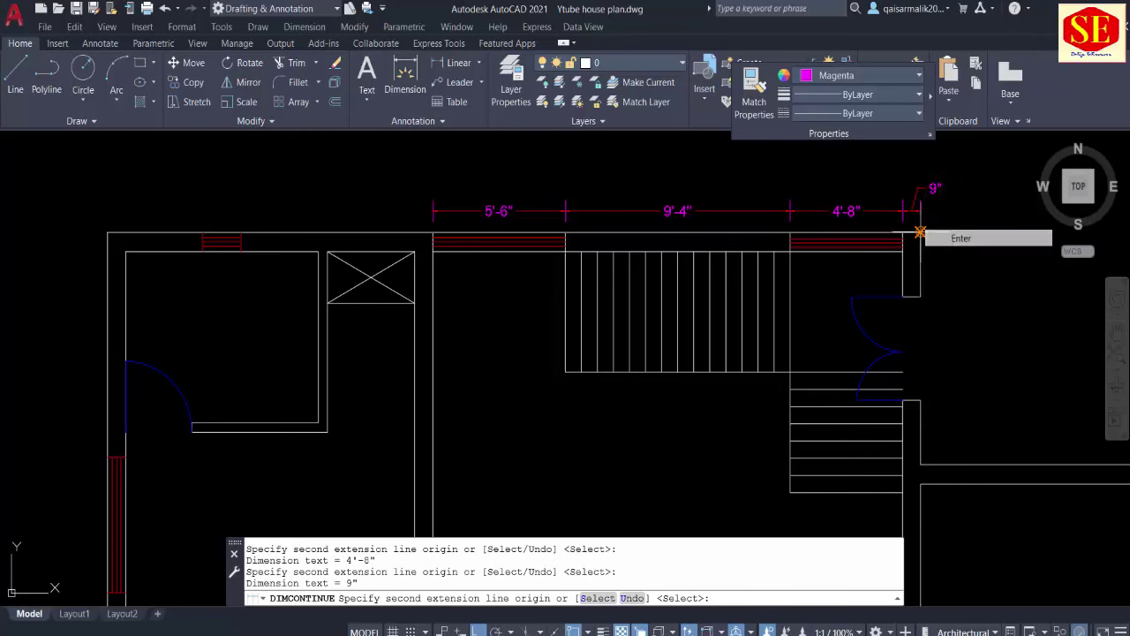
Step: Continue the chain left from 5'-6" with 9", 3'-7½" and 4½" to the top-left corner
click(458, 210)
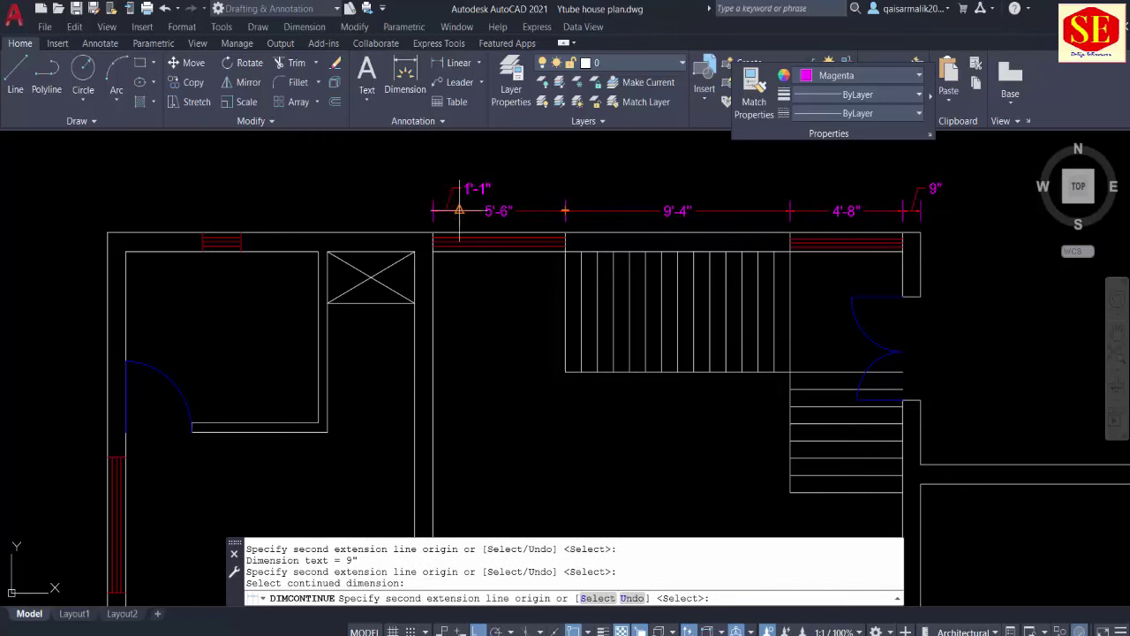
click(415, 232)
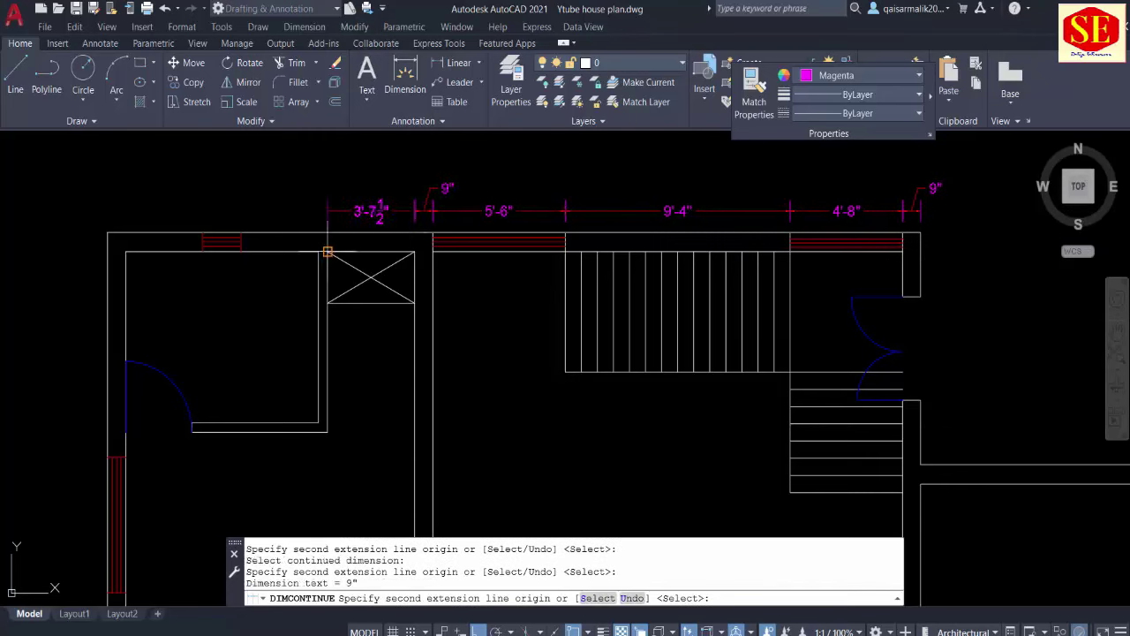
click(327, 232)
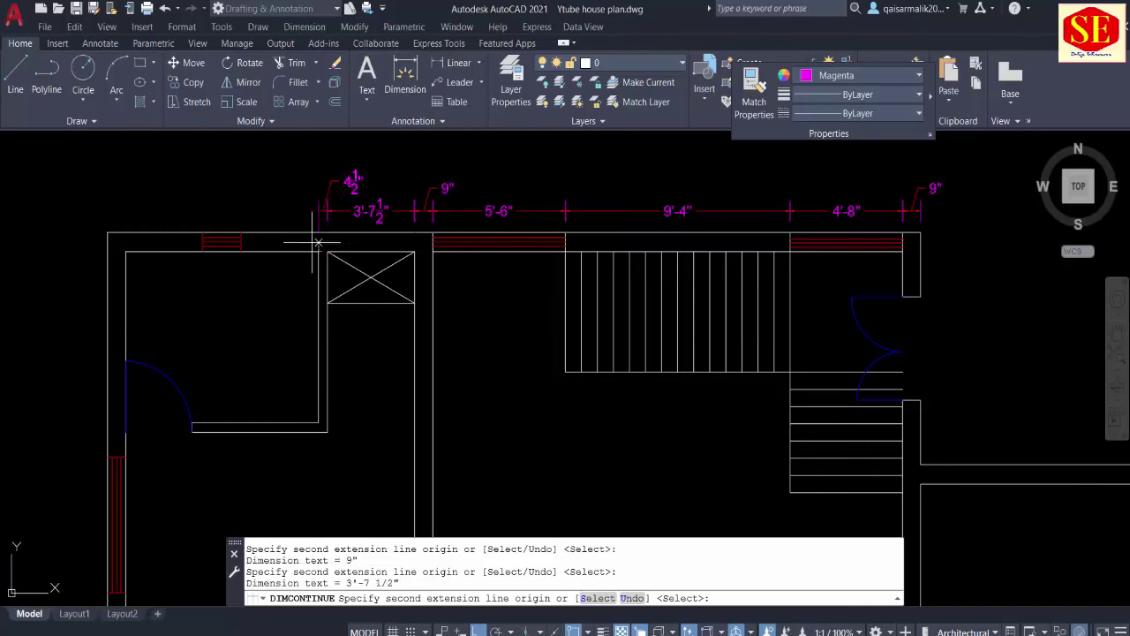
click(318, 233)
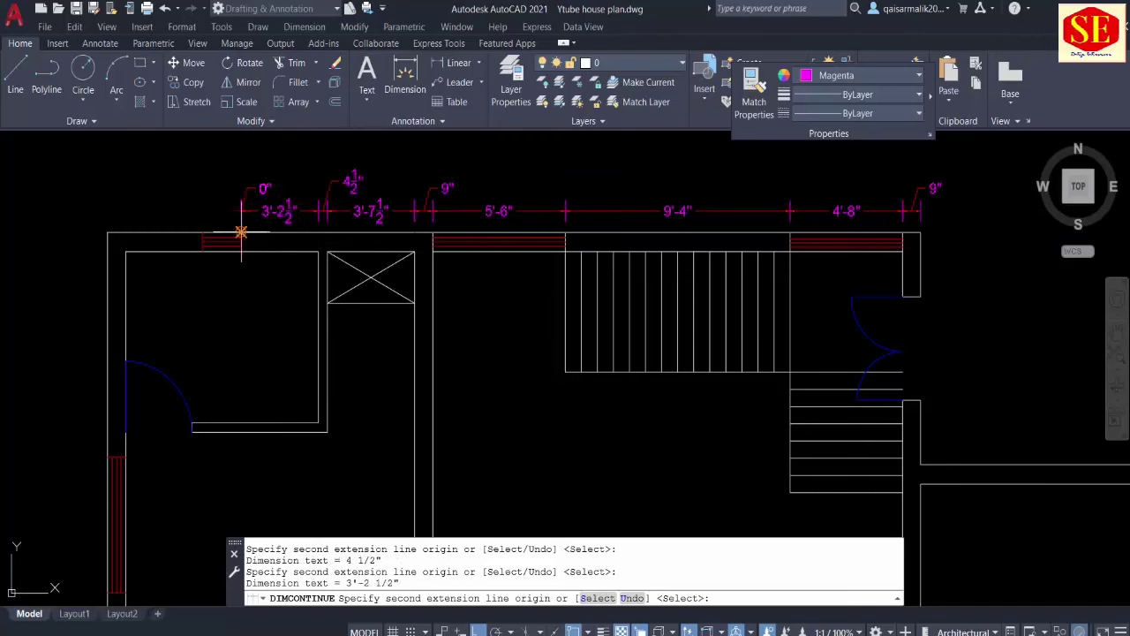
click(202, 233)
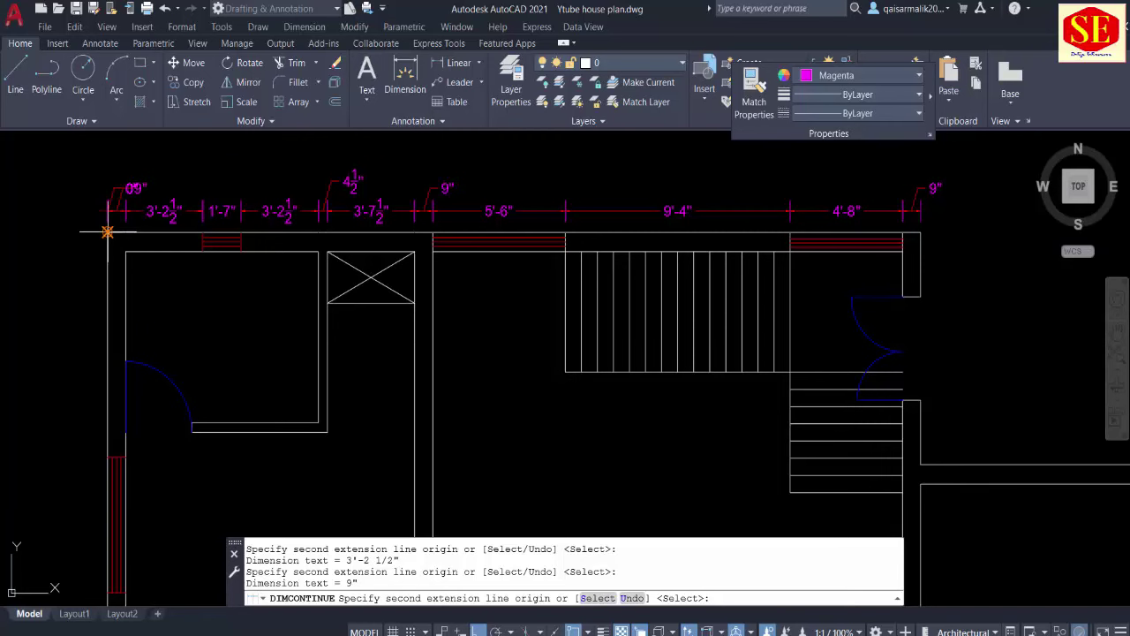
right_click(107, 233)
click(139, 242)
scroll(533, 282, down, 2)
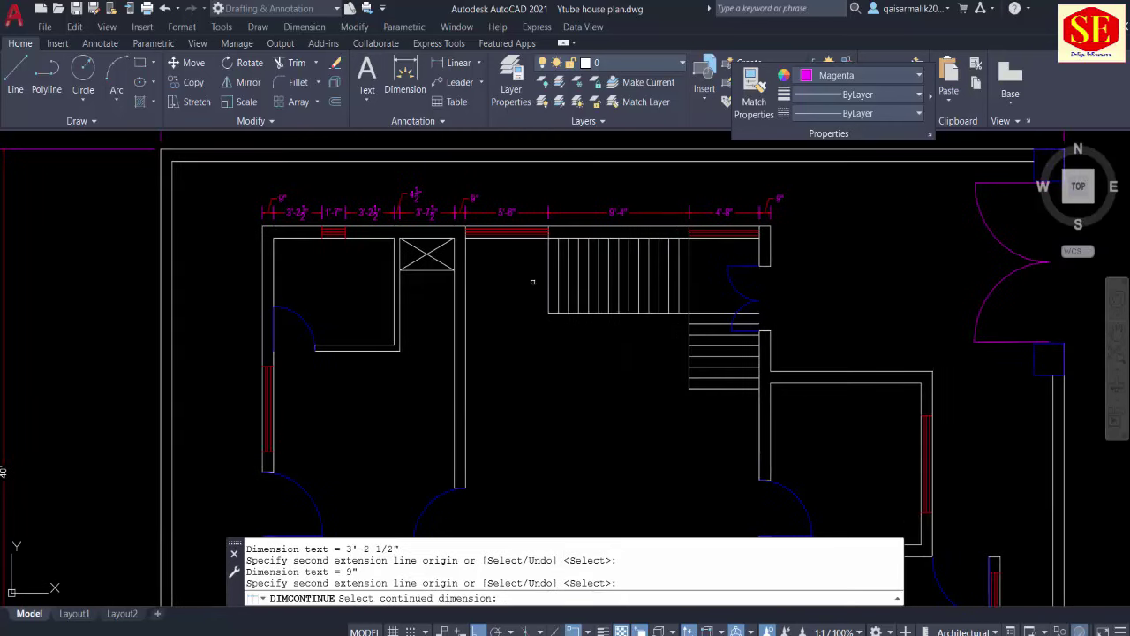
middle_drag(532, 282, 646, 236)
Step: Add the overall 15'-3" left-wall dimension and the 5'-3" left window dimension
key(Escape)
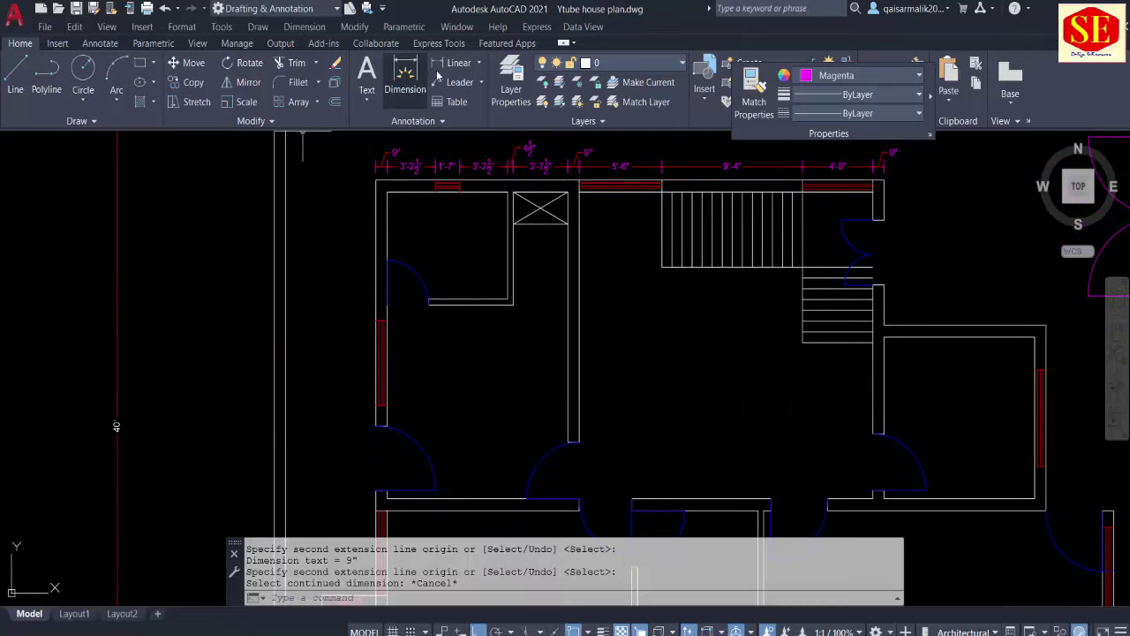
click(457, 63)
click(376, 179)
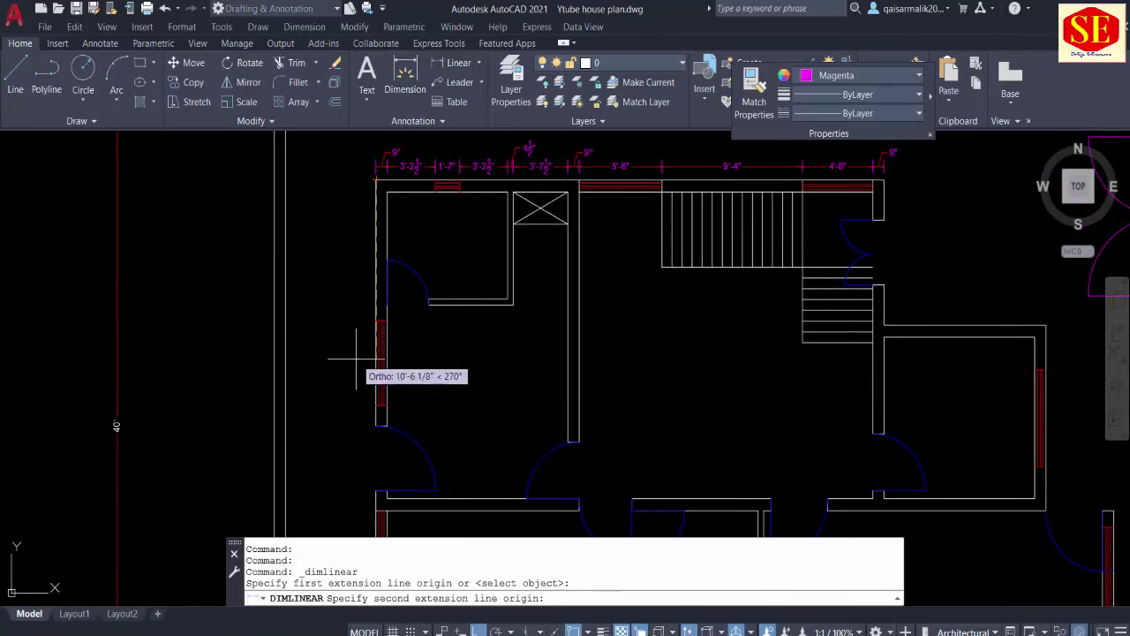
click(378, 425)
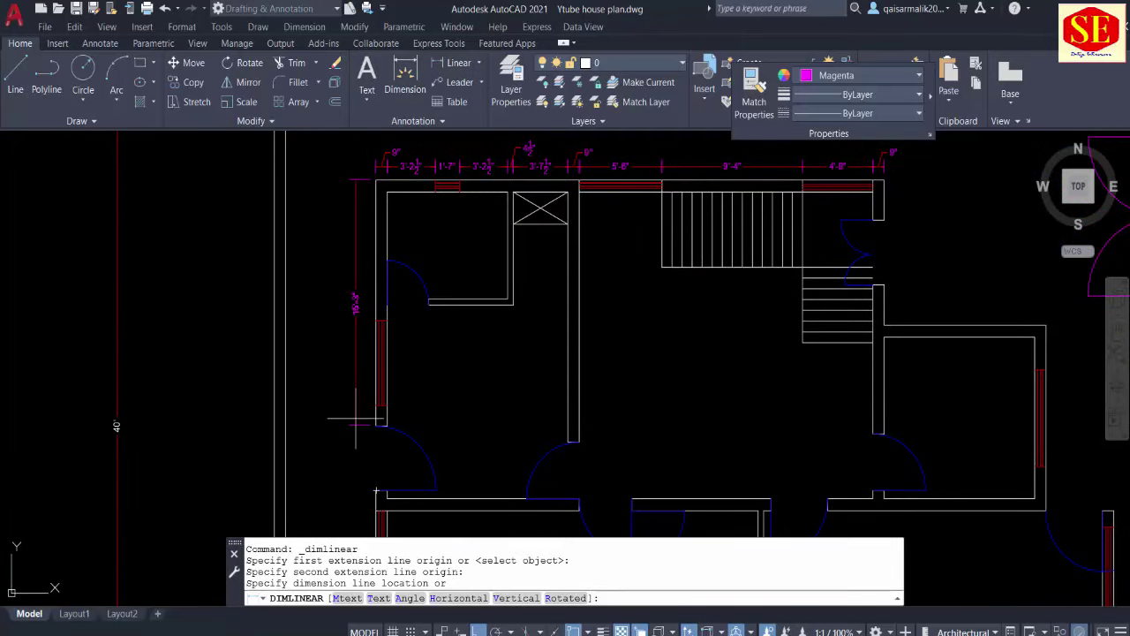
click(343, 422)
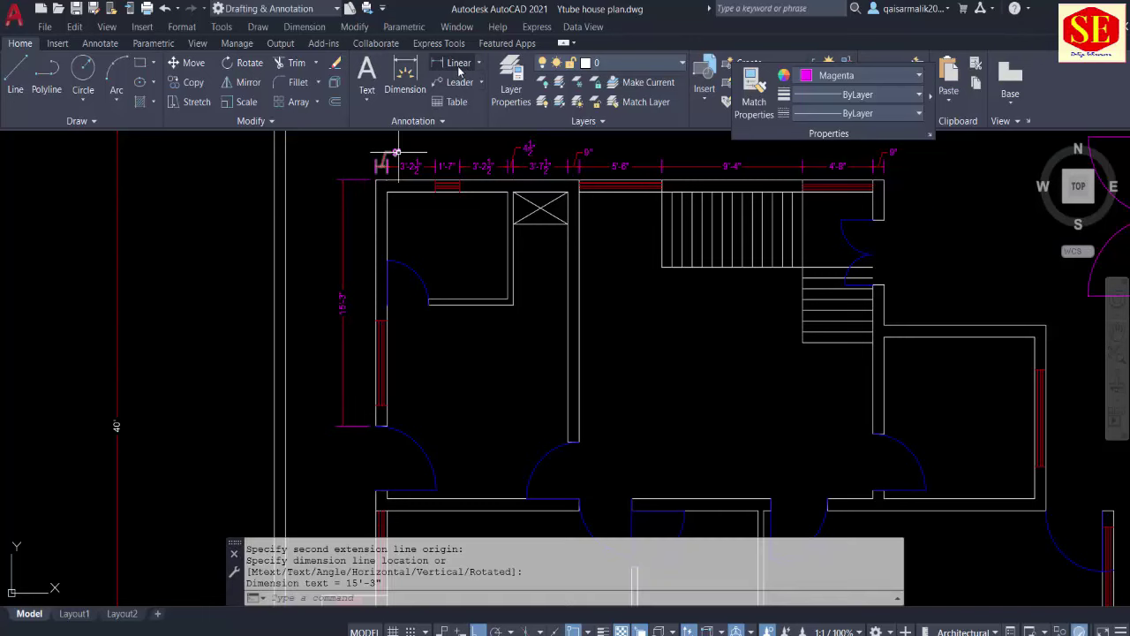
click(439, 69)
click(376, 319)
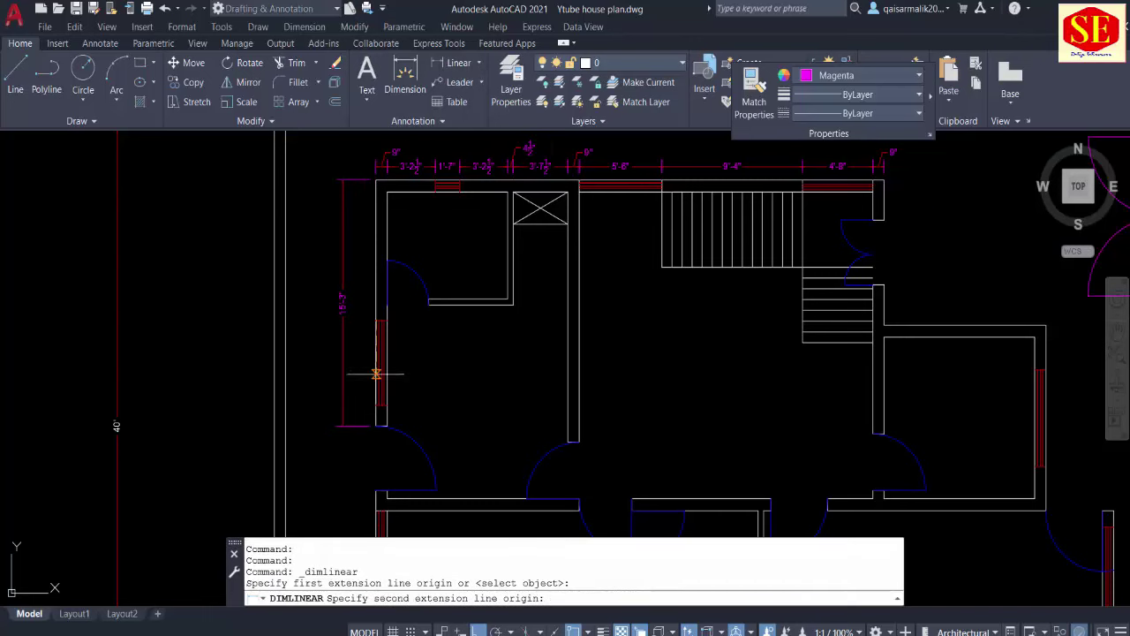
click(379, 404)
click(362, 407)
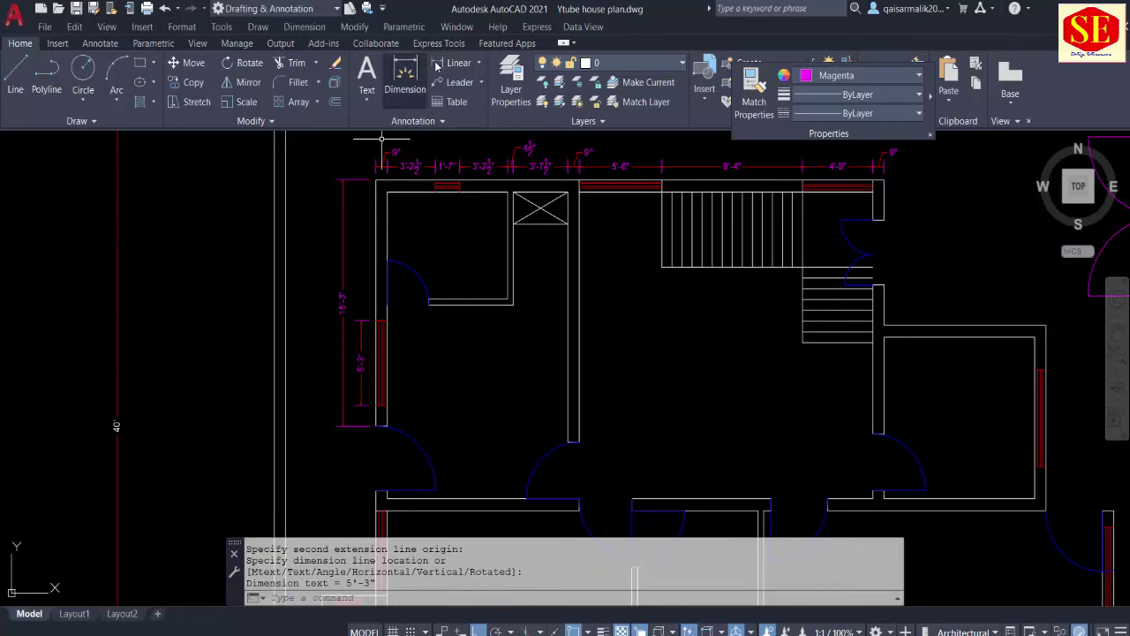
Step: Continue upward from the window with 6'-2½", 4½" and 6'-7½" to the top-left corner
click(304, 27)
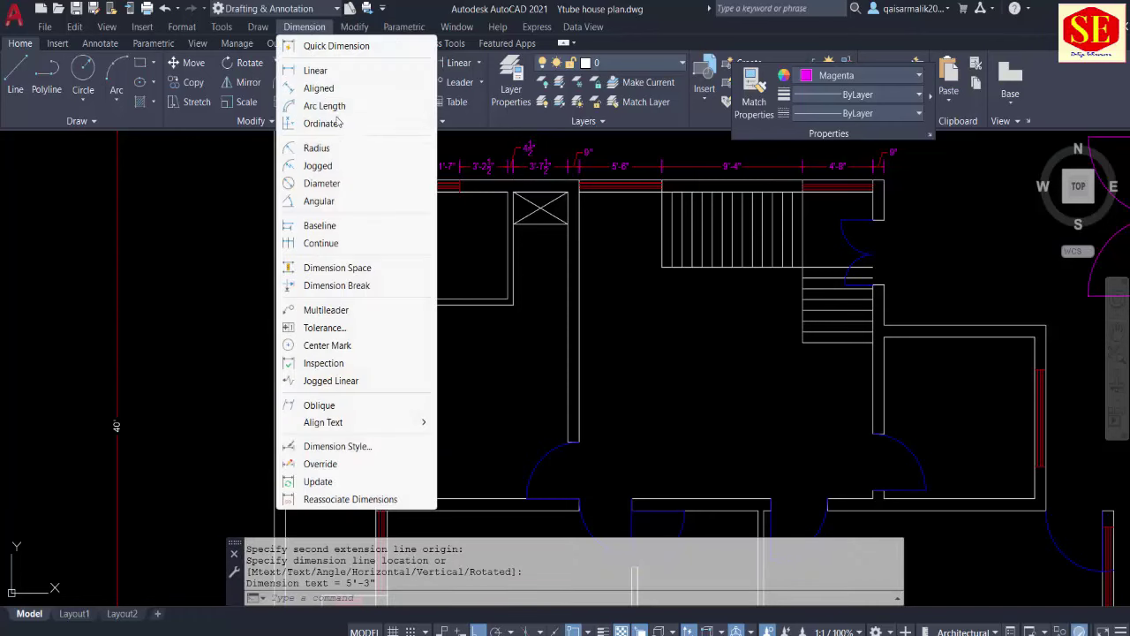
click(328, 247)
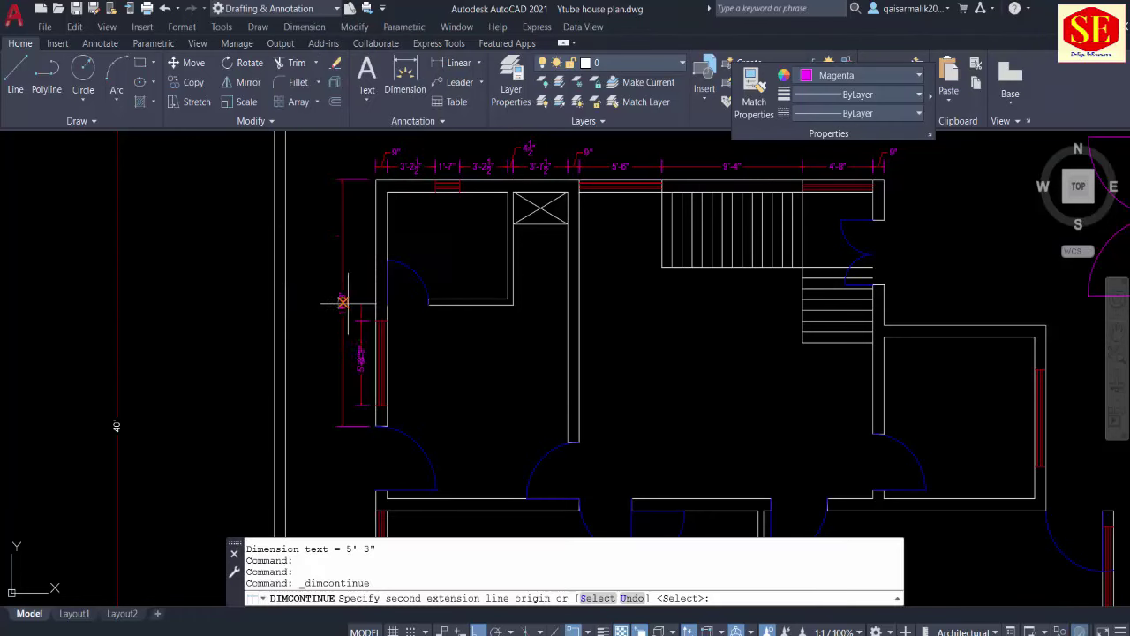
scroll(411, 283, up, 5)
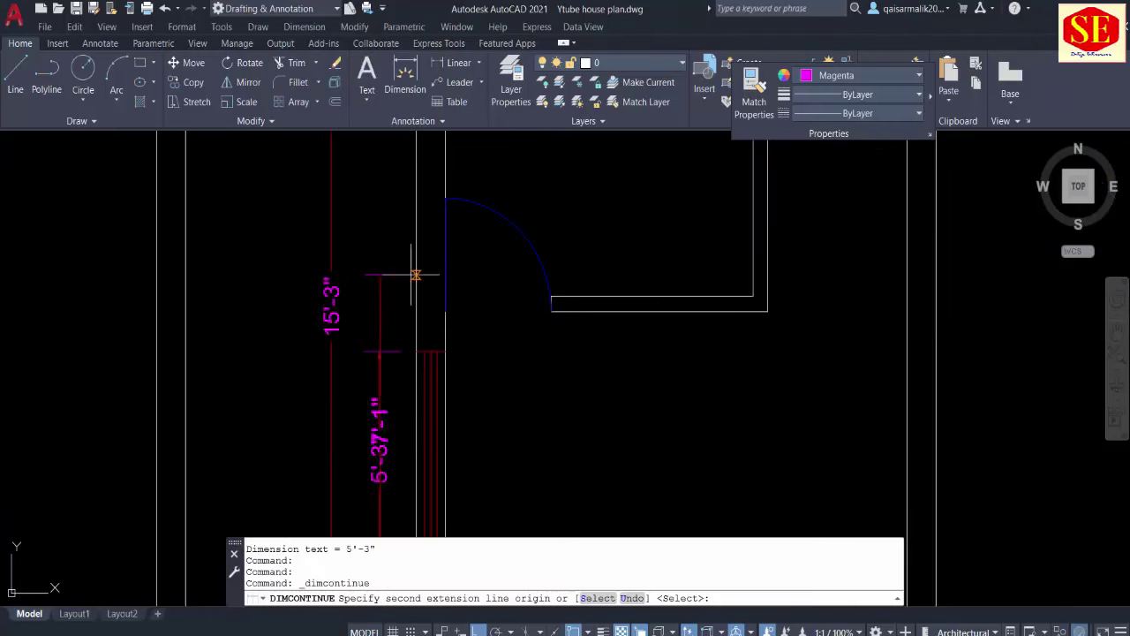
click(446, 311)
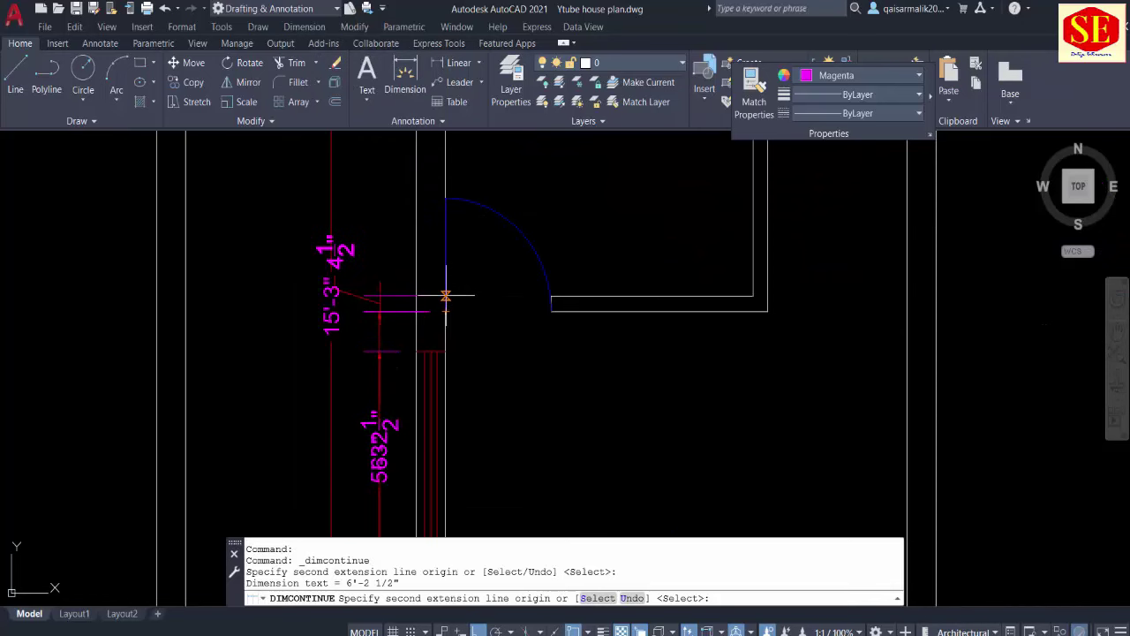
click(443, 297)
middle_drag(436, 172, 433, 303)
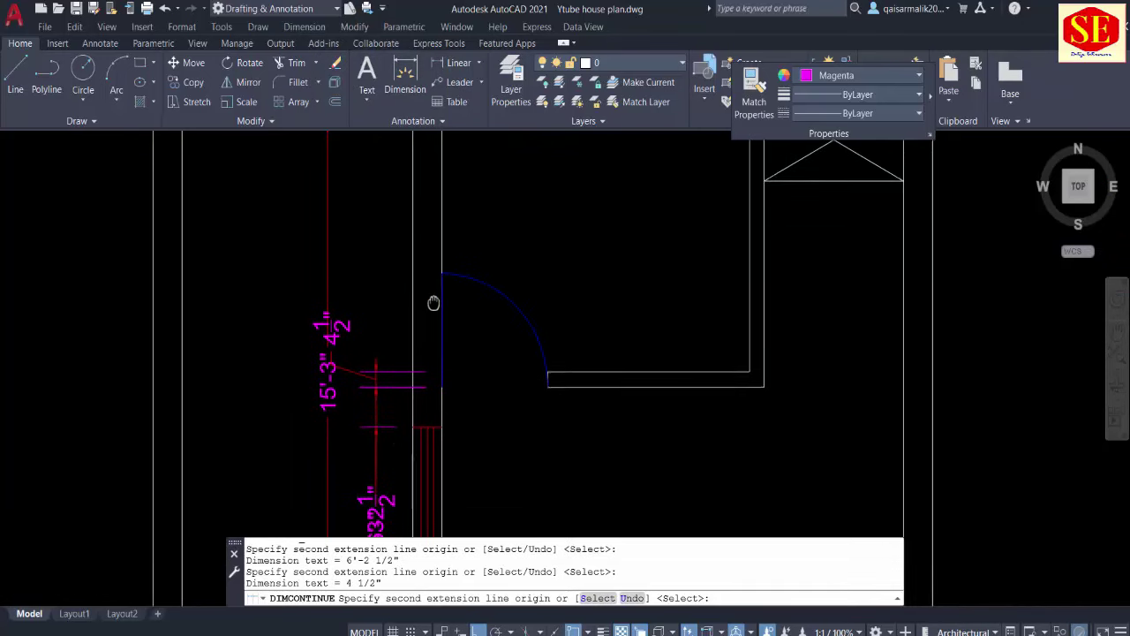
click(444, 155)
middle_drag(444, 133, 439, 214)
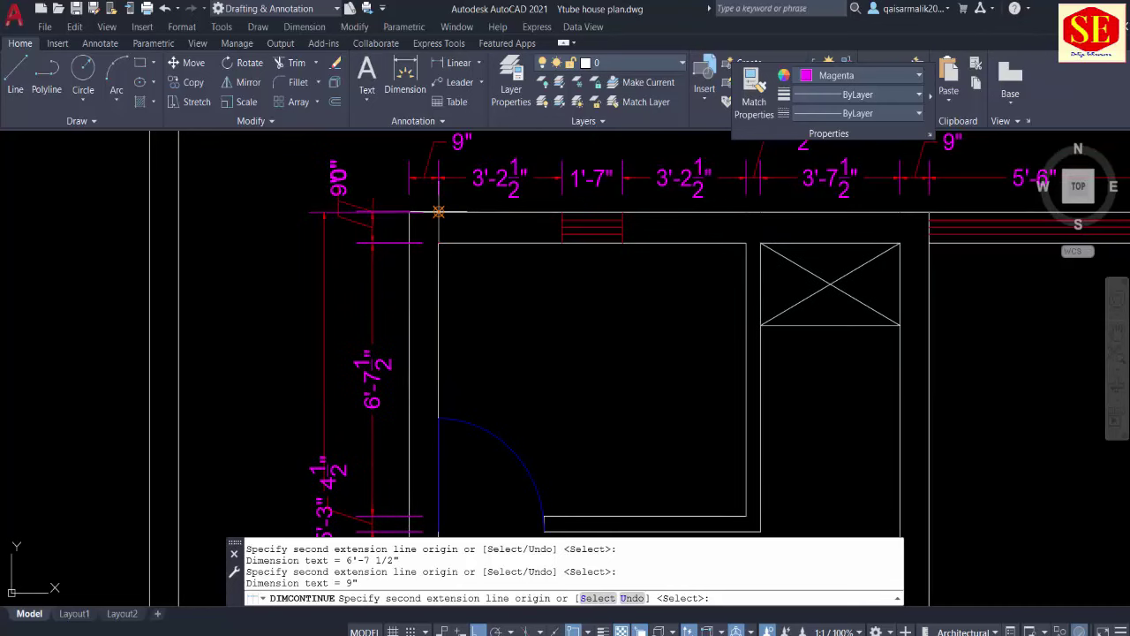
right_click(442, 212)
click(468, 223)
Step: Continue downward from the window with 1'-3½", 4' door, 1'-3" and 5'-3" dimensions
scroll(512, 182, down, 2)
mouse_move(512, 182)
middle_down()
mouse_move(511, 263)
mouse_move(523, 177)
middle_up()
click(441, 291)
click(496, 355)
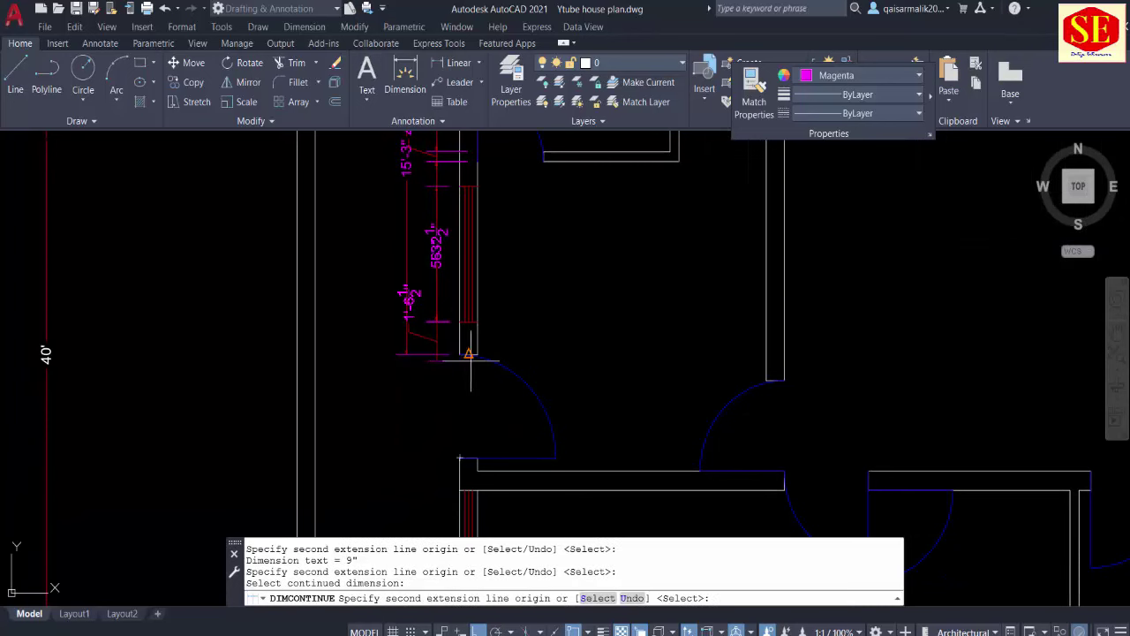
click(460, 354)
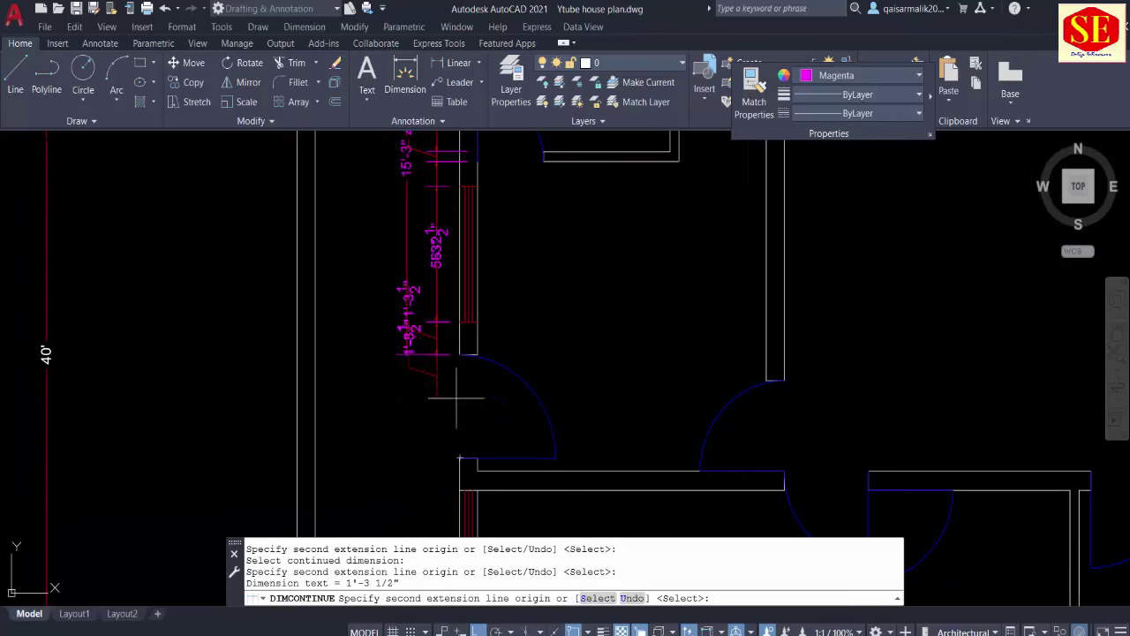
click(460, 458)
click(460, 489)
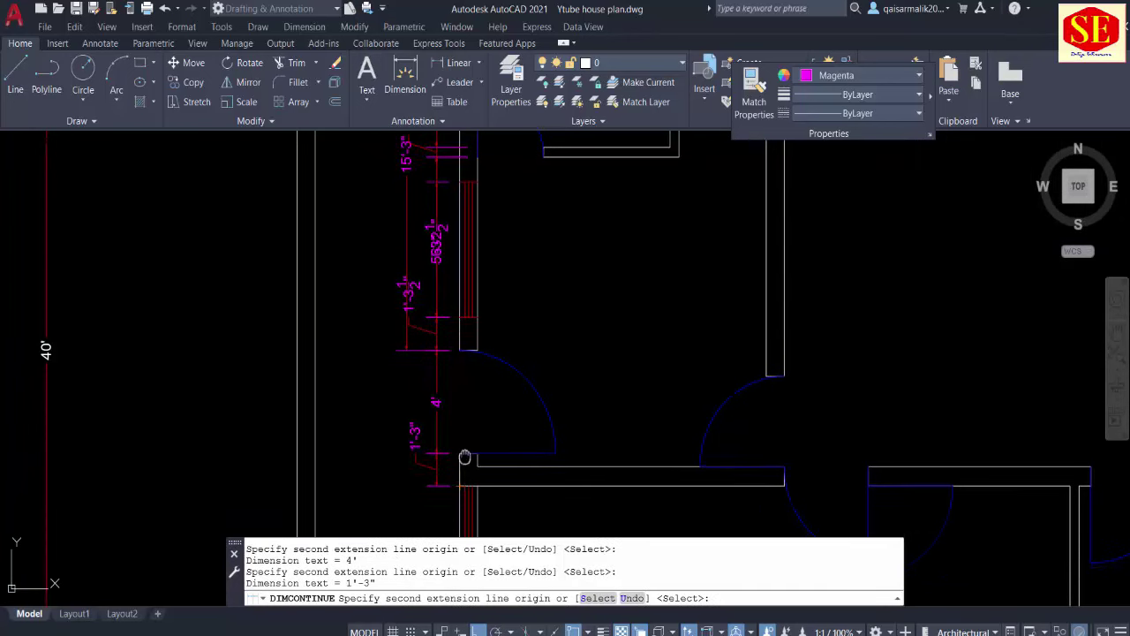
middle_drag(460, 488, 483, 312)
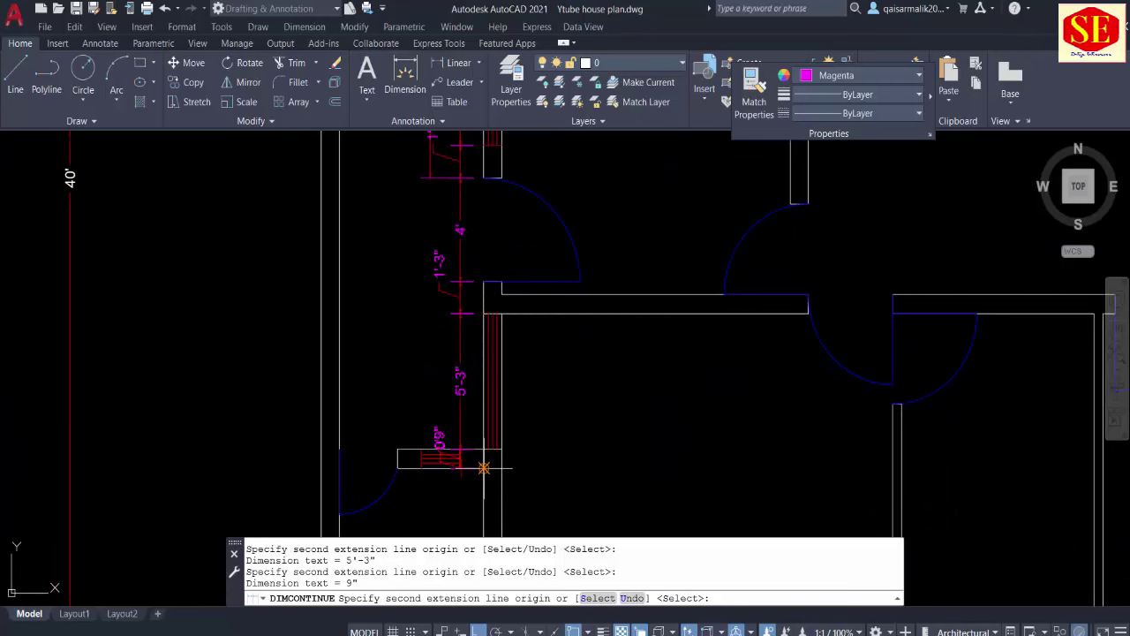
middle_drag(484, 468, 498, 245)
click(499, 384)
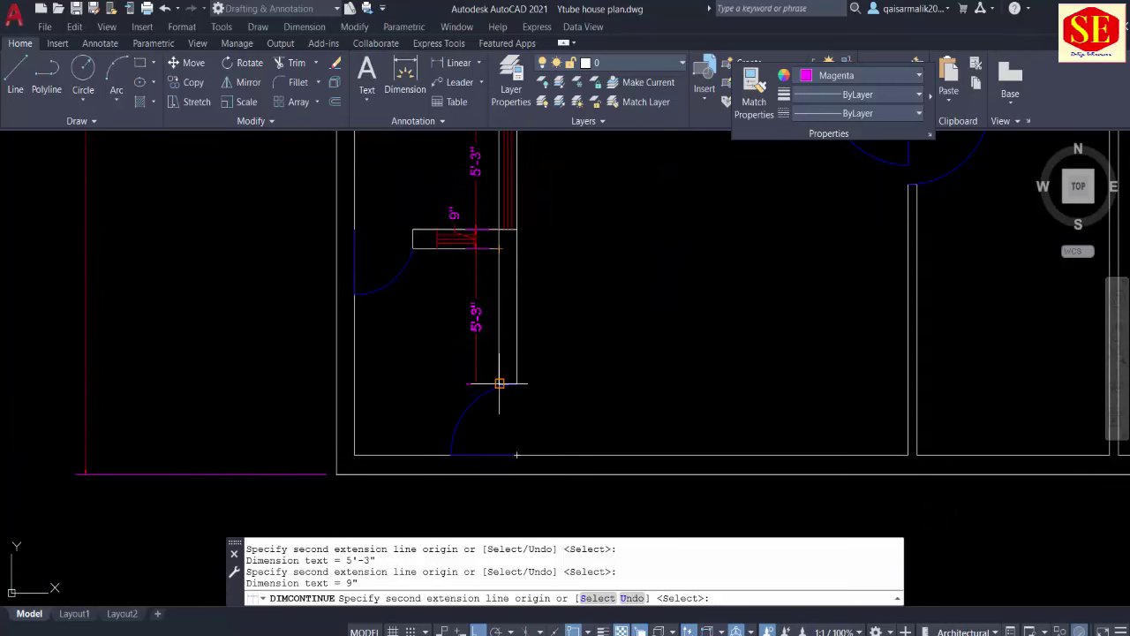
right_click(484, 455)
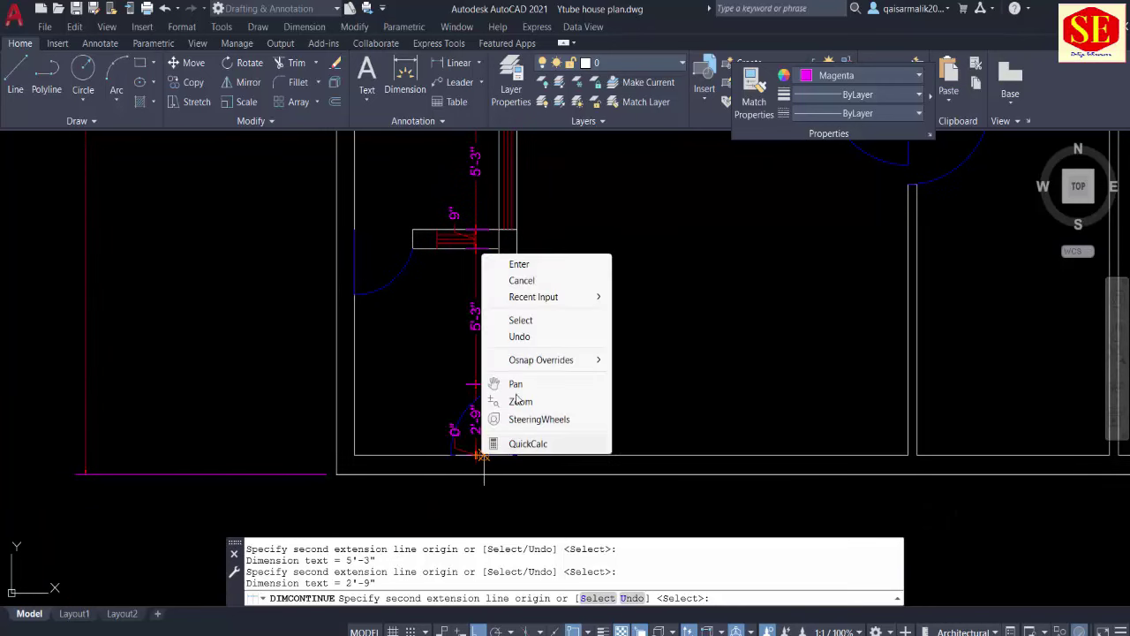
click(521, 262)
Step: Bring the bottom wall into view and start a new linear dimension
scroll(541, 323, down, 4)
middle_drag(540, 324, 539, 355)
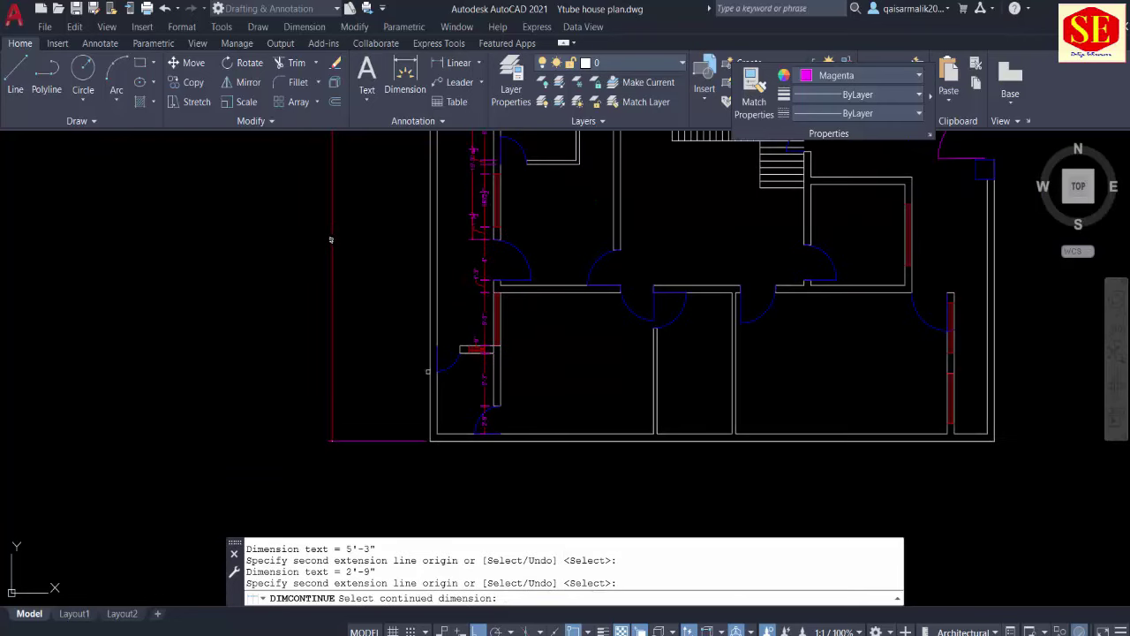
key(Escape)
click(457, 63)
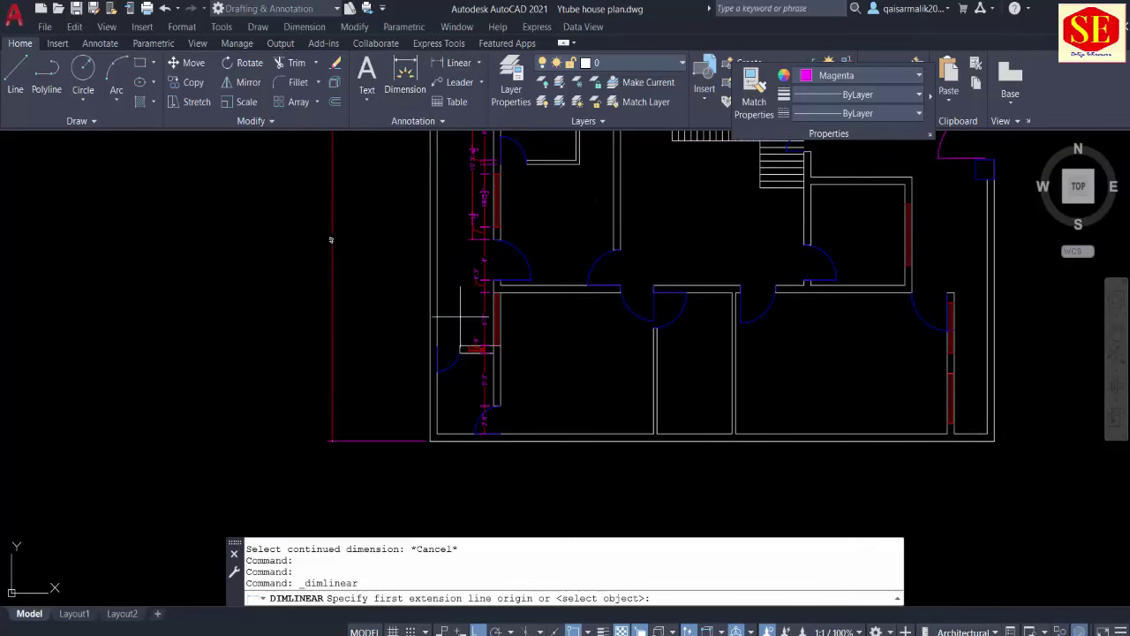
Step: Add a 6' horizontal dimension from the wall corner in the left room
middle_drag(494, 352, 508, 321)
scroll(507, 314, up, 4)
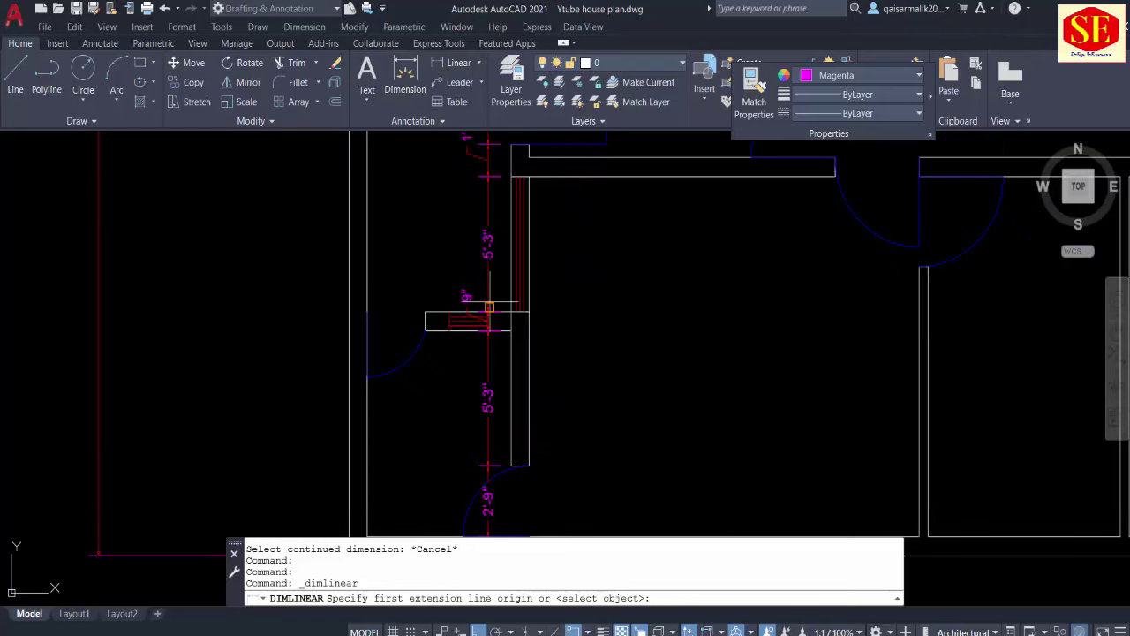
click(512, 415)
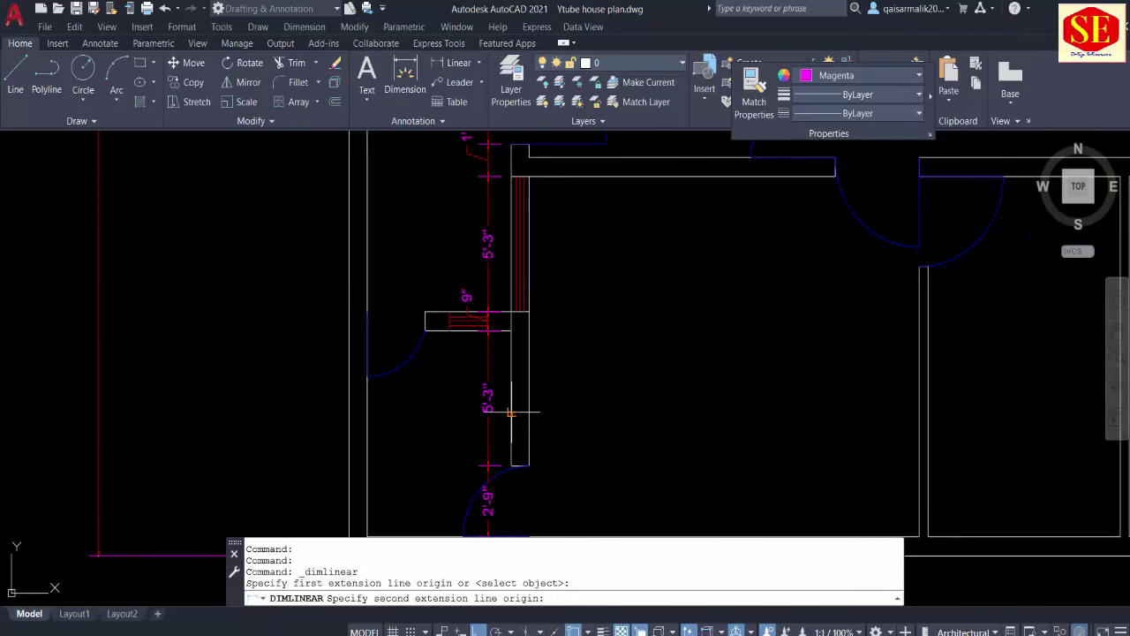
click(367, 412)
click(367, 432)
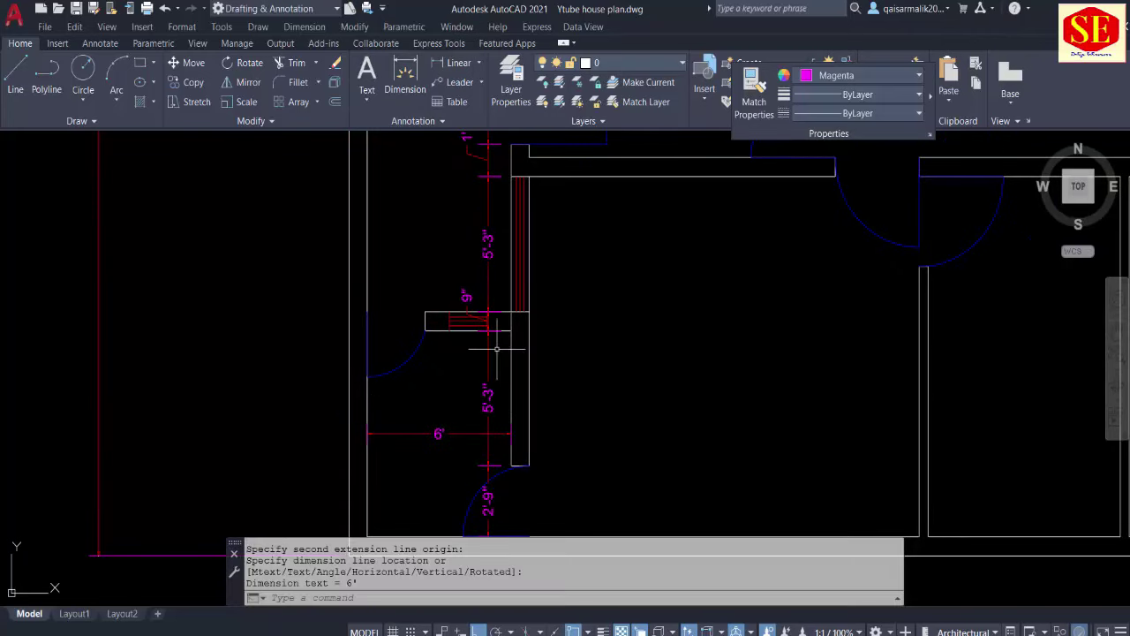
middle_drag(447, 368, 467, 239)
key(Escape)
scroll(466, 361, down, 3)
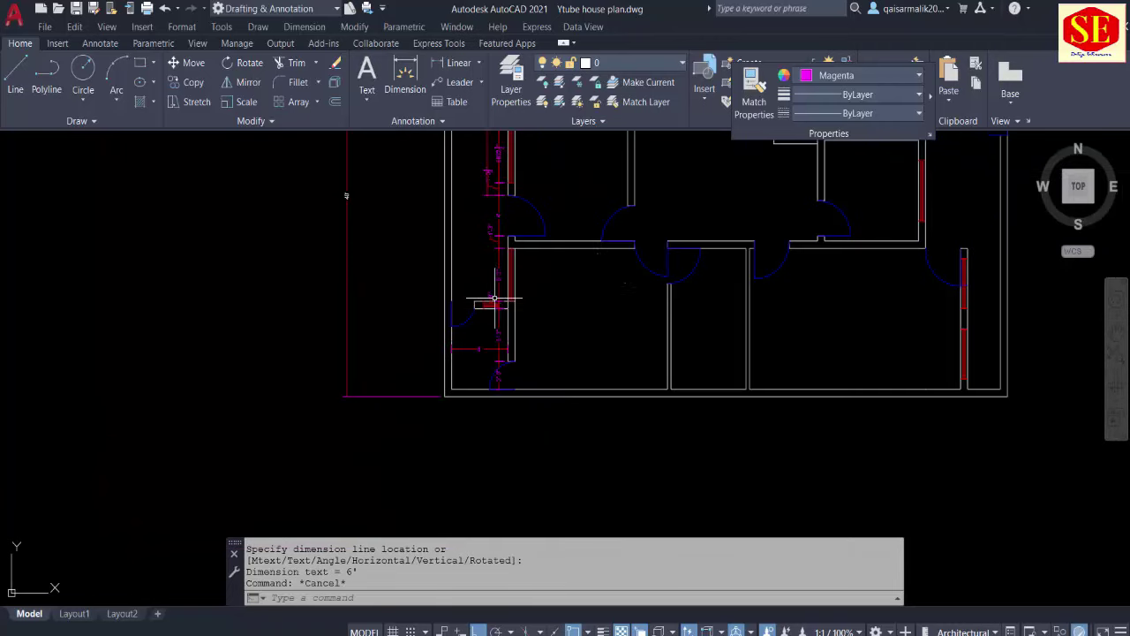
middle_drag(595, 280, 519, 182)
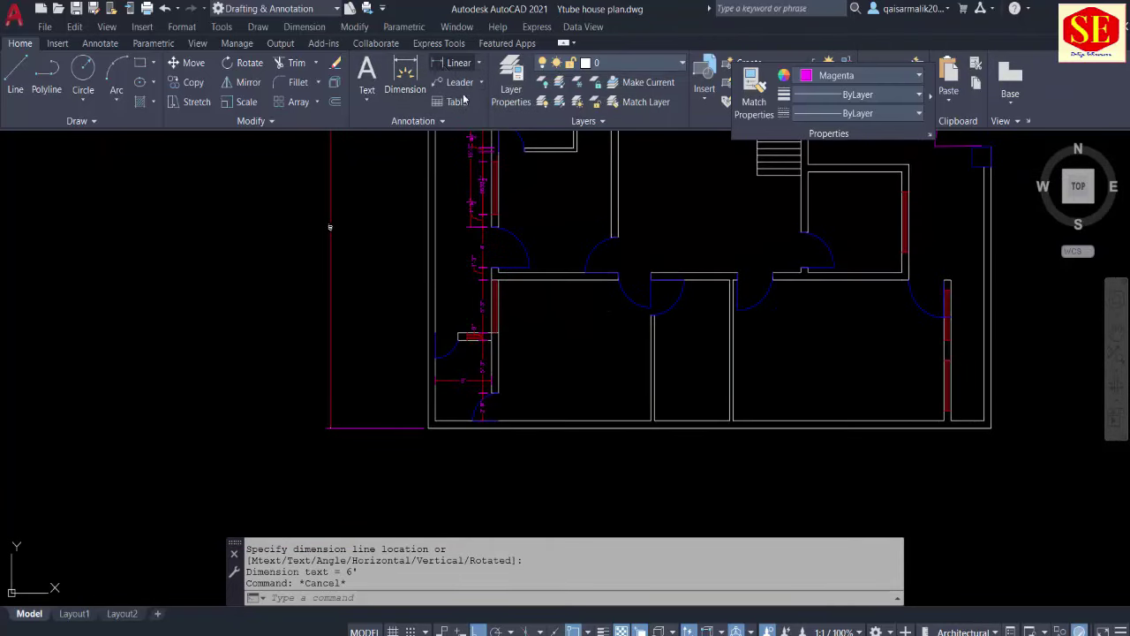
Step: Dimension the full house width with a 60' linear dimension below the bottom wall
click(456, 63)
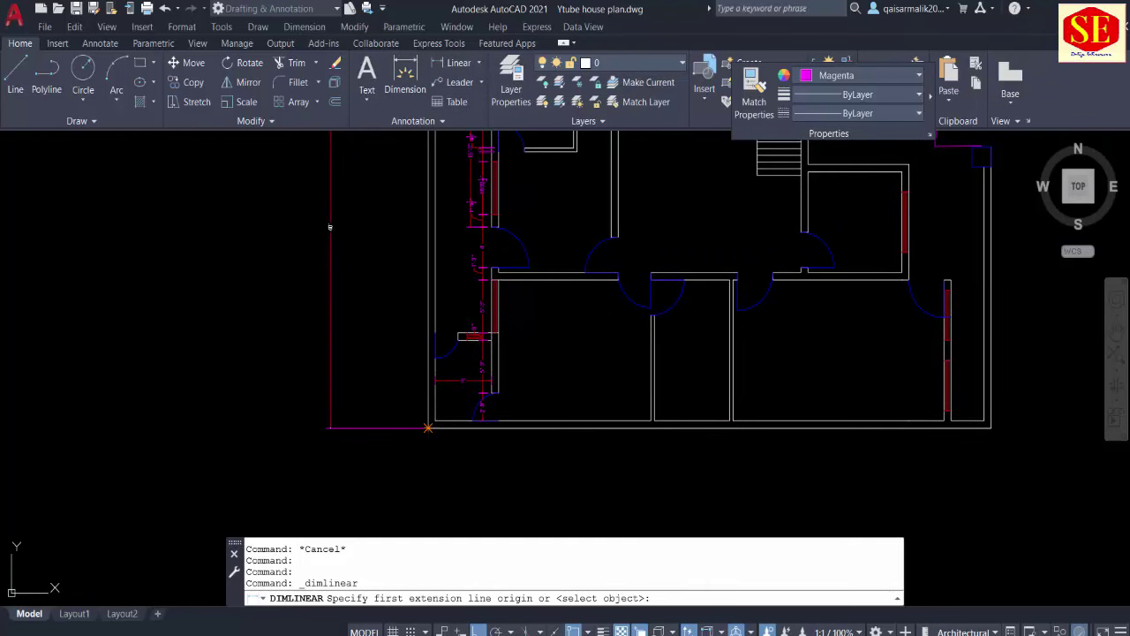
click(430, 428)
click(990, 428)
click(991, 453)
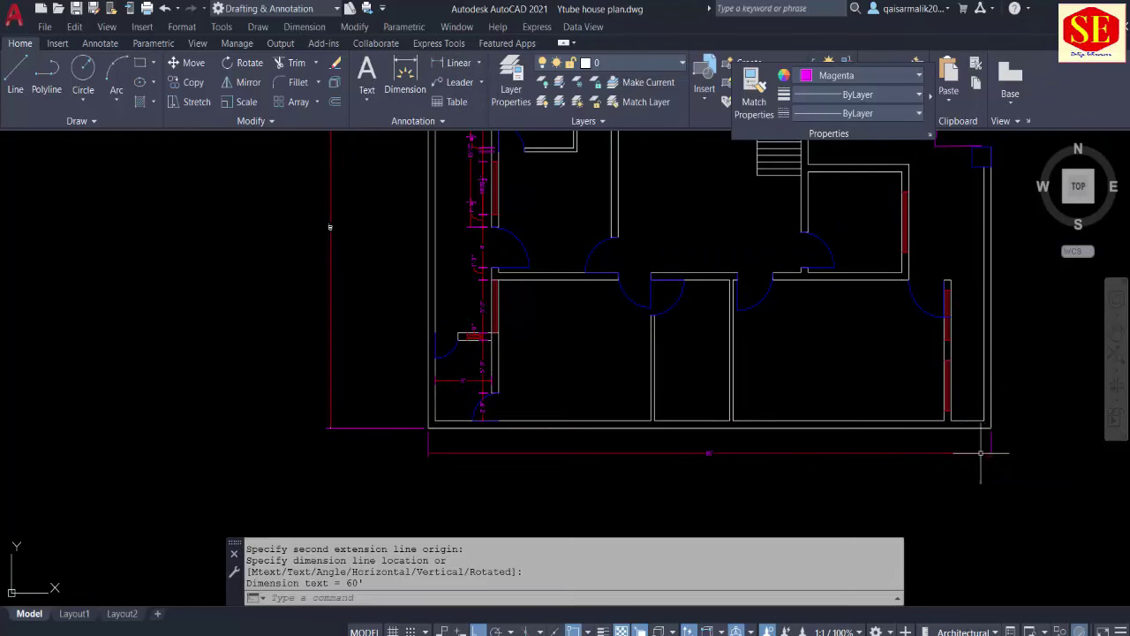
scroll(525, 432, up, 2)
middle_drag(525, 432, 415, 348)
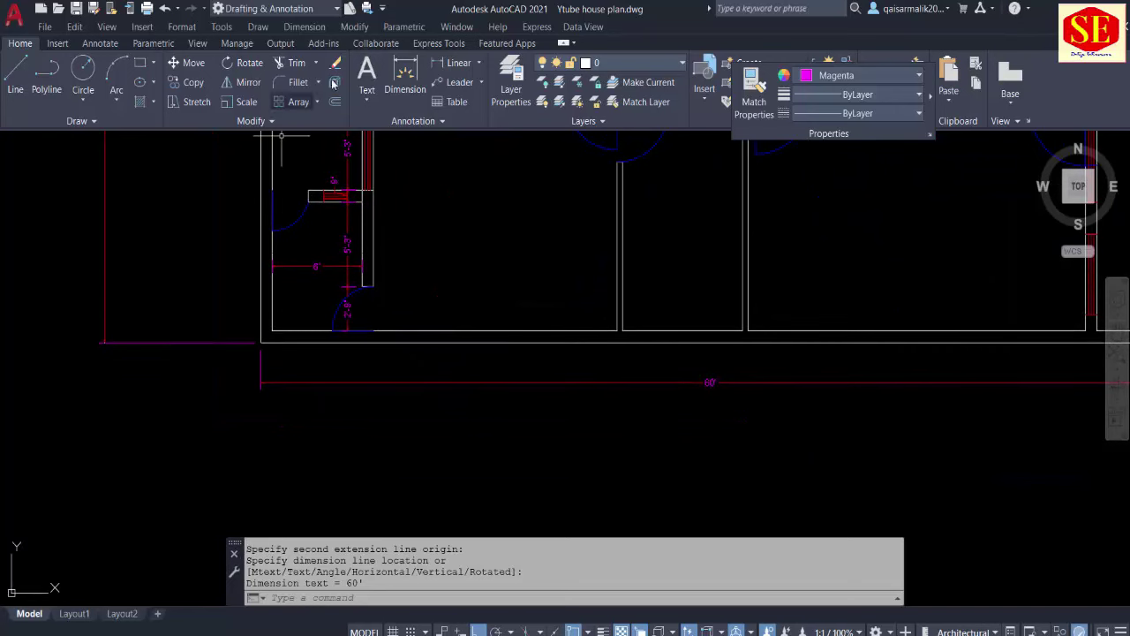
Step: Start another linear dimension from the outer bottom-left wall corner
click(431, 68)
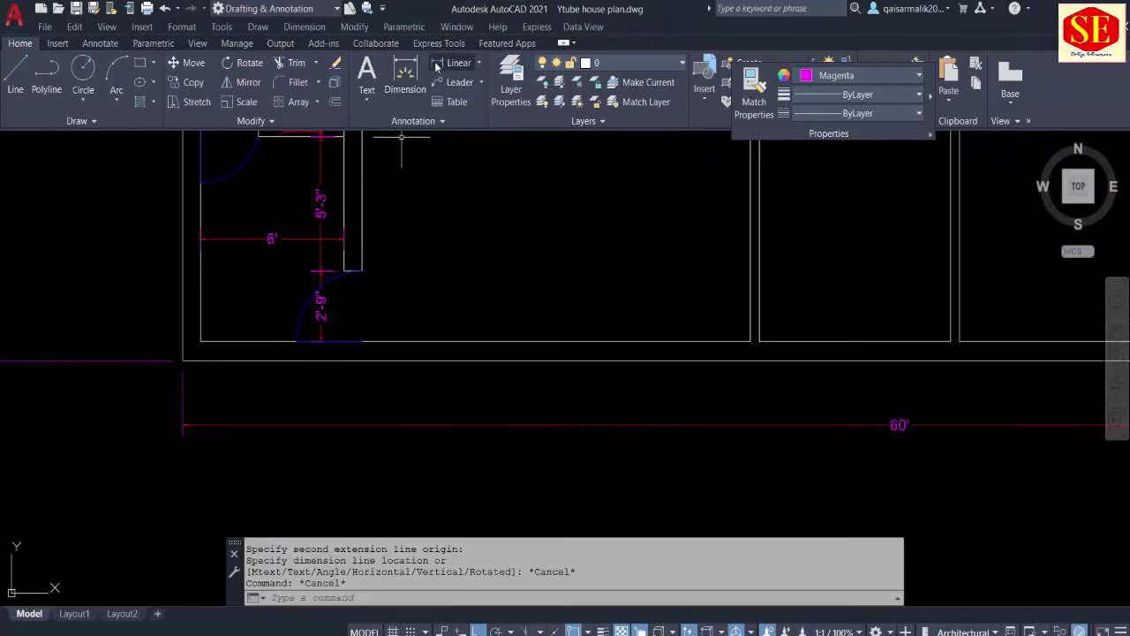
click(436, 68)
click(183, 360)
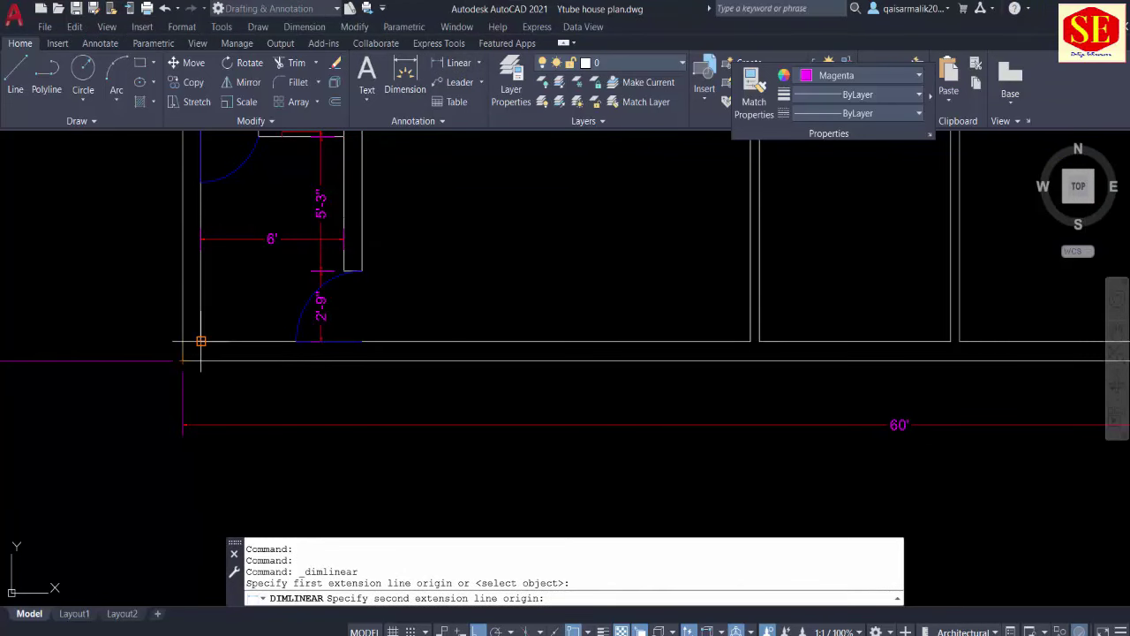
Step: Dimension the 9" bottom wall thickness and continue the chain with 6', 9" and 16'-3"
click(201, 341)
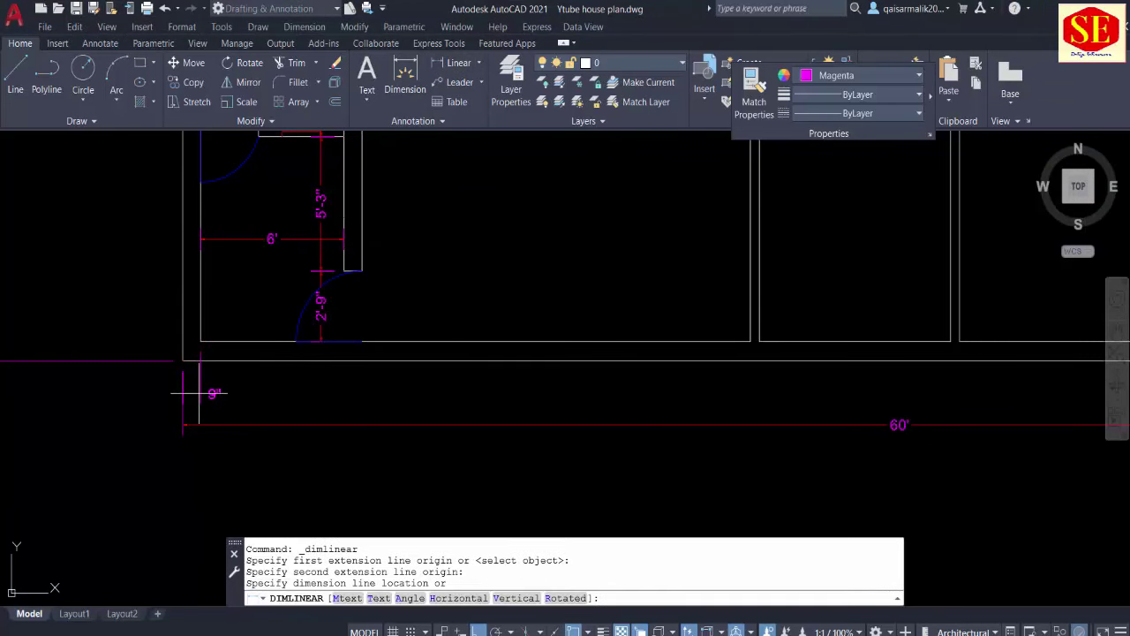
click(186, 391)
click(303, 26)
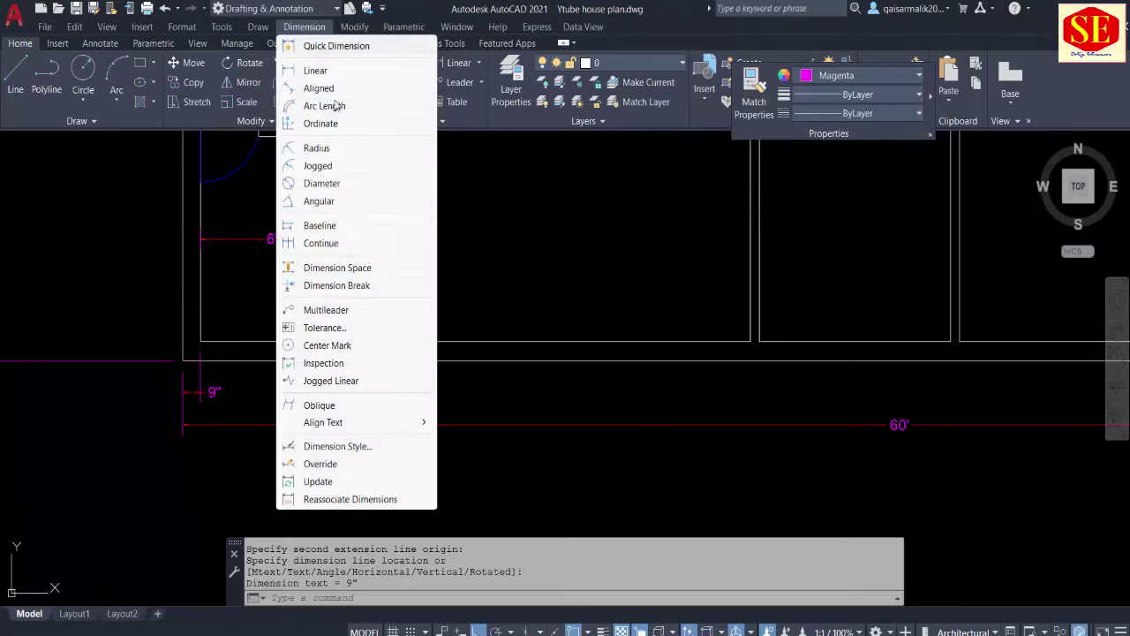
click(321, 243)
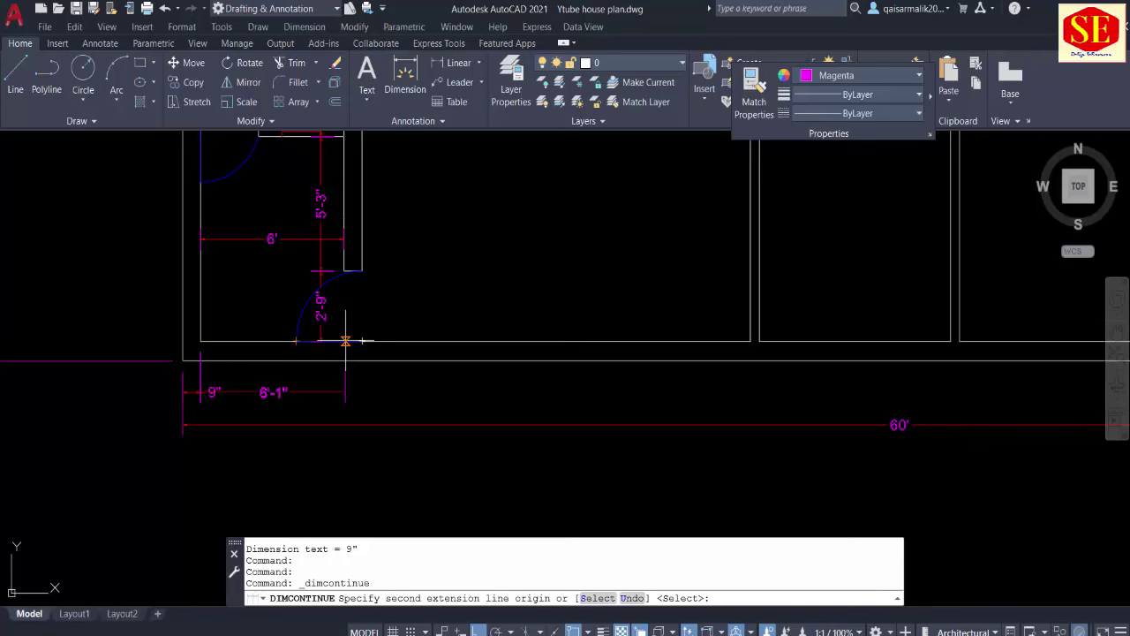
click(345, 340)
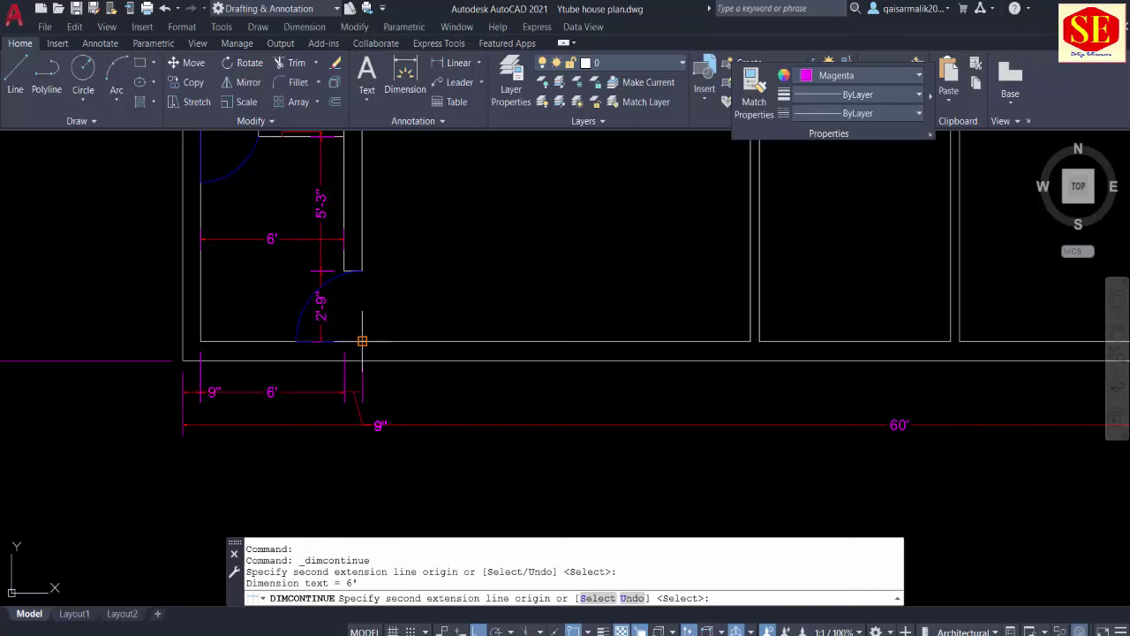
click(362, 340)
click(751, 340)
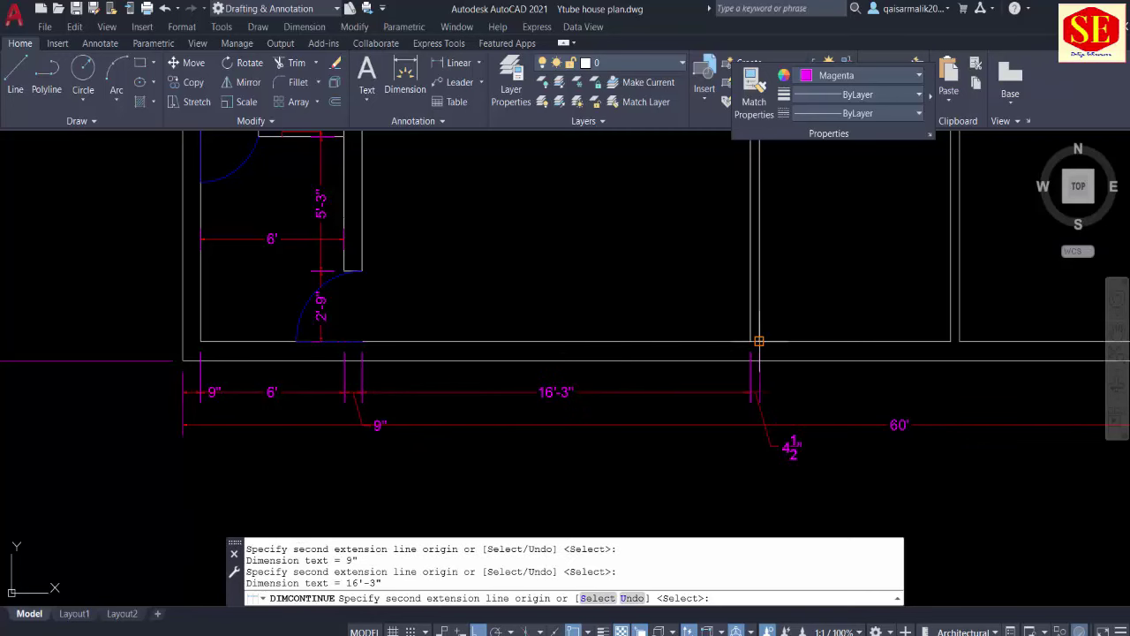
Step: Extend the bottom chain with 8', 4½", 22'-6", 9" and 3'-6", then finish it
middle_drag(862, 356, 504, 351)
click(593, 336)
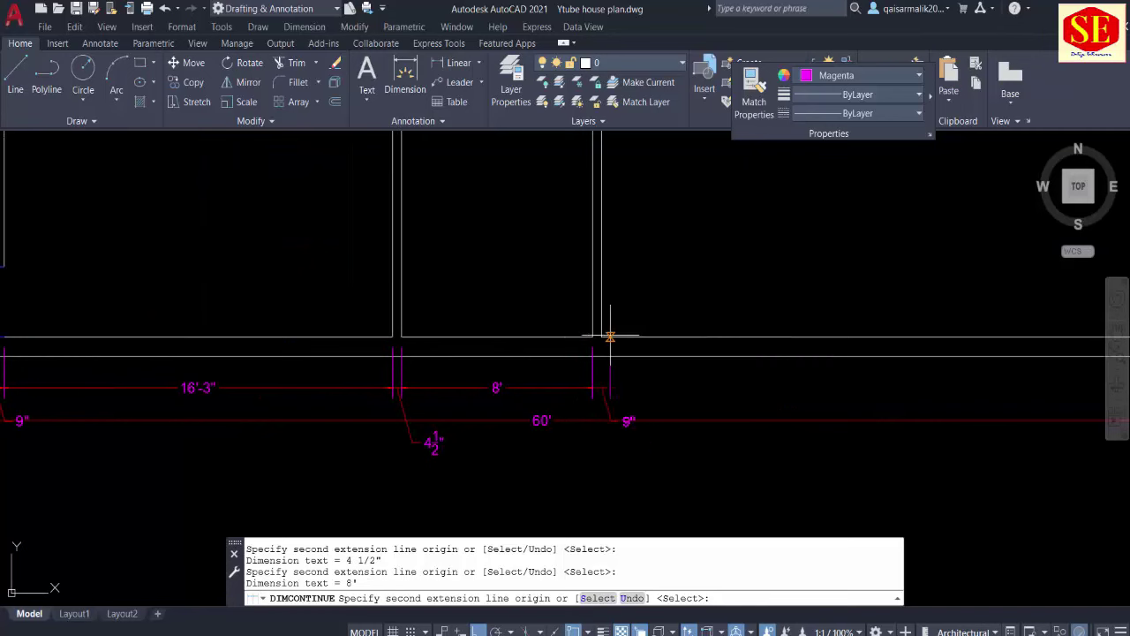
click(602, 337)
middle_drag(1056, 343, 630, 310)
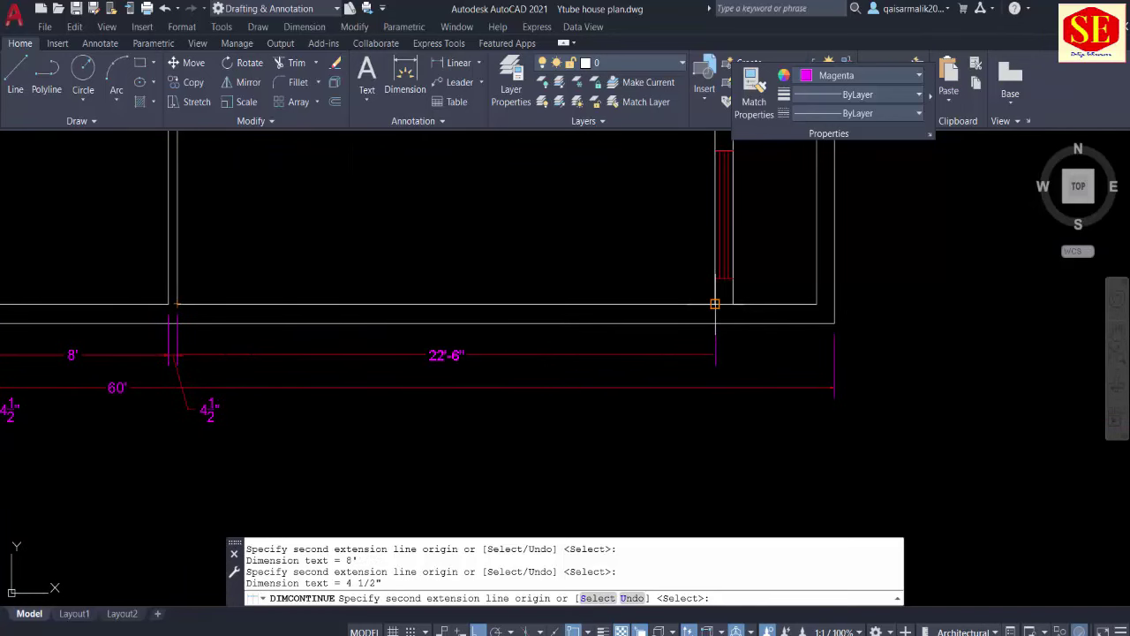
click(716, 303)
click(733, 304)
click(817, 304)
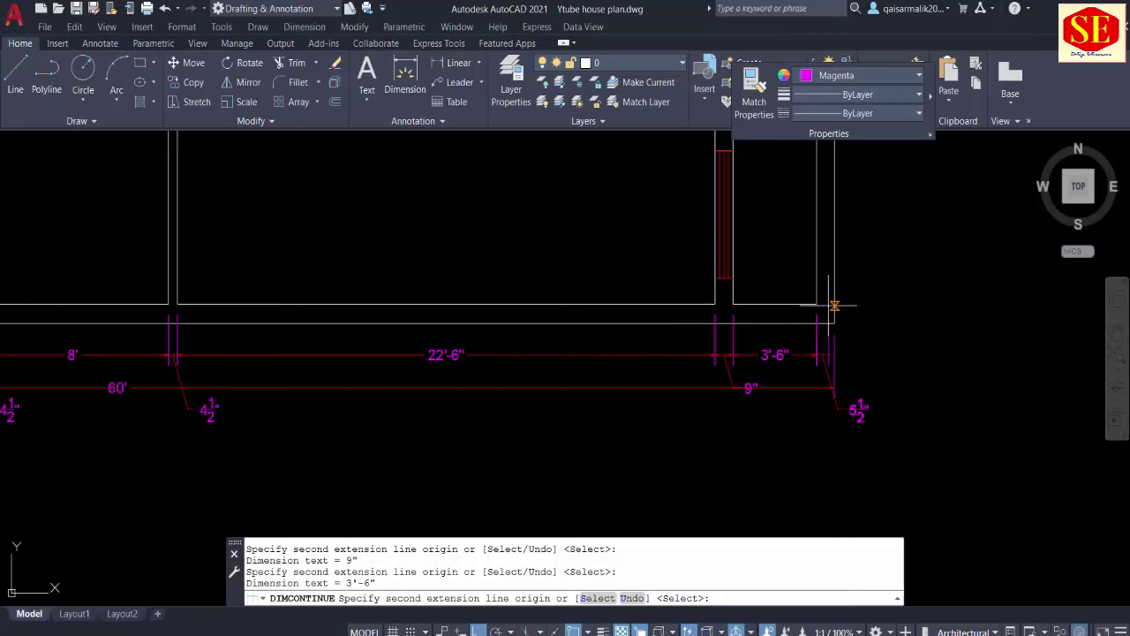
right_click(835, 304)
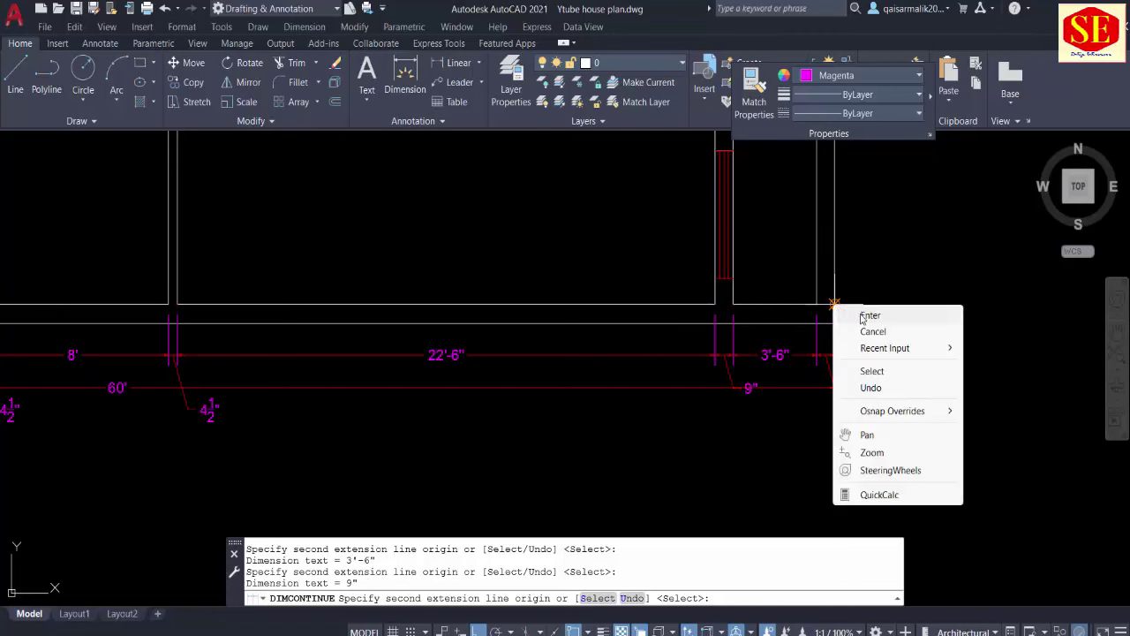
click(864, 311)
scroll(724, 408, down, 5)
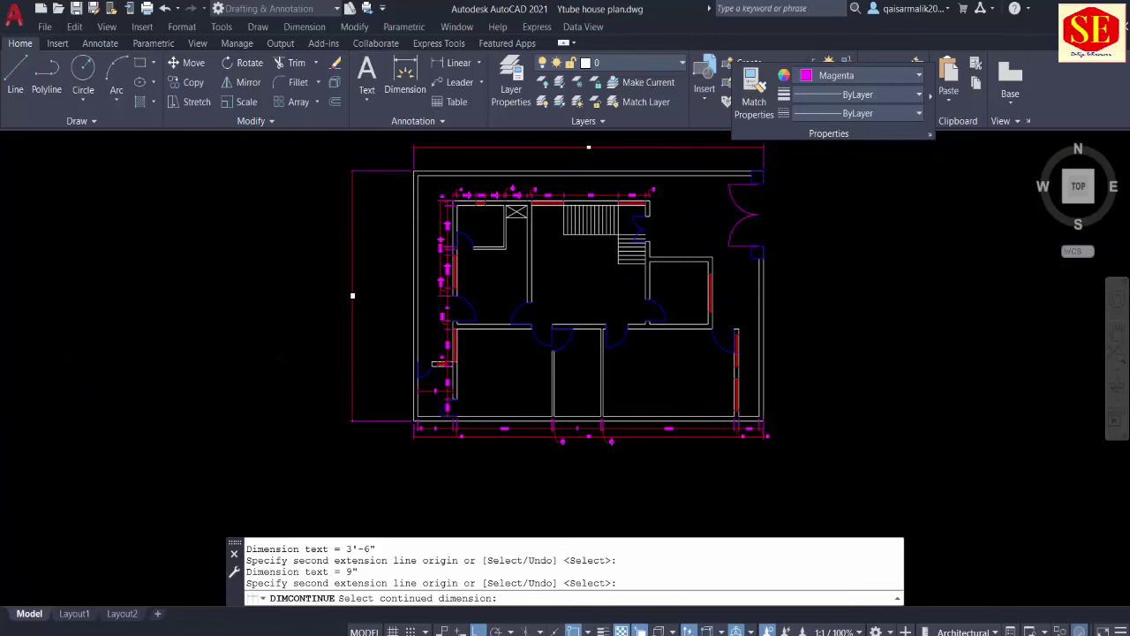
Step: End the bottom dimension chain and pan to bring the plan's interior into view
scroll(658, 348, up, 5)
scroll(656, 348, down, 2)
scroll(657, 348, down, 2)
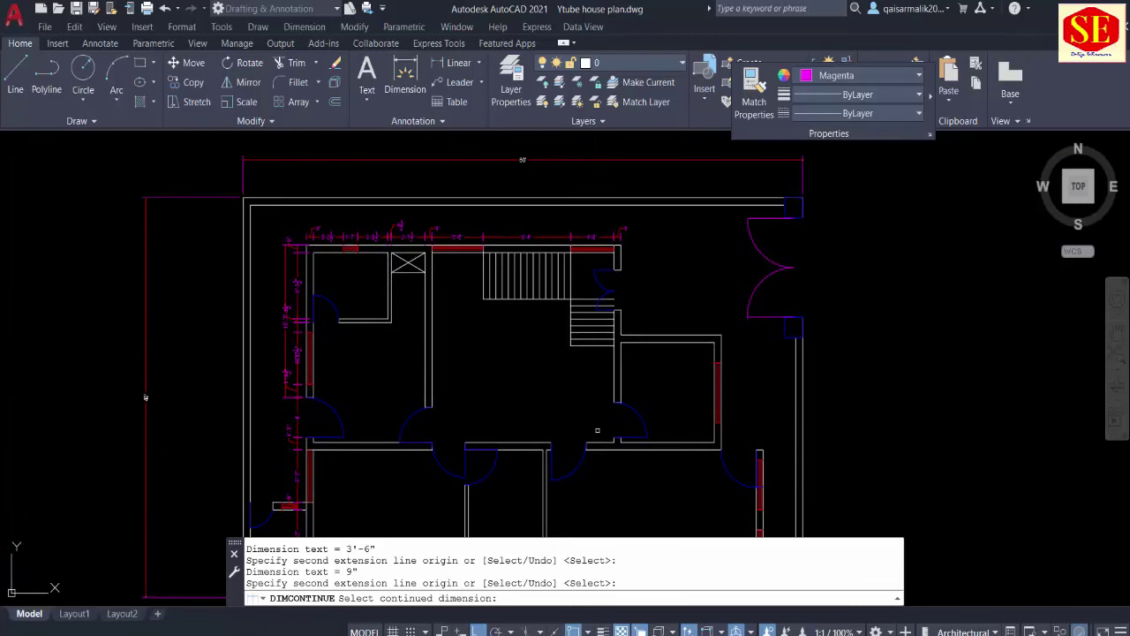
key(Escape)
middle_drag(331, 382, 541, 331)
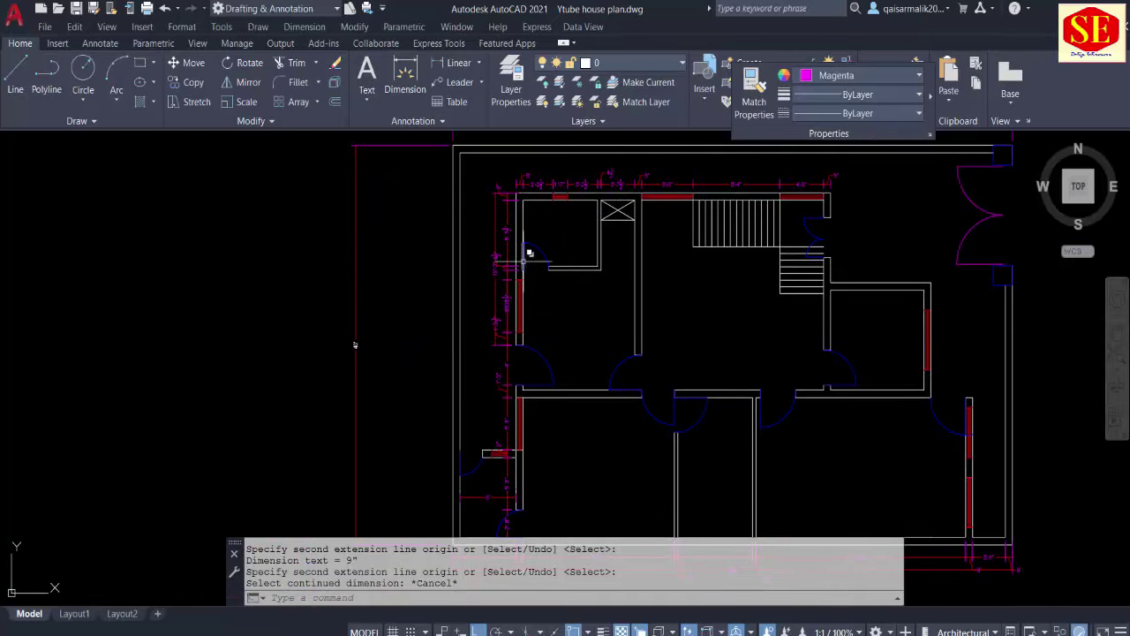
middle_drag(575, 370, 540, 348)
key(Escape)
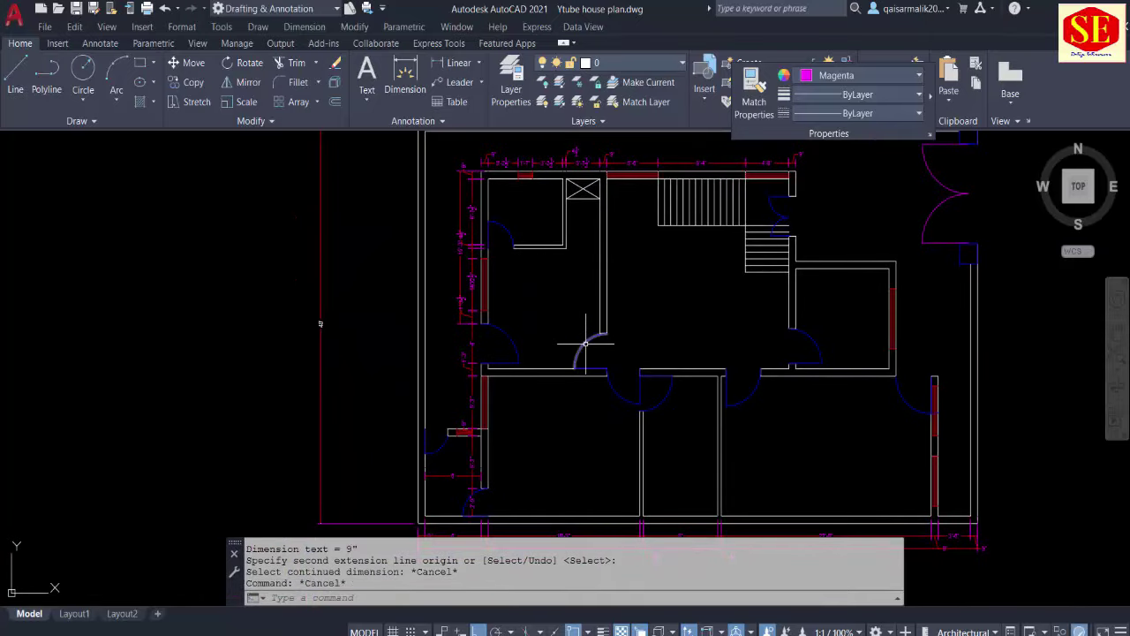
Step: Lay out a multiline text box over the upper rooms using the T command
text(t)
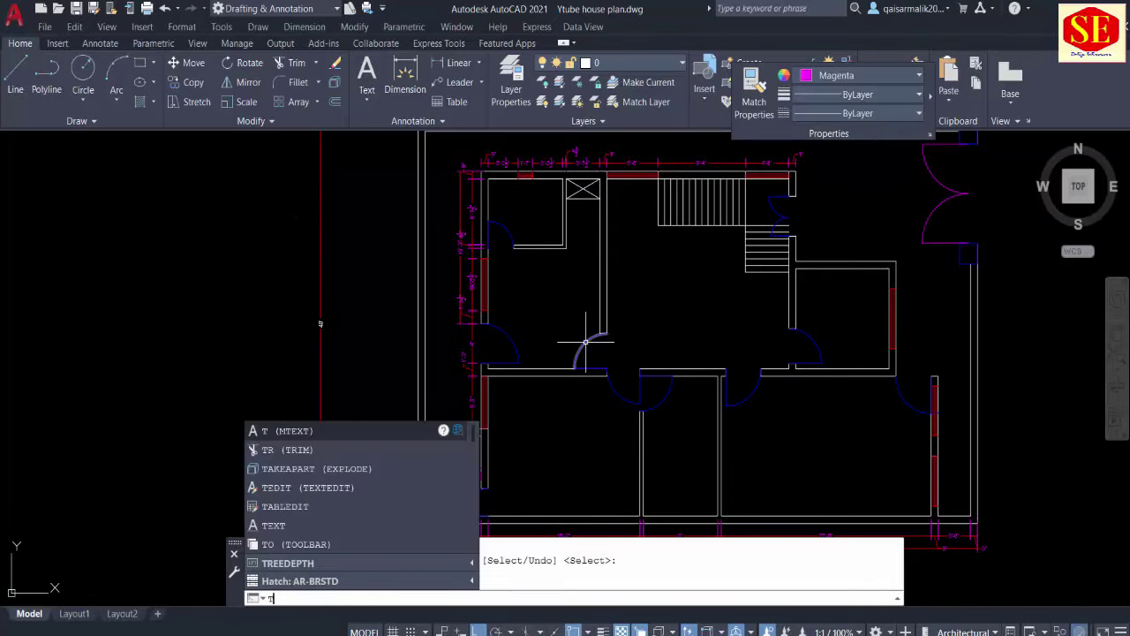
key(Return)
click(513, 289)
click(587, 317)
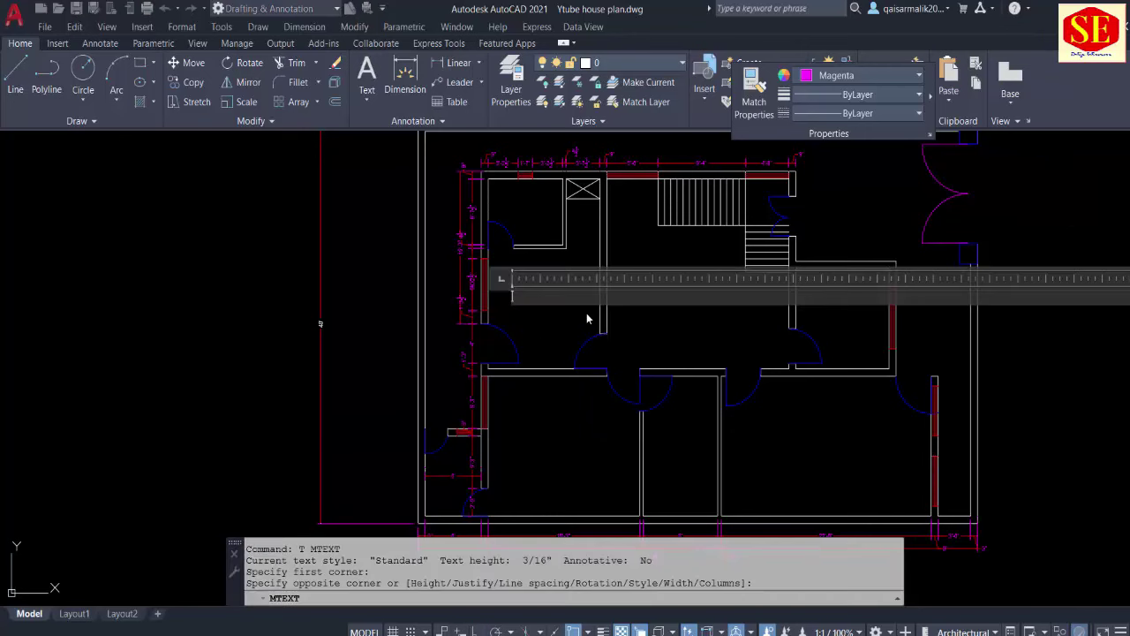
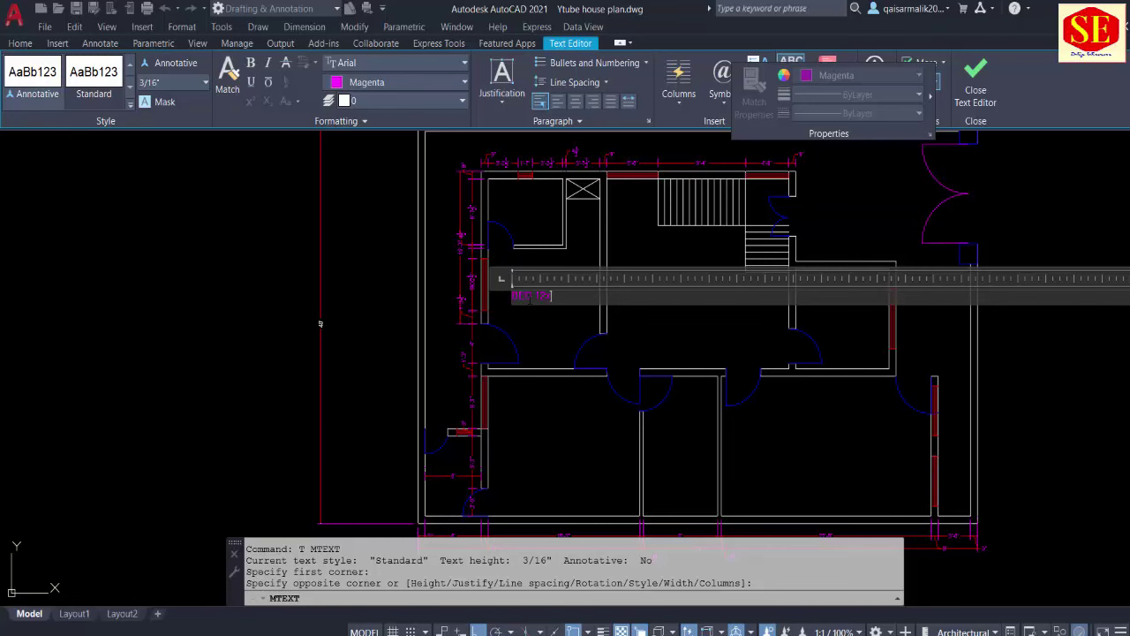
Step: Finish entering the BED 12x12 label and scale it up by 2
click(570, 424)
scroll(521, 287, up, 5)
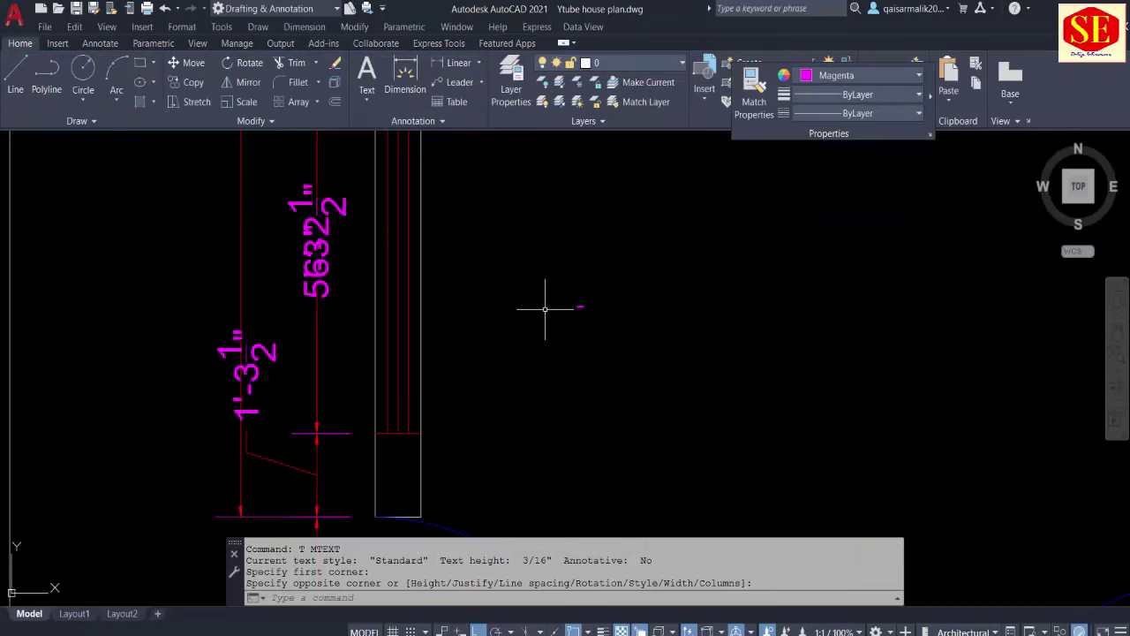
text(sc)
key(Return)
key(Return)
click(612, 323)
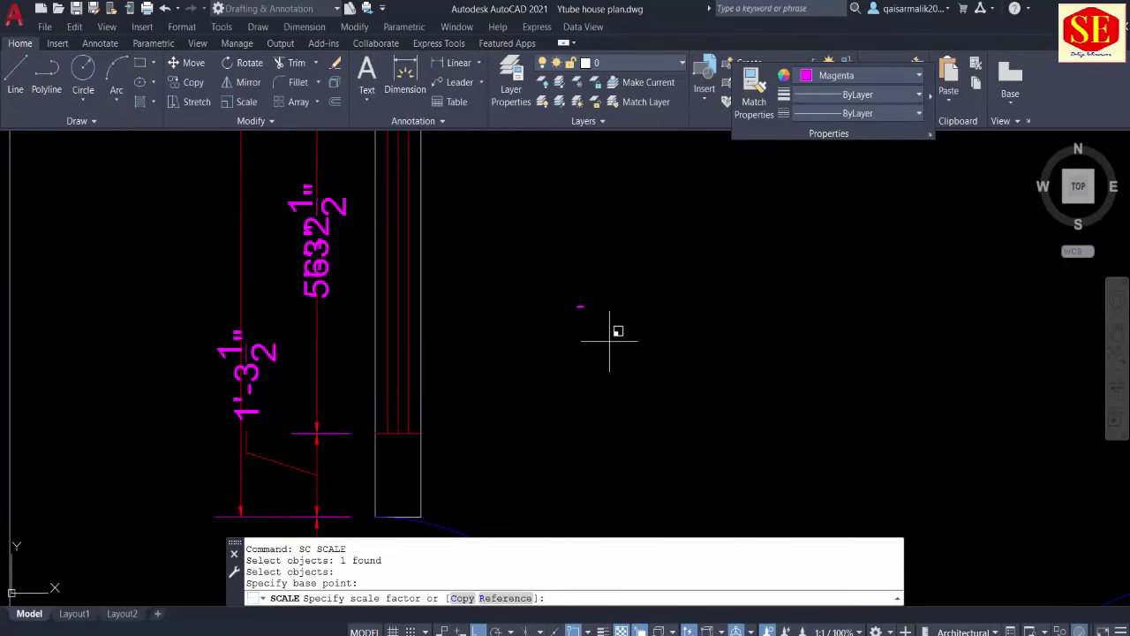
scroll(642, 344, down, 2)
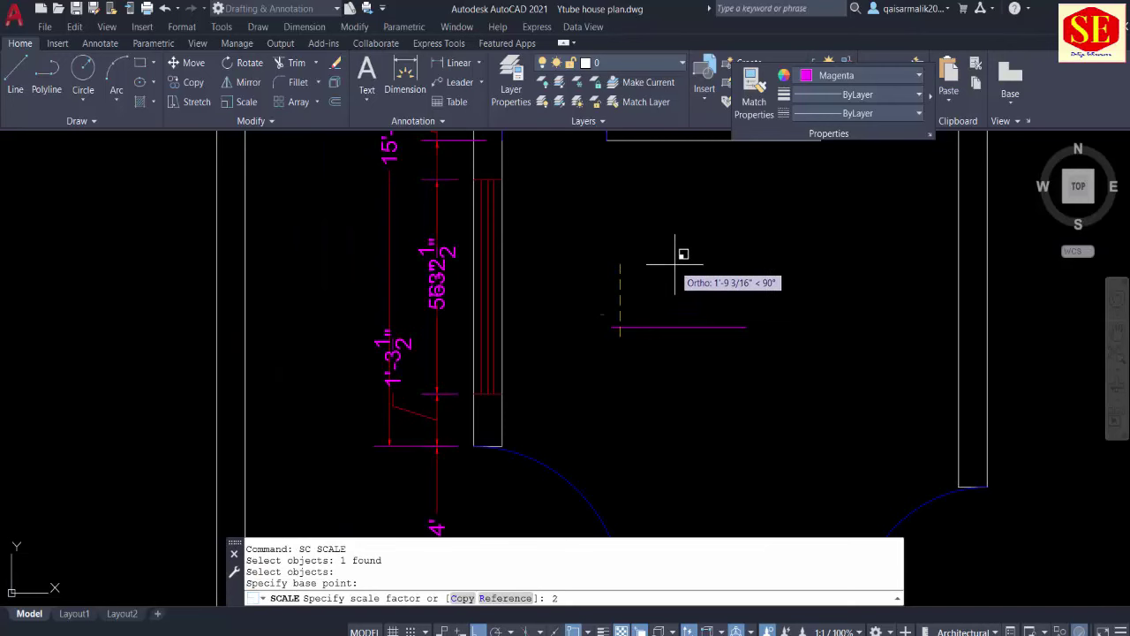
text(2)
key(Return)
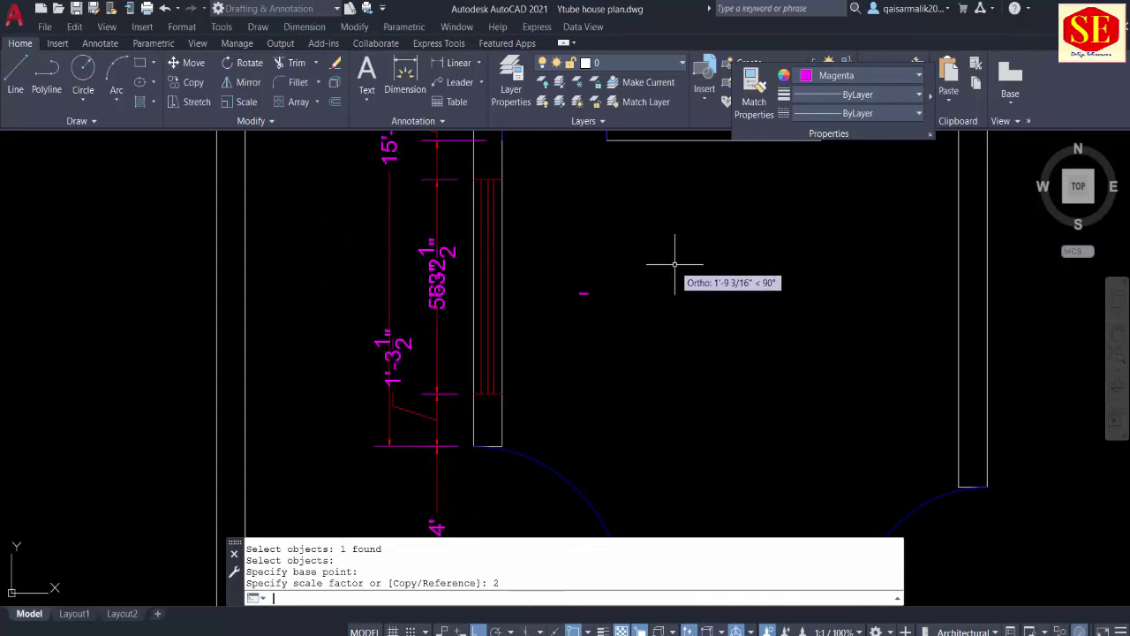
text(s)
Step: Scale the BED 12x12 label up by a further factor of 5
key(Return)
click(584, 293)
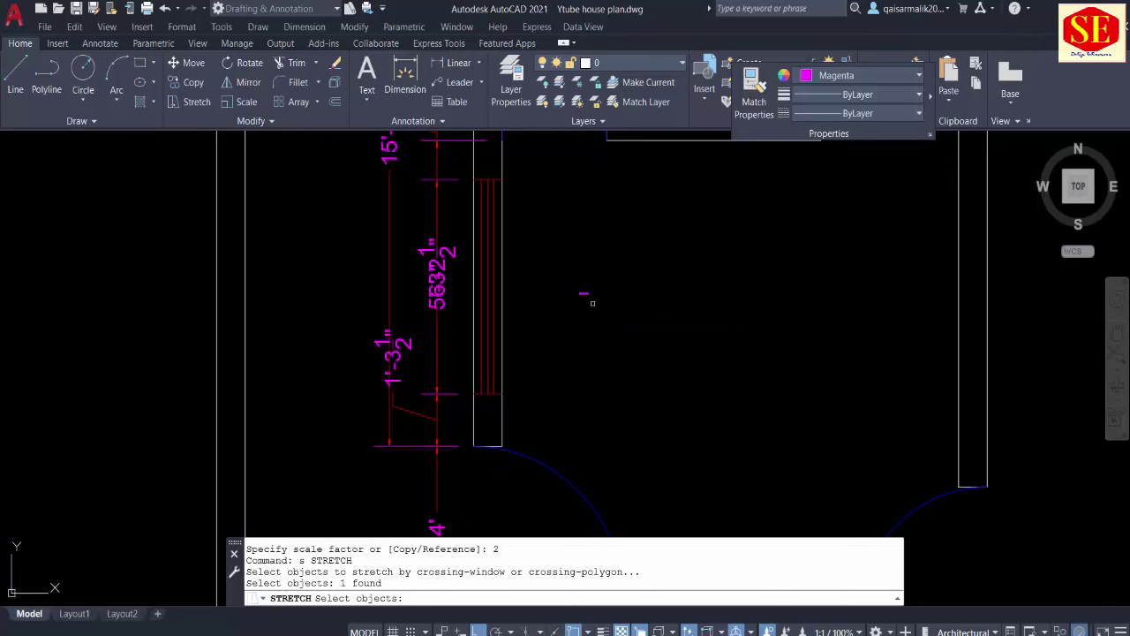
key(Return)
click(605, 347)
key(Escape)
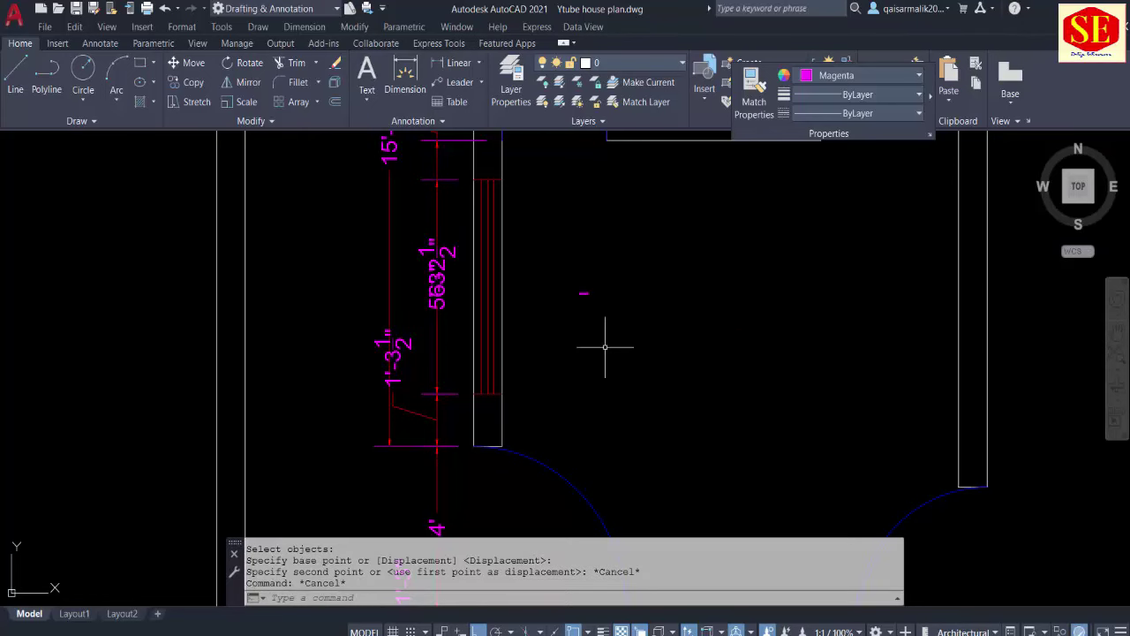
text(sc)
key(Return)
click(585, 292)
key(Return)
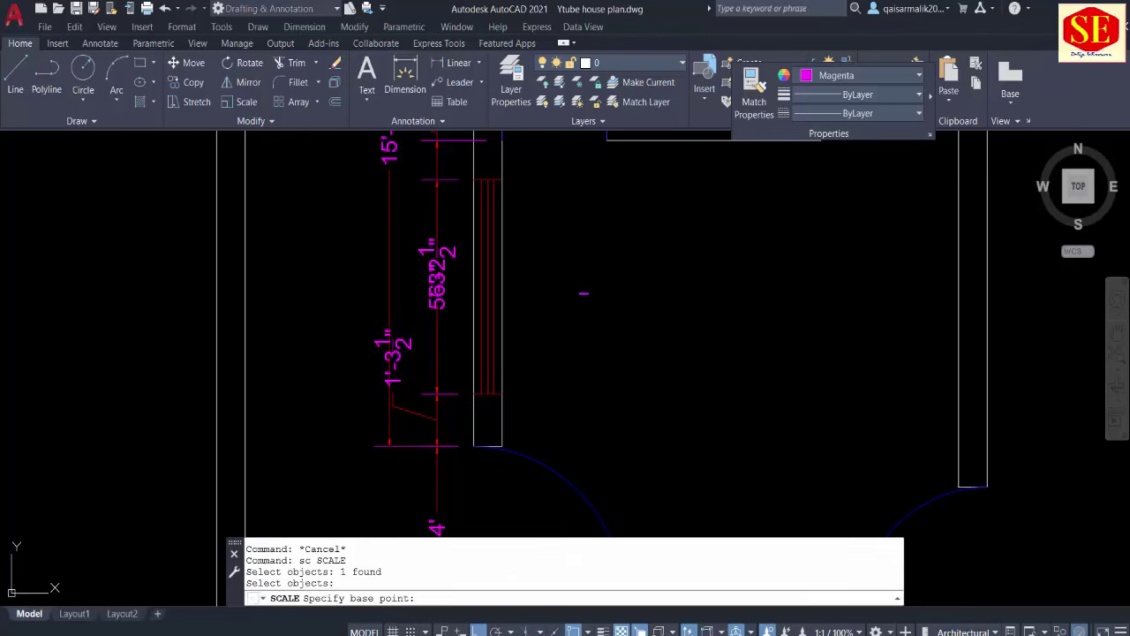
click(576, 285)
text(5)
key(Return)
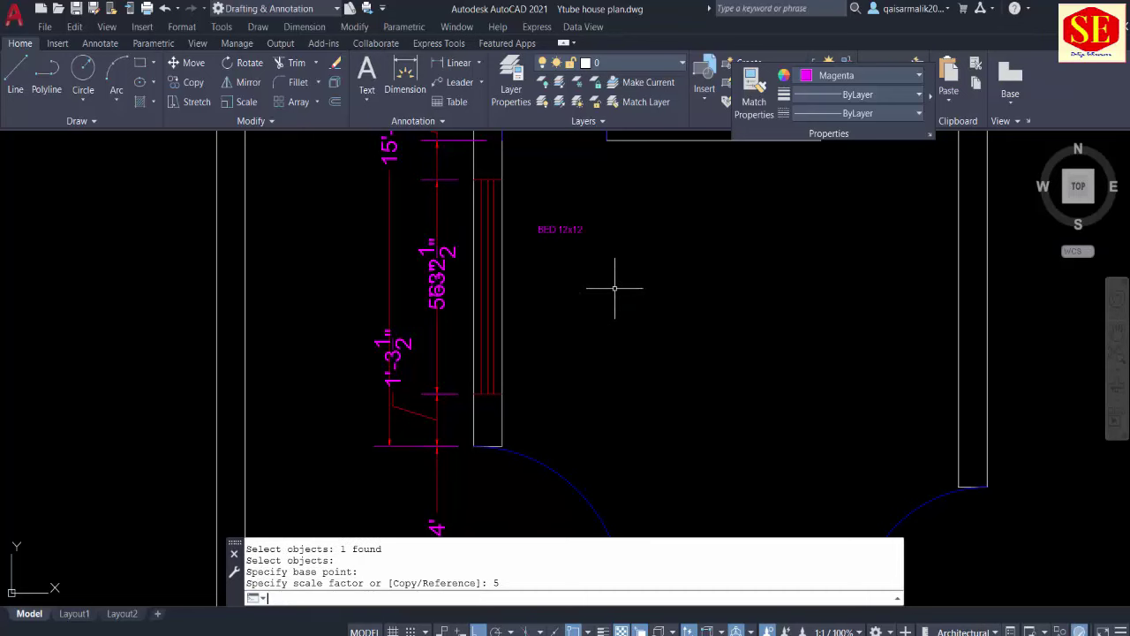
Step: Move the enlarged label toward the bedroom with ortho mode (F8) turned off
text(m)
key(Return)
click(572, 229)
key(Return)
click(597, 266)
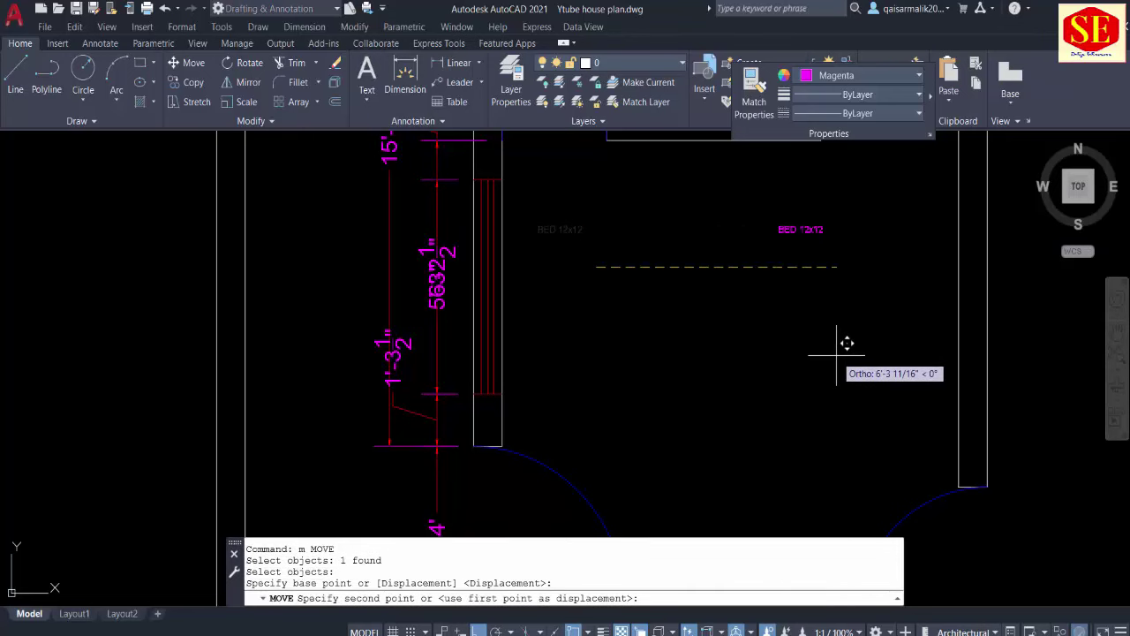
key(F8)
click(761, 314)
key(Escape)
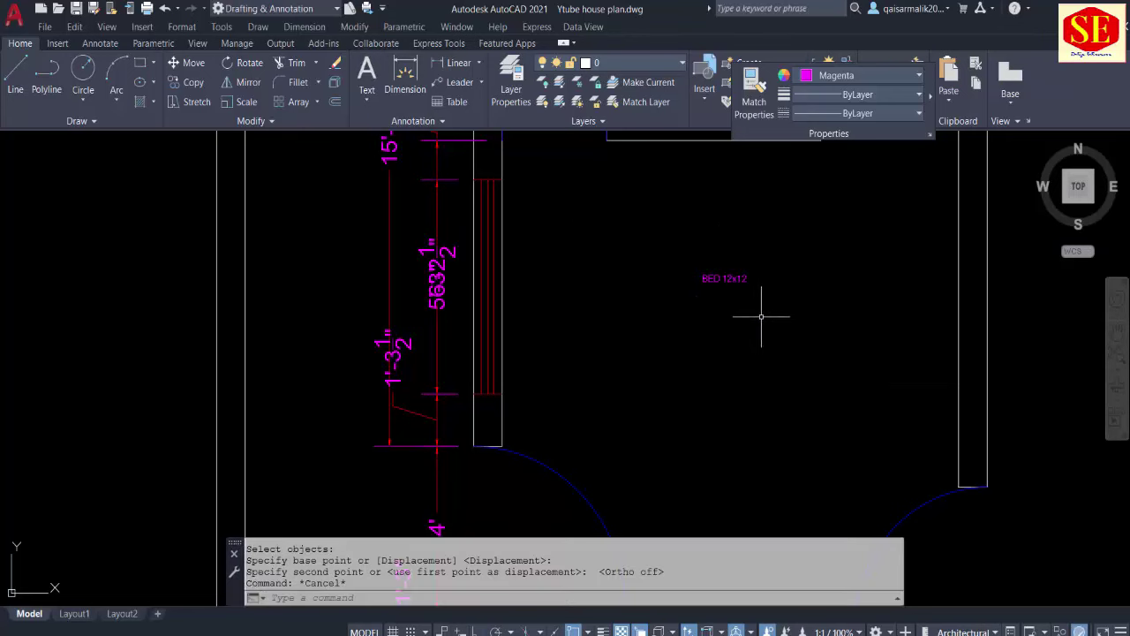
Step: Scale the BED 12x12 label by 5 once more
text(sc)
key(Return)
click(720, 281)
key(Return)
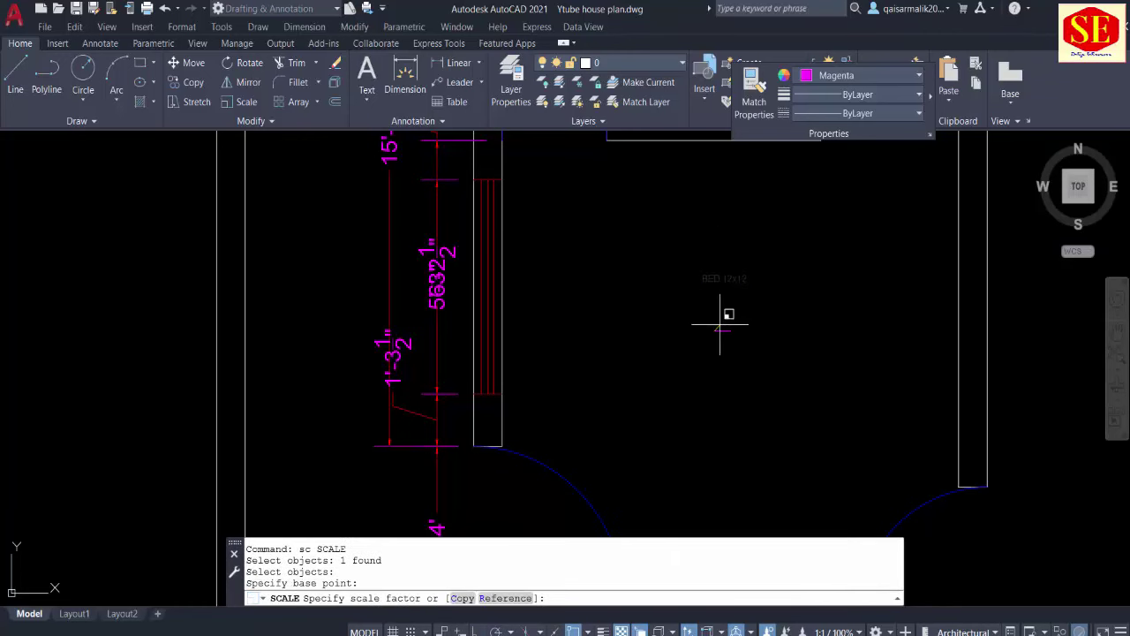
click(716, 332)
key(Return)
Step: Move the BED 12x12 label into the middle of the bedroom
scroll(696, 338, down, 5)
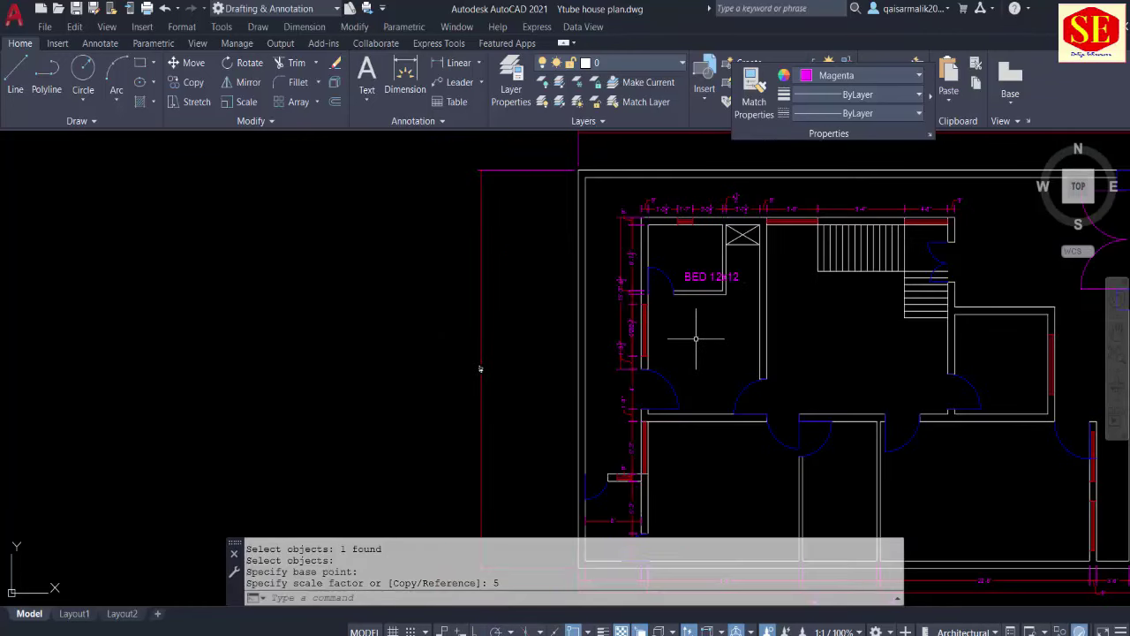
text(m)
key(Return)
click(711, 276)
key(Return)
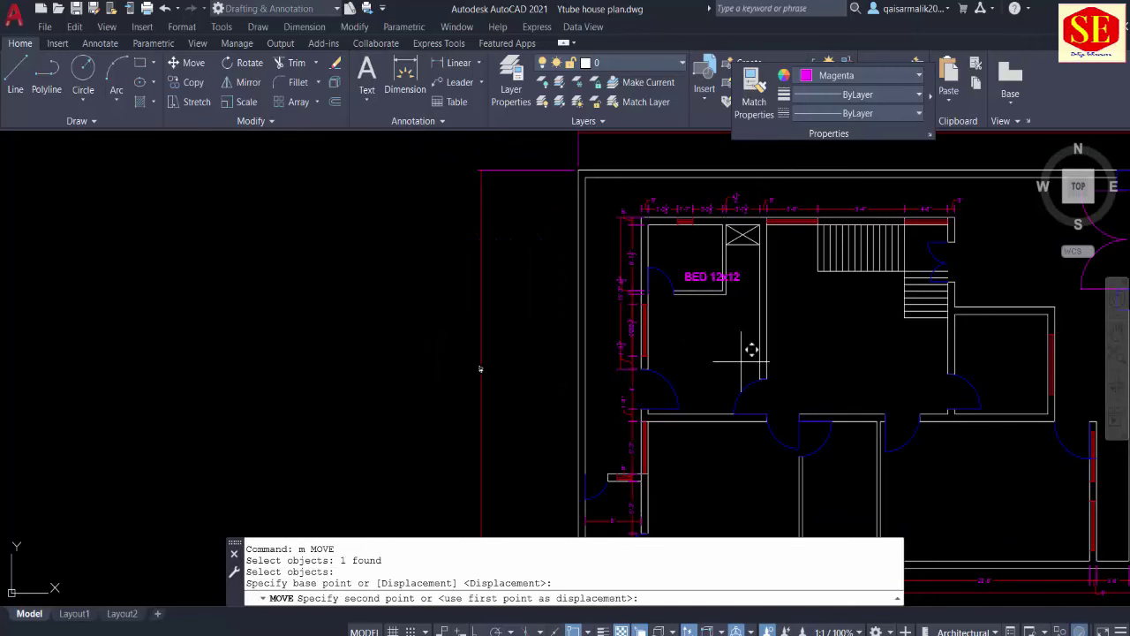
click(751, 352)
click(734, 411)
key(Escape)
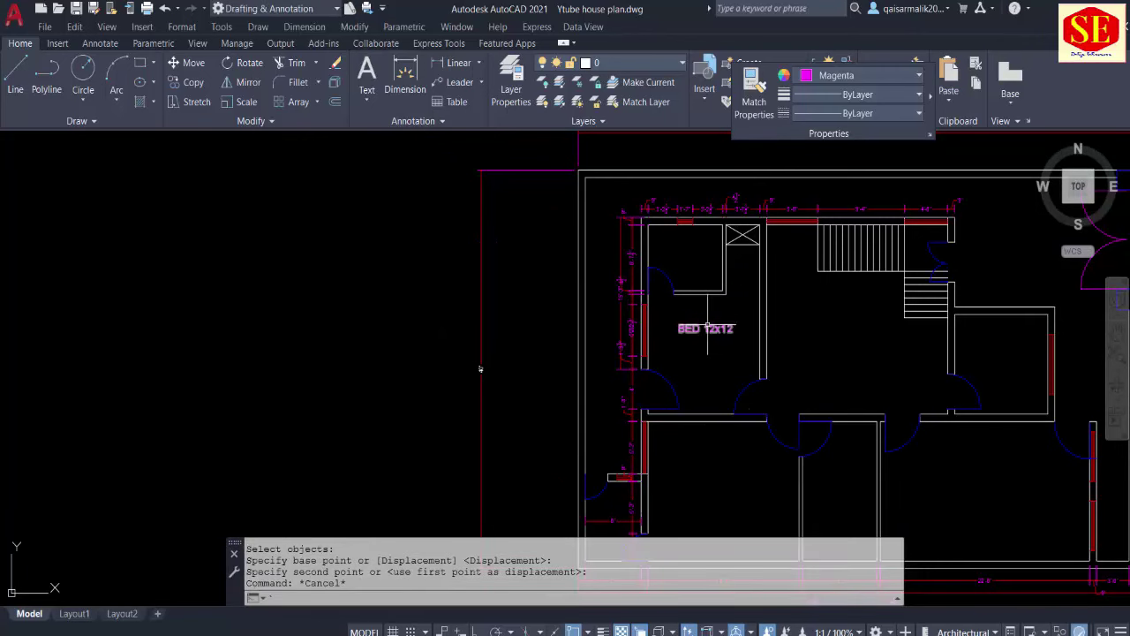
middle_drag(697, 284, 689, 354)
key(Escape)
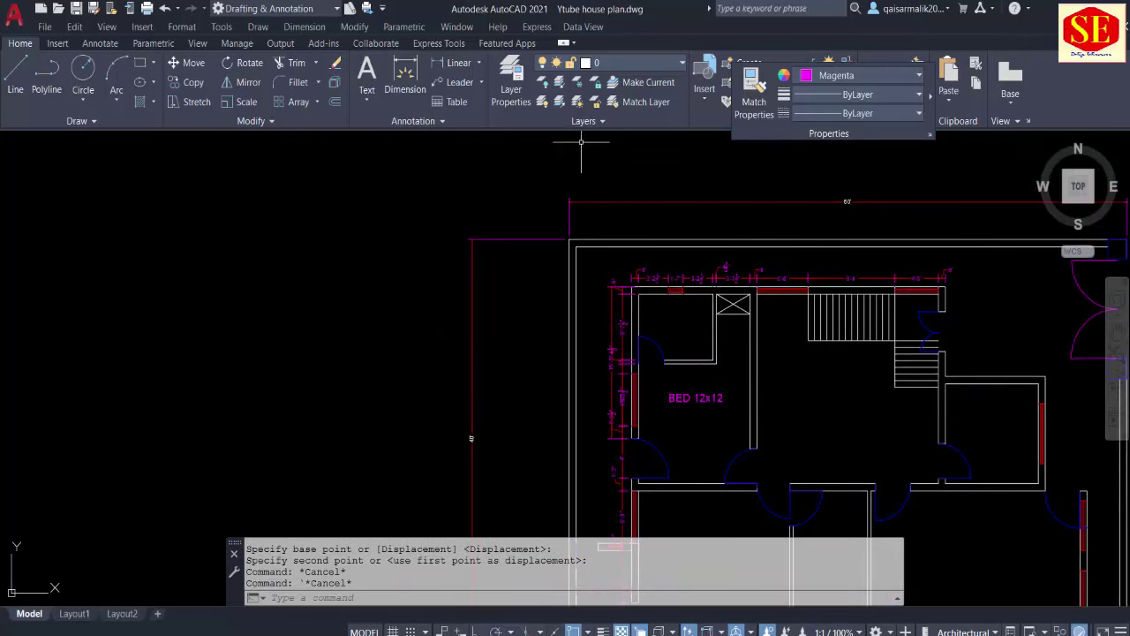
scroll(655, 308, up, 2)
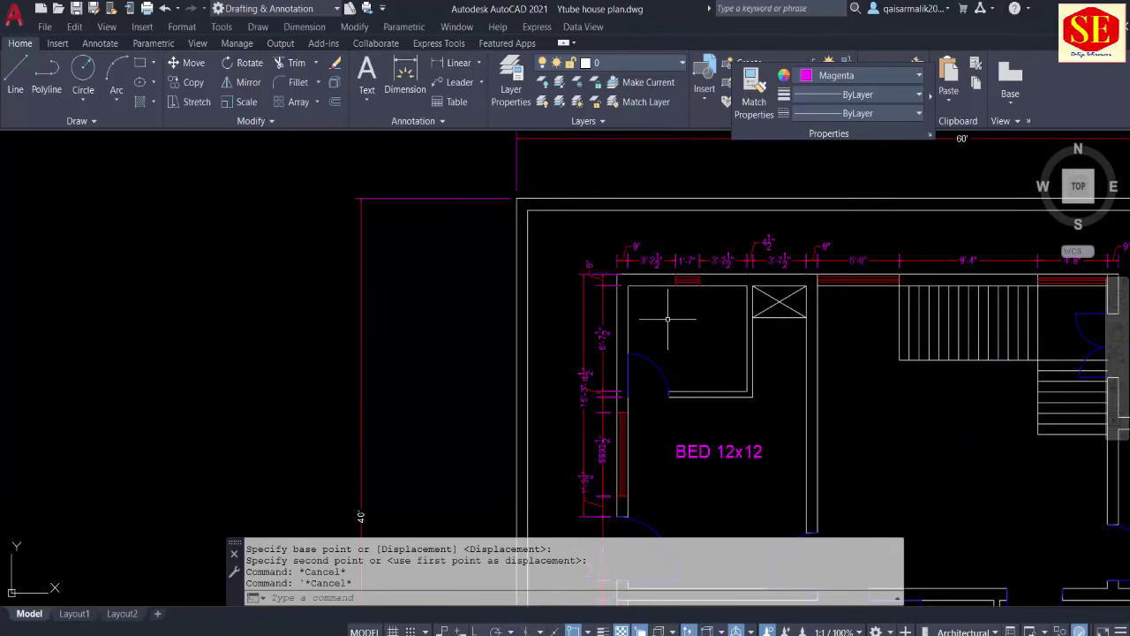
text(co)
key(Return)
Step: Copy the BED 12x12 label into the small top-left room and change it to Bath 12x12
click(762, 452)
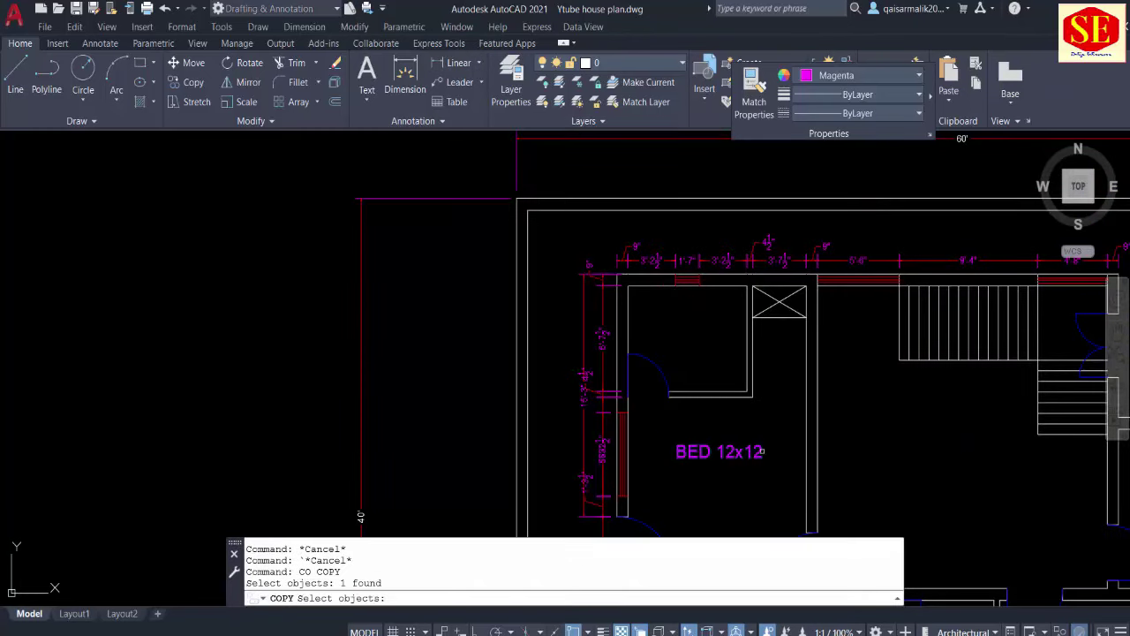
key(Return)
click(676, 443)
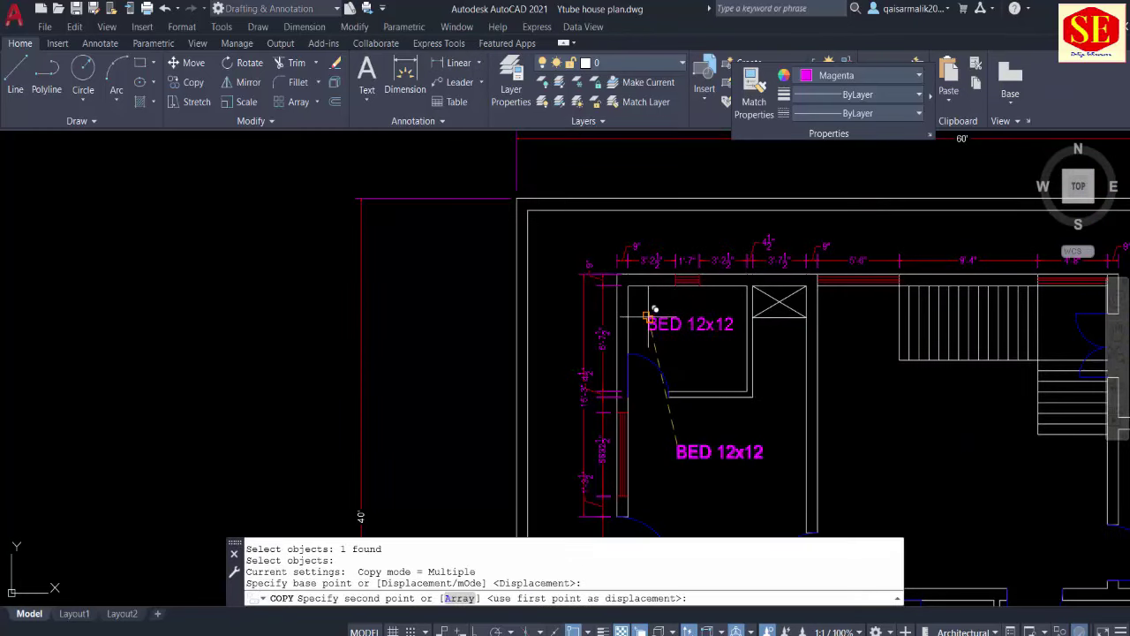
click(655, 309)
key(Escape)
double_click(658, 325)
text(ath)
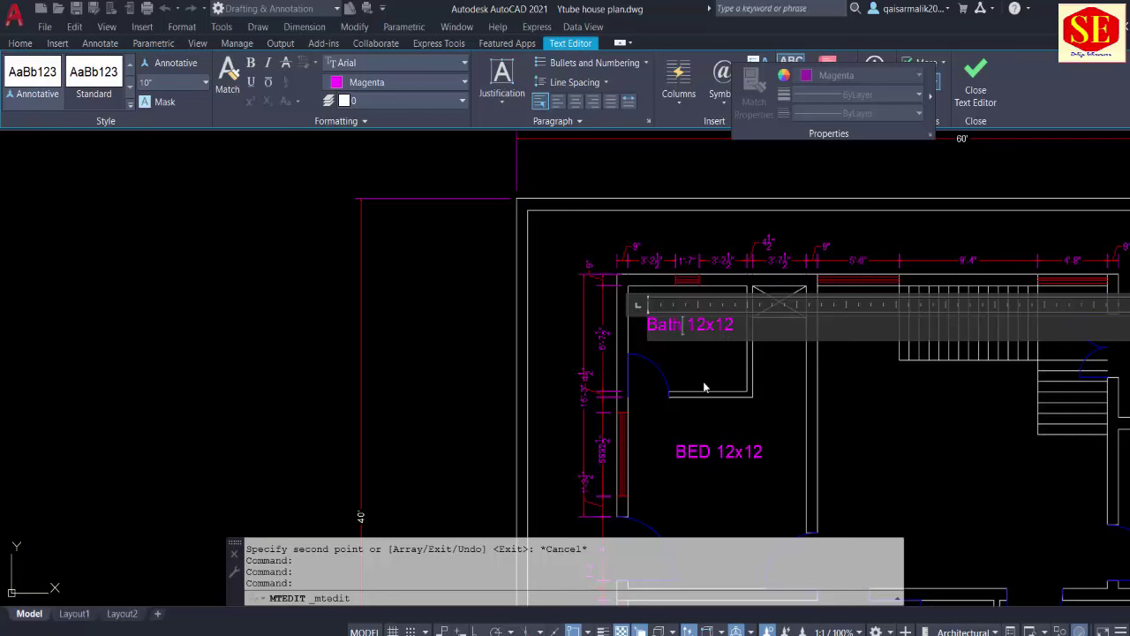
click(704, 387)
Step: Measure the bathroom's width between its left and right walls with a linear dimension
click(446, 62)
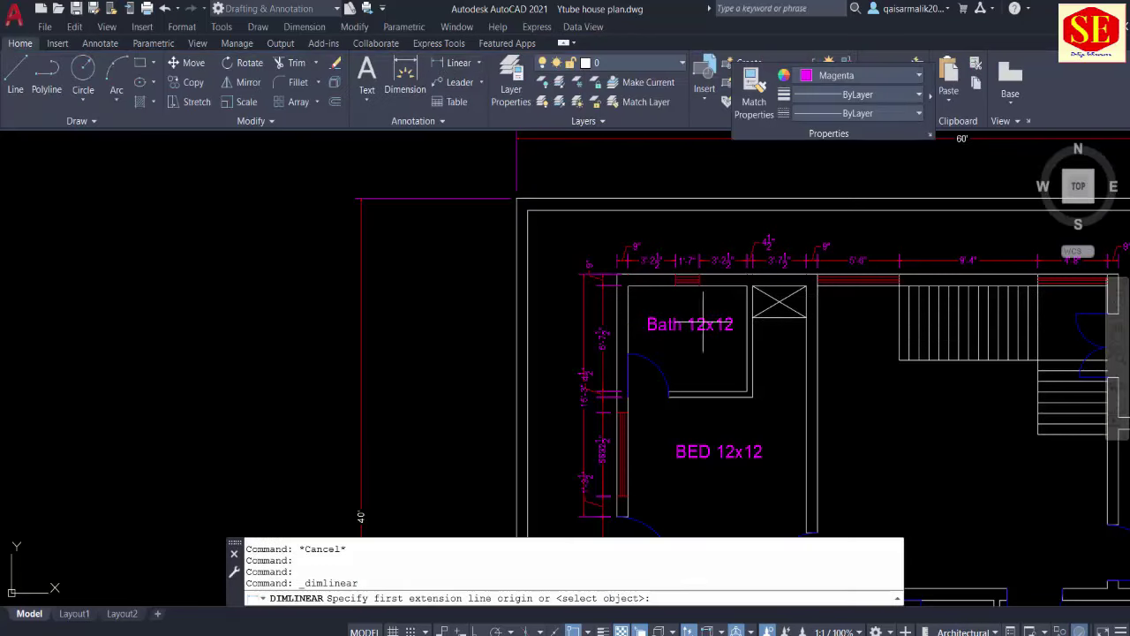
click(675, 285)
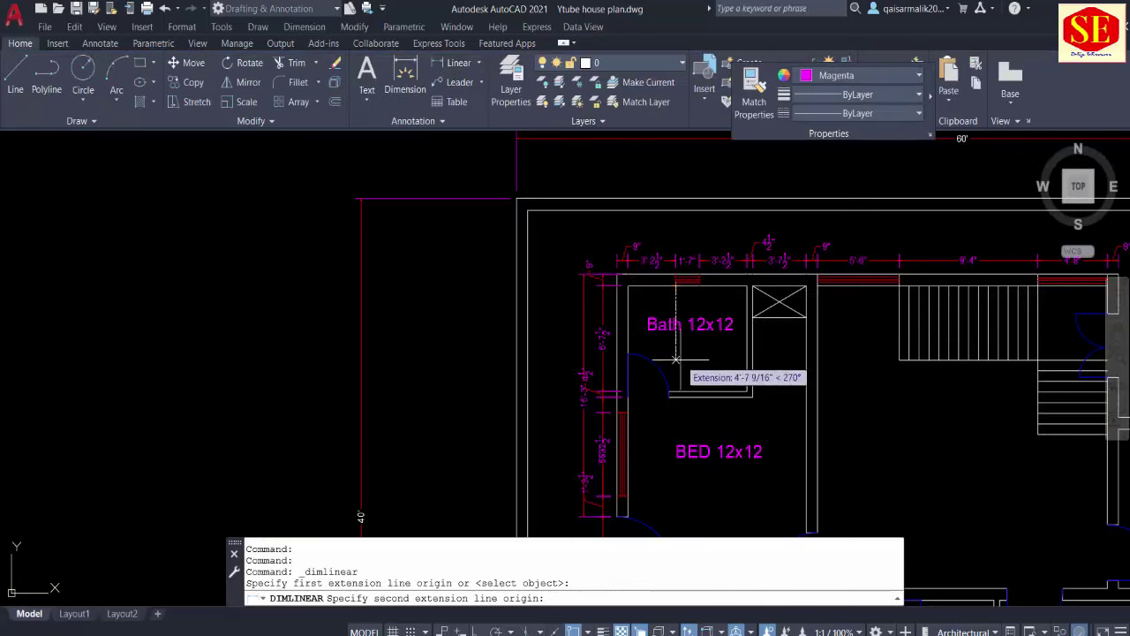
click(678, 391)
scroll(680, 389, up, 2)
scroll(680, 384, up, 2)
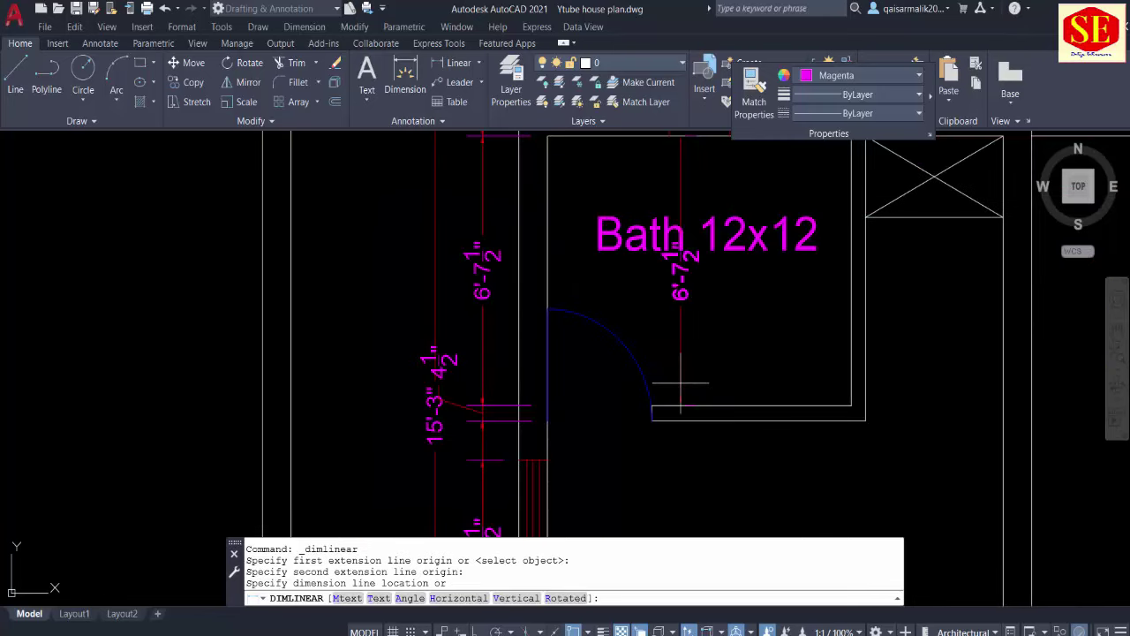
key(Escape)
key(Return)
scroll(606, 409, down, 1)
scroll(490, 389, up, 1)
click(489, 389)
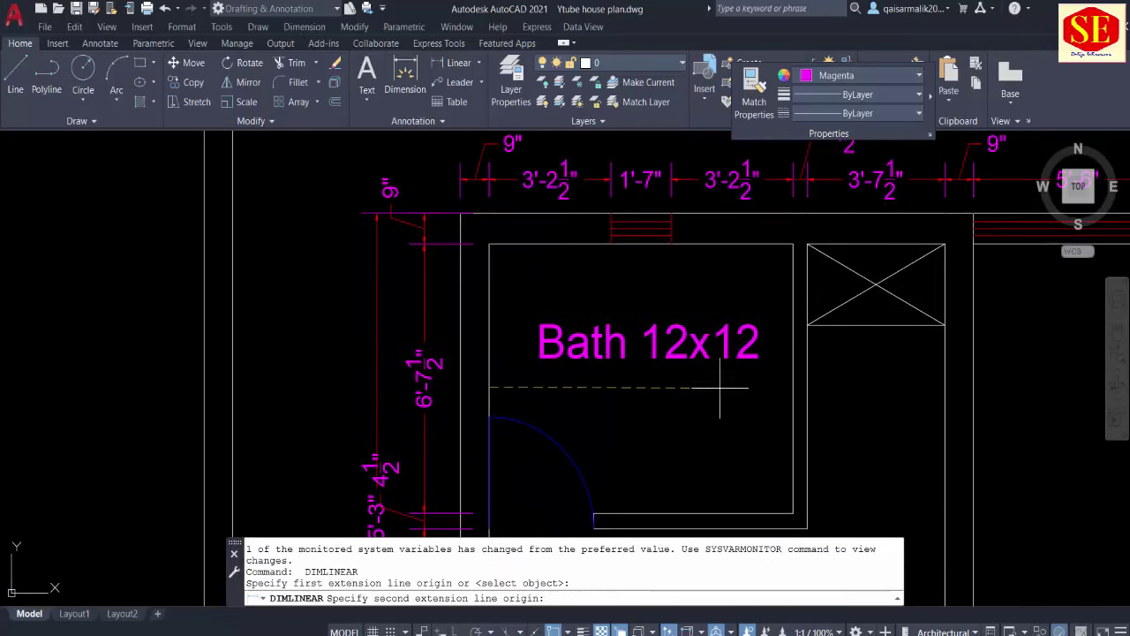
click(793, 378)
key(Escape)
Step: Measure the bathroom's depth between its top and bottom walls without placing the dimension
key(Return)
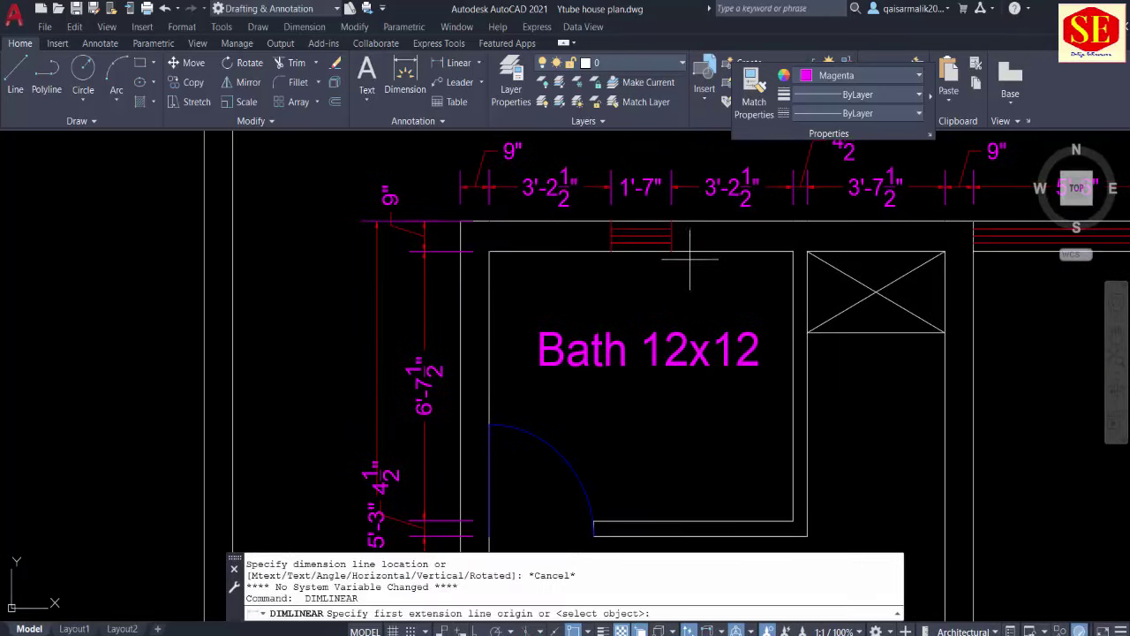
click(695, 251)
click(695, 521)
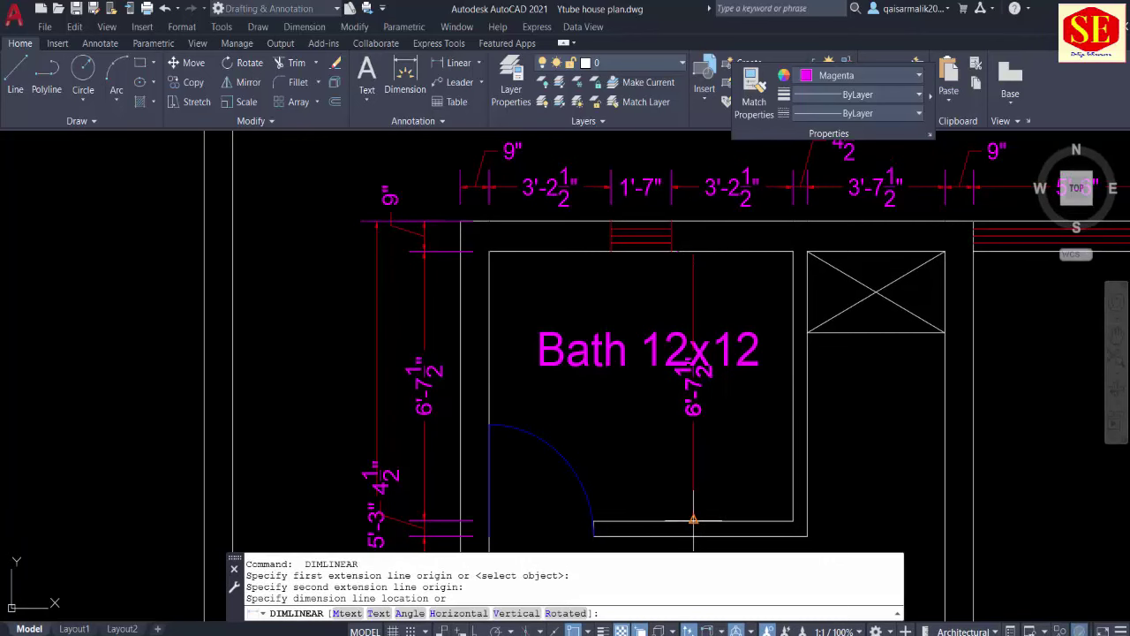
key(Escape)
Step: Edit the Bath label's sizes to read Bath 8' x7'-6"
click(675, 354)
double_click(687, 351)
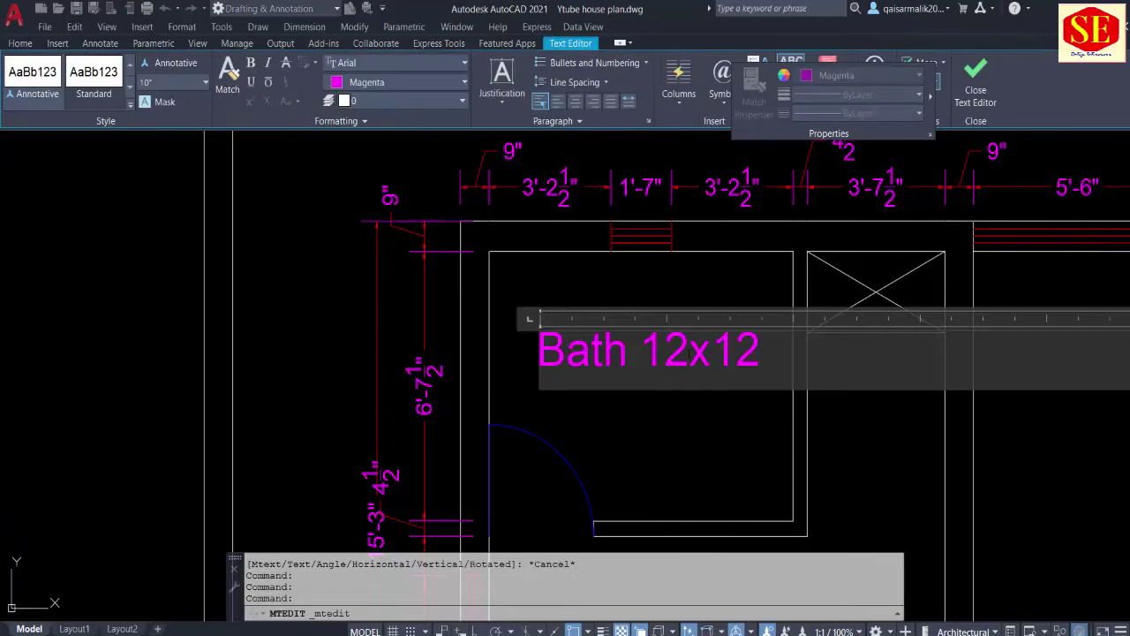
key(BackSpace)
key(BackSpace)
text(8)
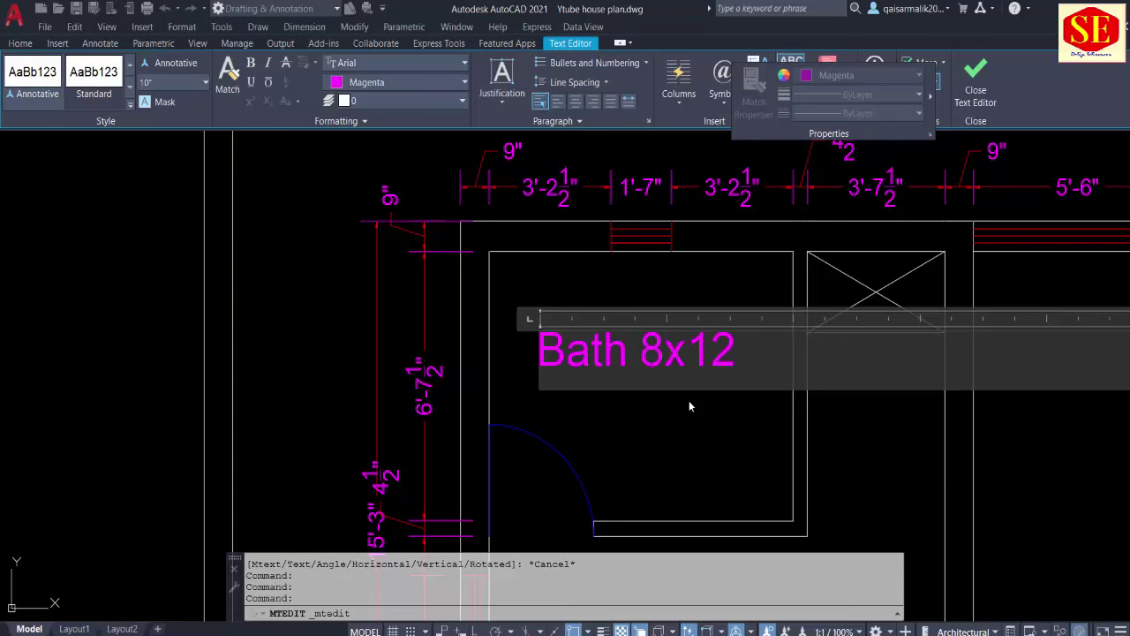
key(Right)
key(Delete)
key(Delete)
text(7)
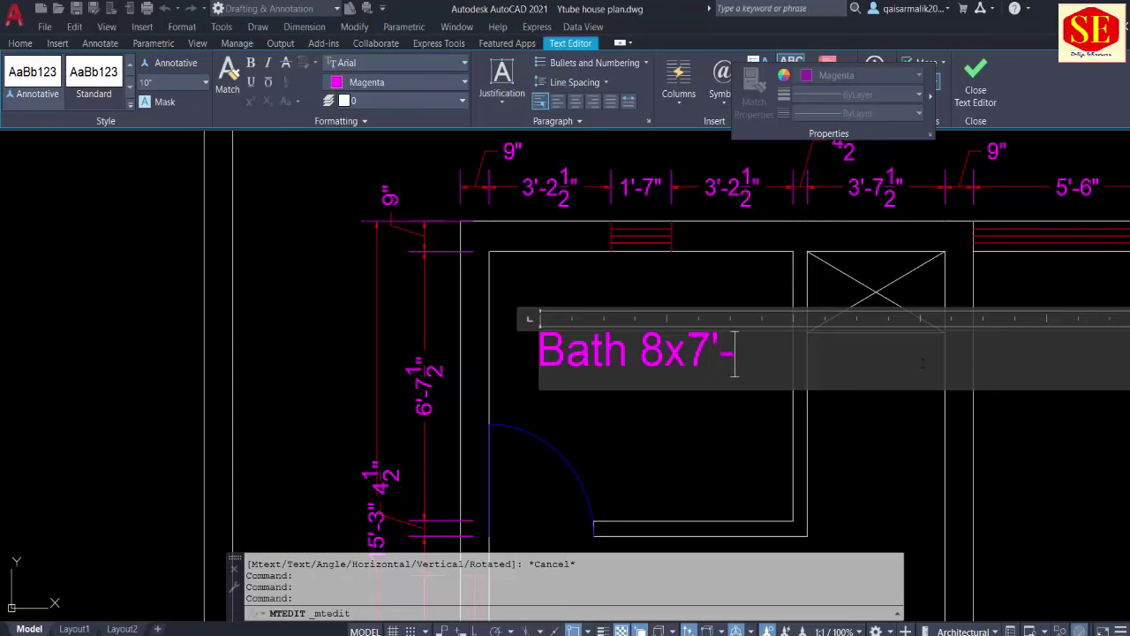
text(6")
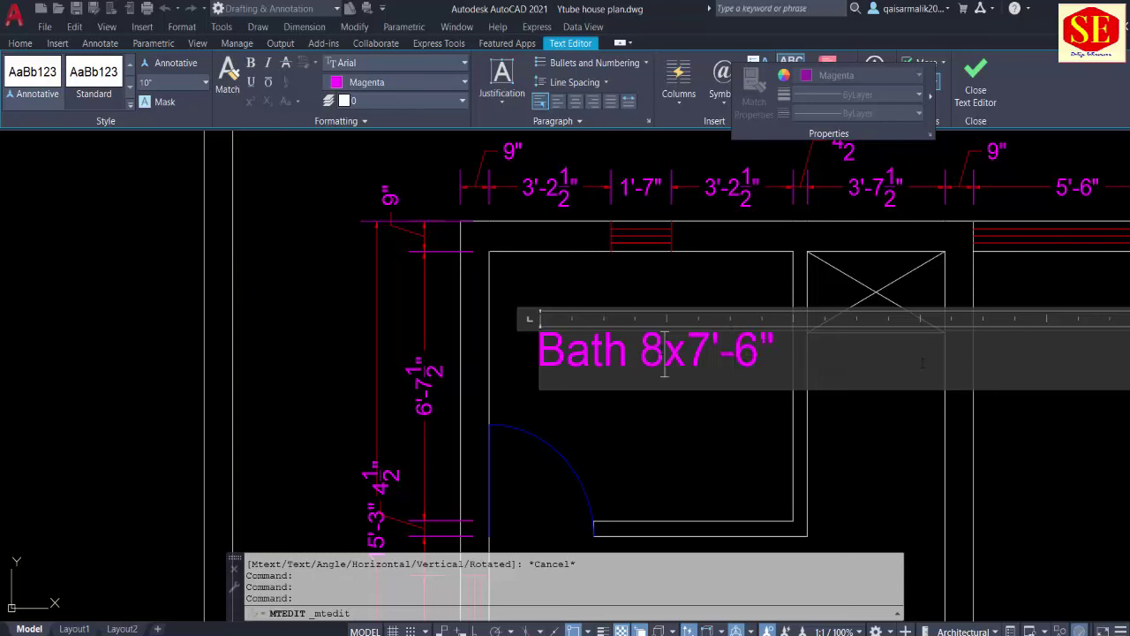
text(')
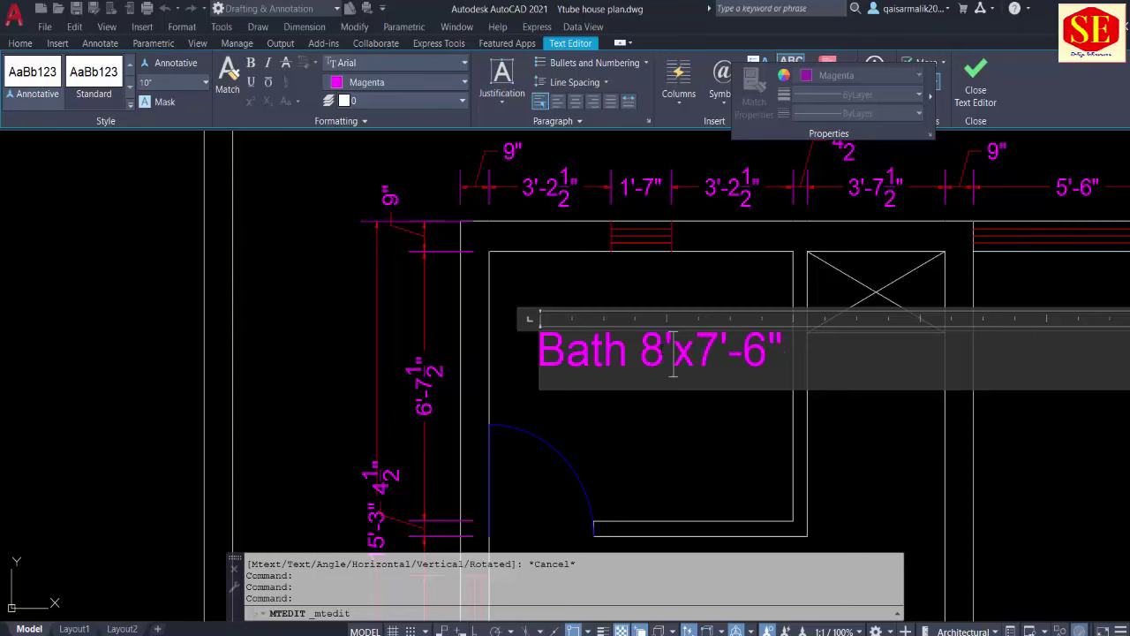
click(669, 433)
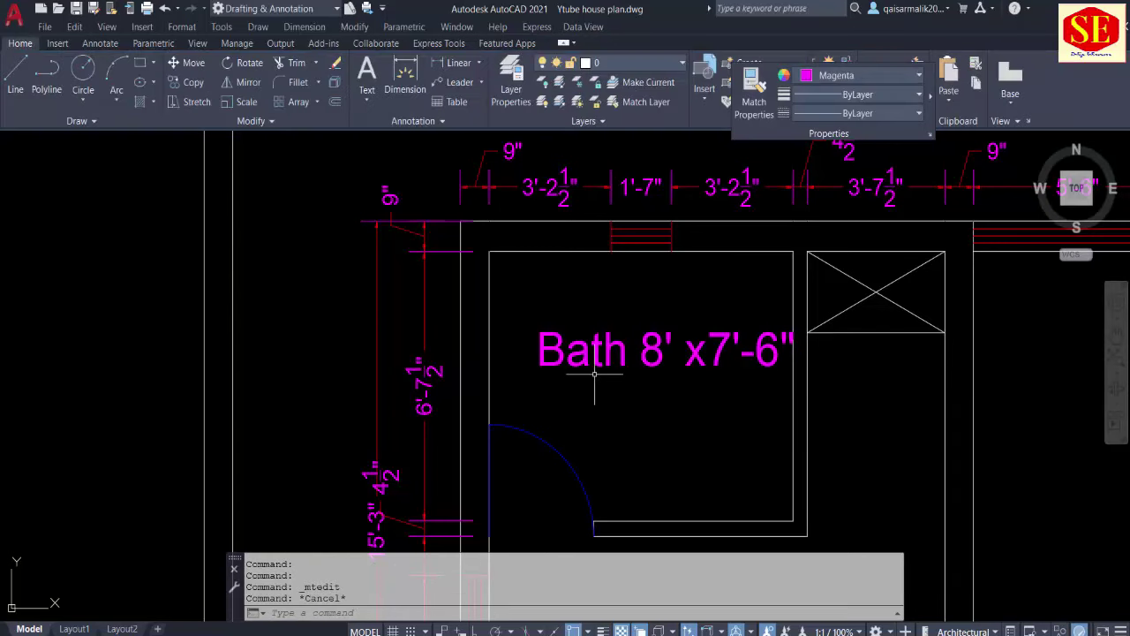
key(Escape)
text(m)
Step: Begin moving the Bath label by selecting it and picking a base point
key(Return)
click(594, 375)
click(572, 358)
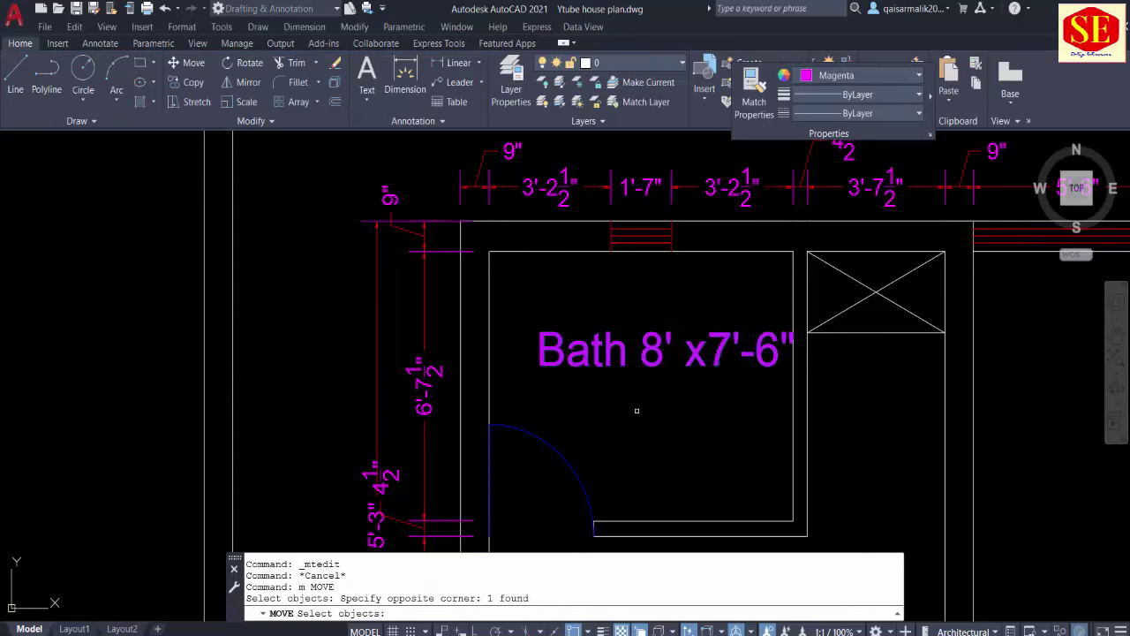
key(Return)
click(637, 411)
Step: Copy the BED 12x12 label into the lower bedroom
key(Escape)
scroll(556, 274, down, 2)
scroll(557, 275, down, 2)
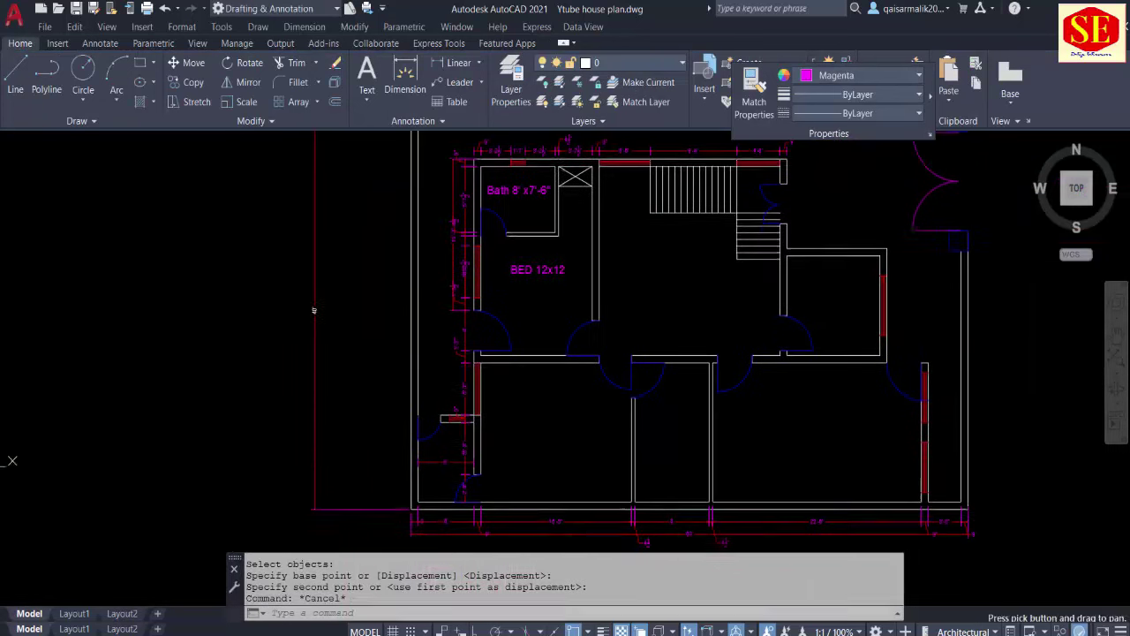
scroll(556, 275, down, 1)
text(co)
key(Return)
click(537, 265)
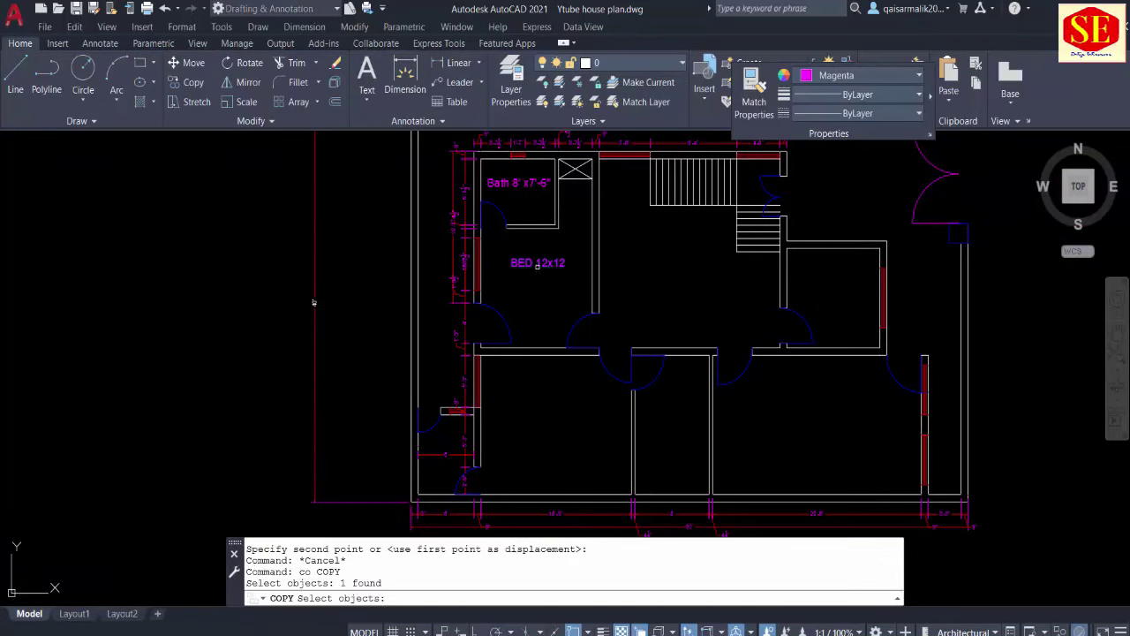
key(Return)
click(537, 265)
scroll(537, 442, up, 2)
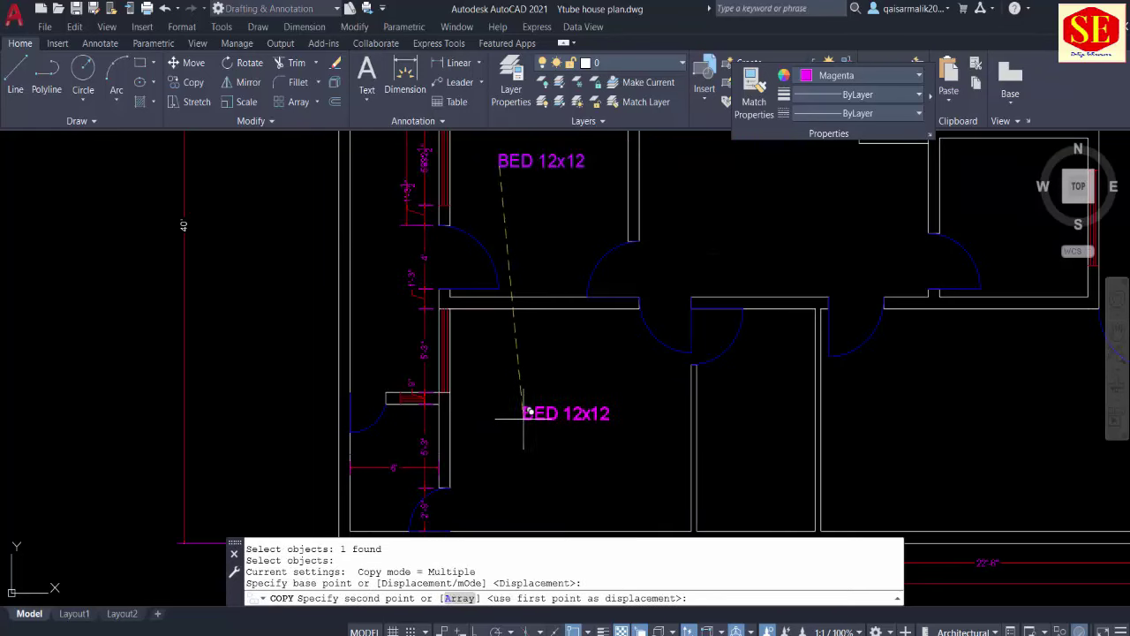
click(514, 412)
key(Escape)
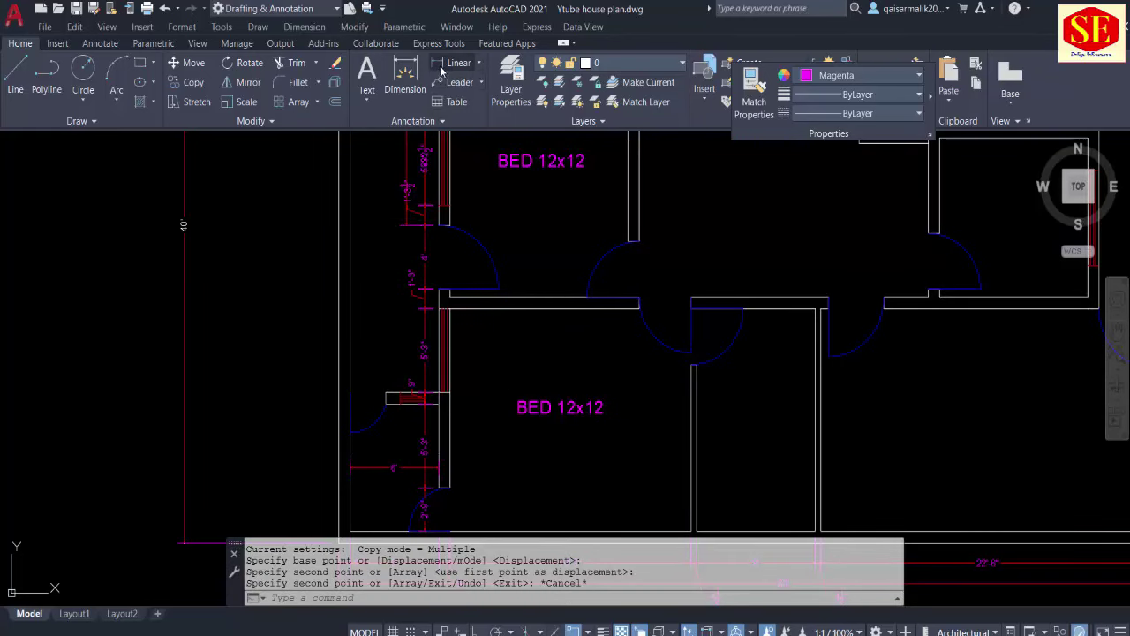
Step: Measure the lower bedroom with DIMLINEAR, reading its 16'-3" width
click(458, 62)
click(548, 309)
middle_drag(551, 309, 558, 215)
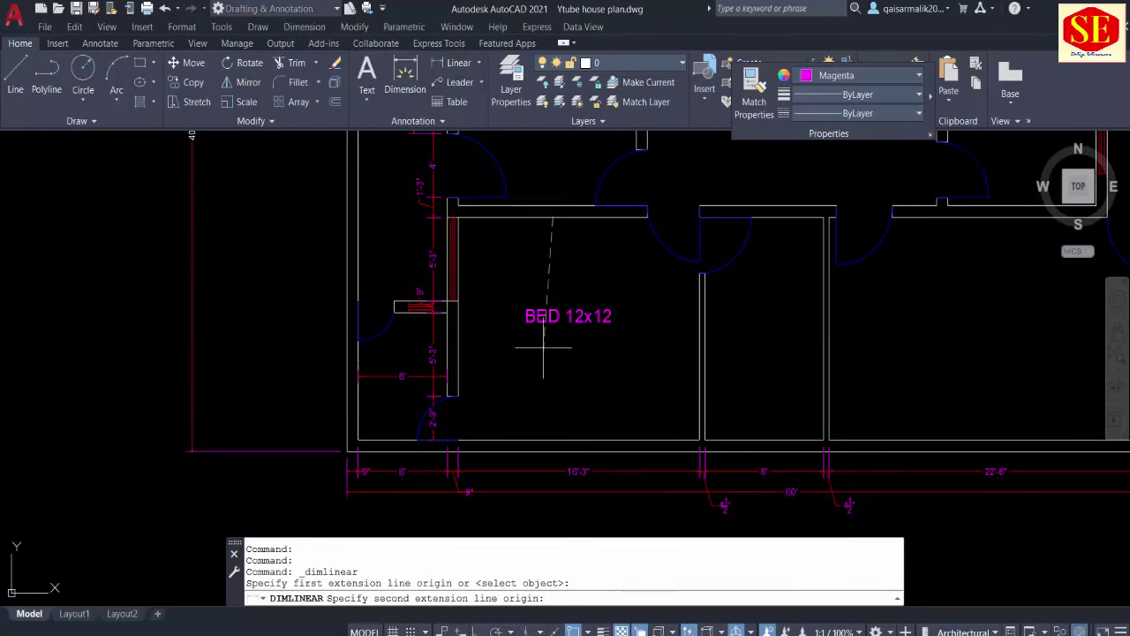
click(555, 439)
key(Escape)
key(Return)
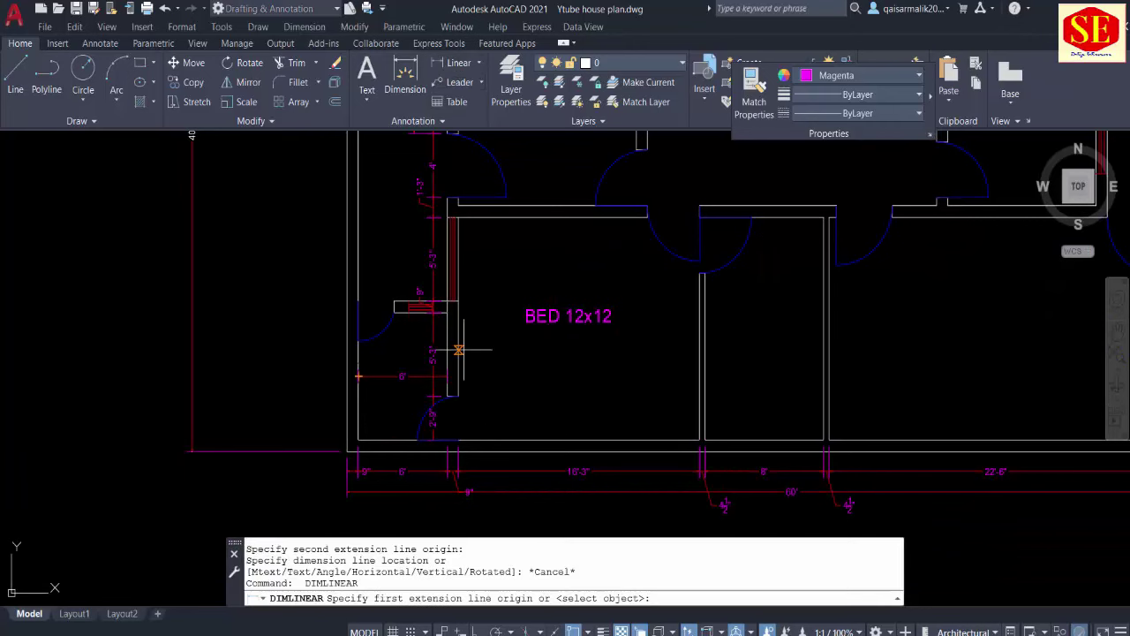
key(Escape)
key(Return)
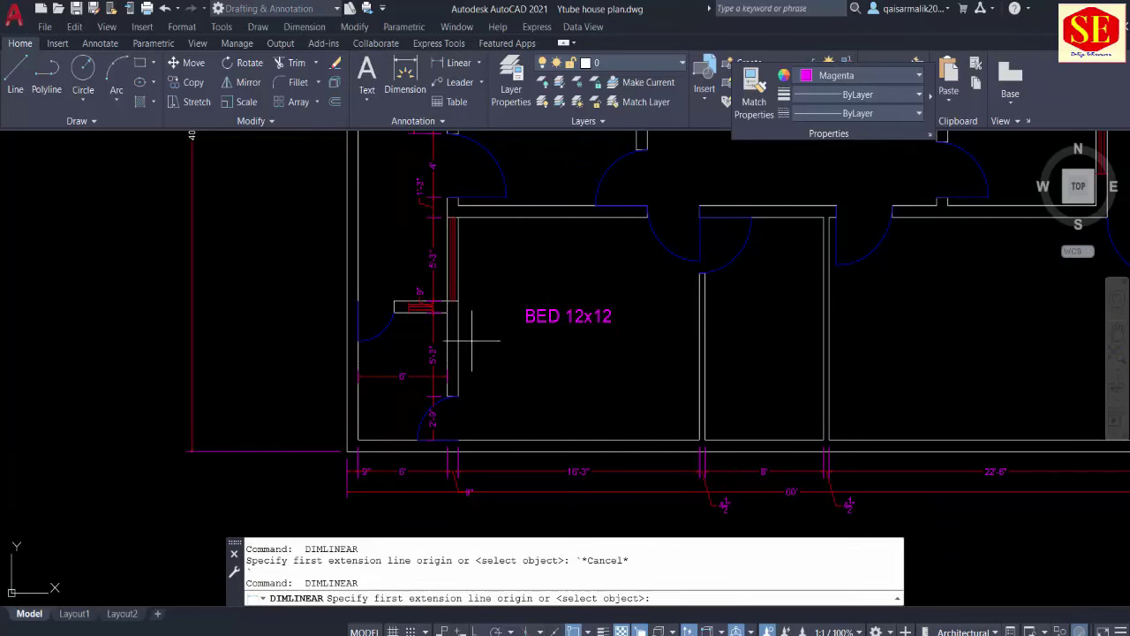
click(458, 345)
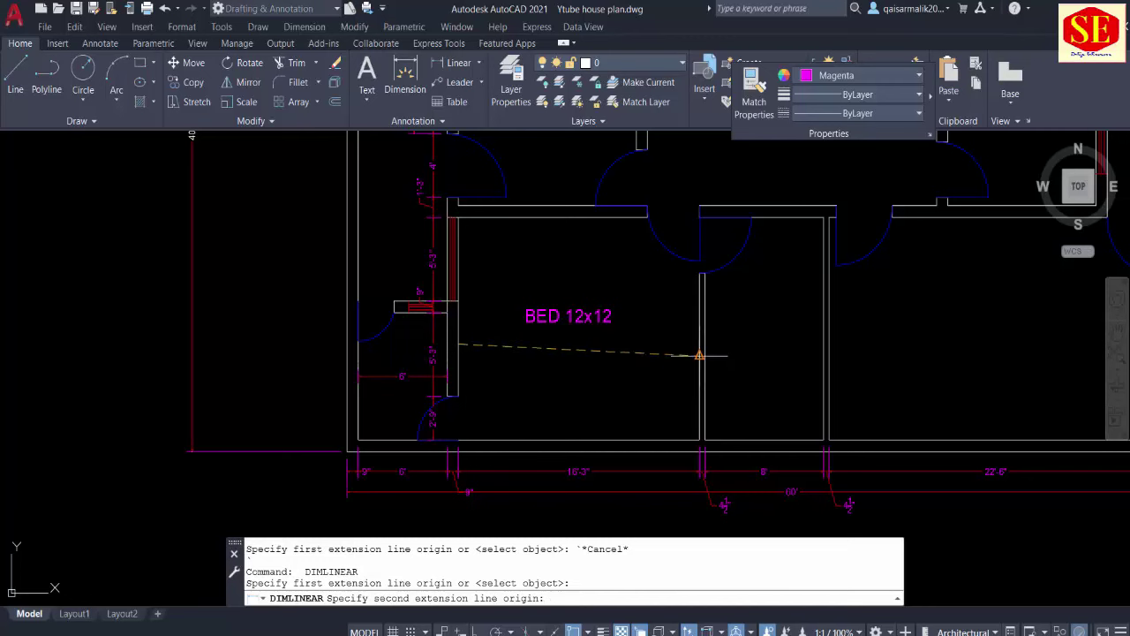
click(697, 347)
scroll(706, 347, down, 2)
scroll(698, 348, up, 2)
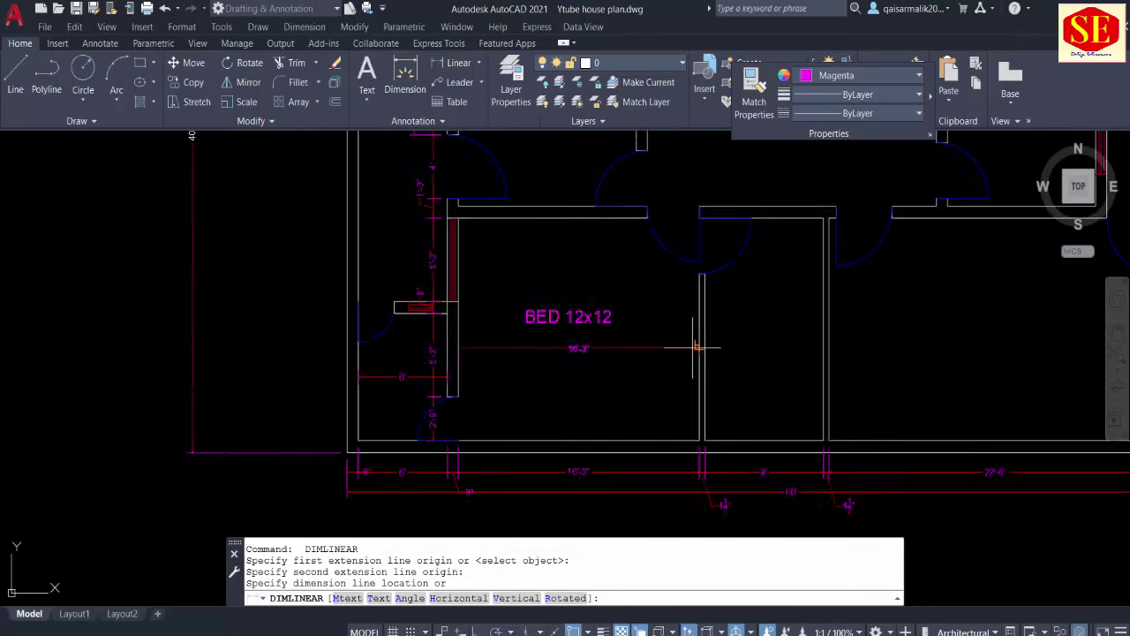
scroll(690, 347, up, 1)
key(Escape)
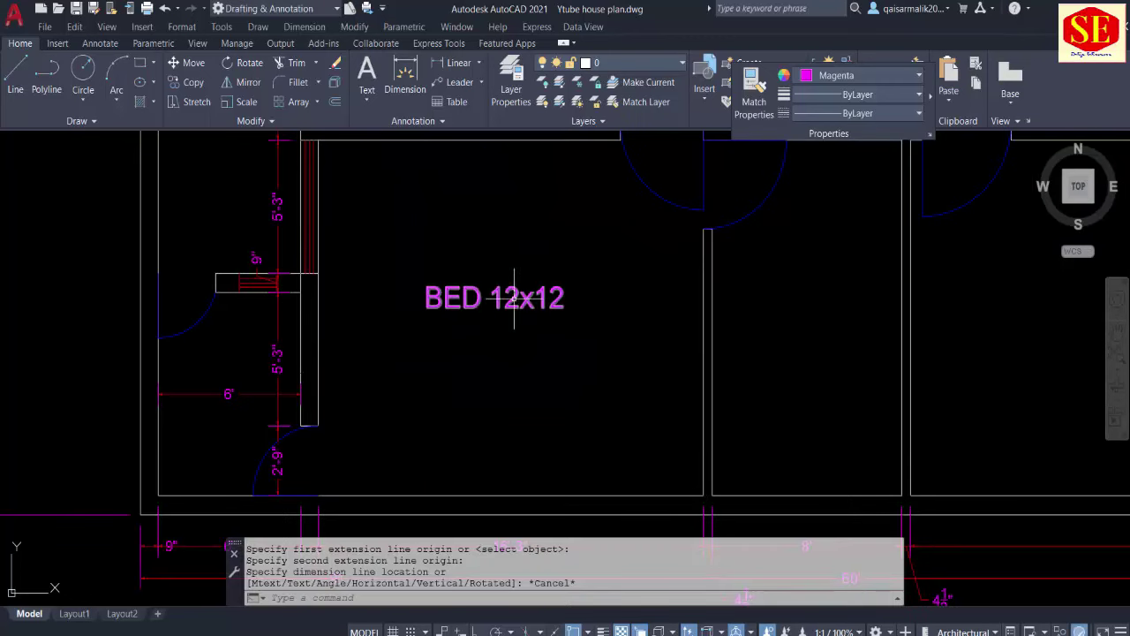
Step: Edit the copied label to read BED 14x16-3"
double_click(519, 298)
key(BackSpace)
key(BackSpace)
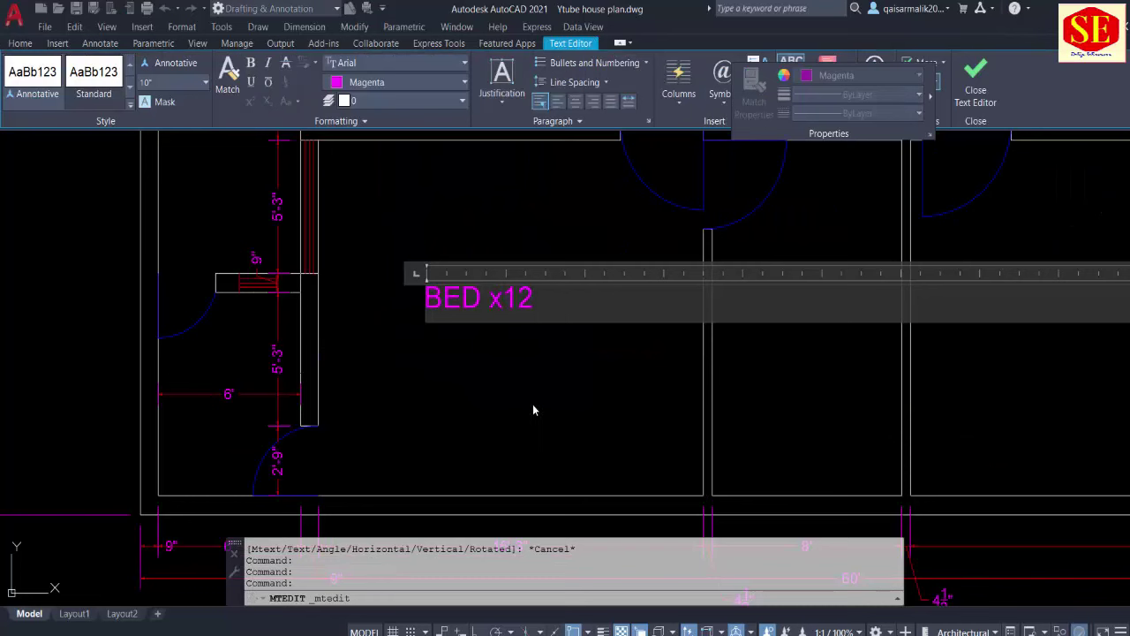
text(14)
click(565, 299)
click(587, 397)
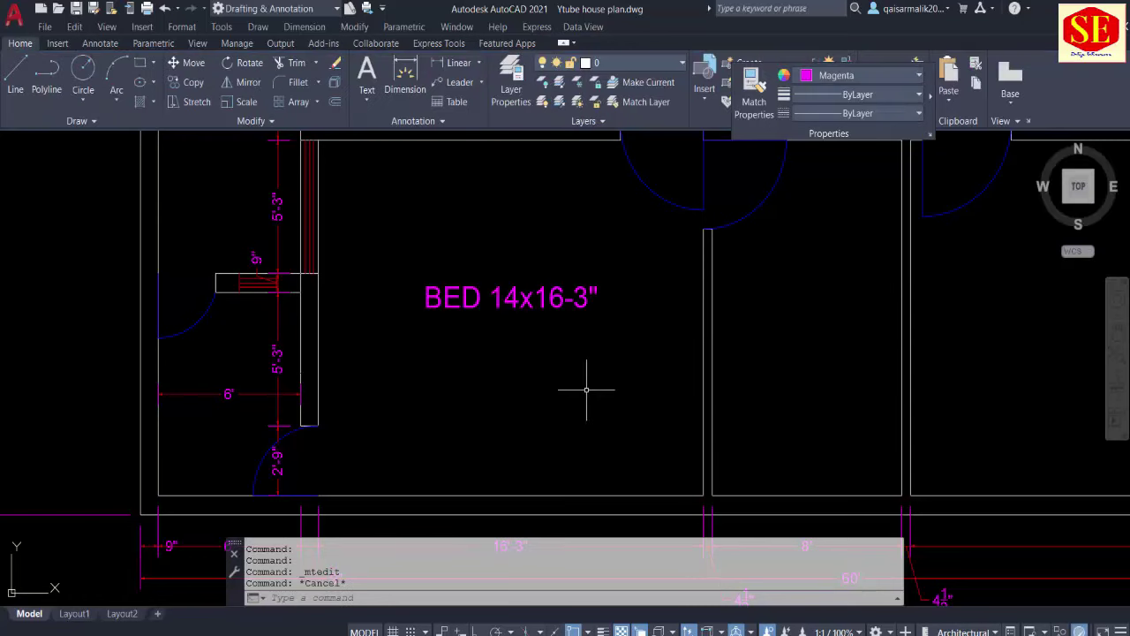
Step: Copy the BED 14x16-3" label into the narrow room on the right
key(Escape)
key(Escape)
middle_drag(677, 361, 513, 361)
text(co)
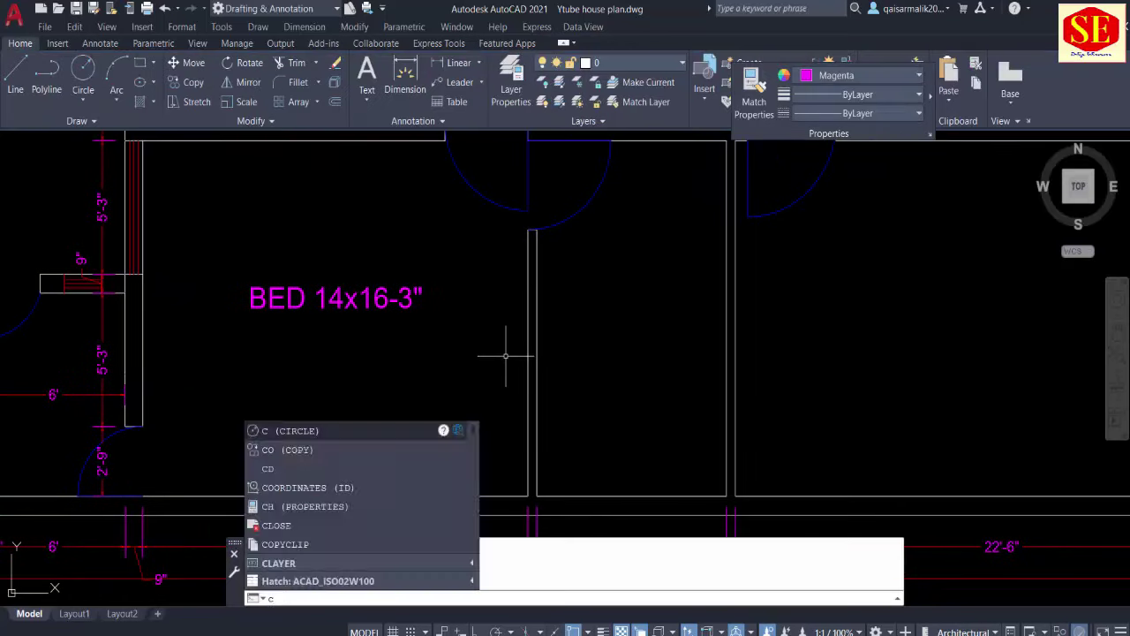
key(Return)
click(402, 306)
key(Return)
click(339, 396)
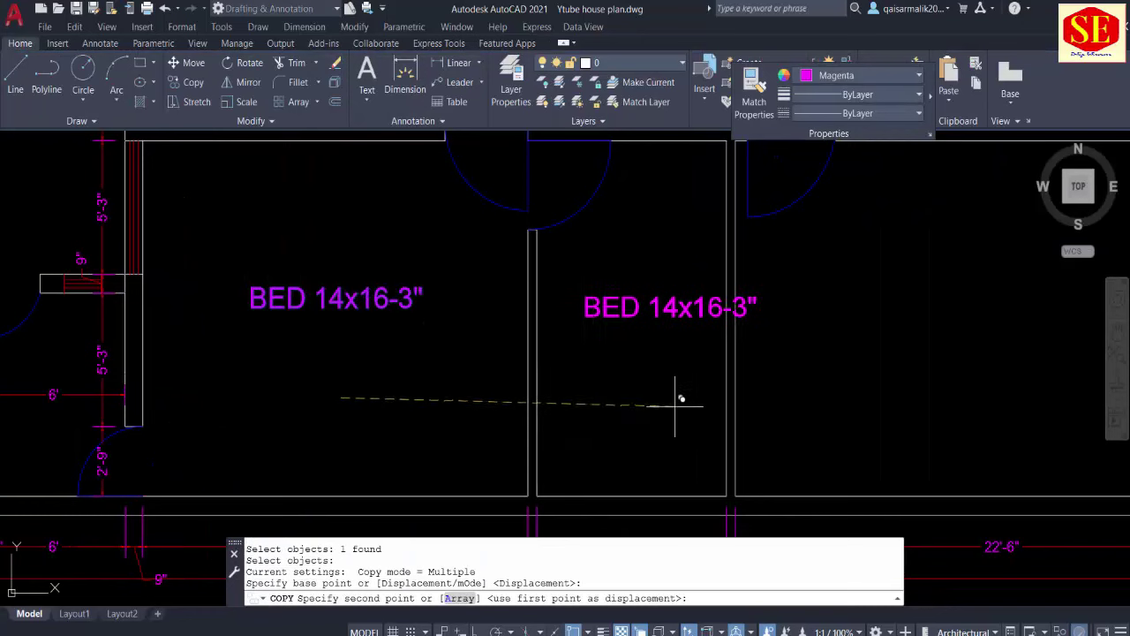
click(635, 410)
key(Escape)
Step: Replace the word BED in the copied label with Store
double_click(597, 329)
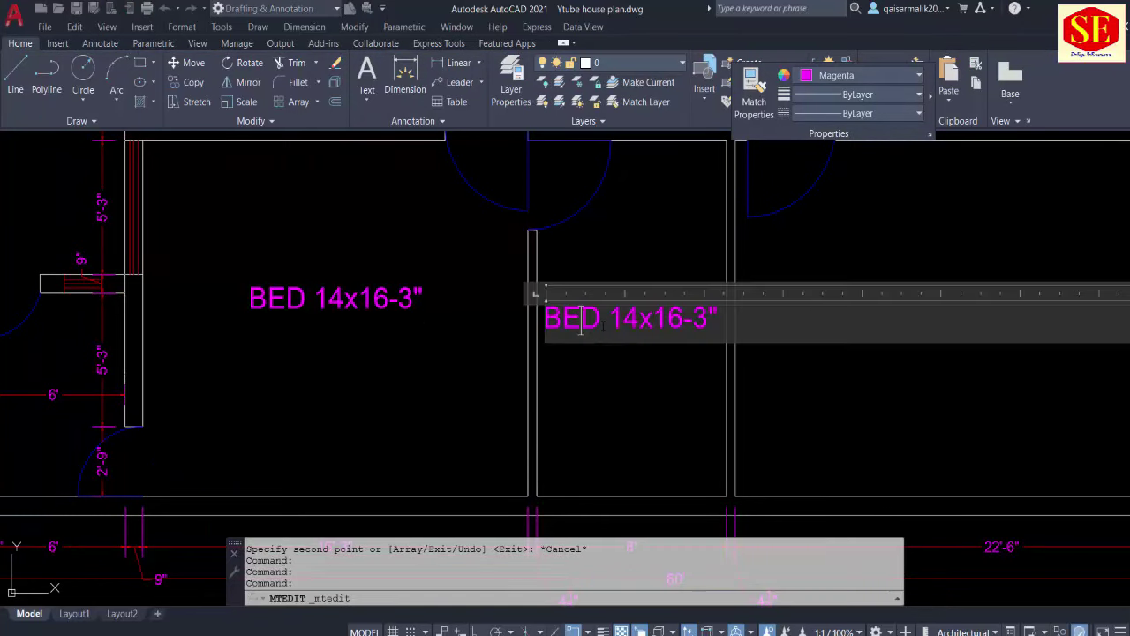
double_click(571, 320)
text(St)
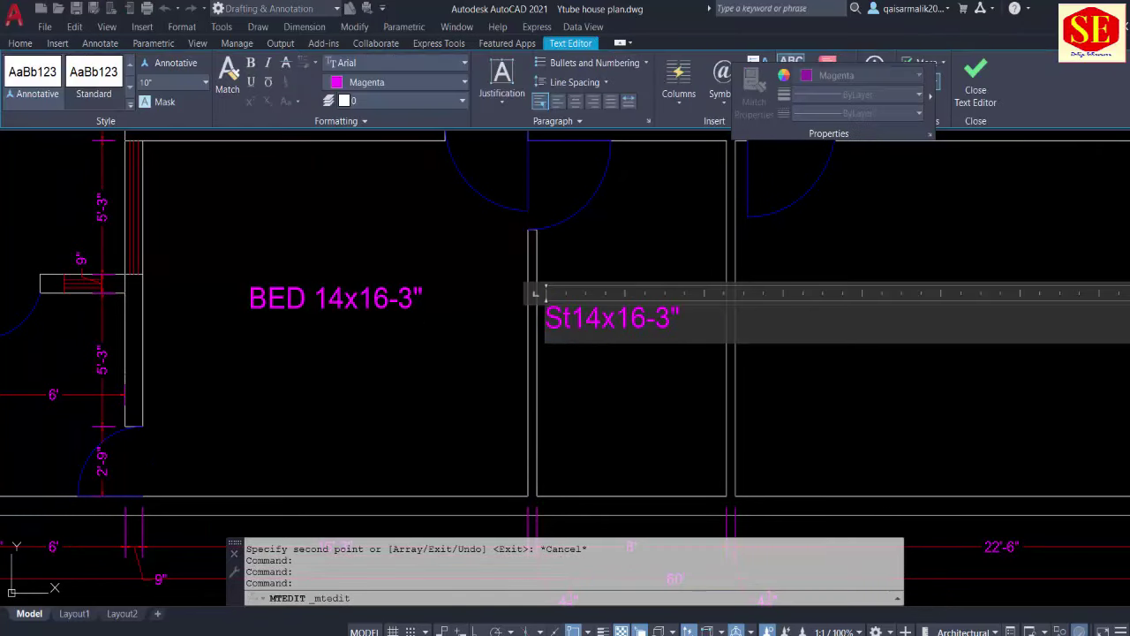
text(ore)
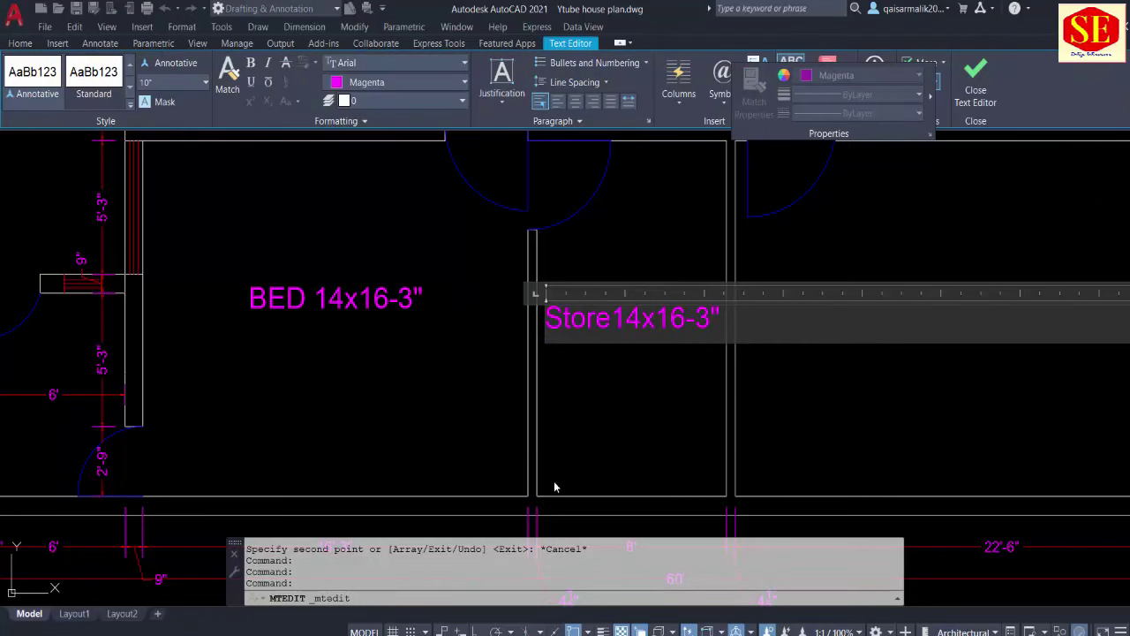
key(Escape)
middle_drag(475, 239, 474, 45)
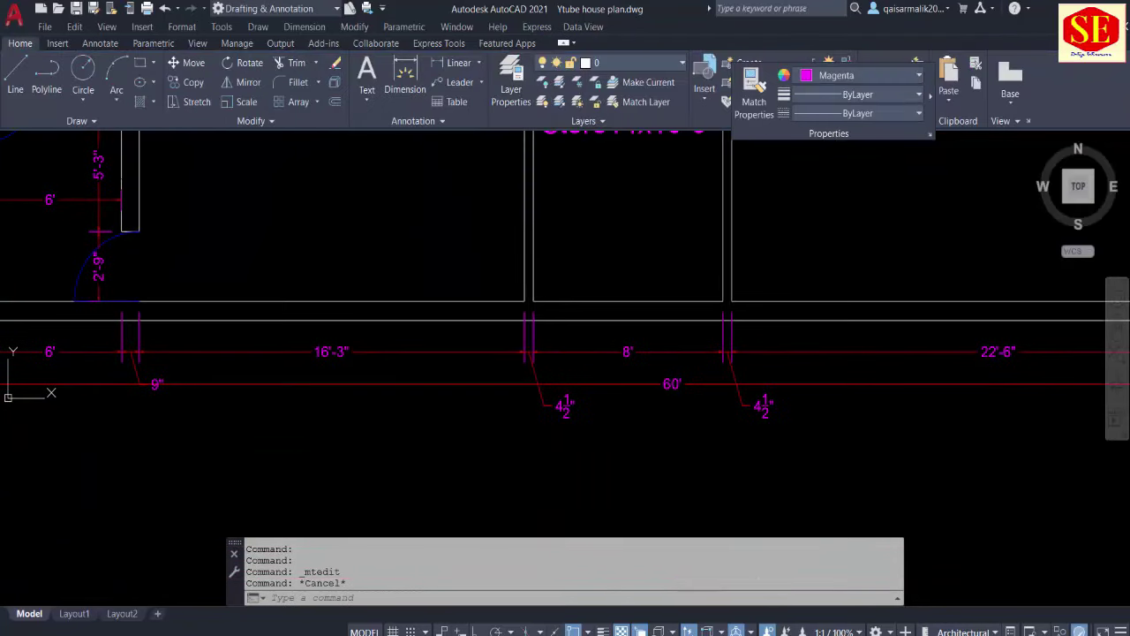
mouse_move(474, 89)
middle_down()
mouse_move(449, 485)
mouse_move(446, 354)
middle_up()
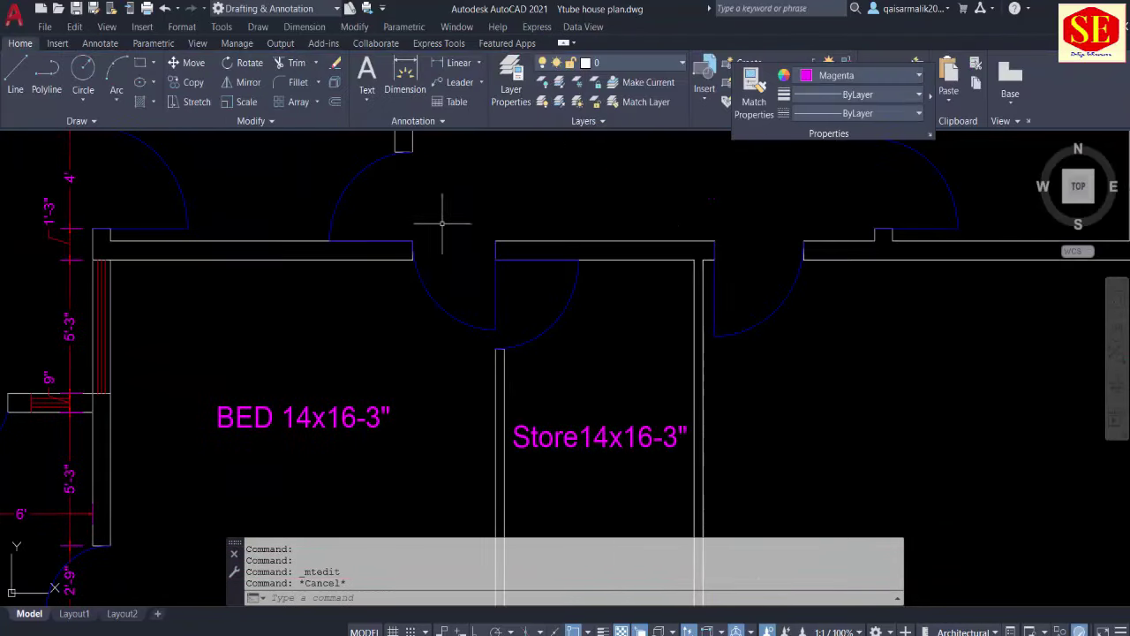
Step: Measure the Store room's 14' length with DIMLINEAR
click(453, 63)
click(617, 259)
middle_drag(615, 447, 618, 331)
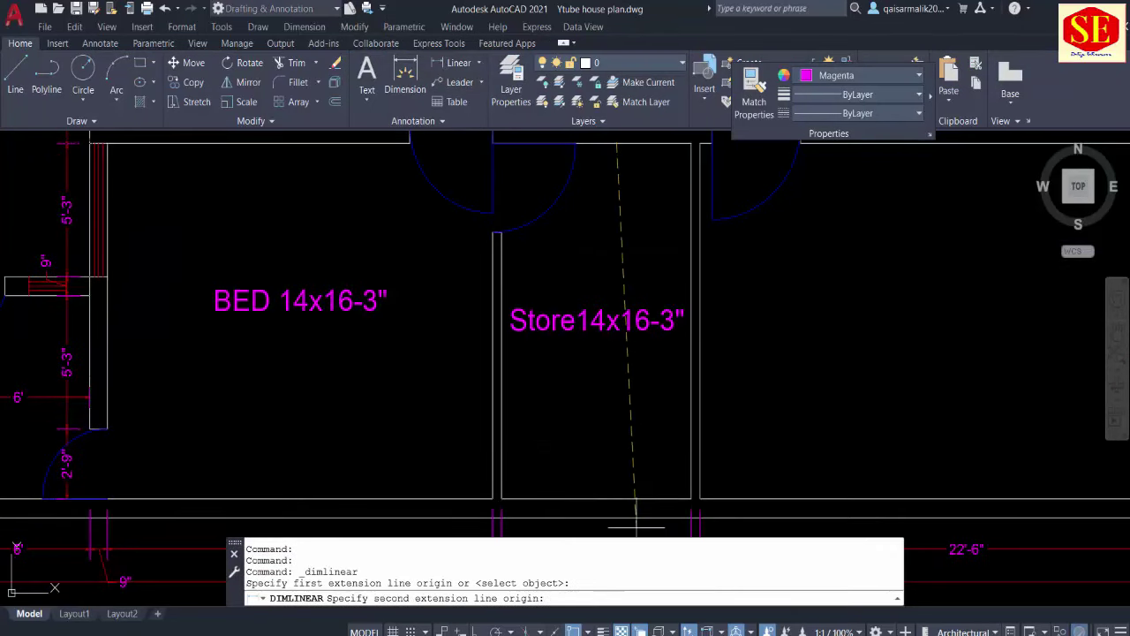
click(615, 497)
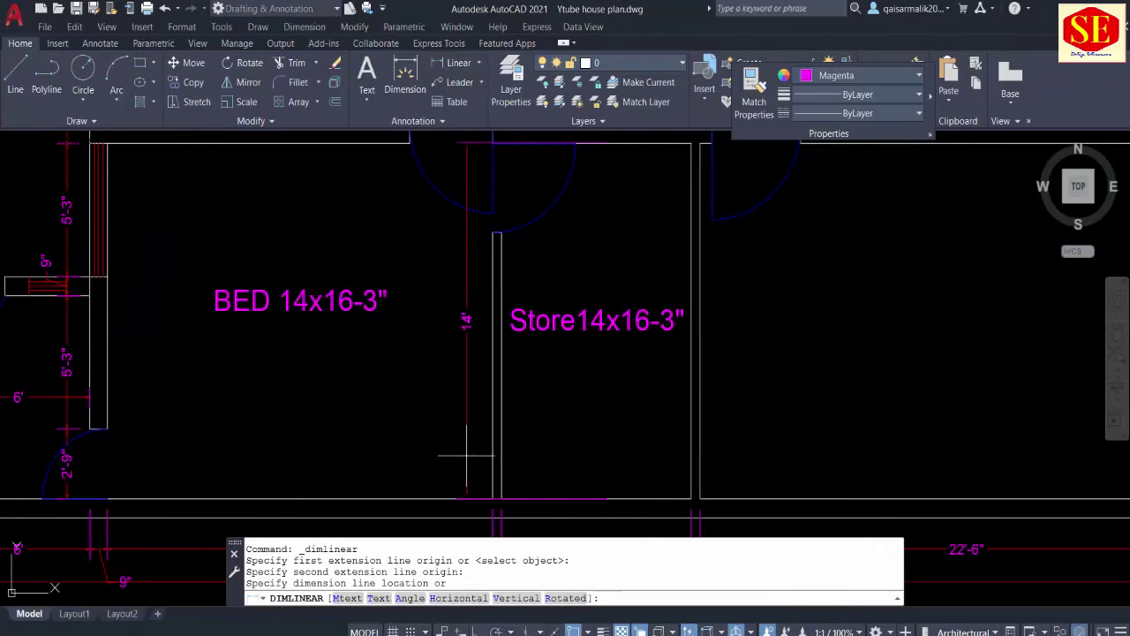
key(Escape)
Step: Edit the Store label's size to read 14' x 8'
double_click(517, 322)
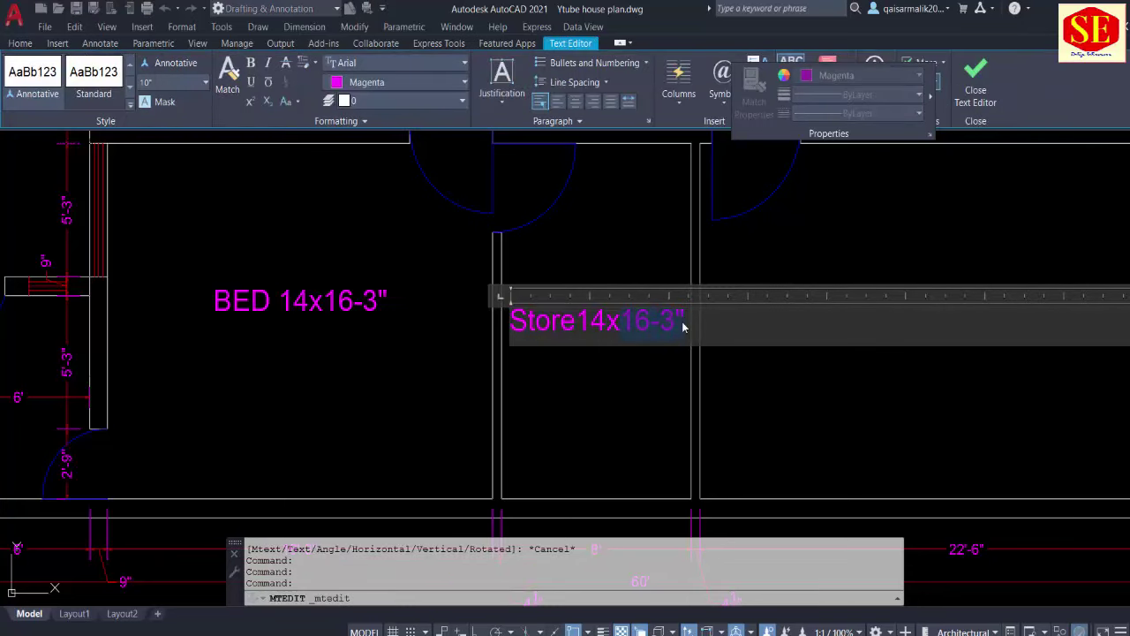
text(8')
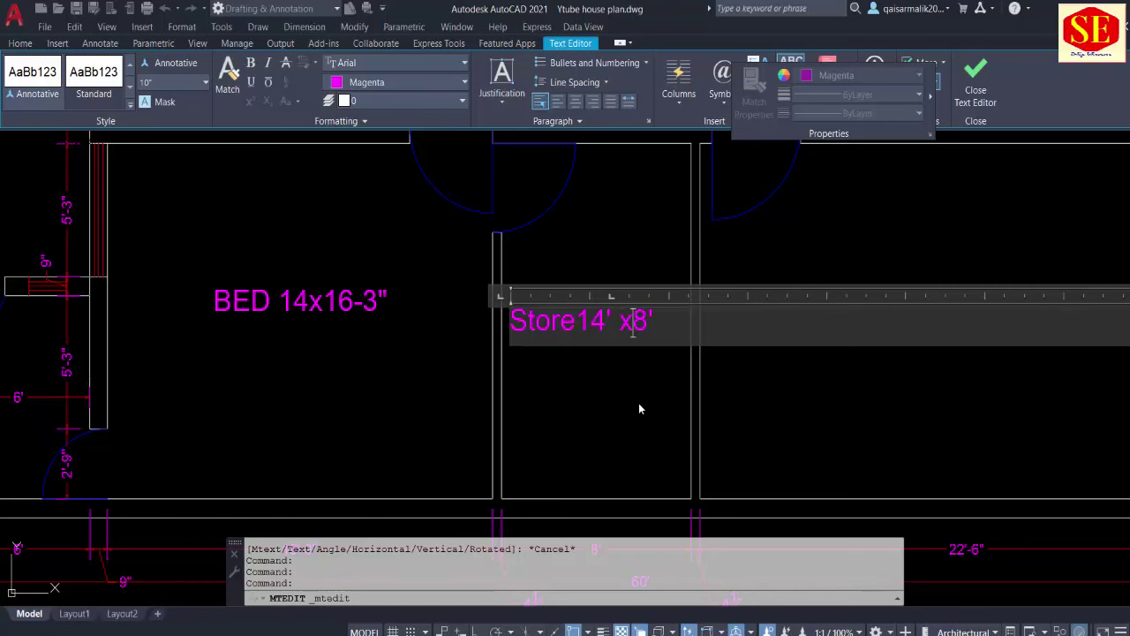
key(Escape)
scroll(365, 373, down, 4)
key(Escape)
Step: Copy the Store 14' x 8' label into the large room to its right
text(c)
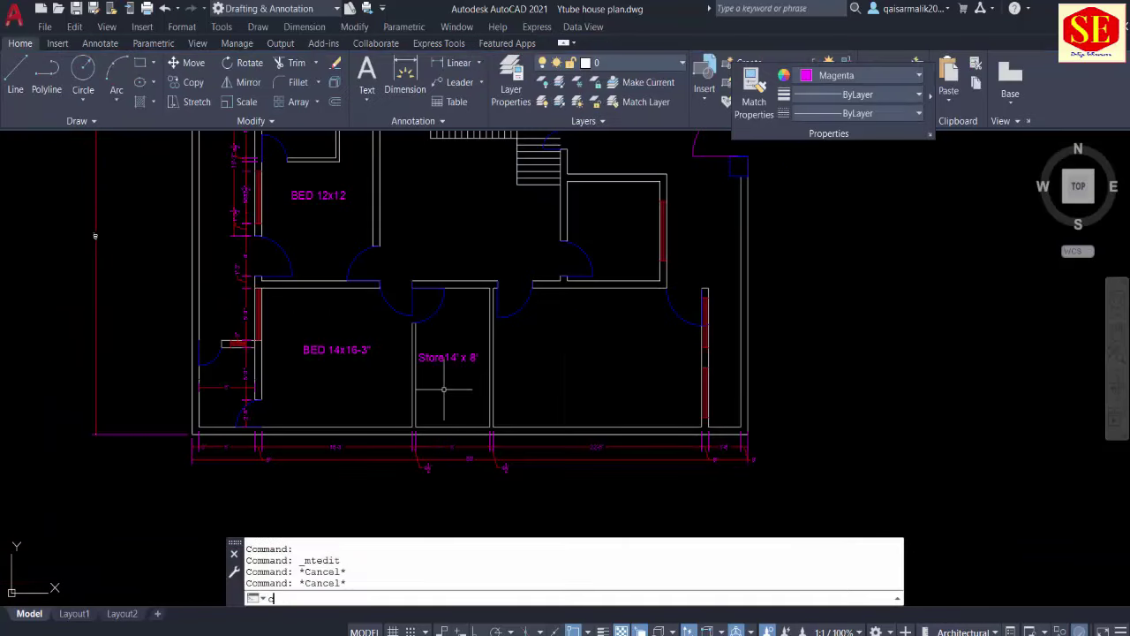
text(o)
key(Return)
click(429, 361)
key(Return)
click(434, 373)
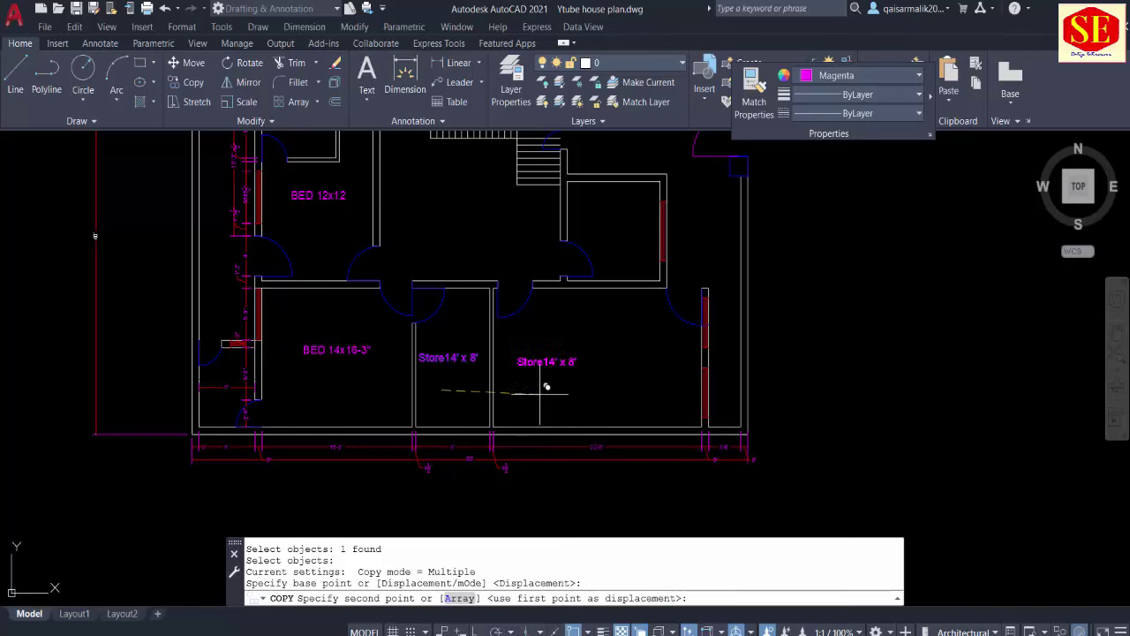
click(557, 375)
key(Escape)
Step: Replace the word Store with Drawing in the copied label
double_click(570, 361)
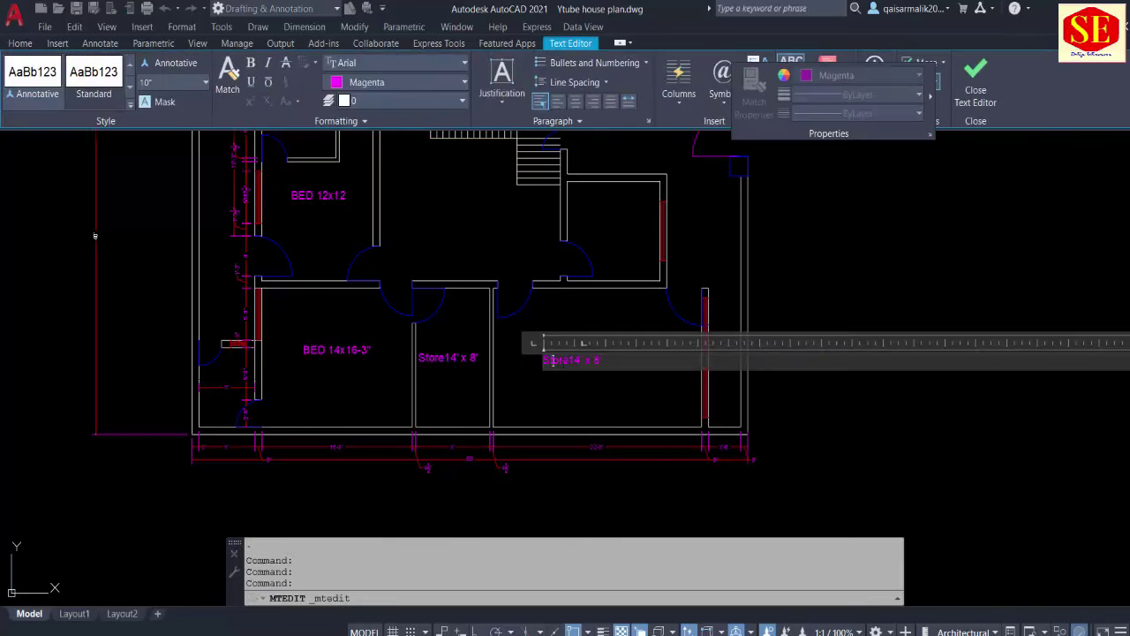
drag(584, 362, 480, 358)
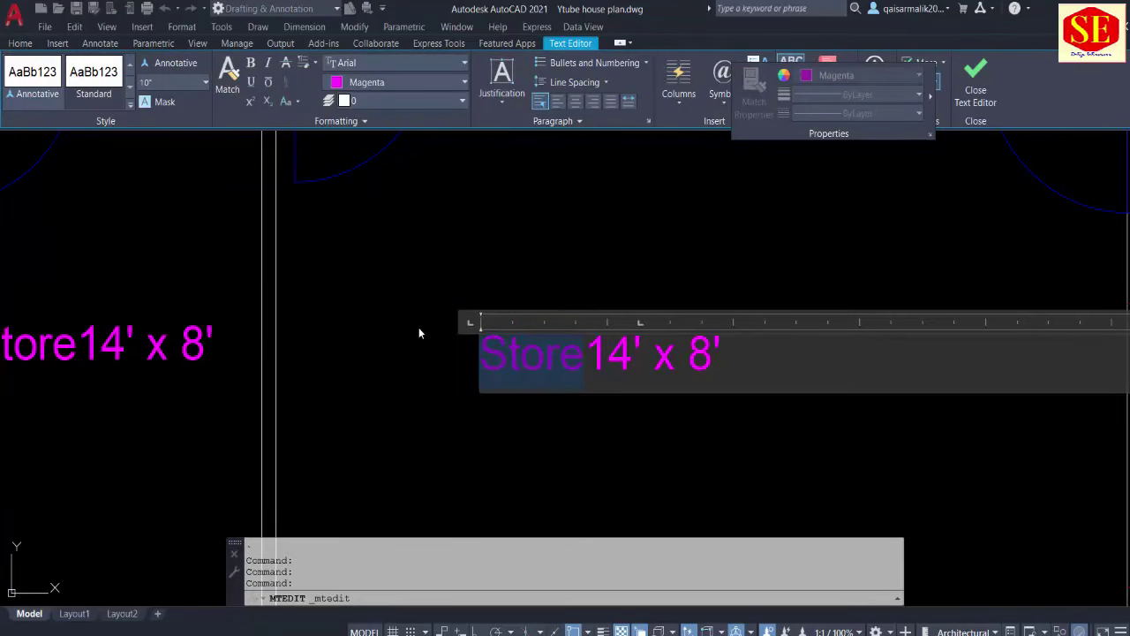
text(Drawing)
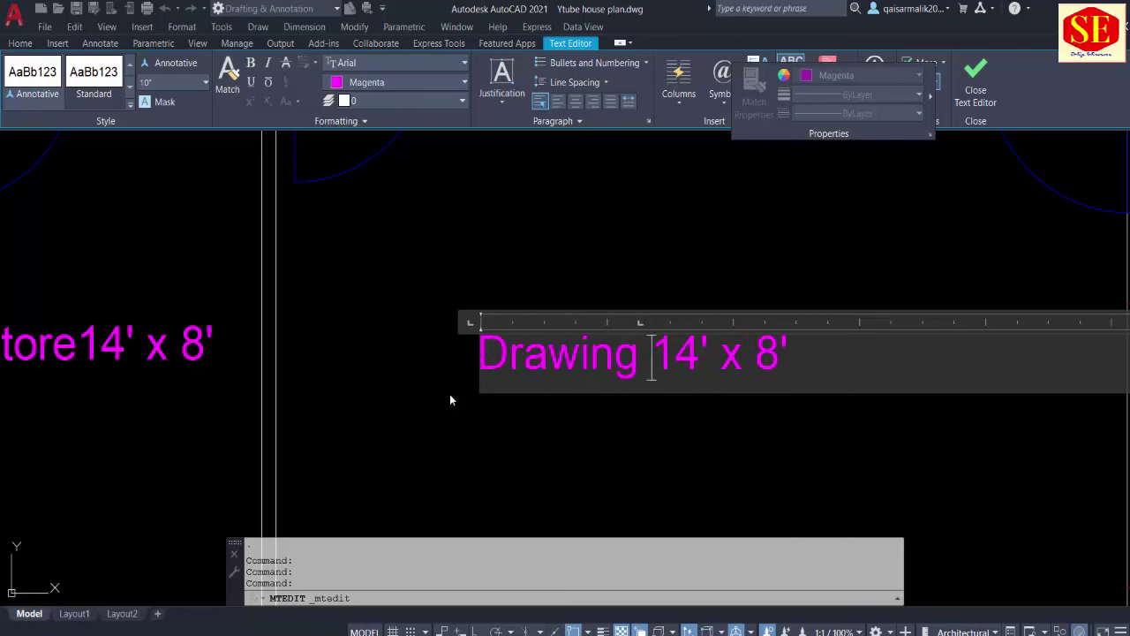
key(Escape)
click(587, 332)
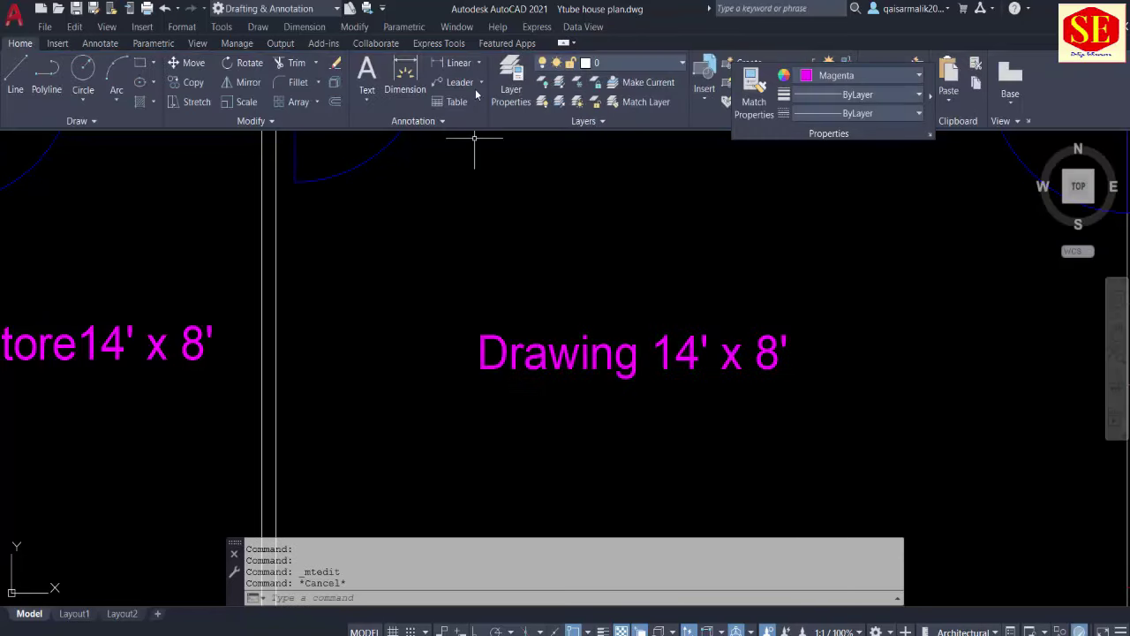
Step: Measure the Drawing room's 22'-6" width and its height with trial linear dimensions
click(405, 83)
scroll(419, 191, down, 5)
scroll(397, 235, up, 6)
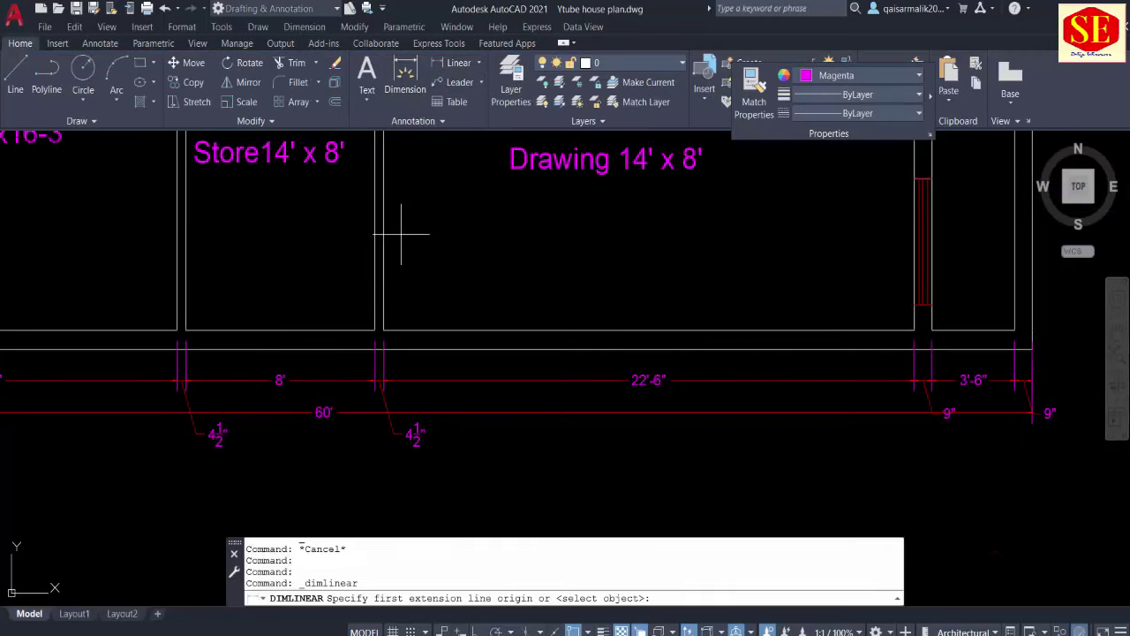
click(384, 236)
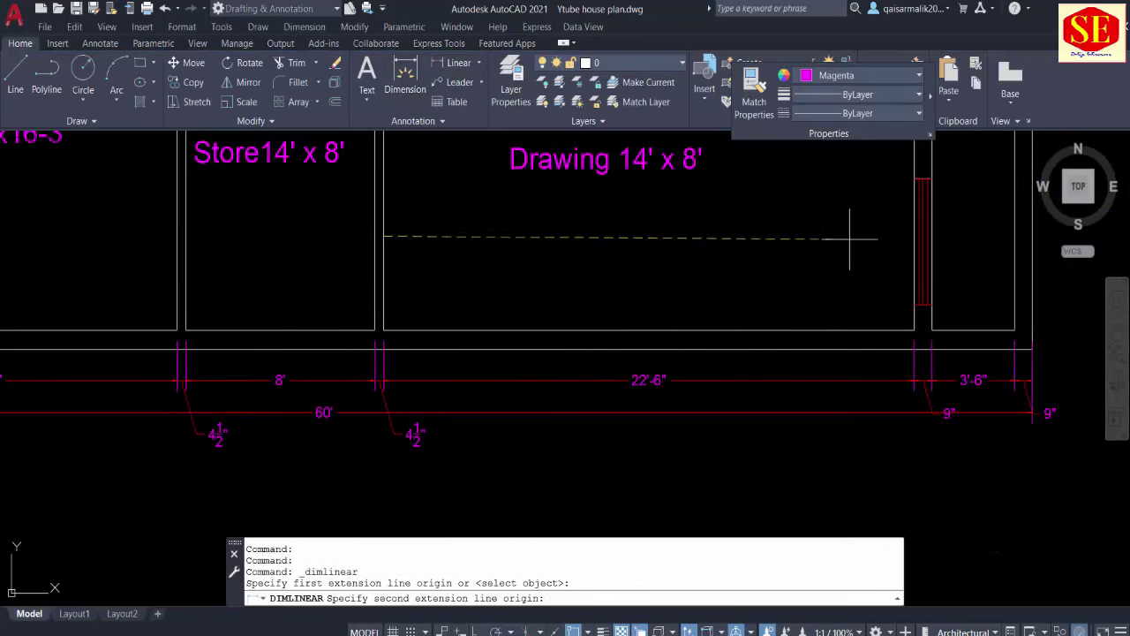
click(914, 227)
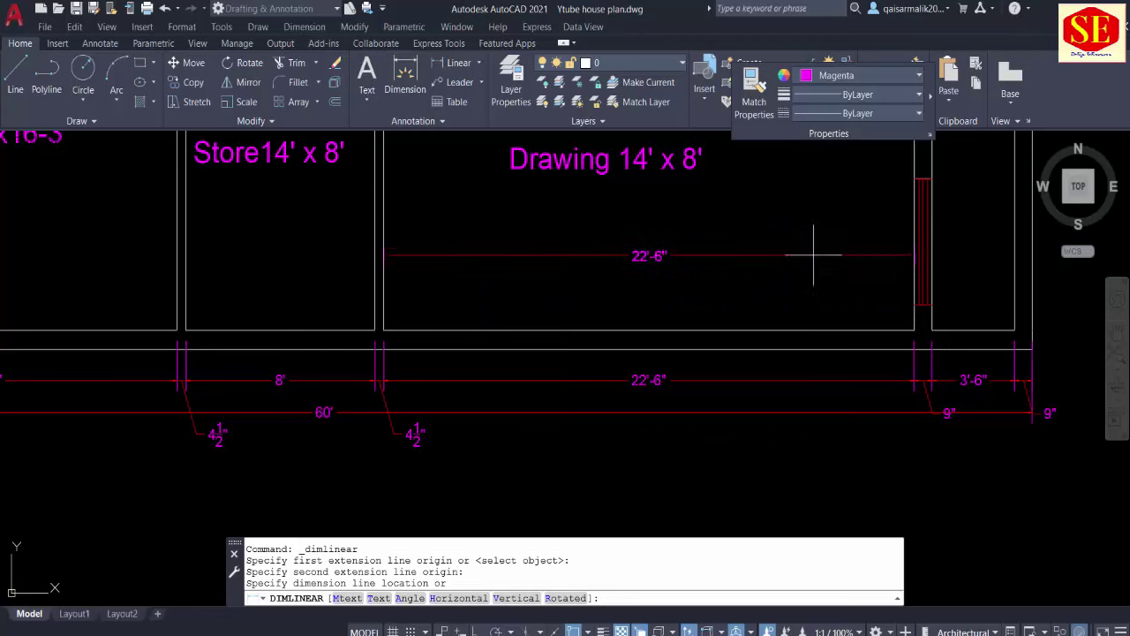
key(Escape)
key(Return)
middle_drag(585, 197, 583, 257)
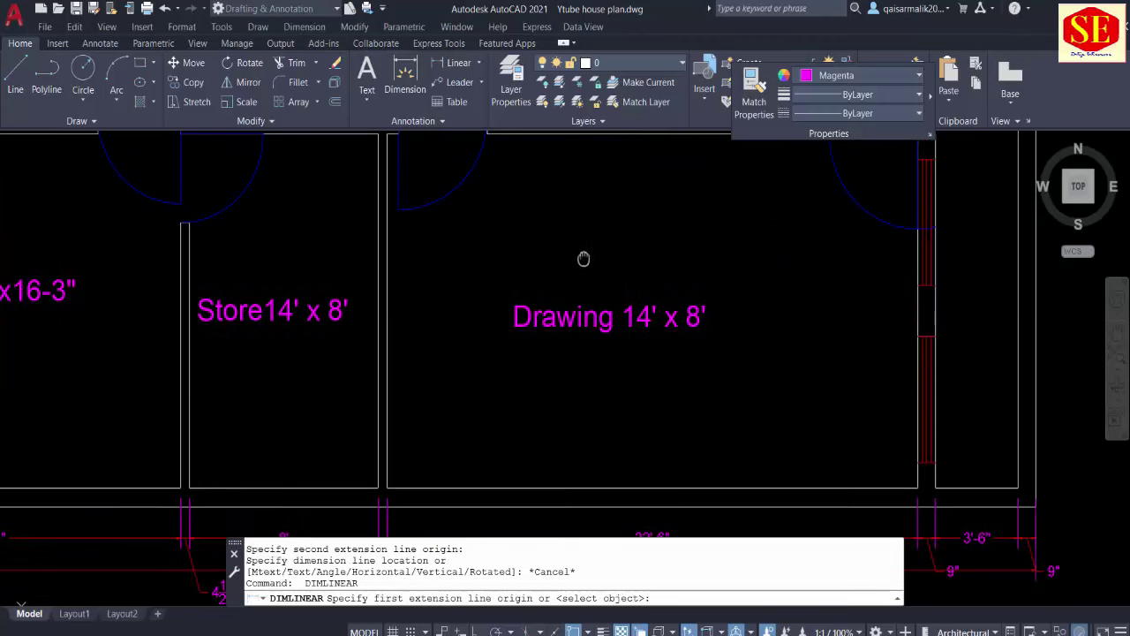
click(590, 136)
click(588, 486)
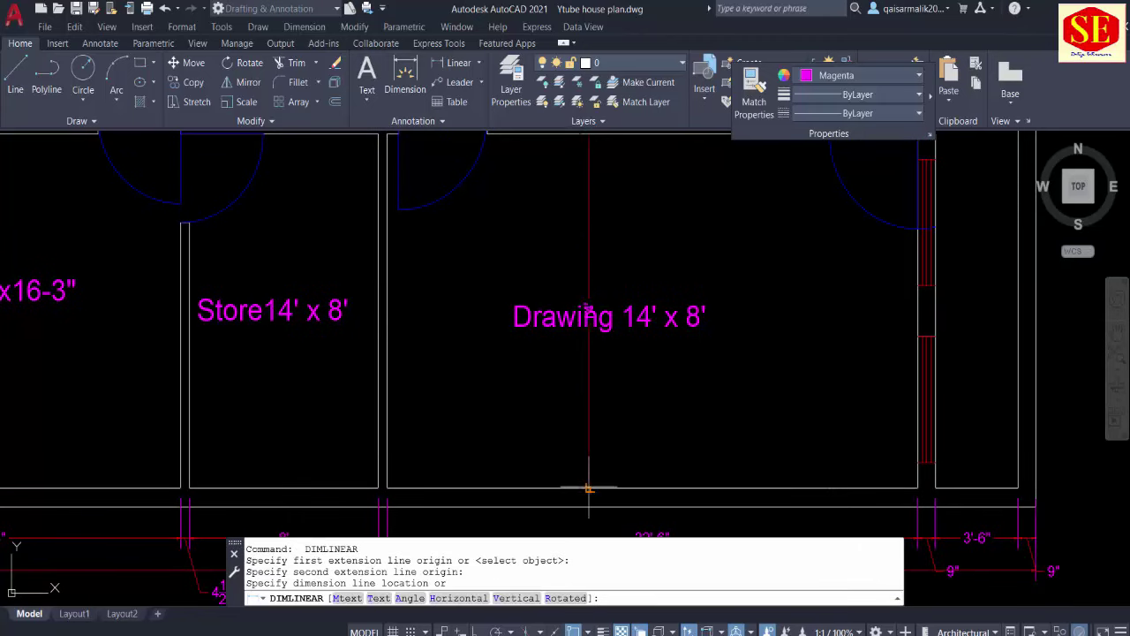
key(Escape)
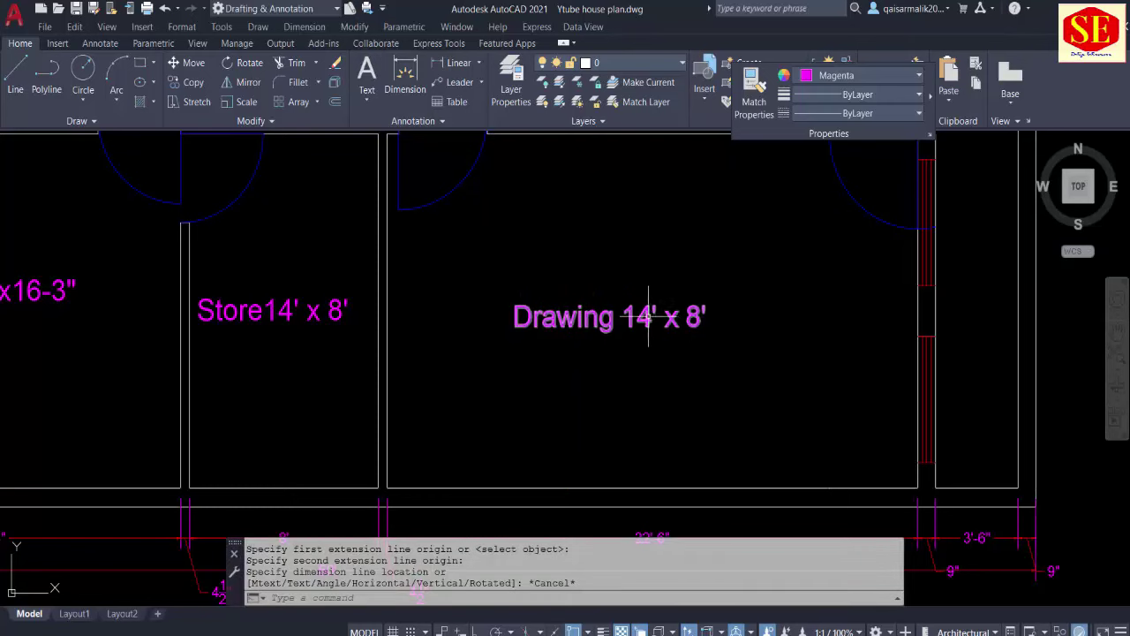
Step: Change the label's second size to 22'-6", making it Drawing 14' x 22'-6"
double_click(650, 316)
text(22)
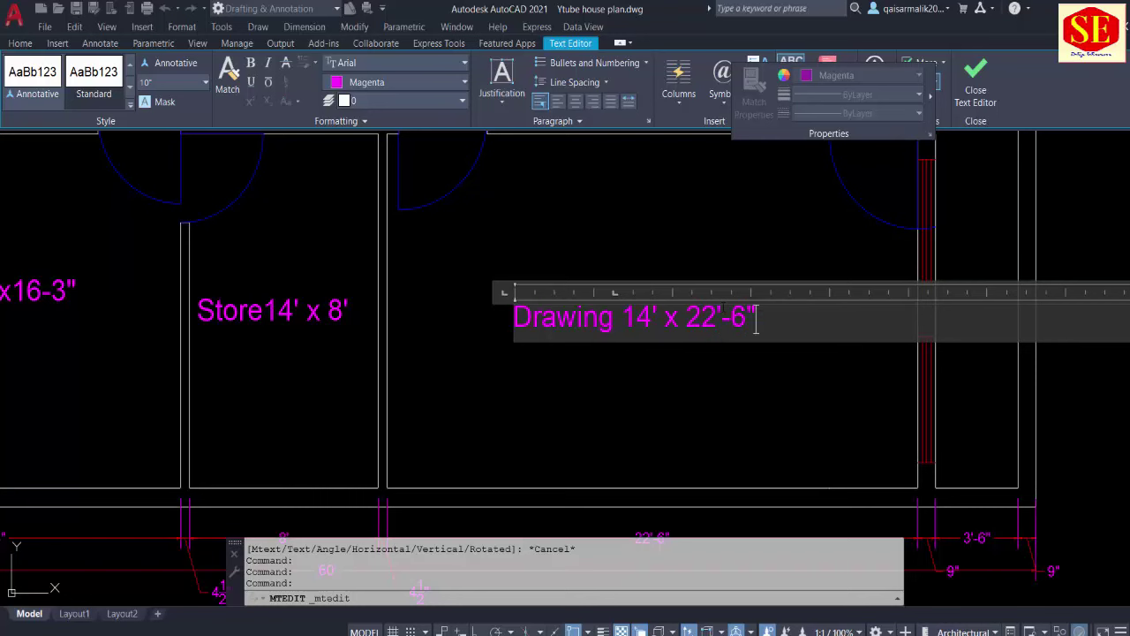
key(Escape)
scroll(651, 353, down, 3)
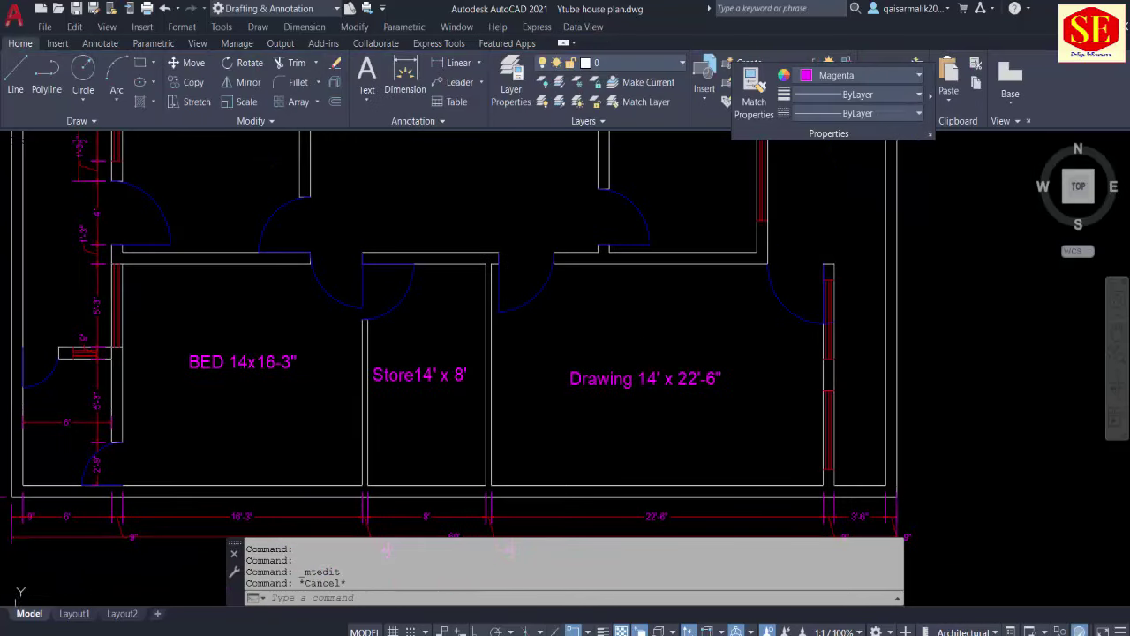
click(574, 598)
Step: Copy the Drawing label into the room beside BED 12x12 and rename it TV Launch
text(co)
key(Return)
click(645, 378)
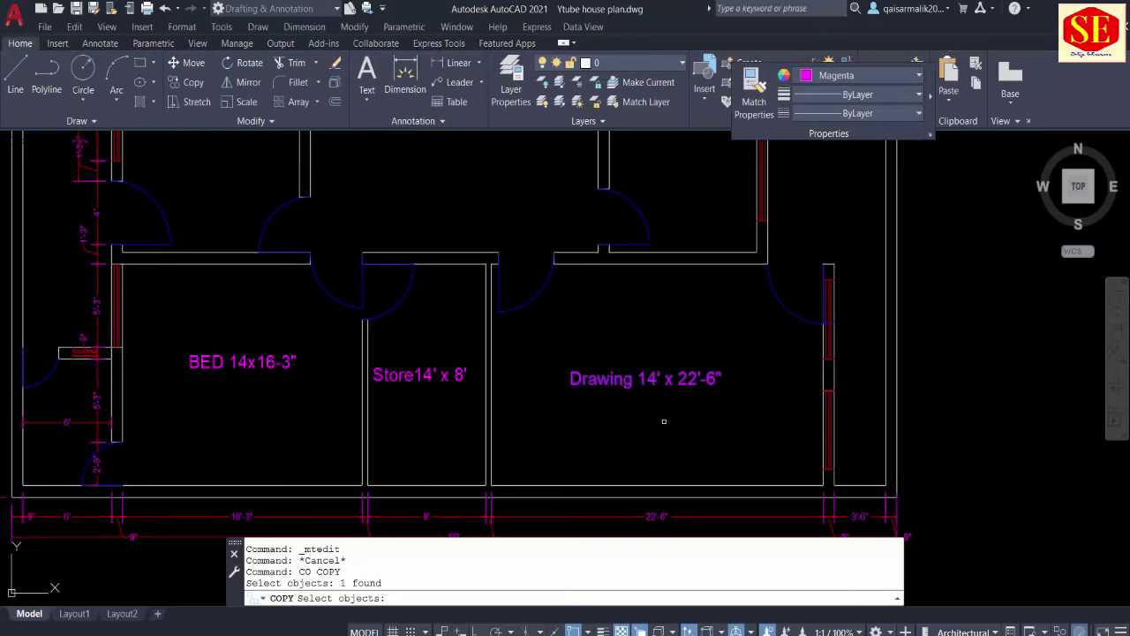
key(Return)
click(662, 421)
middle_drag(660, 243, 656, 446)
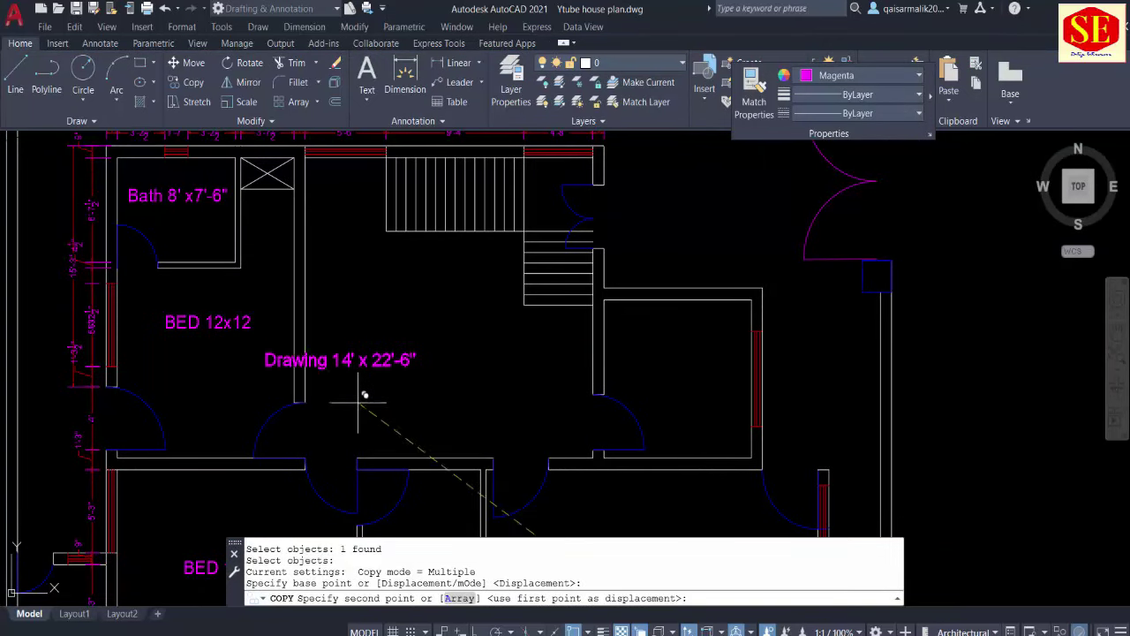
middle_drag(491, 386, 535, 386)
click(484, 377)
key(Escape)
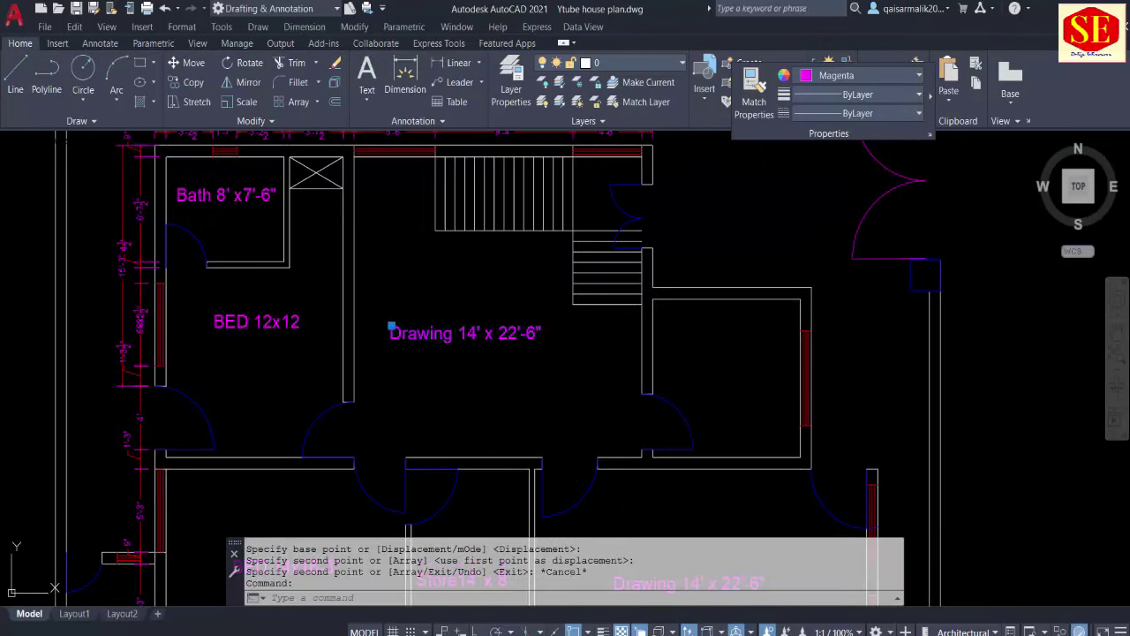
double_click(416, 334)
text(TV)
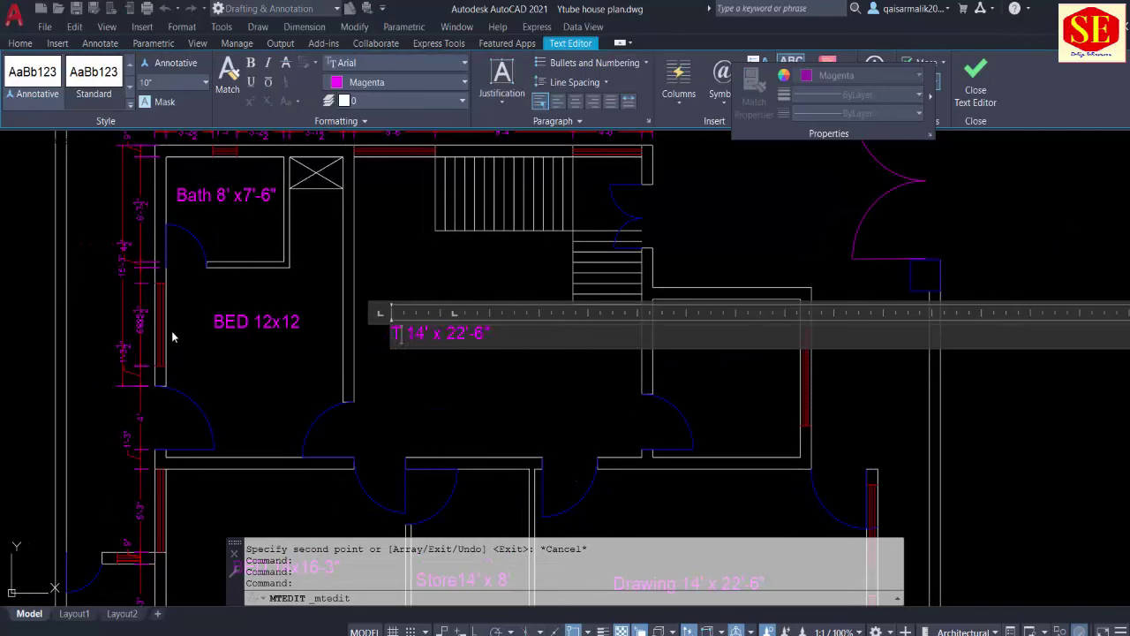
text( Lau)
text(nch)
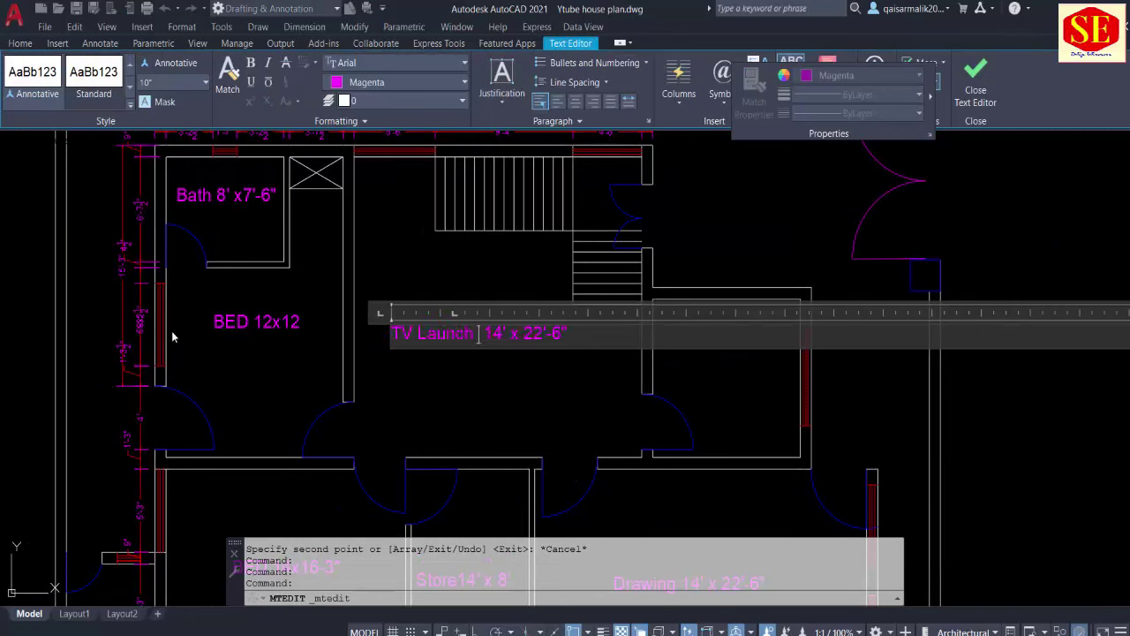
key(Escape)
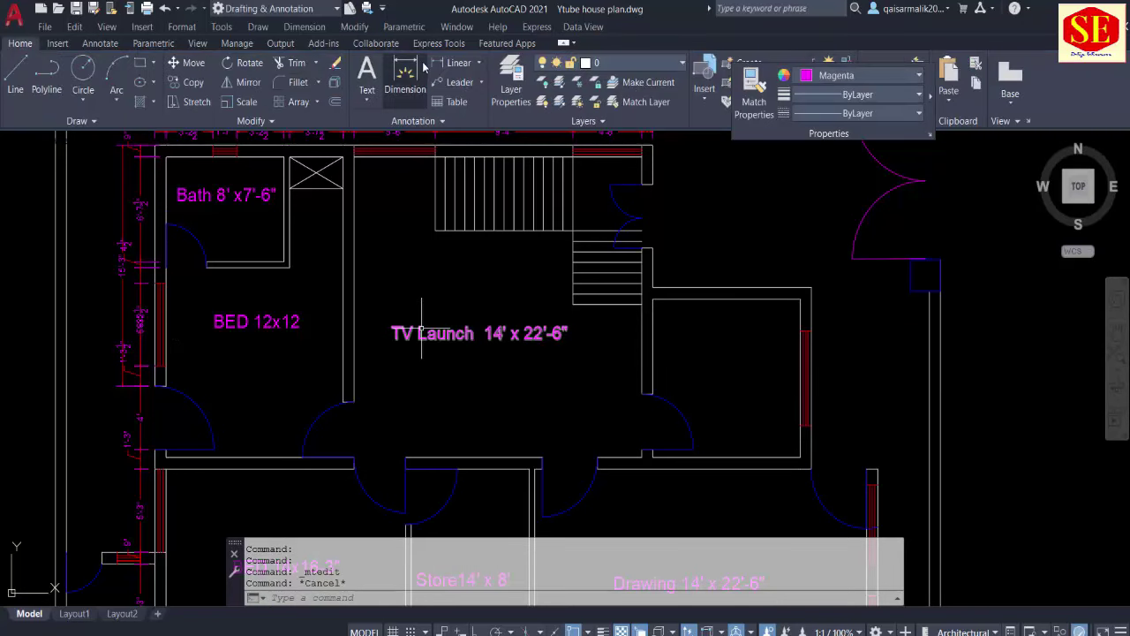
Step: Dimension the TV Launch room: vertical 19' and horizontal 19'-6"
click(443, 65)
click(405, 156)
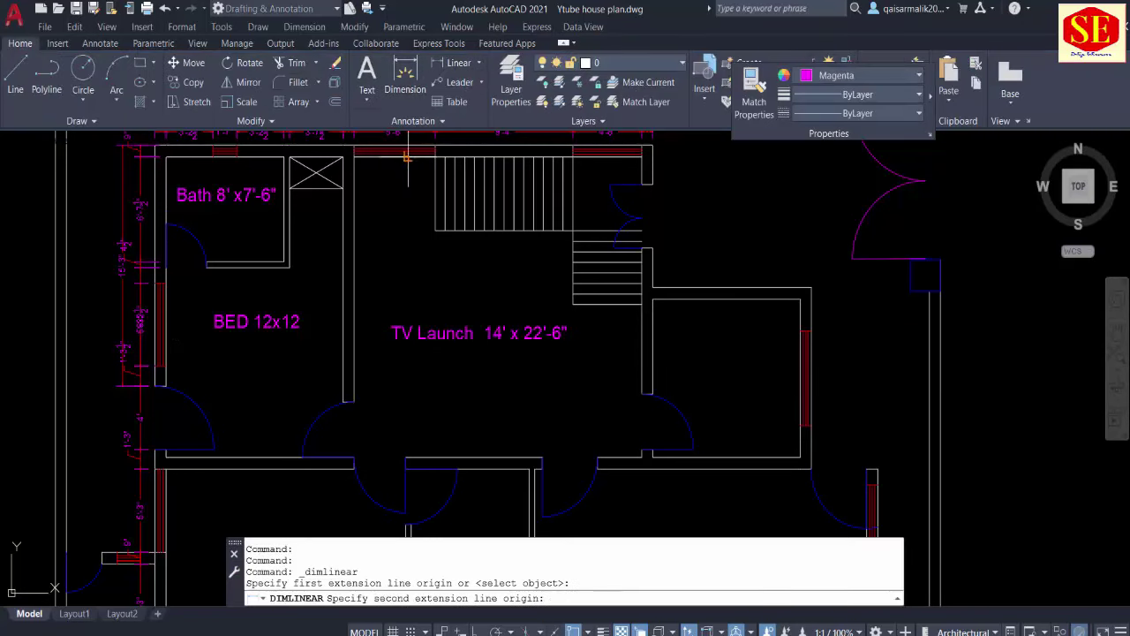
click(405, 458)
click(422, 439)
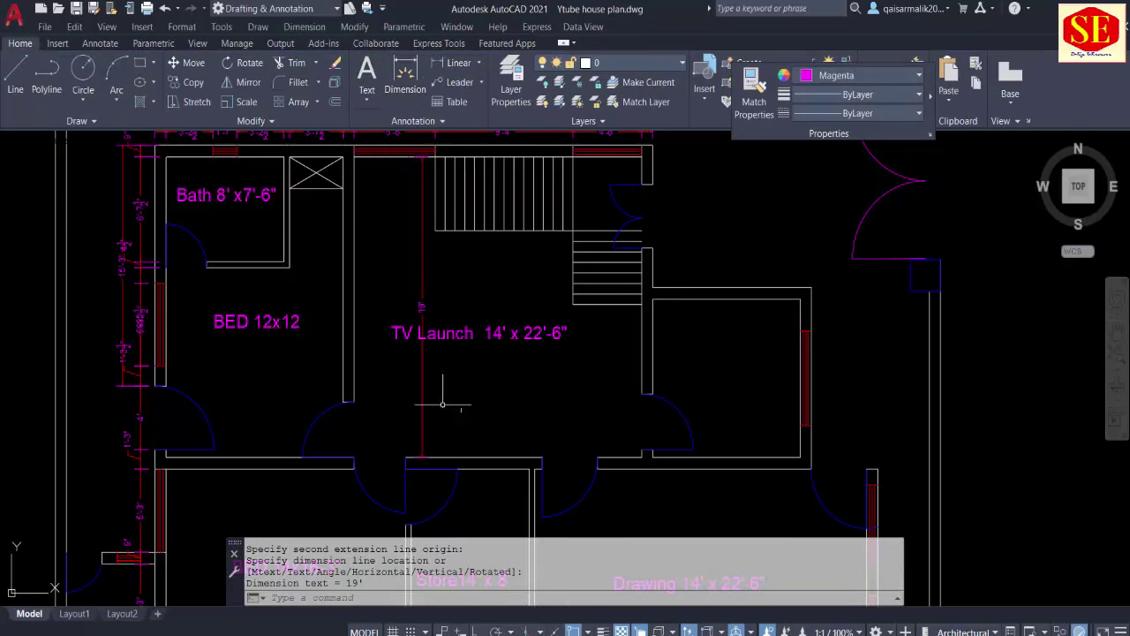
key(Return)
click(642, 328)
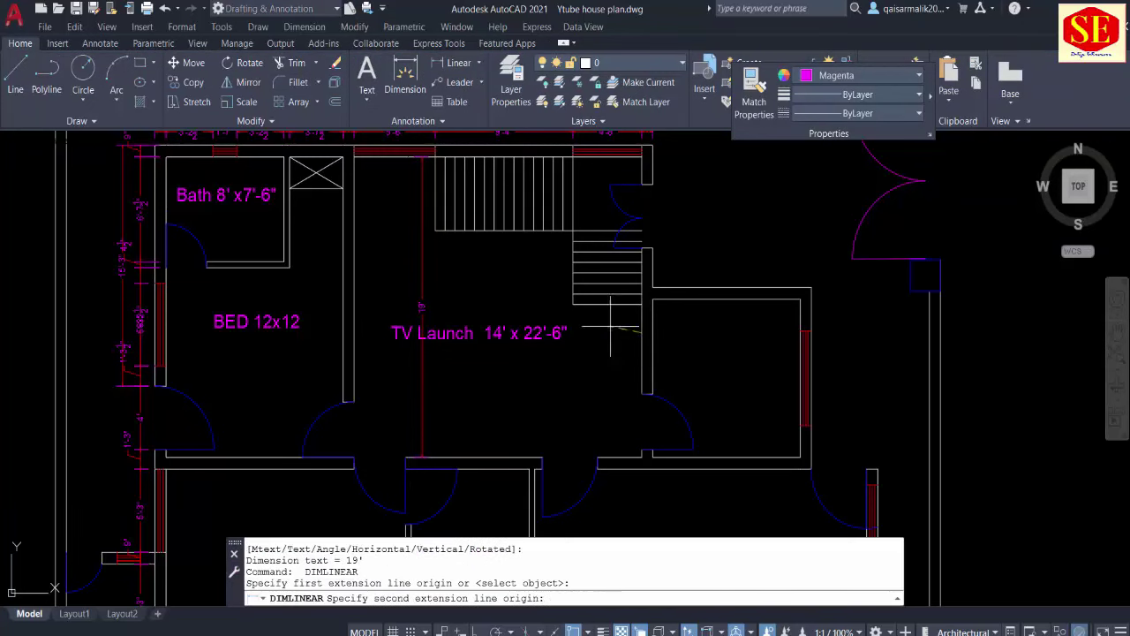
click(353, 334)
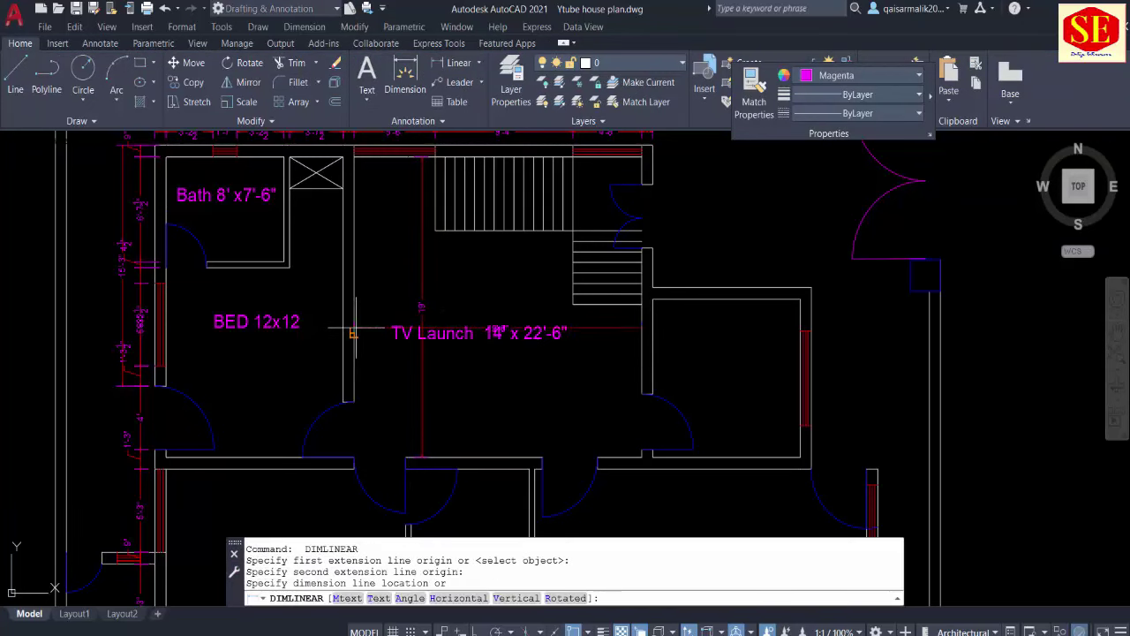
click(375, 359)
Step: Edit the TV Launch label sizes to read 19' x 19'-6"
scroll(528, 331, up, 2)
scroll(528, 329, up, 2)
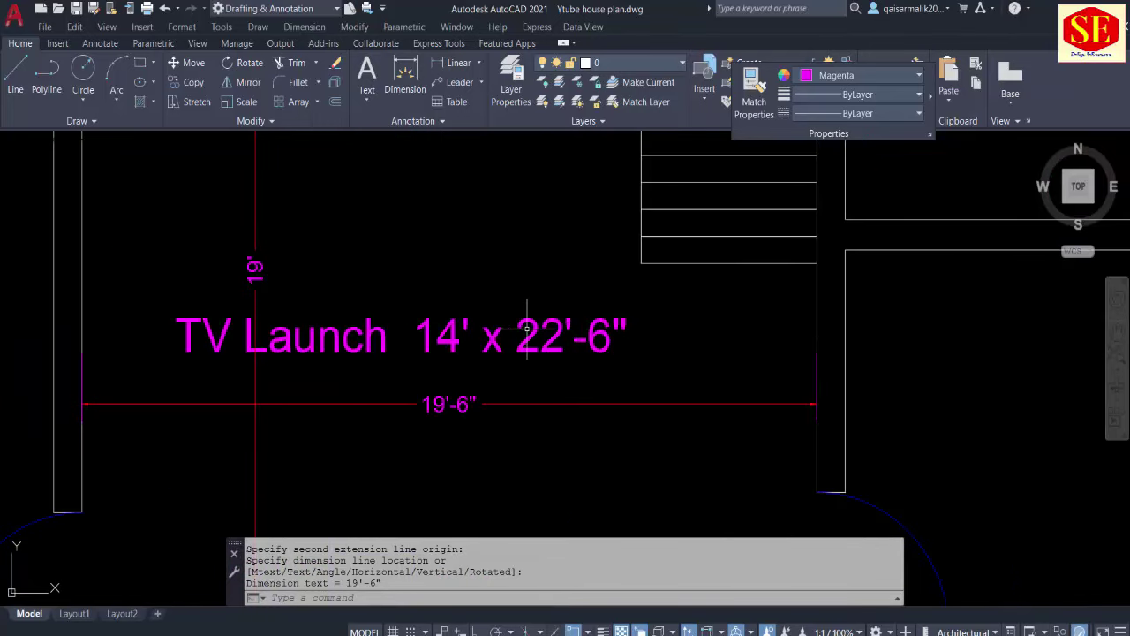
double_click(437, 340)
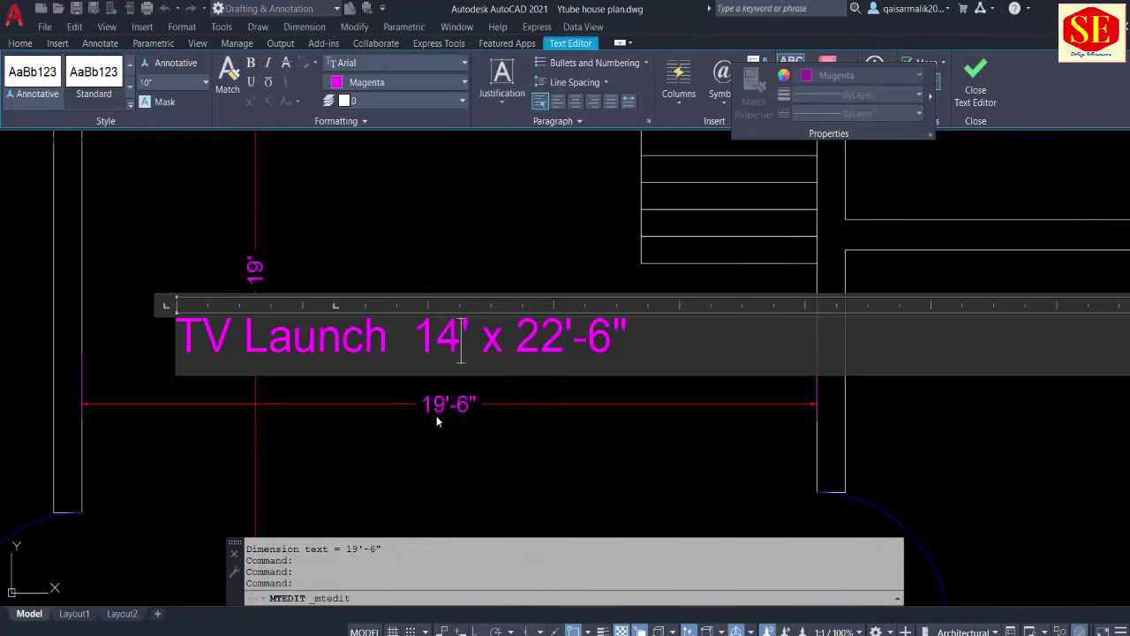
key(BackSpace)
key(BackSpace)
text(19)
click(564, 340)
key(BackSpace)
key(BackSpace)
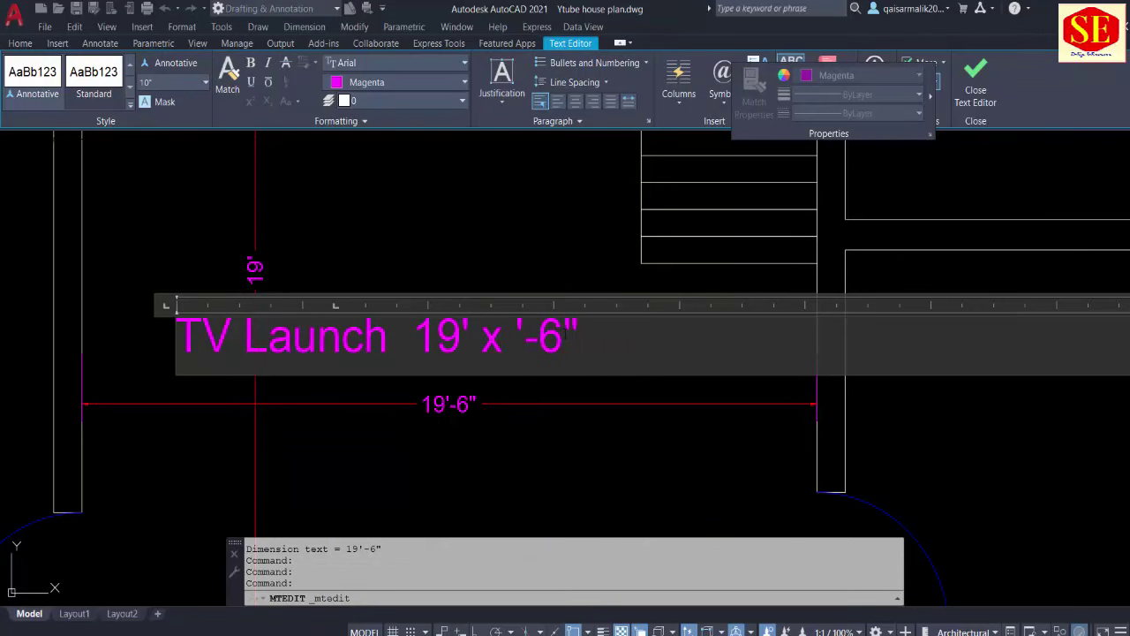
text(19)
key(Escape)
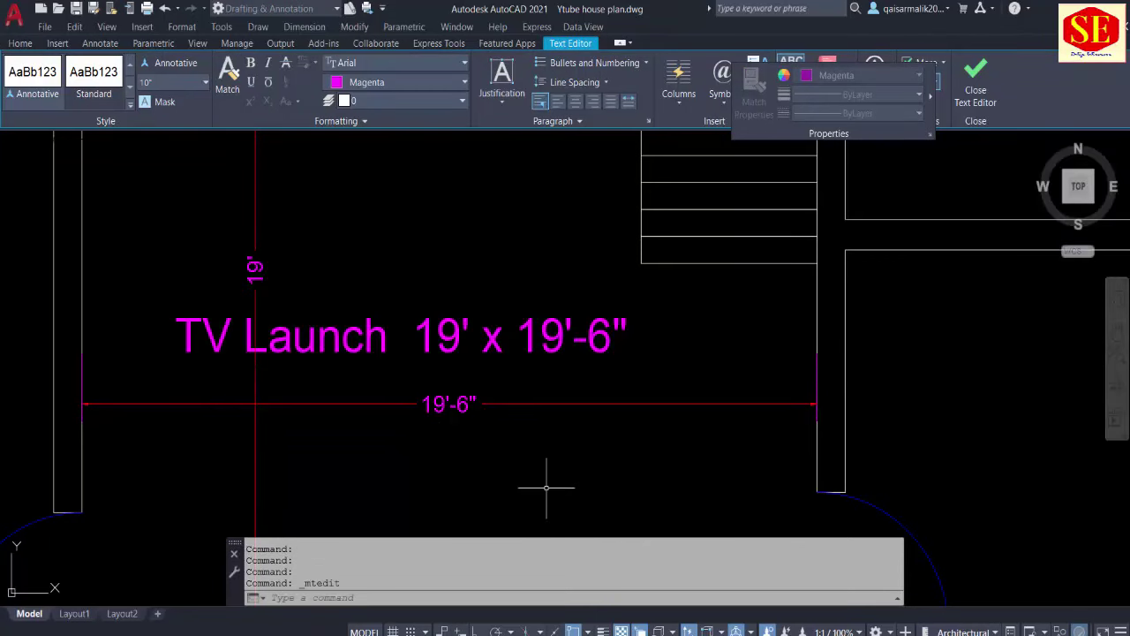
drag(518, 383, 199, 455)
Step: Move the double bed block from the furniture set into the lower-left bedroom
scroll(333, 389, down, 3)
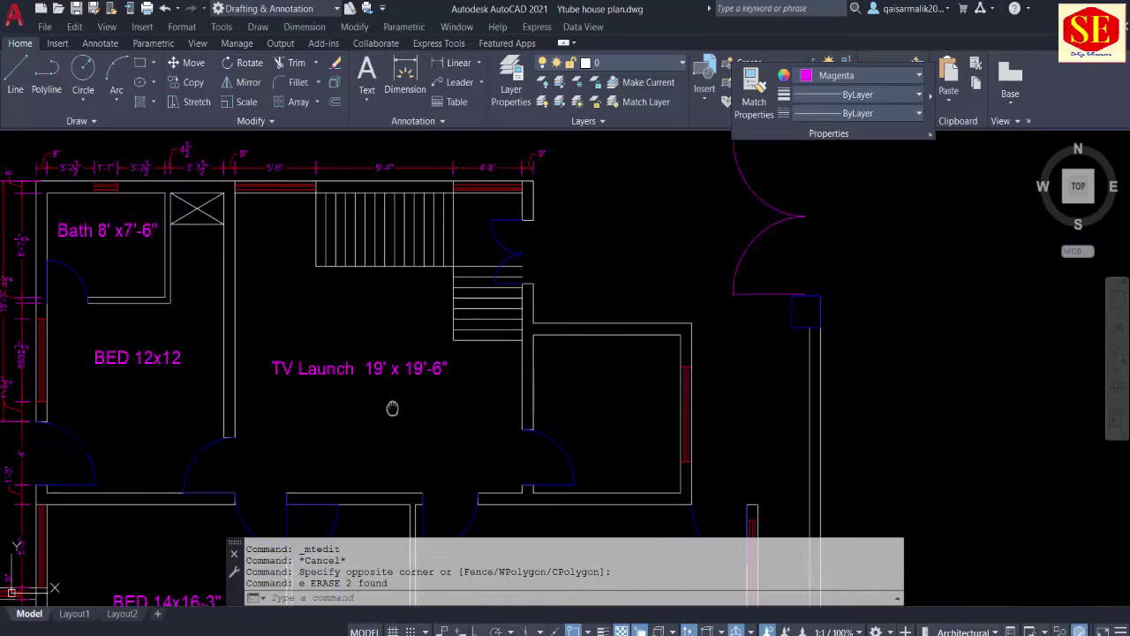
middle_drag(480, 378, 470, 383)
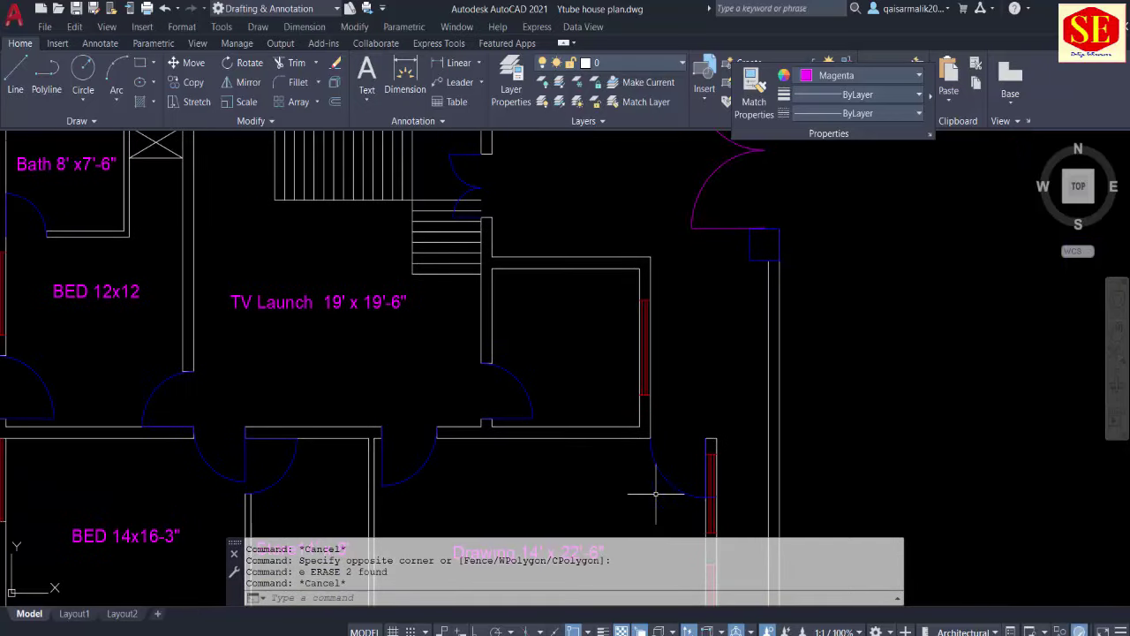
mouse_move(429, 328)
middle_down()
mouse_move(560, 429)
mouse_move(491, 398)
middle_up()
scroll(550, 316, down, 3)
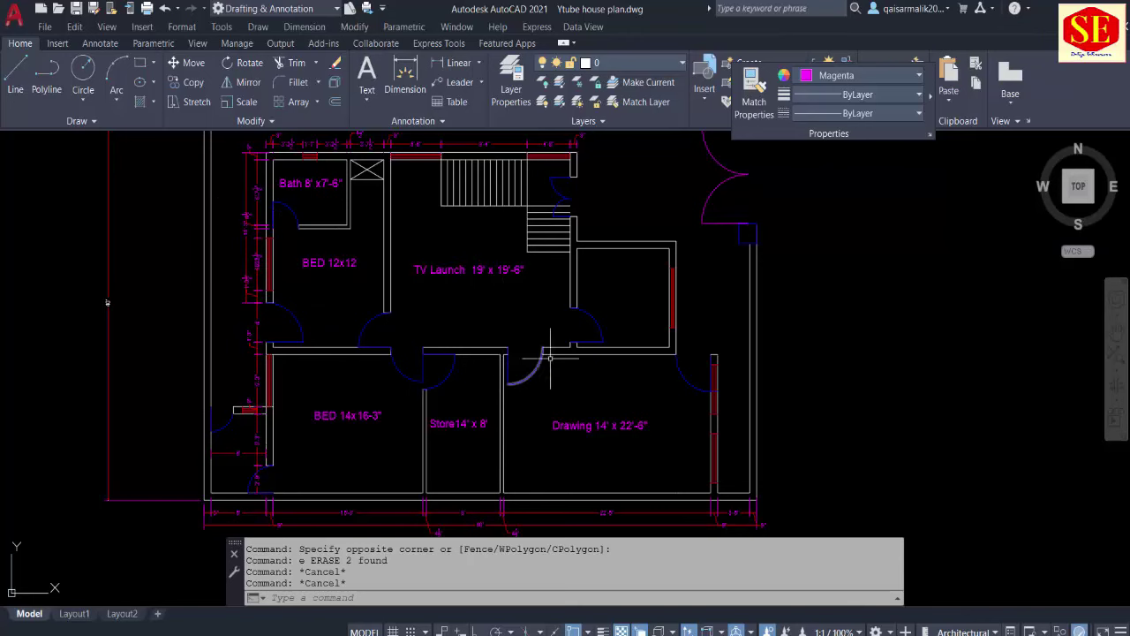
scroll(569, 309, down, 4)
middle_drag(689, 309, 599, 312)
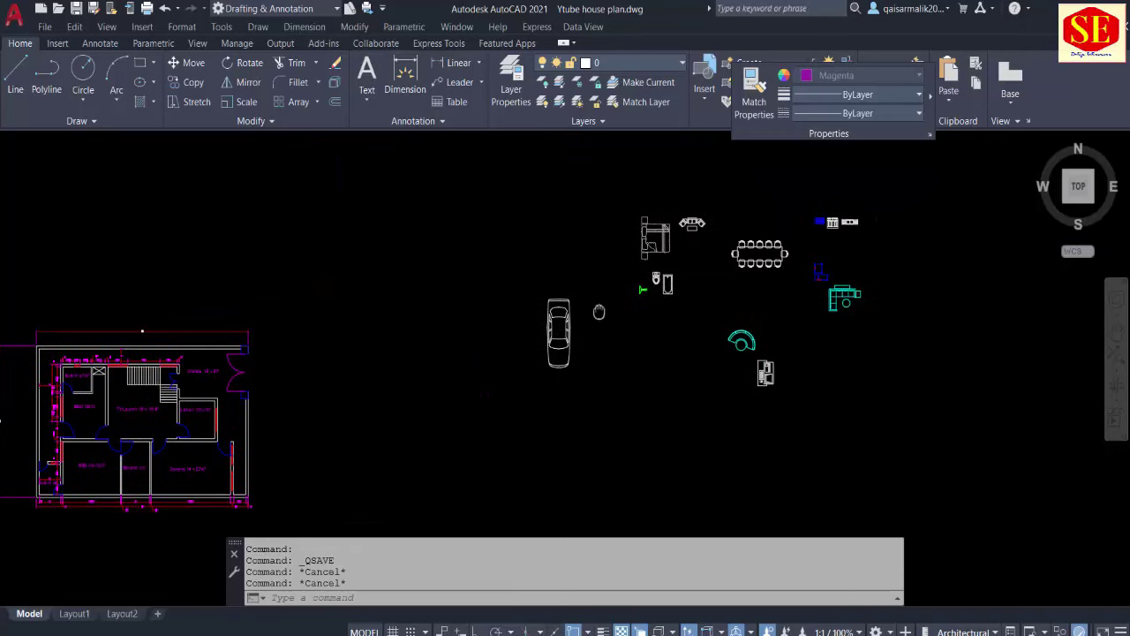
scroll(658, 228, up, 2)
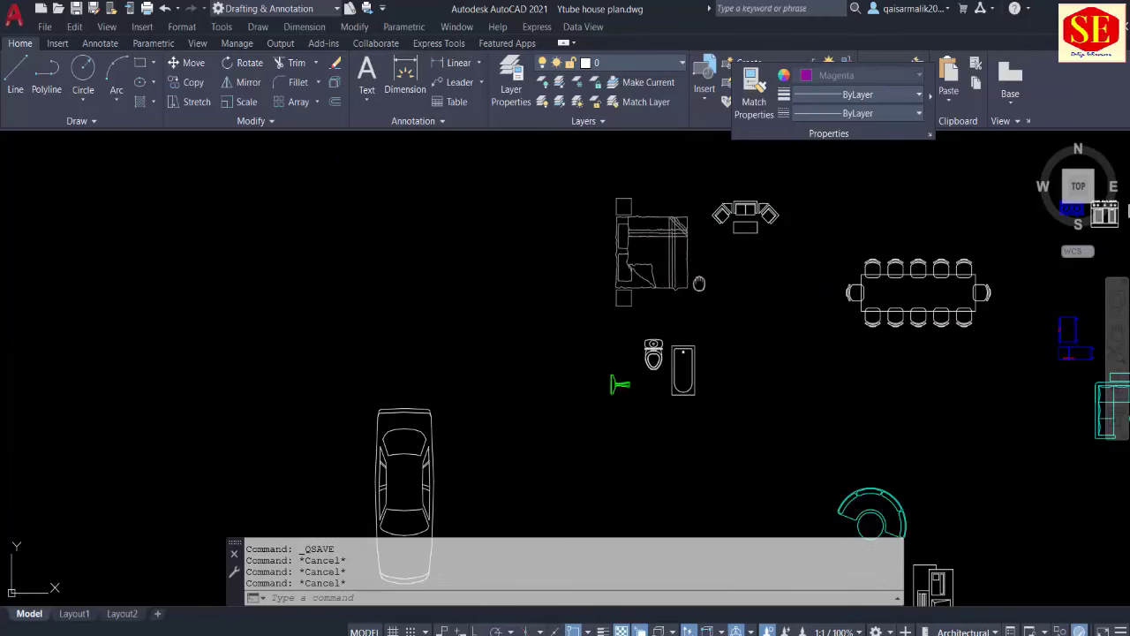
middle_drag(701, 284, 474, 342)
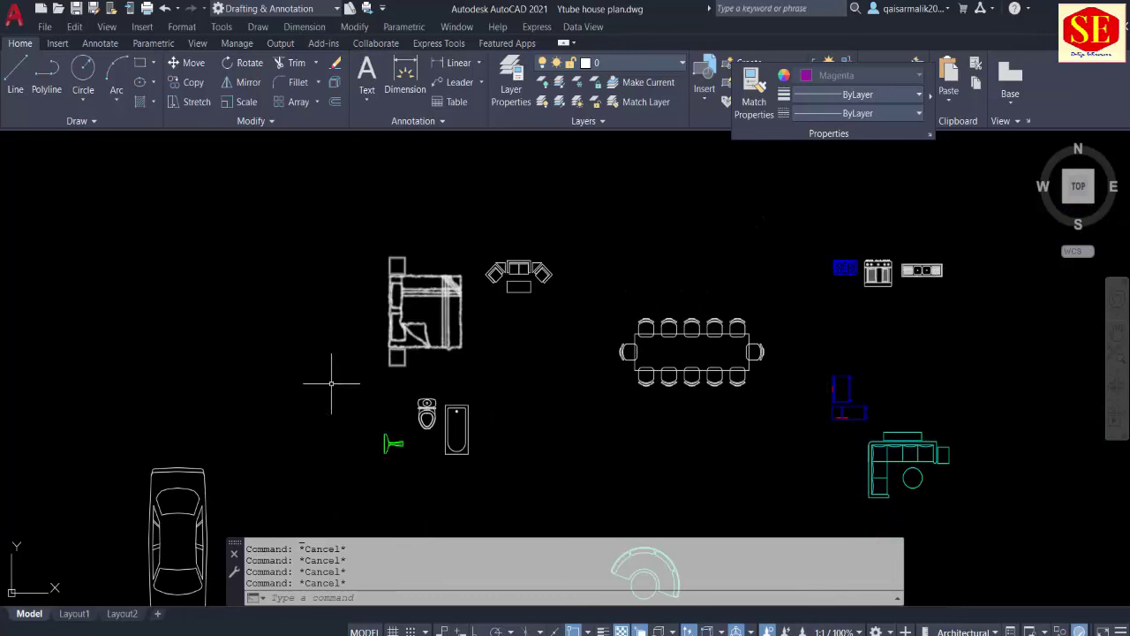
middle_drag(333, 384, 440, 277)
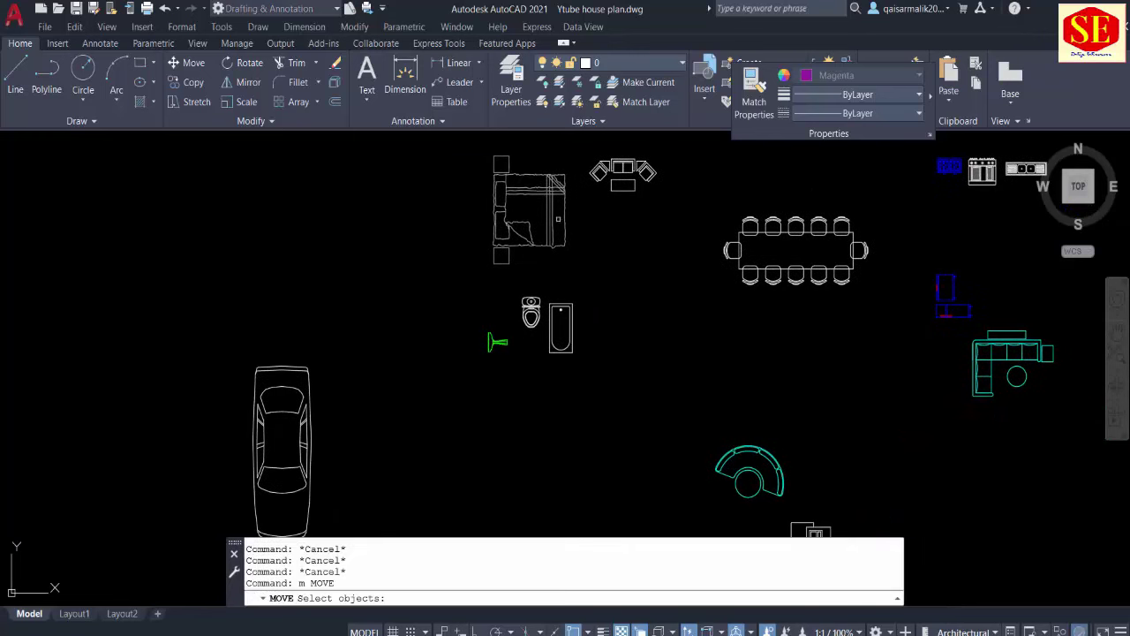
click(530, 207)
key(Return)
click(752, 314)
scroll(742, 300, down, 2)
middle_drag(459, 389, 1087, 310)
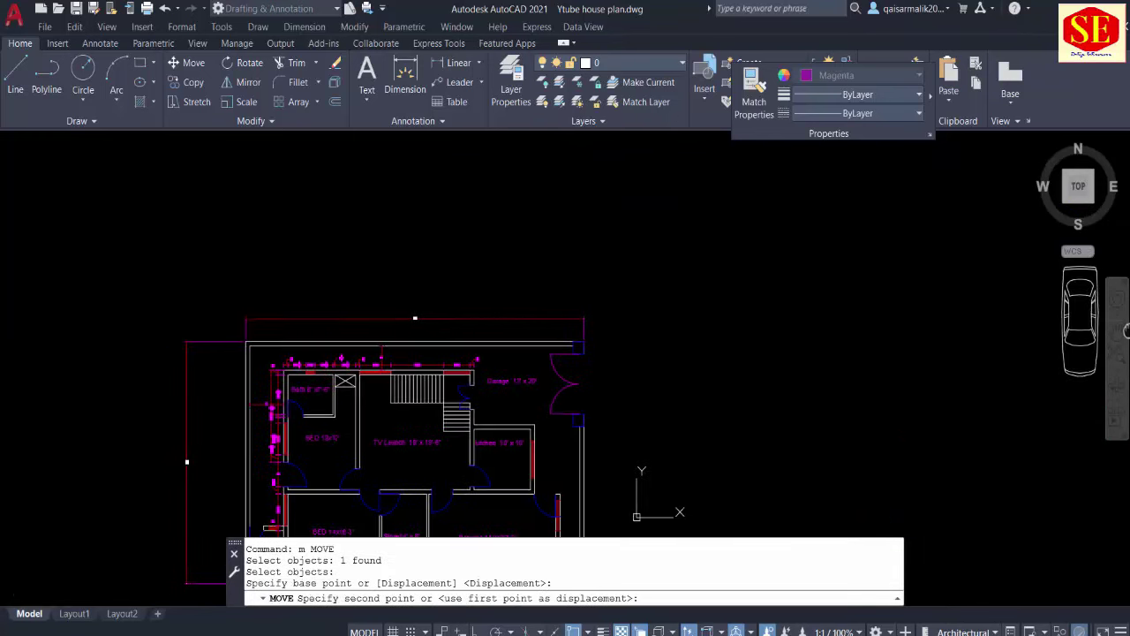
scroll(556, 494, down, 1)
scroll(560, 500, down, 2)
middle_drag(560, 500, 697, 378)
scroll(697, 379, up, 3)
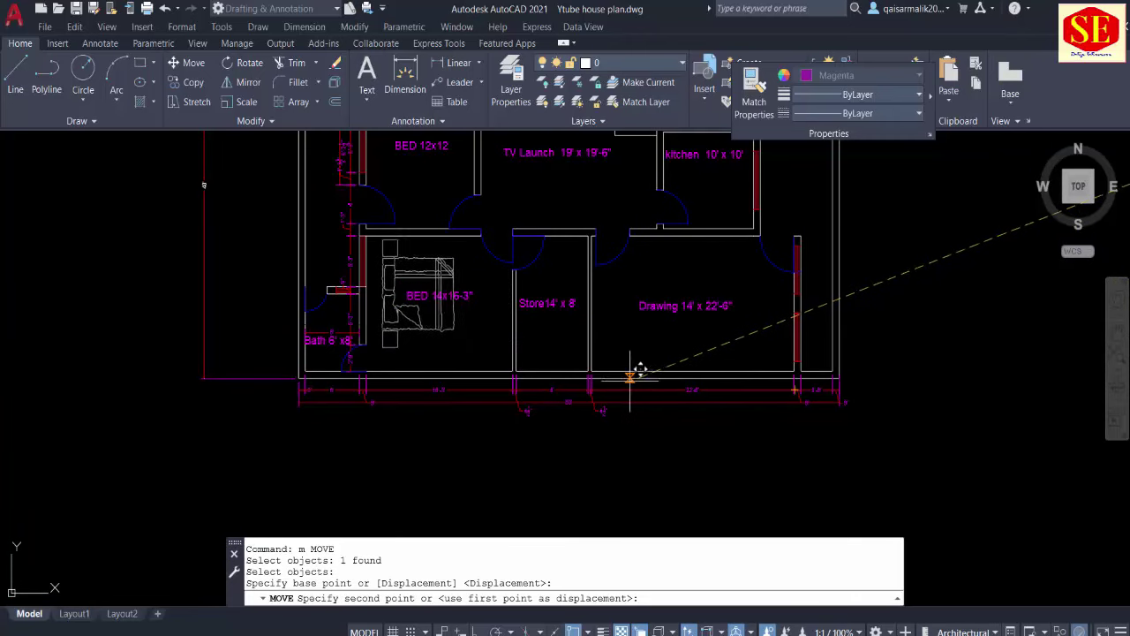
key(Escape)
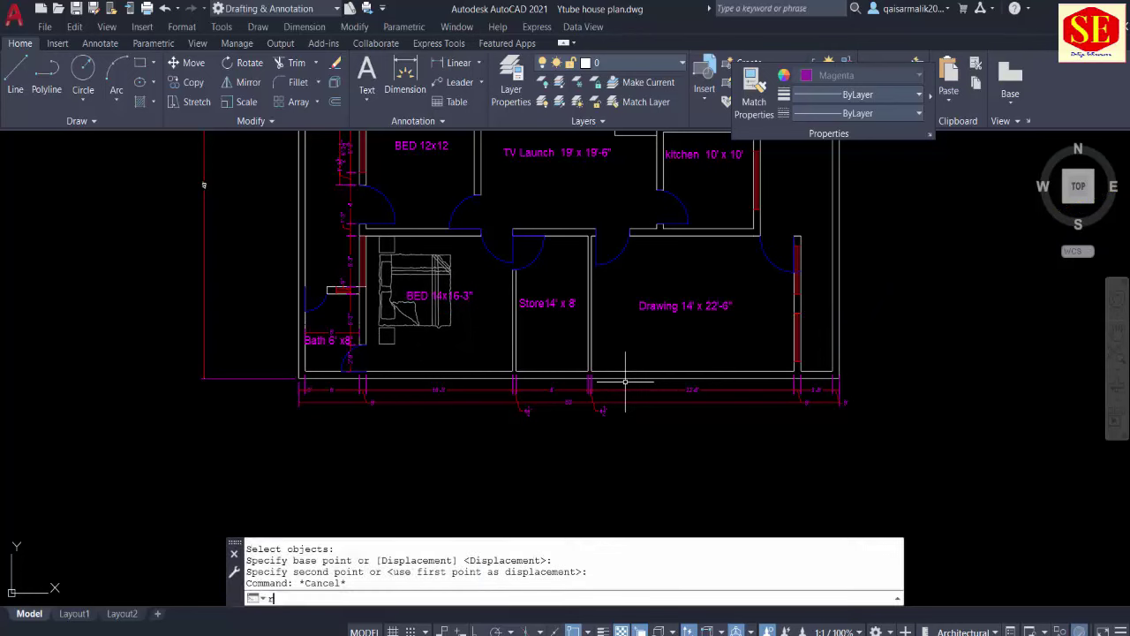
Step: Rotate the bed 90° with RO
text(ro)
key(Return)
click(396, 330)
key(Return)
click(407, 326)
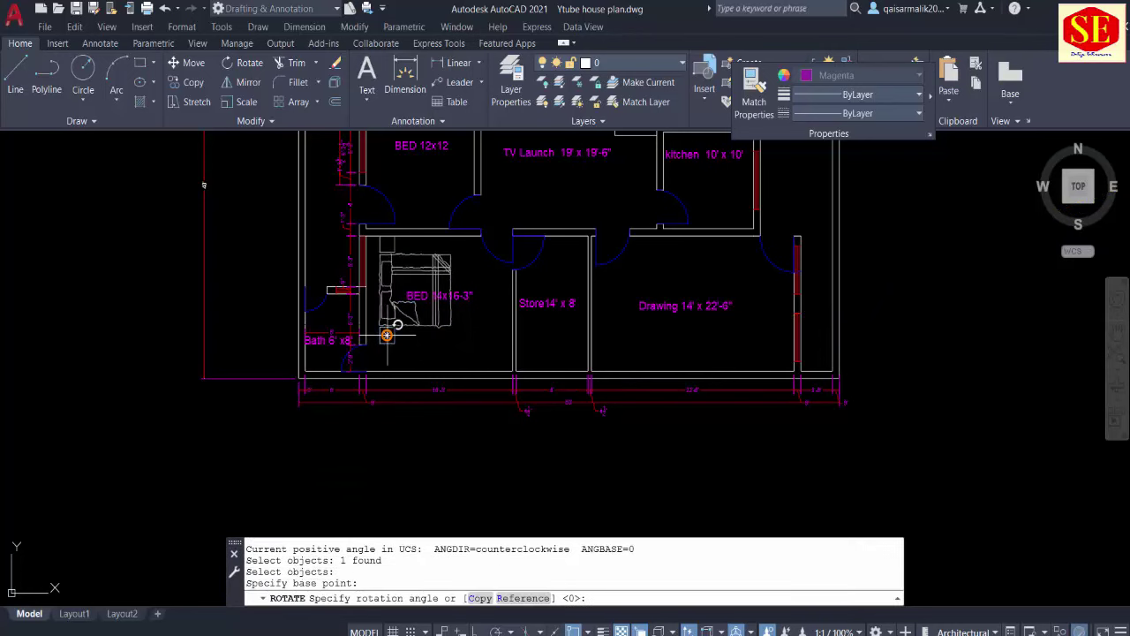
text(0)
key(Return)
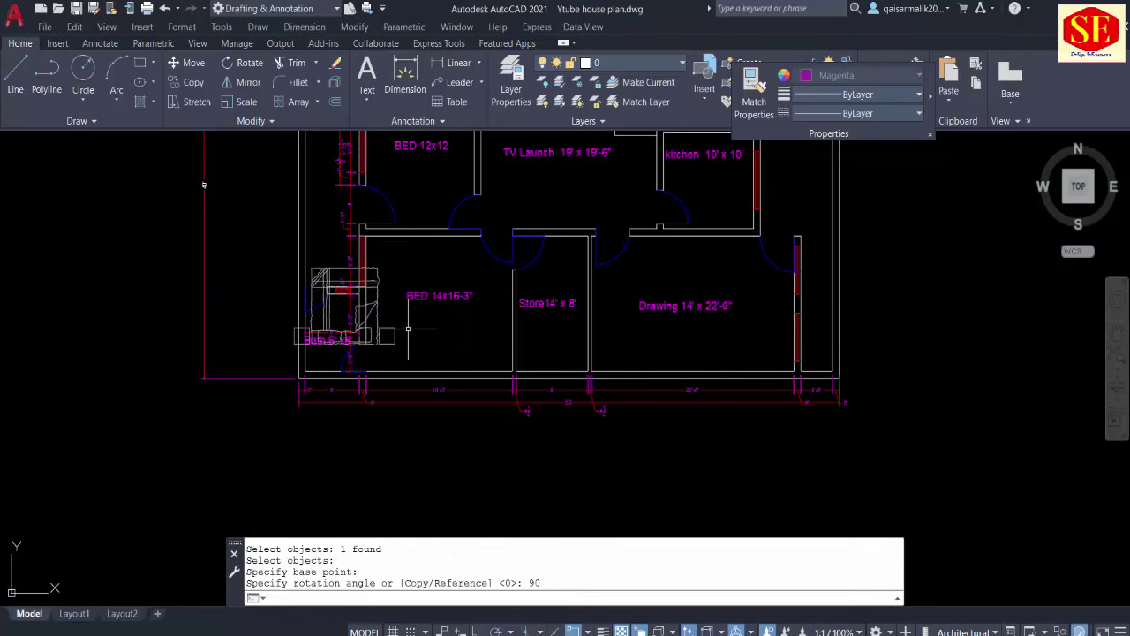
text(M)
Step: Reposition the rotated bed inside the BED 14x16-3" bedroom
key(Return)
click(382, 328)
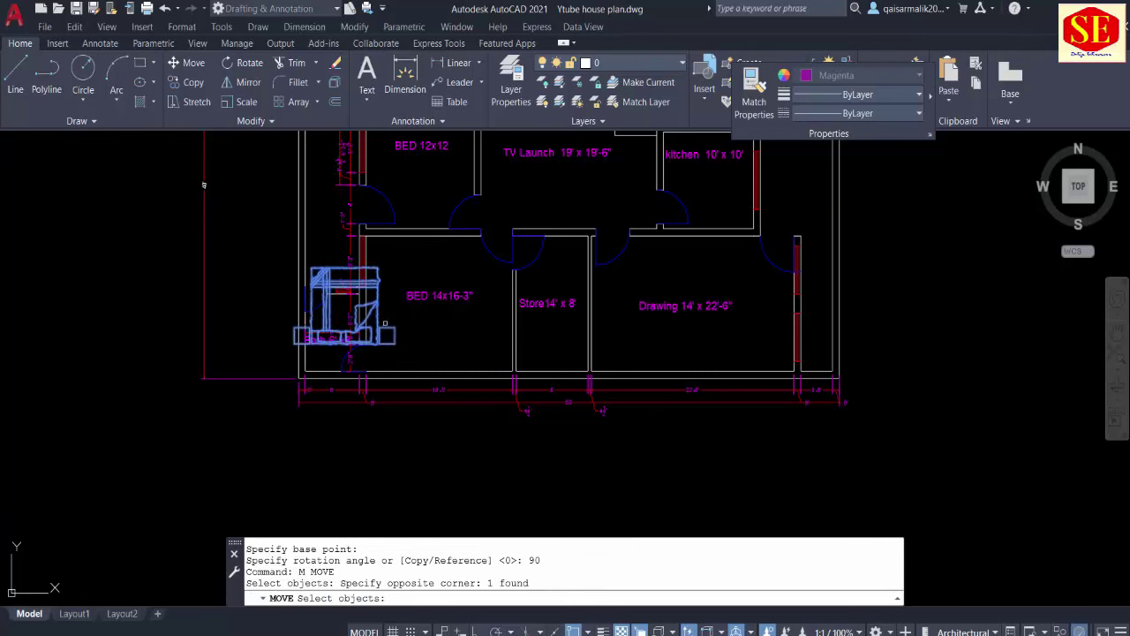
key(Return)
click(386, 335)
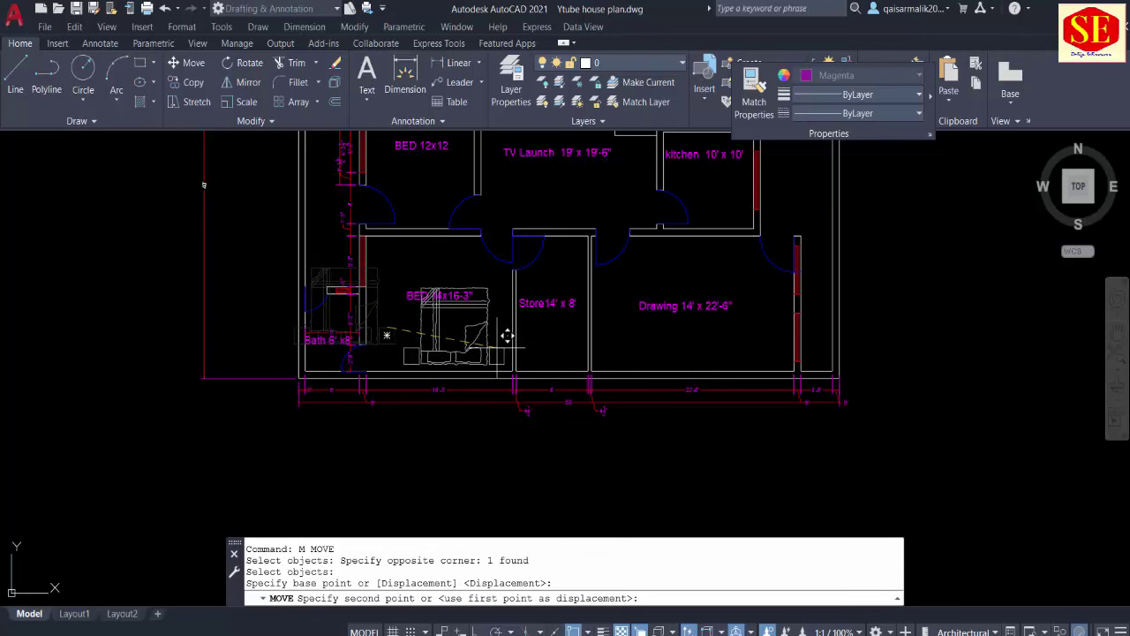
key(Escape)
scroll(309, 381, up, 5)
scroll(511, 337, down, 5)
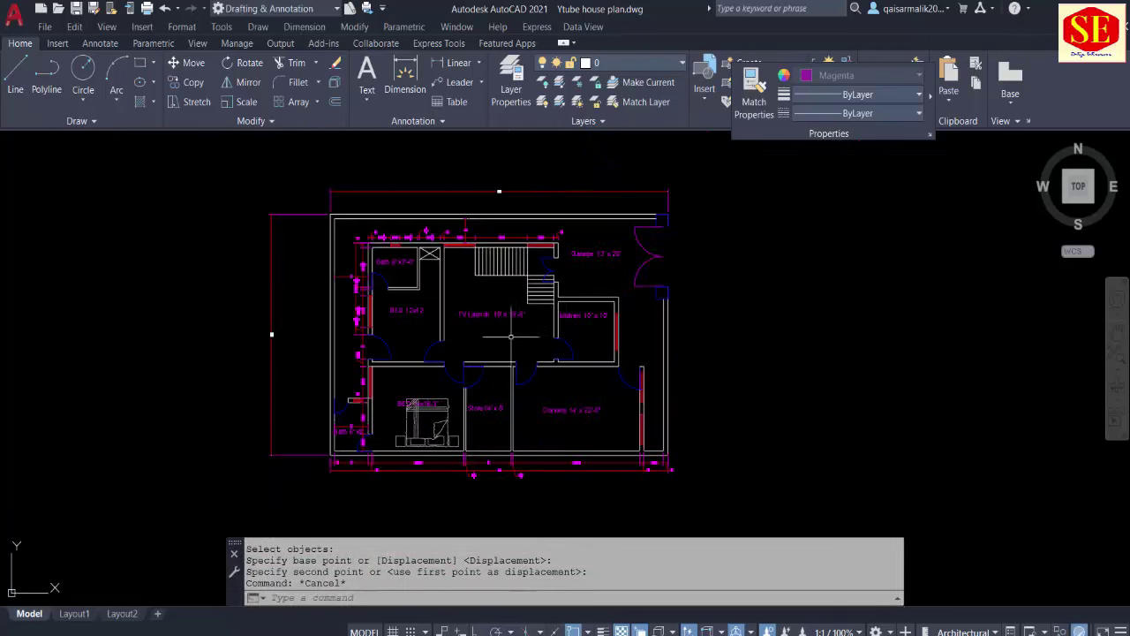
Step: Copy the bed into the top-left BED 12x12 bedroom
text(co)
key(Return)
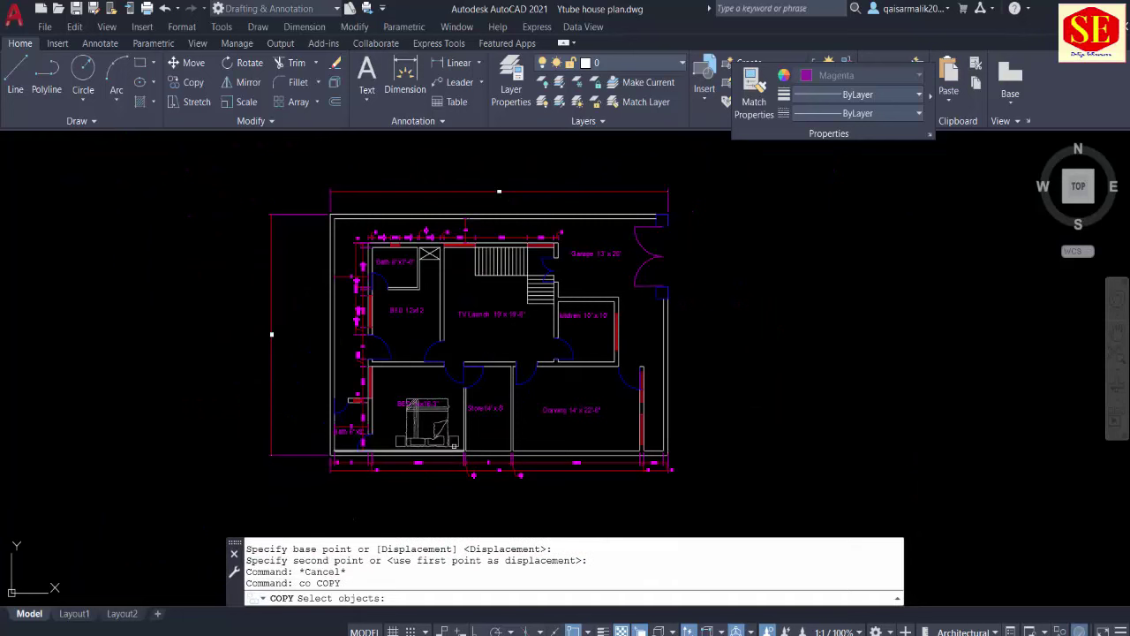
click(450, 433)
key(Return)
click(690, 411)
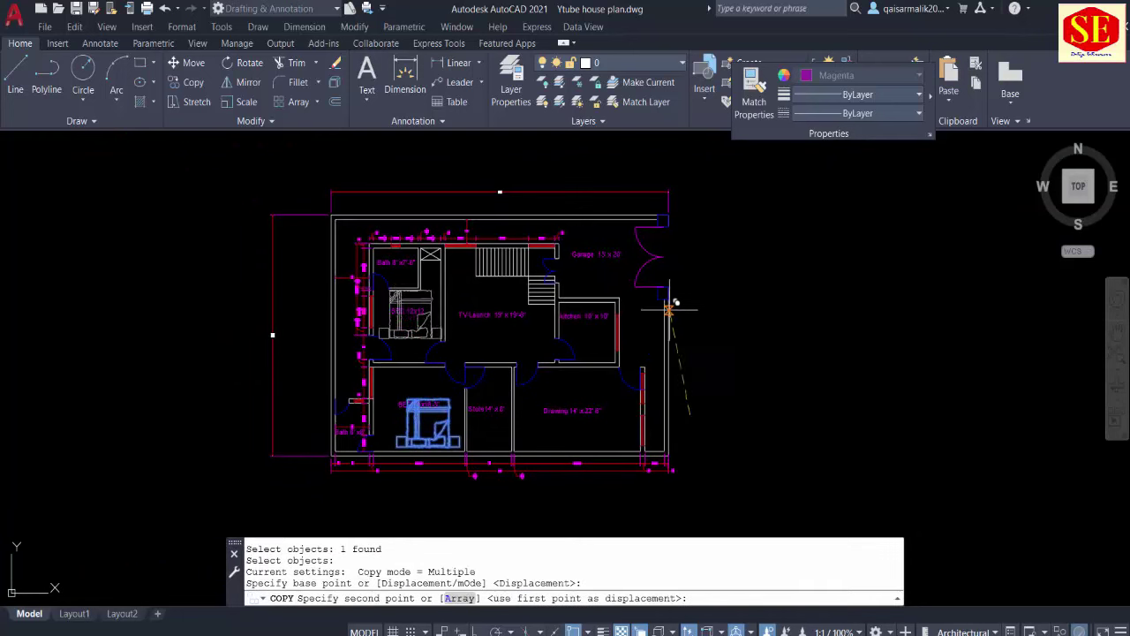
click(671, 312)
key(Escape)
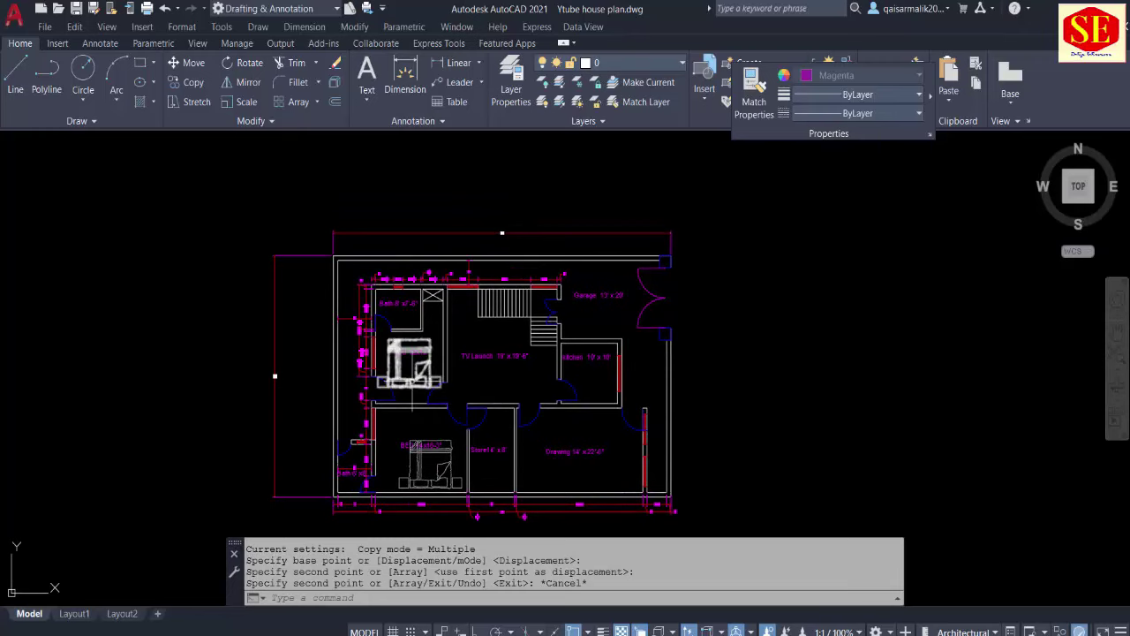
scroll(412, 382, up, 4)
Step: Rotate the copied bed 90°
text(ro)
key(Return)
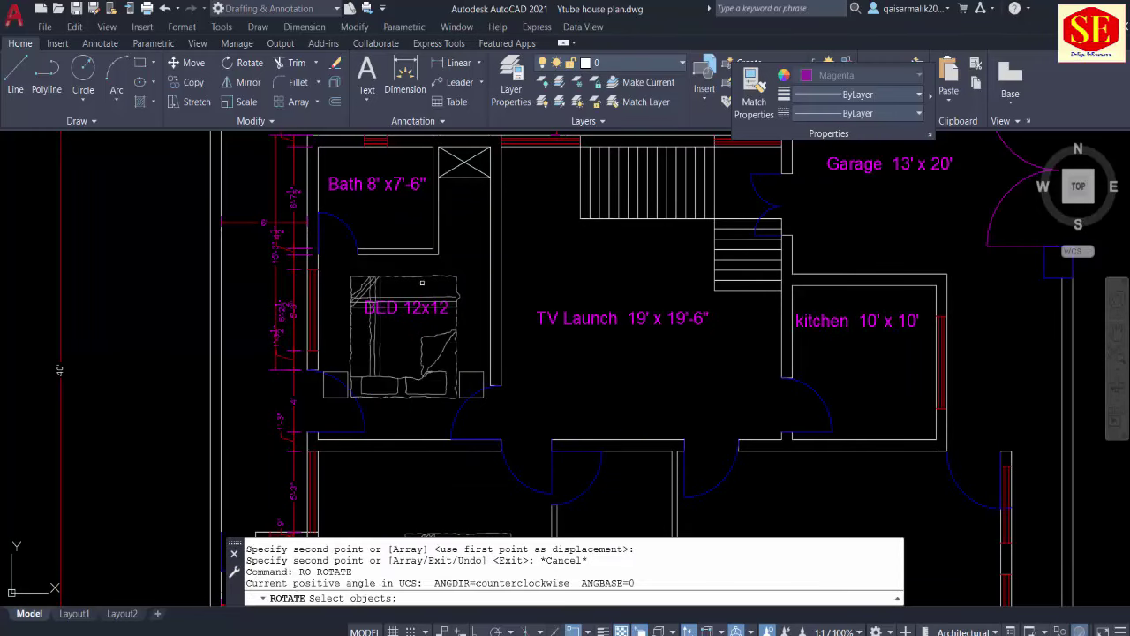
click(417, 277)
key(Return)
click(423, 276)
text(9)
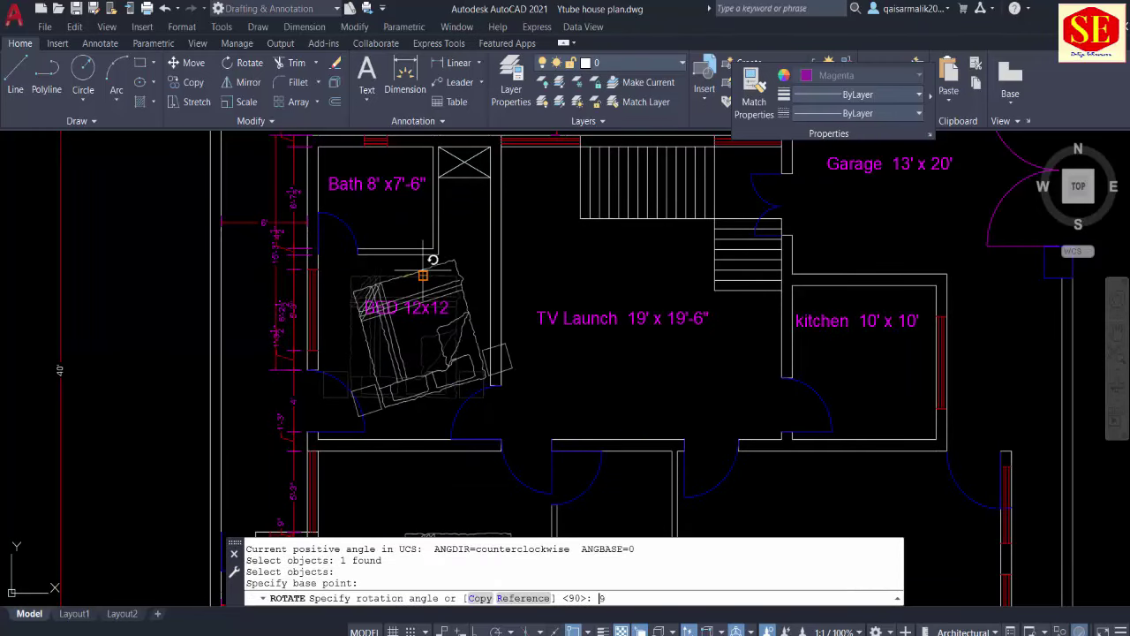
text(0)
key(Return)
key(Escape)
Step: Move the copied bed against the wall of the BED 12x12 room
text(m)
key(Return)
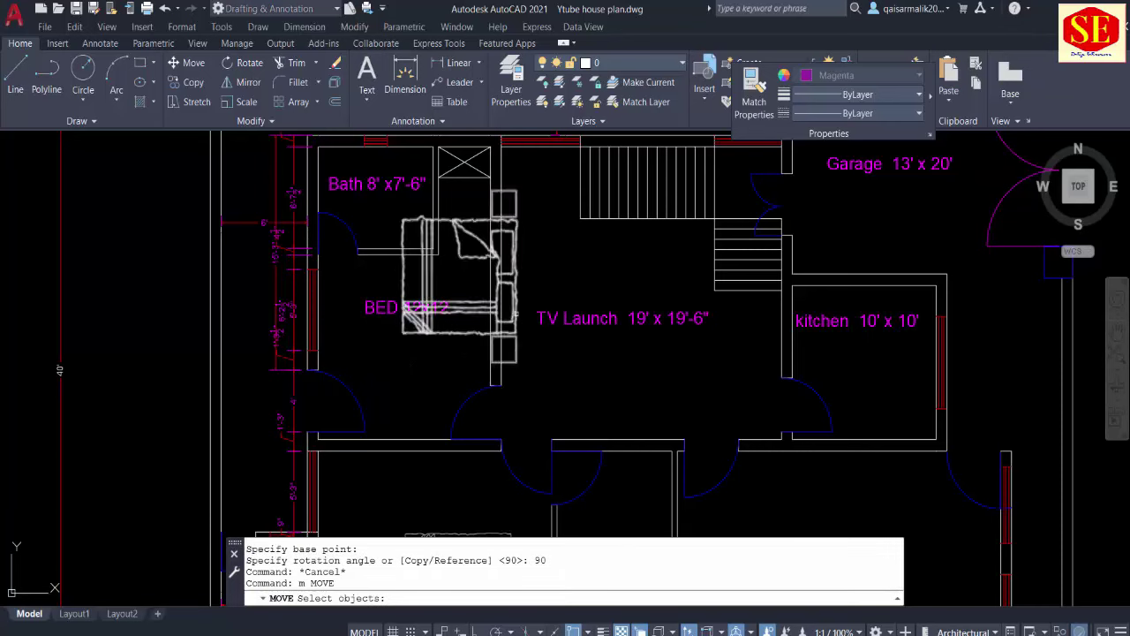
click(514, 260)
key(Return)
click(581, 242)
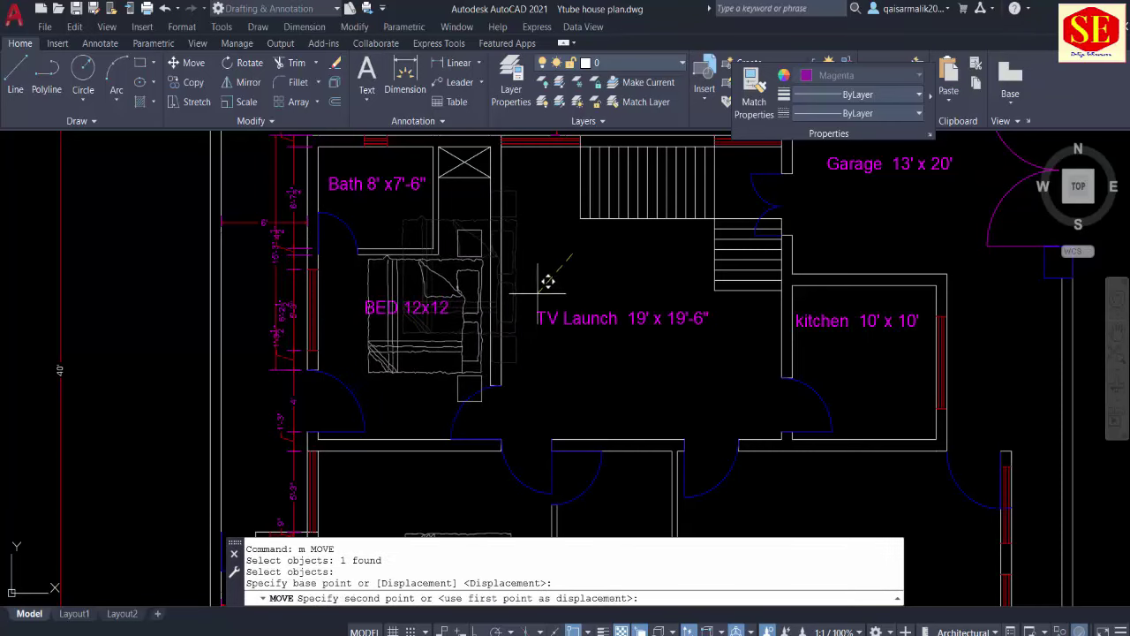
key(Escape)
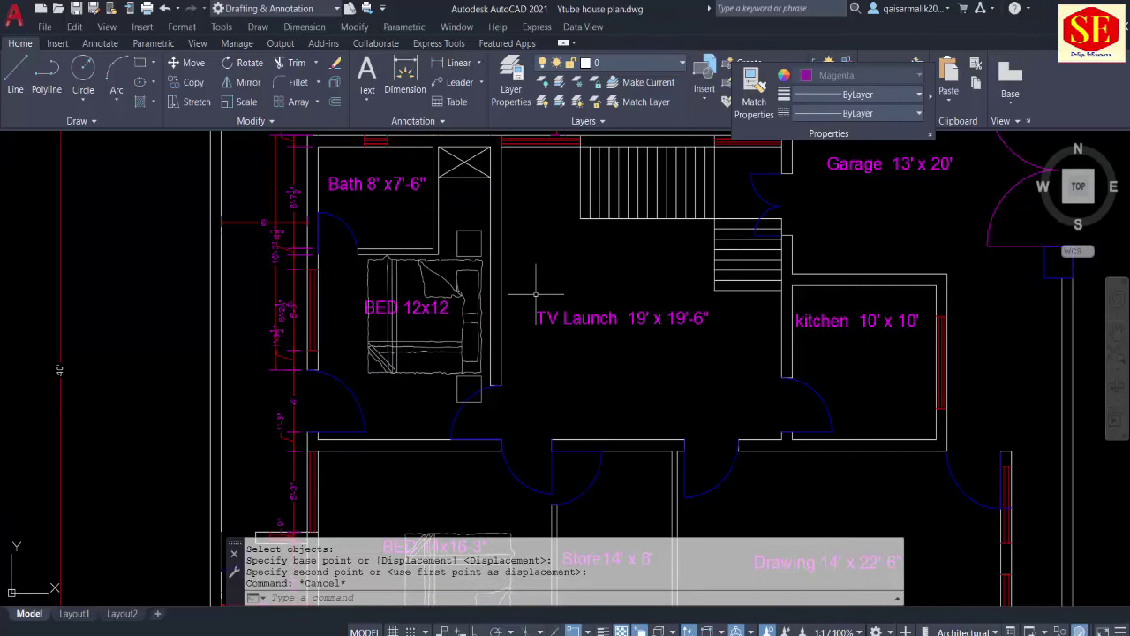
scroll(429, 298, up, 2)
Step: Copy the sofa-and-table set into the BED 12x12 bedroom
middle_drag(636, 356, 114, 395)
scroll(264, 397, down, 2)
scroll(751, 328, down, 1)
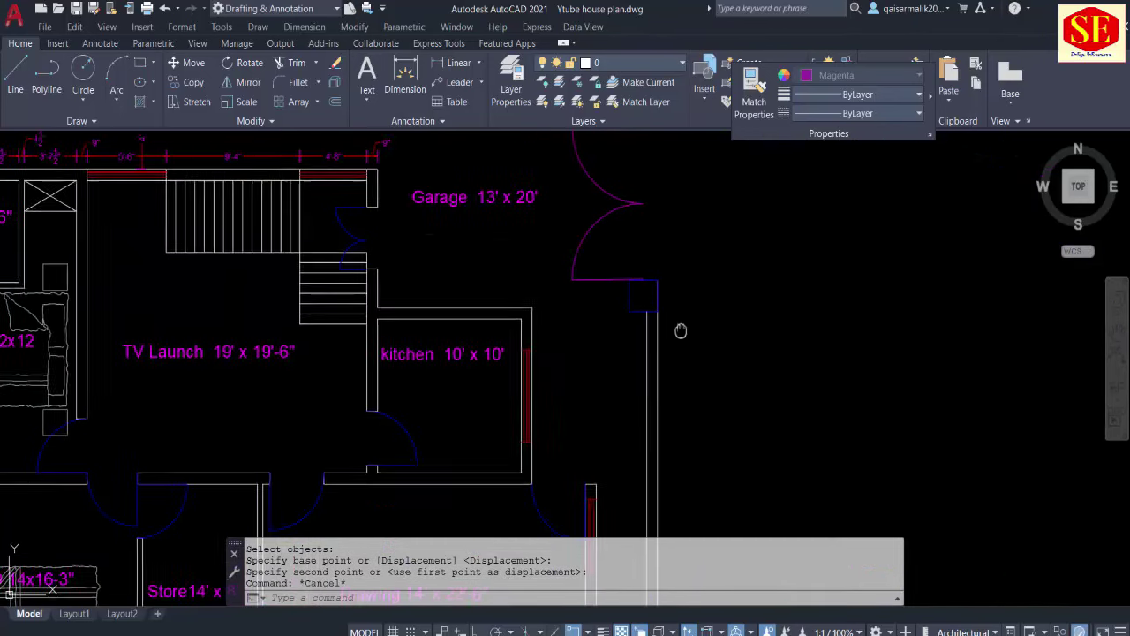
scroll(714, 416, up, 1)
scroll(765, 403, down, 2)
scroll(765, 402, down, 5)
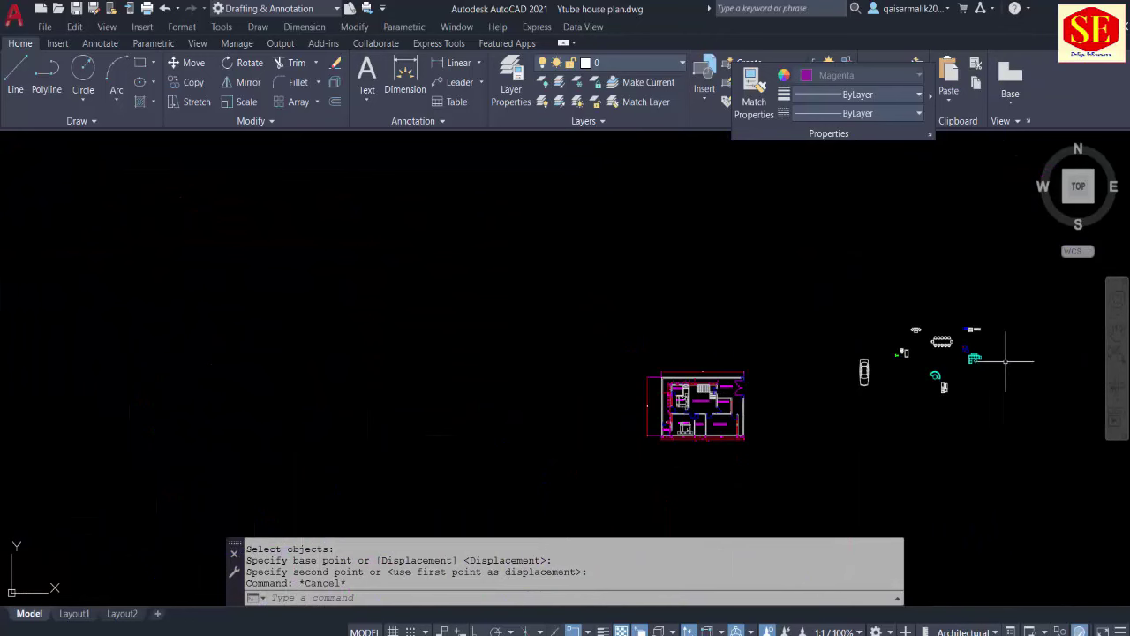
scroll(1005, 360, up, 3)
scroll(939, 265, down, 2)
scroll(870, 277, up, 3)
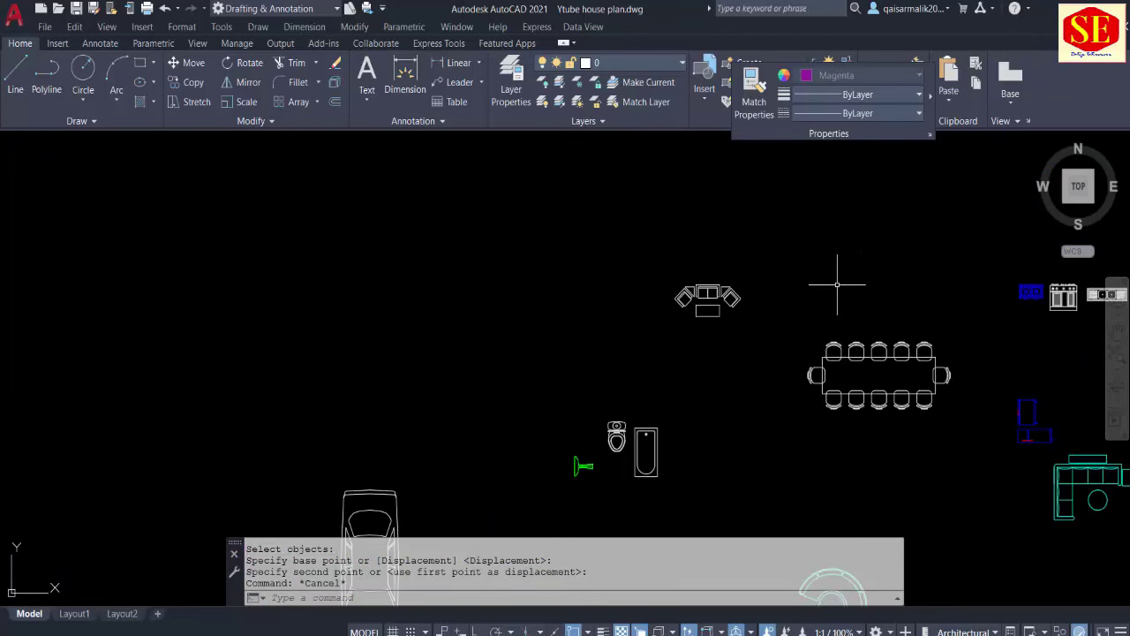
text(co)
key(Return)
click(708, 297)
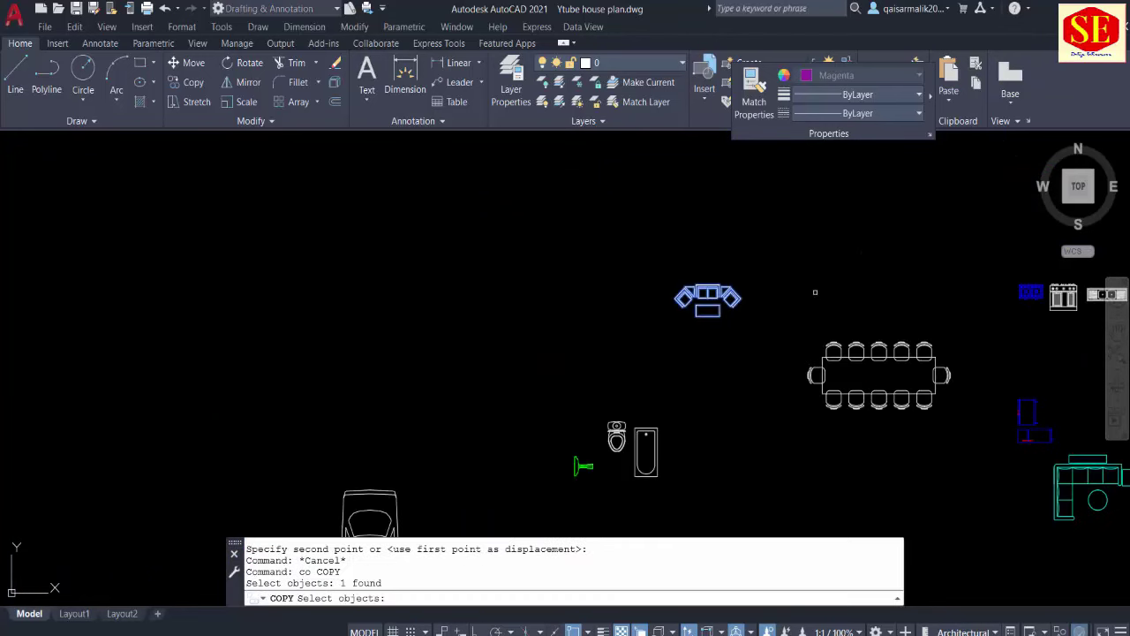
key(Return)
click(815, 293)
scroll(875, 250, down, 2)
scroll(625, 381, down, 2)
scroll(530, 376, up, 2)
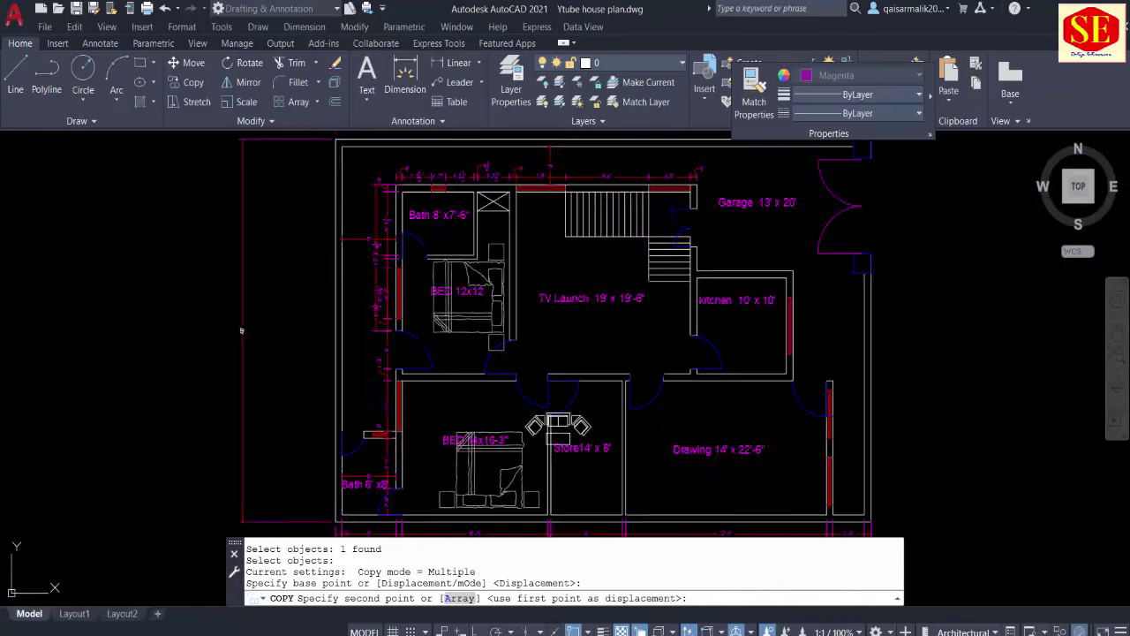
scroll(484, 373, up, 2)
scroll(484, 373, down, 1)
click(474, 311)
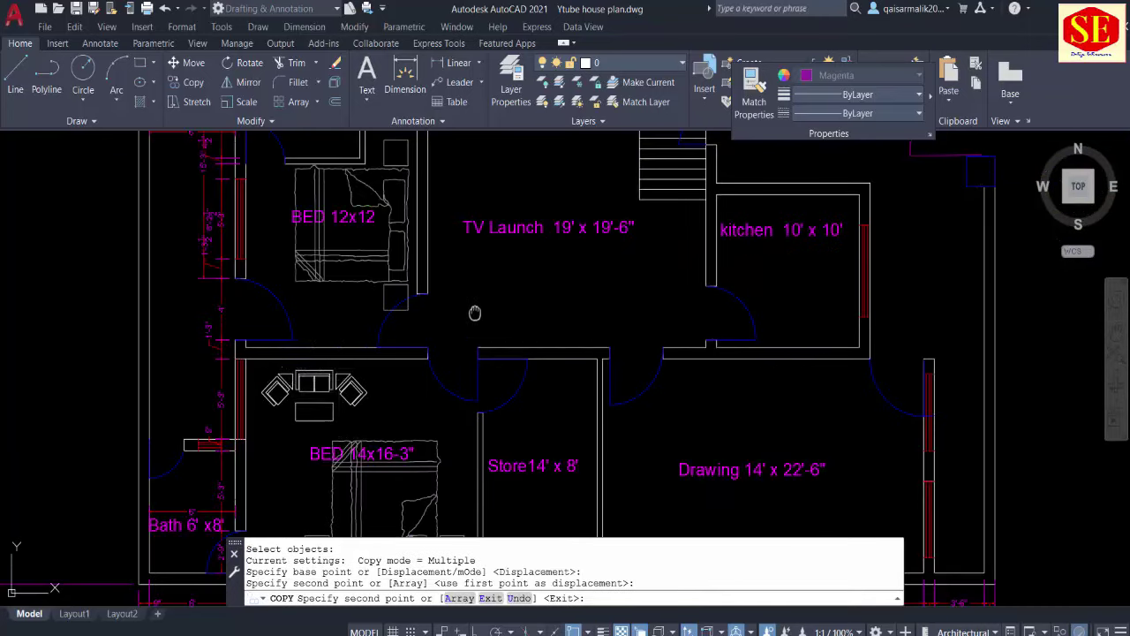
middle_drag(474, 312, 629, 389)
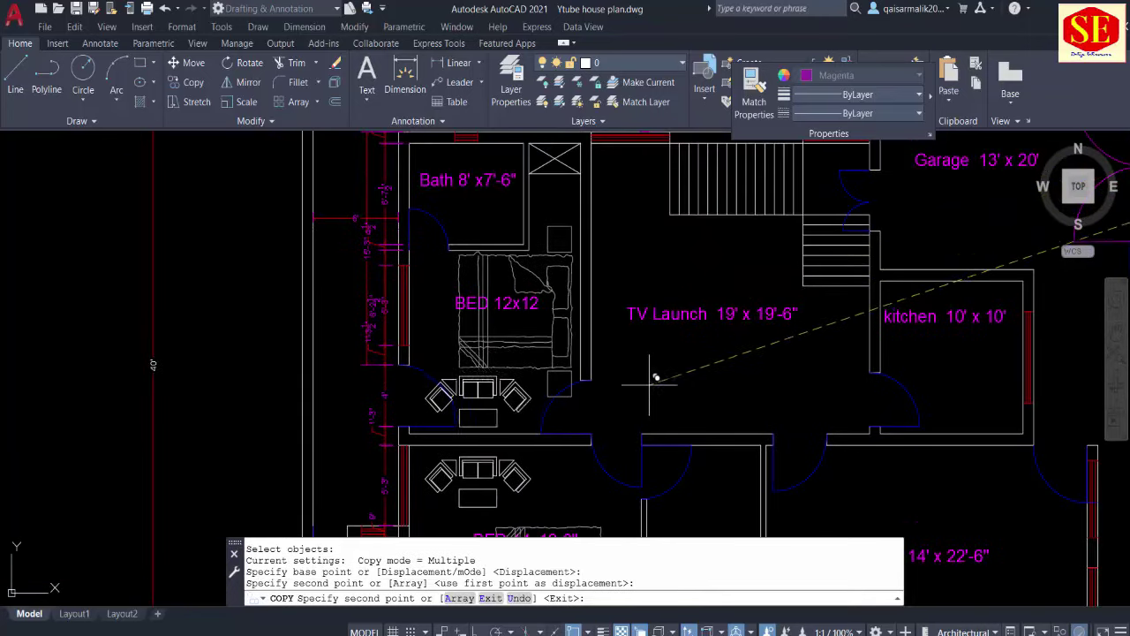
key(Escape)
Step: Rotate the copied sofa set 180° about its centre
text(ro)
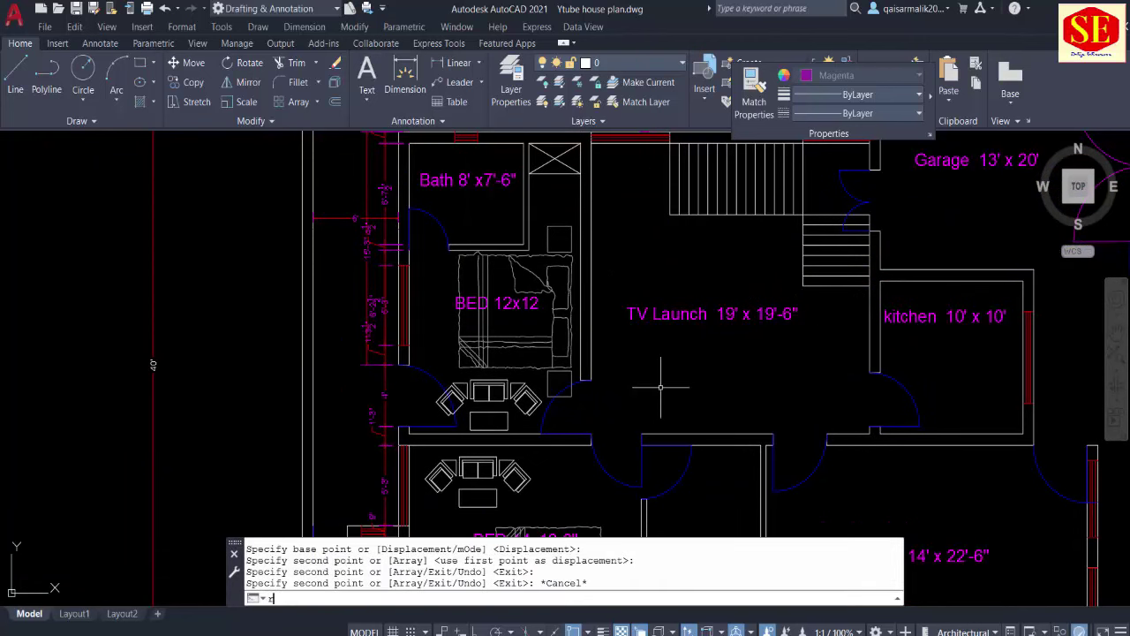
key(Return)
drag(434, 364, 544, 434)
key(Return)
click(482, 391)
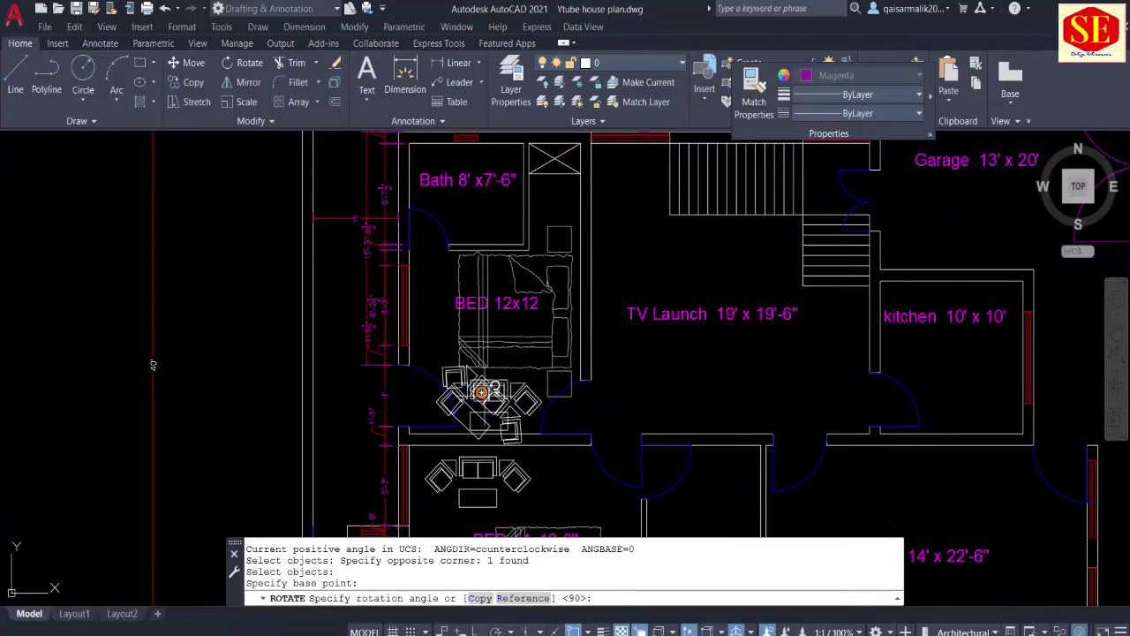
text(9)
key(BackSpace)
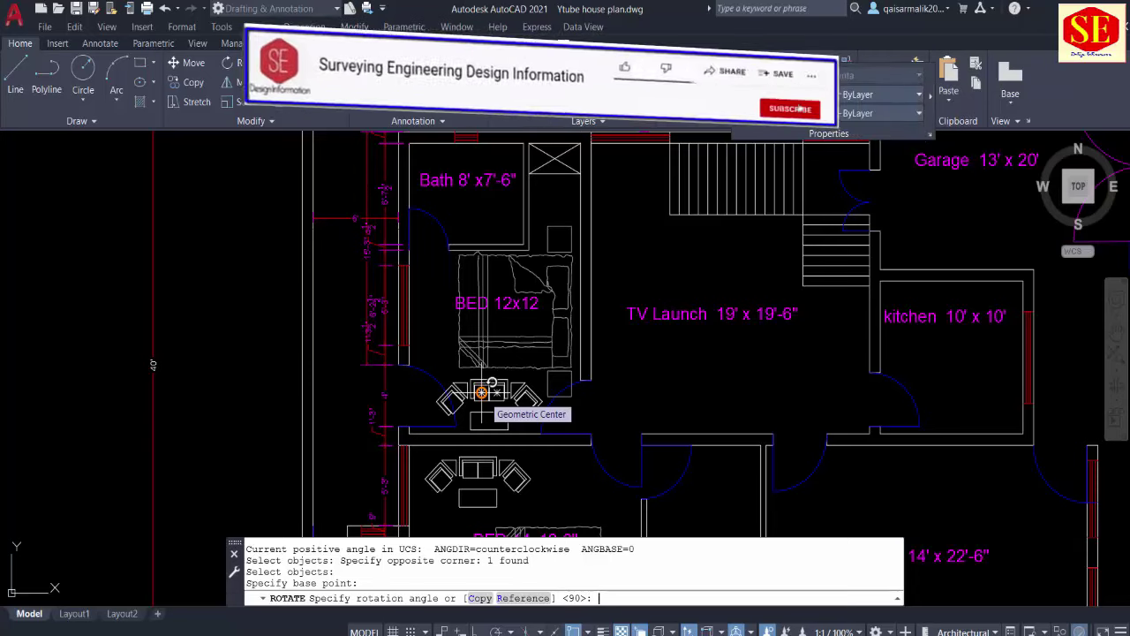
text(180)
key(Return)
key(Escape)
Step: Move the rotated sofa set into place below the bed
text(m)
key(Return)
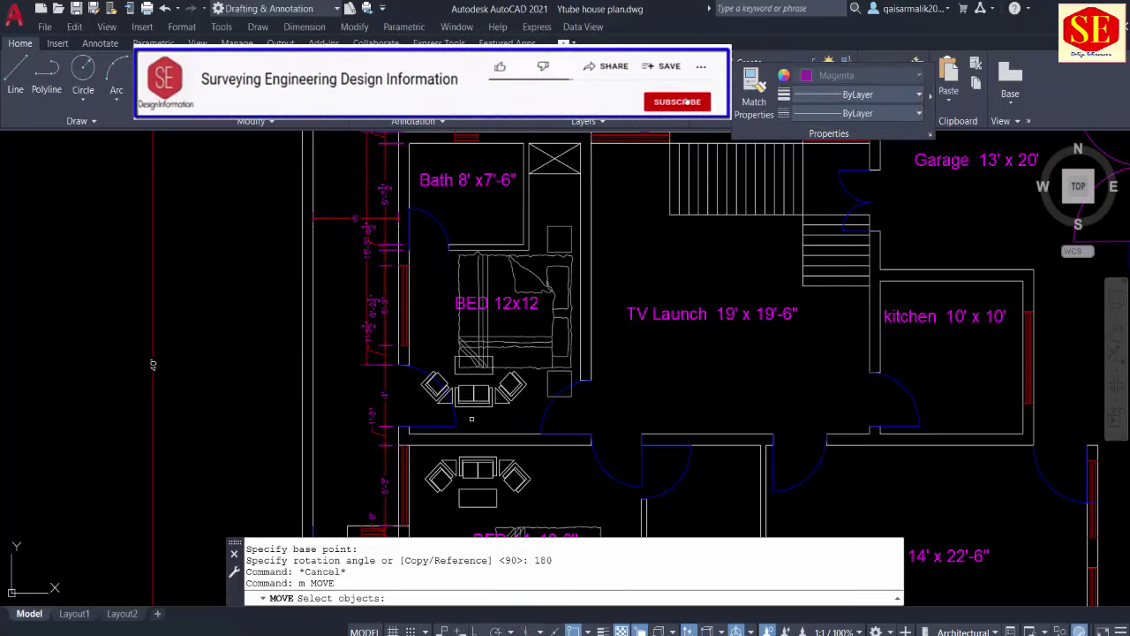
click(481, 389)
key(Return)
click(644, 365)
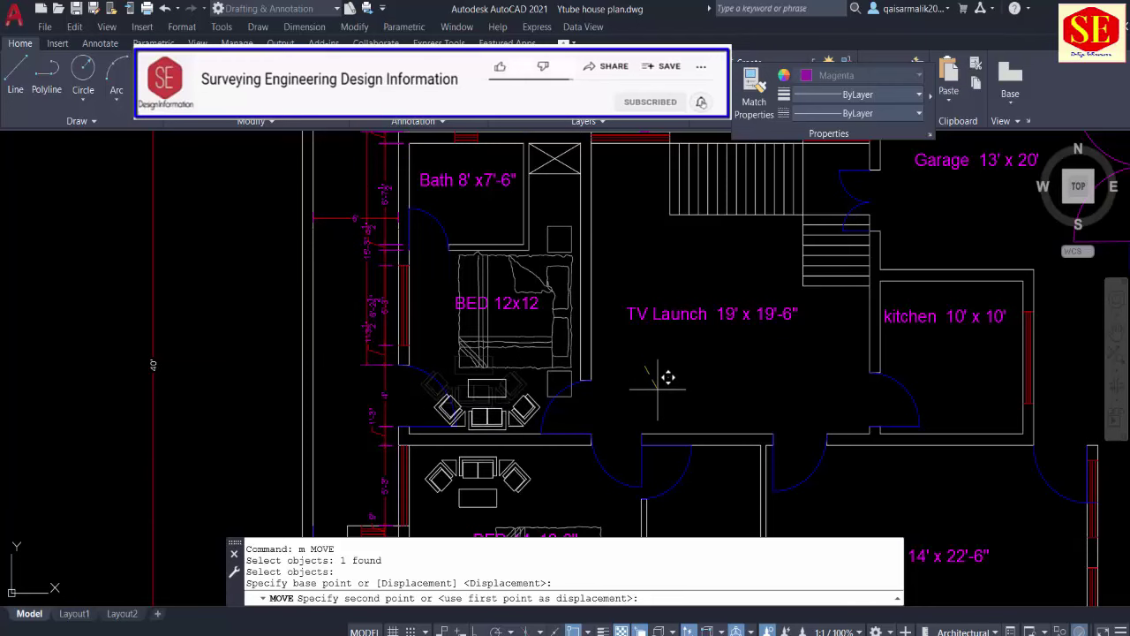
click(668, 379)
mouse_move(779, 434)
middle_down()
mouse_move(340, 307)
mouse_move(581, 227)
middle_up()
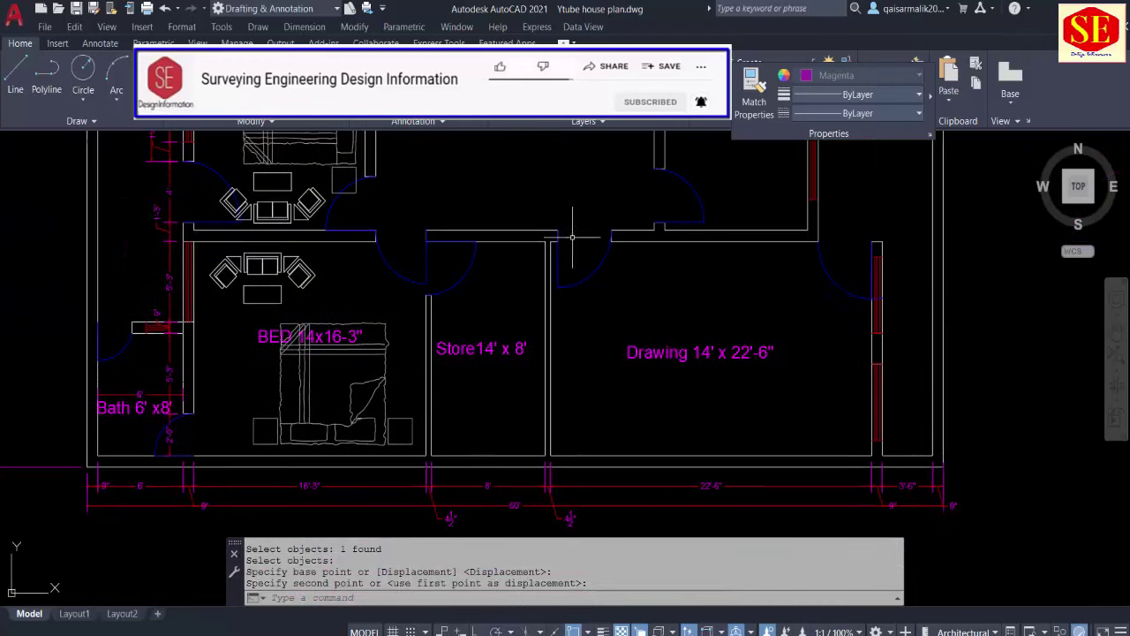
key(Escape)
Step: Move the bathtub block from the spare furniture into the Bath 6' x8' room
scroll(575, 318, down, 3)
middle_drag(575, 318, 160, 559)
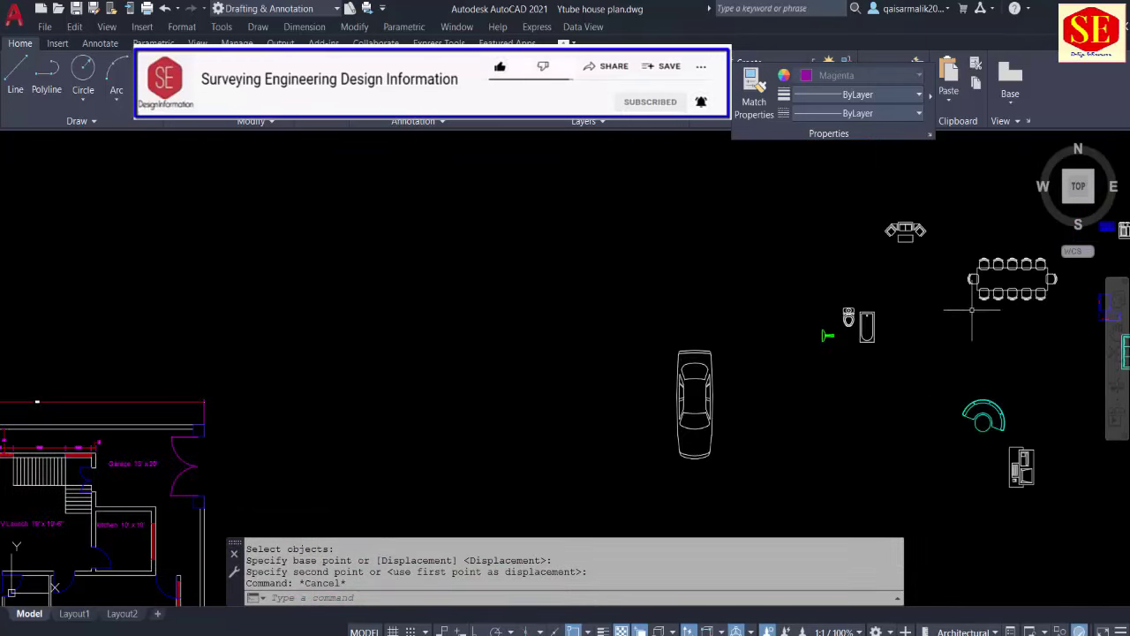
scroll(740, 359, up, 1)
scroll(632, 299, up, 2)
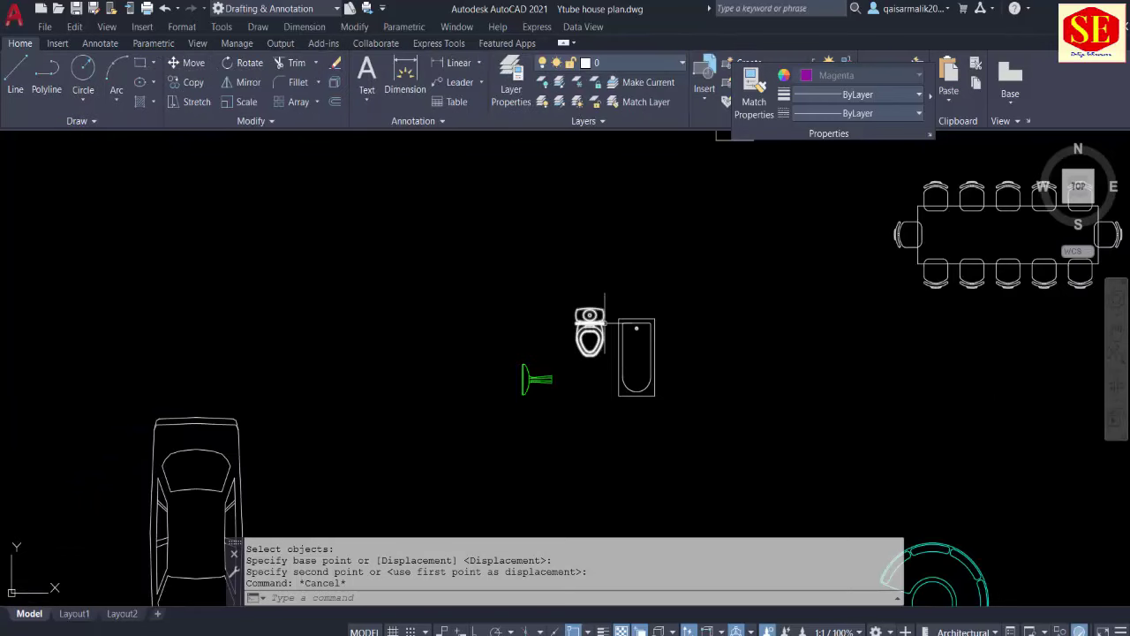
text(m)
key(Return)
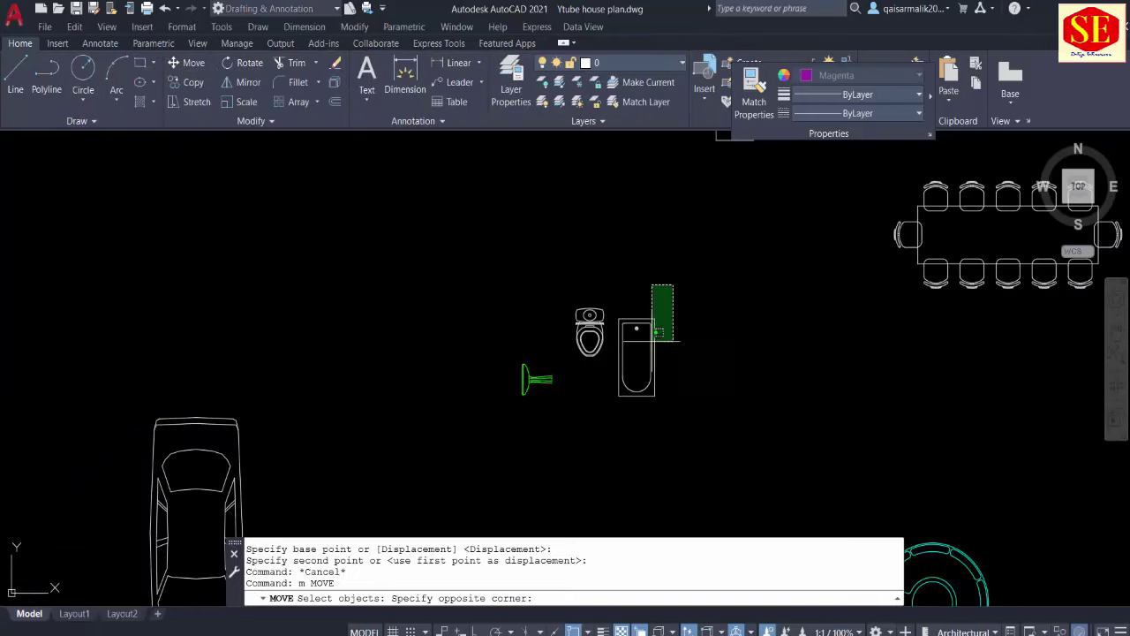
click(671, 340)
key(Return)
click(719, 349)
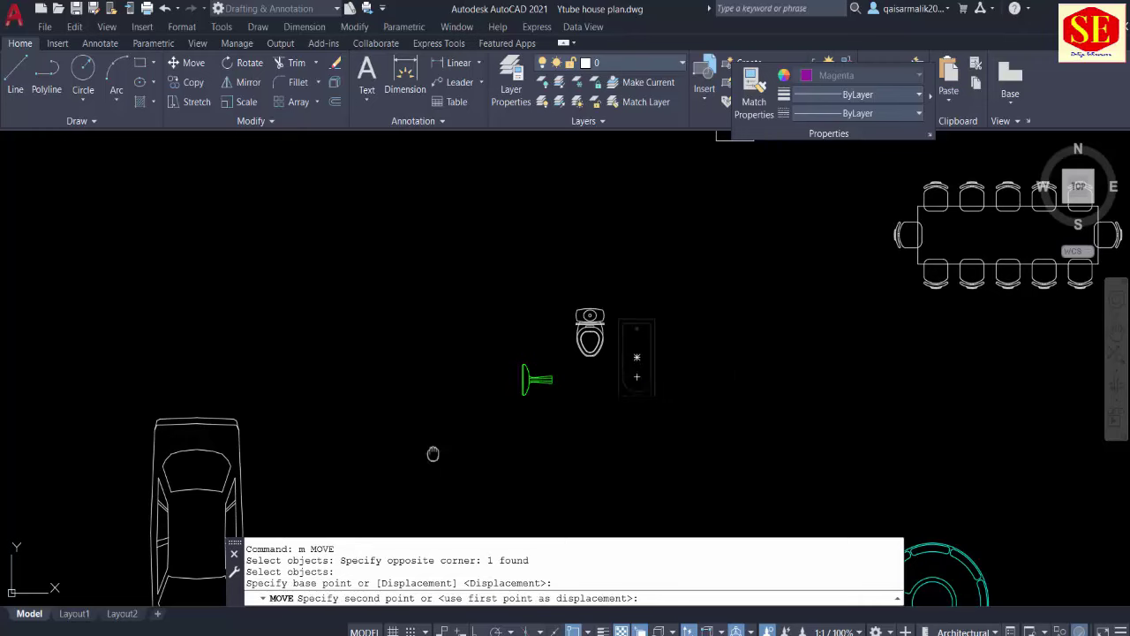
middle_drag(433, 454, 639, 379)
scroll(523, 408, down, 3)
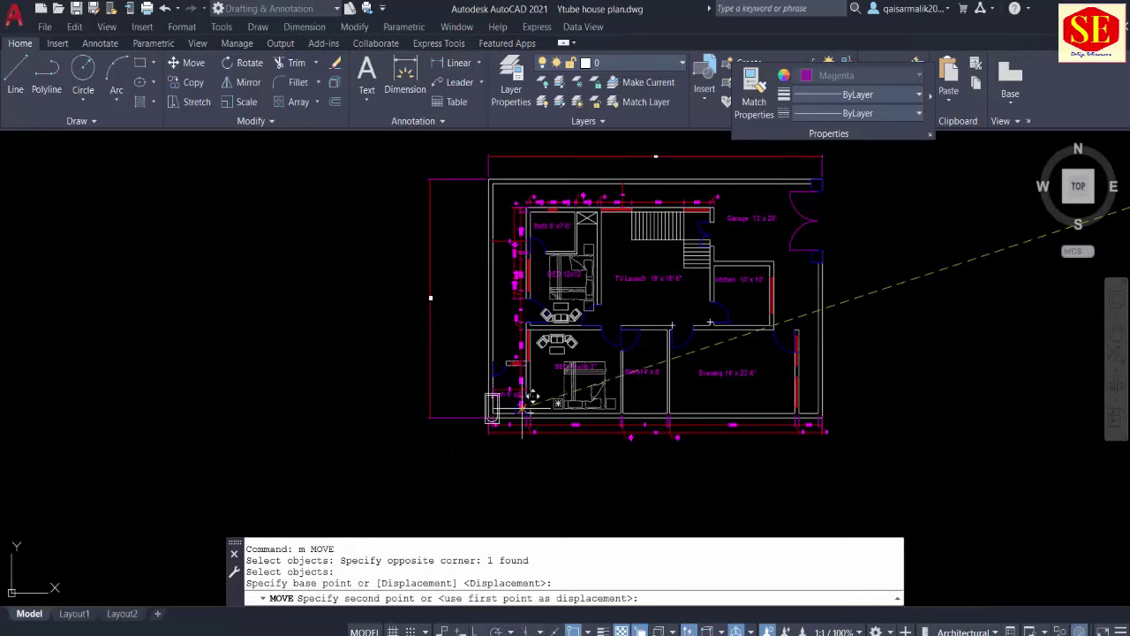
scroll(523, 408, up, 4)
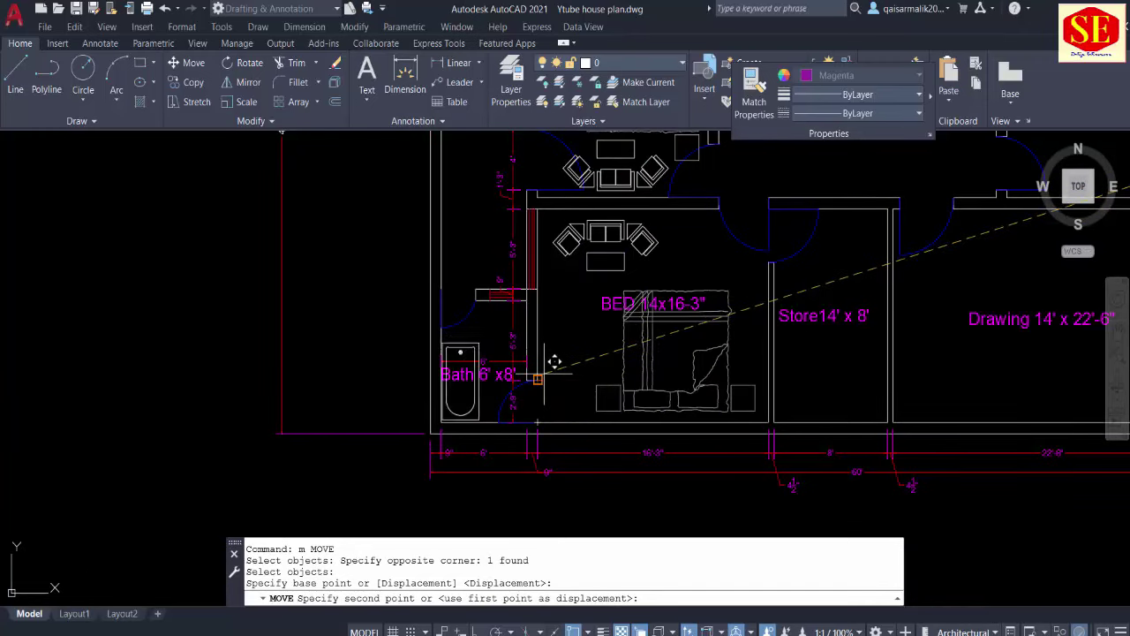
key(Escape)
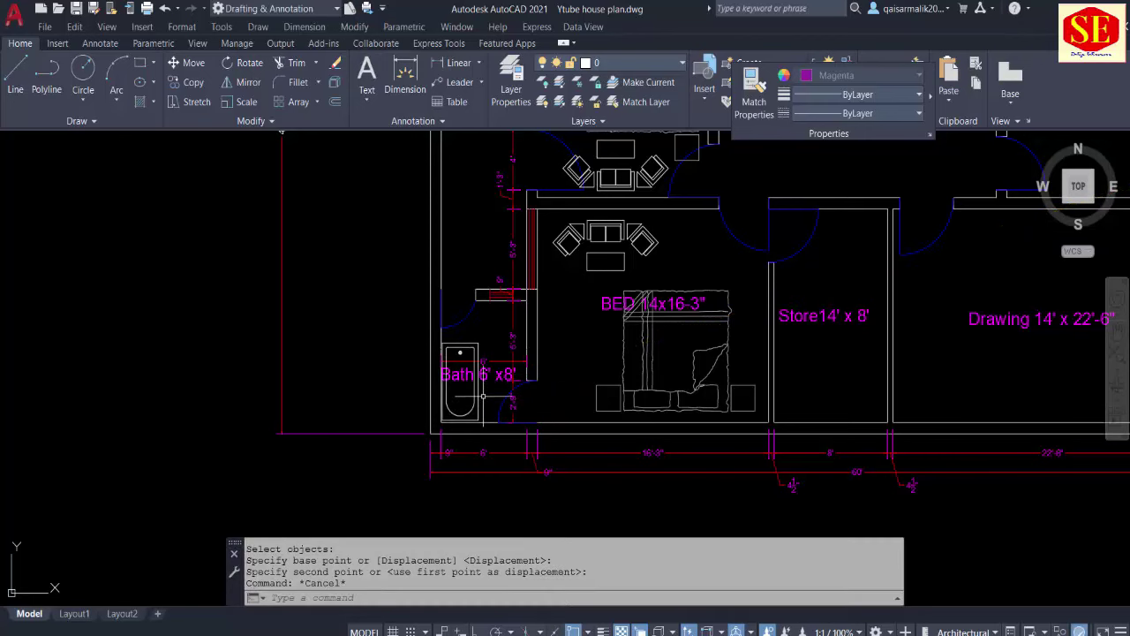
text(ro)
Step: Rotate the bathtub 180° inside the bathroom
key(Return)
click(477, 386)
key(Return)
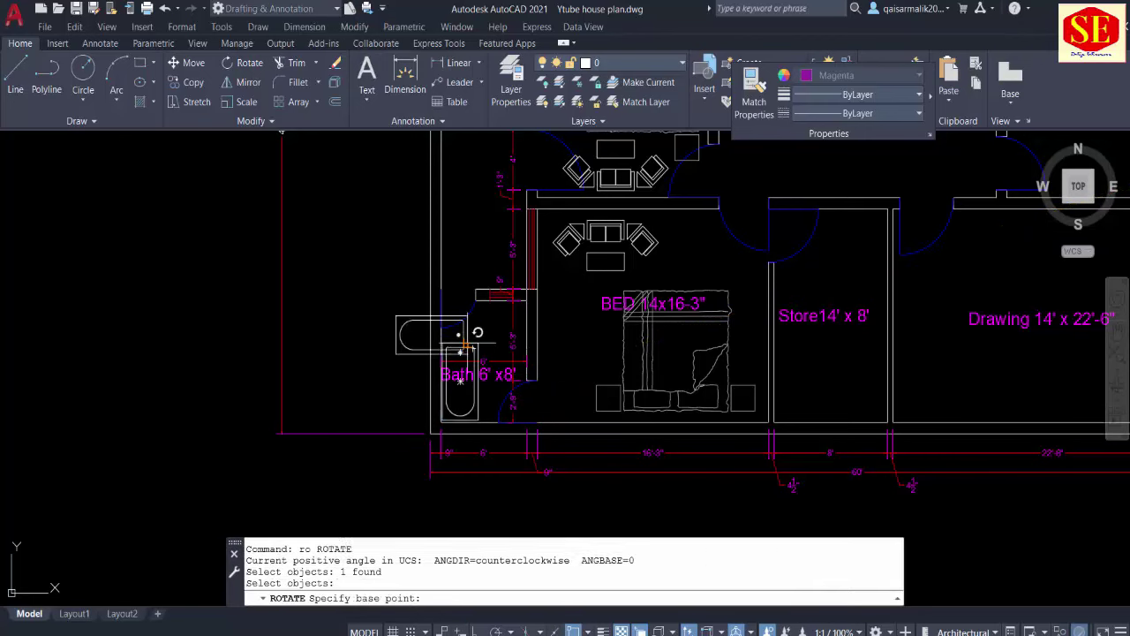
click(465, 343)
text(0)
key(Return)
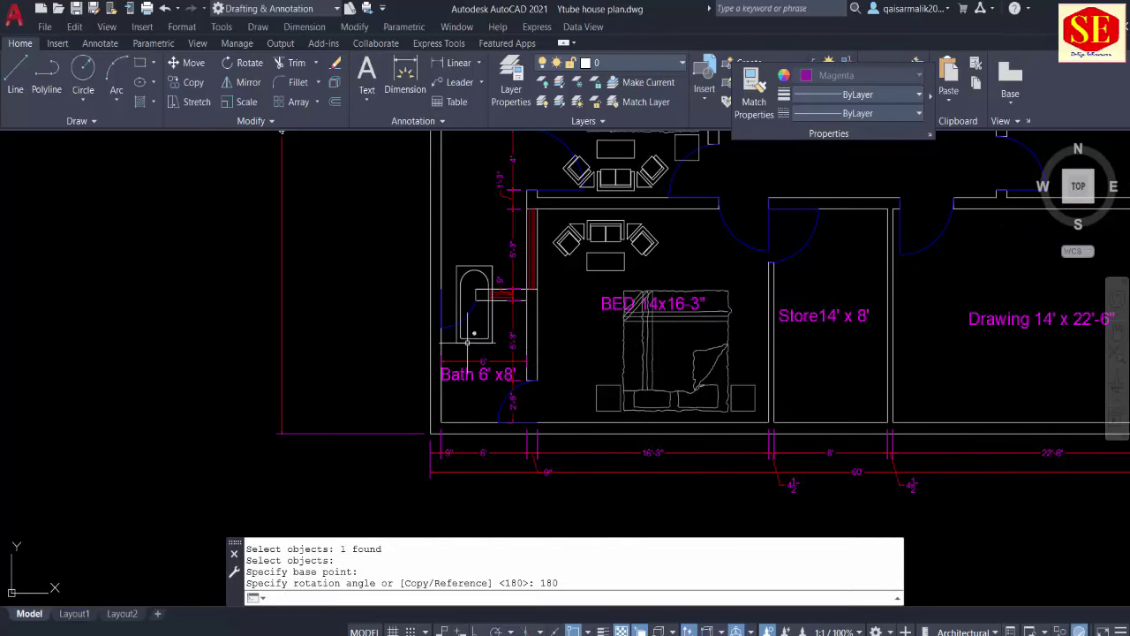
text(m)
Step: Shift the bathtub up against the bathroom's left wall
key(Return)
click(475, 333)
double_click(474, 250)
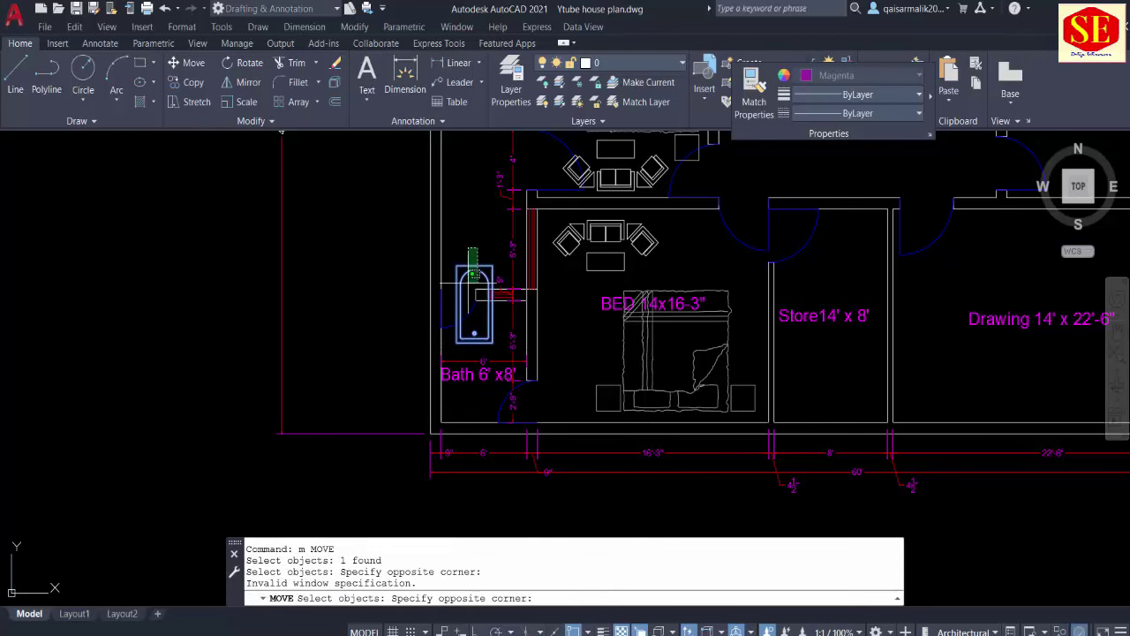
click(477, 345)
key(Return)
click(477, 214)
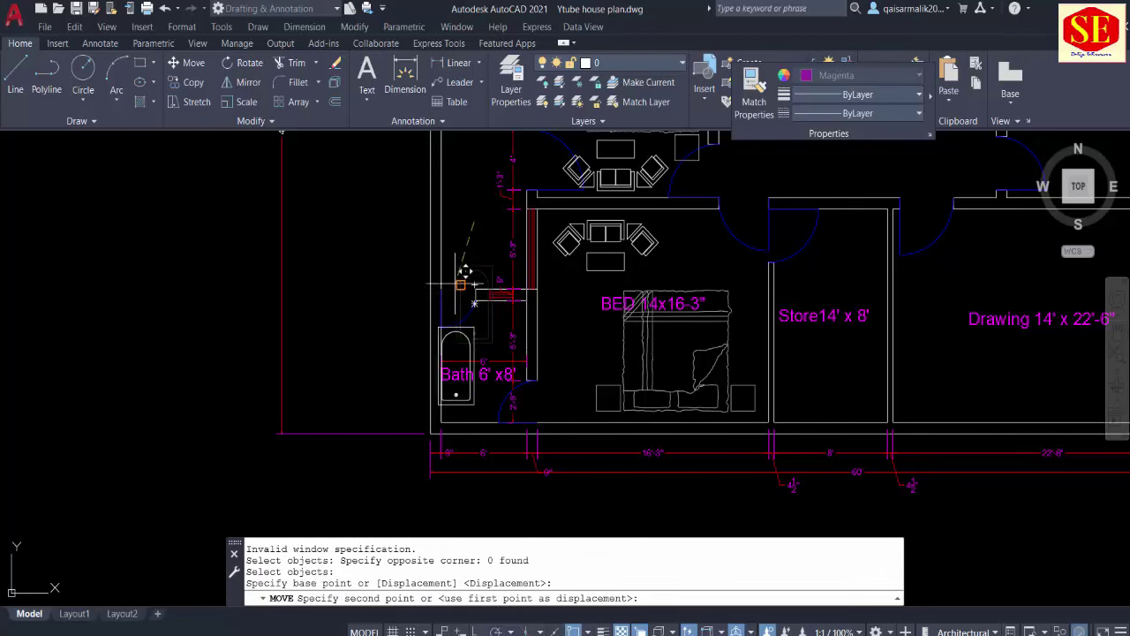
scroll(471, 284, up, 2)
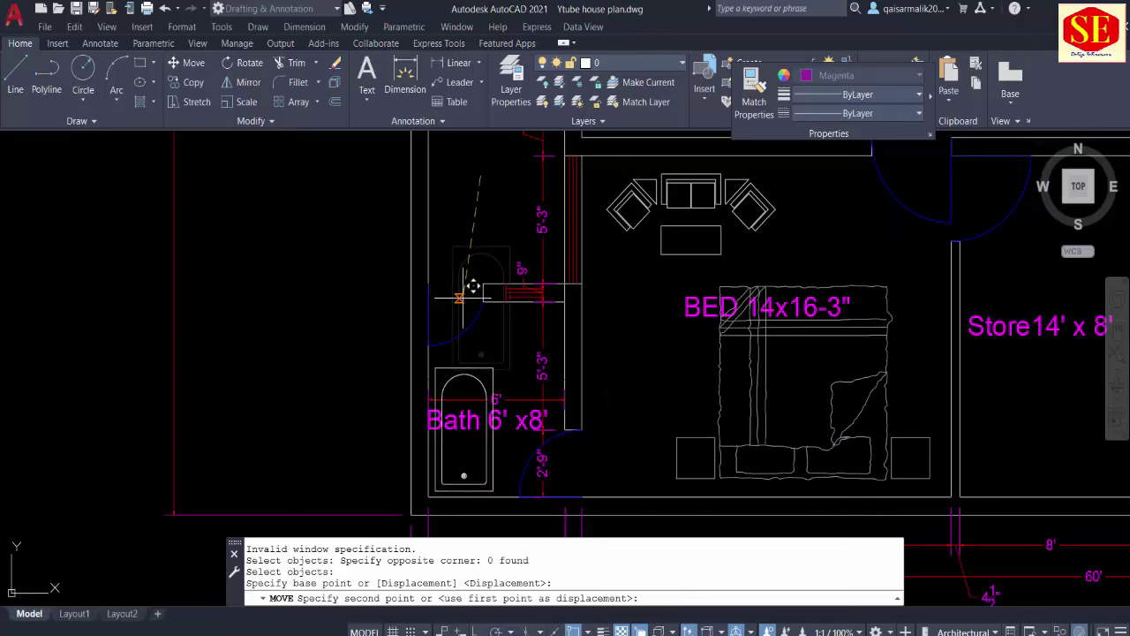
click(474, 286)
scroll(494, 385, down, 5)
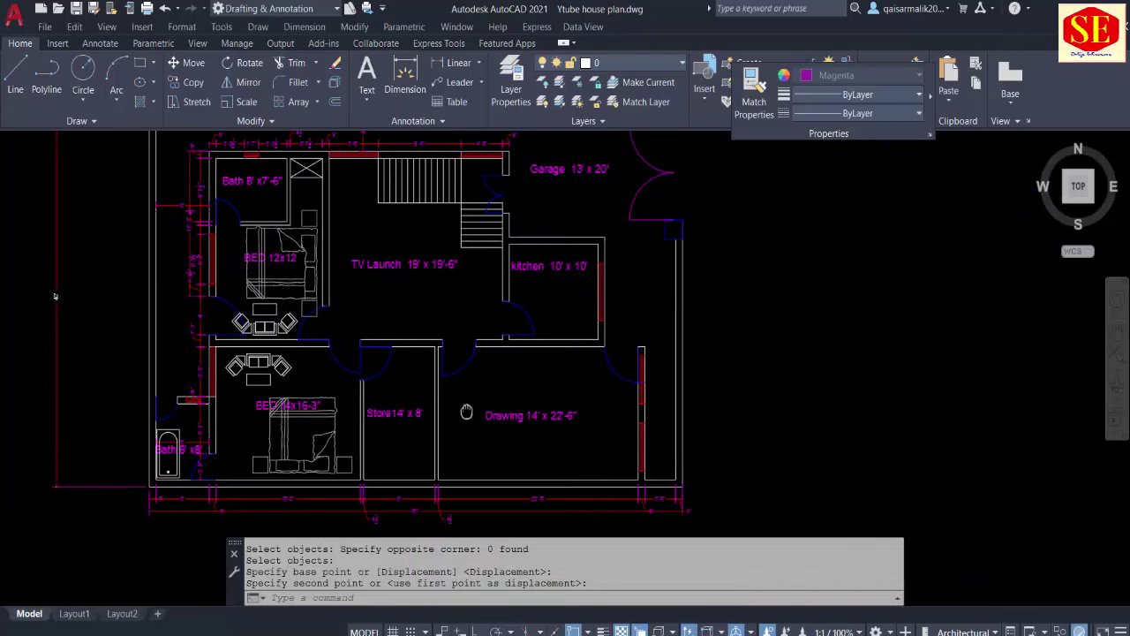
scroll(724, 285, down, 3)
scroll(562, 436, down, 2)
key(Escape)
Step: Move the toilet and washbasin blocks together next to the bathroom
scroll(794, 315, up, 2)
key(Escape)
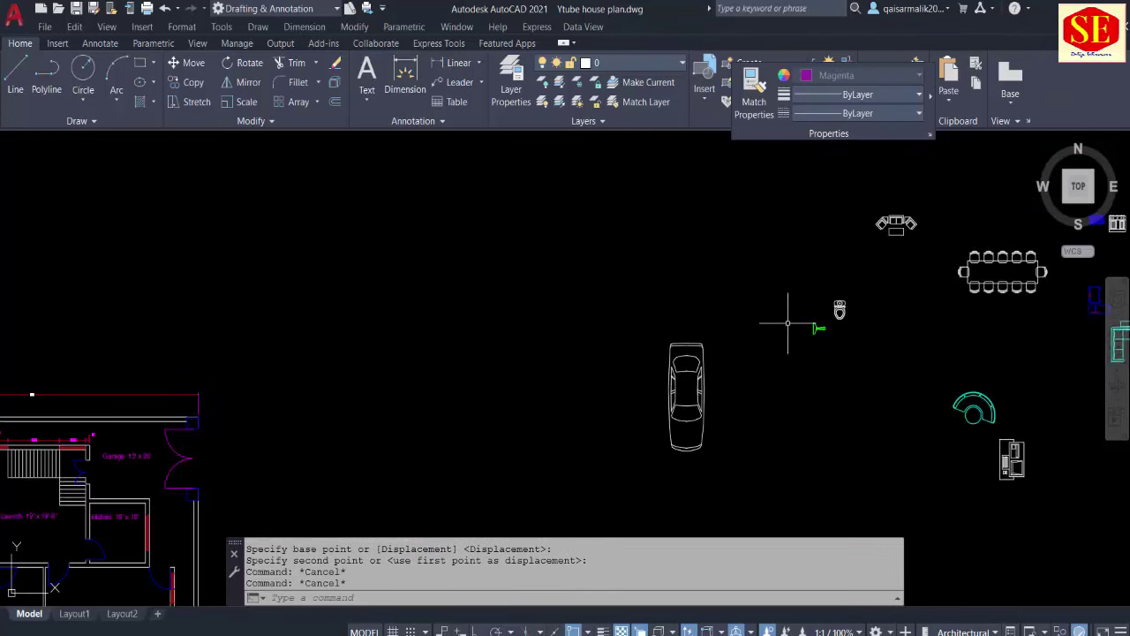
text(m)
key(Return)
click(832, 312)
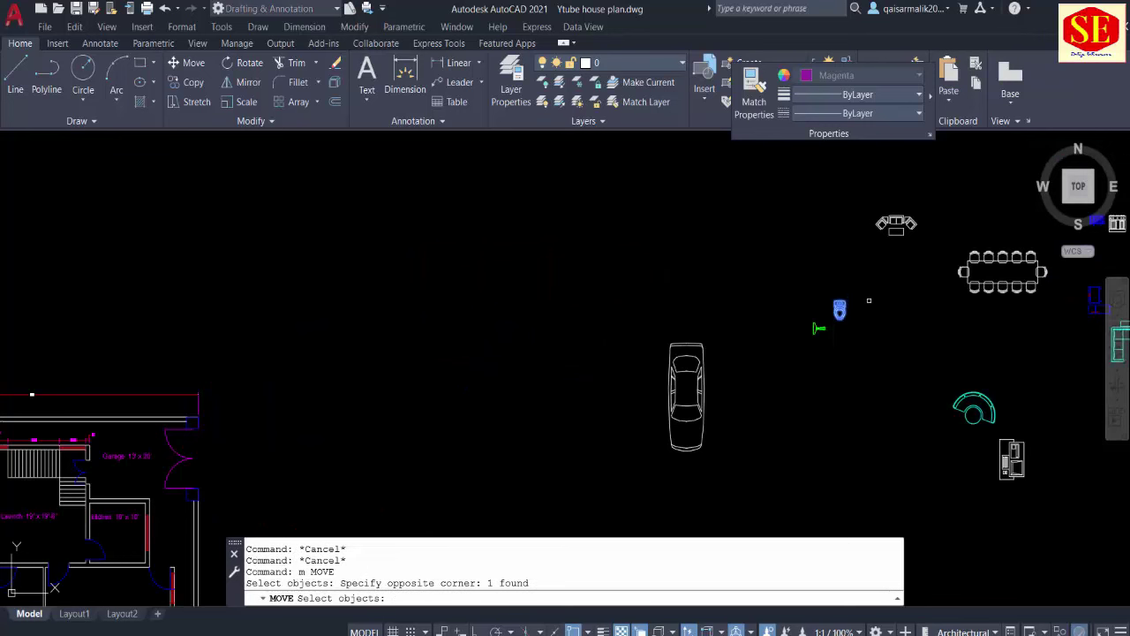
drag(869, 301, 789, 372)
key(Return)
click(880, 386)
scroll(706, 370, down, 2)
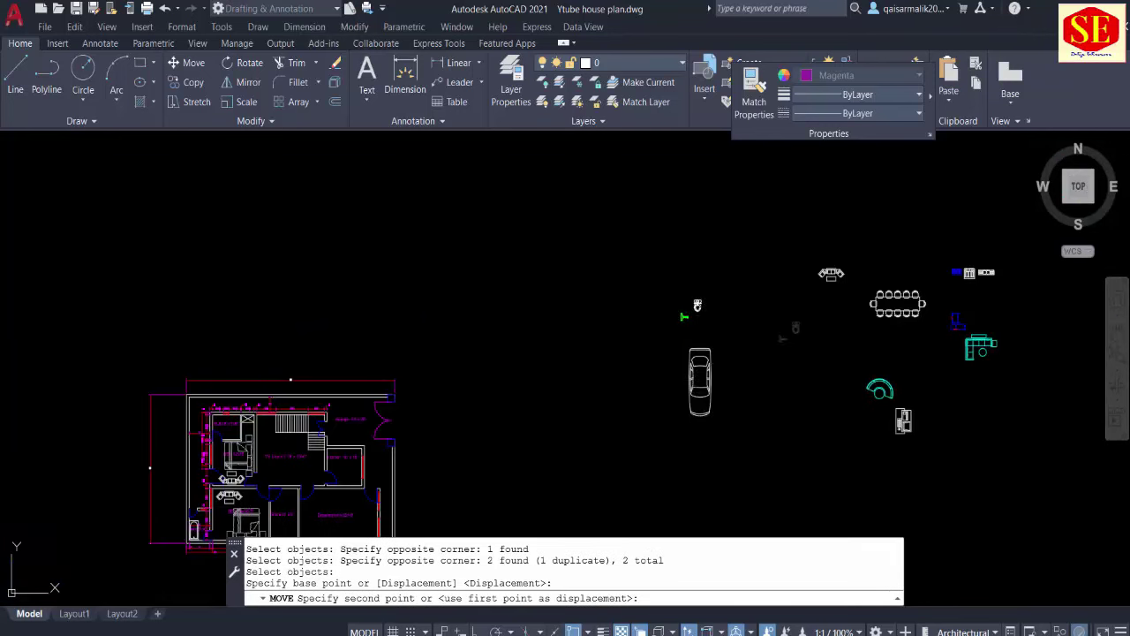
middle_drag(303, 429, 454, 430)
scroll(422, 452, up, 2)
scroll(575, 328, up, 2)
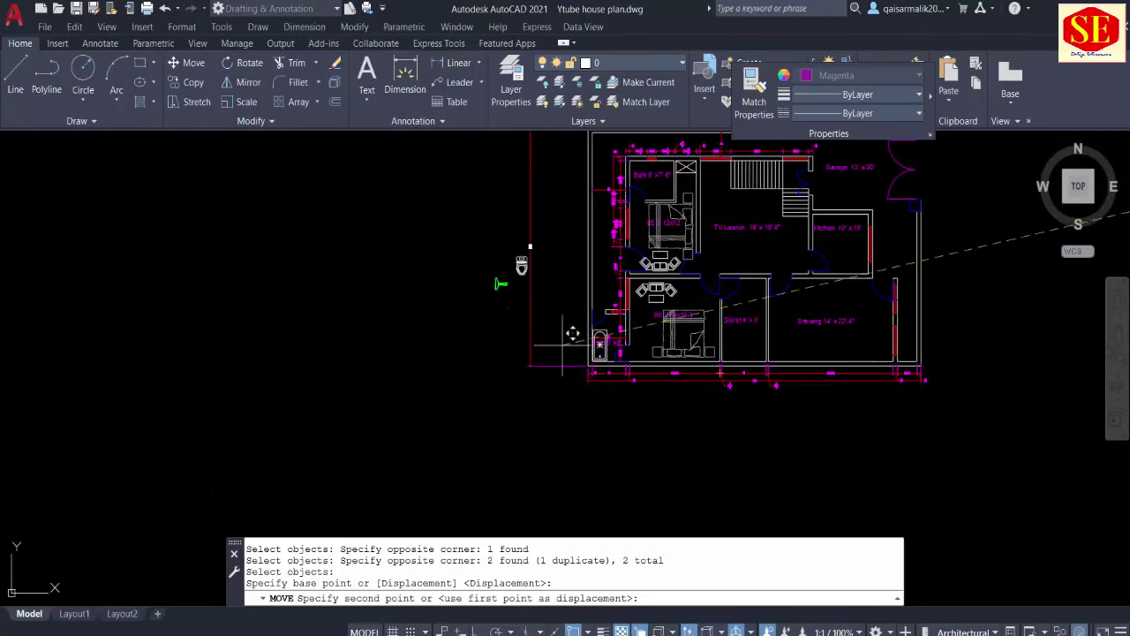
scroll(613, 396, up, 2)
click(653, 431)
key(Escape)
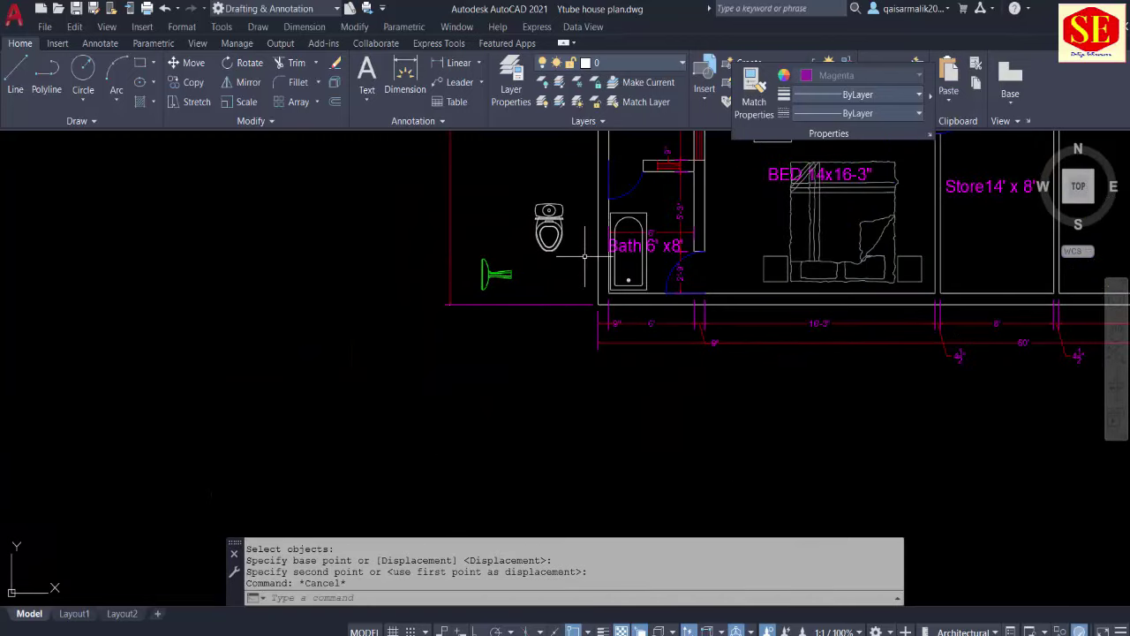
Step: Rotate the toilet 90°, then a further 180° to face the right way
text(RO)
key(Return)
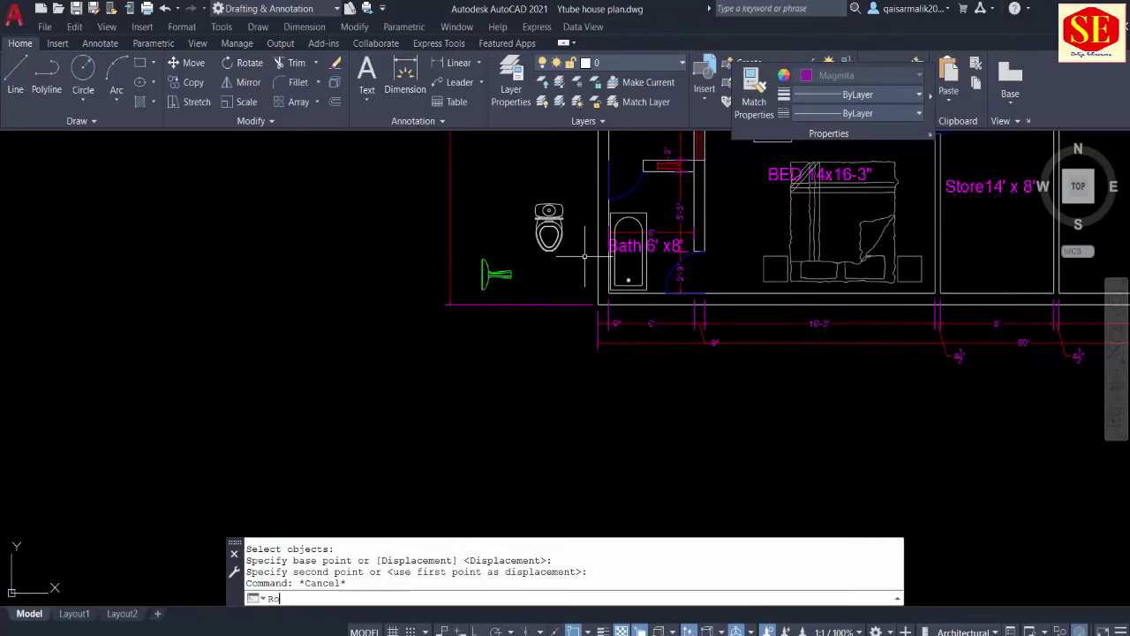
click(569, 259)
key(Return)
click(549, 210)
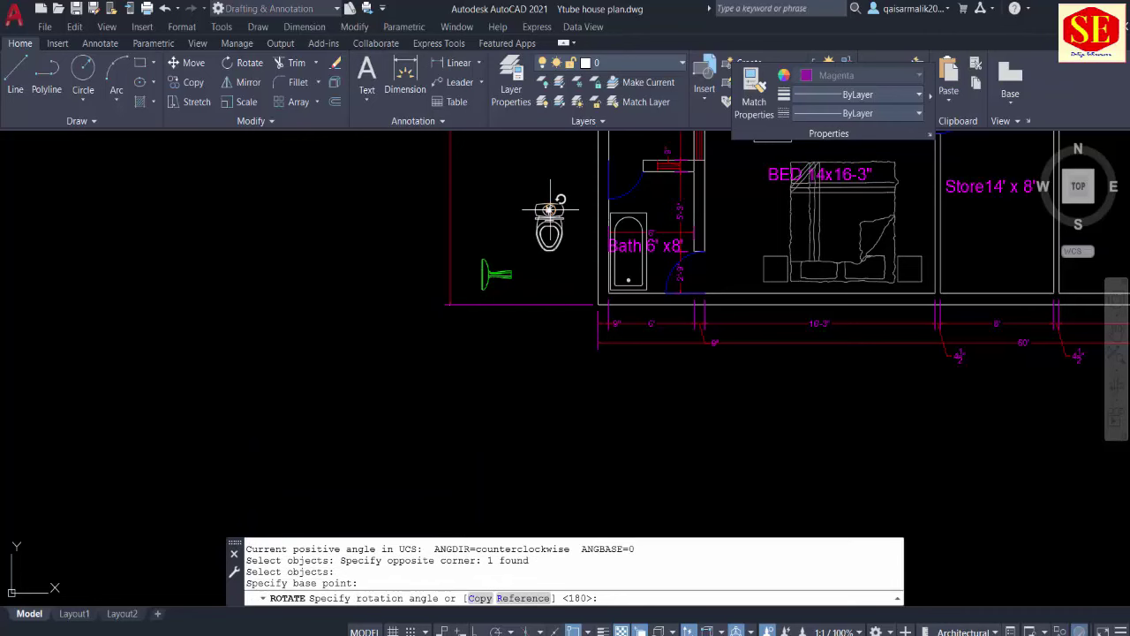
text(90)
key(Return)
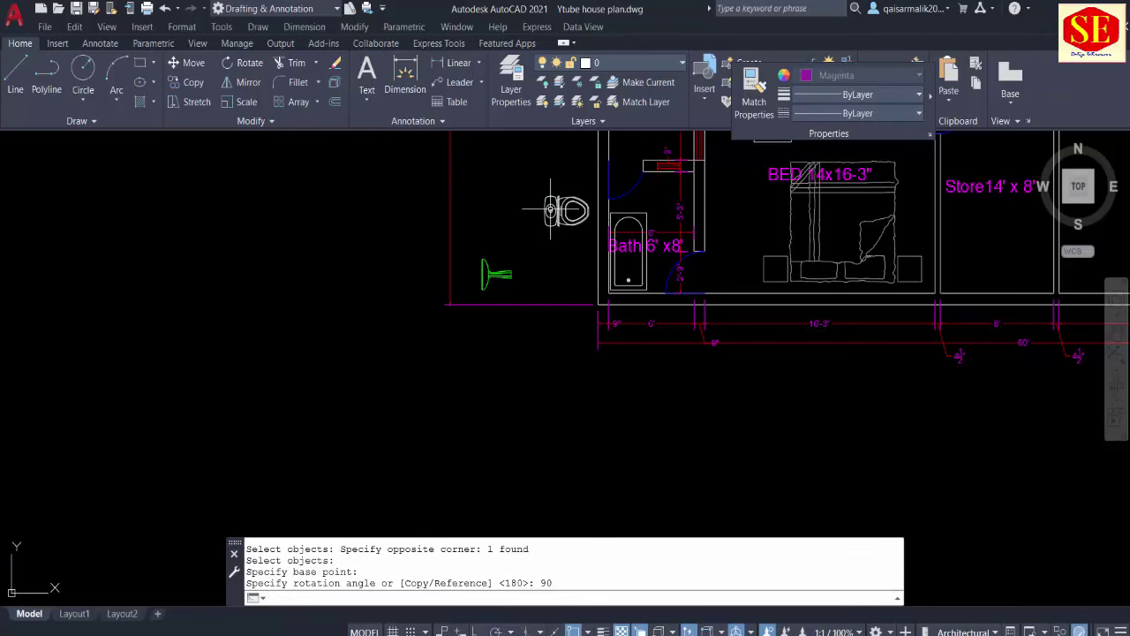
text(RP)
key(BackSpace)
key(Return)
click(551, 210)
key(Return)
click(554, 211)
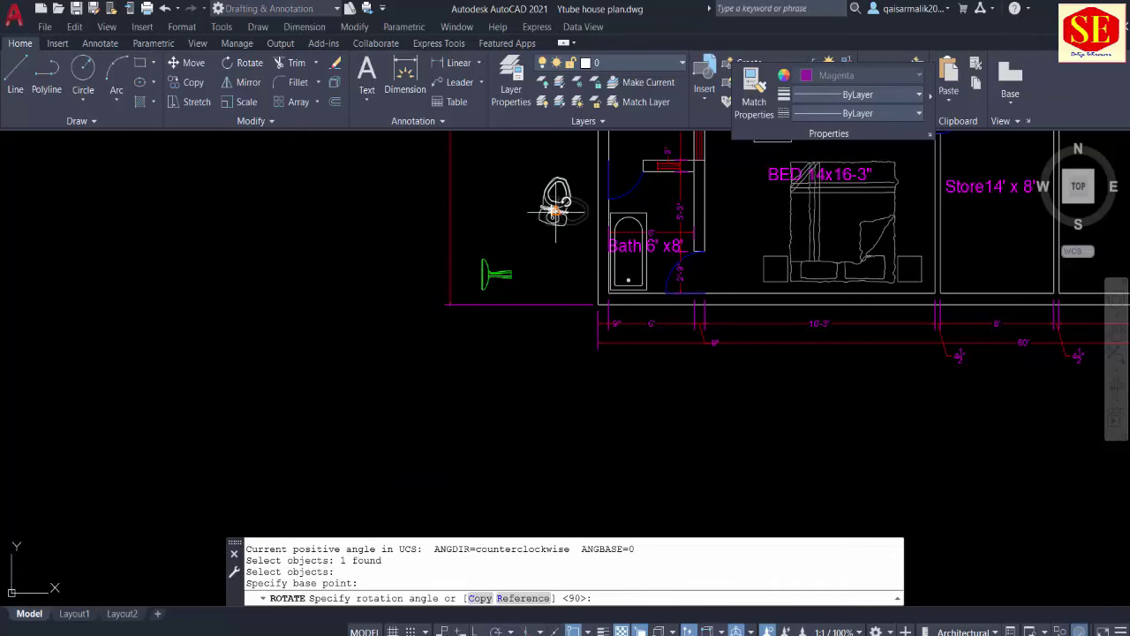
text(180)
key(Return)
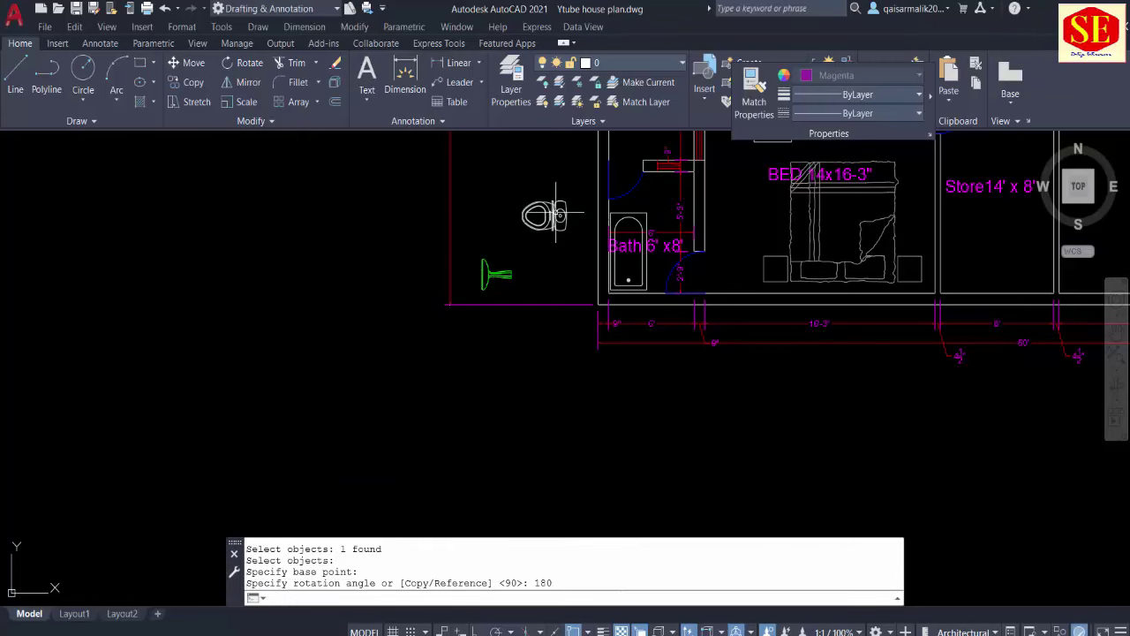
Step: Move the toilet to the top of the Bath 6' x8' room
text(m)
key(Return)
click(544, 215)
key(Return)
click(545, 215)
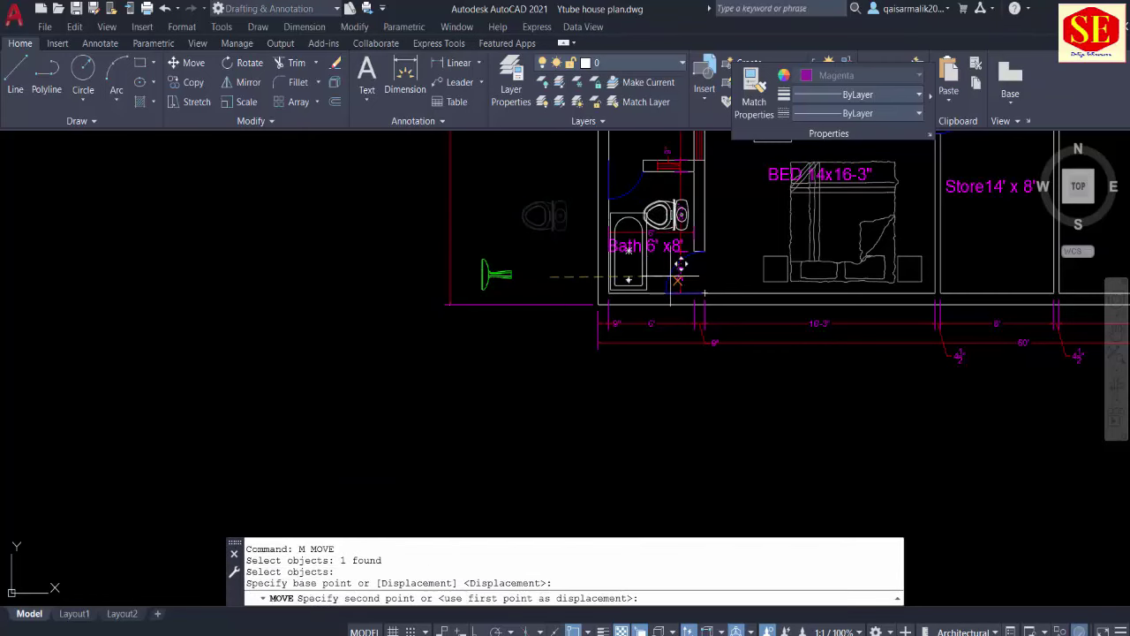
scroll(677, 252, down, 1)
scroll(660, 266, down, 1)
scroll(660, 266, up, 4)
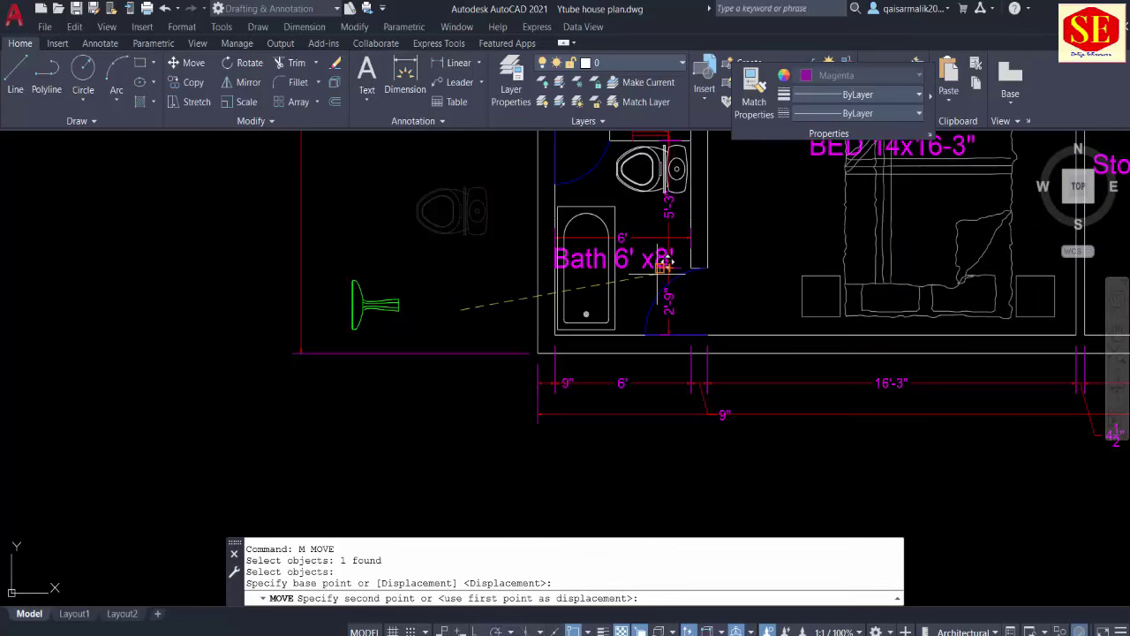
click(654, 168)
key(Escape)
Step: Move the green basin beside the toilet in the bath
key(Return)
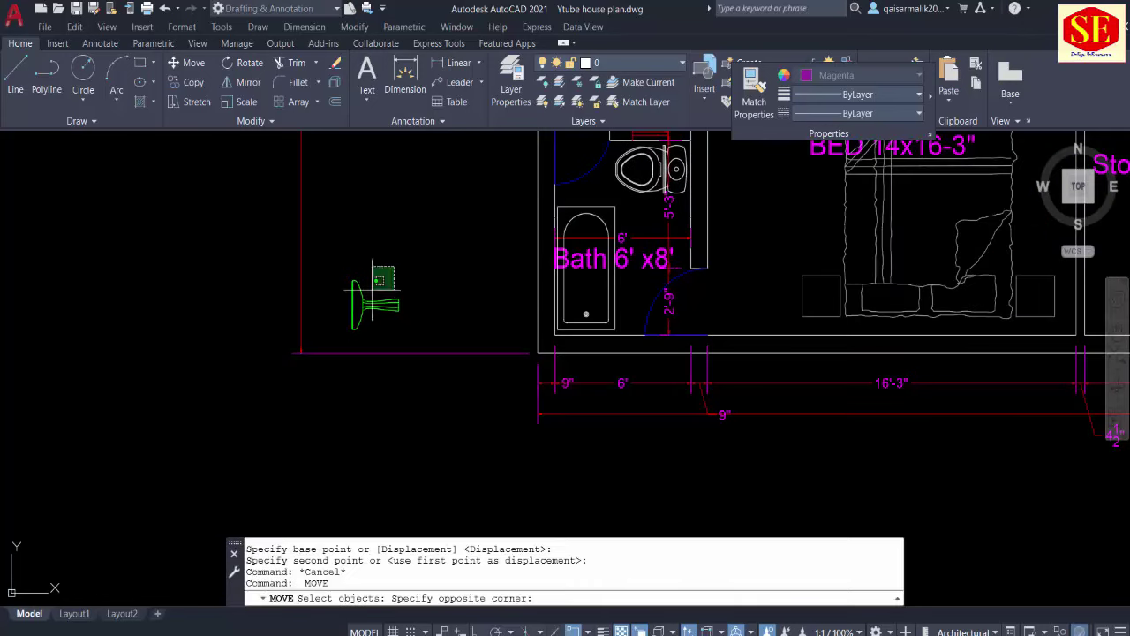
drag(328, 250, 403, 332)
key(Return)
click(362, 294)
click(649, 231)
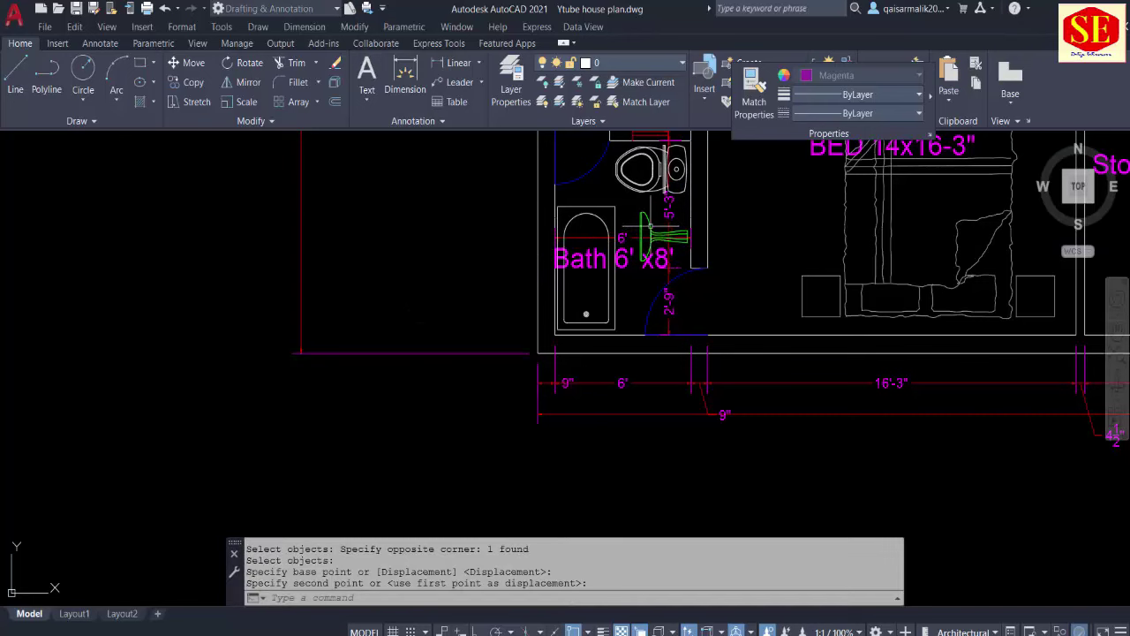
key(Escape)
middle_drag(711, 280, 699, 358)
Step: Copy the toilet from the lower bath into the upper Bath 8' x7'-6" room
text(co)
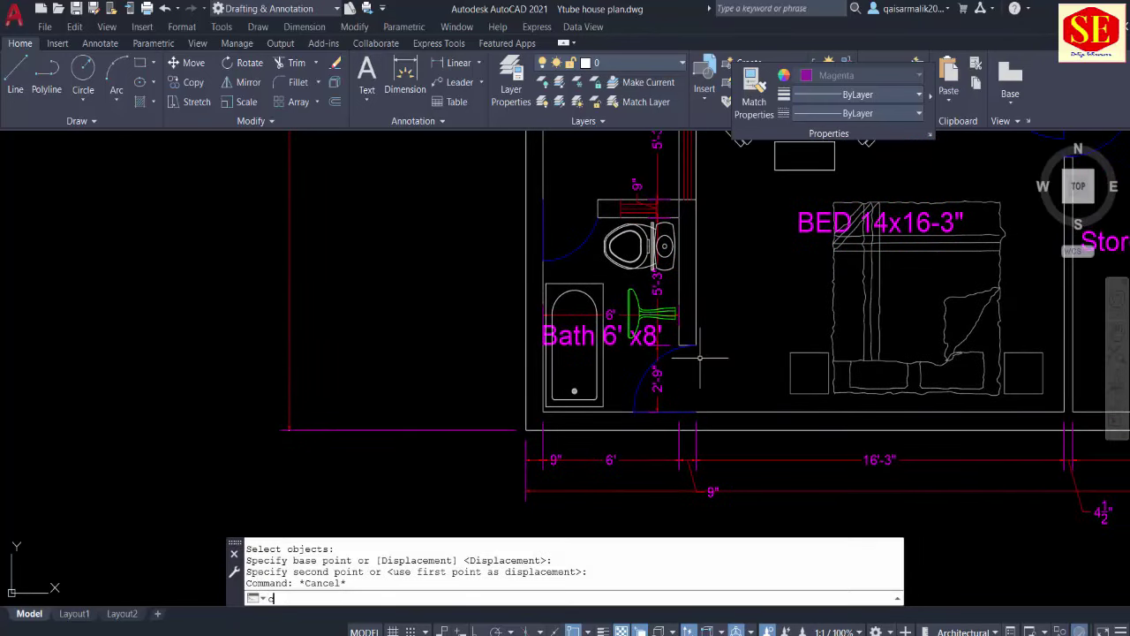
key(Return)
click(625, 246)
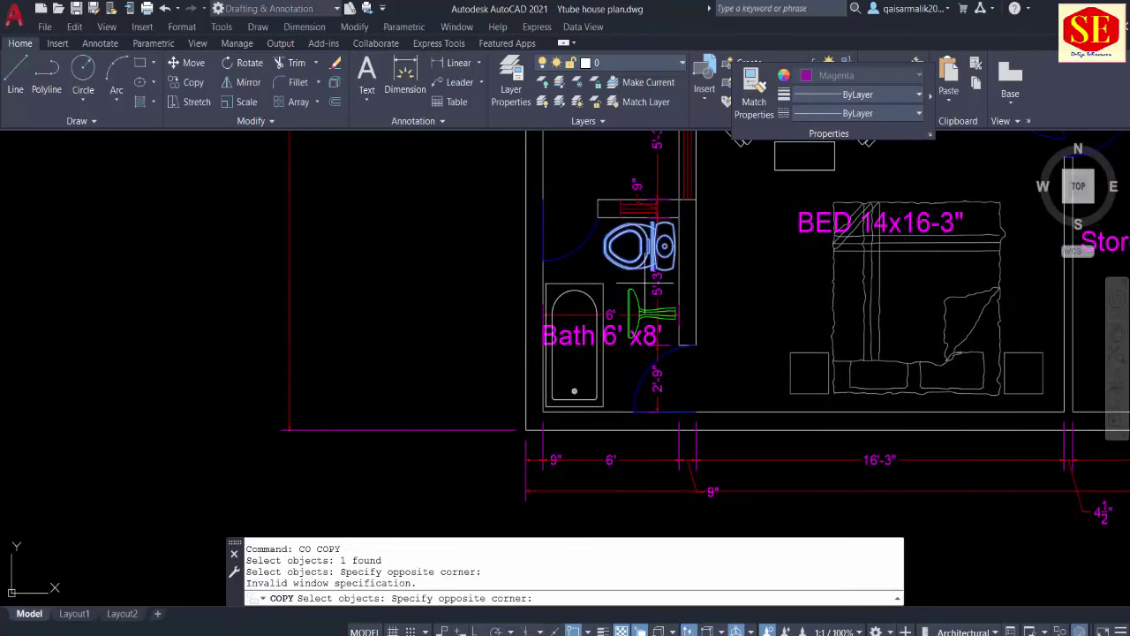
scroll(653, 389, down, 5)
scroll(654, 389, up, 4)
text(`)
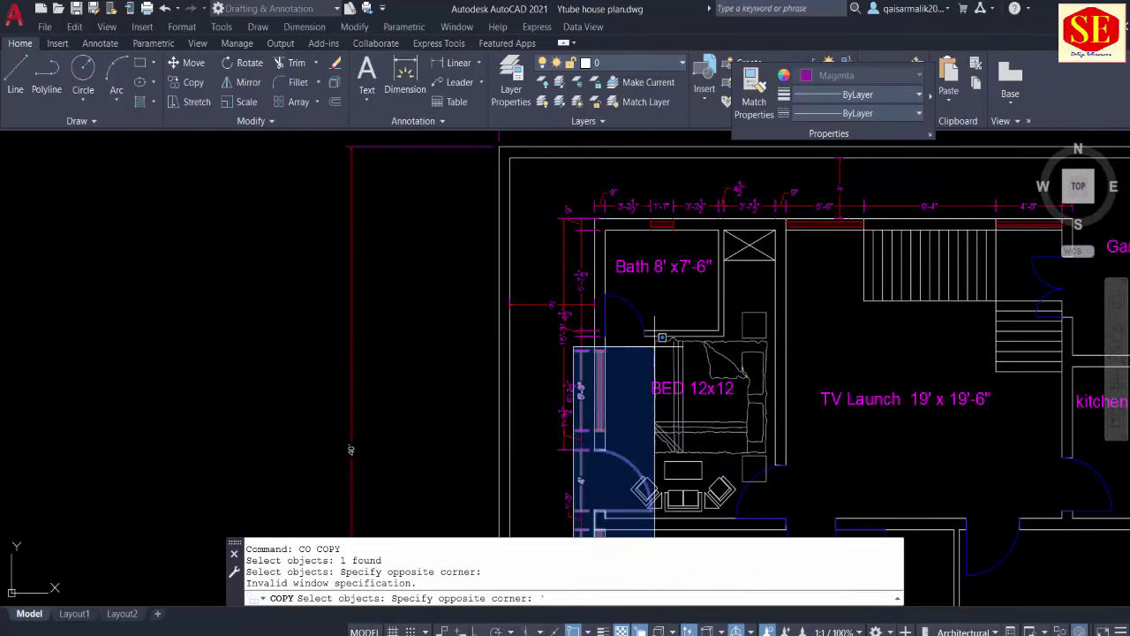
key(Escape)
mouse_move(668, 327)
middle_down()
mouse_move(656, 177)
mouse_move(694, 148)
middle_up()
key(Return)
click(583, 466)
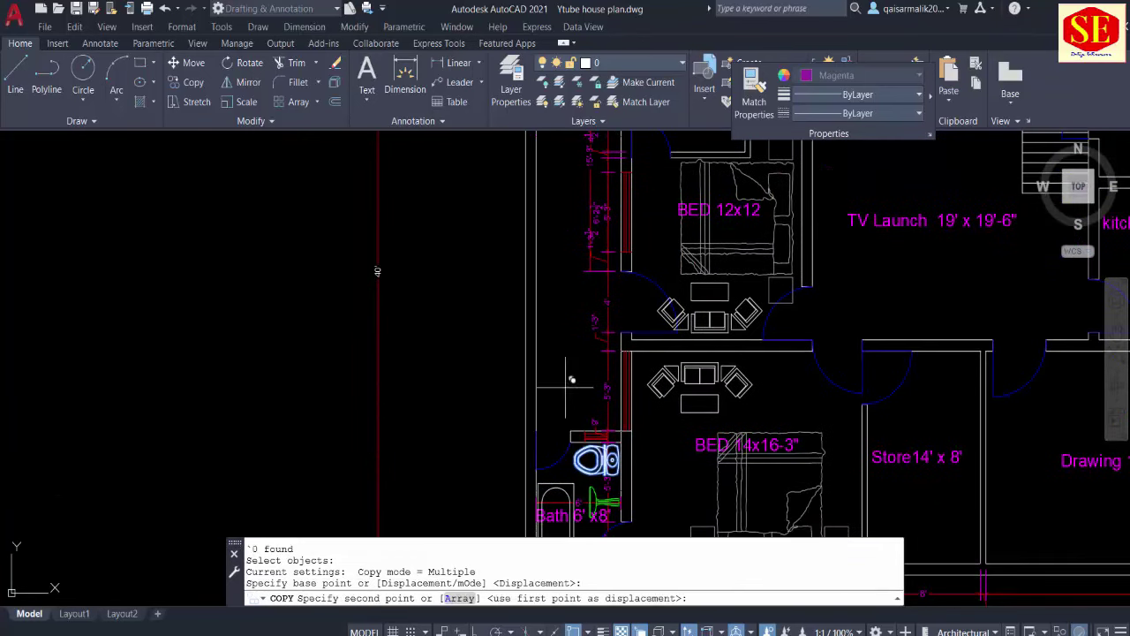
middle_drag(618, 221, 601, 433)
middle_drag(672, 159, 647, 228)
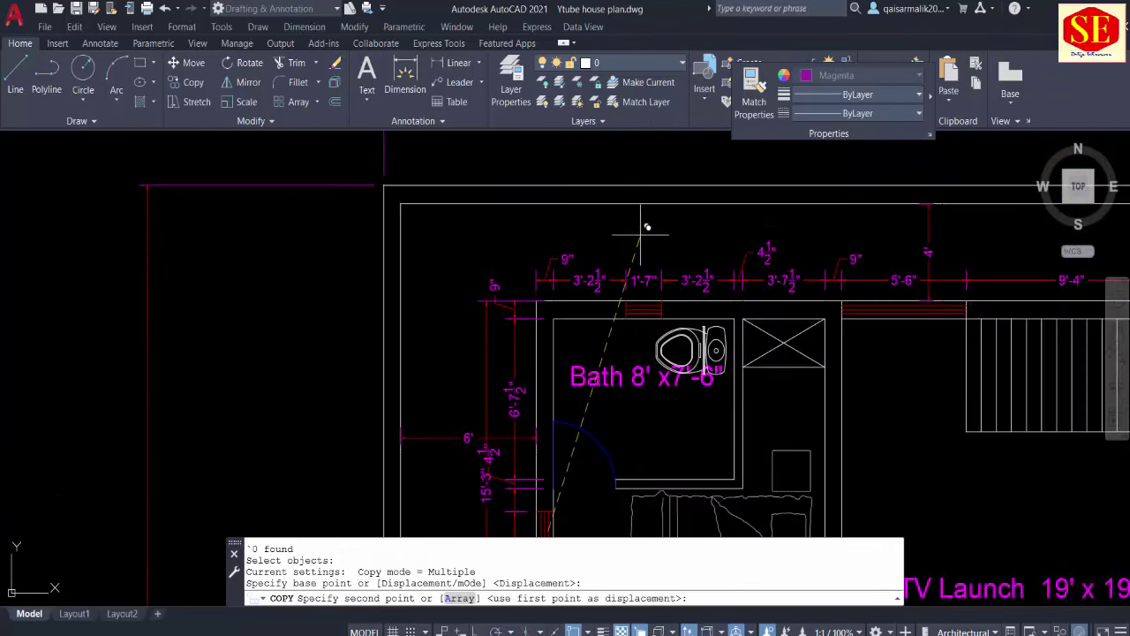
click(645, 227)
key(Escape)
Step: Copy the green basin to the upper bath's top-left corner
scroll(563, 439, down, 2)
mouse_move(562, 438)
middle_down()
mouse_move(561, 414)
mouse_move(654, 171)
middle_up()
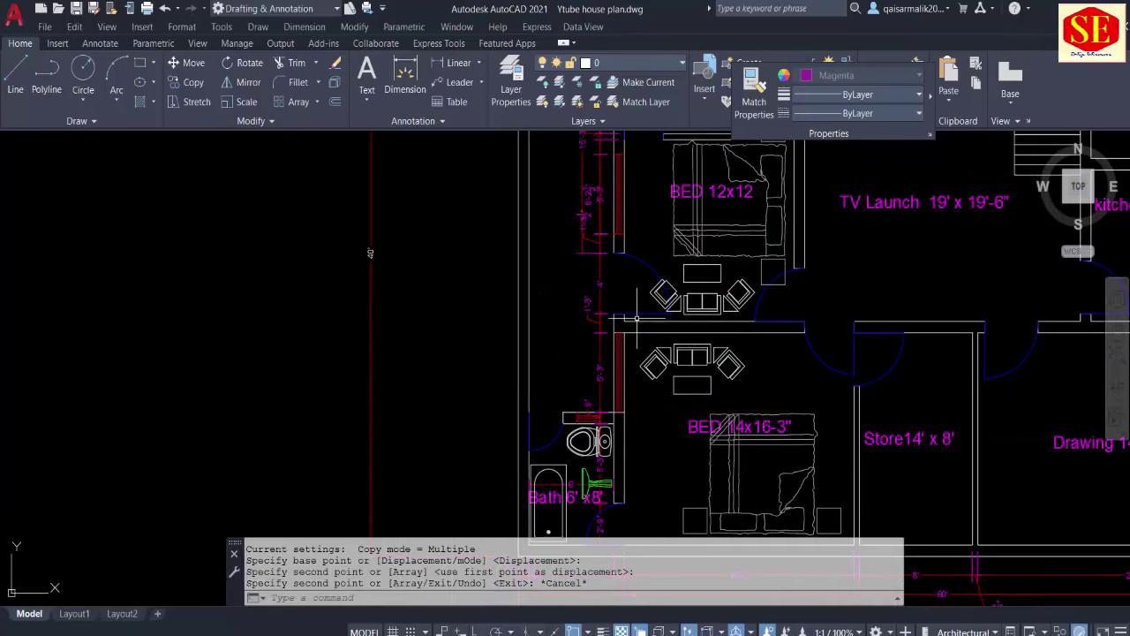
middle_drag(618, 415, 618, 282)
key(Return)
click(610, 358)
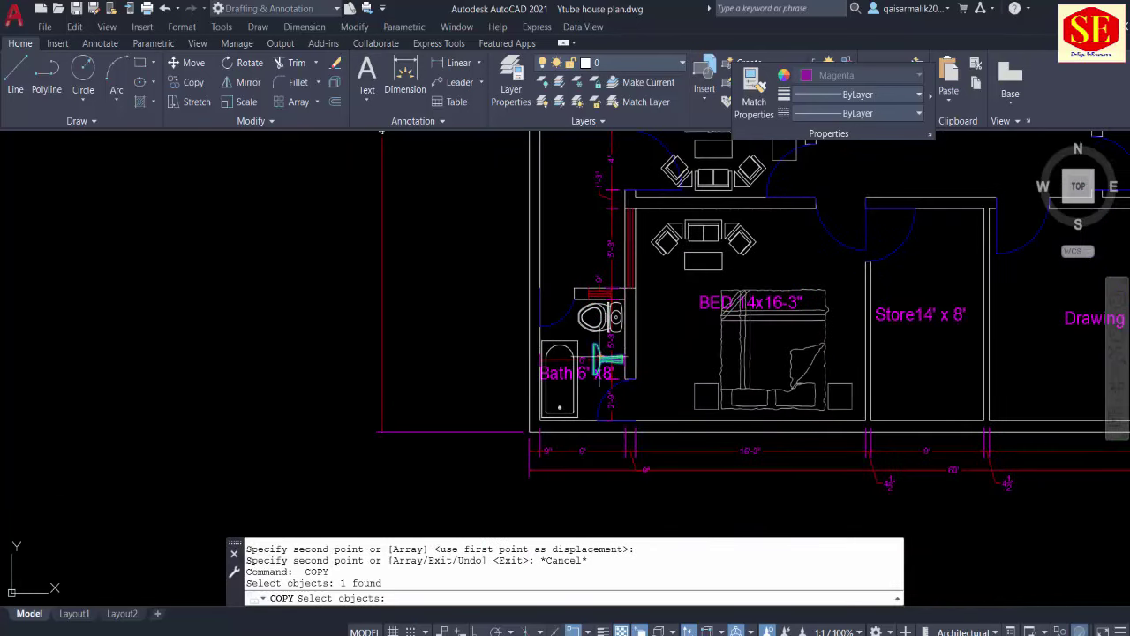
key(Return)
click(609, 358)
middle_drag(593, 353, 757, 454)
scroll(745, 444, up, 3)
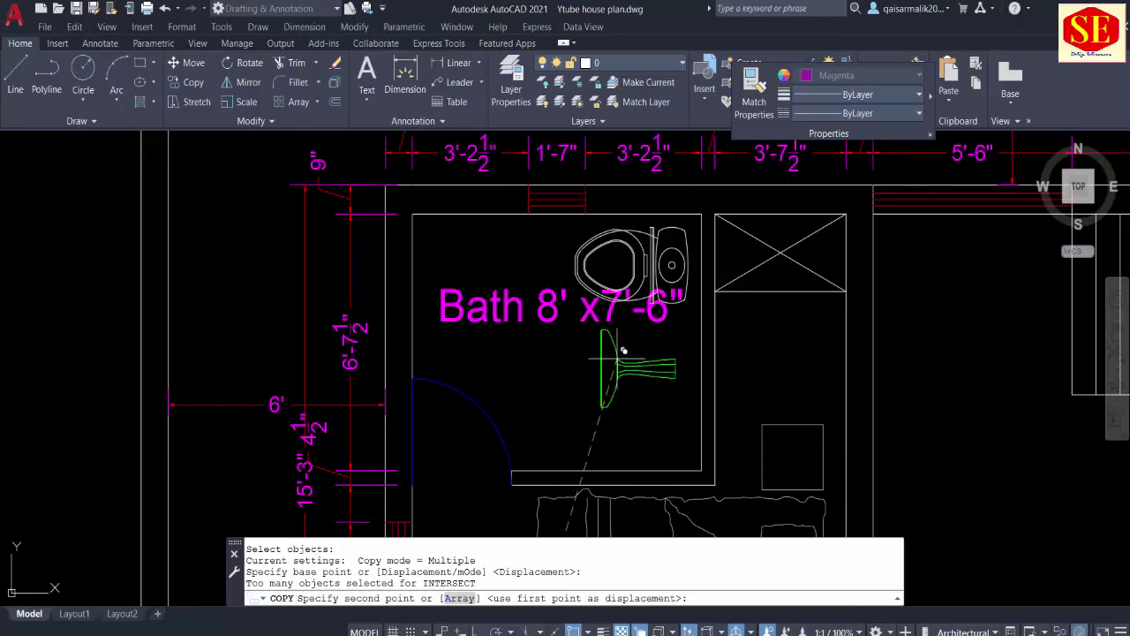
click(466, 246)
key(Escape)
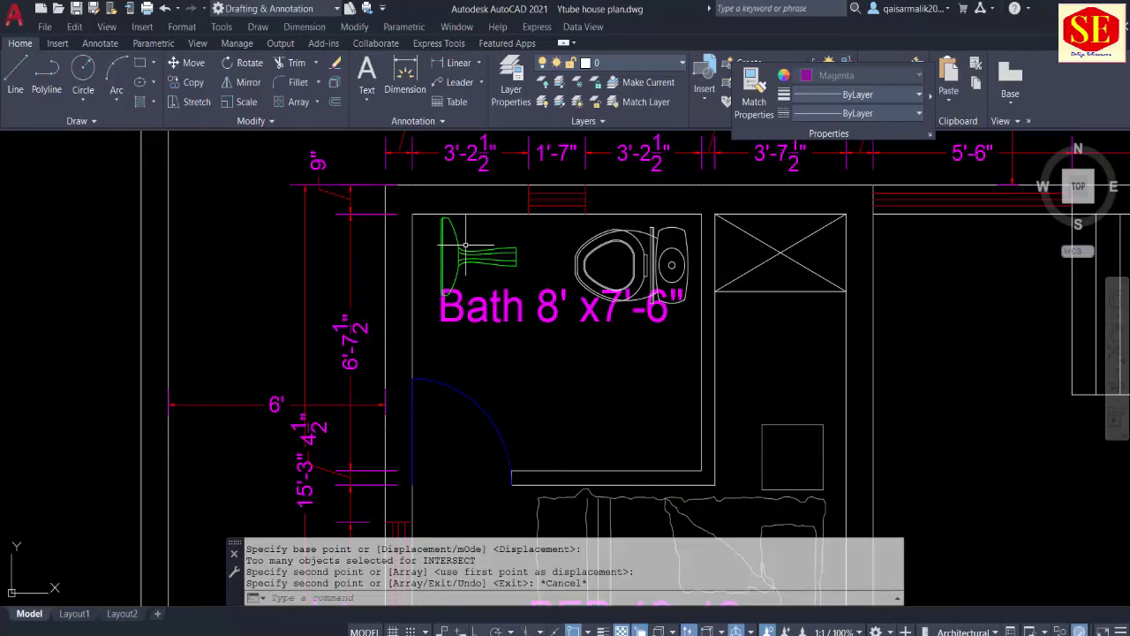
Step: Rotate the copied basin 90°
text(ro)
key(Return)
click(465, 255)
key(Return)
click(465, 255)
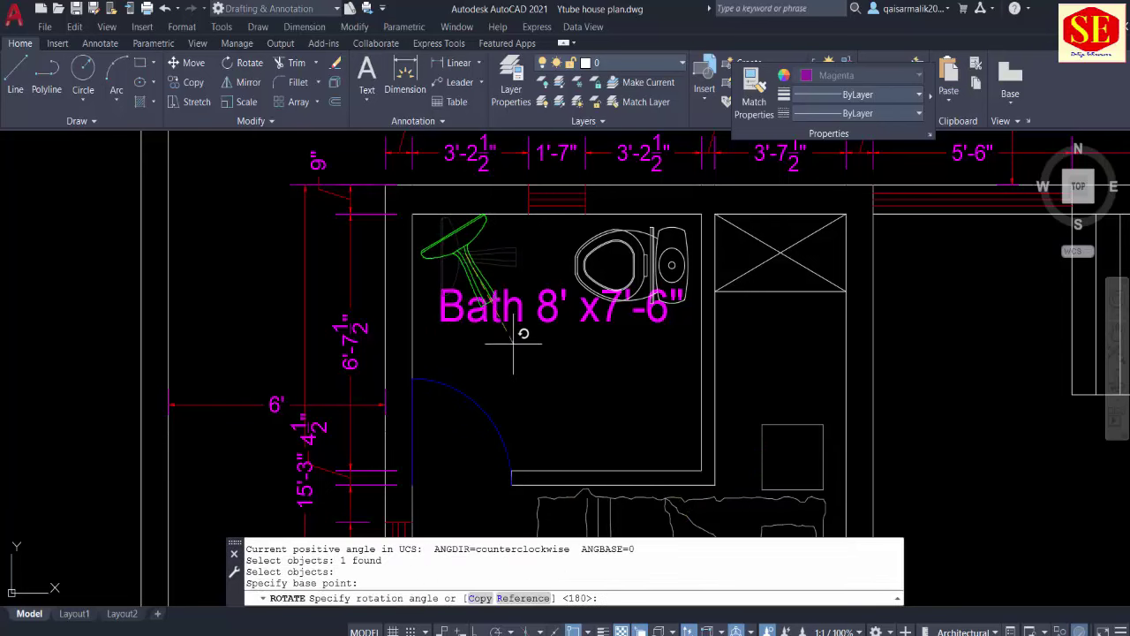
text(90)
key(Return)
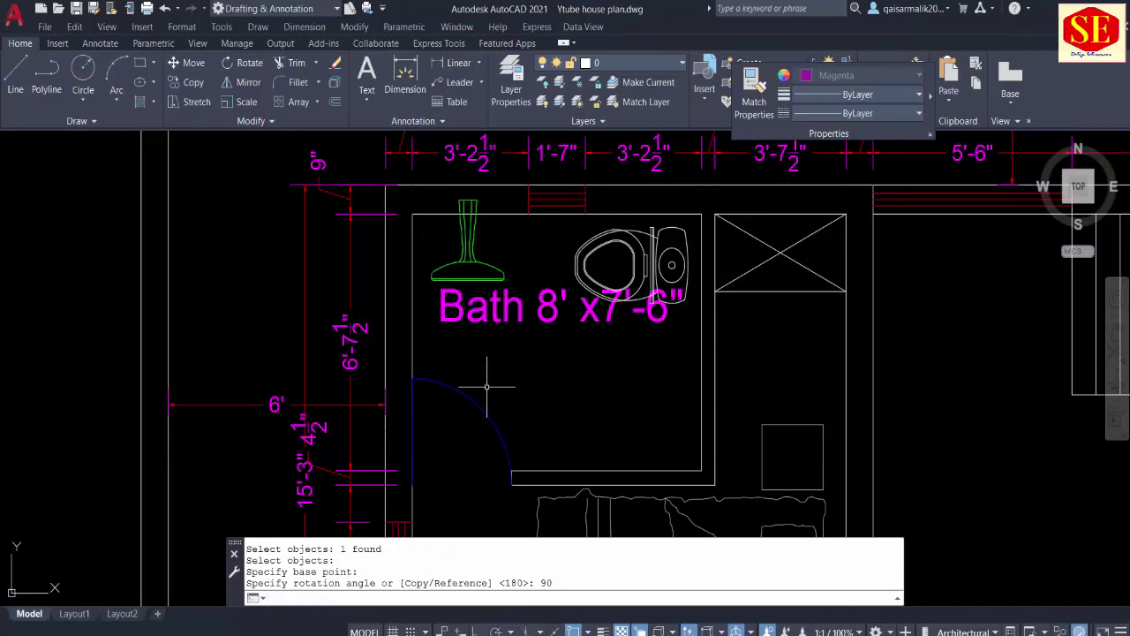
Step: Rotate the basin a further 180° so it faces away from the top wall
text(o)
key(Return)
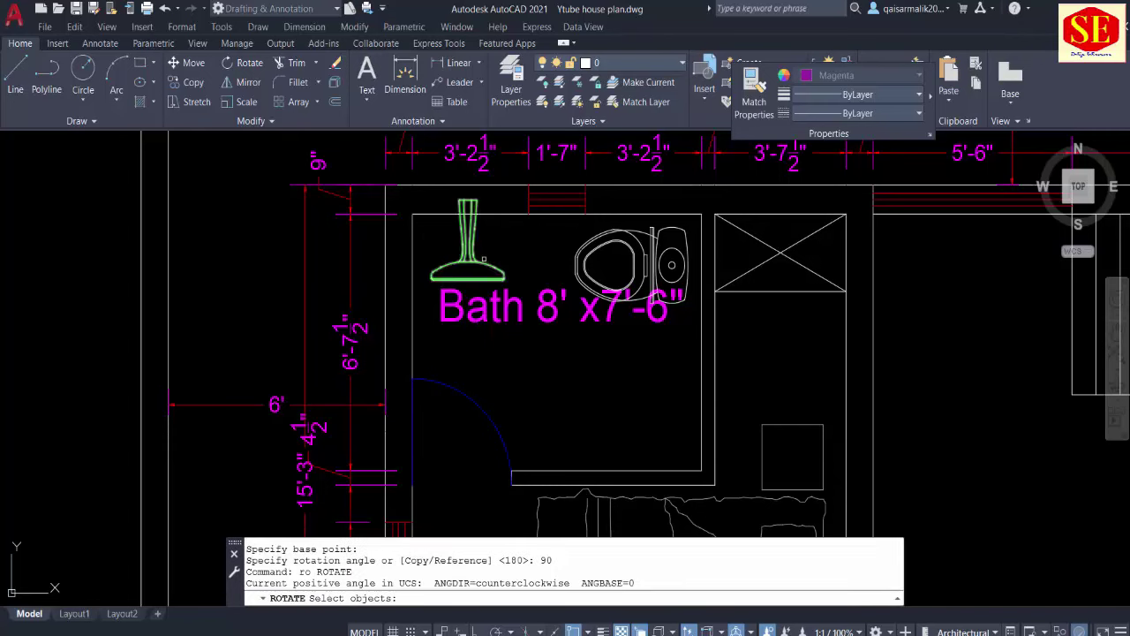
click(468, 232)
key(Return)
click(477, 262)
text(180)
key(Return)
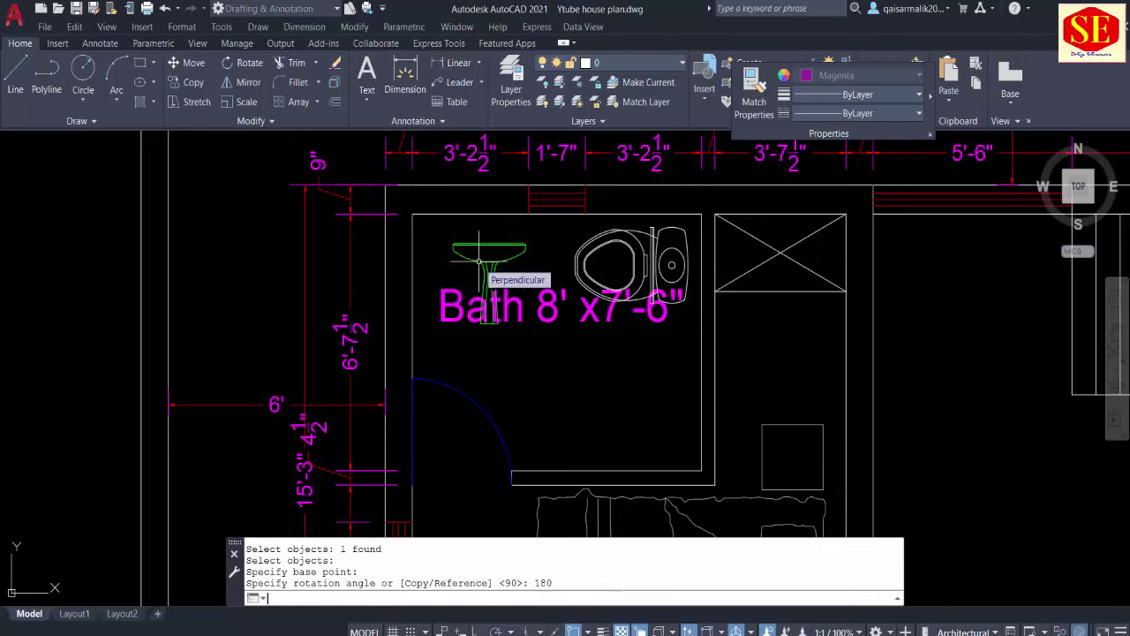
Step: Begin moving the basin, then pan back to the lower bath to copy another fixture
text(m)
key(Return)
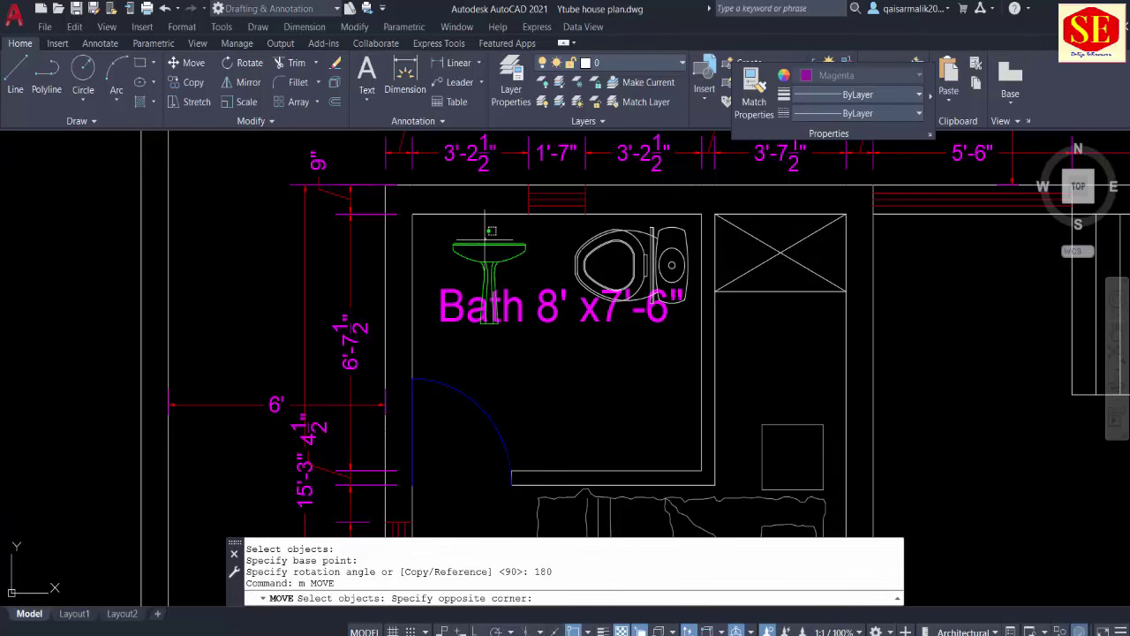
click(545, 356)
key(Return)
click(542, 353)
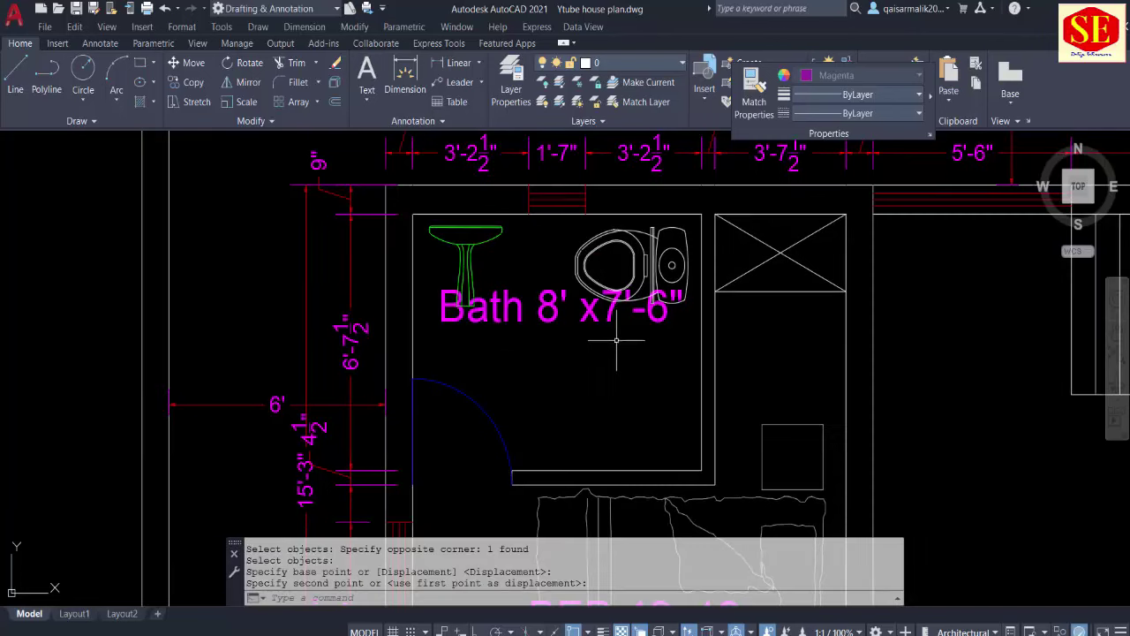
middle_drag(617, 339, 616, 142)
key(Escape)
scroll(617, 265, down, 3)
middle_drag(530, 353, 601, 263)
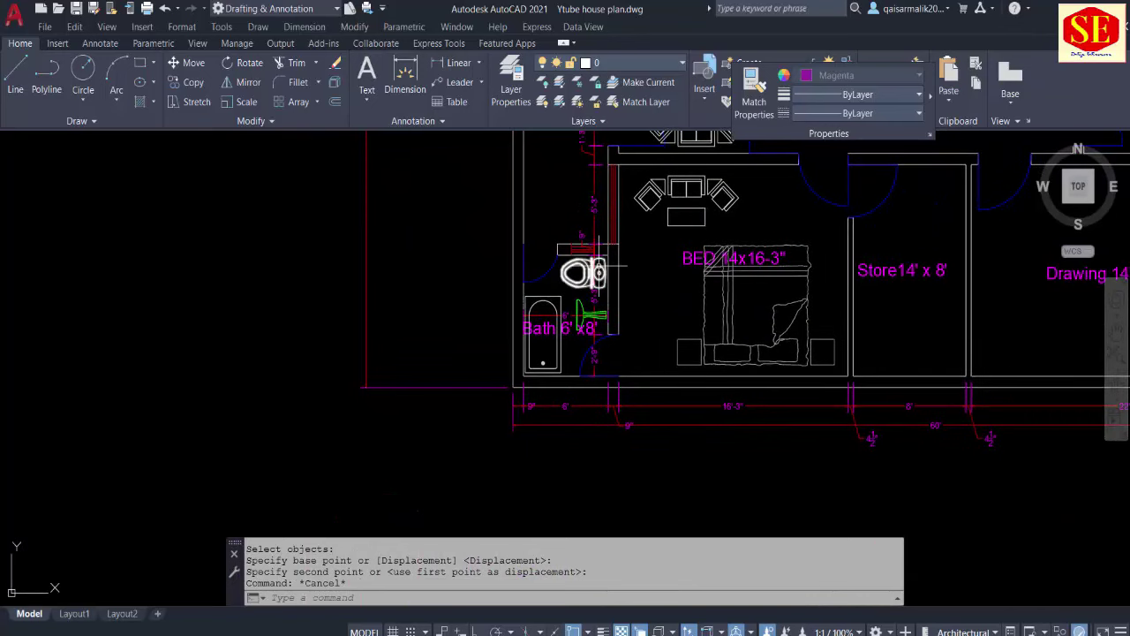
text(co)
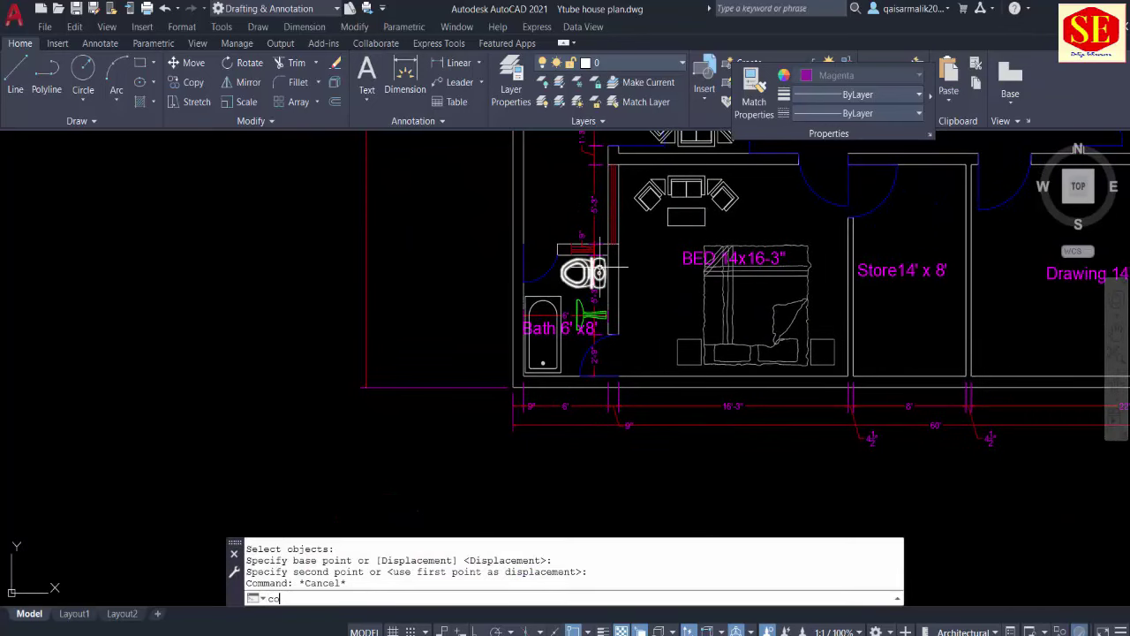
key(Escape)
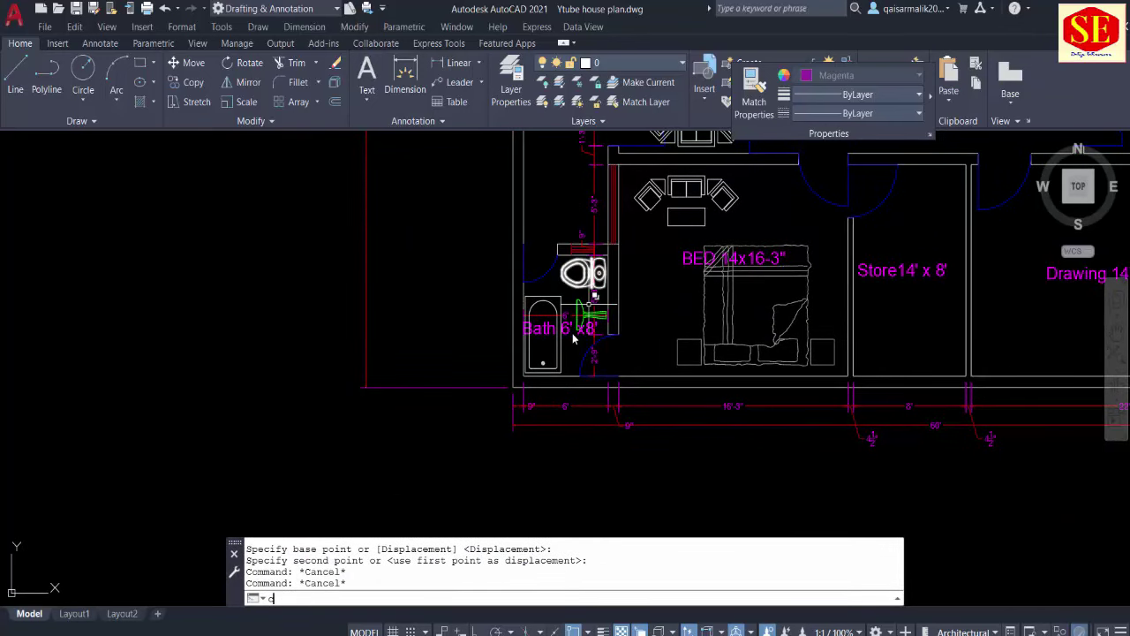
text(o)
key(Return)
Step: Copy the bathtub from the lower bath into the upper bath
click(560, 356)
key(Return)
click(561, 372)
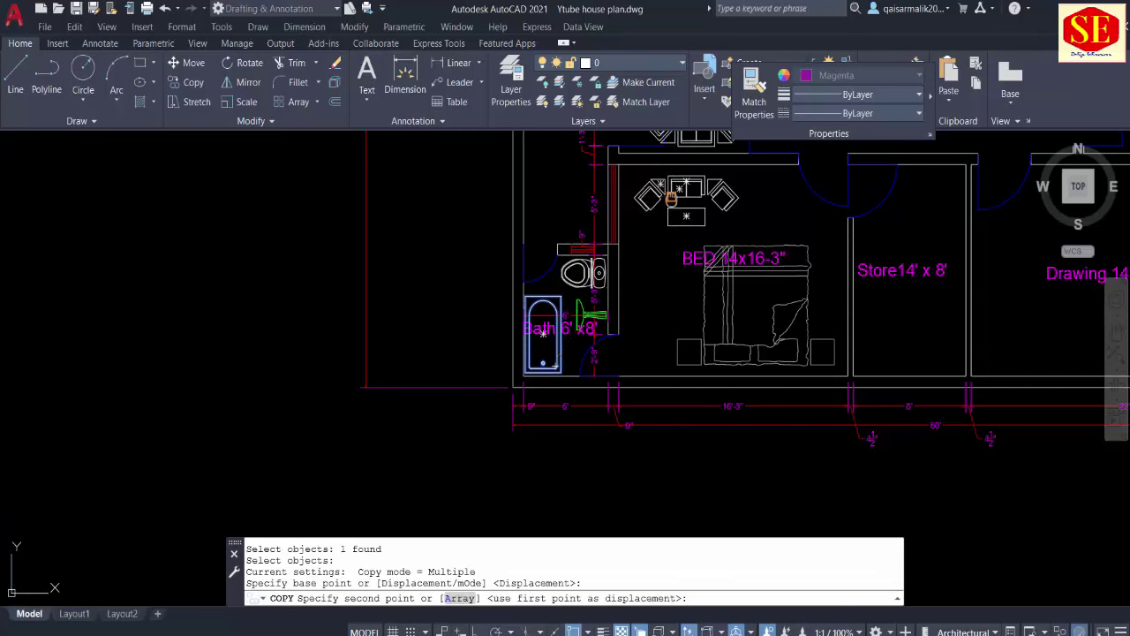
middle_drag(677, 192, 701, 354)
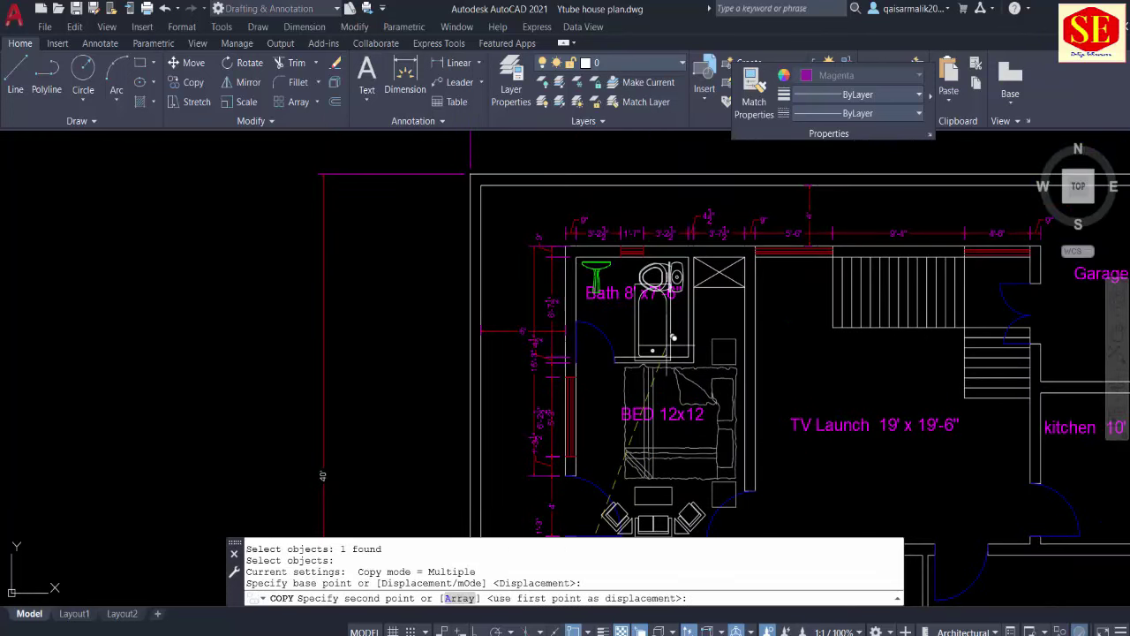
click(658, 357)
key(Escape)
text(ro)
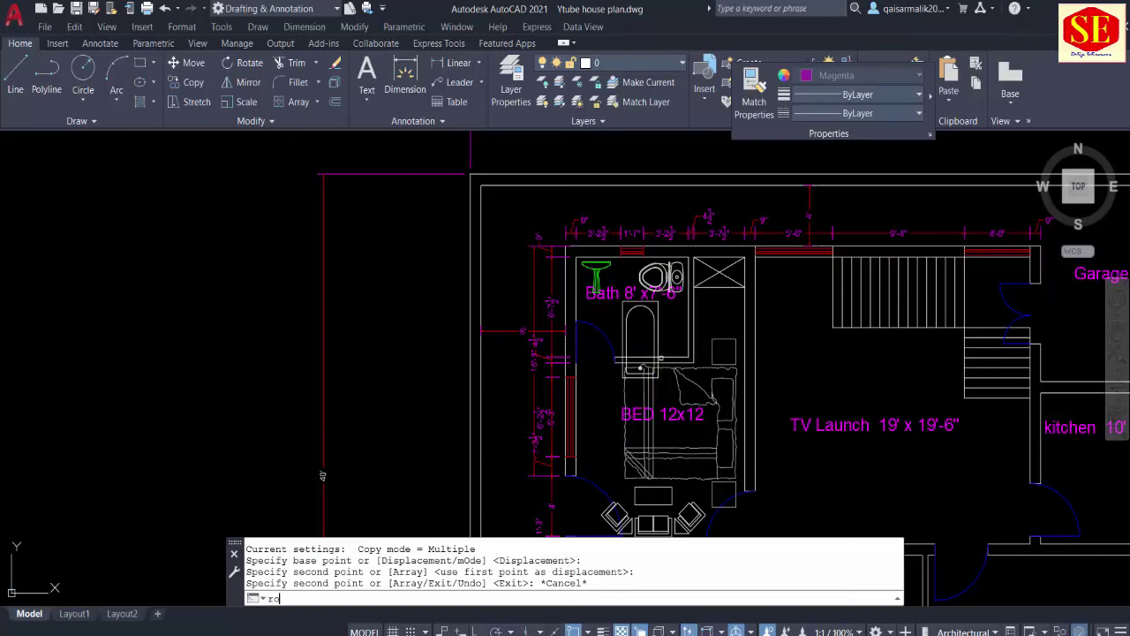
Step: Try turning the bathtub 180° about its bottom end, then revert it
key(Return)
click(659, 358)
key(Return)
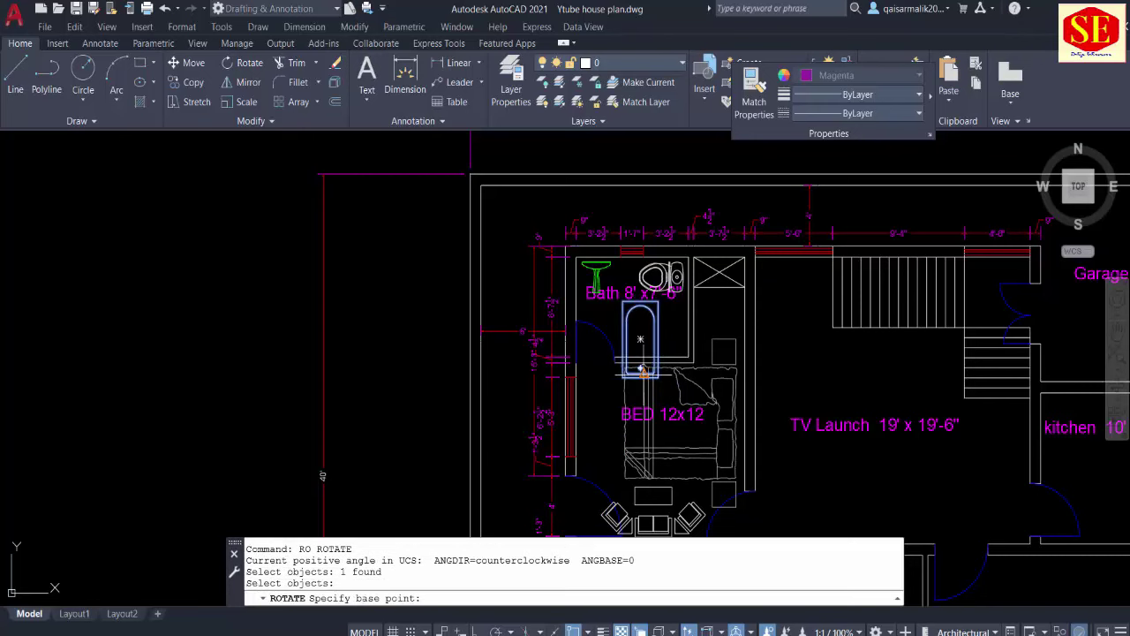
click(640, 362)
text(18)
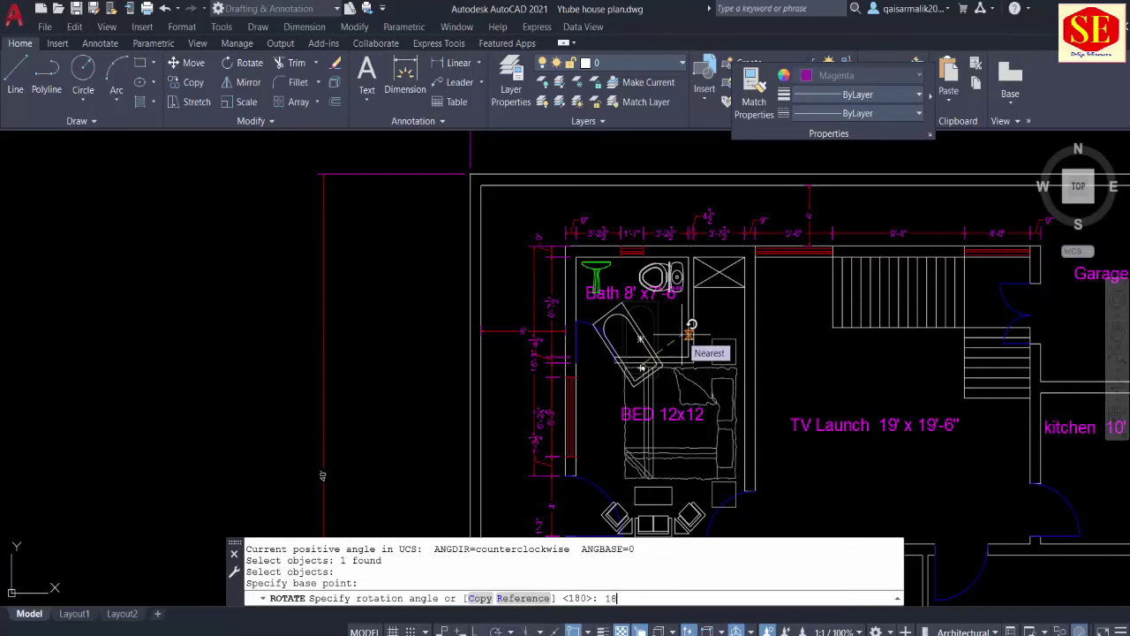
text(0)
key(Return)
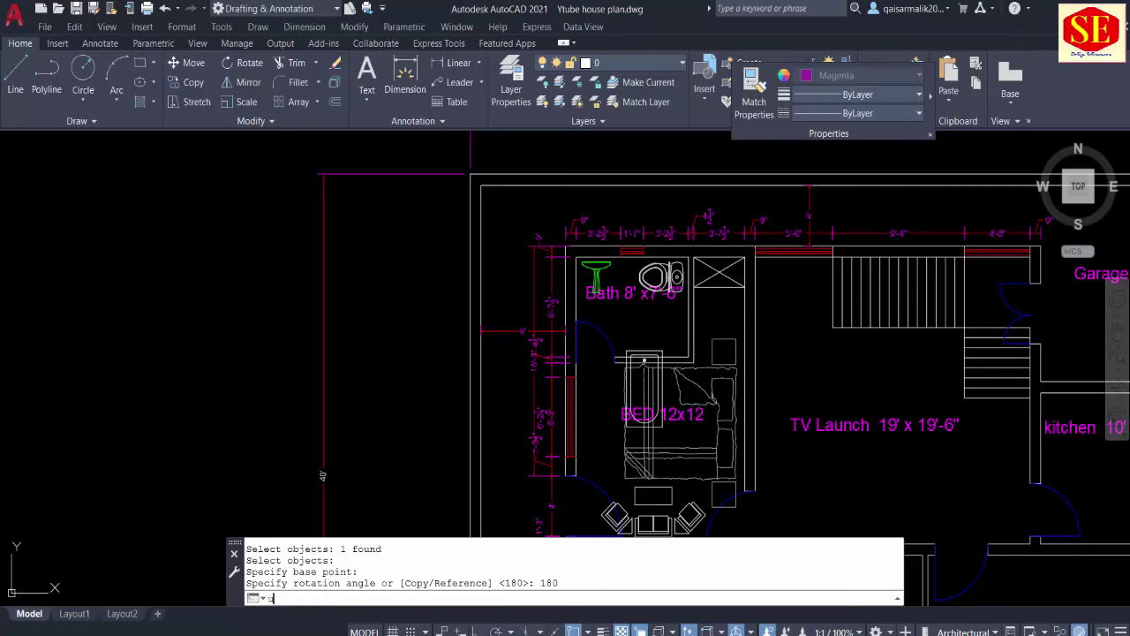
key(Return)
Step: Rotate the bathtub 90° so it lies sideways
text(o)
key(Return)
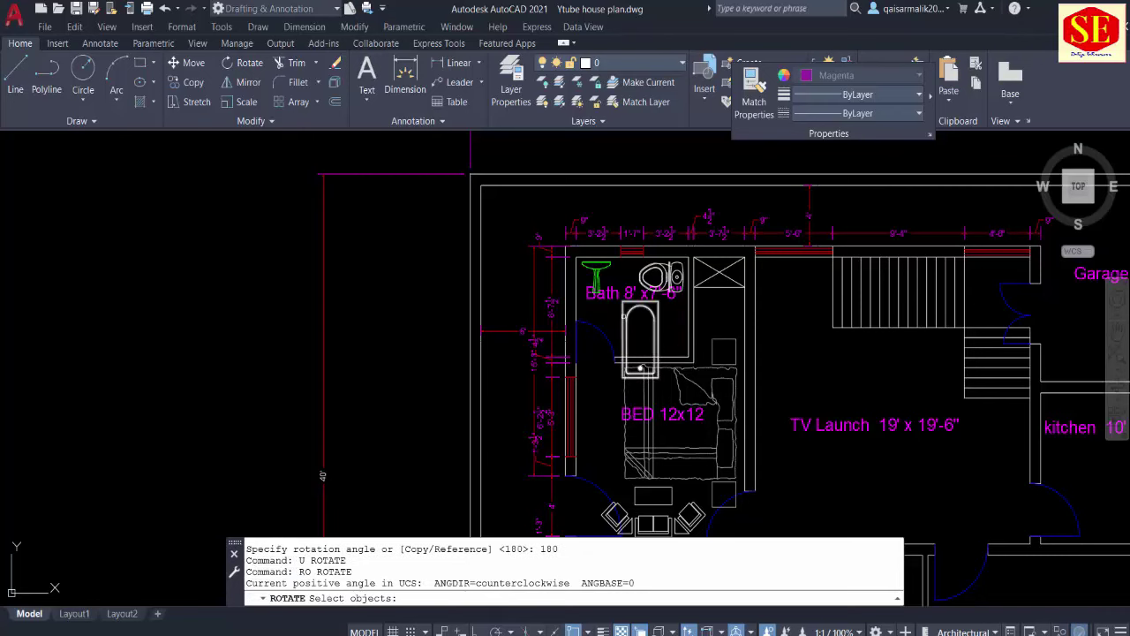
drag(616, 278, 668, 380)
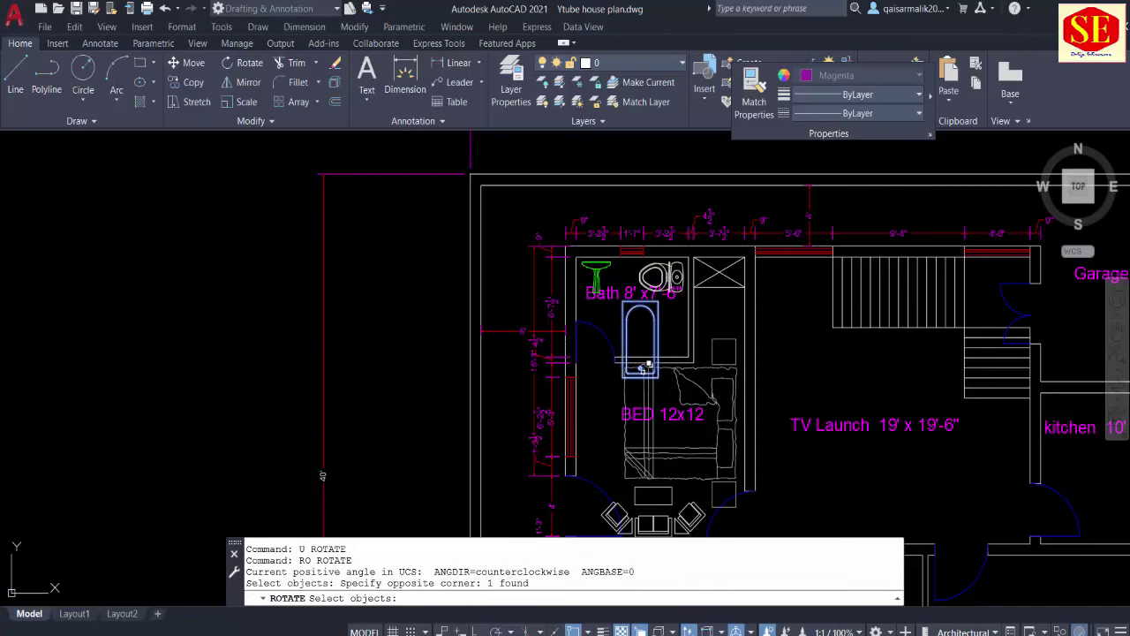
key(Return)
click(643, 367)
key(Return)
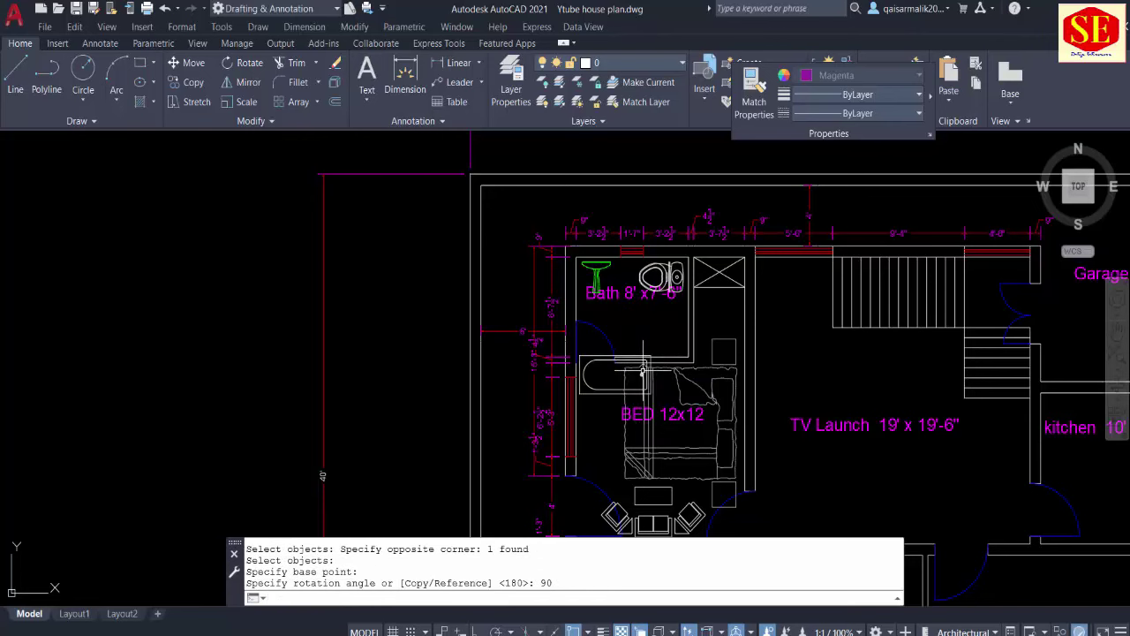
text(m)
Step: Move the bathtub into place below the toilet and basin
key(Return)
key(Return)
click(586, 441)
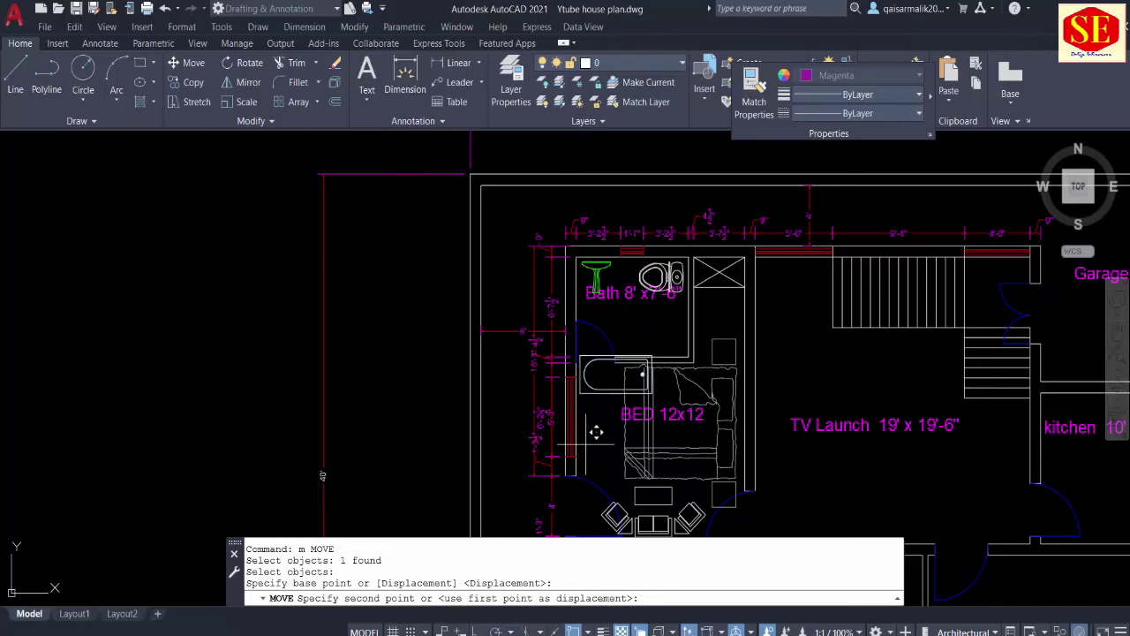
scroll(606, 409, up, 2)
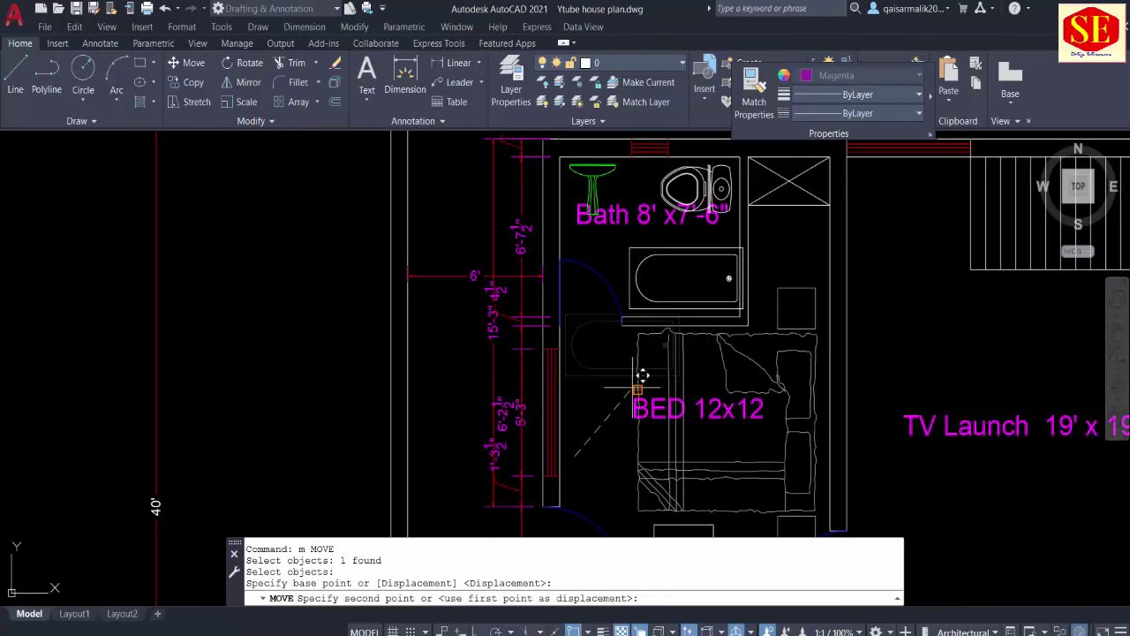
key(Escape)
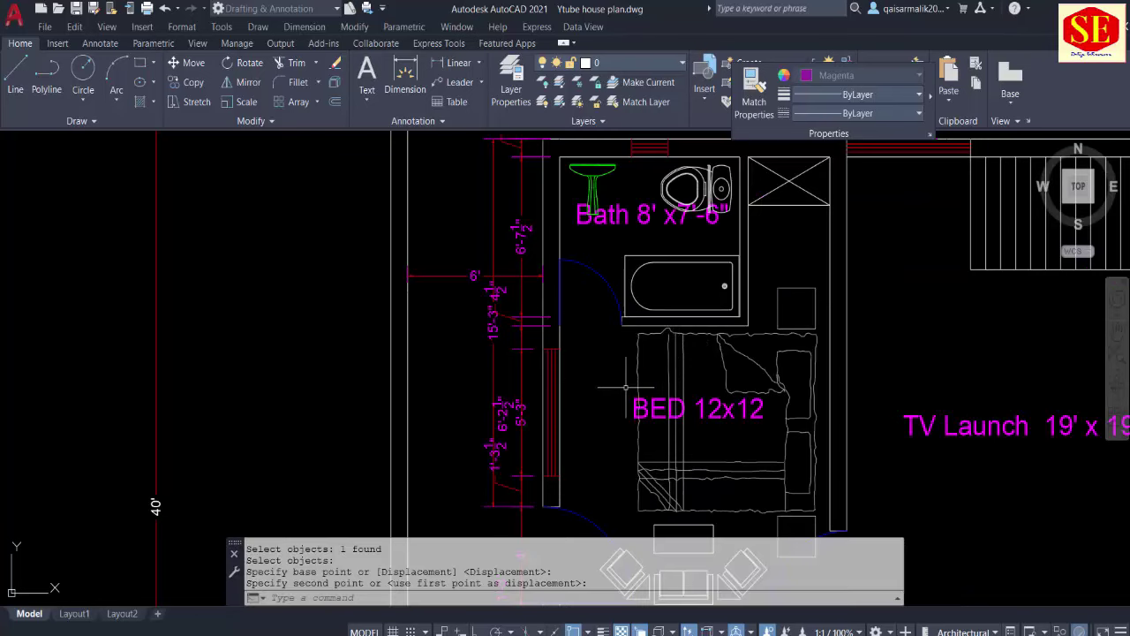
scroll(675, 243, down, 1)
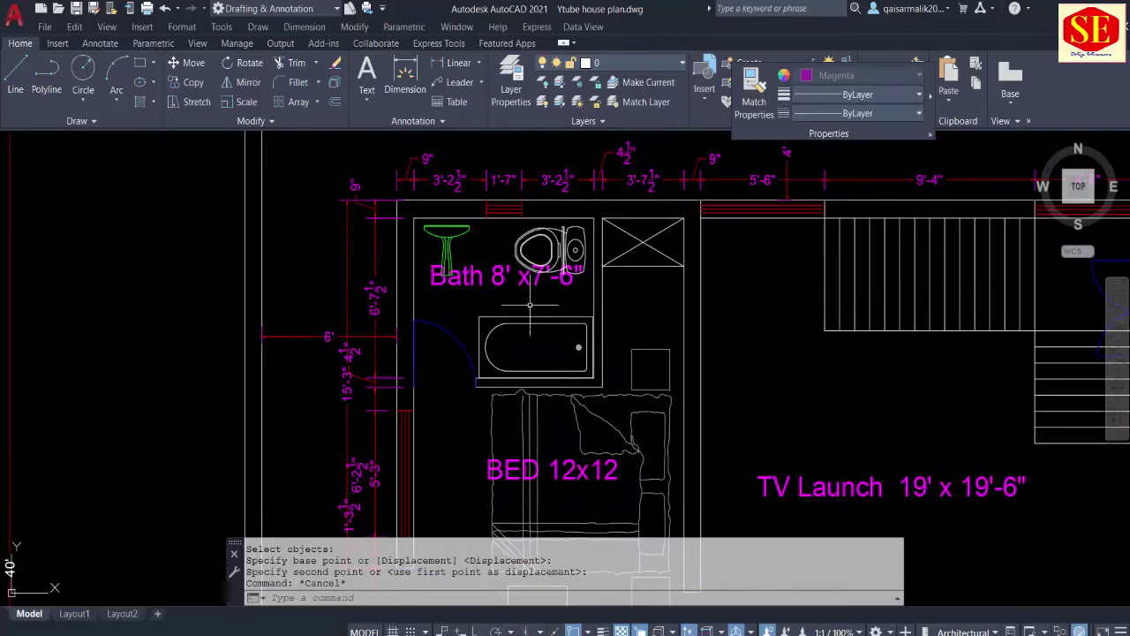
scroll(662, 256, down, 2)
Step: Zoom out to bring the car into view and start rotating it, then cancel
key(Escape)
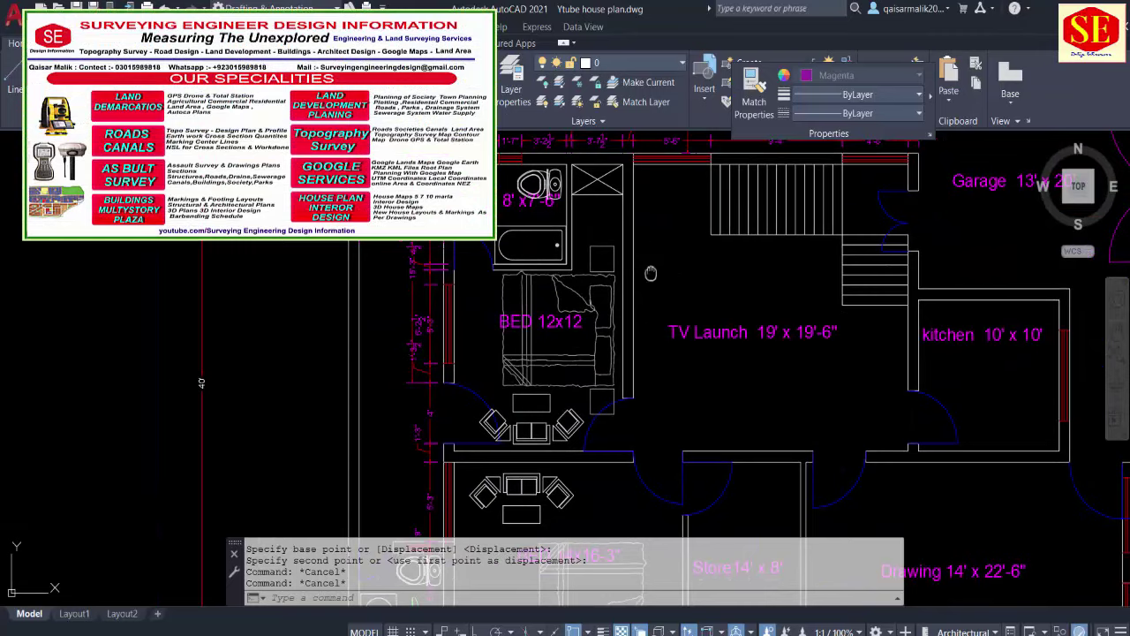
scroll(651, 273, down, 1)
key(Escape)
scroll(649, 300, down, 1)
scroll(235, 352, down, 1)
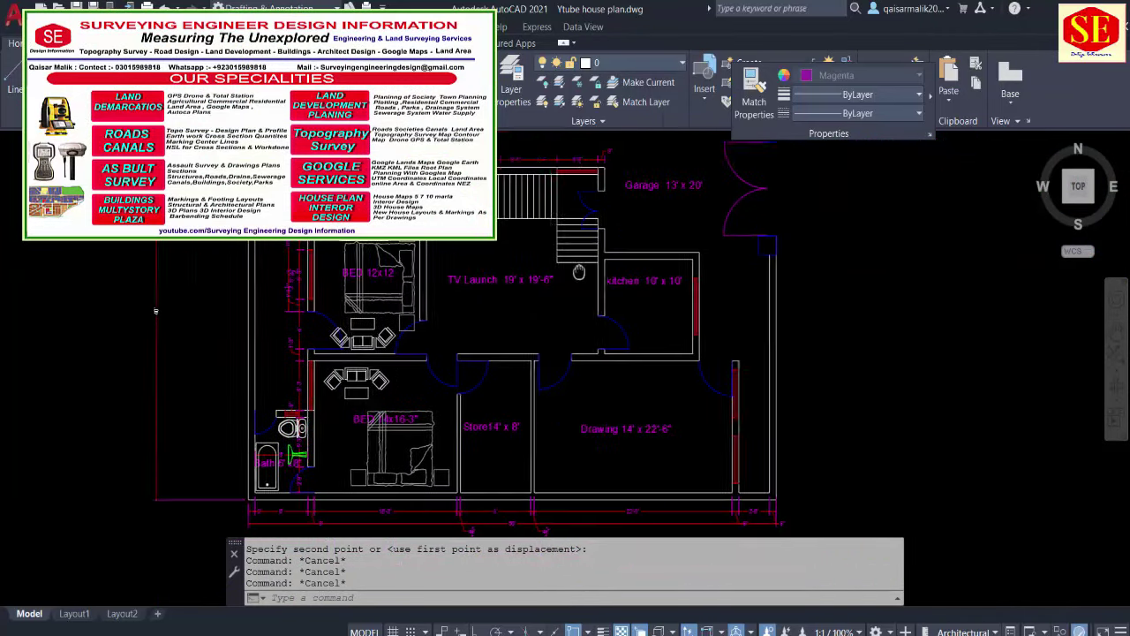
scroll(235, 352, down, 1)
scroll(685, 311, down, 2)
middle_drag(685, 311, 543, 434)
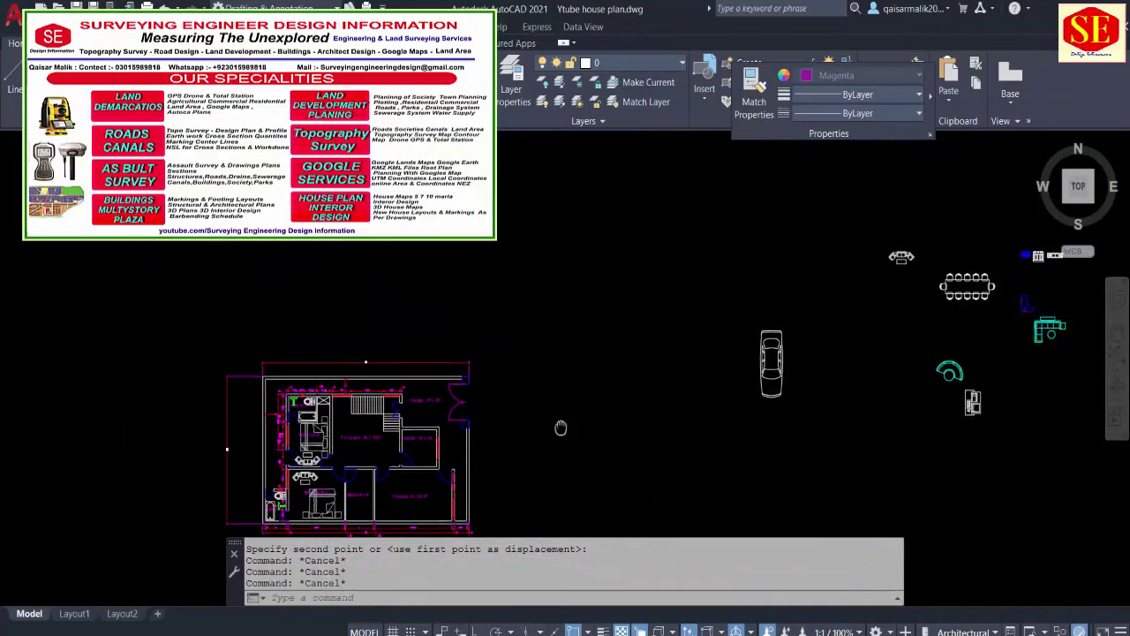
key(Escape)
text(ro)
key(Return)
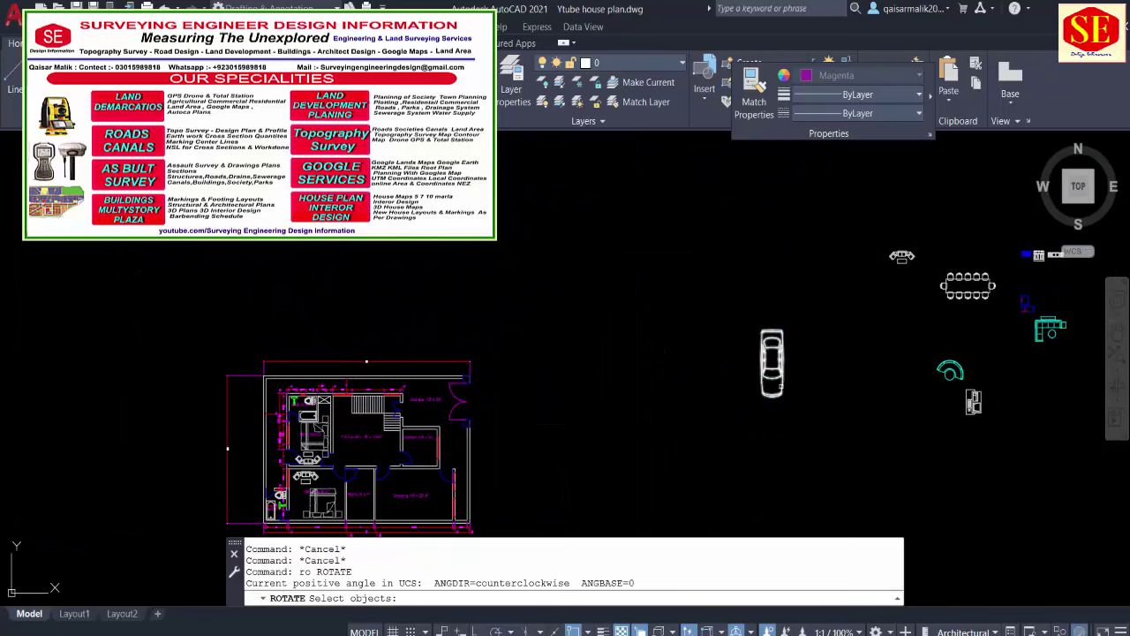
click(770, 364)
key(Return)
click(898, 421)
key(Escape)
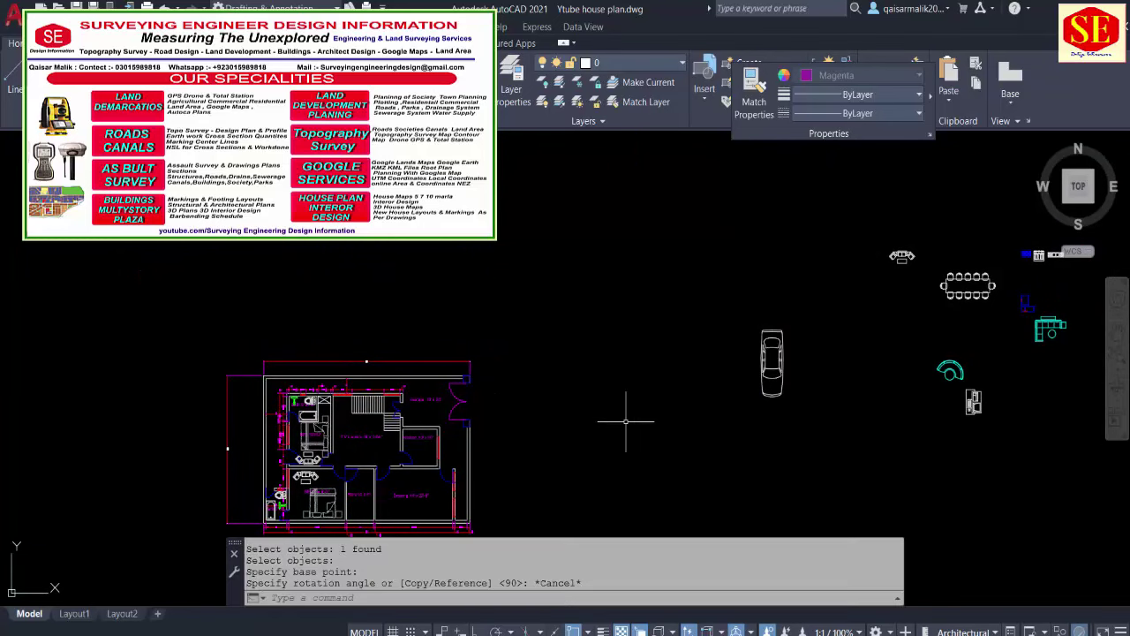
Step: Start moving the car, then abandon the move
text(m)
key(Return)
click(772, 364)
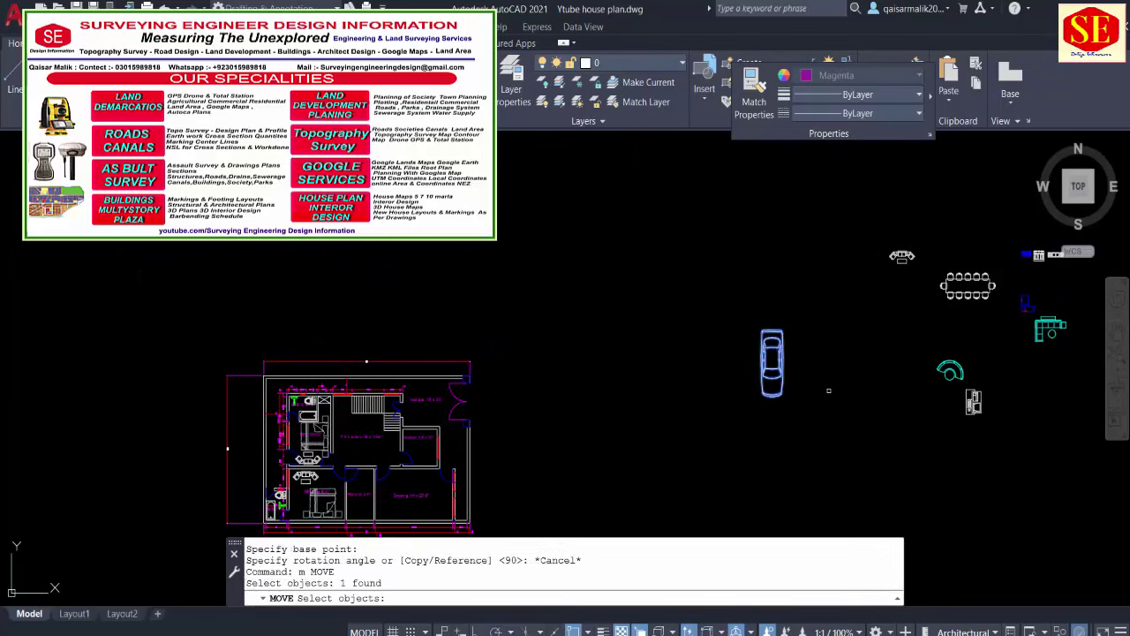
key(Return)
click(830, 391)
key(Escape)
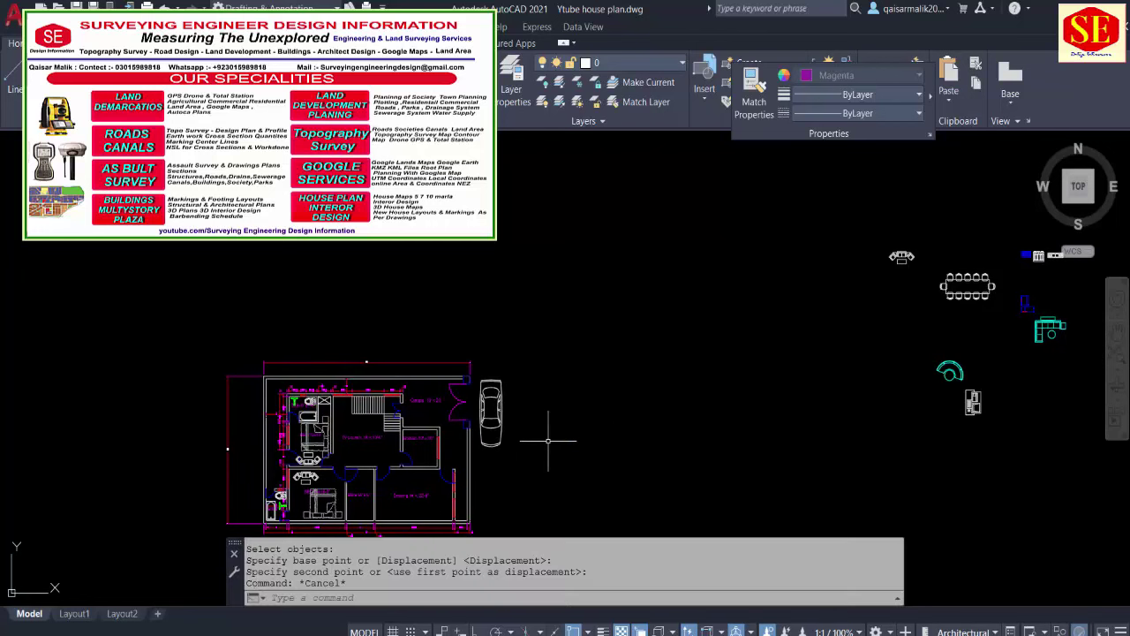
Step: Rotate the car 90° so it lies horizontally
text(tro)
key(Return)
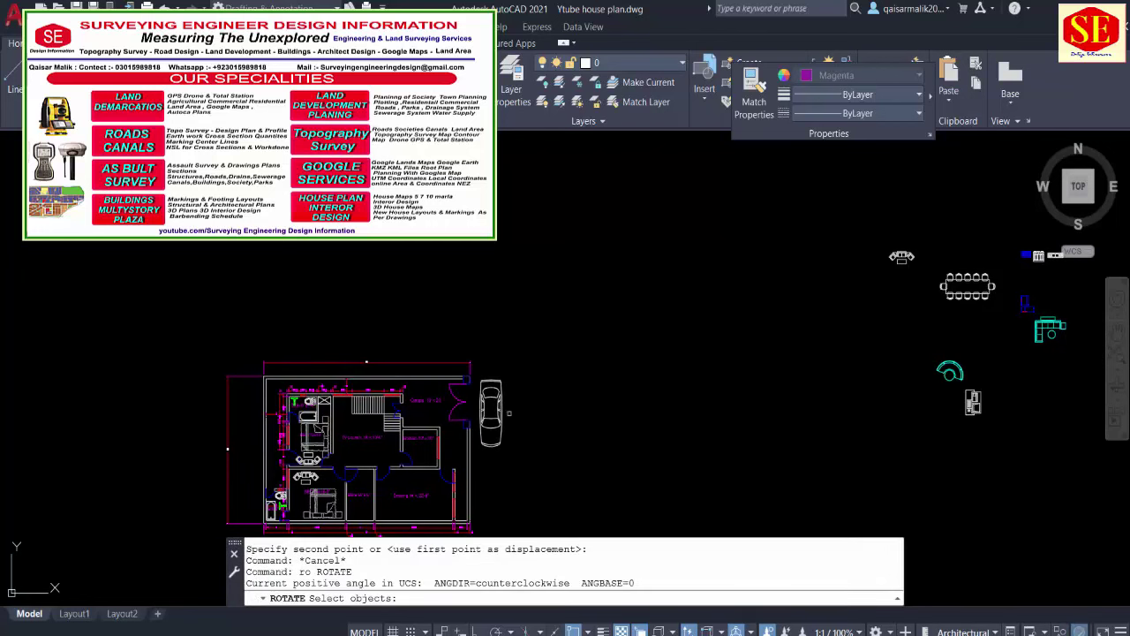
click(491, 414)
key(Return)
click(495, 440)
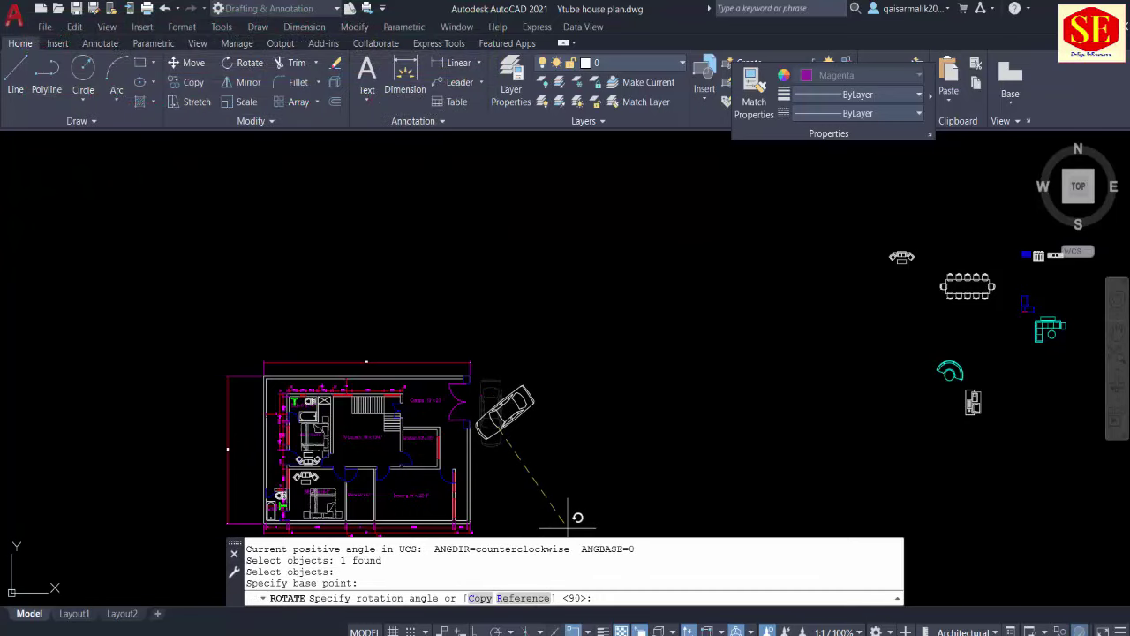
text(90)
key(Return)
key(Escape)
Step: Move the car inside the Garage 13' x 20' at the plan's upper right
text(m)
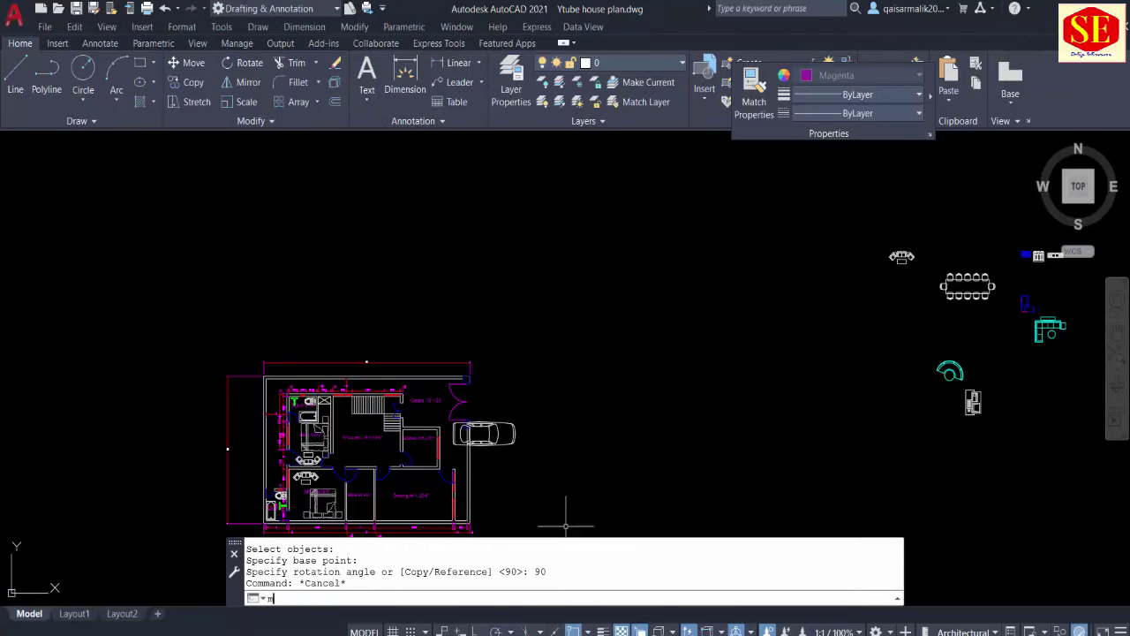
key(Return)
click(484, 433)
key(Return)
click(663, 483)
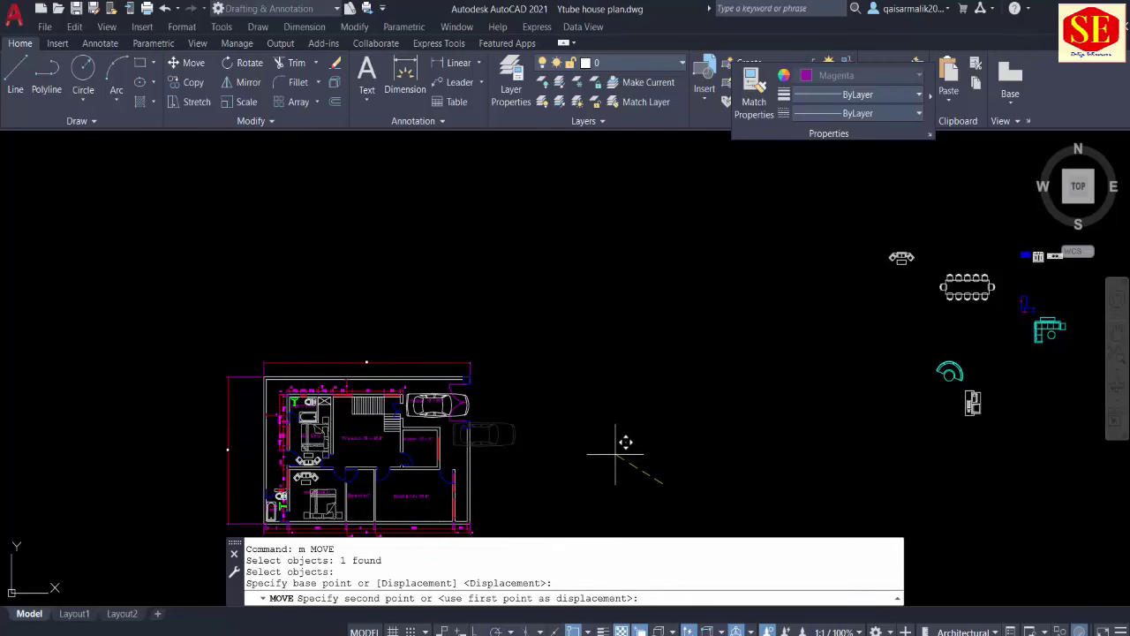
click(614, 456)
mouse_move(609, 457)
middle_down()
mouse_move(770, 391)
mouse_move(626, 373)
middle_up()
scroll(626, 374, up, 3)
key(Escape)
key(Escape)
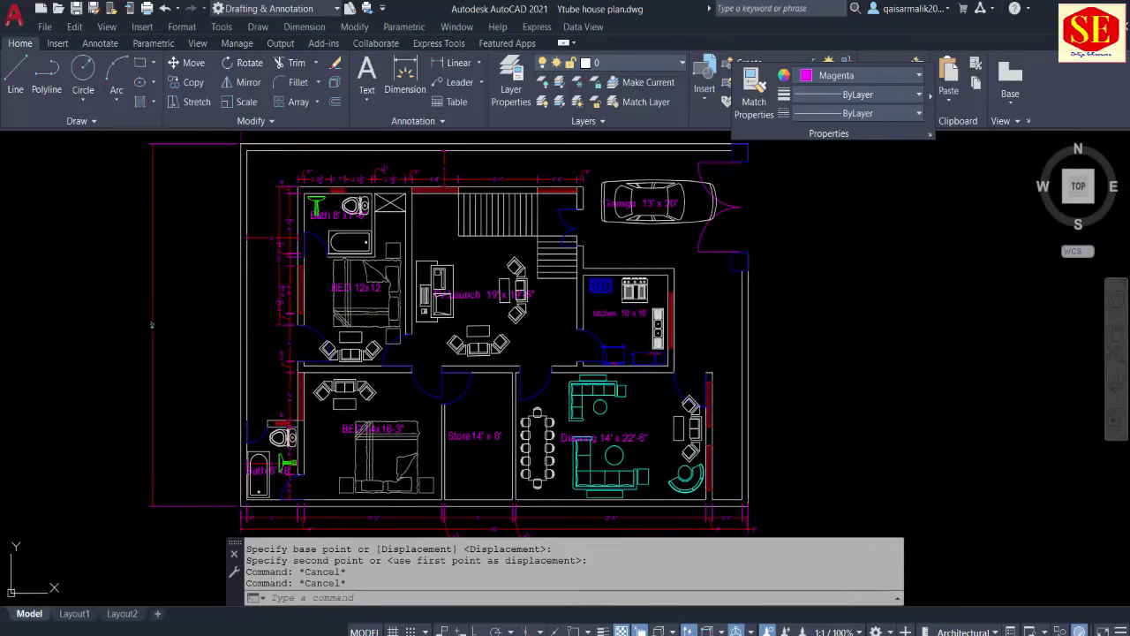
middle_drag(598, 393, 597, 372)
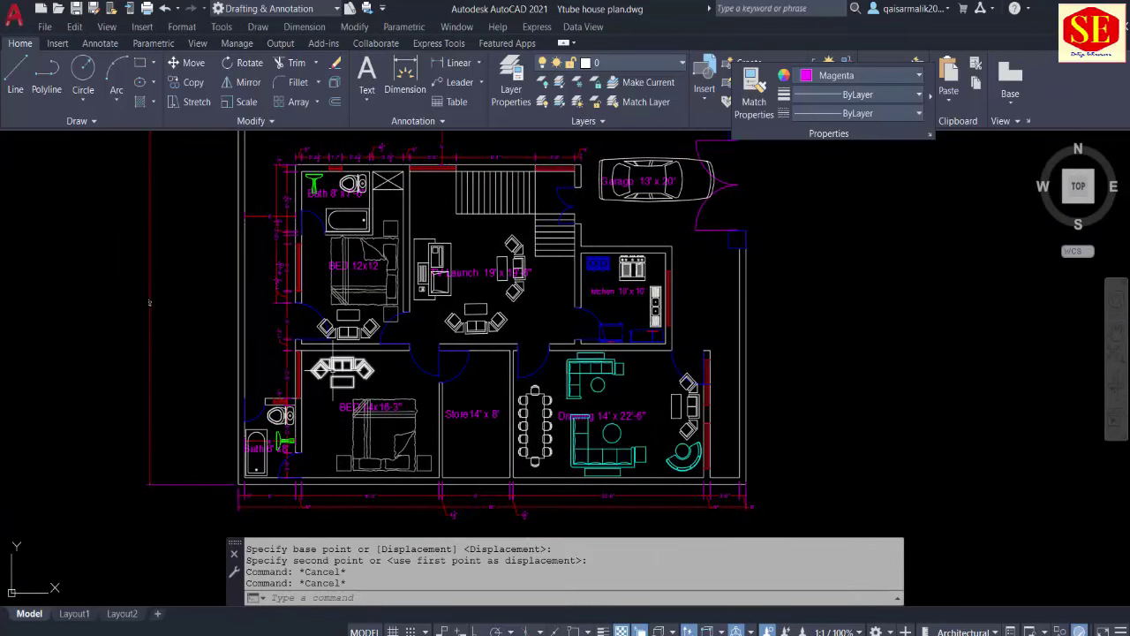
scroll(379, 415, down, 5)
scroll(397, 380, up, 5)
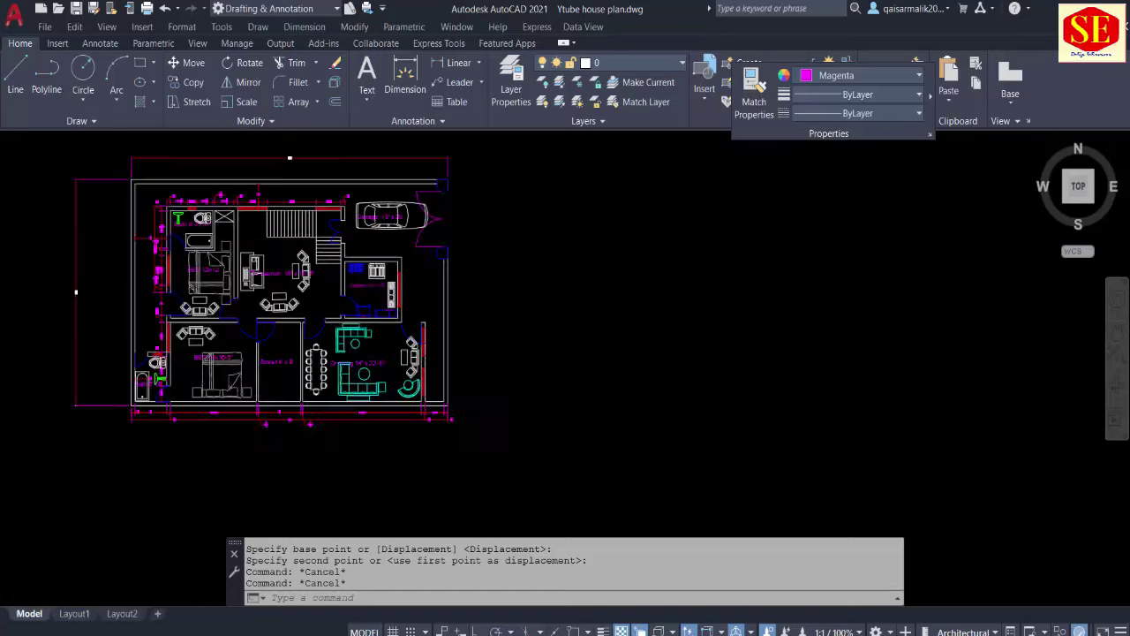
scroll(428, 374, up, 3)
middle_drag(429, 373, 668, 431)
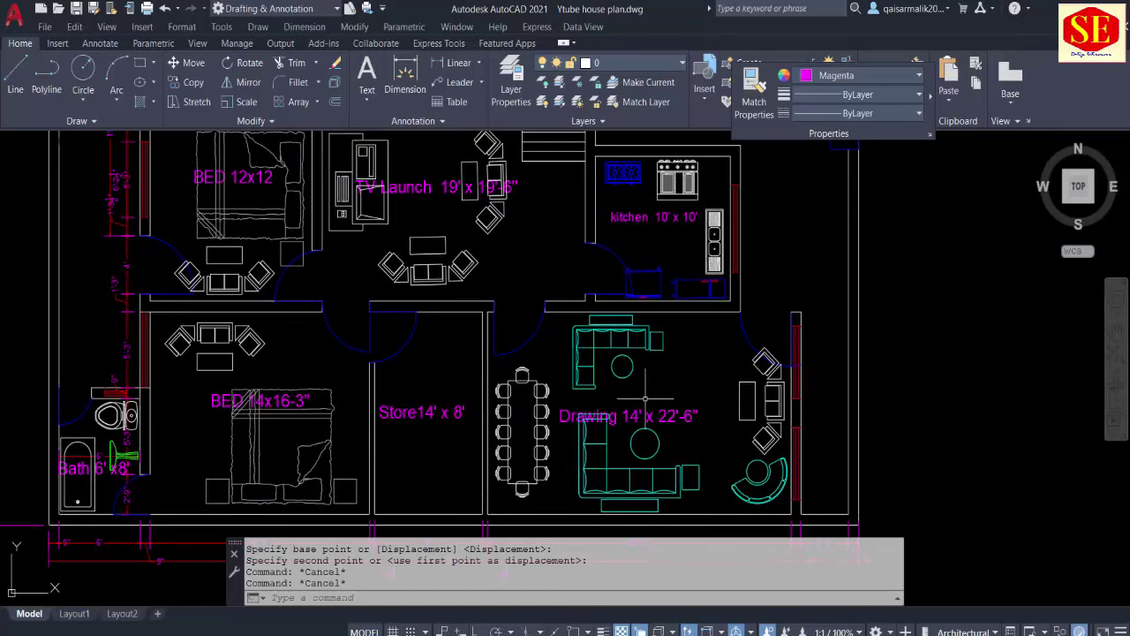
scroll(646, 398, down, 2)
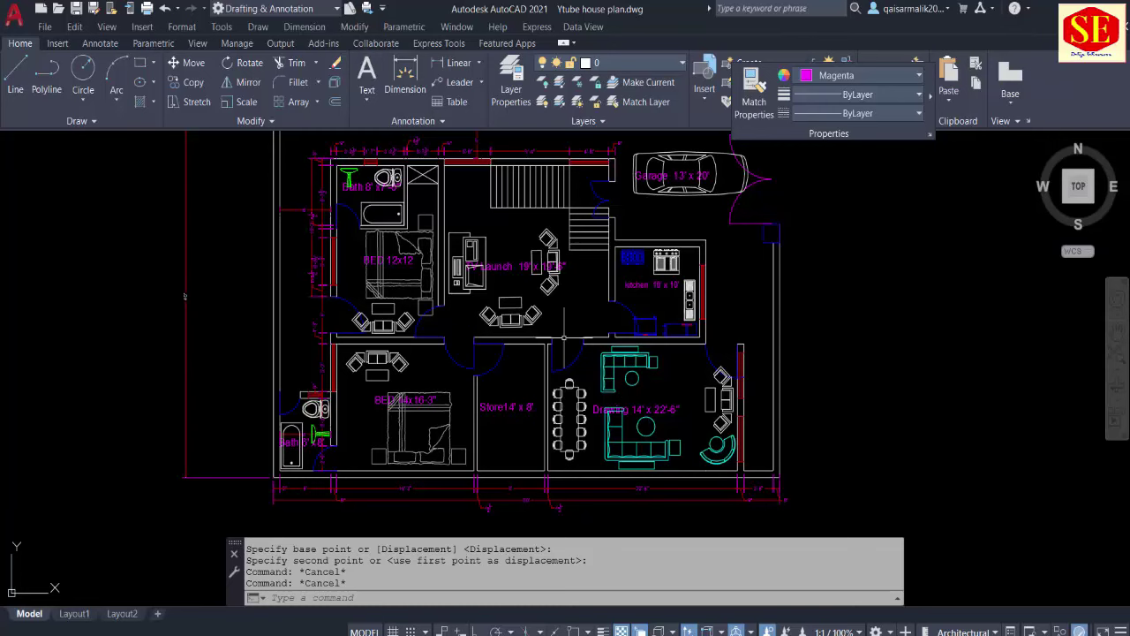
mouse_move(529, 293)
middle_down()
mouse_move(522, 348)
mouse_move(547, 358)
middle_up()
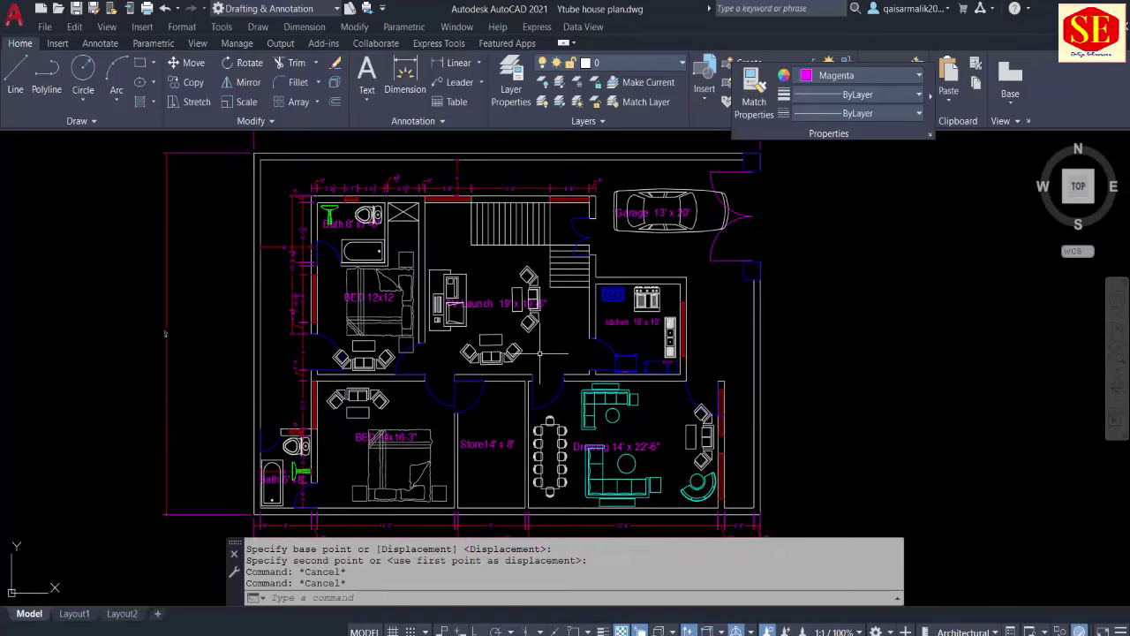